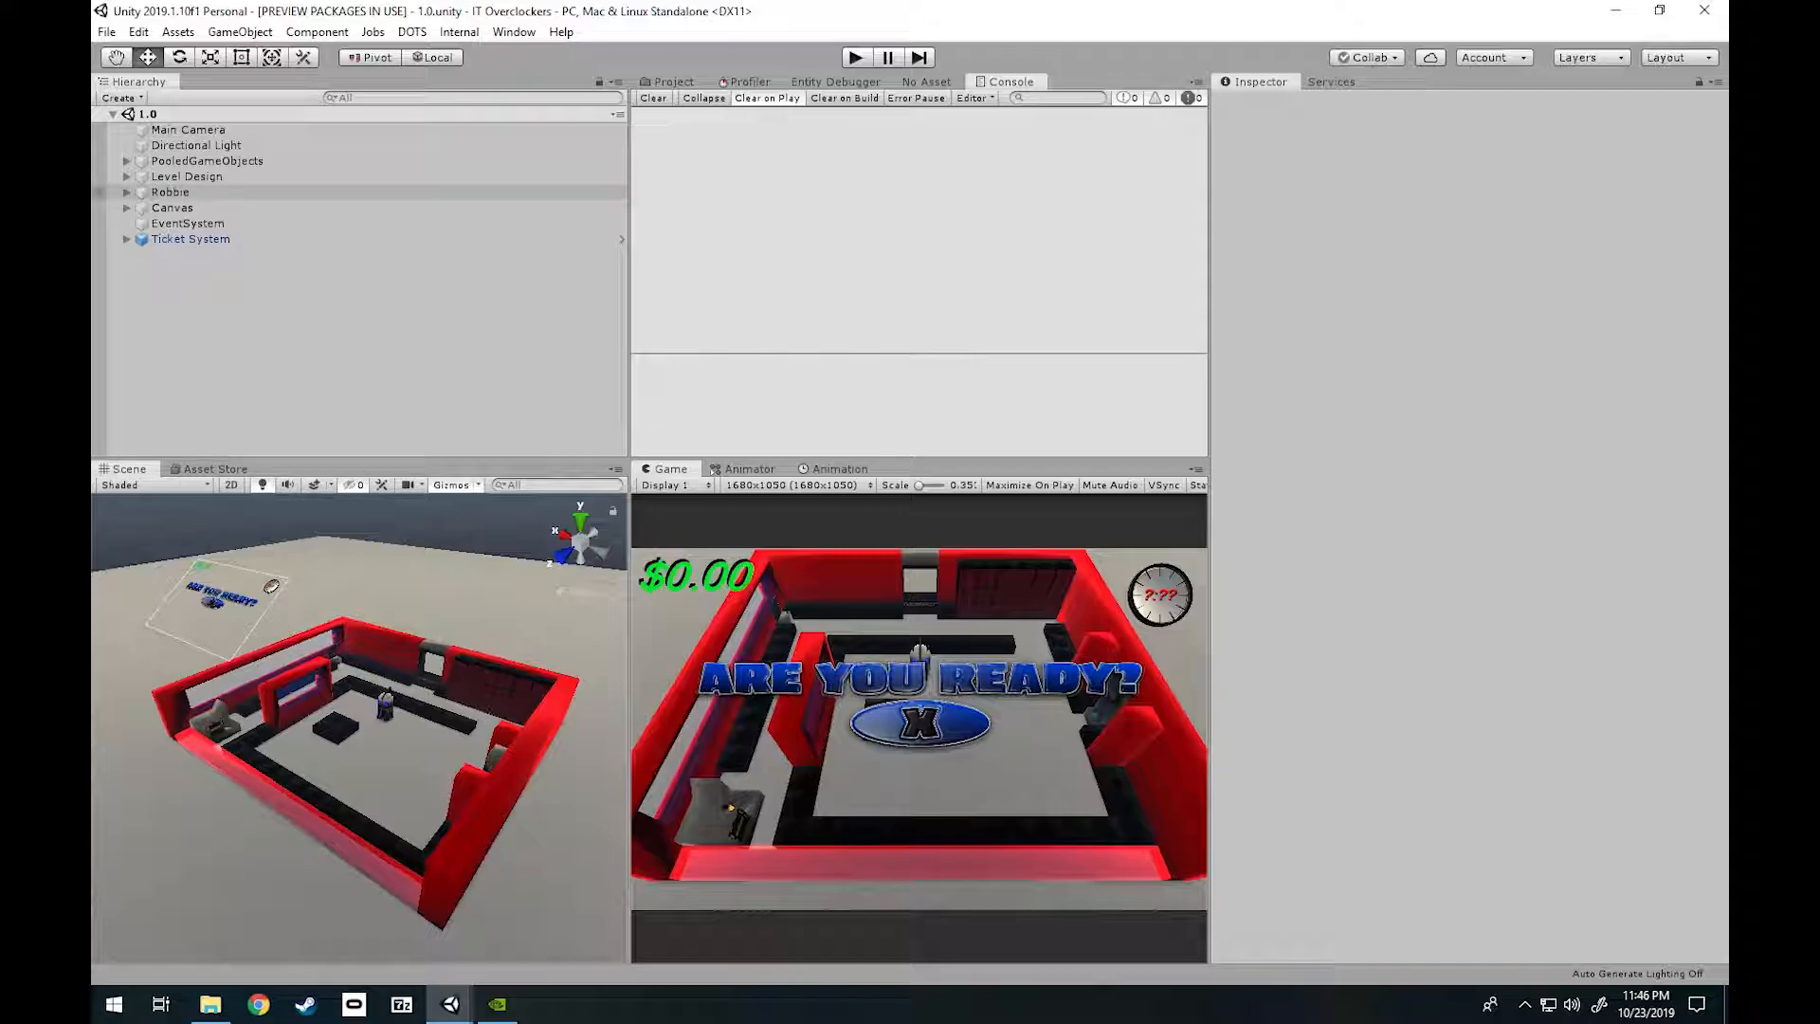
right_click_drag(379, 721, 461, 731)
key("w")
key("s")
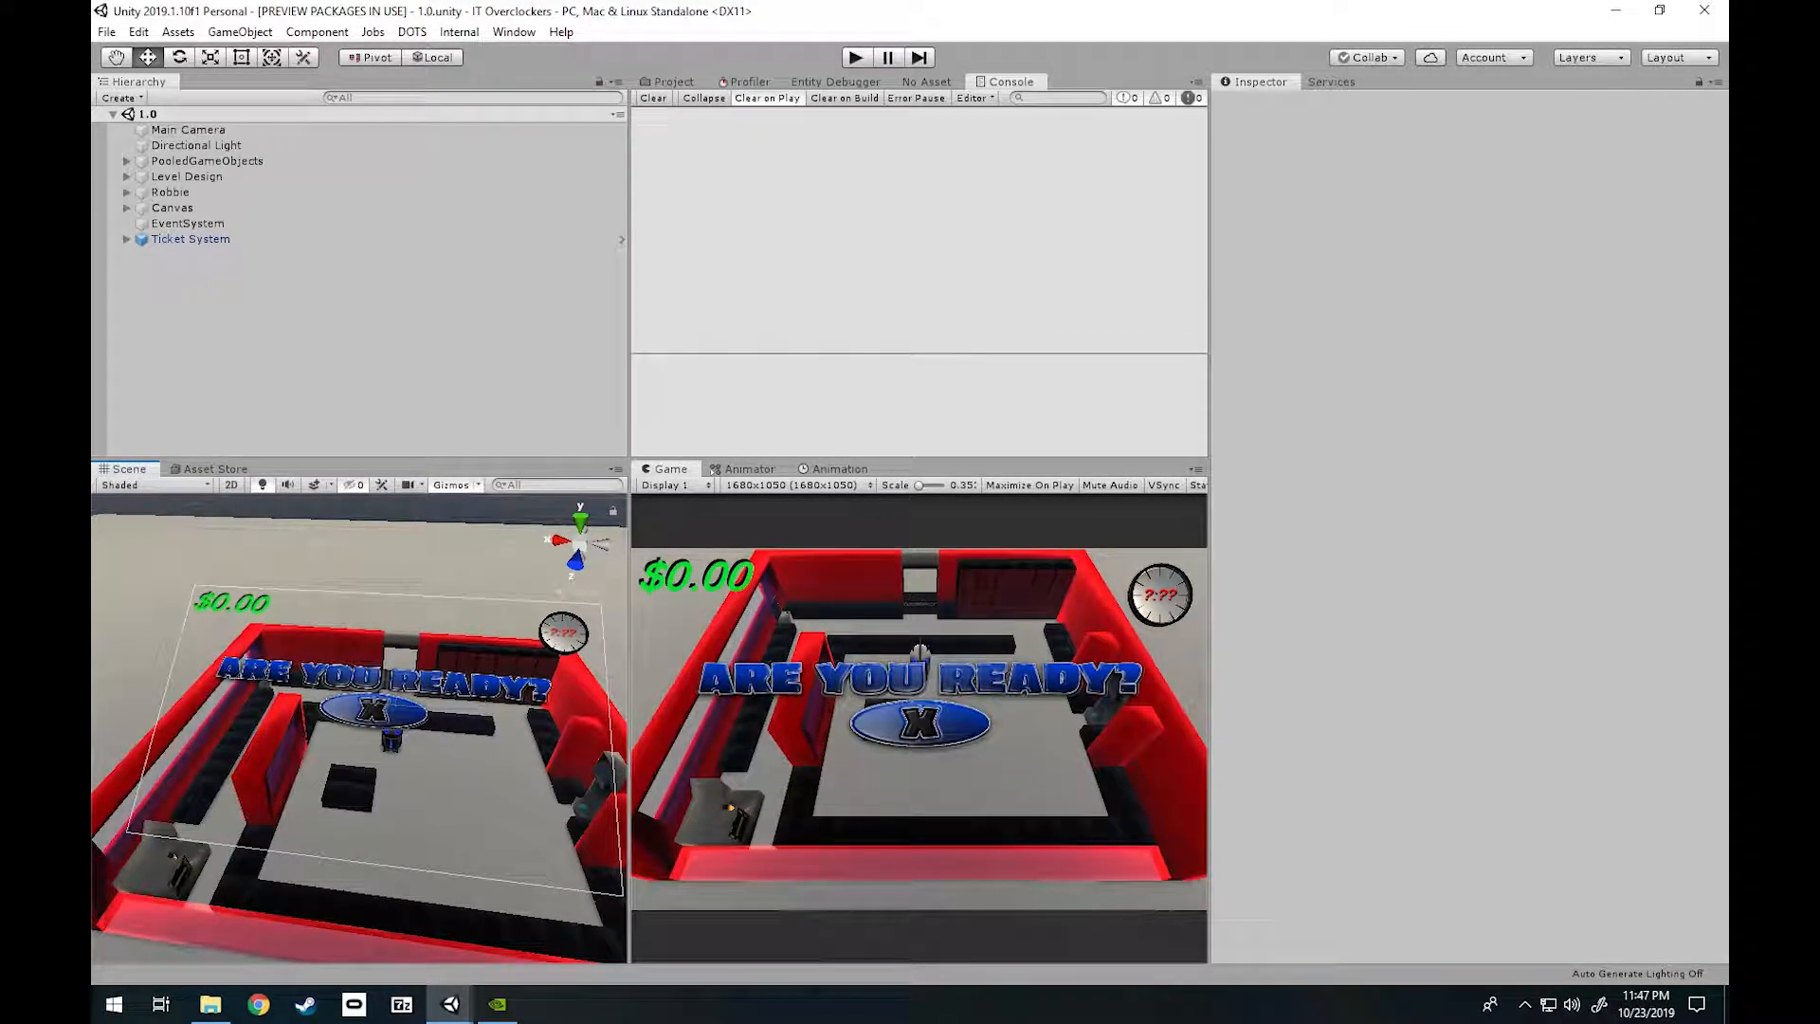
right_click_drag(460, 731, 440, 746)
left_click(190, 239)
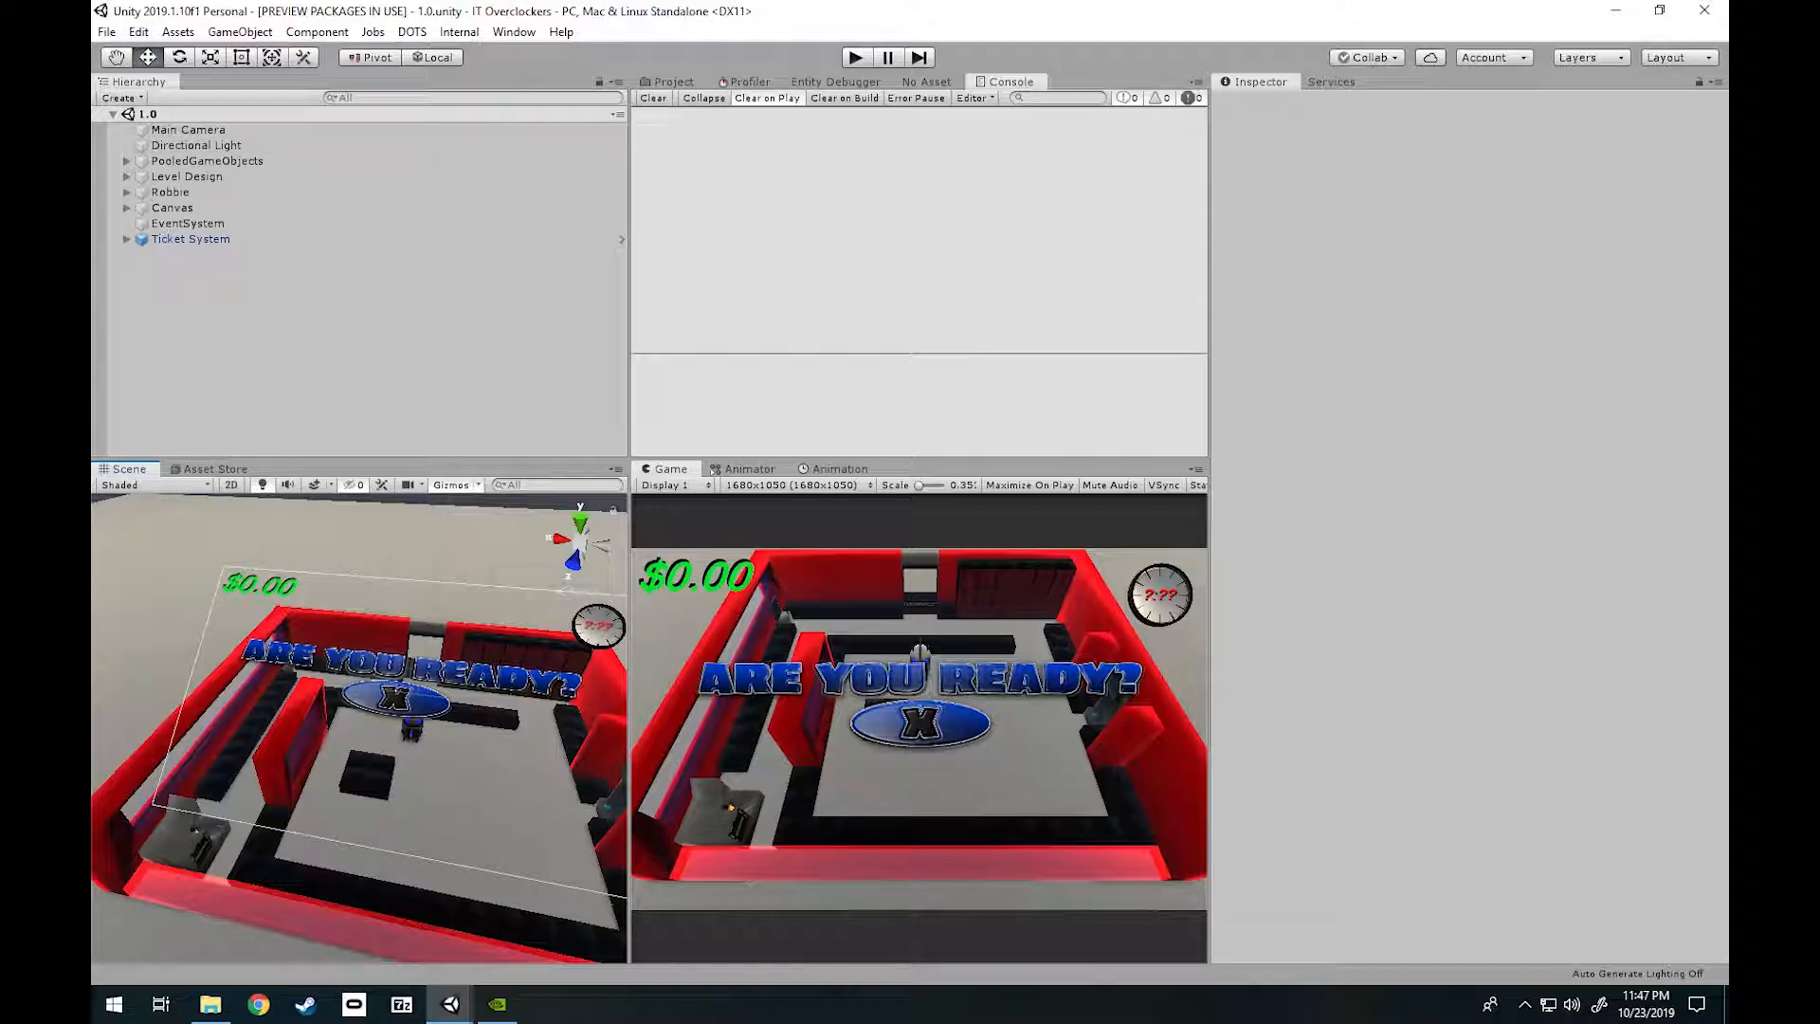
left_click(240, 31)
mouse_move(318, 31)
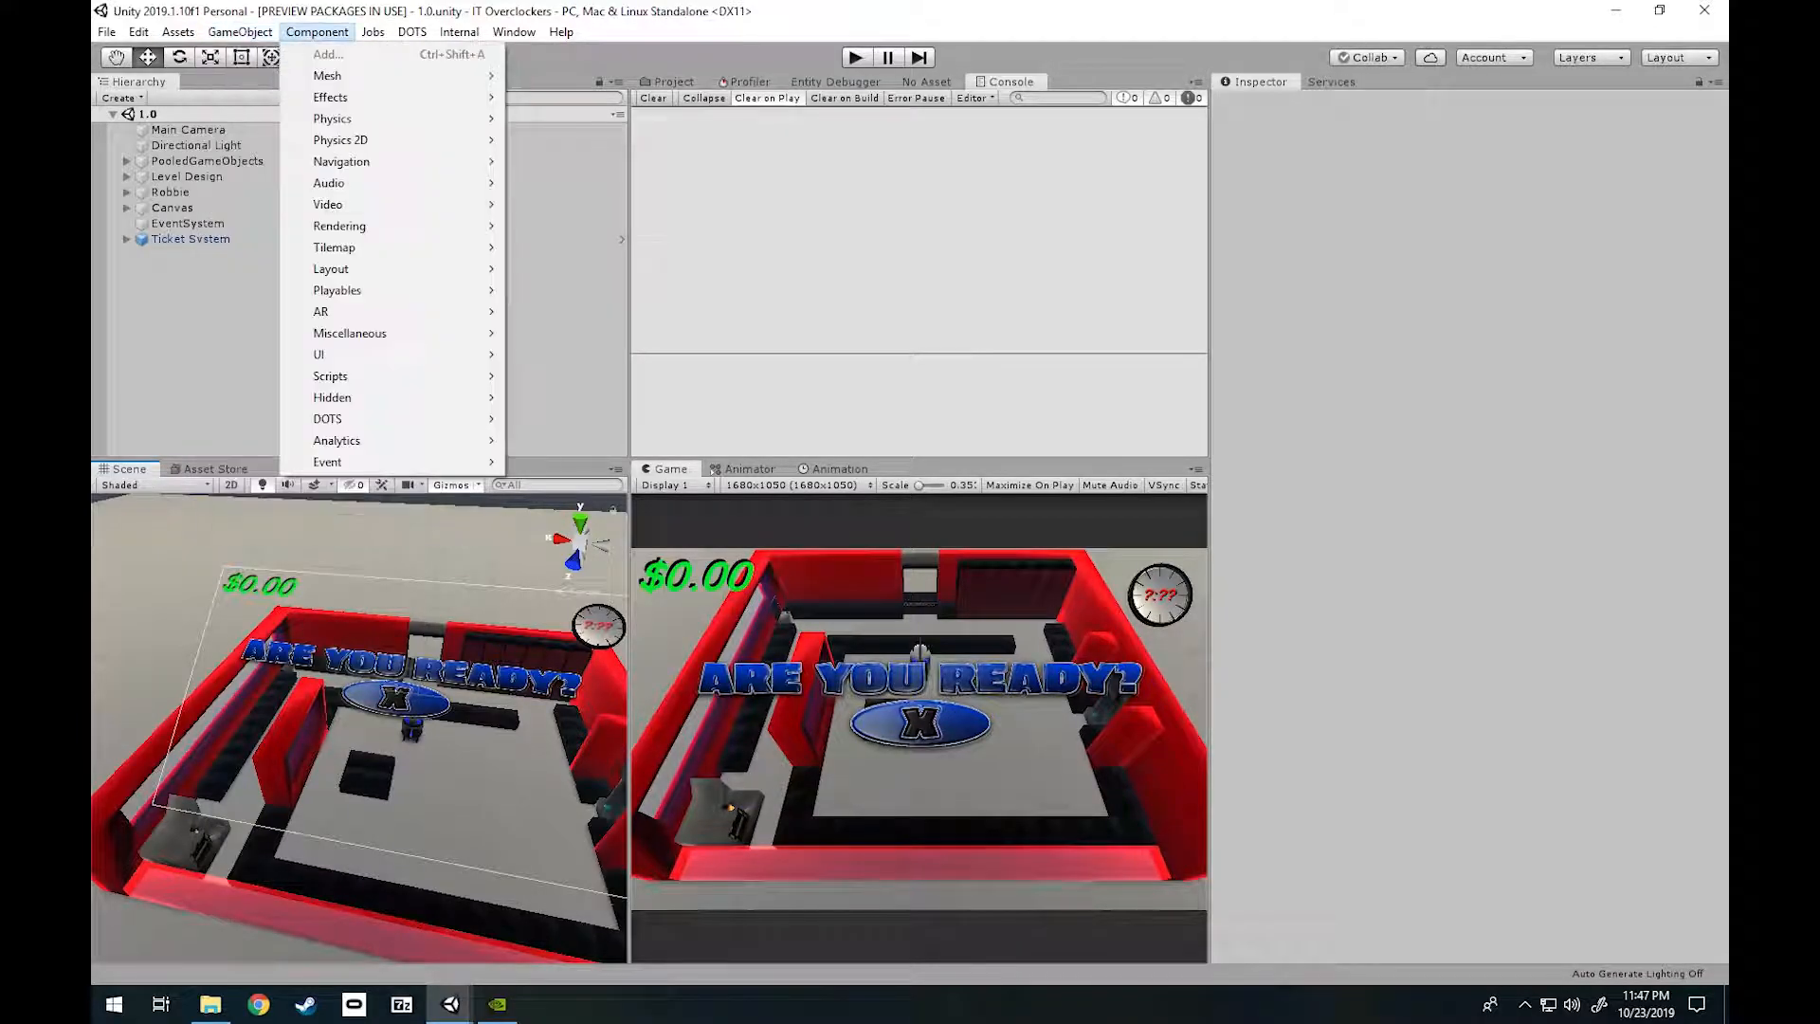
mouse_move(239, 31)
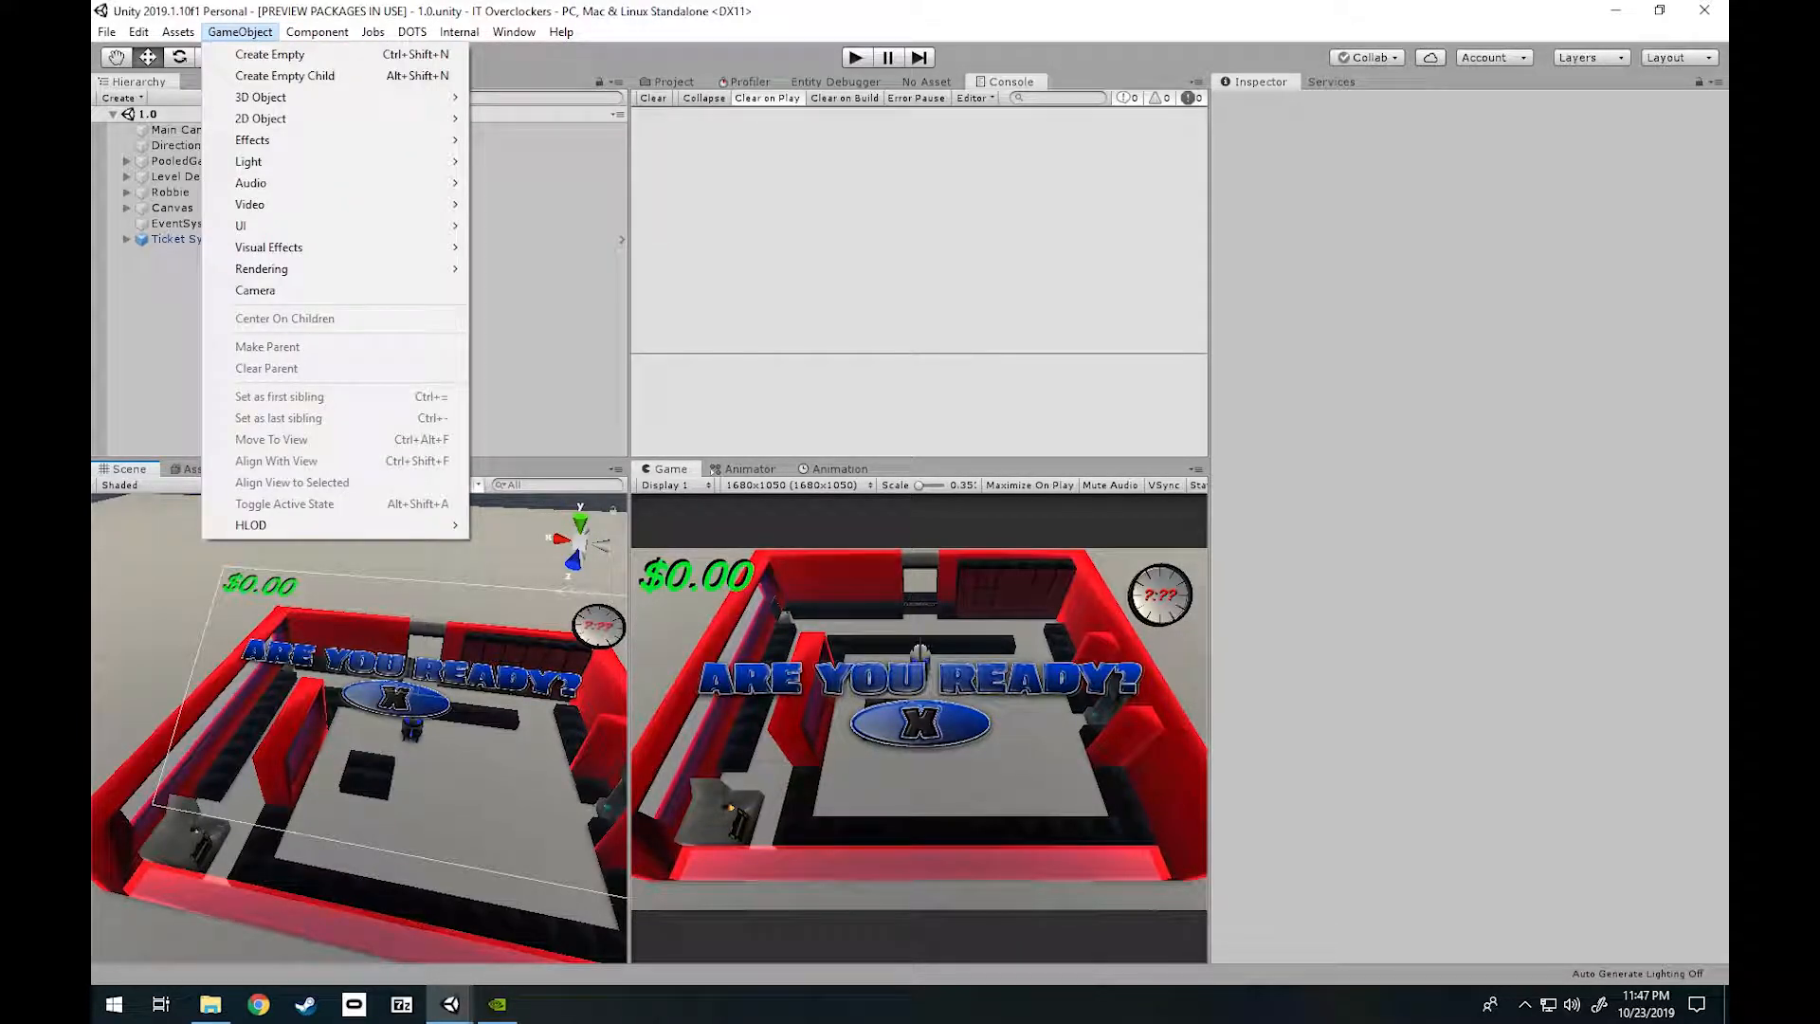
left_click(240, 32)
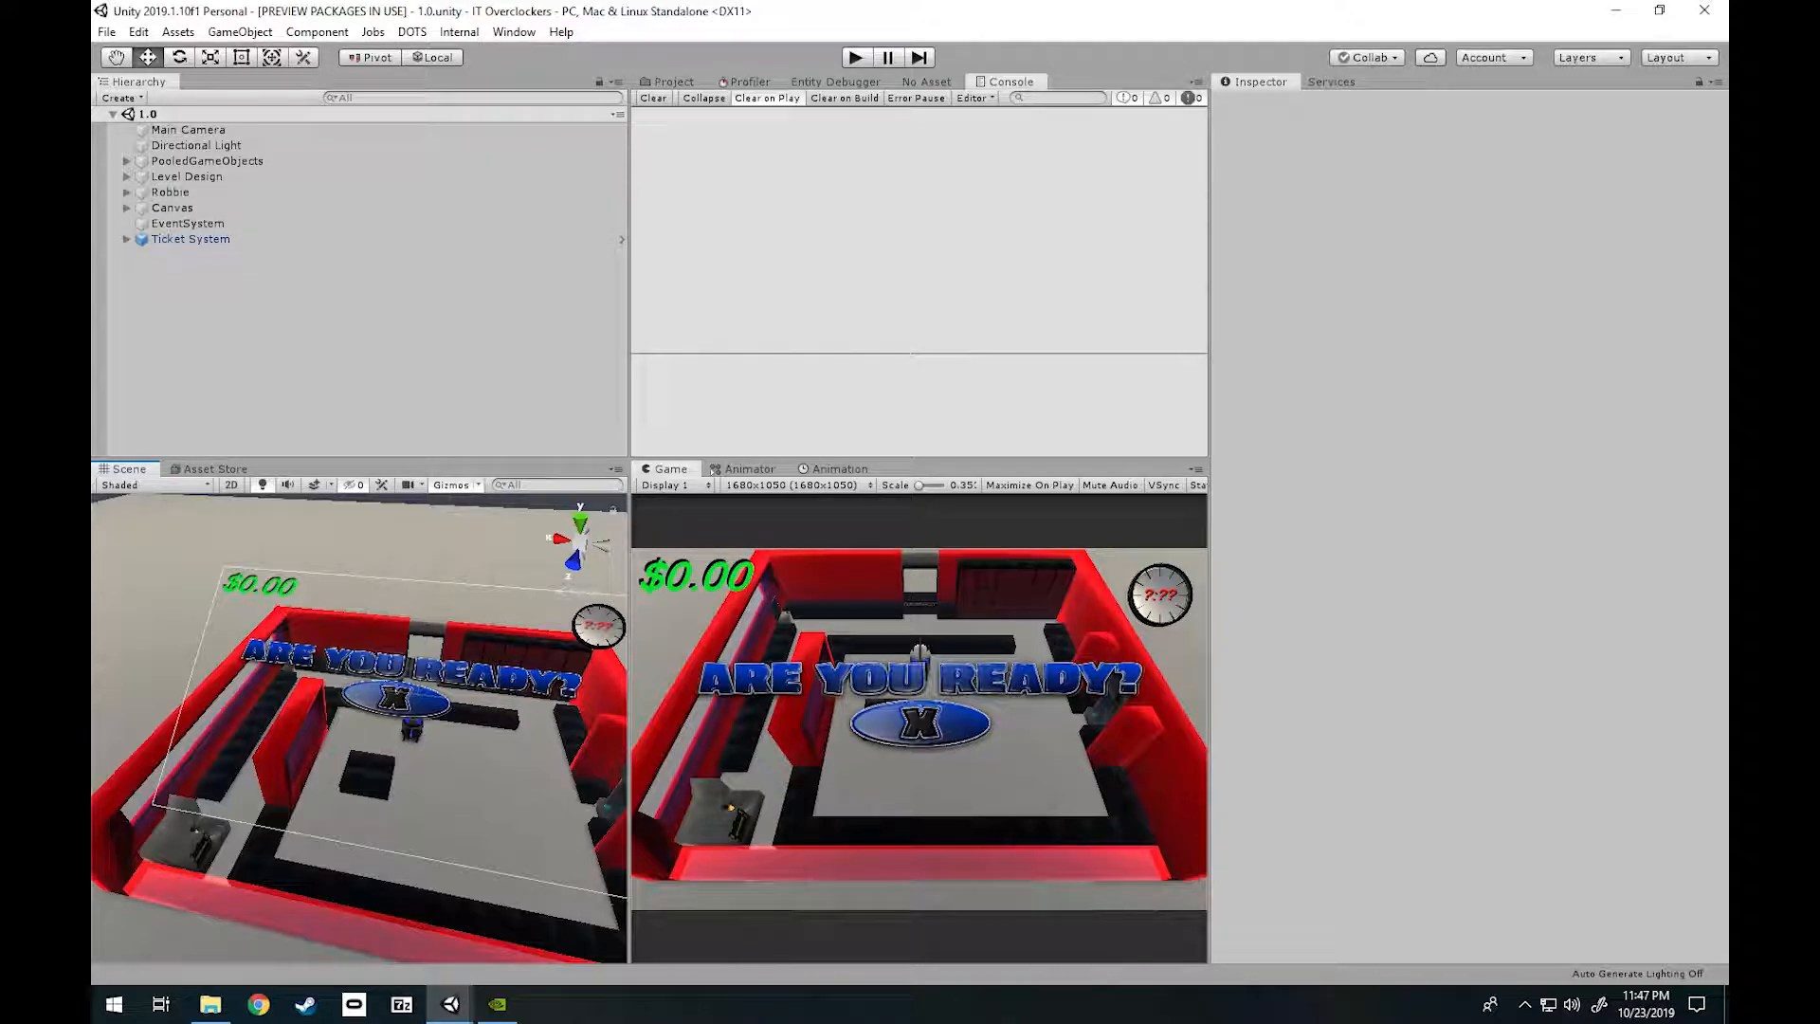
Show the project's assets and open the Models folder.
left_click(668, 81)
left_click(789, 114)
left_click(762, 115)
left_click(762, 115)
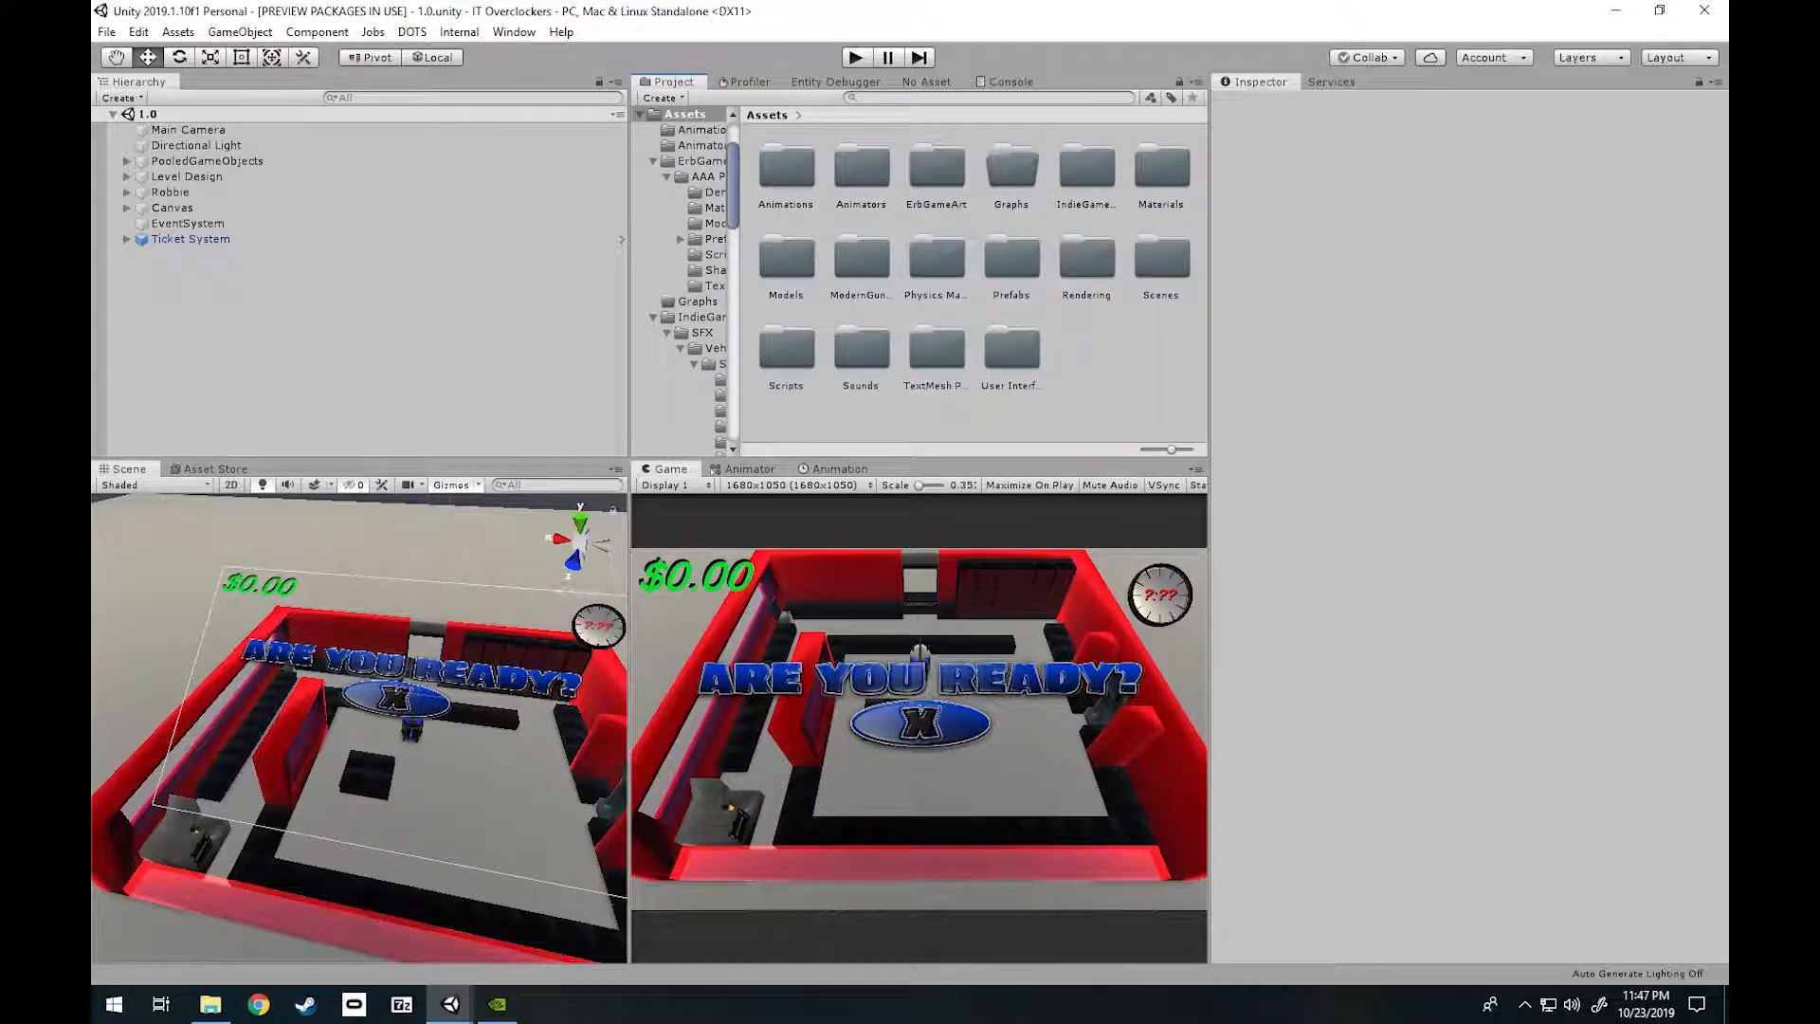
double_click(785, 265)
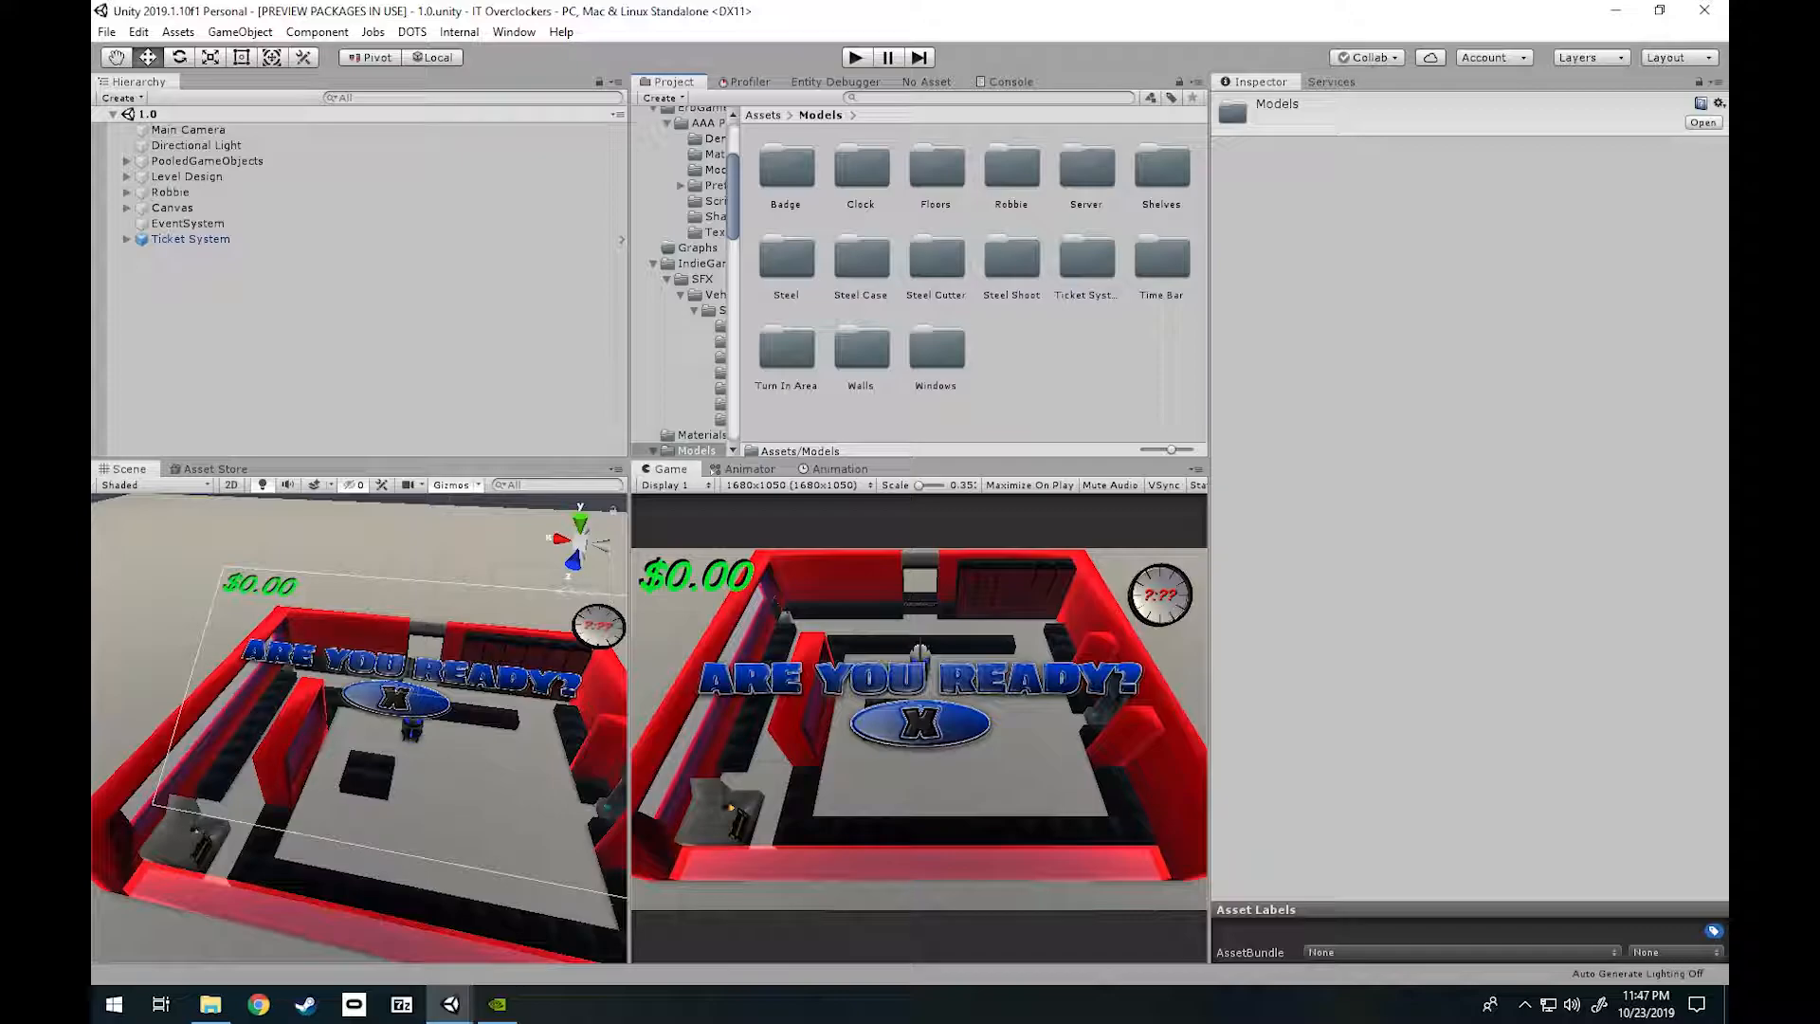
Select the Wall_Length_14_Half_Half part of the Window 14 Length Half Half object and locate its mesh among the project assets.
left_click(360, 541)
right_click_drag(360, 720, 216, 737)
key("w")
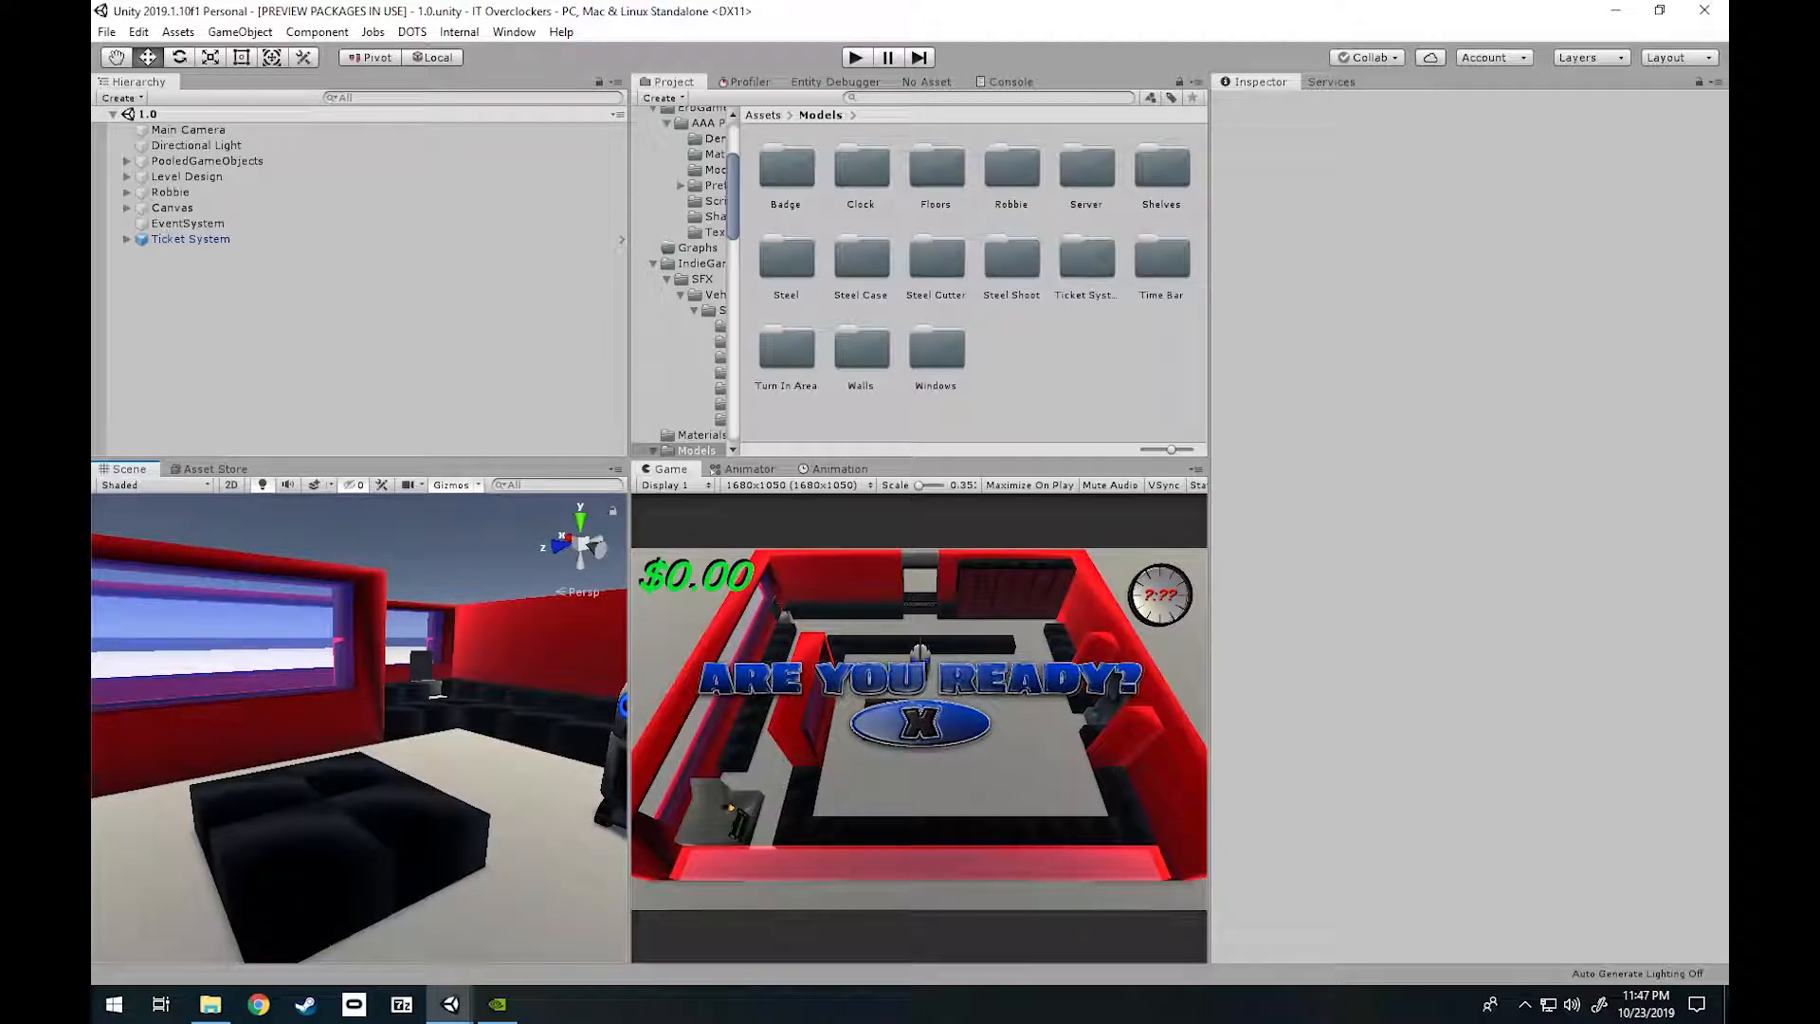
left_click(224, 739)
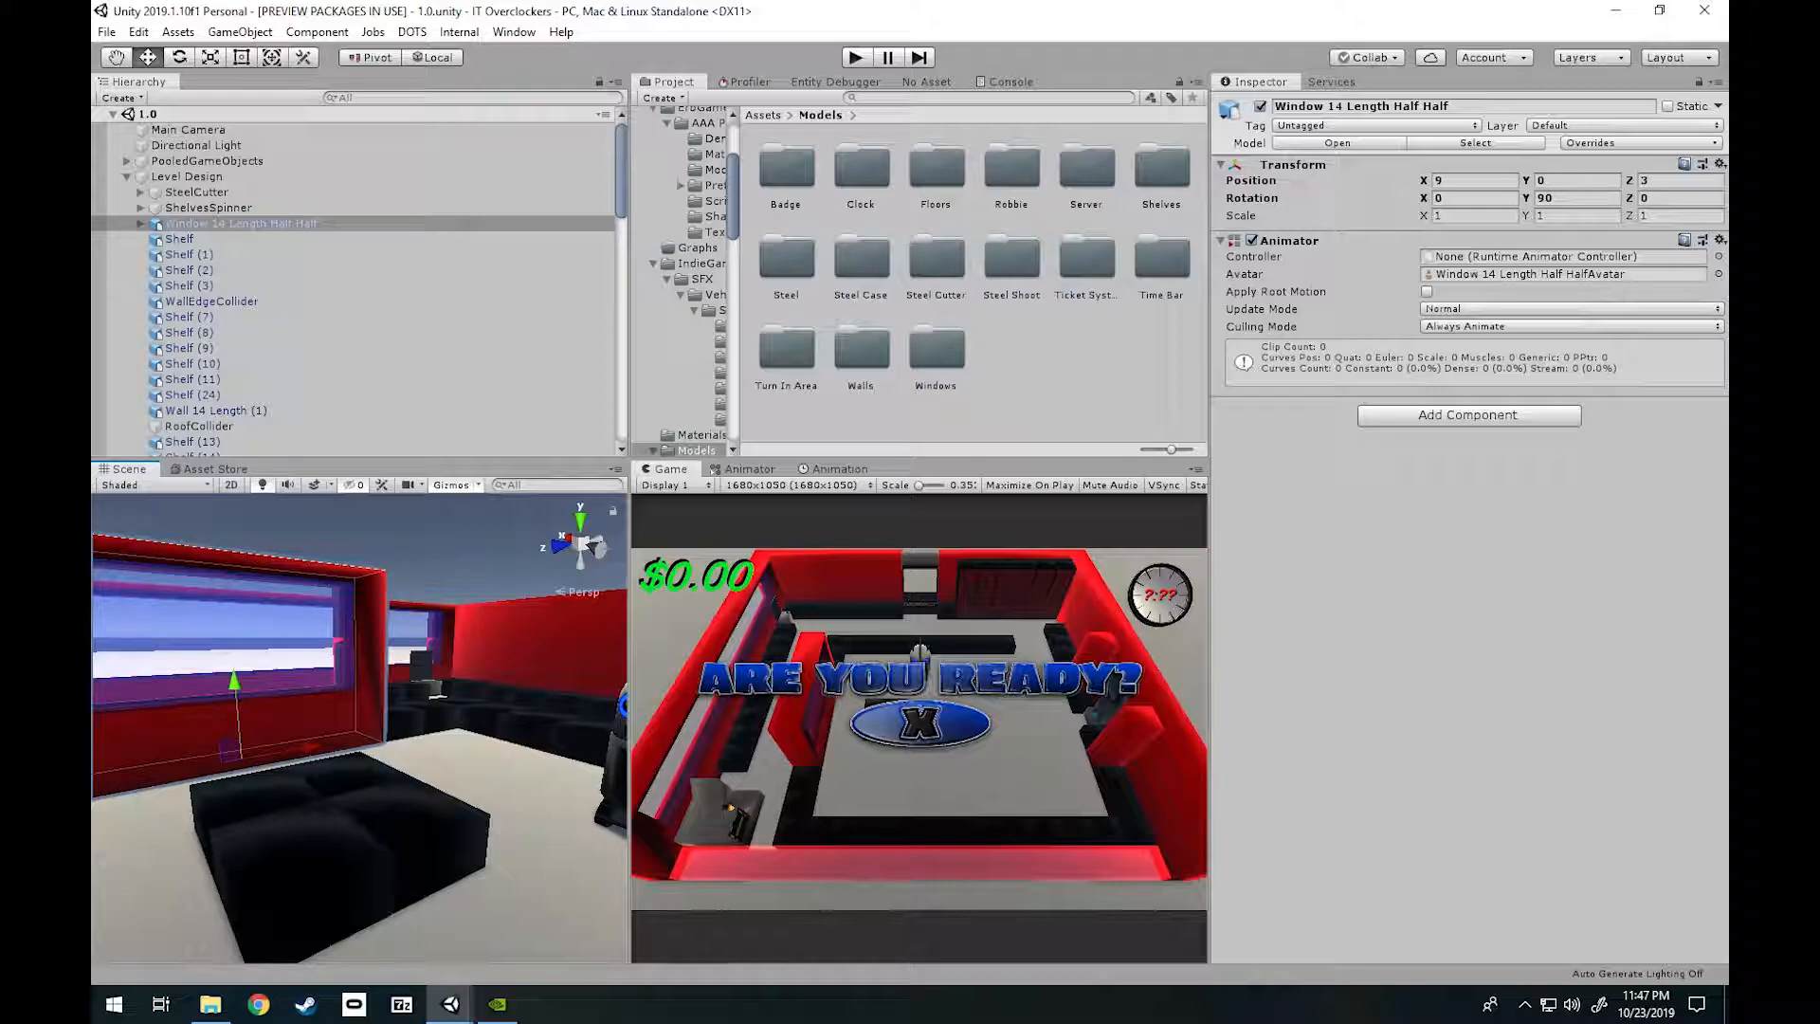
key("Right")
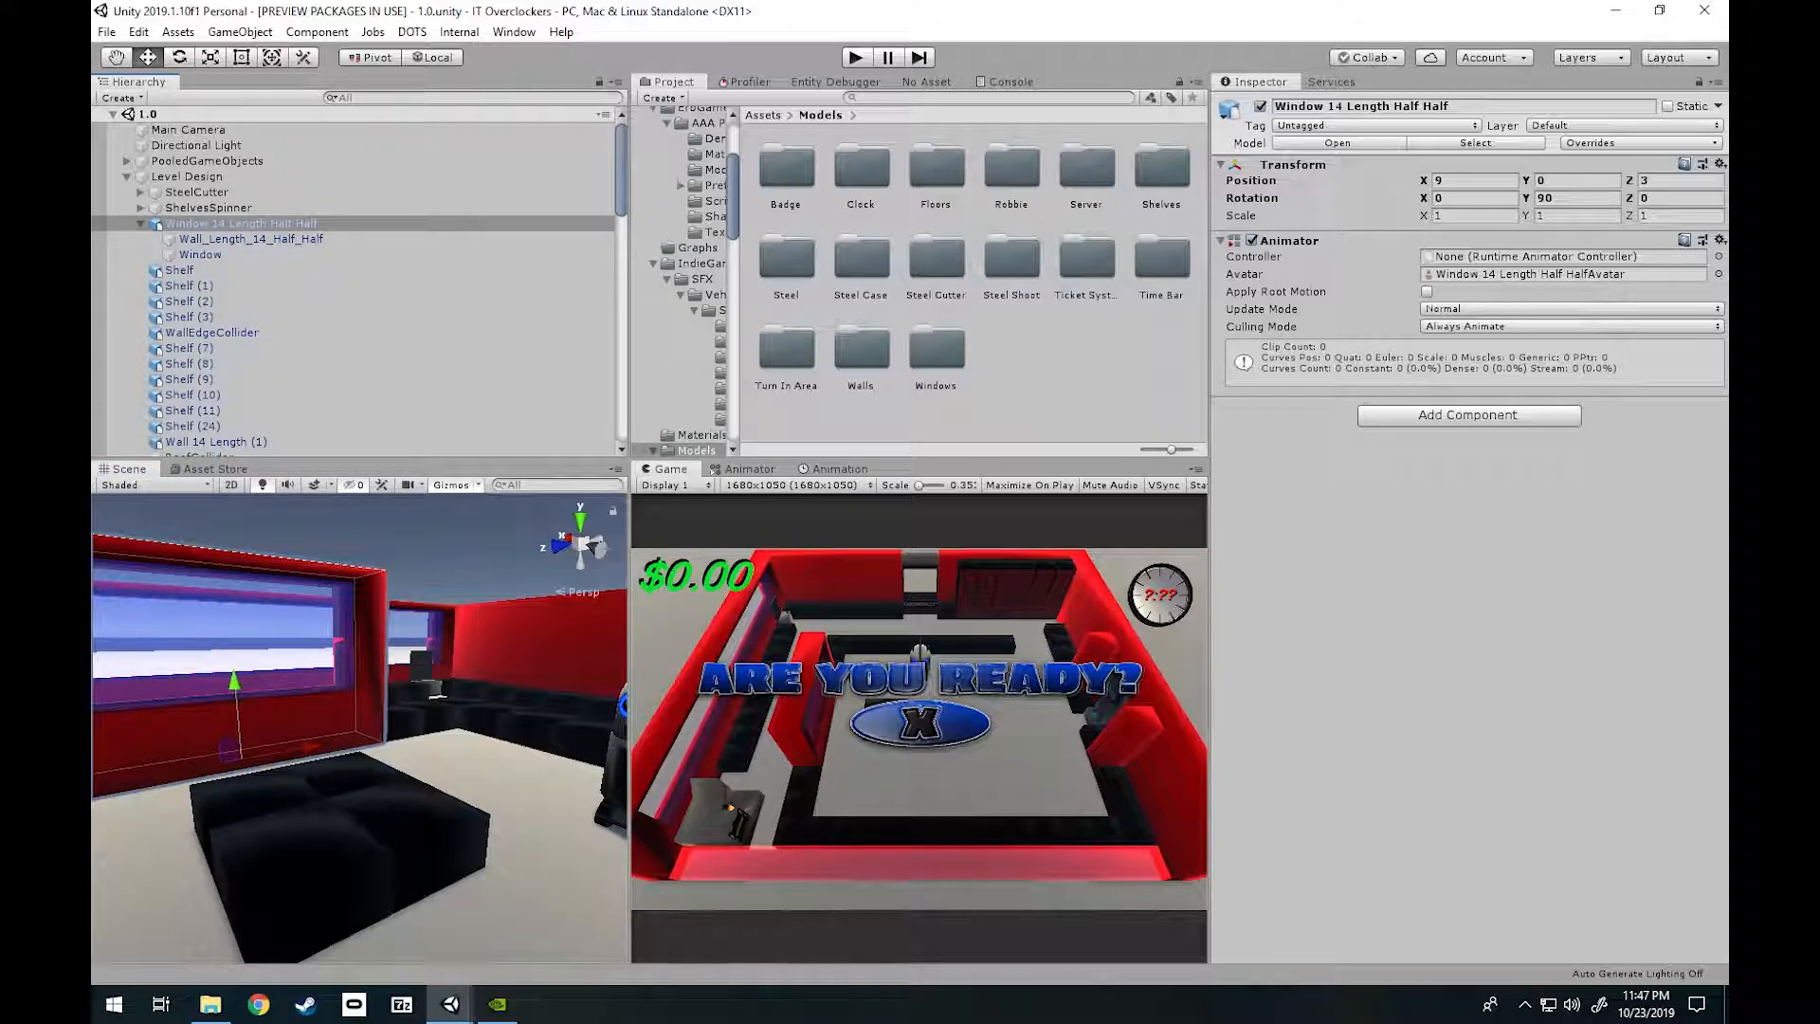
left_click(250, 238)
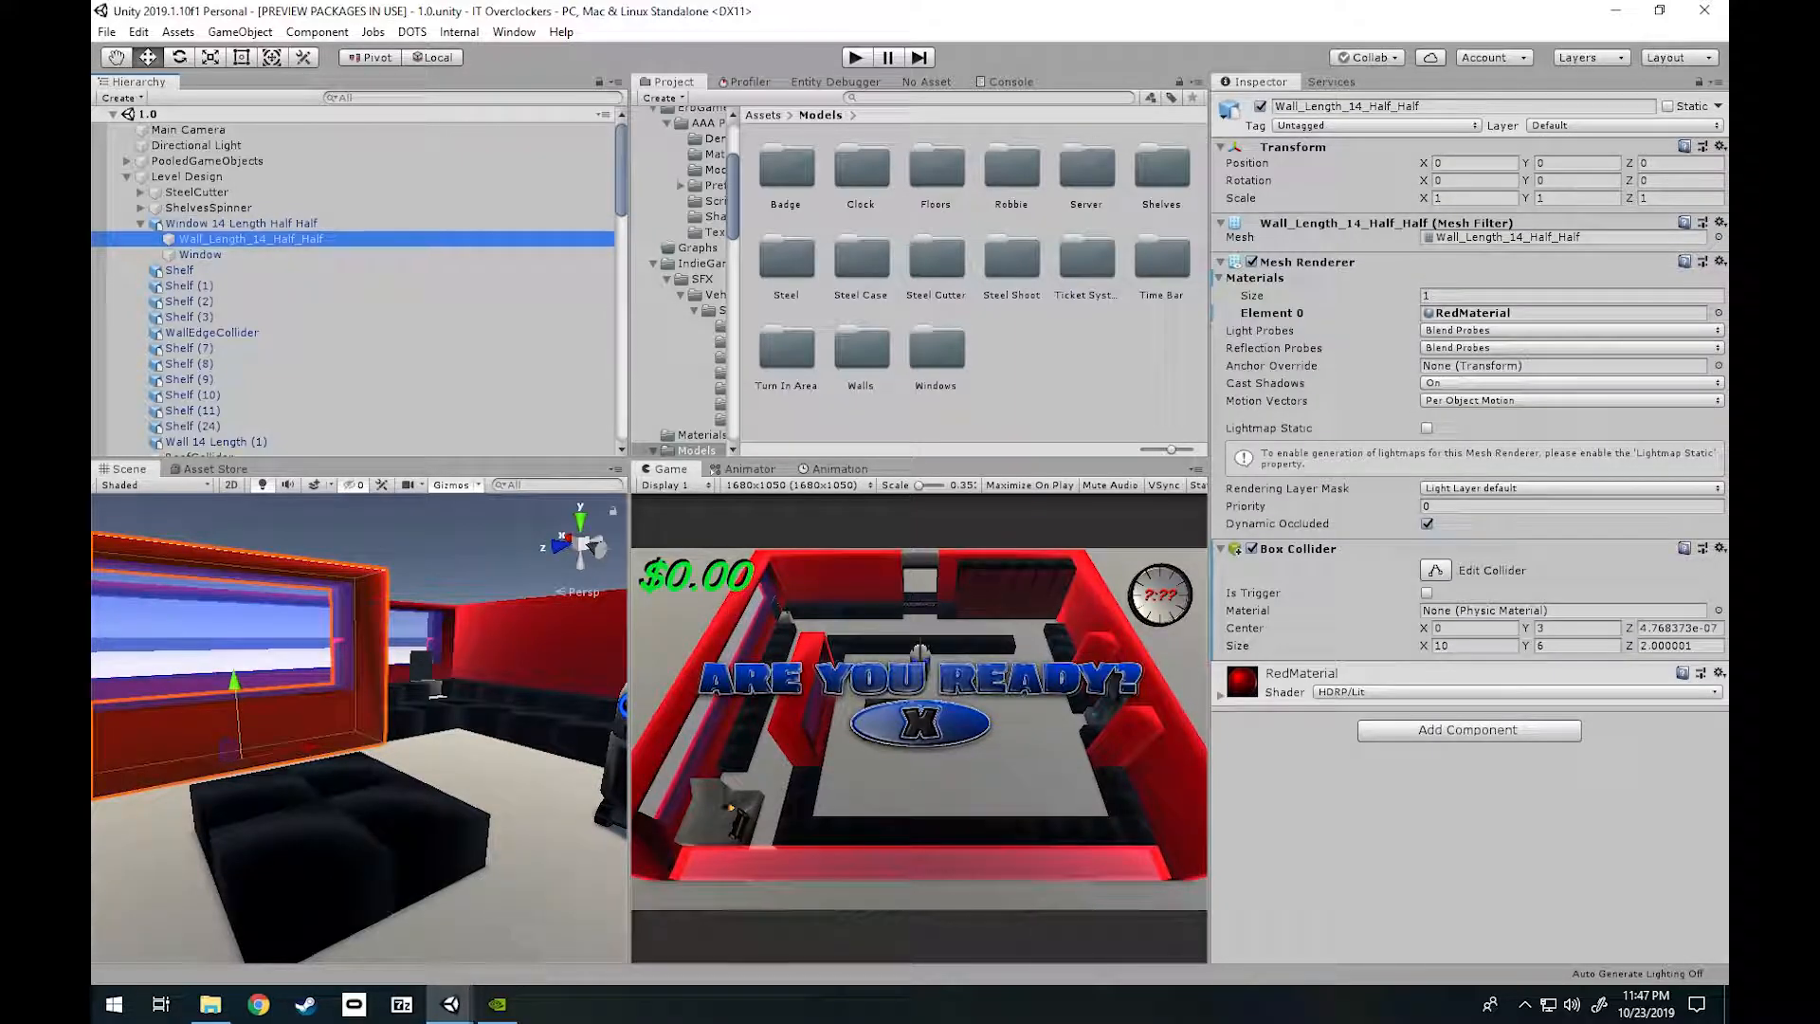
left_click(1568, 237)
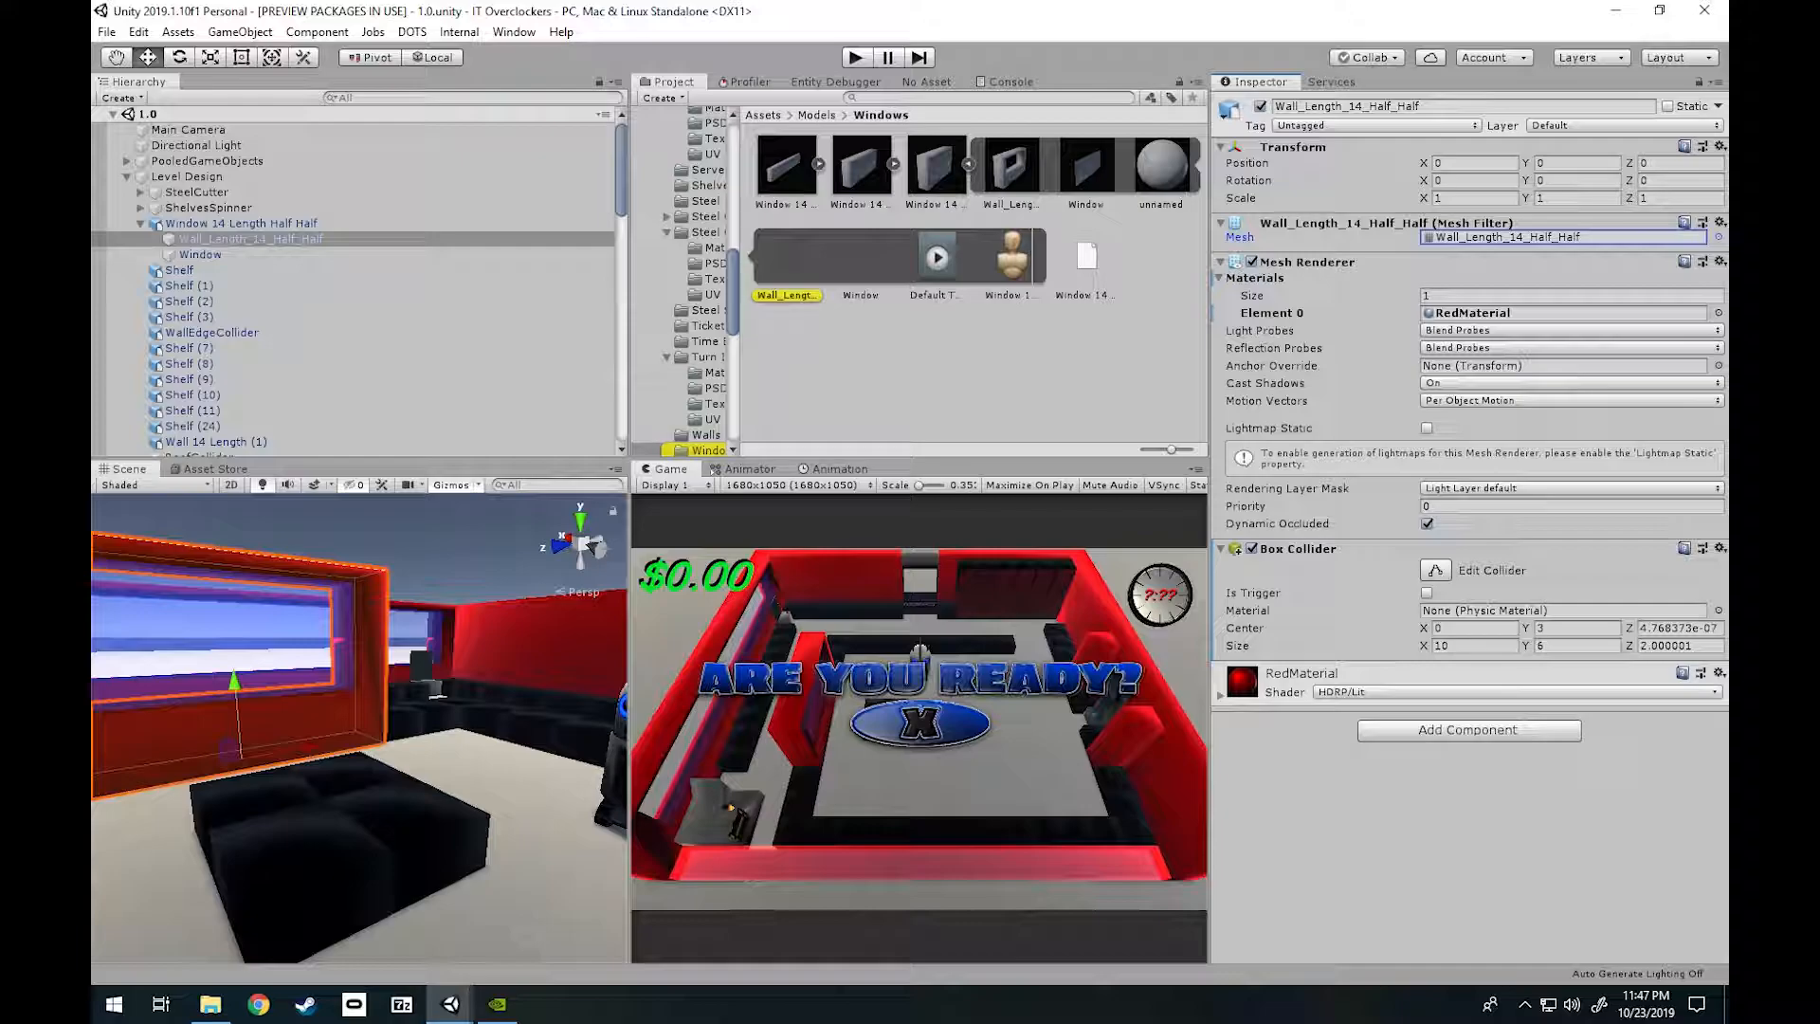
Open the Wall 14 Length model from the Models/Walls folder in Blender.
left_click(816, 114)
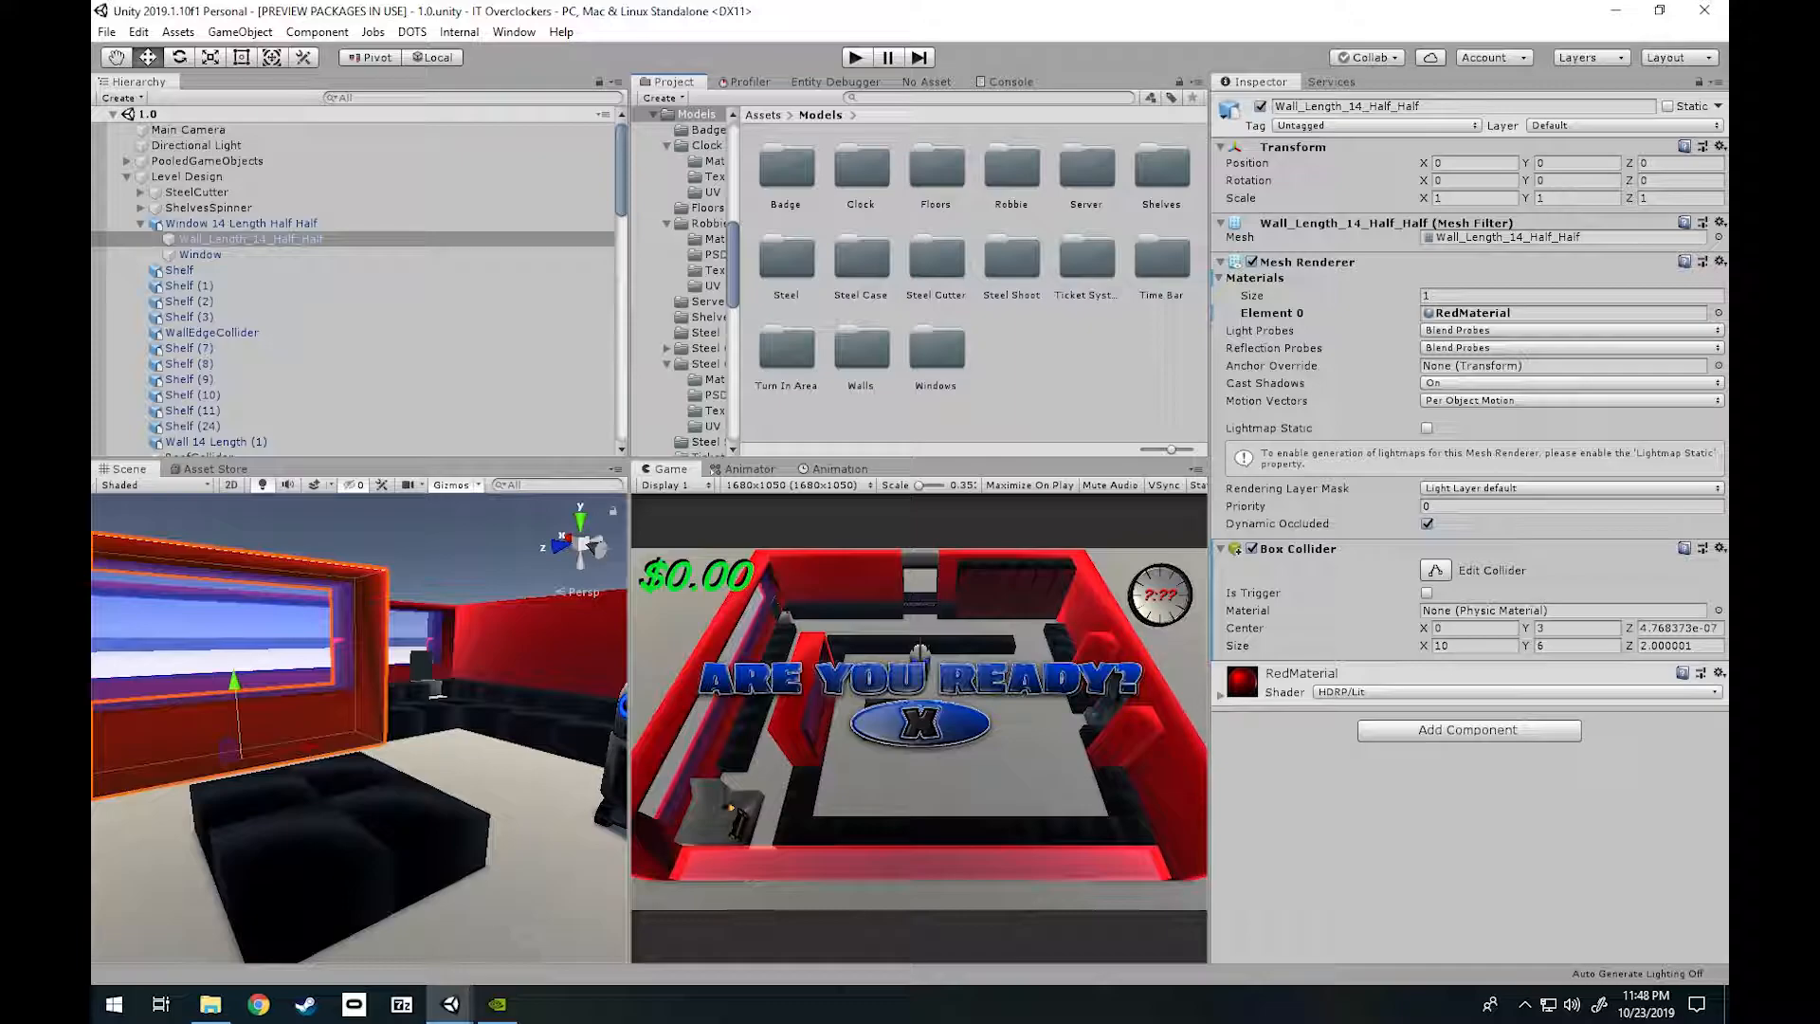
double_click(860, 355)
left_click(785, 166)
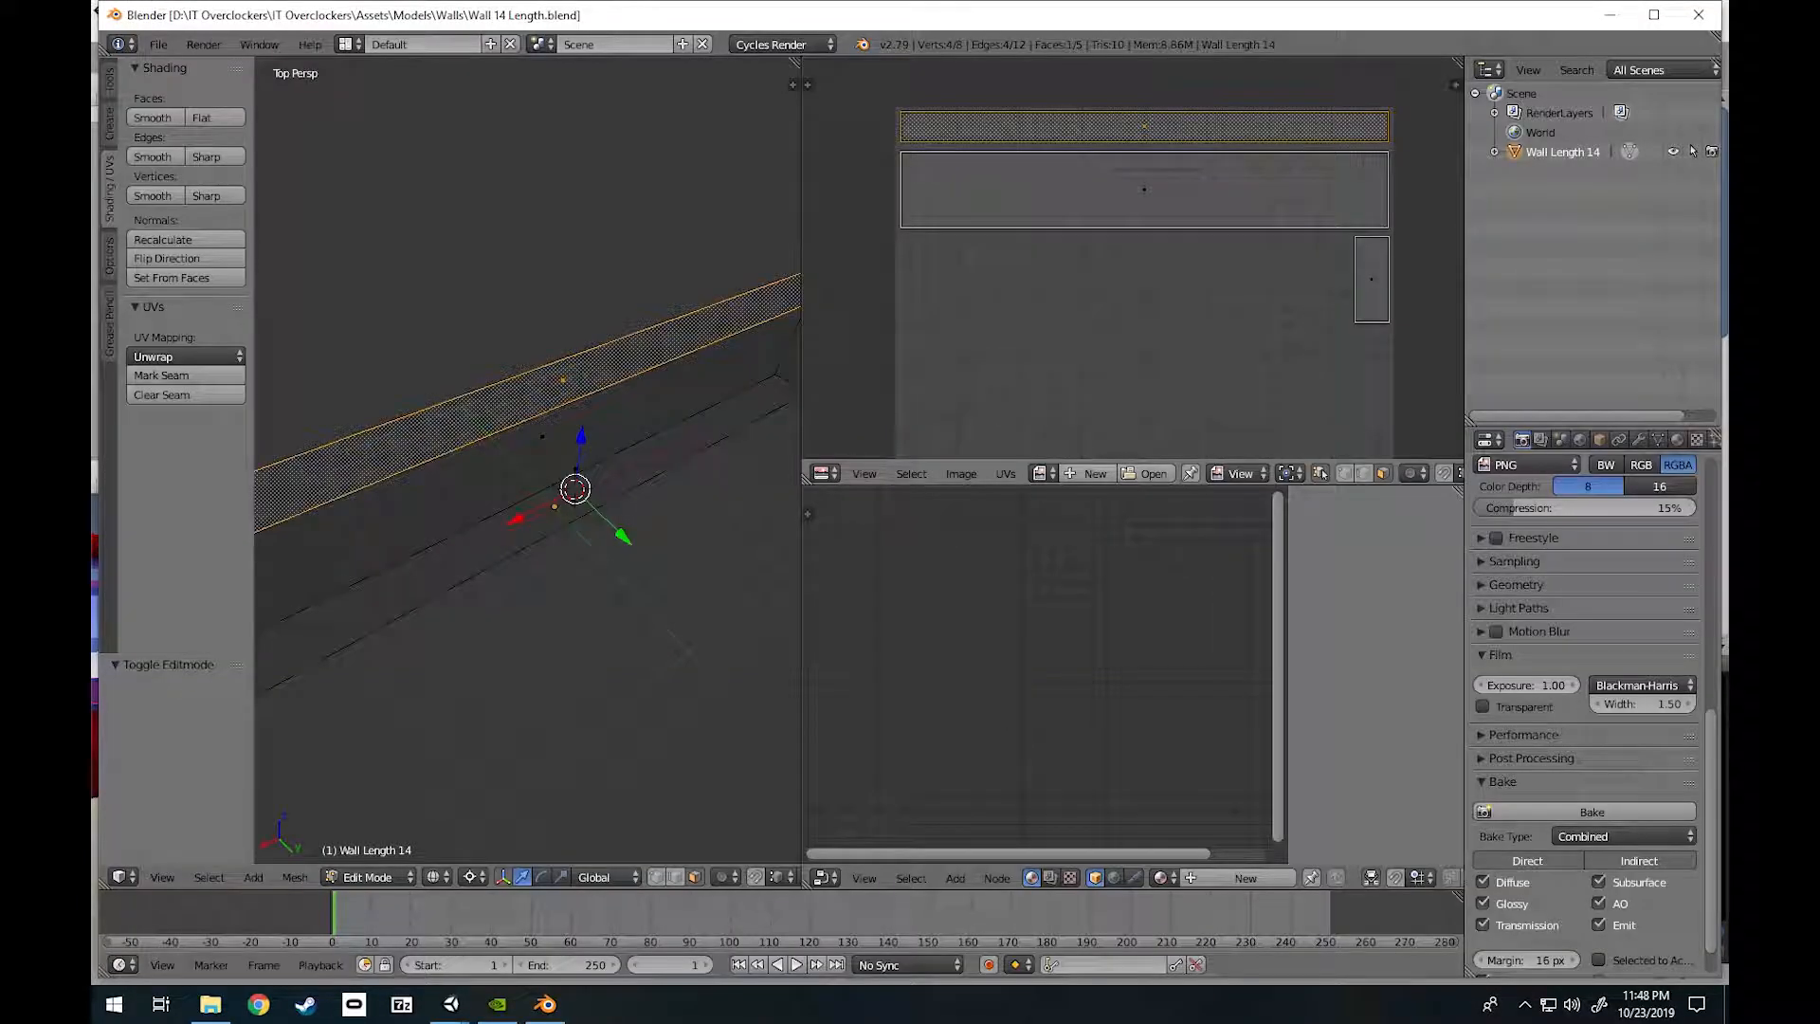
Examine the Wall 14 Length mesh in the 3D view from several distances and angles, including its top face and ends.
key("shift+f")
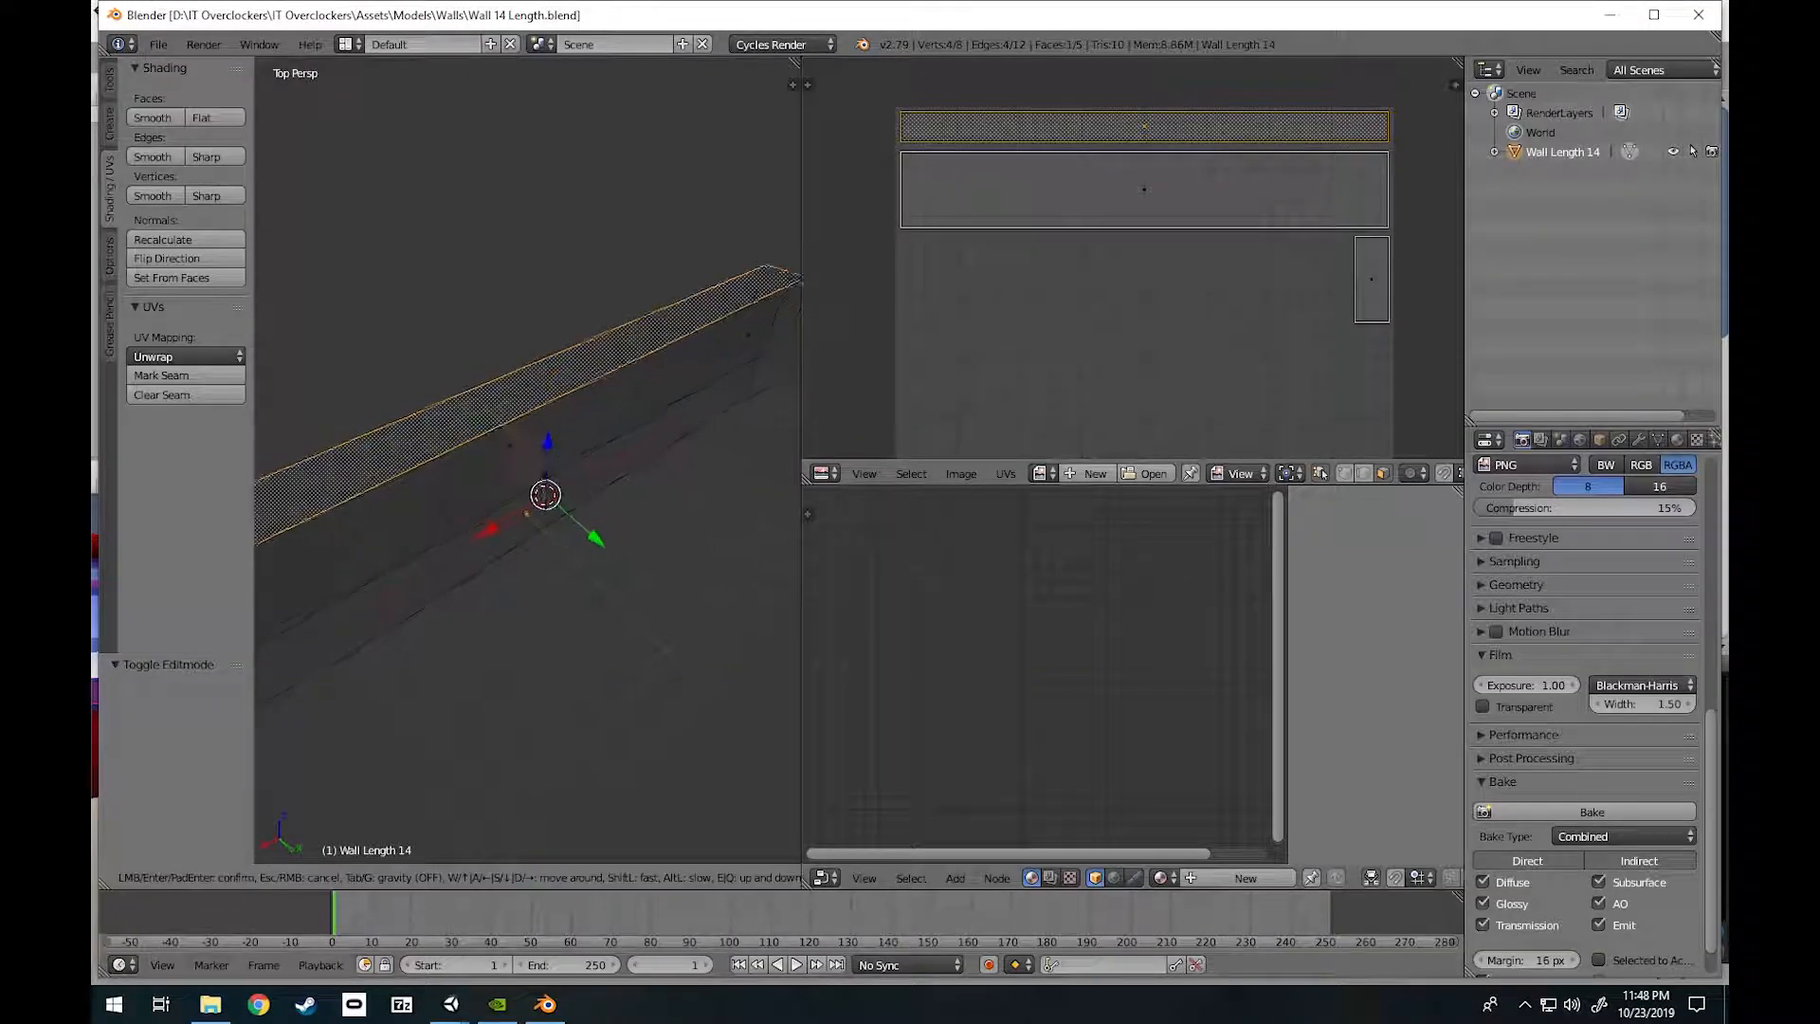
key("w")
key("a")
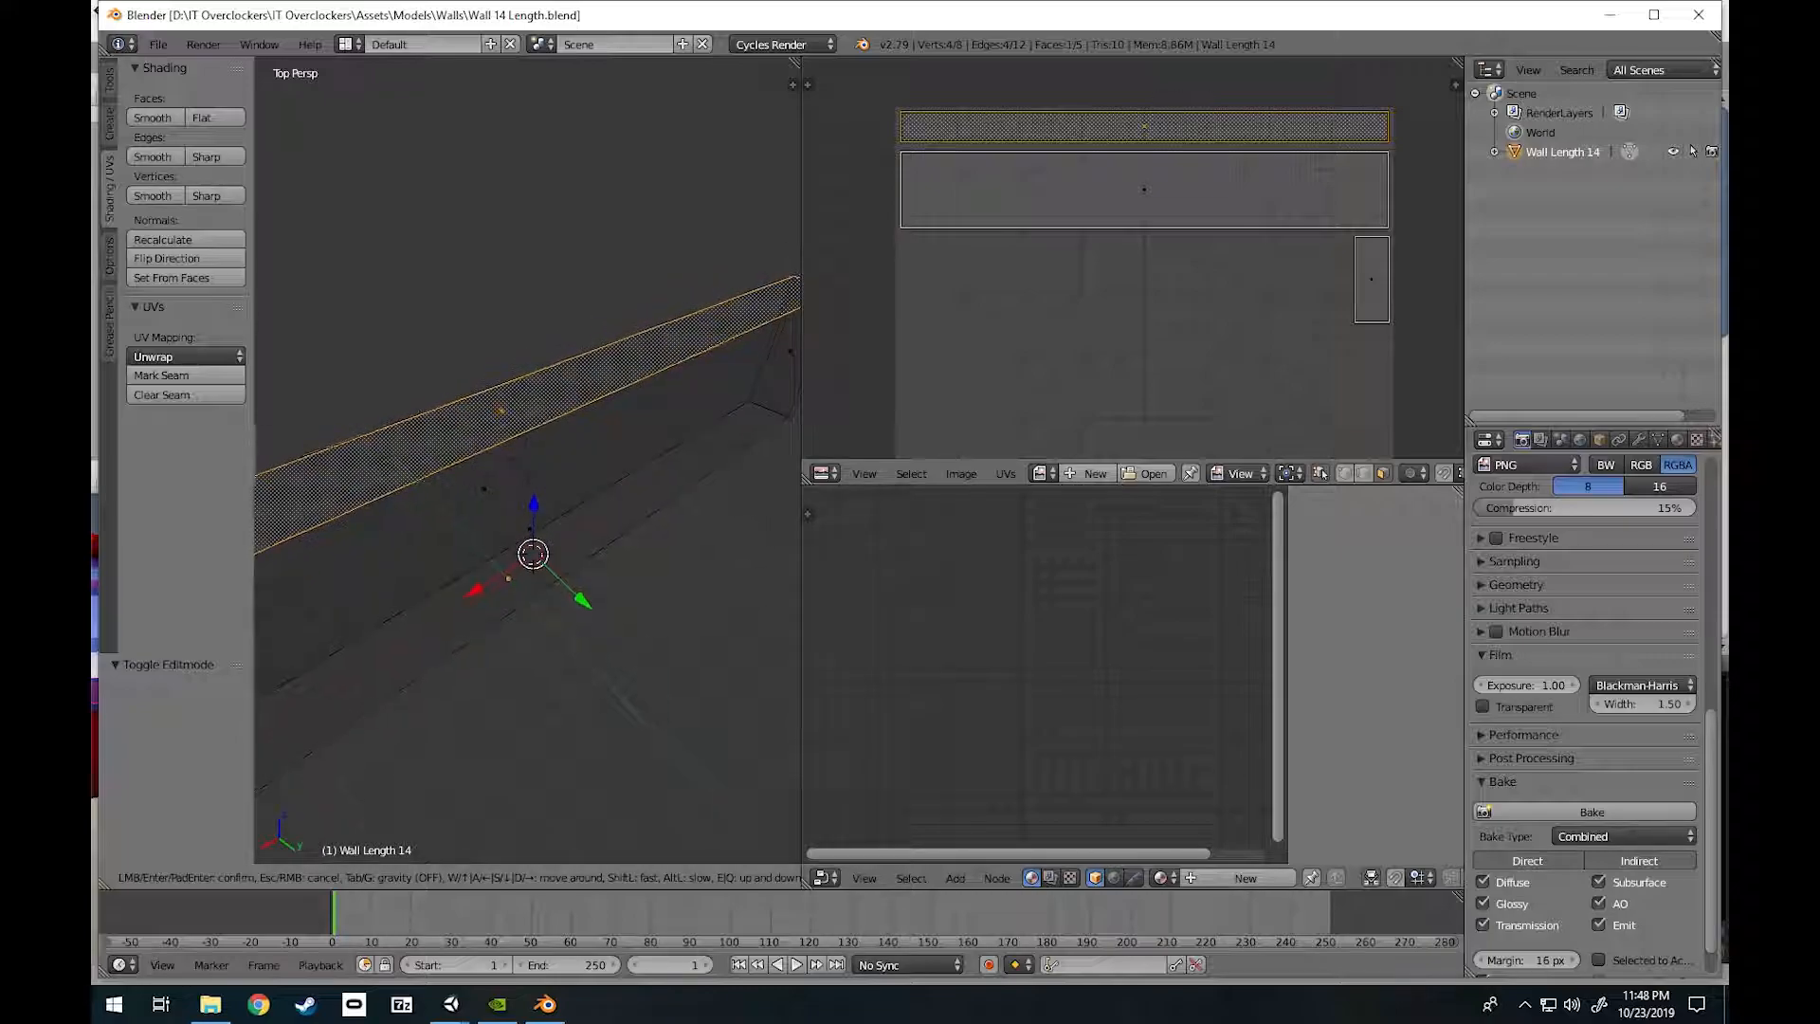
key("w")
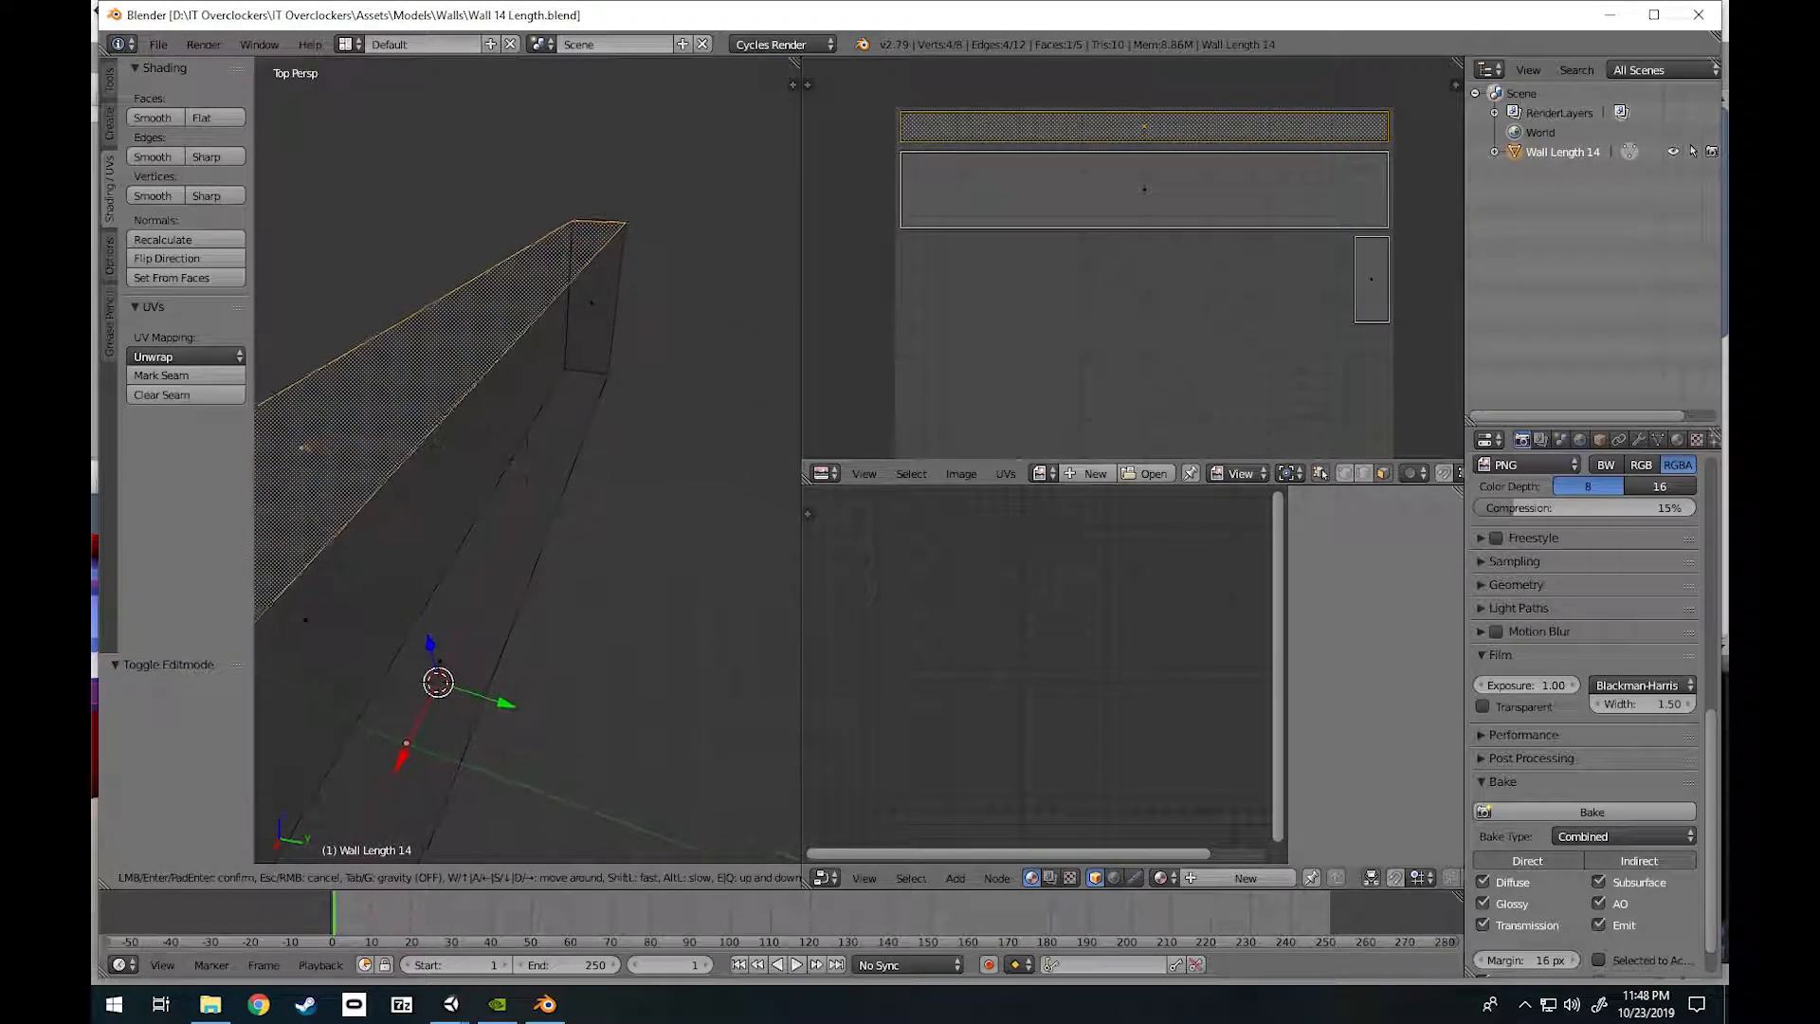
key("s")
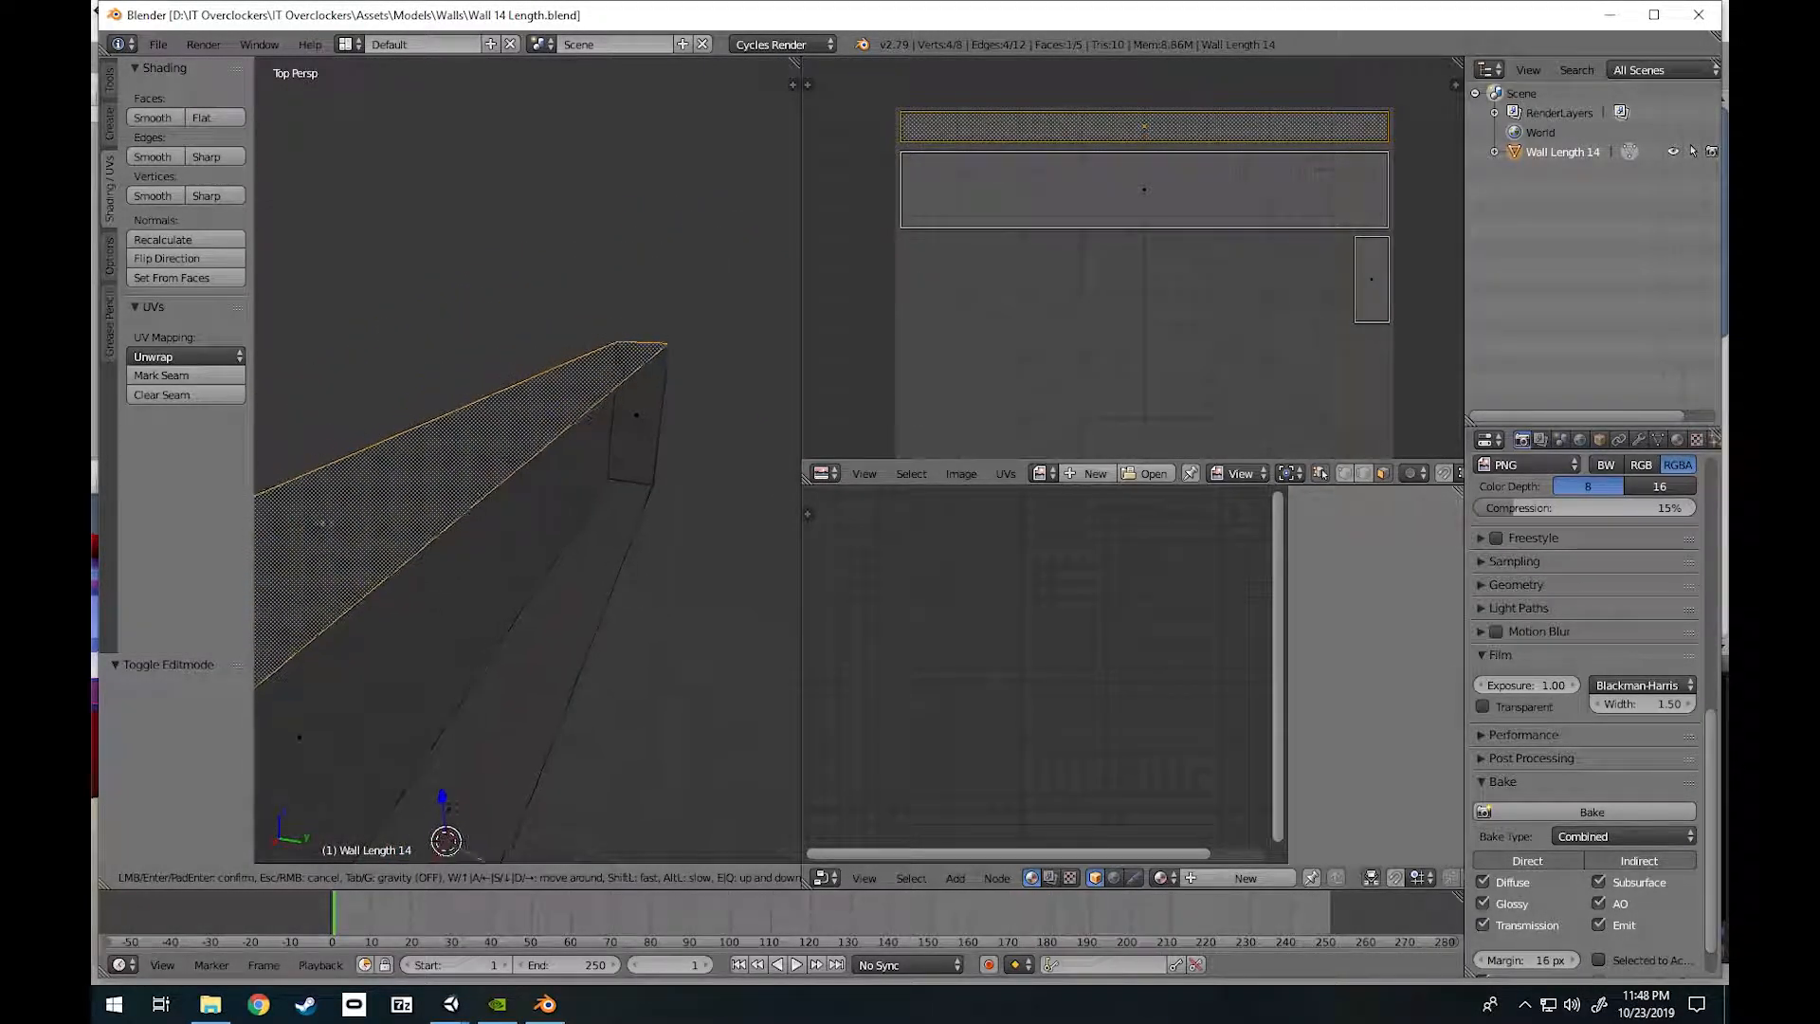
key("w")
key("s")
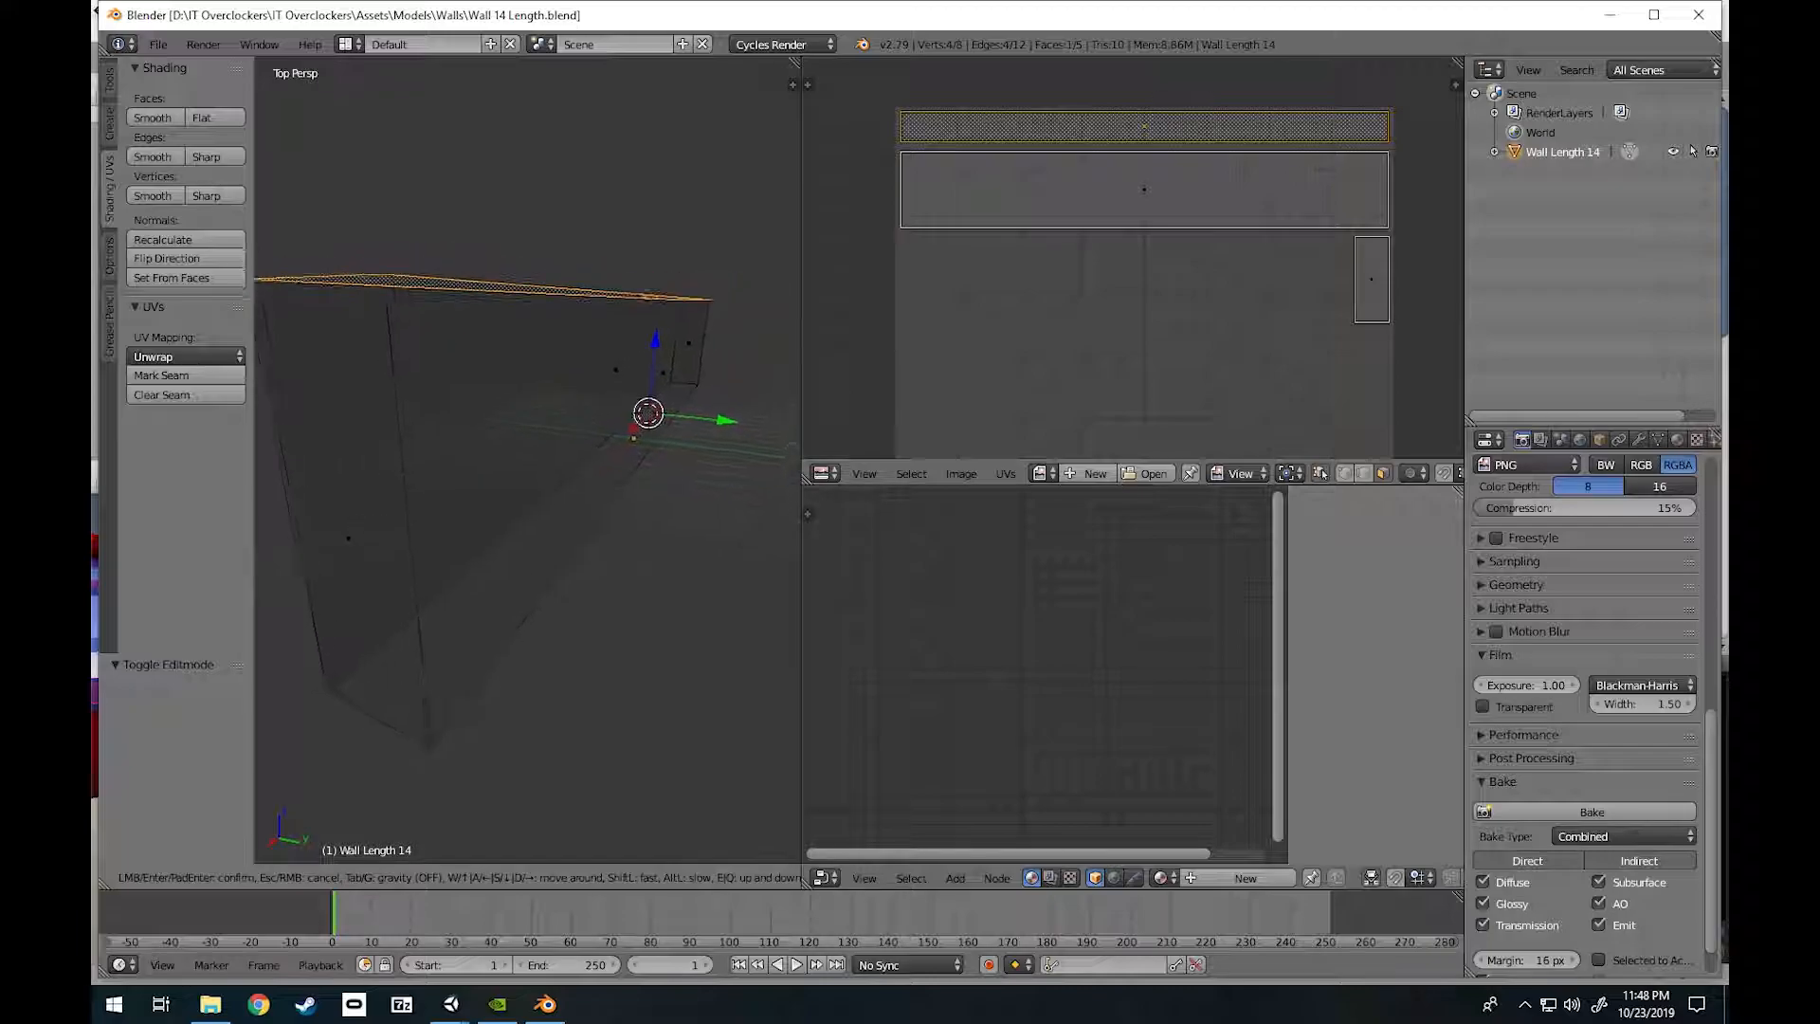
key("Return")
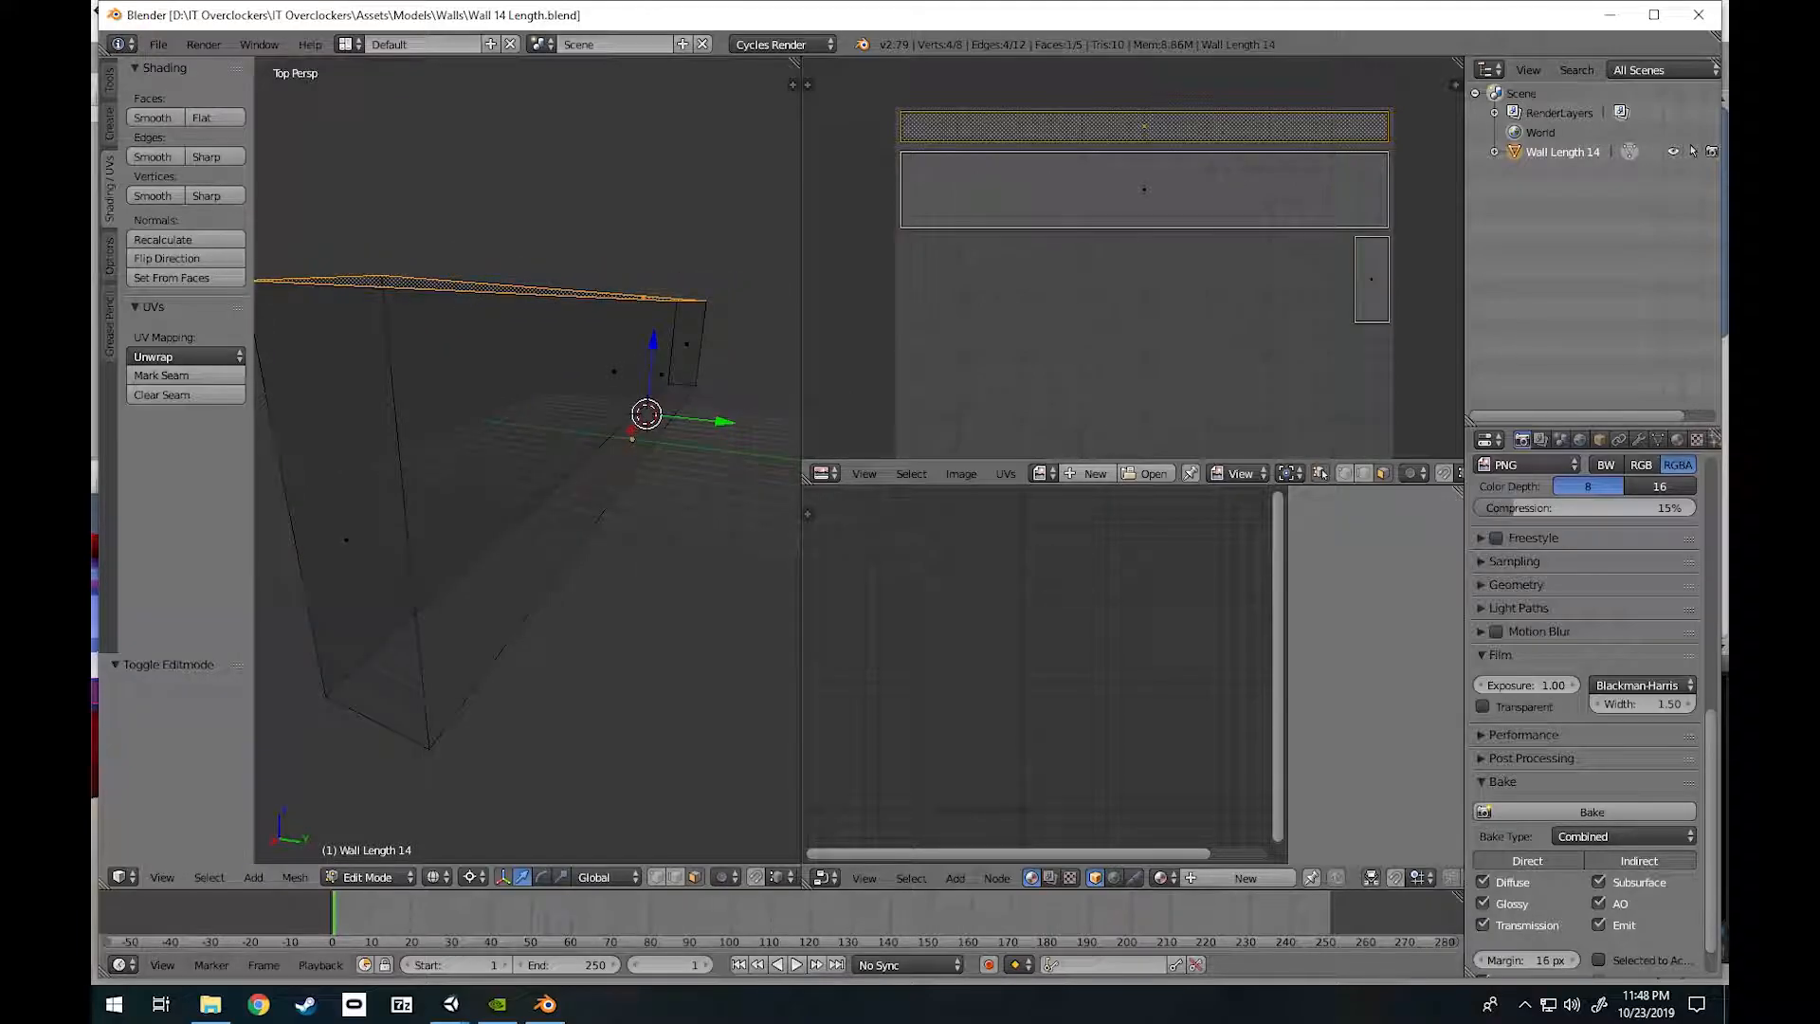
key("shift+f")
key("w")
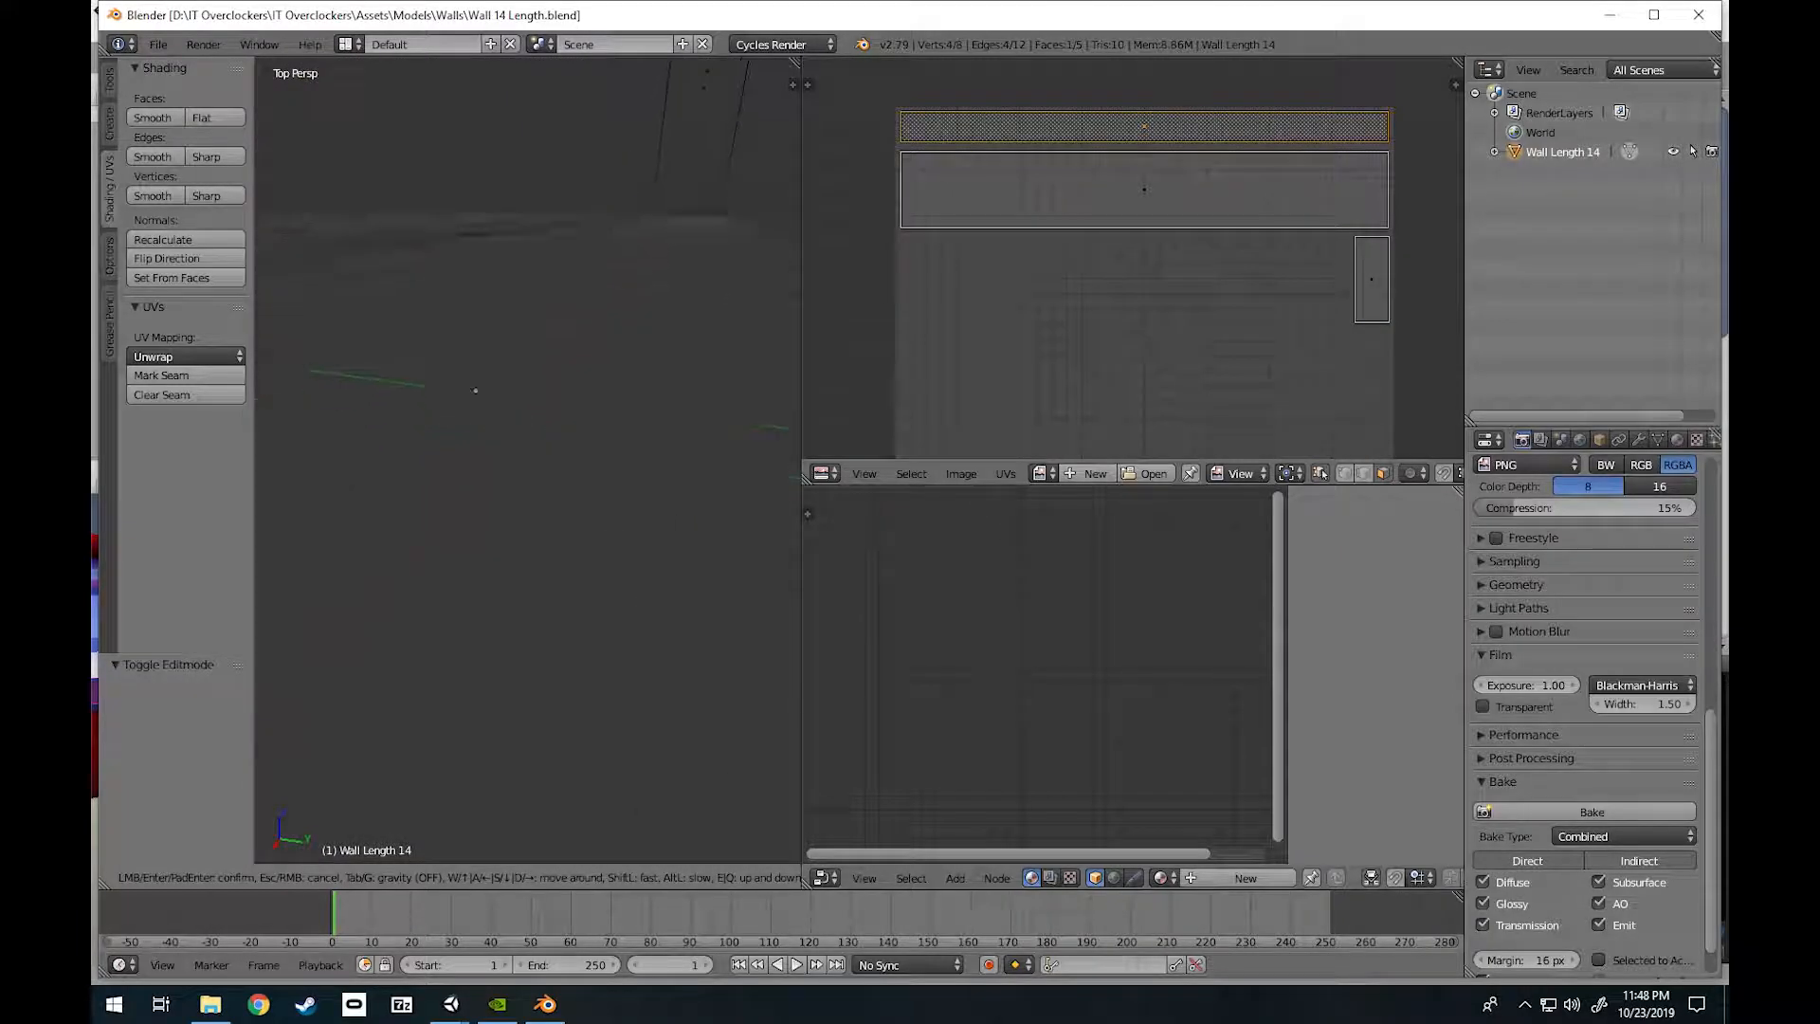
key("s")
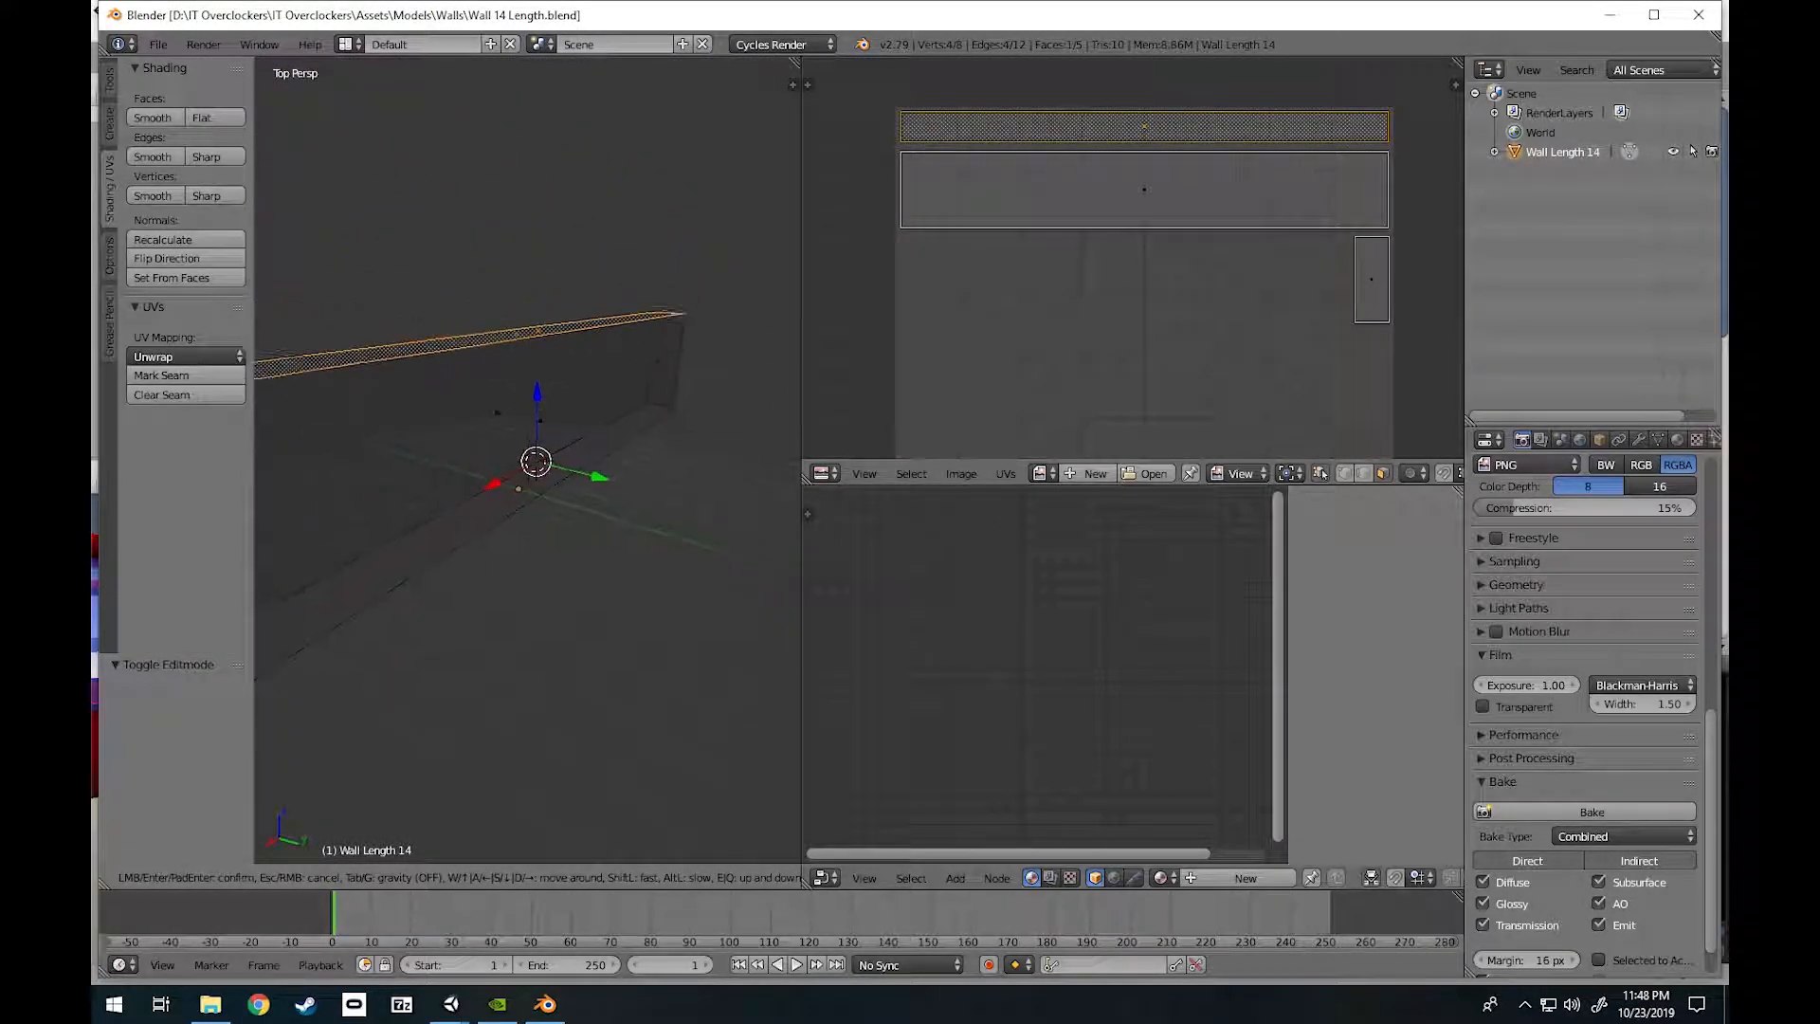
key("Return")
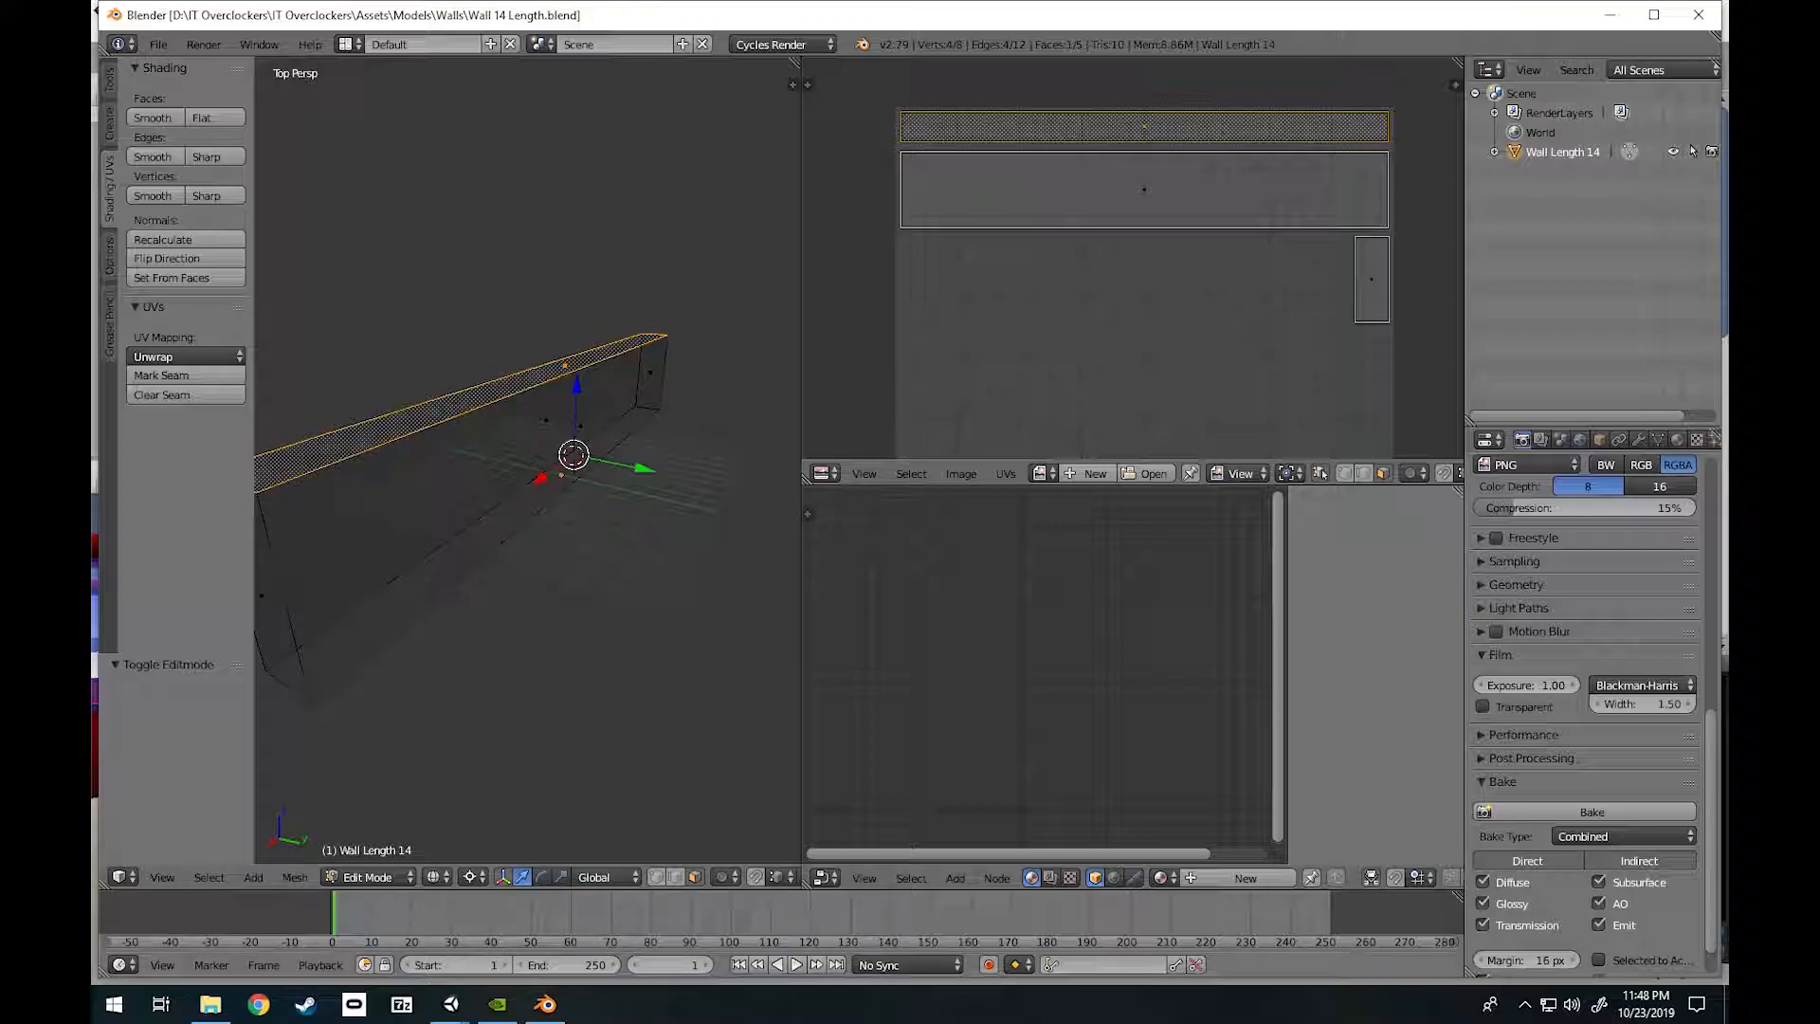
Switch to the Unity window with the 1.0 scene, select the Window 14 Length Half Half object and try its vertical move handle.
left_click(451, 1004)
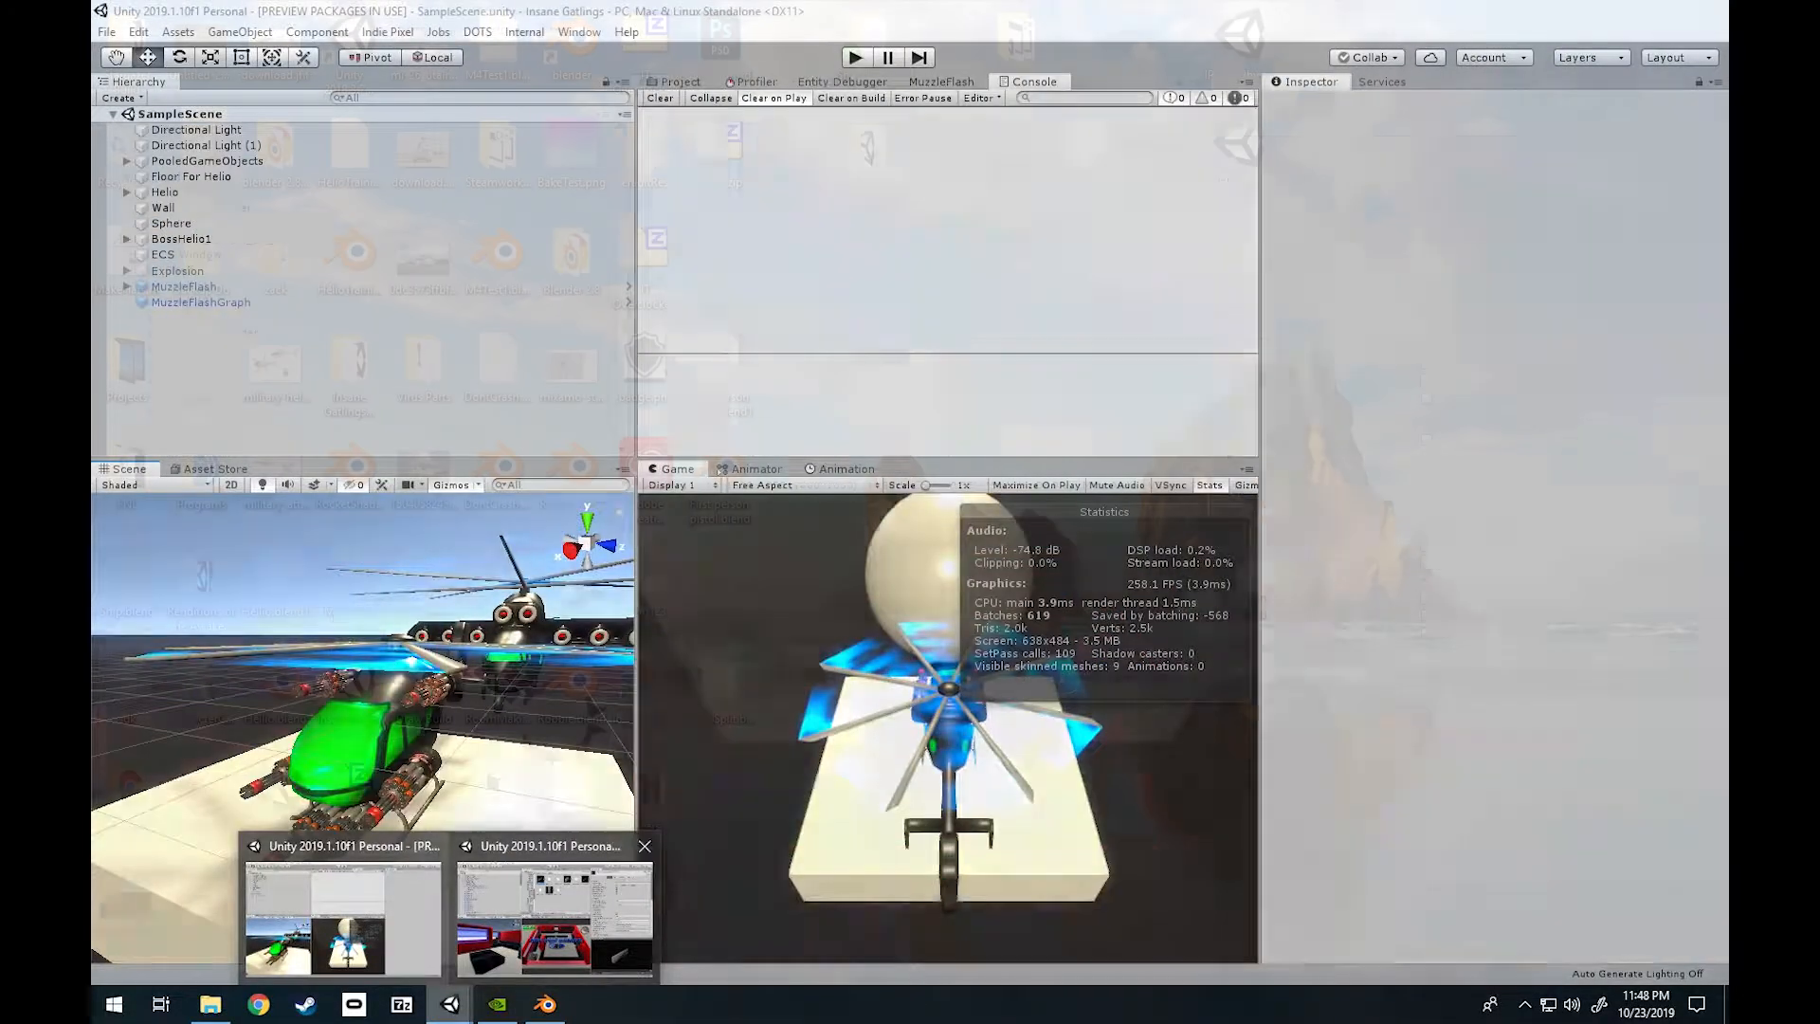
left_click(554, 919)
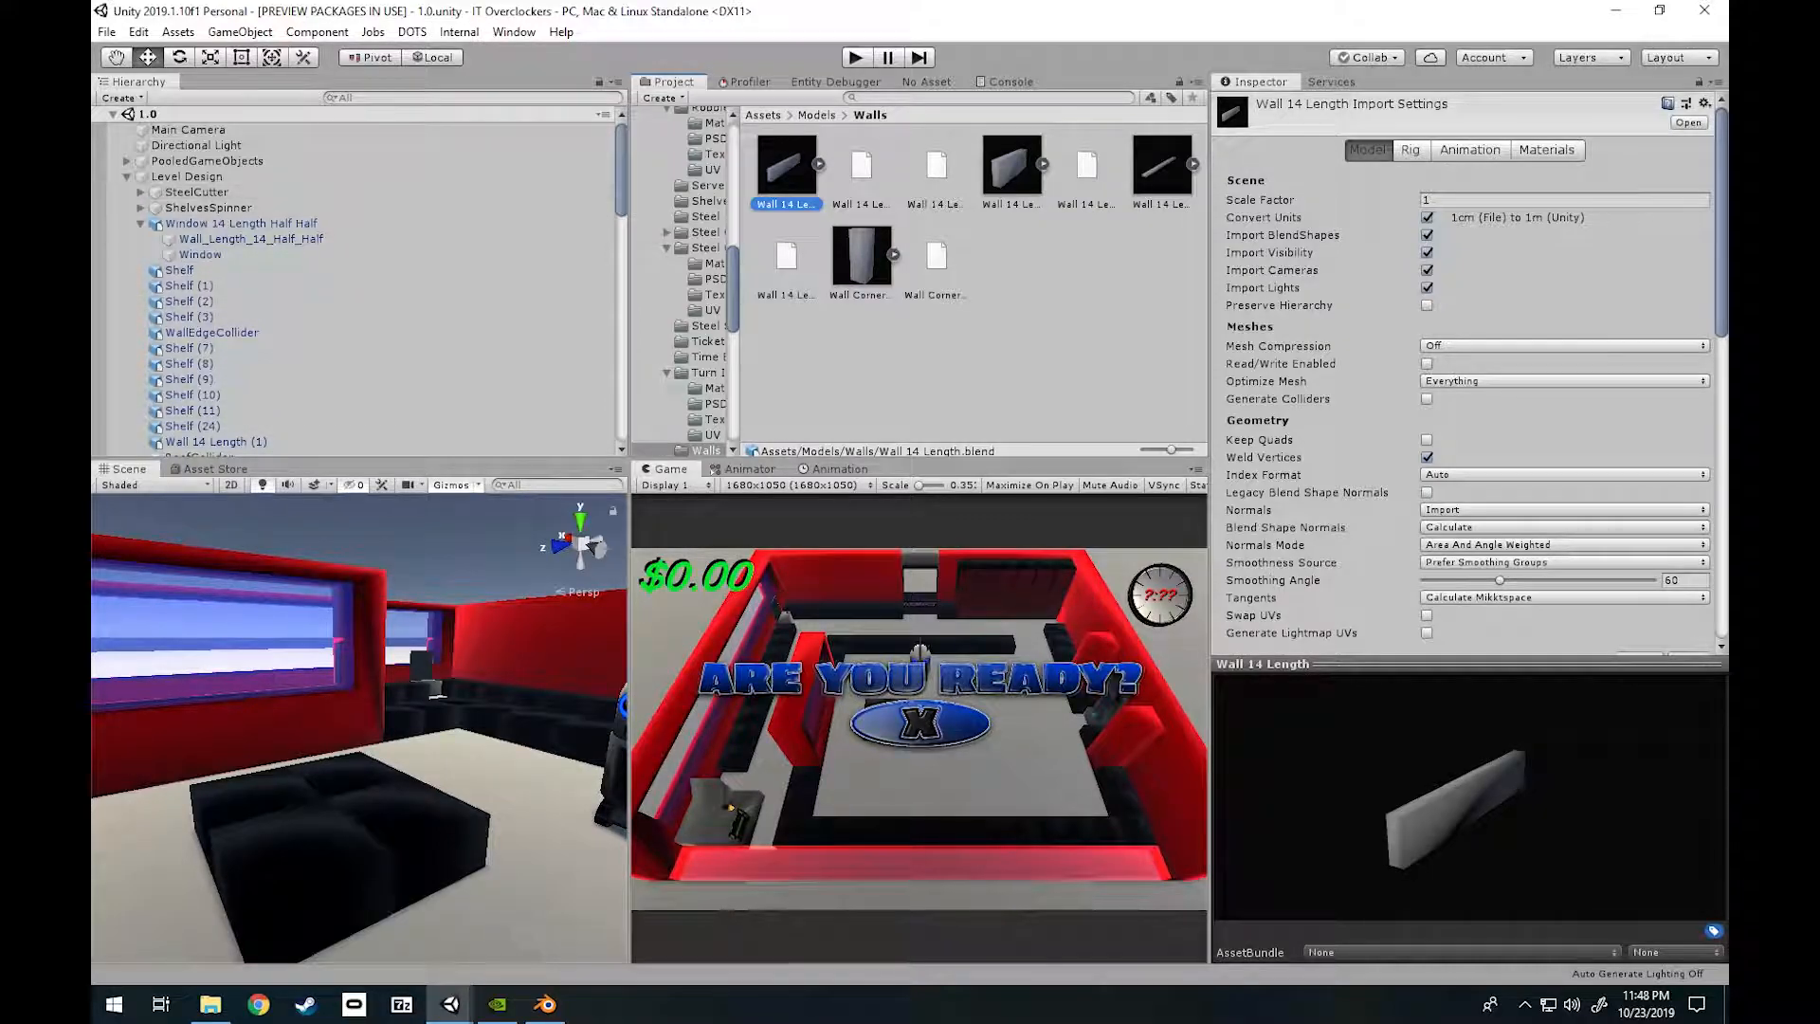
key("s")
mouse_move(359, 728)
right_mouse_down()
mouse_move(379, 834)
mouse_move(332, 721)
mouse_move(346, 758)
right_mouse_up()
key("w")
left_click(327, 687)
key("w")
key("s")
mouse_move(357, 642)
left_mouse_down()
mouse_move(358, 481)
mouse_move(358, 644)
left_mouse_up()
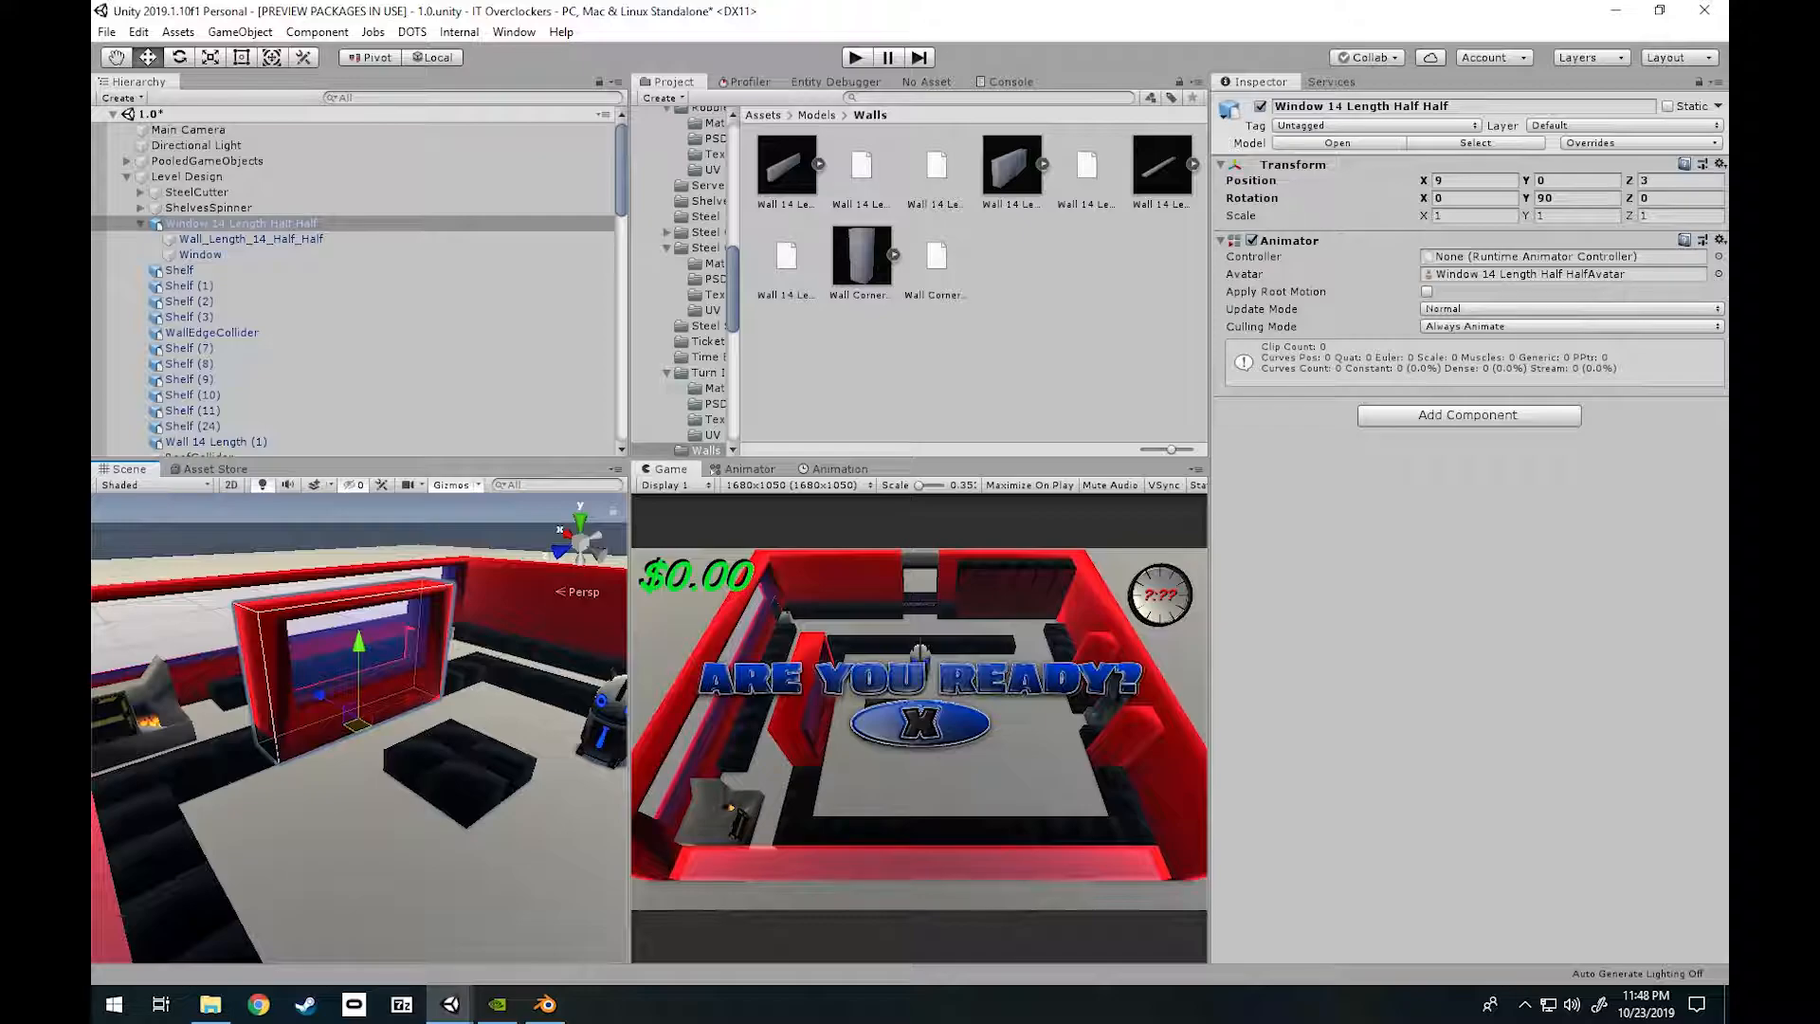
mouse_move(359, 644)
left_mouse_down()
mouse_move(359, 578)
mouse_move(358, 642)
left_mouse_up()
Switch to Blender, try raising the wall's top face 1 unit along Z, and undo the move.
left_click(545, 1004)
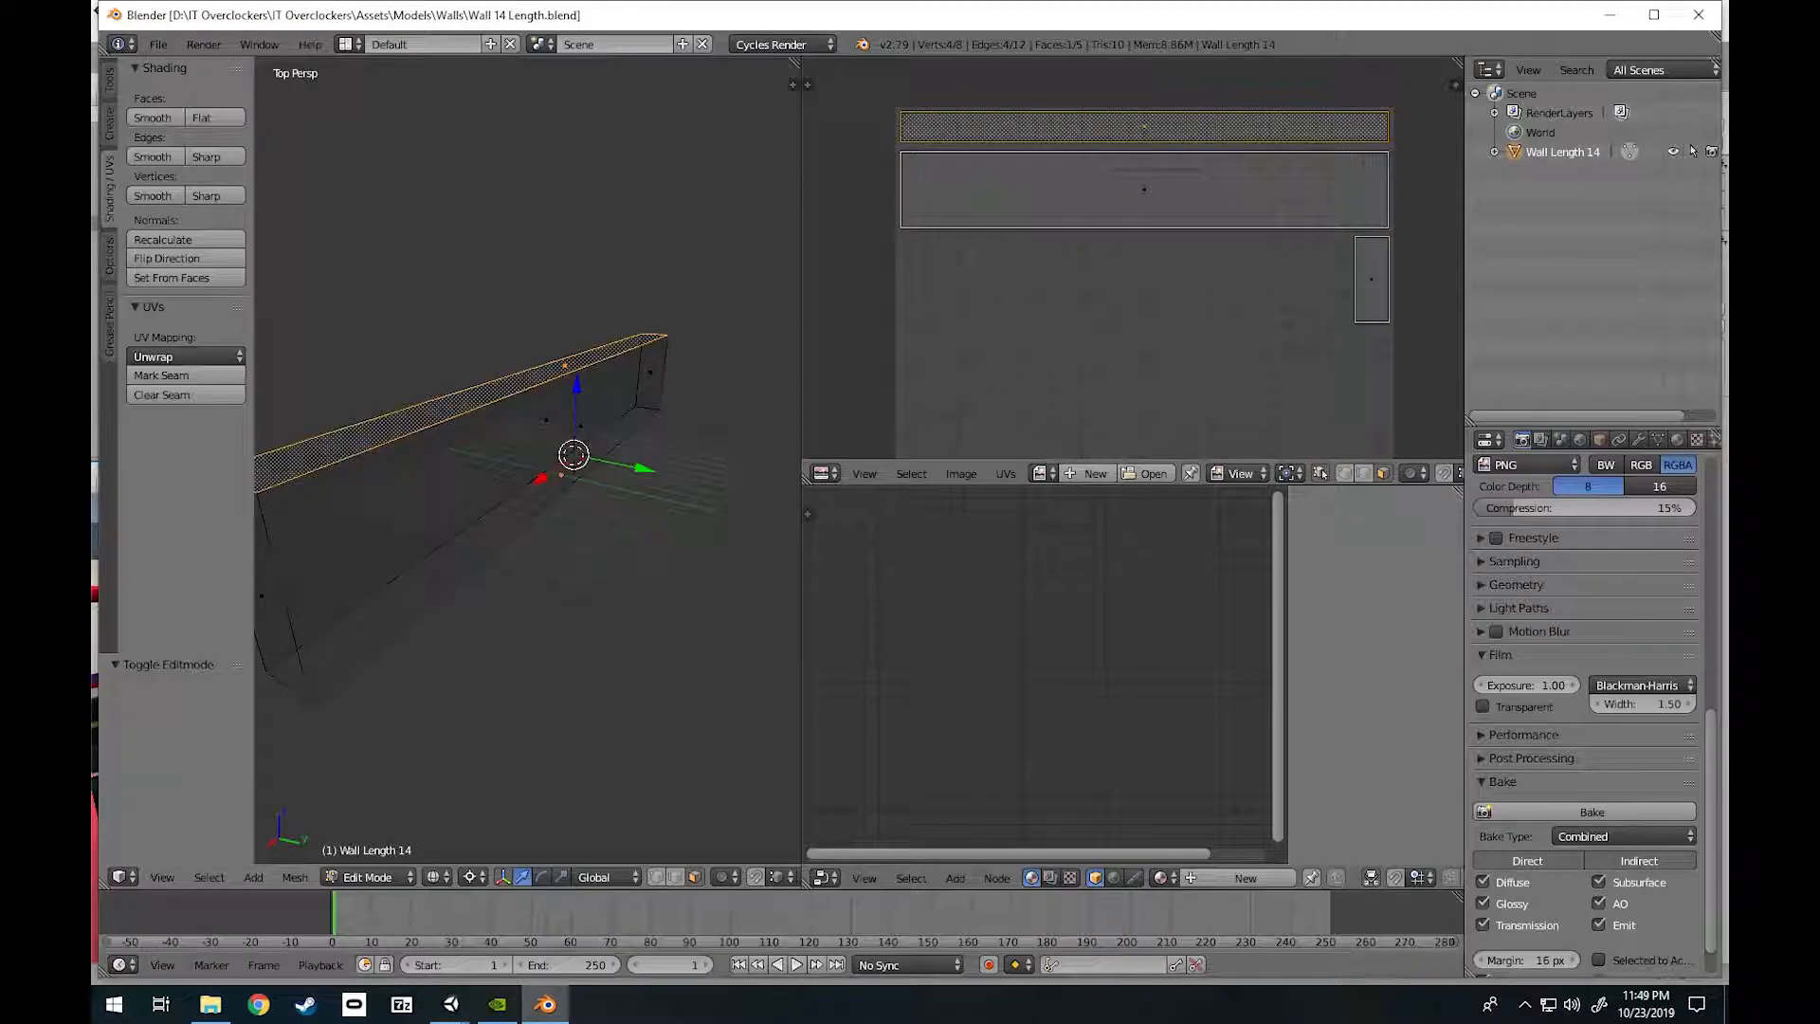
key("g")
key("z")
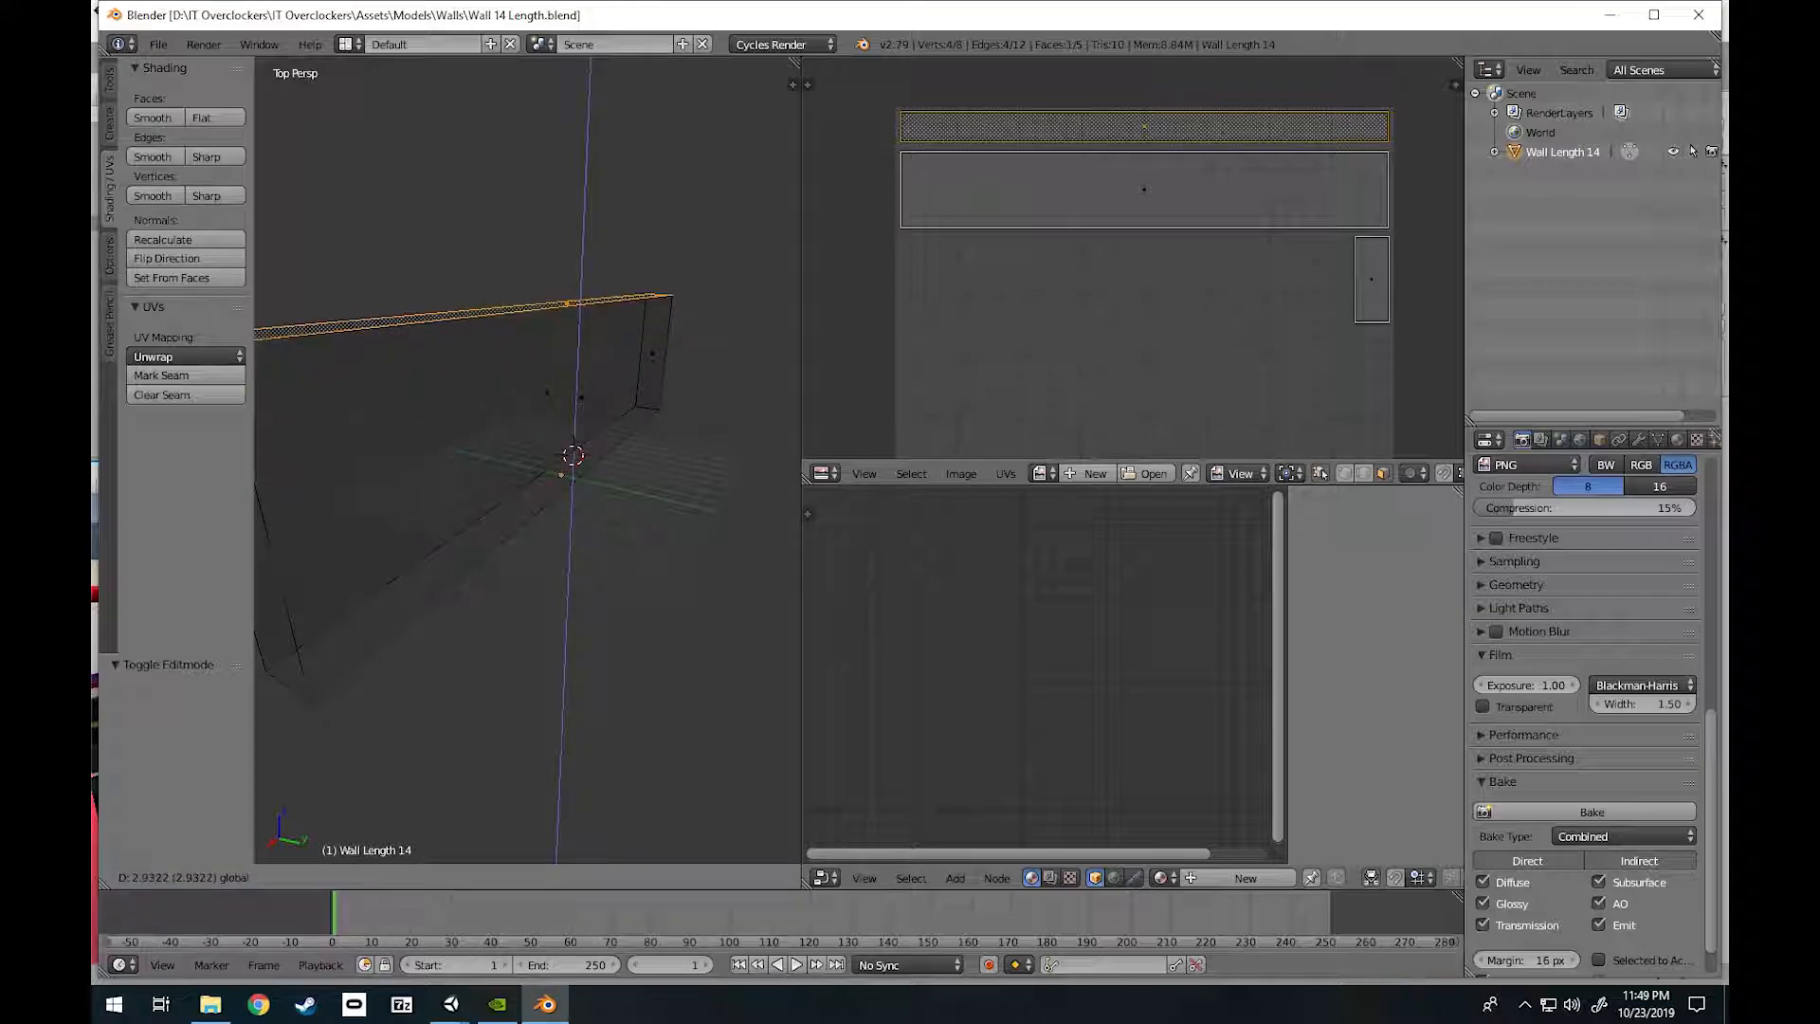
key("1")
key("Return")
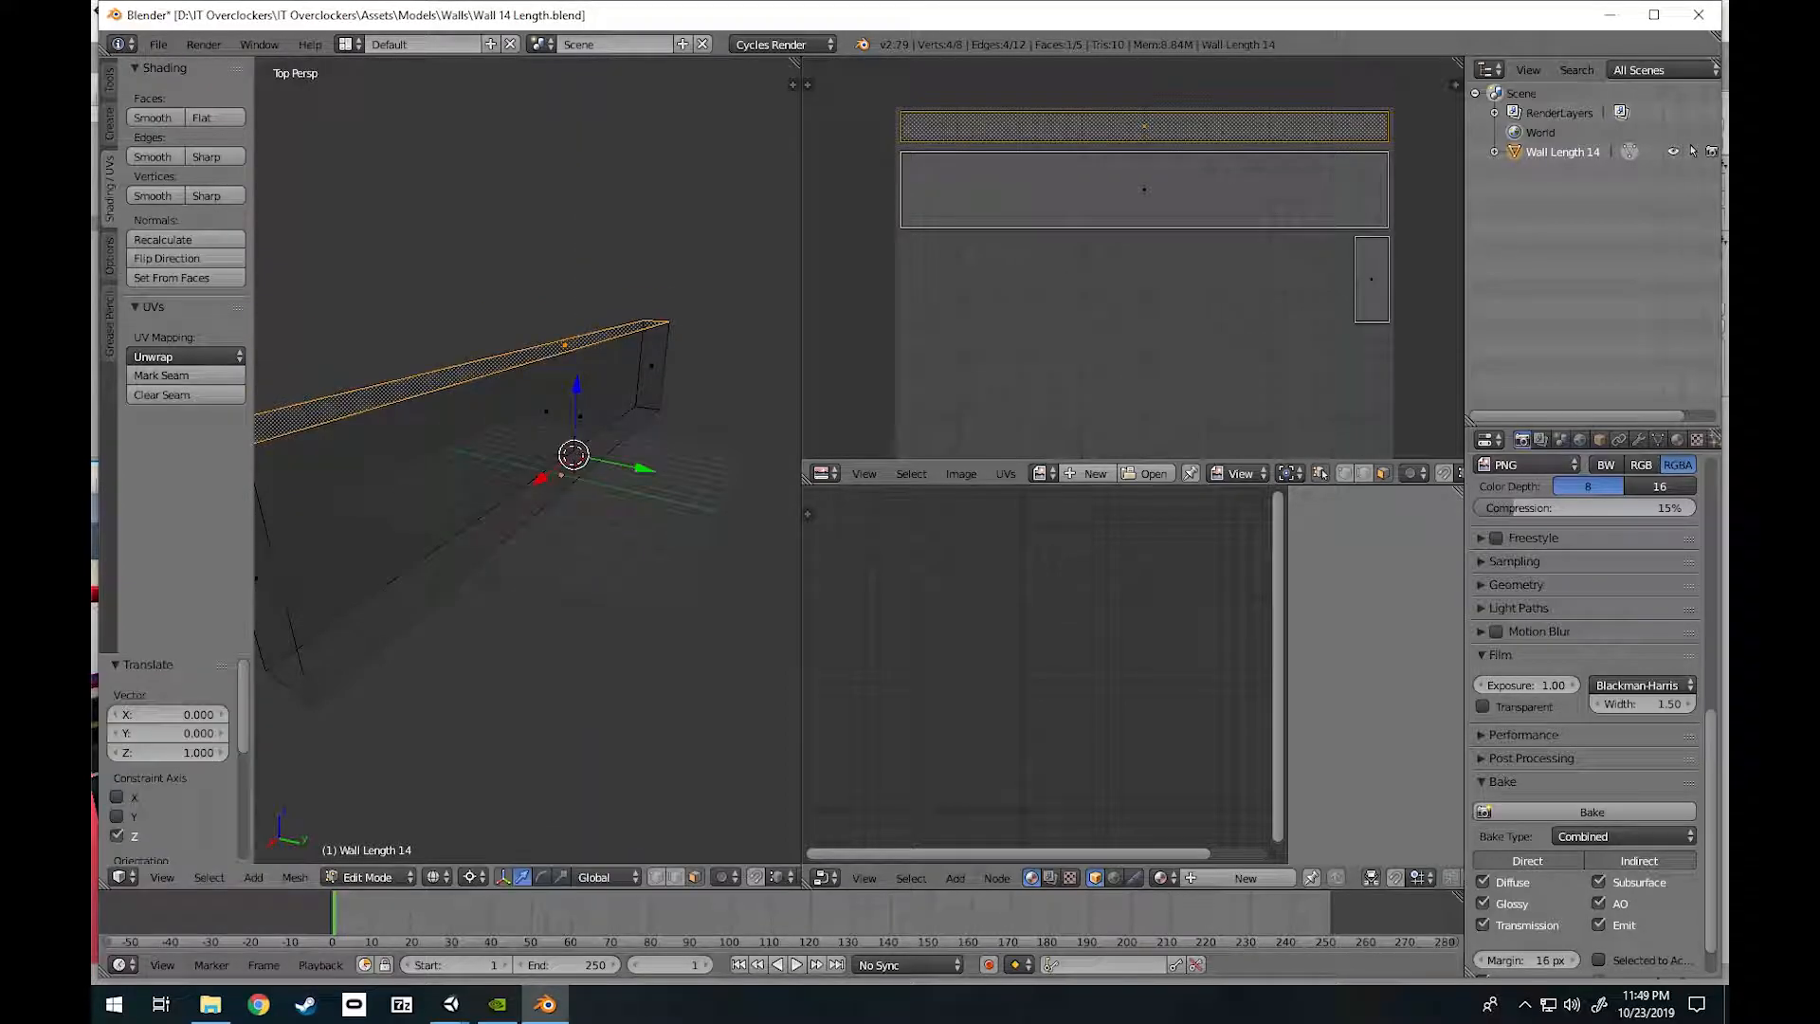
key("ctrl+z")
Switch back to the Unity 1.0 scene and examine the Window 14 Length Half Half wall from both sides.
left_click(450, 1004)
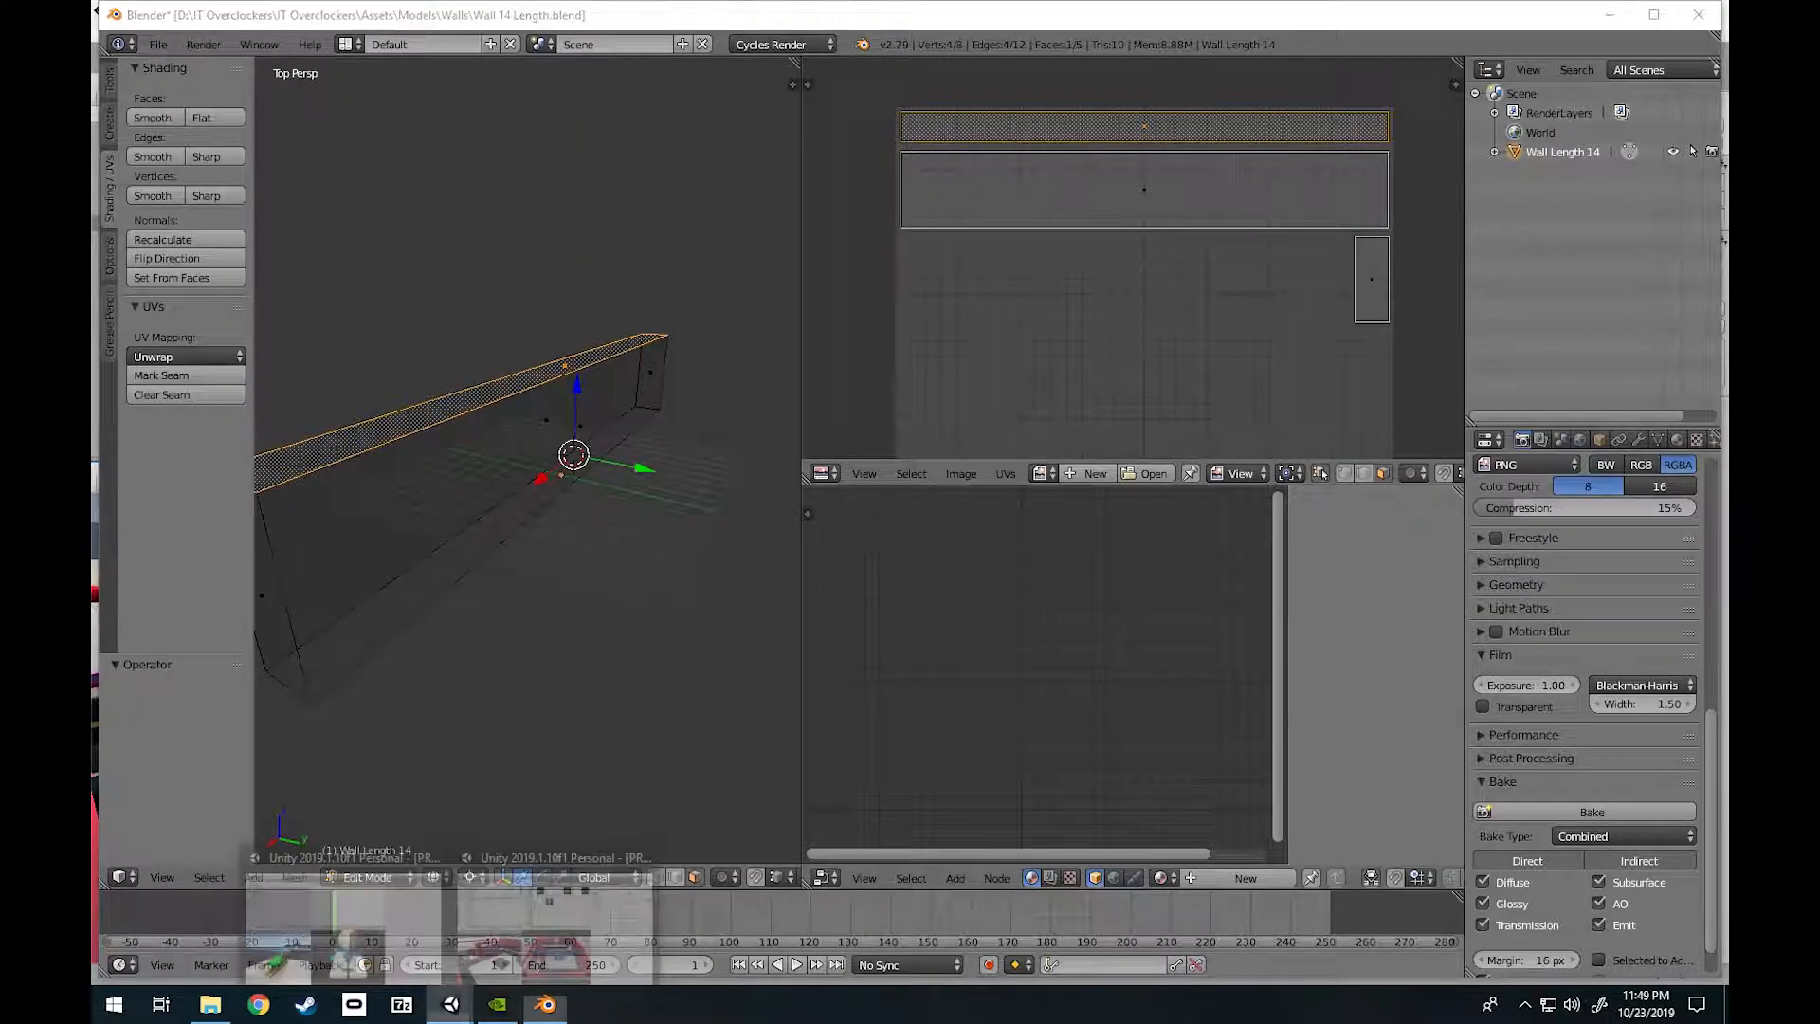
left_click(555, 914)
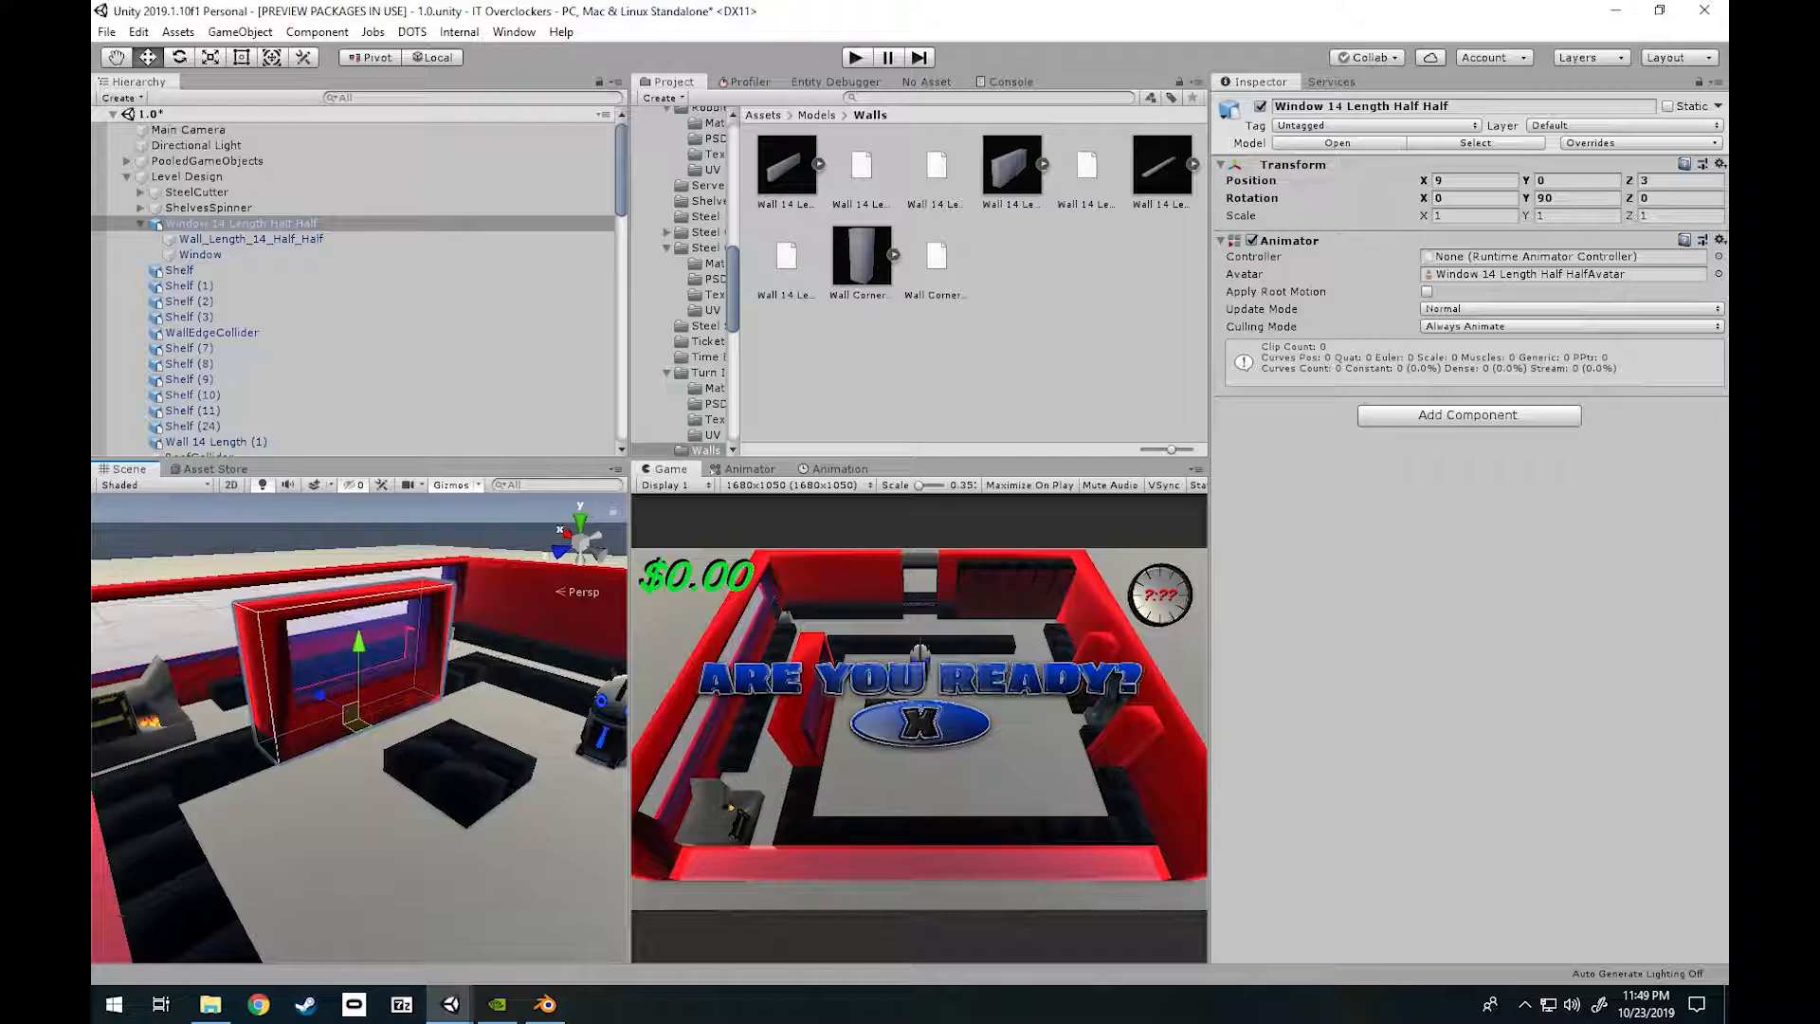
right_click_drag(358, 720, 492, 730)
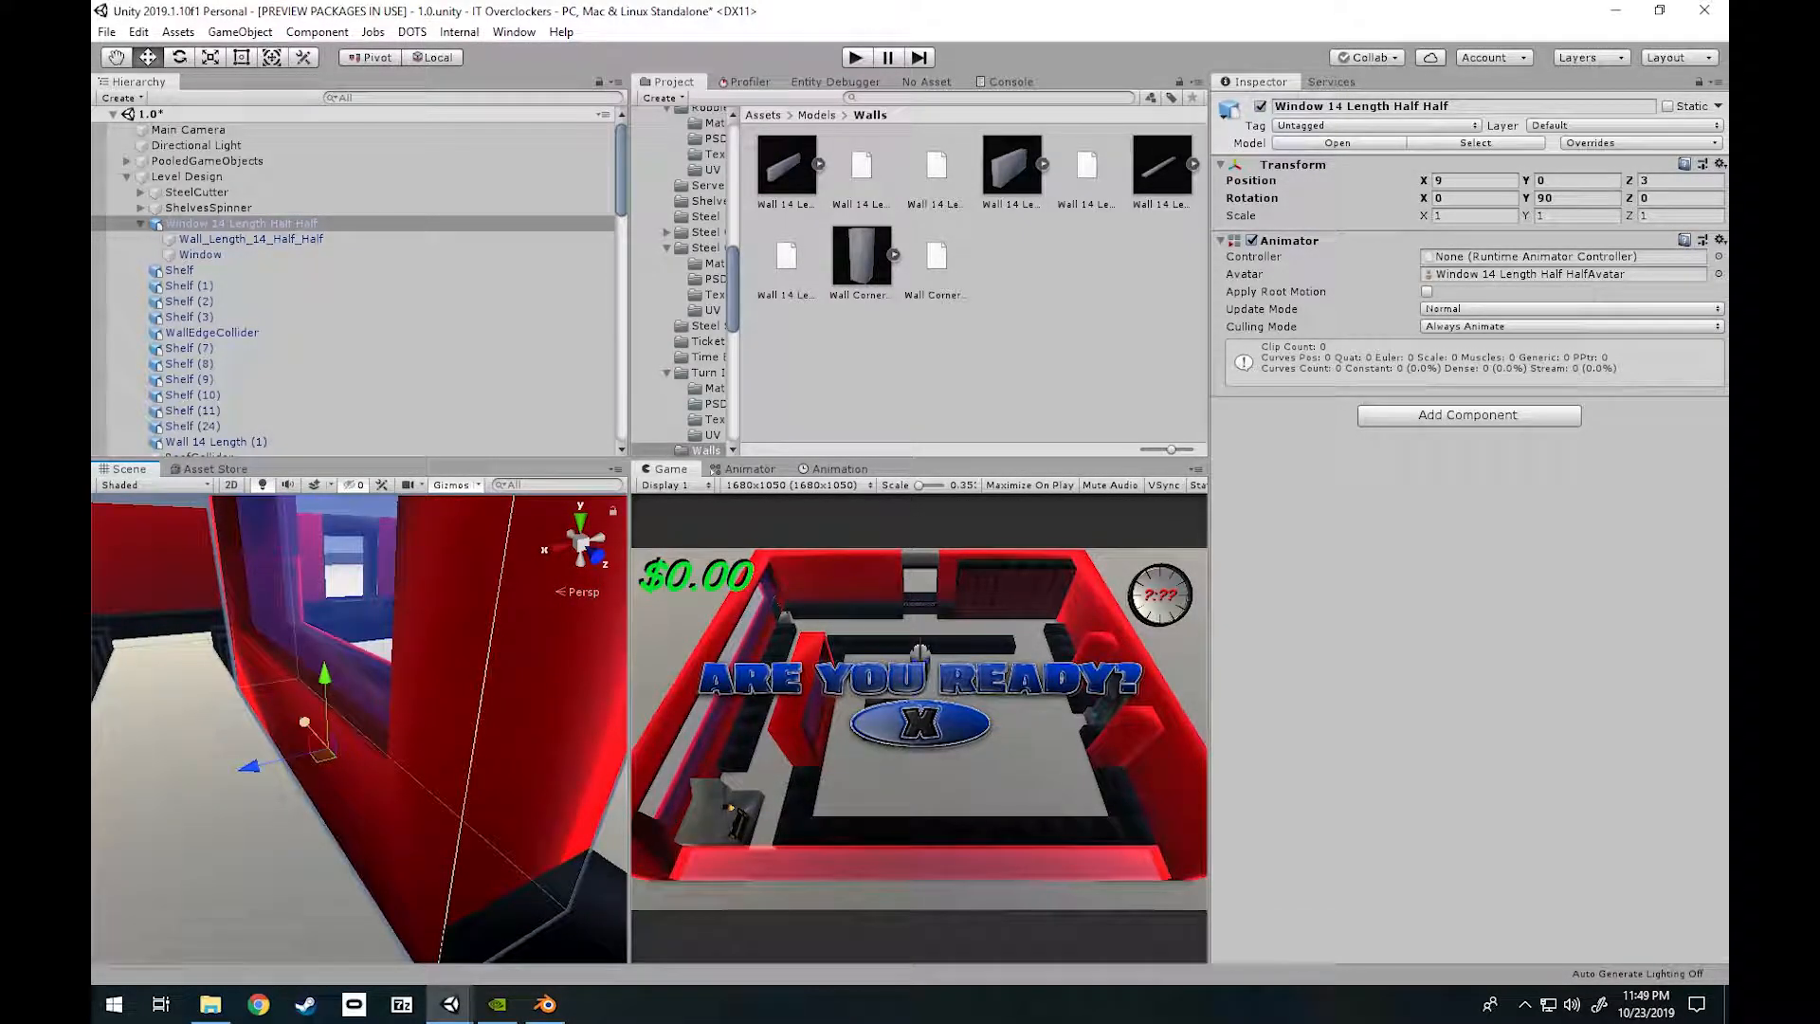
right_click_drag(322, 755, 346, 718)
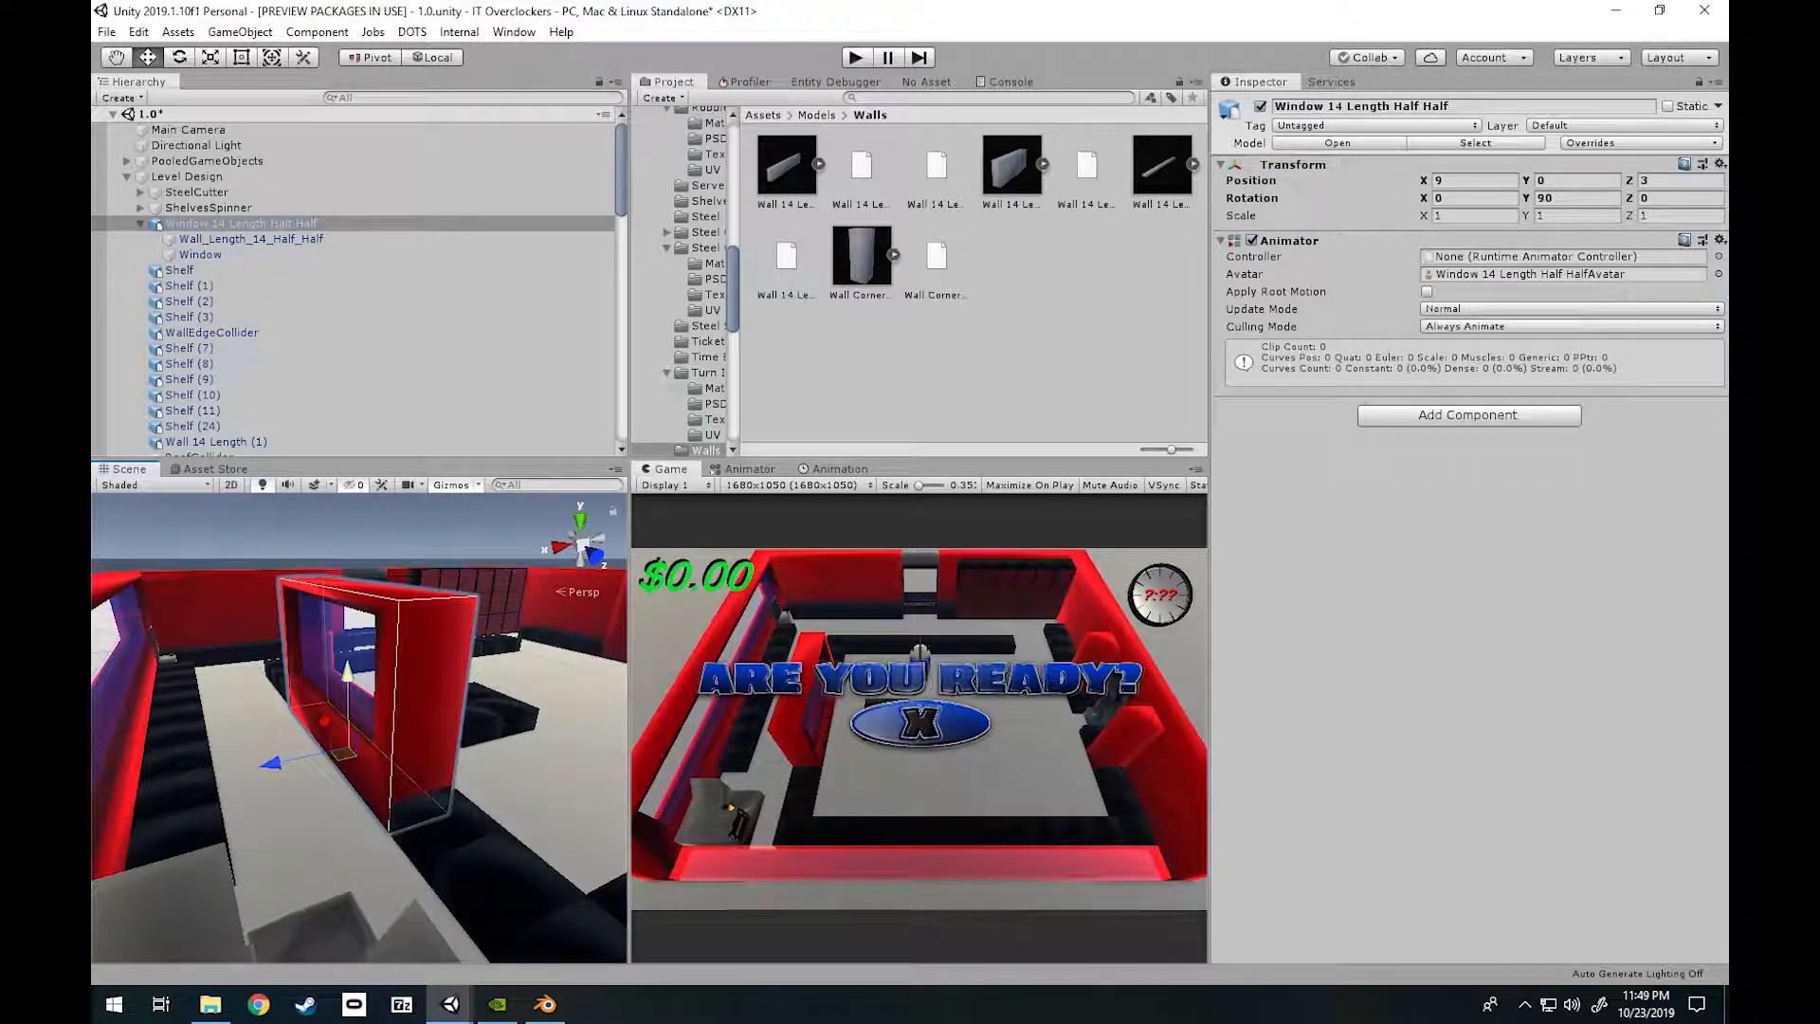
right_click_drag(346, 717, 543, 684)
key("w")
key("w")
key("s")
key("d")
Select Shelf (52) of the ShelvesSpinner, select Robbie's Head, and examine the robot up close in the scene.
left_click(214, 844)
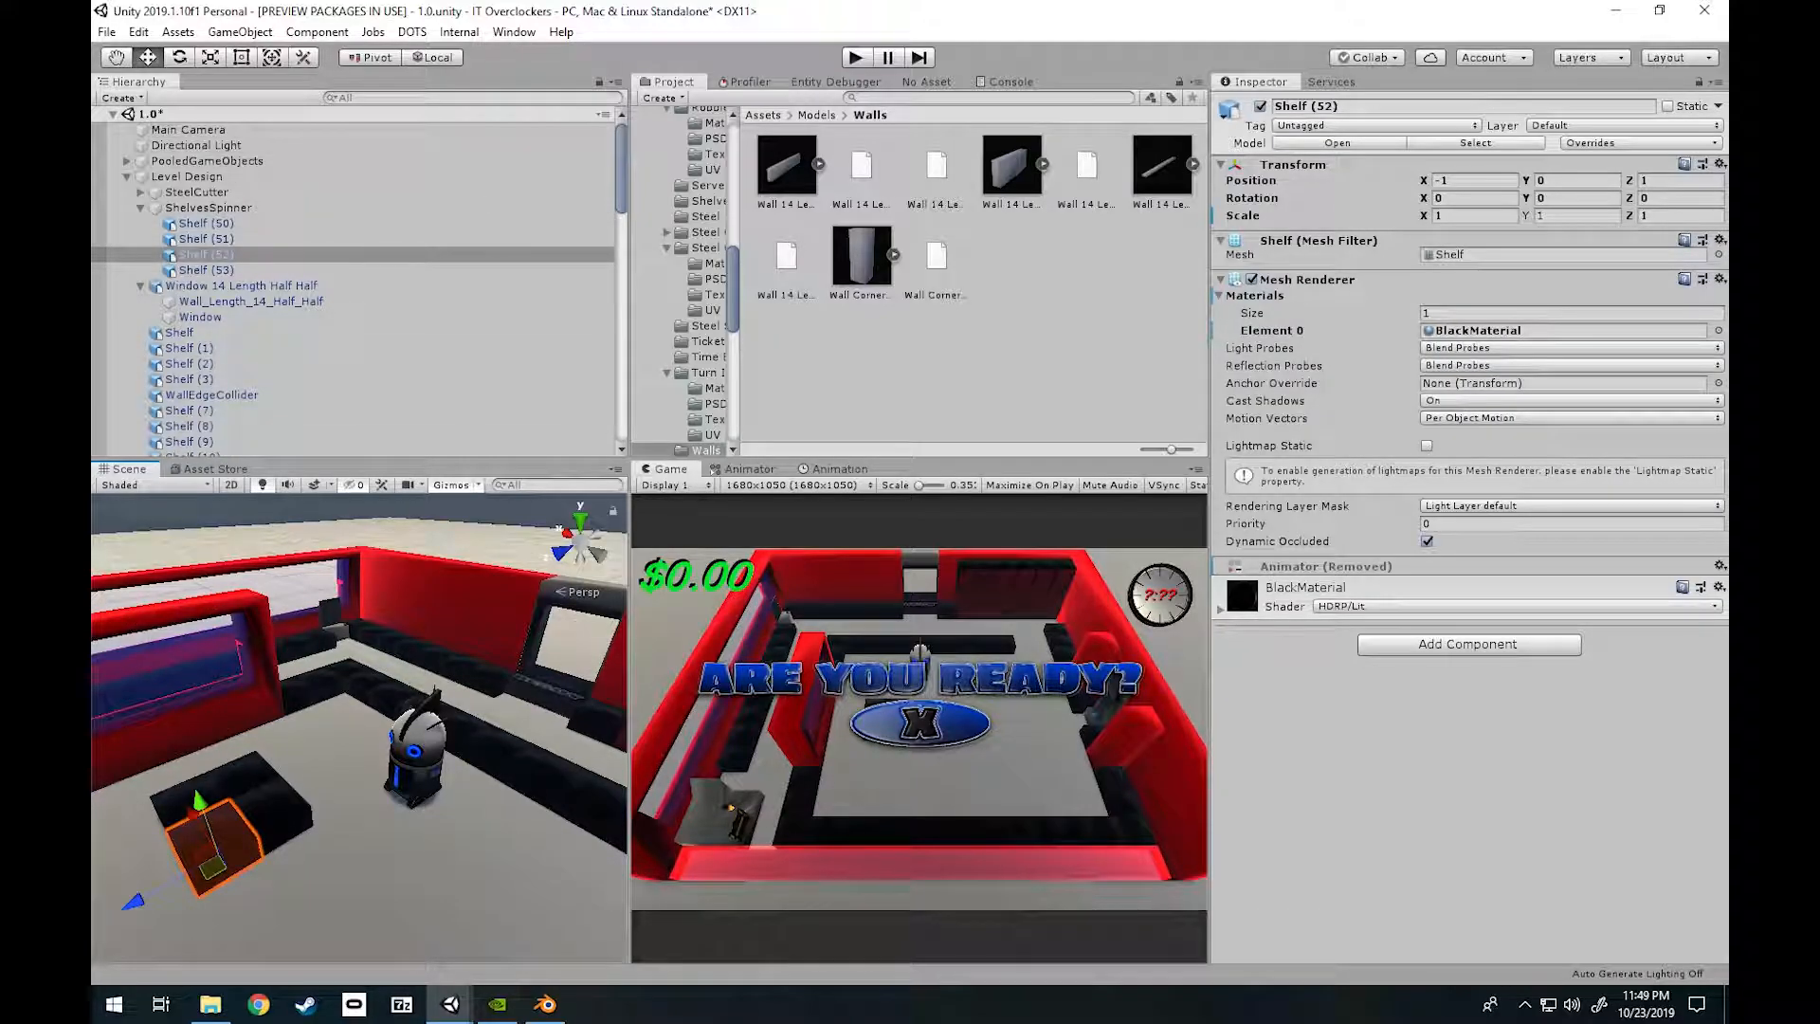
right_click_drag(216, 684, 355, 798)
key("a")
key("w")
key("w")
right_click_drag(408, 616, 260, 602)
left_click(441, 604)
key("w")
key("d")
key("w")
key("s")
key("s")
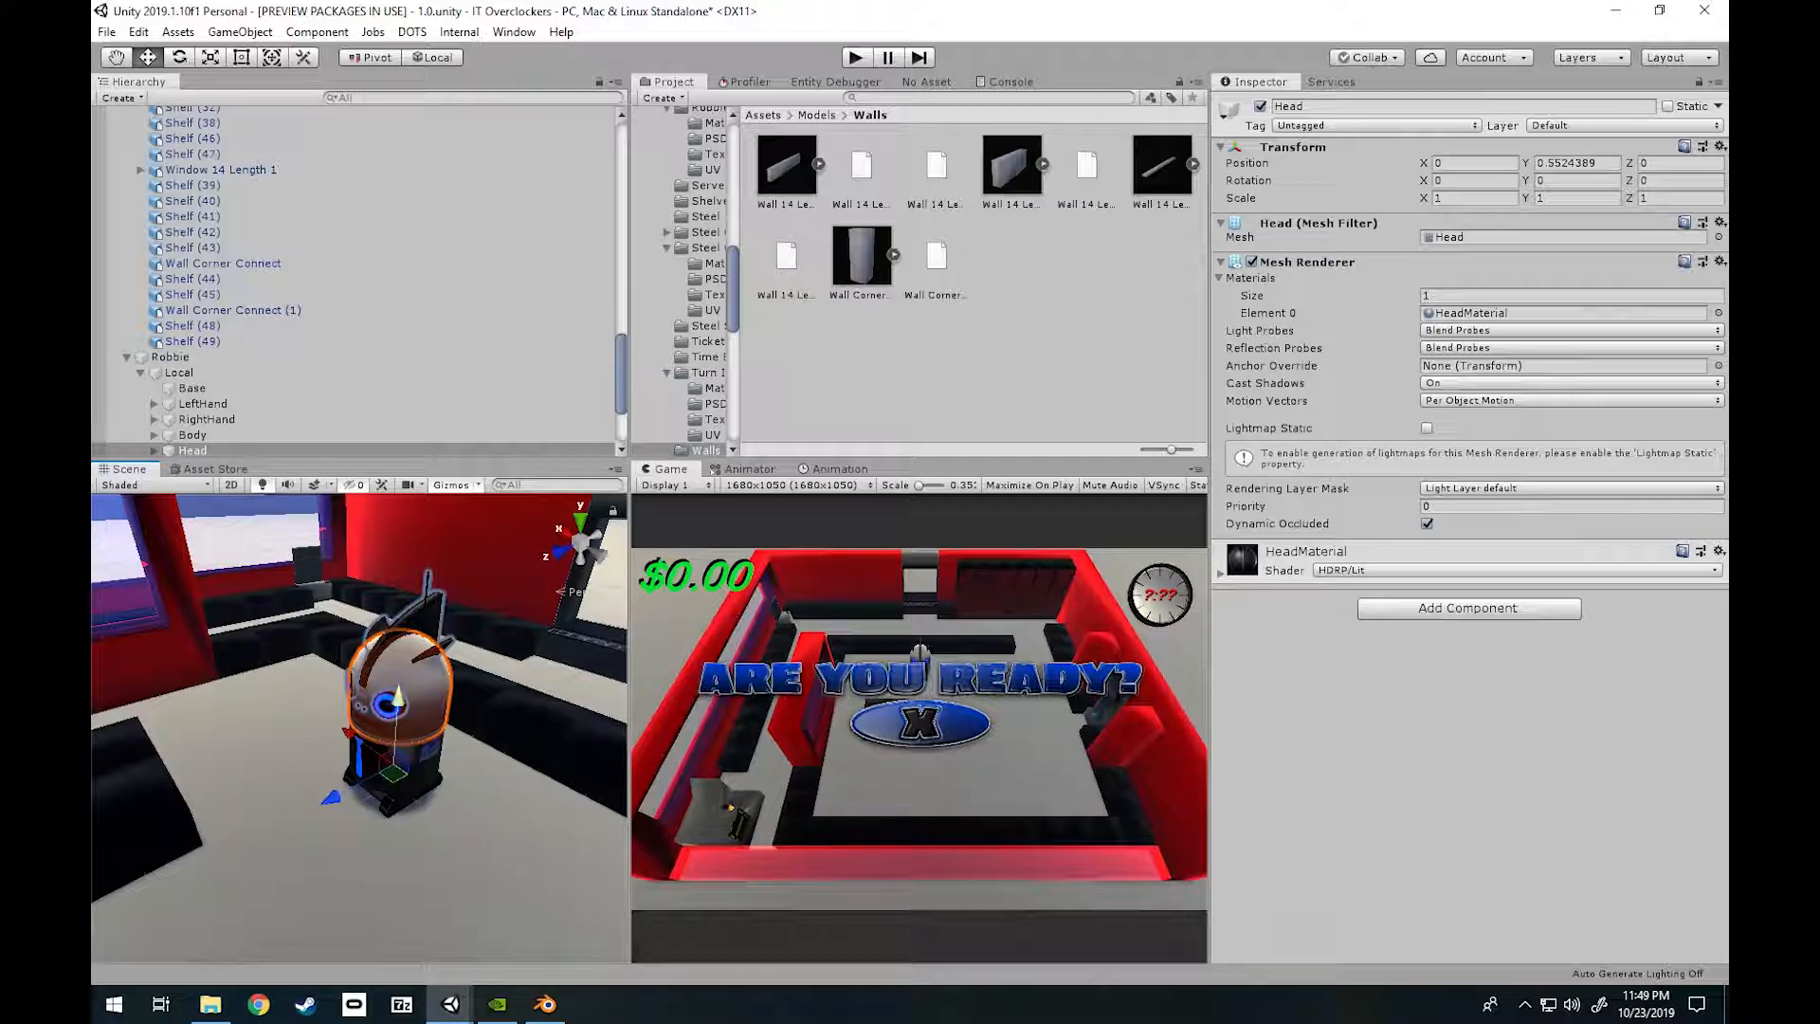
Select Shelf (51), select Shelf (43) beside the robot, and examine that shelf in the scene.
left_click(278, 641)
left_click(142, 815)
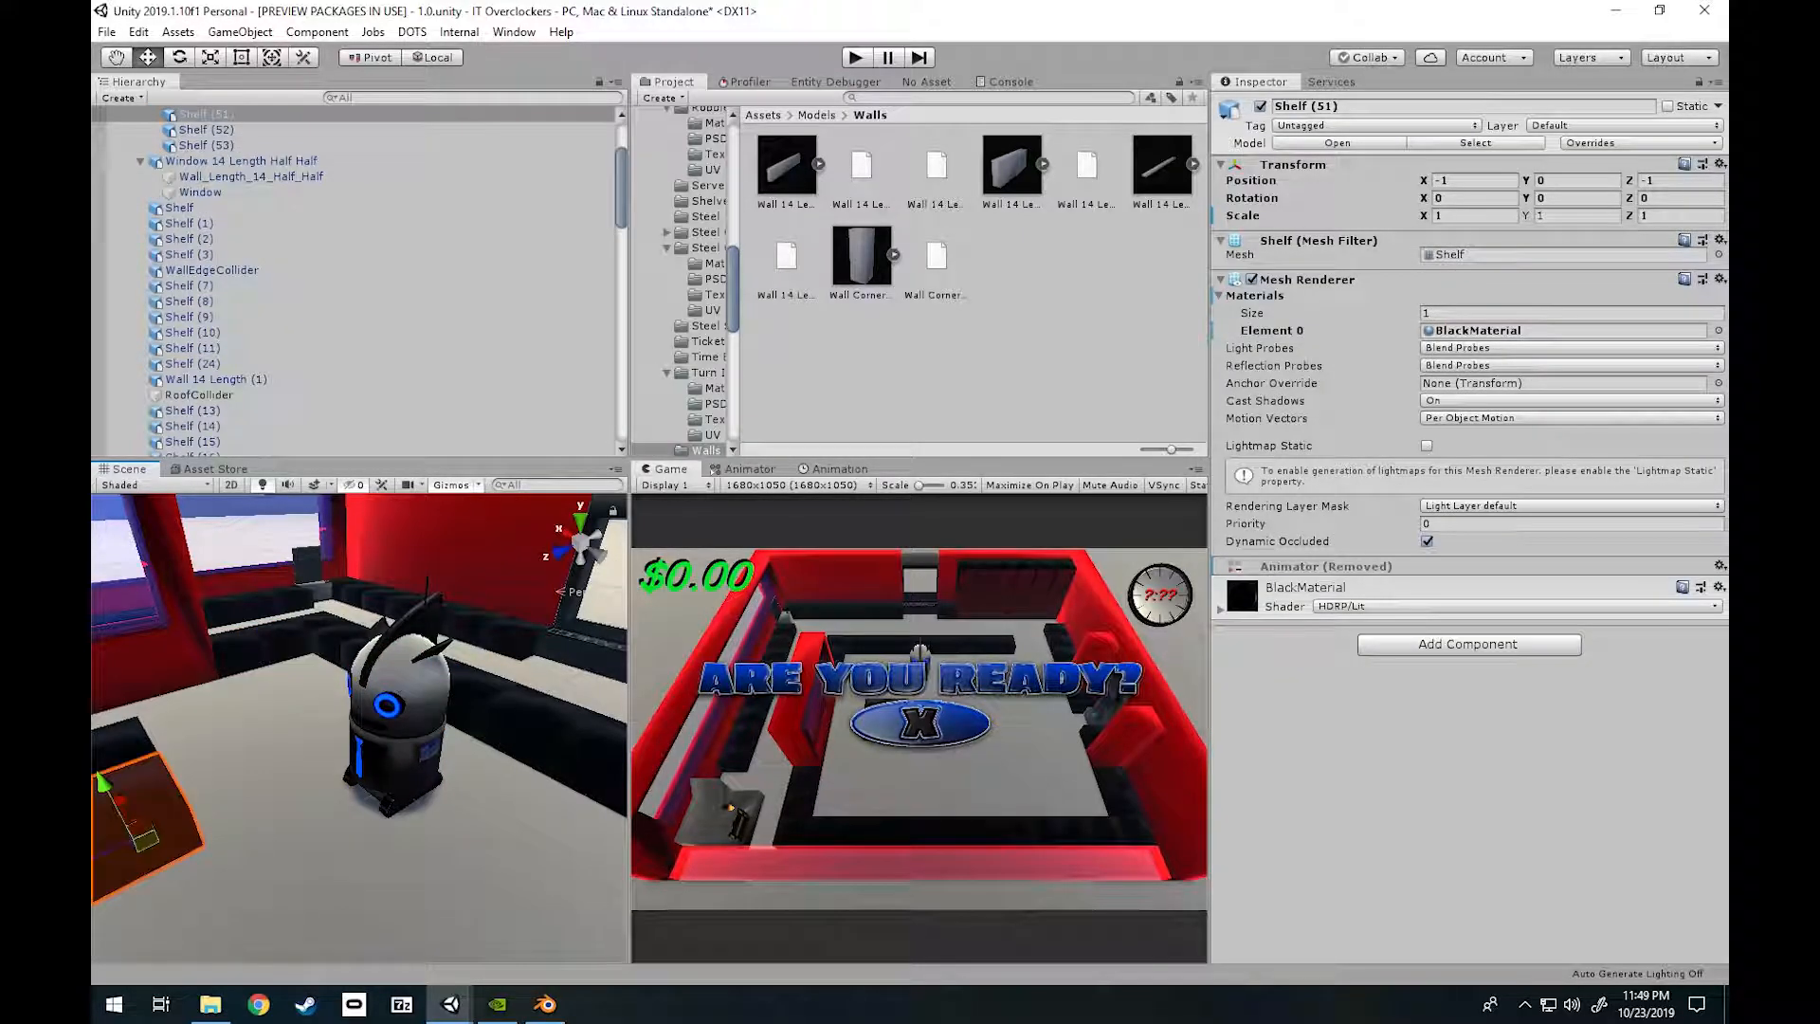
left_click(526, 734)
right_click_drag(526, 735, 559, 668)
key("w")
key("s")
key("w")
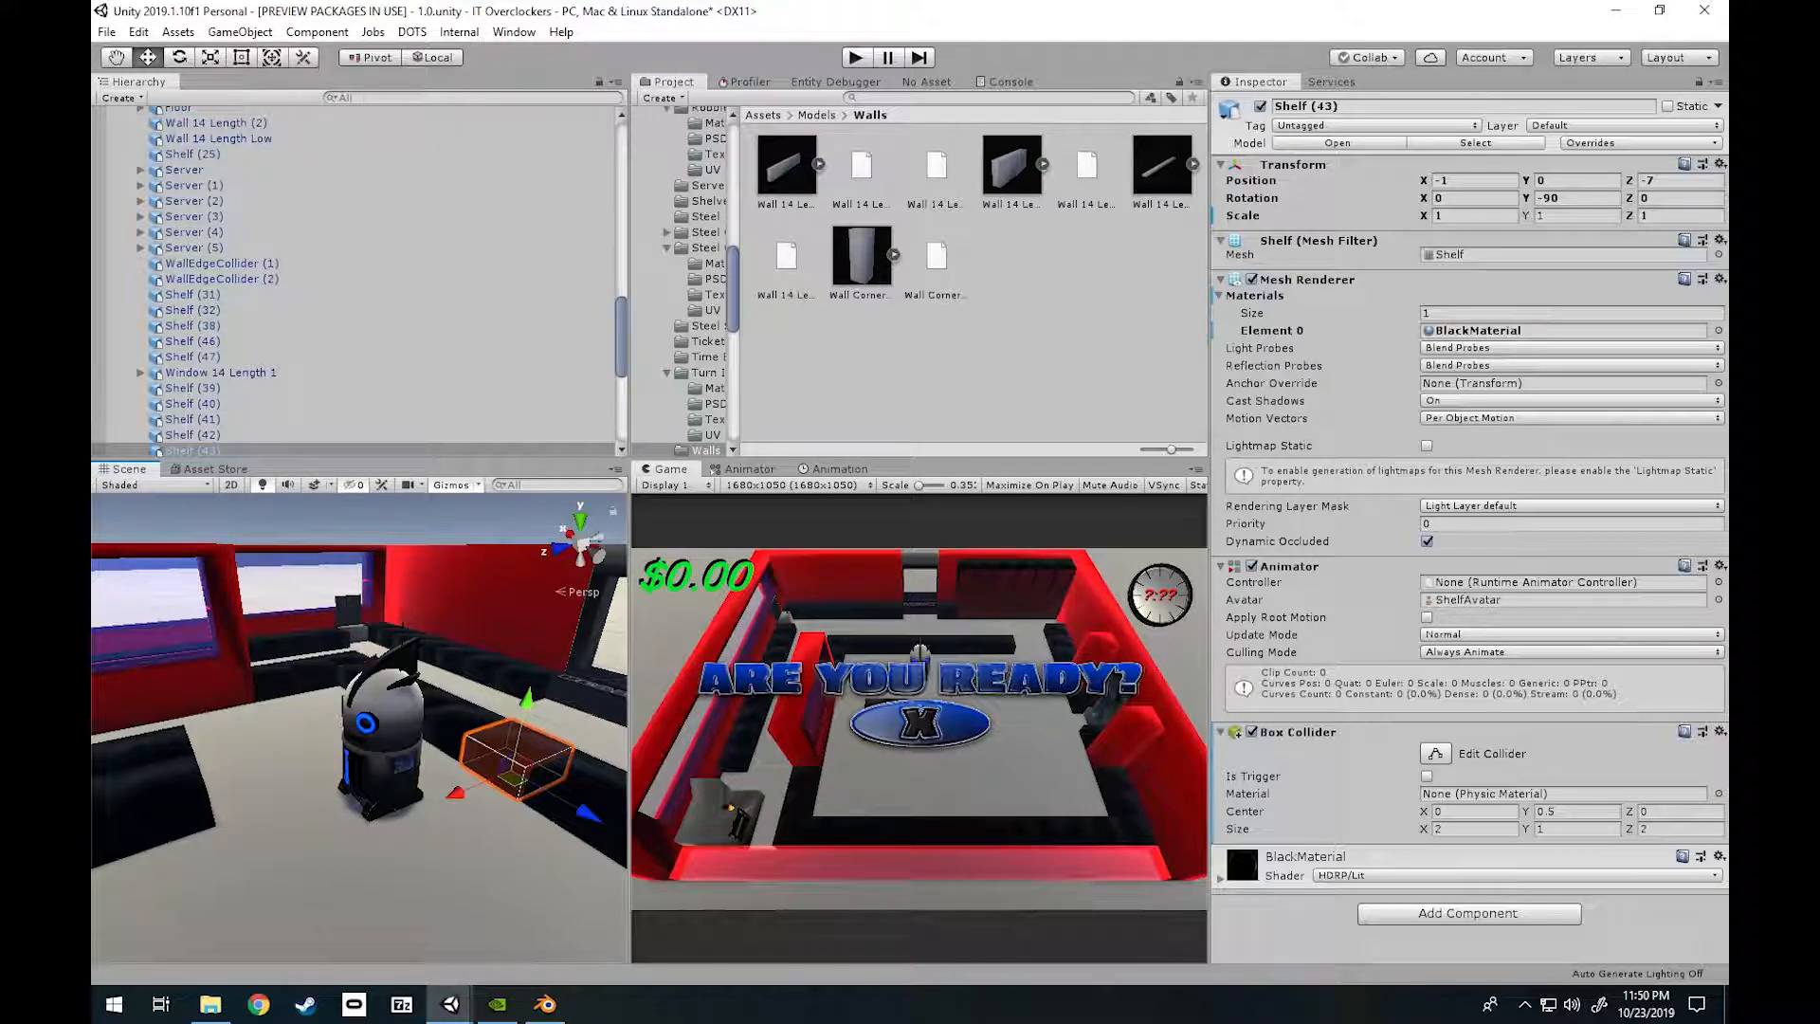
Show the rotate gizmo on Shelf (43), return to the move gizmo, and view the whole level from above.
key("e")
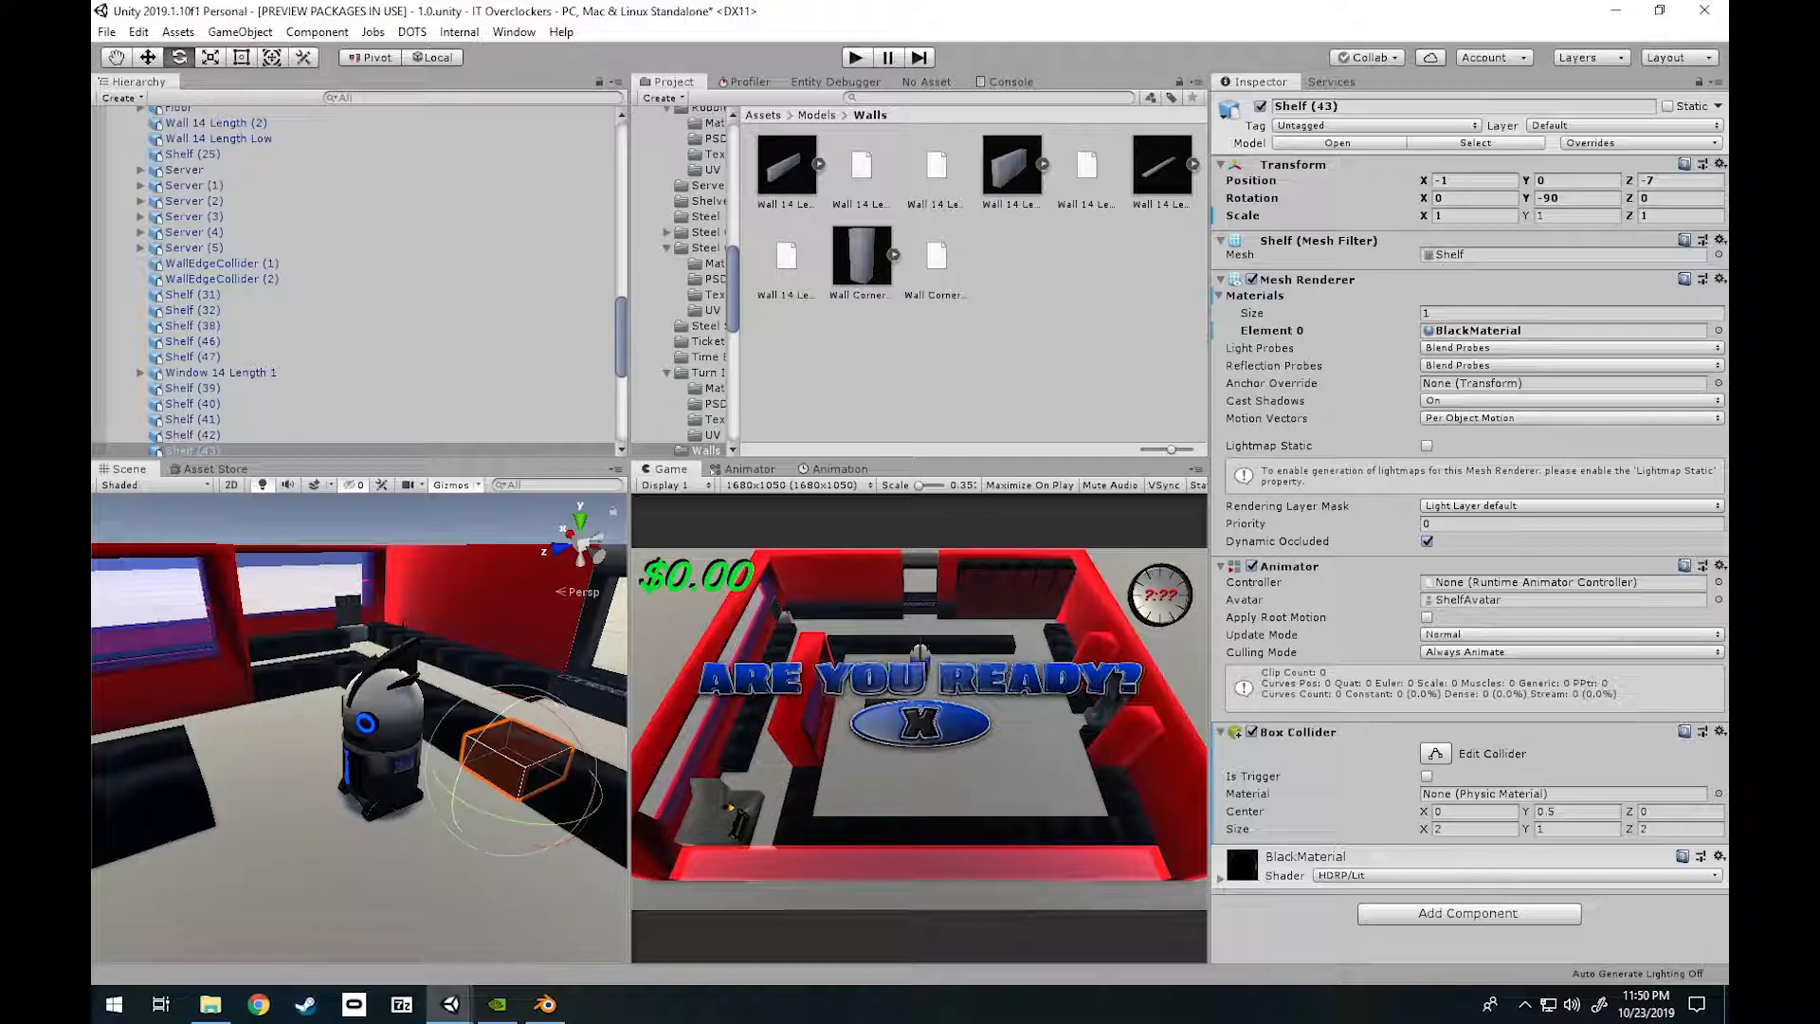
key("w")
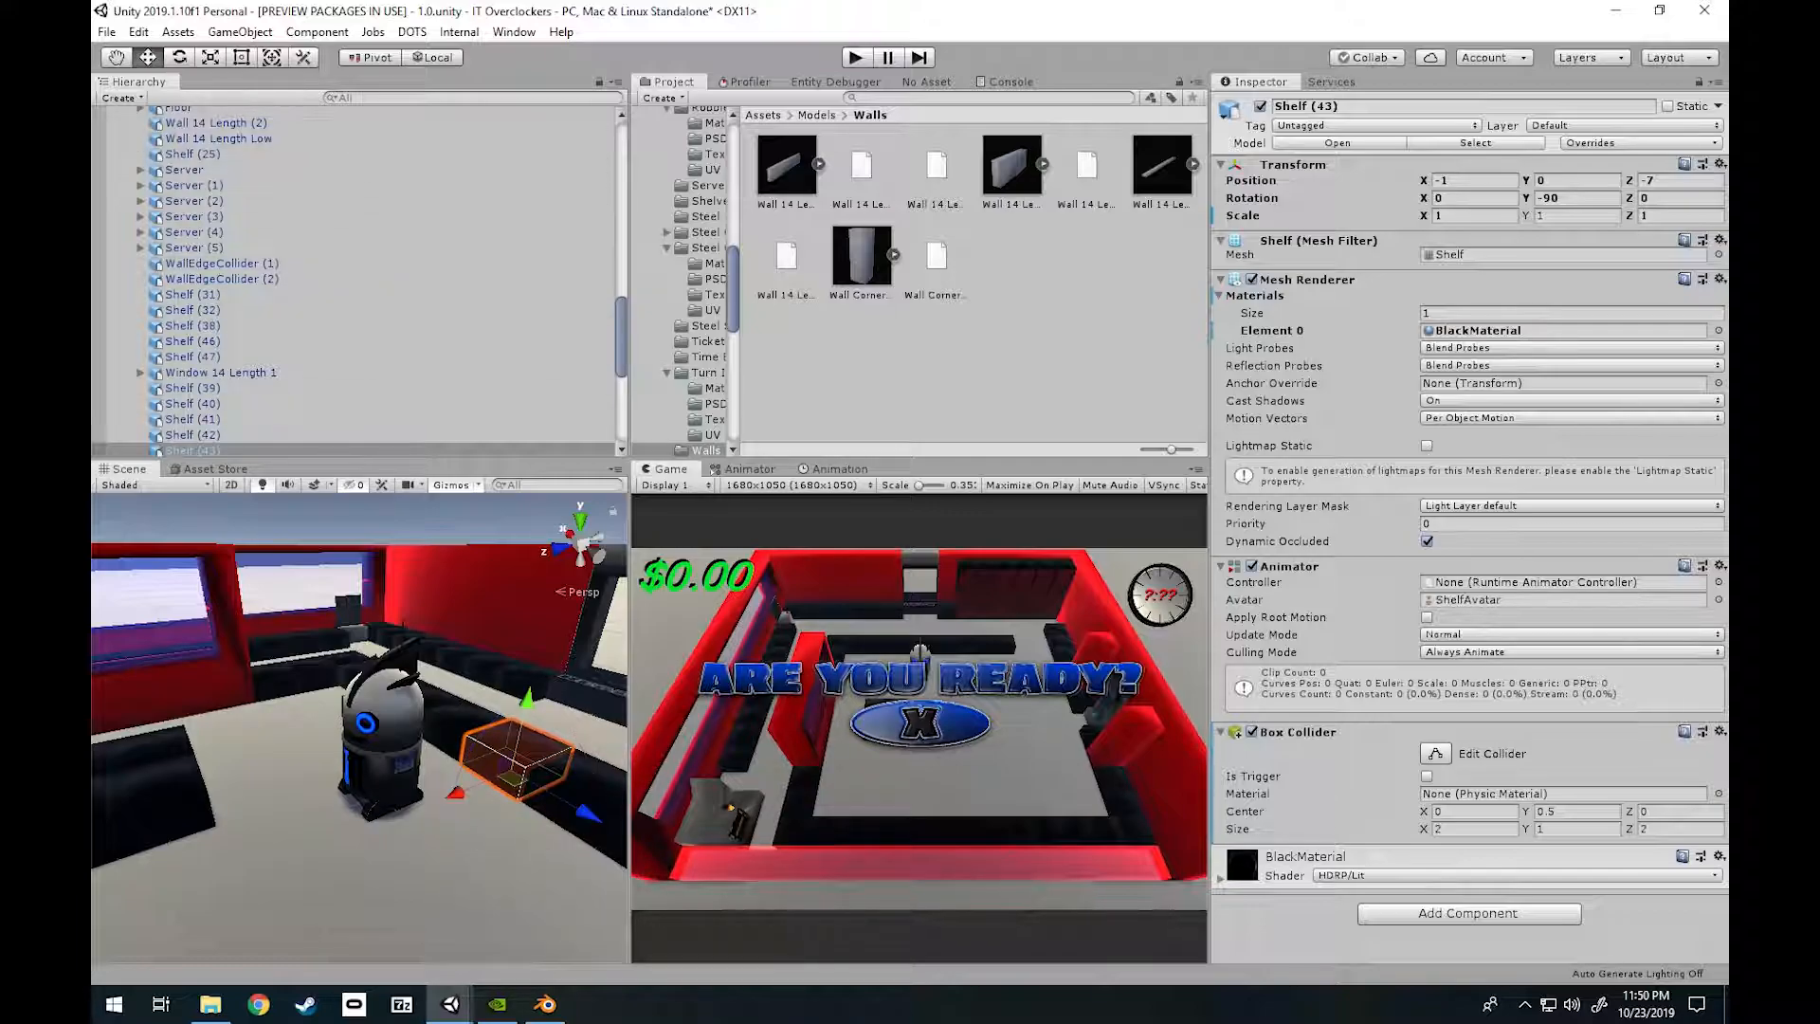
mouse_move(588, 813)
left_mouse_down()
mouse_move(618, 830)
mouse_move(588, 813)
left_mouse_up()
right_click_drag(358, 682, 352, 805)
key("s")
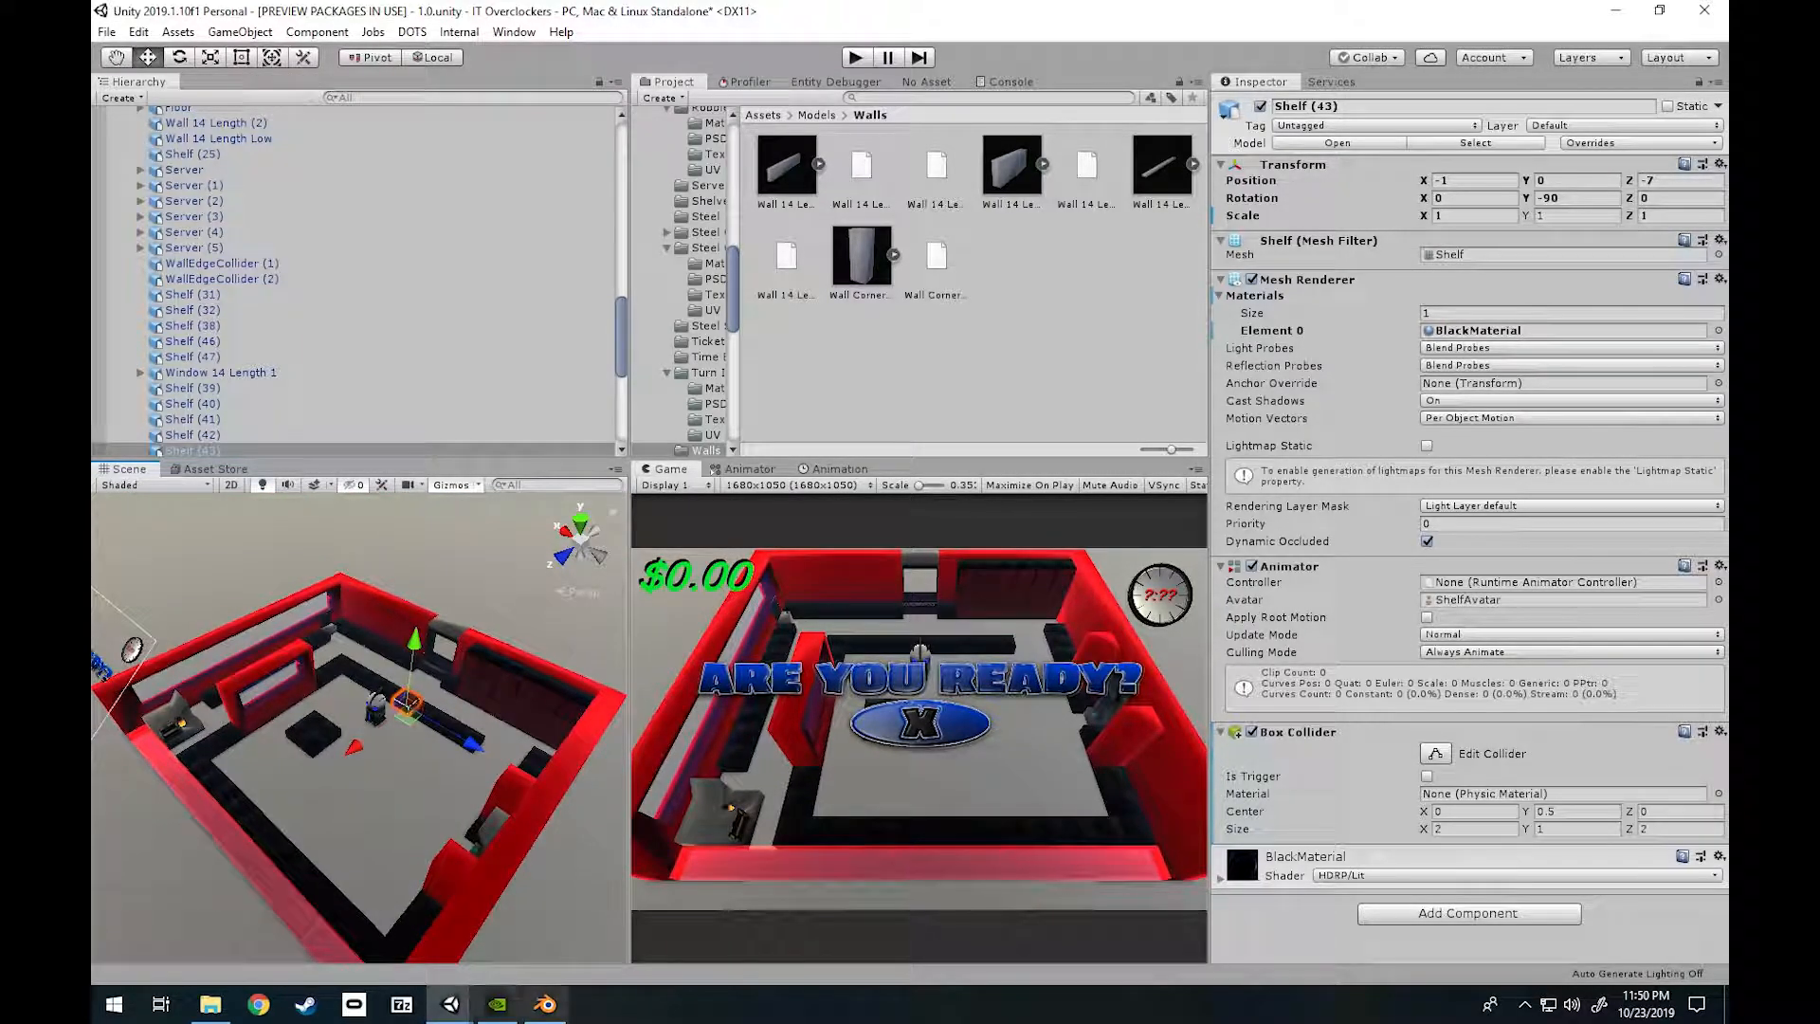
Compare Unity's Window 14 Length Half Half object with Blender's wall file, expanding and collapsing Wall Length 14 in the outliner.
key("alt+Tab")
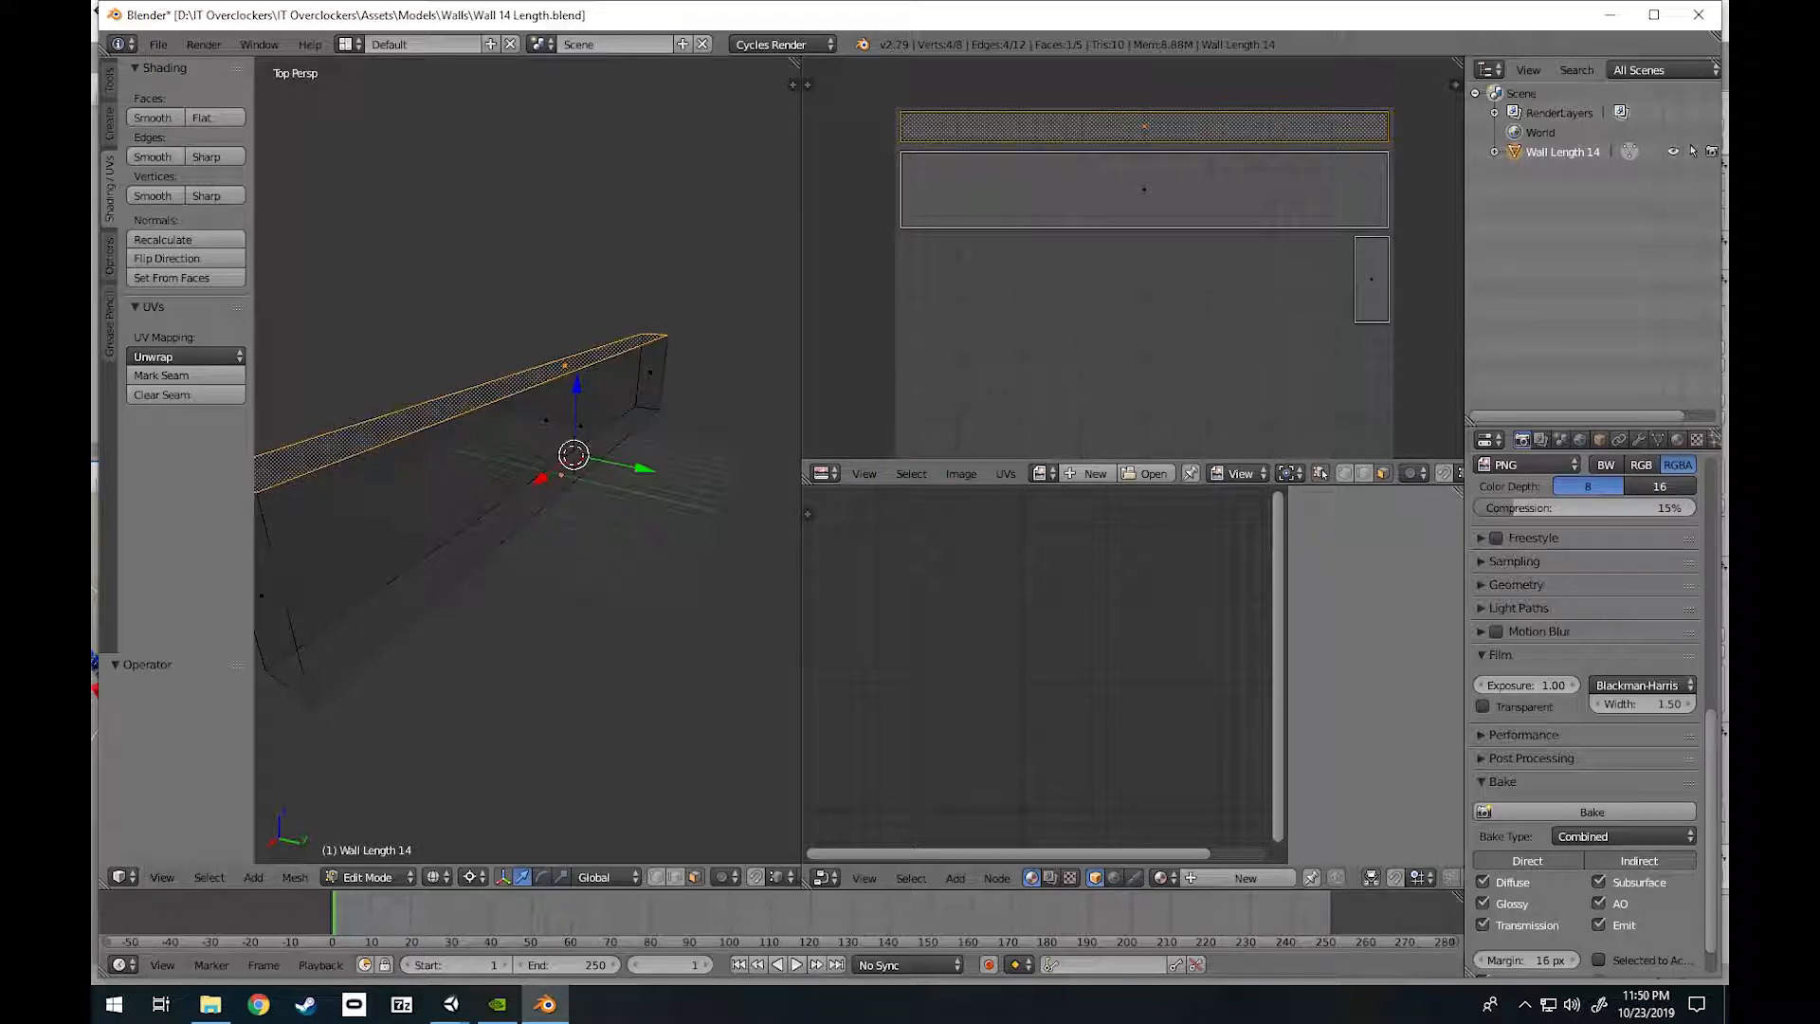
left_click_drag(1012, 14, 1541, 78)
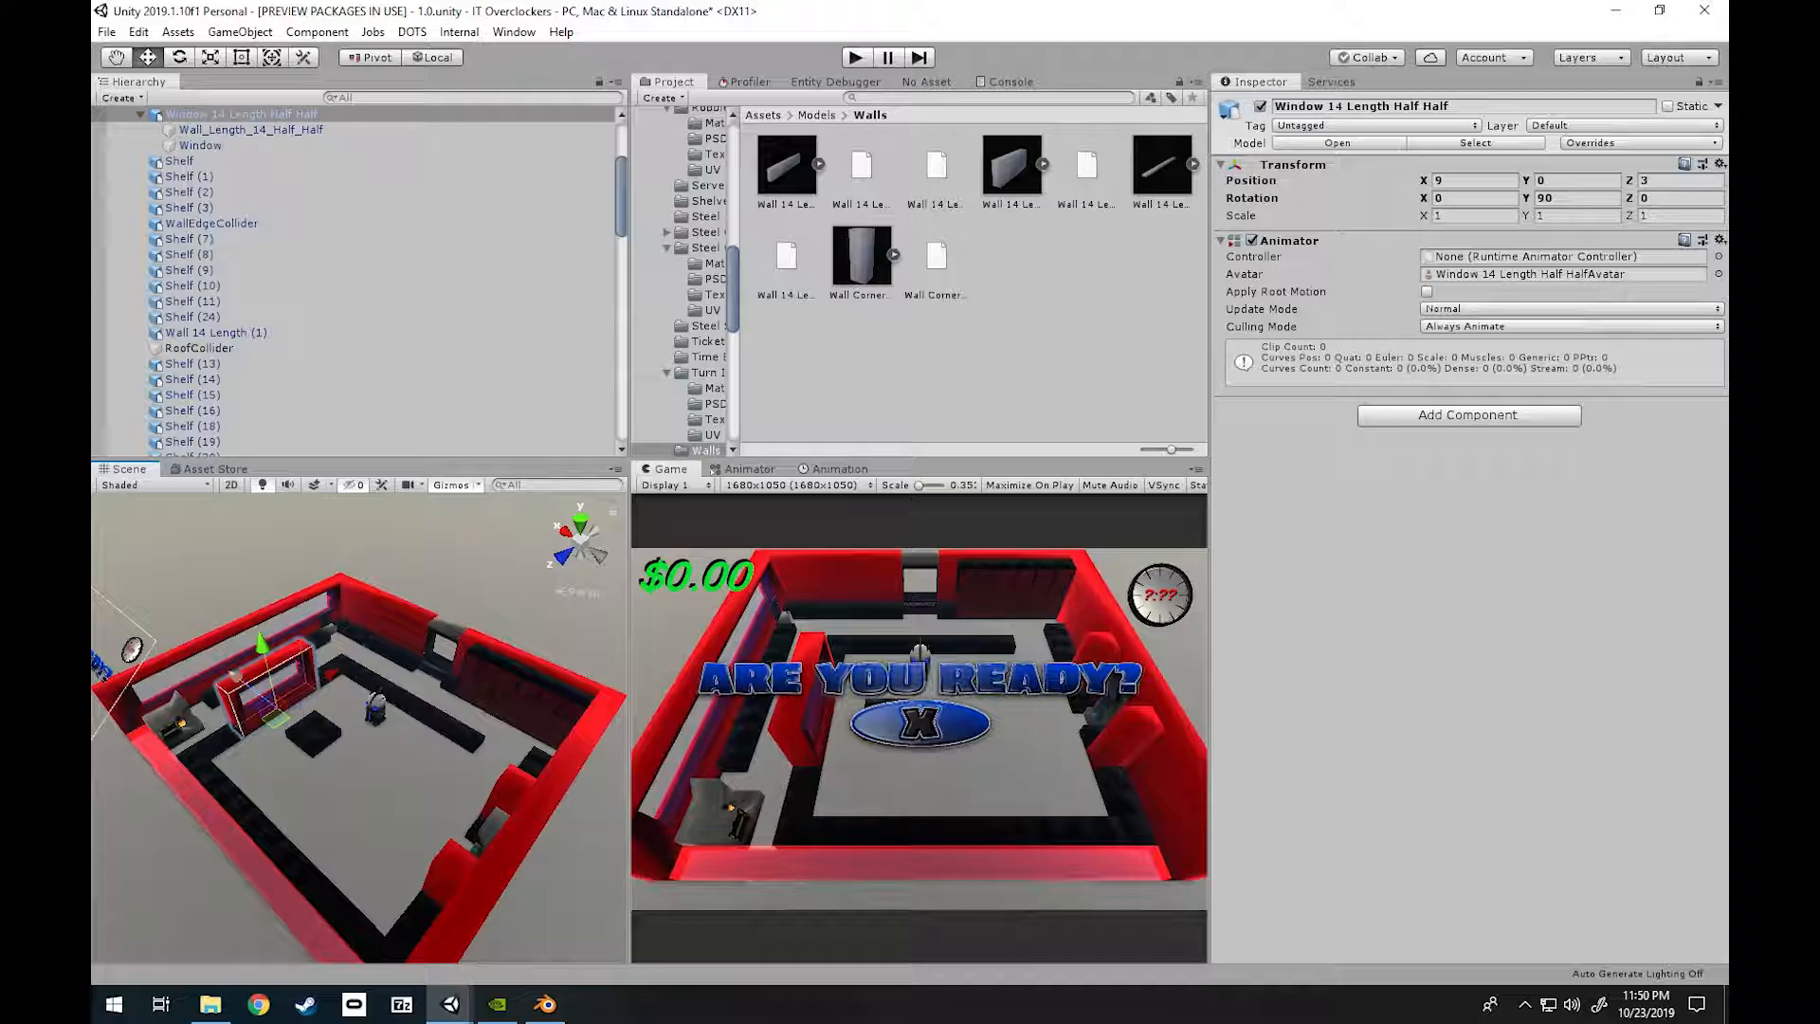
left_click(545, 1004)
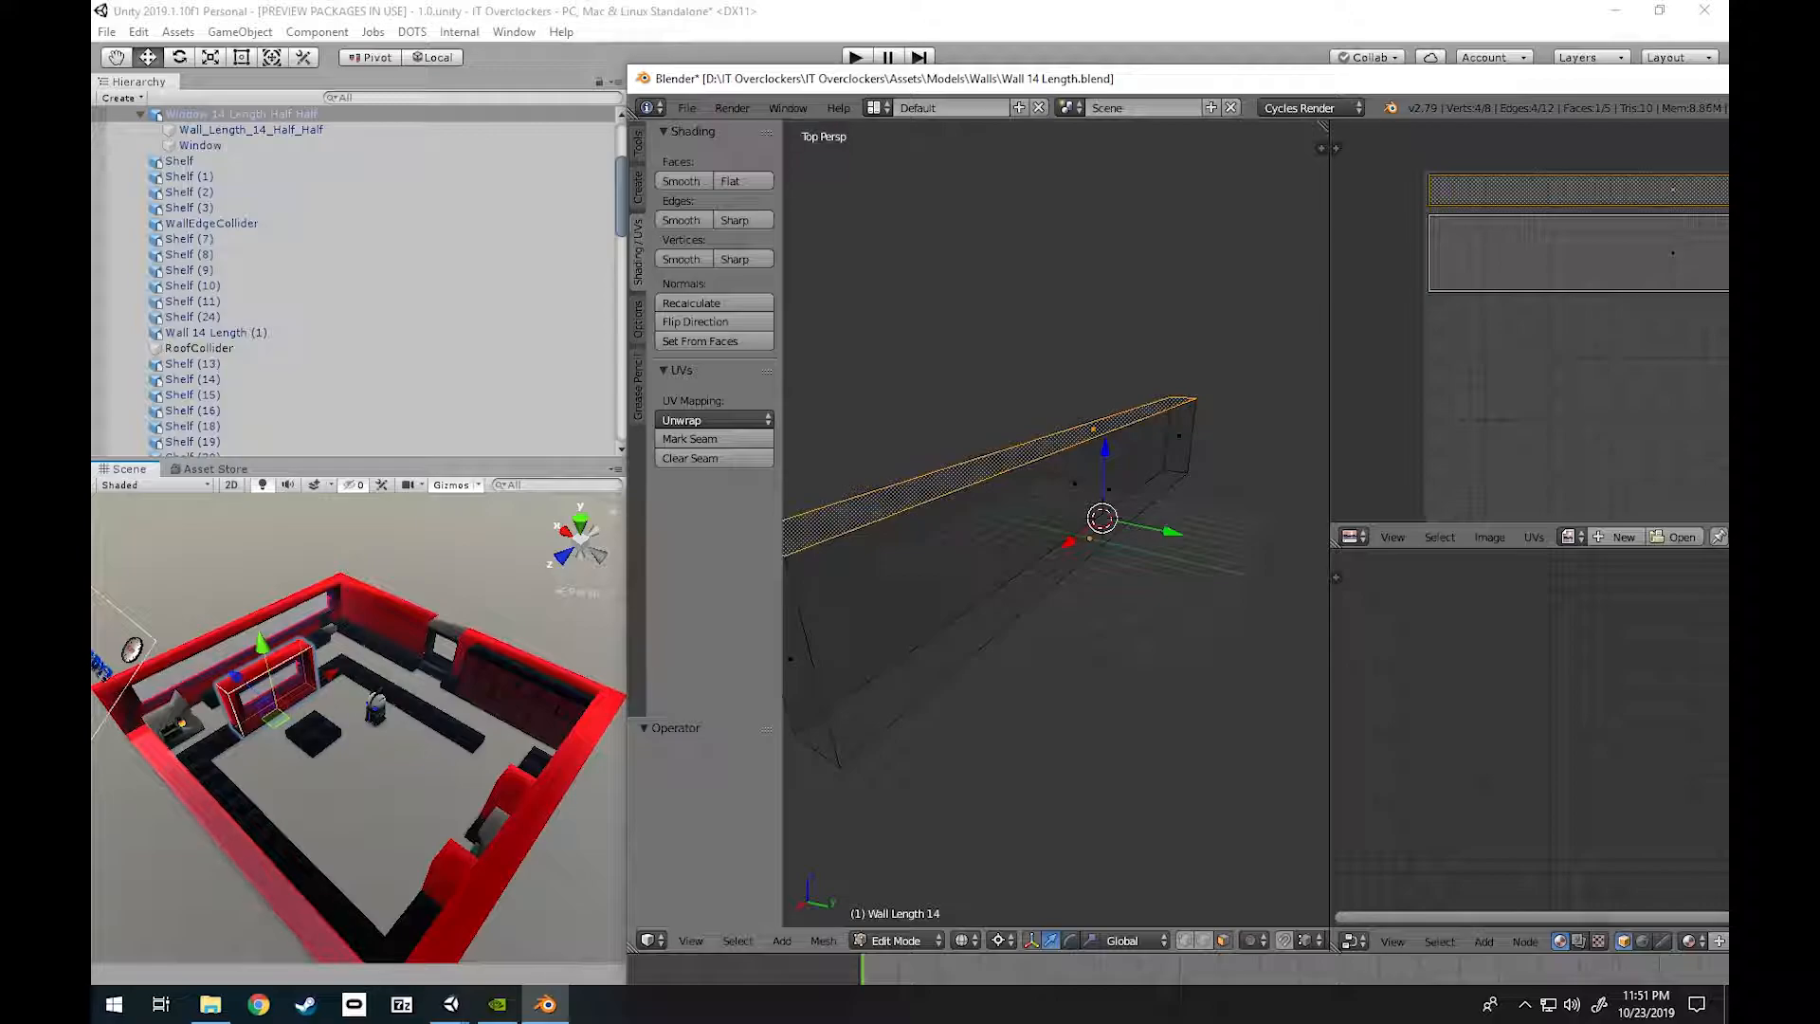
left_click_drag(1070, 80, 628, 0)
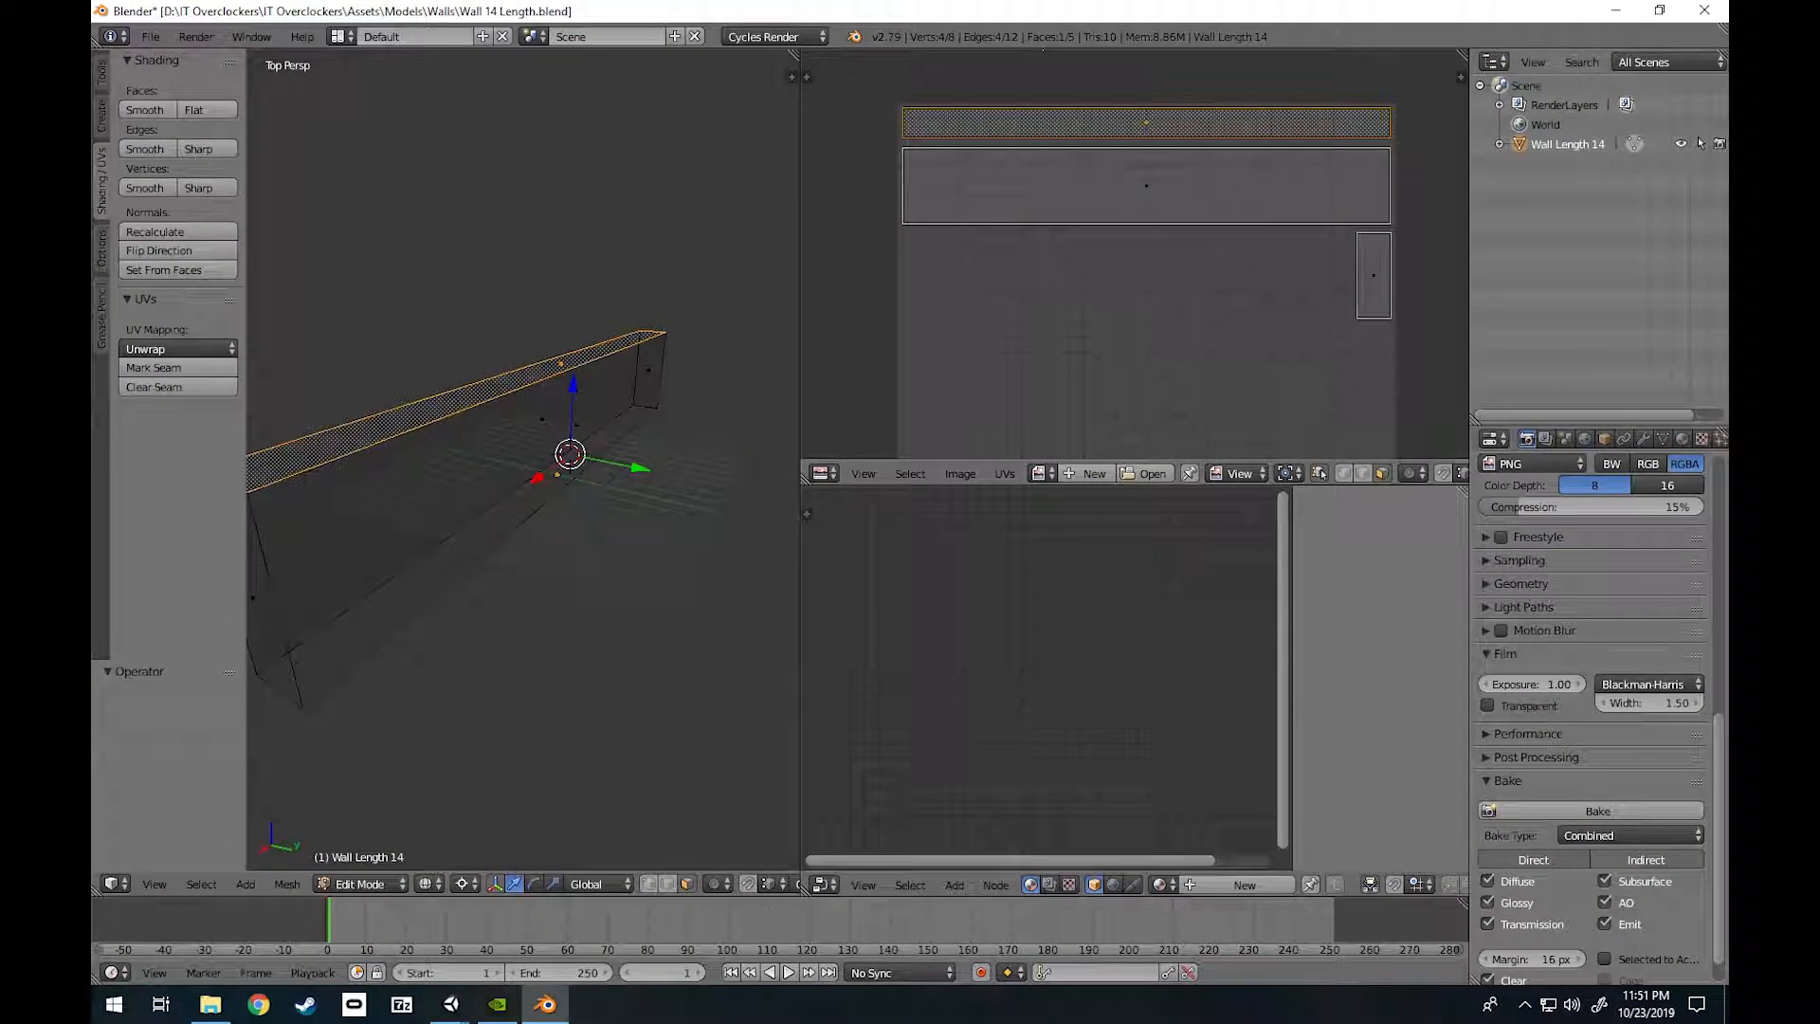
left_click(1499, 144)
left_click(1498, 143)
Move the Blender window aside and select Window 14 Length Half Half in the Unity hierarchy.
left_click_drag(1044, 13, 1700, 88)
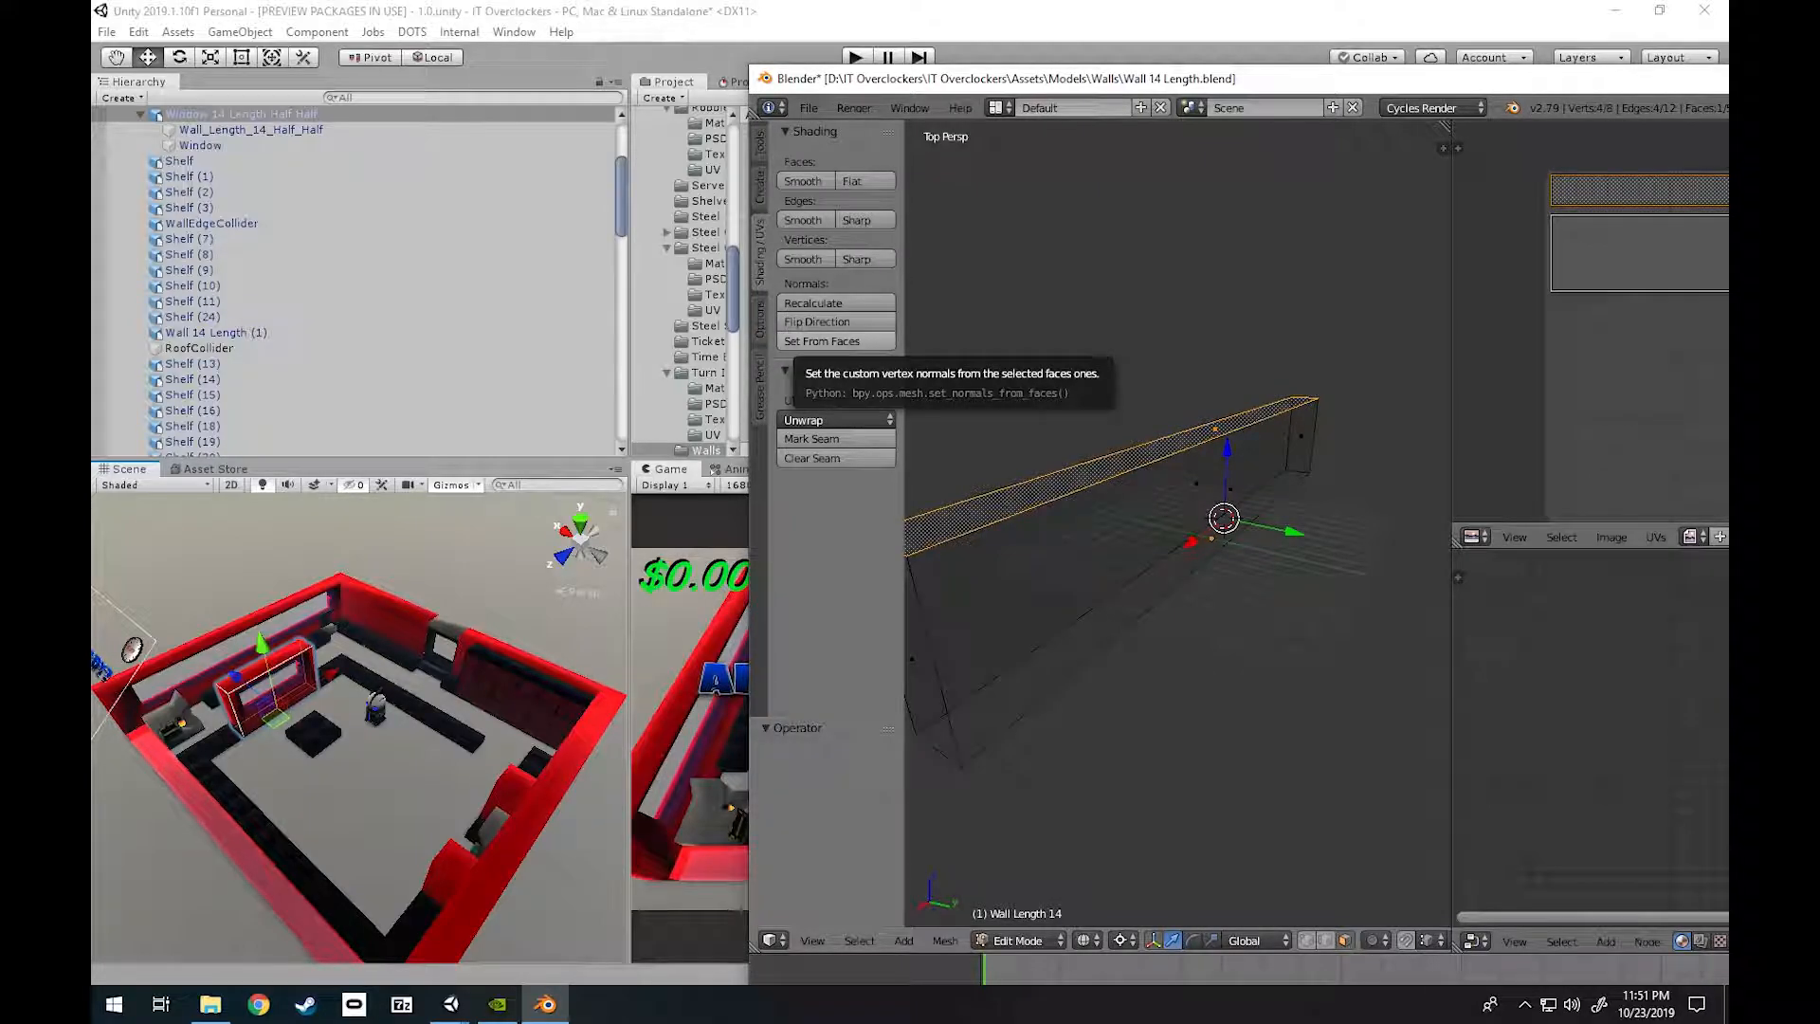
scroll(355, 253, "up", 1)
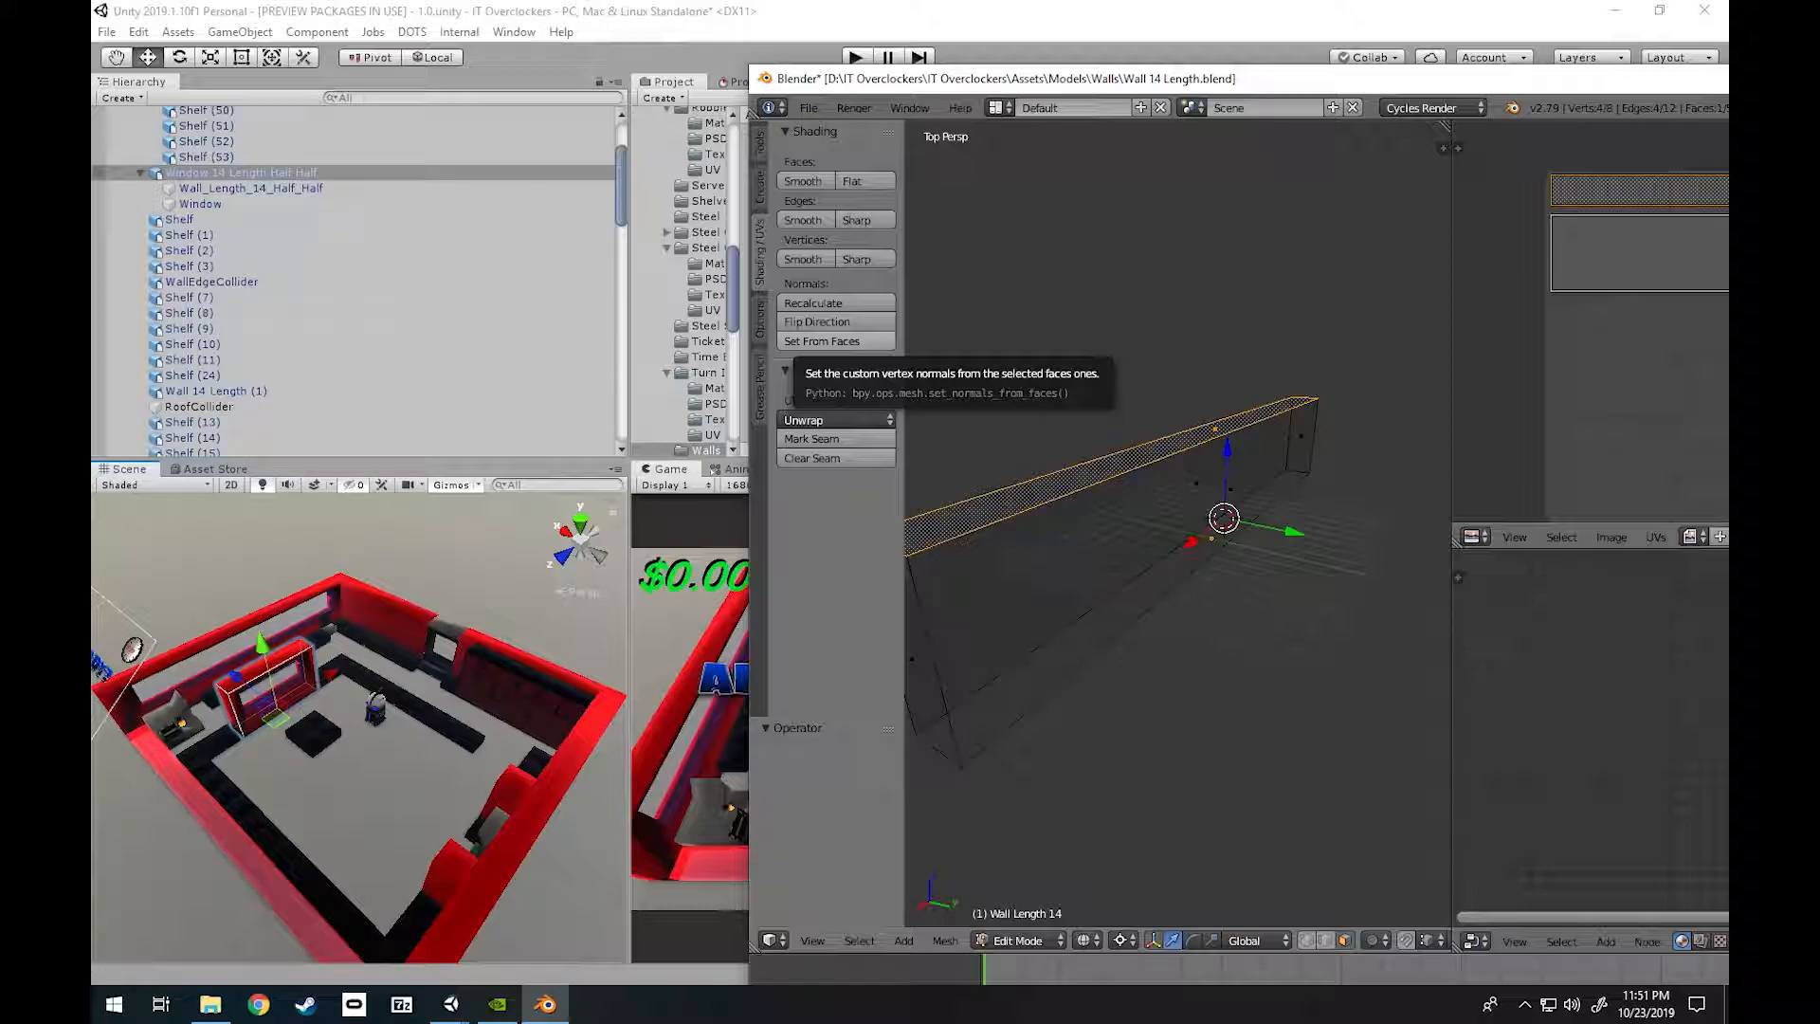
left_click(241, 173)
Bring Blender back to the front and quit it without saving the Wall 14 Length file.
left_click(544, 1004)
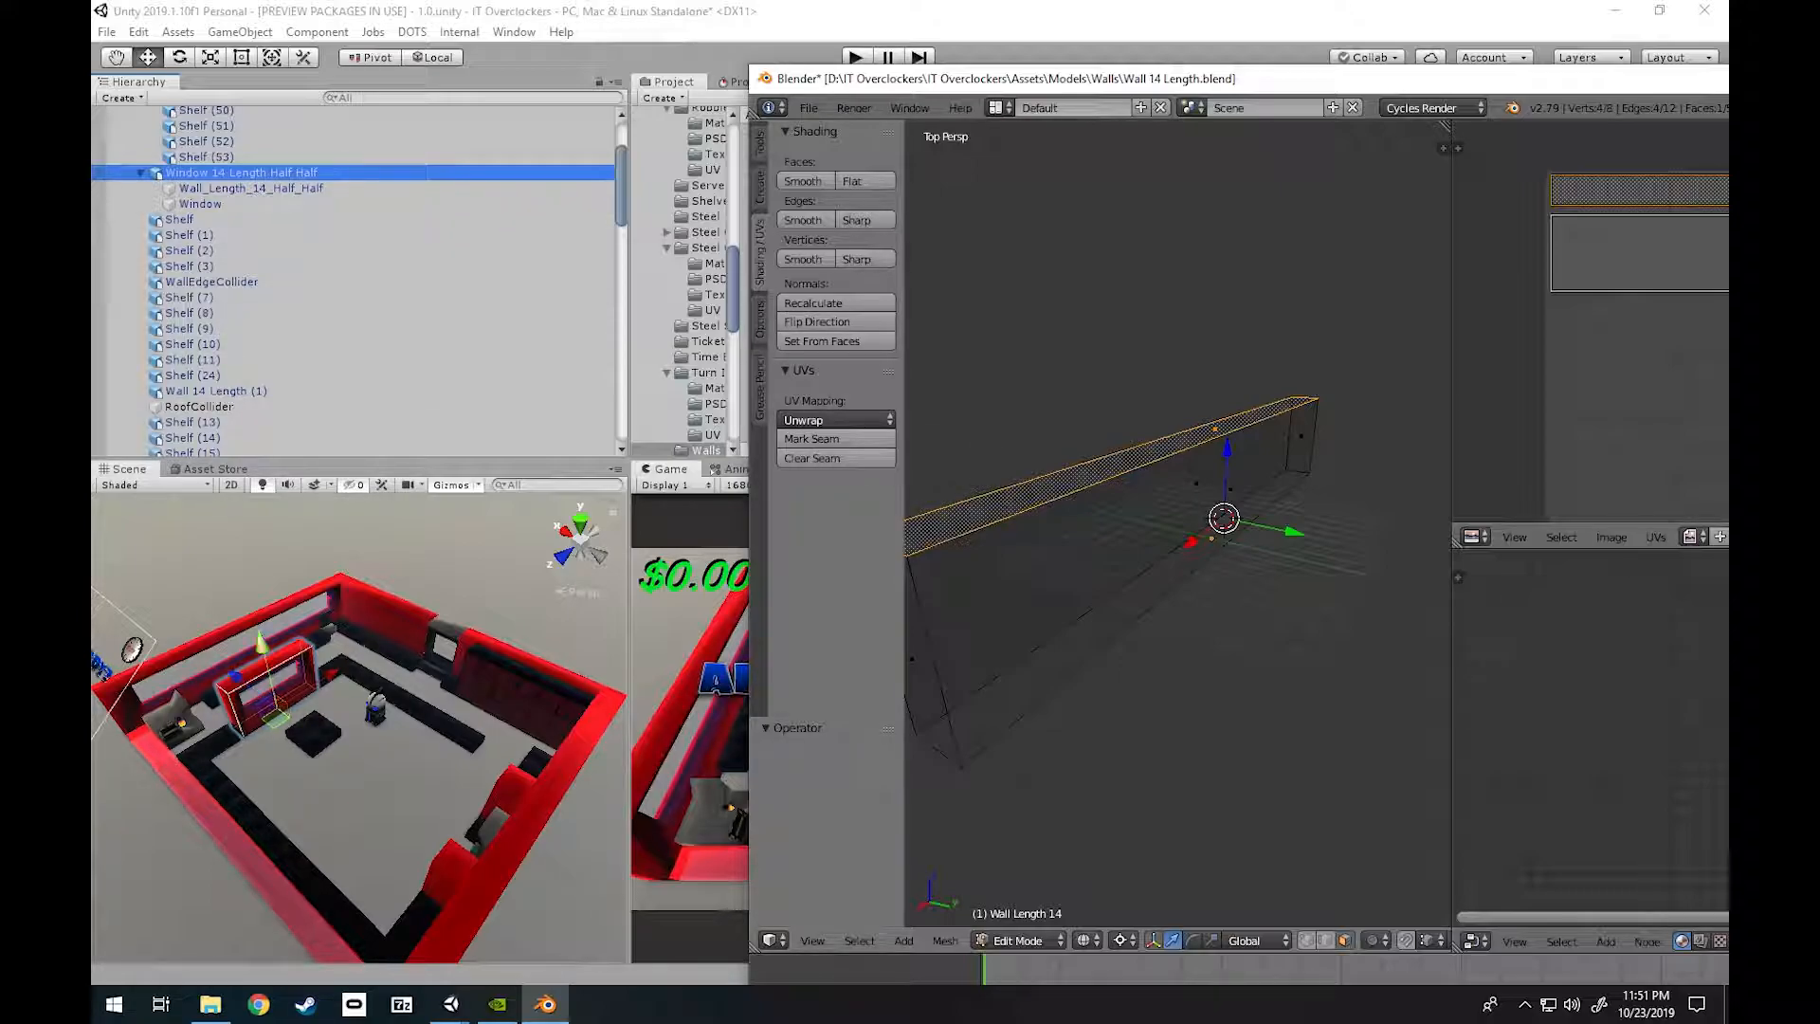
left_click_drag(1081, 87, 340, 91)
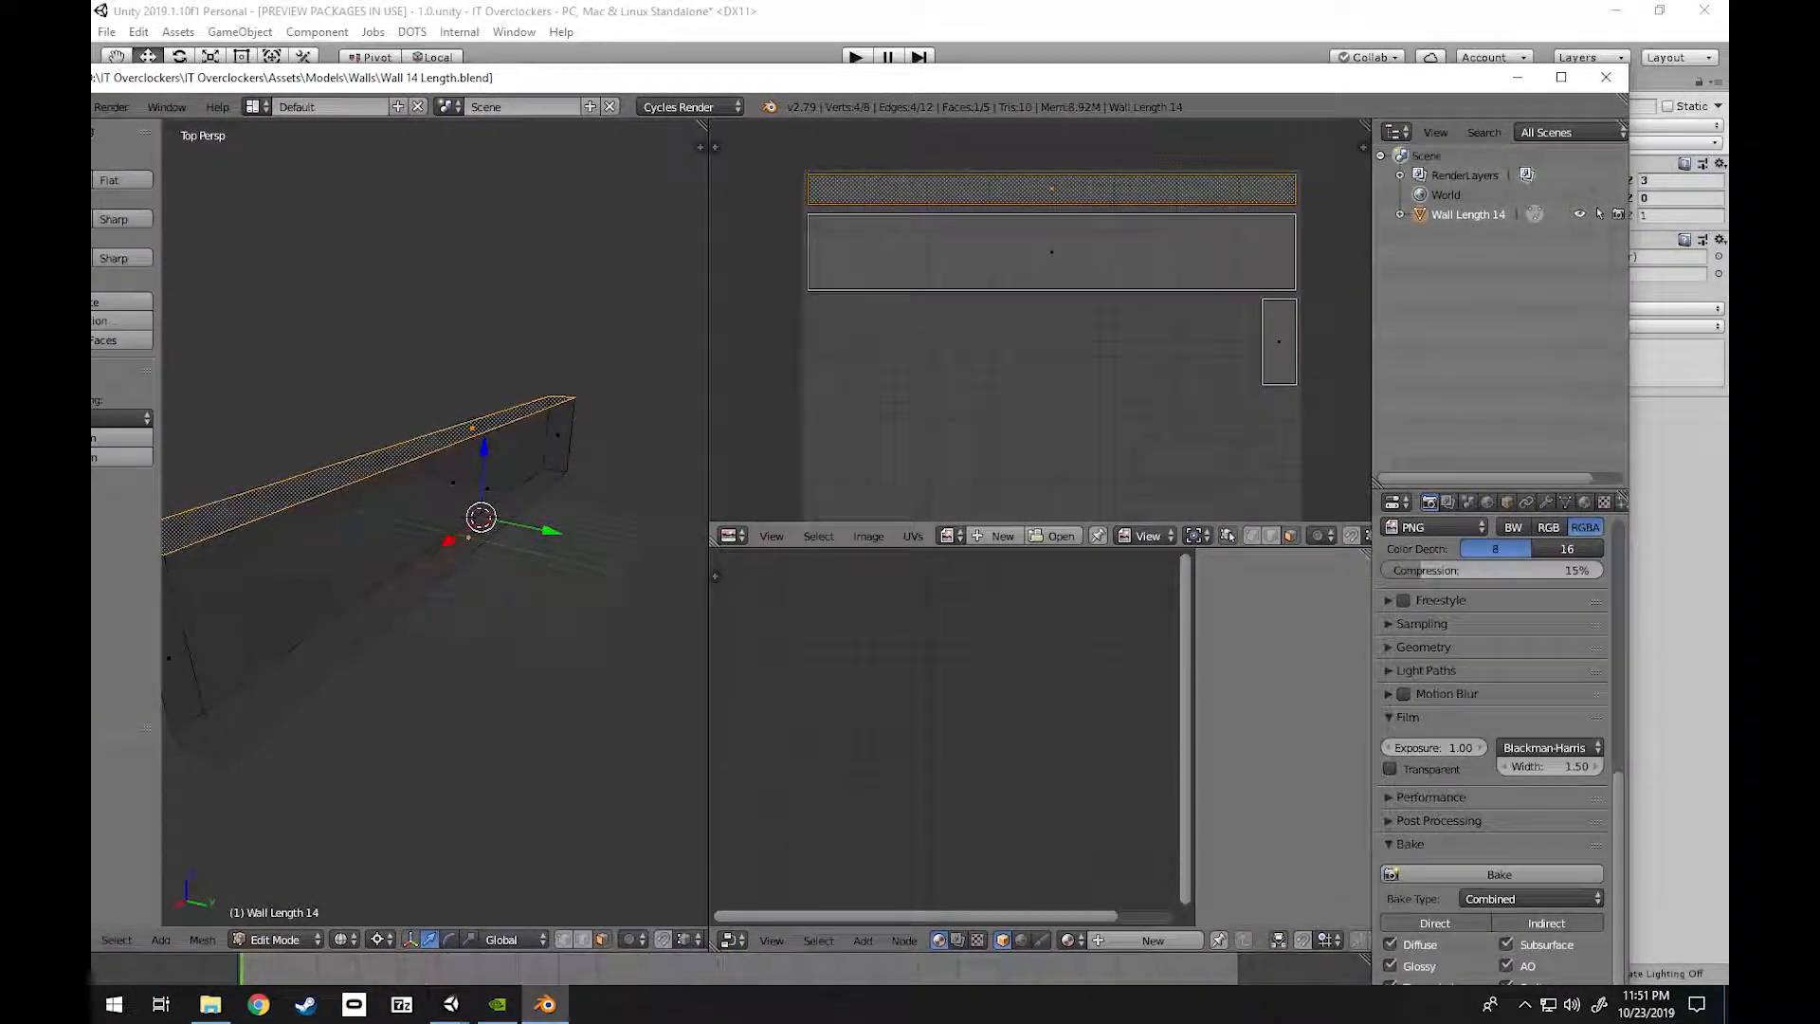
left_click(1605, 77)
left_click(922, 569)
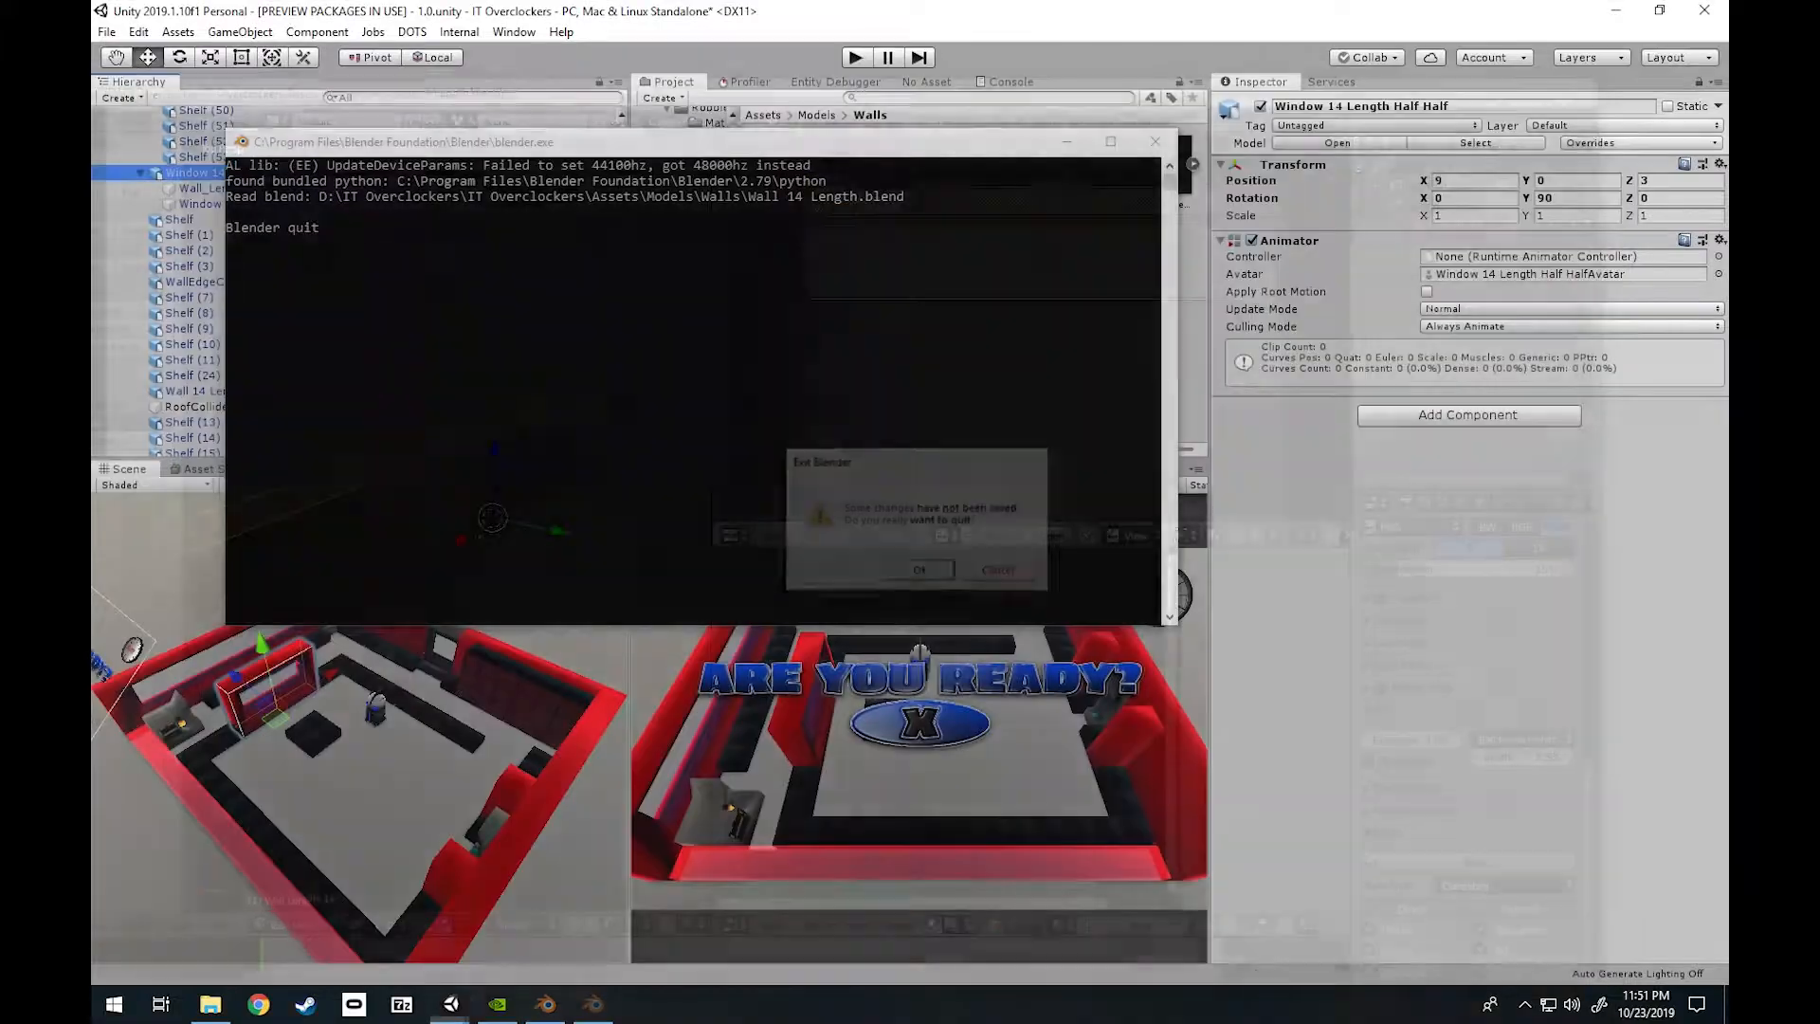
Check the Wall 14 Length model in the Walls assets, and open the Windows folder under Models.
left_click(786, 166)
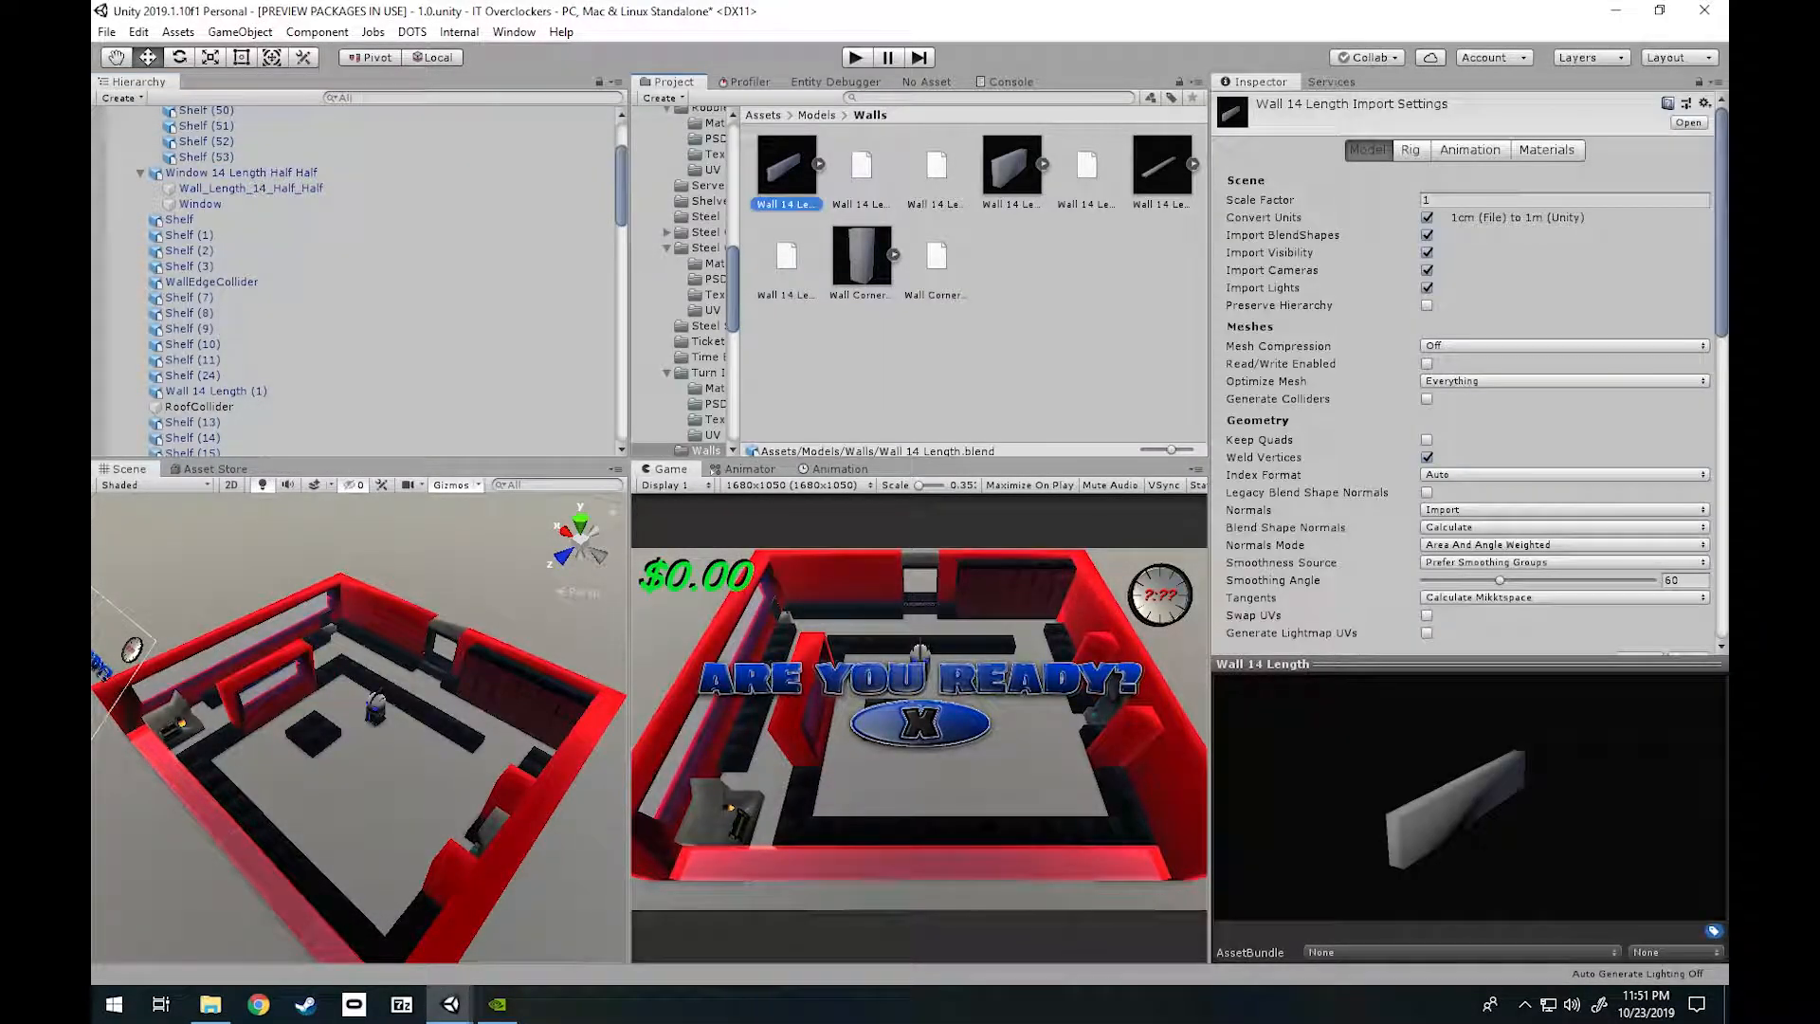
right_click(785, 195)
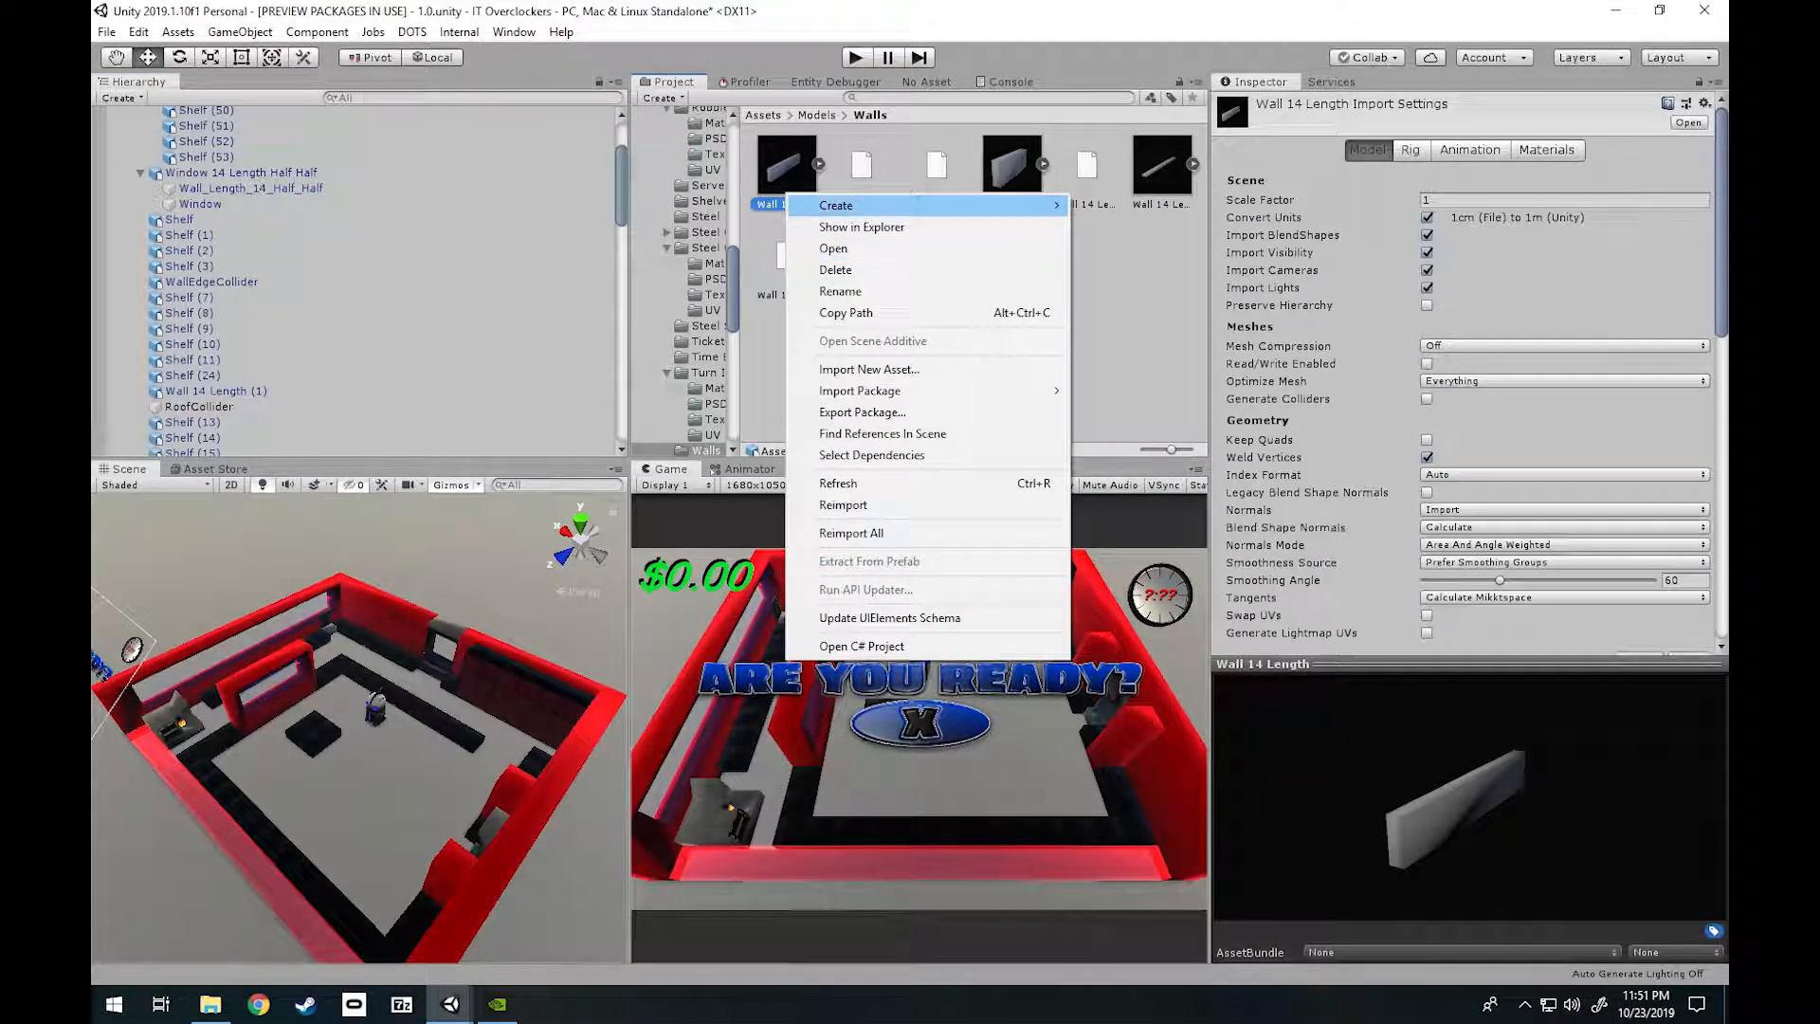
left_click(815, 115)
left_click(815, 115)
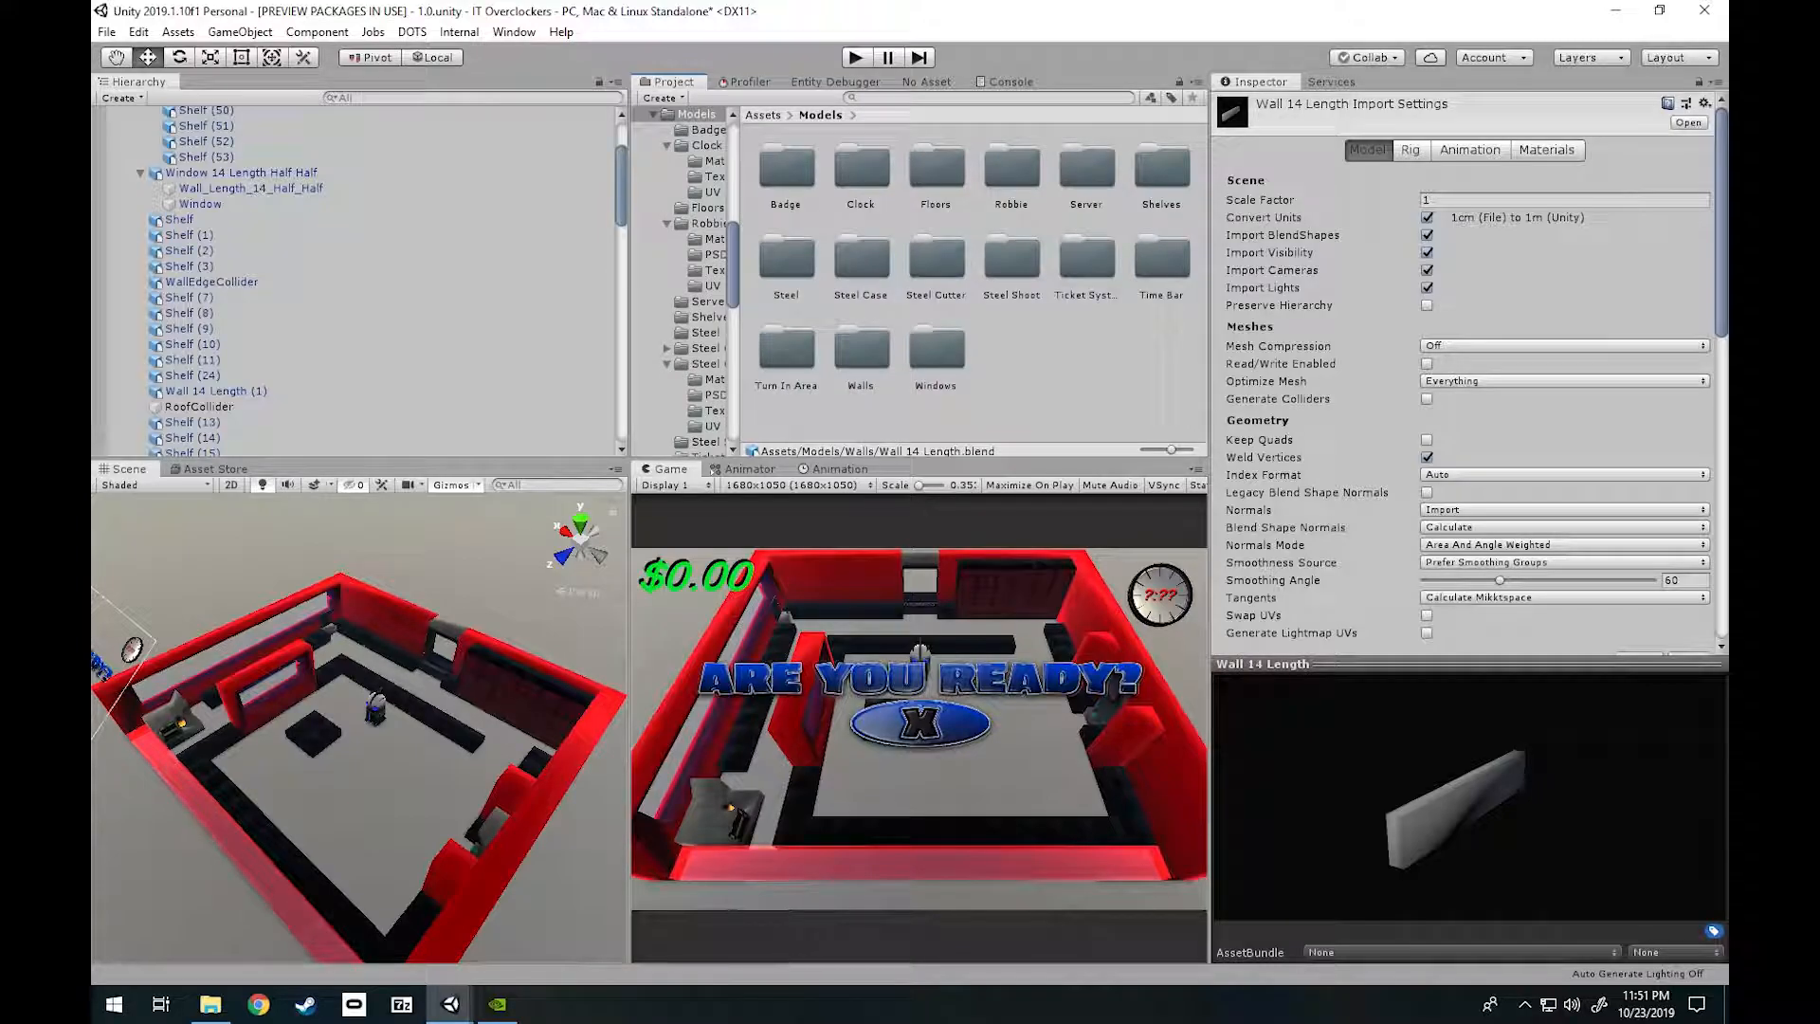
double_click(861, 350)
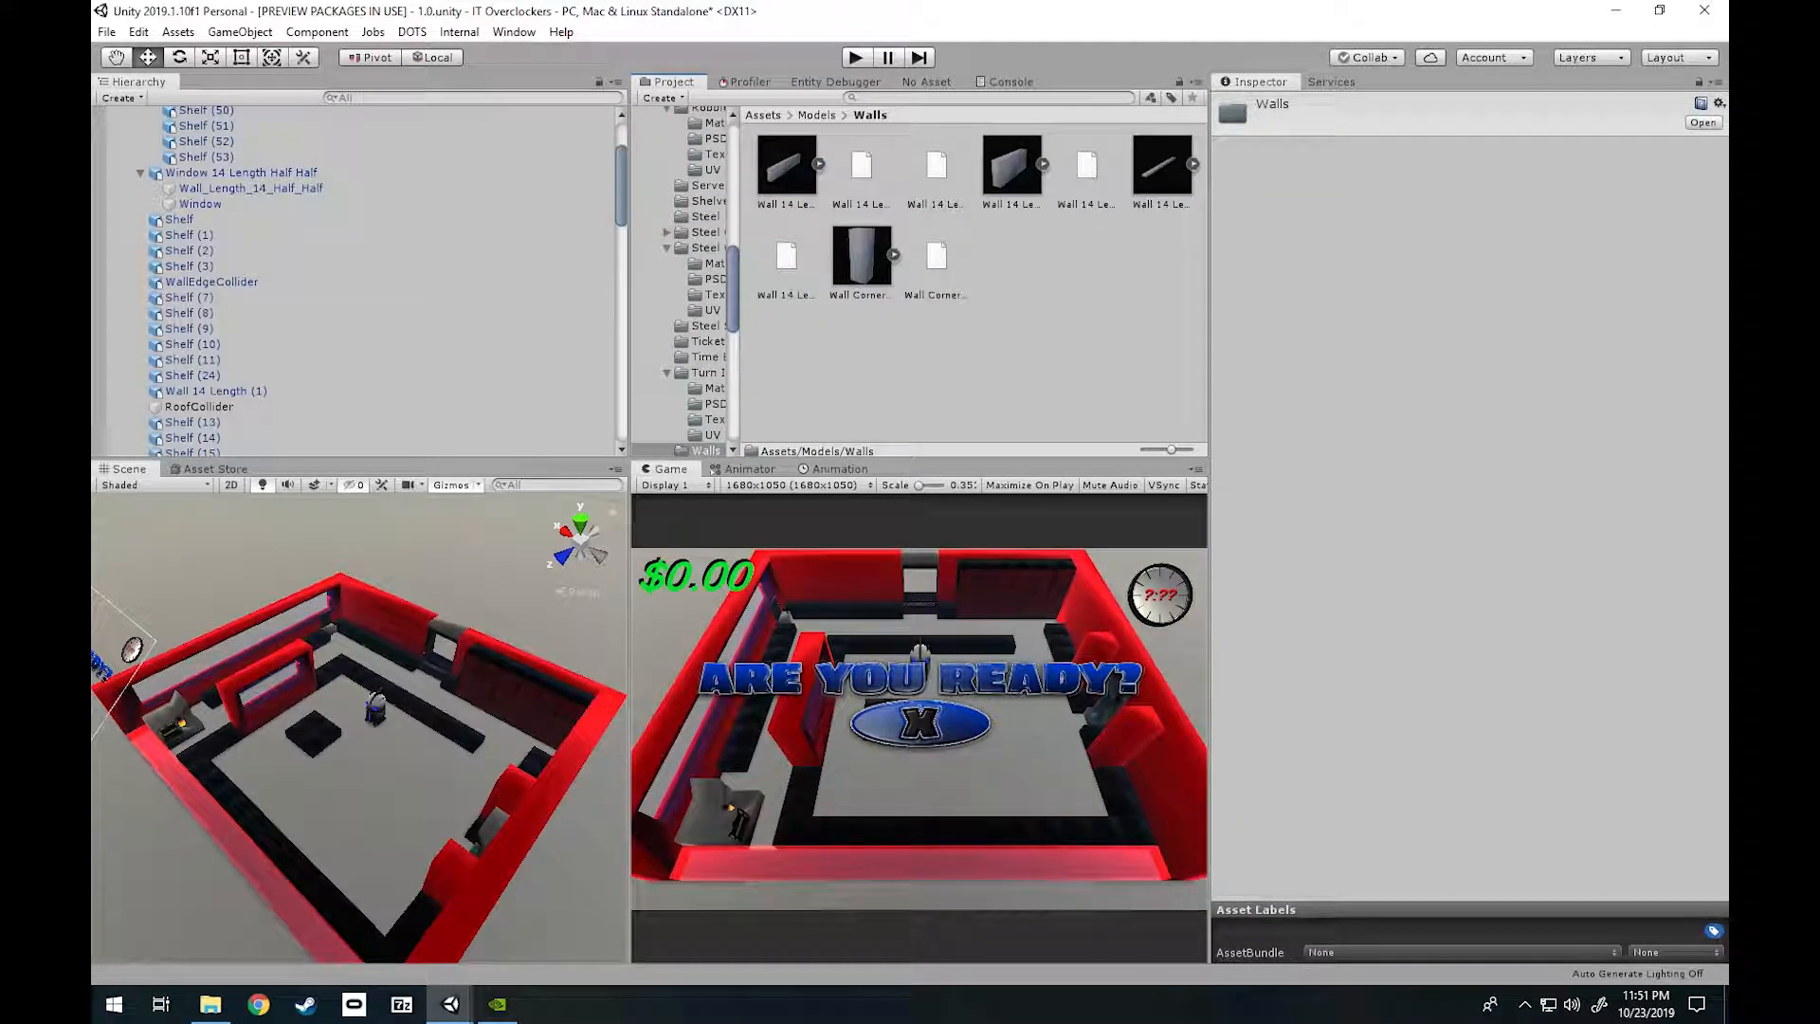
left_click(816, 115)
double_click(933, 351)
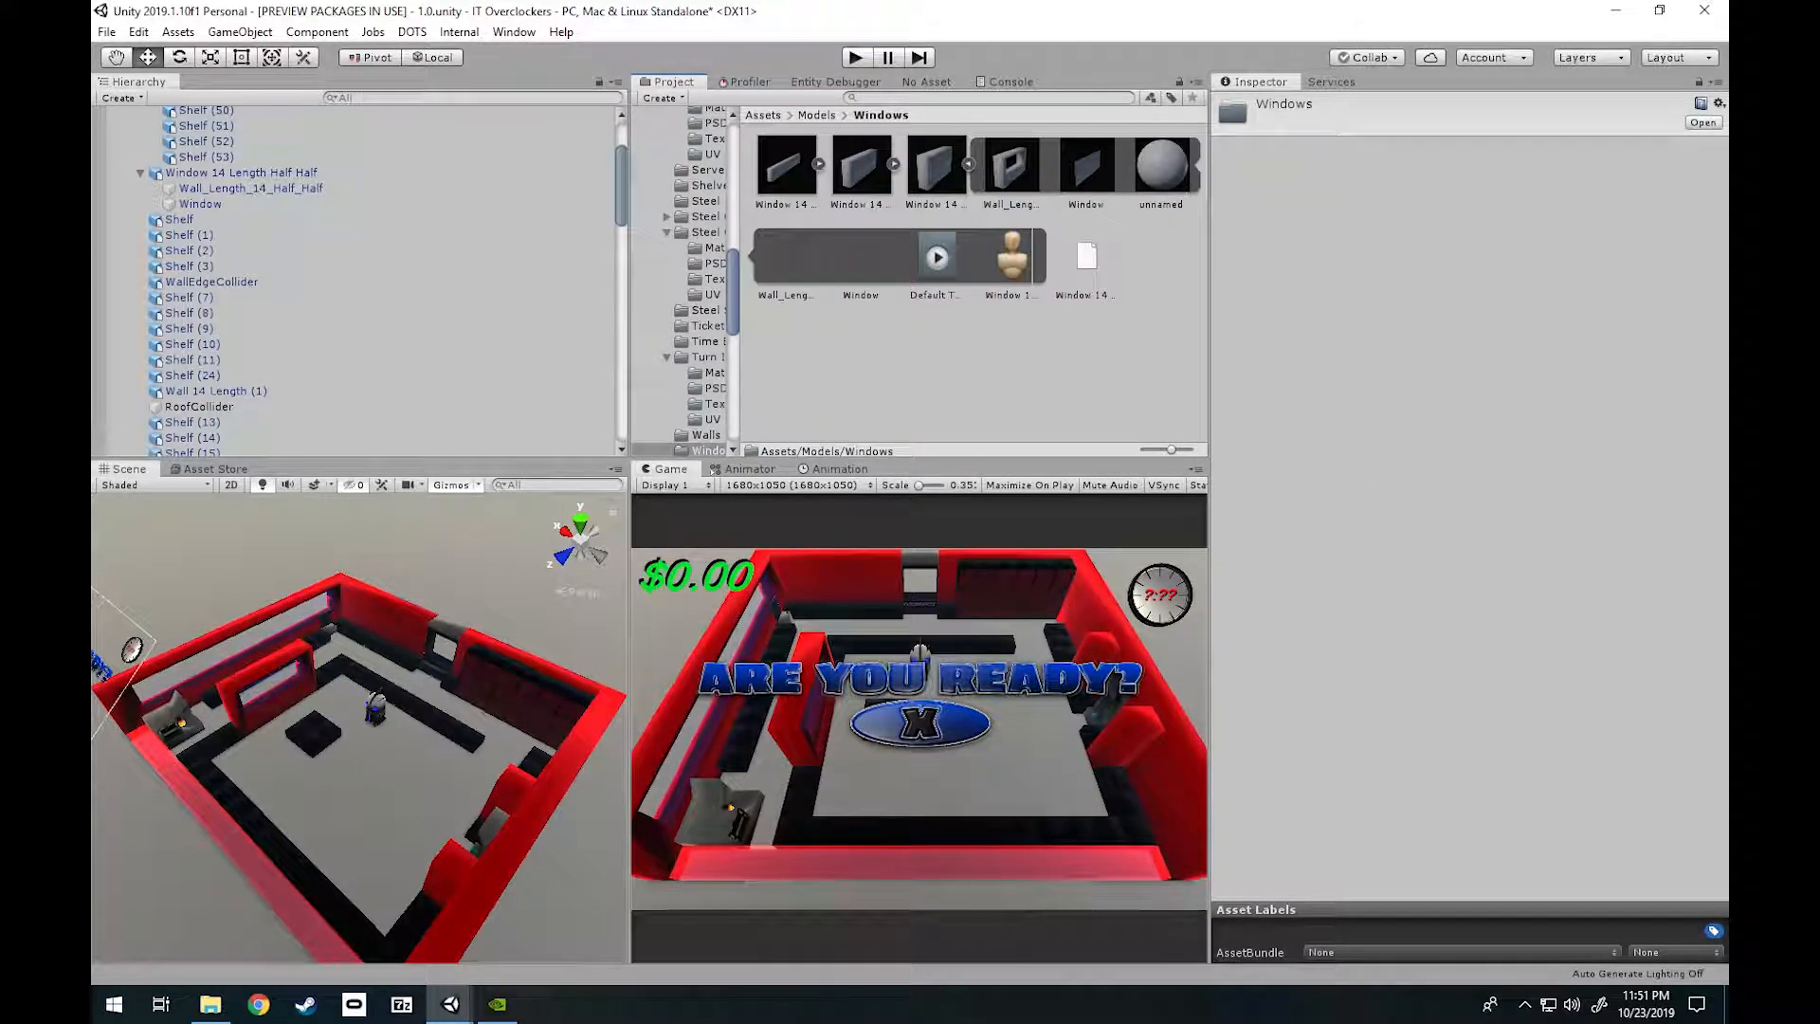
Duplicate the Window 14 Length Half model and rename the copy Testing123.
left_click(861, 168)
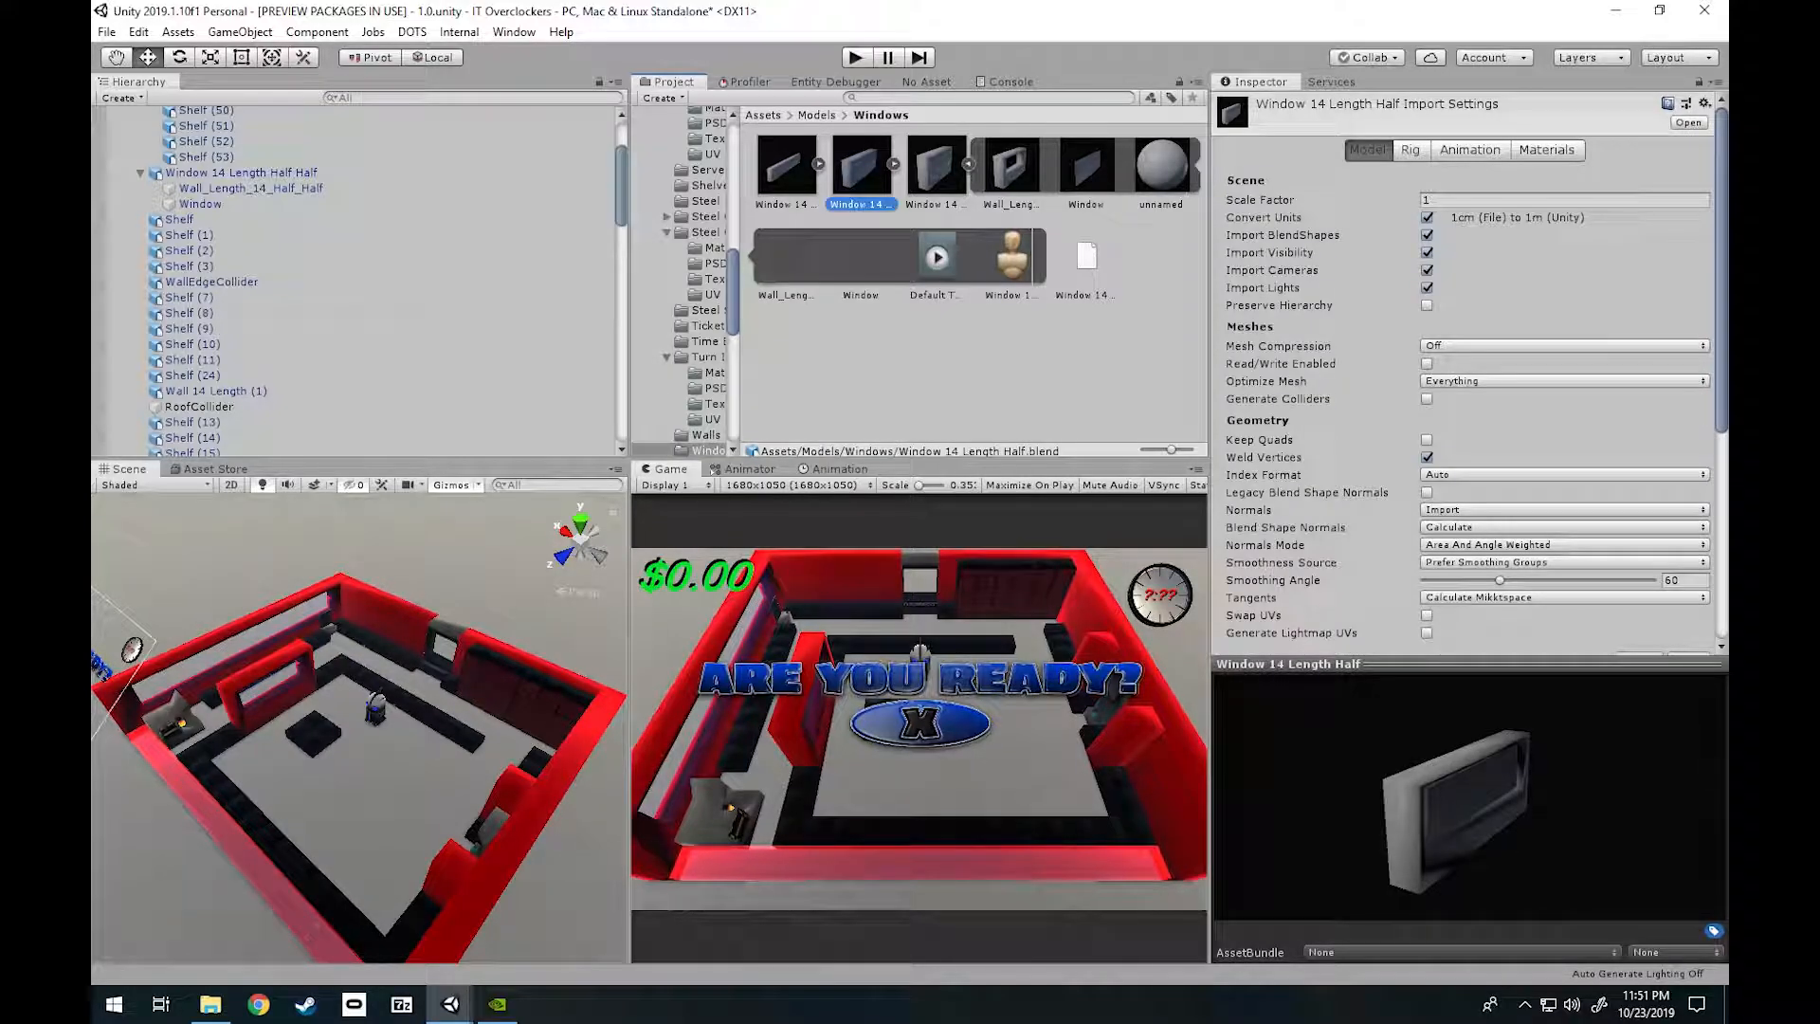
key("ctrl+d")
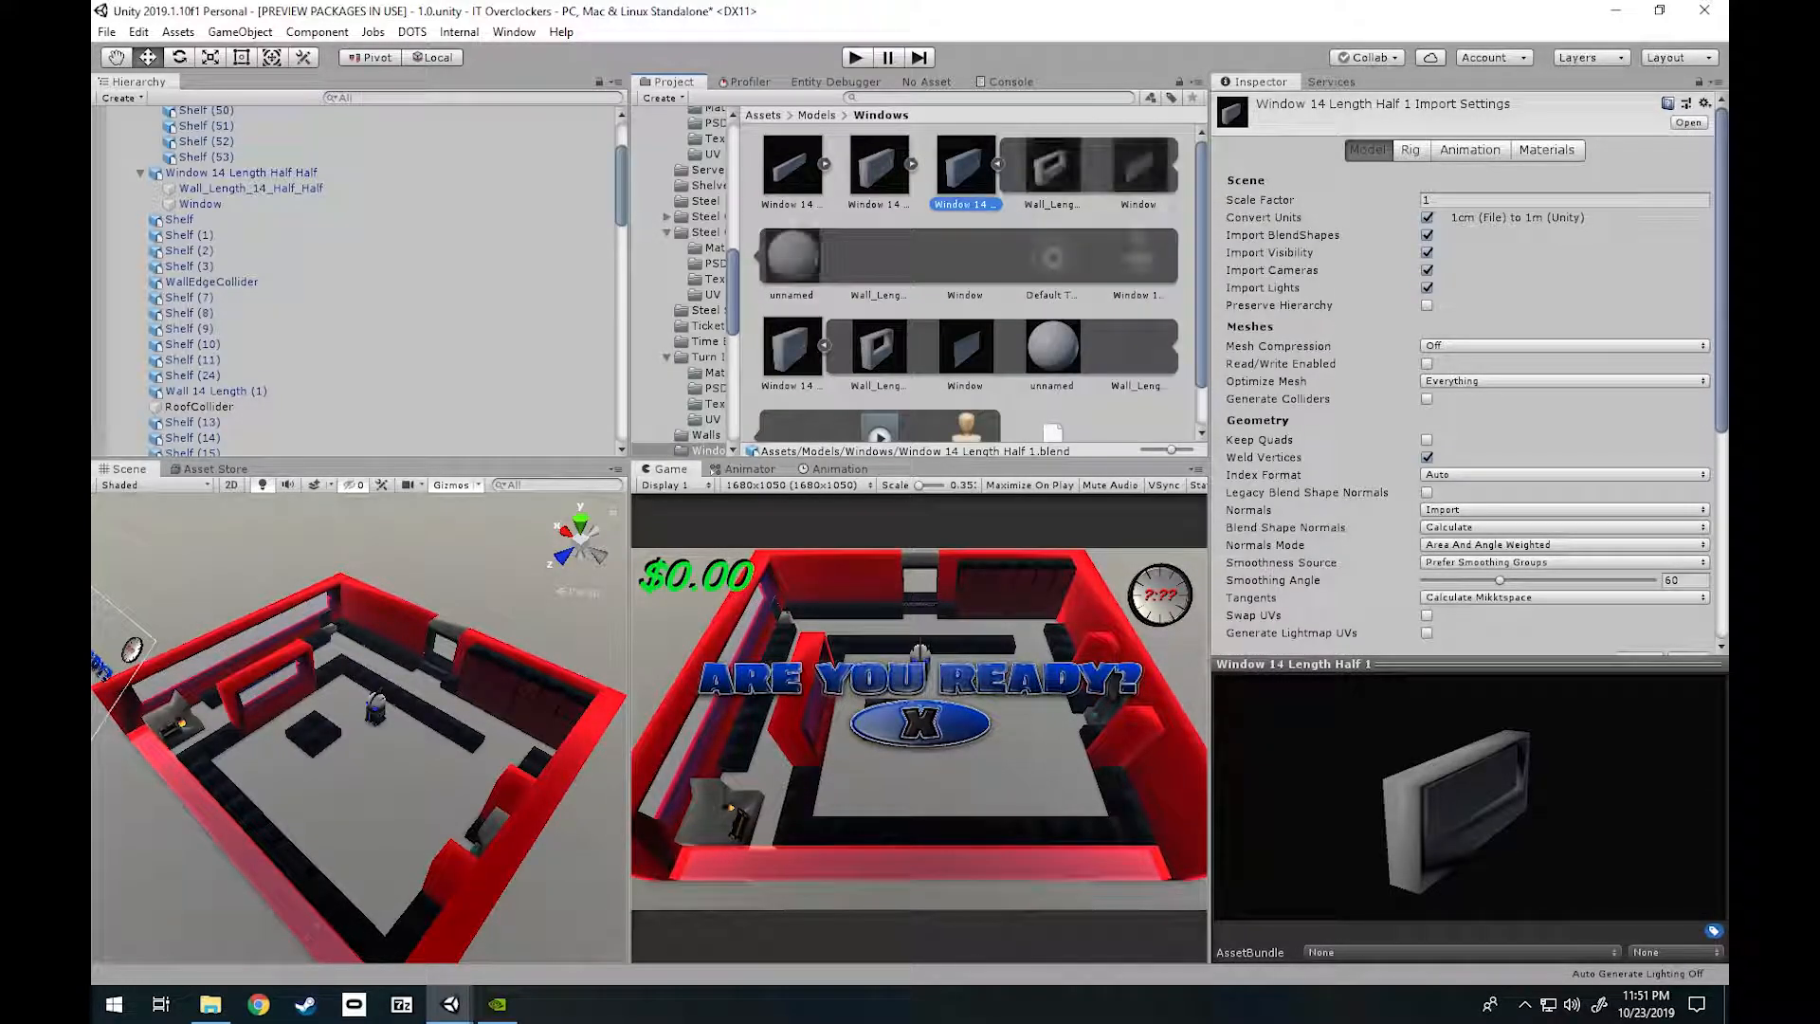
left_click(997, 164)
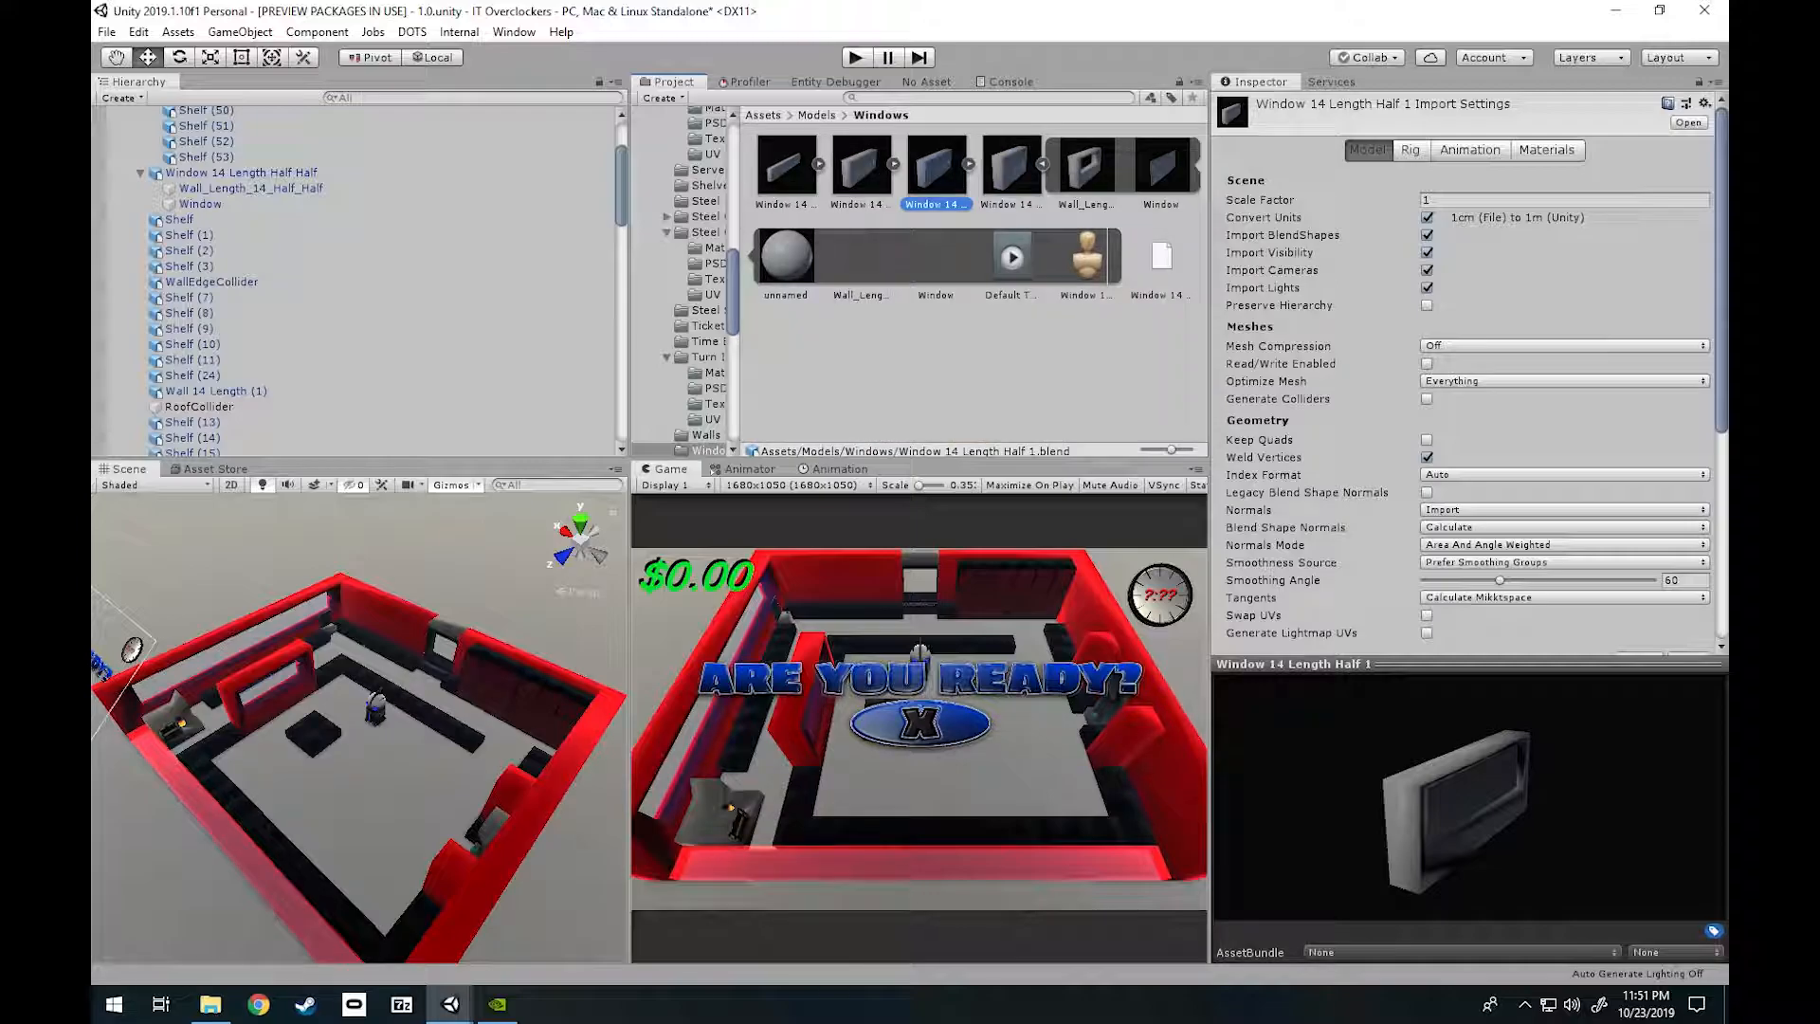
left_click(971, 370)
left_click(936, 166)
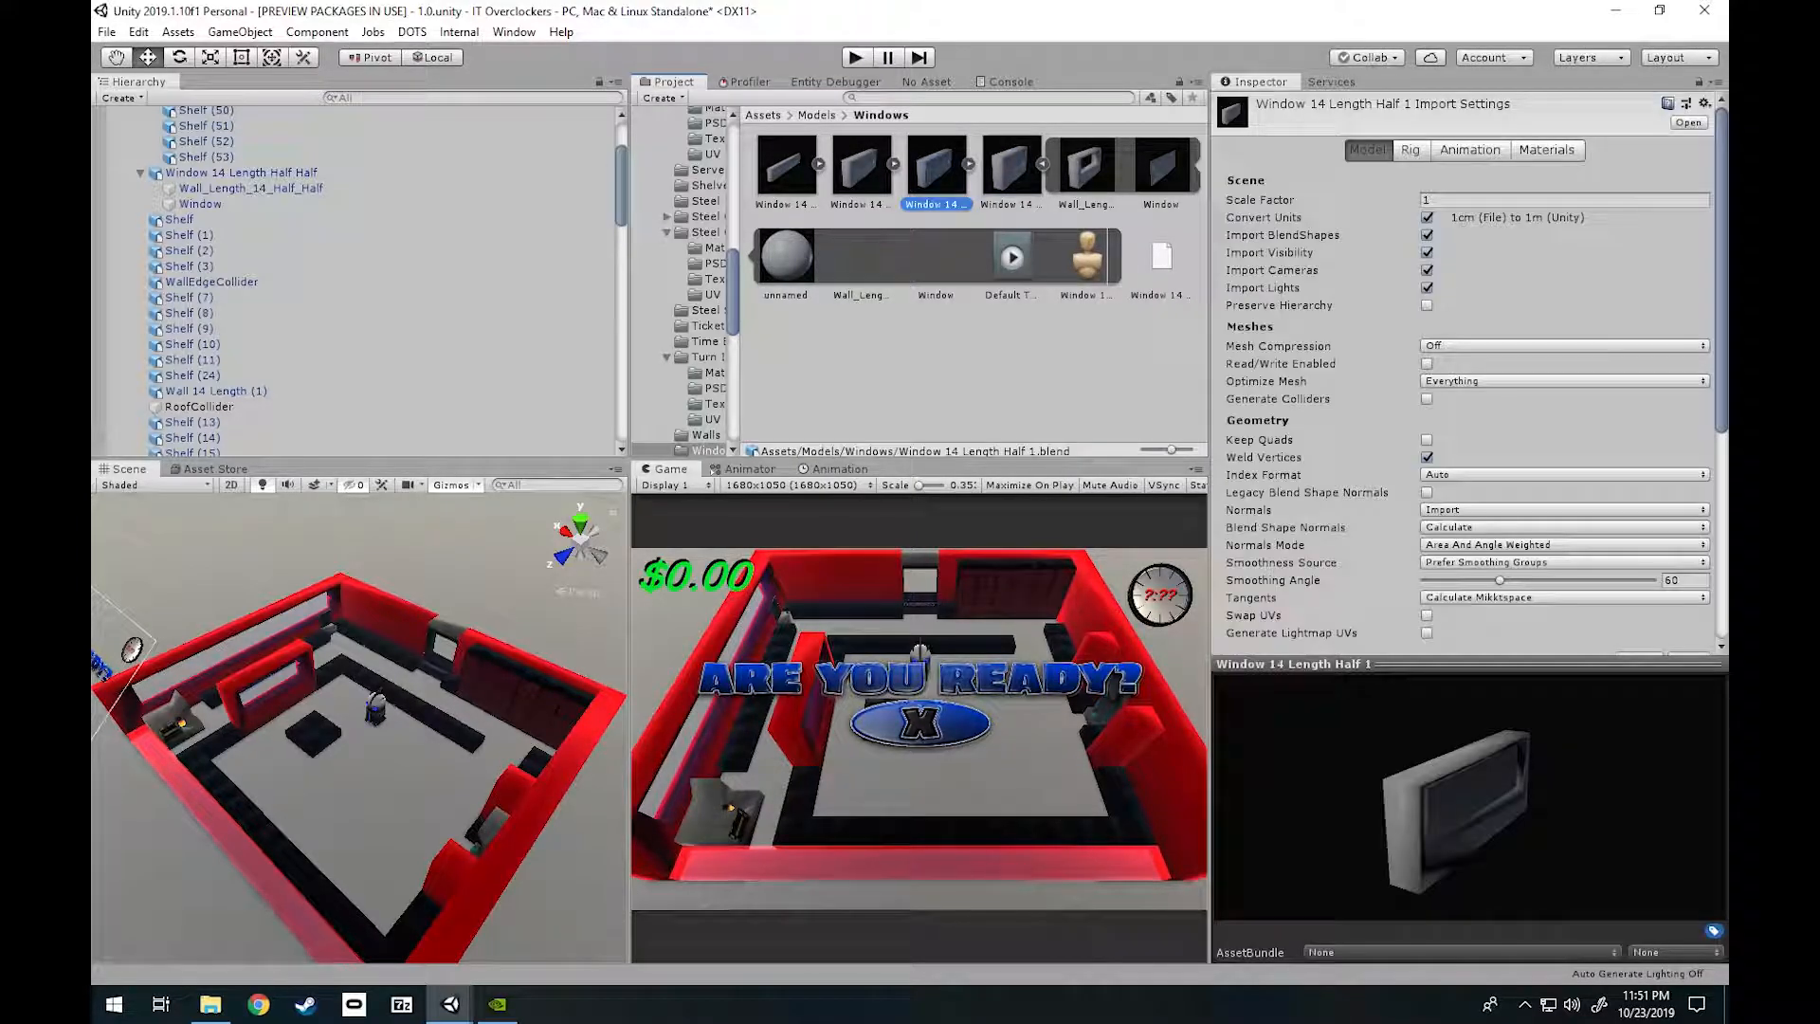
key("F2")
type("Testing123")
key("Return")
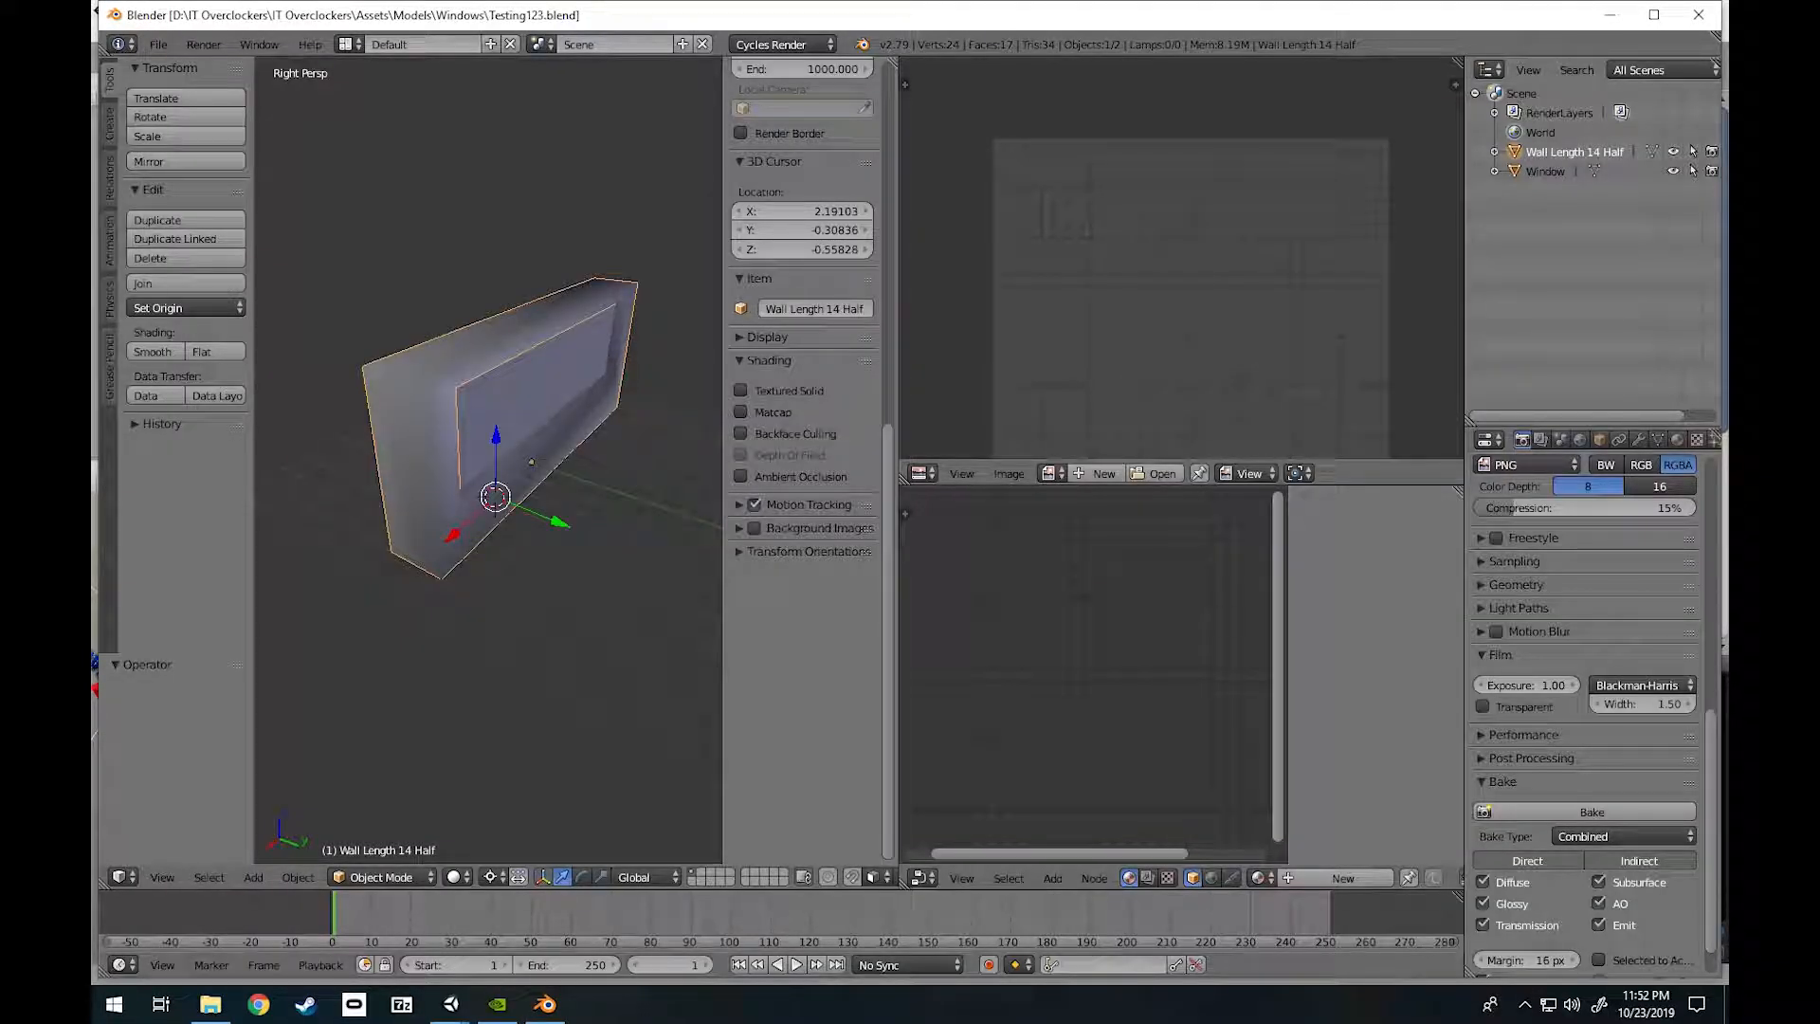
Minimize Blender to return to Unity, and collapse the Level Design and Robbie groups in the hierarchy.
left_click(1609, 14)
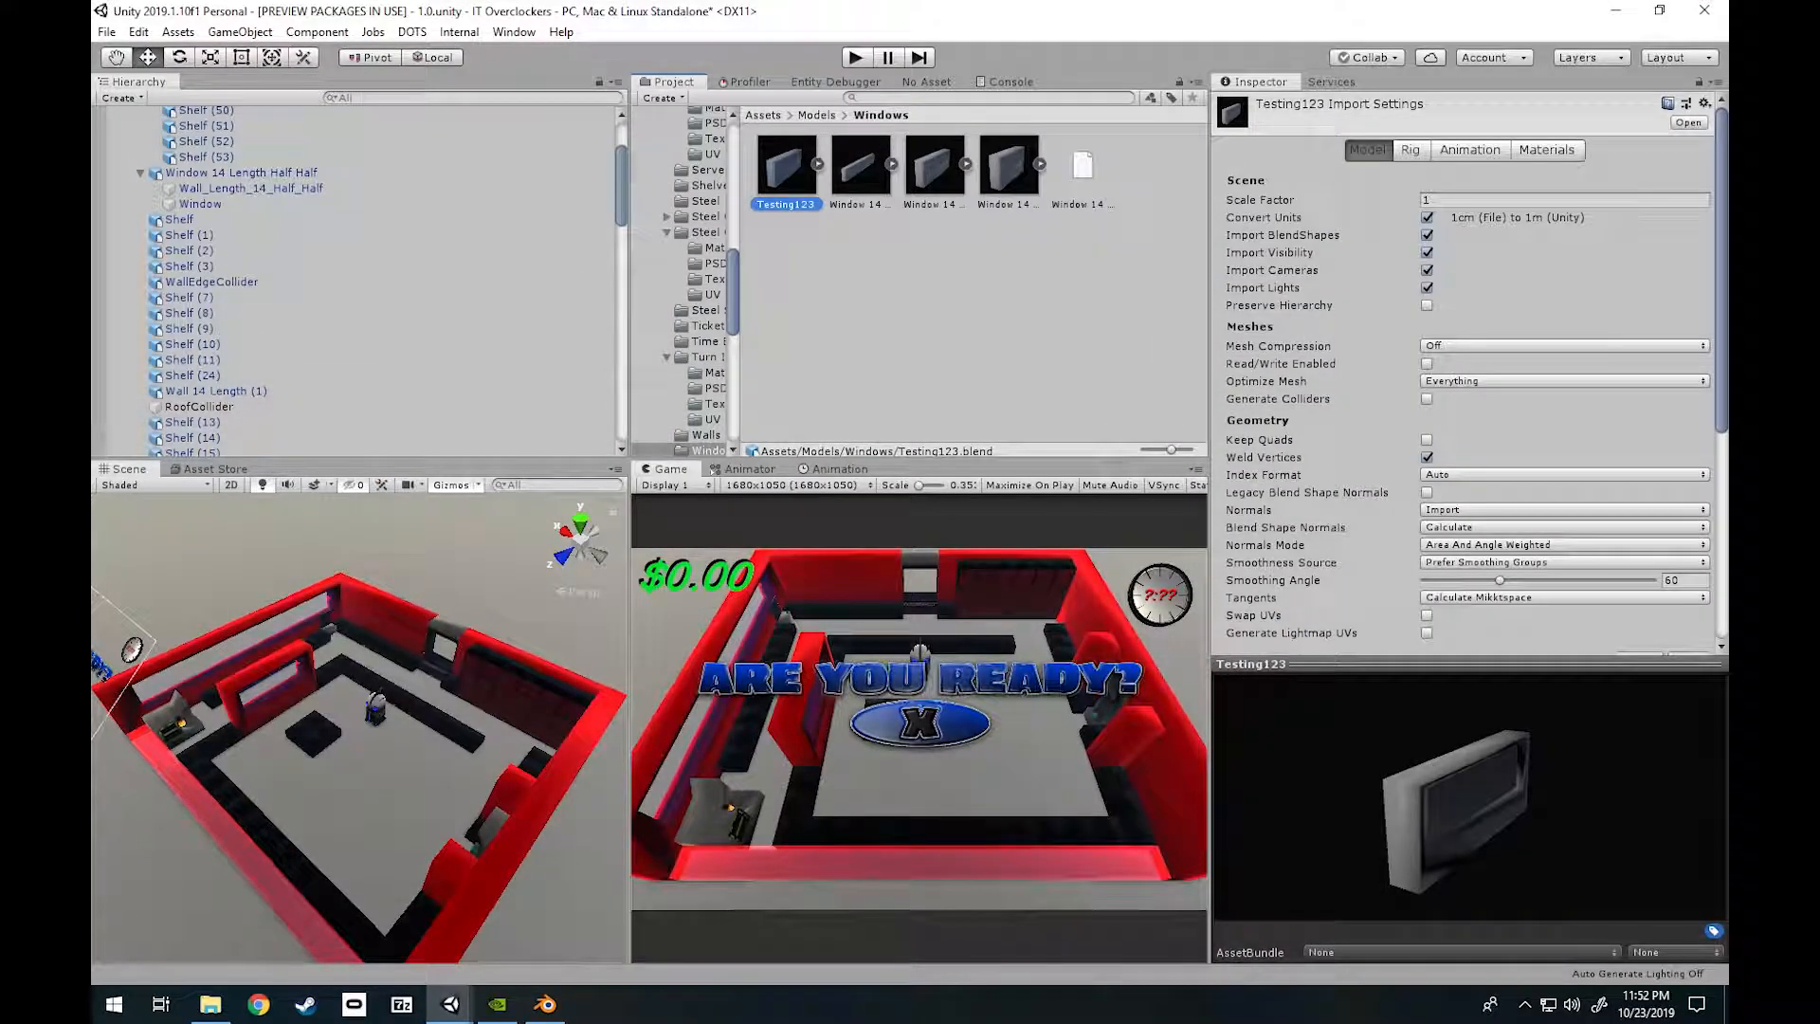
left_click(141, 173)
scroll(142, 203, "up", 2)
left_click(127, 176)
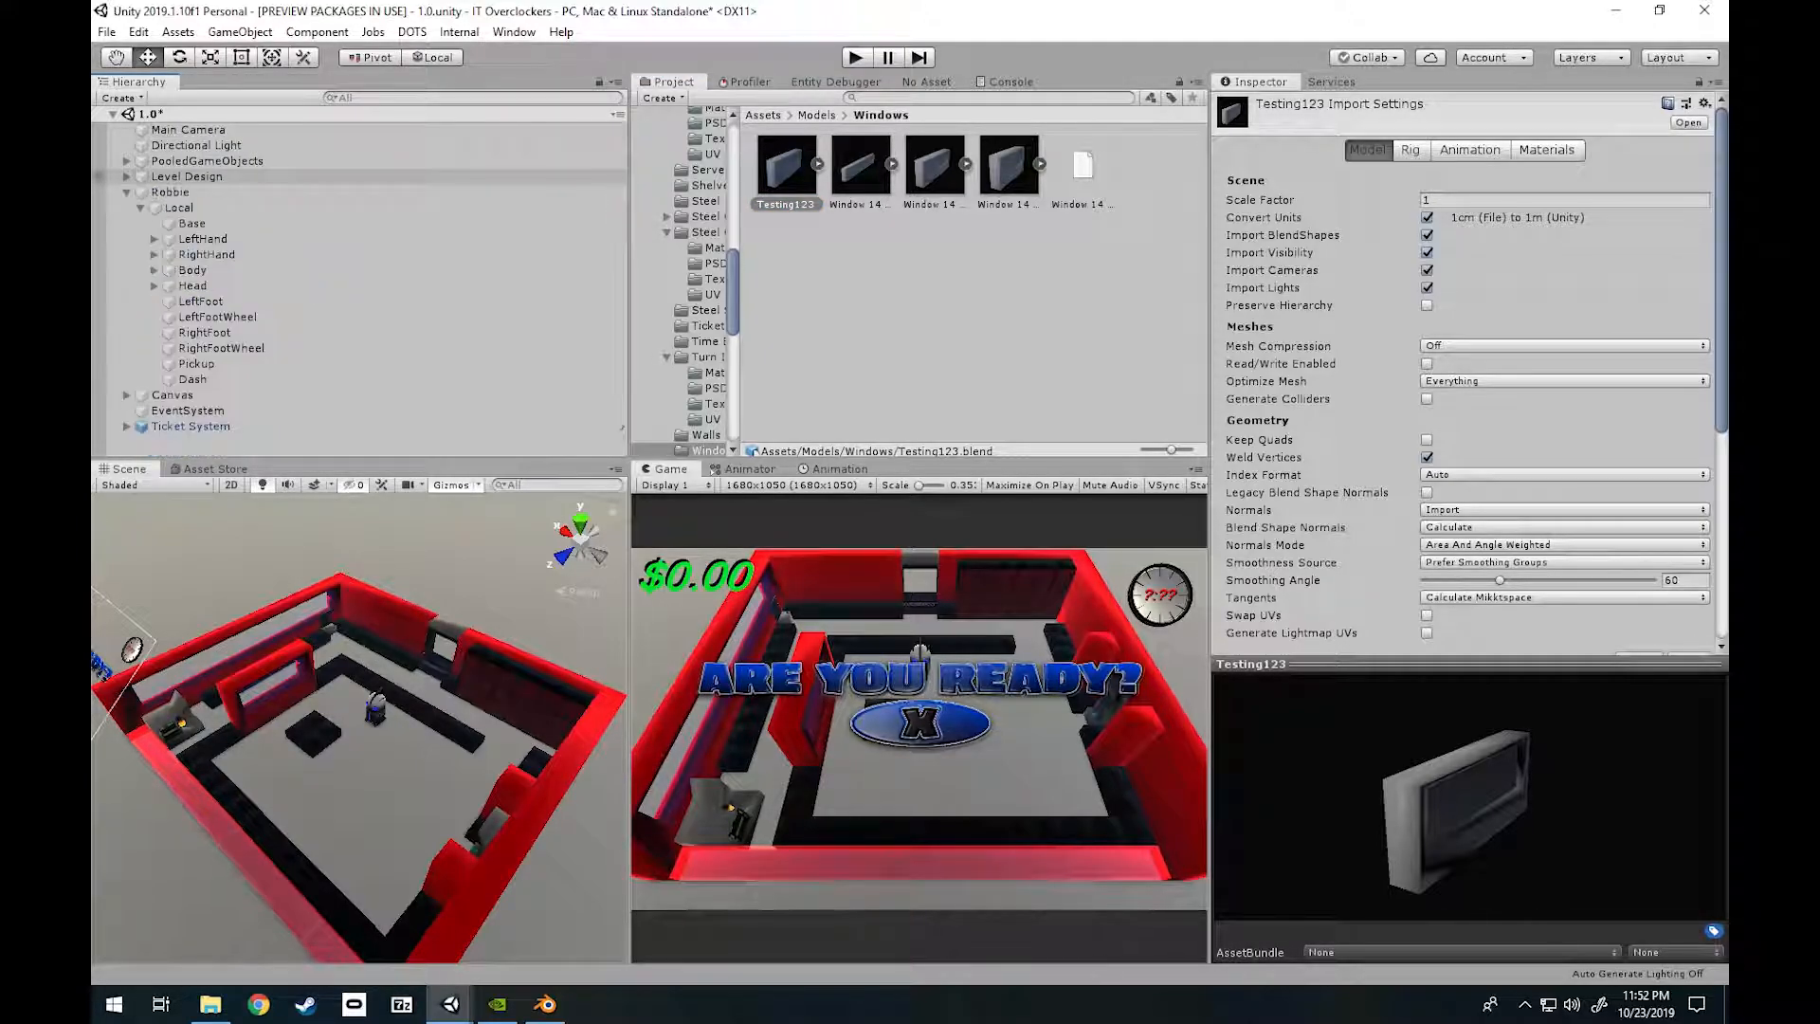
left_click(127, 192)
Add the Testing123 model to the root of the 1.0 scene and view it in the level.
left_click_drag(785, 165, 144, 255)
mouse_move(380, 701)
right_mouse_down()
mouse_move(360, 744)
mouse_move(370, 820)
mouse_move(379, 702)
mouse_move(346, 720)
mouse_move(318, 678)
mouse_move(327, 748)
mouse_move(331, 711)
mouse_move(365, 682)
right_mouse_up()
key("w")
key("s")
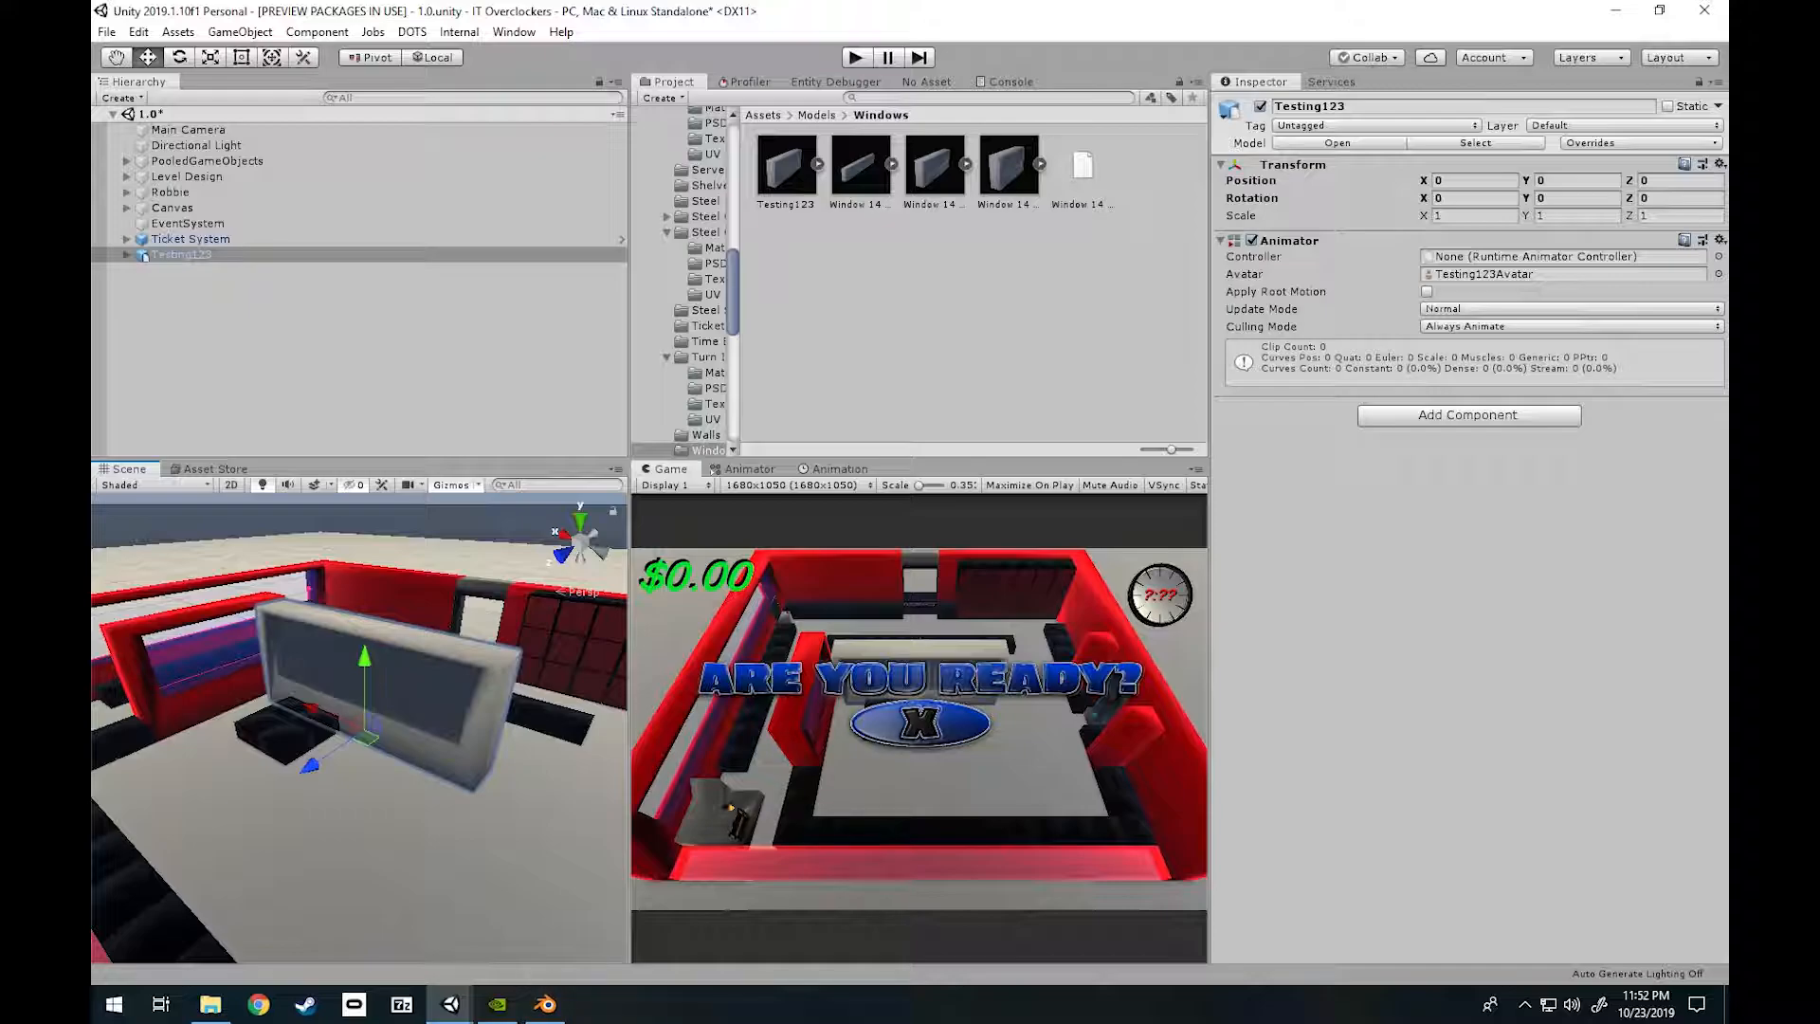
Expand Testing123 and inspect the parent and its Wall_Length_14_Half and Window children one by one.
left_click(126, 254)
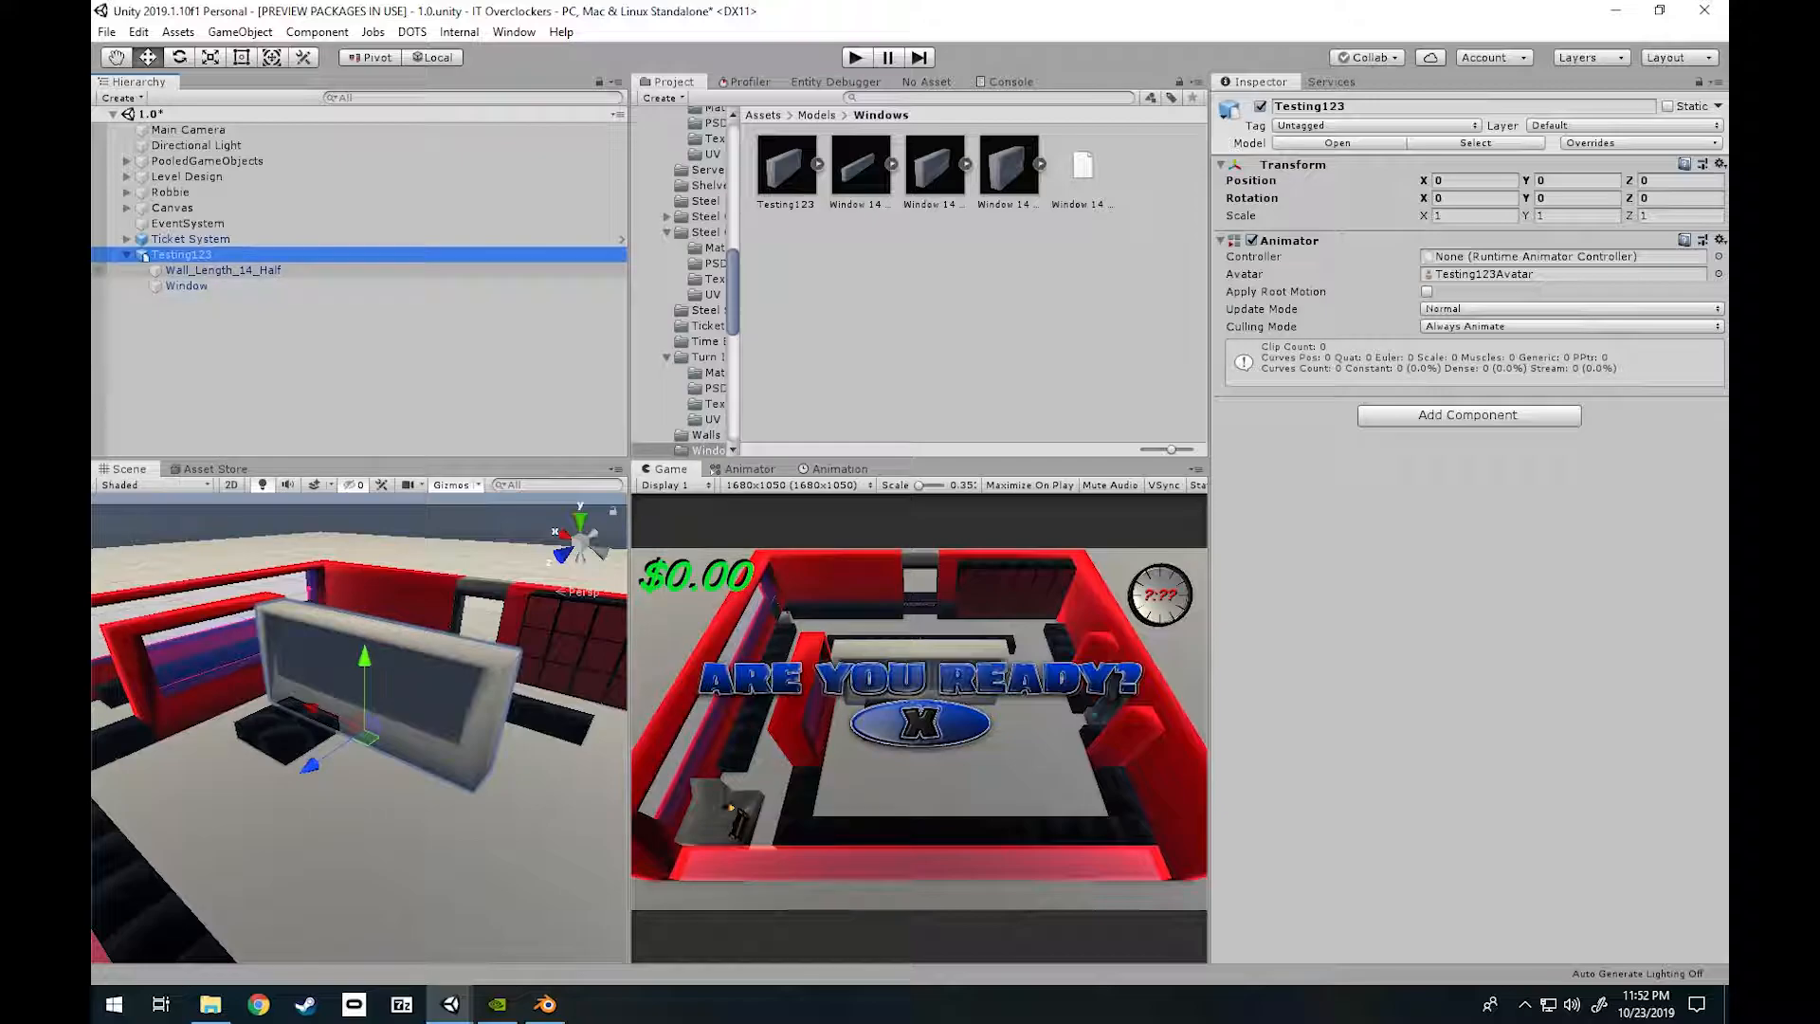
left_click(223, 270)
left_click(186, 286)
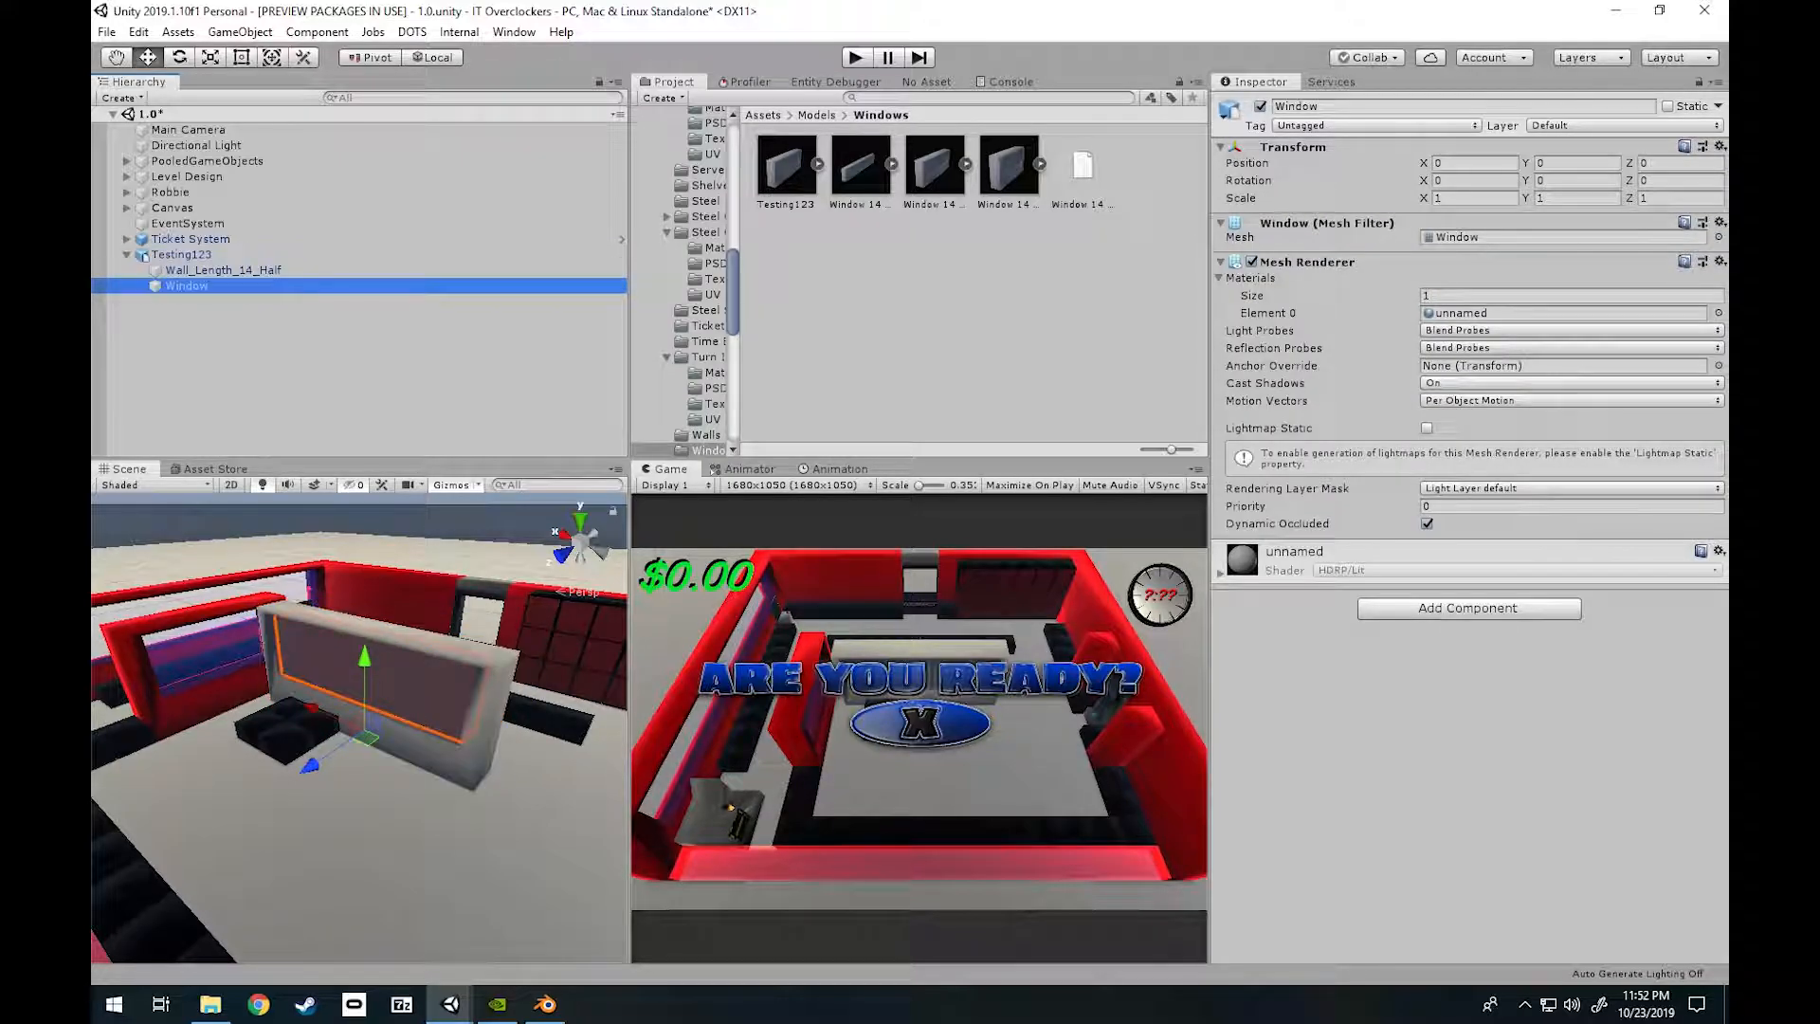
left_click(222, 270)
left_click(186, 285)
left_click(222, 270)
left_click(142, 256)
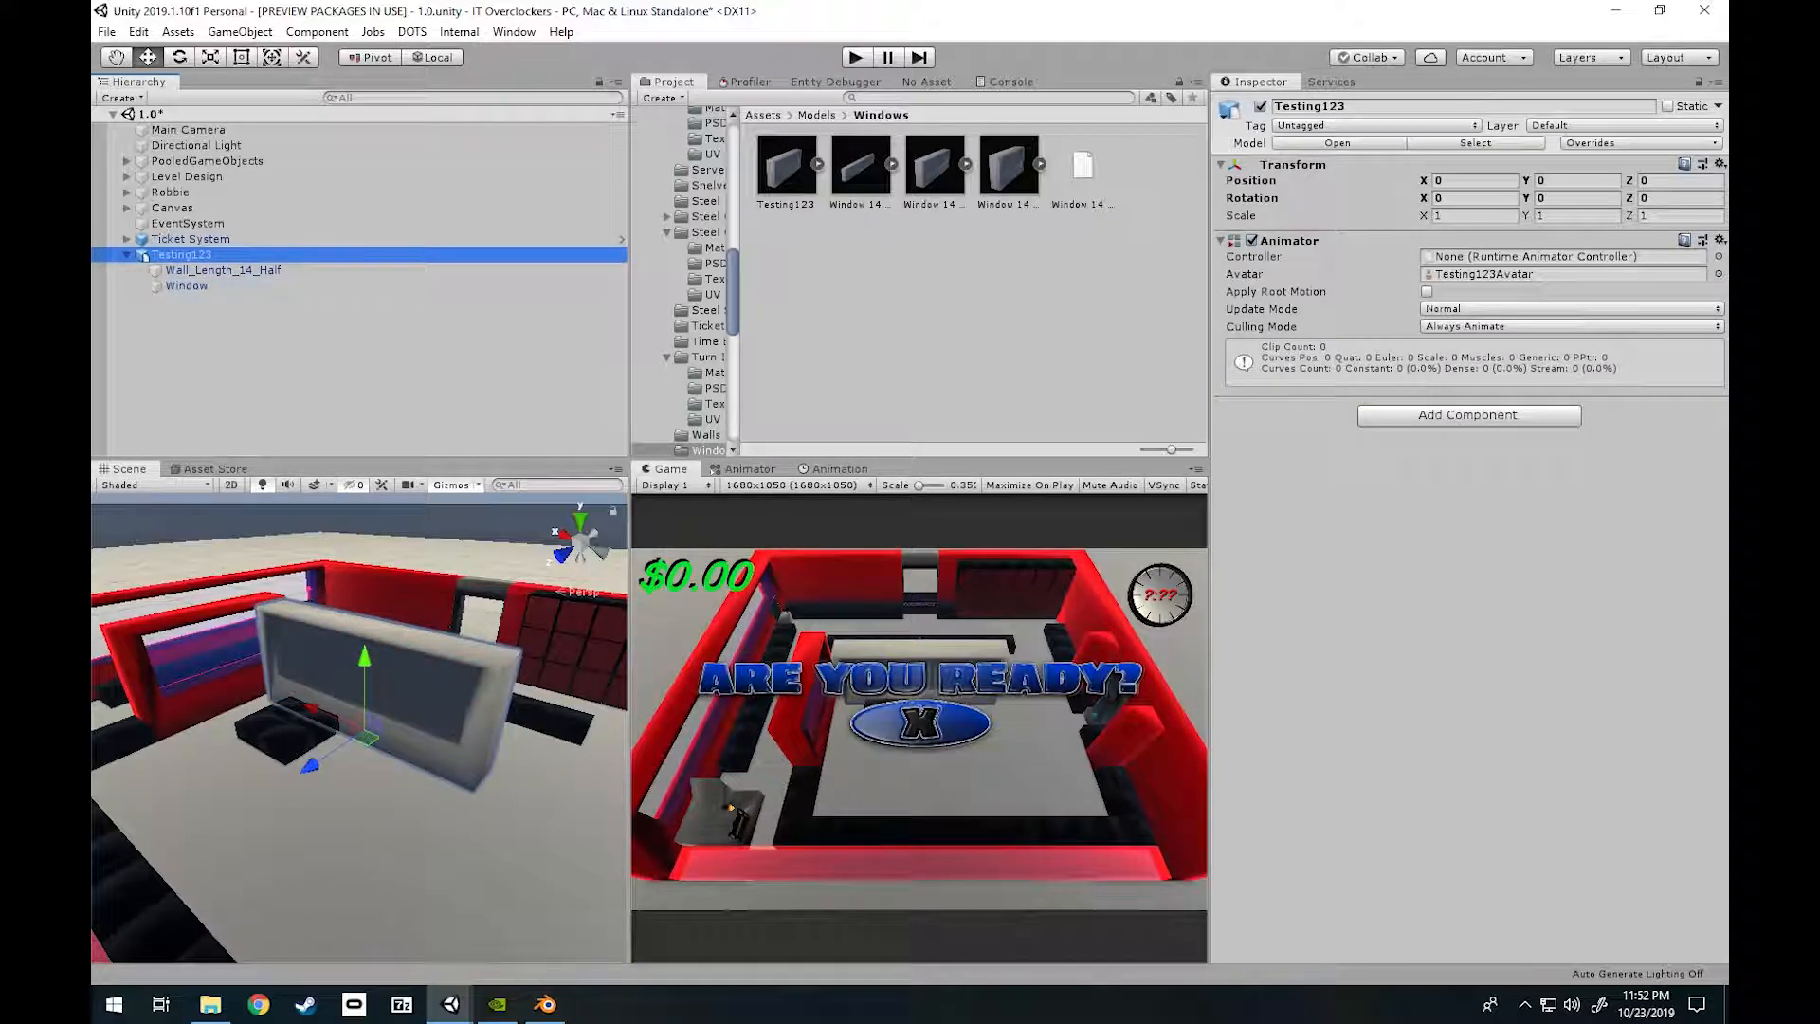
left_click(222, 270)
left_click(186, 285)
left_click(181, 254)
left_click(222, 270)
left_click(186, 285)
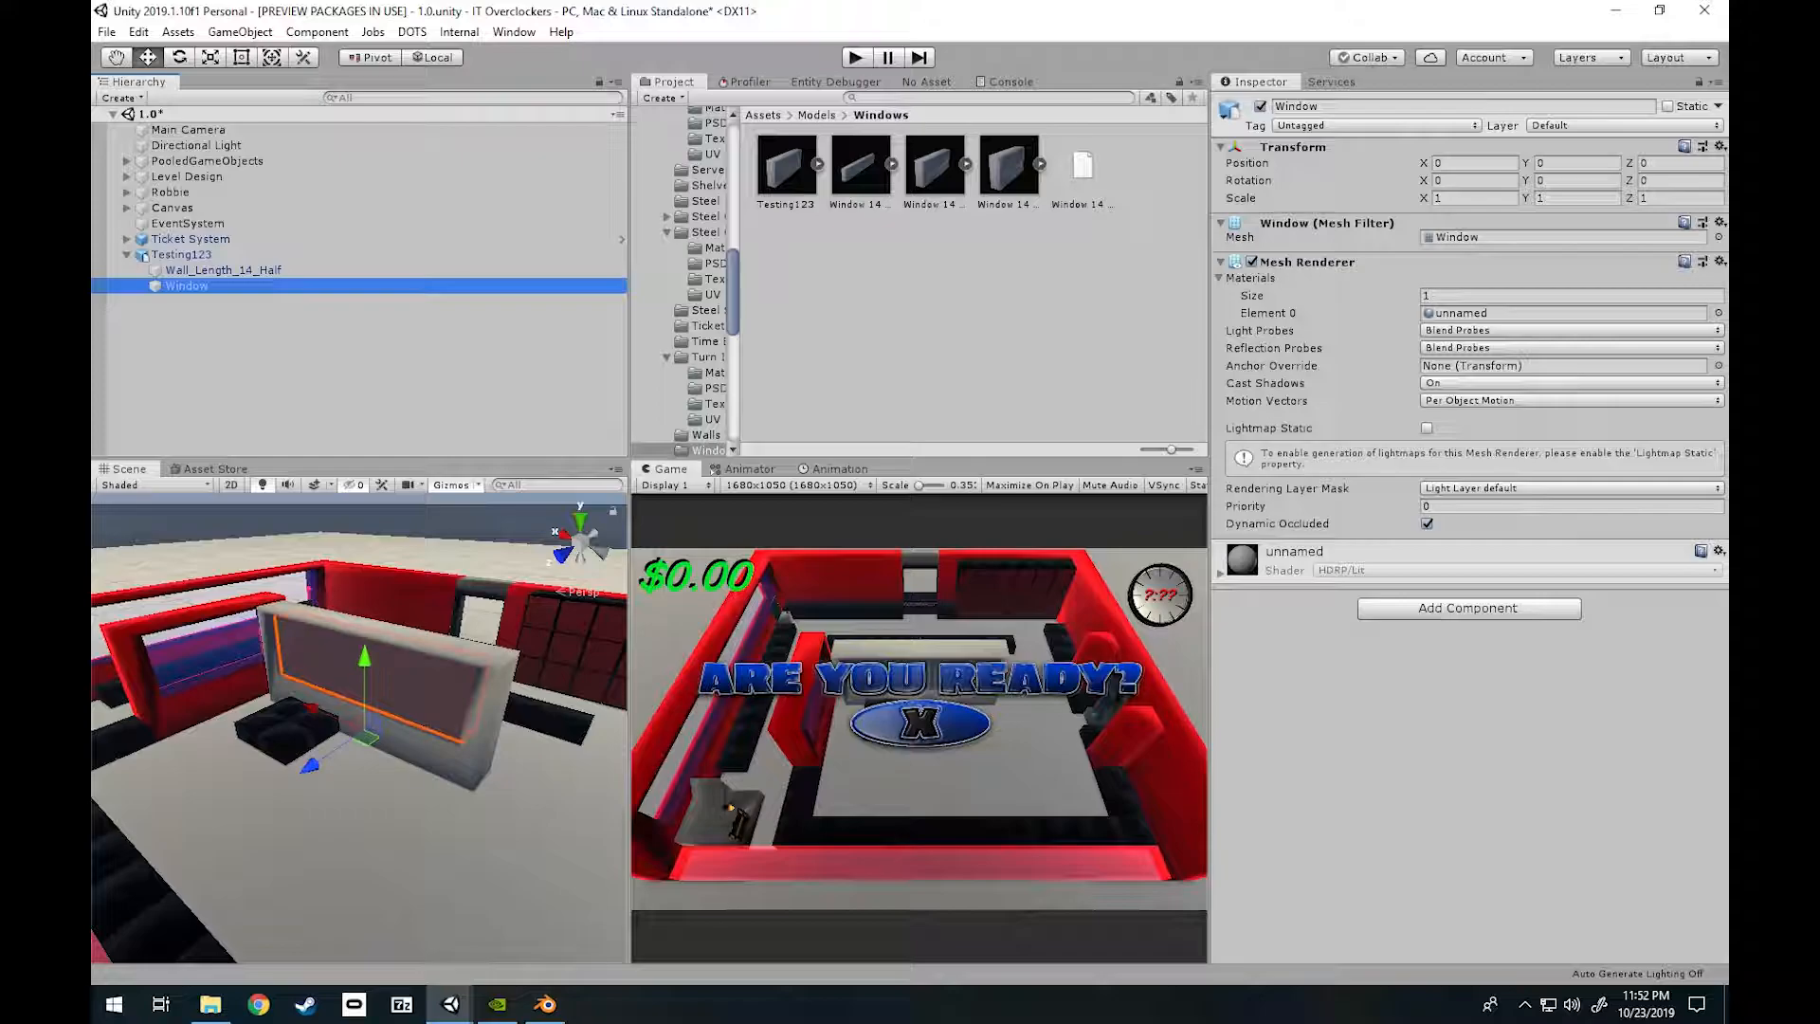
Unpack the Testing123 prefab and create an empty GameObject at the scene root.
right_click(183, 254)
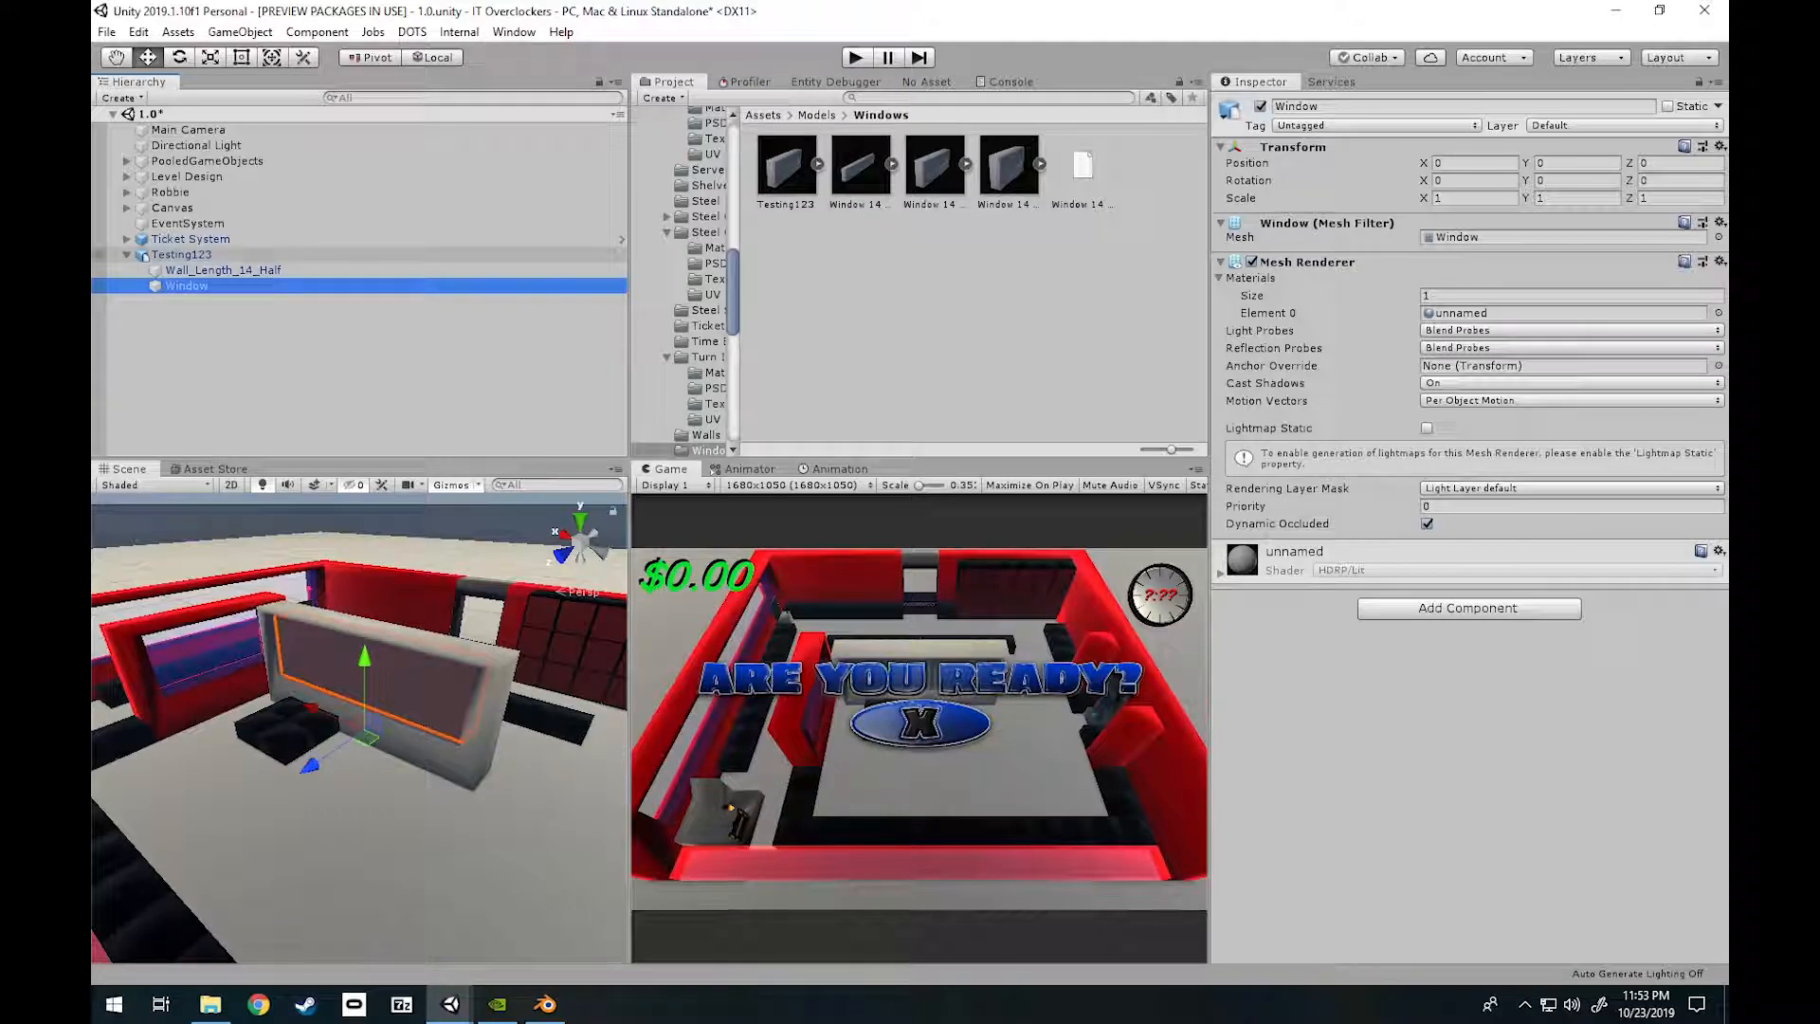
left_click(223, 270)
left_click(240, 32)
left_click(256, 53)
left_click(223, 341)
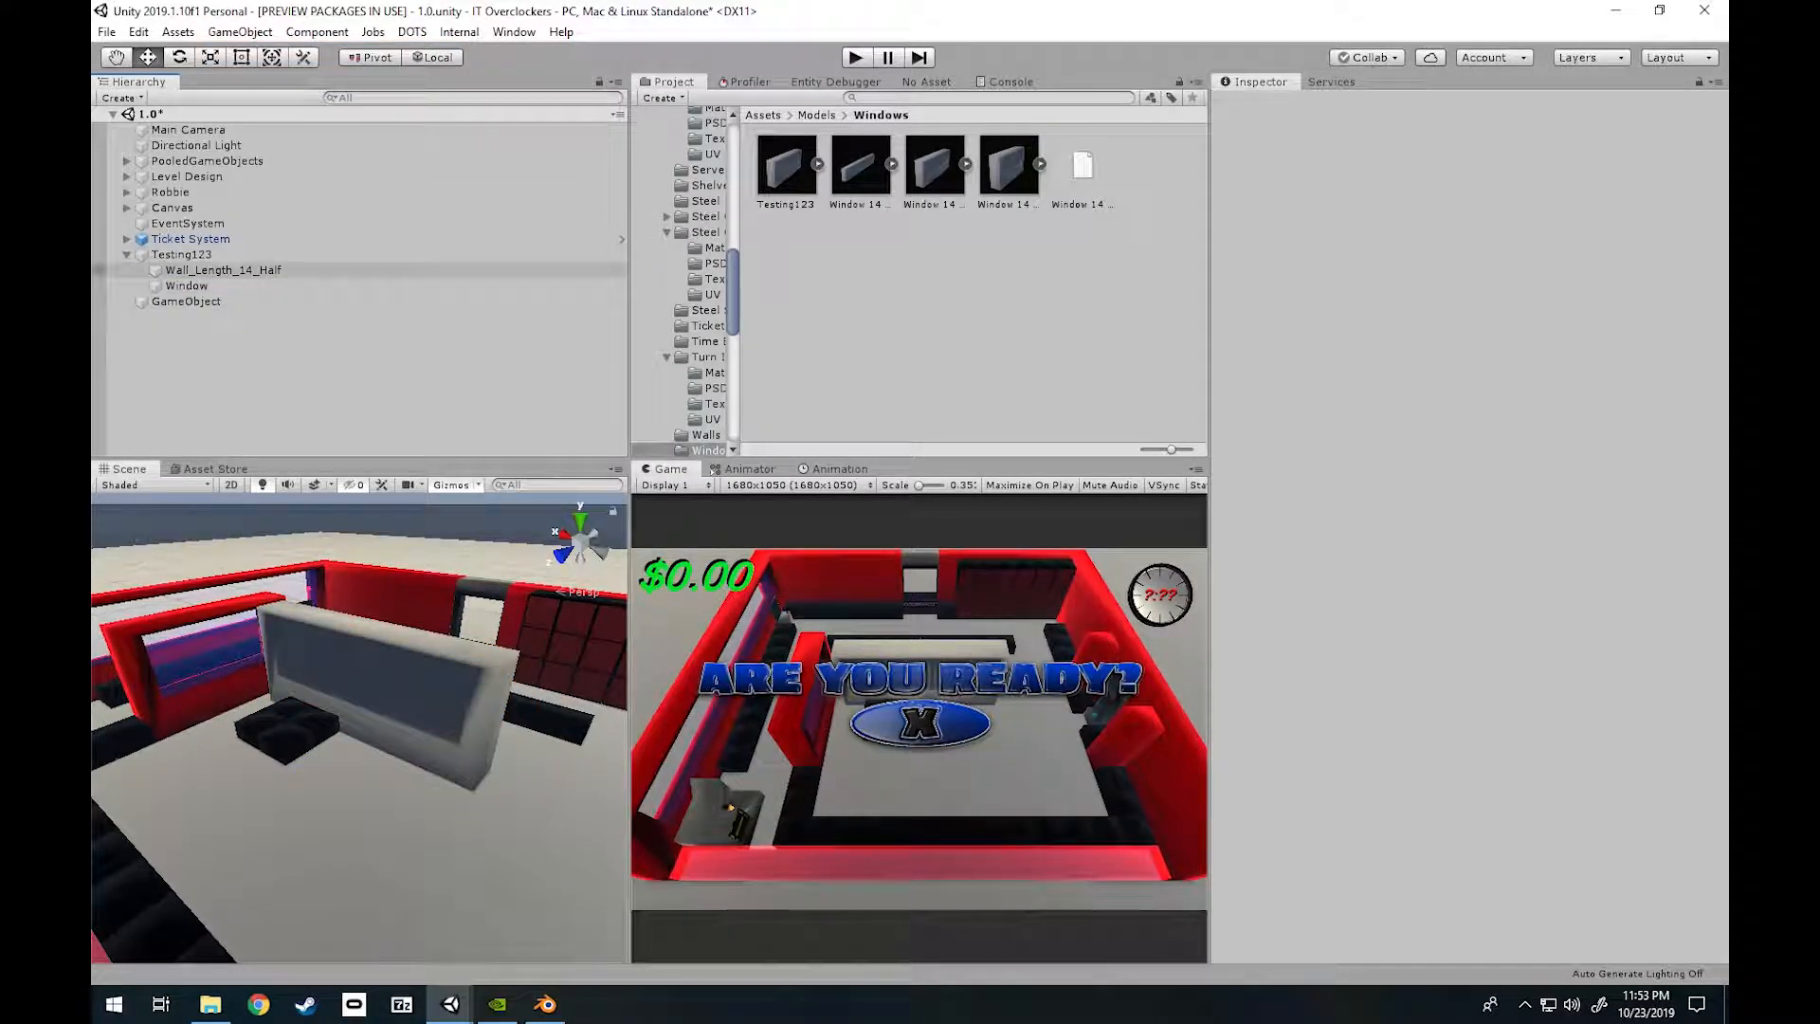
Nest the empty GameObject under Testing123 and make Wall_Length_14_Half its child.
mouse_move(186, 301)
left_mouse_down()
mouse_move(181, 254)
mouse_move(218, 278)
mouse_move(200, 270)
left_mouse_up()
left_click(223, 285)
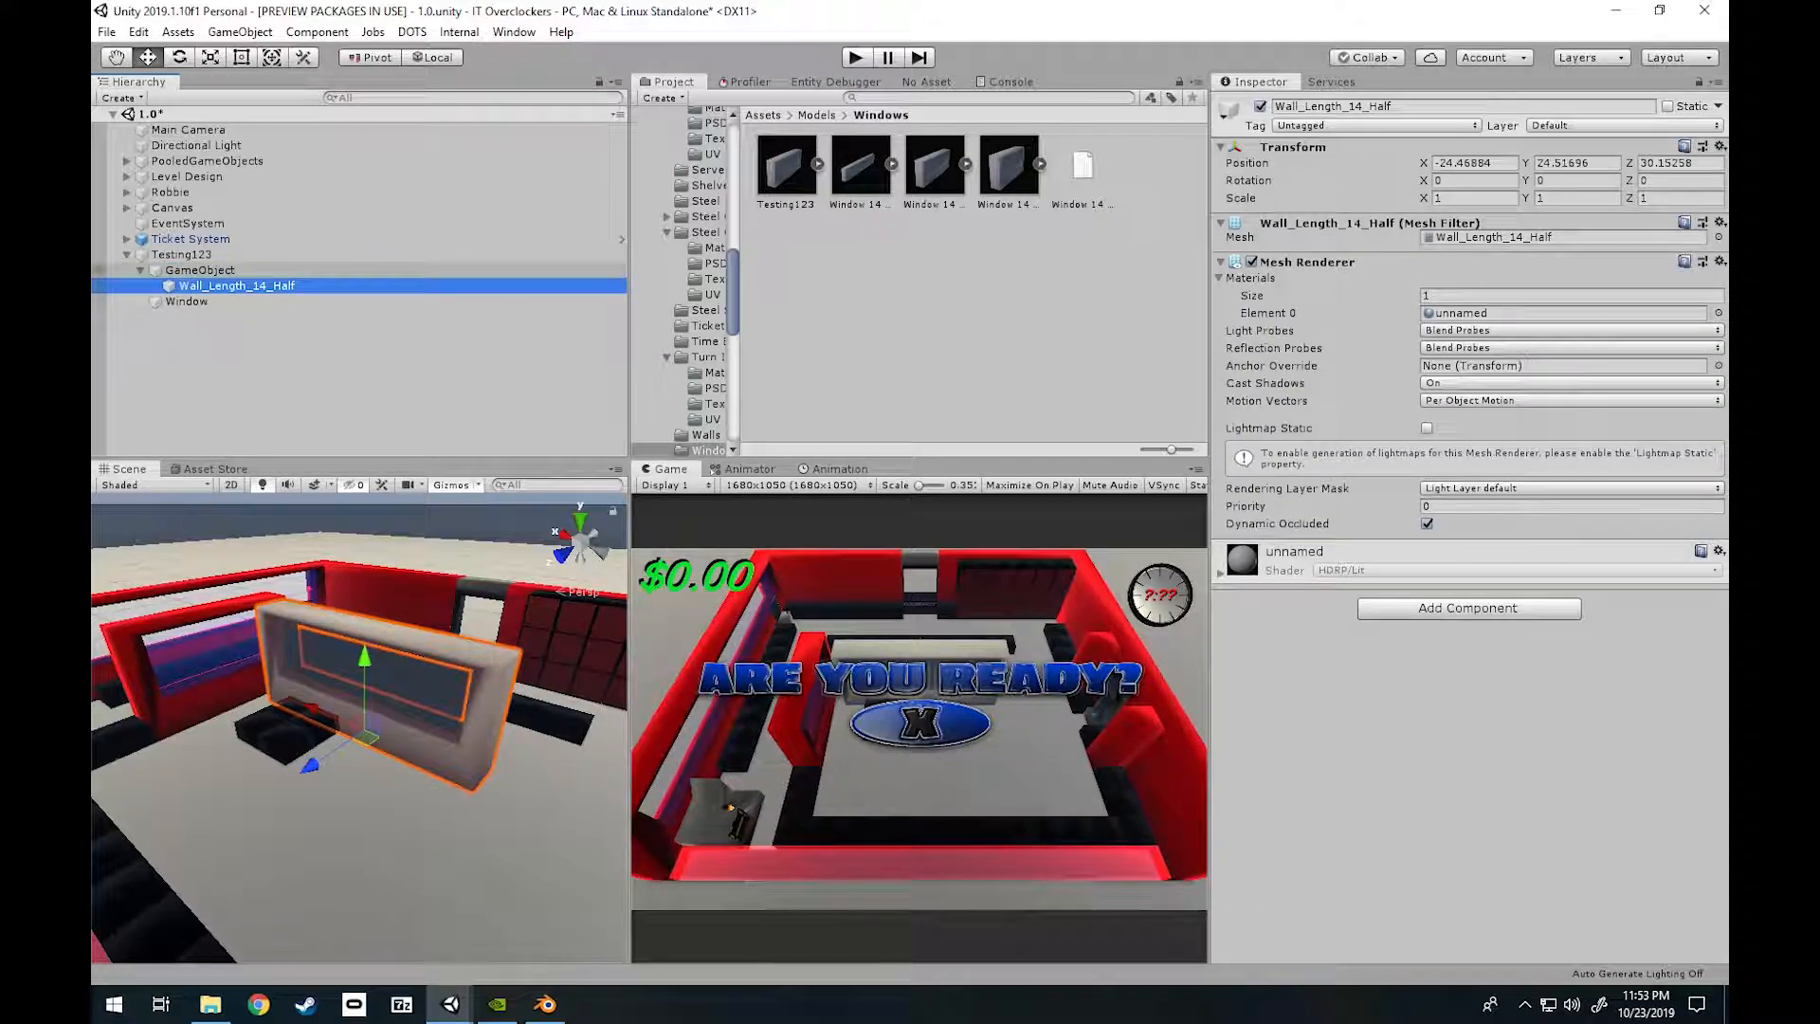
Try rotating the GameObject that holds Wall_Length_14_Half to 90 on Y, and return the rotation to 0.
left_click(200, 270)
left_click(1576, 180)
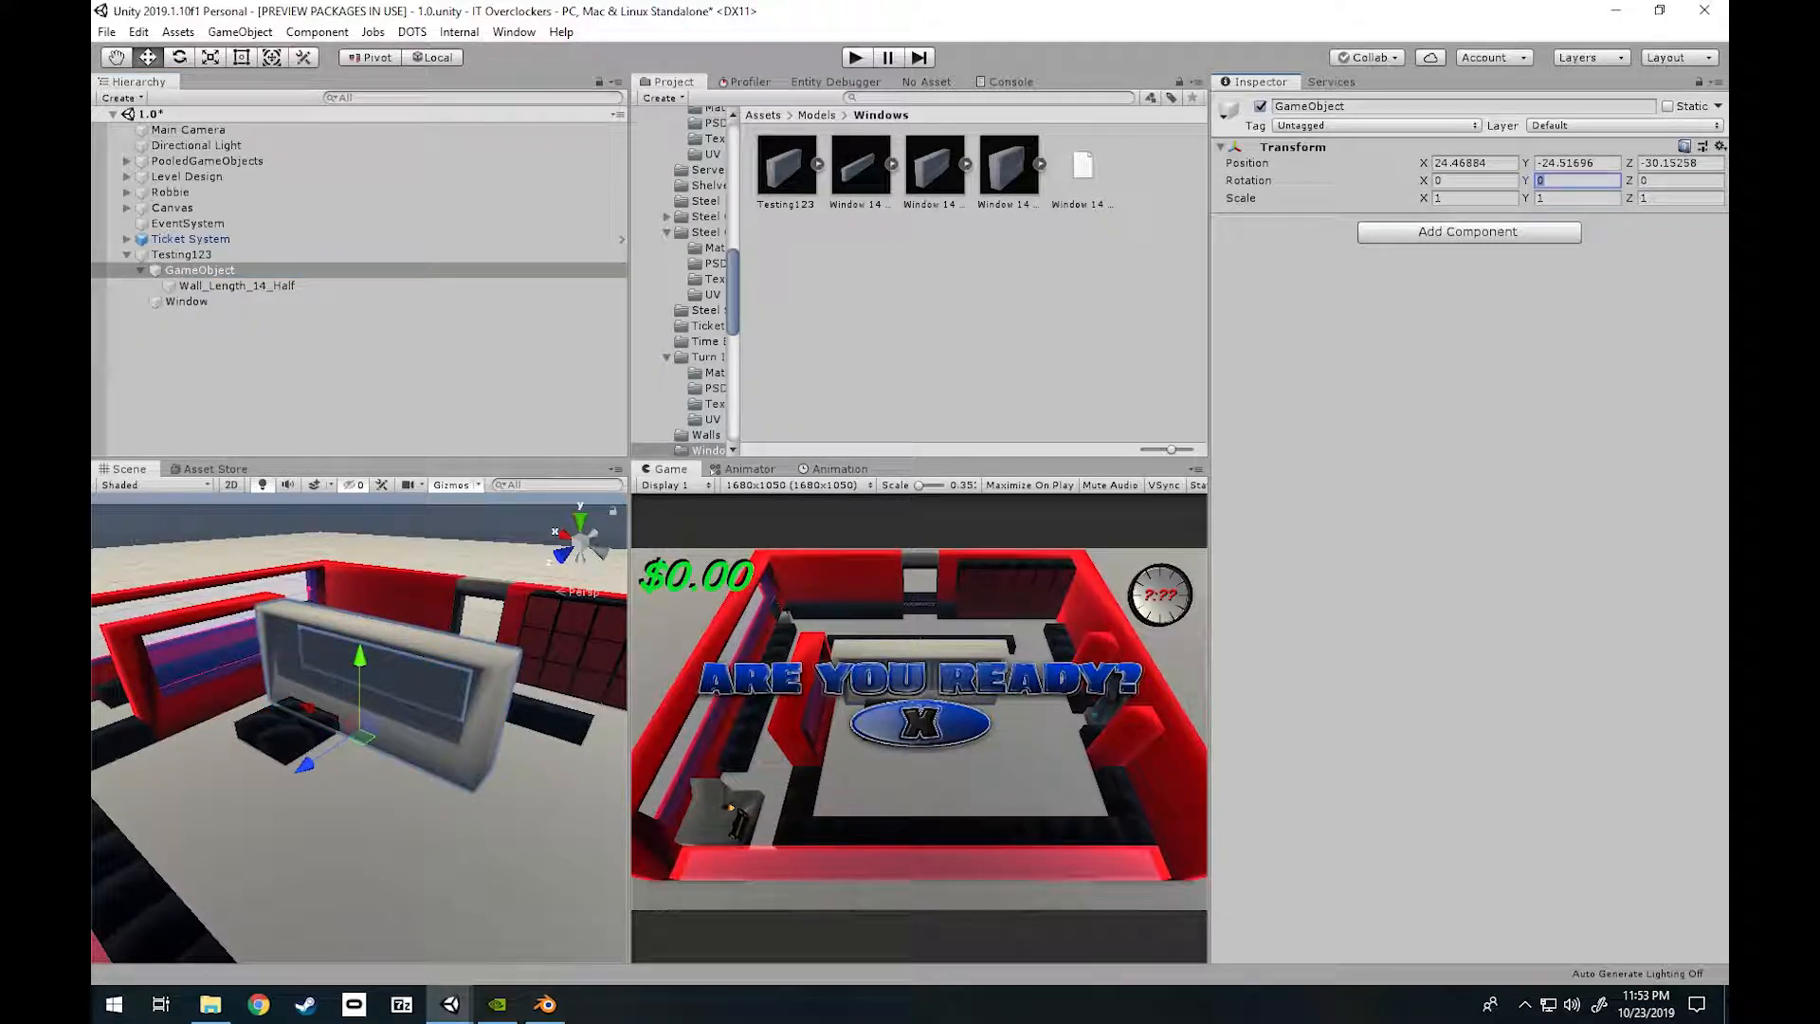
type("90")
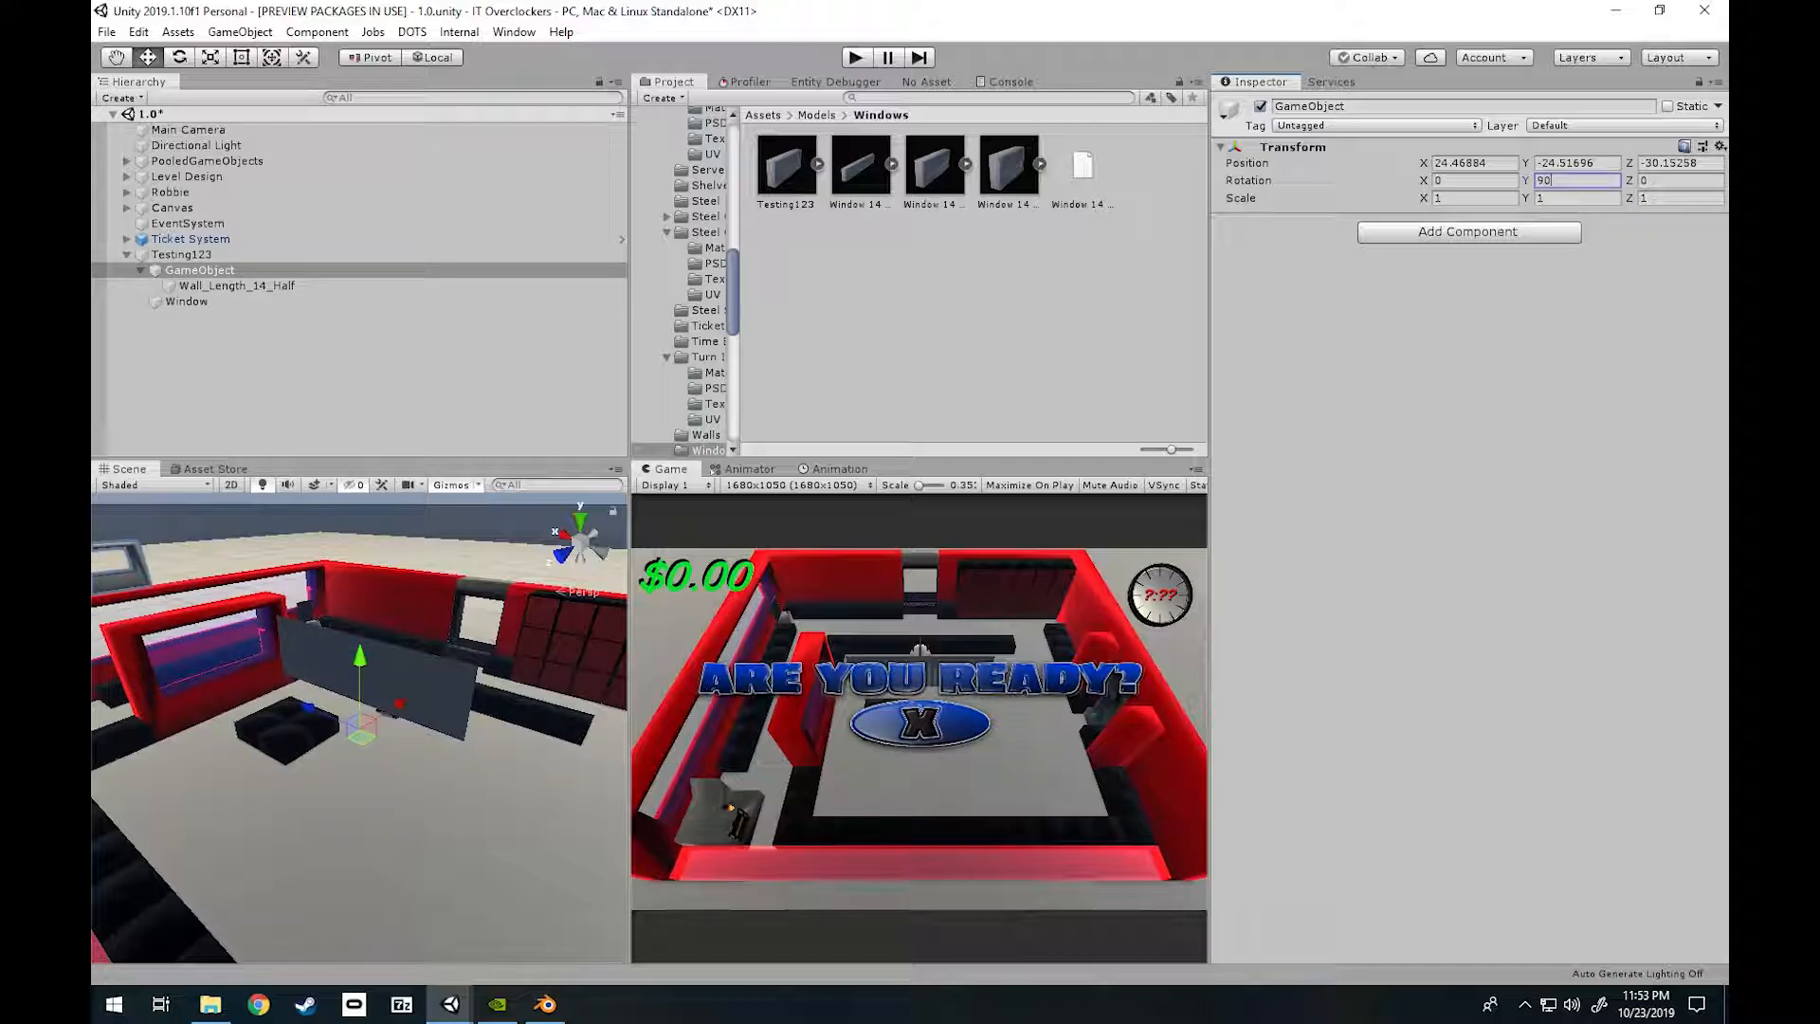
key("BackSpace")
key("BackSpace")
type("0")
Move Wall_Length_14_Half back directly under Testing123 and set the empty GameObject's position to 0, 0, 0.
left_click_drag(236, 285, 208, 263)
left_click(199, 285)
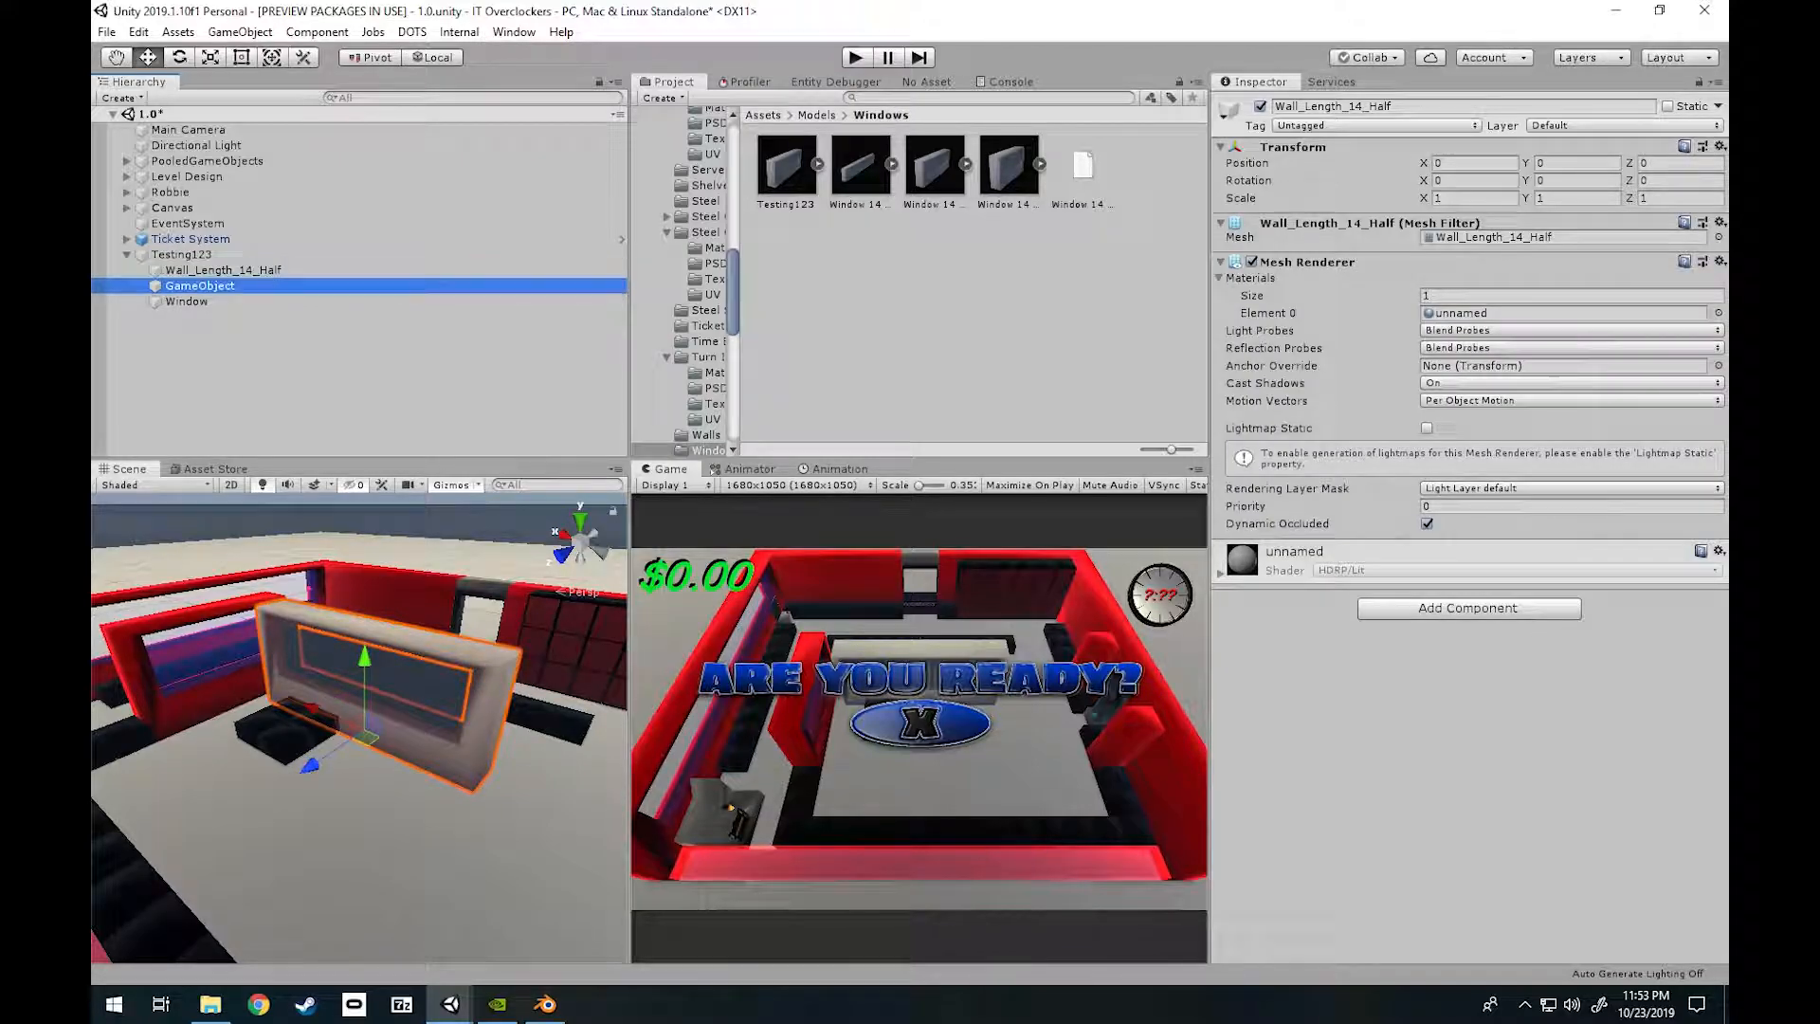
left_click(1473, 162)
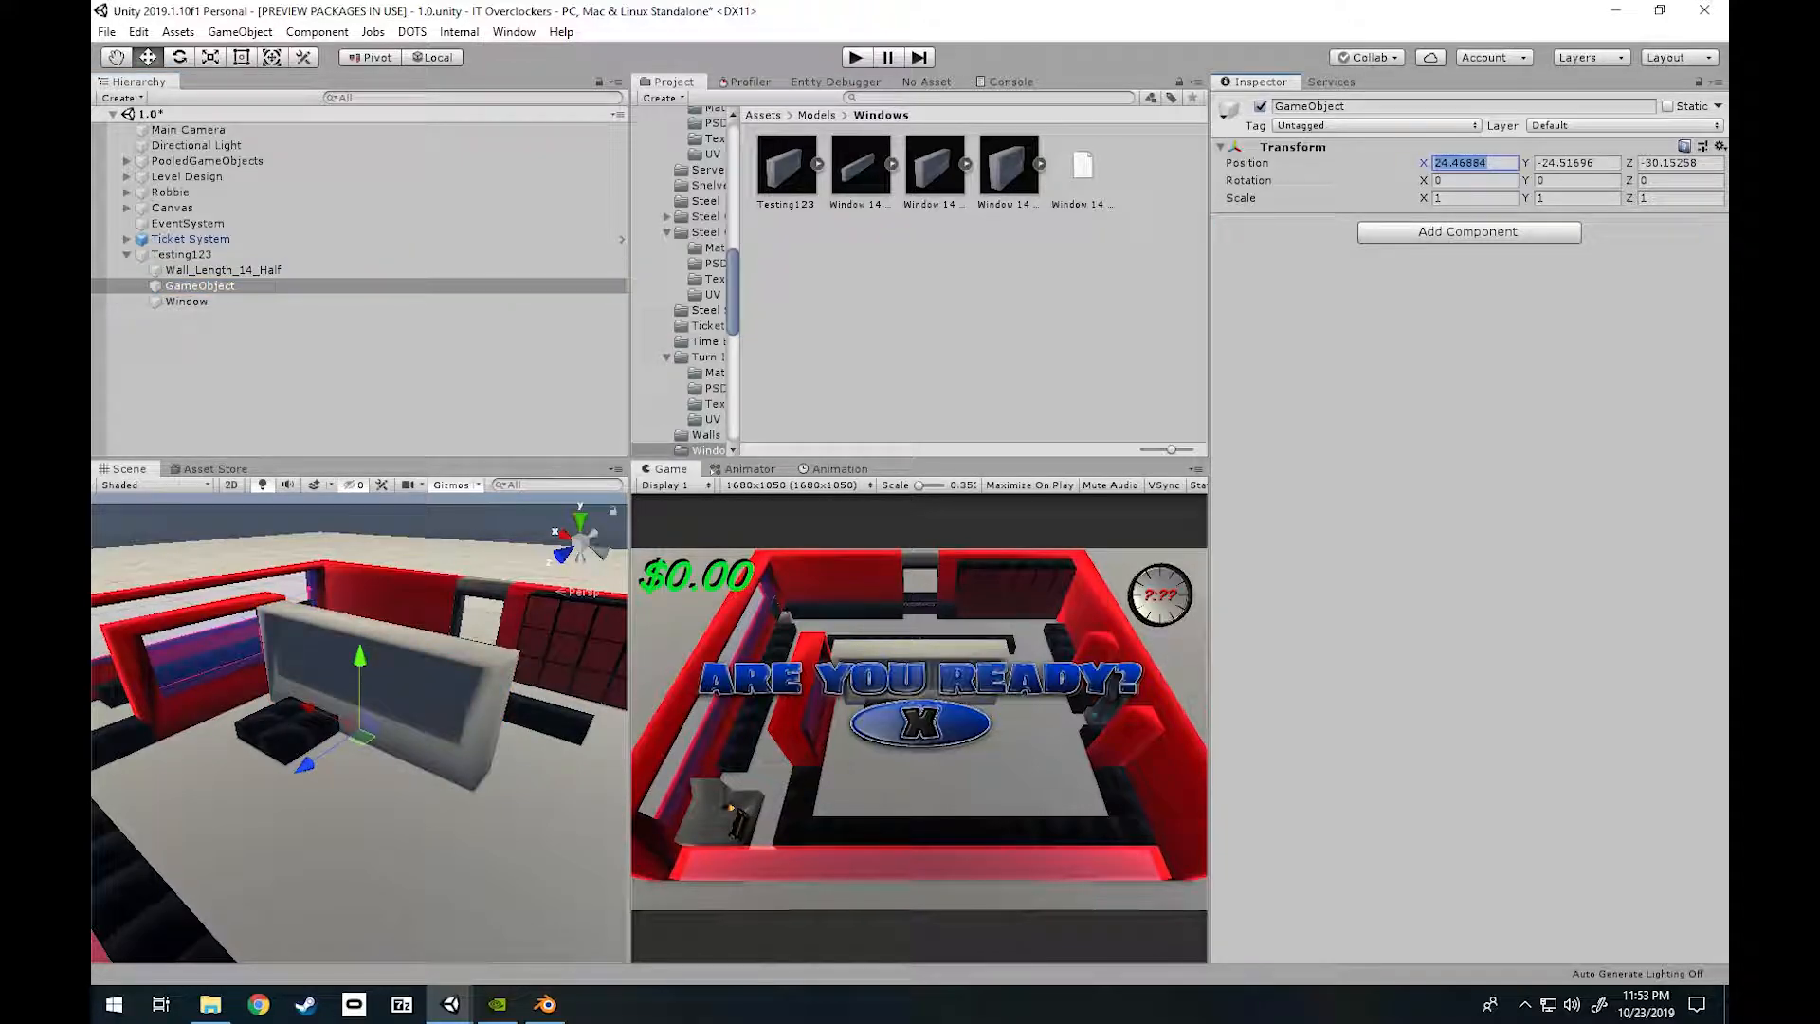
type("0")
key("Tab")
type("0")
key("Tab")
type("0")
Move the empty GameObject to the scene root and make Testing123 its child.
left_click_drag(199, 286, 186, 254)
left_click(182, 270)
left_click(185, 254)
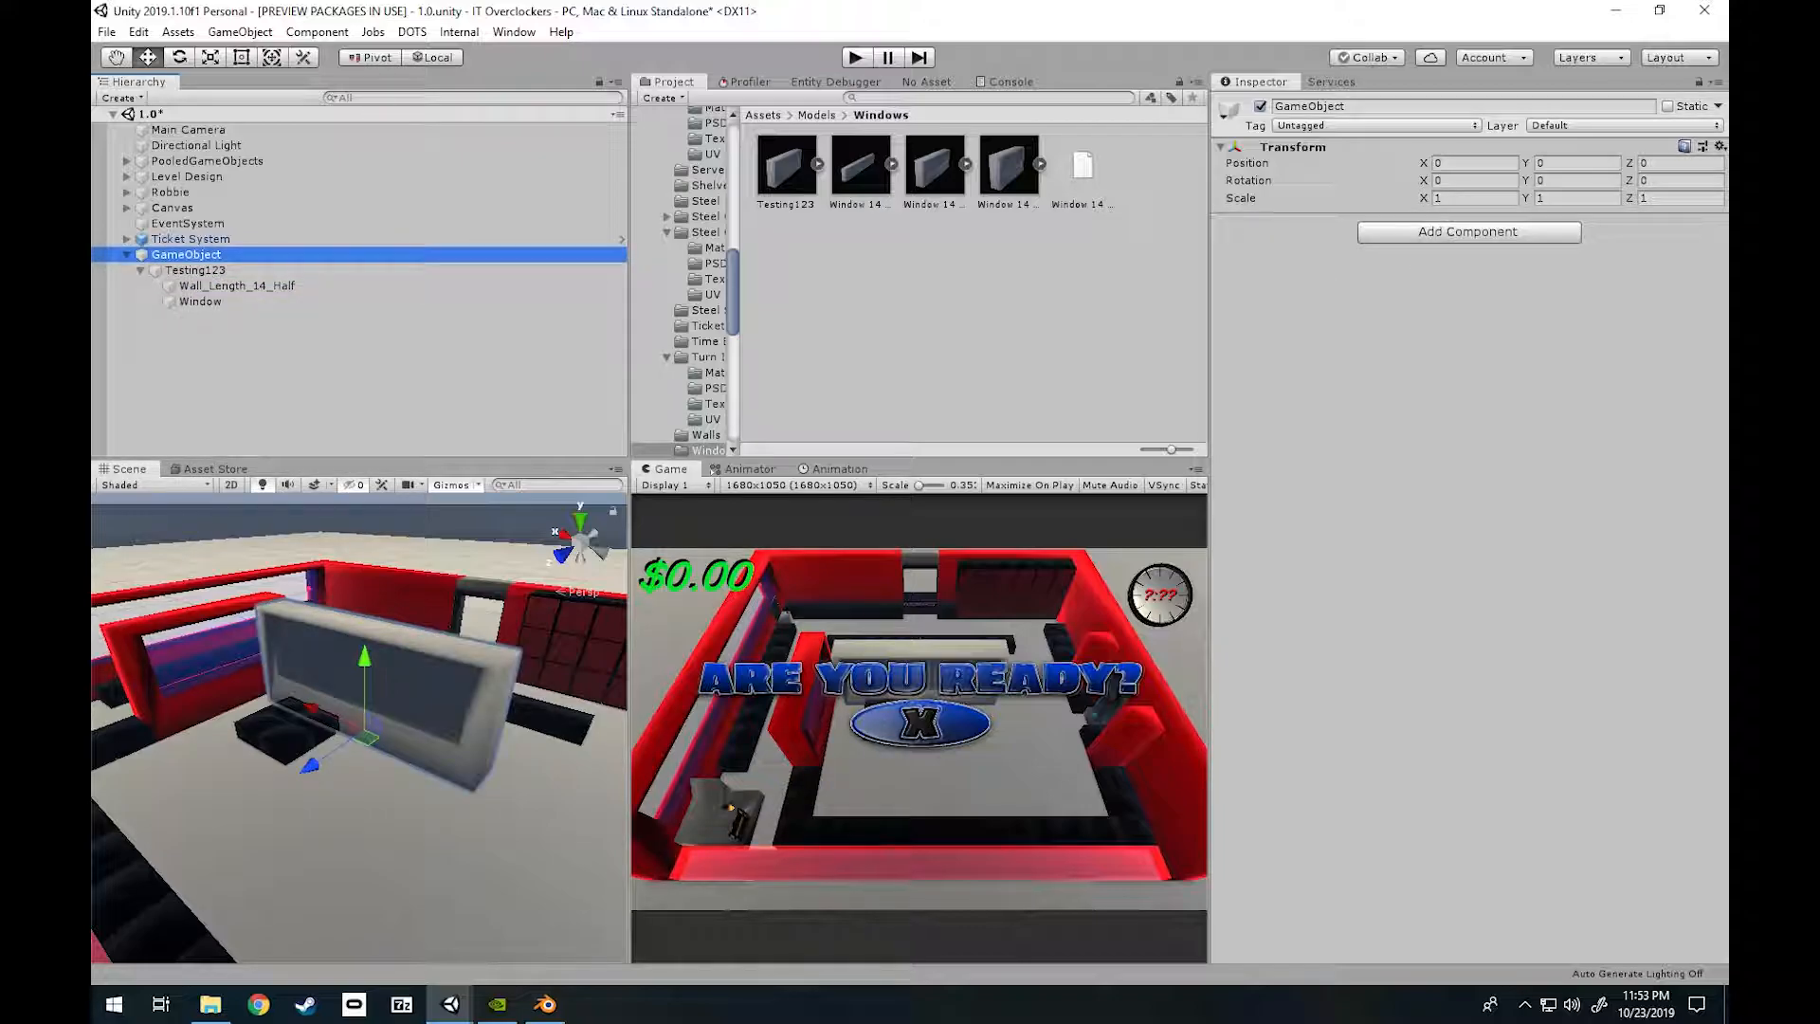
Try a Y rotation of 90 on the root GameObject holding Testing123, and clear that value again.
left_click(1576, 180)
type("90")
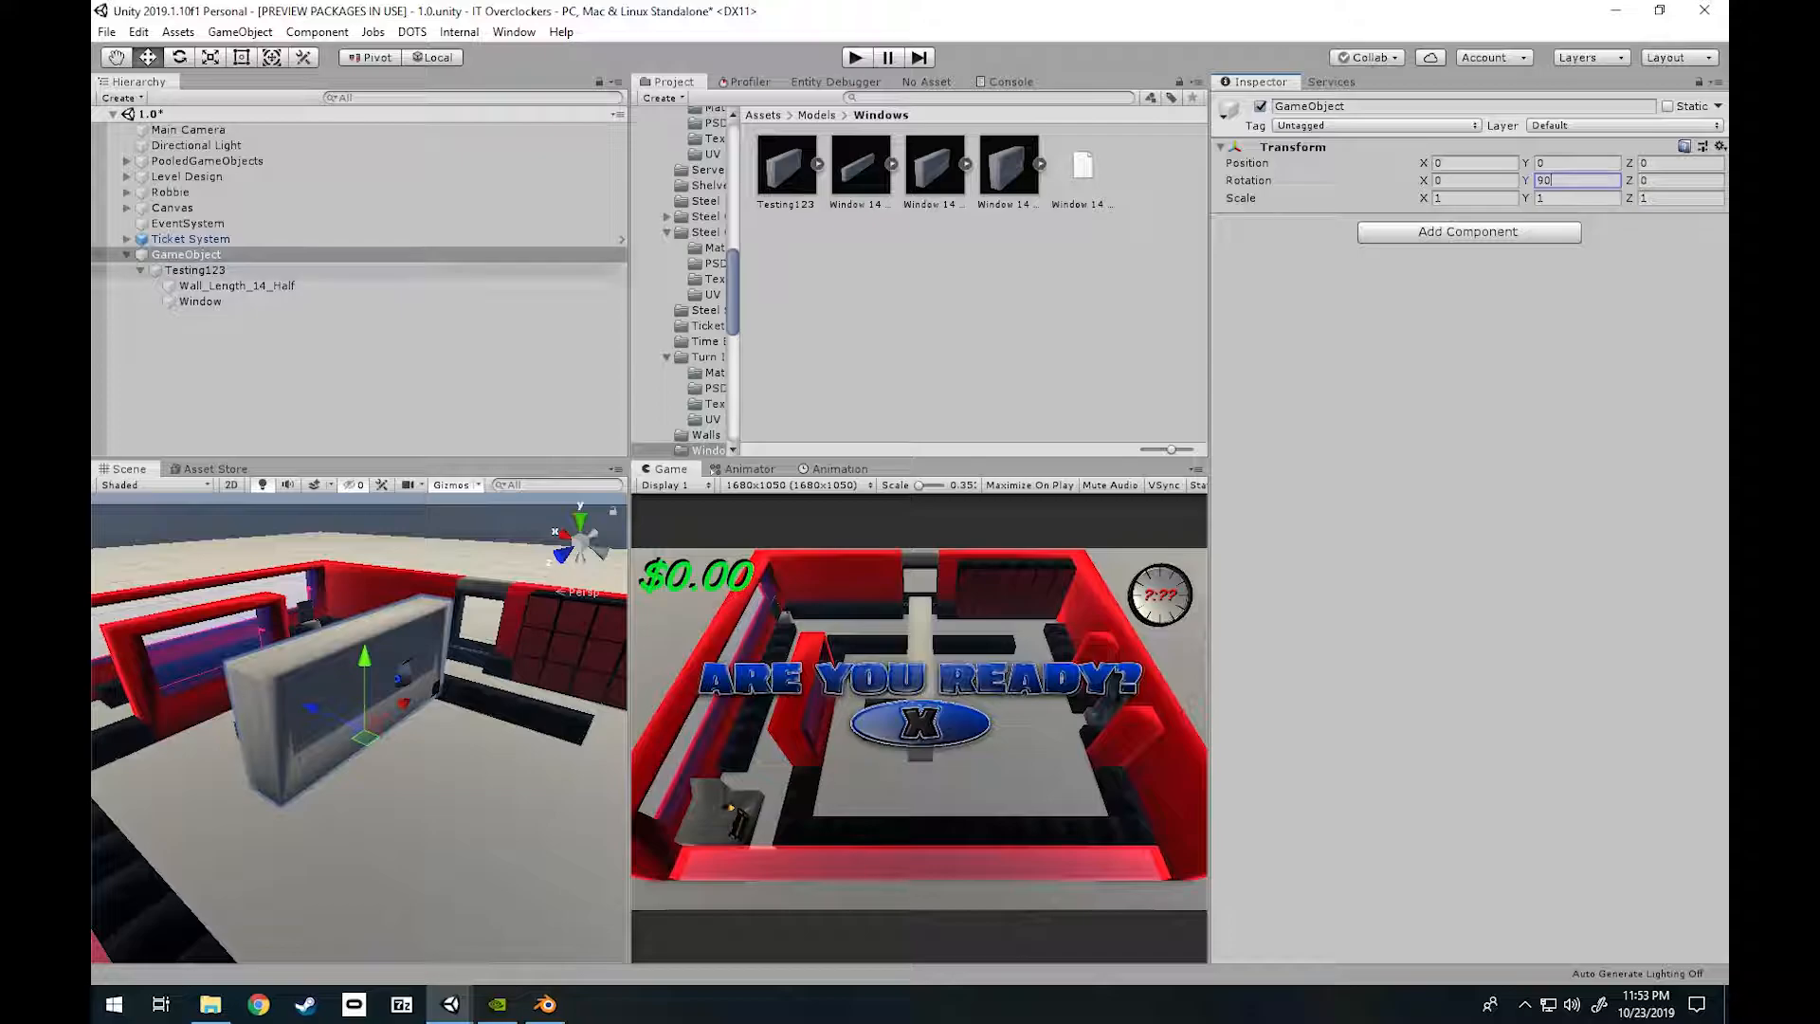
key("BackSpace")
key("BackSpace")
left_click(194, 270)
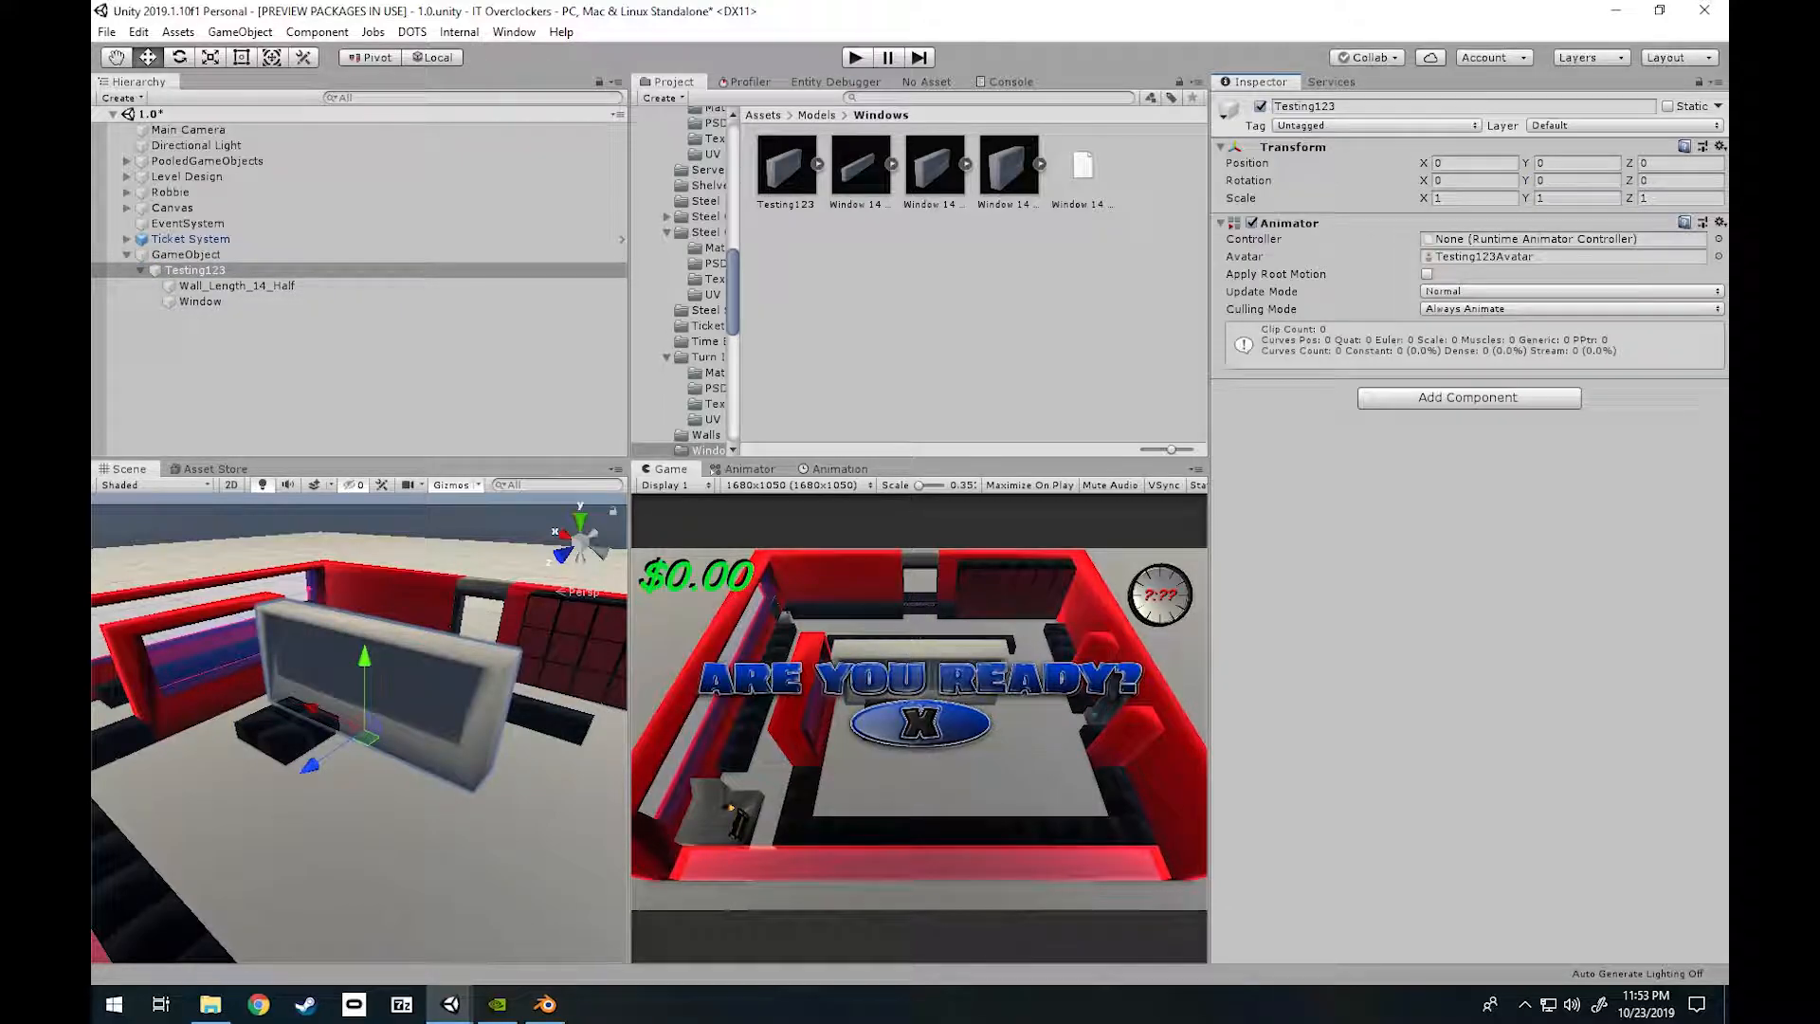
Undo the re-parenting of Testing123 and delete the empty GameObject.
key("ctrl+z")
key("ctrl+z")
key("ctrl+z")
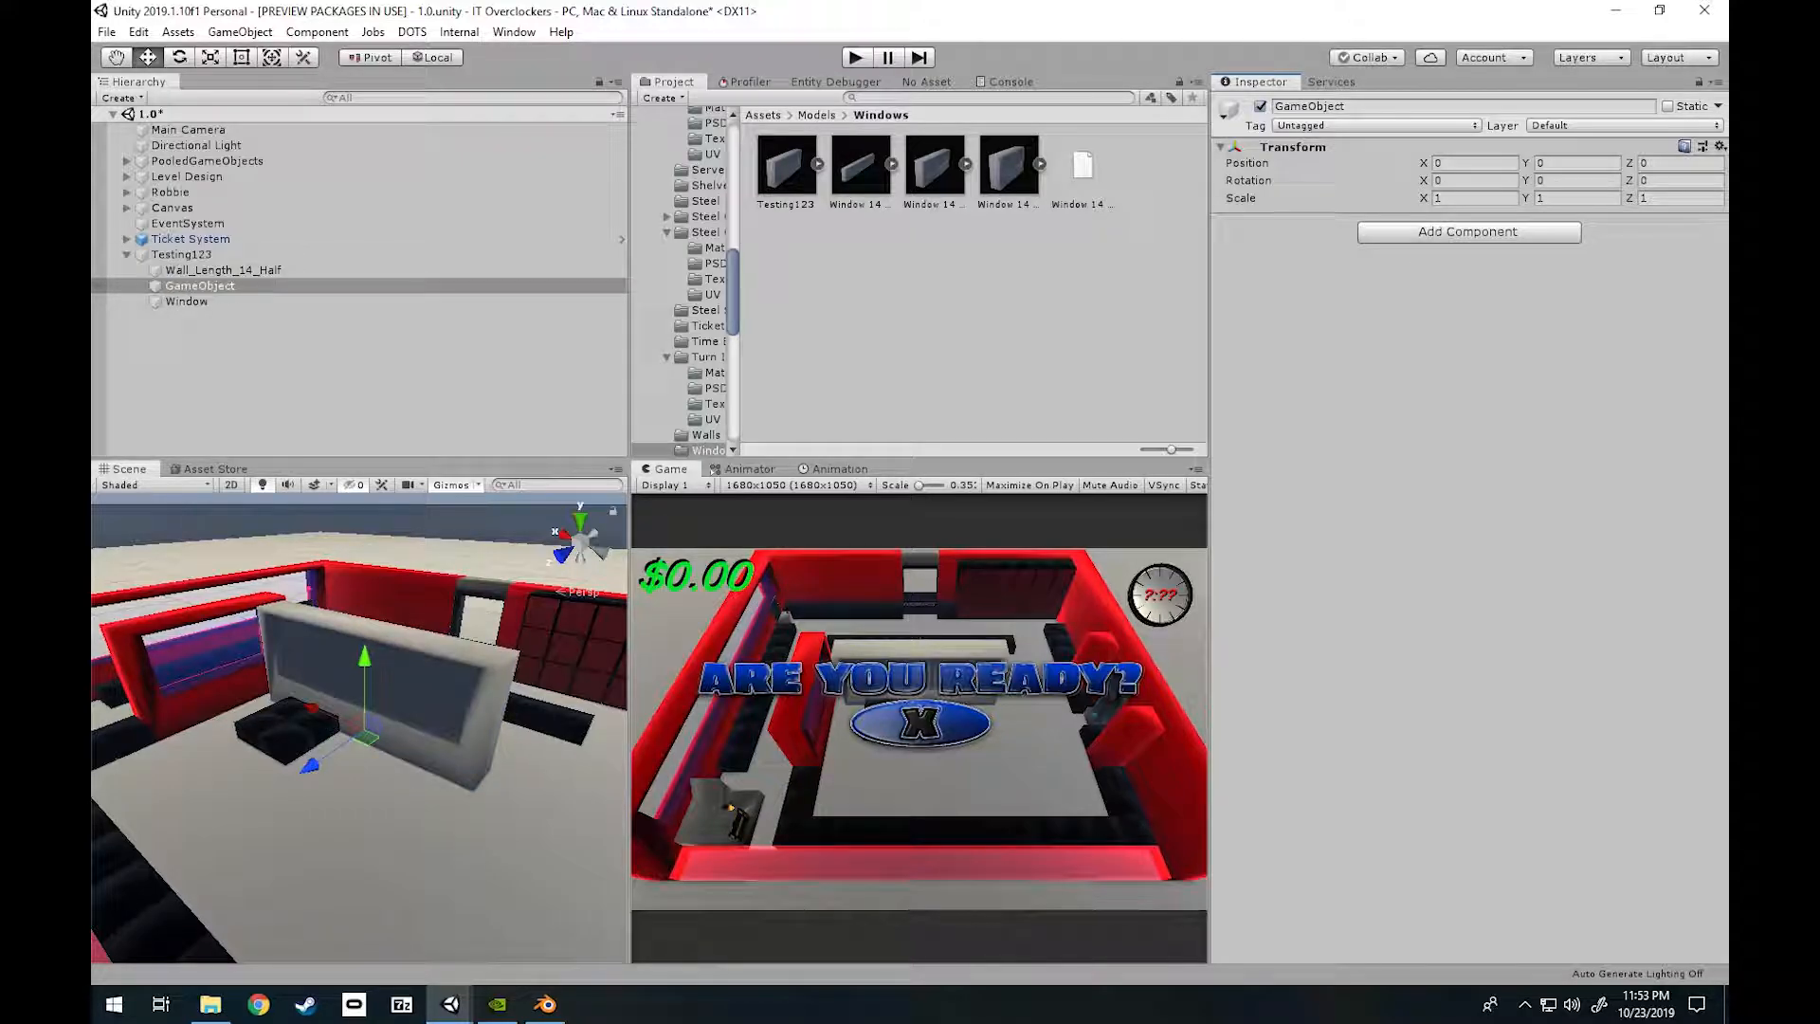
left_click(199, 285)
key("Delete")
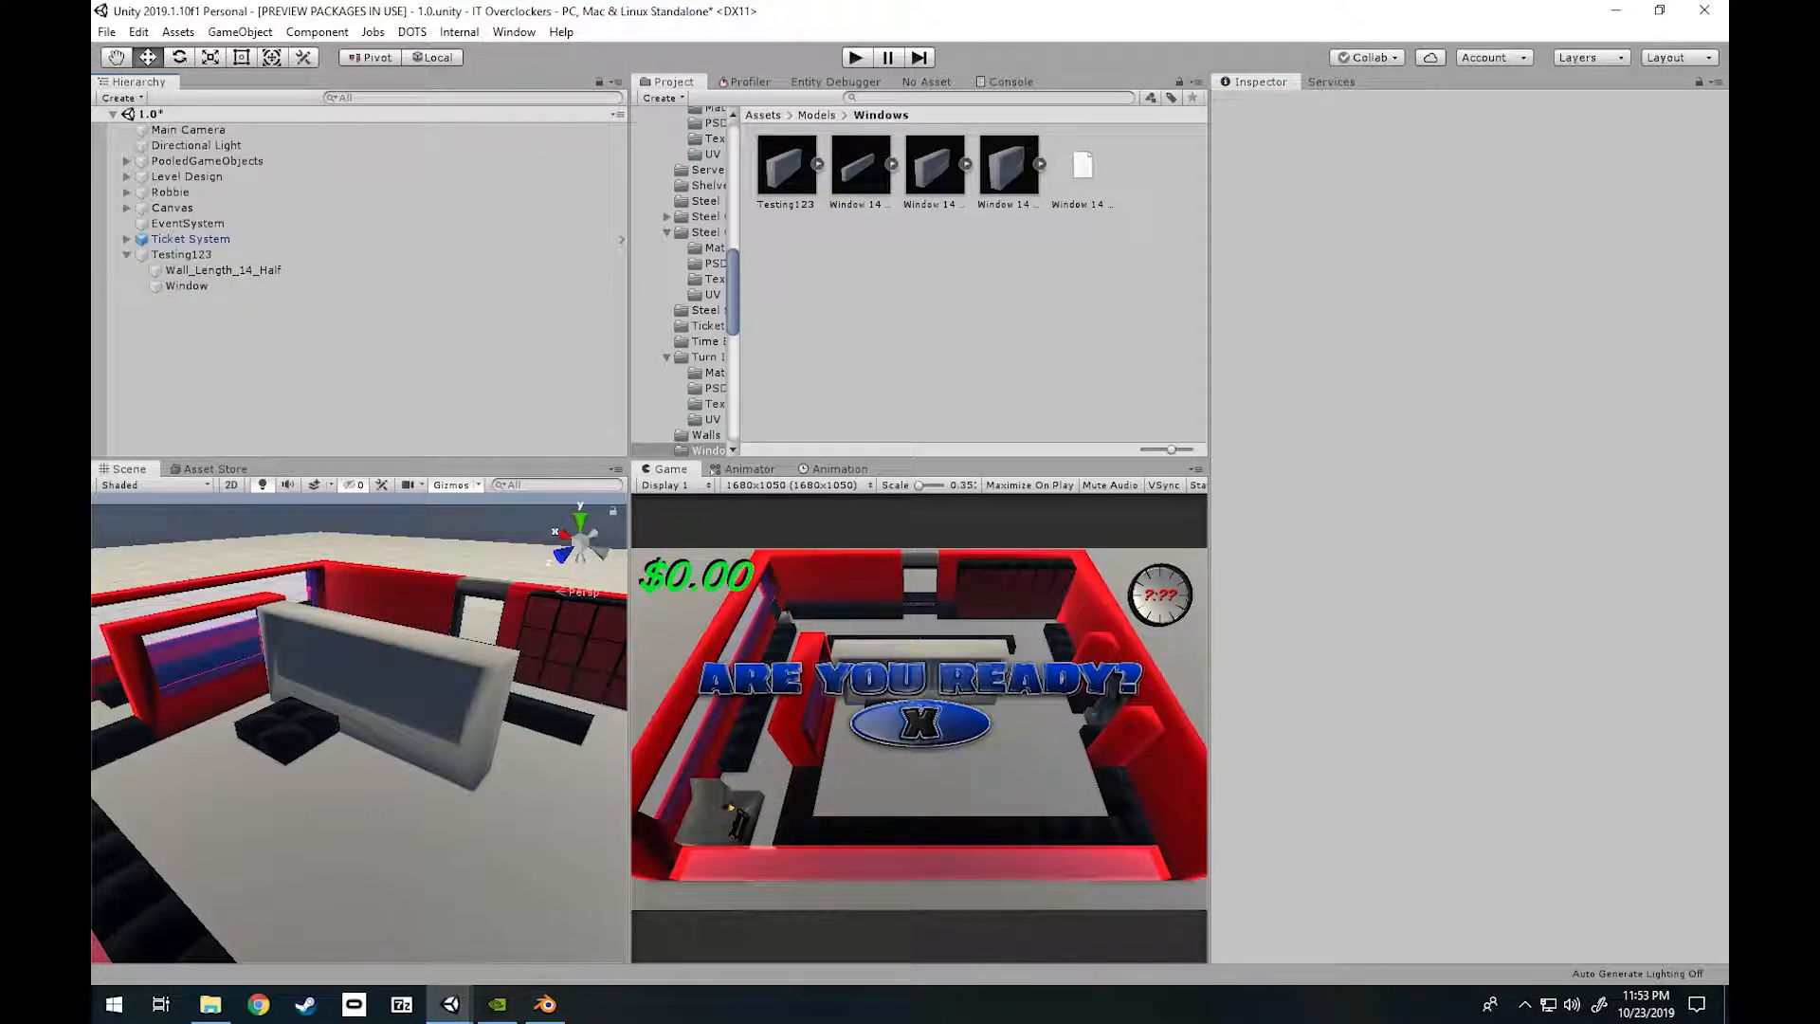
Try moving Testing123 along Z to about -3.41 in the scene, and undo the move.
left_click(181, 254)
right_click_drag(371, 726, 372, 741)
key("w")
key("s")
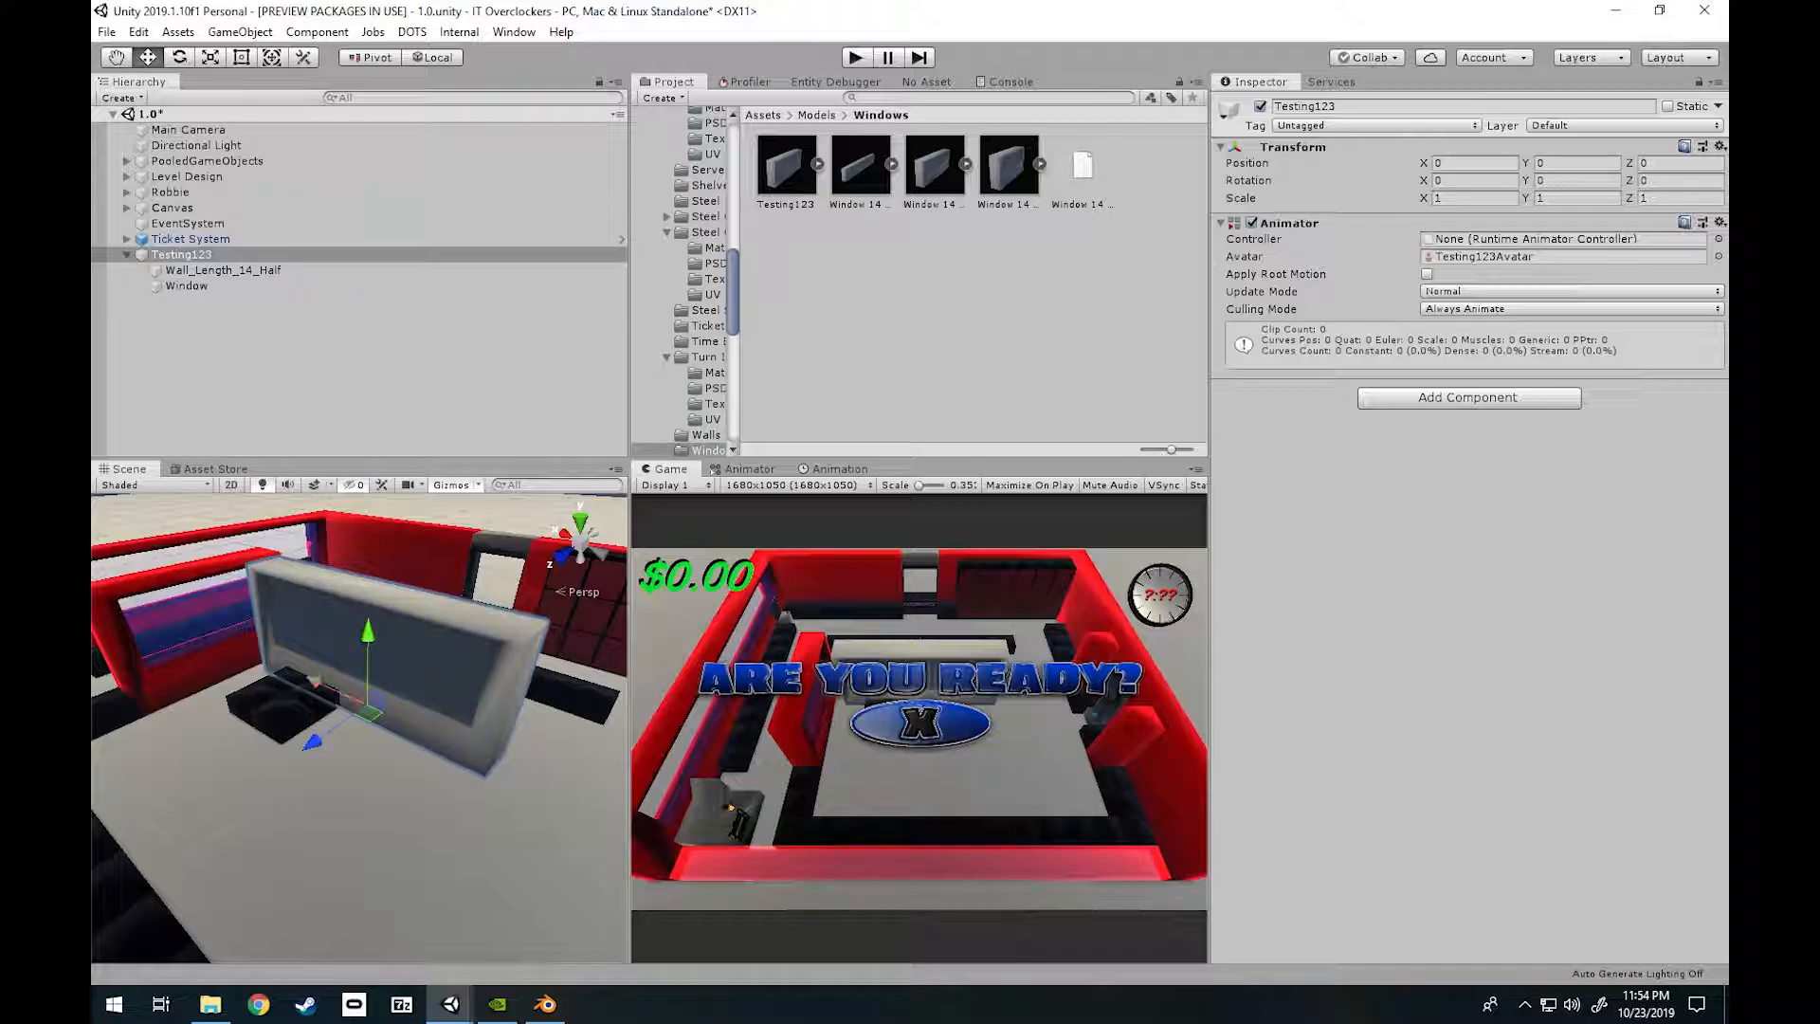
left_click_drag(312, 741, 355, 713)
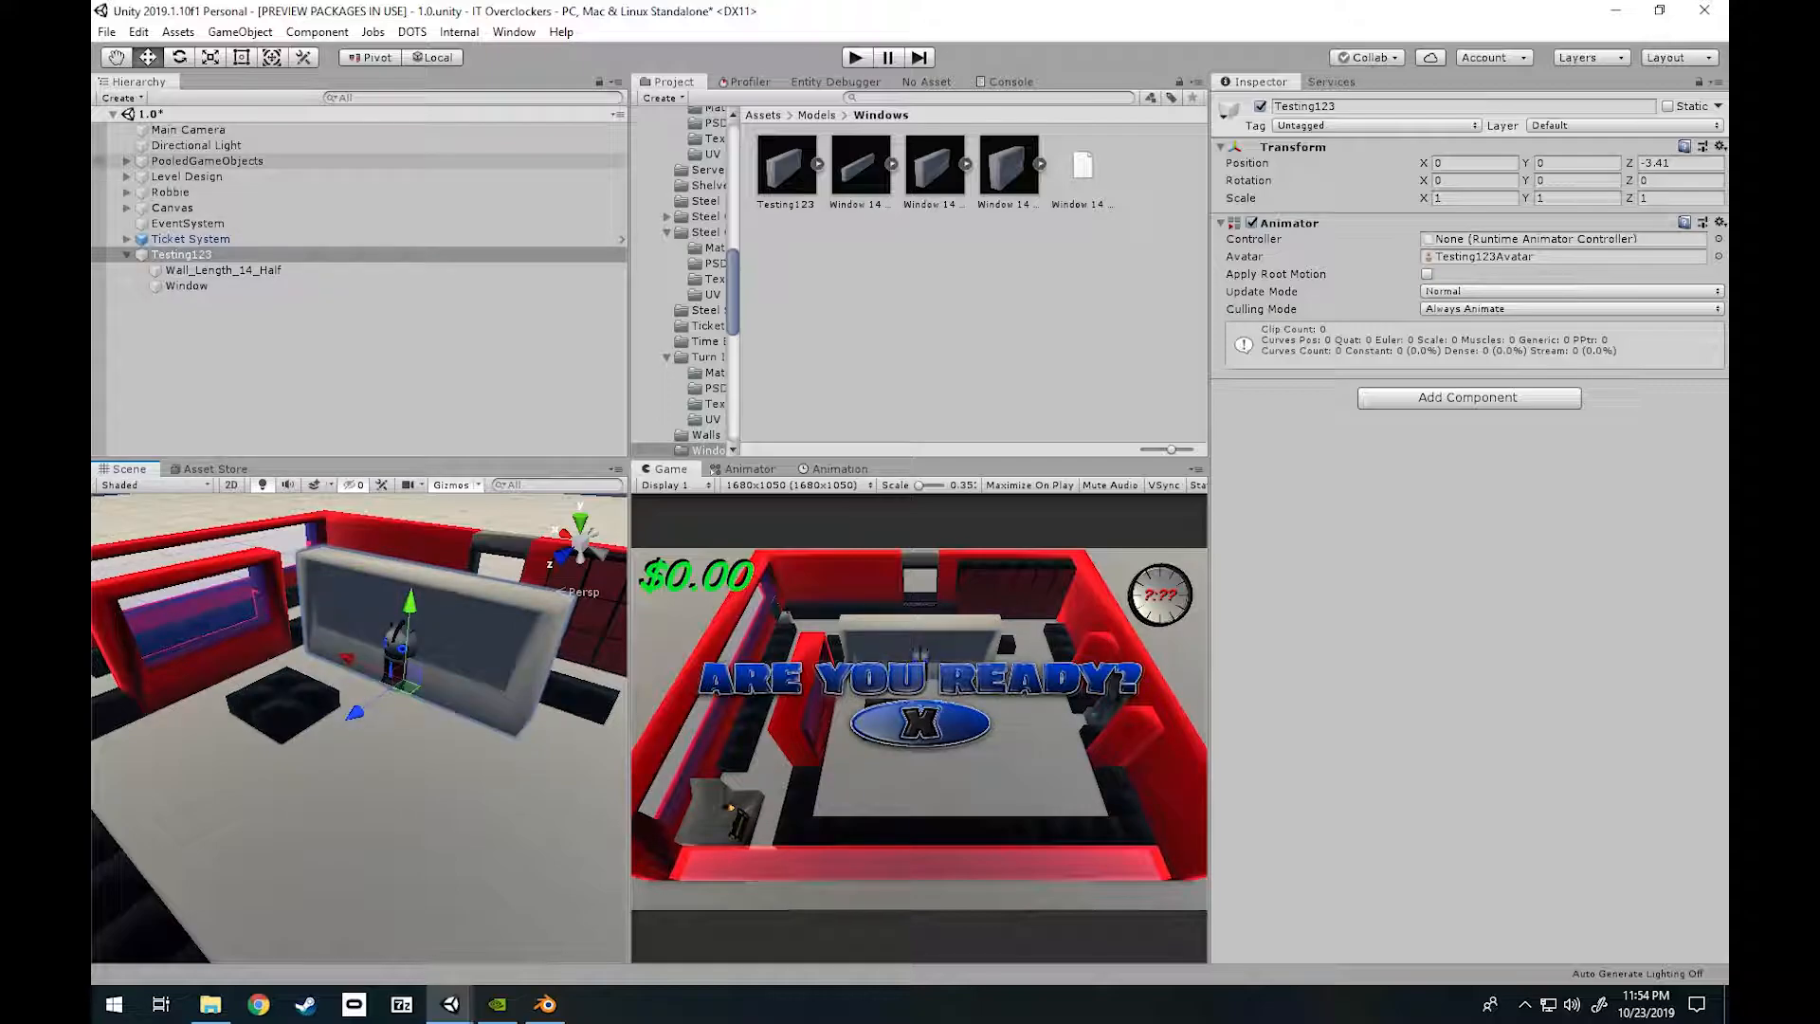
key("ctrl+z")
Try rotating Testing123 about its vertical axis with the Rotate tool, undo it and return to the Move tool.
key("e")
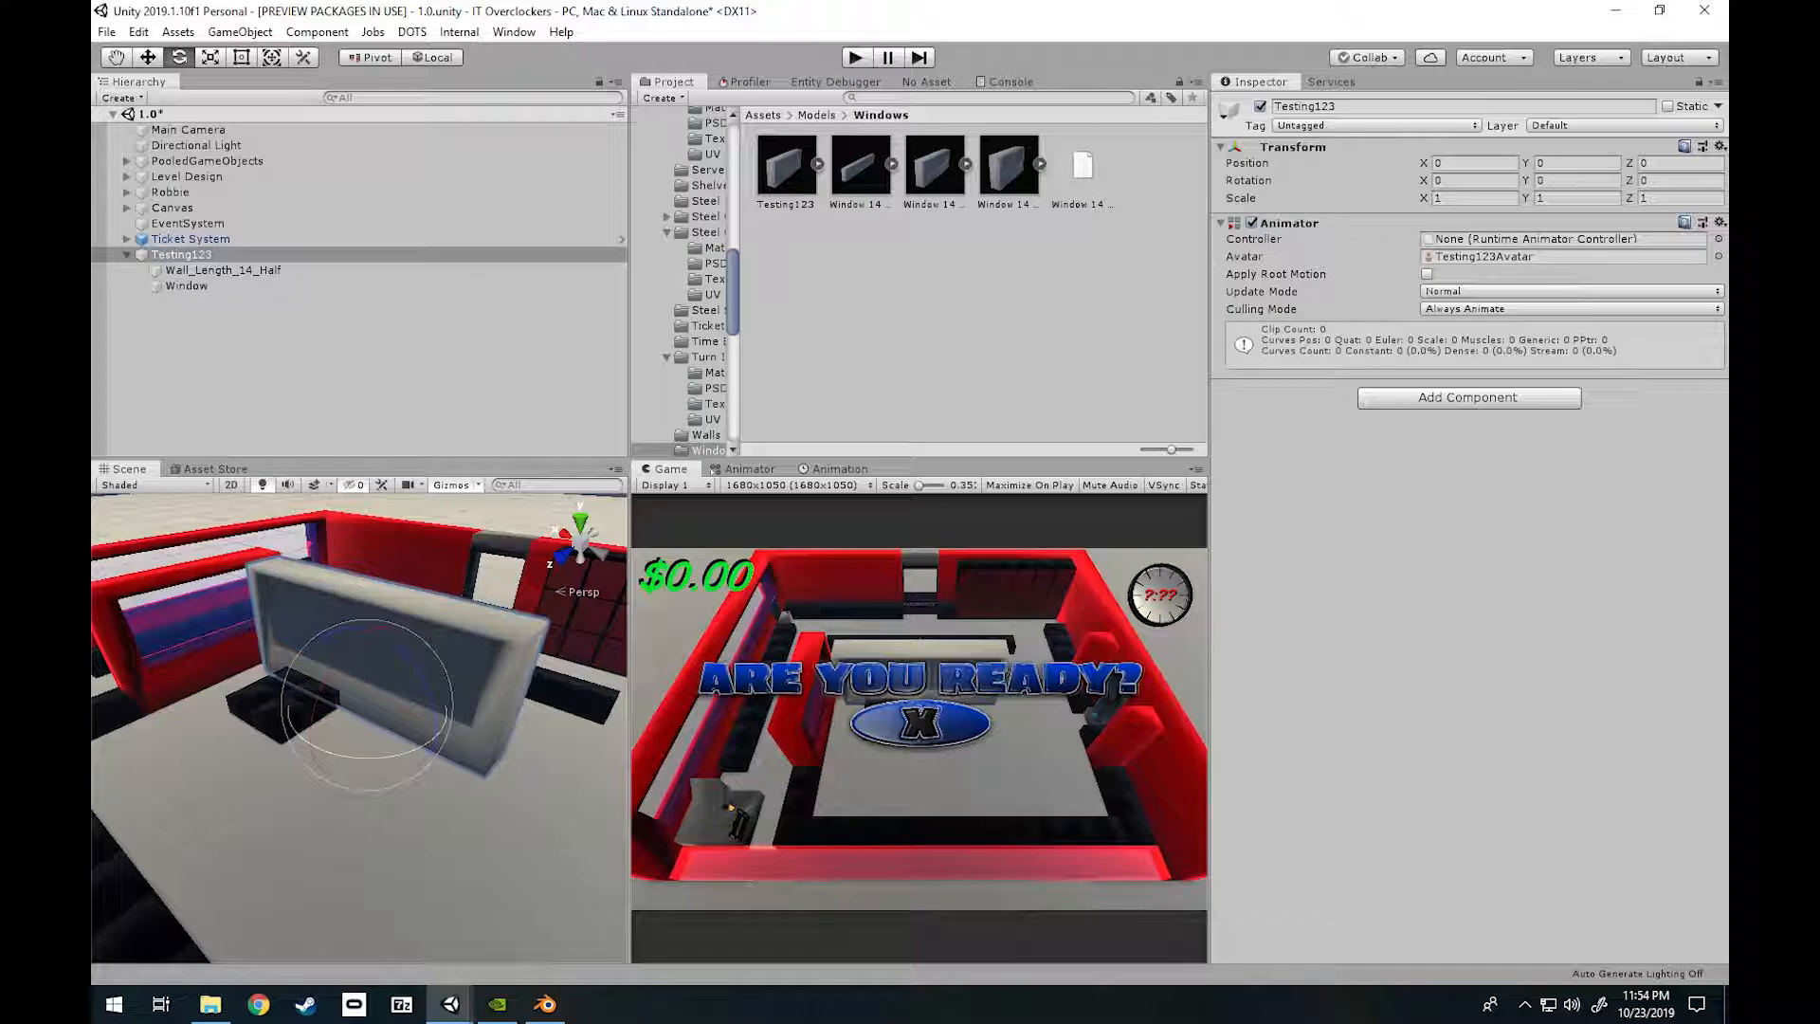
left_click_drag(360, 757, 228, 757)
key("ctrl+z")
key("w")
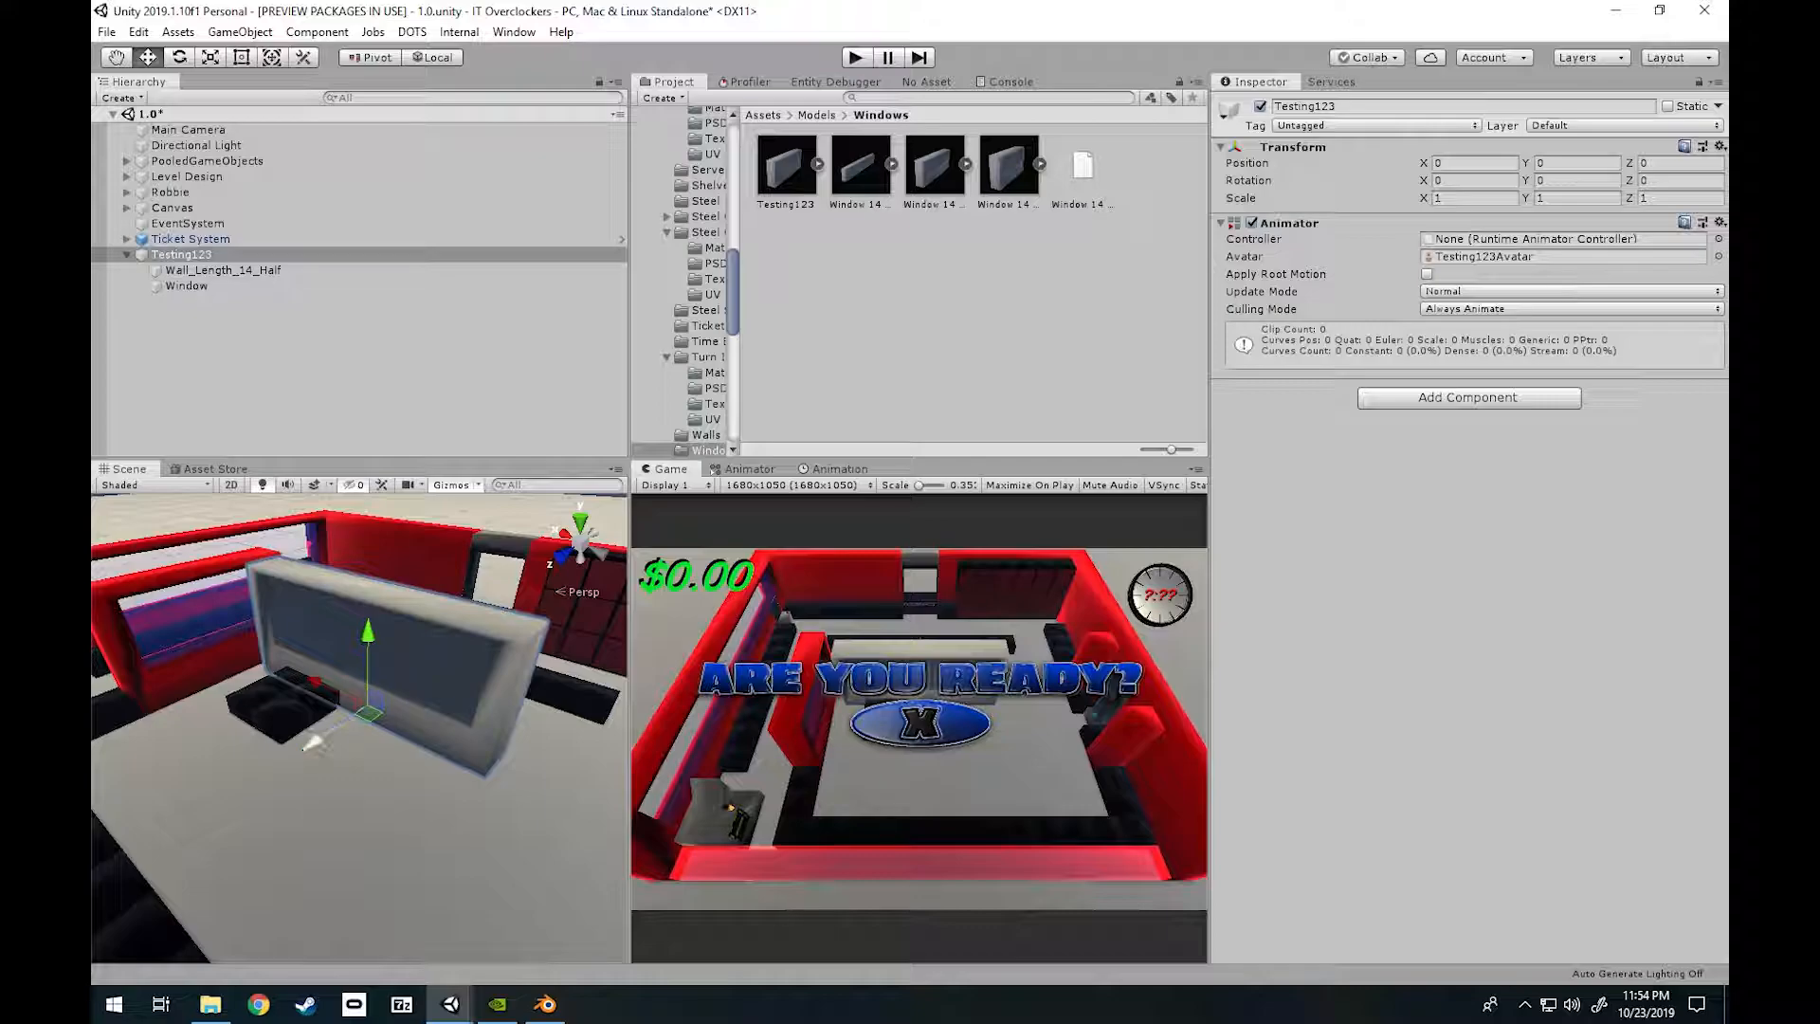
mouse_move(323, 735)
right_mouse_down()
mouse_move(294, 758)
mouse_move(313, 796)
mouse_move(299, 749)
mouse_move(305, 766)
right_mouse_up()
key("w")
key("w")
key("s")
key("s")
Switch to Blender and select the long bottom edges of Wall Length 14 Half in edge-select Edit Mode.
left_click(545, 1004)
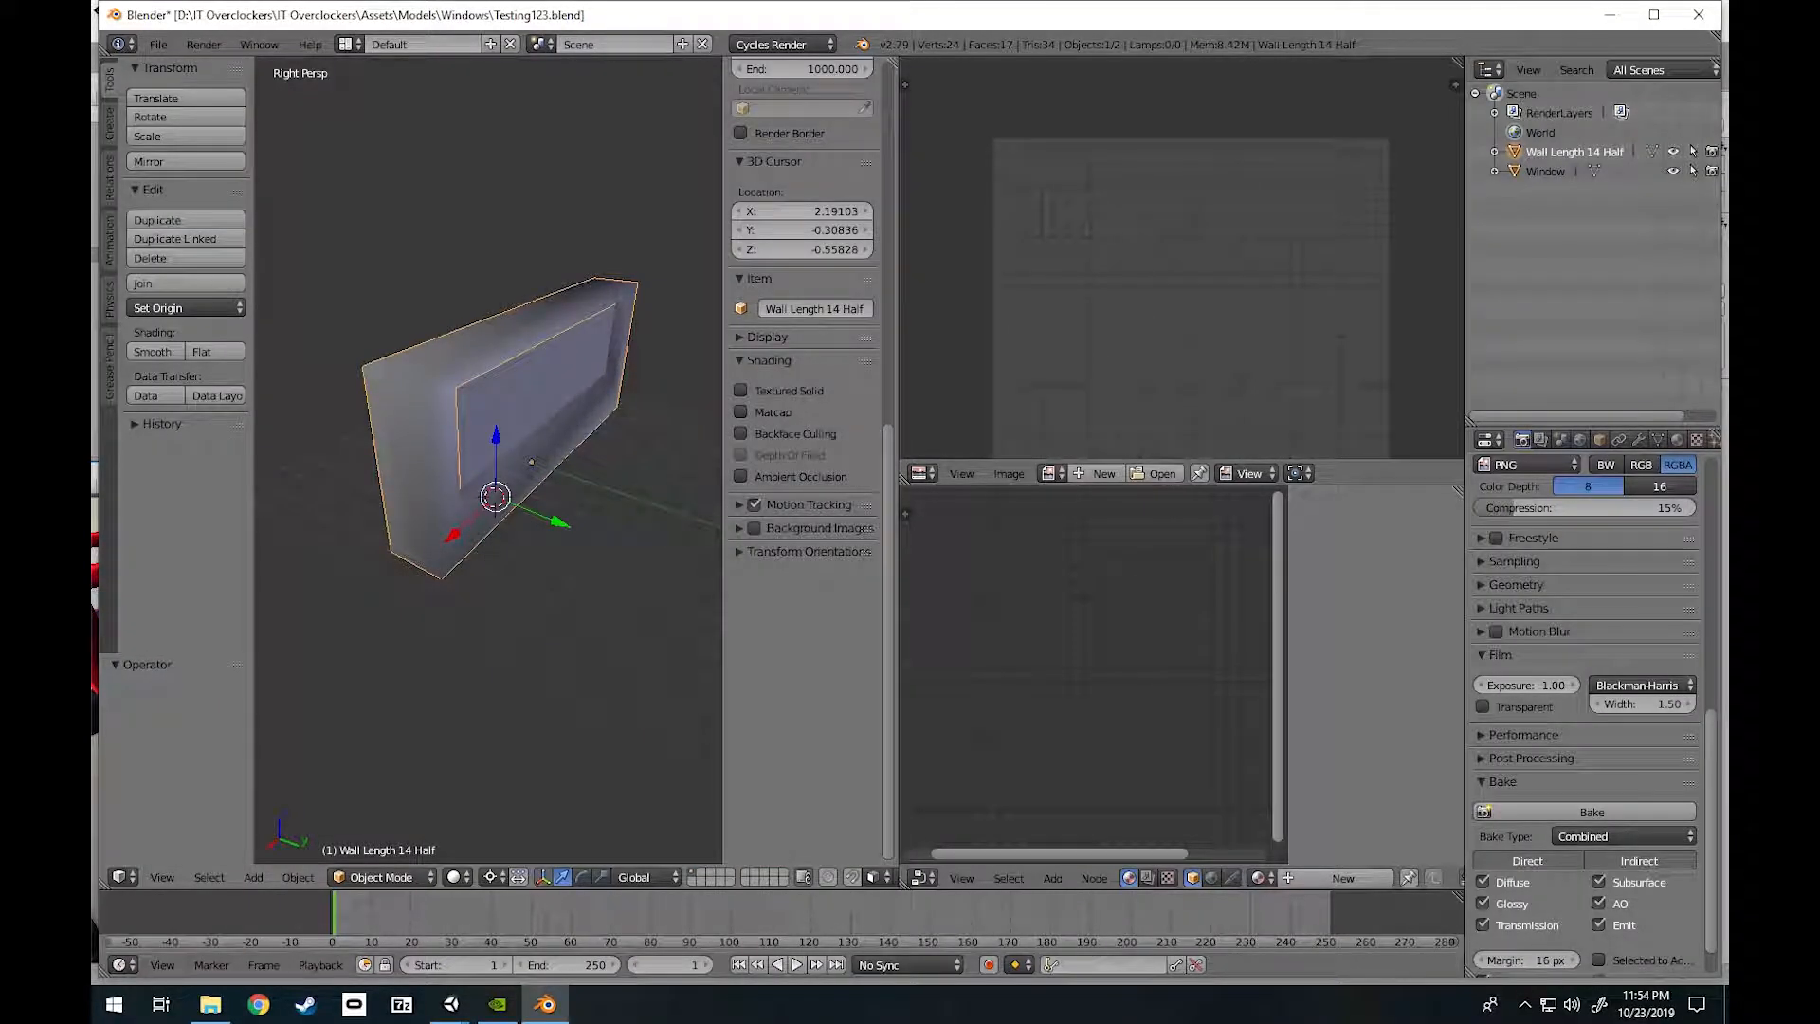
key("Tab")
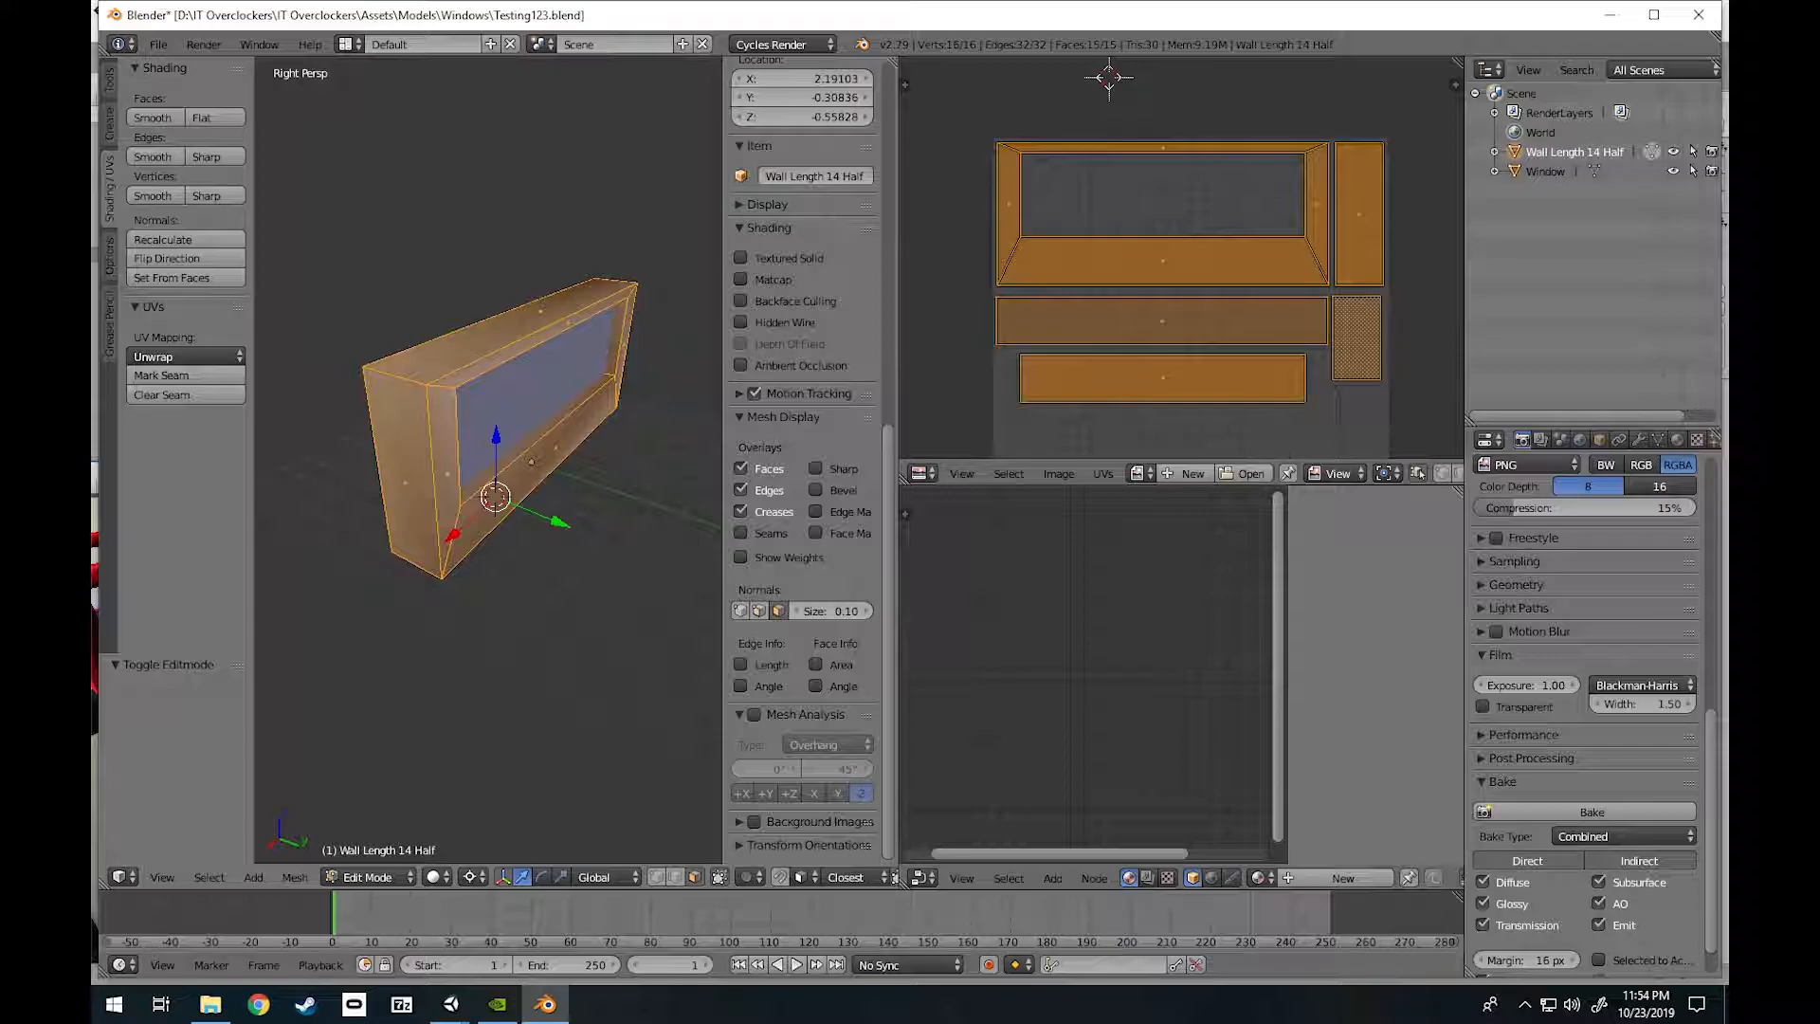
key("a")
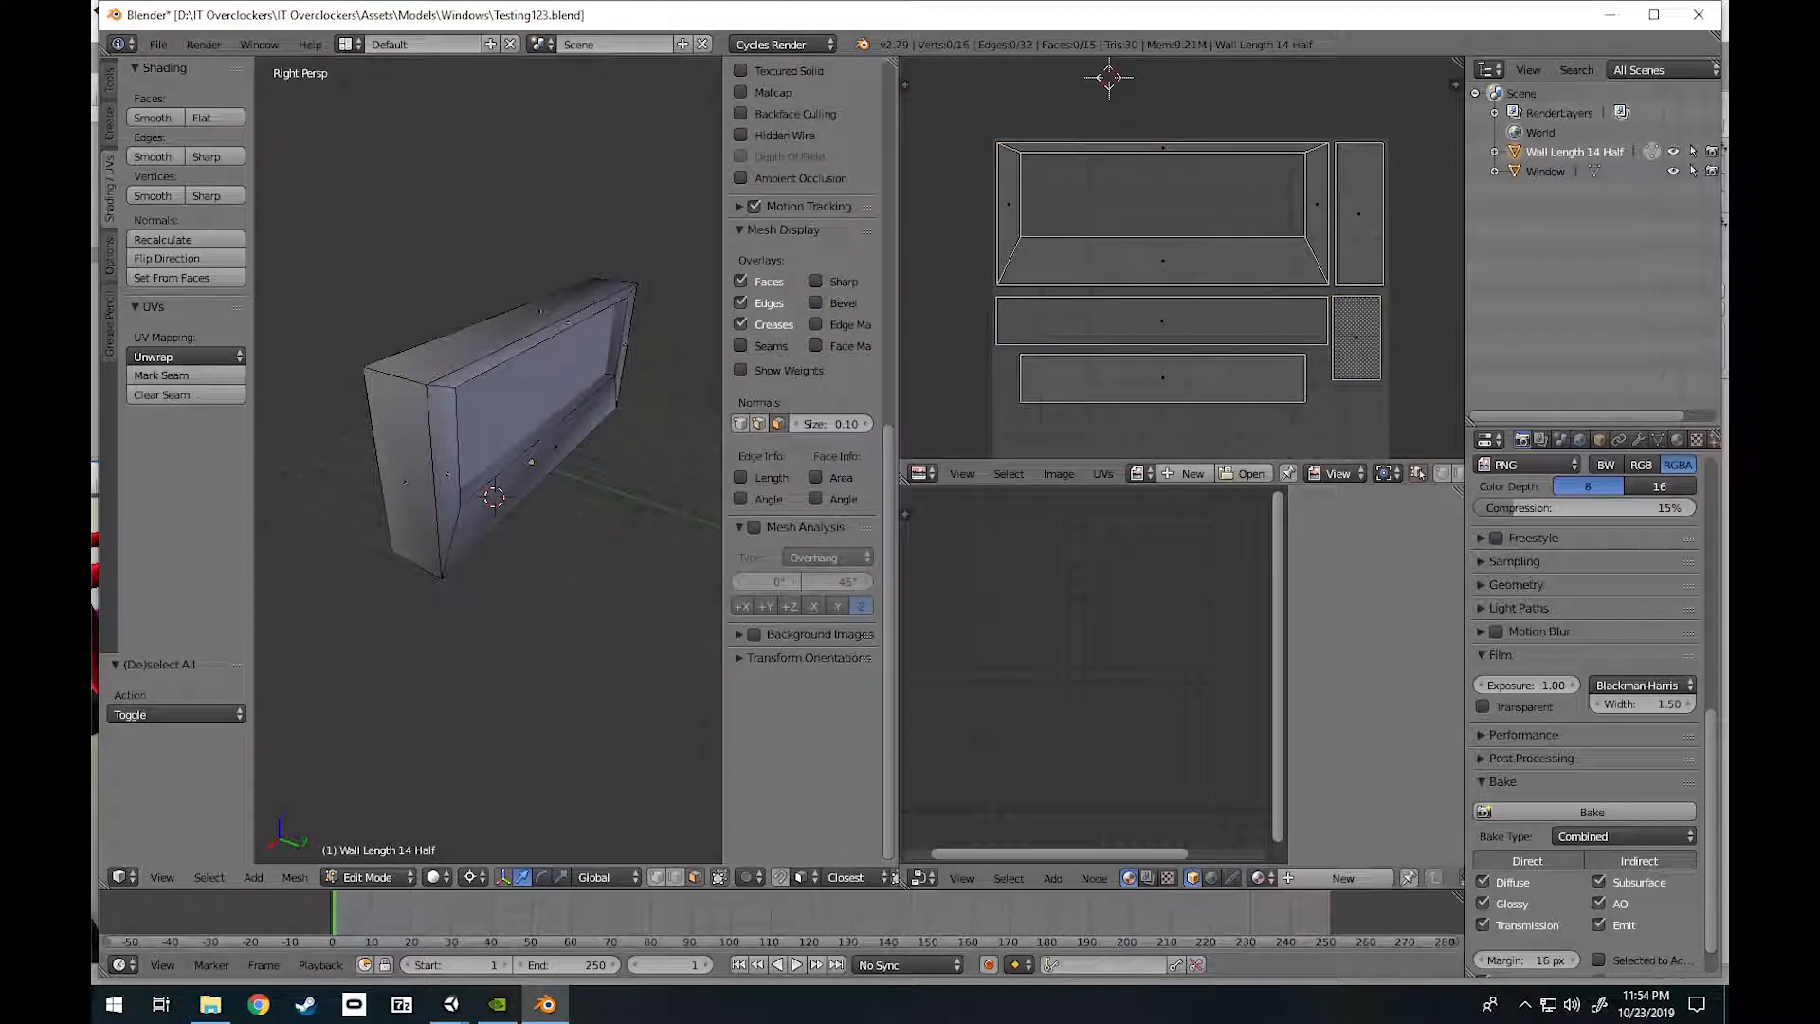
left_click(674, 876)
right_click(509, 512)
key("shift+f")
key("w")
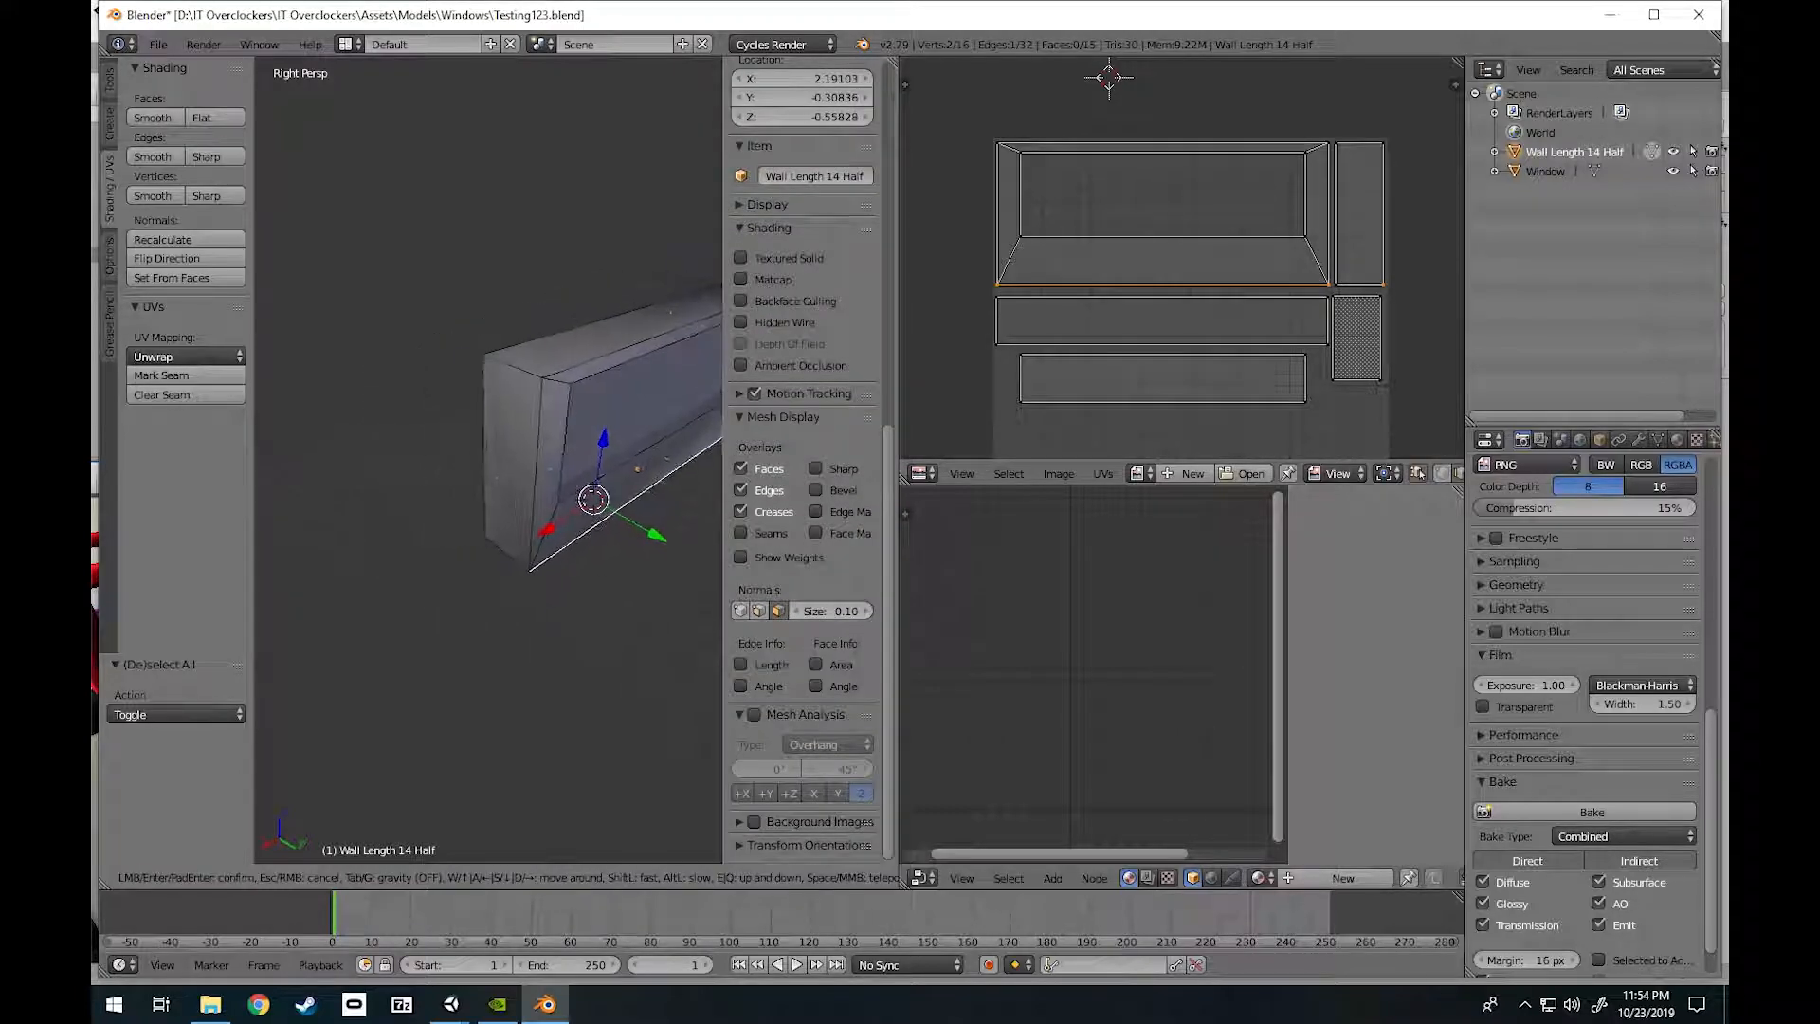
key("d")
left_click(548, 458)
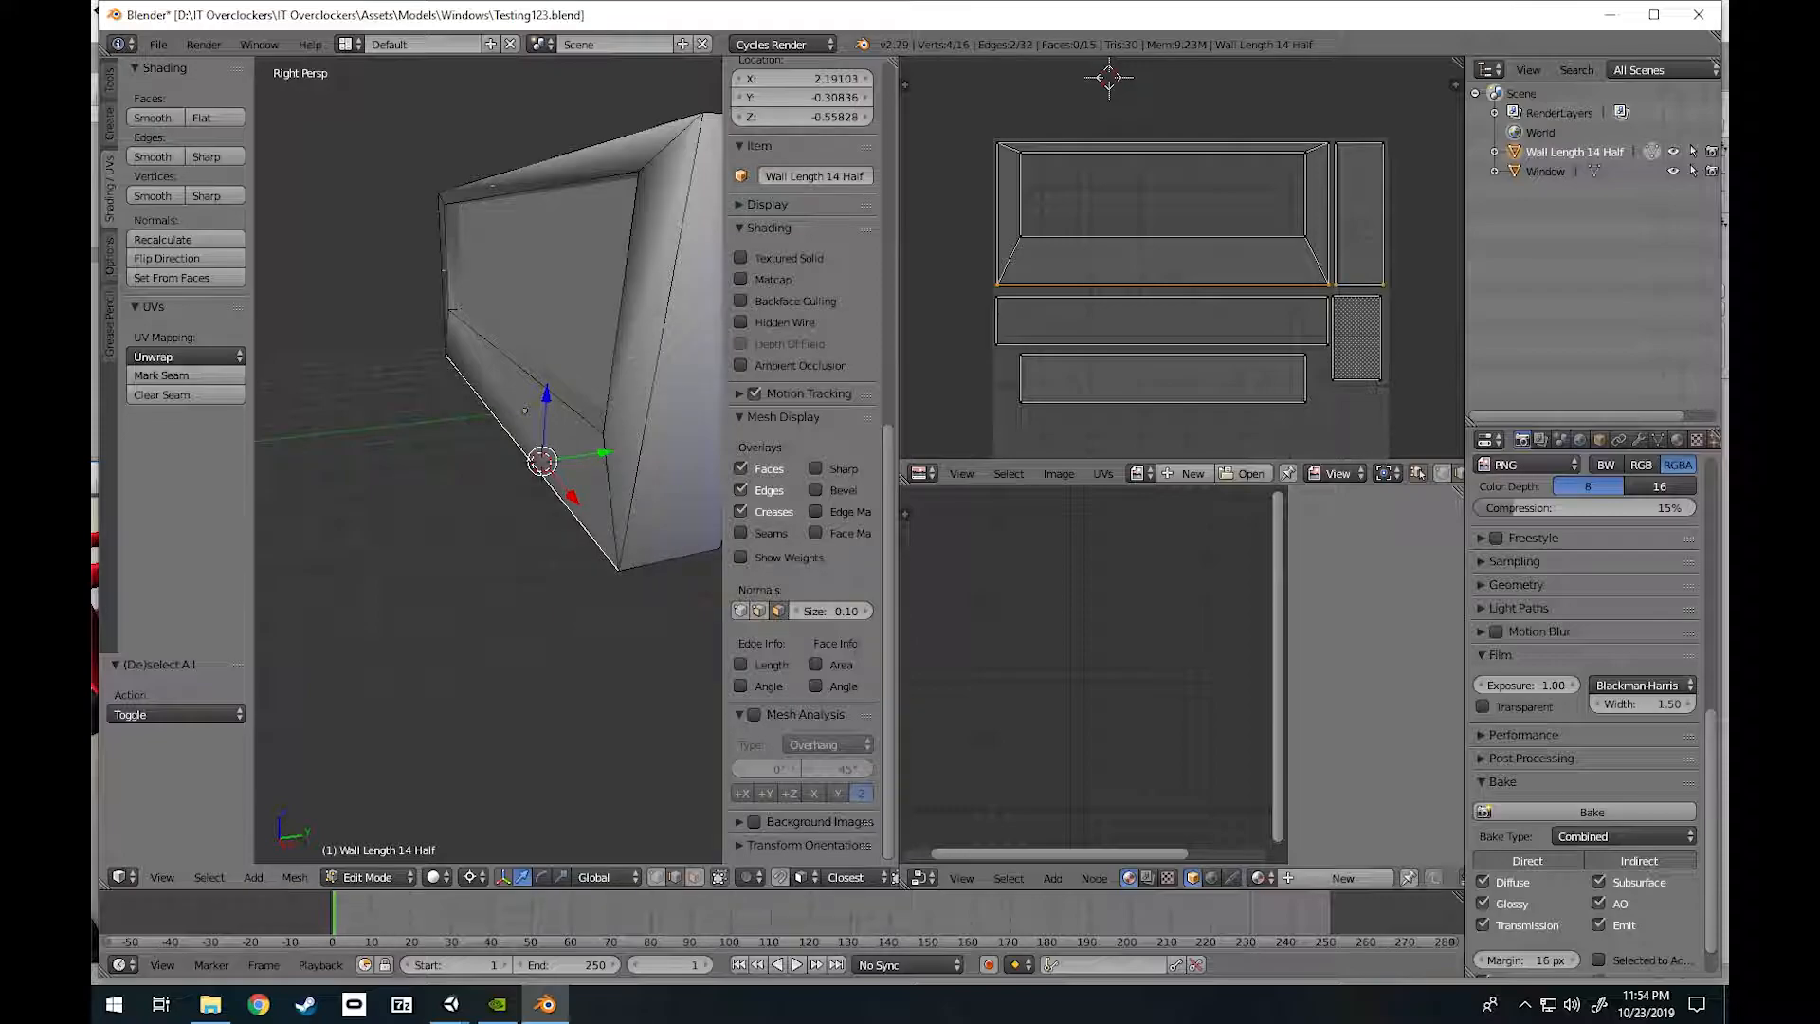
Snap the 3D cursor to the selected bottom edges and check its placement from underneath the wall.
key("shift+s")
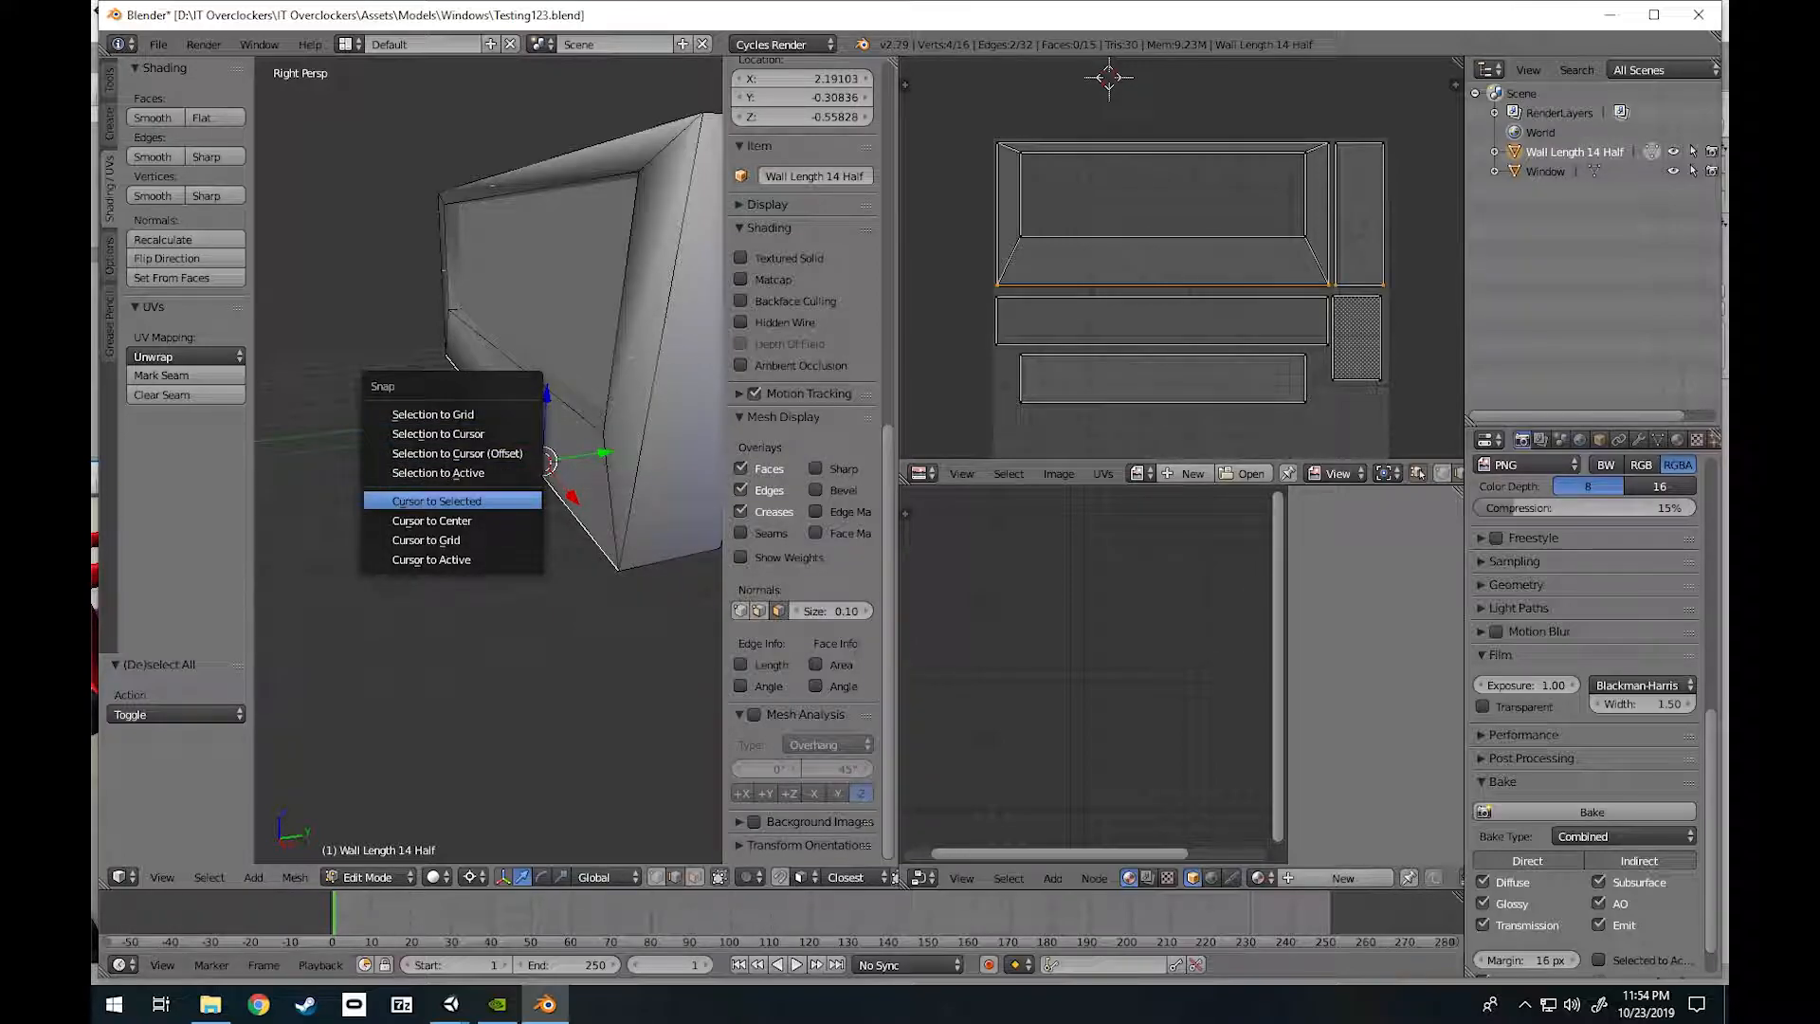
left_click(446, 500)
key("shift+f")
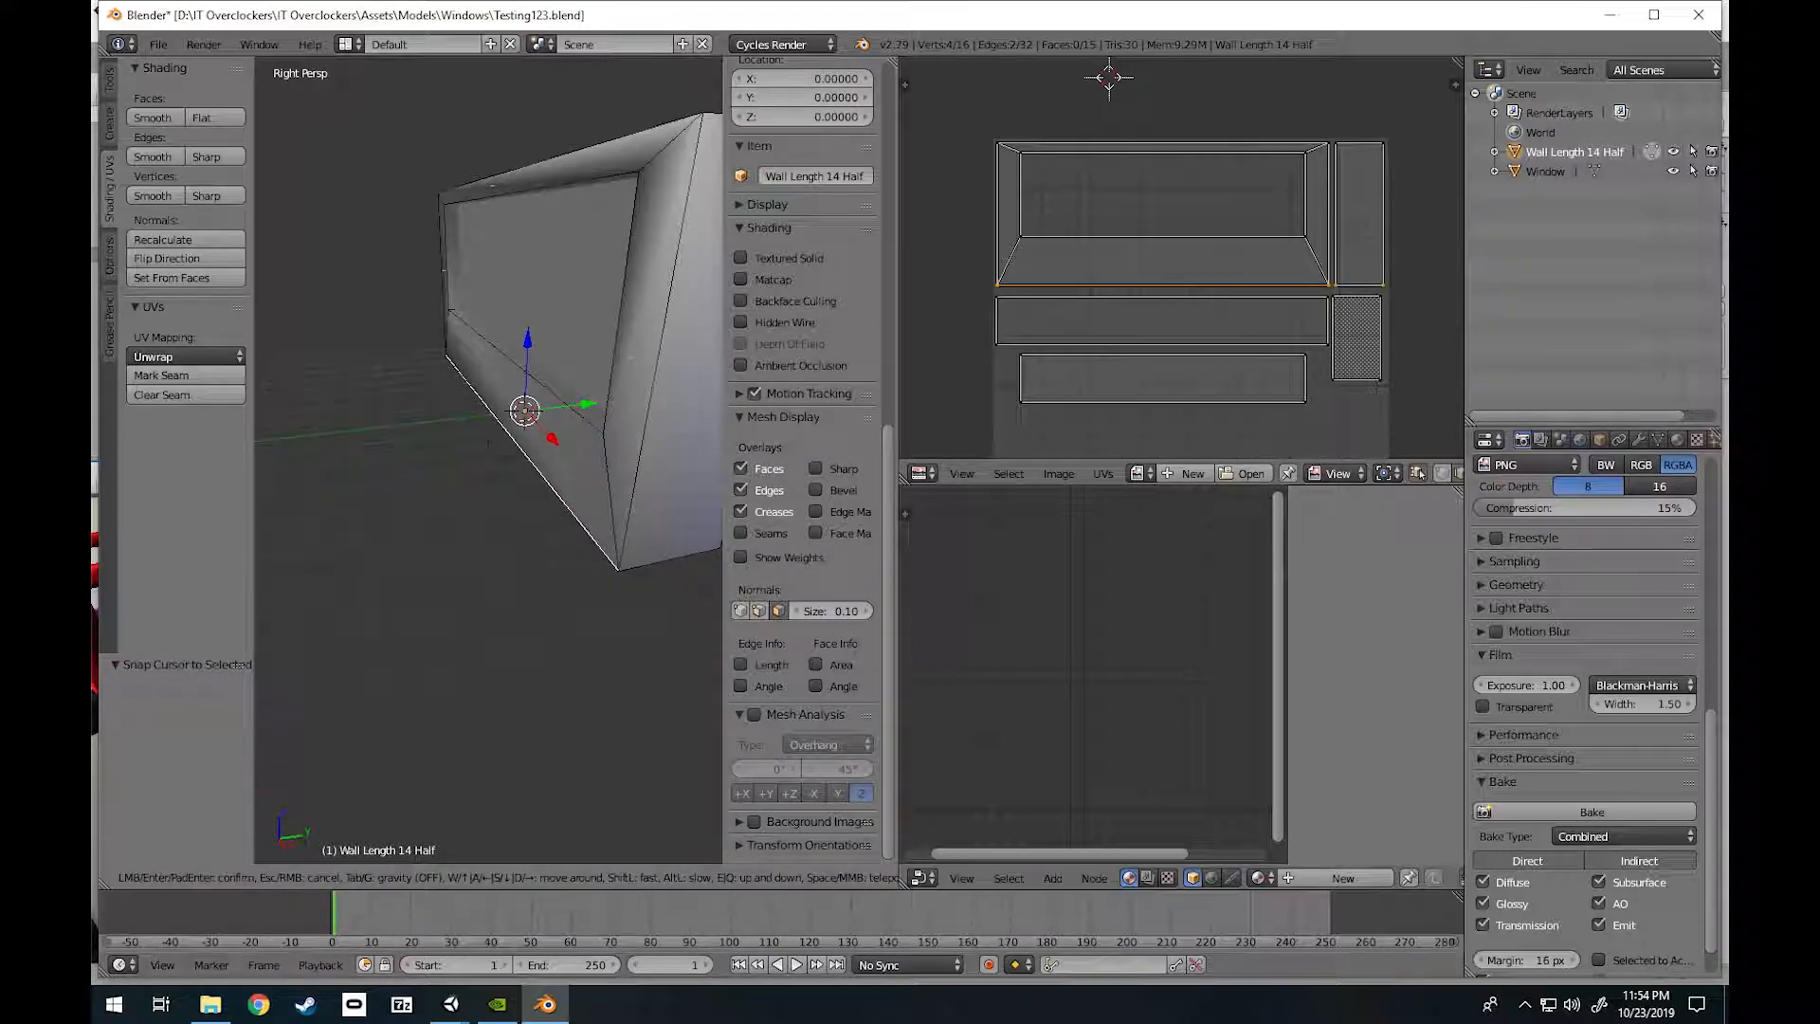
key("w")
key("d")
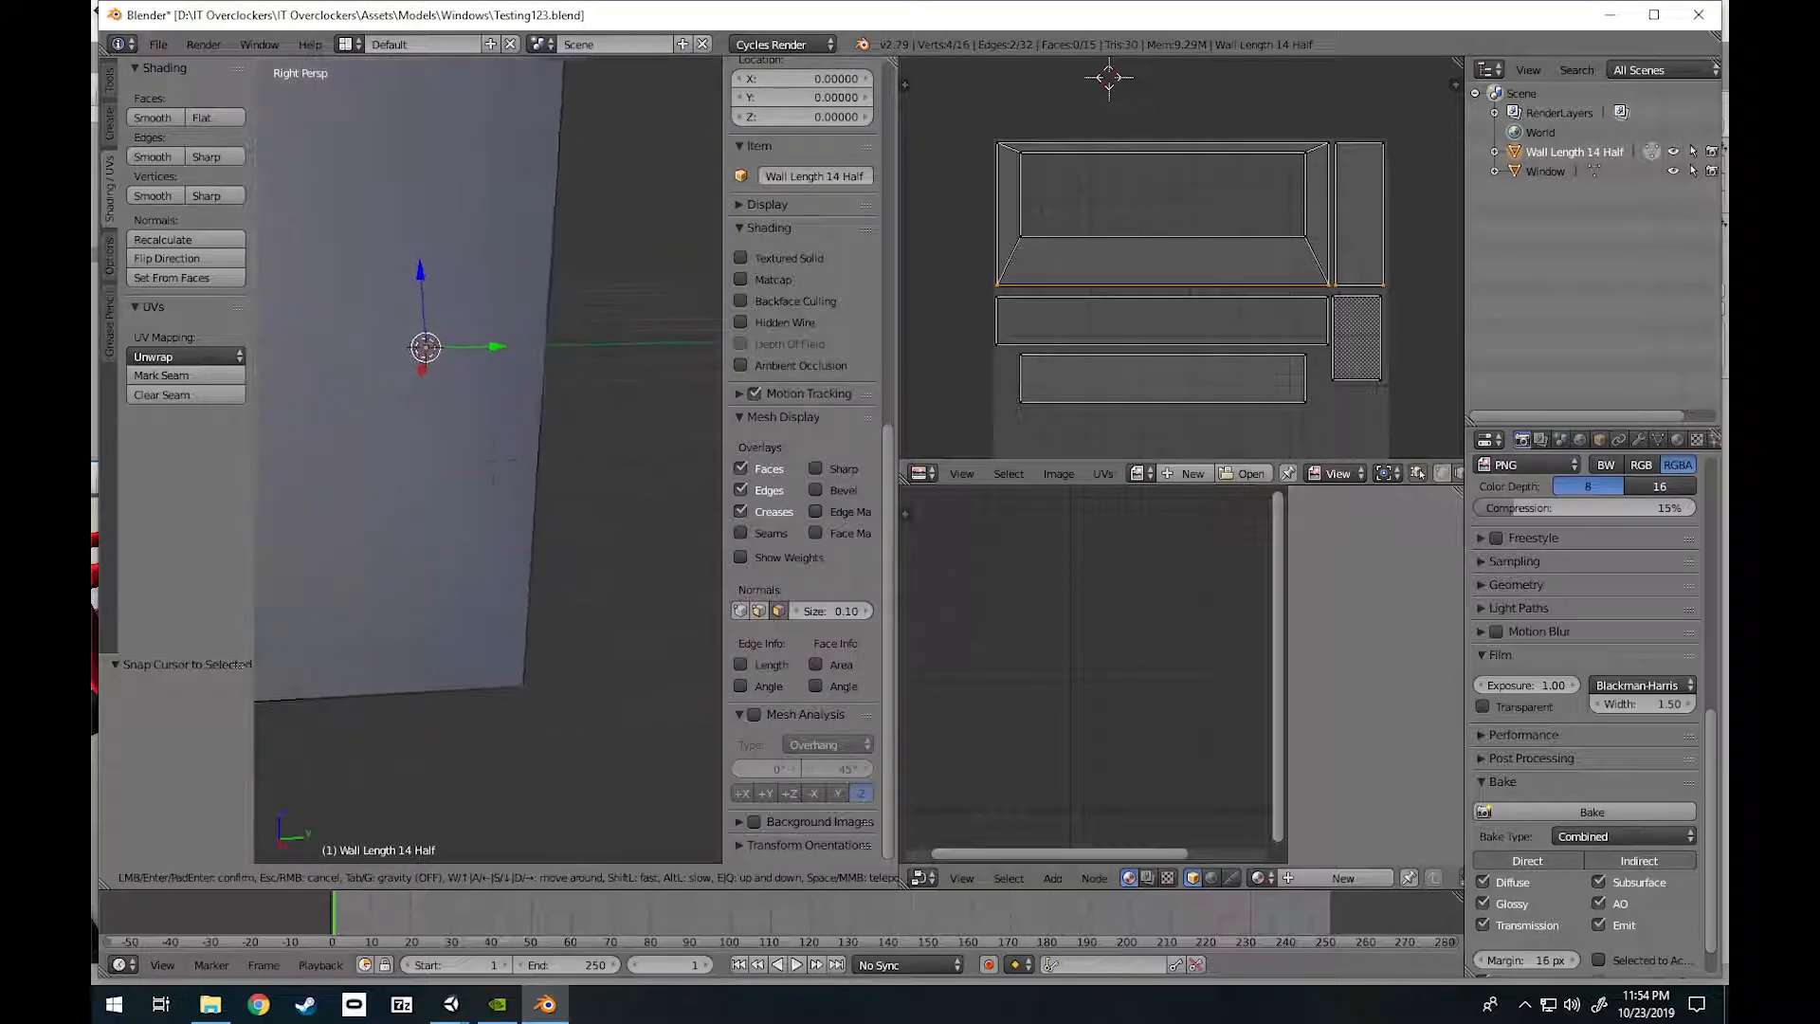
key("q")
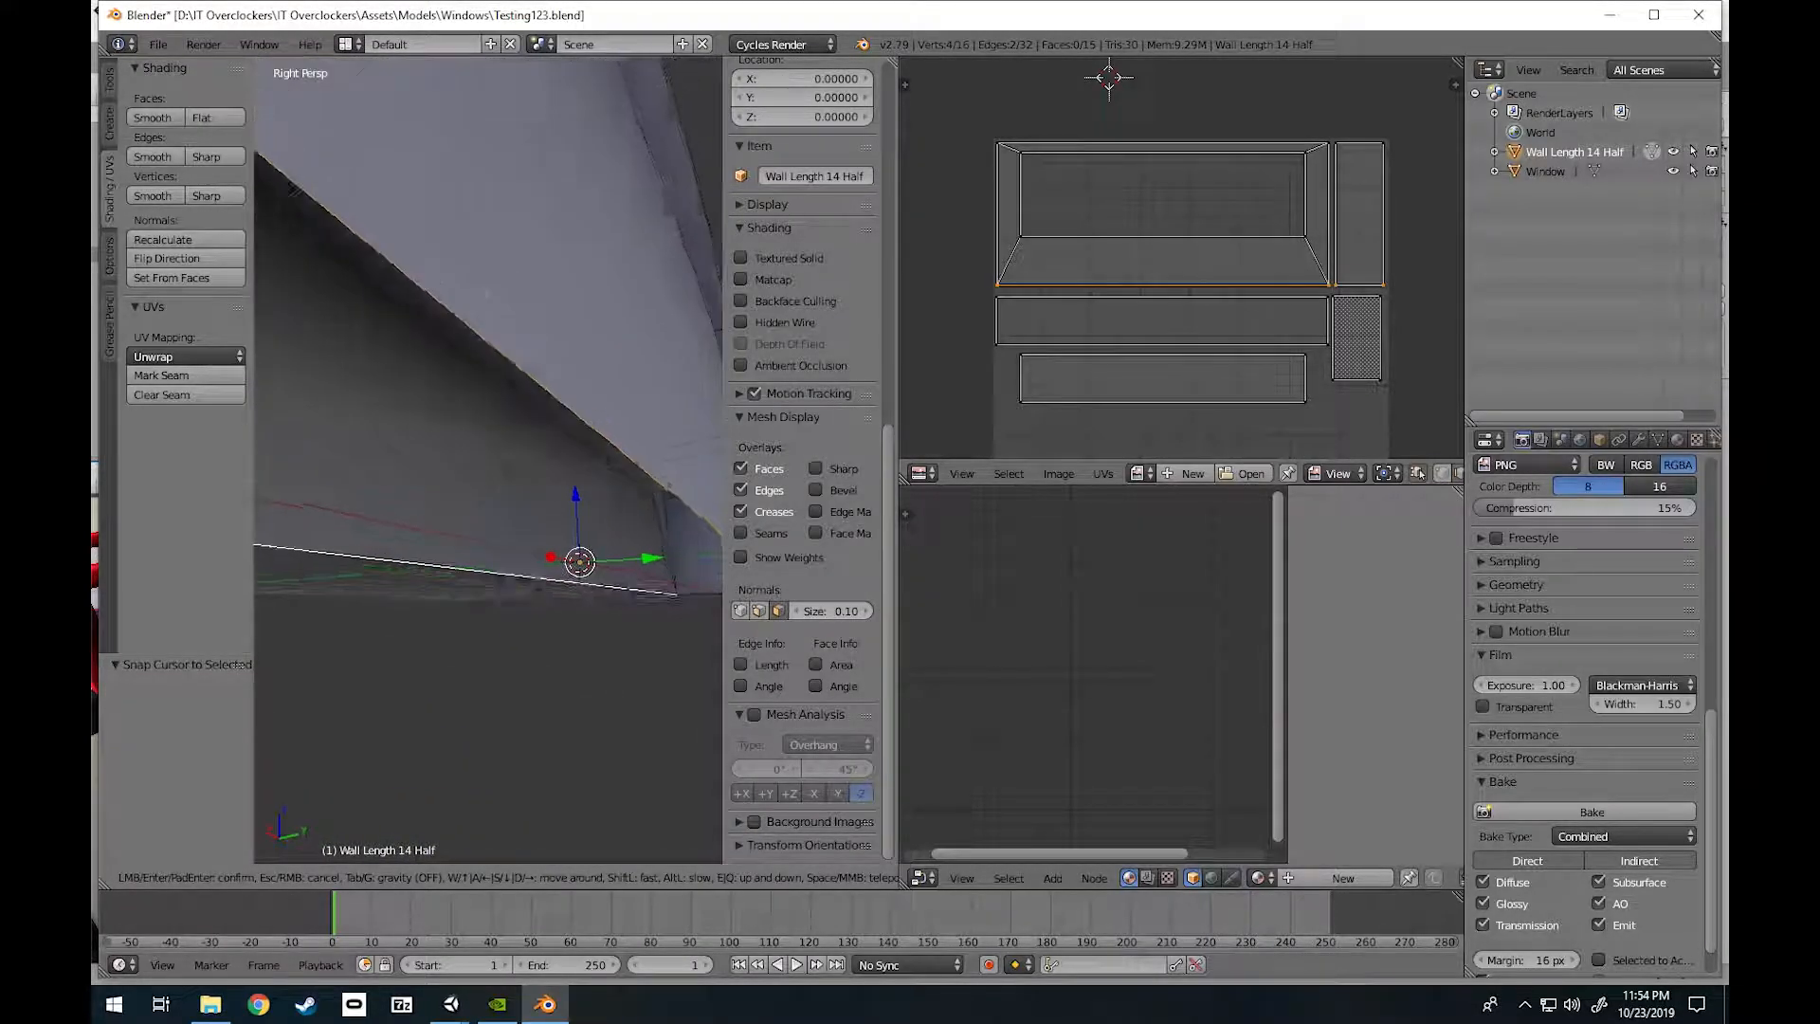
key("s")
key("Return")
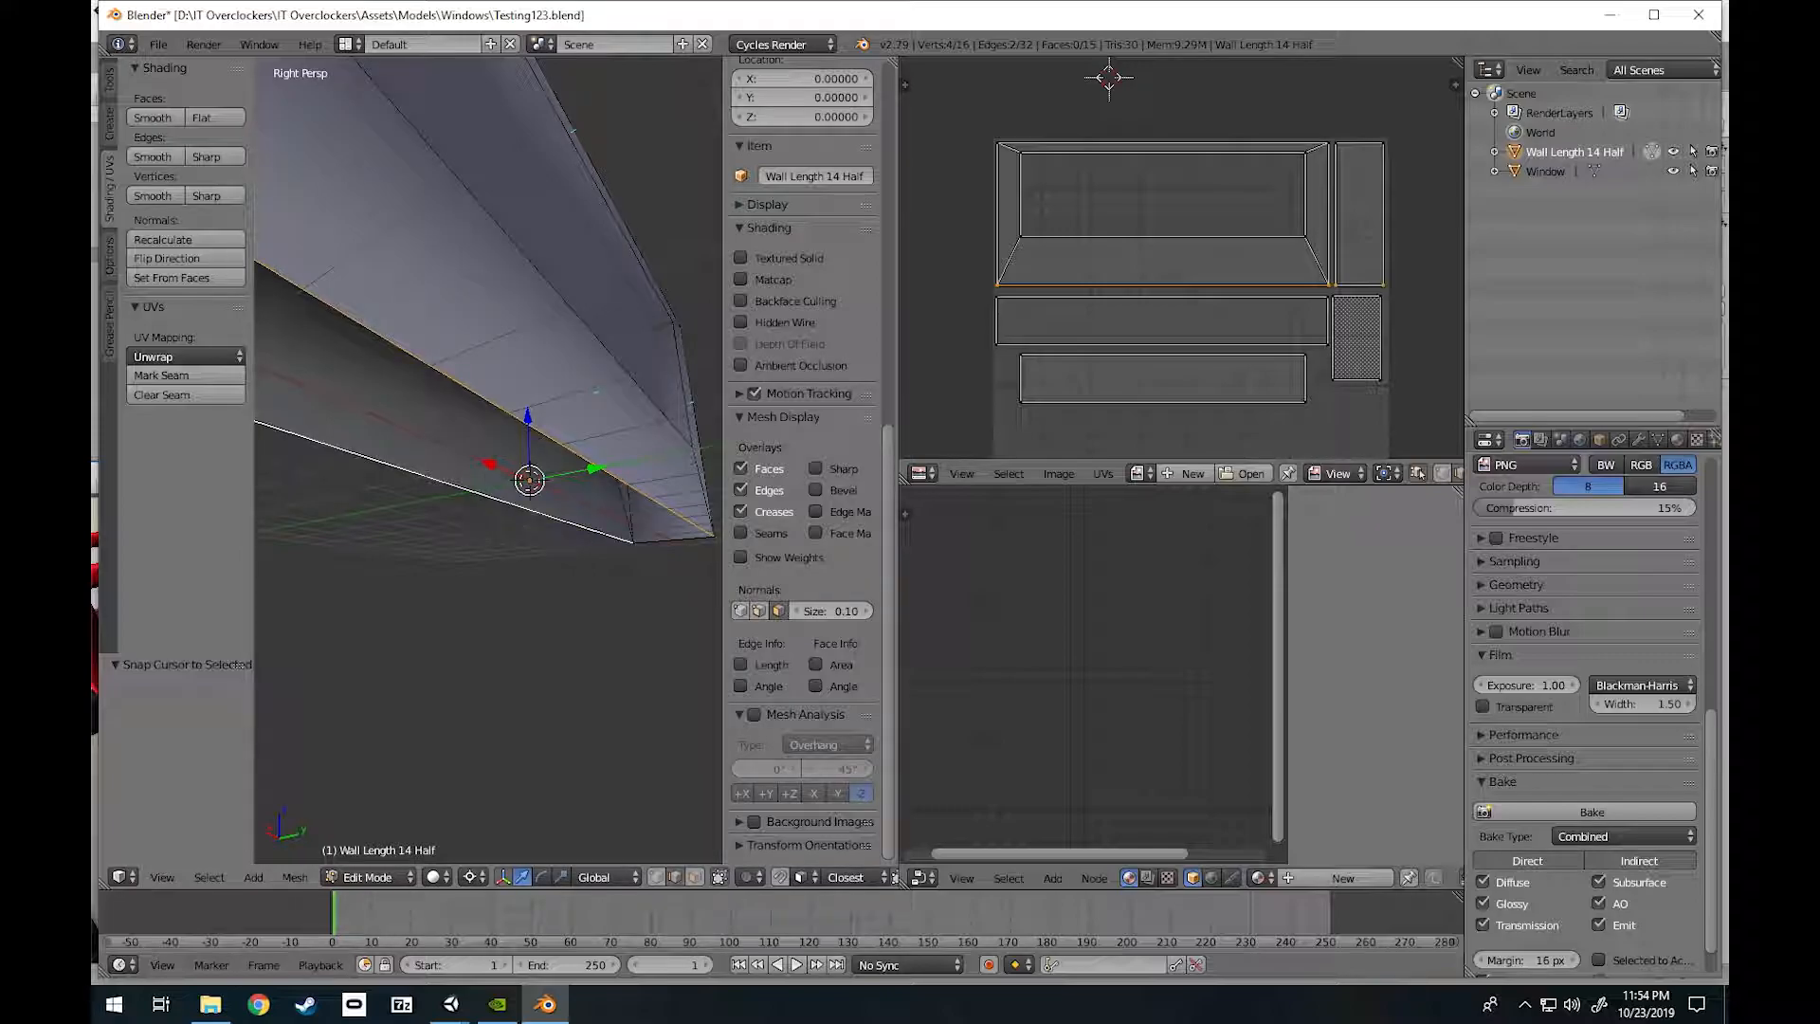
Return to Object Mode, bring up the Set Origin options and examine the wall's pivot at its base.
key("Tab")
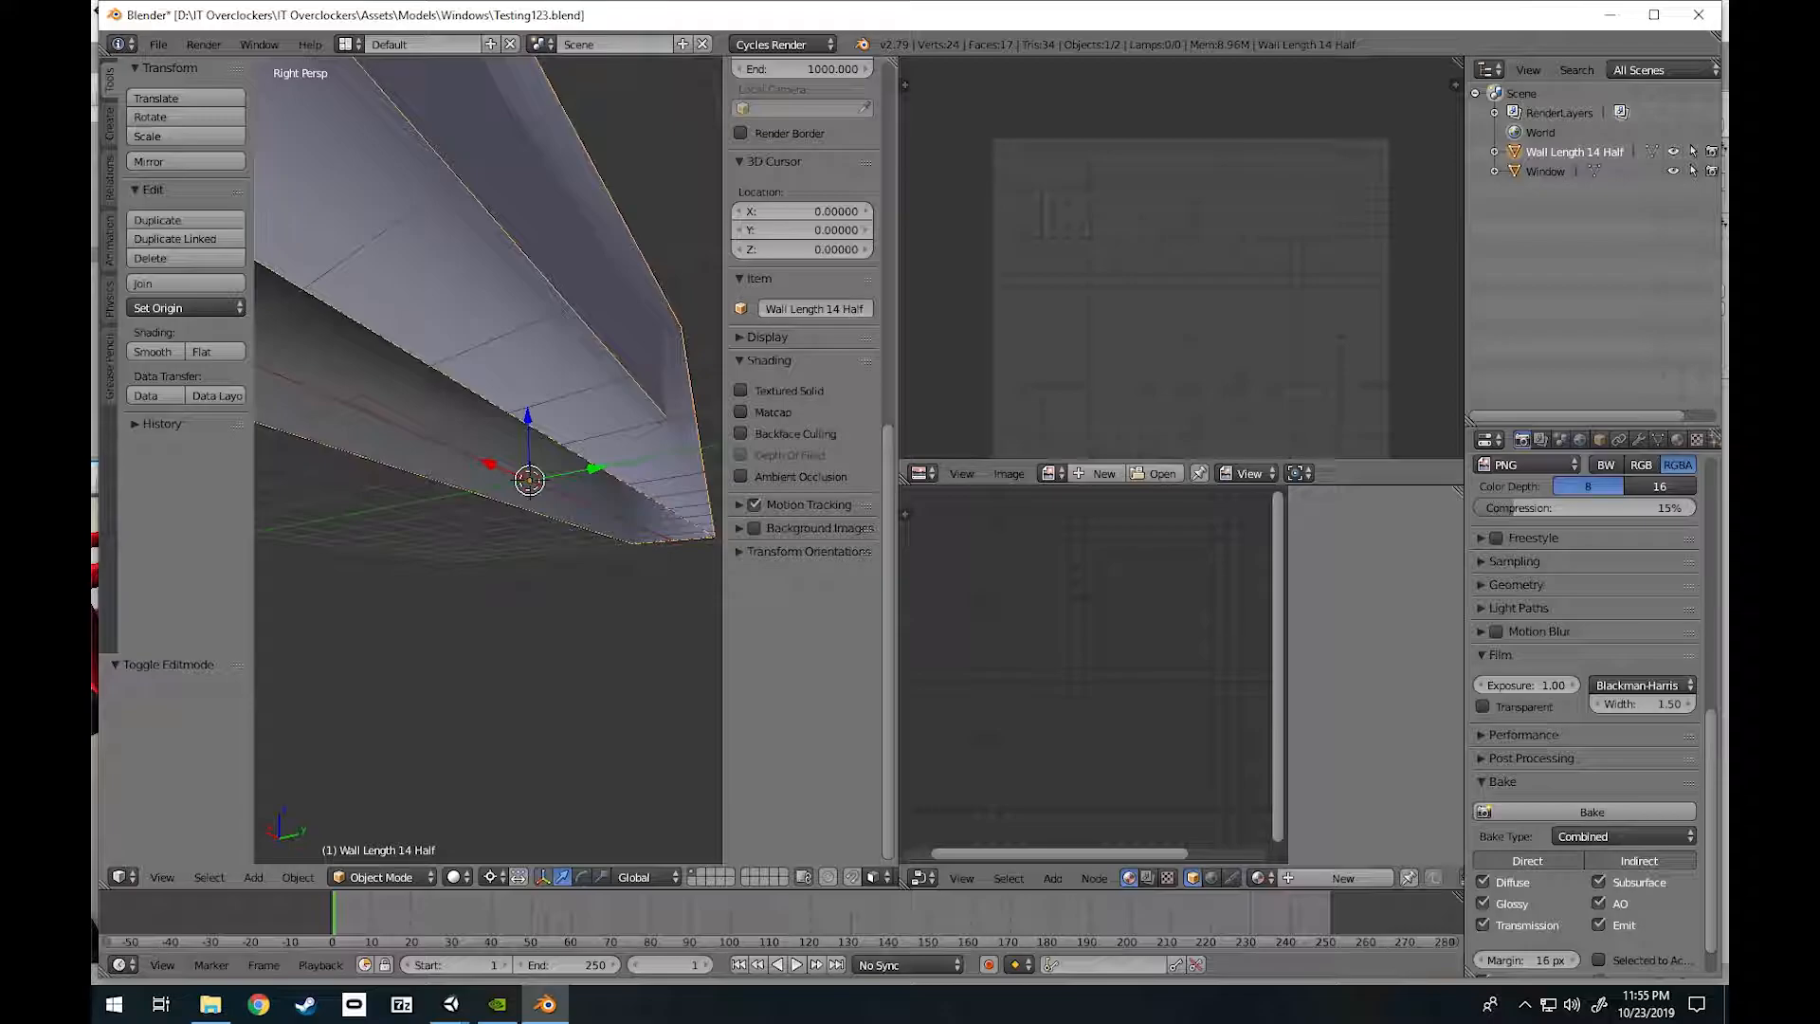
key("ctrl+shift+alt+c")
key("shift+f")
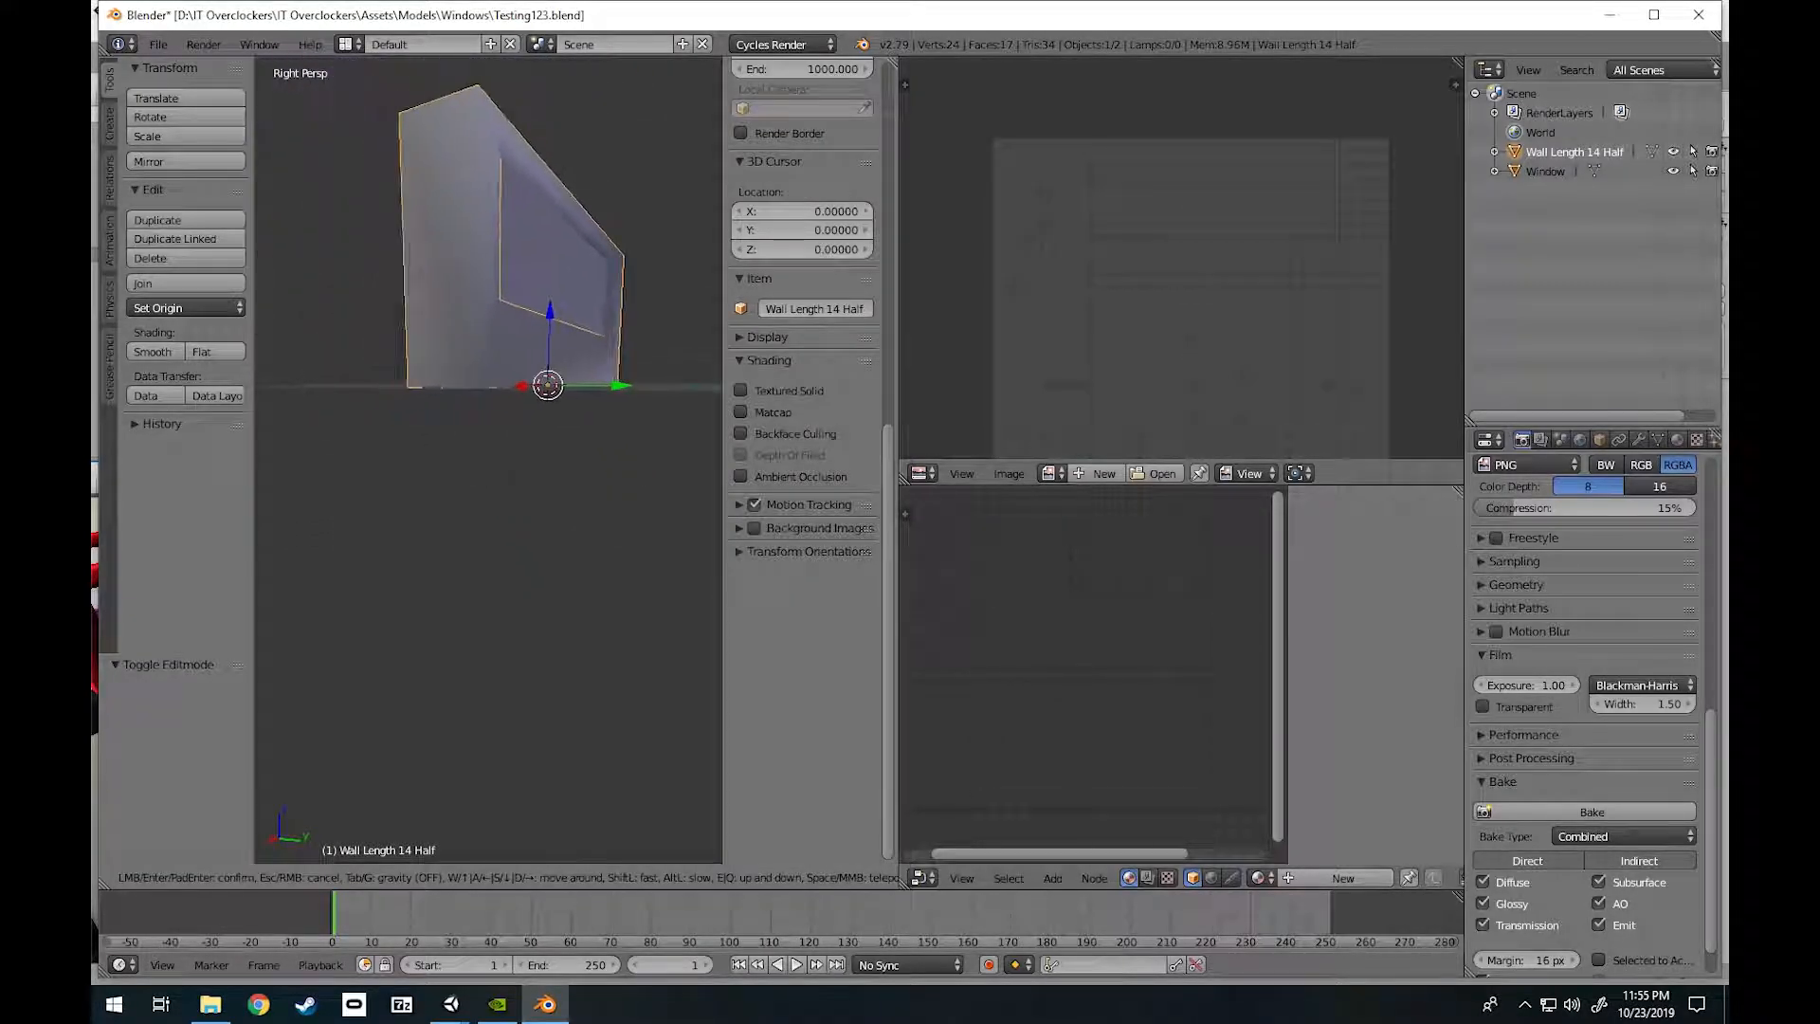
key("w")
key("s")
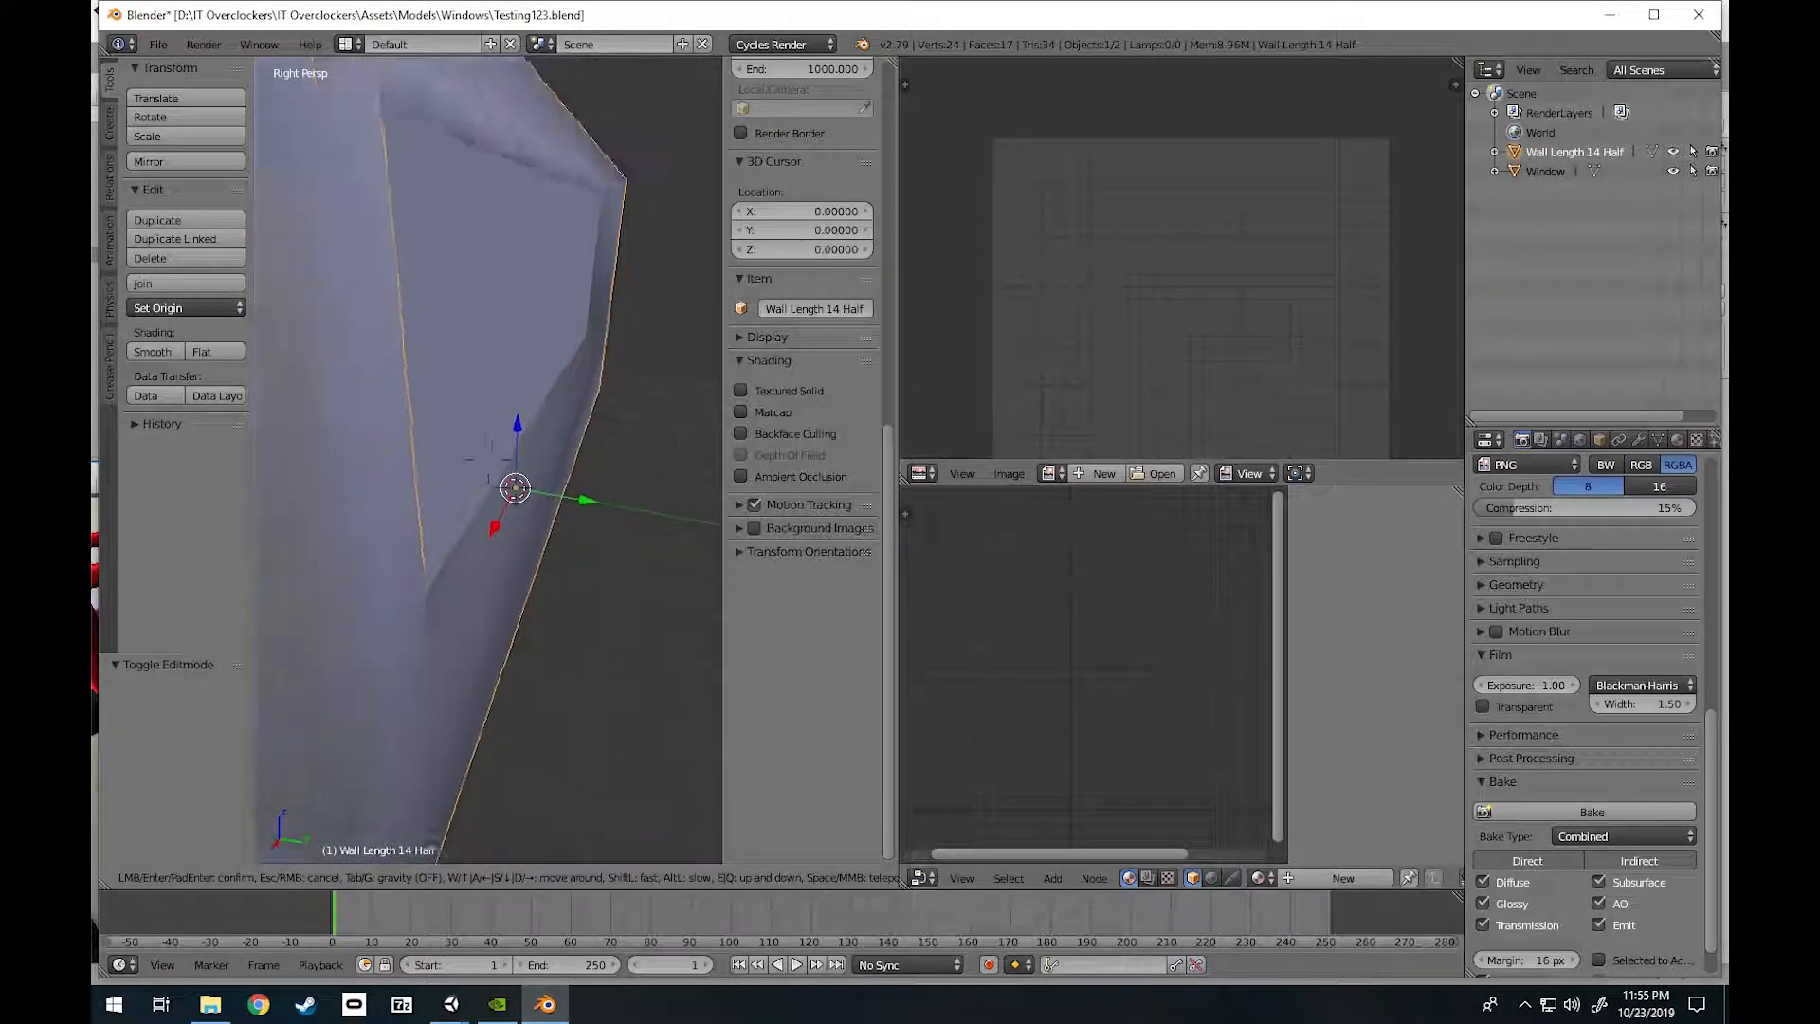
left_click(488, 460)
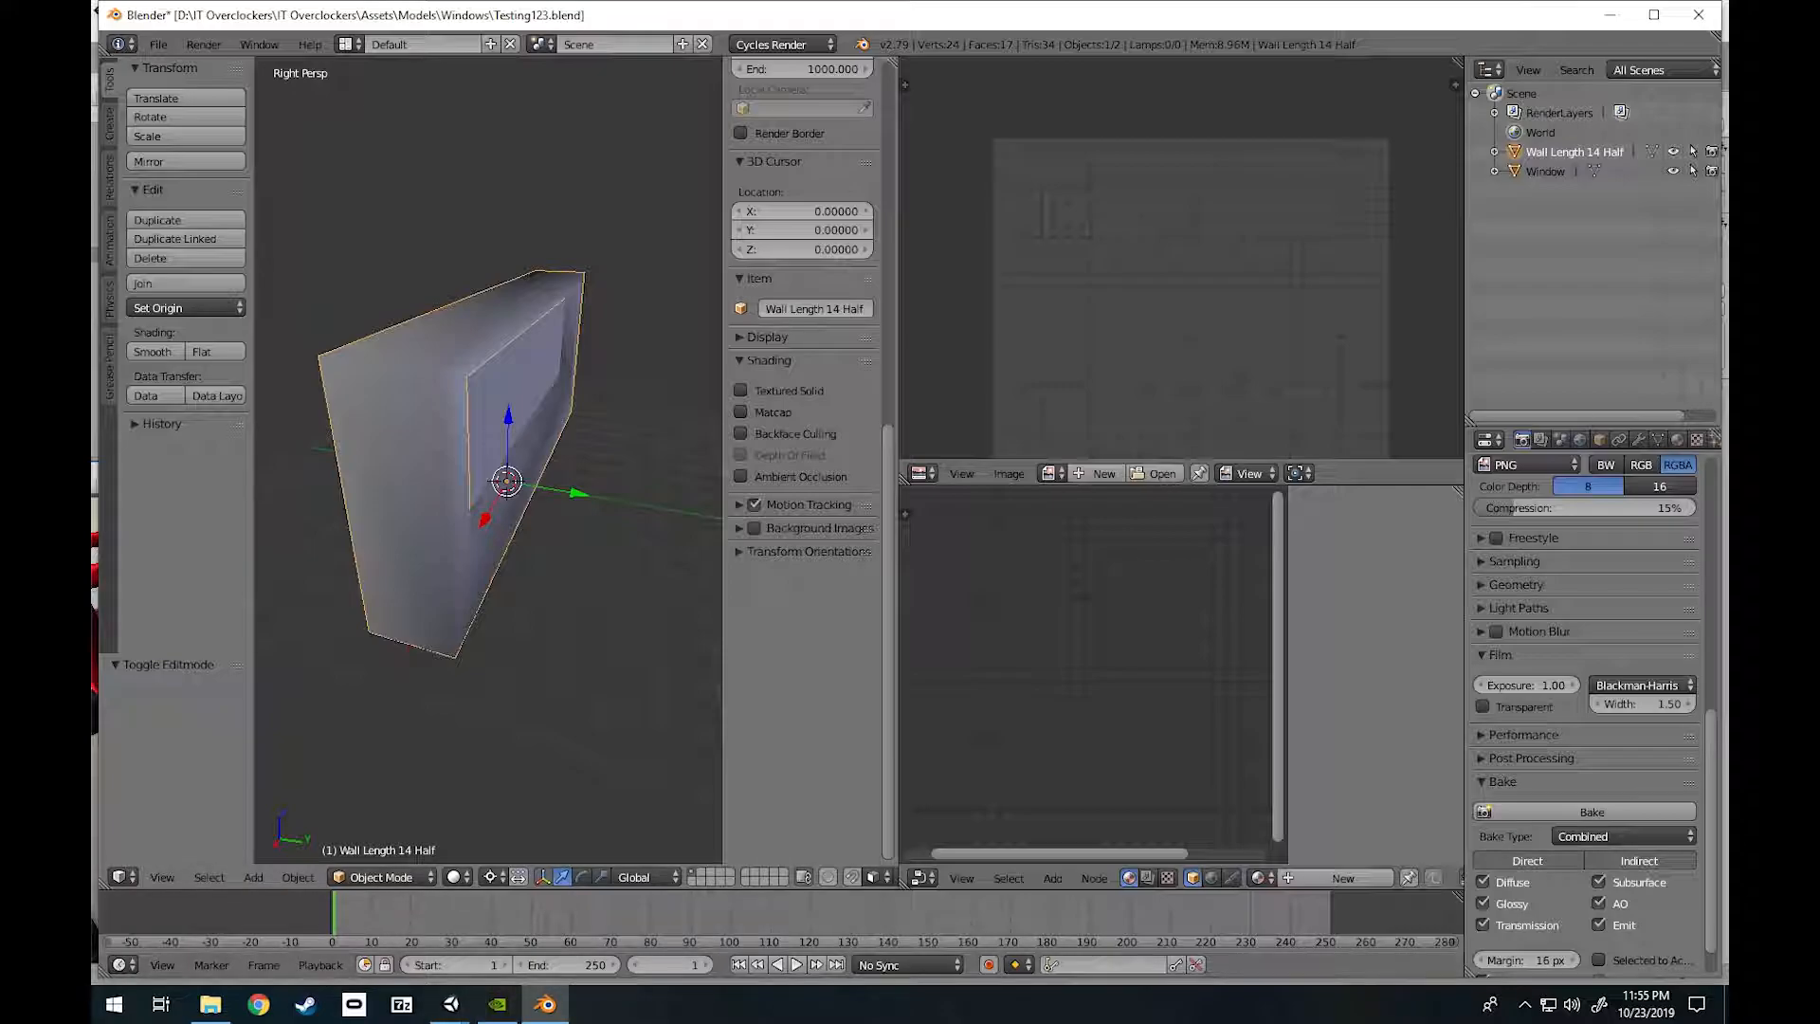
Select all of the wall's geometry in Edit Mode and snap the 3D cursor to its centre.
key("Tab")
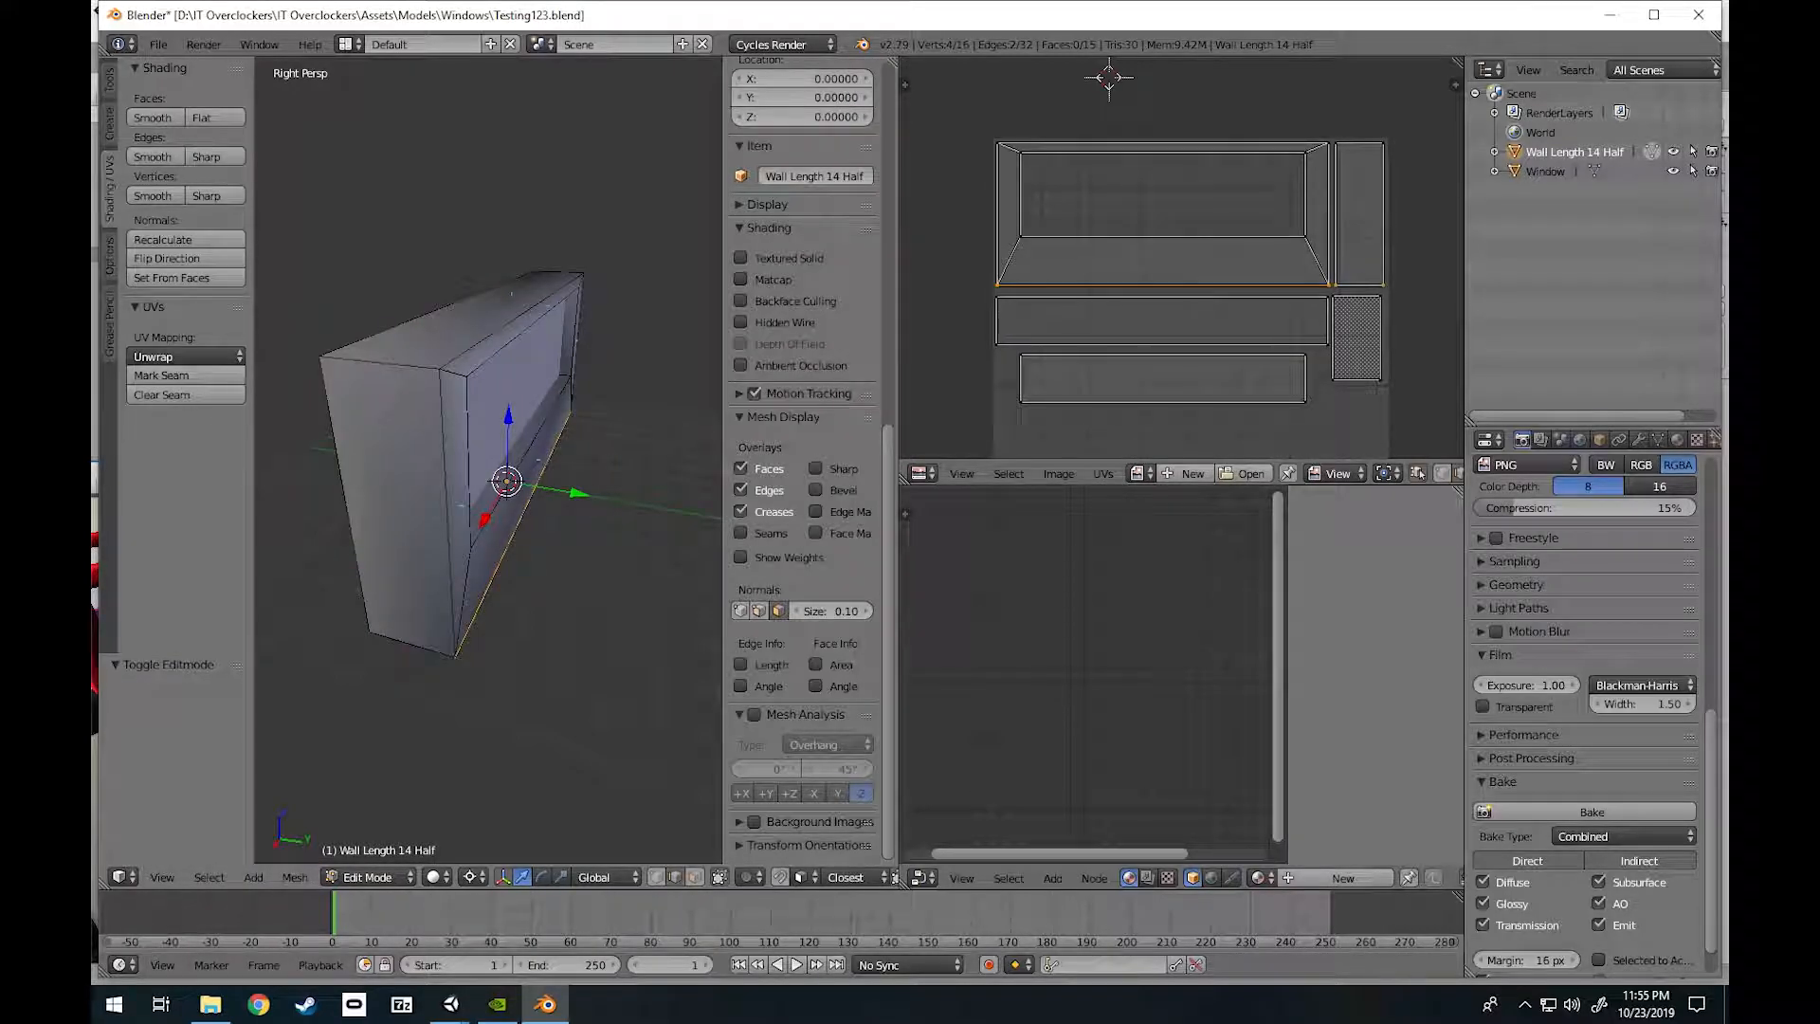
key("a")
key("a")
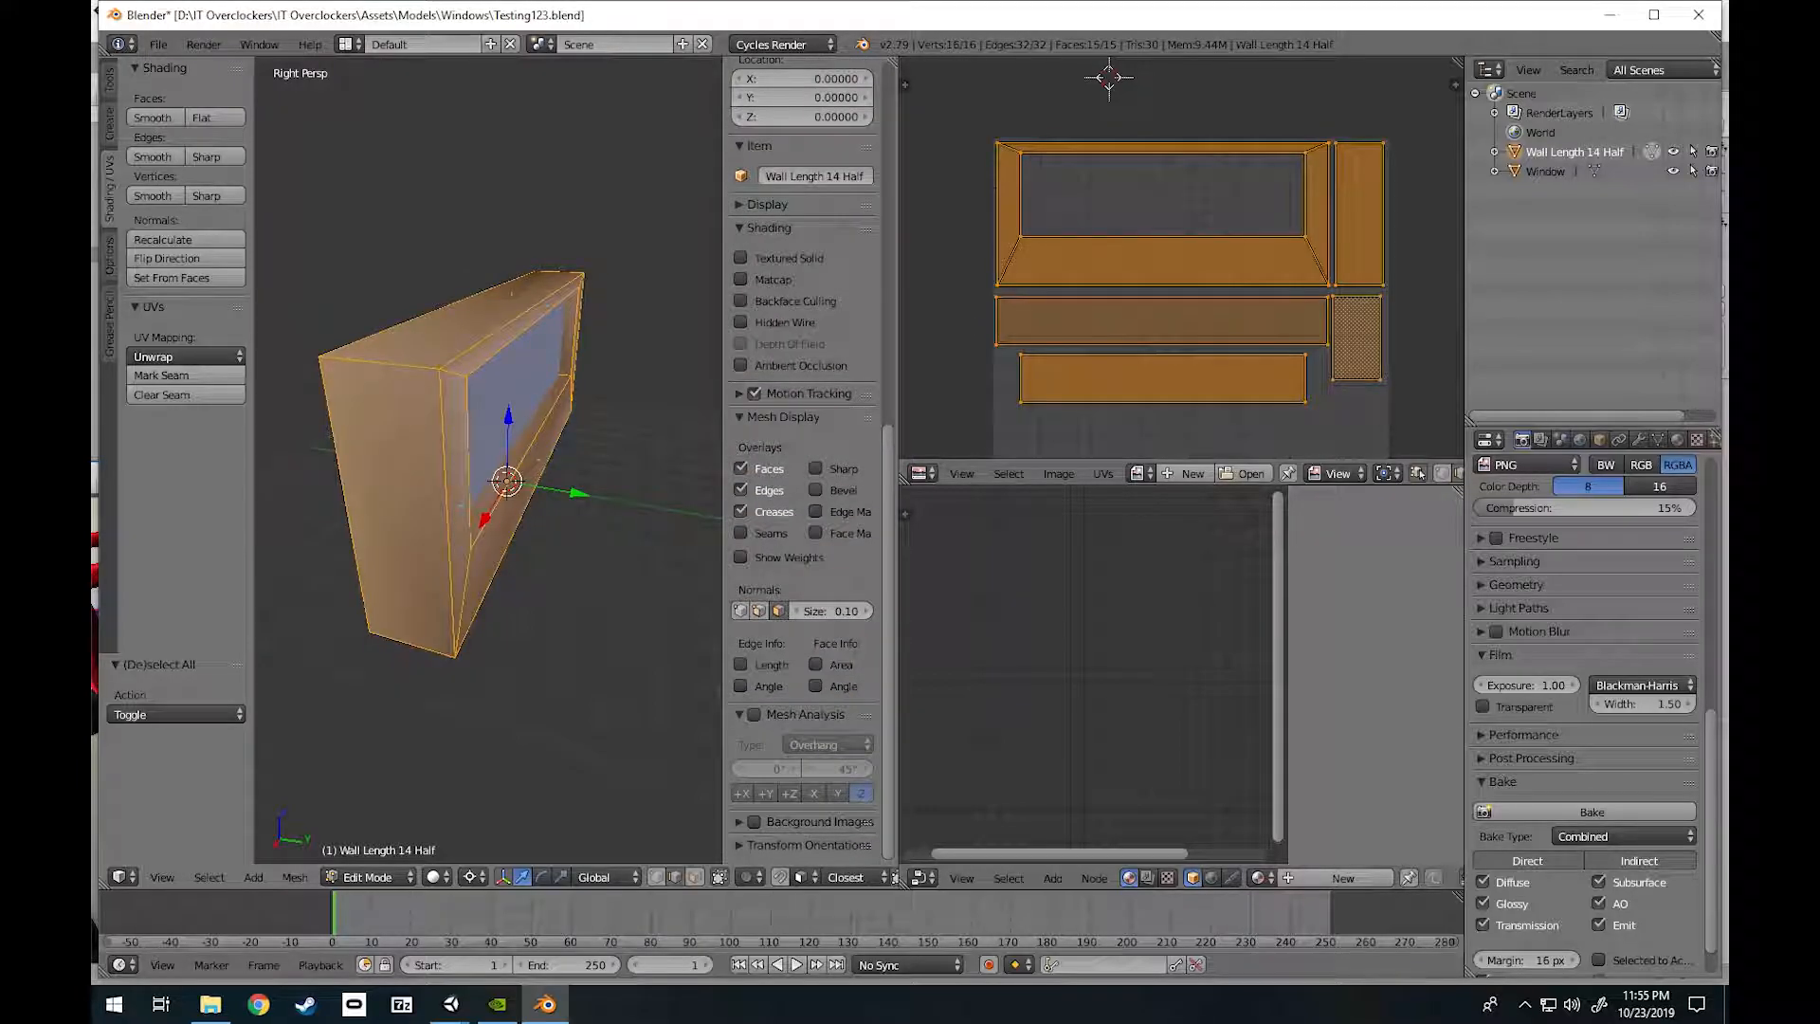
key("a")
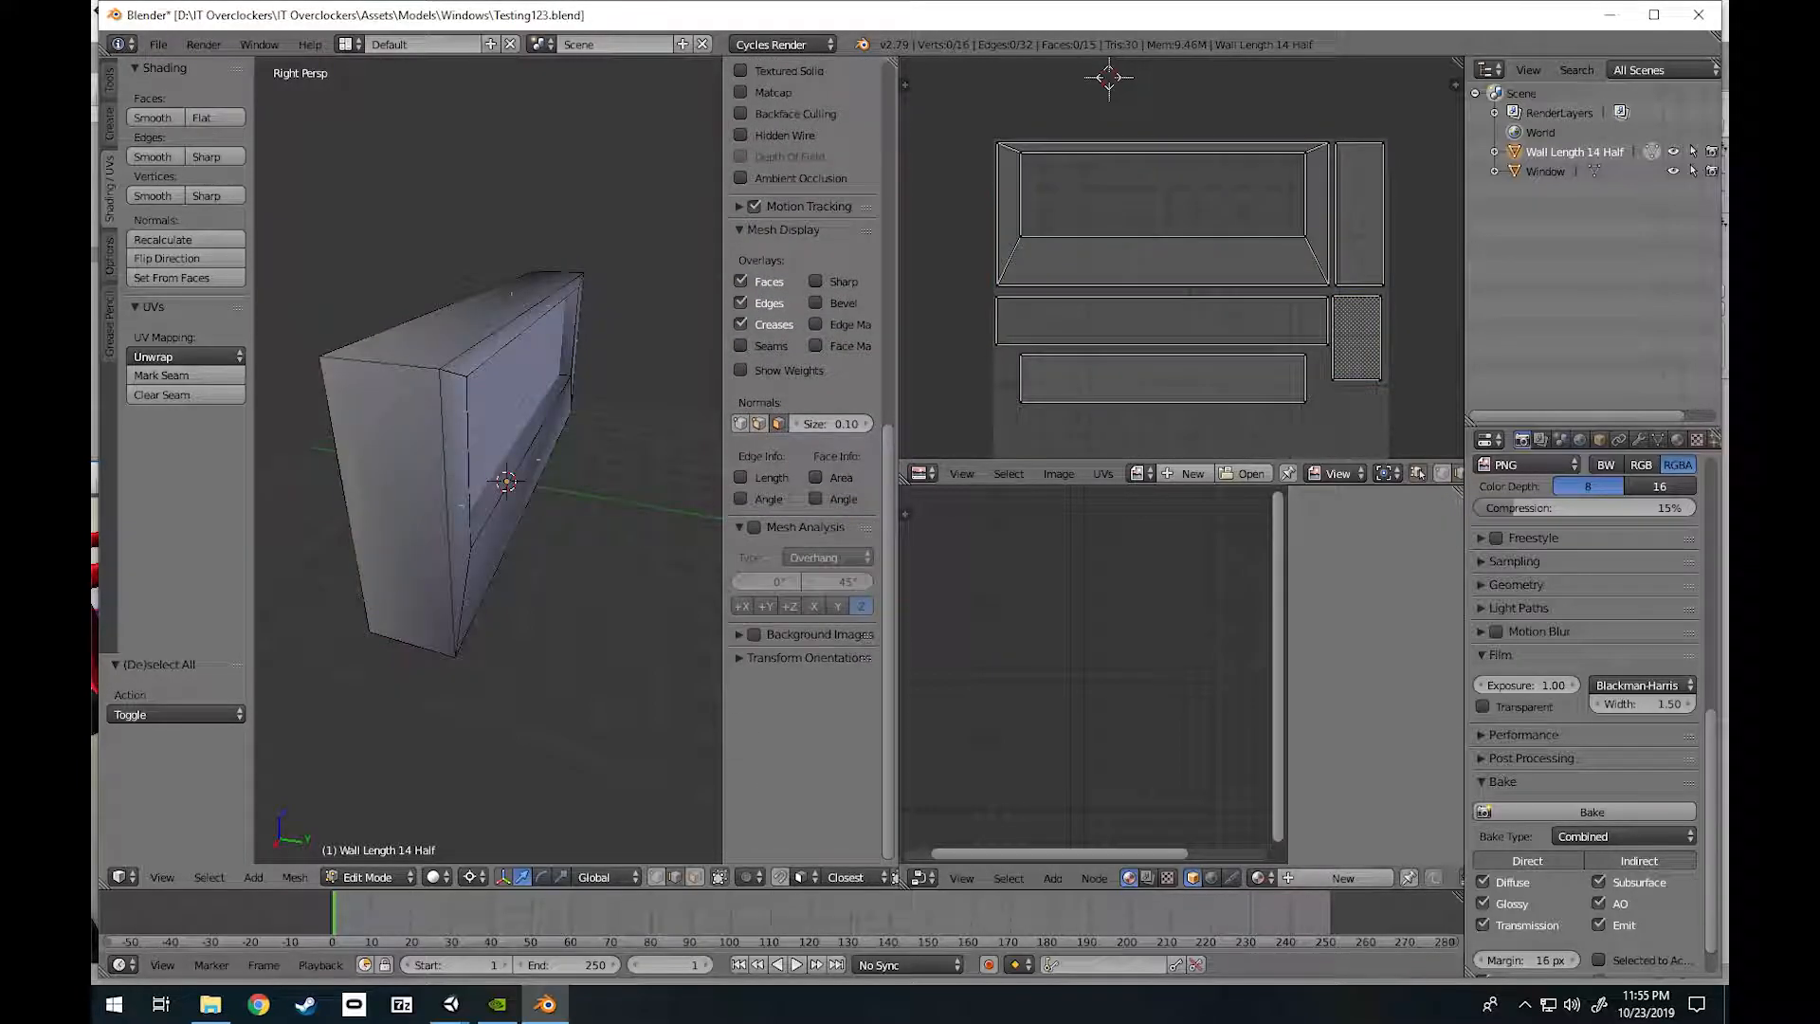
key("a")
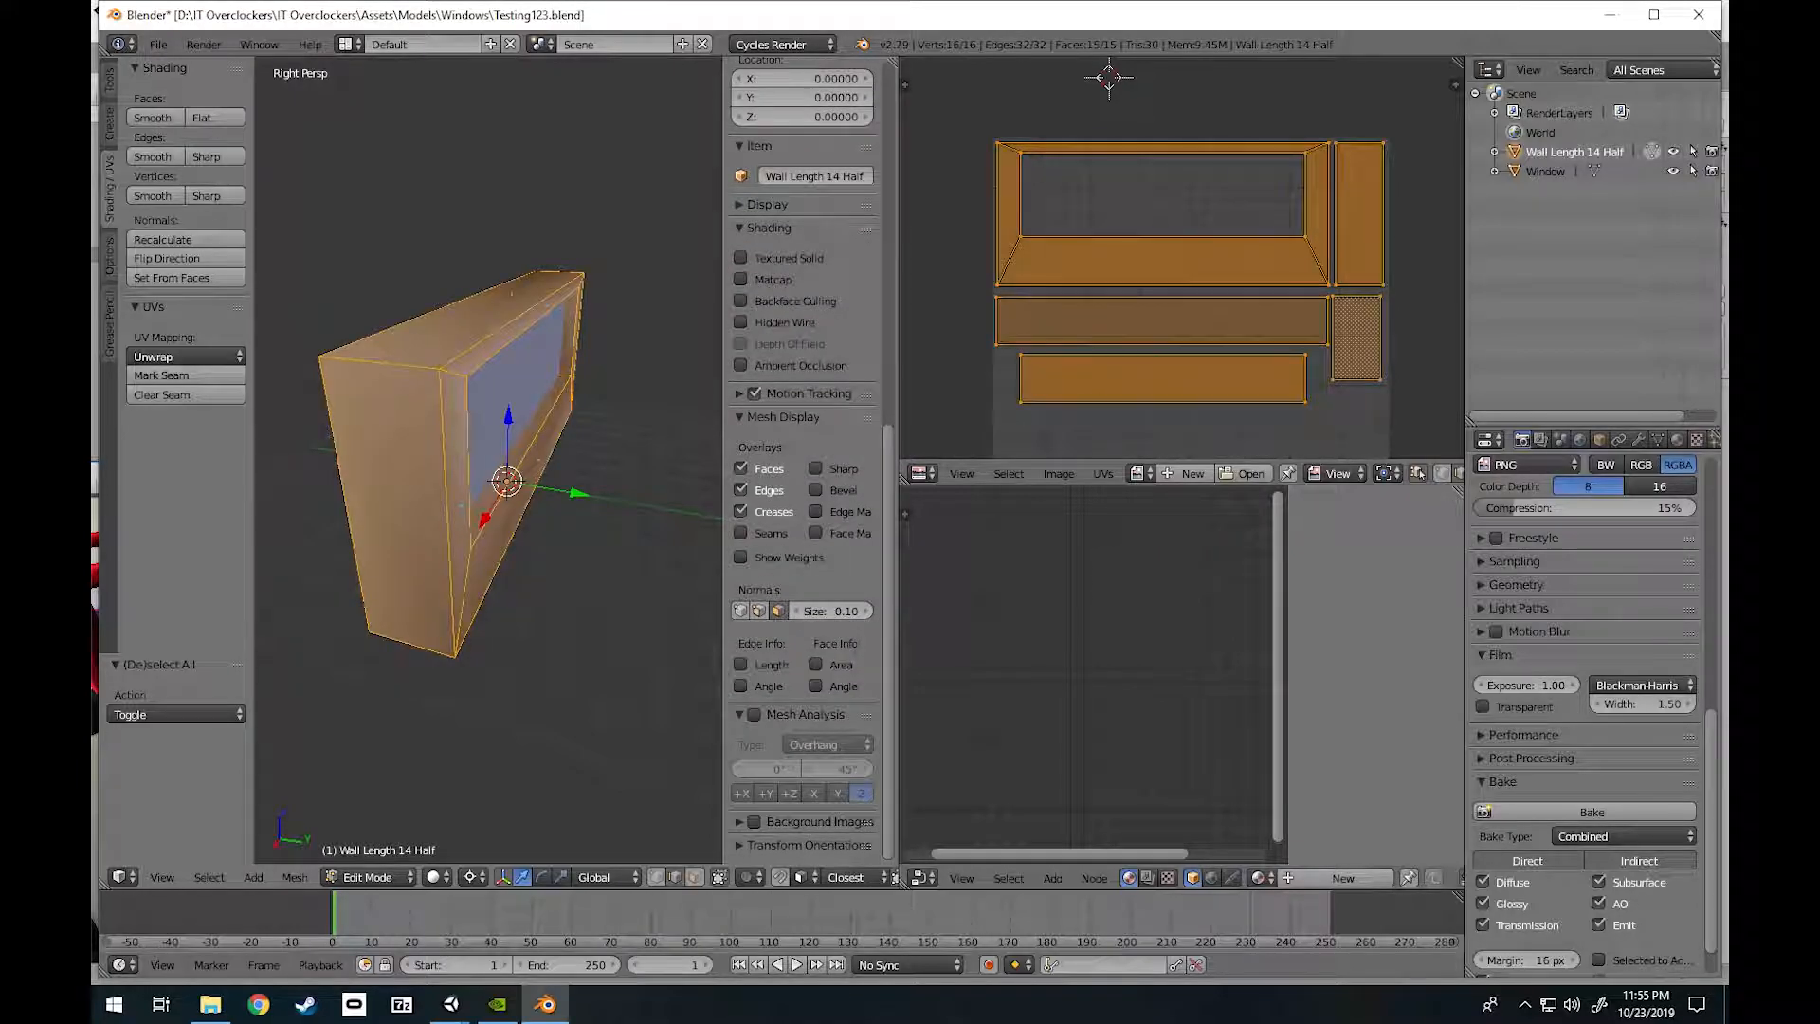
key("shift+s")
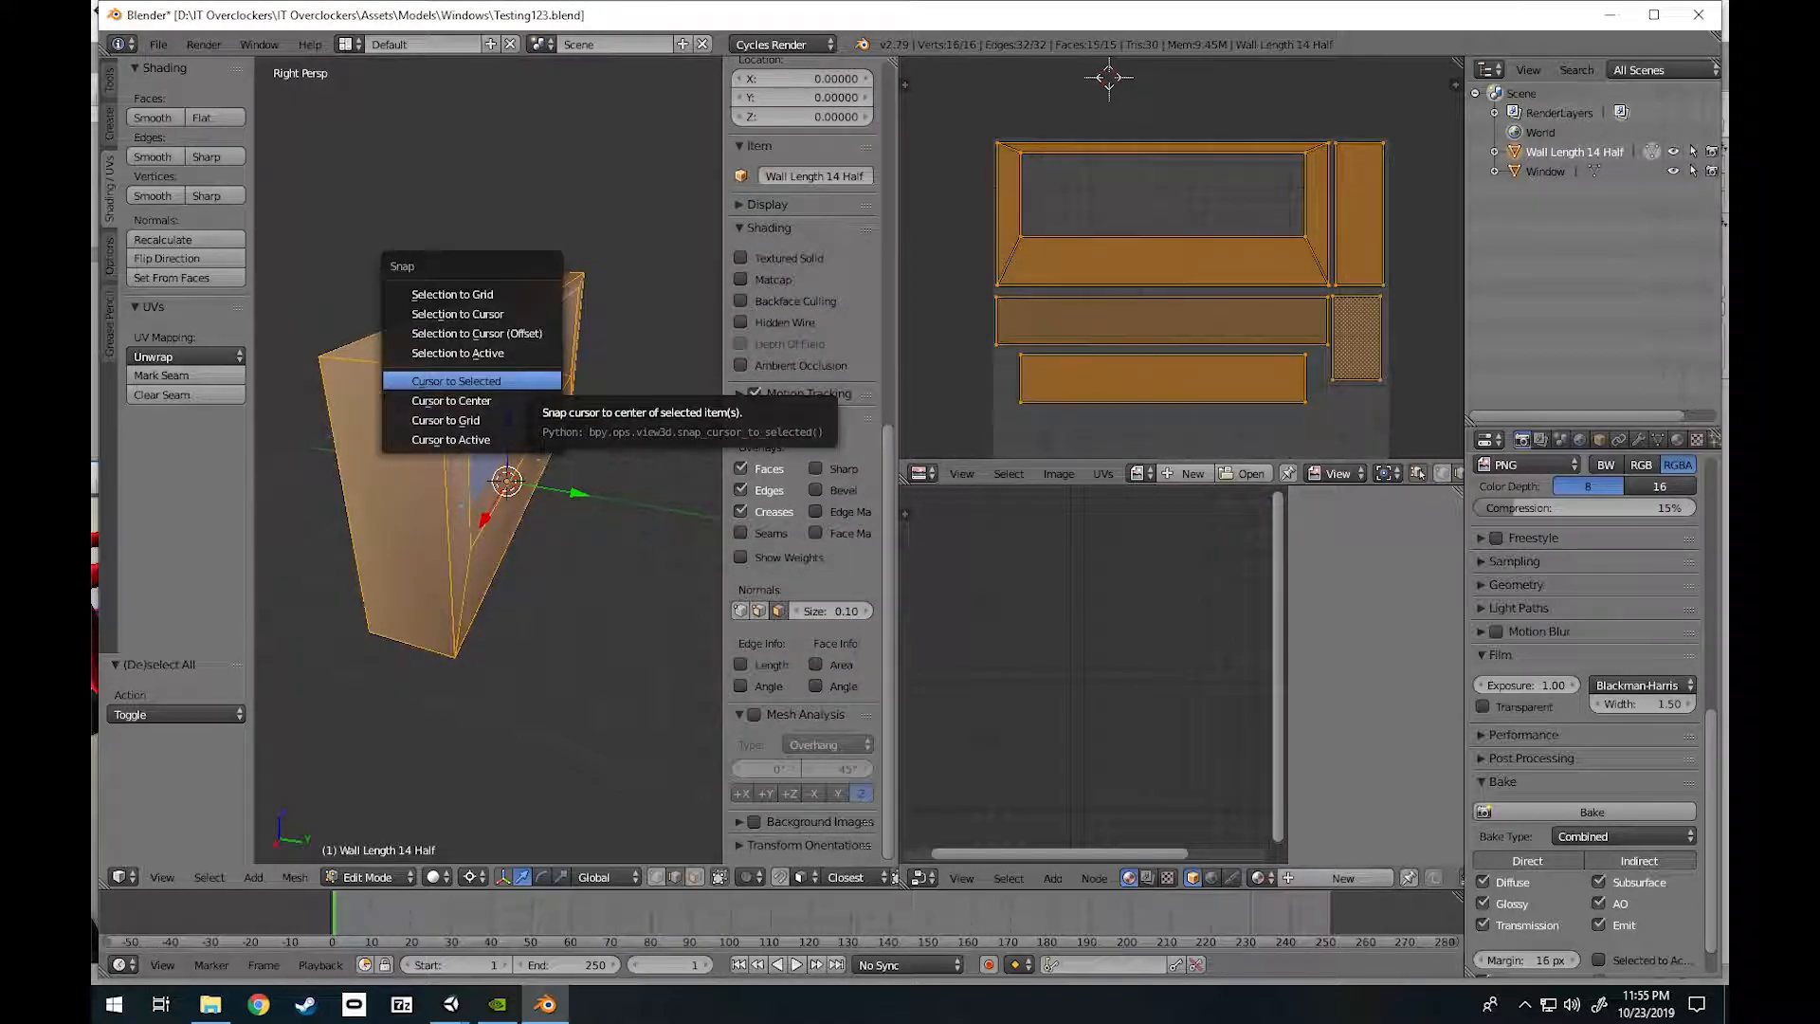
left_click(457, 381)
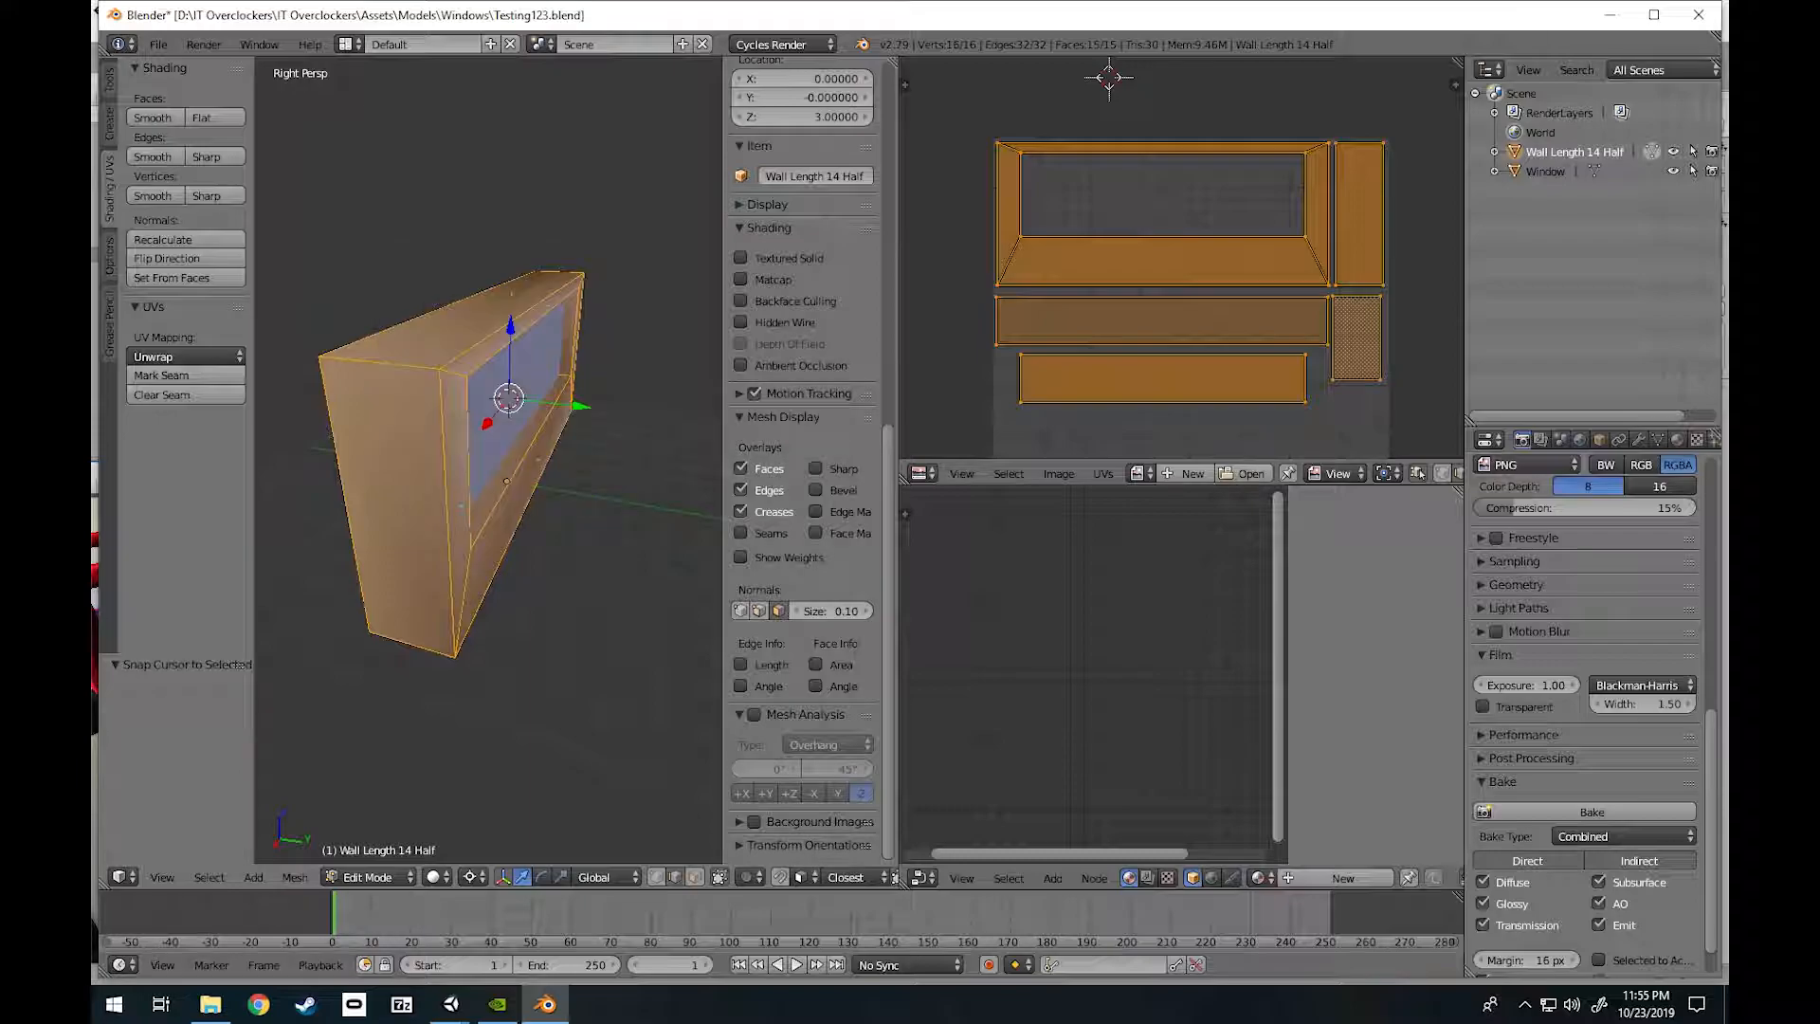
key("shift+f")
key("w")
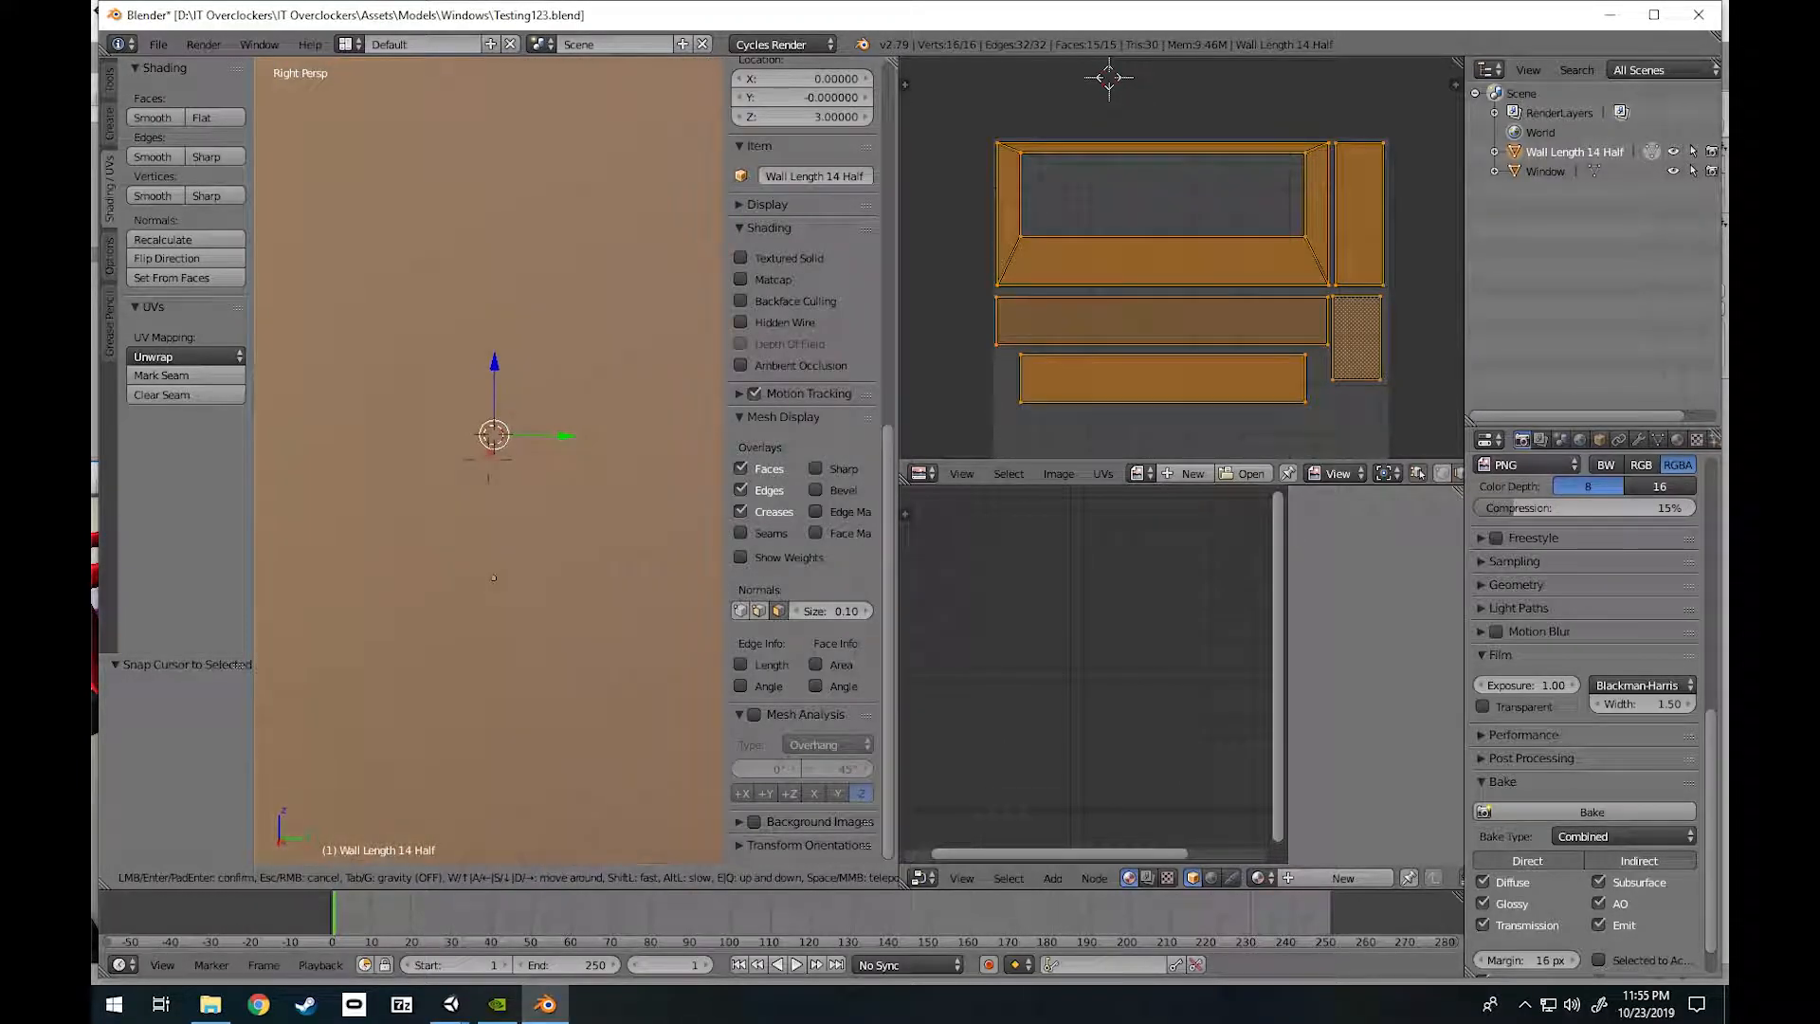
key("w")
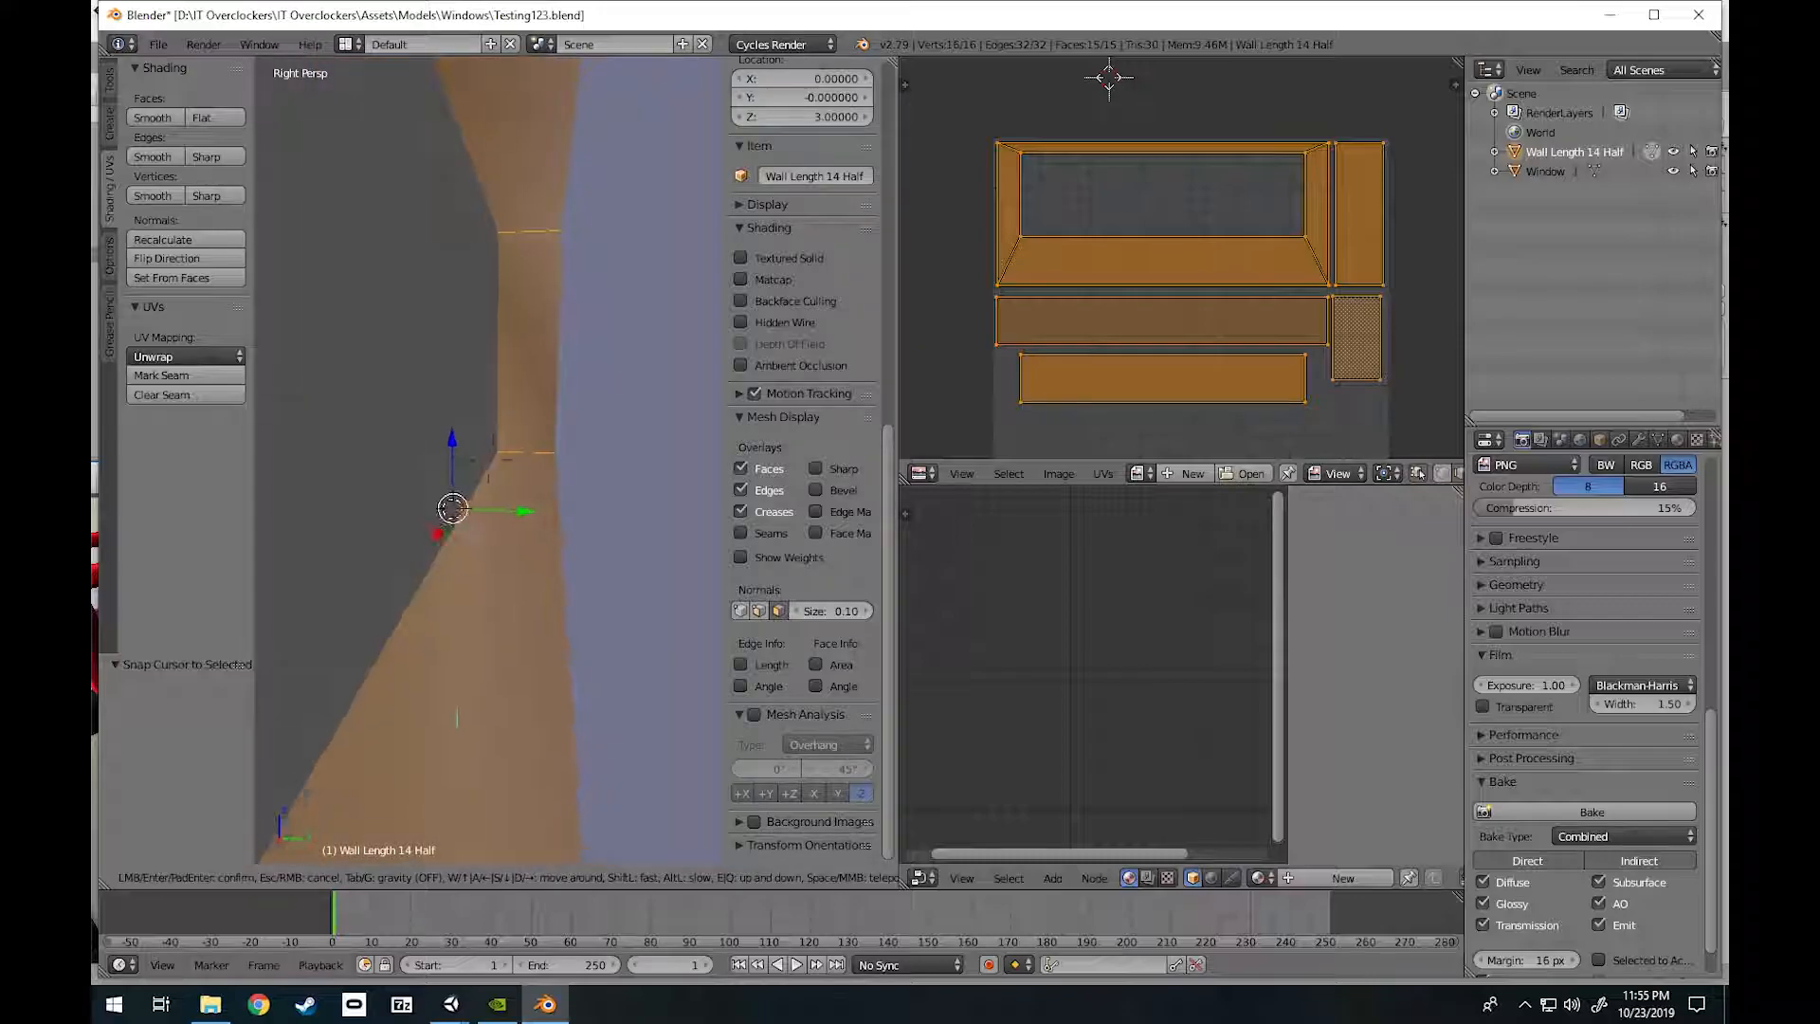
Snap the 3D cursor to the middle of the wall's vertical corner edge at its near end.
key("s")
key("s")
key("w")
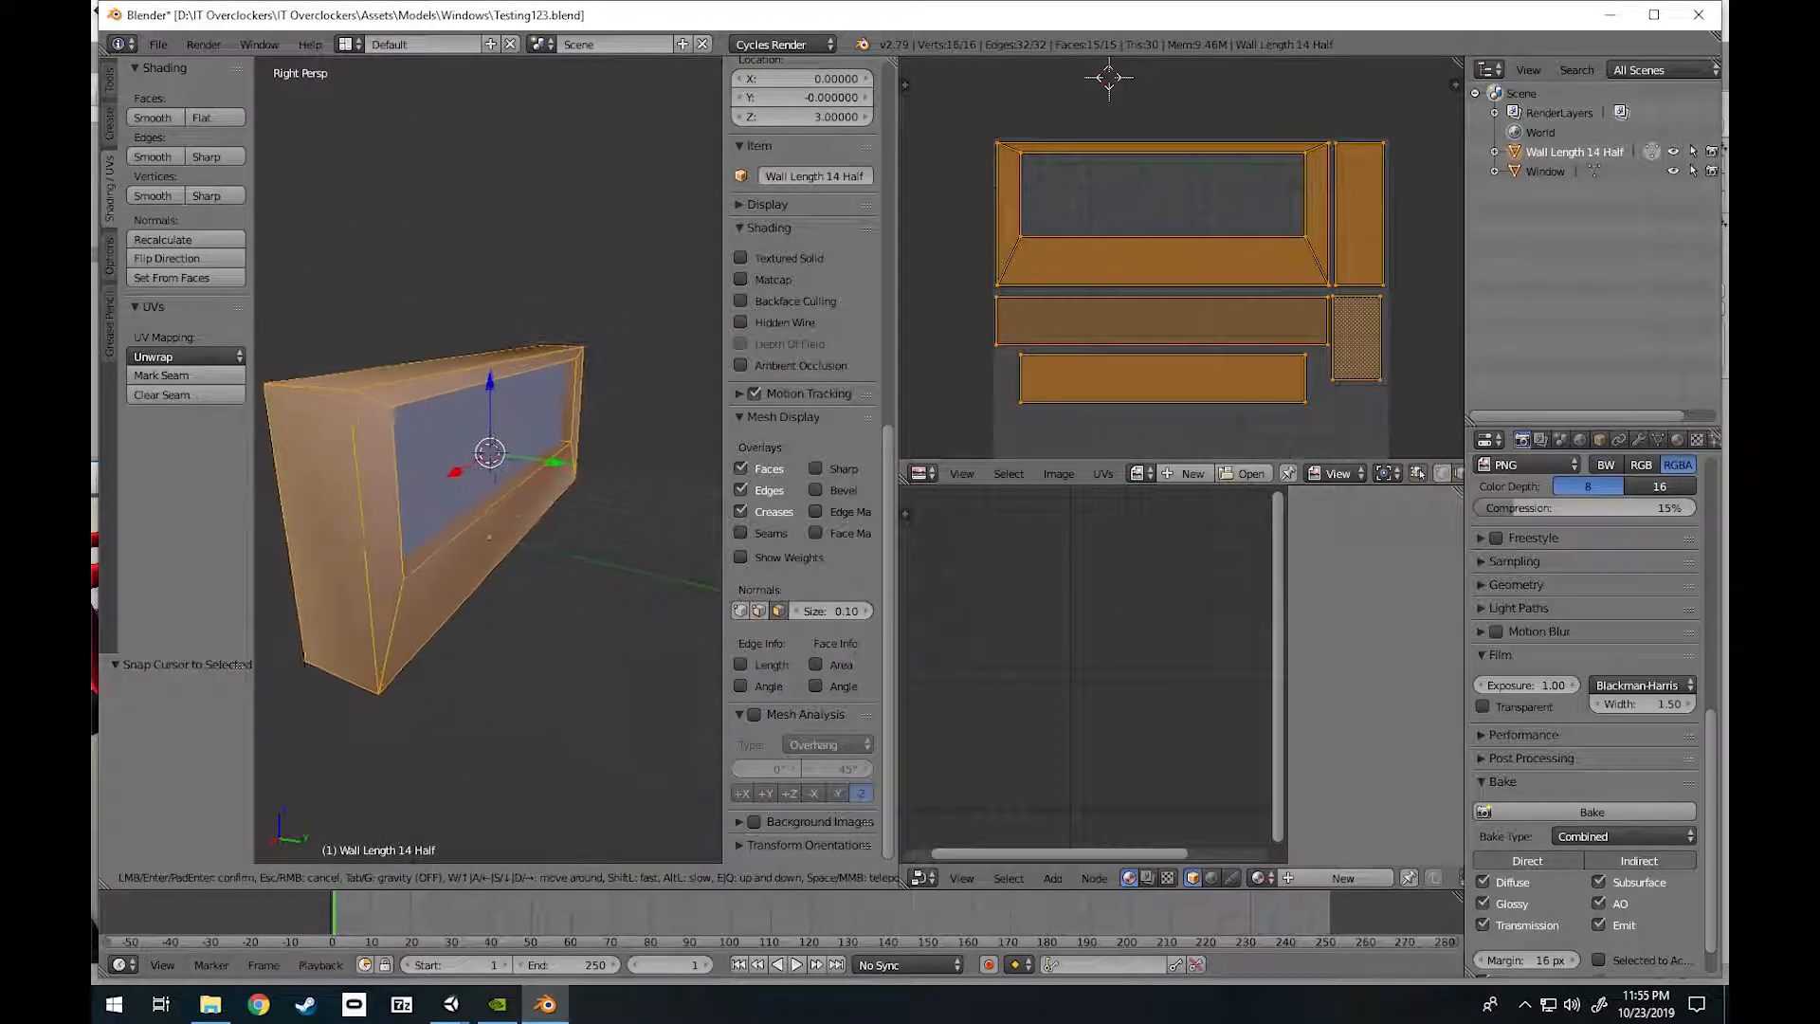
left_click(488, 460)
key("shift+f")
left_click(447, 545)
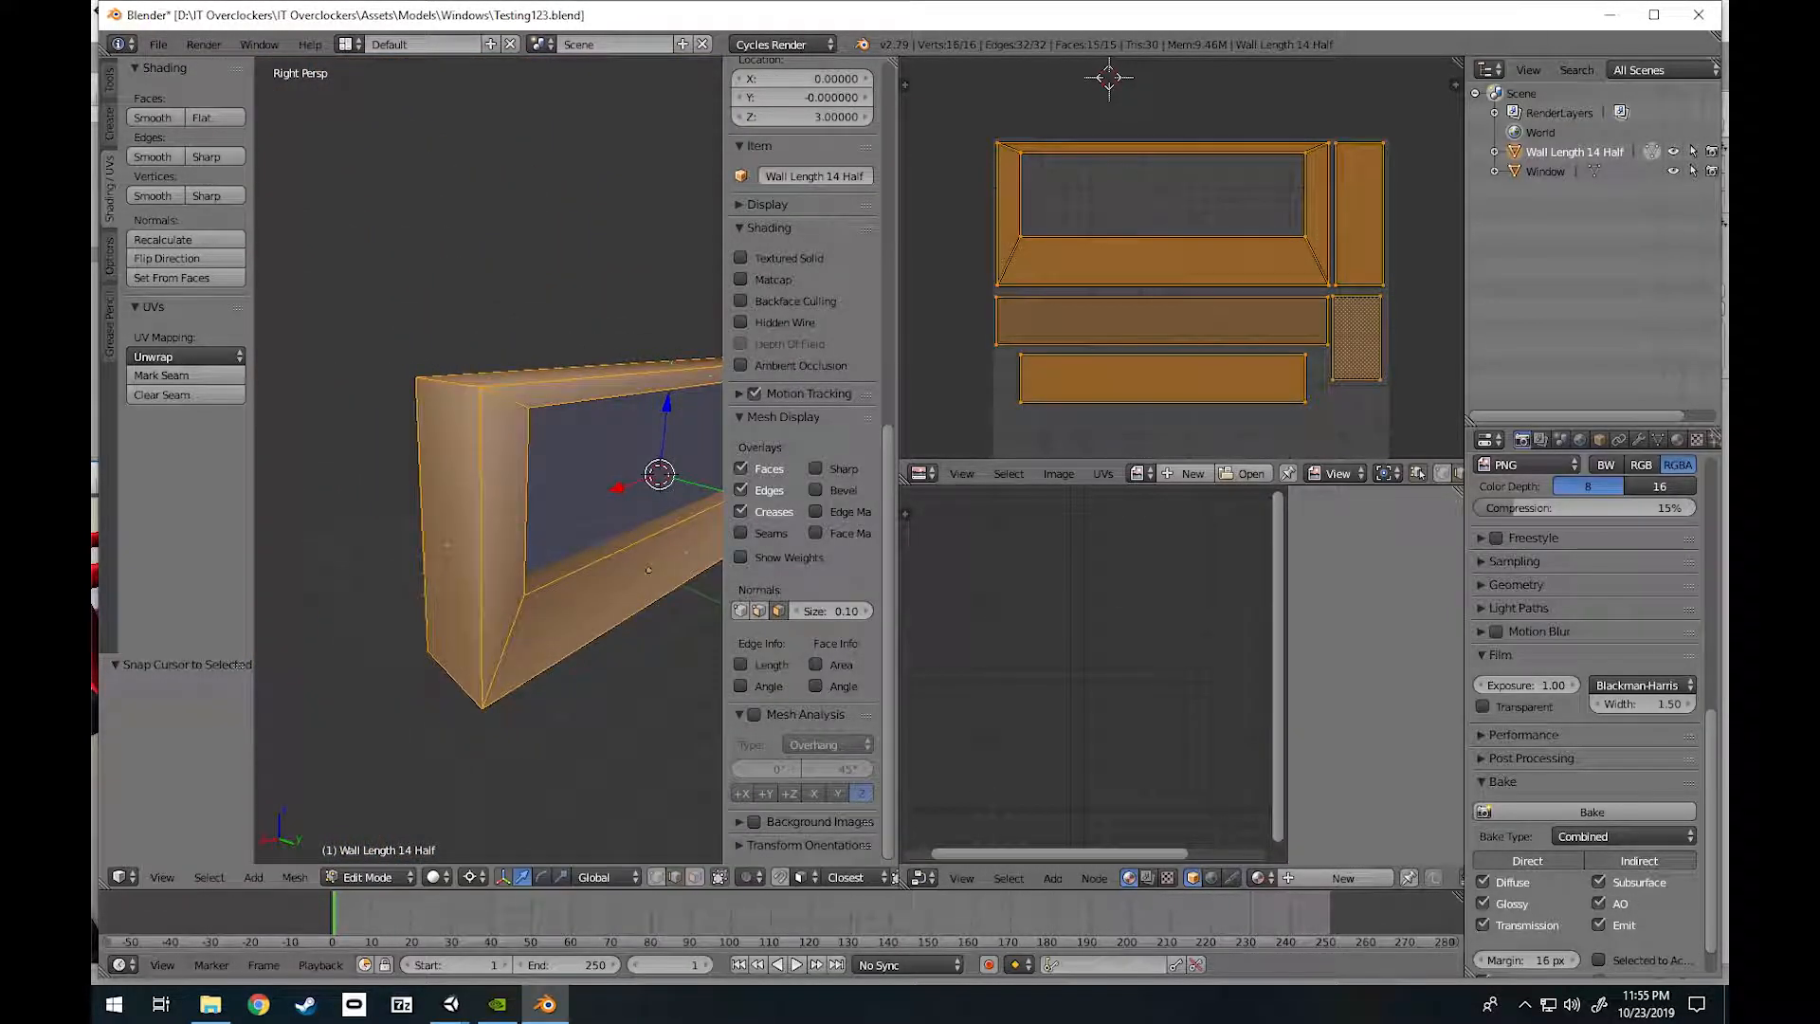
right_click(482, 545)
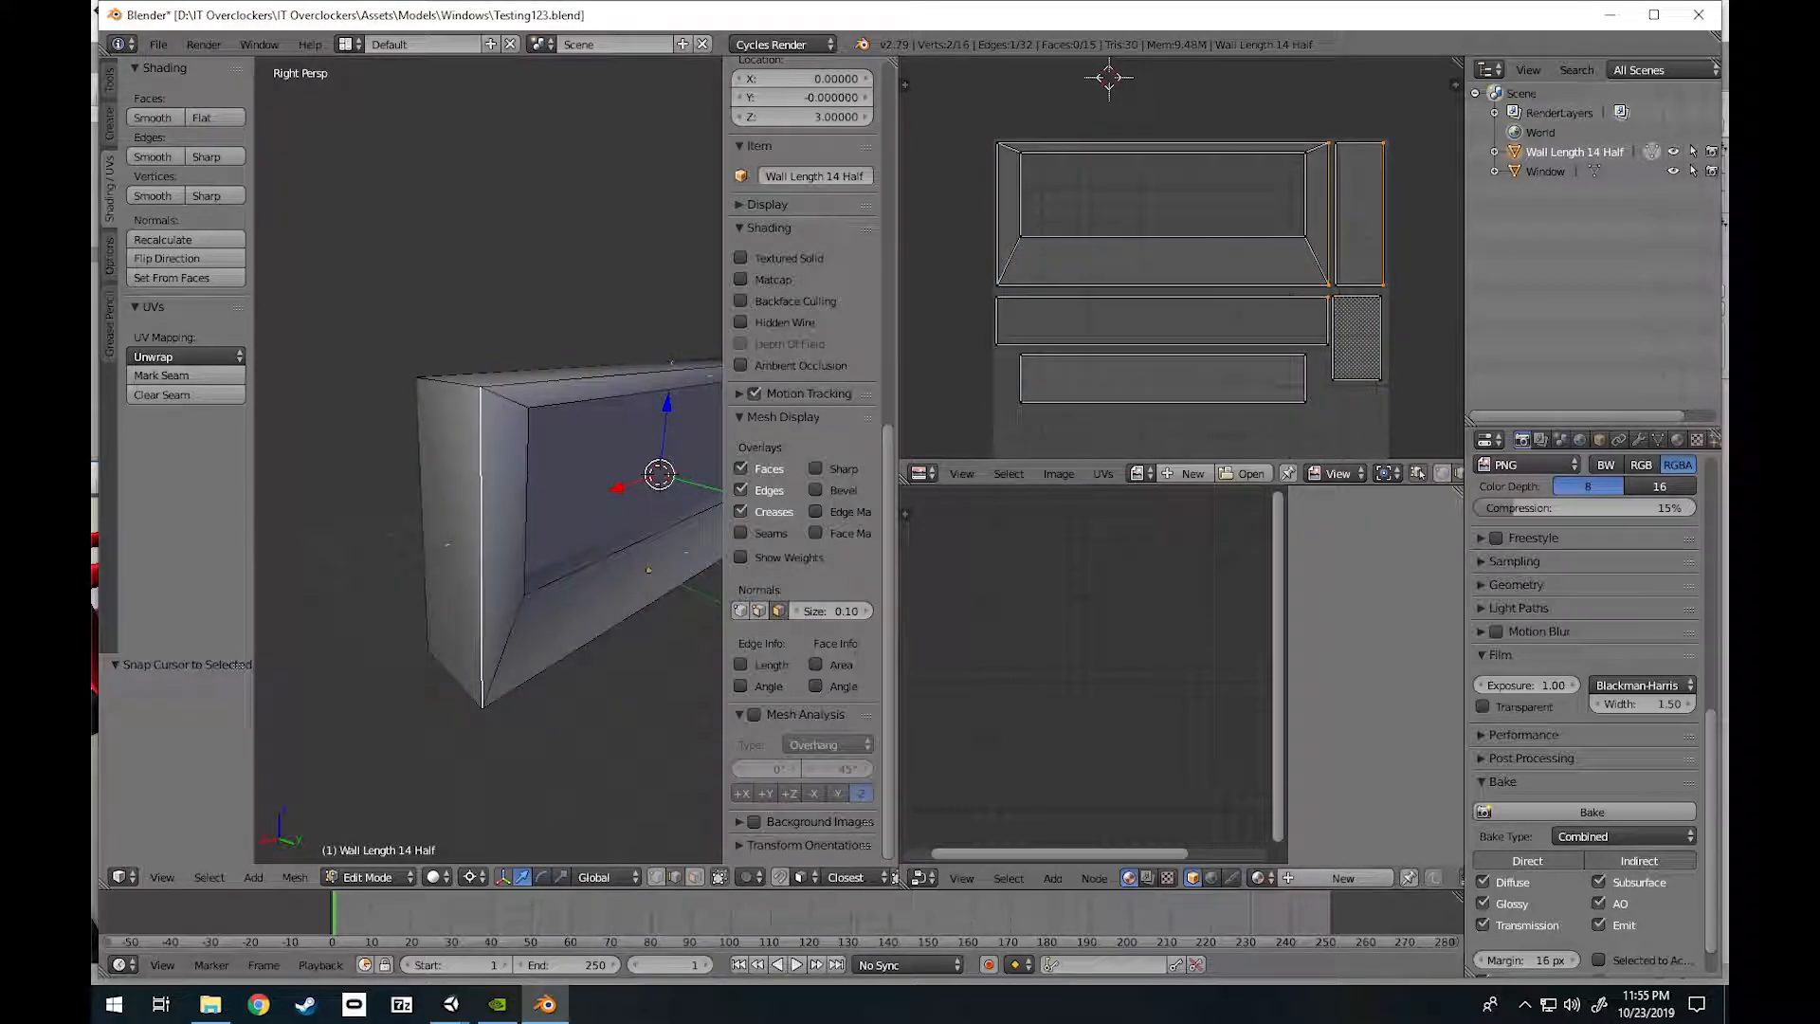
key("shift+s")
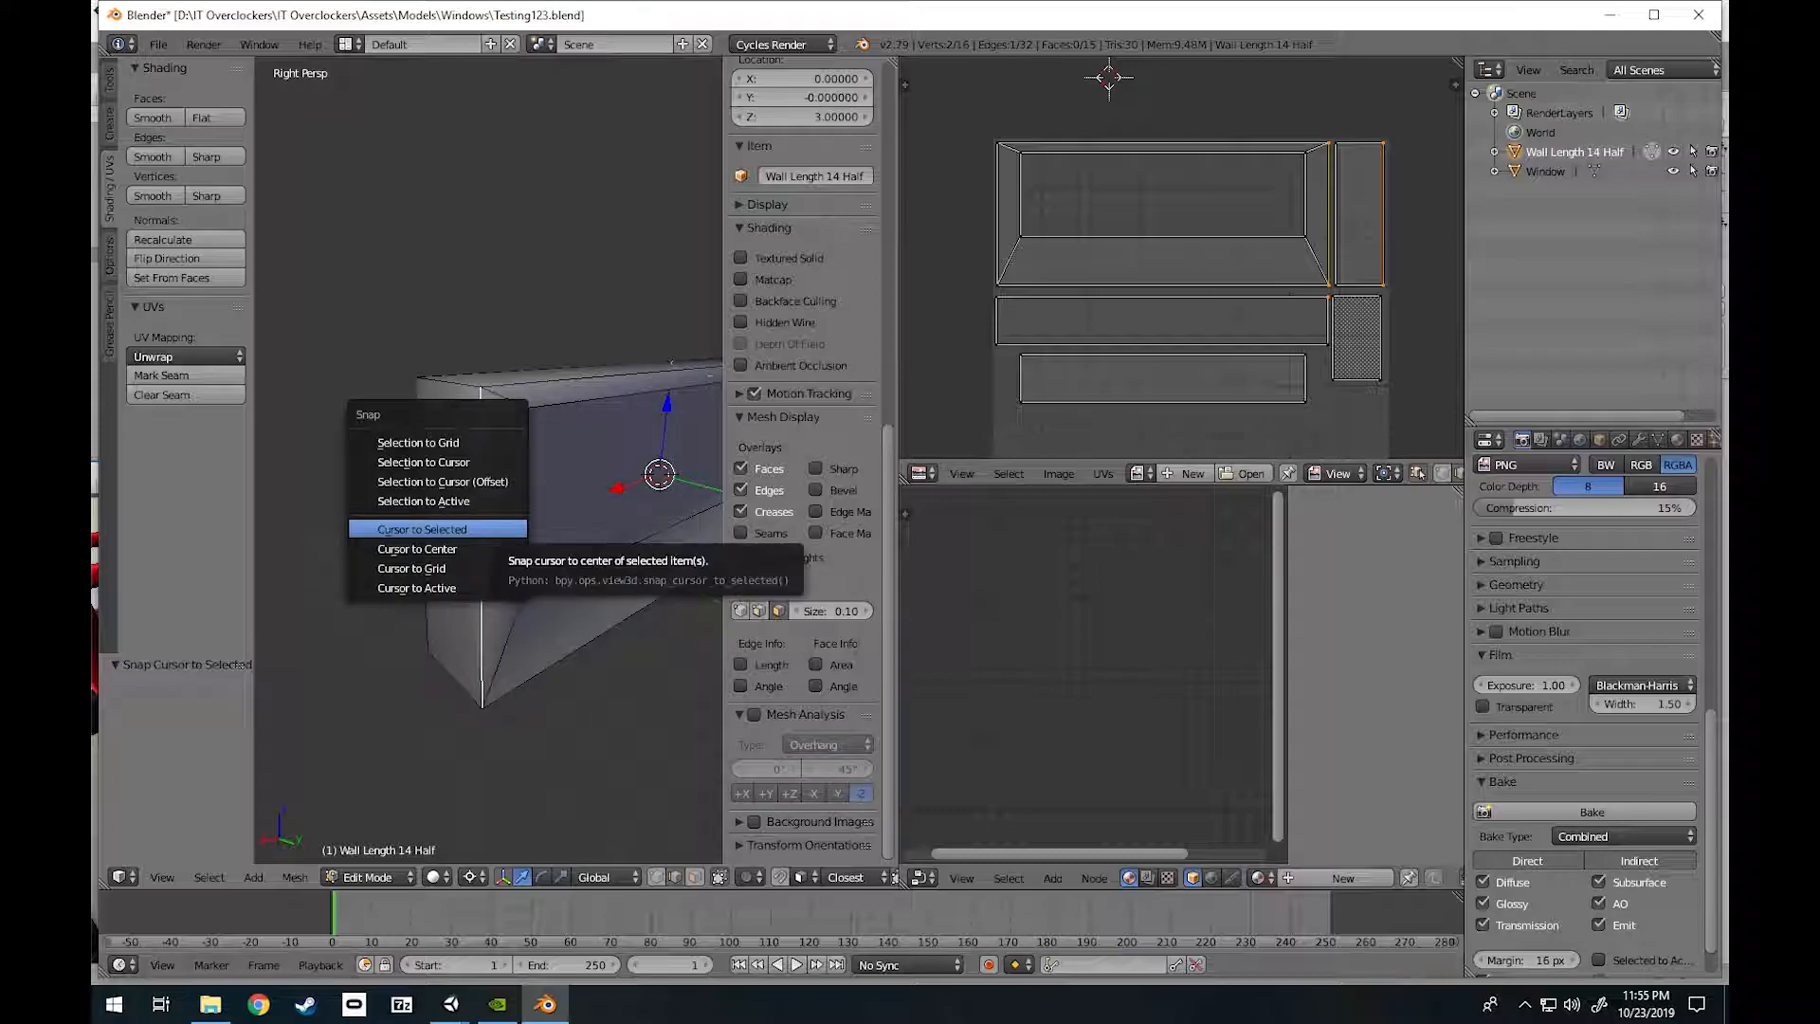
left_click(427, 528)
In face-select mode, snap the 3D cursor to the wall's narrow end face and to its top face.
key("3")
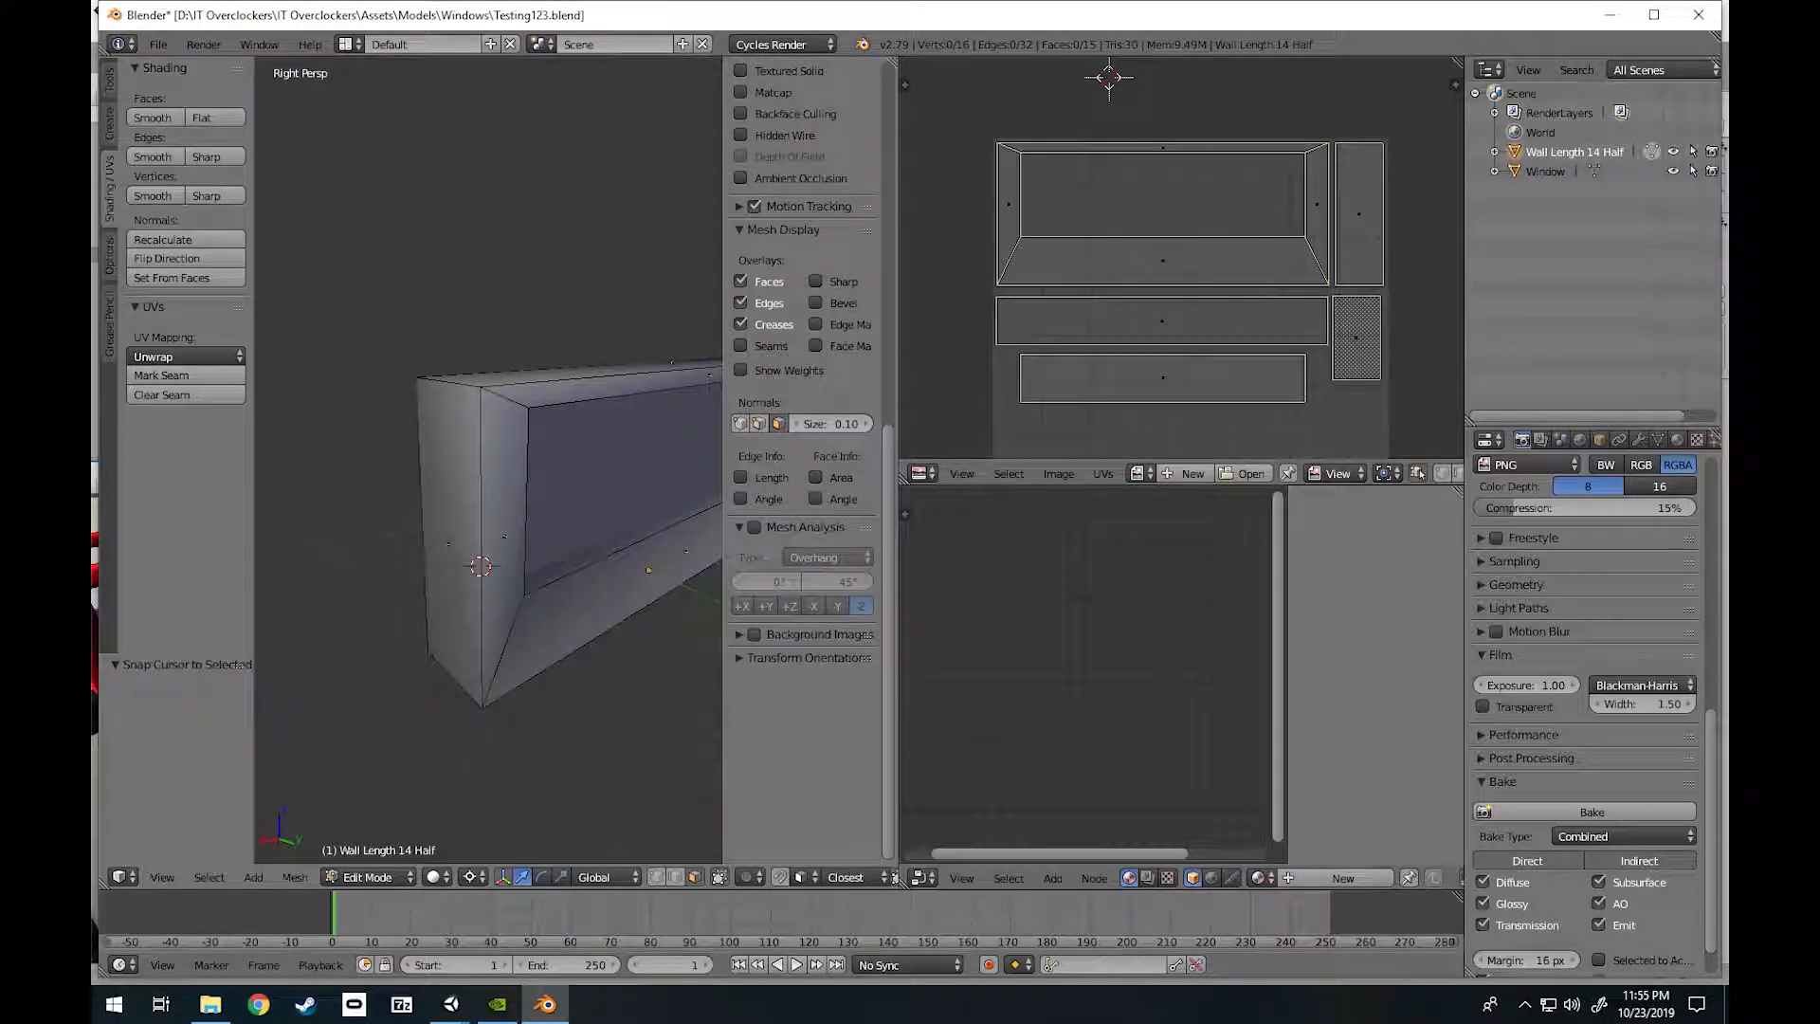
right_click(431, 538)
key("shift+s")
left_click(431, 538)
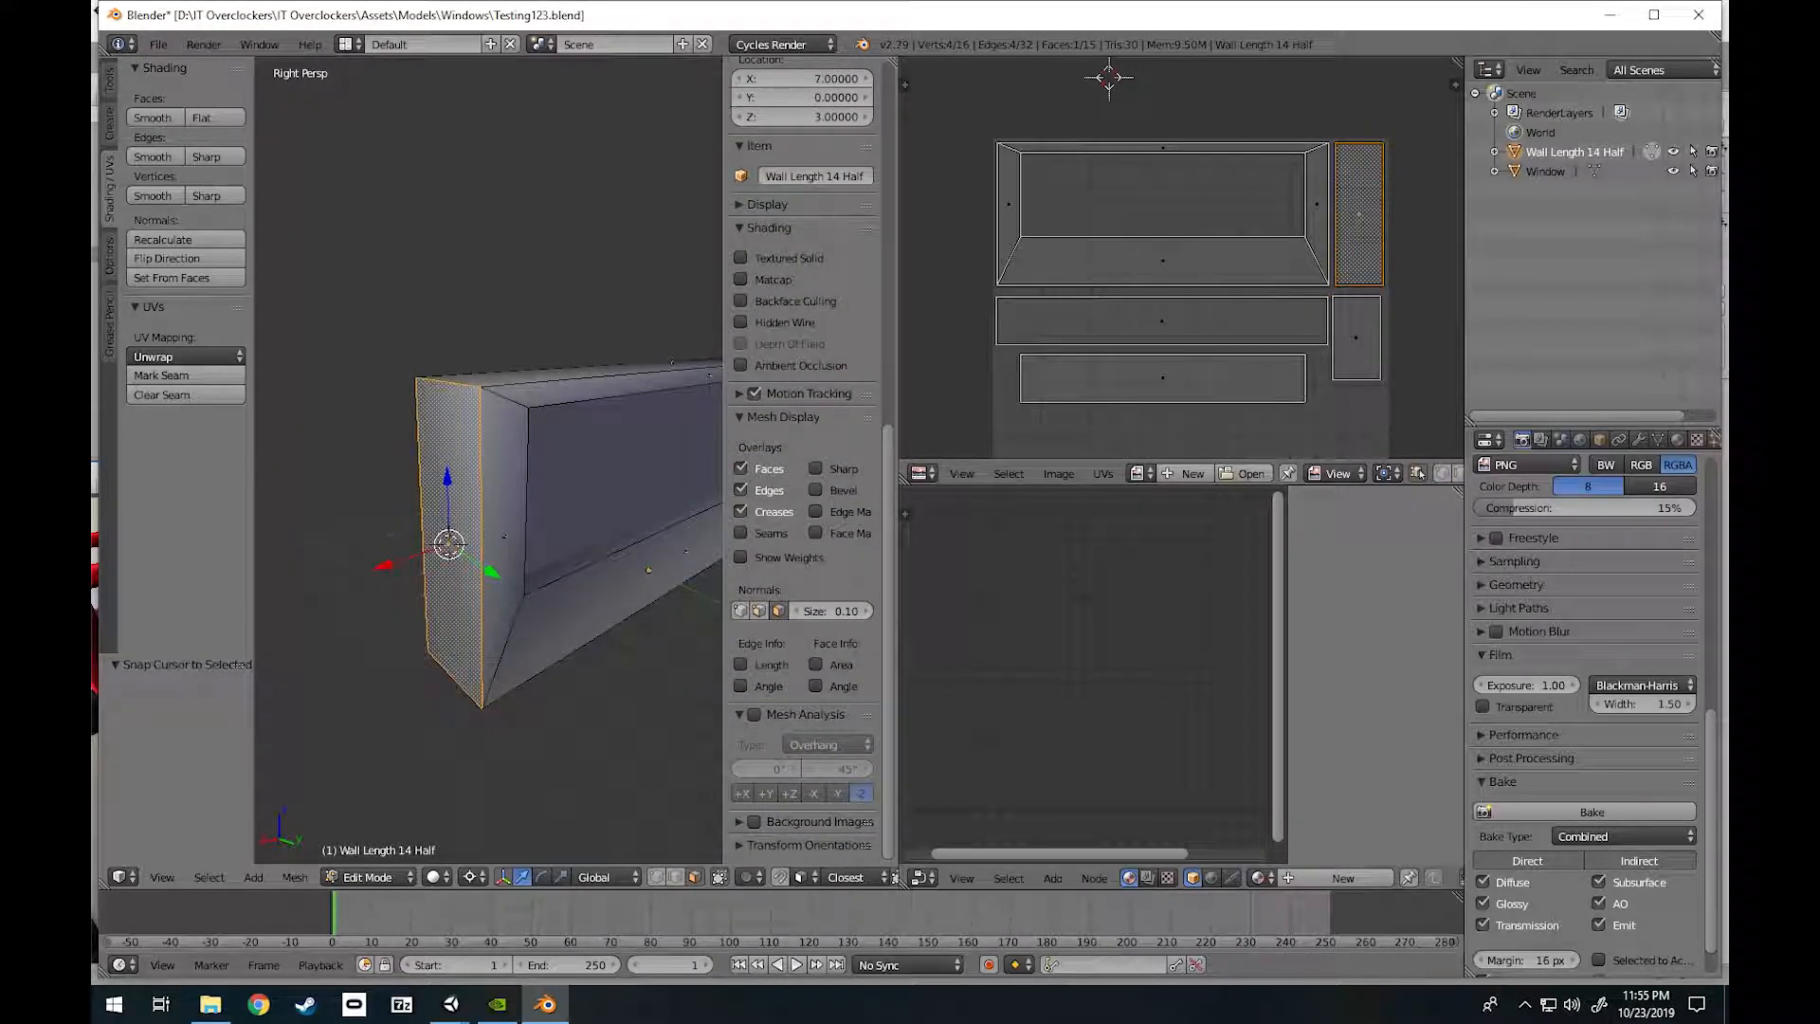
right_click(568, 372)
key("shift+s")
left_click(454, 541)
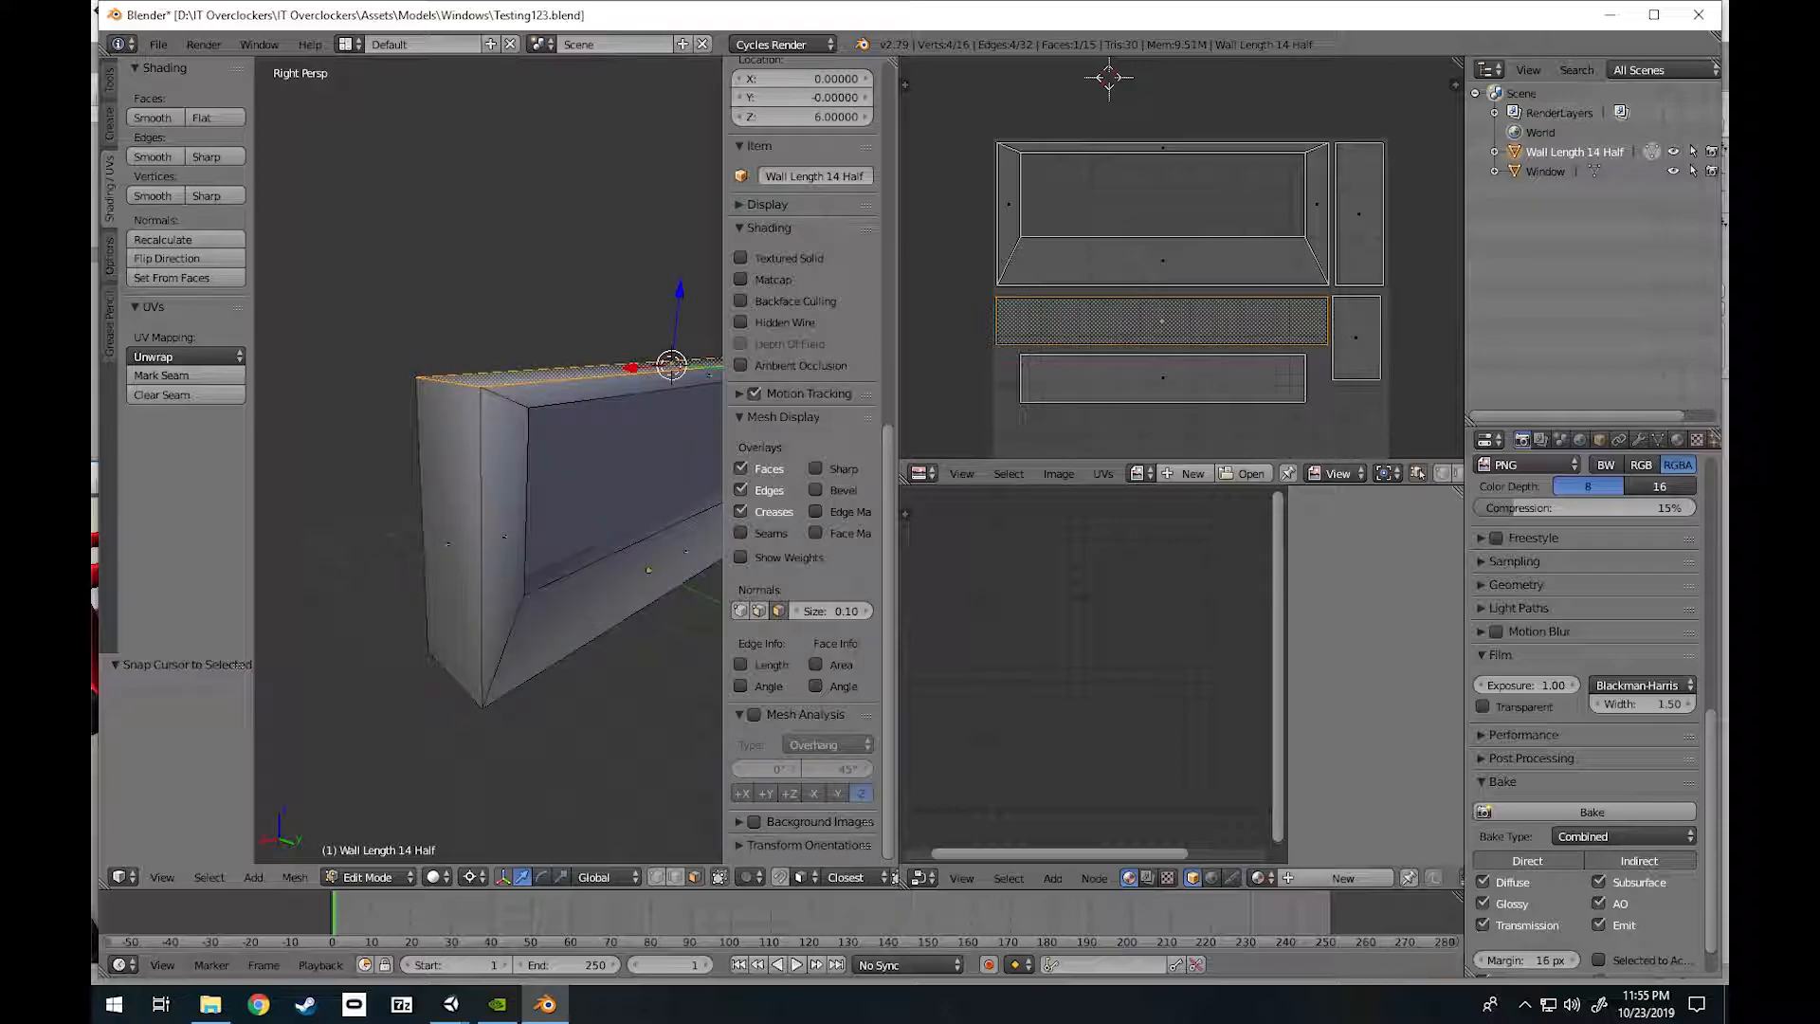
In vertex-select mode, snap the 3D cursor to the wall's near top corner vertex and deselect all geometry.
middle_click_drag(455, 541, 503, 550)
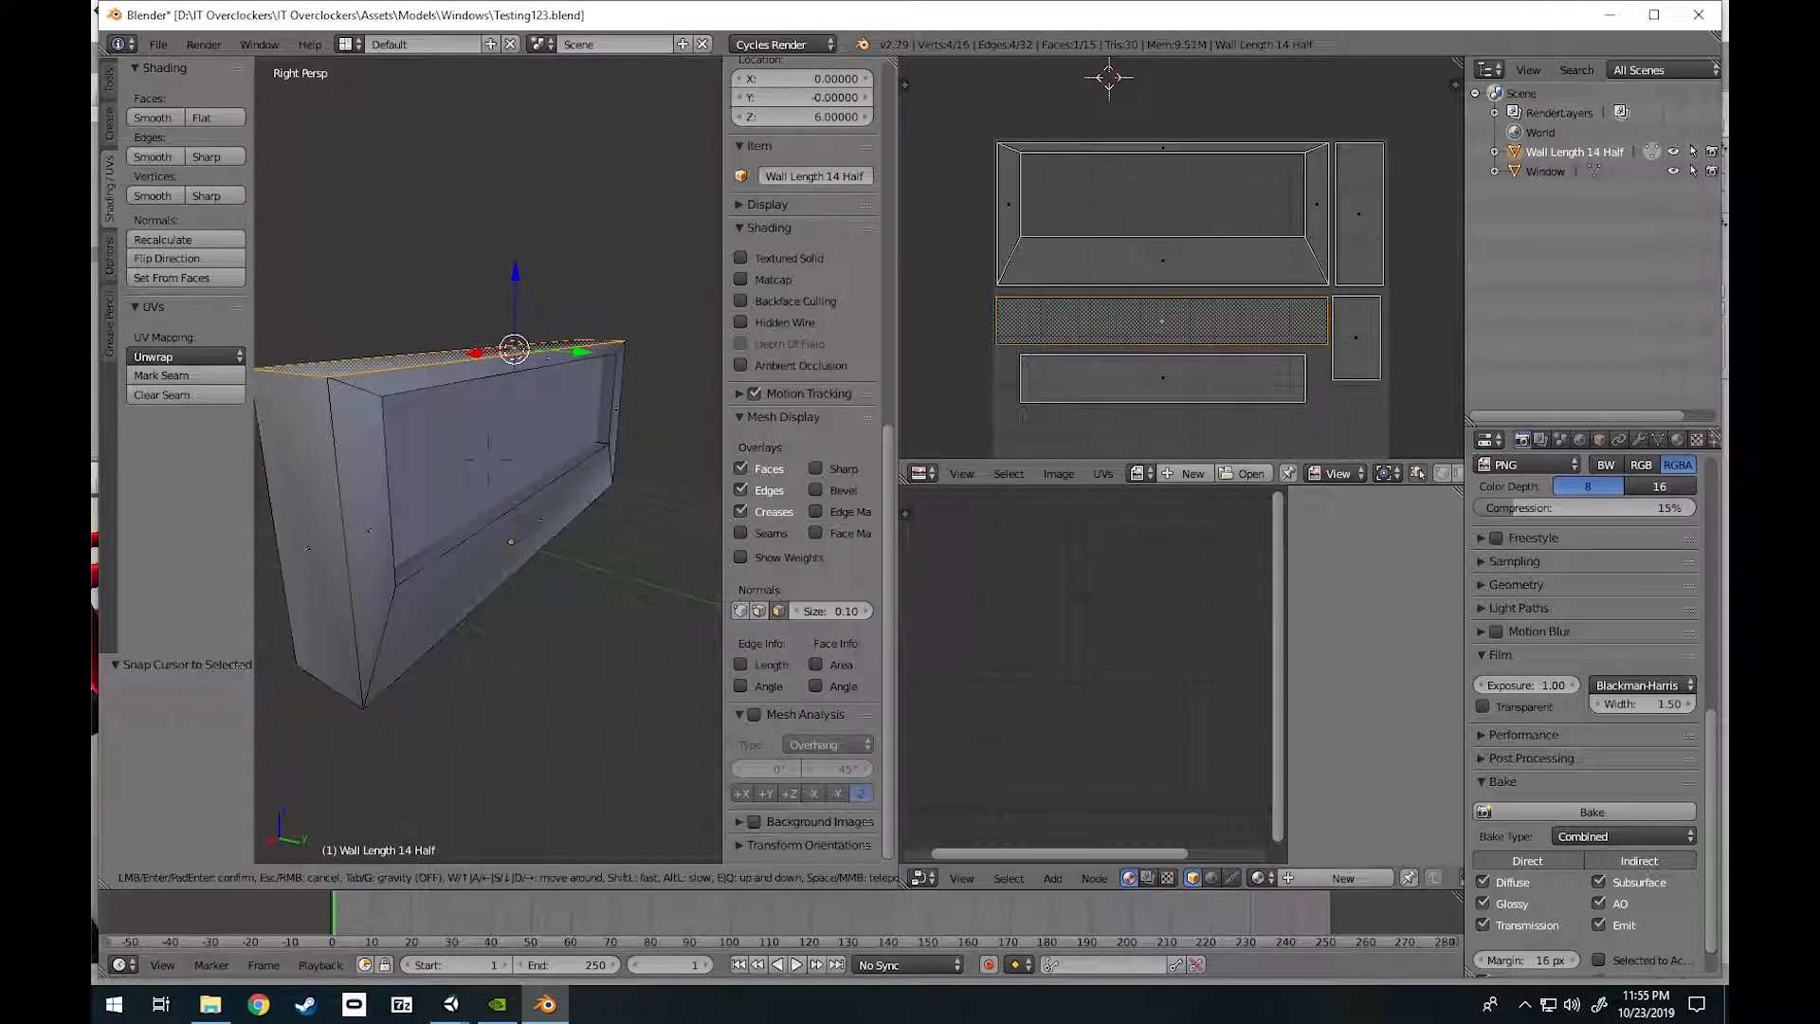
key("1")
right_click(328, 376)
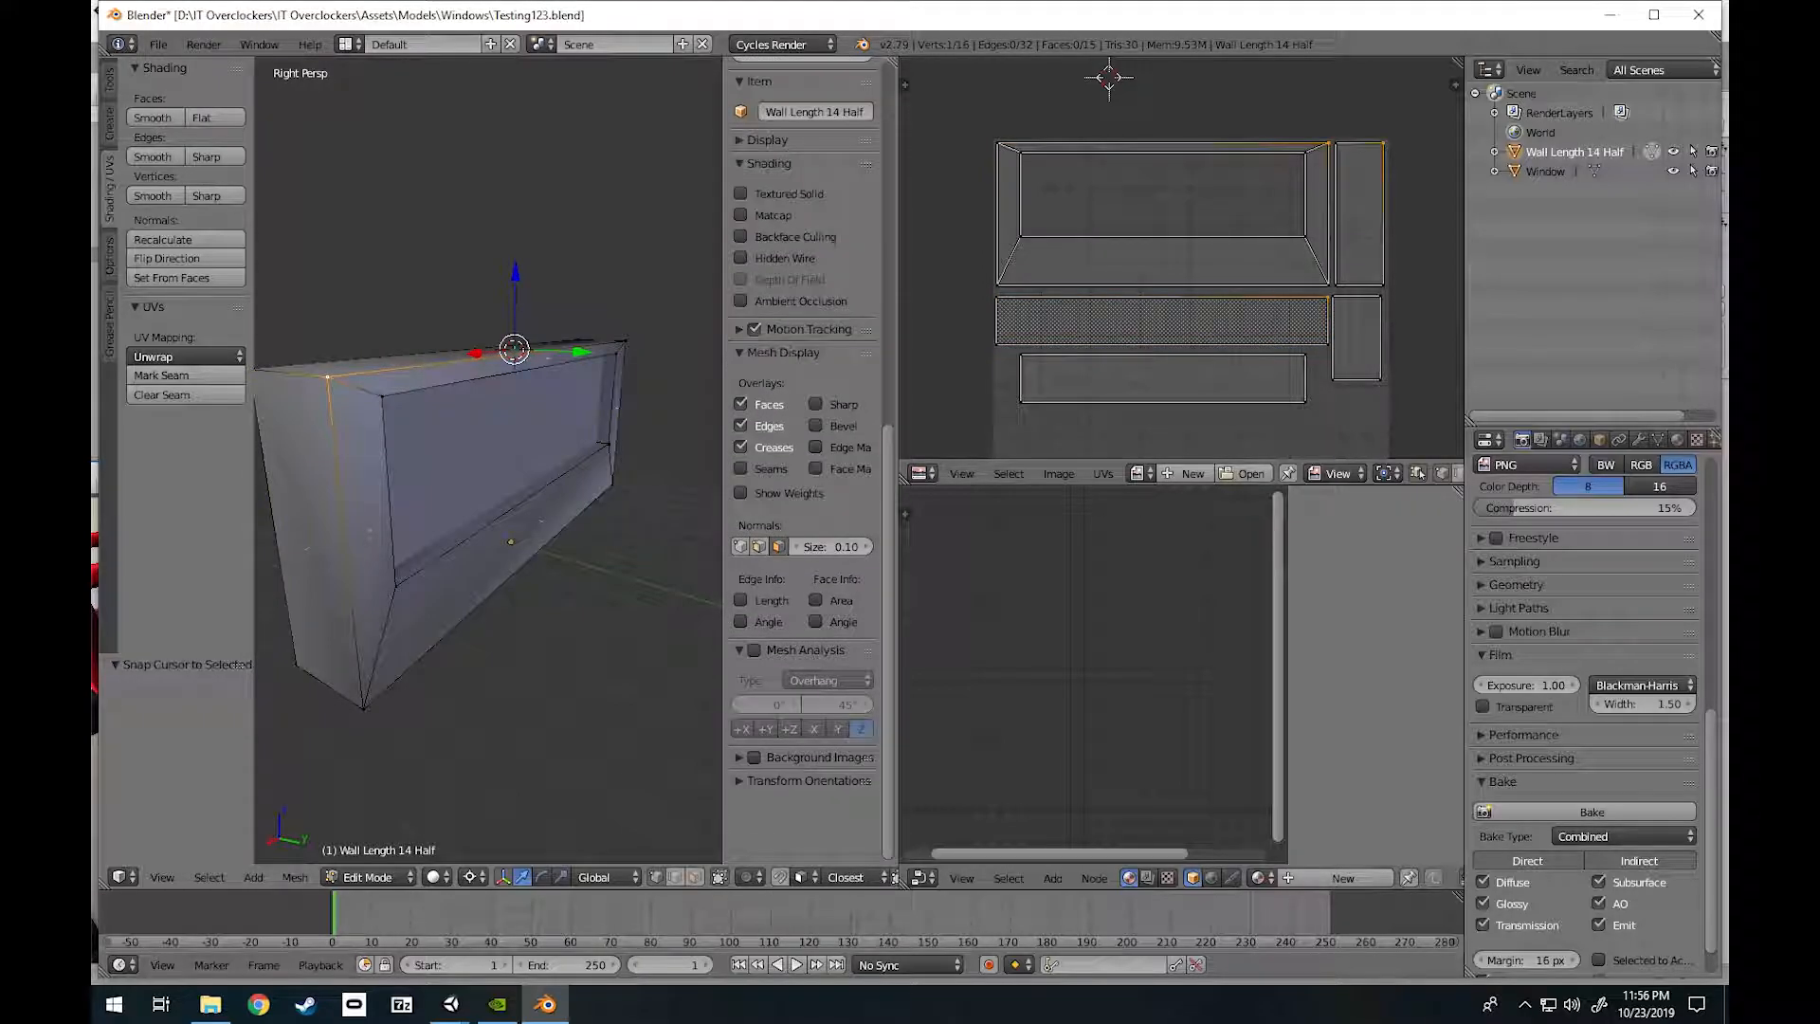
key("shift+s")
left_click(304, 463)
key("a")
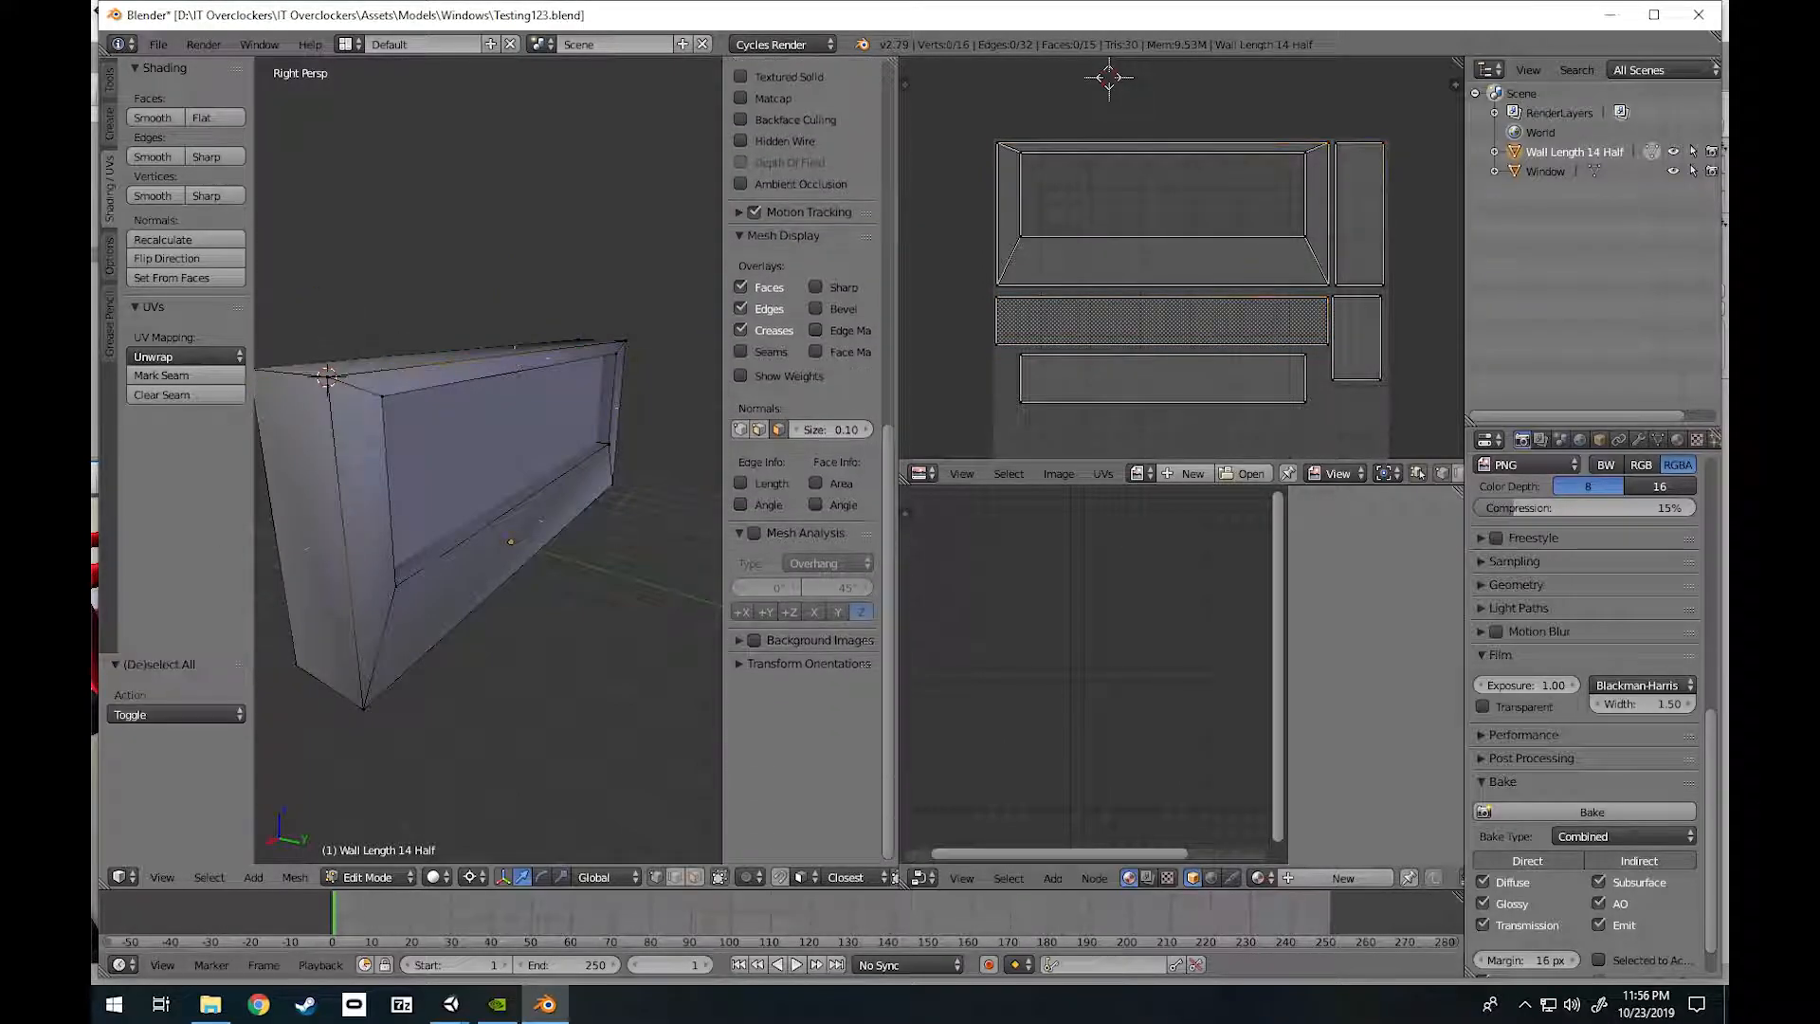
Bring up the 3D cursor's location values and snap the cursor back to the scene centre.
key("shift+f")
key("w")
key("a")
left_click(488, 460)
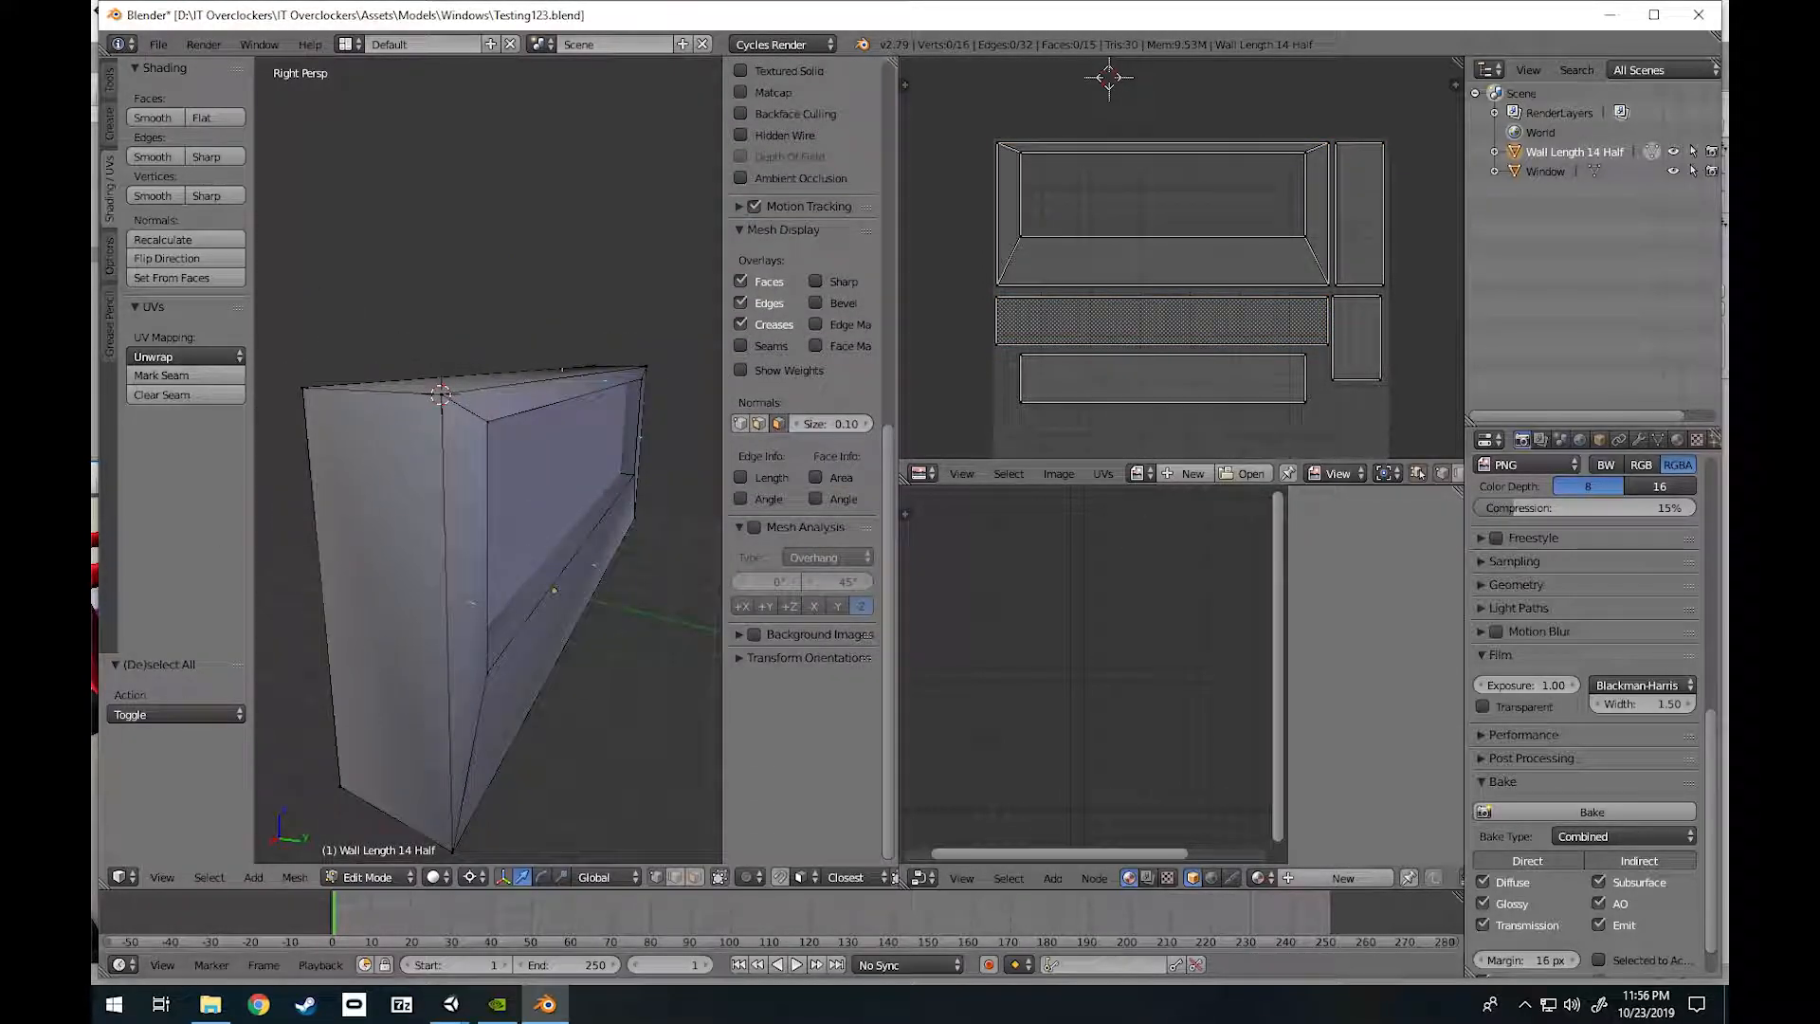
scroll(804, 380, "up", 15)
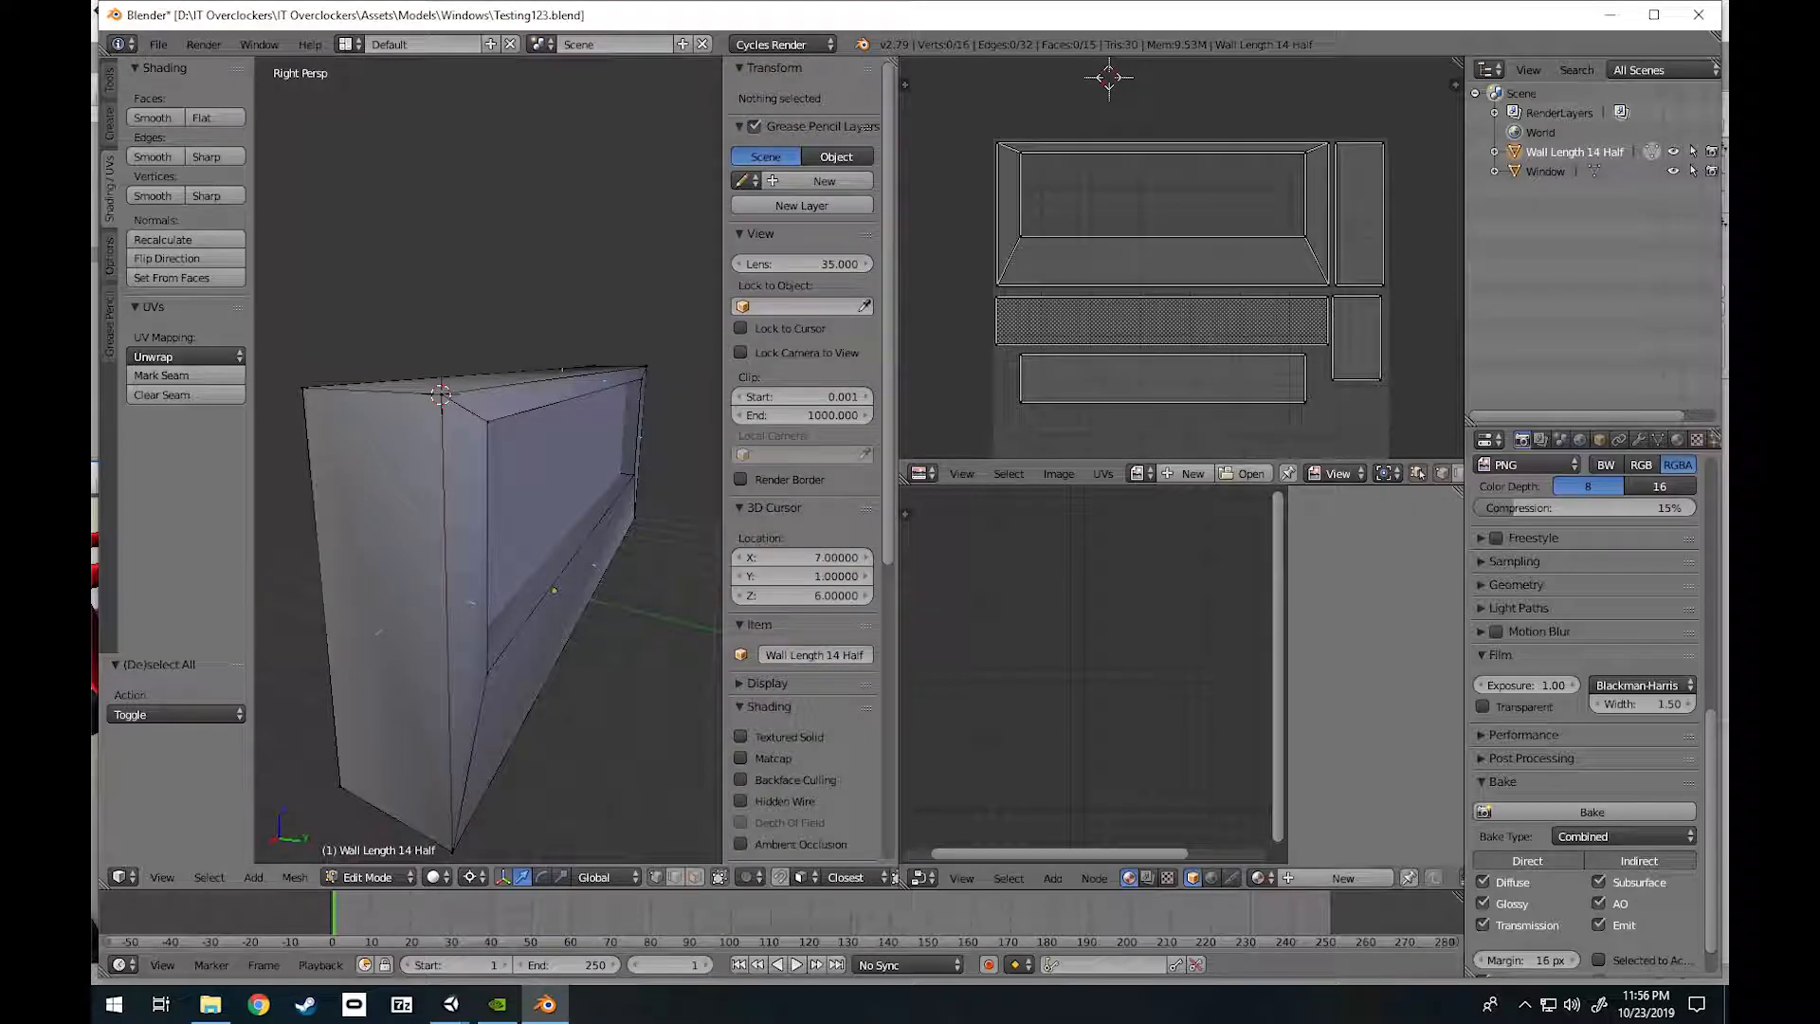
mouse_move(802, 557)
left_mouse_down()
mouse_move(829, 558)
mouse_move(772, 558)
left_mouse_up()
key("shift+s")
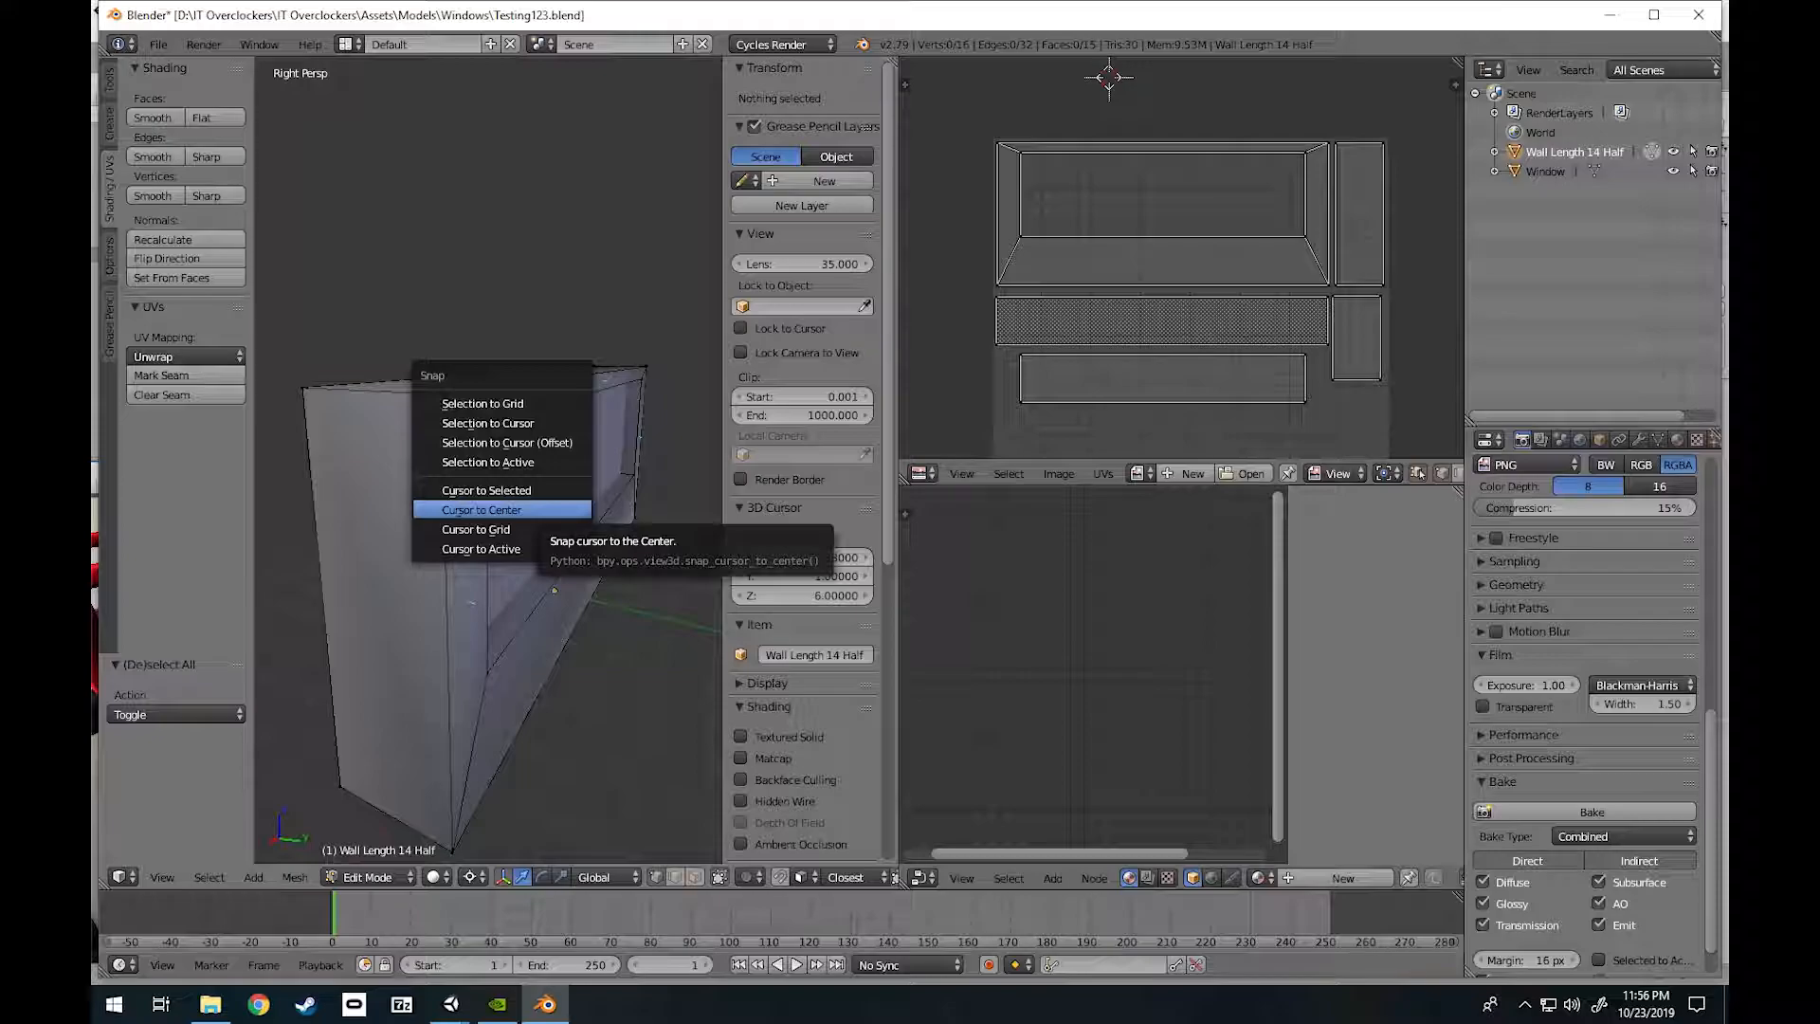
left_click(481, 510)
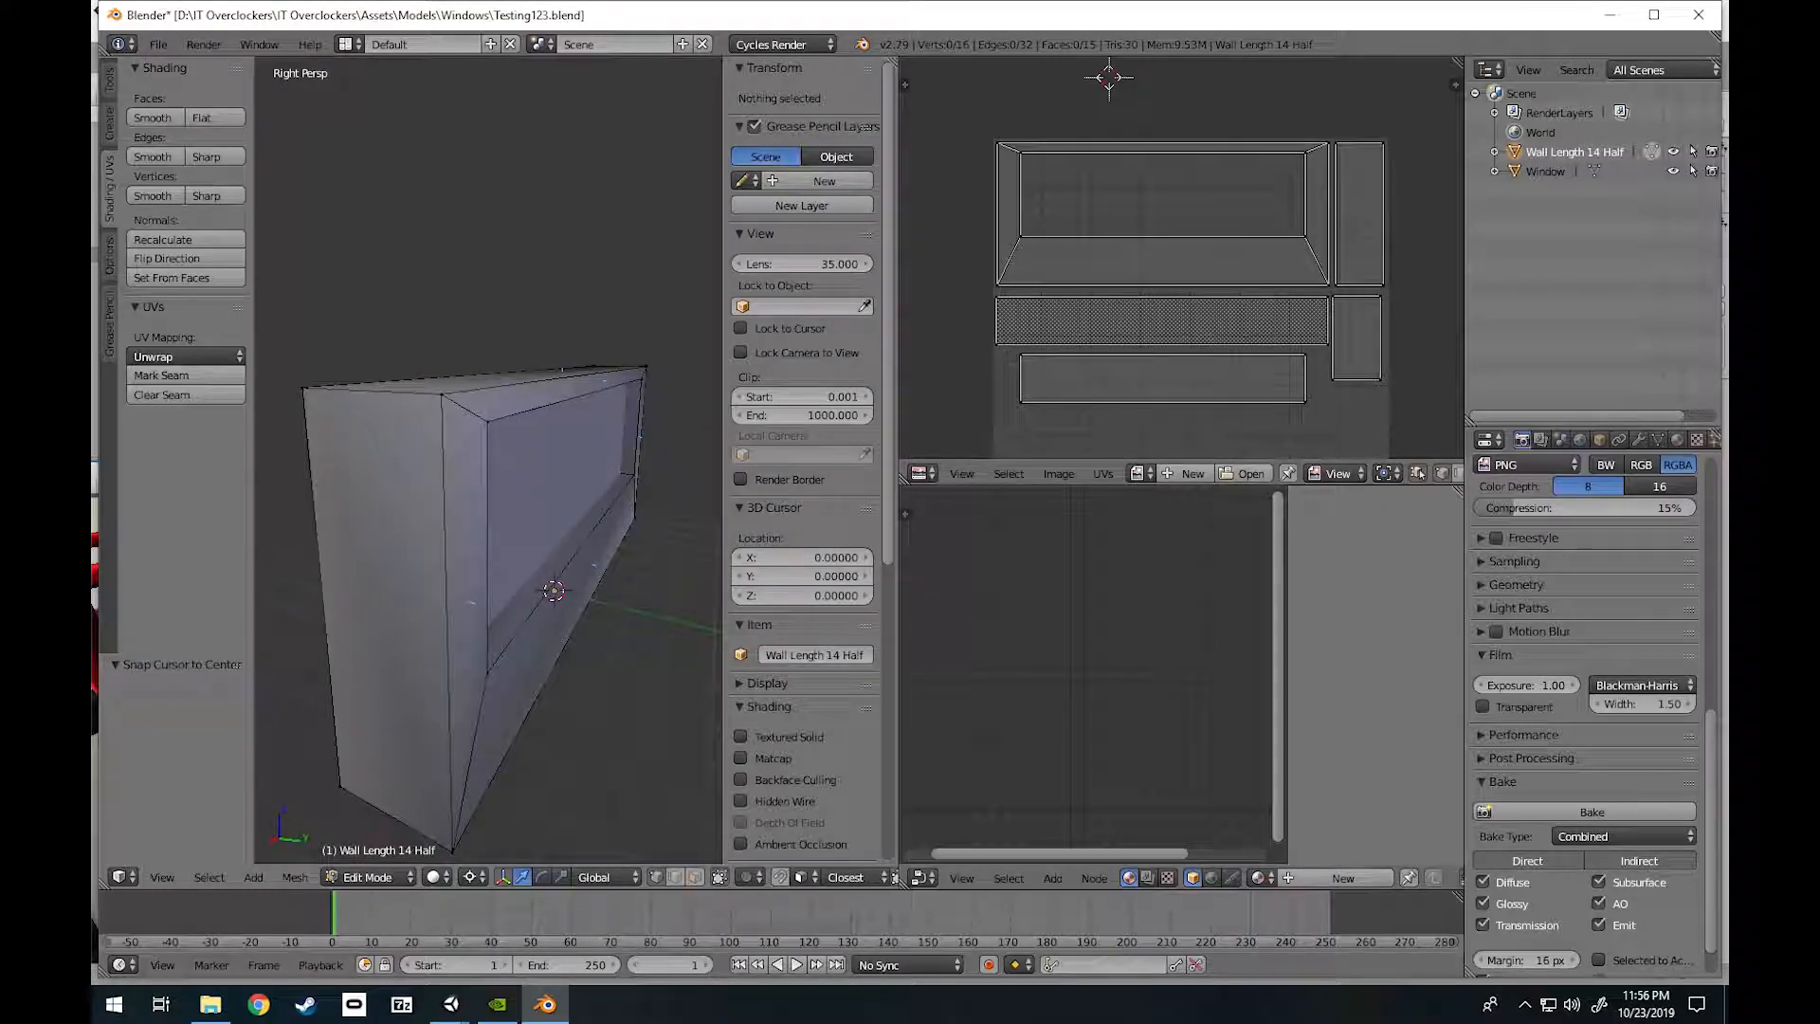
Compare the wall's origin between Blender and Unity, moving Testing123 along Z back to 0 in Unity.
key("alt+Tab")
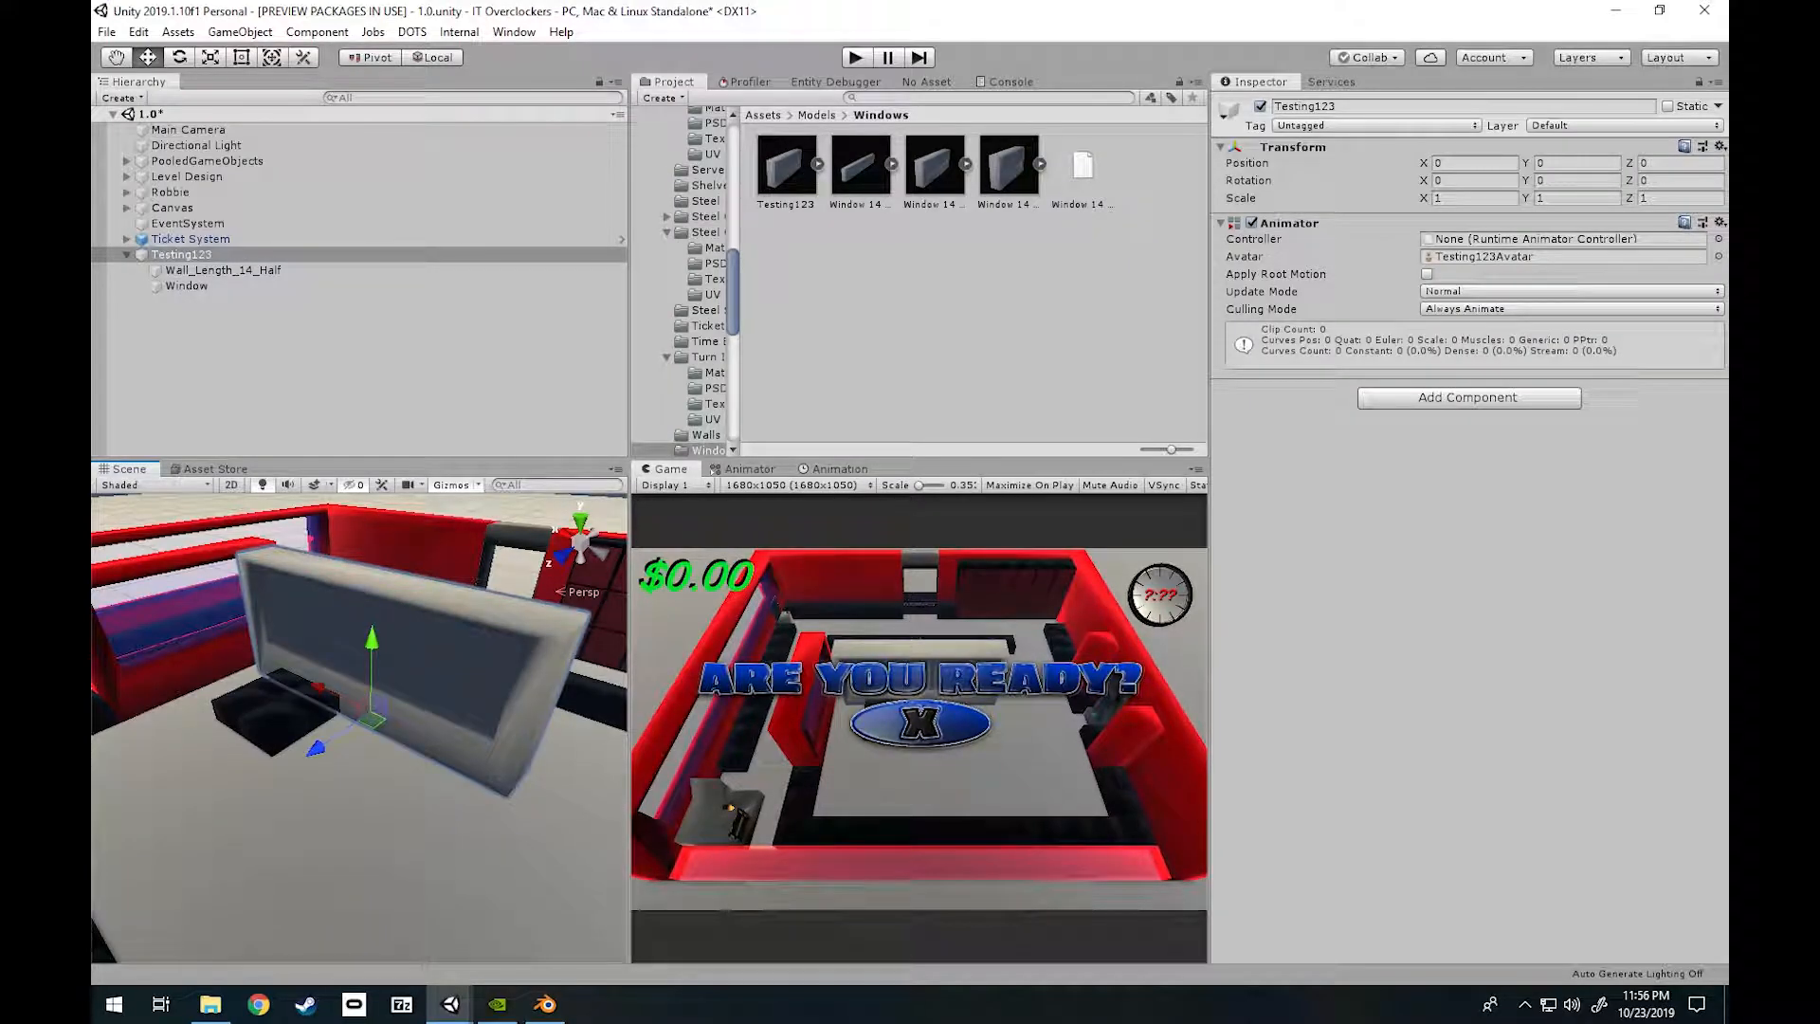
key("alt+Tab")
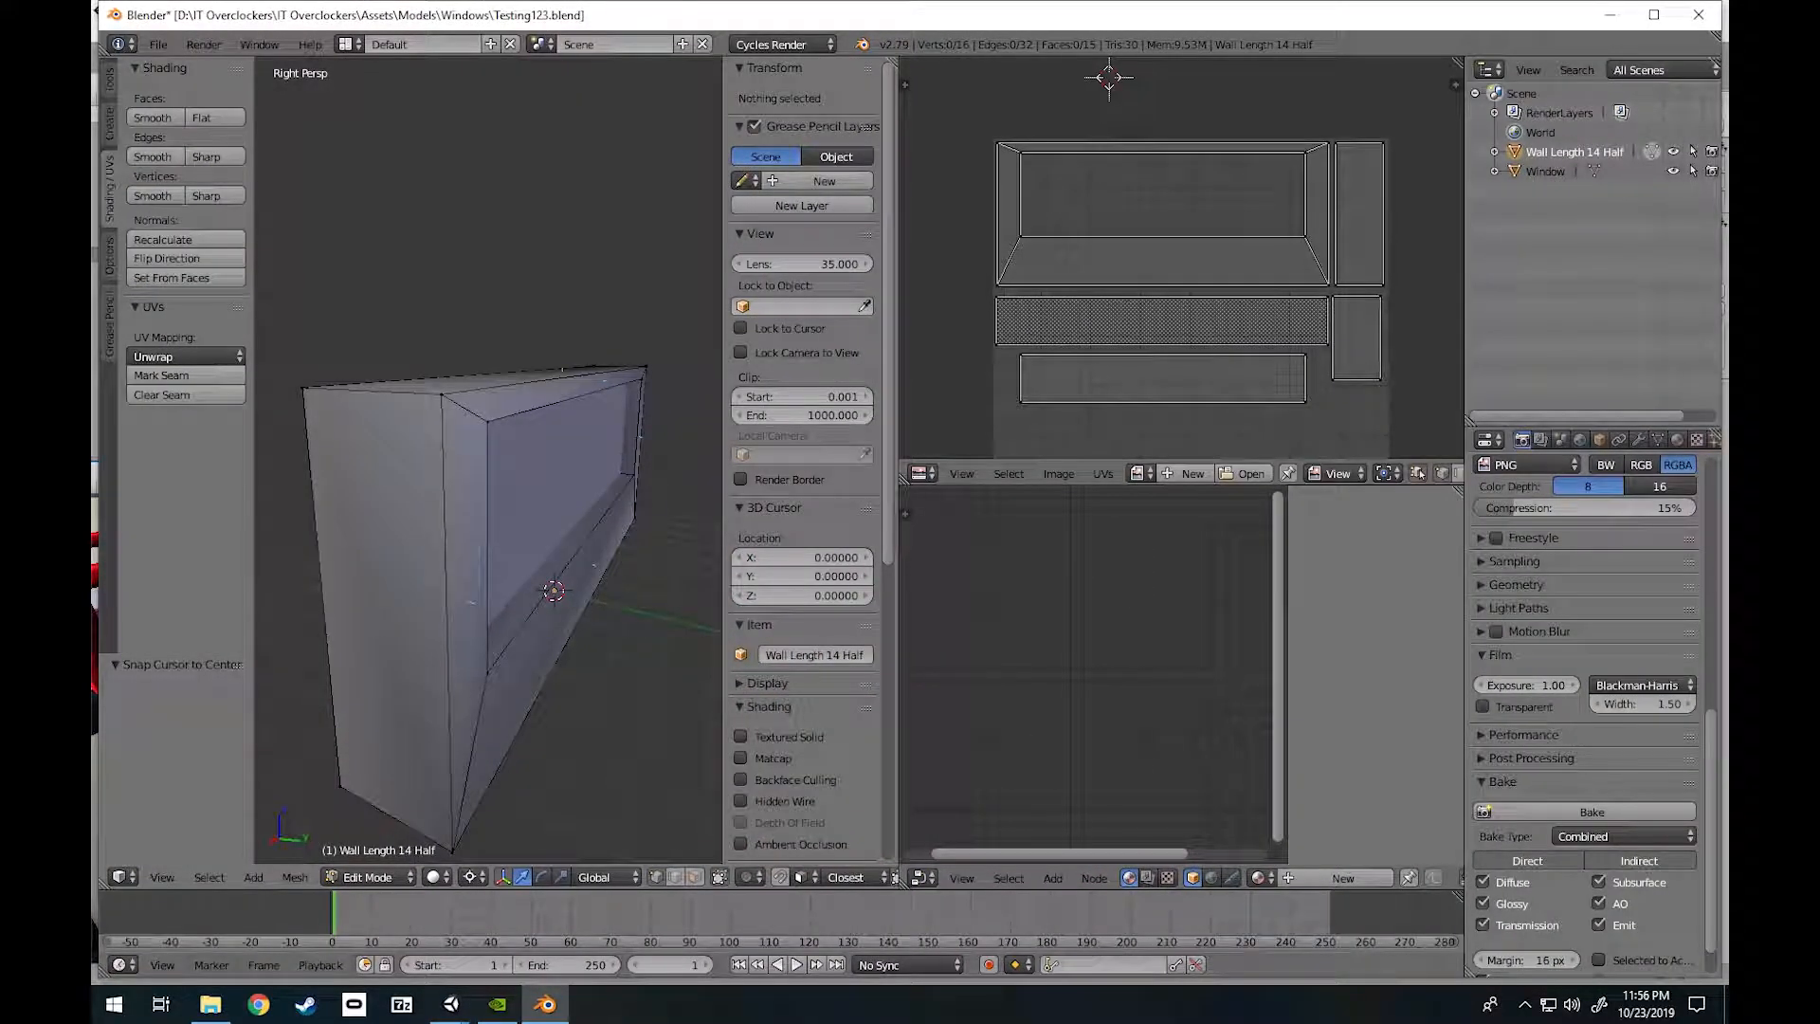
key("alt+Tab")
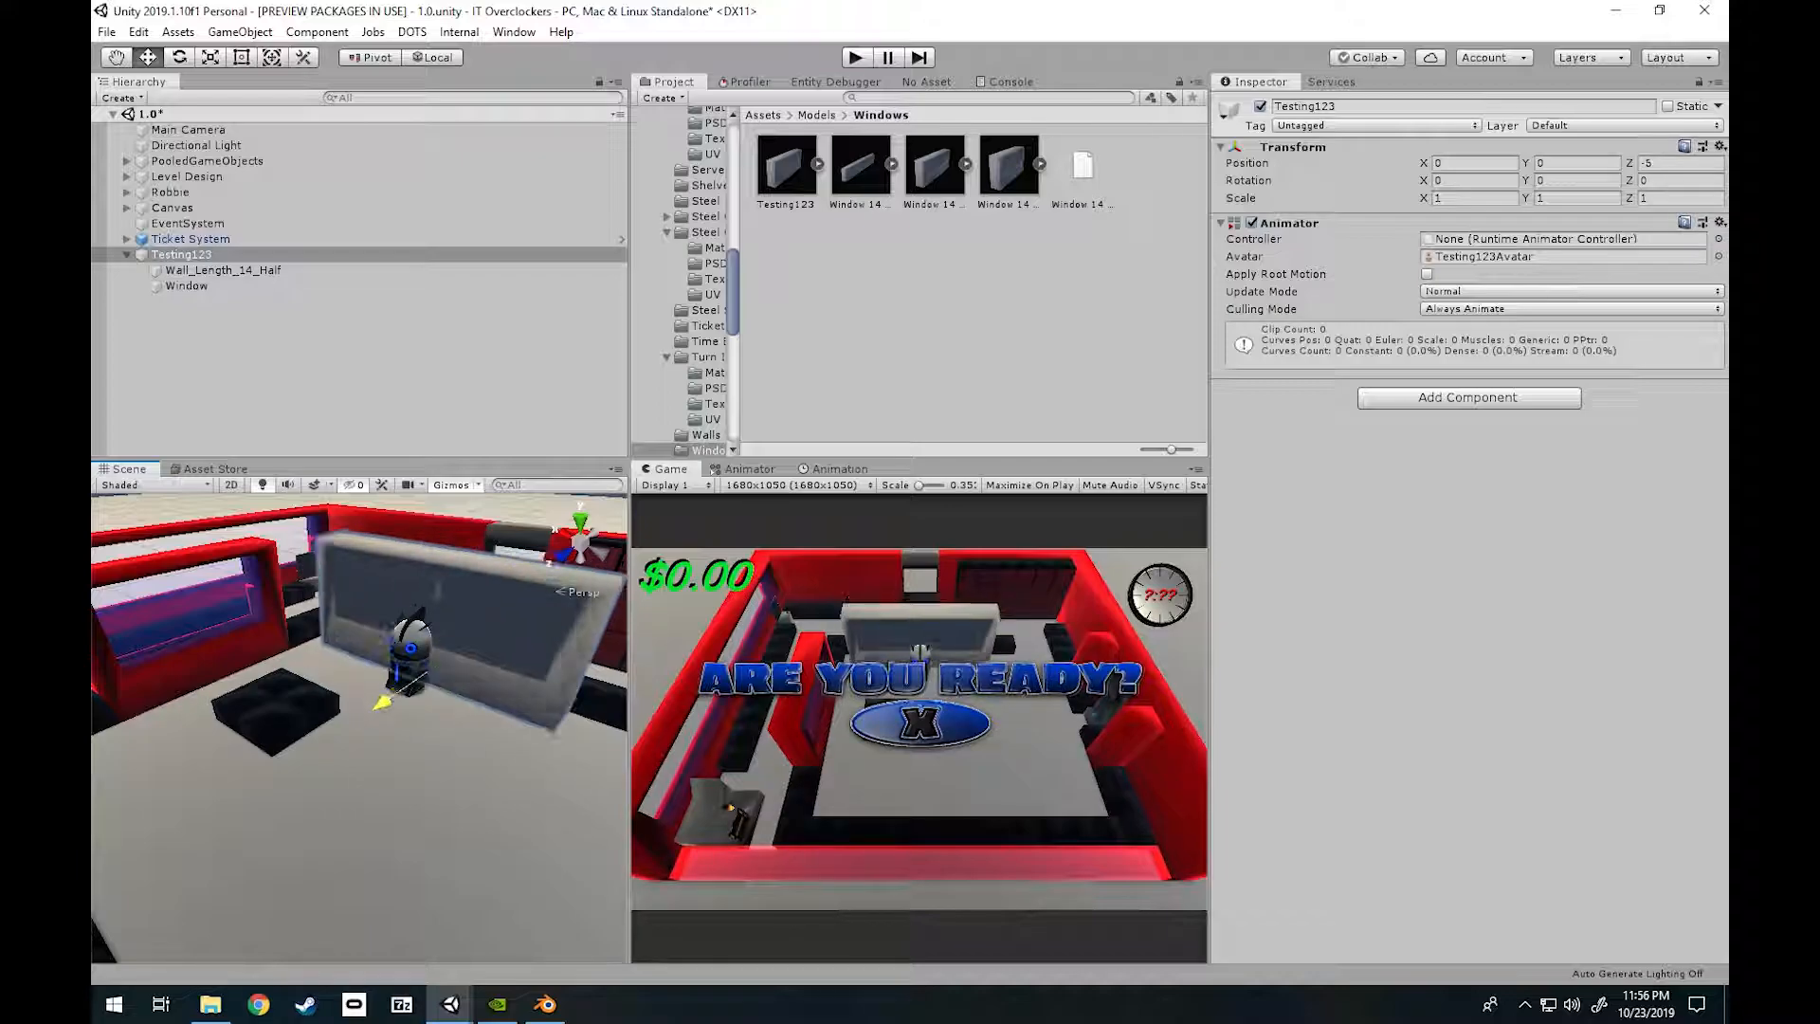
left_click_drag(393, 695, 315, 747, "ctrl")
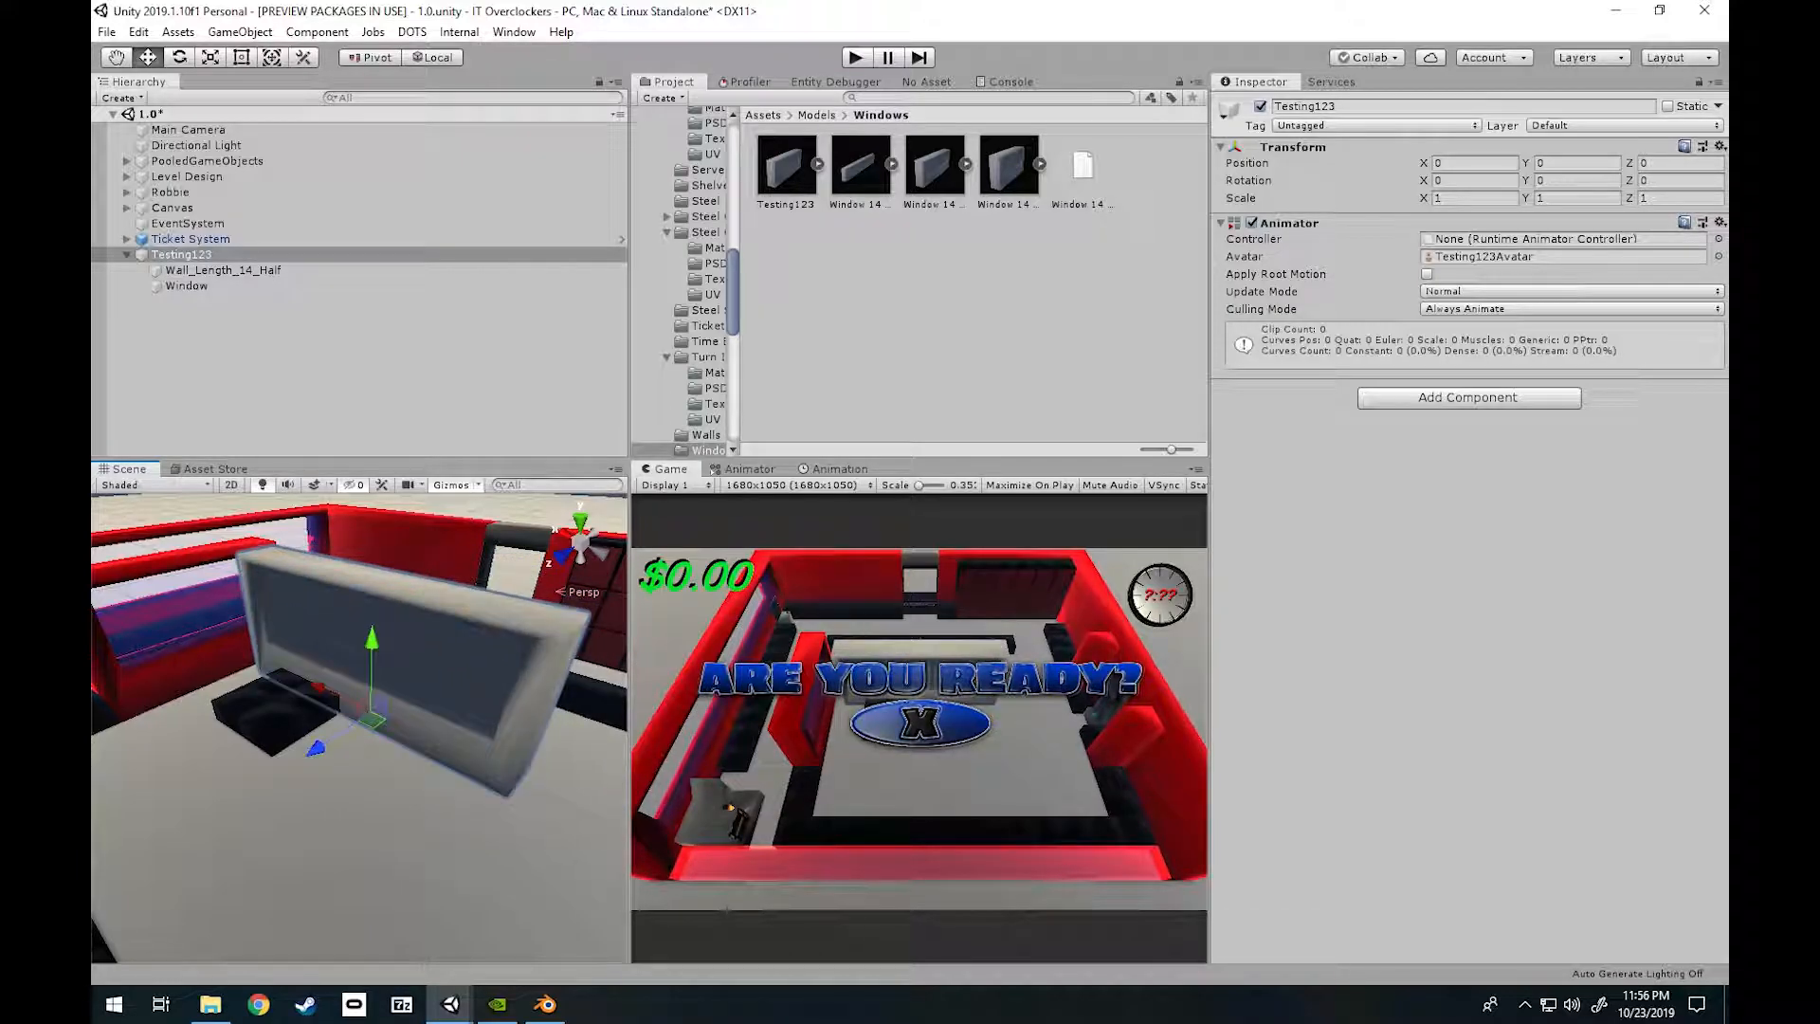
left_click(545, 1004)
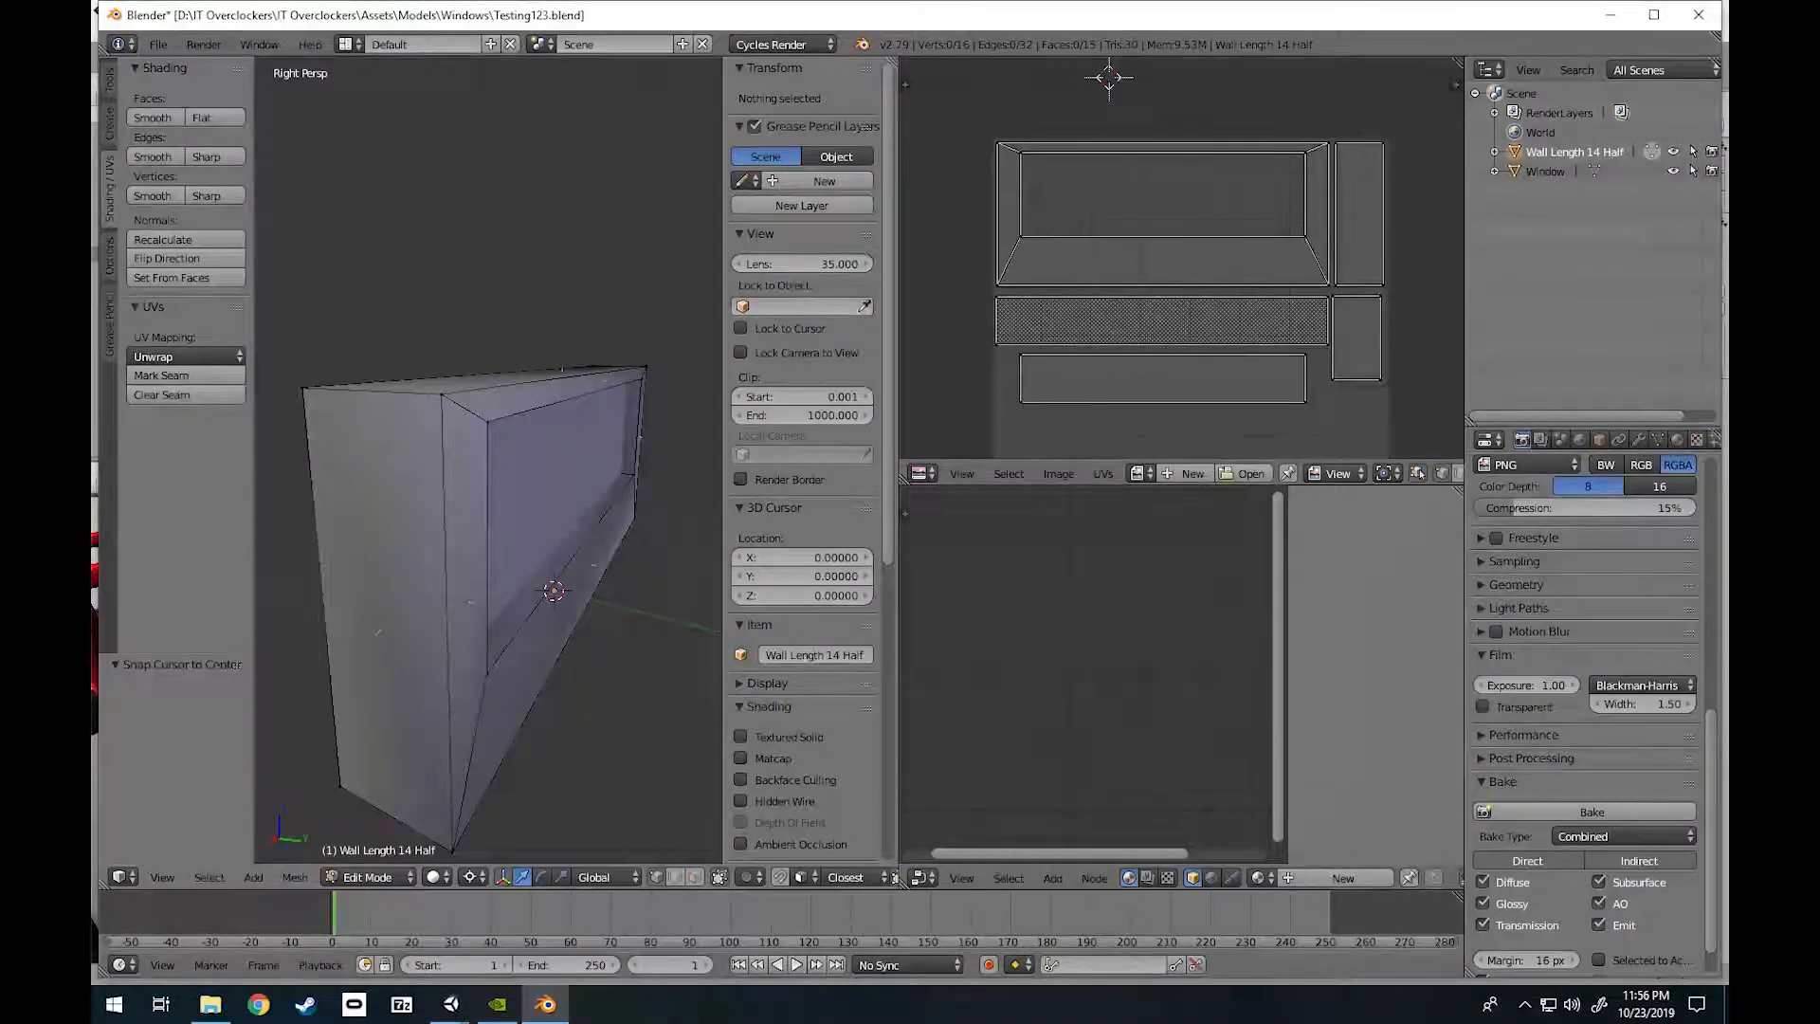
key("alt+Tab")
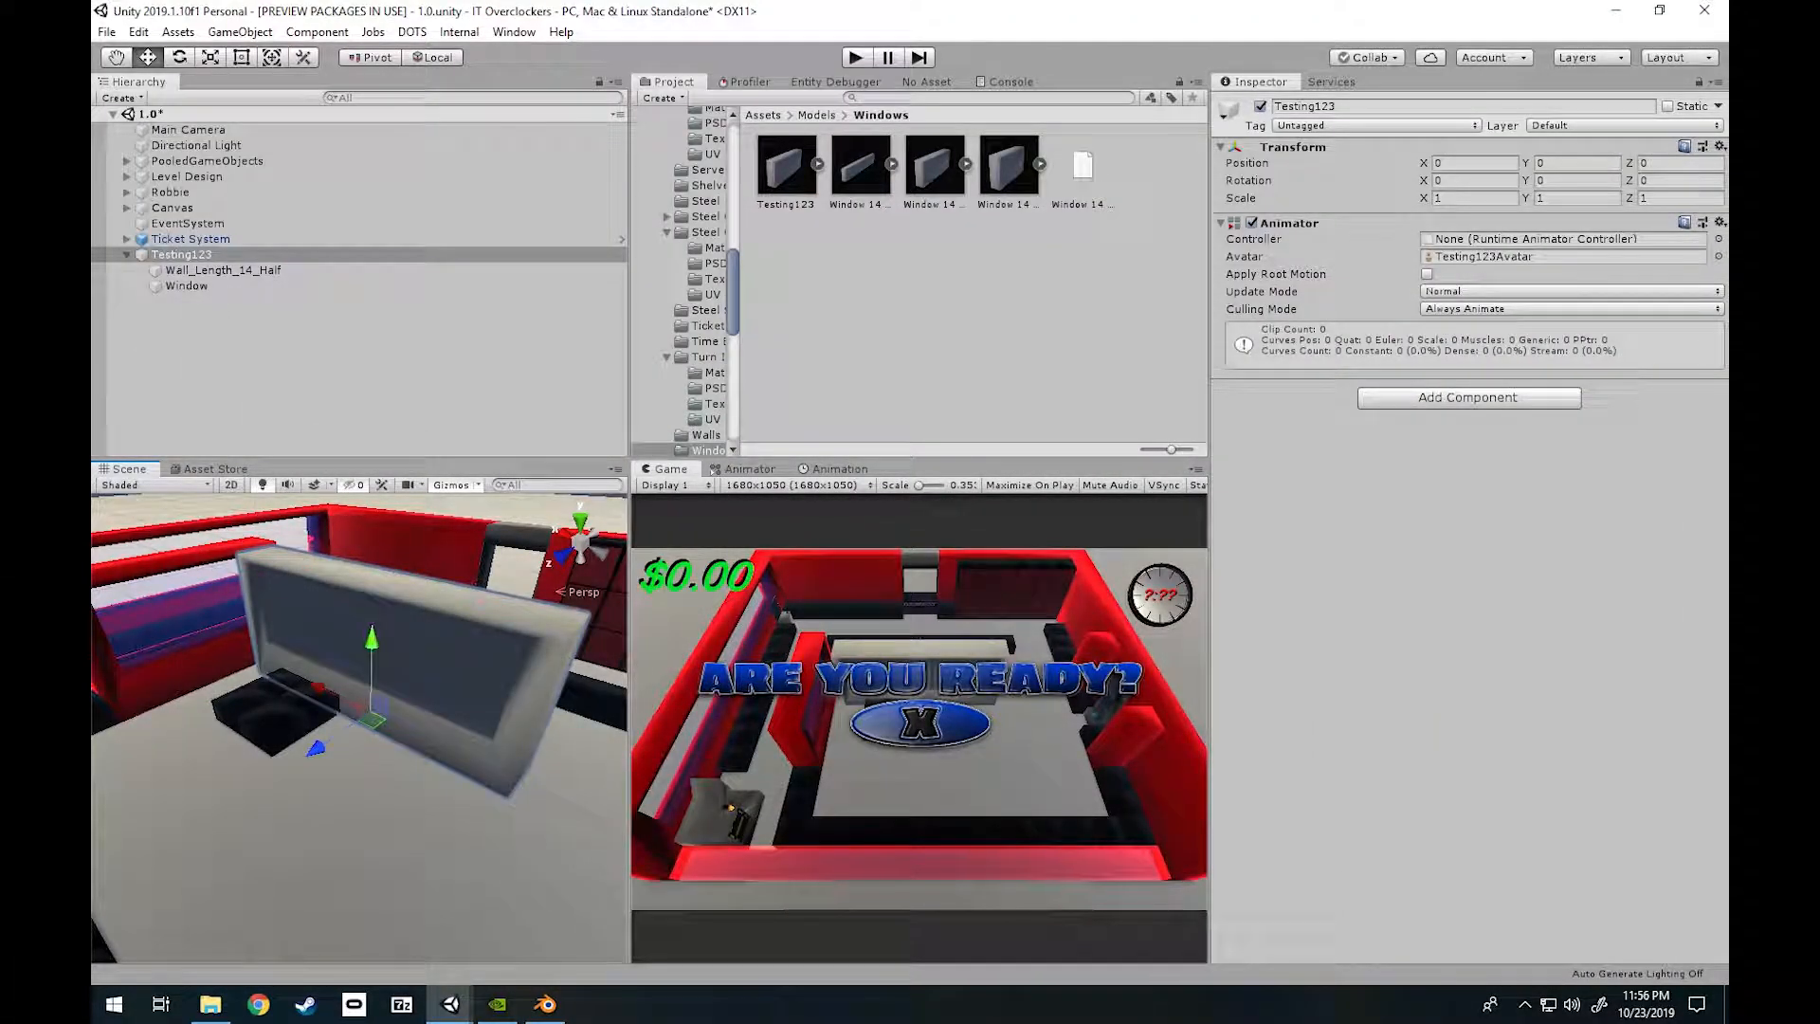
mouse_move(316, 747)
left_mouse_down()
mouse_move(272, 764)
mouse_move(332, 736)
mouse_move(302, 755)
mouse_move(315, 748)
left_mouse_up()
Select the Window 14 Length 1 wall at the side of the level in the Unity scene.
right_click_drag(342, 703, 453, 726)
key("w")
key("s")
key("s")
key("s")
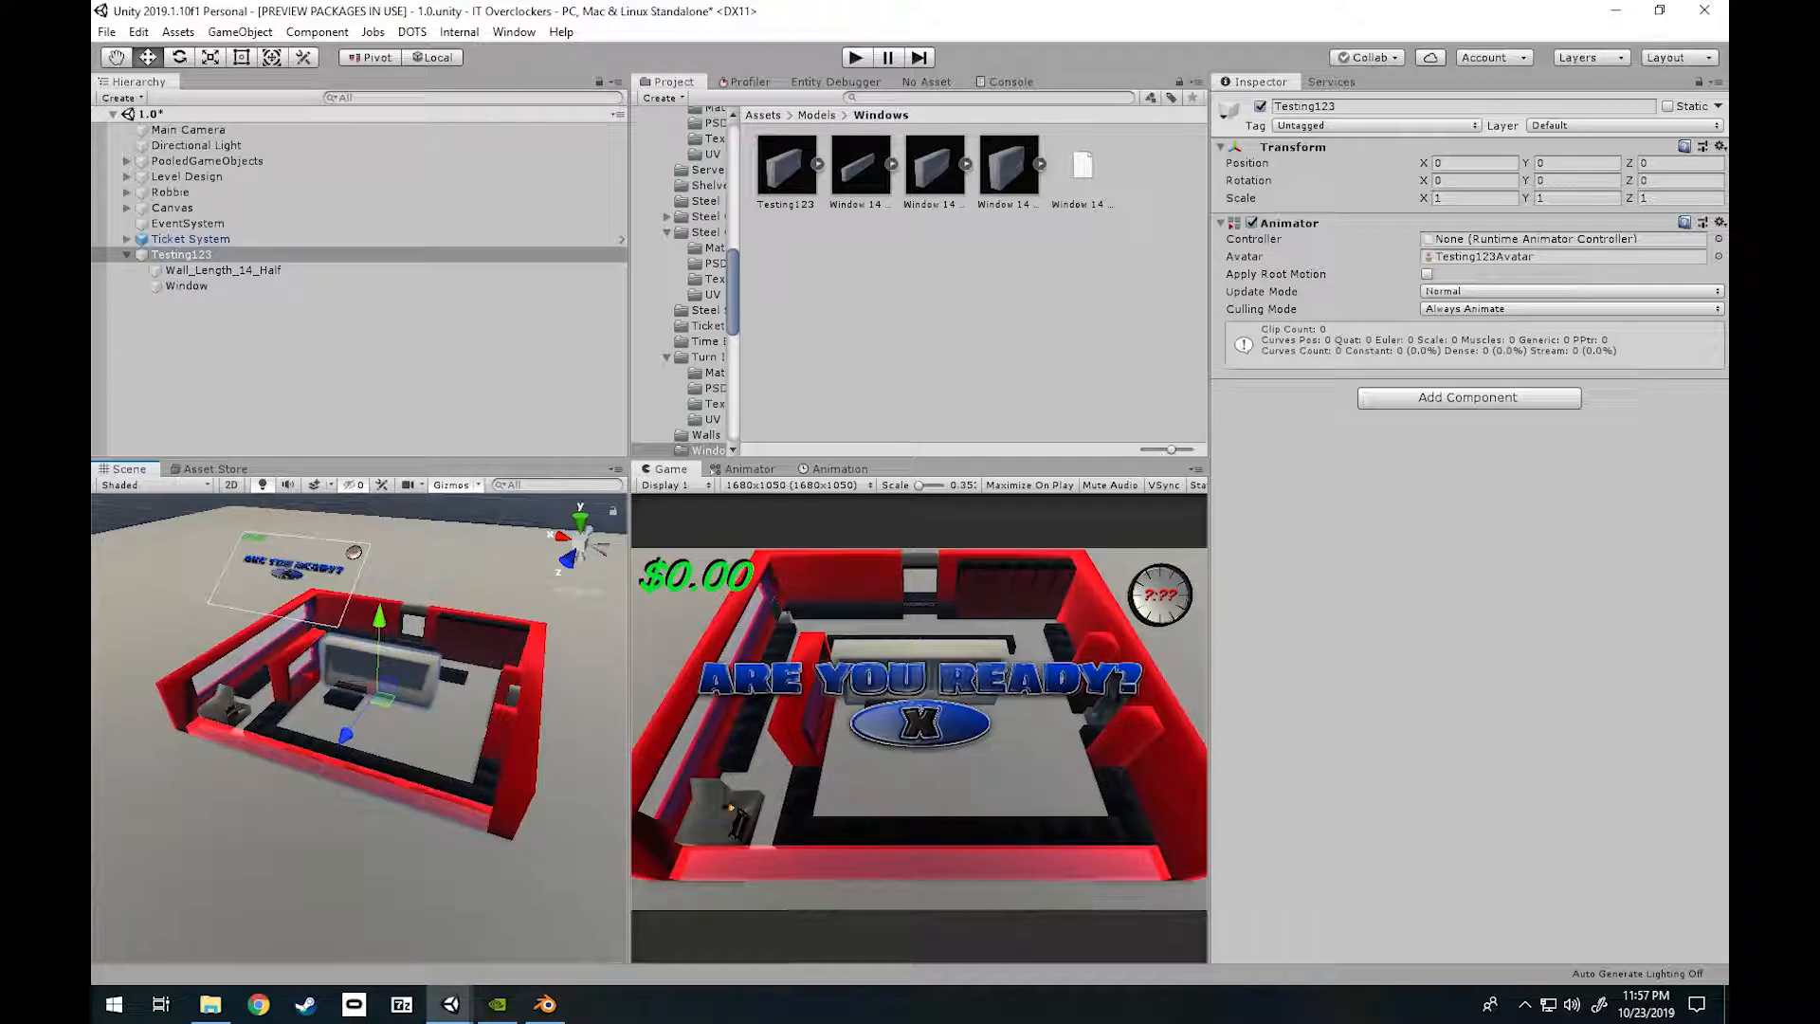
left_click(237, 641)
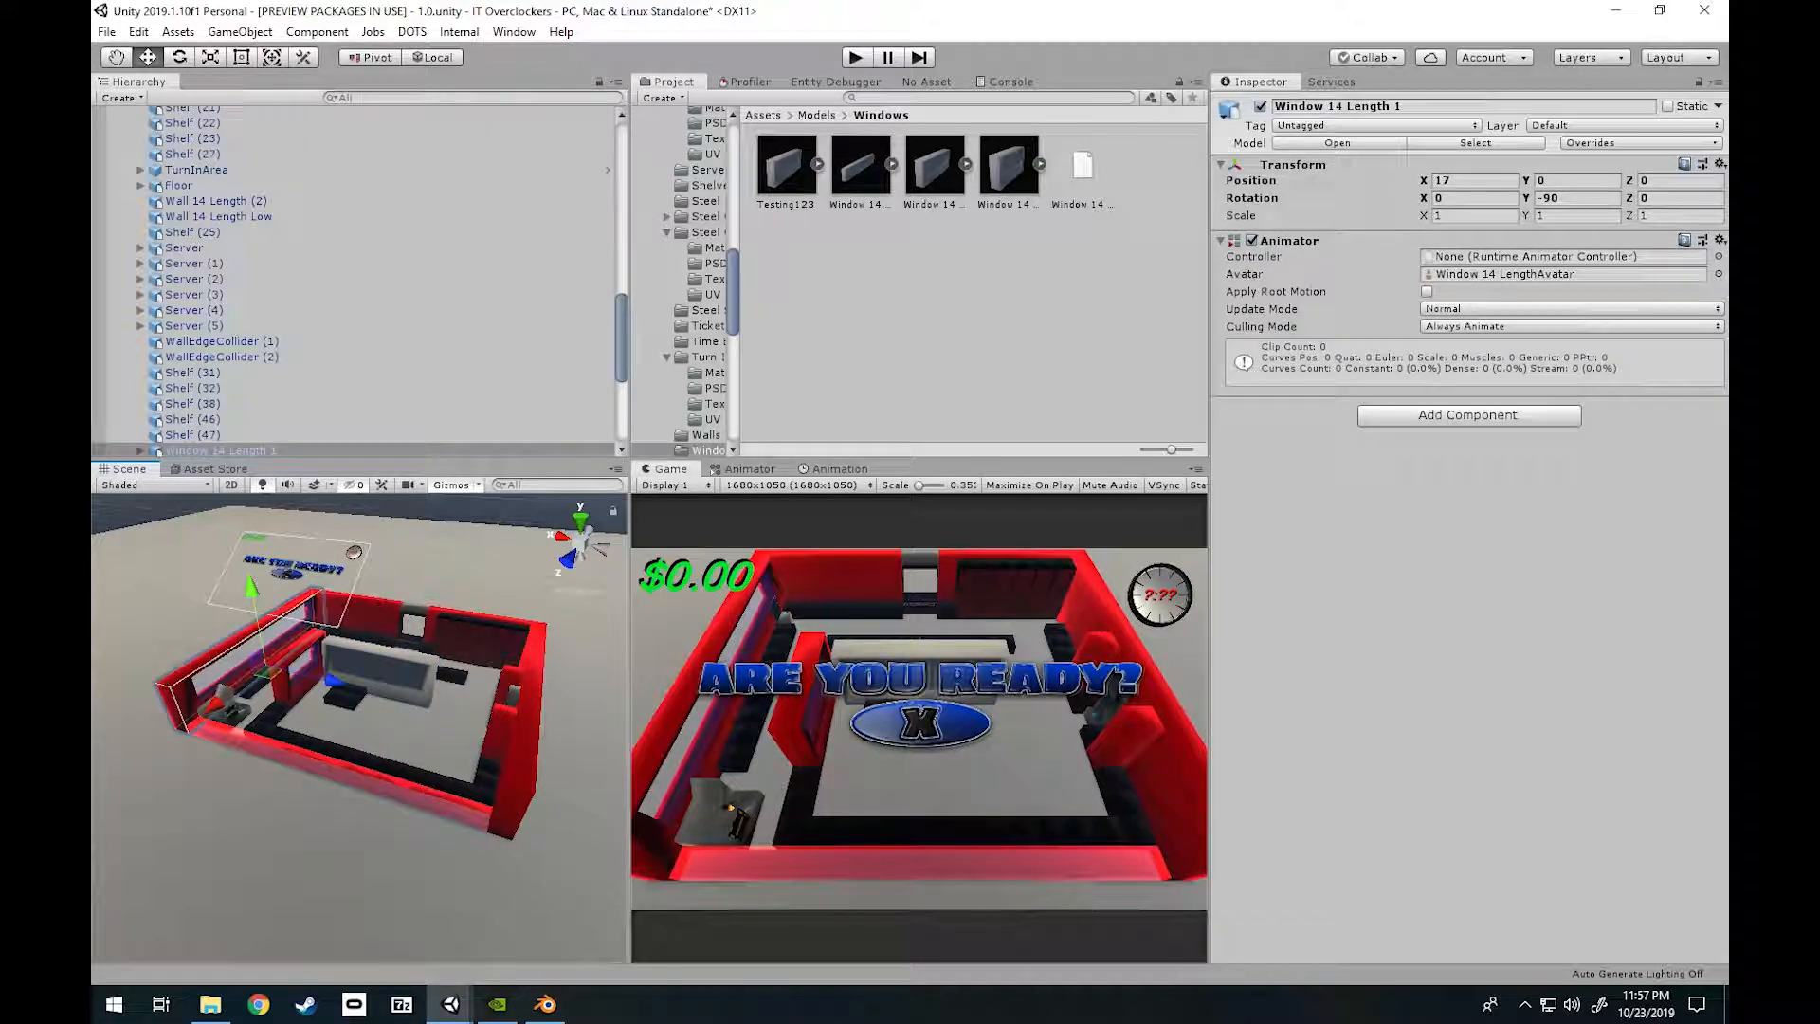
Select the Level Design parent object and examine the whole level and its origin from near and far.
scroll(351, 224, "up", 15)
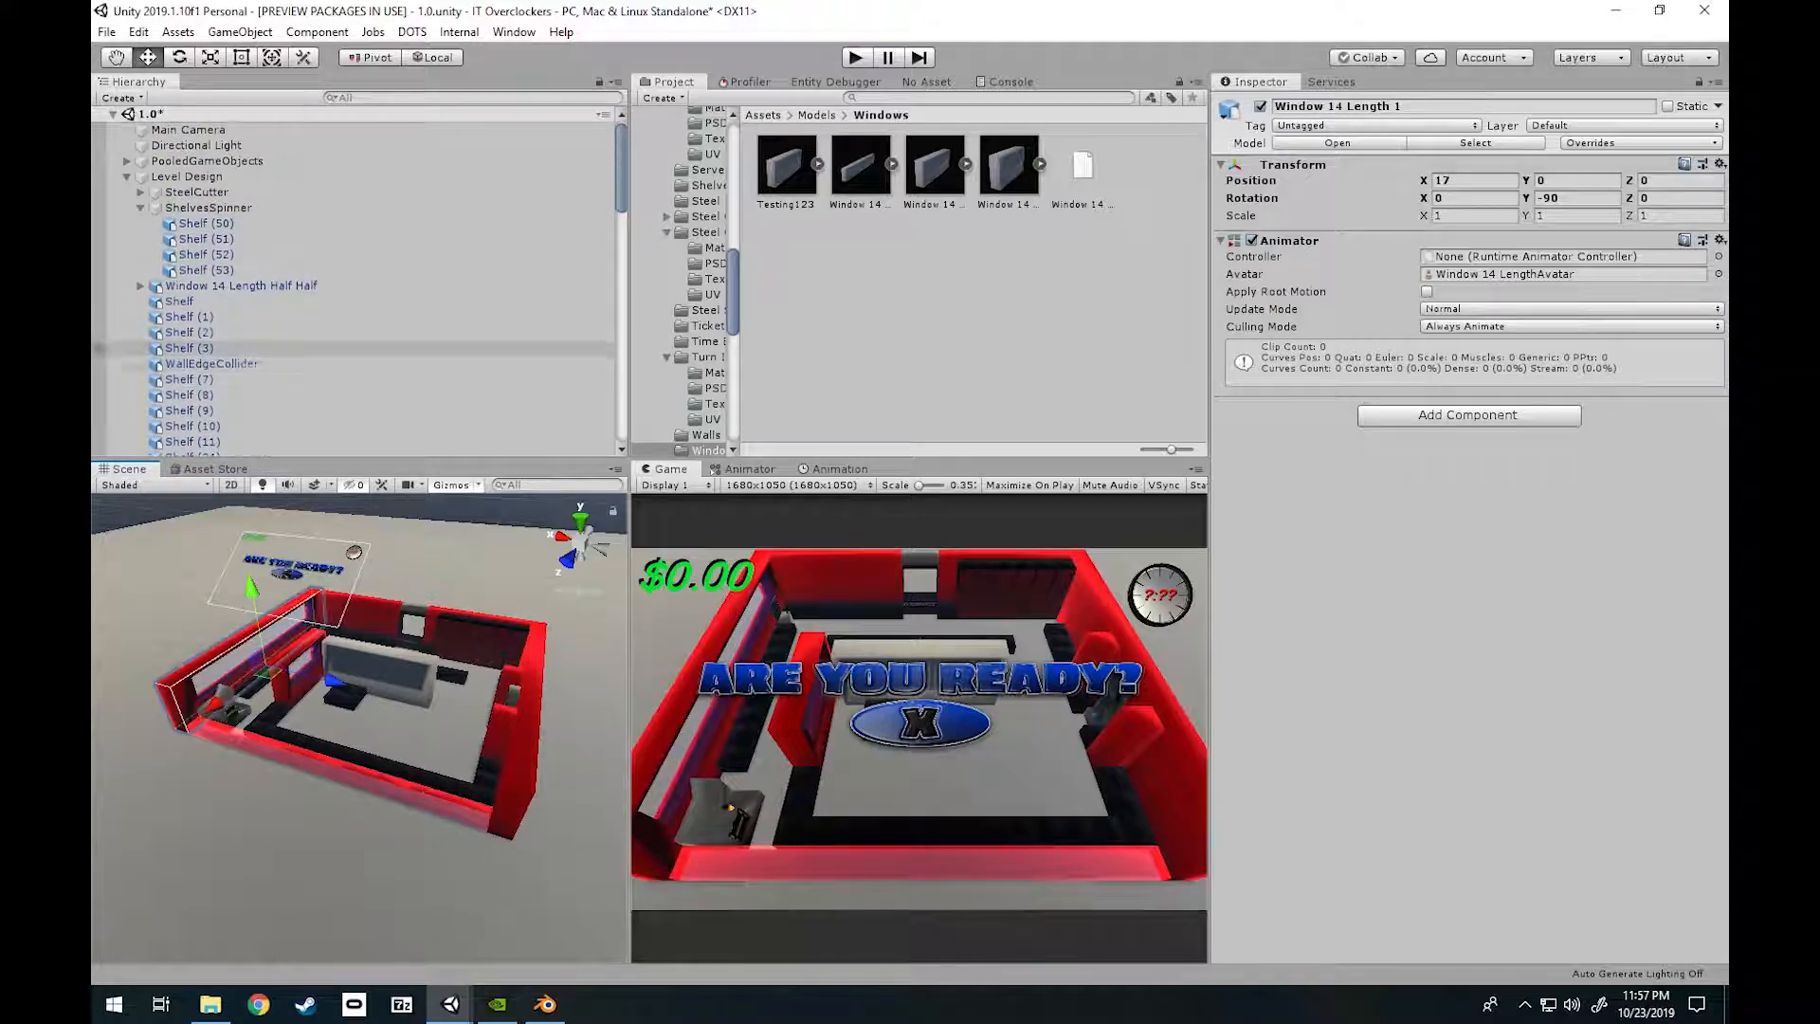
left_click(186, 176)
right_click_drag(360, 710, 161, 663)
key("w")
key("s")
key("w")
key("w")
key("w")
key("w")
key("s")
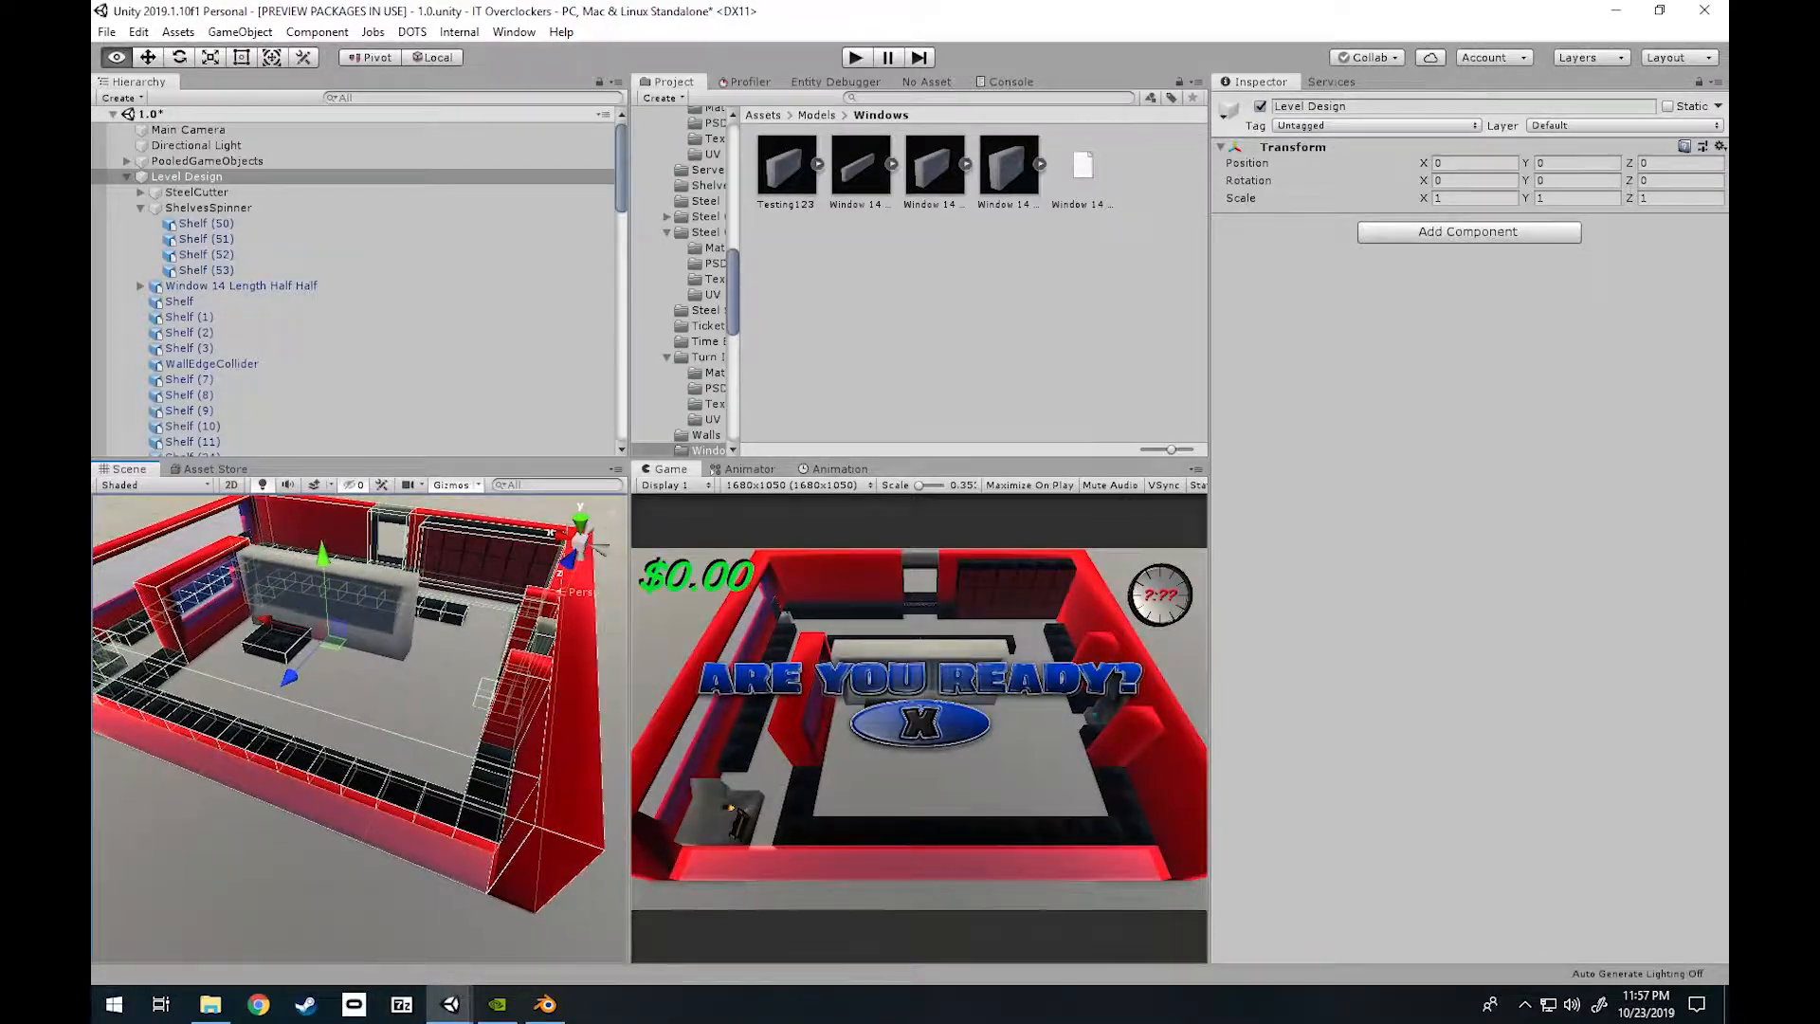
right_click_drag(161, 664, 360, 720)
key("w")
key("w")
key("s")
key("w")
key("s")
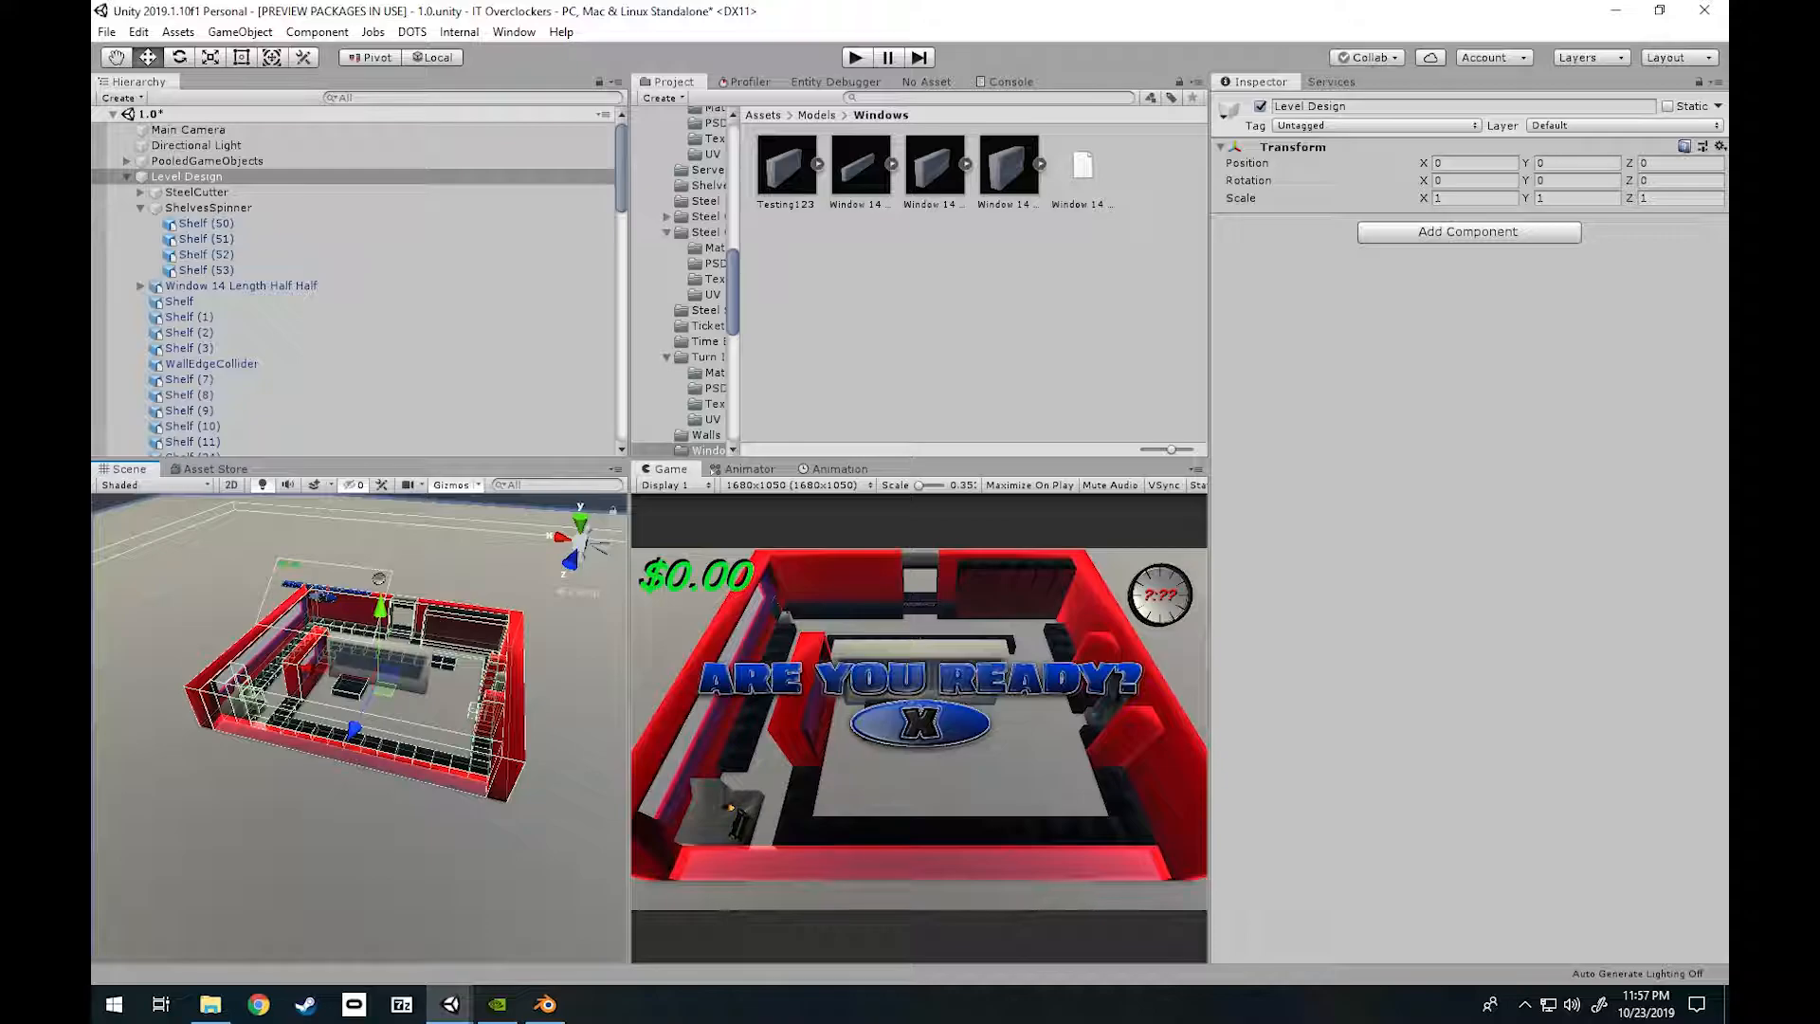
left_click(545, 1003)
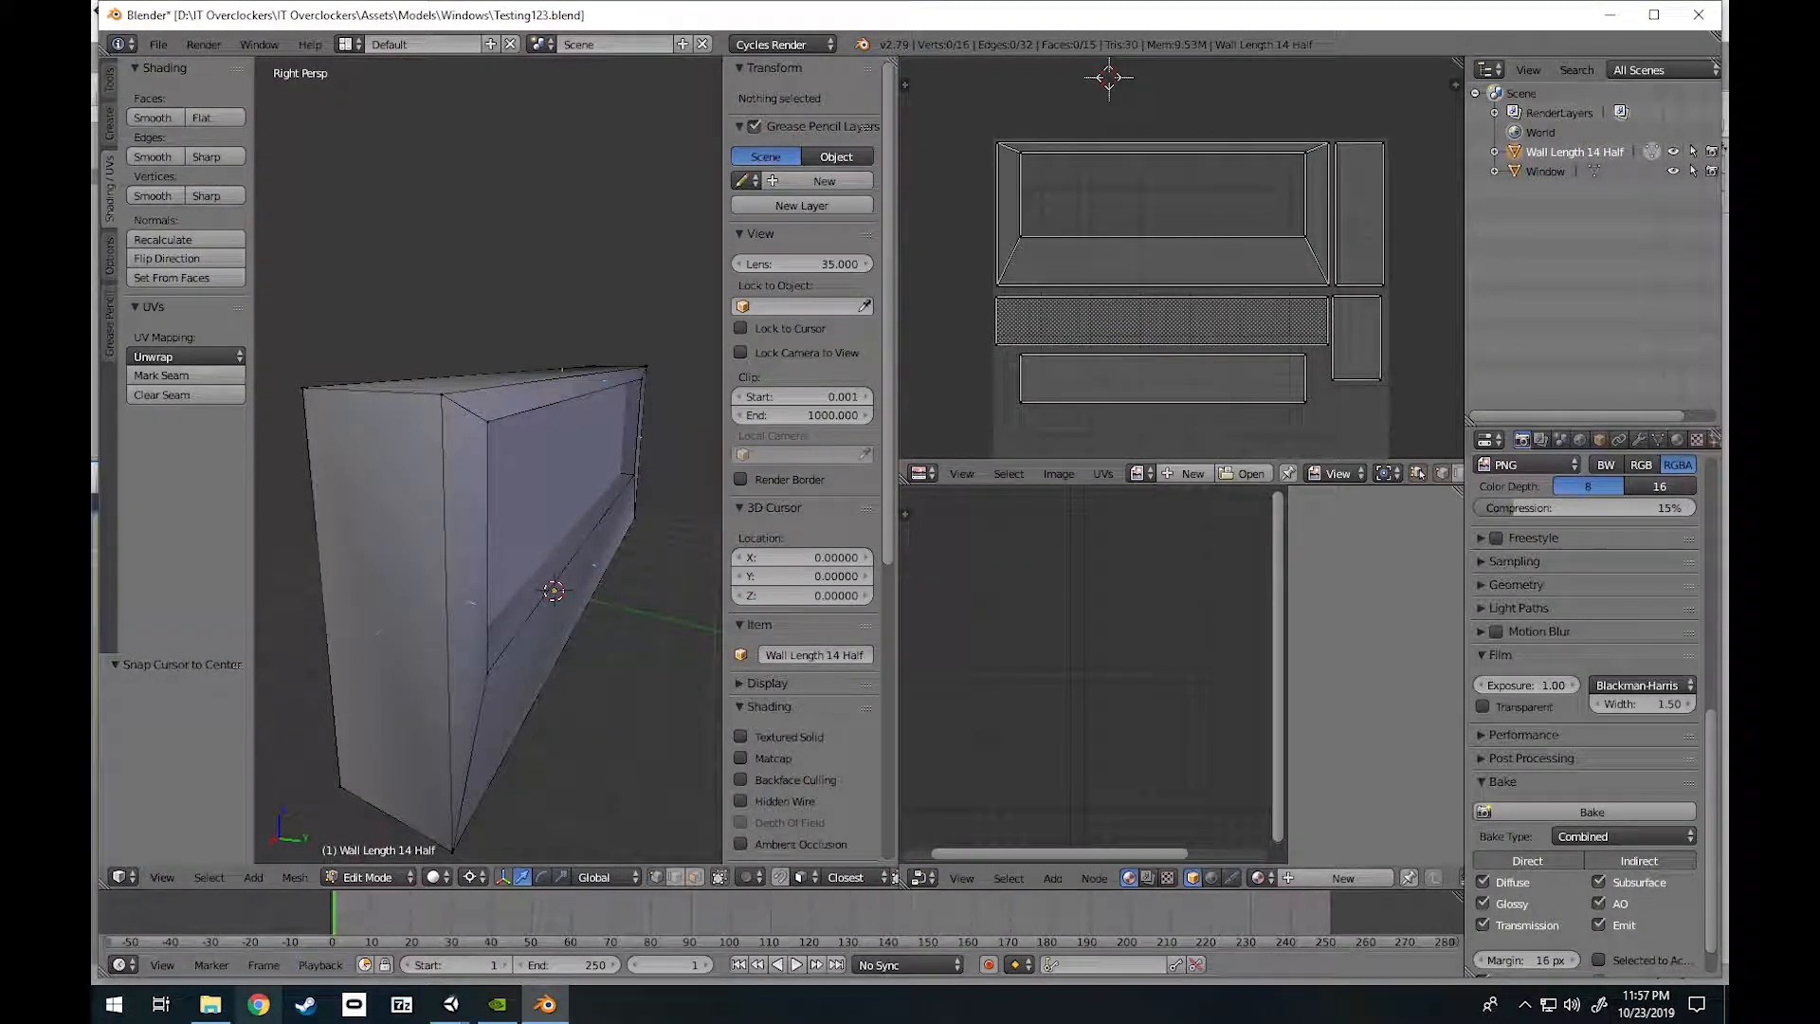
left_click(258, 1004)
left_click(1706, 13)
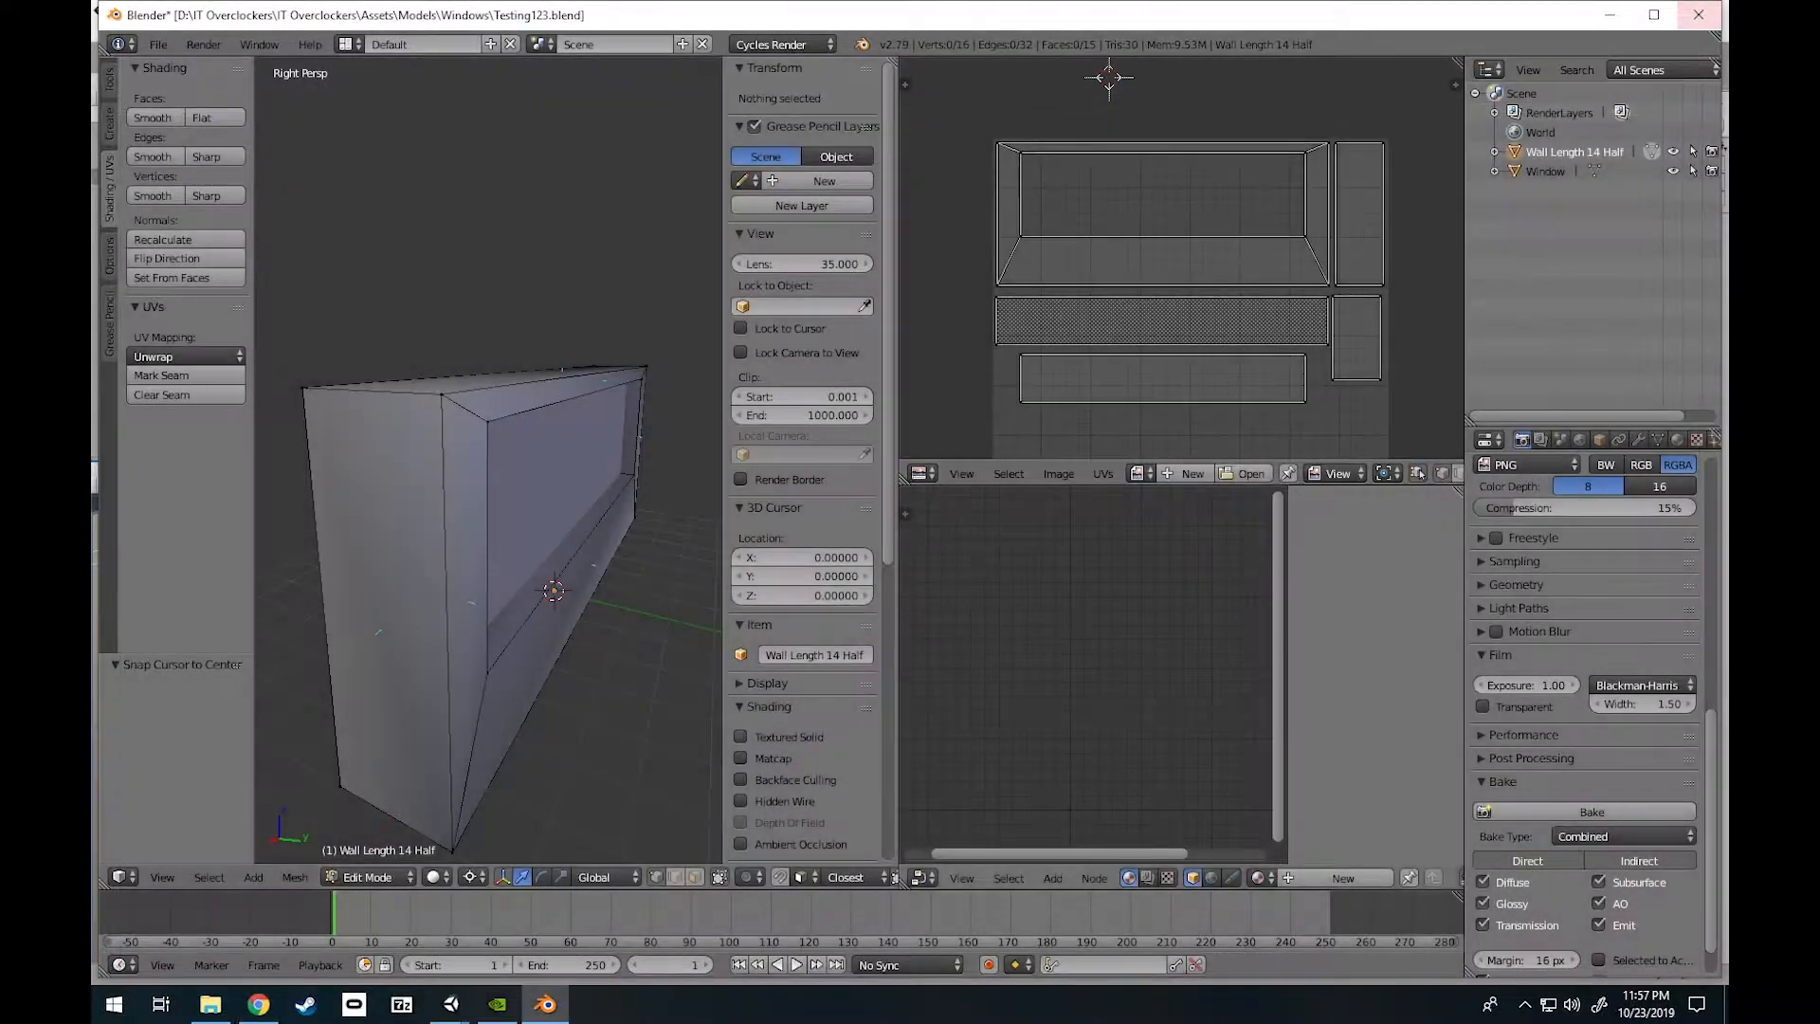
Switch to the Insane Gatlings Unity project and examine the green helicopter and its mounted guns up close.
mouse_move(451, 1005)
left_click(343, 910)
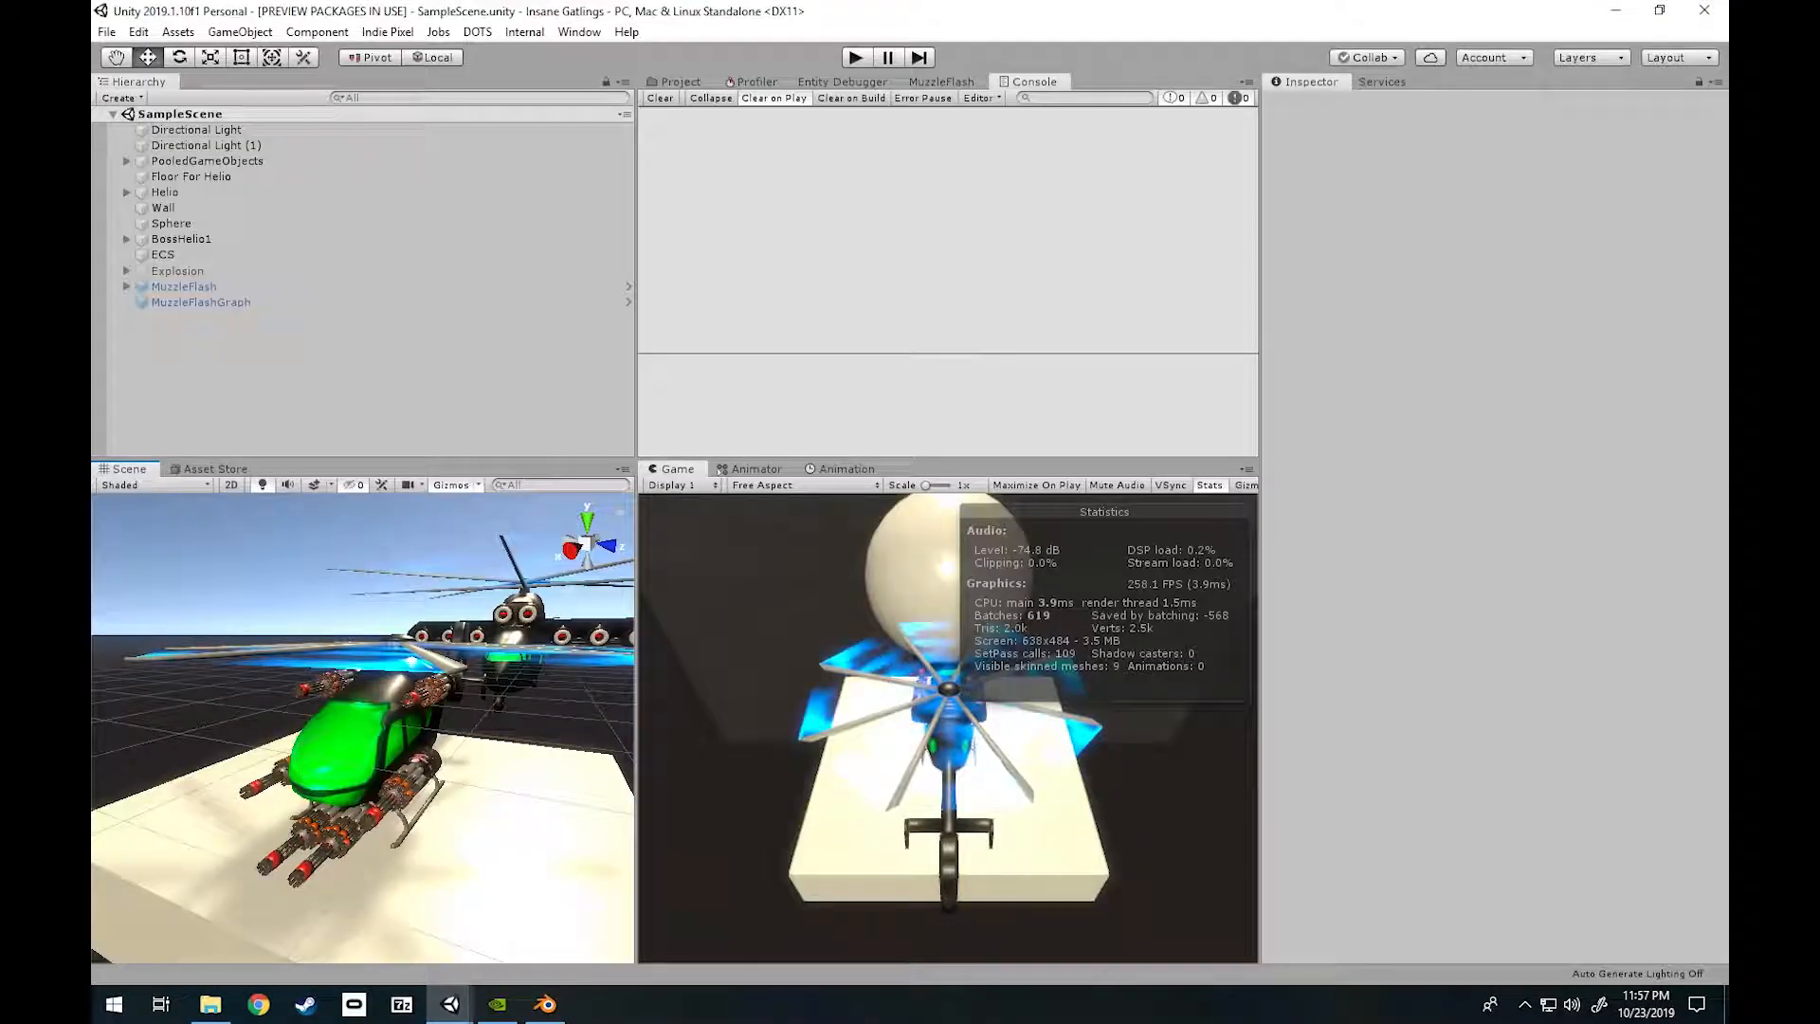
right_click_drag(362, 727, 220, 713)
key("w")
key("w")
key("s")
key("s")
key("q")
key("s")
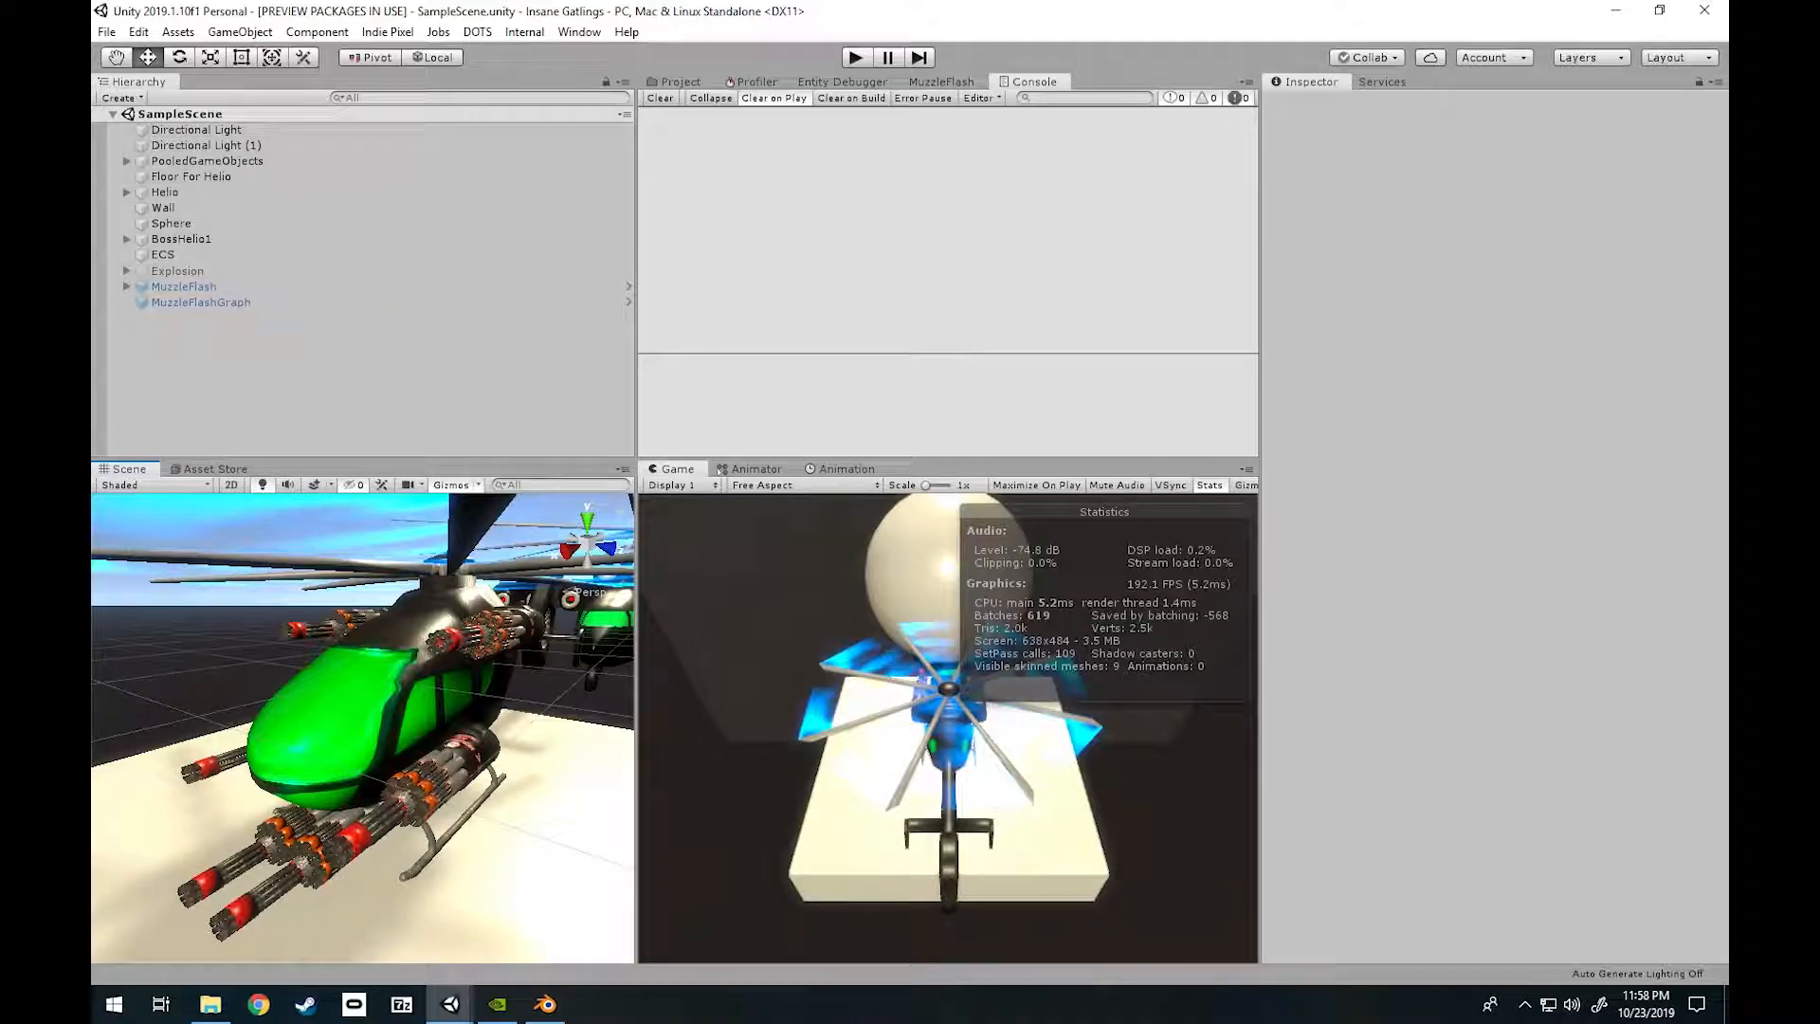
Switch back to the IT Overclockers Unity project and examine the grey test wall and the origin at its base.
left_click(545, 1003)
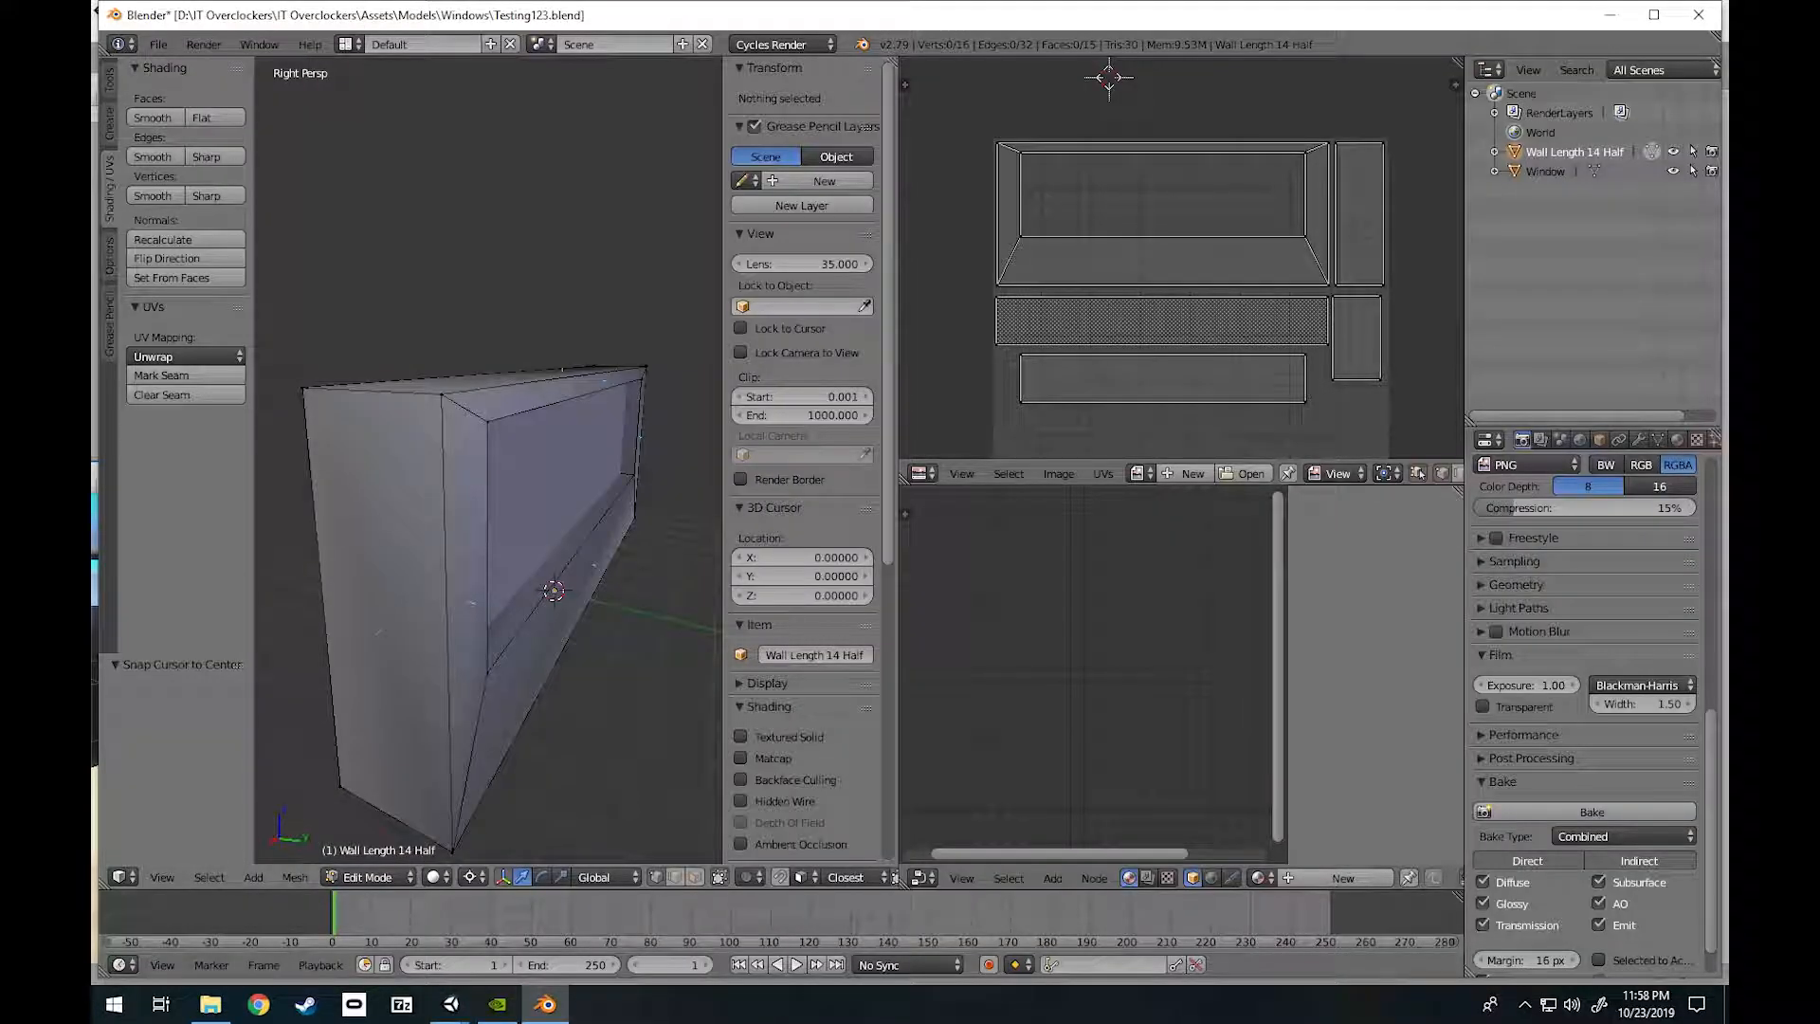
left_click(450, 1003)
left_click(560, 924)
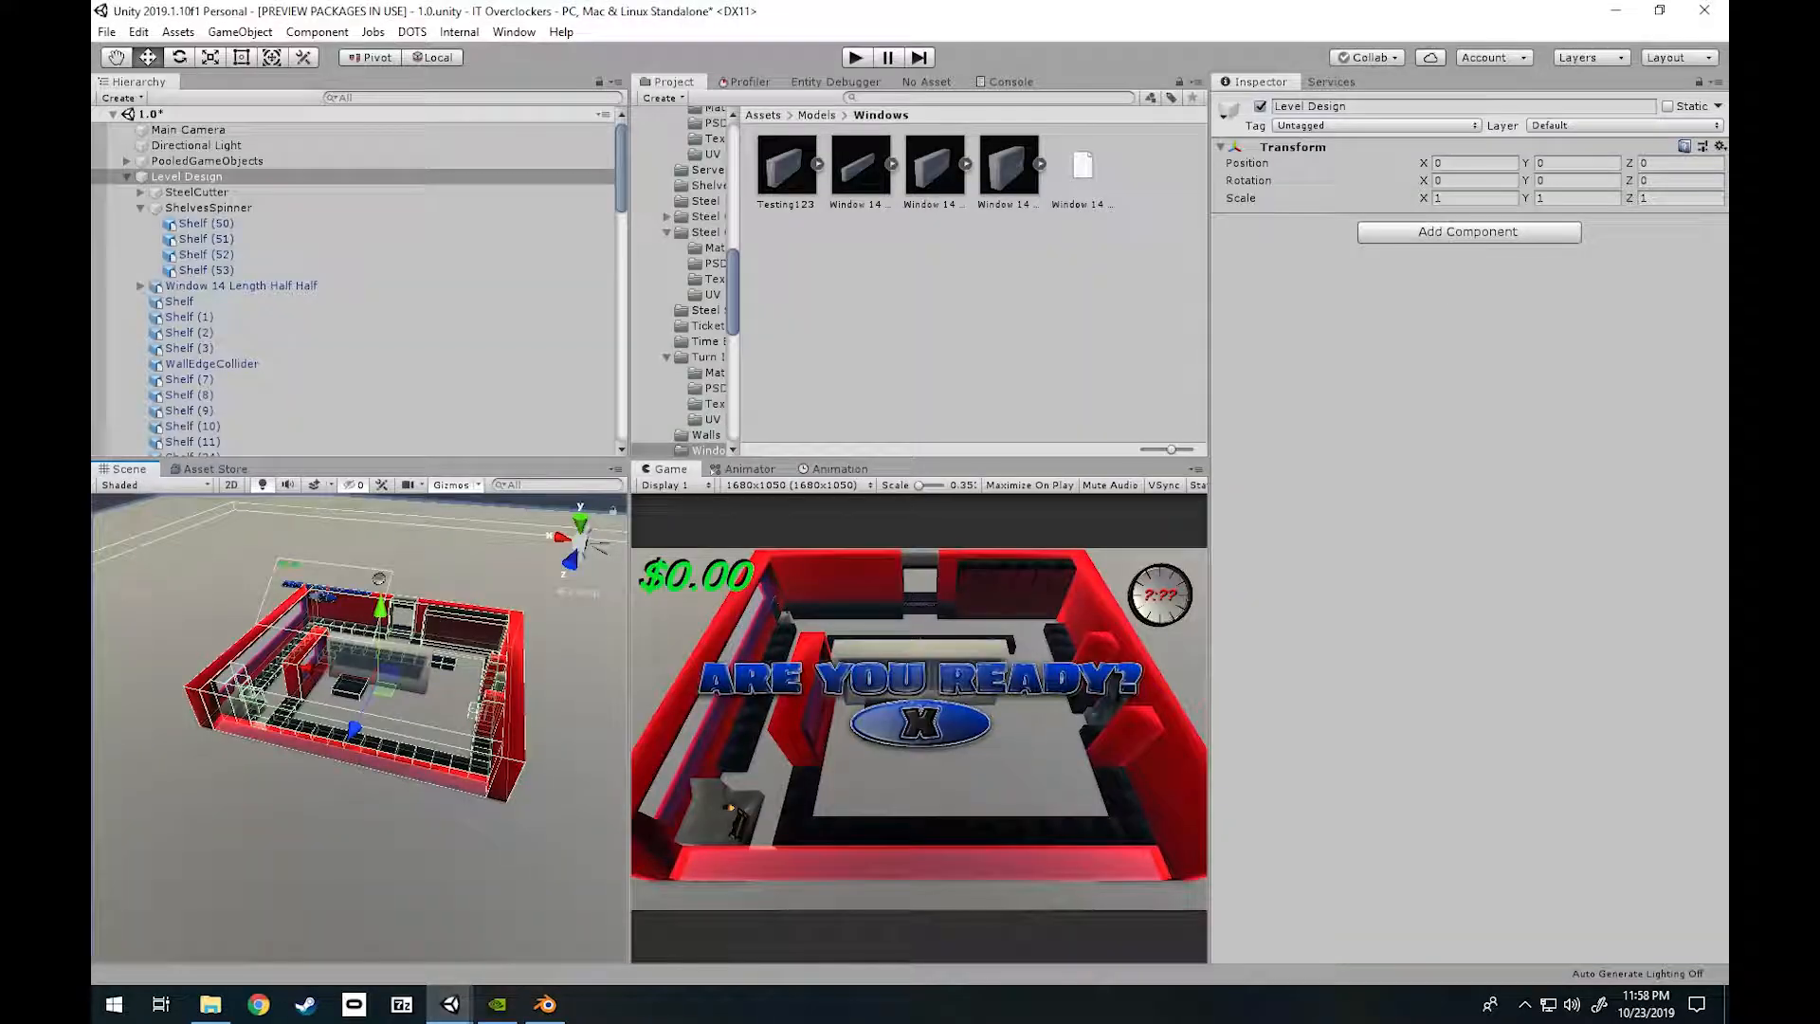
right_click_drag(359, 728, 354, 753)
key("w")
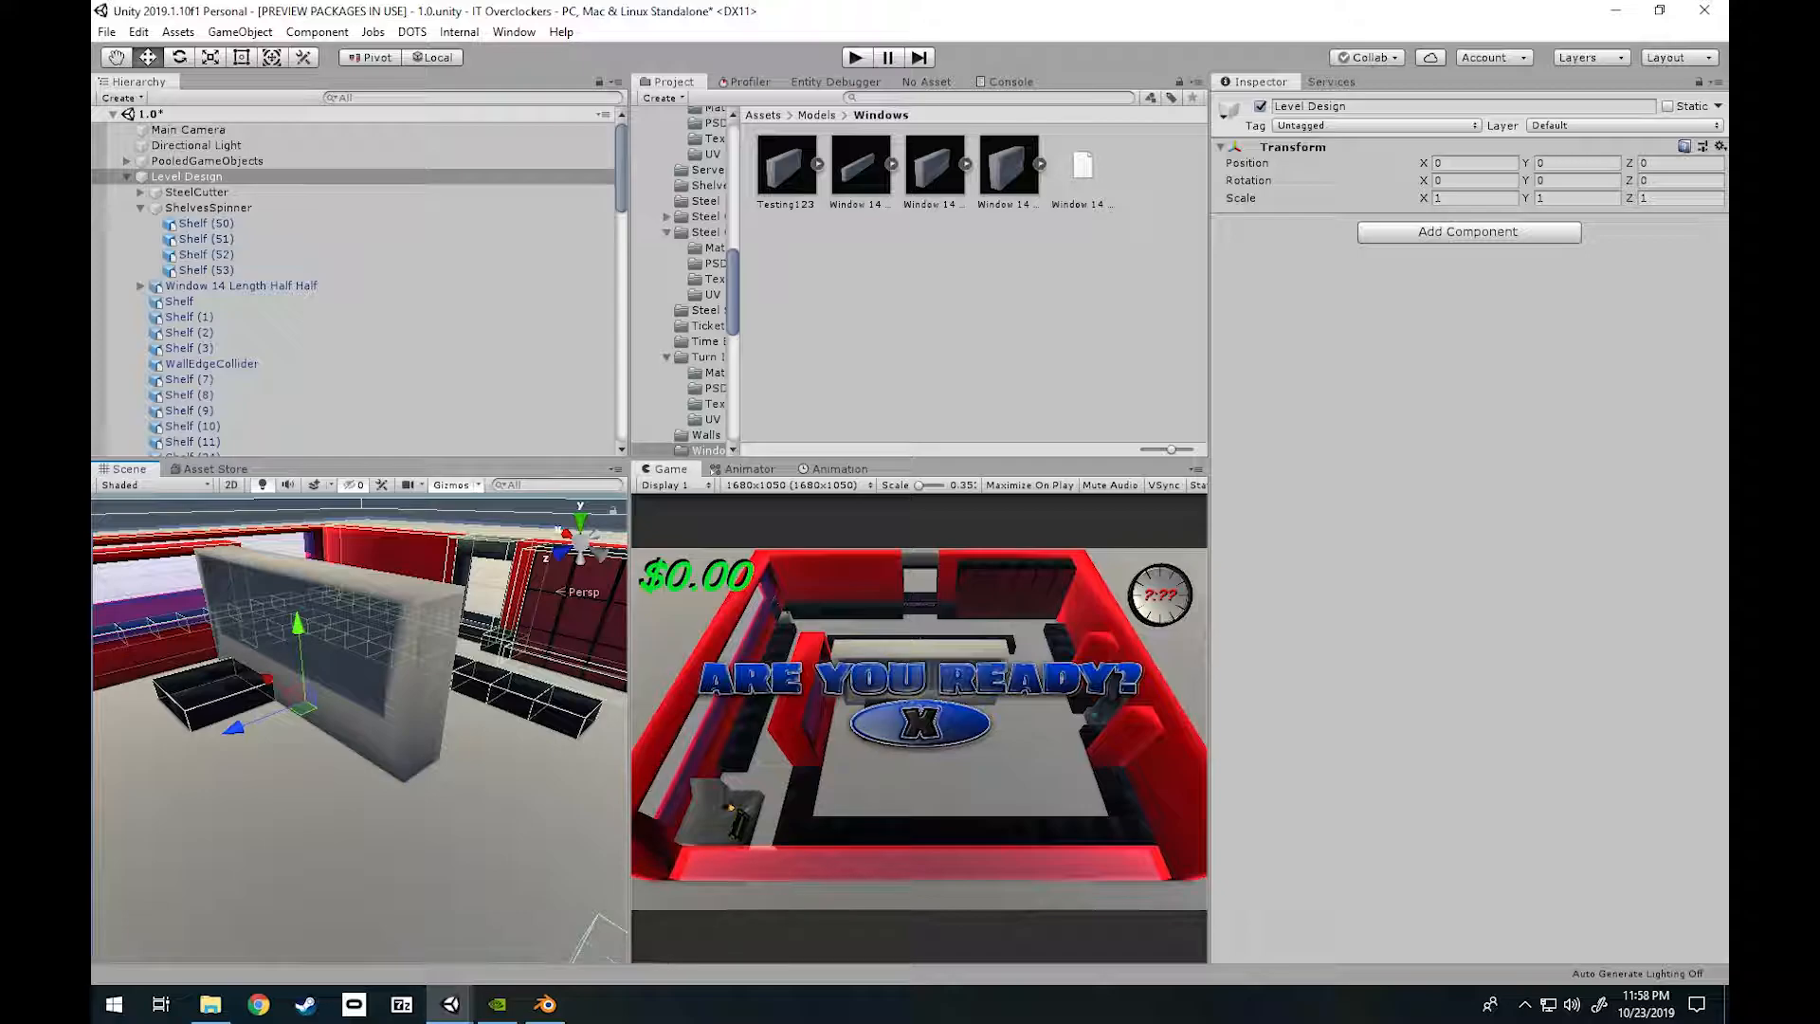
Switch to Blender, return to Object Mode and select both the wall and the window objects.
key("alt+Tab")
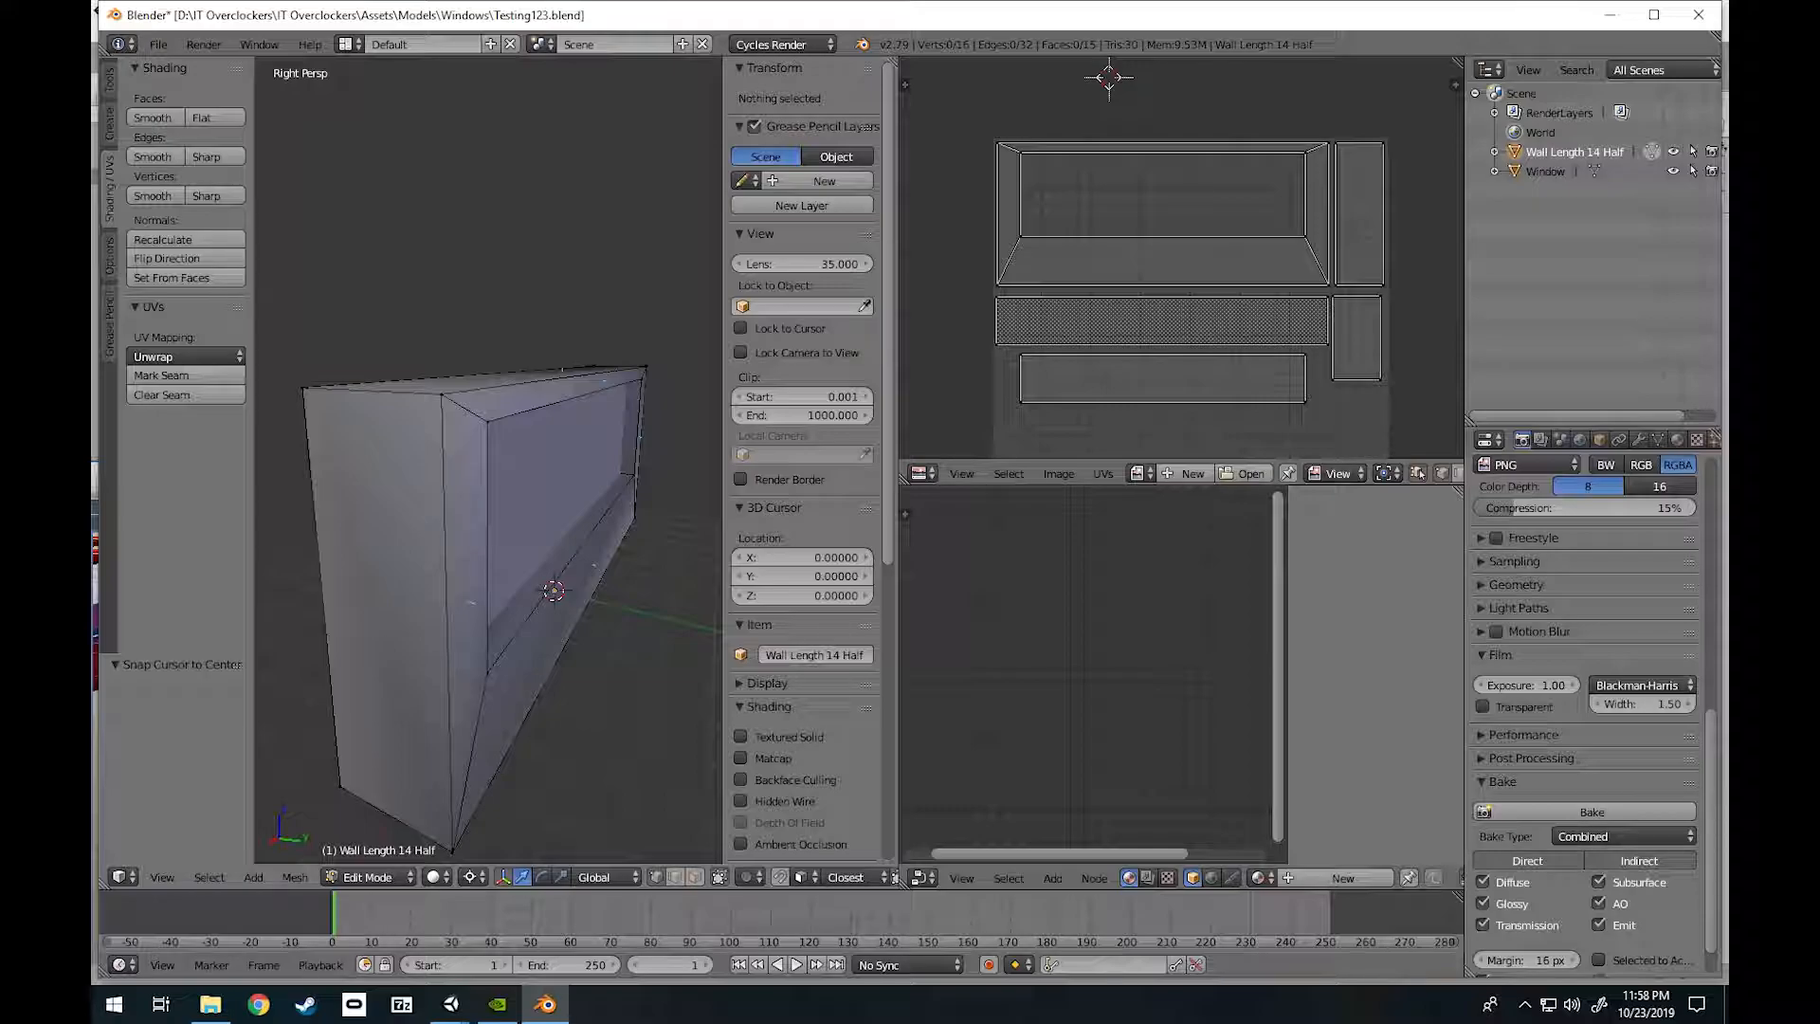
key("Tab")
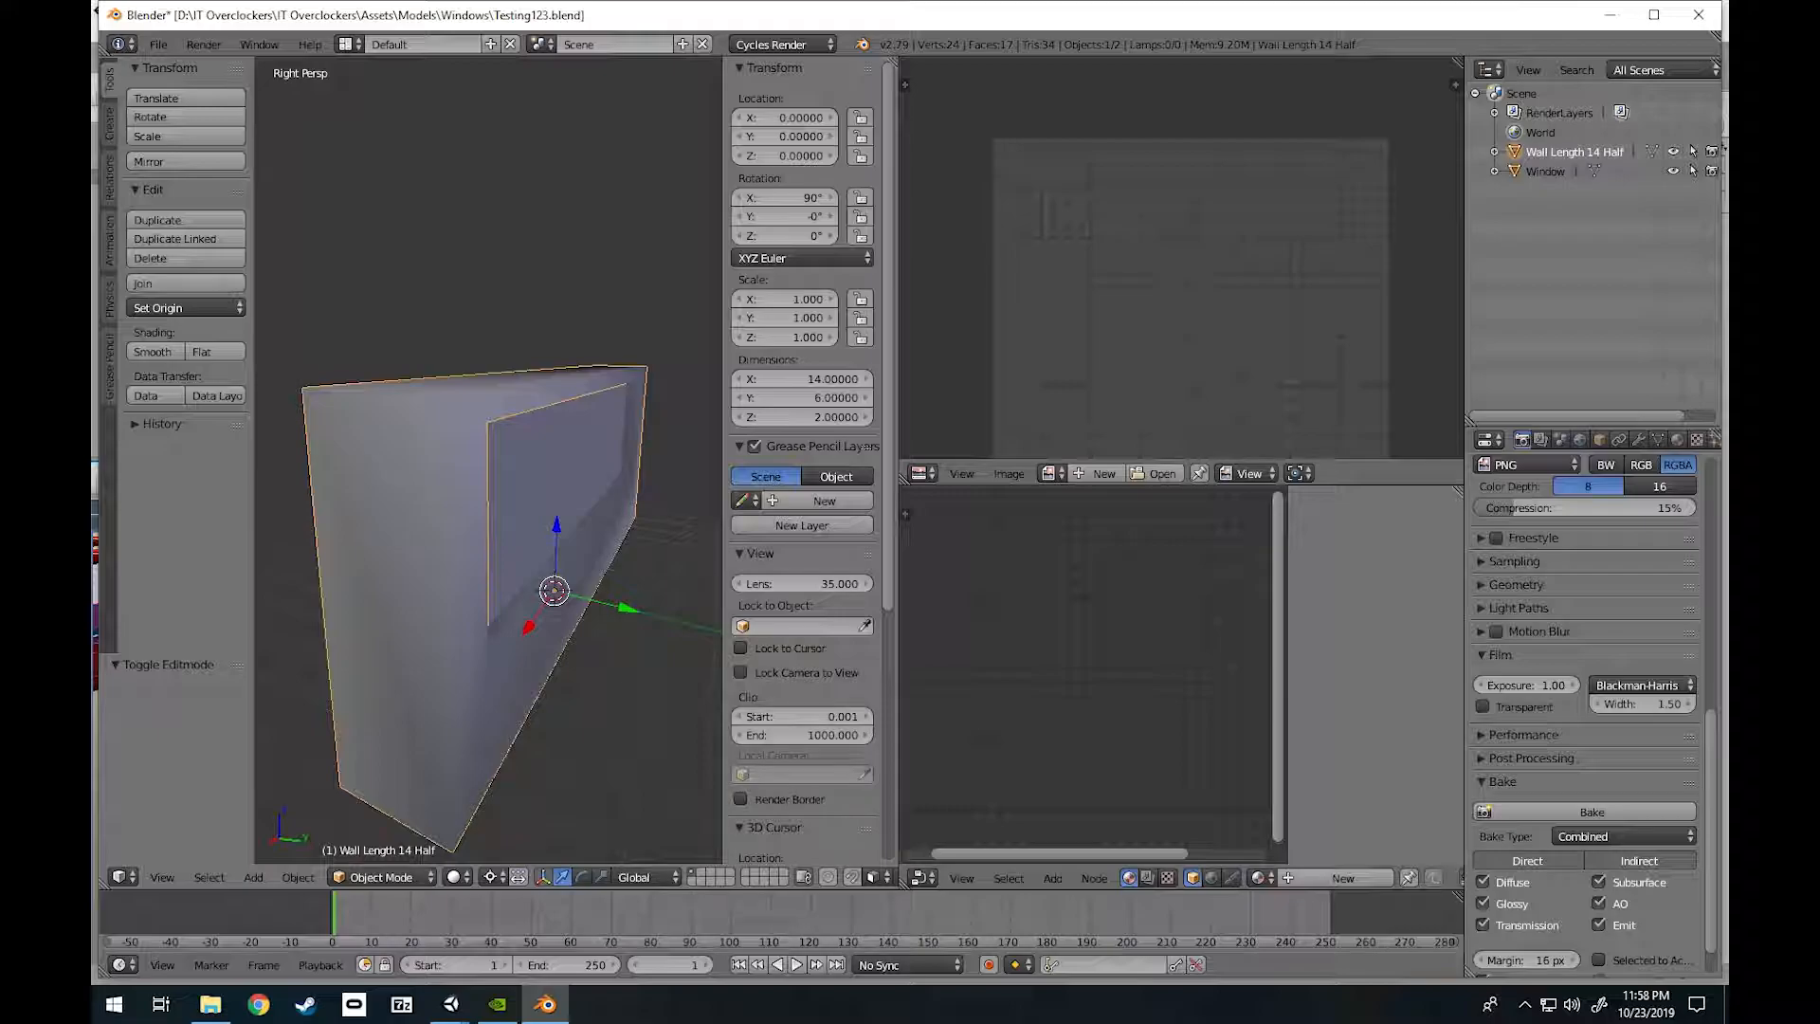
key("a")
key("a")
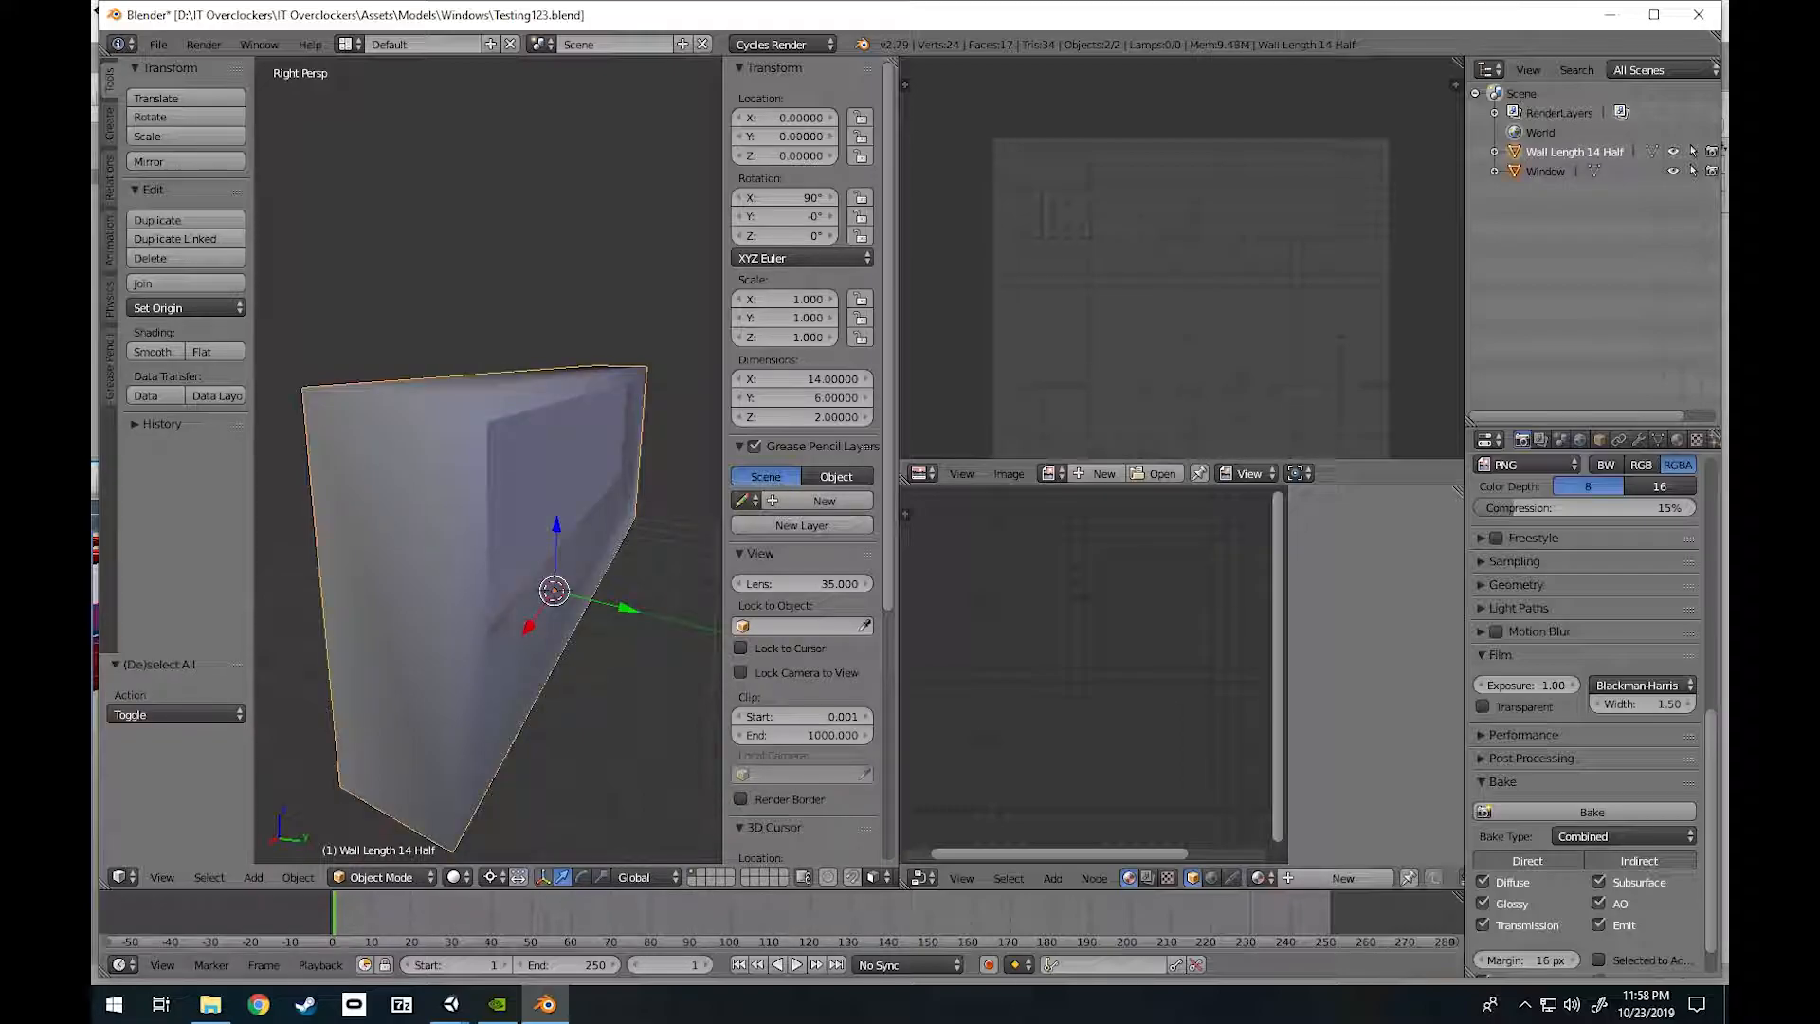
key("r")
key("x")
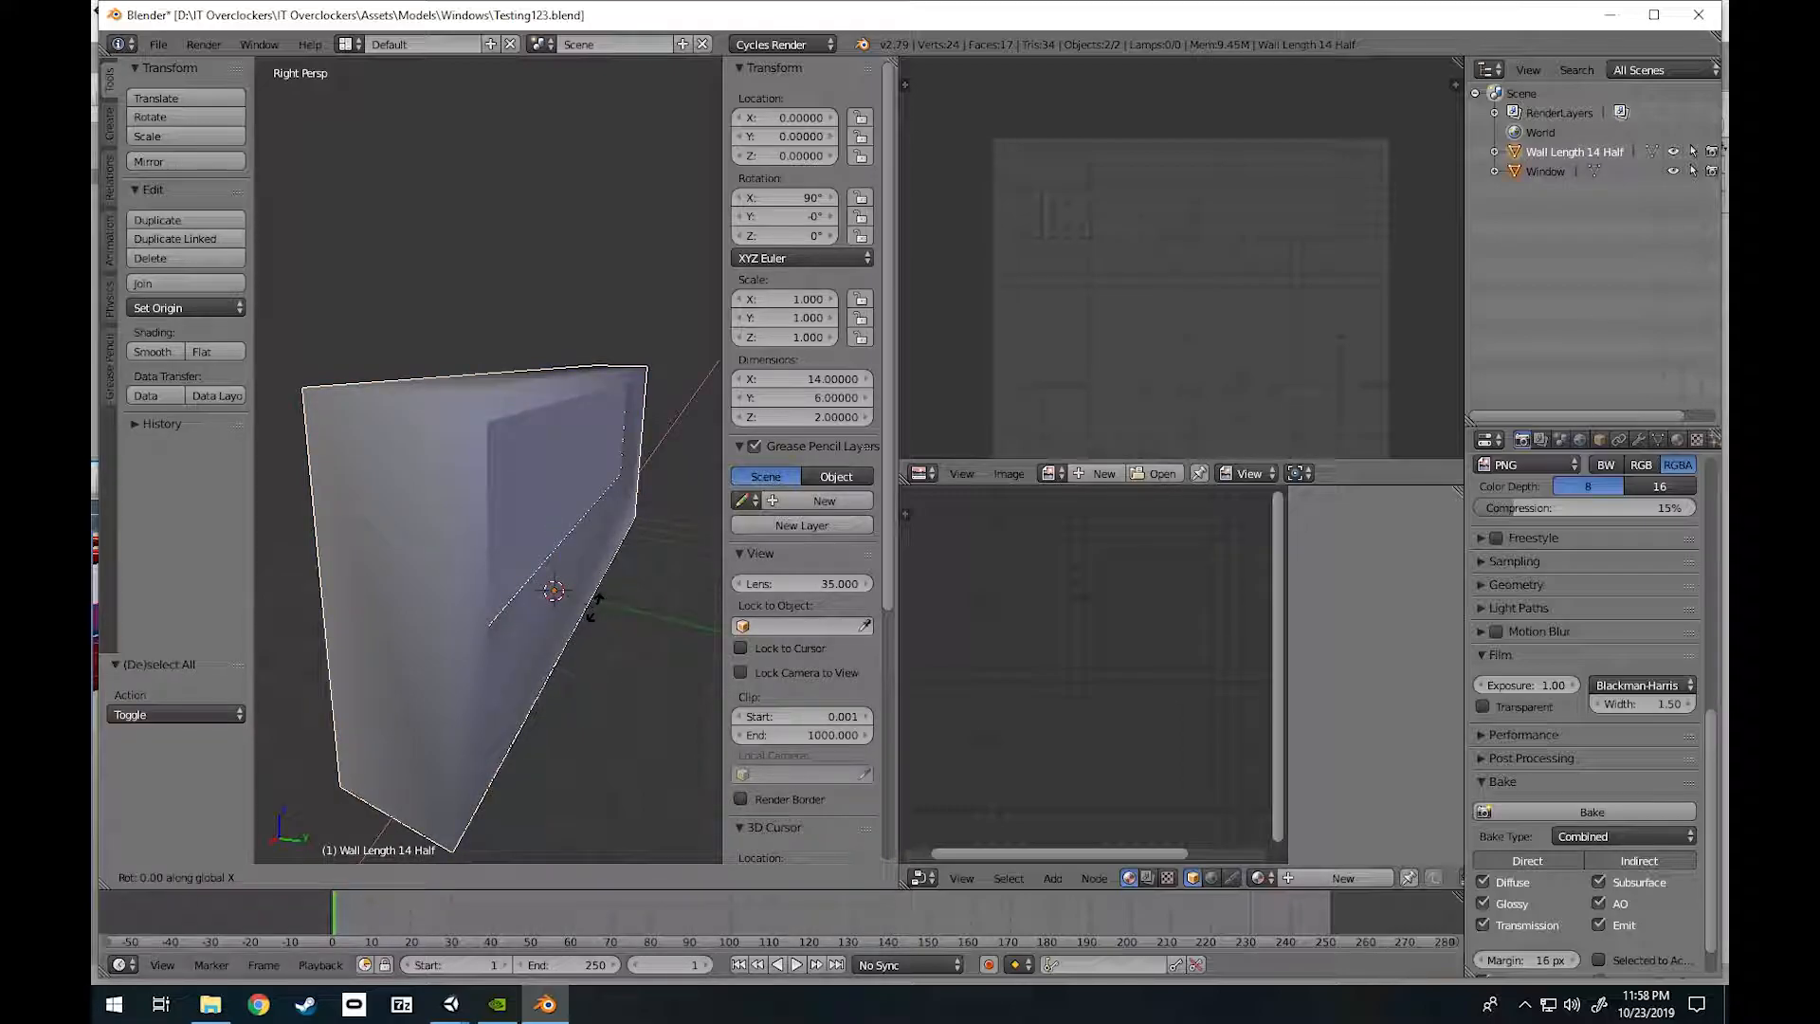
type("90")
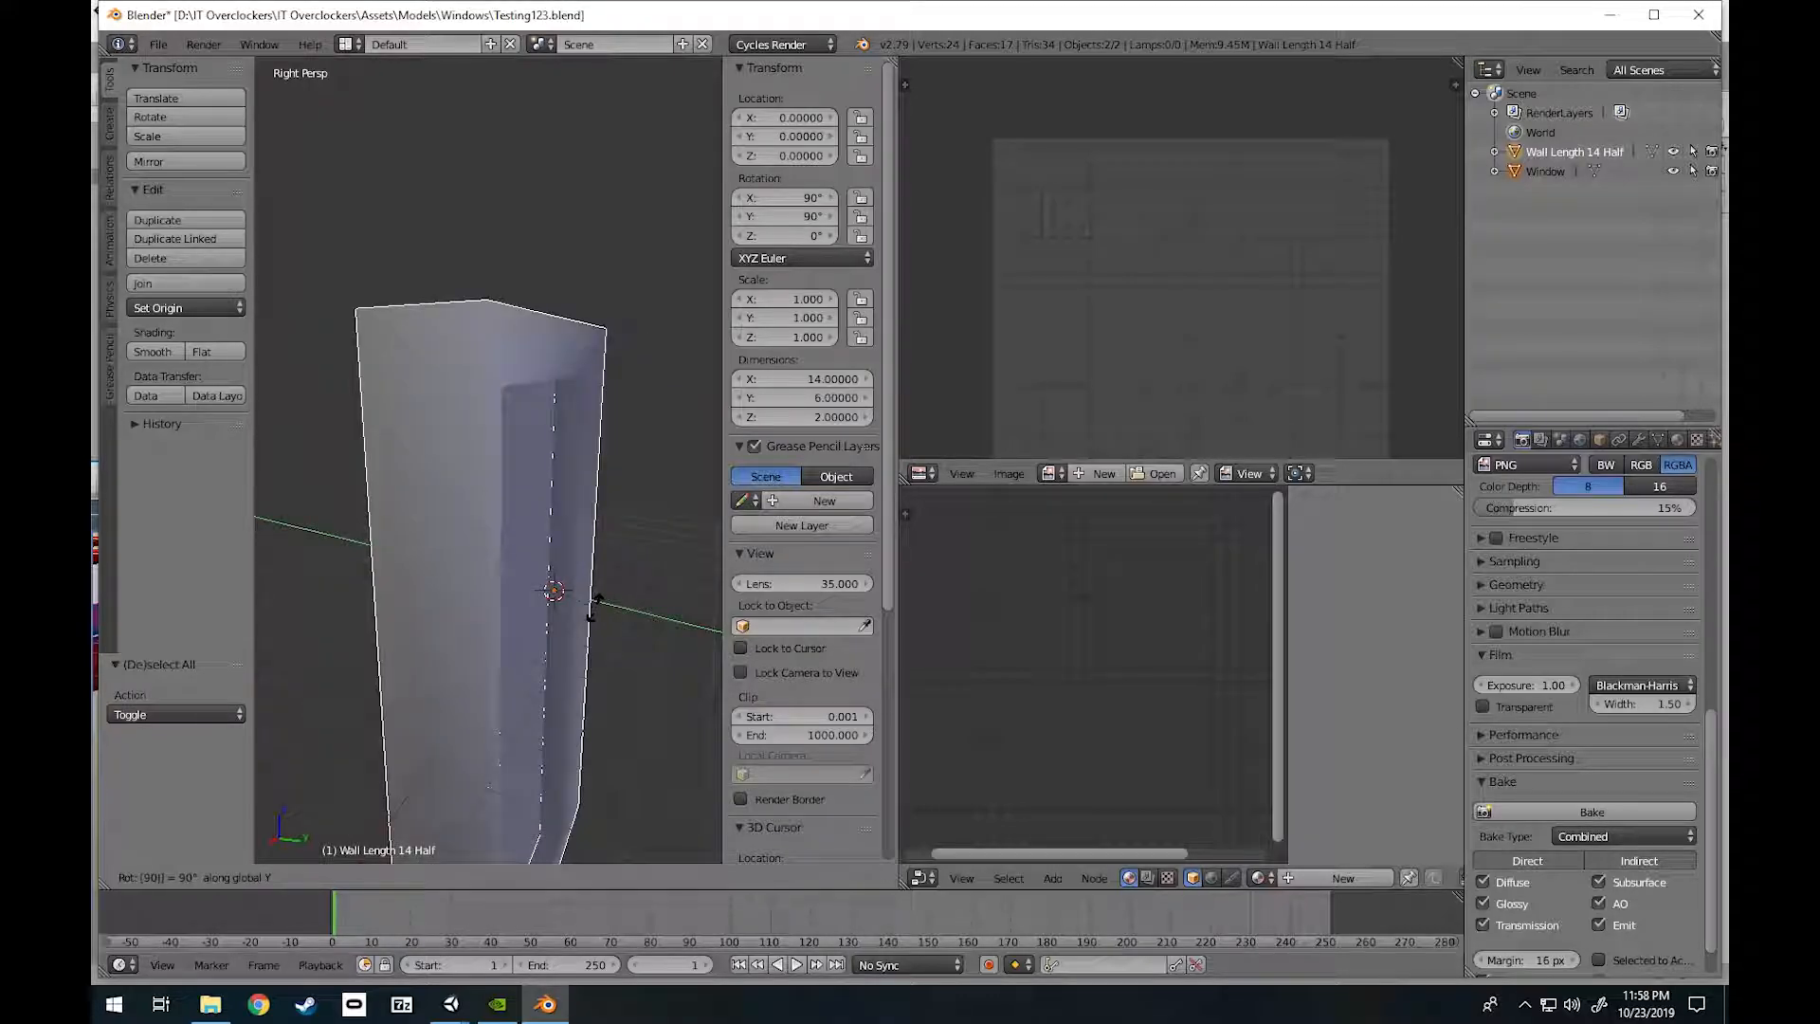
key("Escape")
Rotate the wall and window objects 90° about the global Z axis and save the Blender file.
type("rz90")
key("Return")
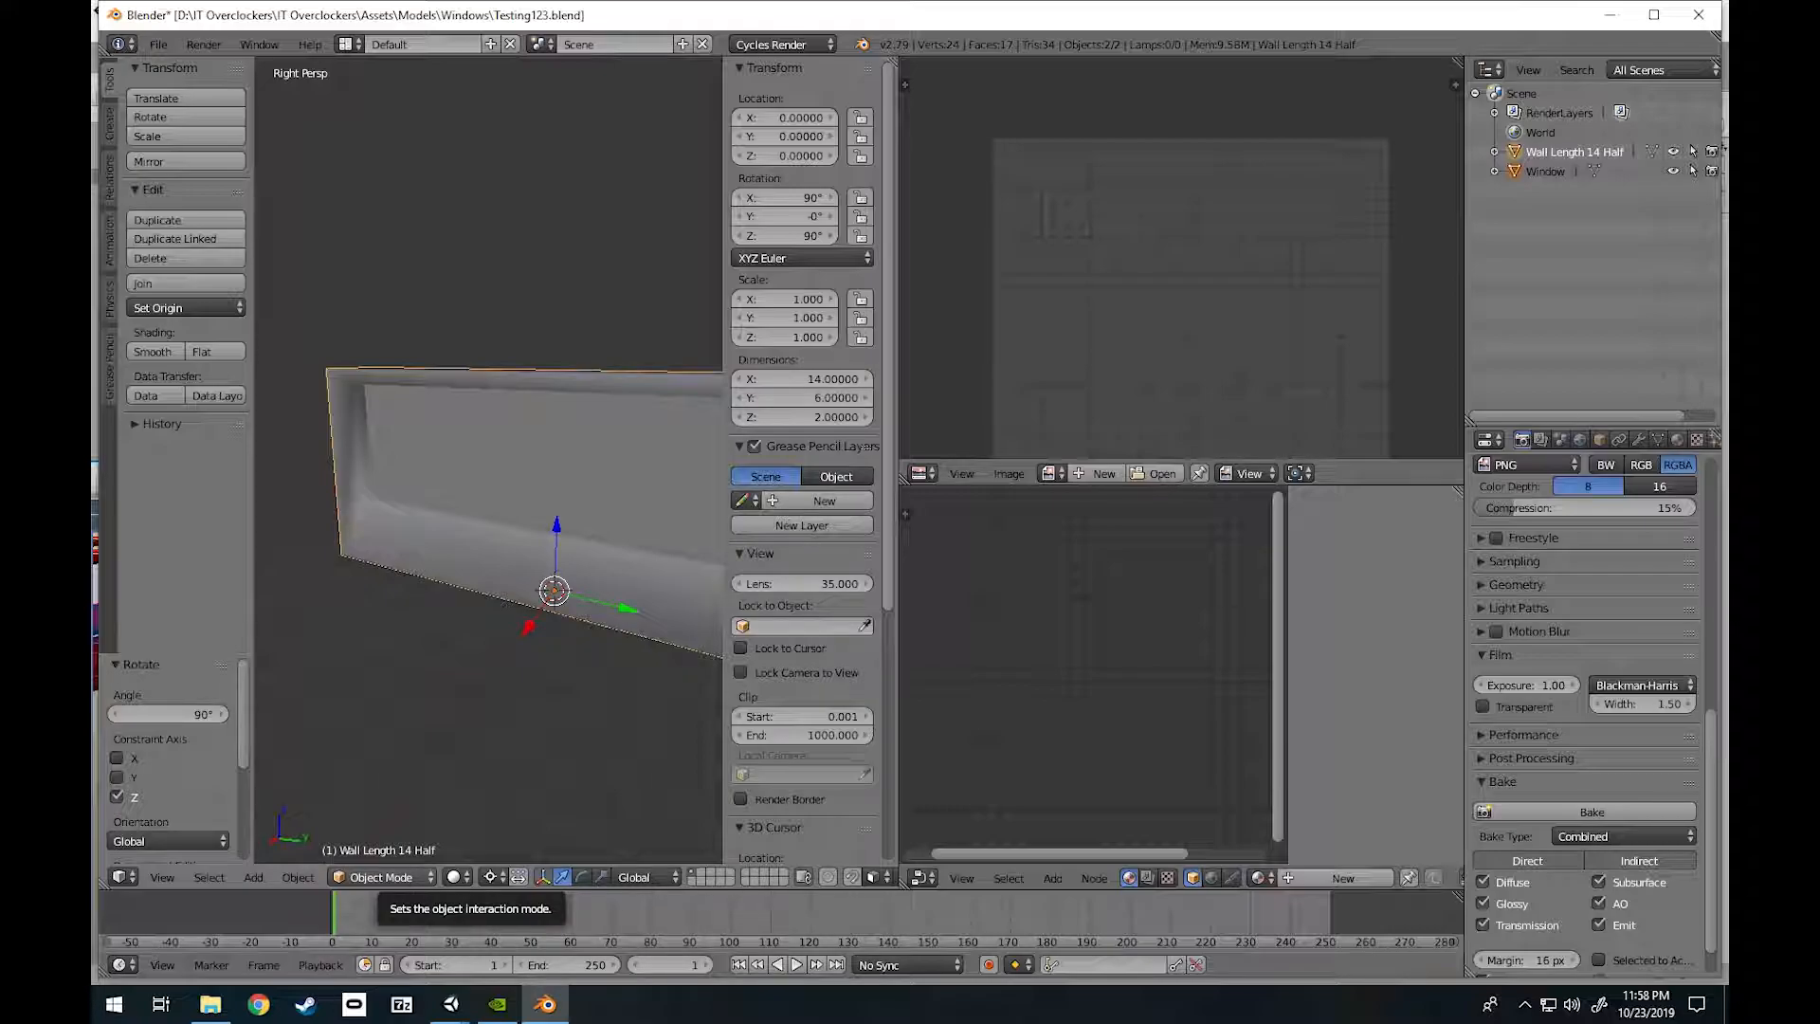
left_click(158, 45)
left_click(180, 195)
Switch to the IT Overclockers Unity project and replace the Testing123 object in the scene with a fresh copy of its model.
mouse_move(450, 1004)
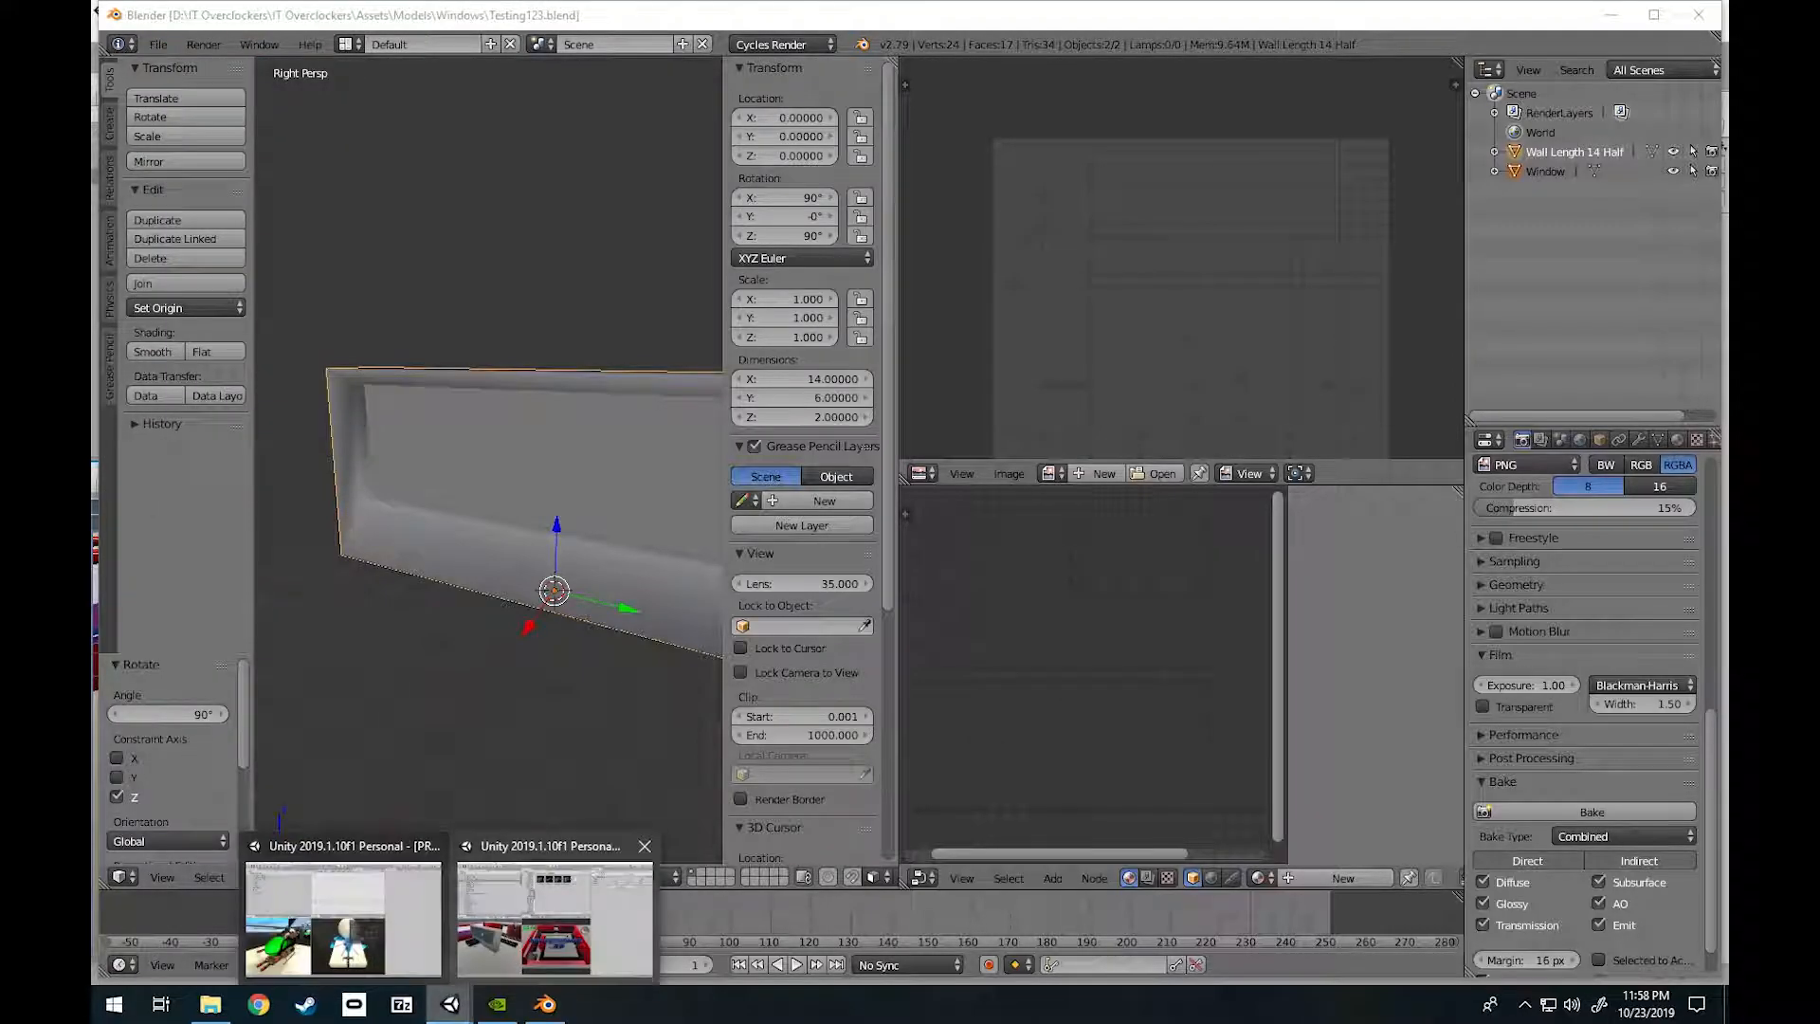
left_click(555, 915)
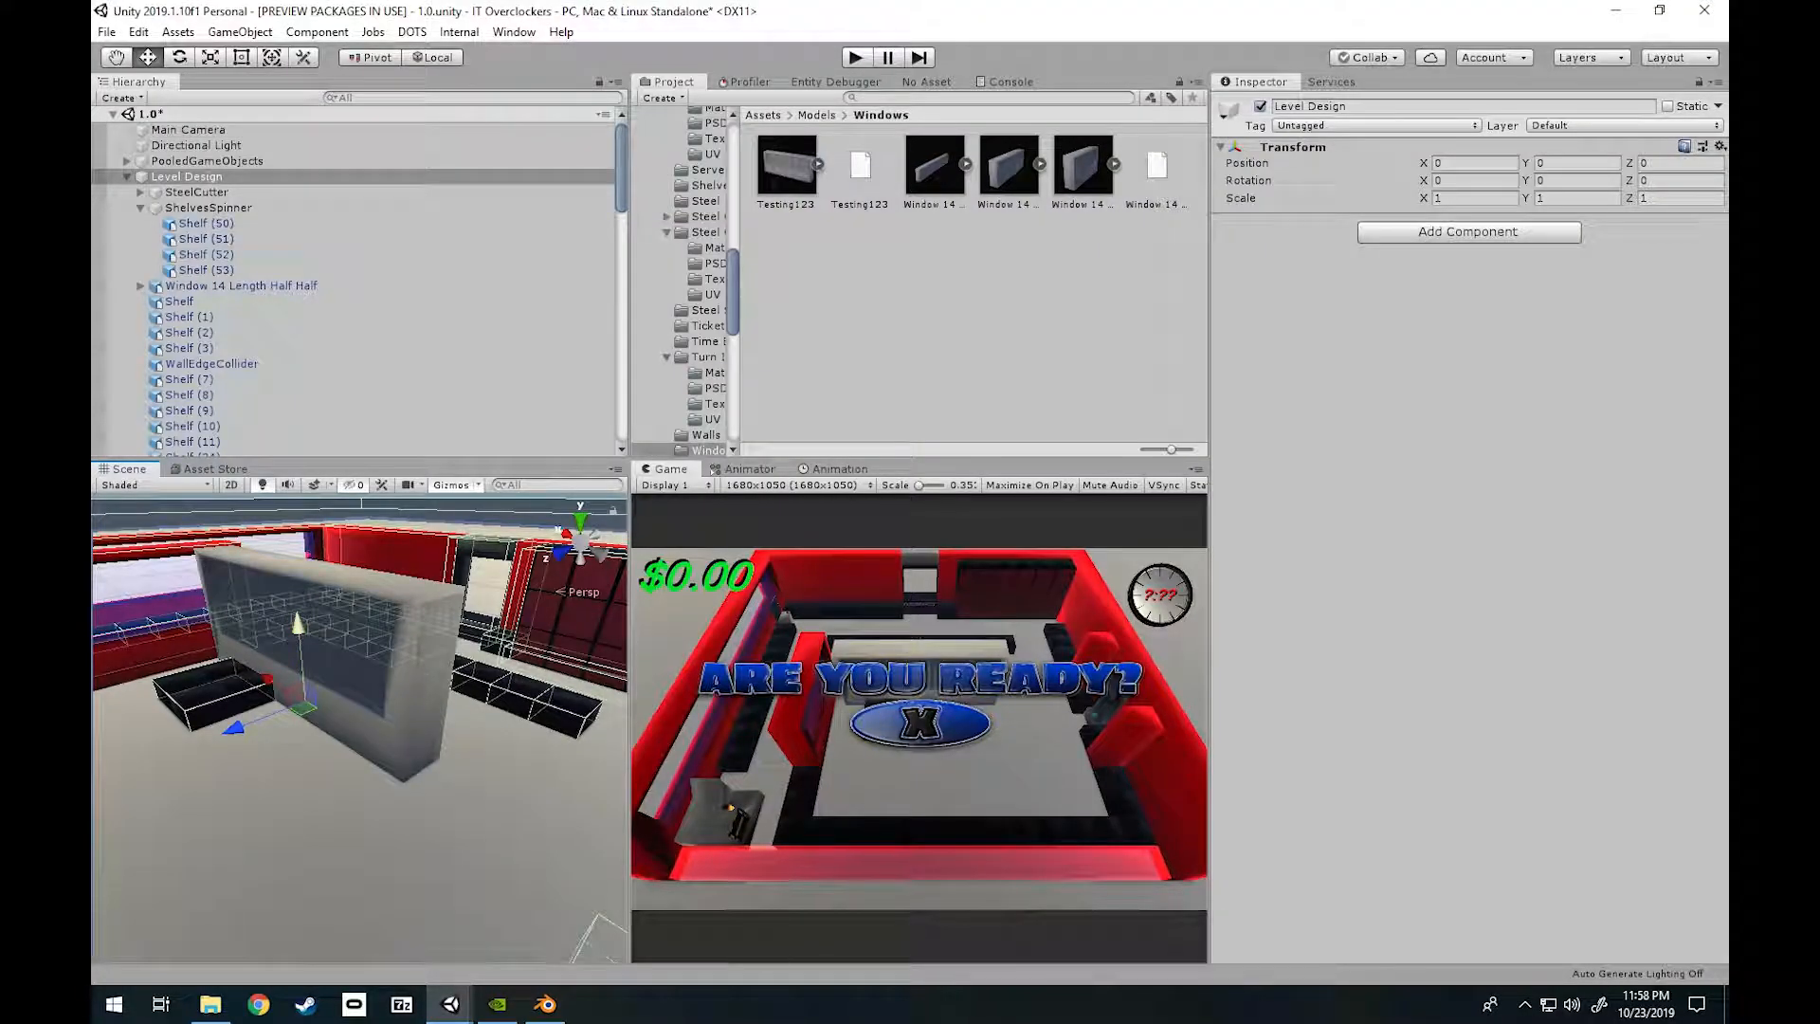
left_click(881, 322)
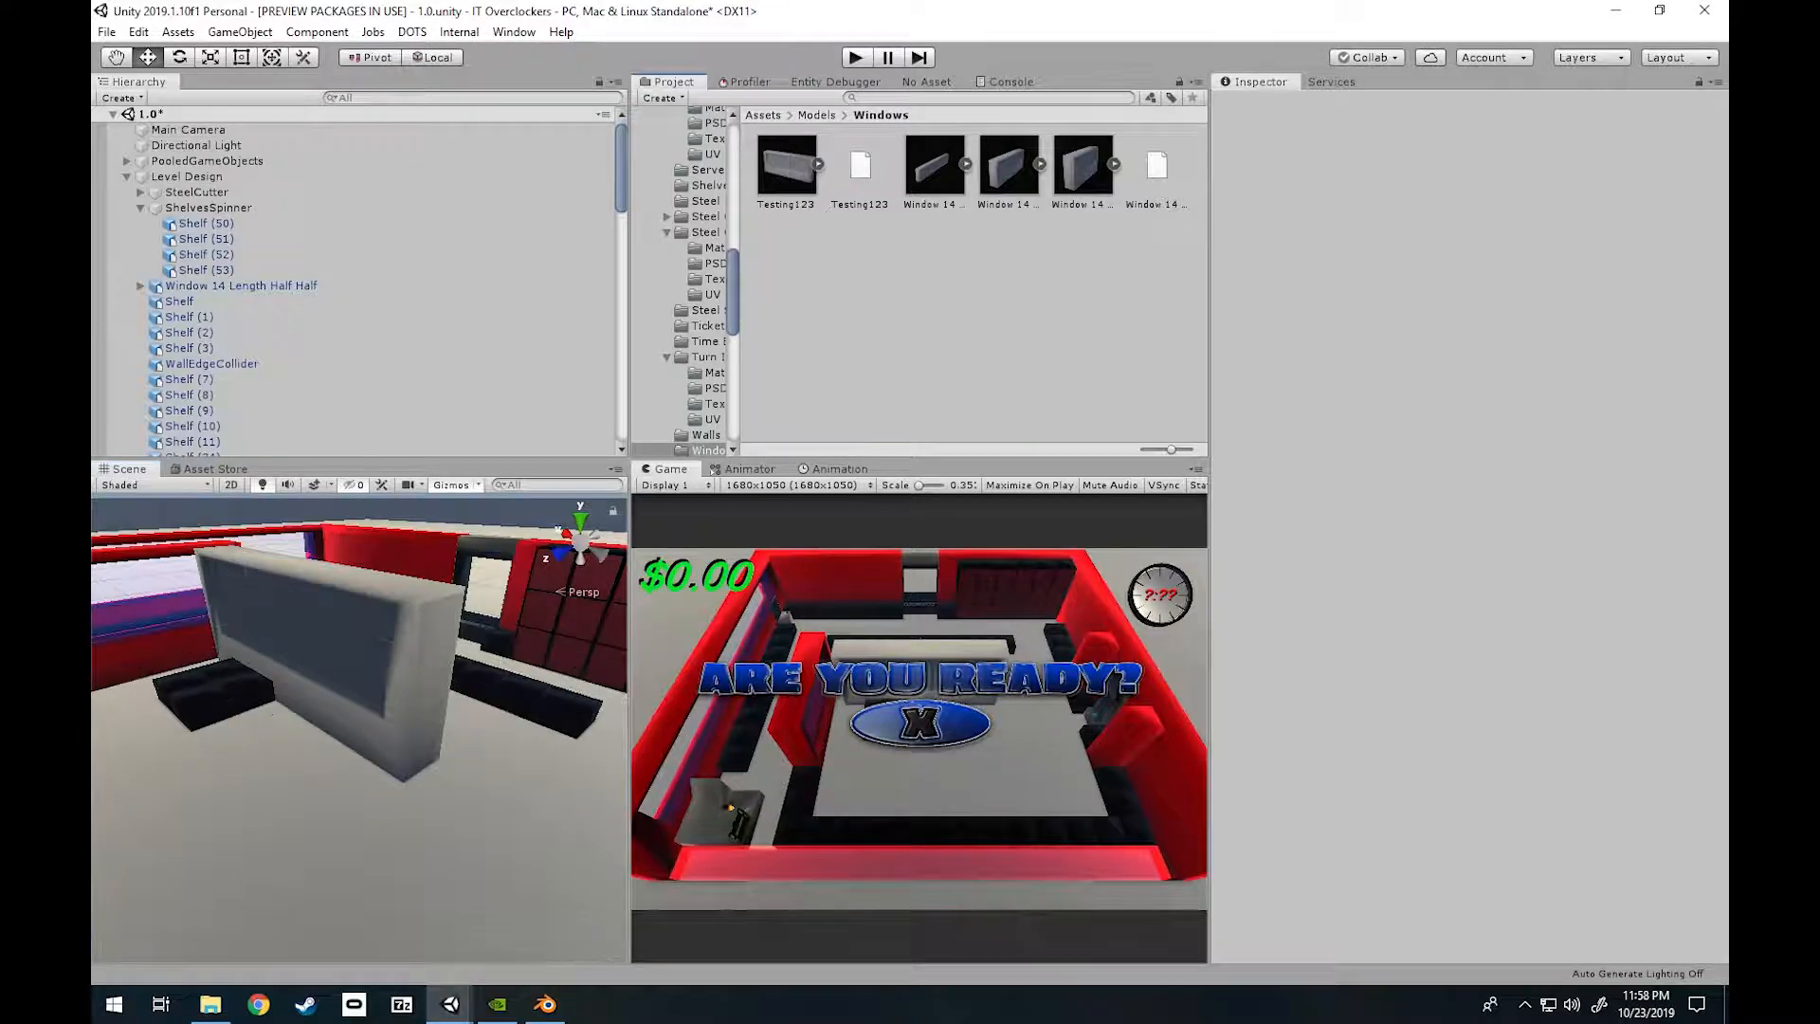
scroll(356, 297, "down", 10)
scroll(357, 297, "down", 5)
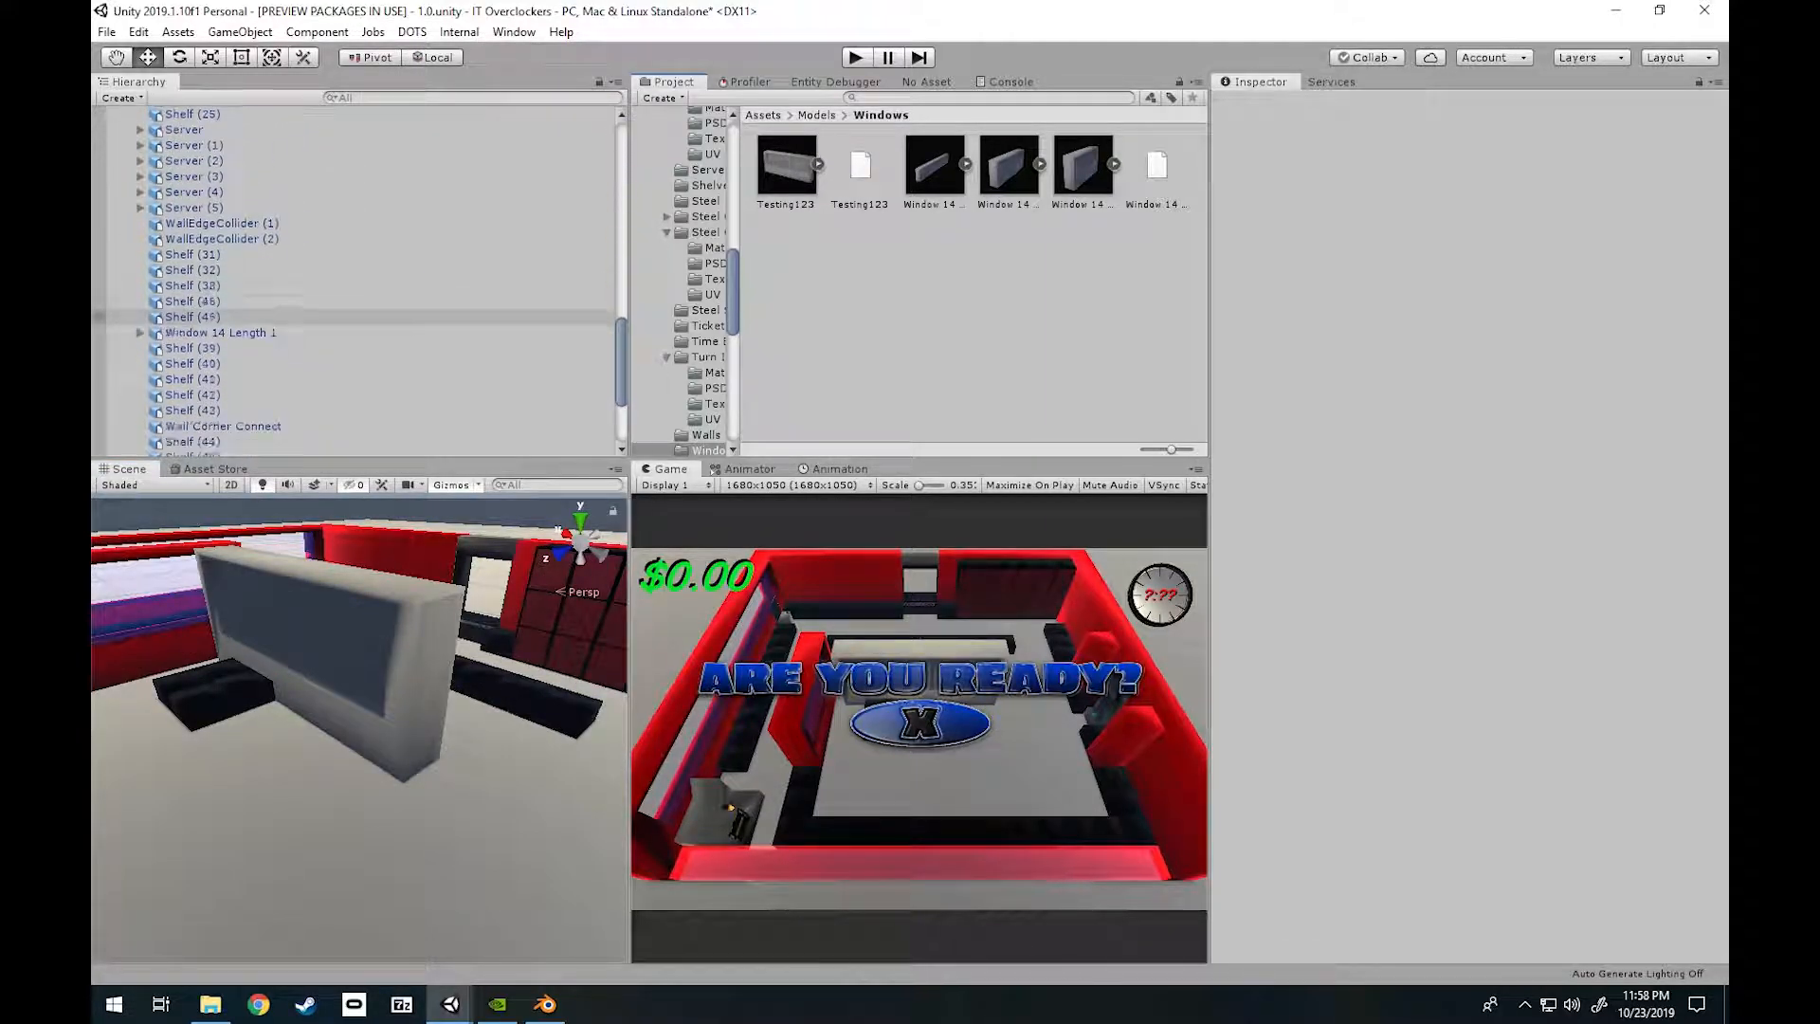
left_click(189, 419)
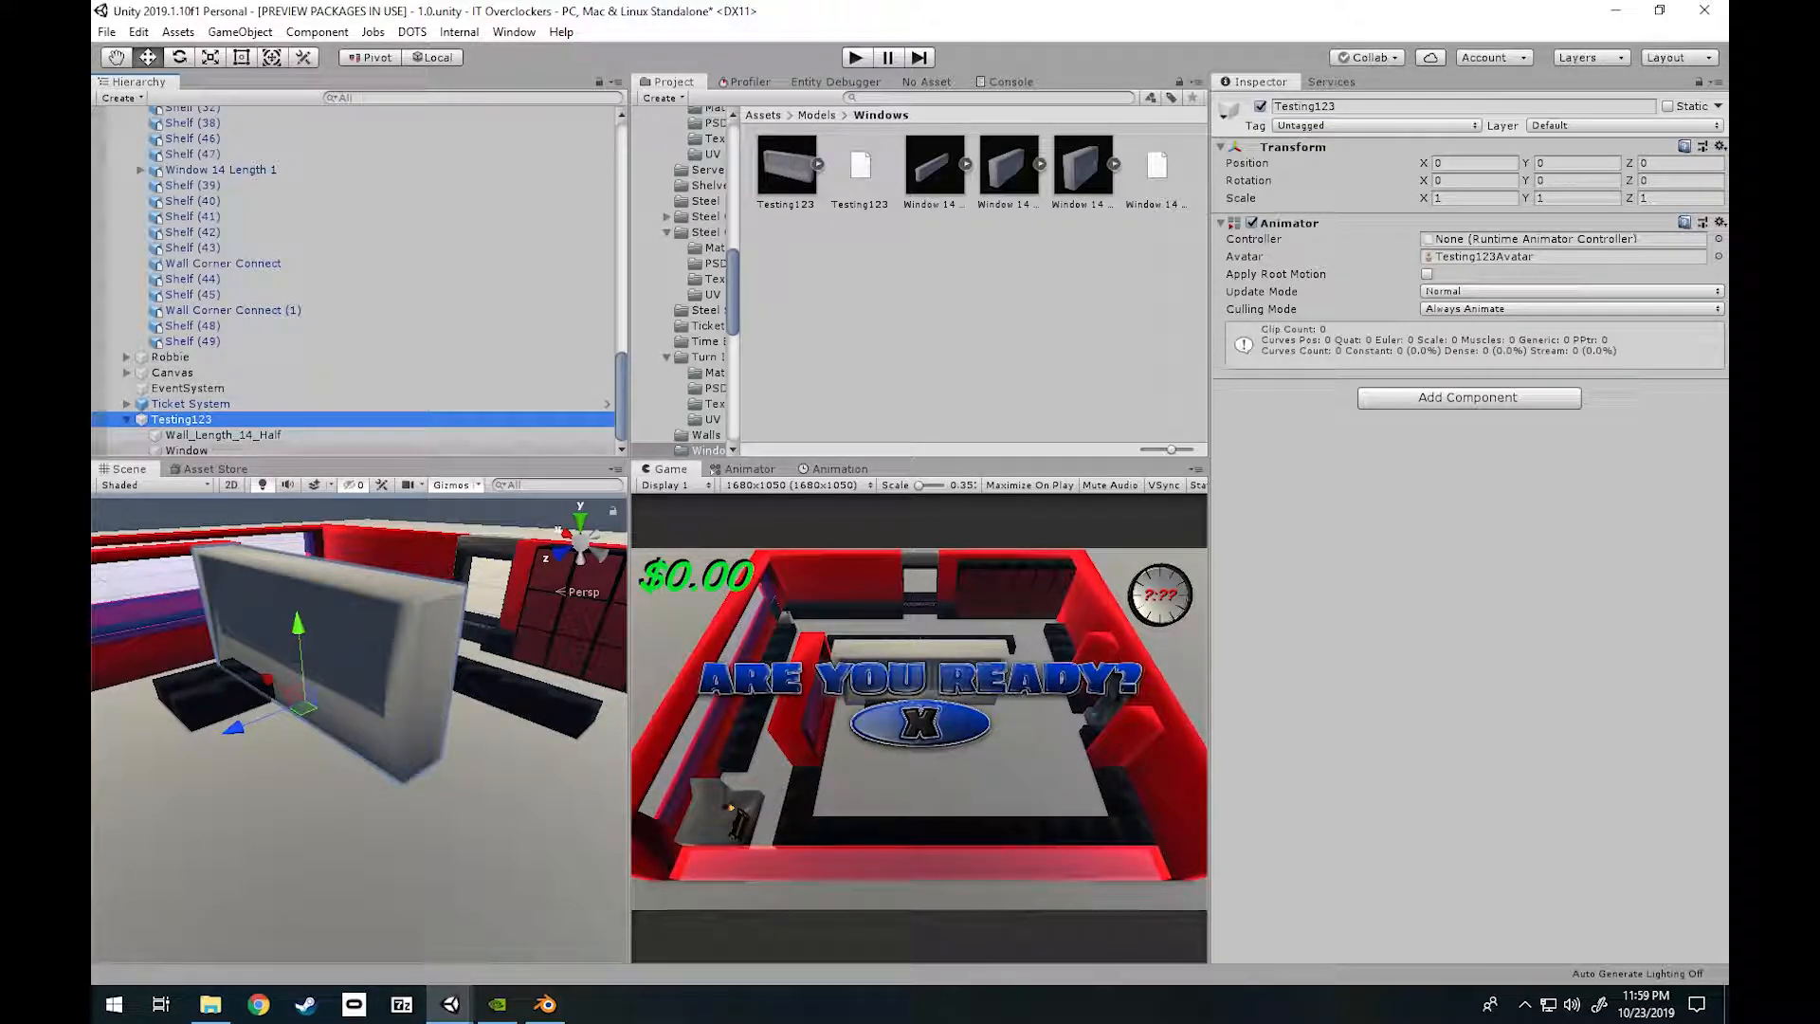
key("Delete")
left_click_drag(785, 166, 135, 442)
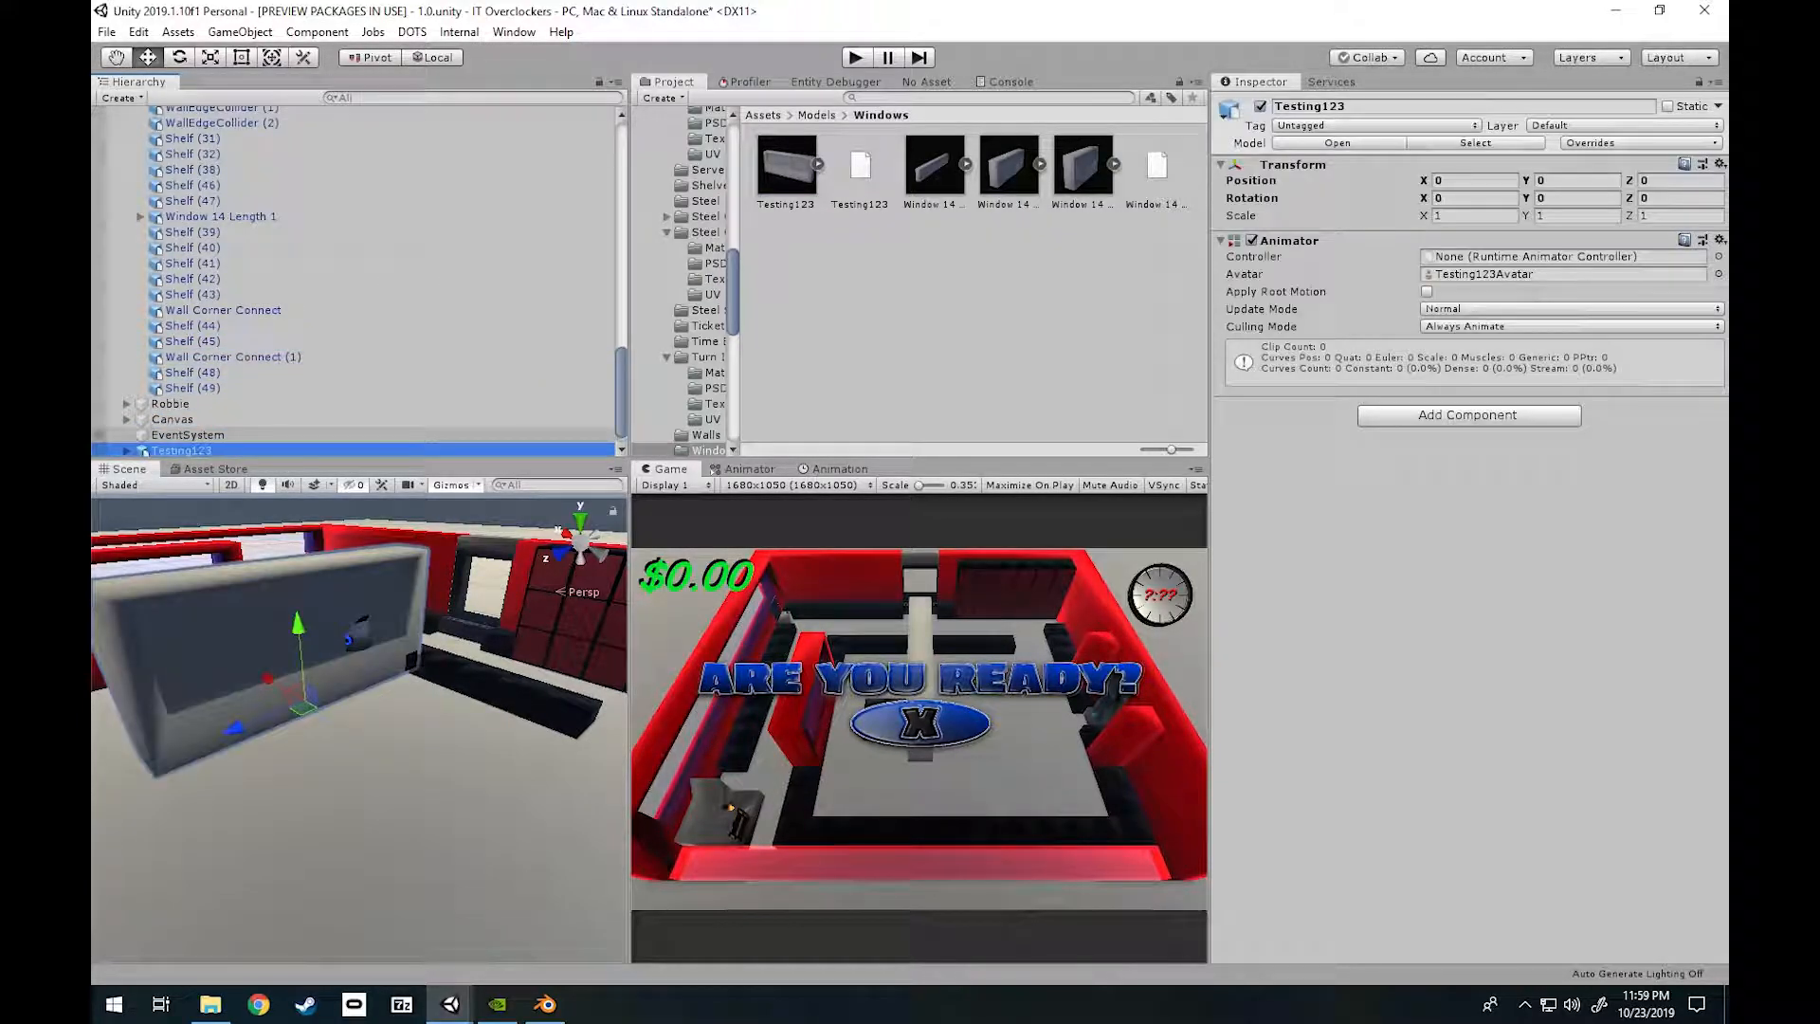
Examine the orientation of the newly placed Testing123 wall and its move handles from several sides in the scene.
left_click_drag(360, 720, 445, 720, "alt")
key("w")
right_click_drag(445, 720, 388, 720)
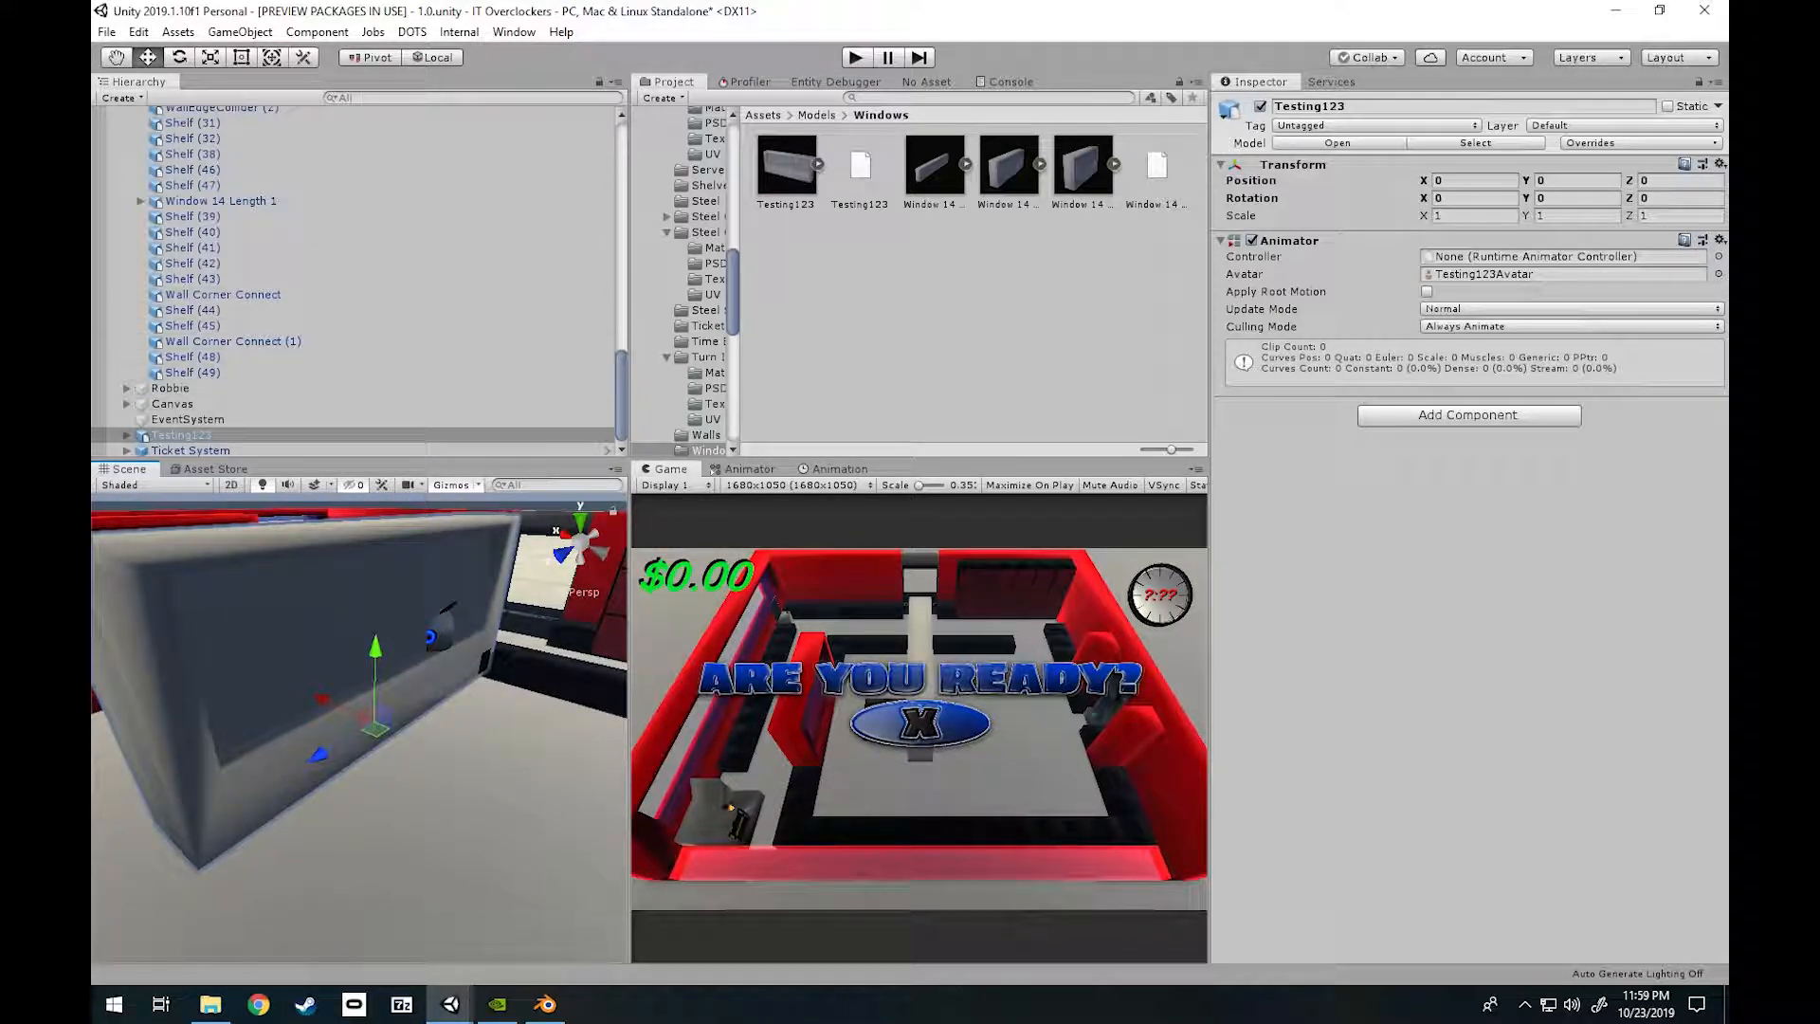
right_click_drag(379, 720, 606, 744)
key("a")
right_click_drag(220, 720, 540, 665)
right_click_drag(555, 526, 422, 664)
key("s")
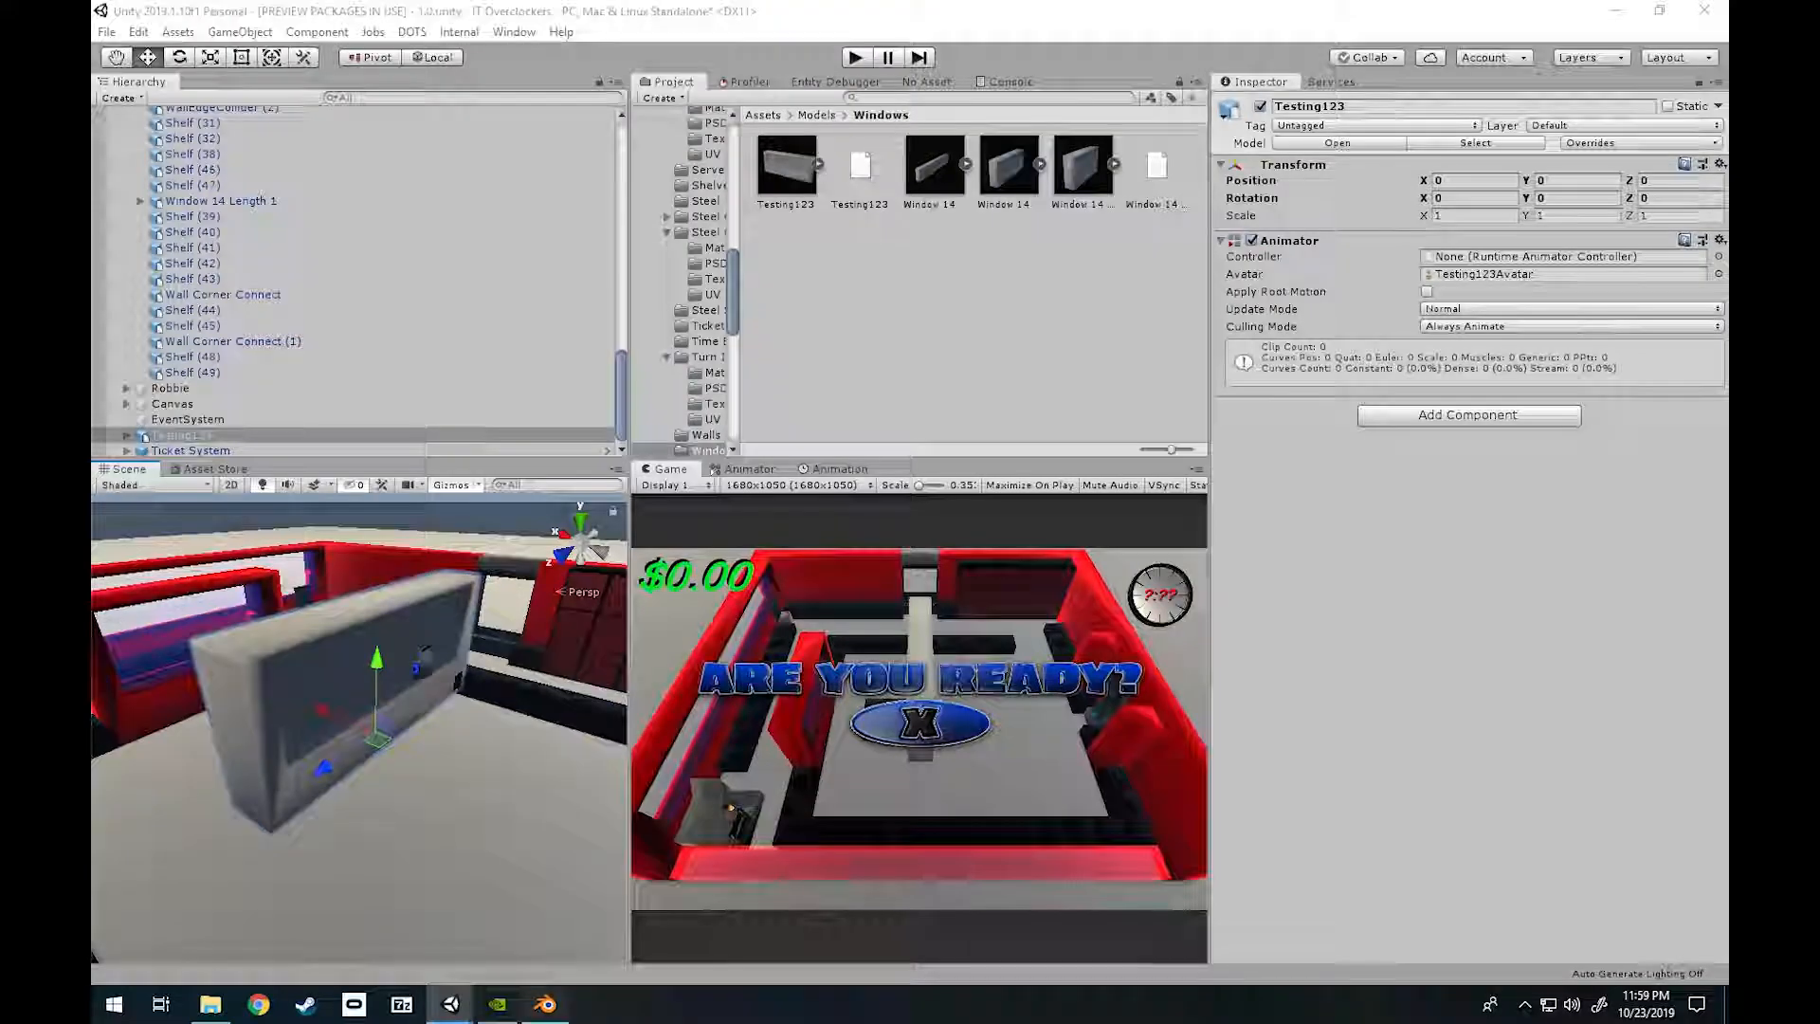
Switch to Blender and view the wall from an angle matching the Unity scene view.
left_click(544, 1003)
key("shift+f")
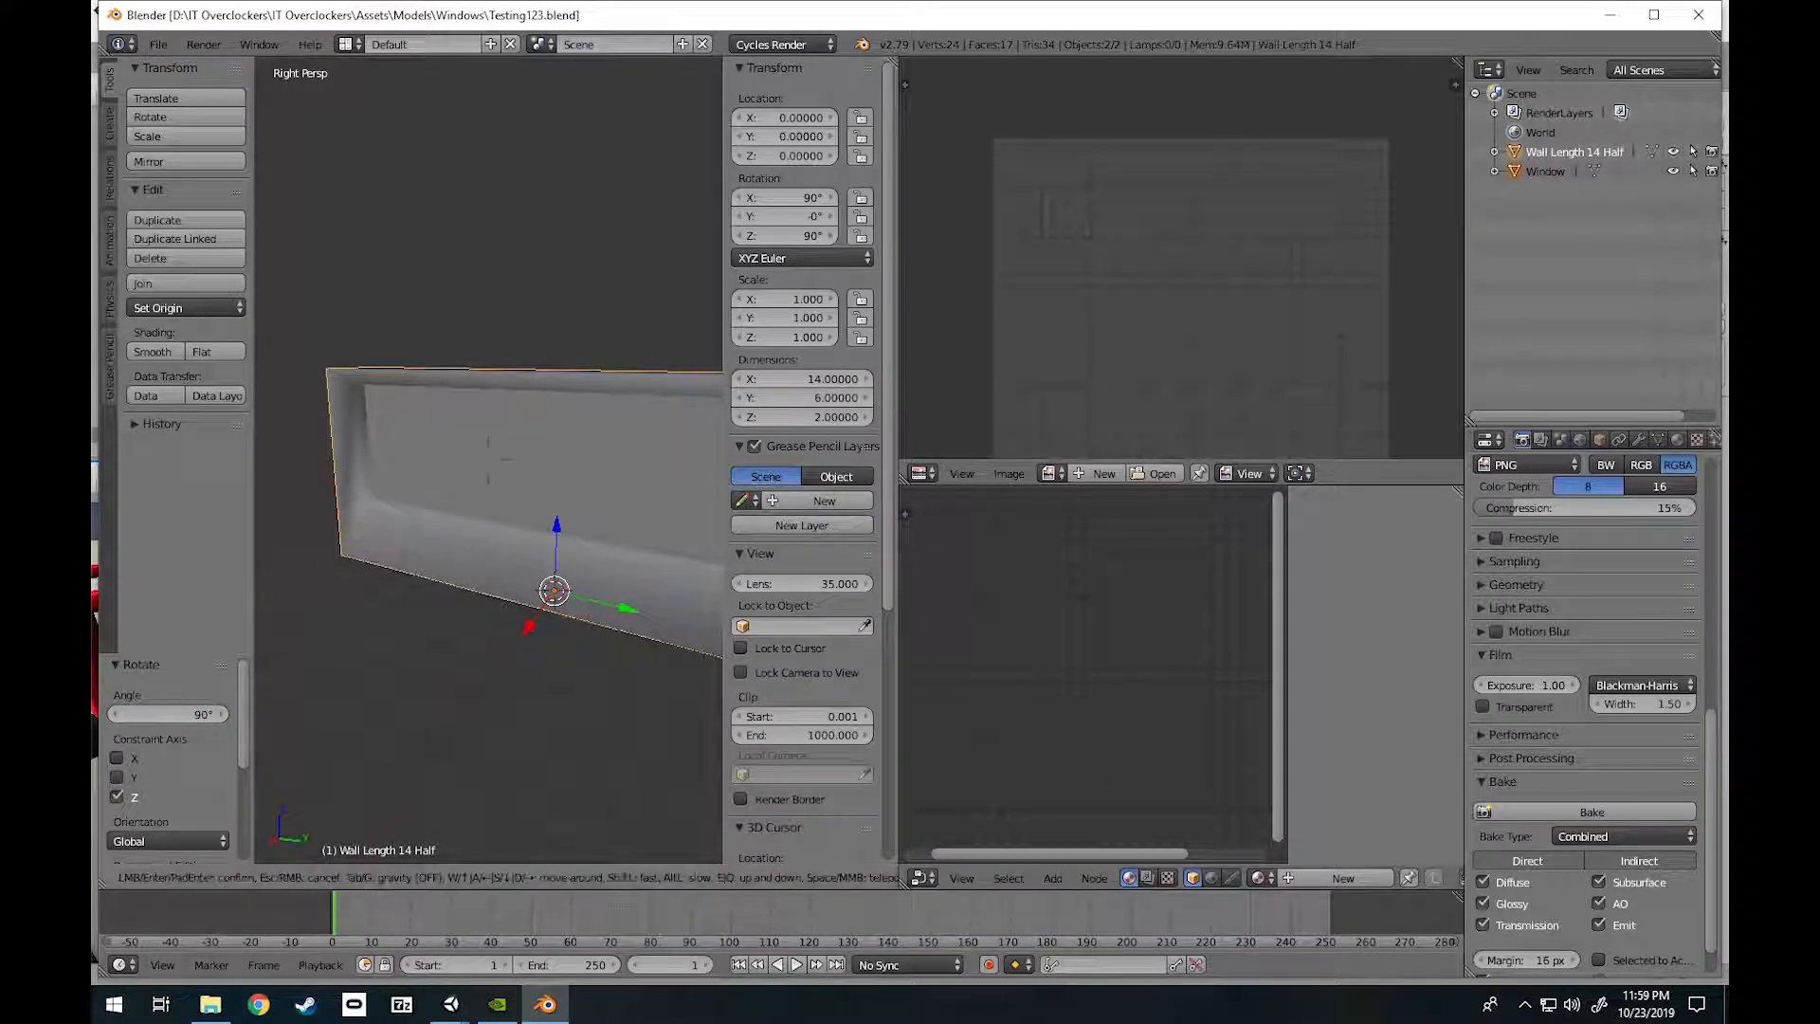
key("w")
key("s")
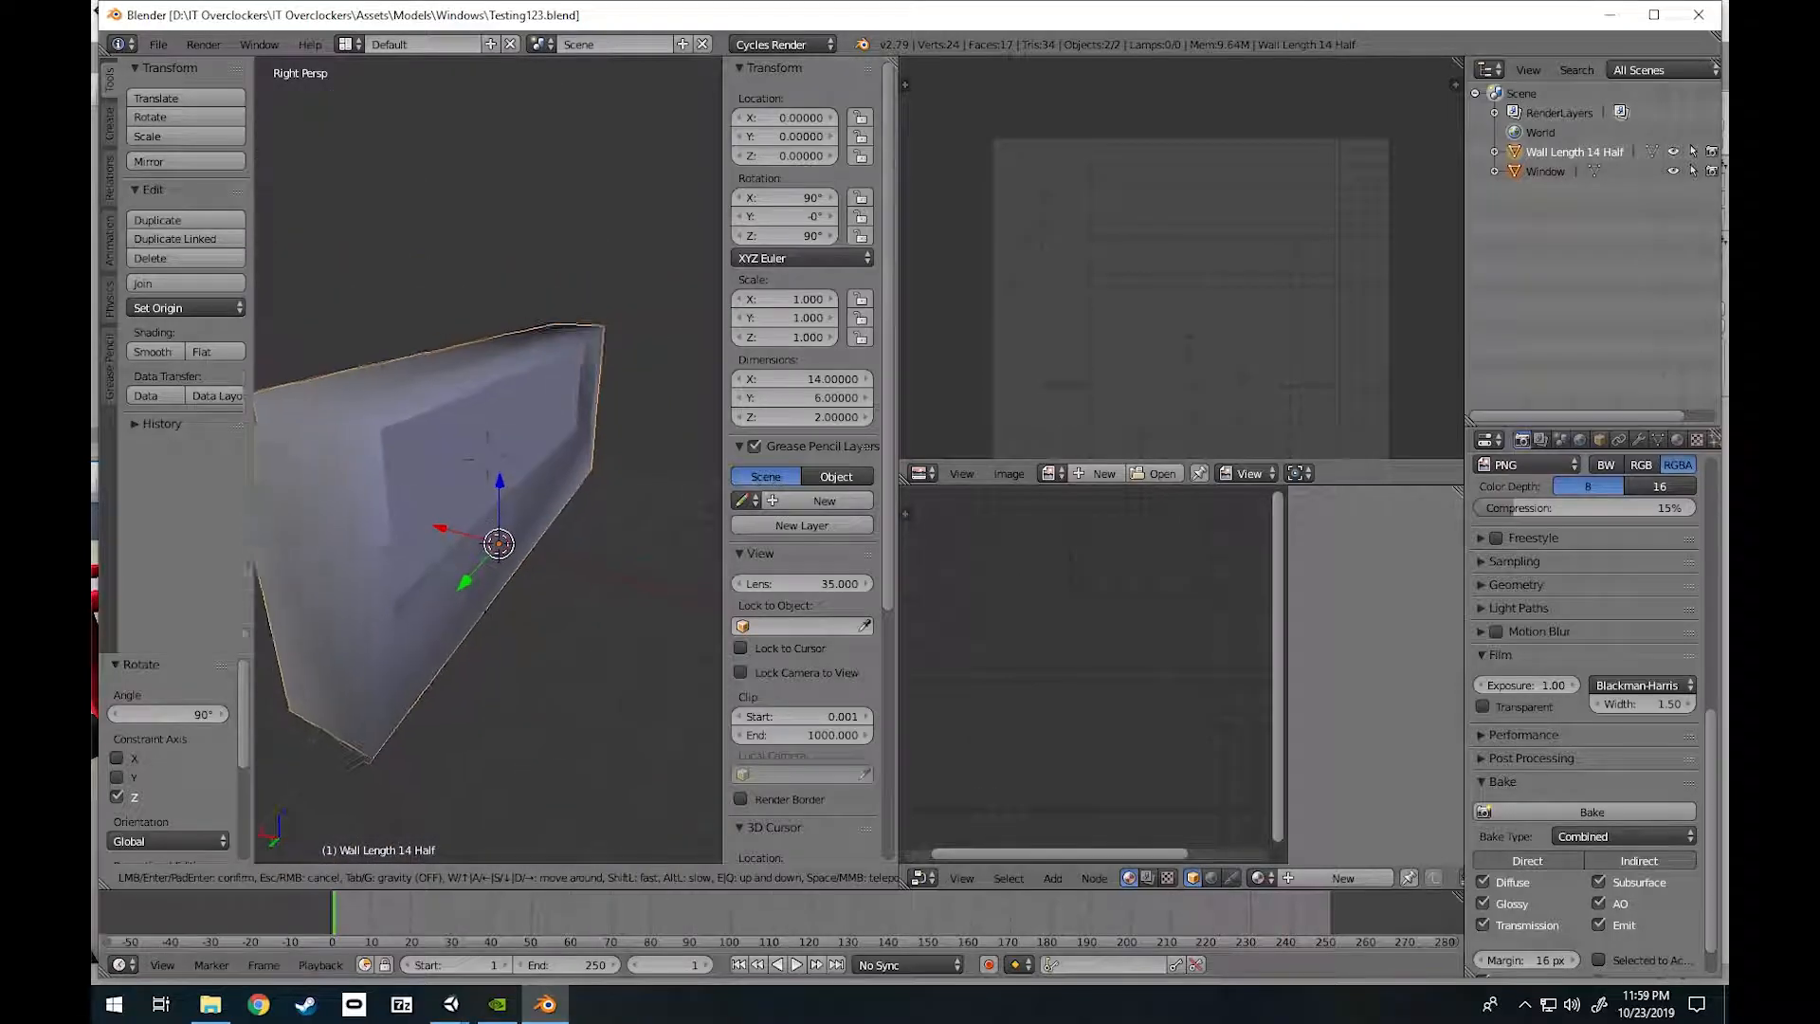
left_click(488, 460)
Compare the wall's axes between Unity and Blender, show the rotation handles on Testing123 in Unity, and return to Blender.
key("alt+Tab")
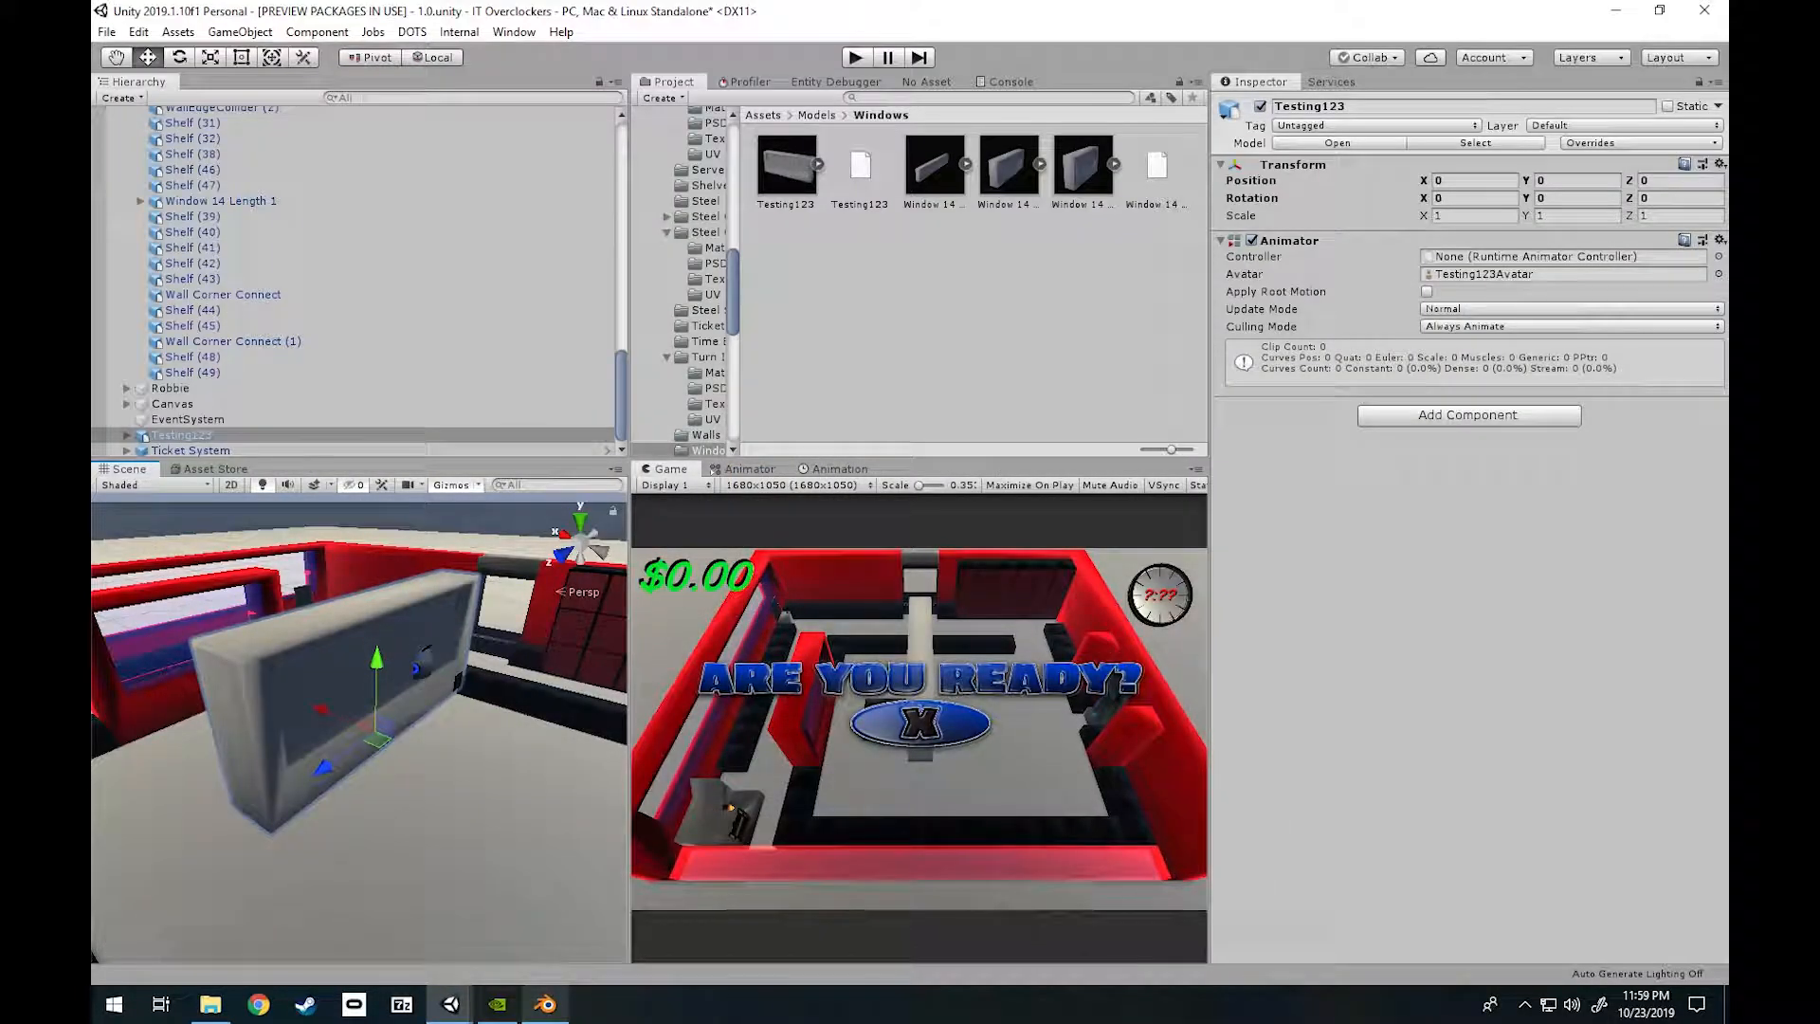
key("alt+Tab")
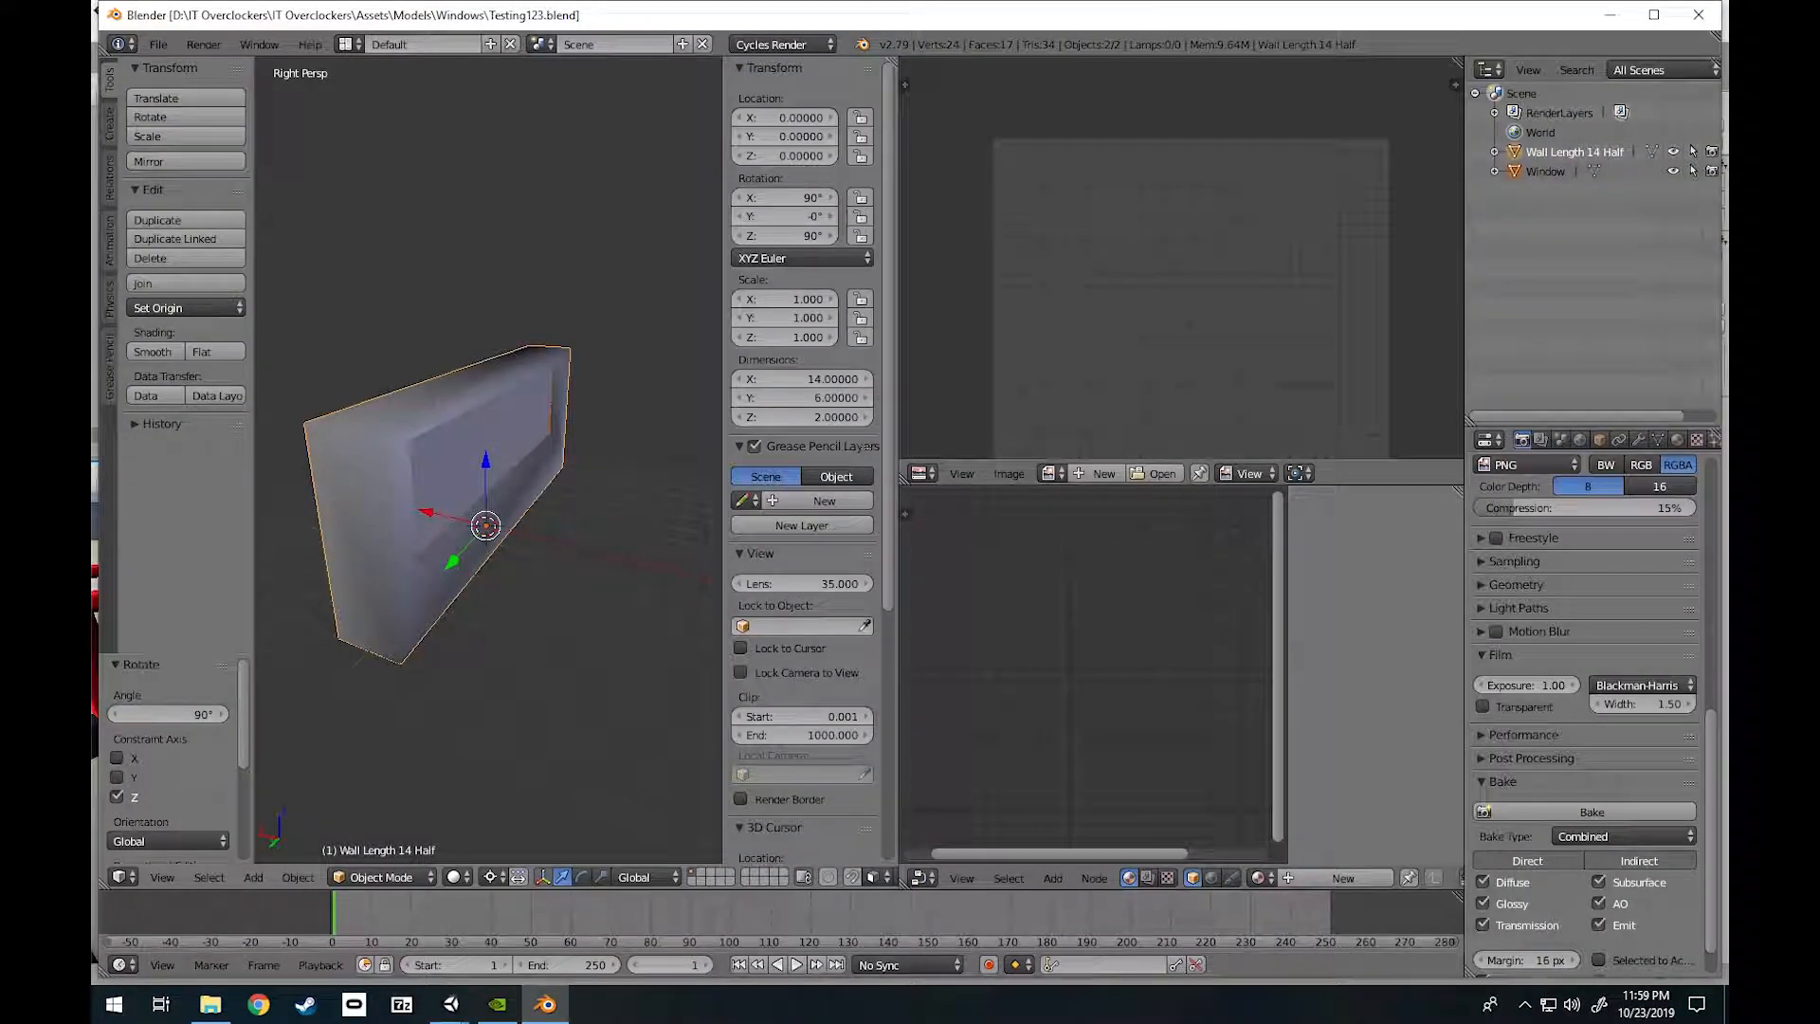
key("alt+Tab")
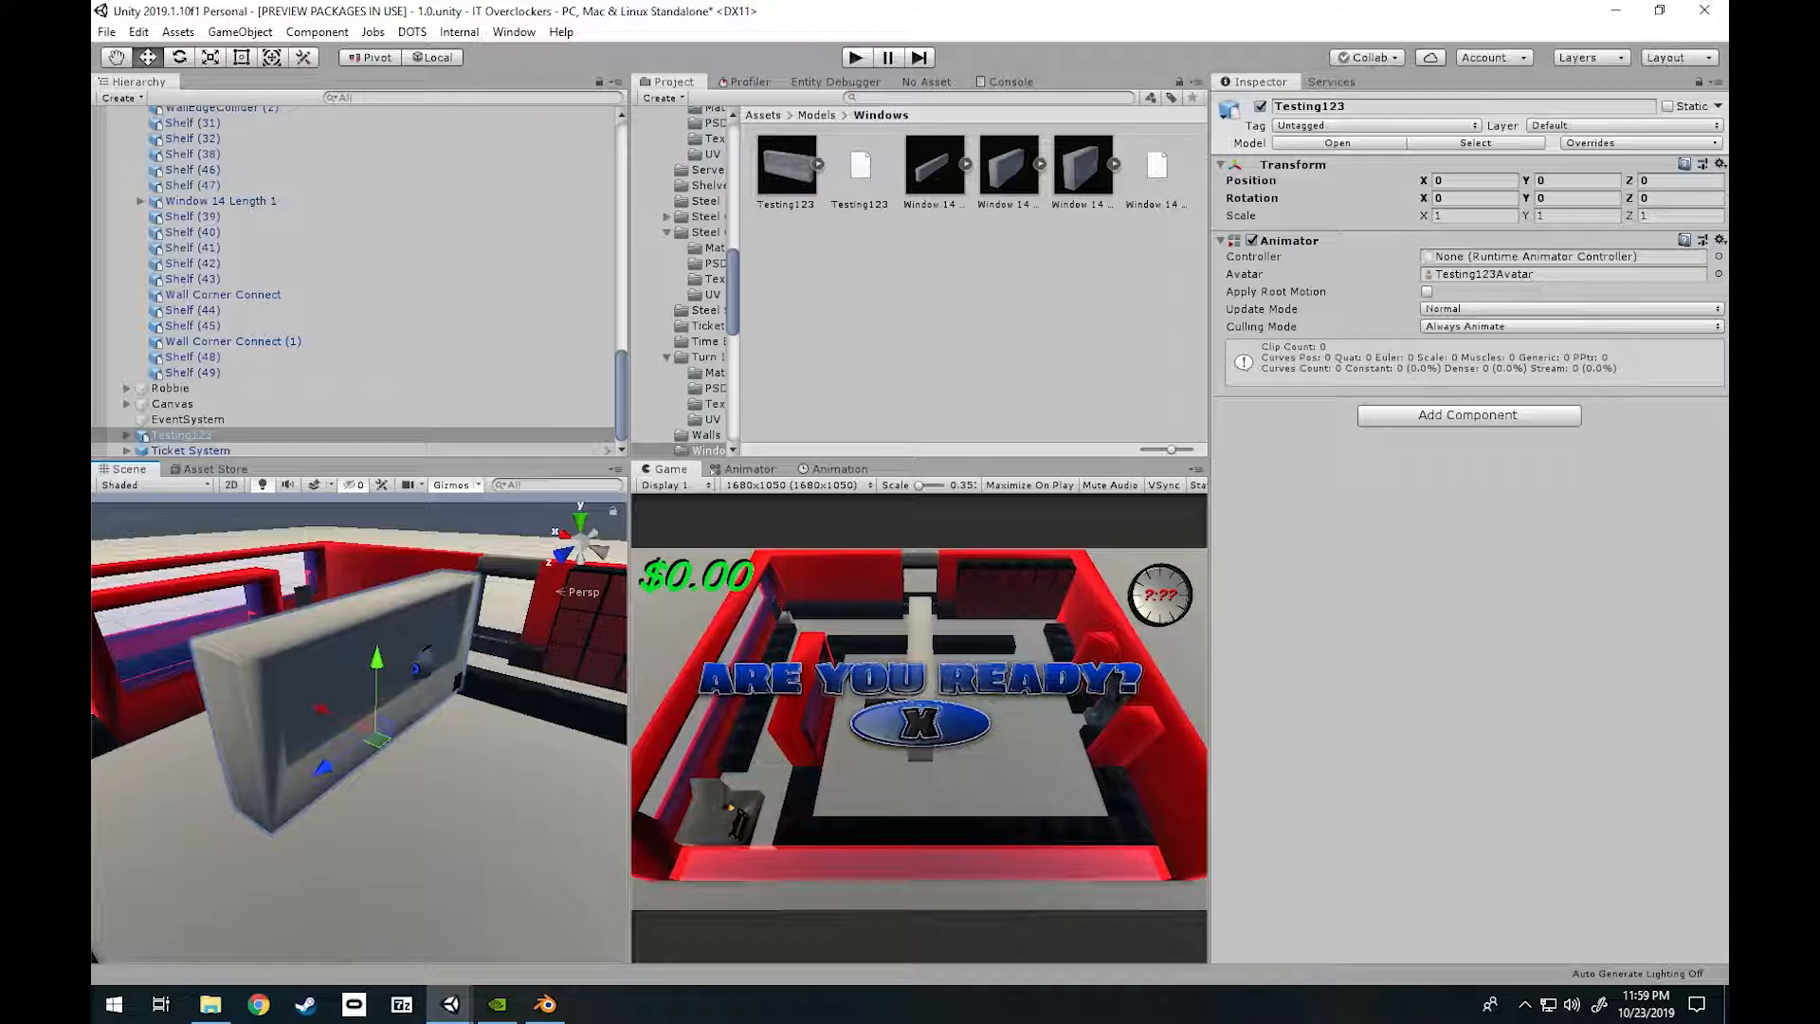
key("e")
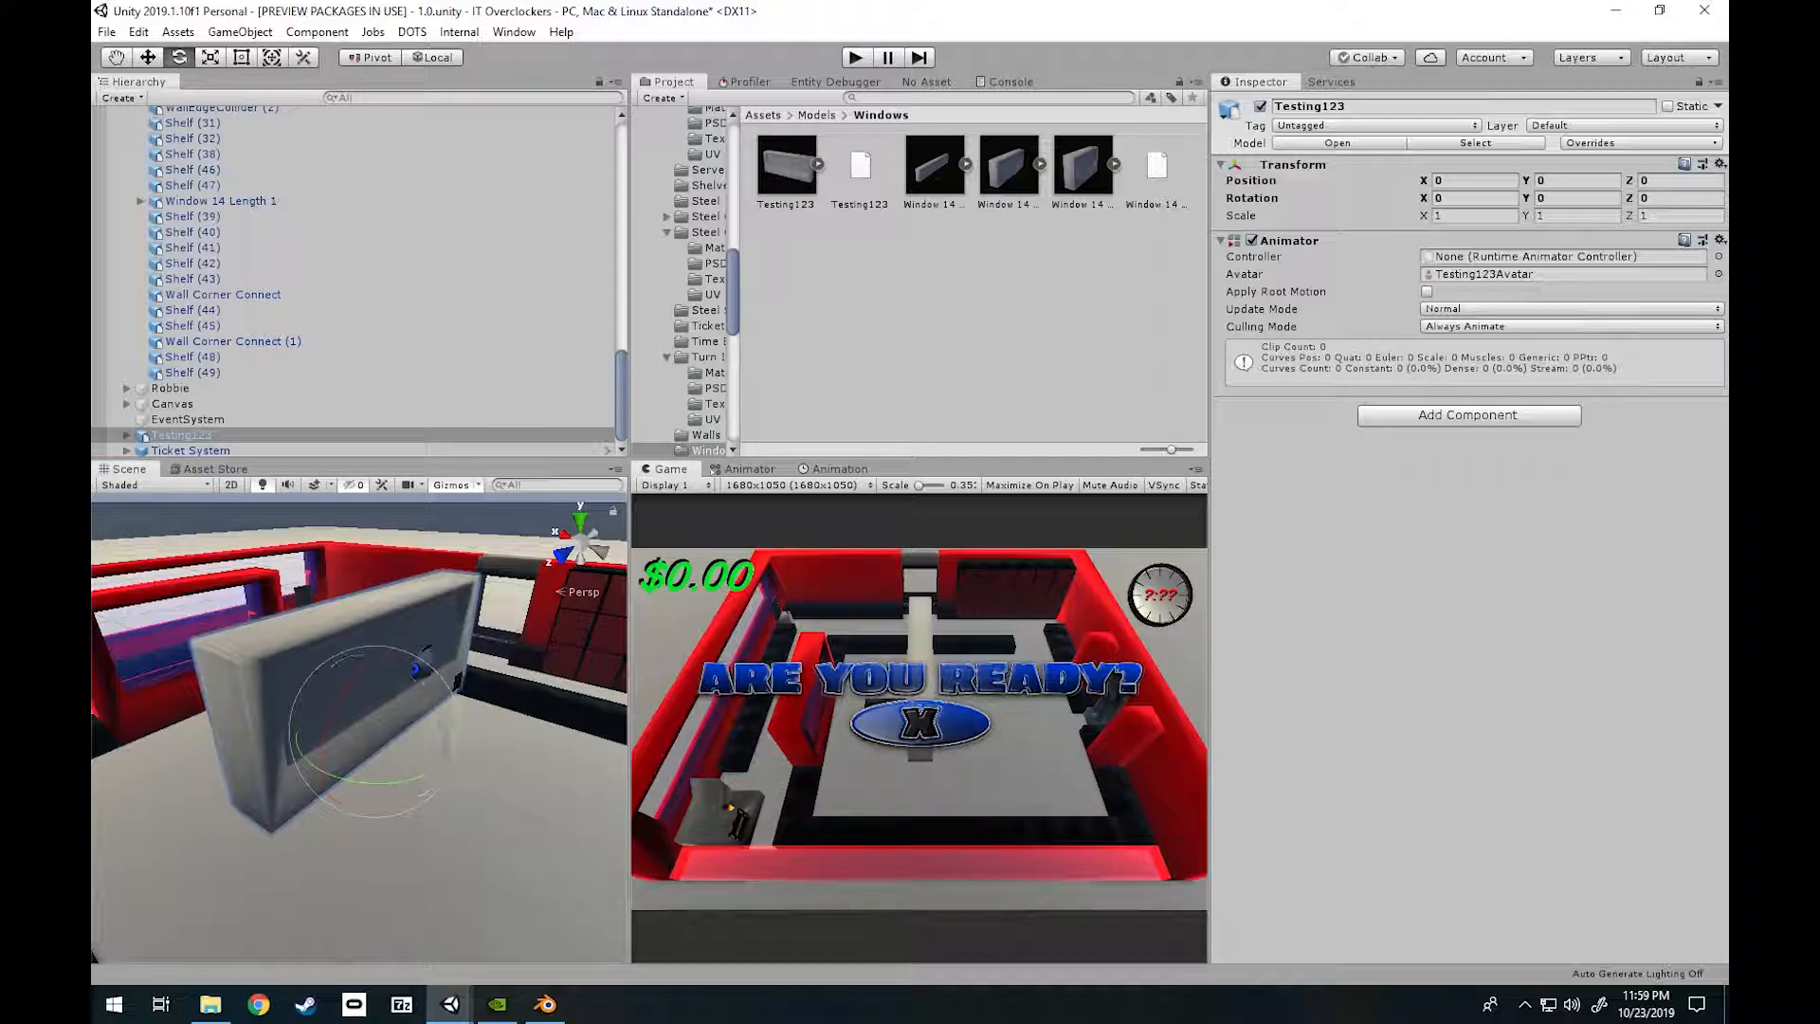
left_click_drag(425, 651, 394, 664)
left_click_drag(354, 781, 329, 774)
left_click(545, 1004)
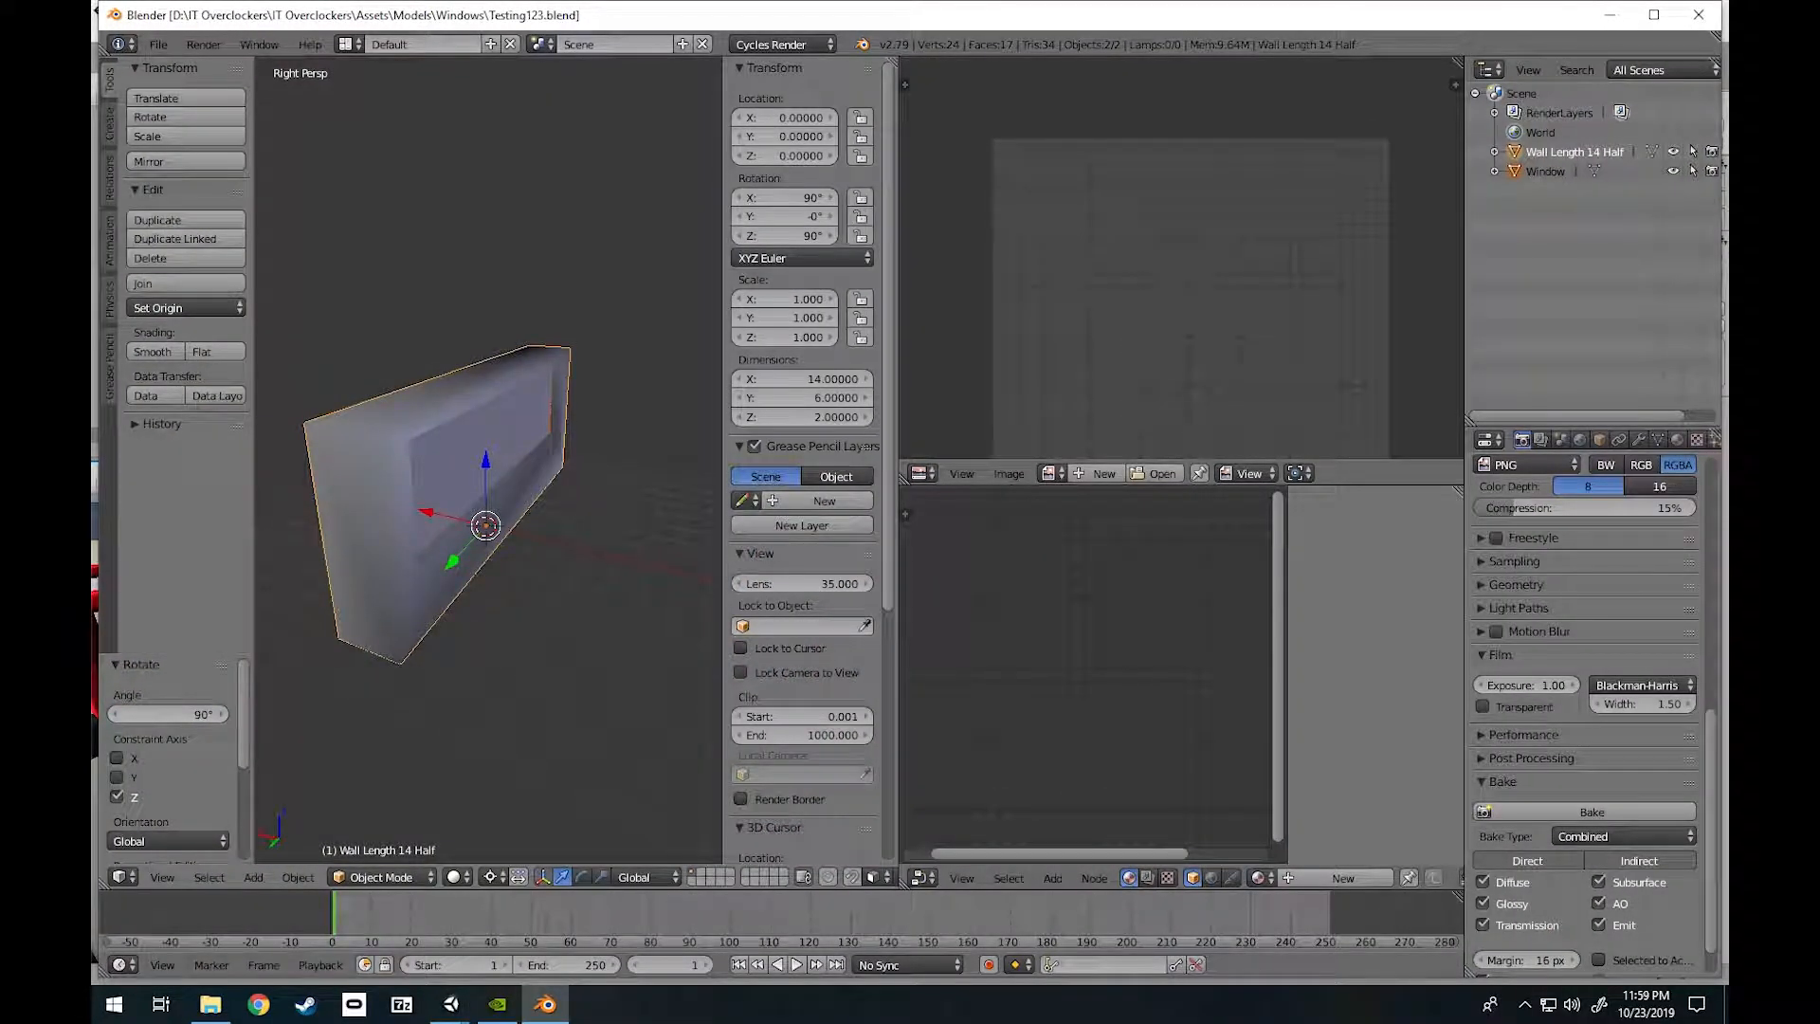
key("r")
key("z")
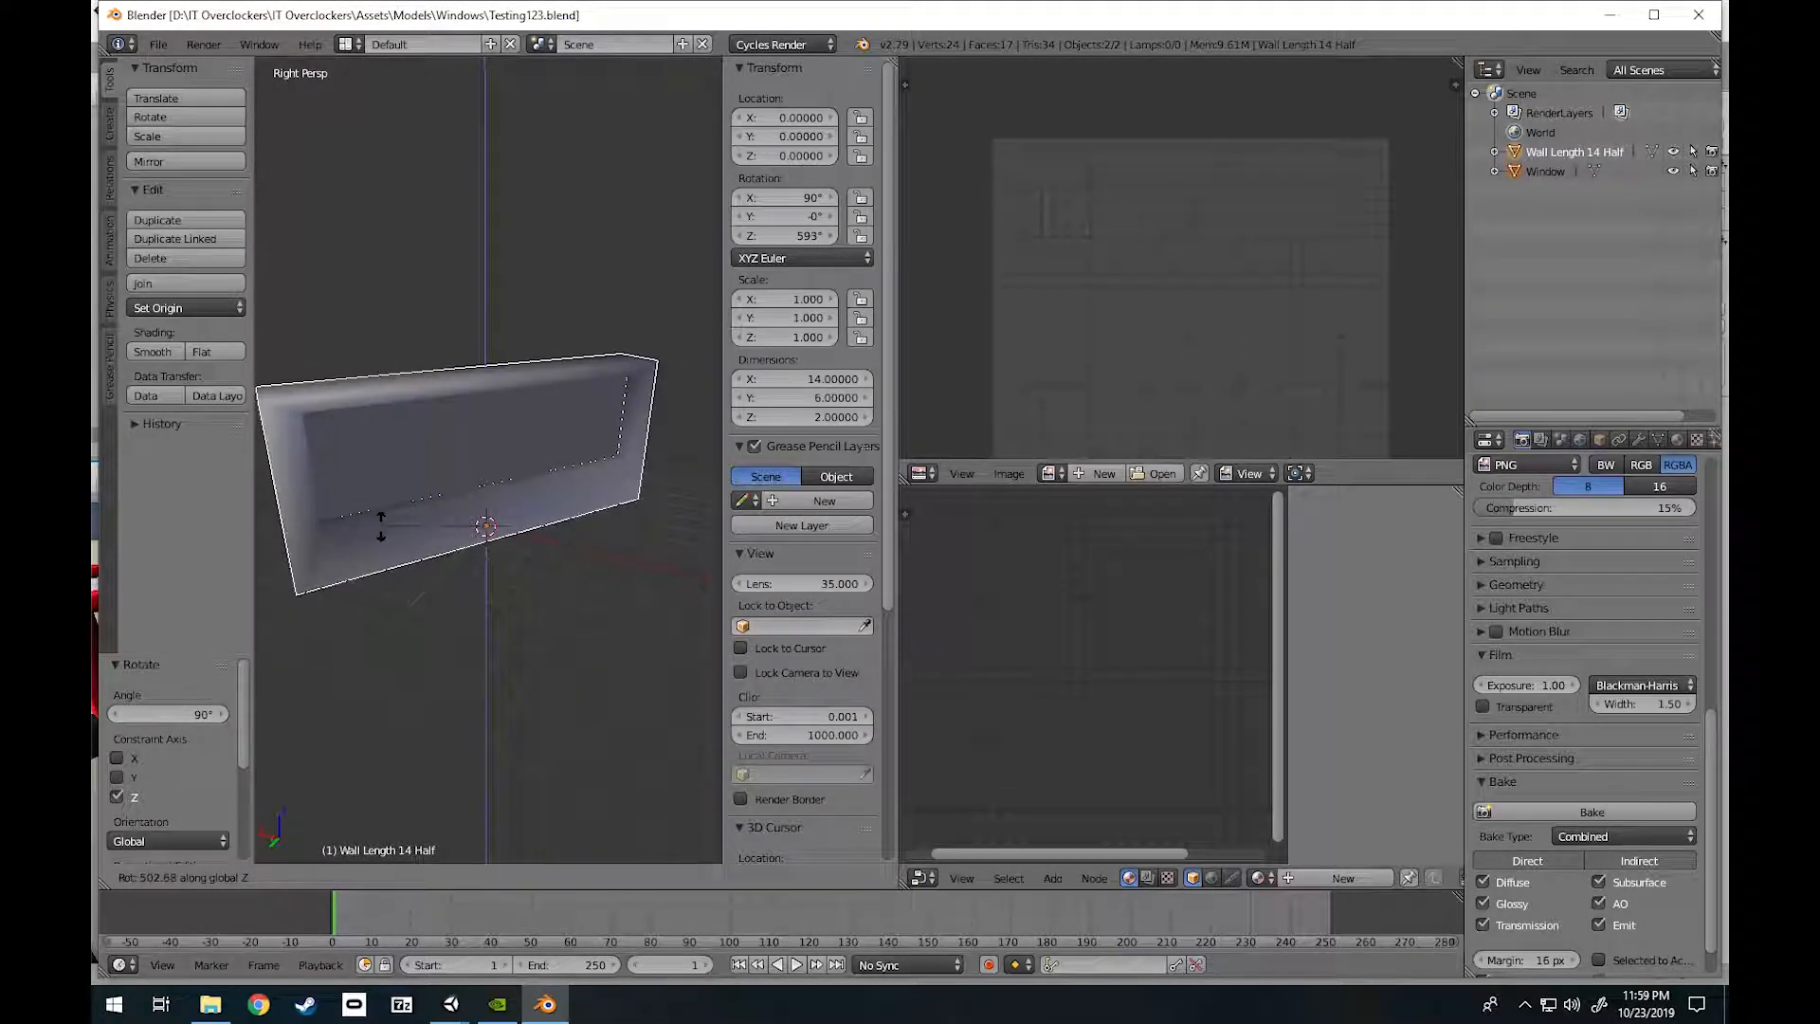
key("Escape")
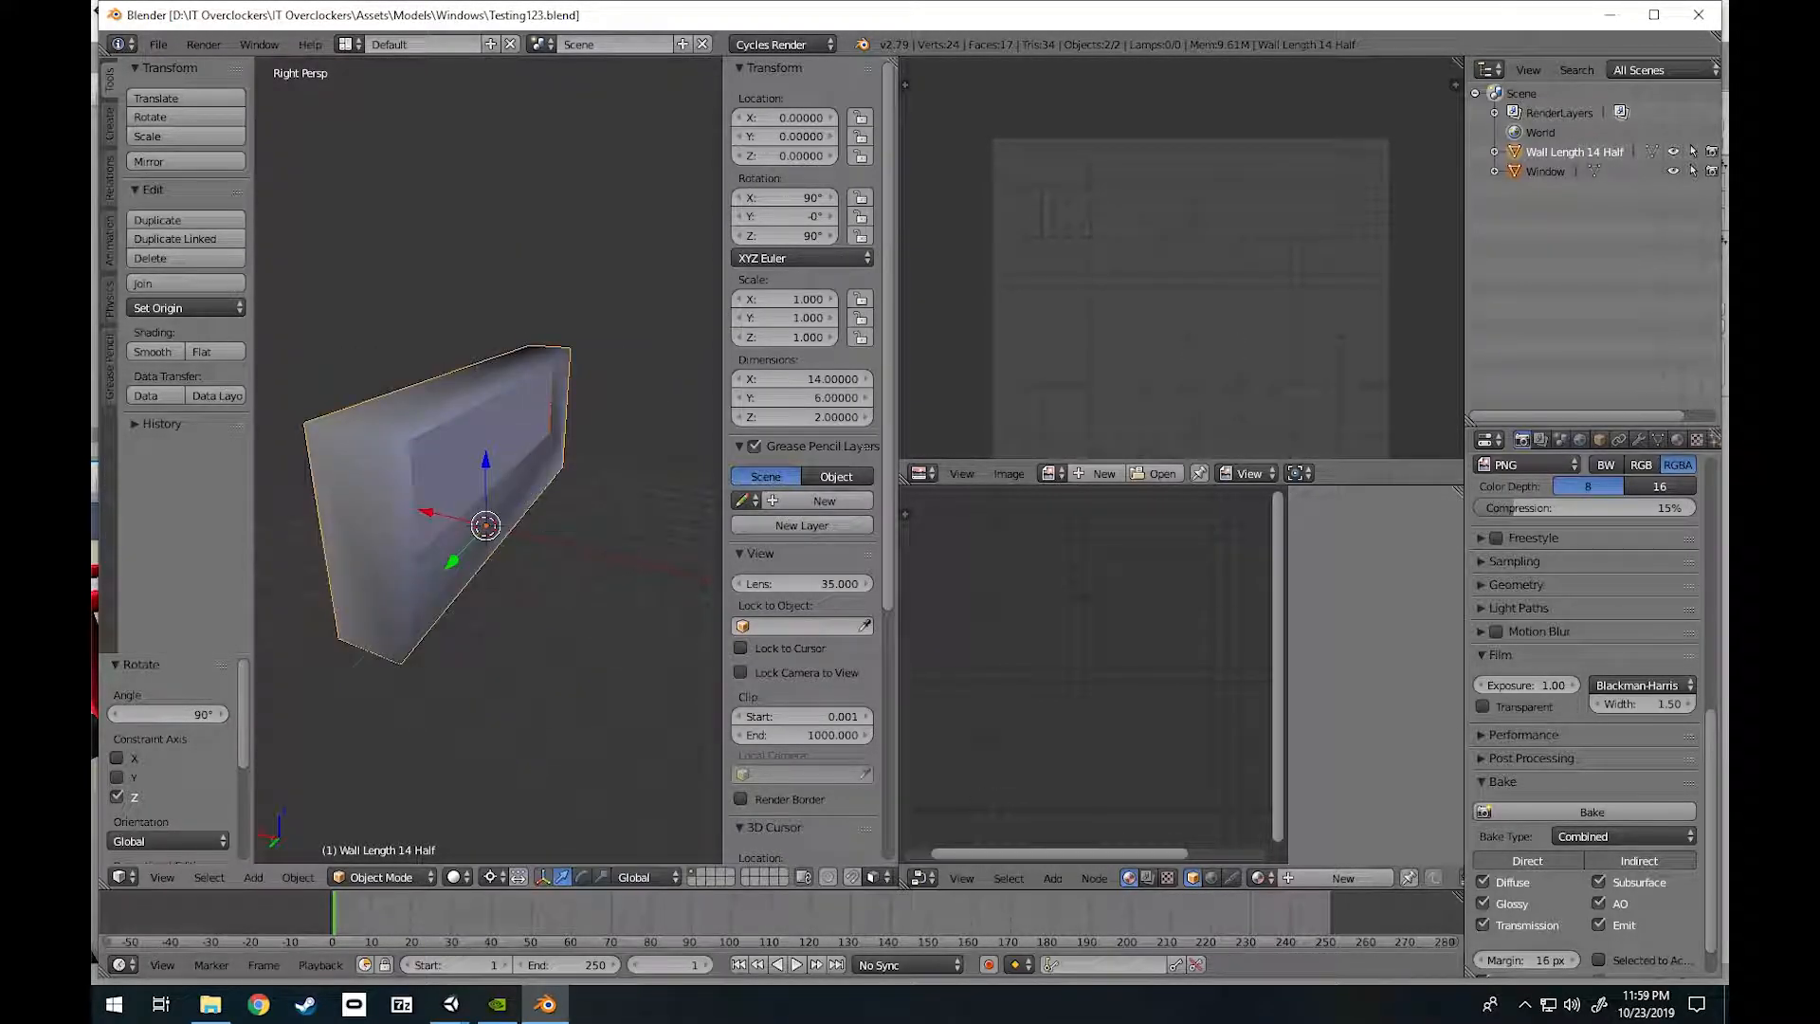
Rotate the wall and window objects -90° about the global Z axis and save the Blender file.
key("r")
key("z")
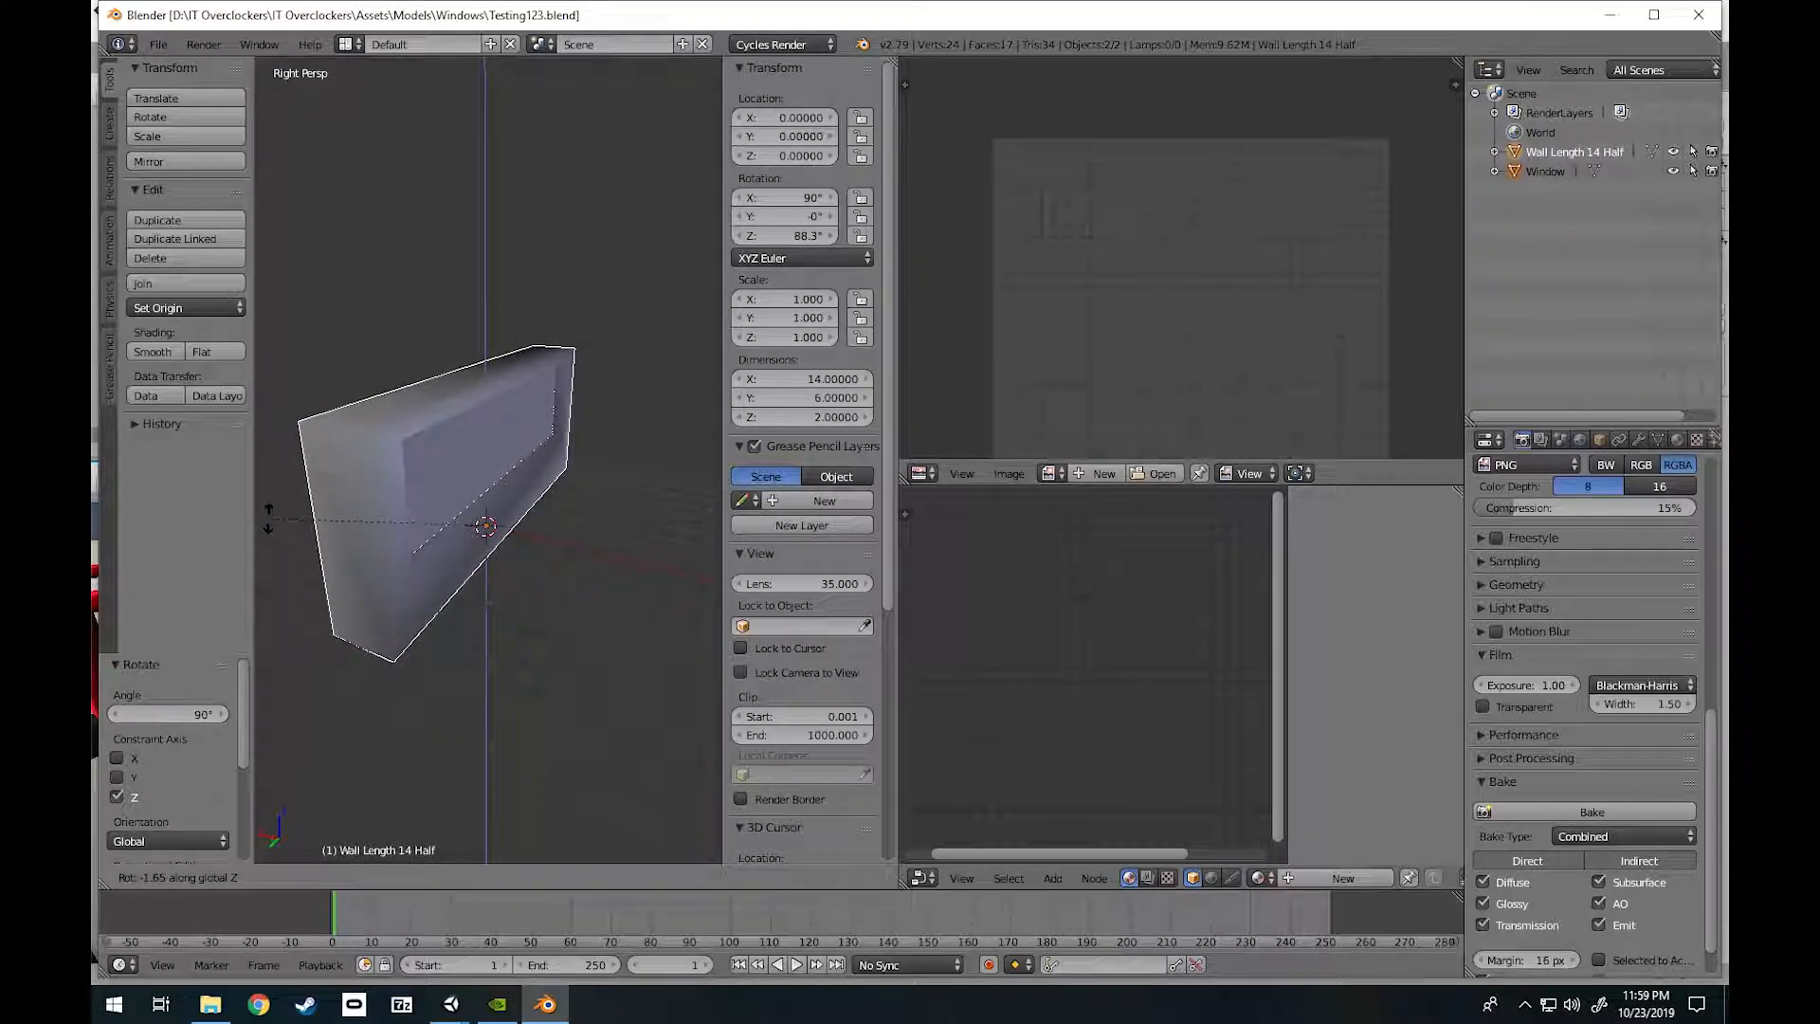
type("-90")
key("Return")
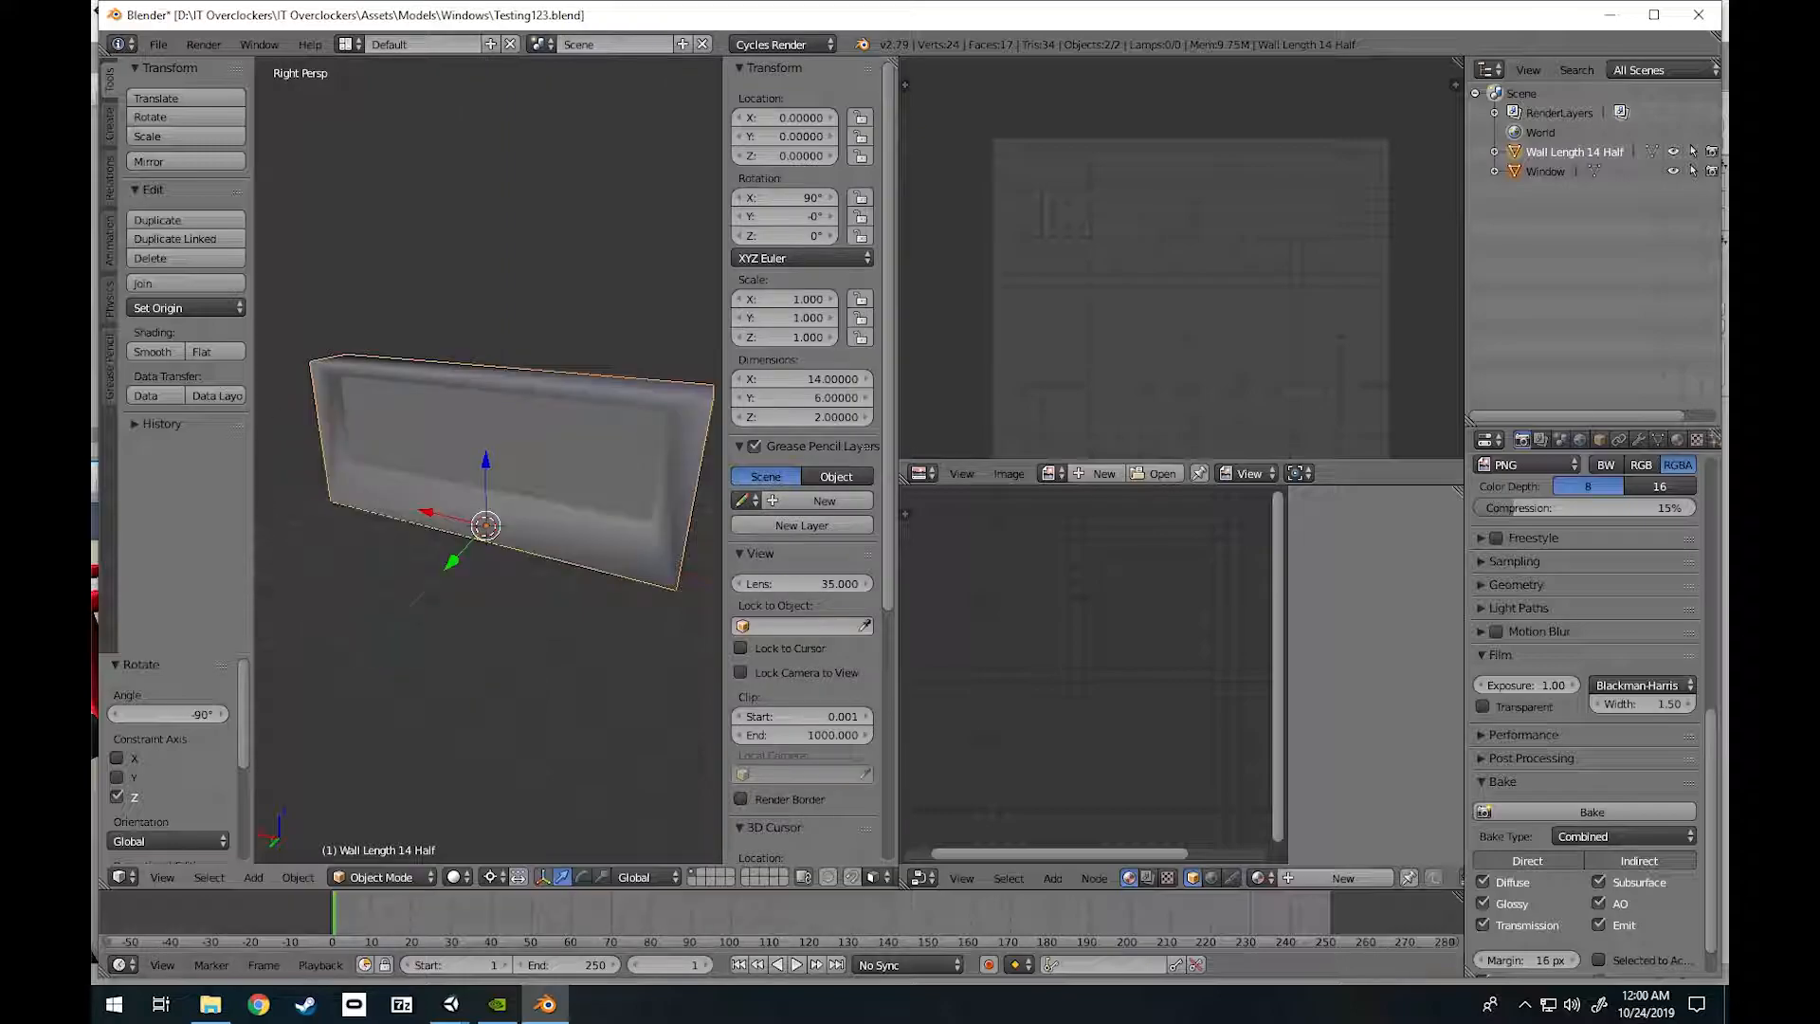
left_click(158, 44)
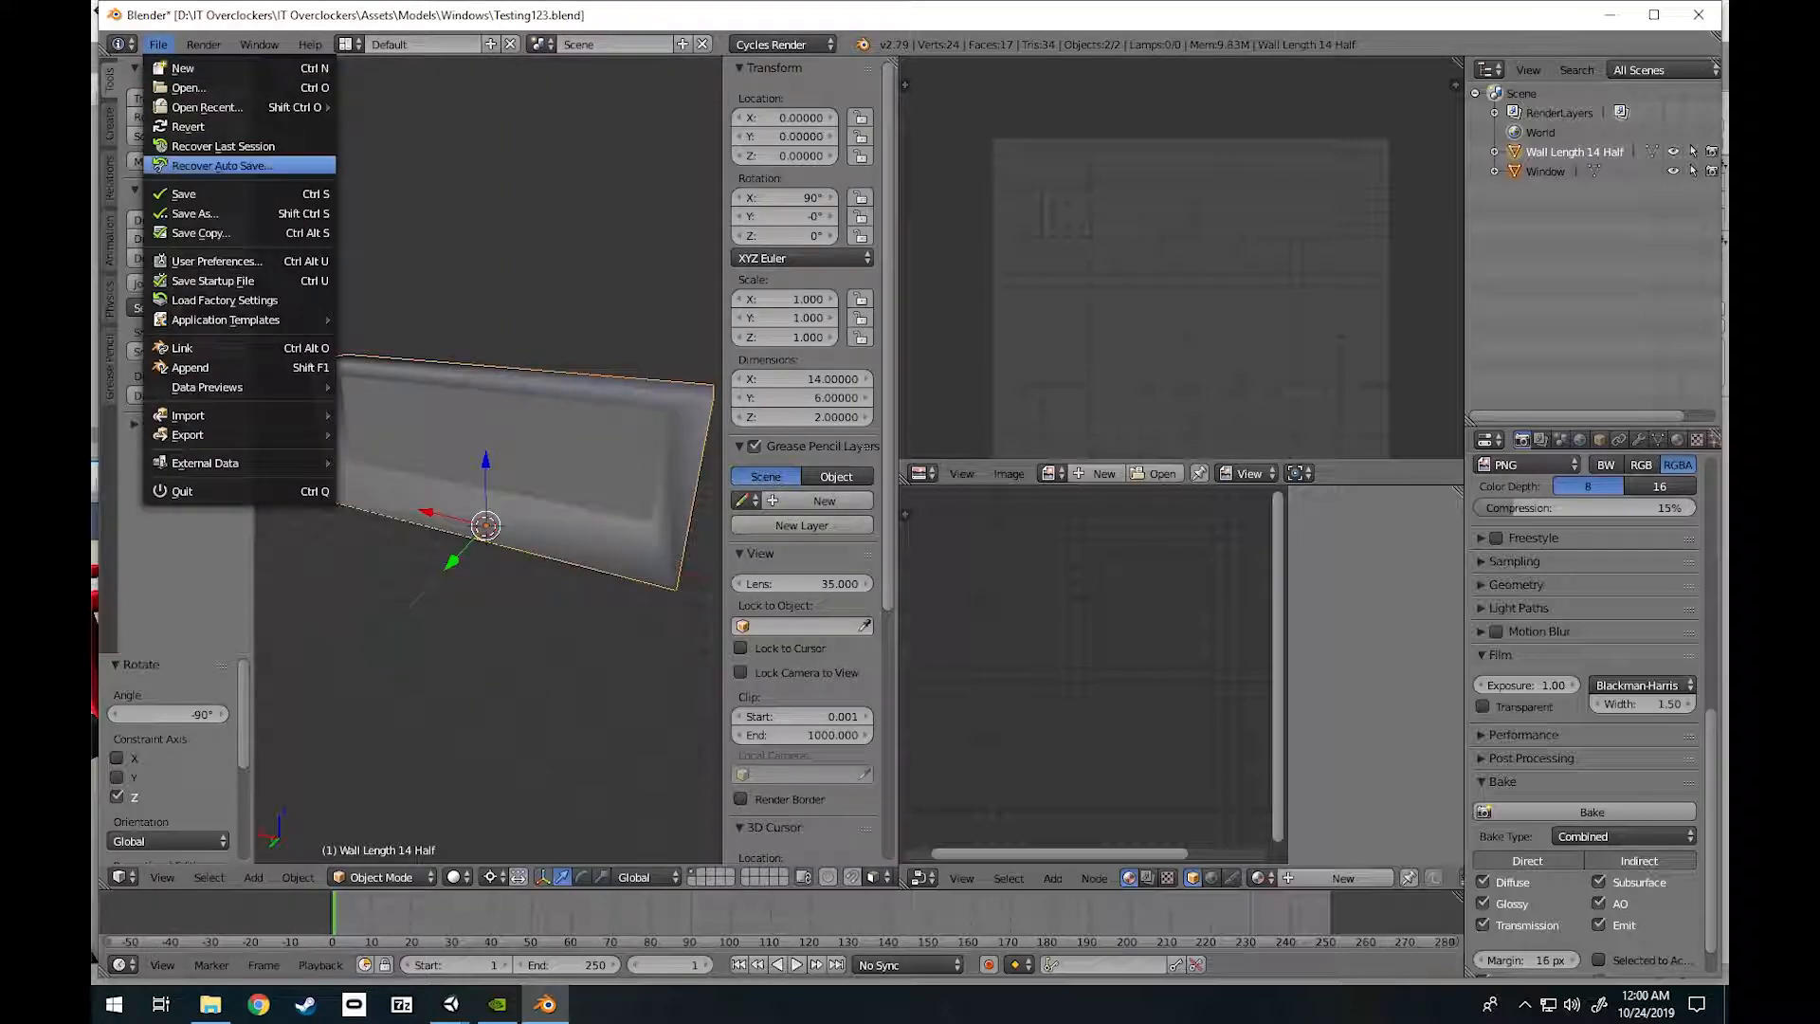
left_click(170, 193)
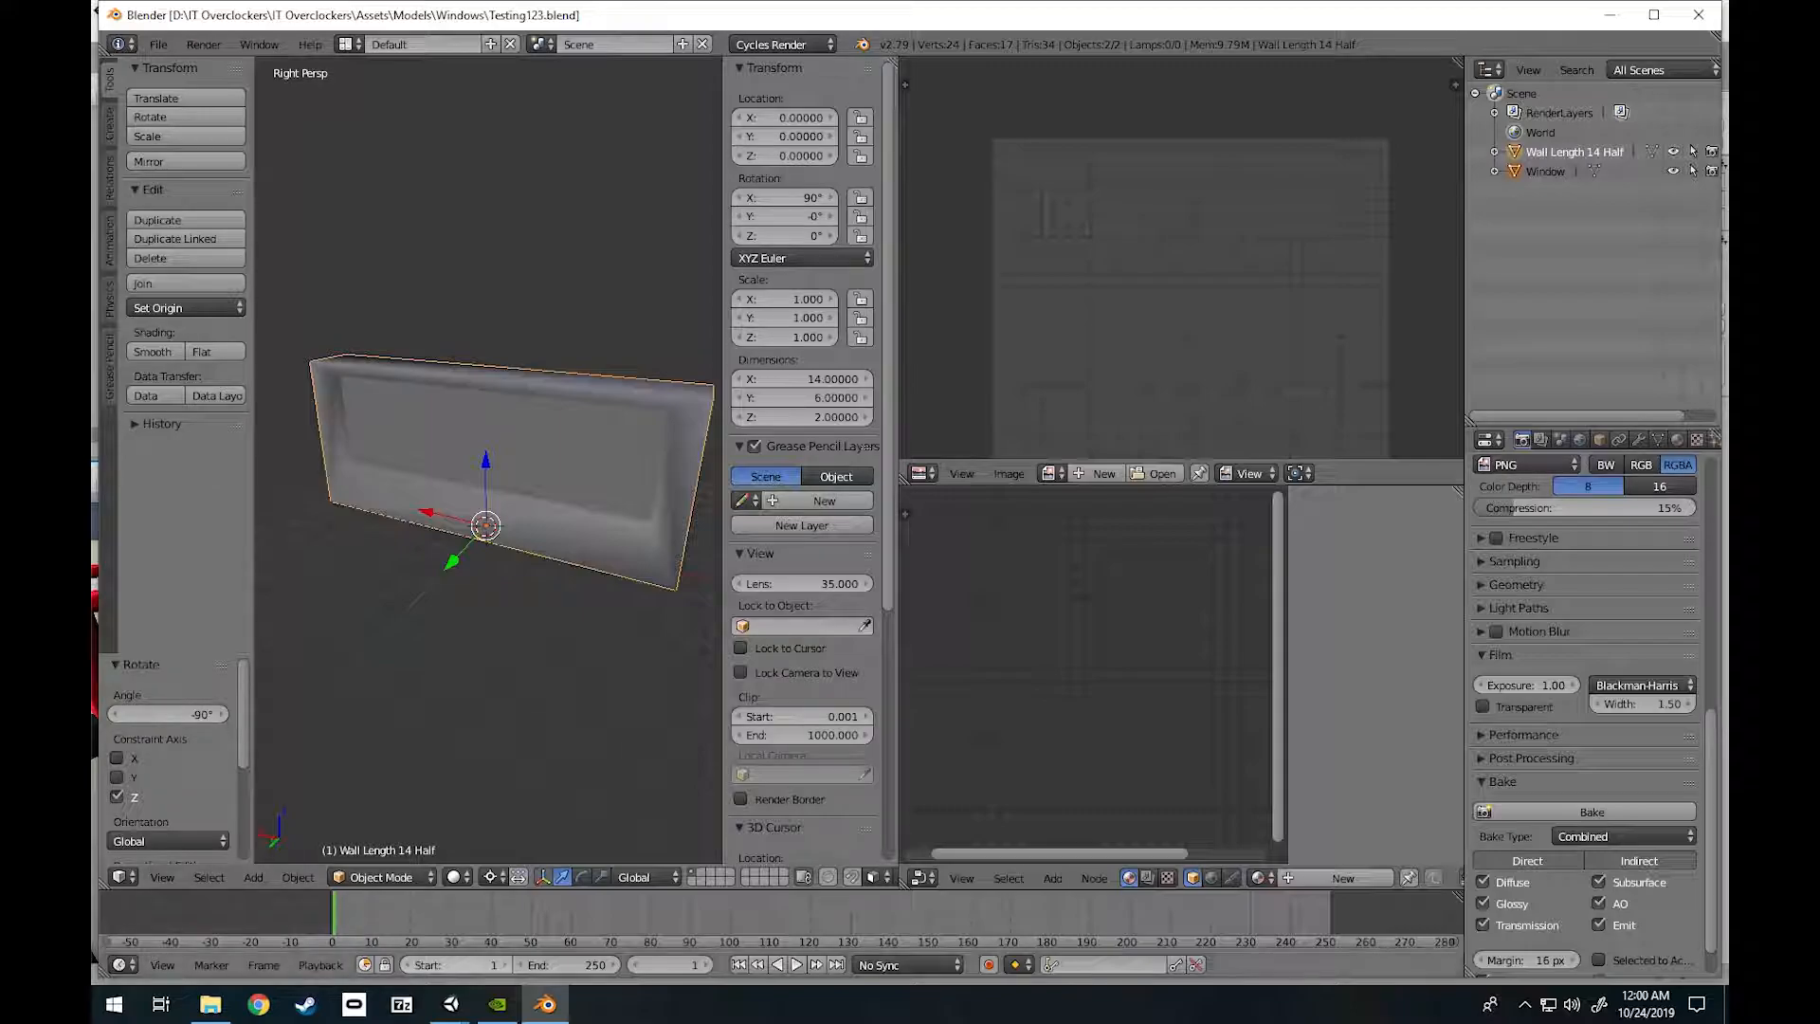
Switch to the IT Overclockers Unity project, delete the Testing123 object and place the updated Testing123 model in the hierarchy again.
left_click(452, 1003)
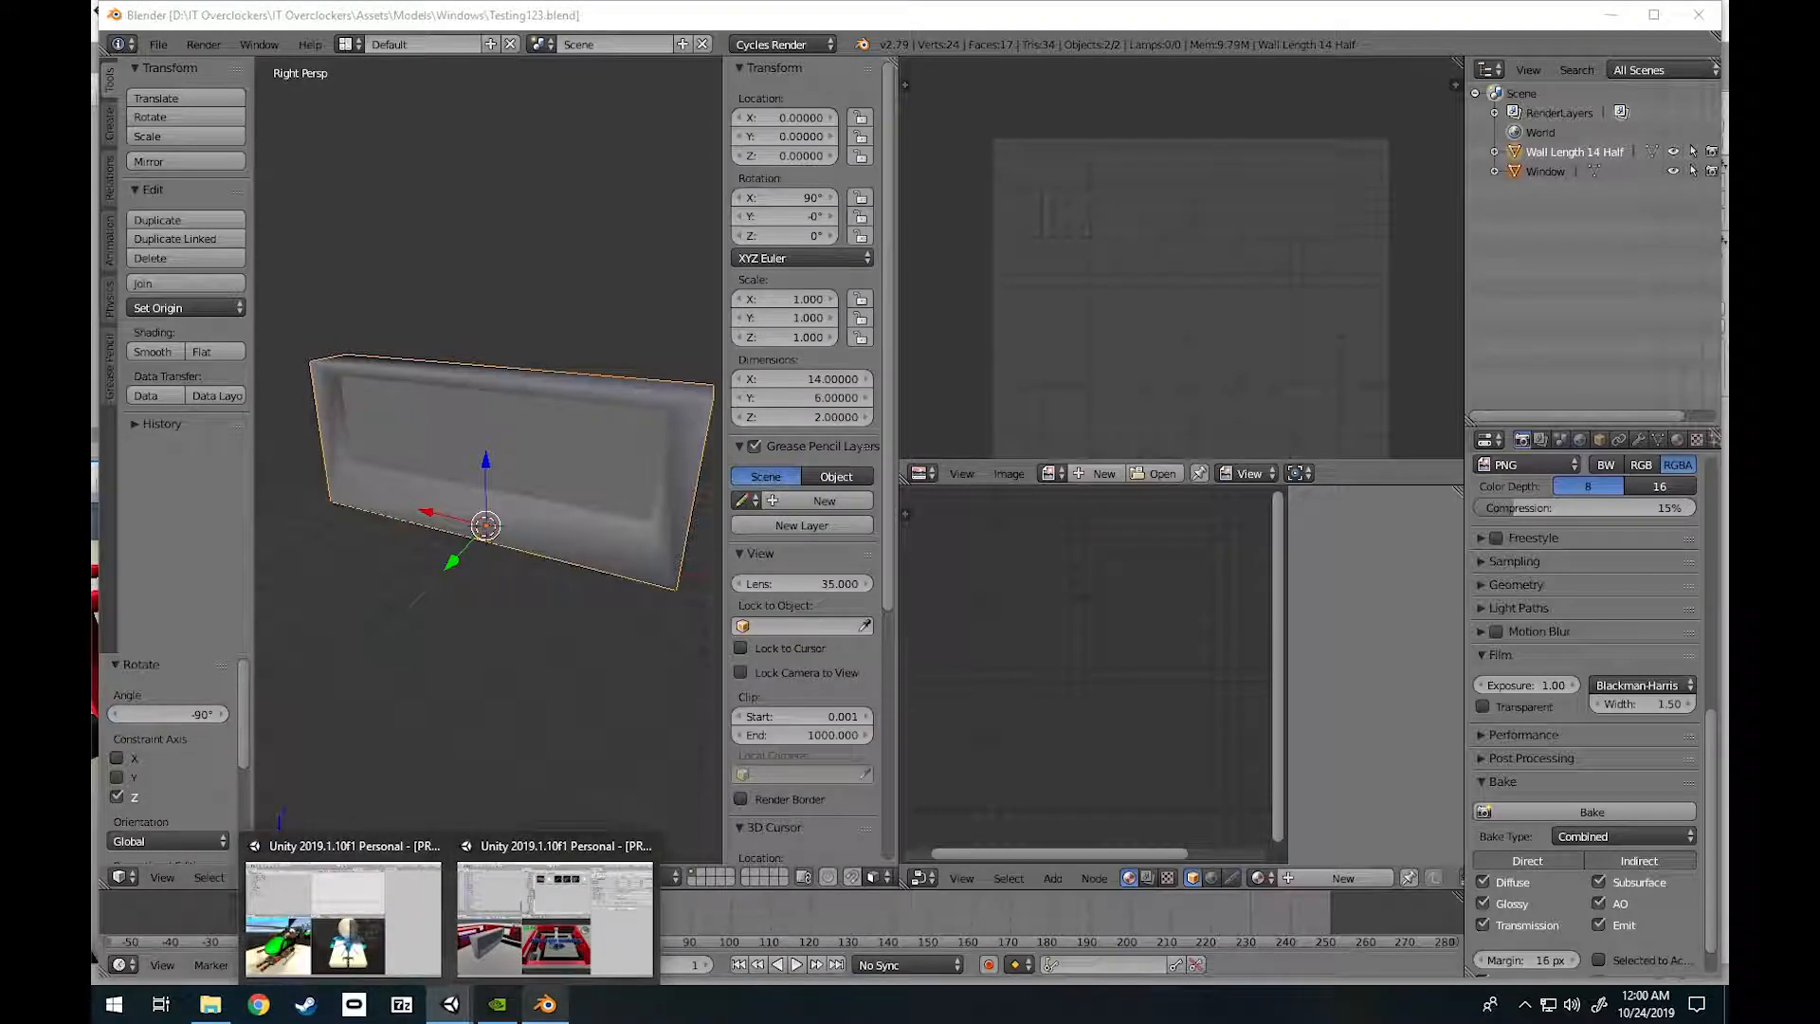
left_click(554, 915)
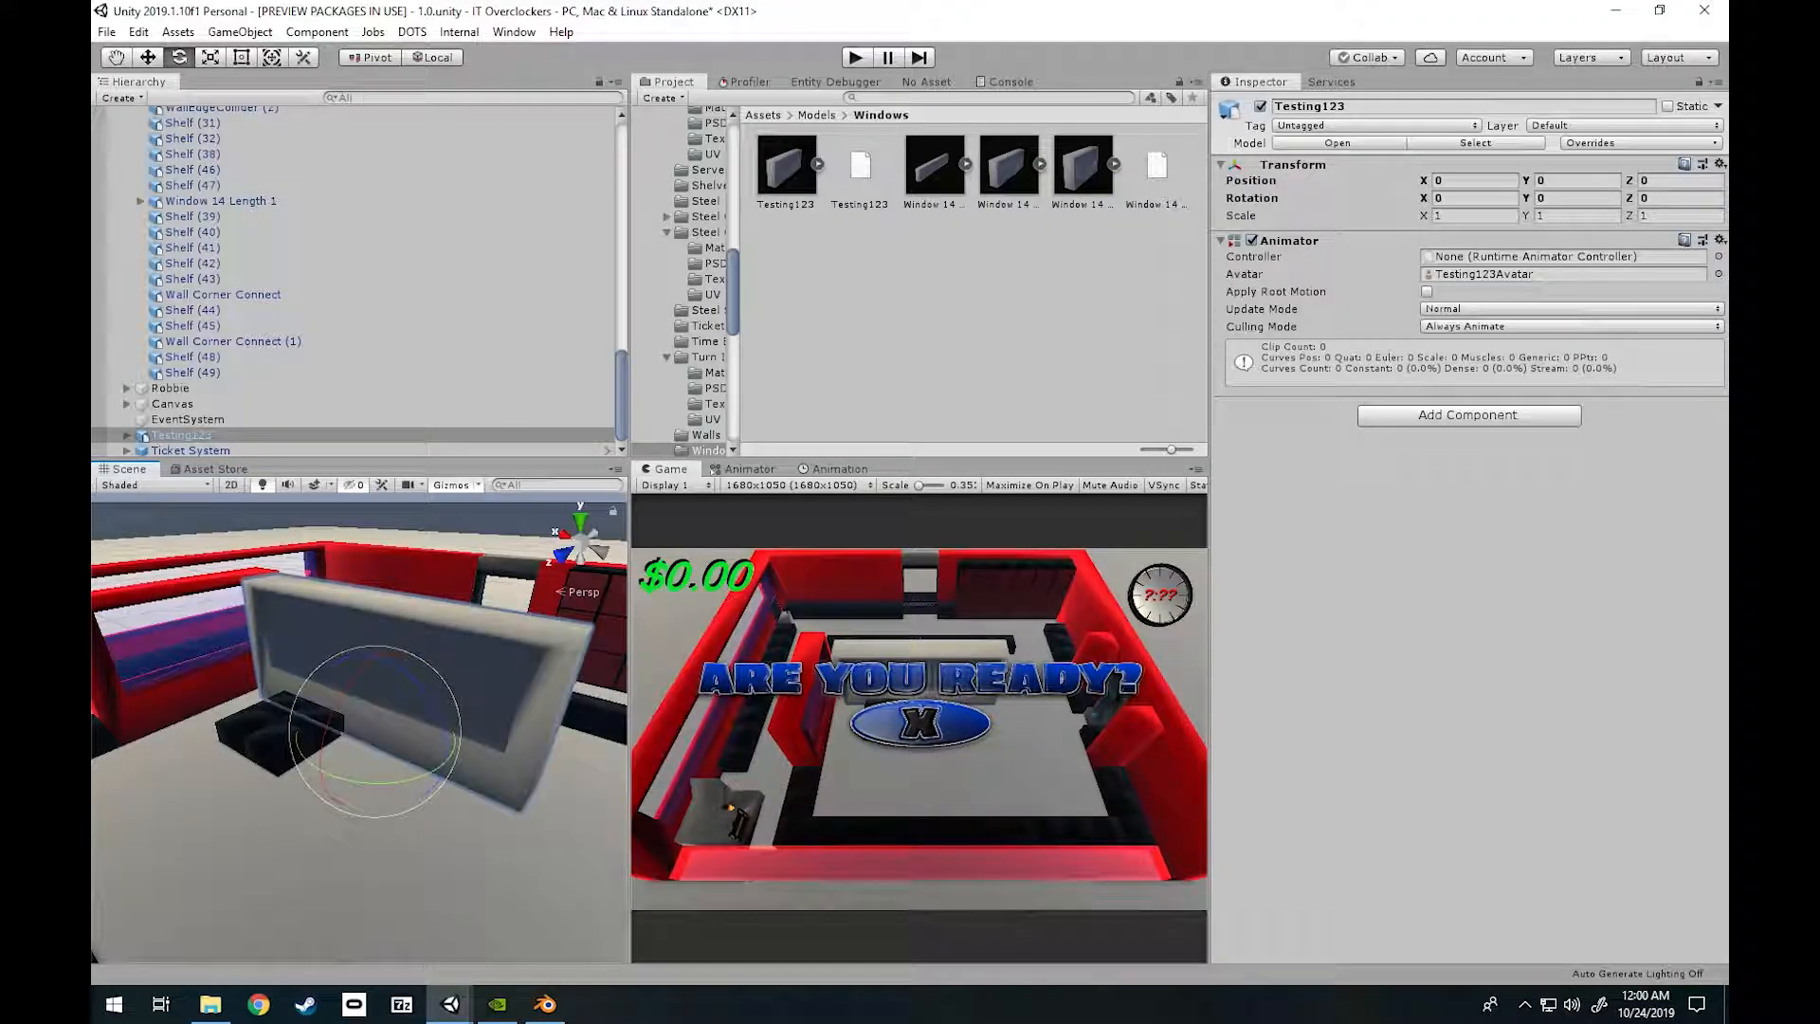
key("w")
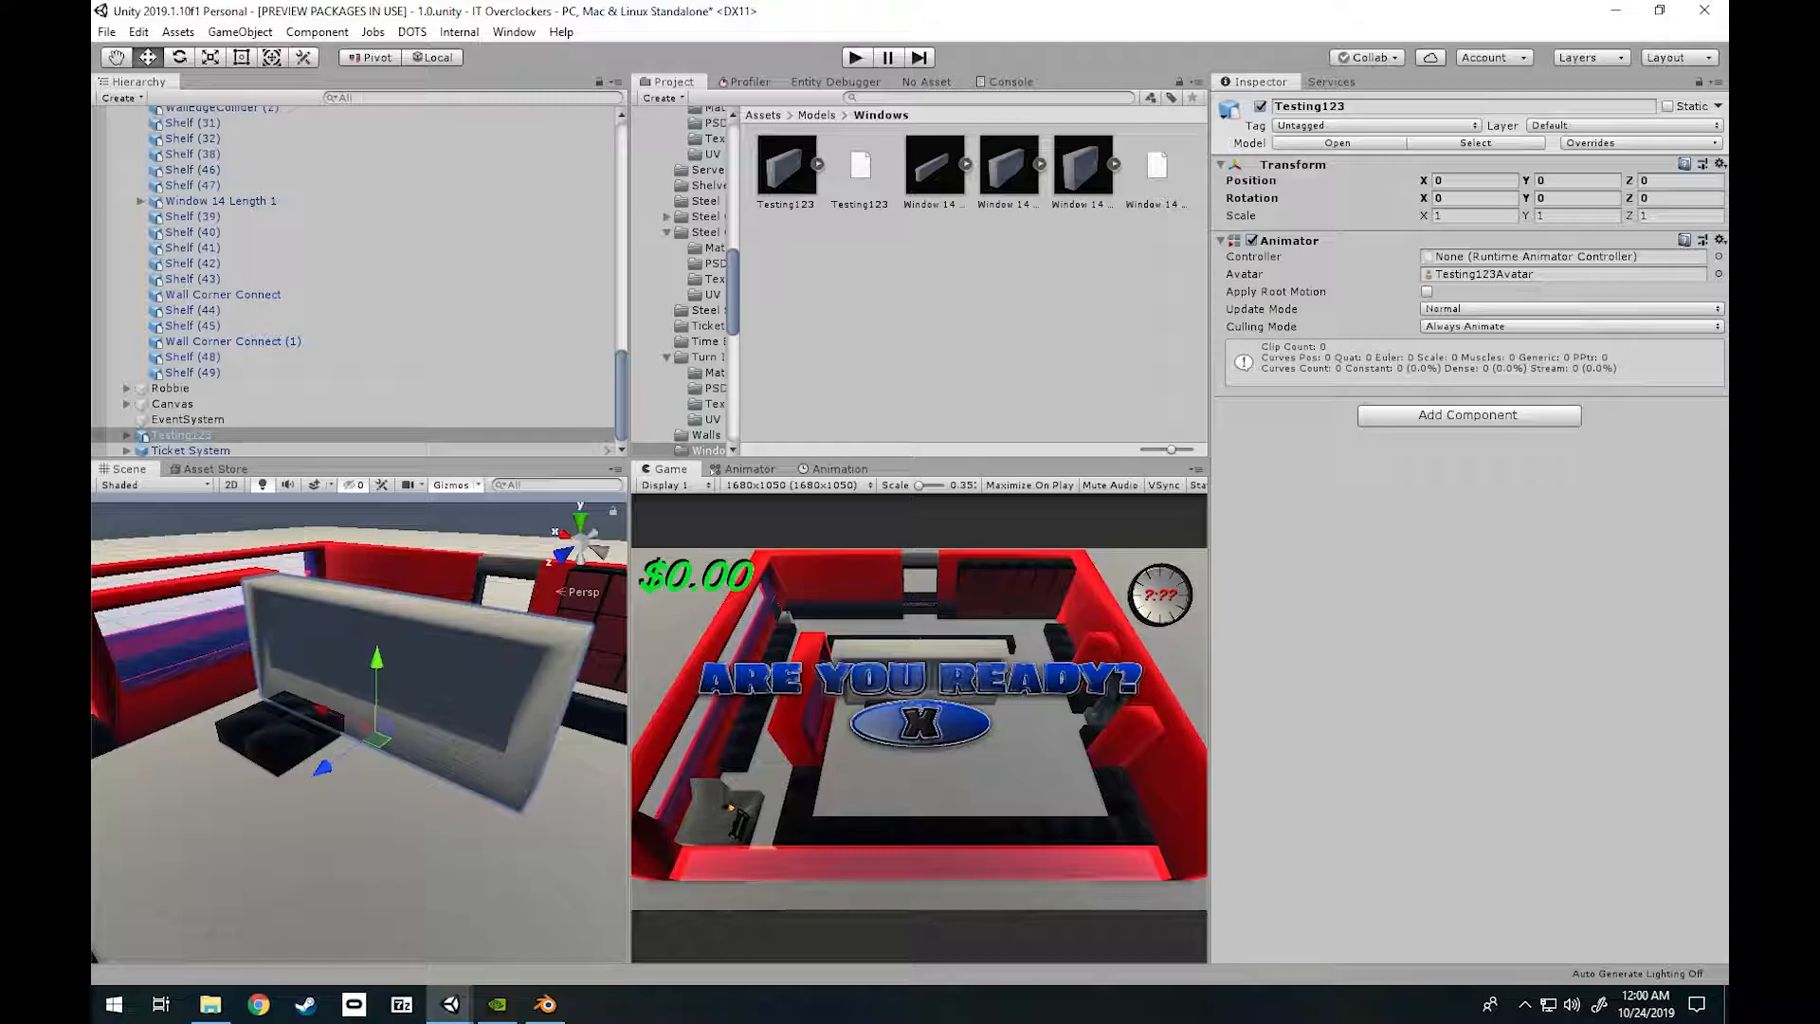
left_click(187, 419)
left_click(181, 434)
left_click(181, 434)
left_click(187, 419)
left_click(191, 450)
left_click(181, 434)
key("Delete")
left_click_drag(786, 166, 144, 452)
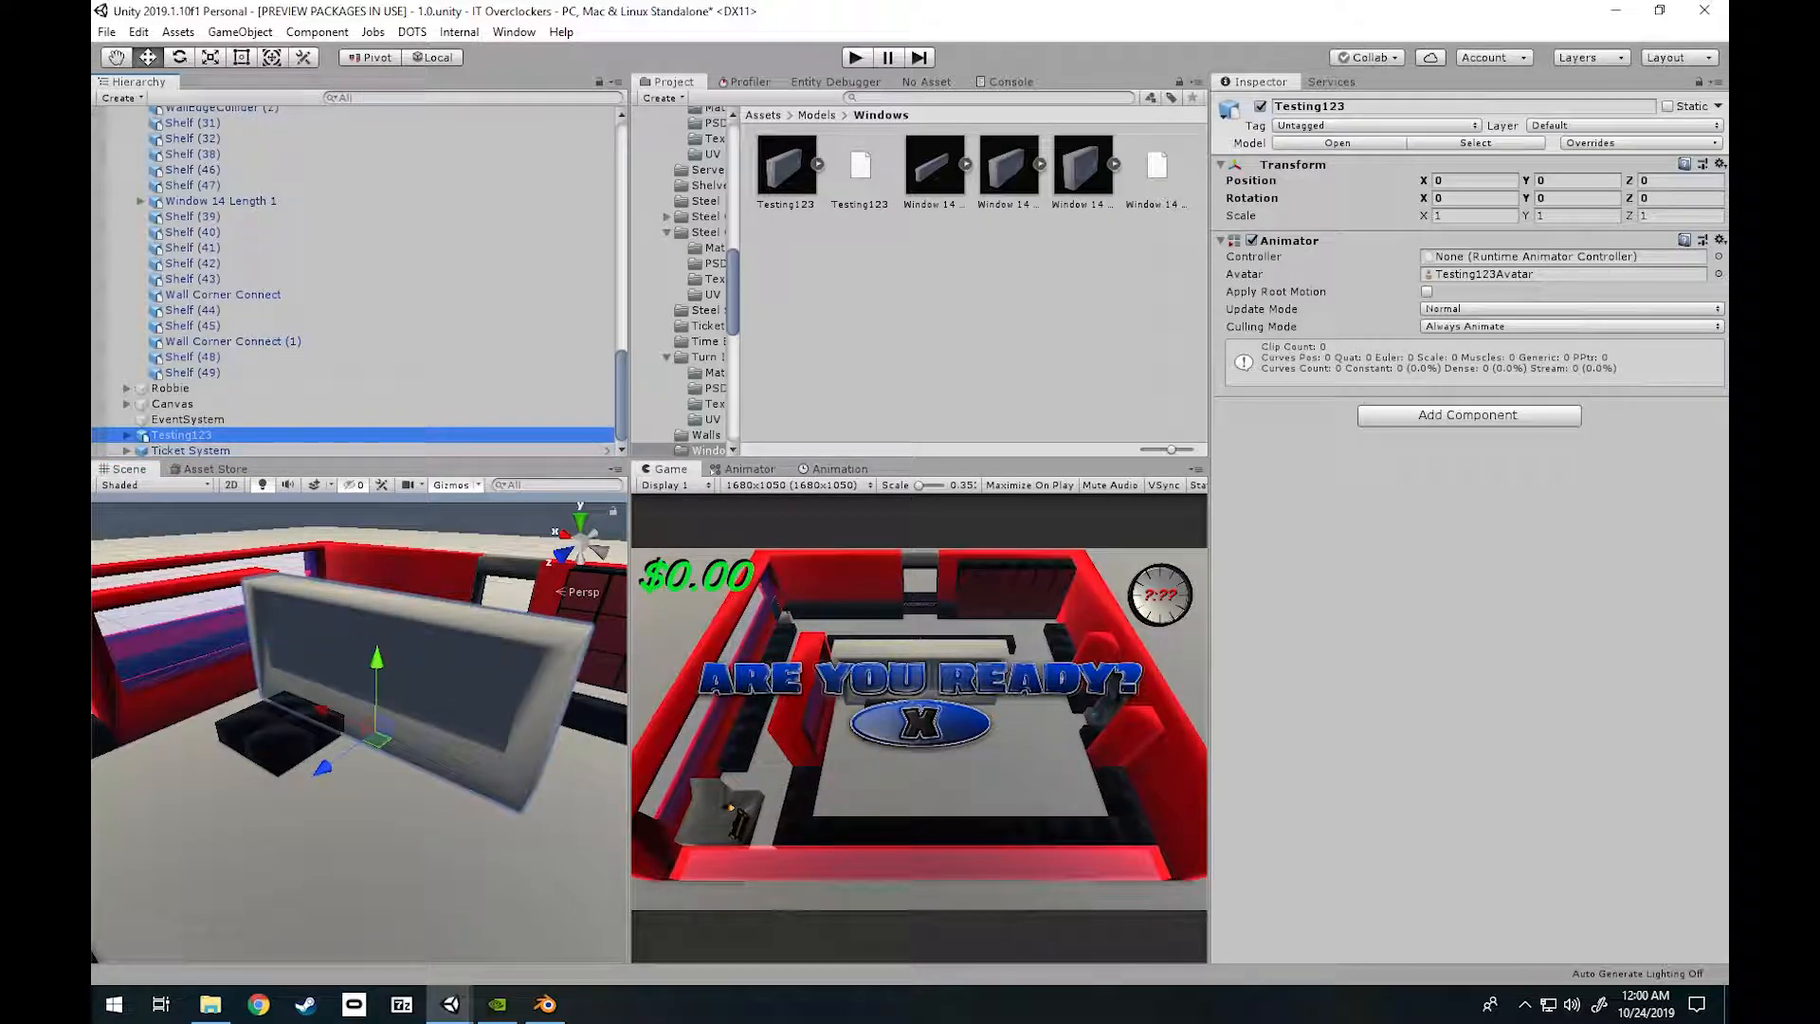
Switch to Blender and try rotating the wall and window objects about the global X axis.
left_click(544, 1003)
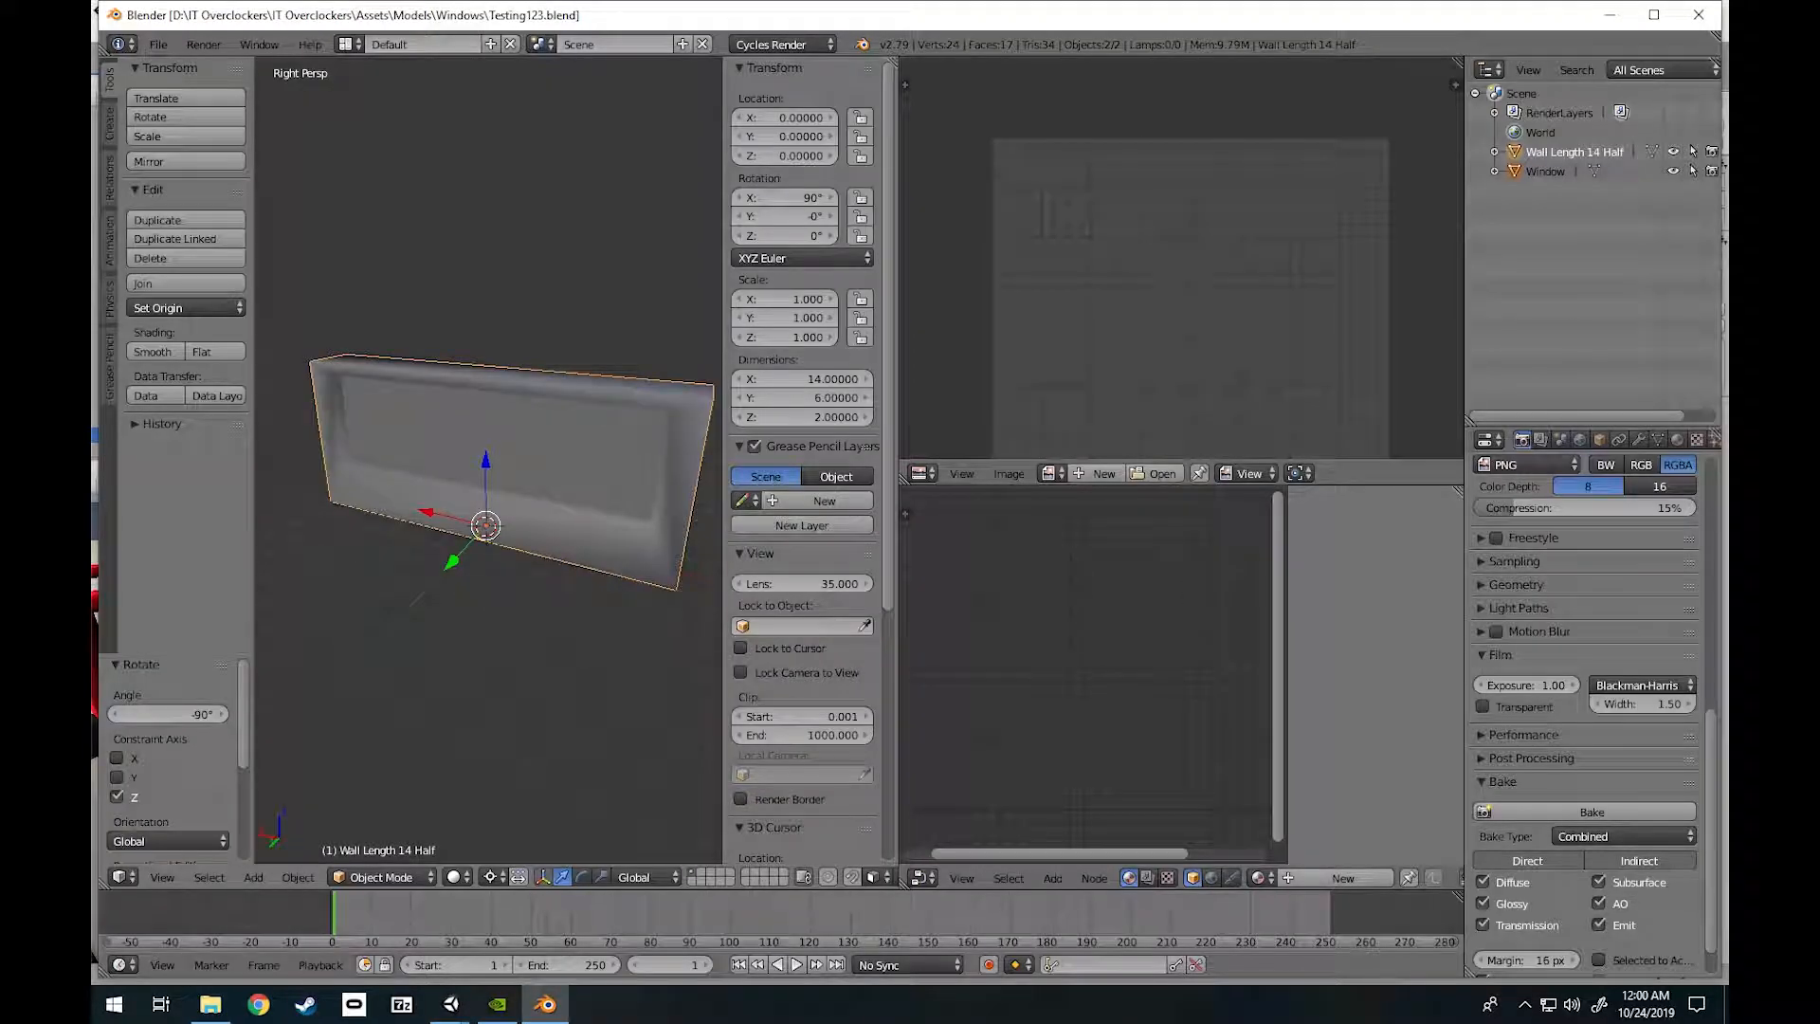
key("r")
key("x")
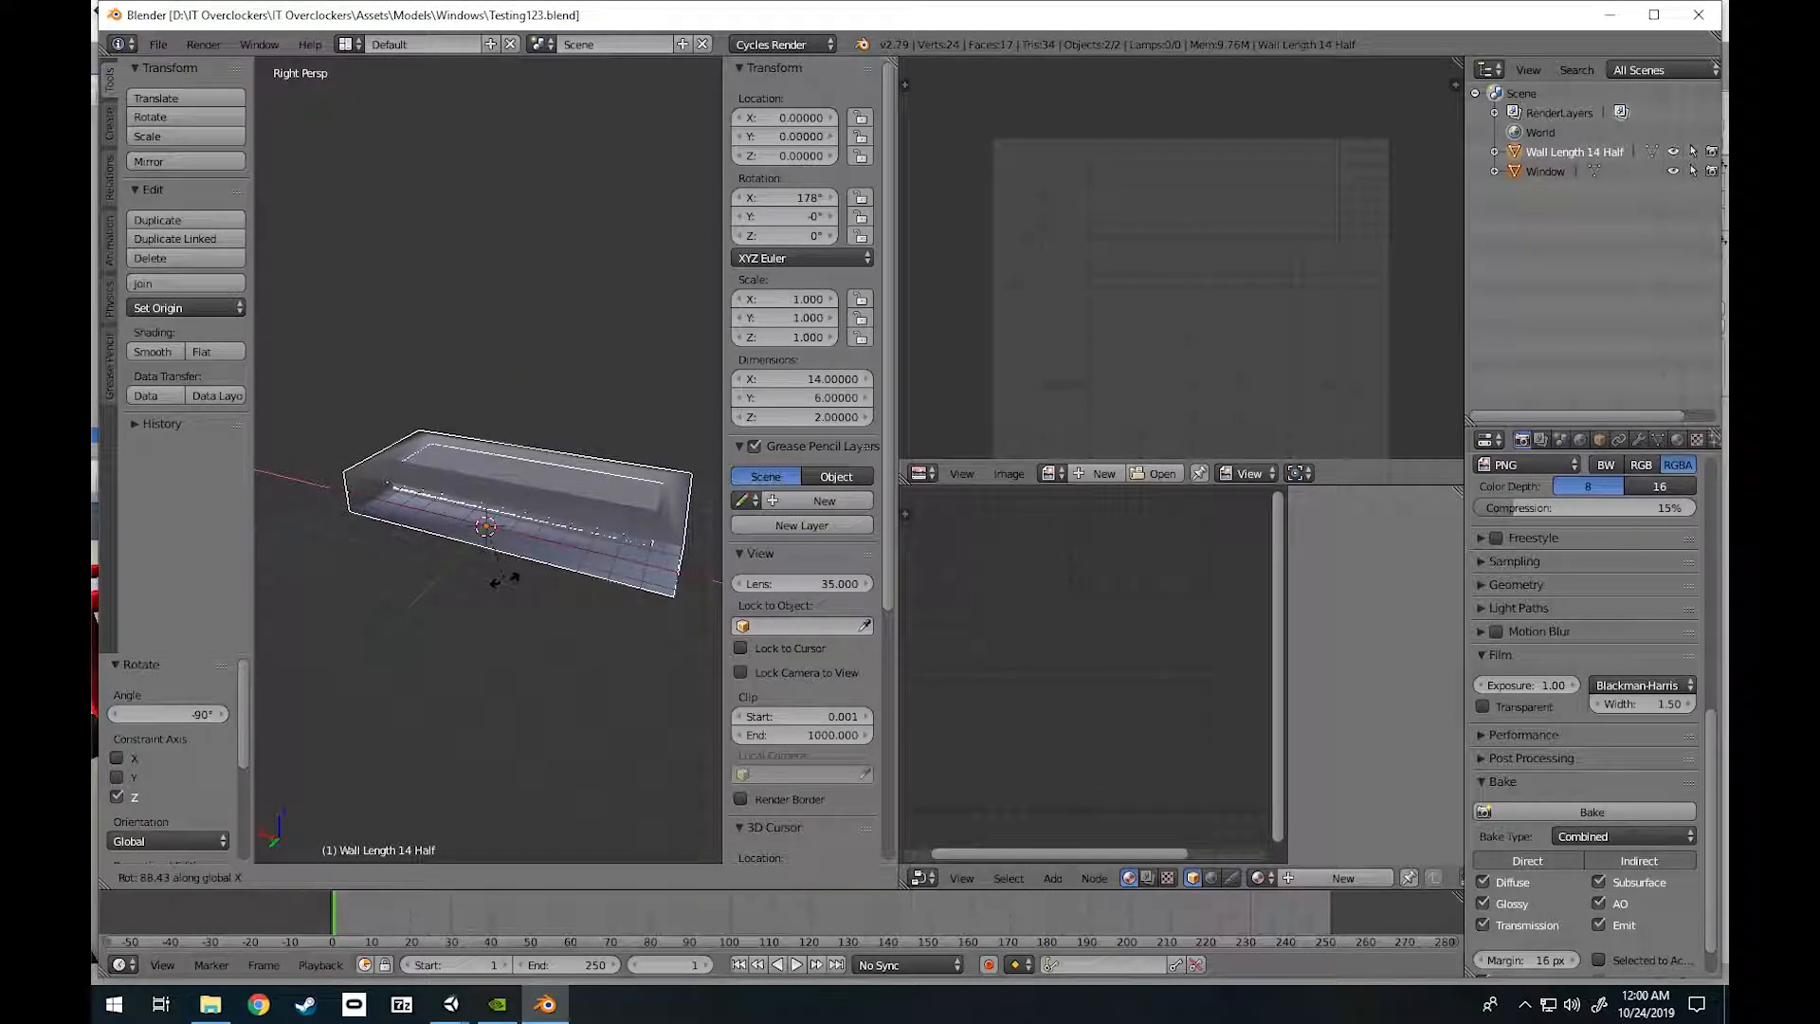
key("Escape")
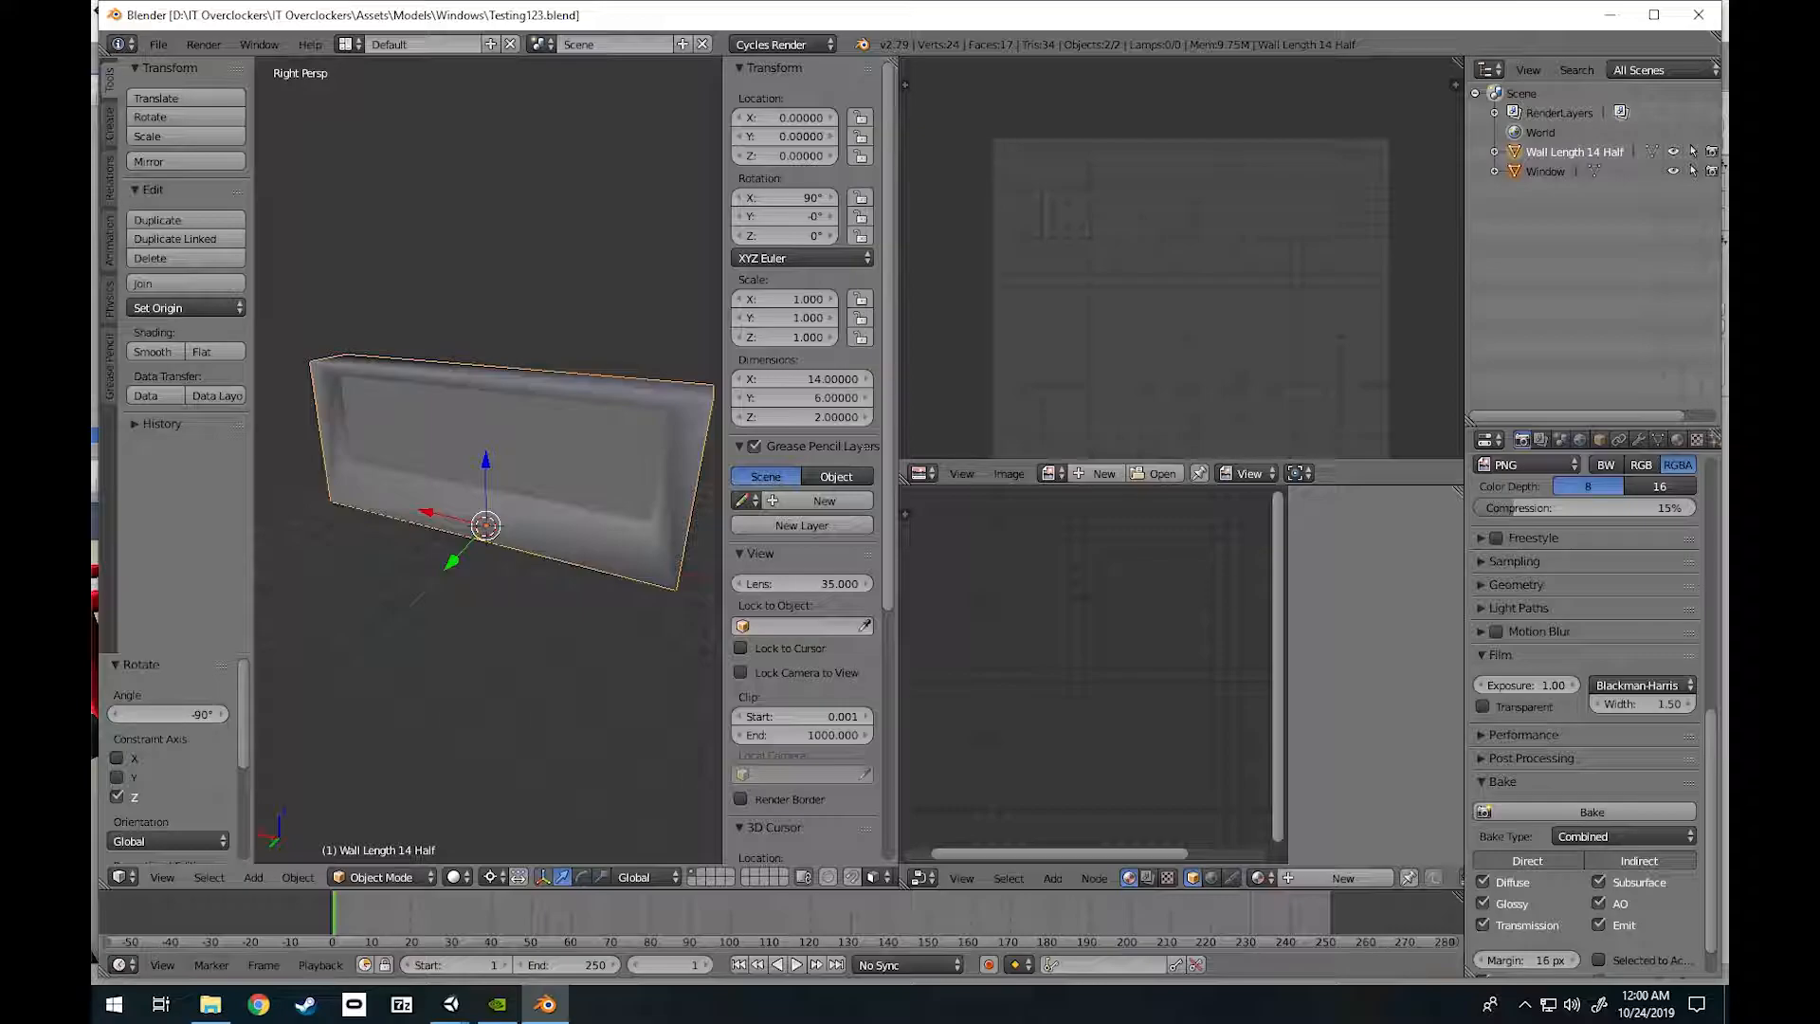
Rotate the entire mesh of Wall Length 14 Half 90° about the global Z axis in Edit Mode.
key("shift+f")
key("w")
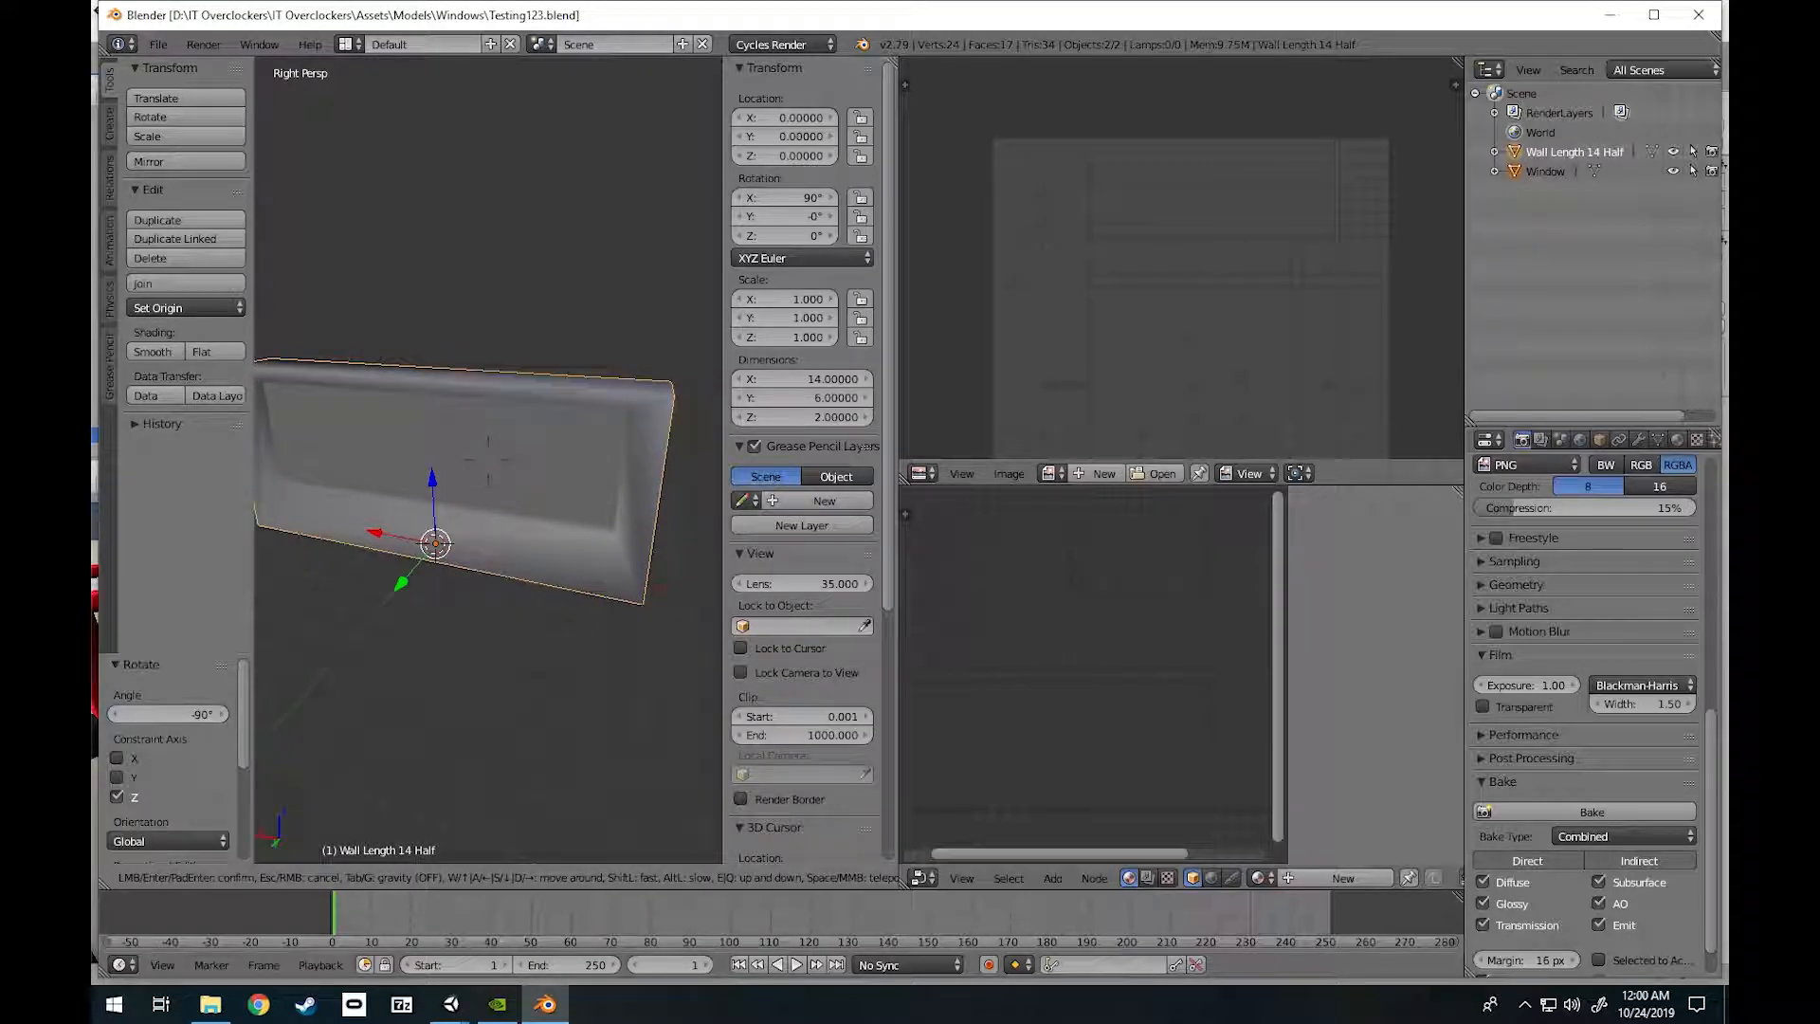
key("d")
key("s")
key("Return")
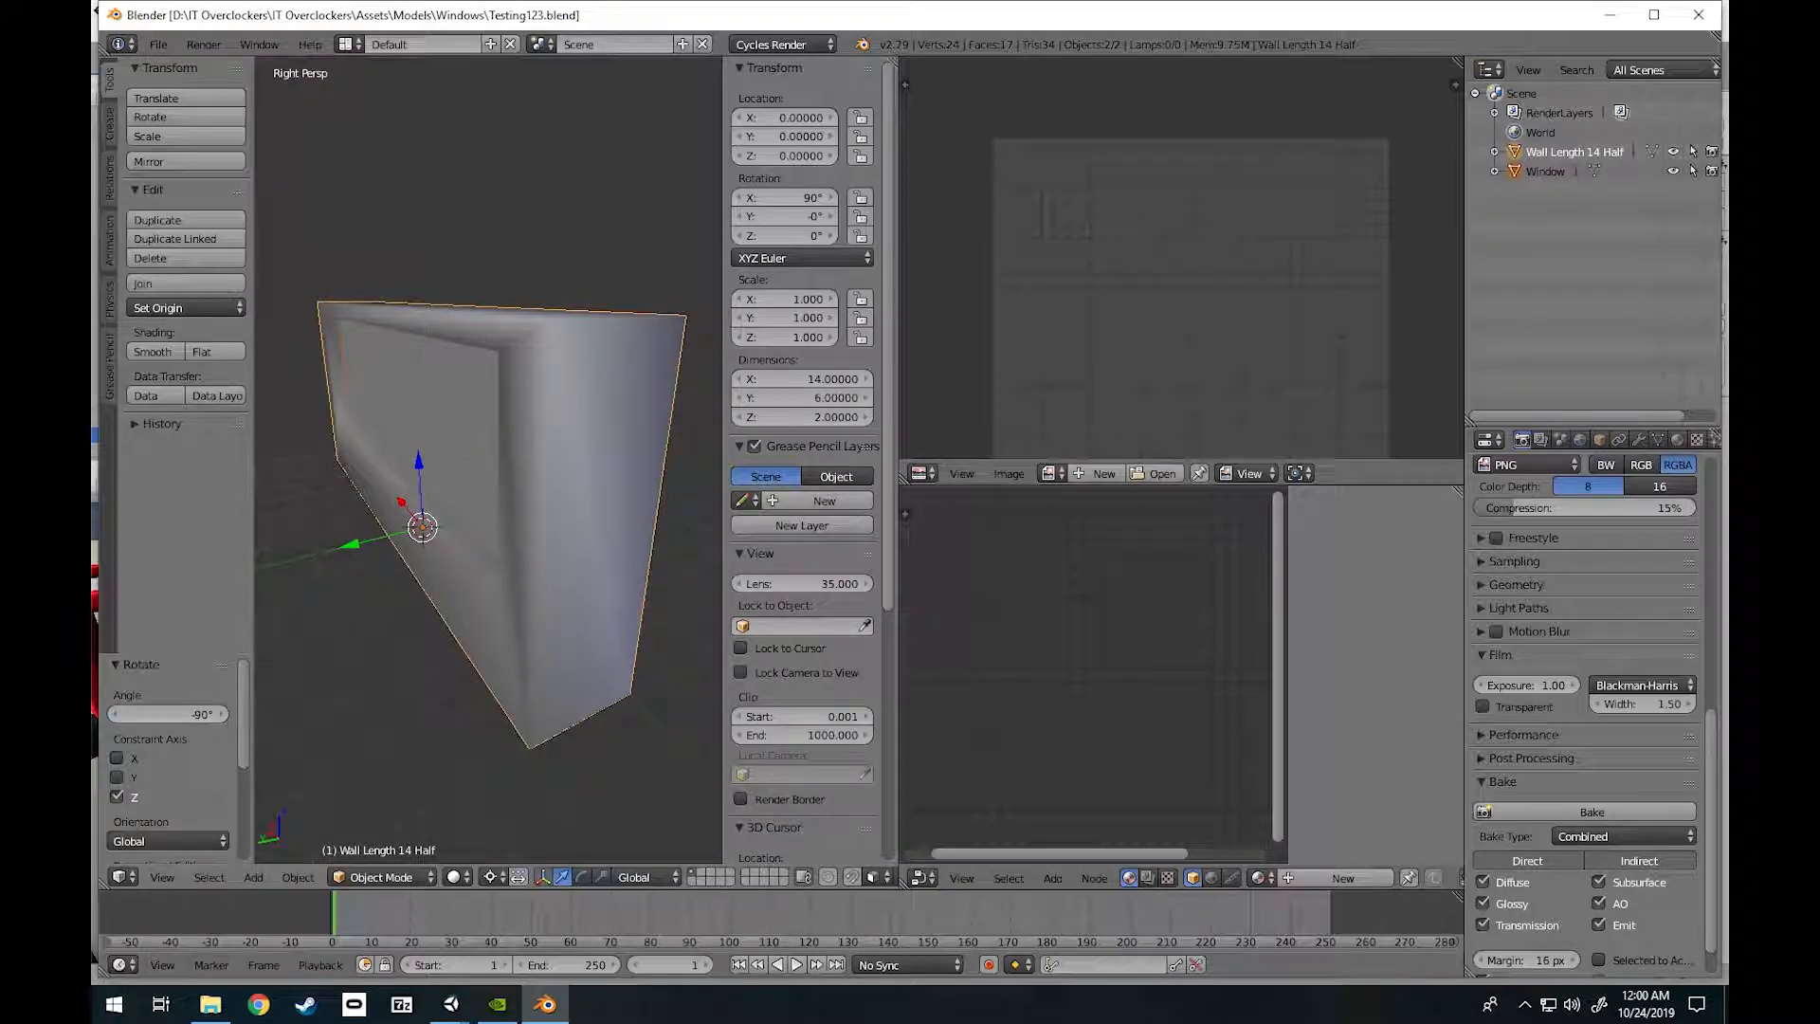
key("Tab")
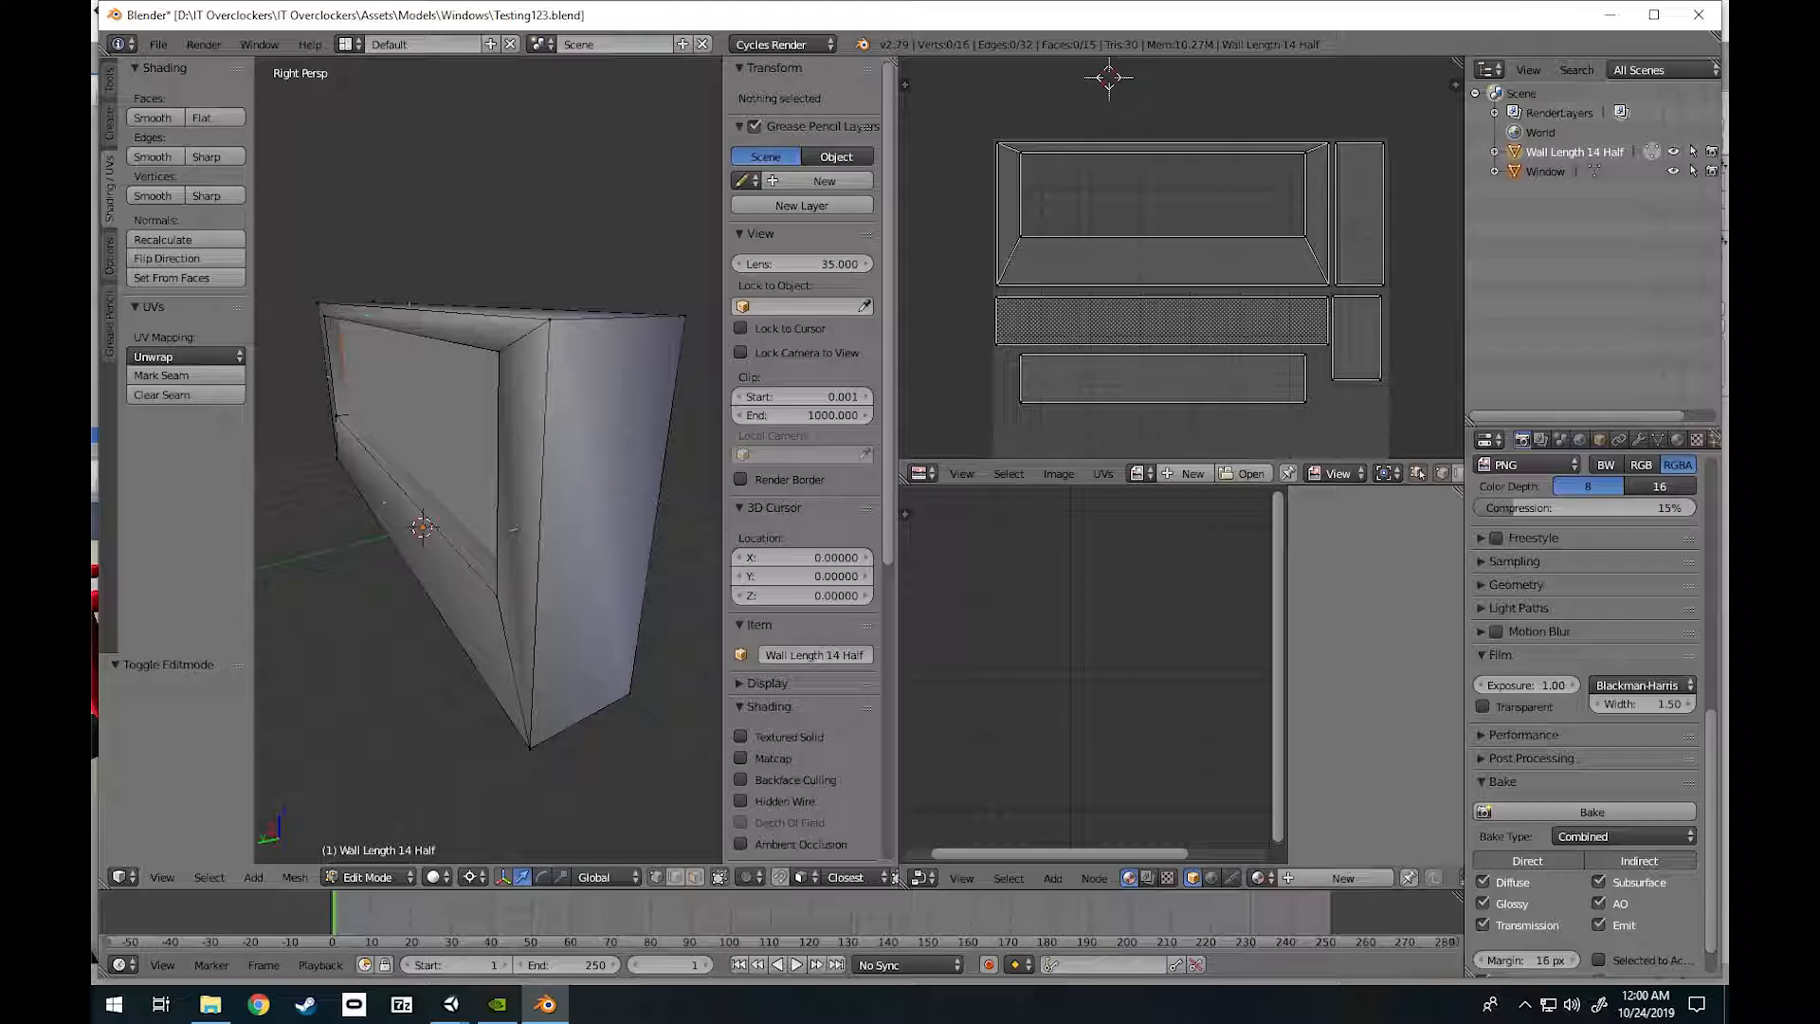
key("a")
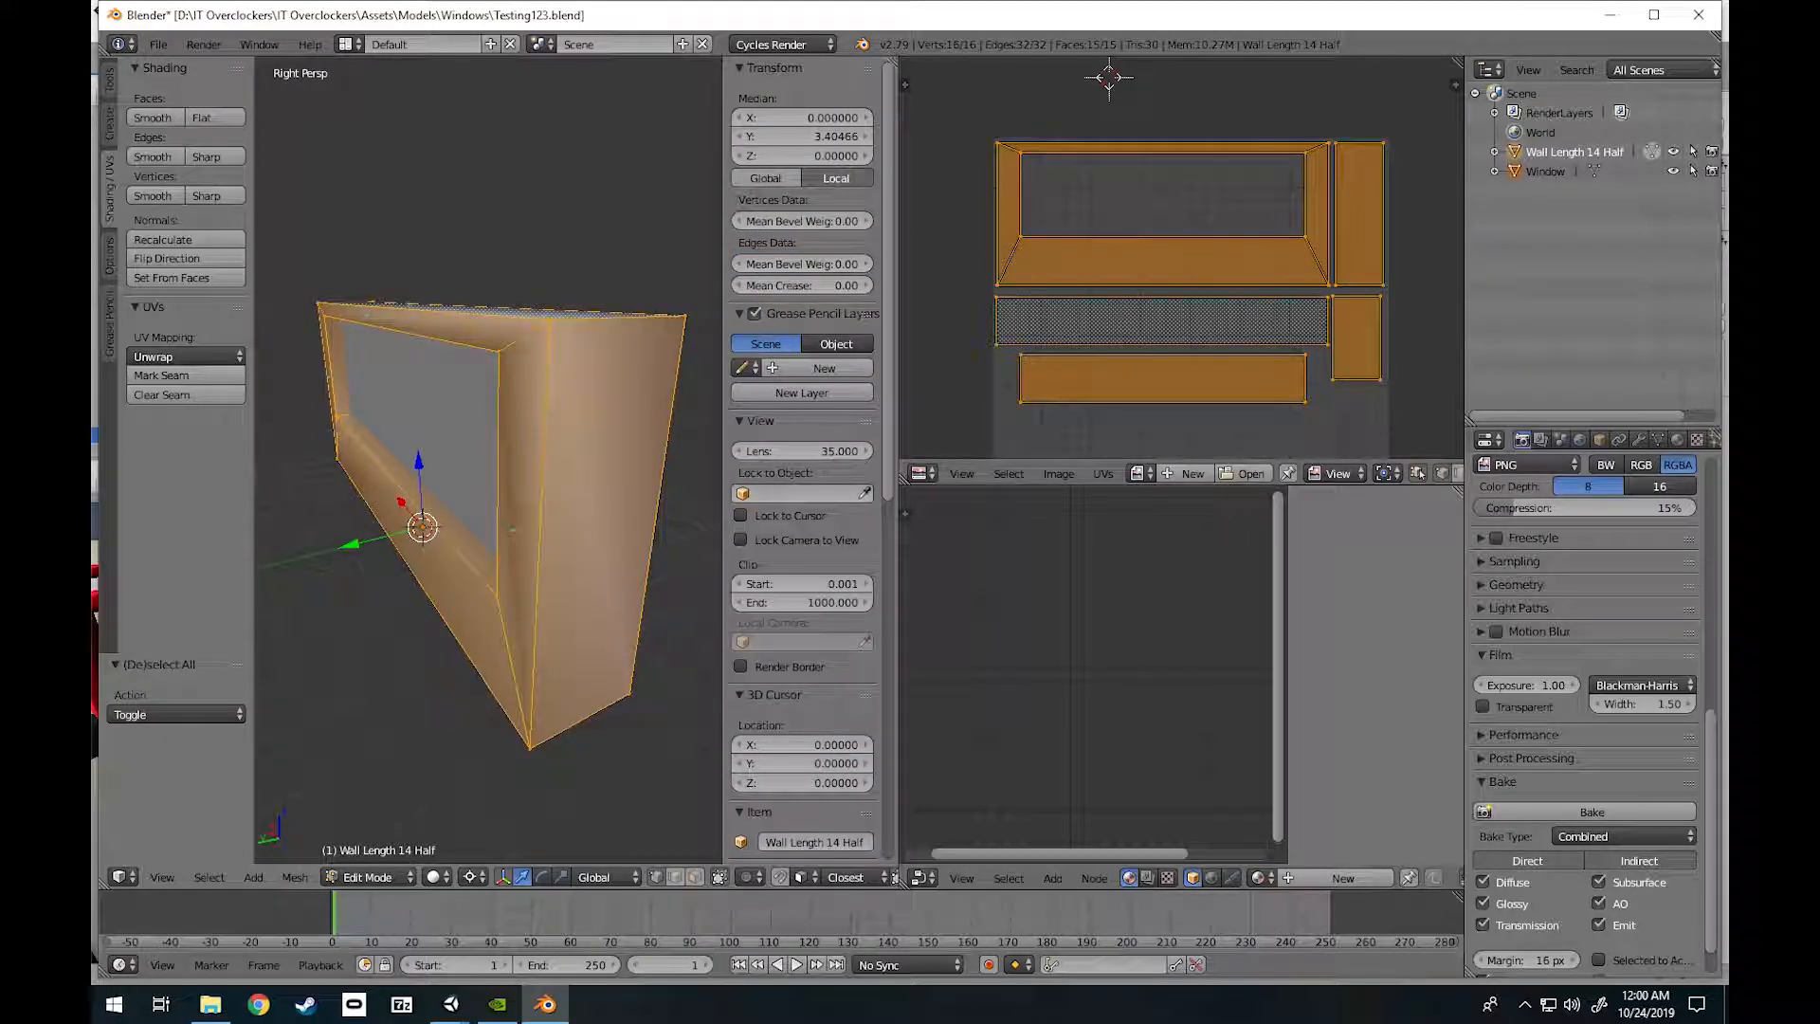
key("r")
key("z")
type("90")
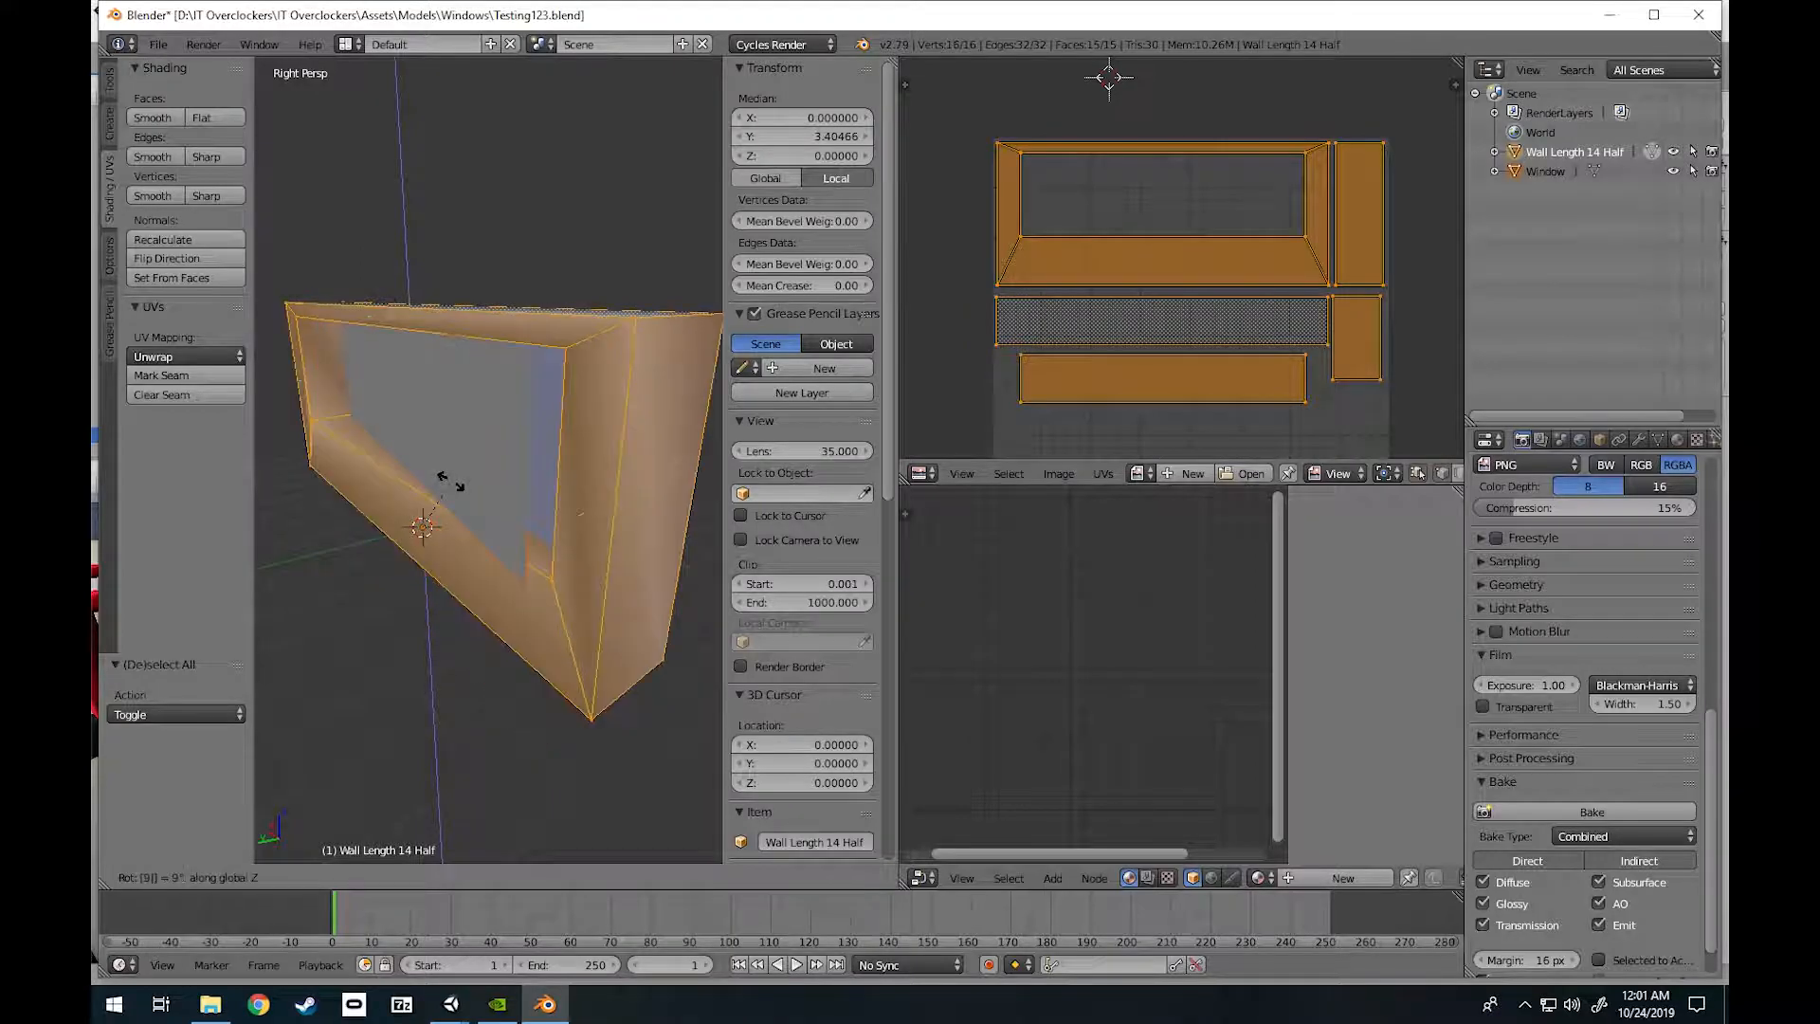
key("Return")
Rotate the entire mesh of the Window object 90° about the global Z axis in Edit Mode.
key("Tab")
right_click(455, 427)
key("Tab")
key("a")
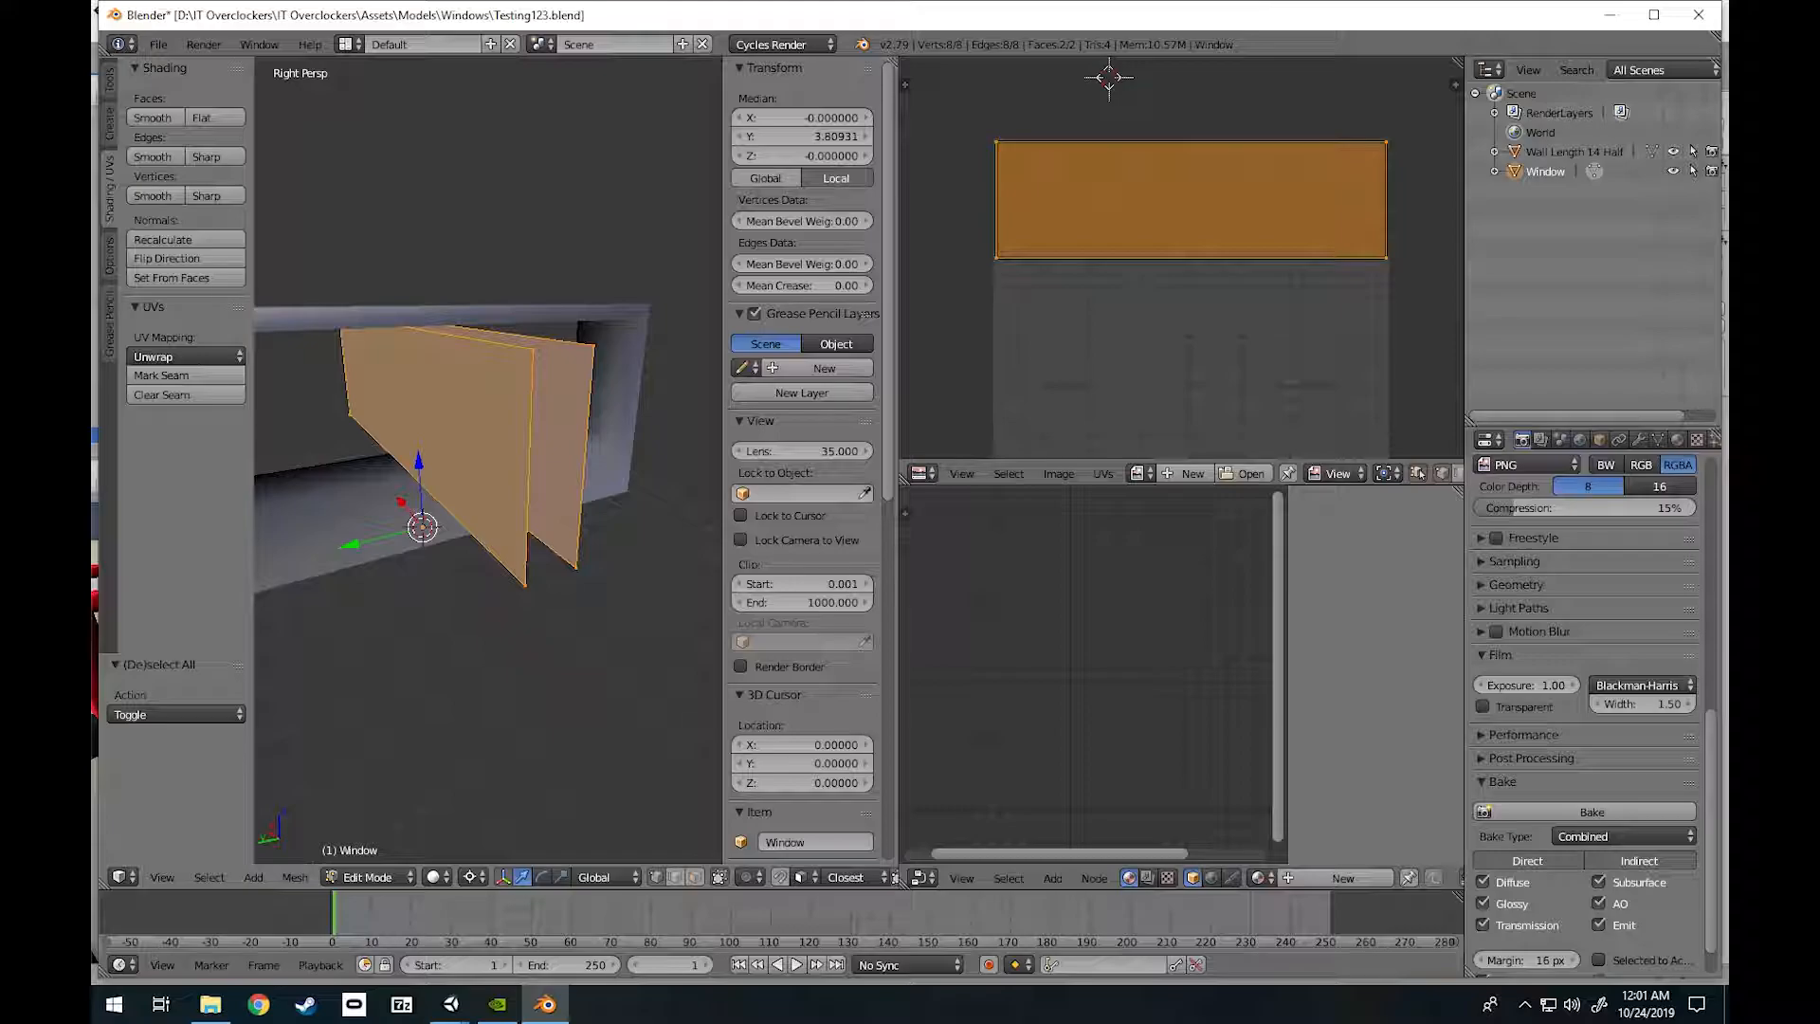
type("rz")
type("90")
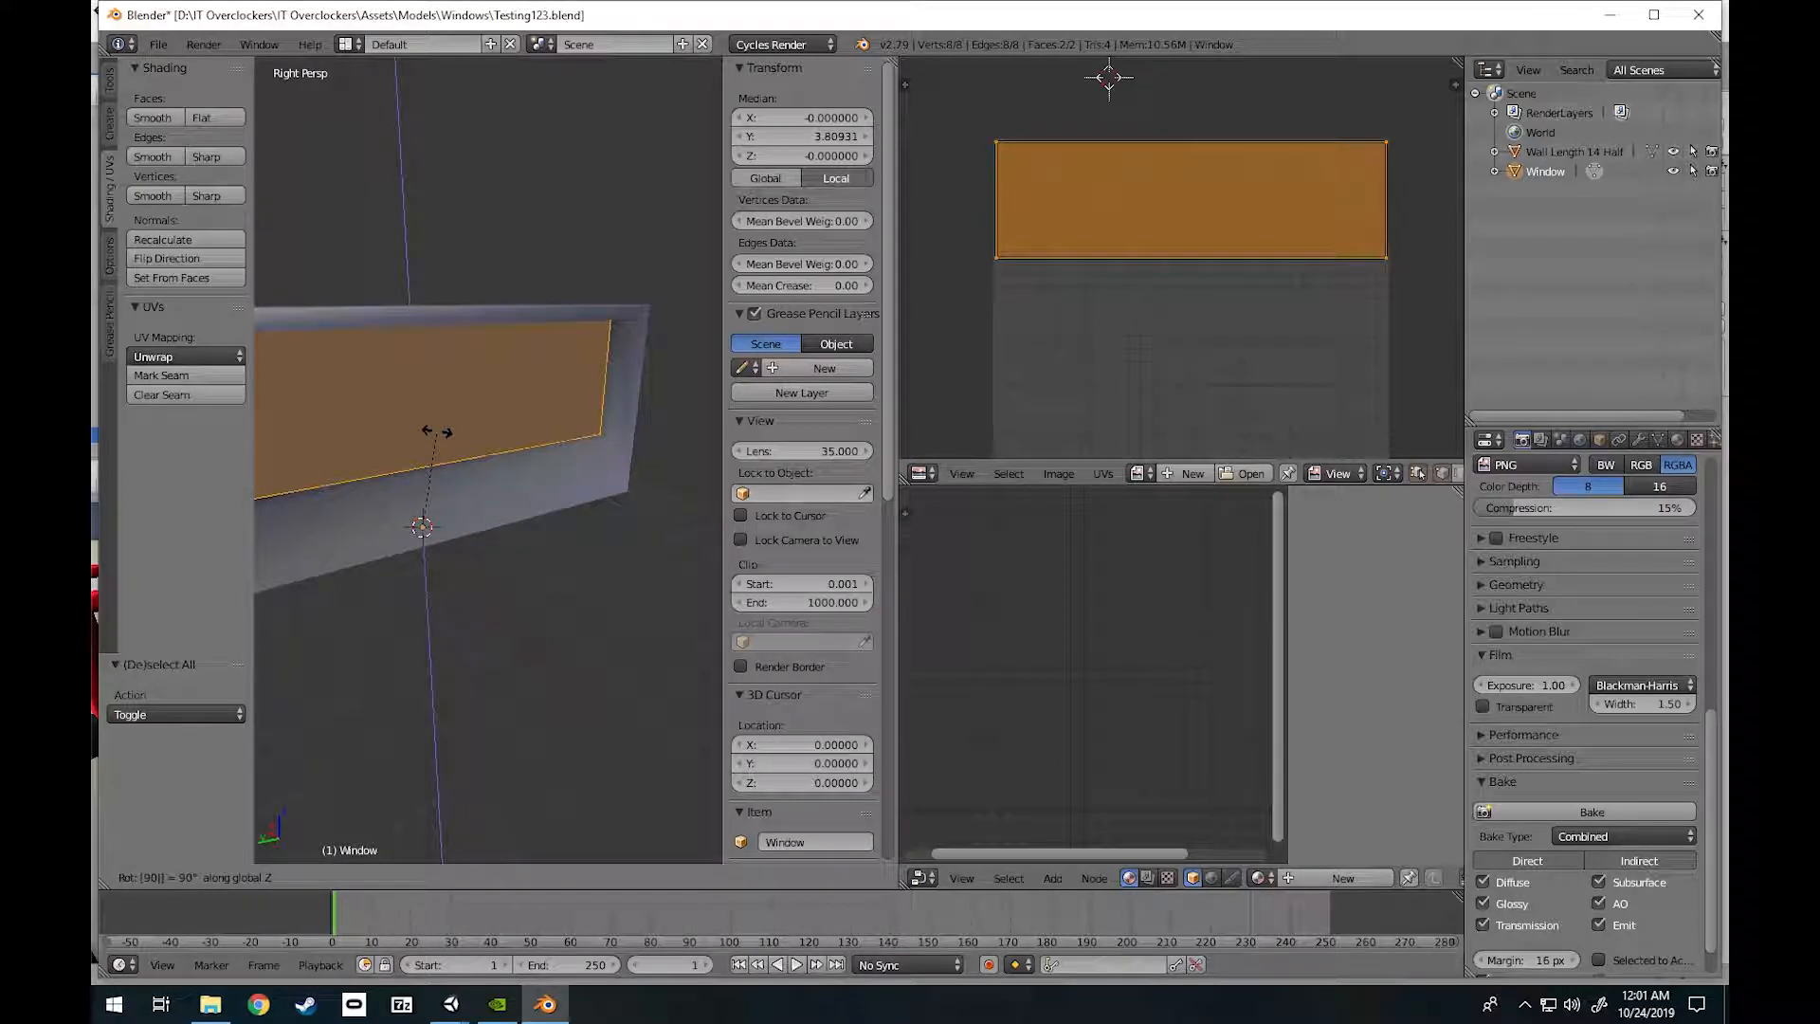
key("Return")
Check the rotated window inside the wall, return to Object Mode and save the Blender file.
key("shift+f")
key("w")
key("a")
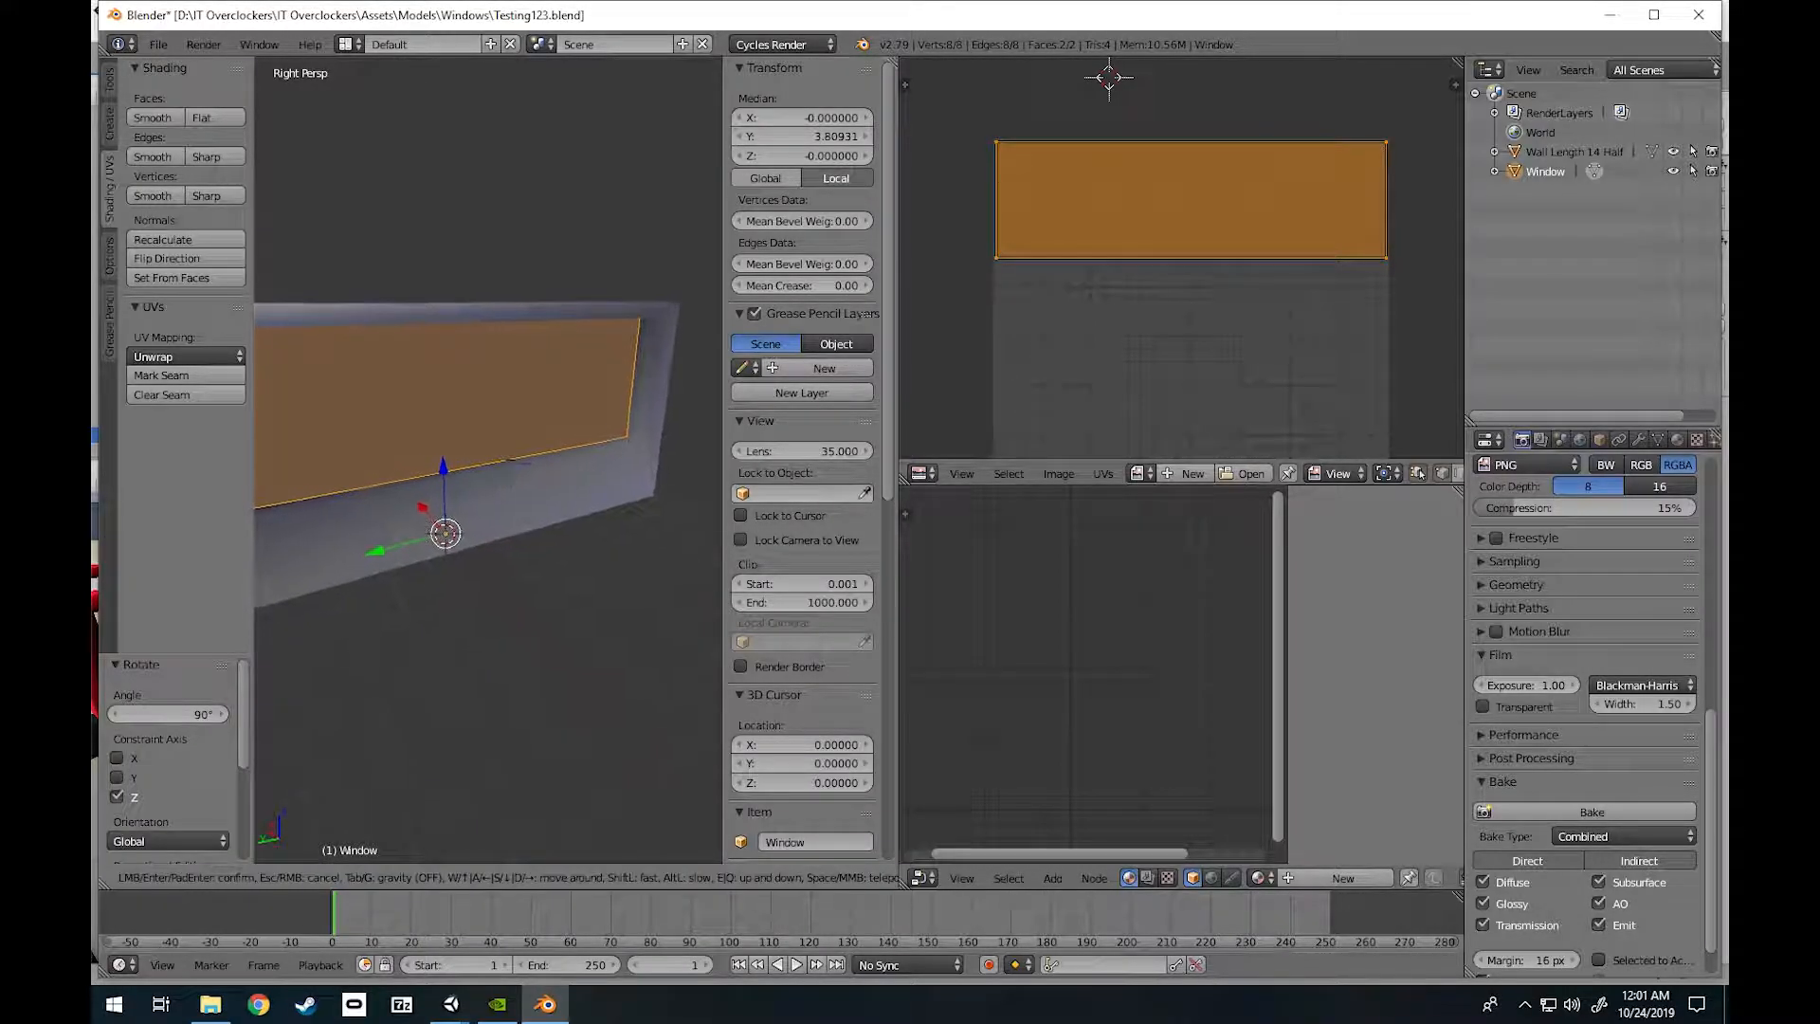
key("w")
key("s")
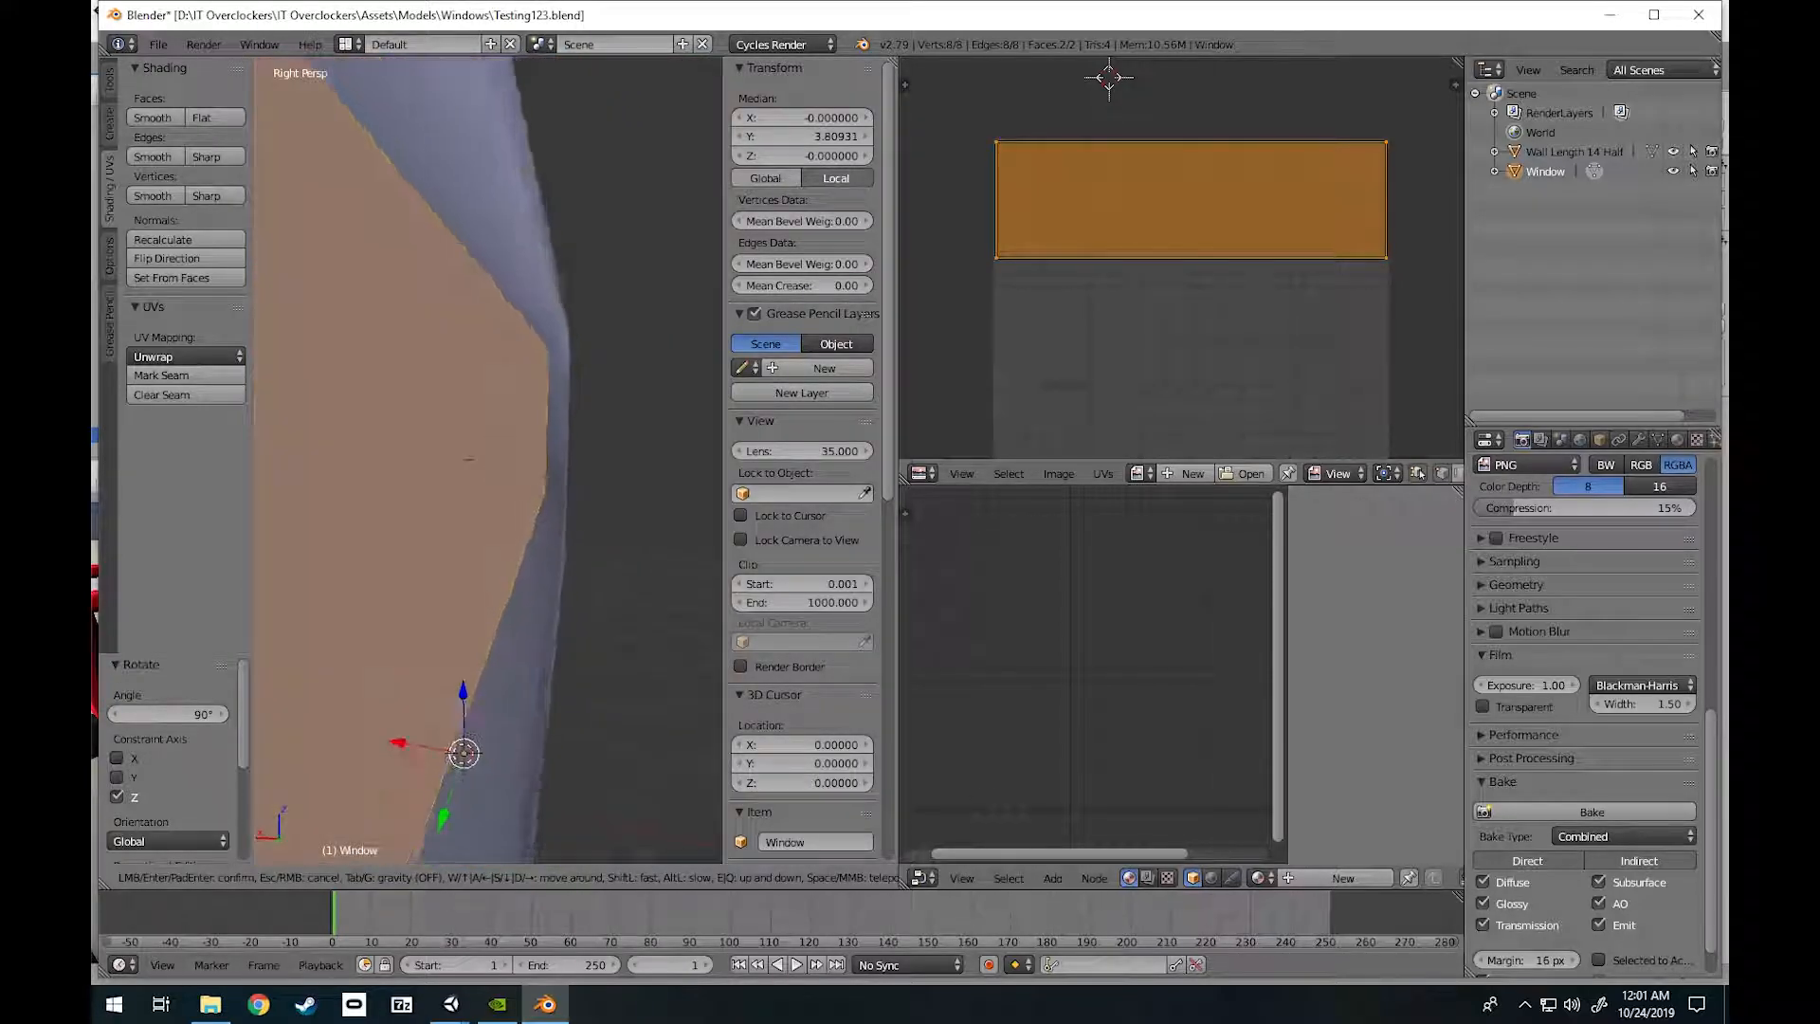
key("Return")
key("Tab")
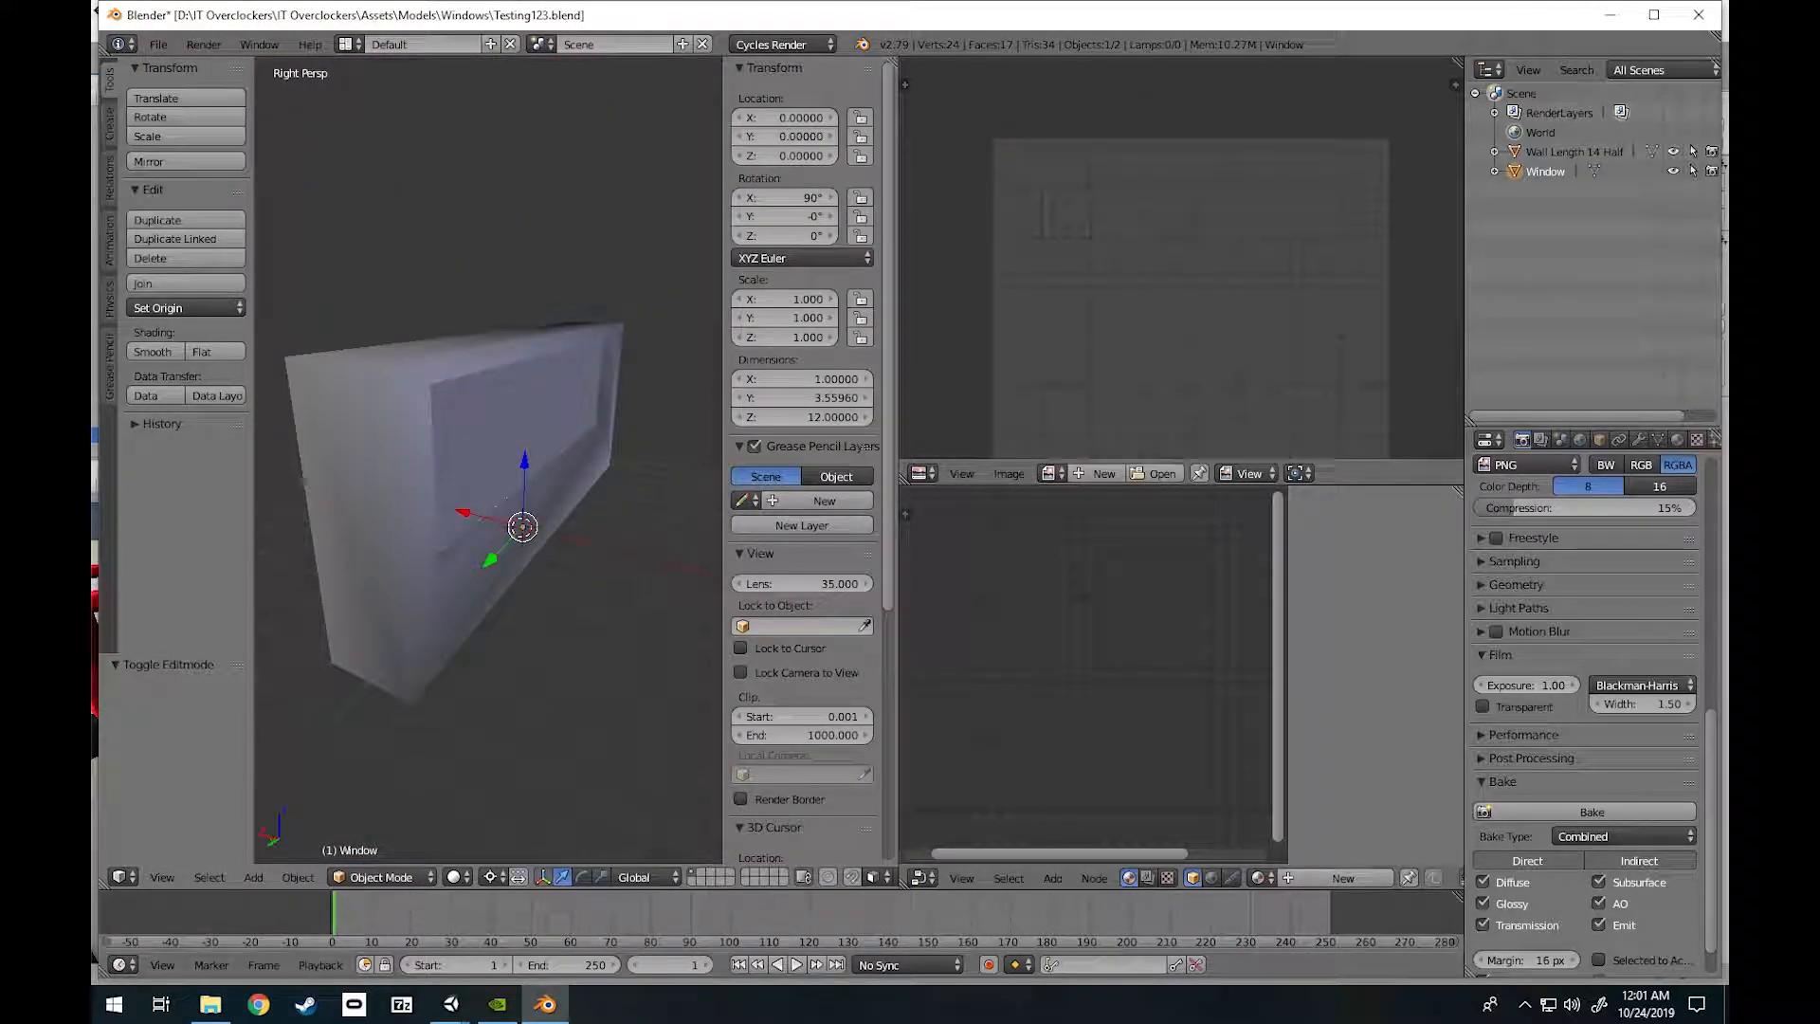
left_click(158, 44)
left_click(176, 191)
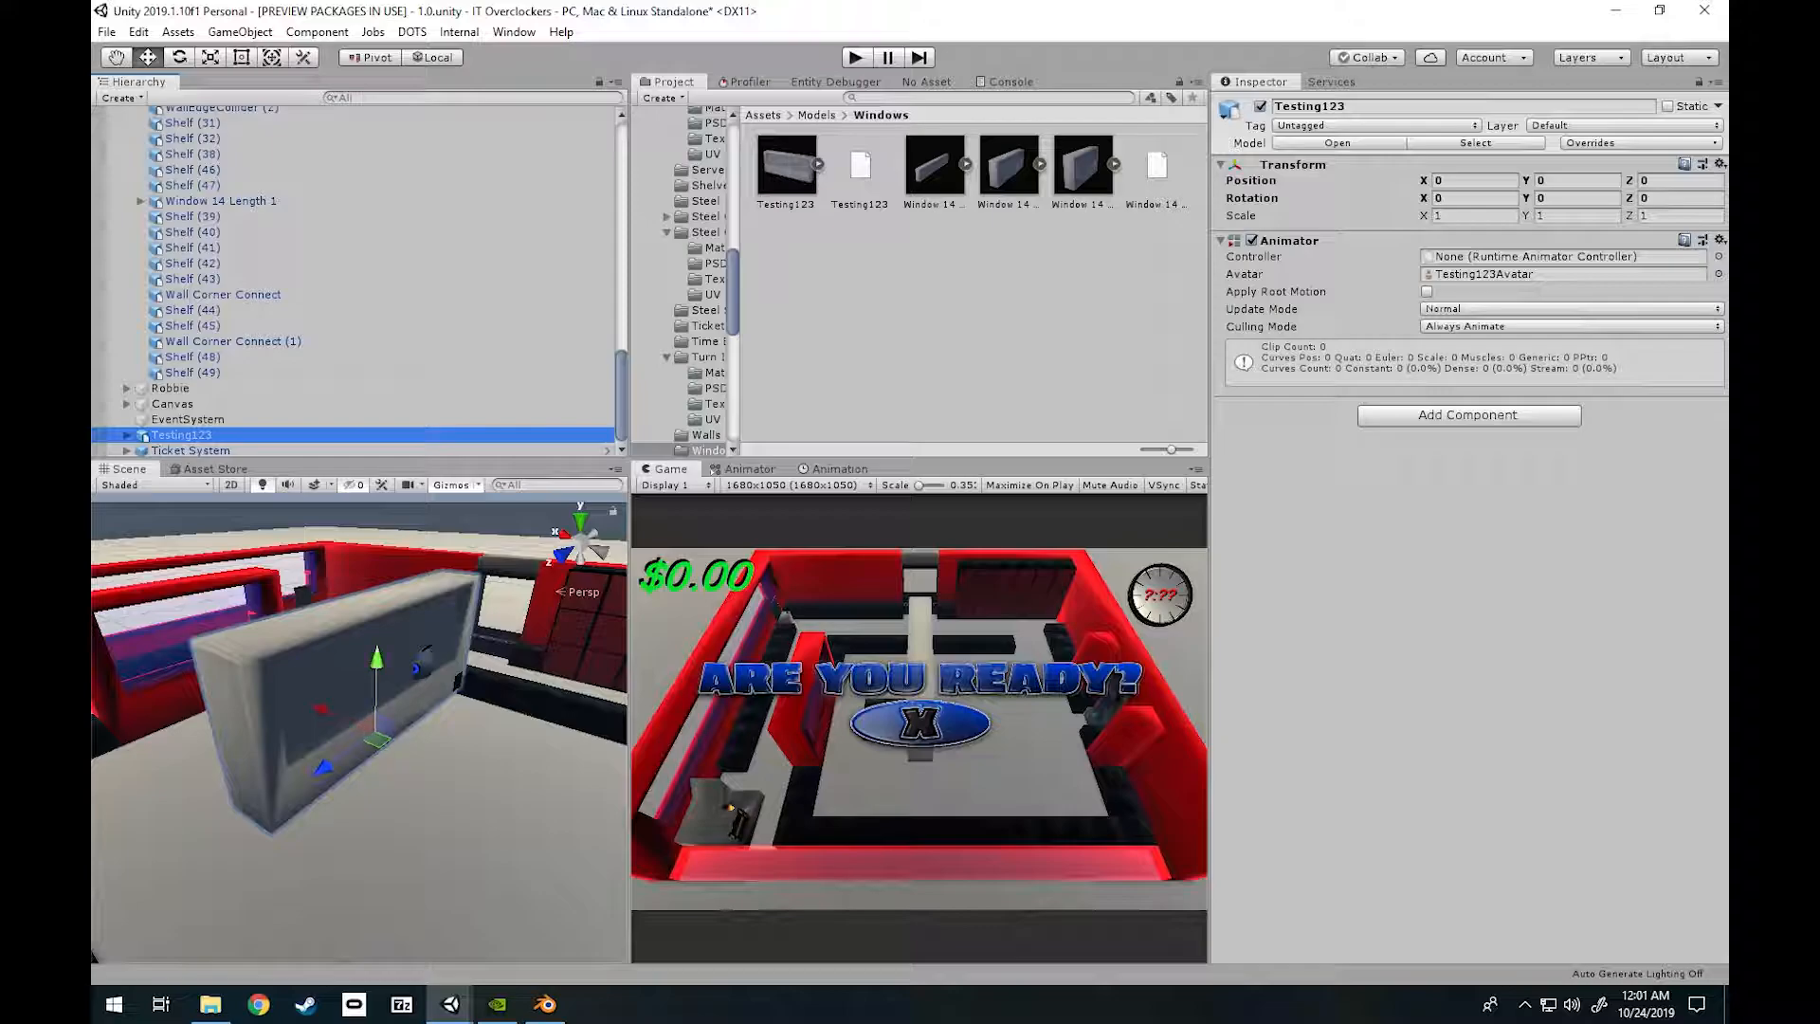
Examine the orientation and axes of the updated Testing123 model in the Unity scene.
right_click_drag(359, 728, 531, 758)
left_click_drag(308, 719, 464, 703, "alt")
scroll(464, 703, "down", 5, "alt")
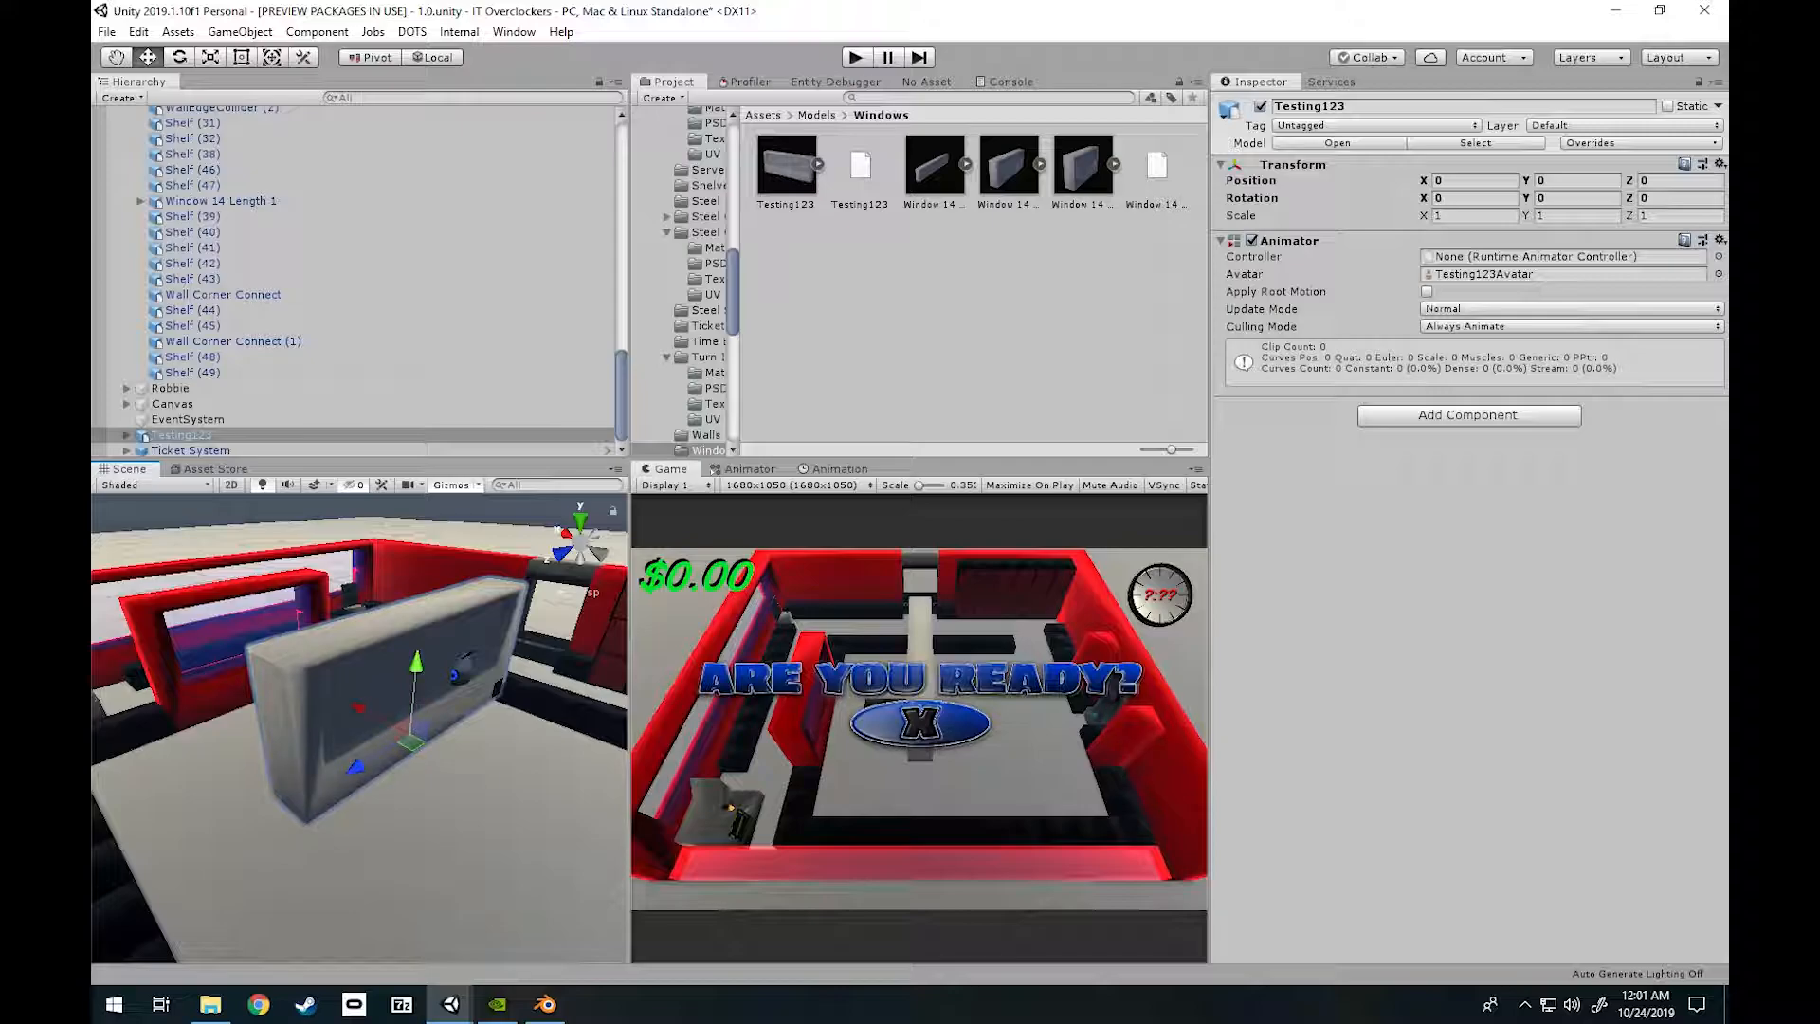
Switch to Blender and open Wall Length 14 Half in Edit Mode with all its geometry selected.
left_click(544, 1003)
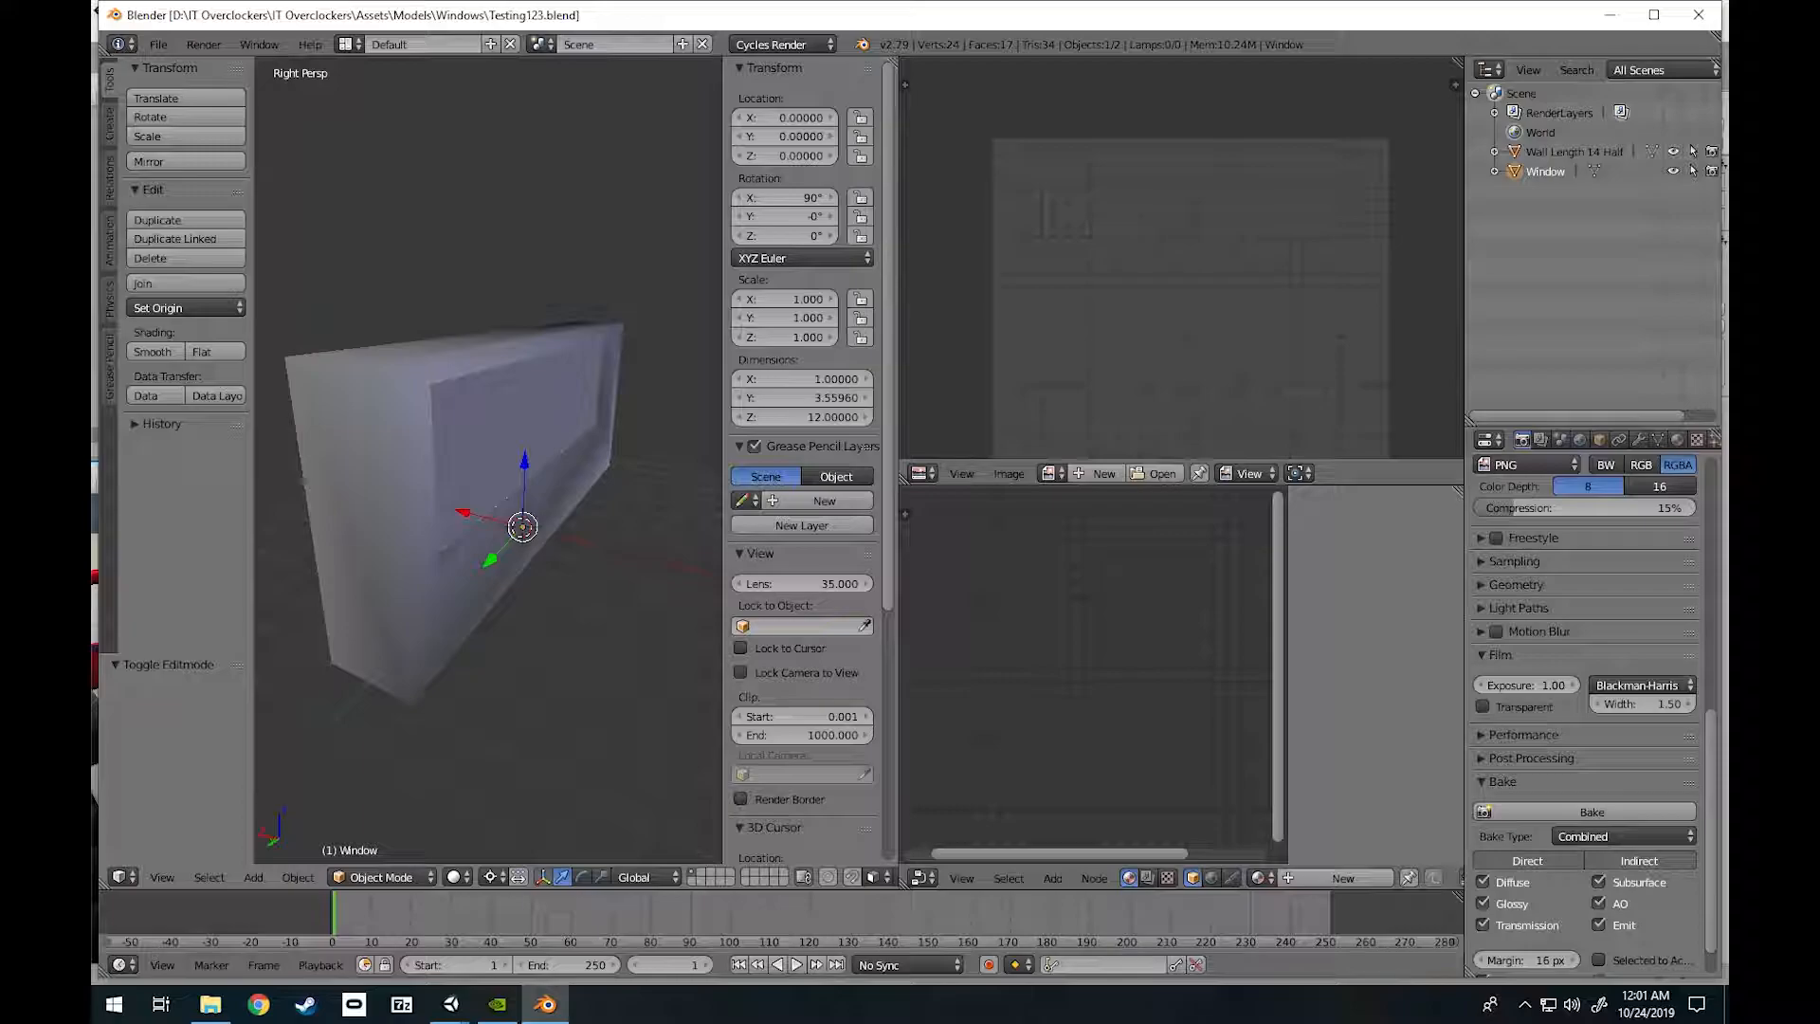
key("Tab")
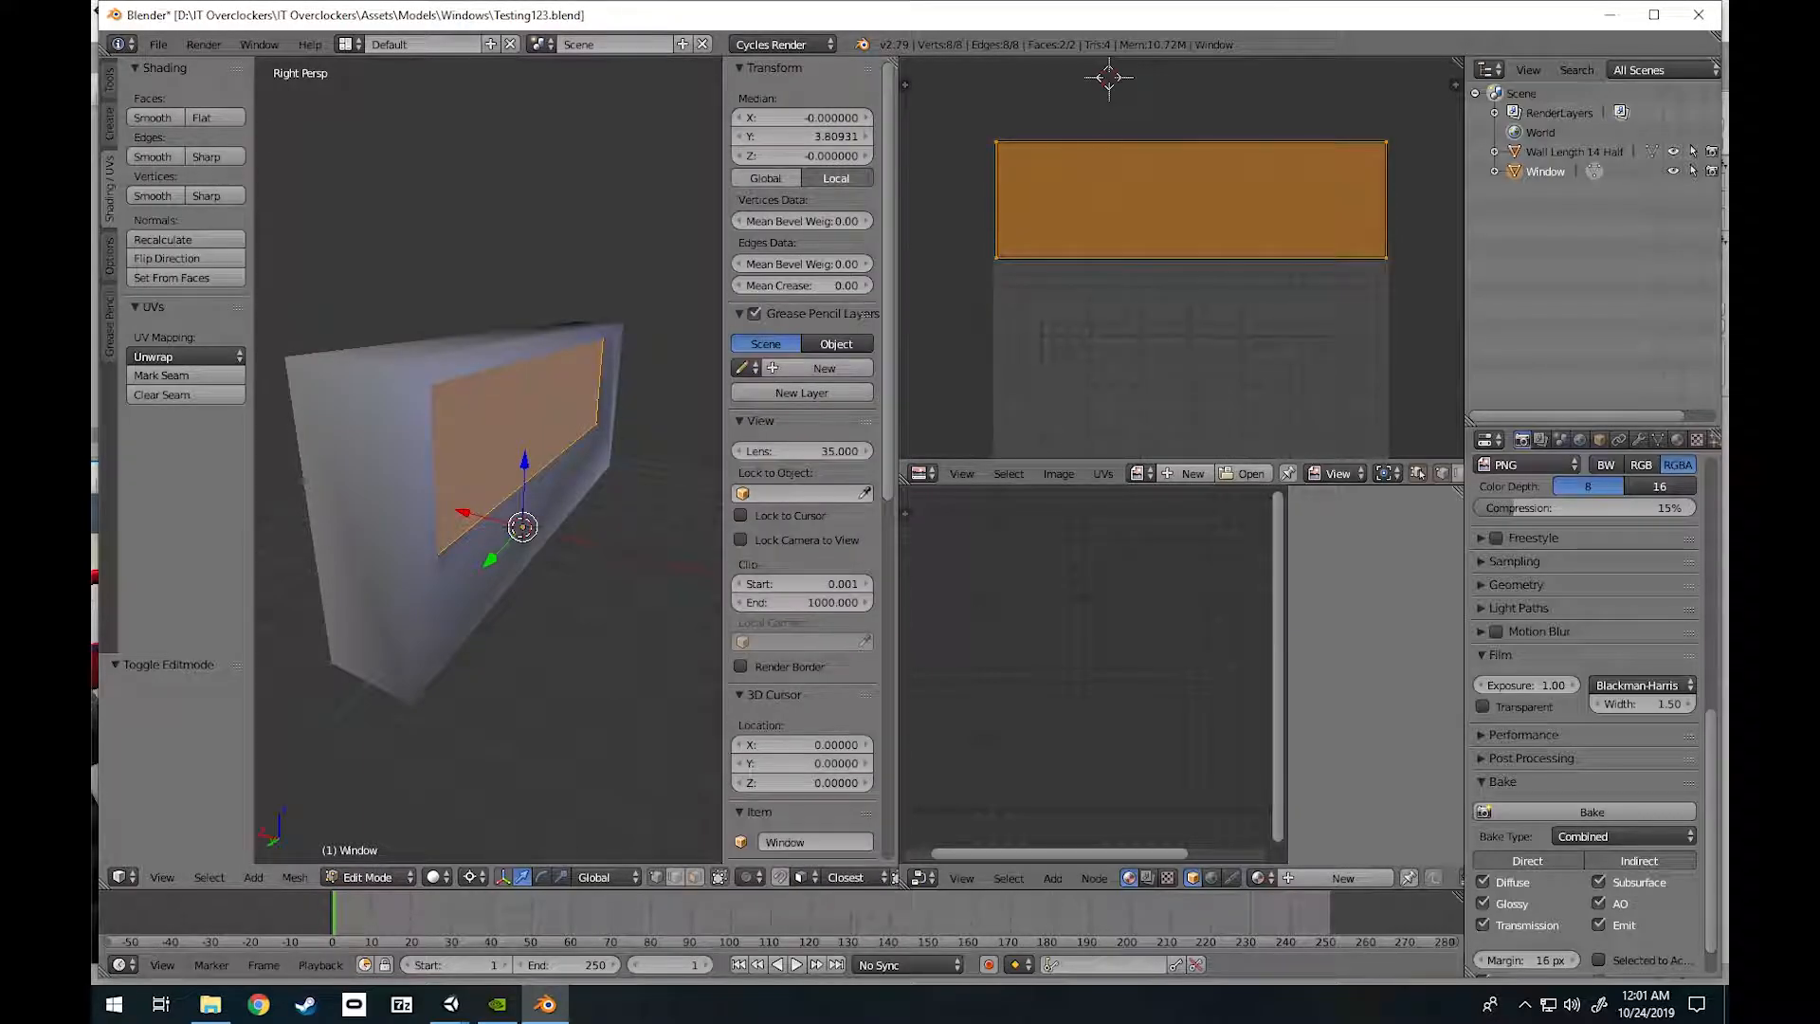
key("Tab")
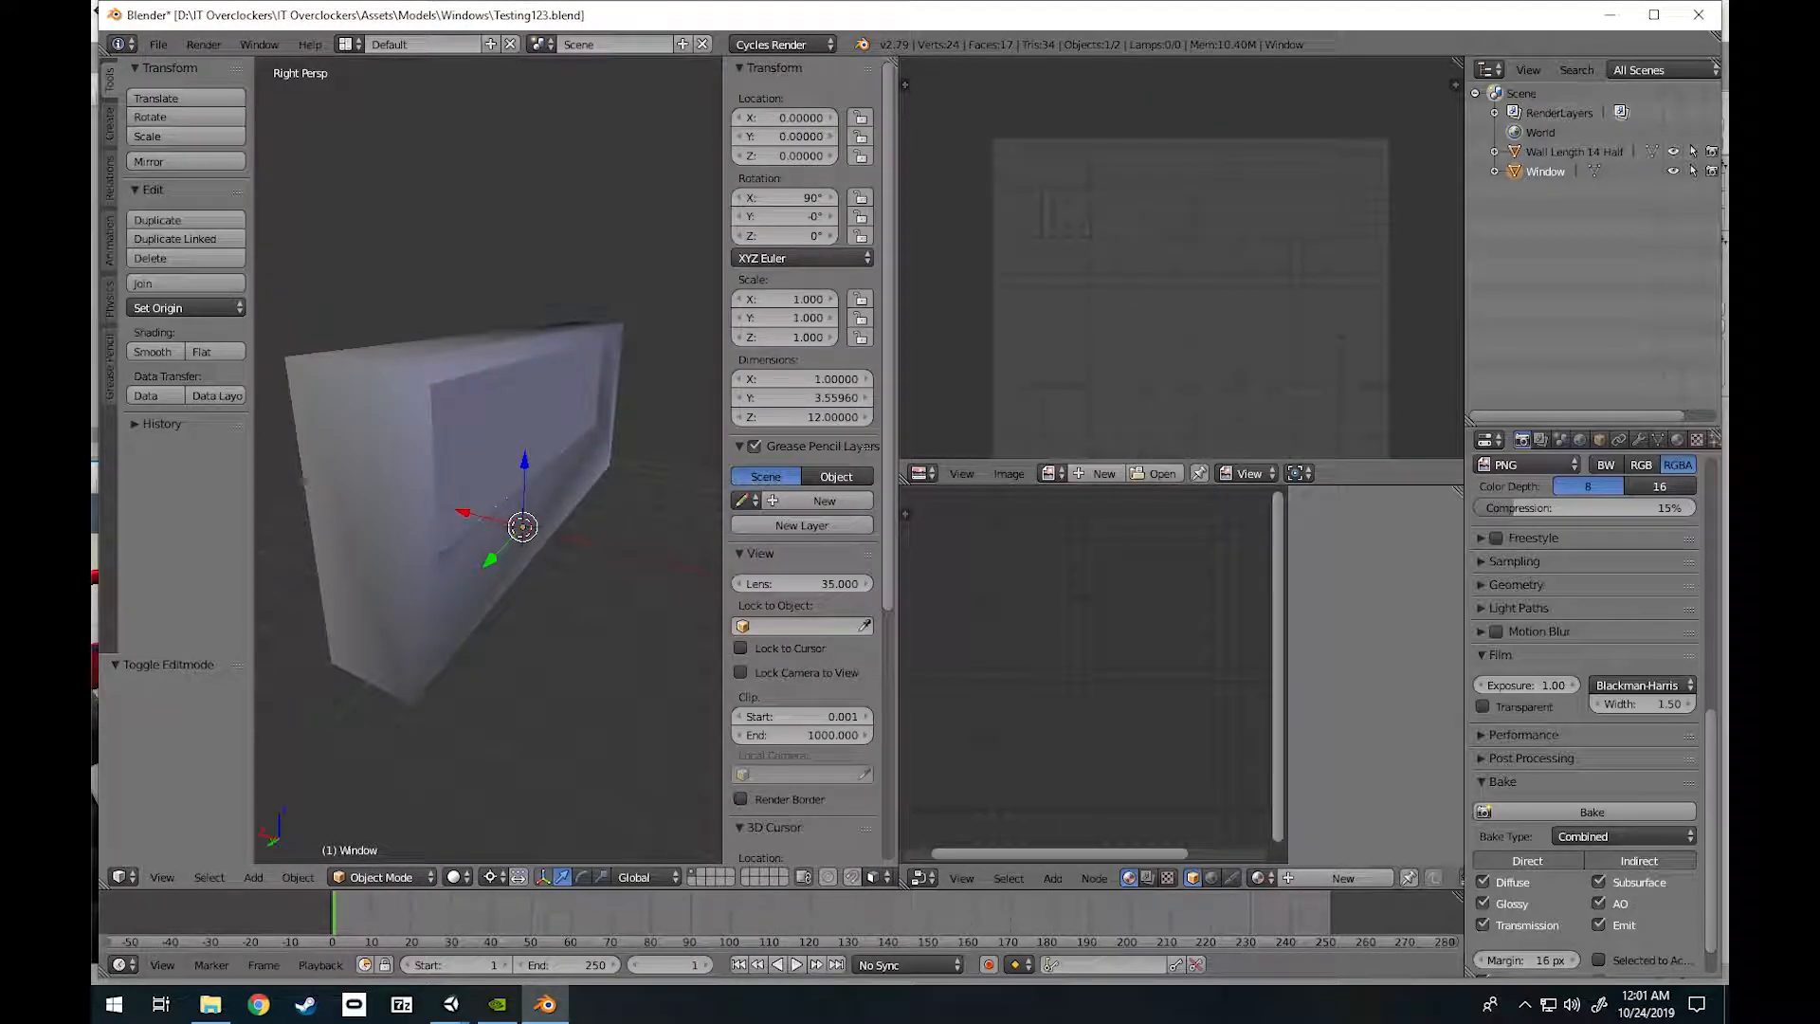
right_click(379, 473)
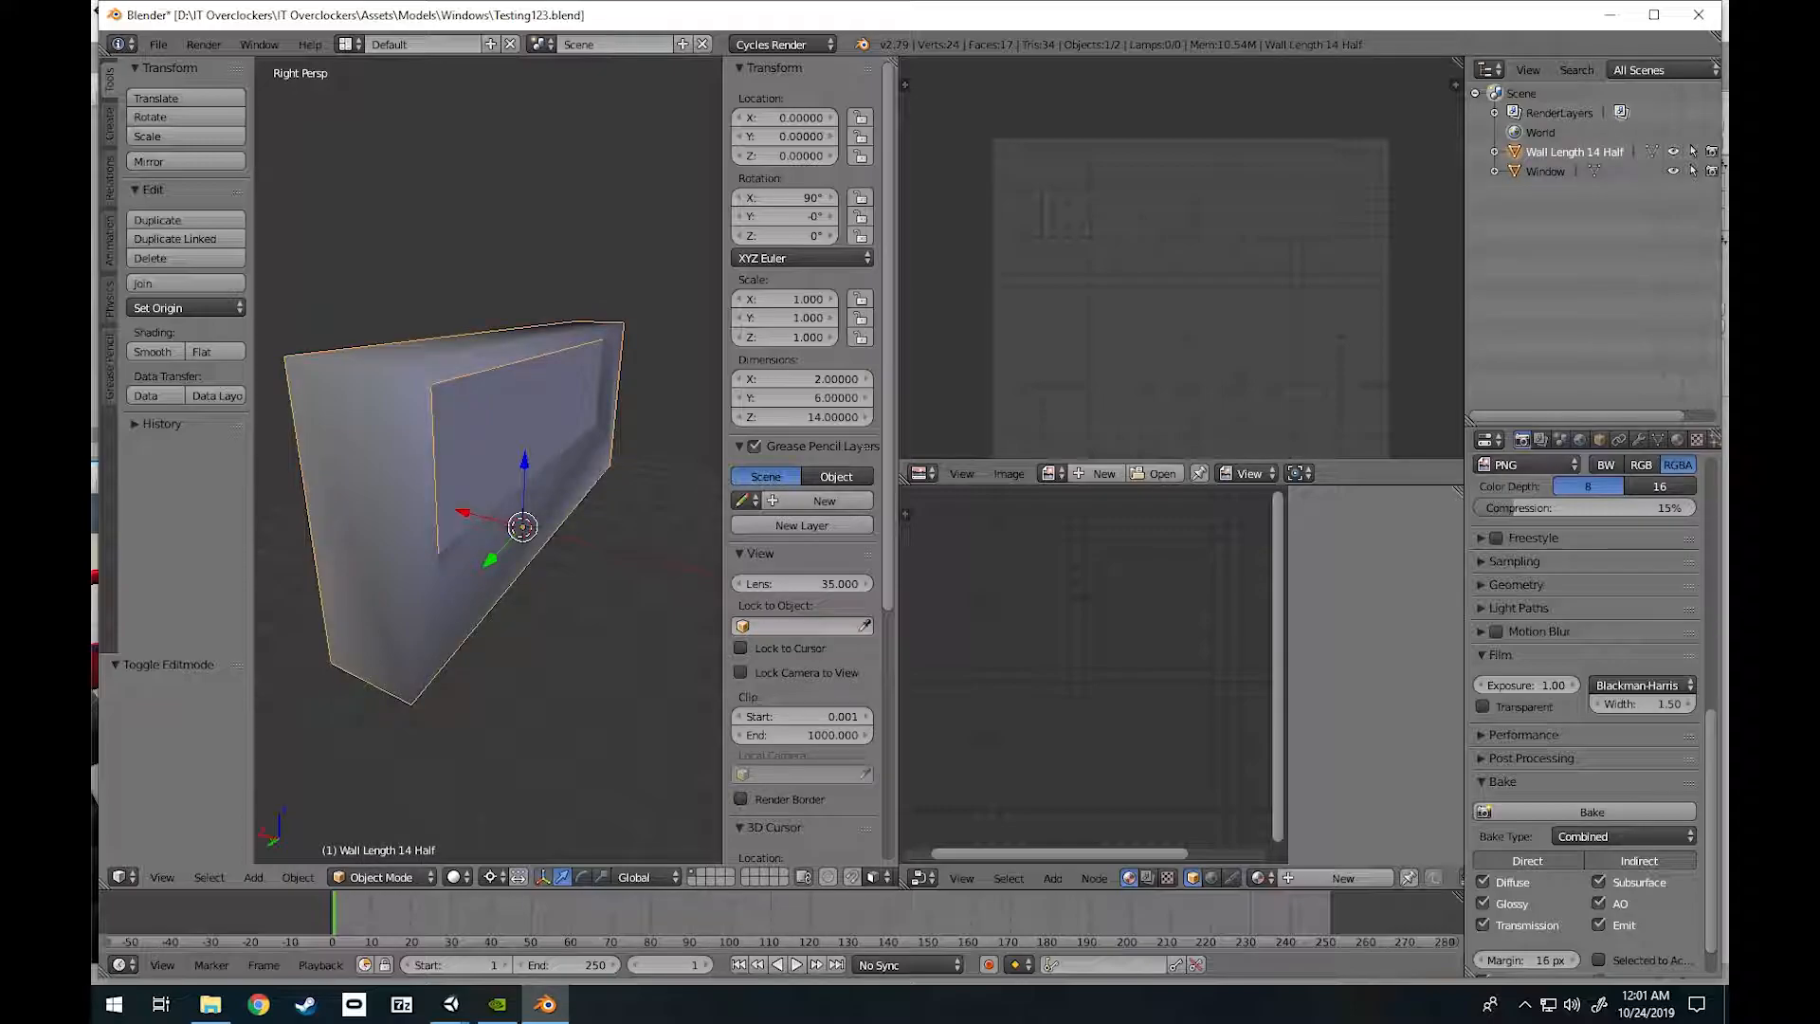
key("Tab")
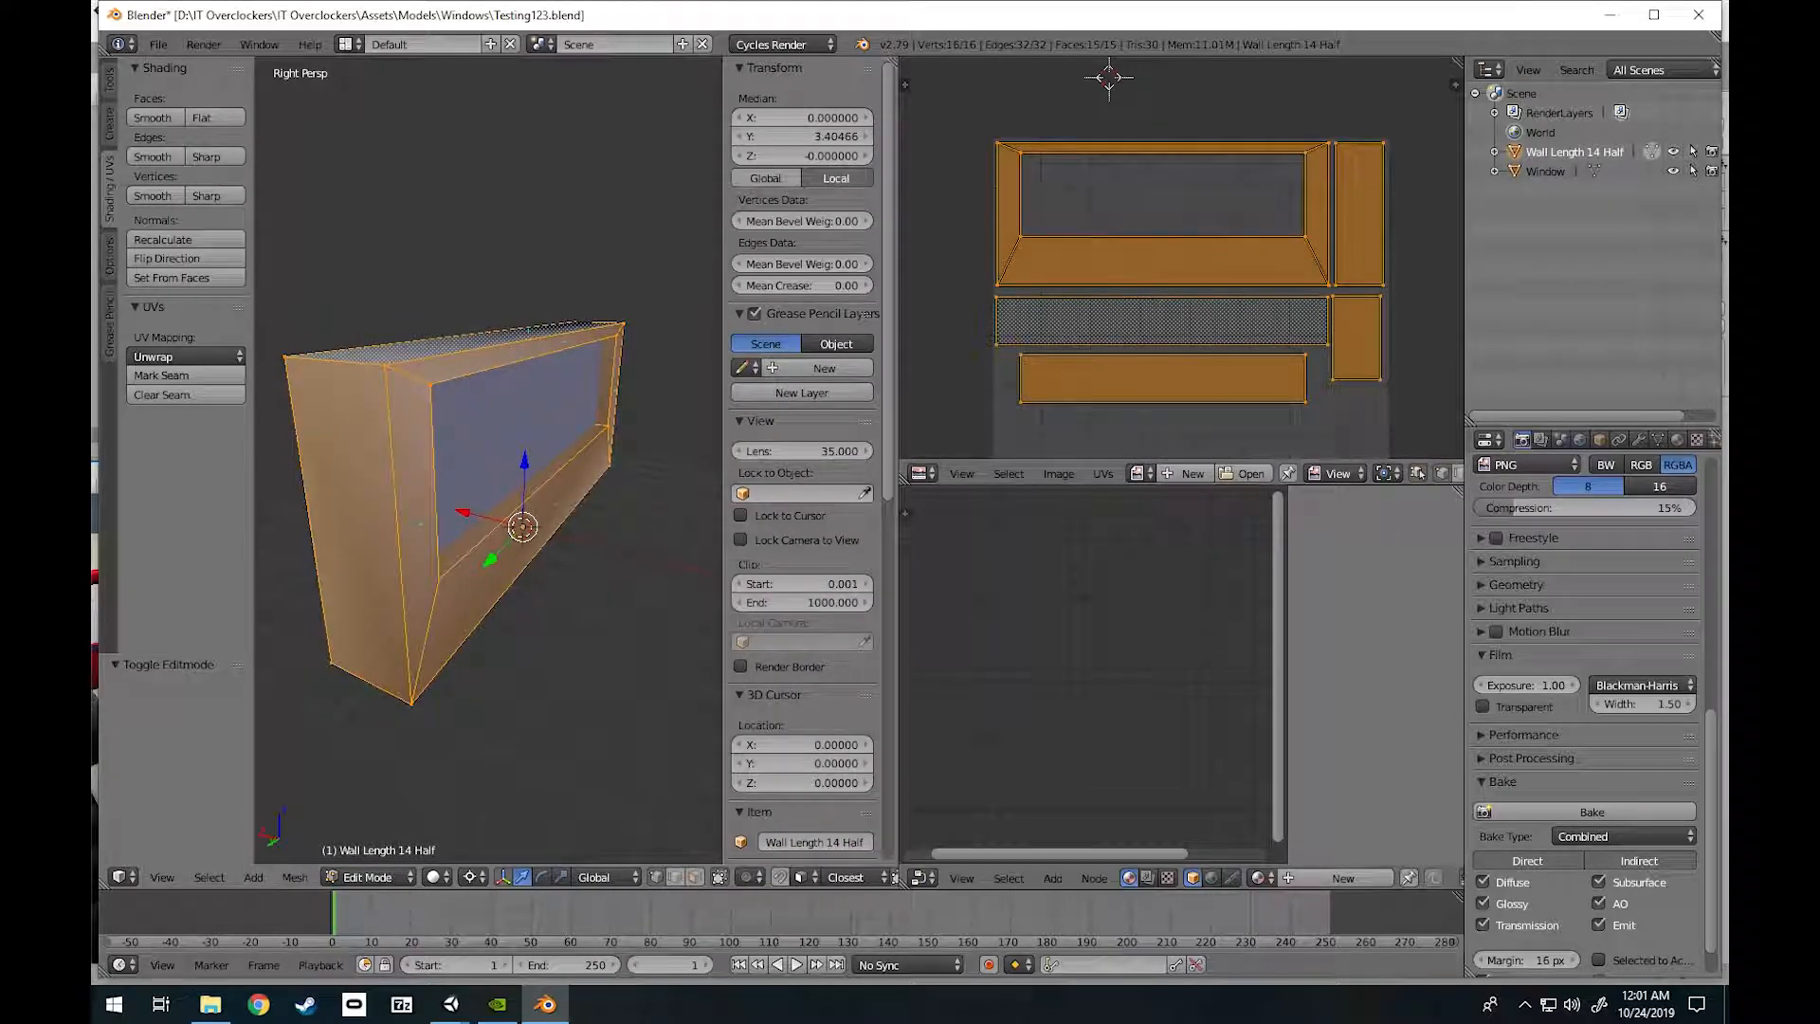
key("a")
key("a")
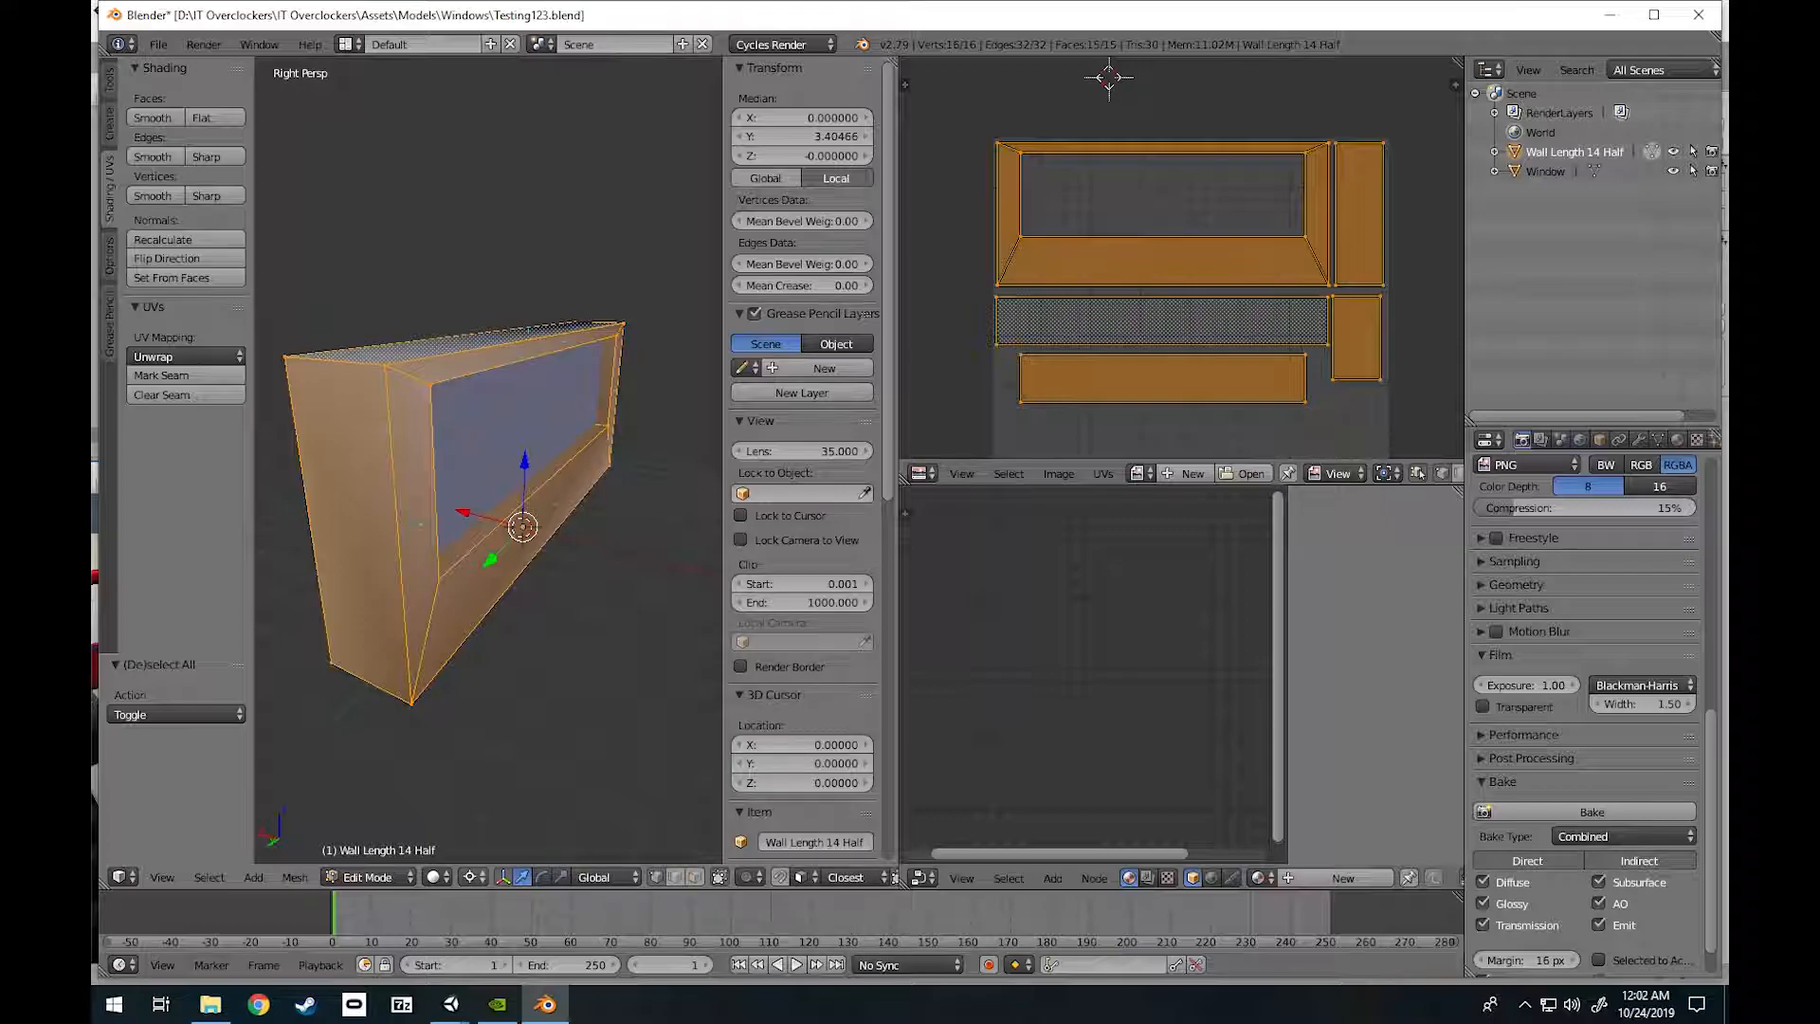
Choose the 3D Cursor as pivot point and try rotating the wall mesh about the global Z axis.
left_click(470, 876)
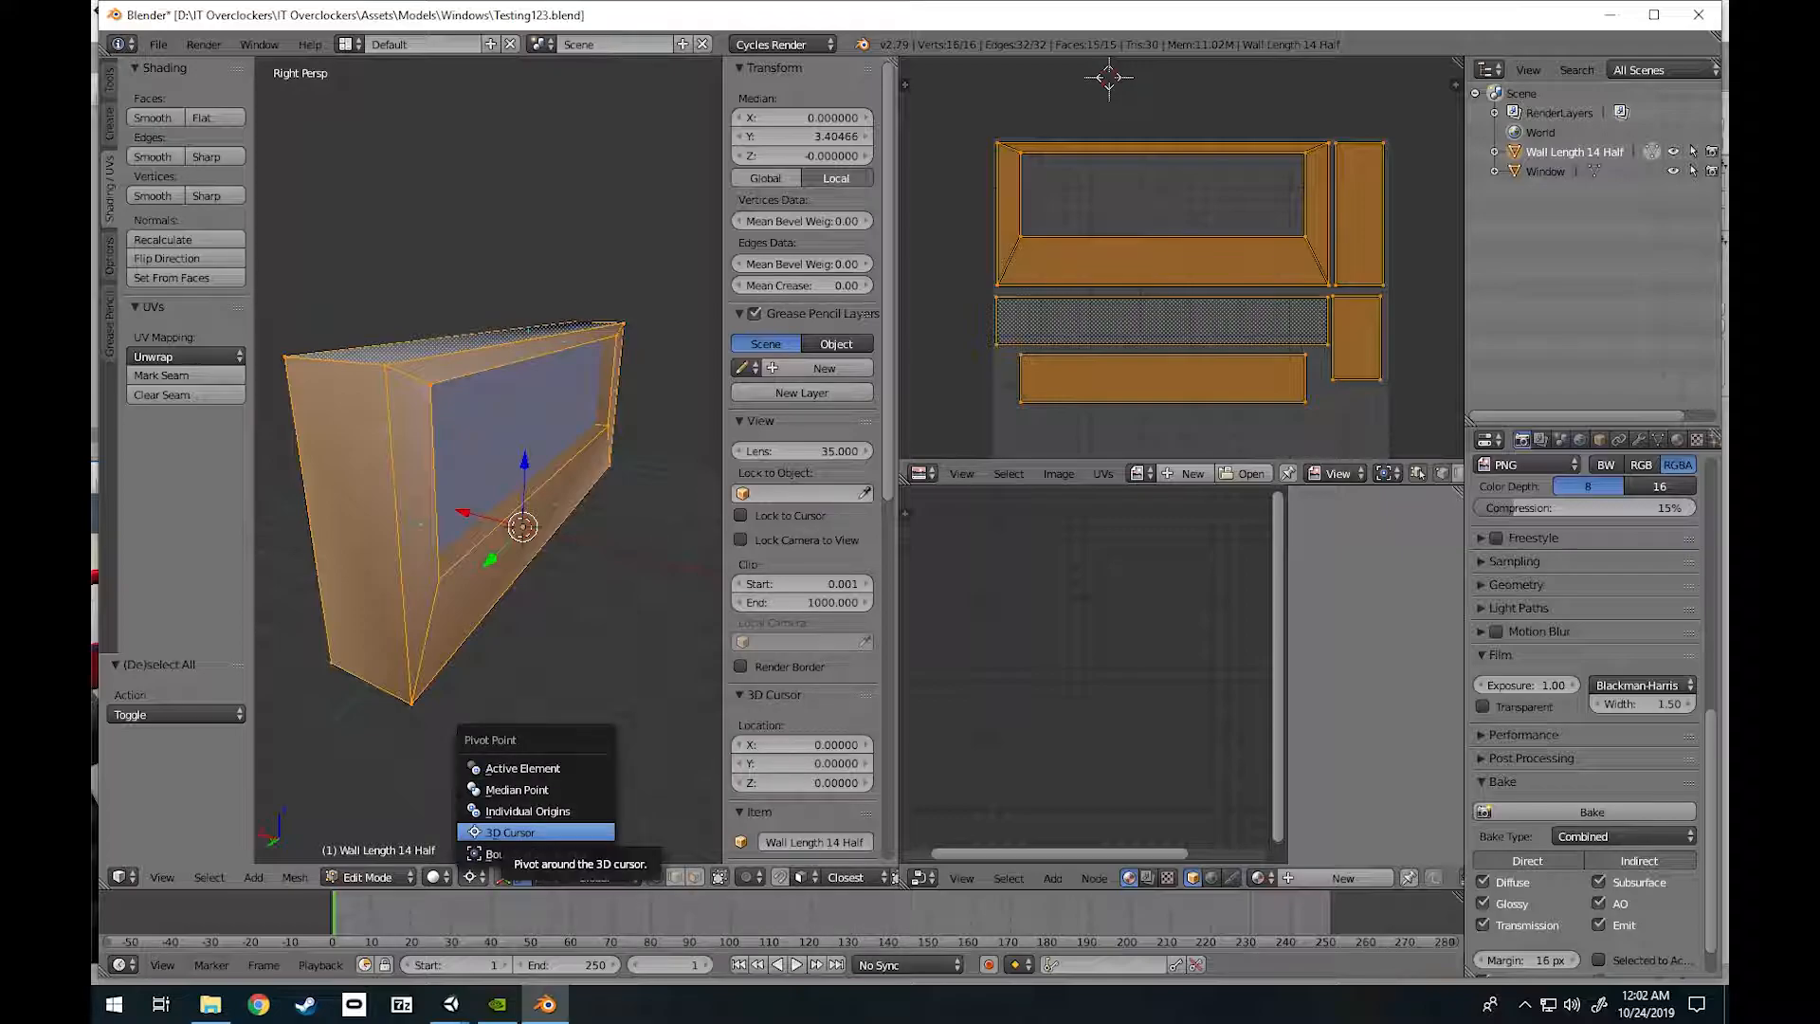
left_click(510, 831)
key("r")
key("z")
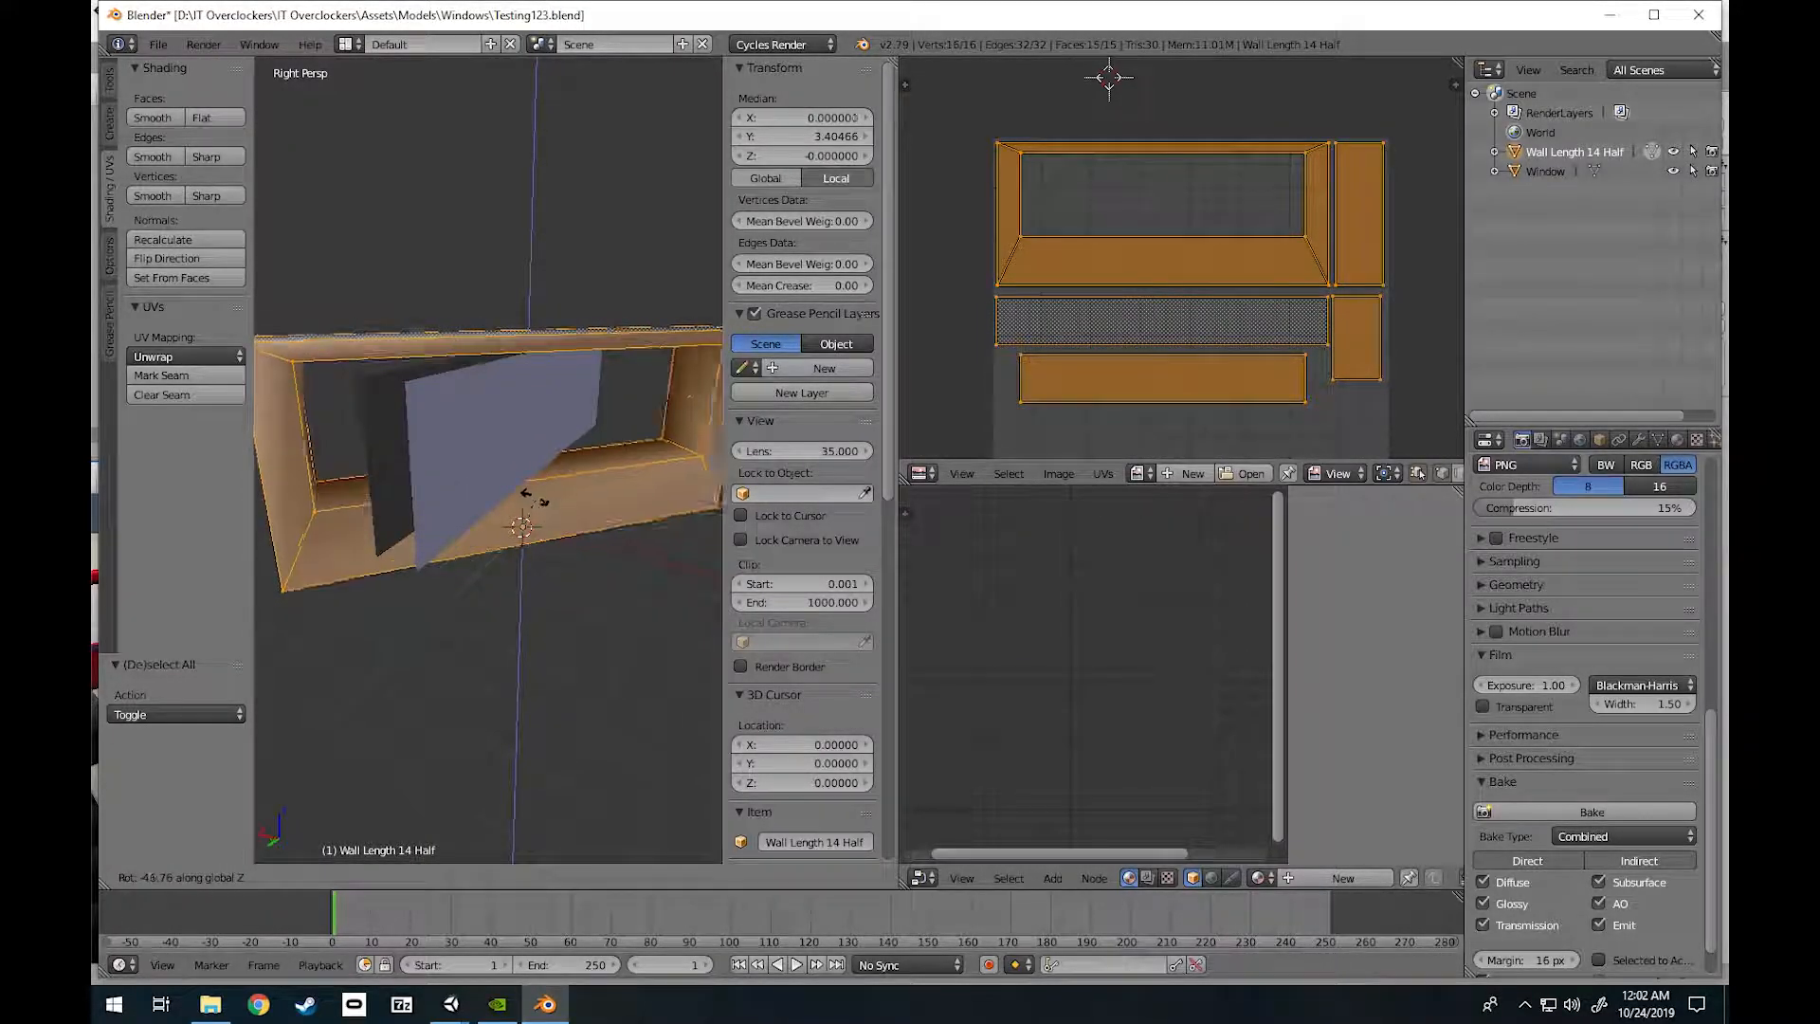
right_click(479, 482)
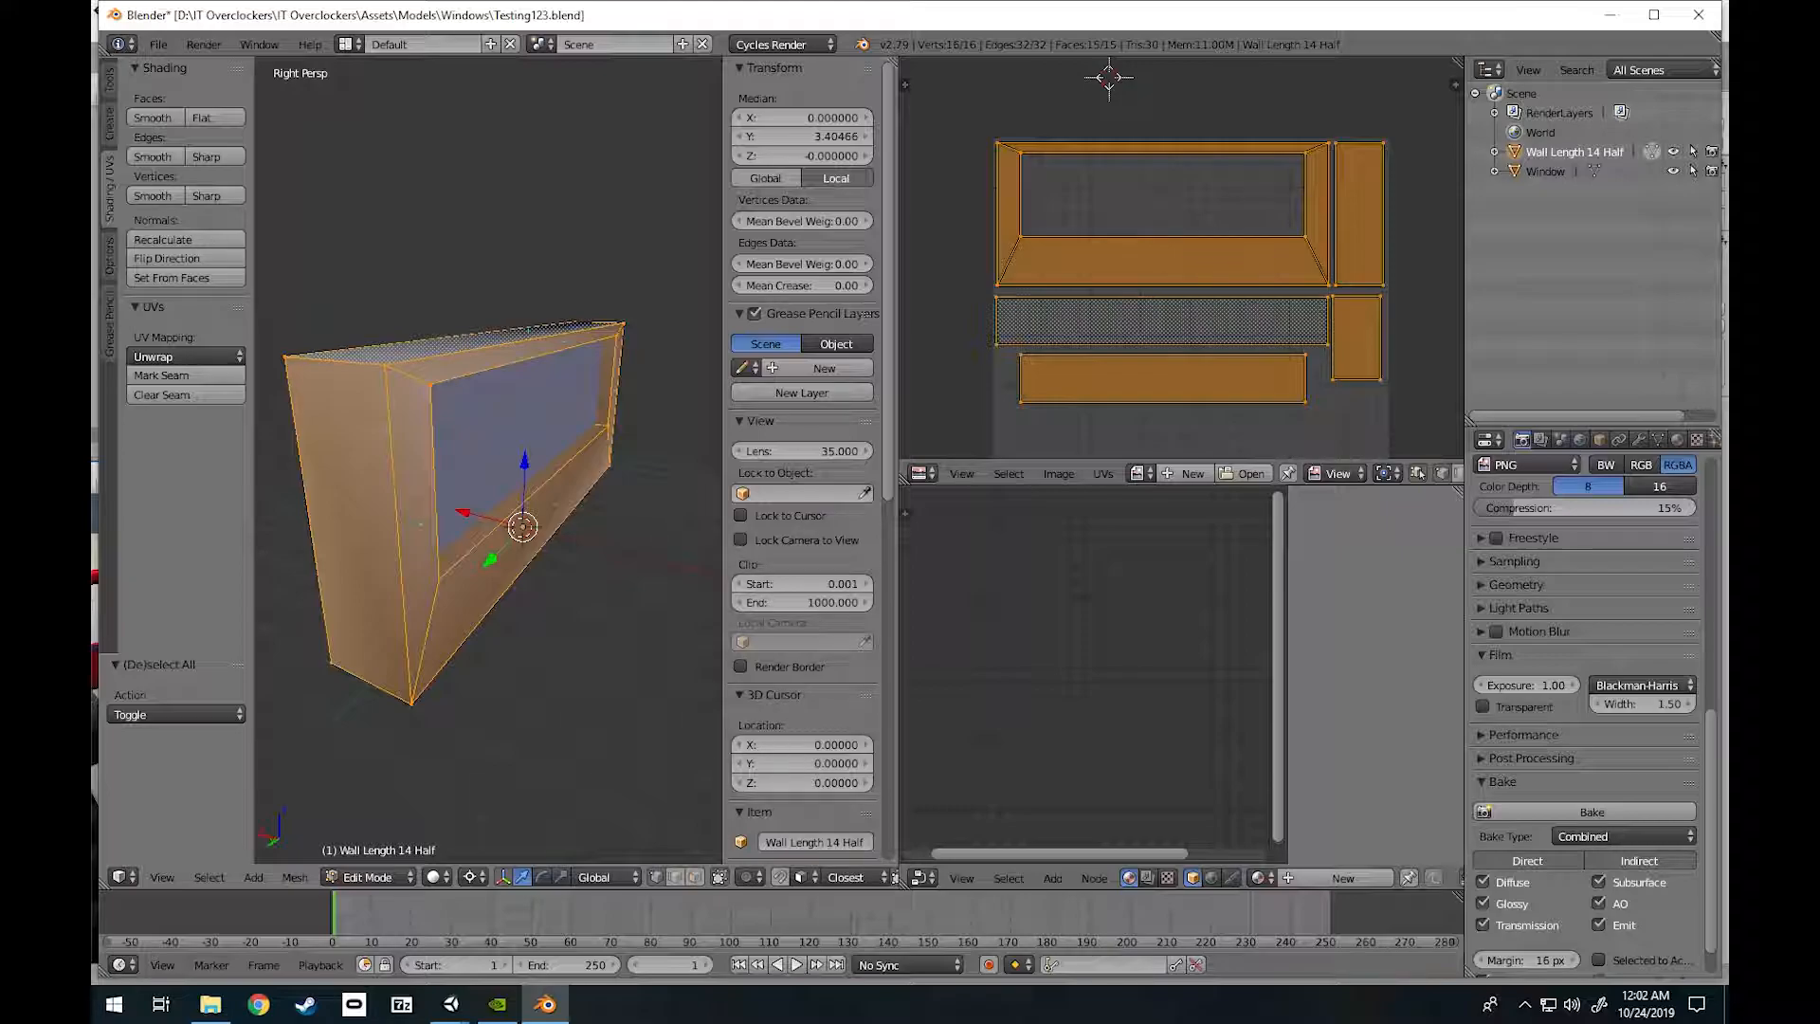
Set the pivot point to 3D Cursor in both Edit Mode and Object Mode, and hide the tool shelf in Edit Mode.
left_click(470, 876)
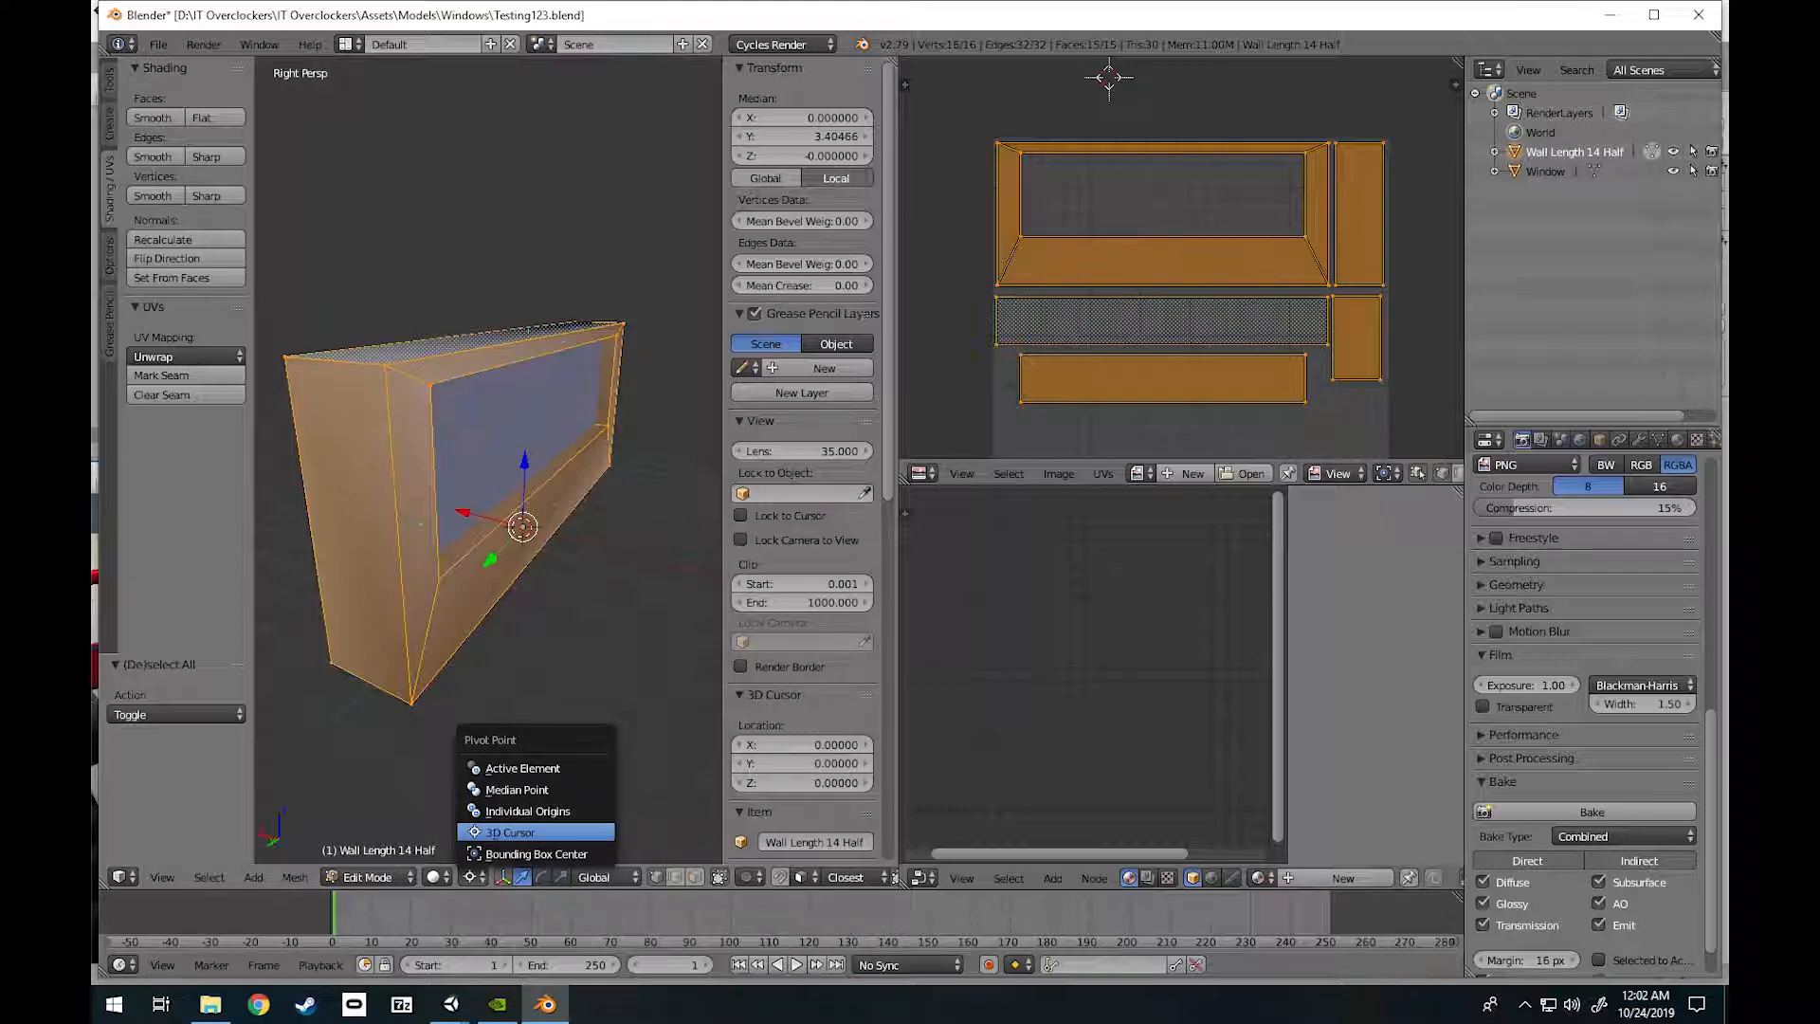
left_click(535, 832)
key("Tab")
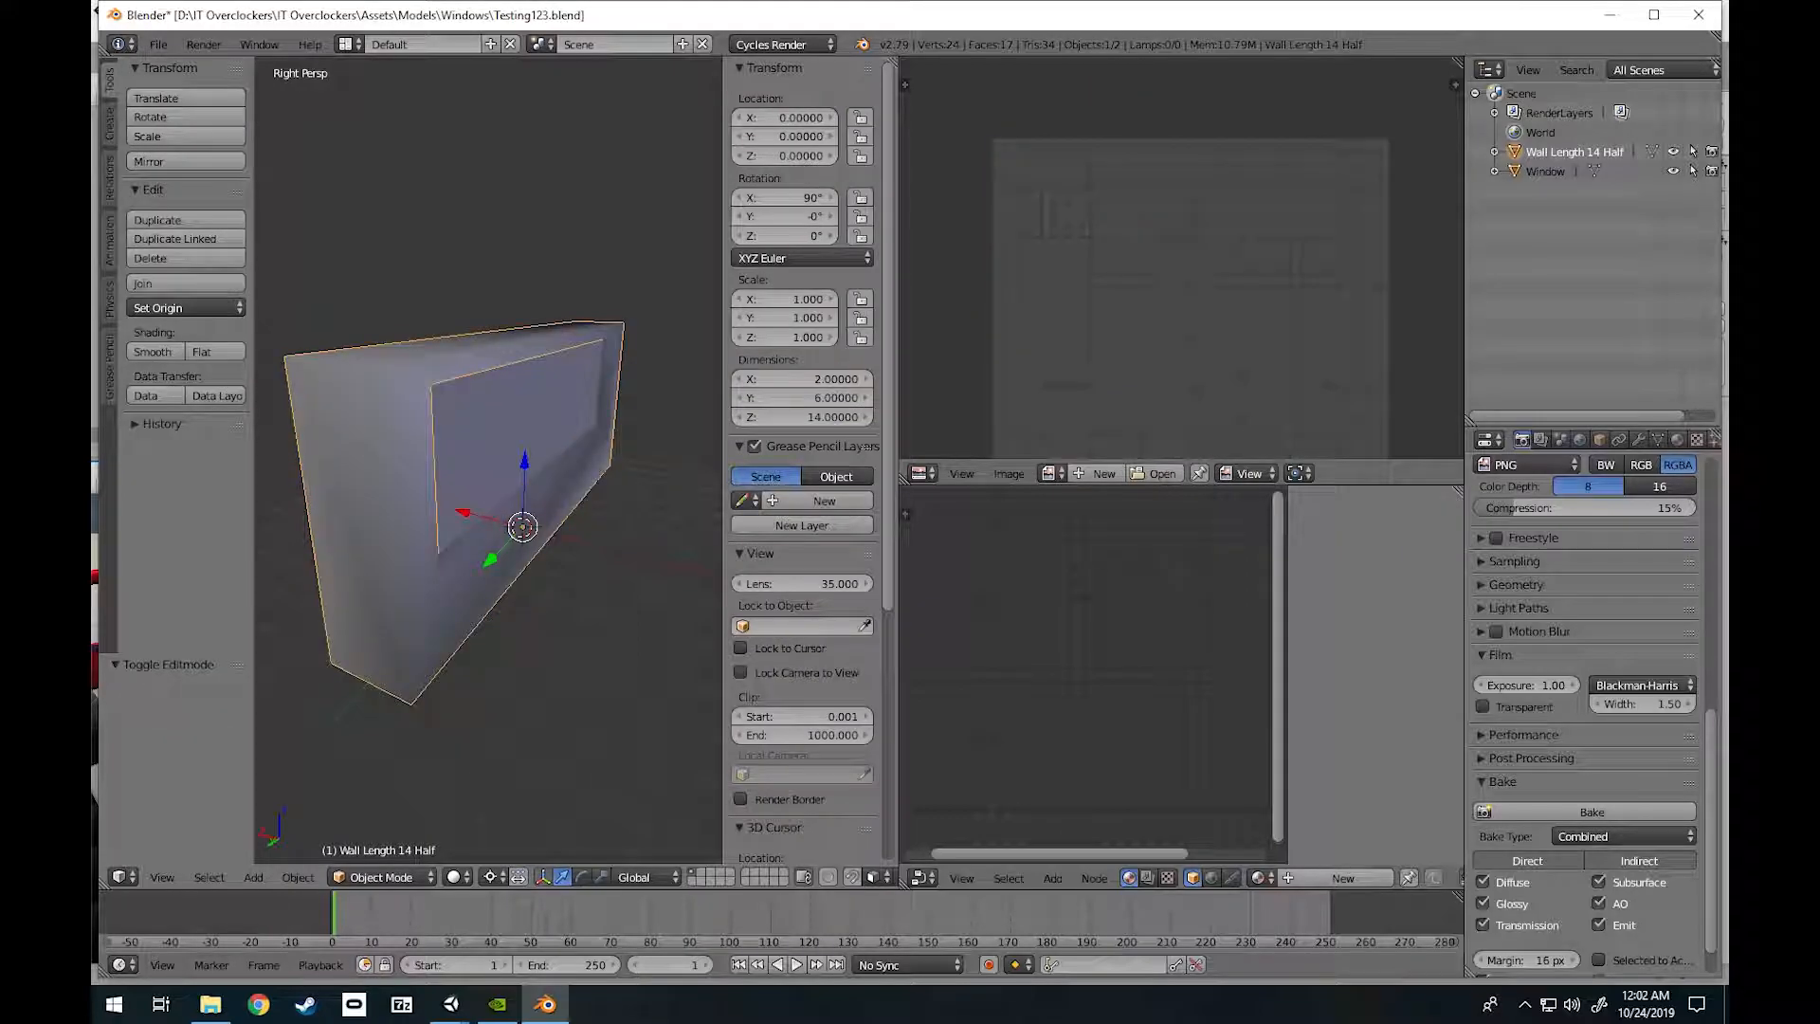
left_click(490, 877)
left_click(535, 832)
key("Tab")
key("t")
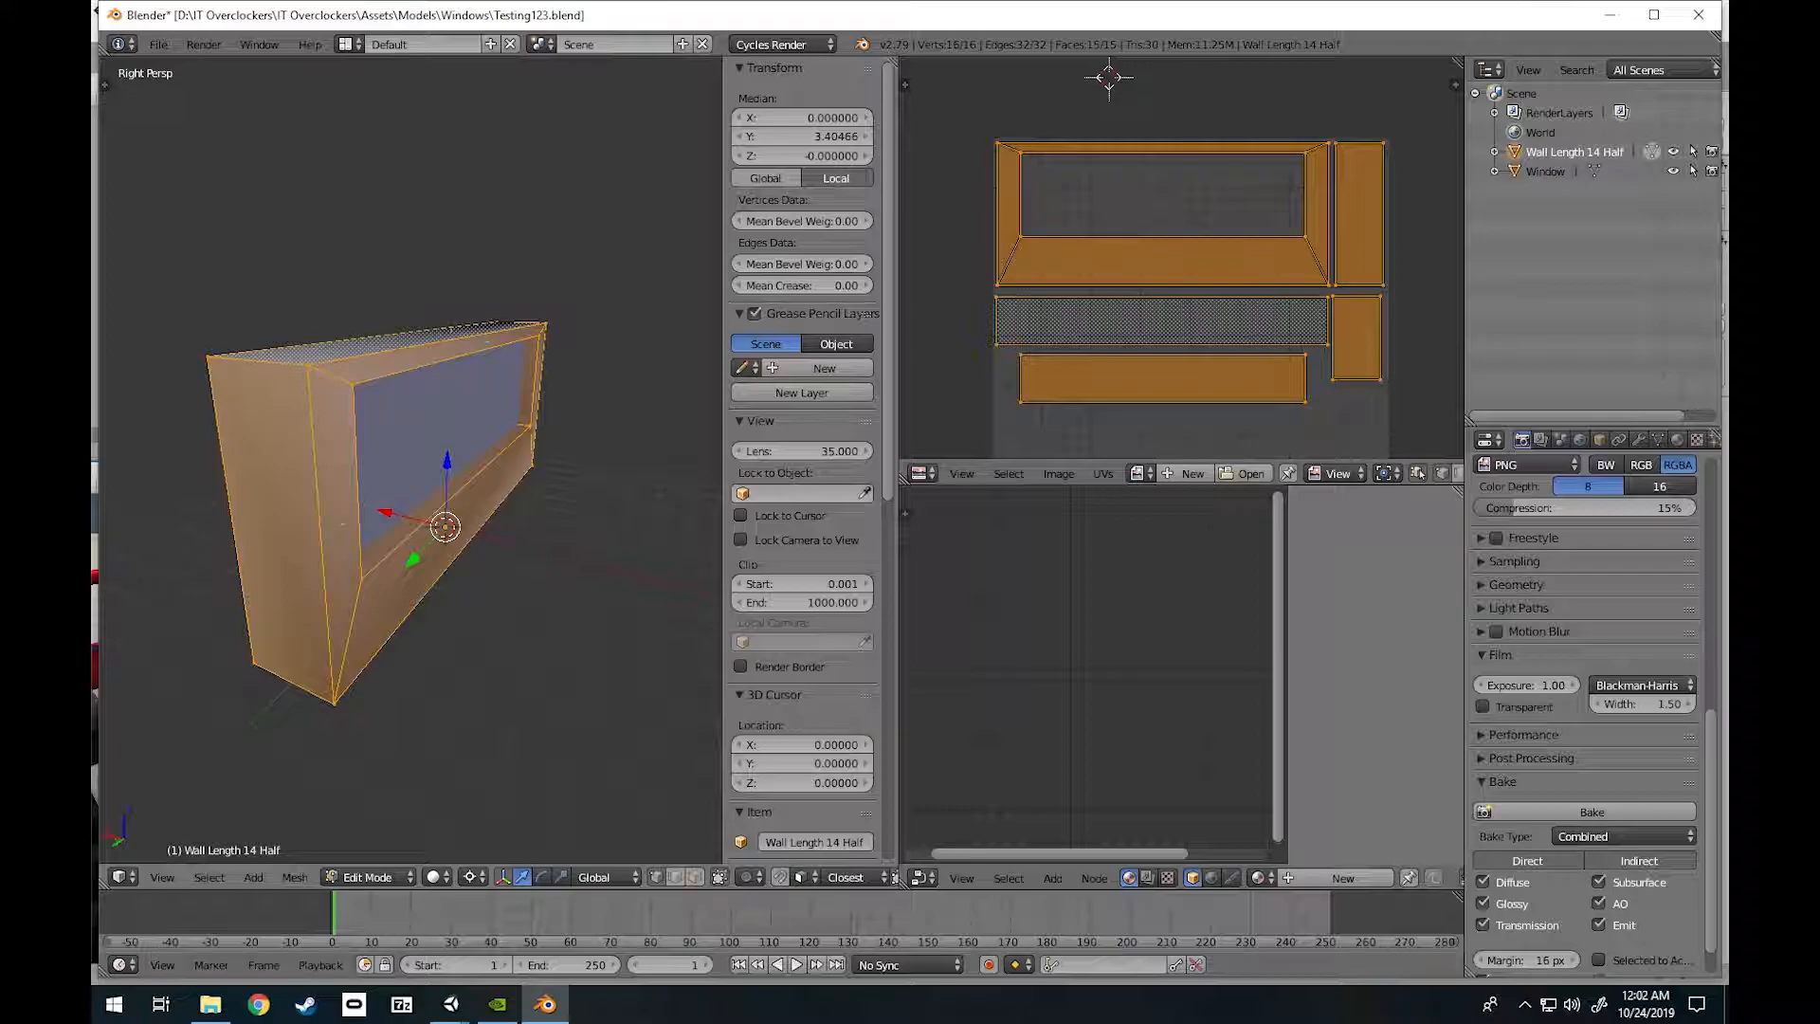
Snap the 3D cursor to the wall's selected geometry, and return it to the scene center in Object Mode.
key("shift+s")
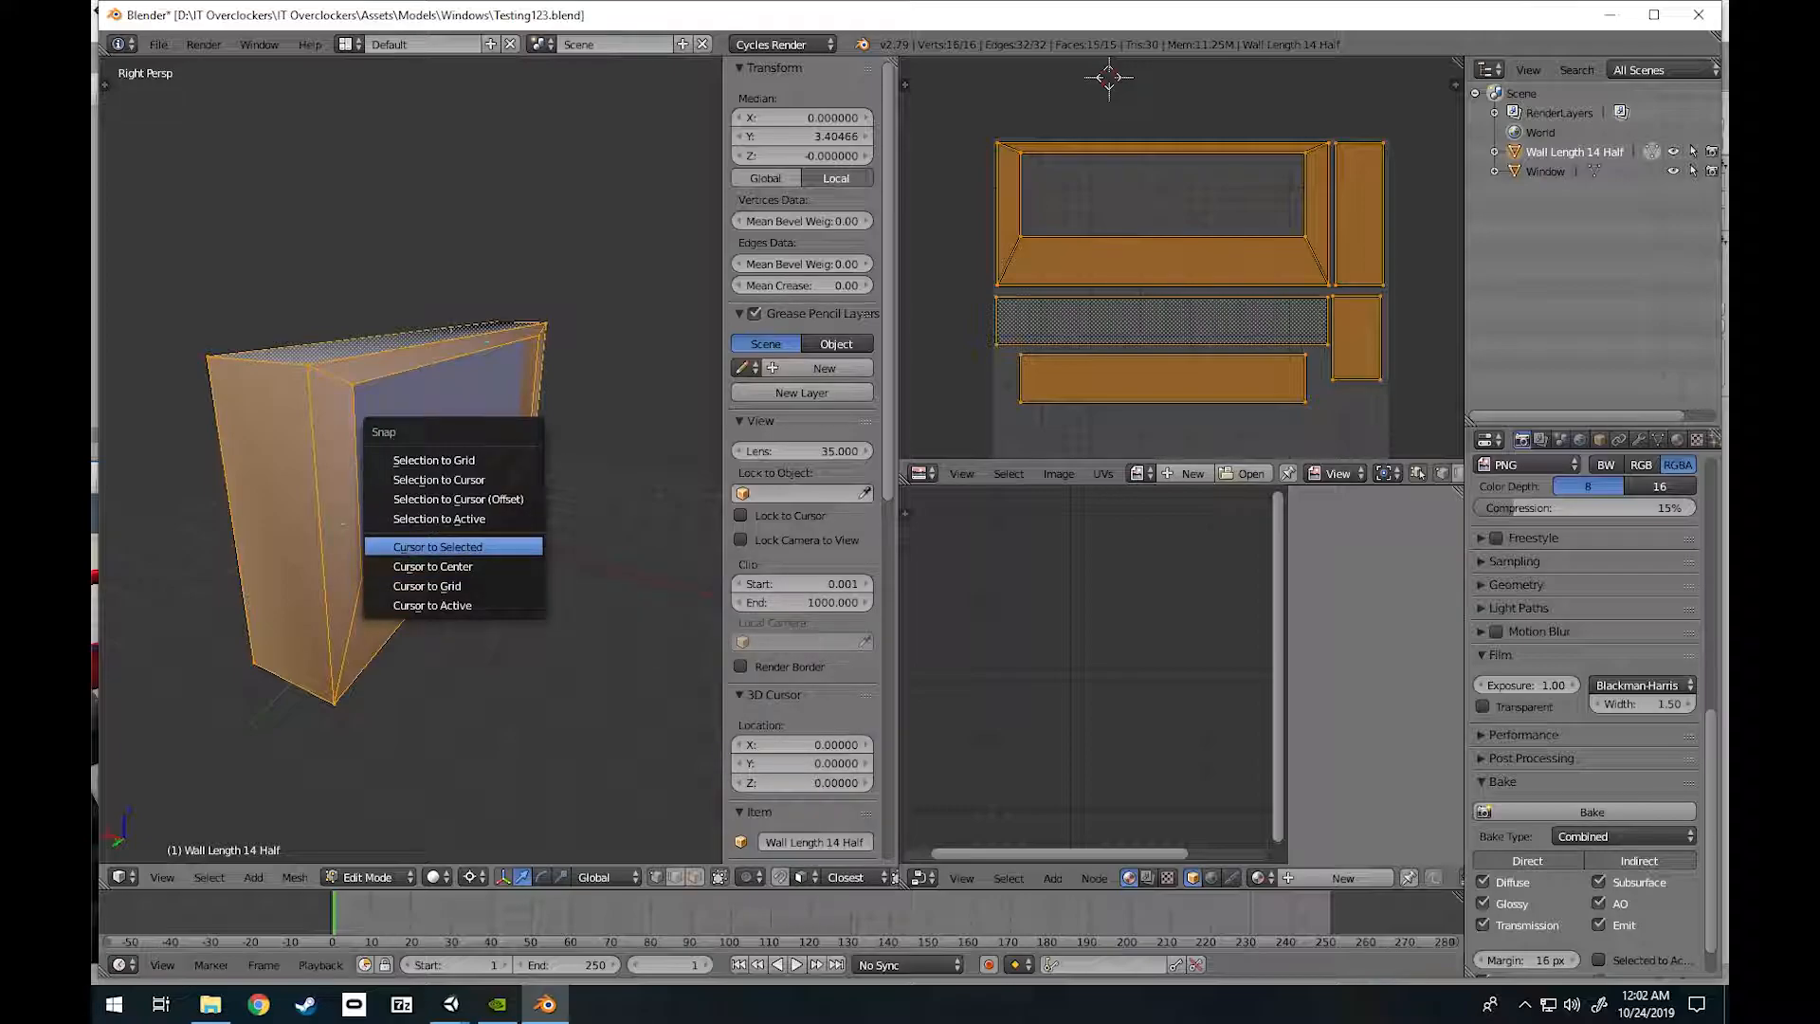
left_click(437, 547)
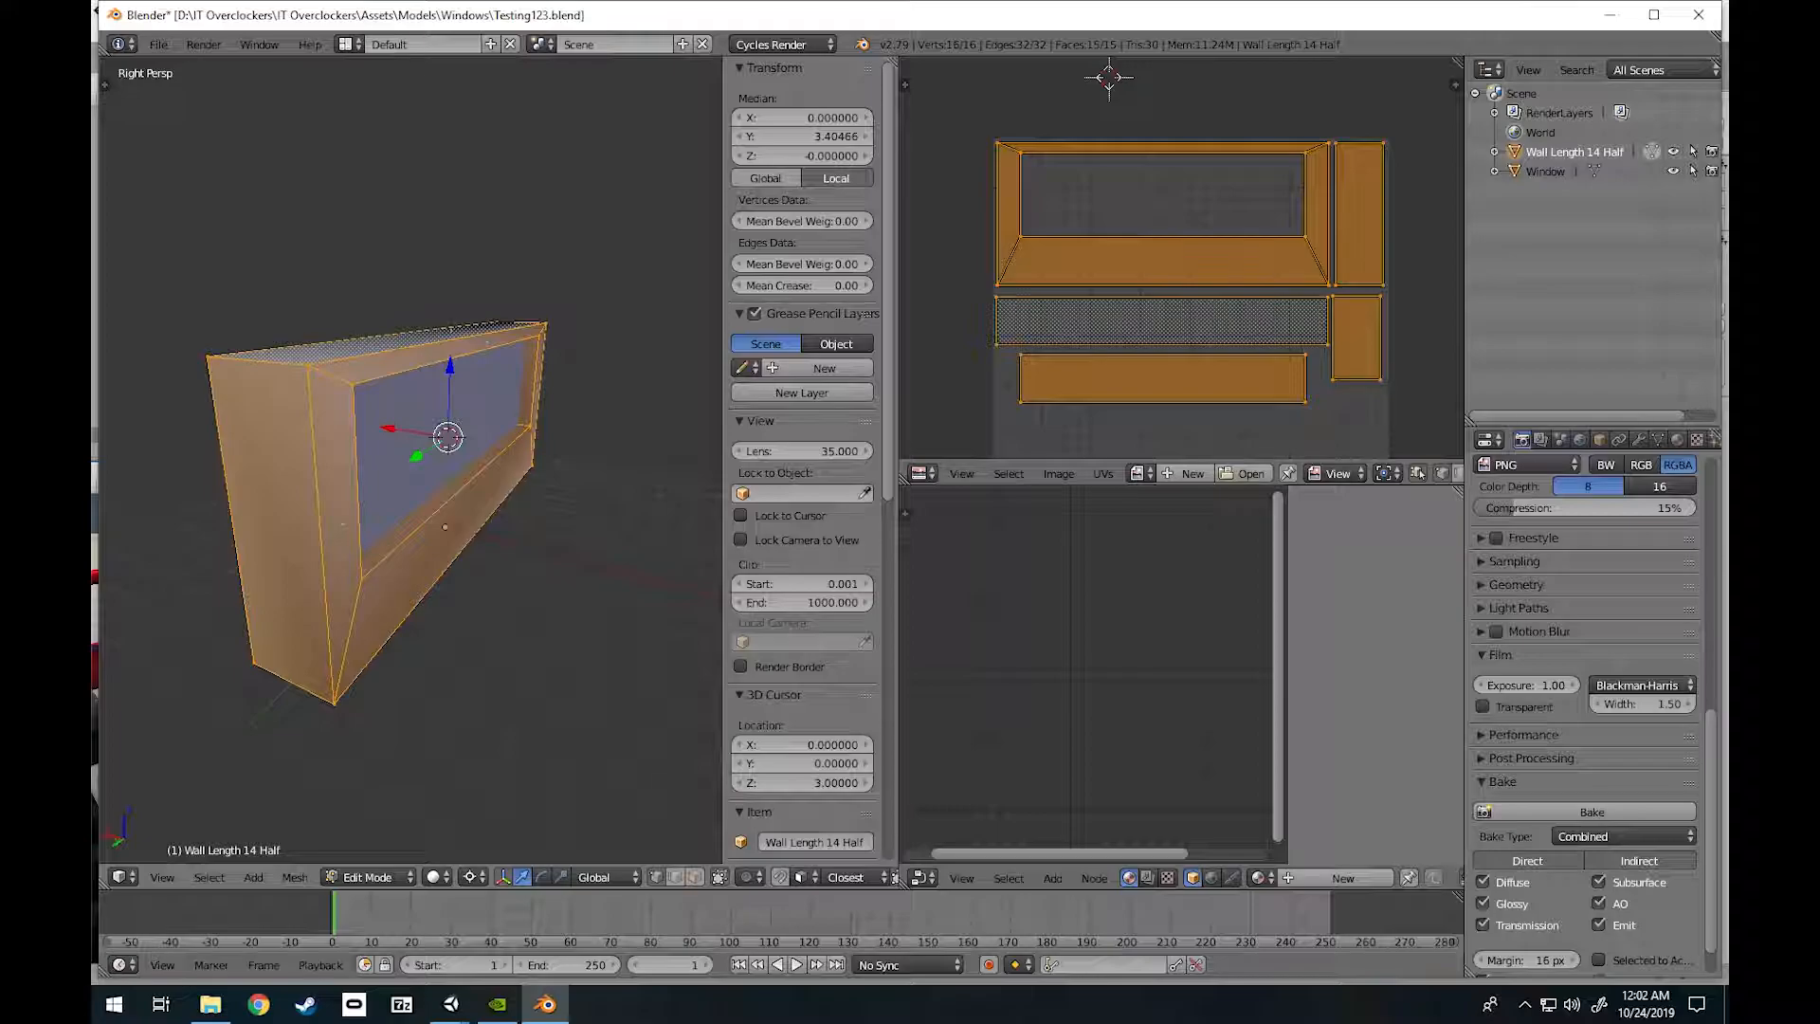
key("shift+s")
key("Tab")
key("shift+s")
left_click(464, 459)
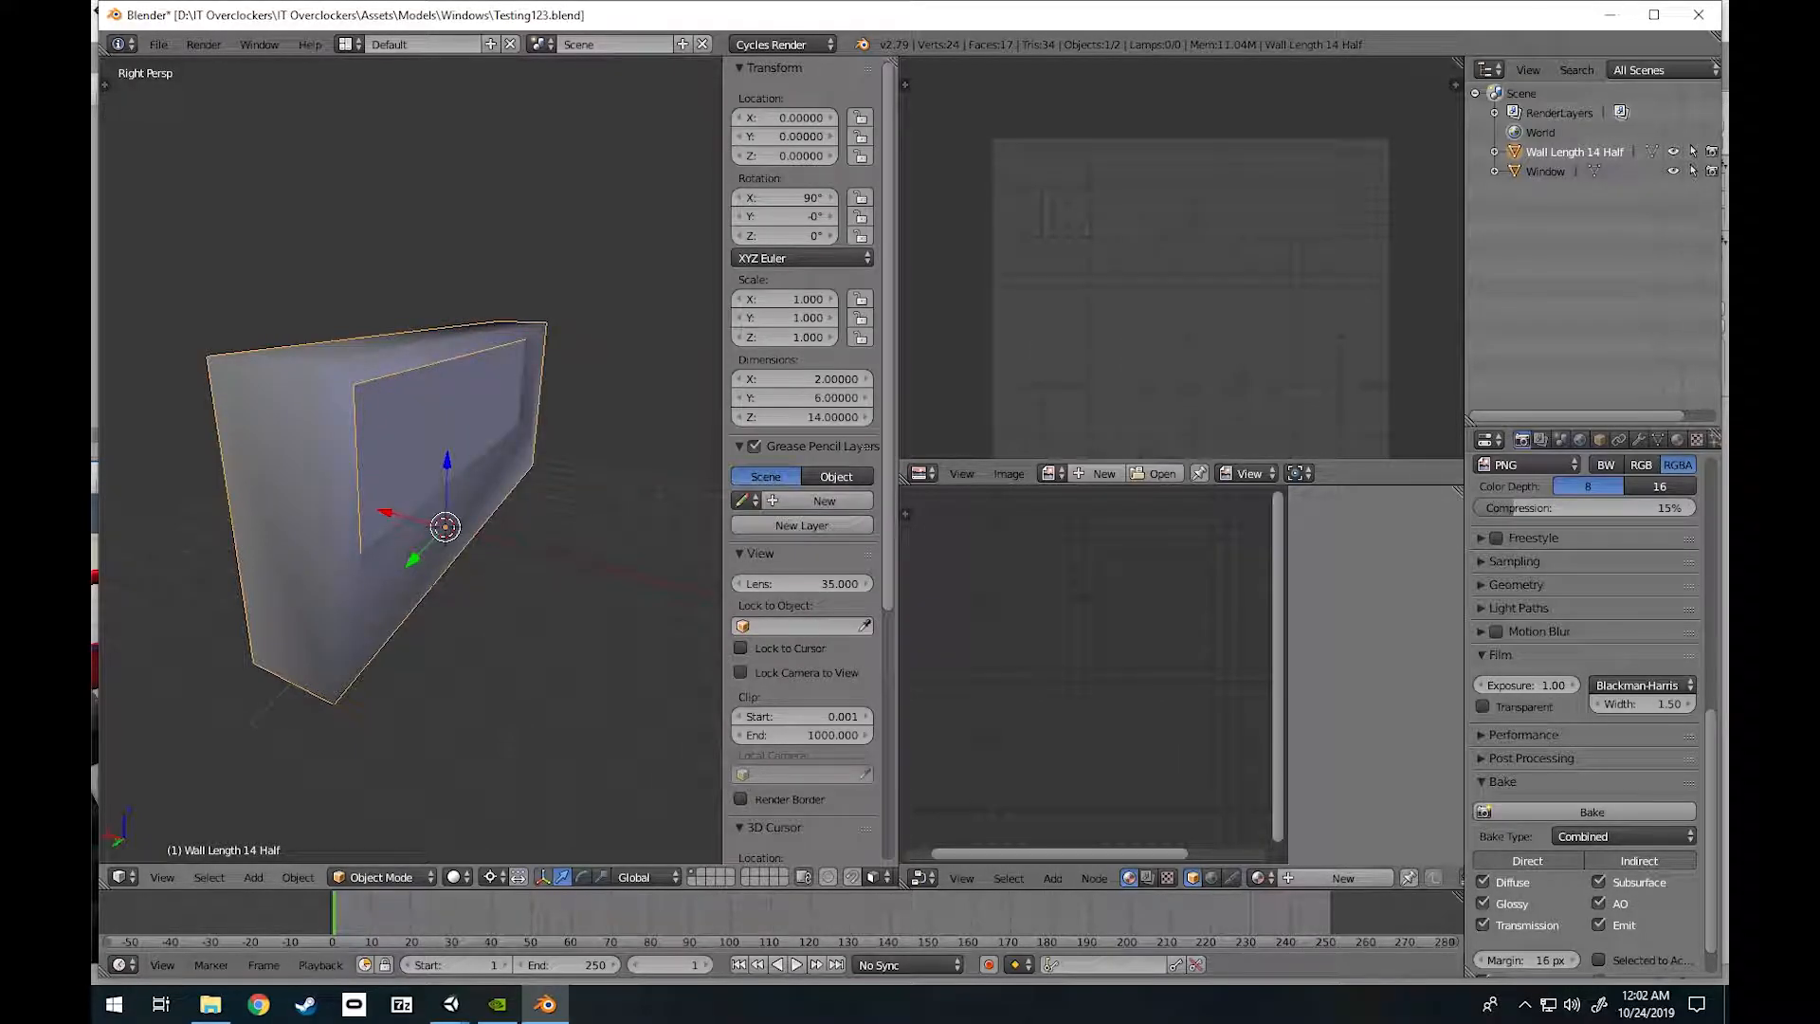
Show the interaction mode setting and choose the 3D Cursor as the pivot point in Object Mode.
left_click(381, 877)
left_click(493, 876)
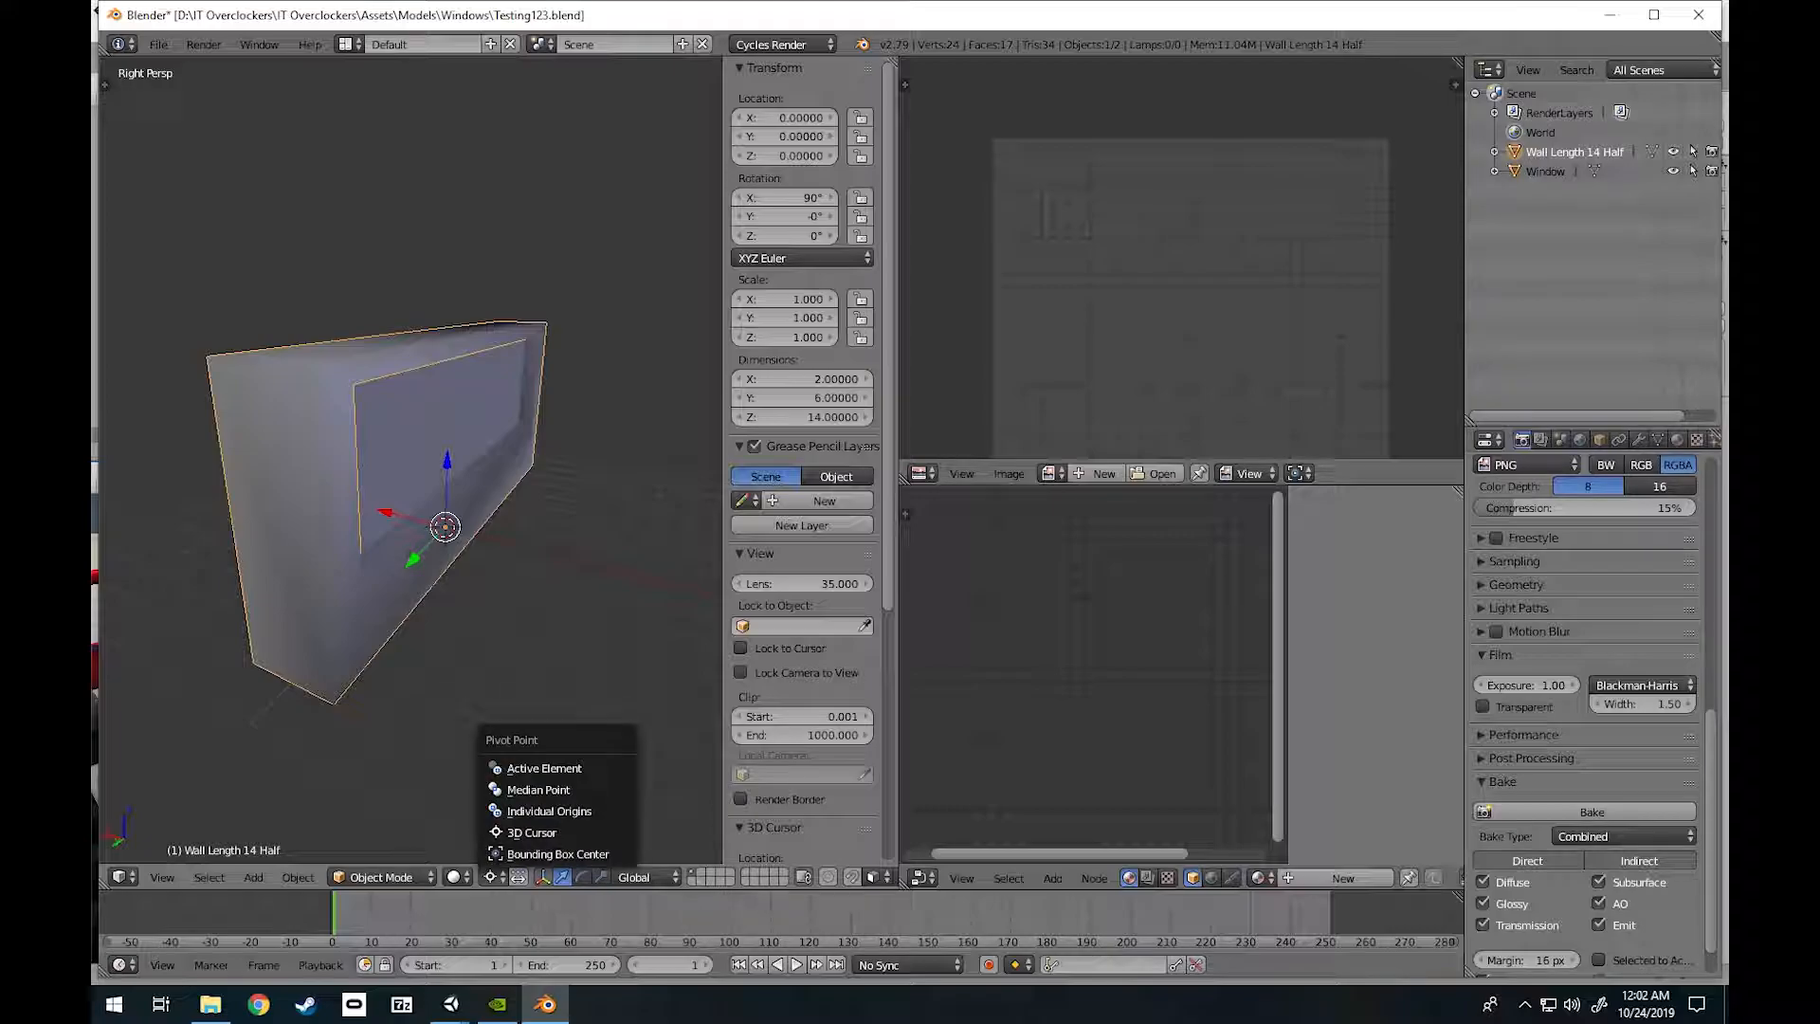
left_click(531, 832)
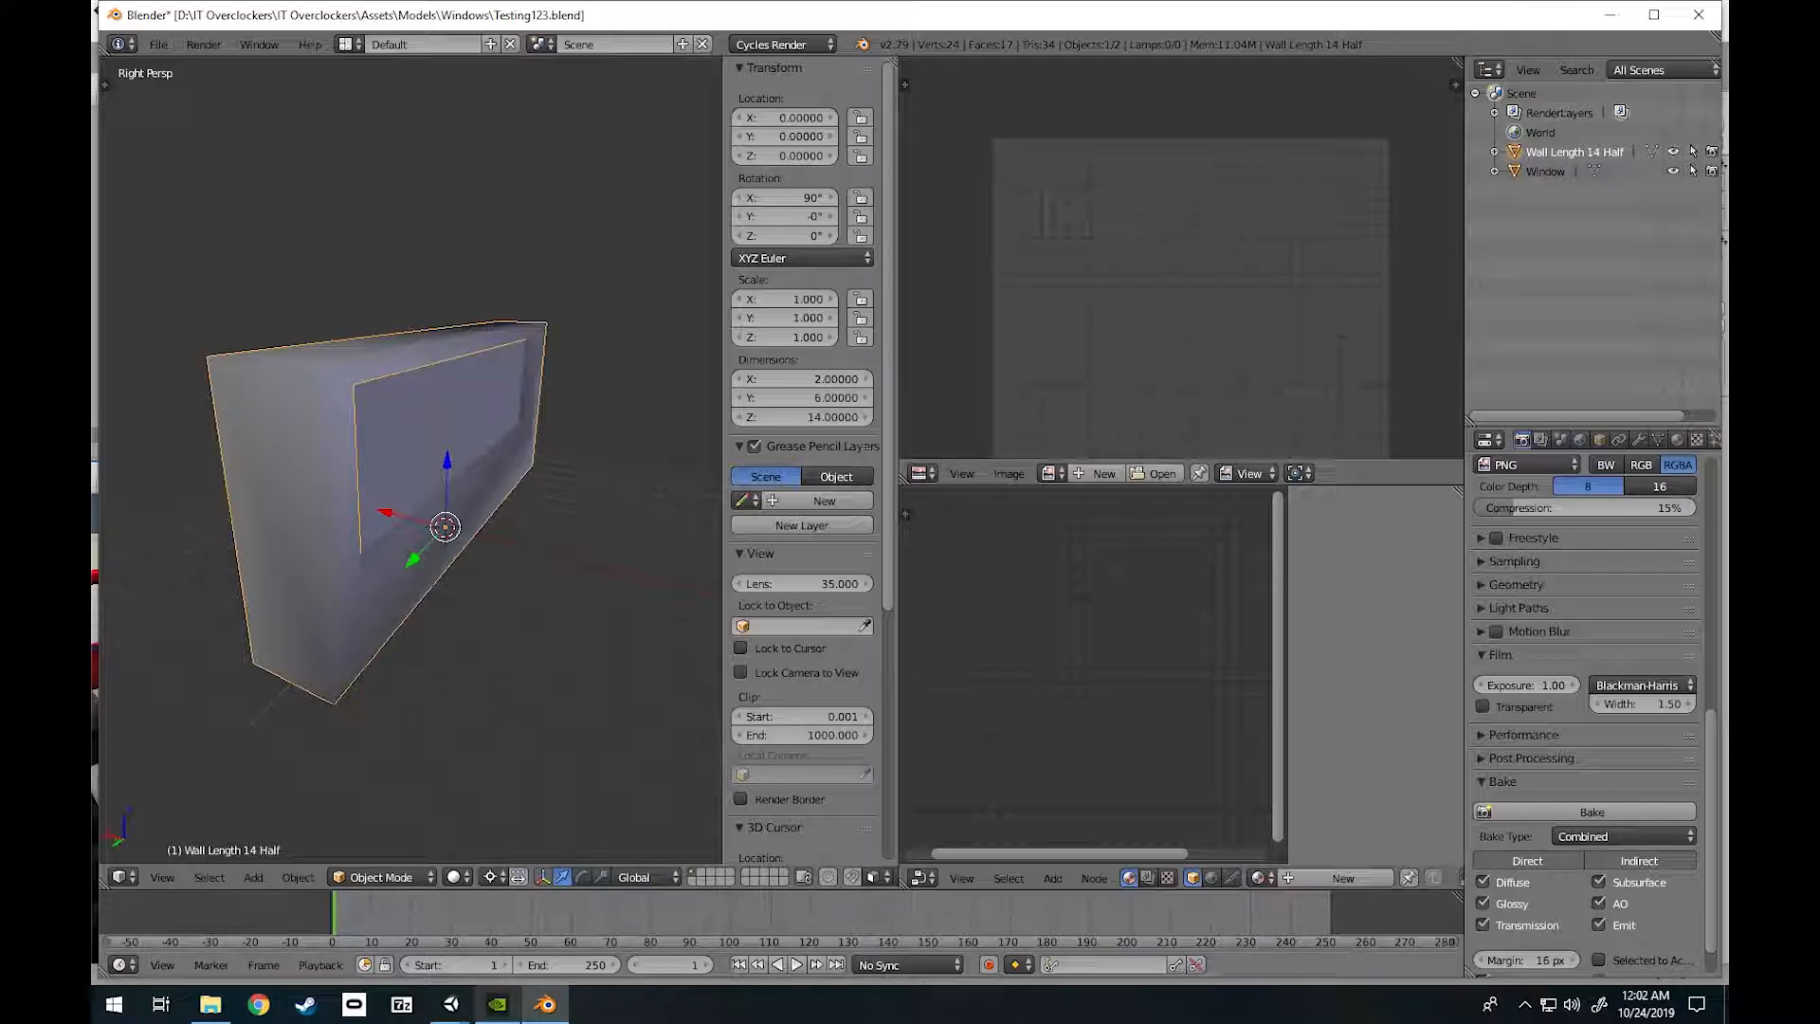
Switch to the IT Overclockers Unity project and delete the Testing123 object from the hierarchy.
left_click(450, 1004)
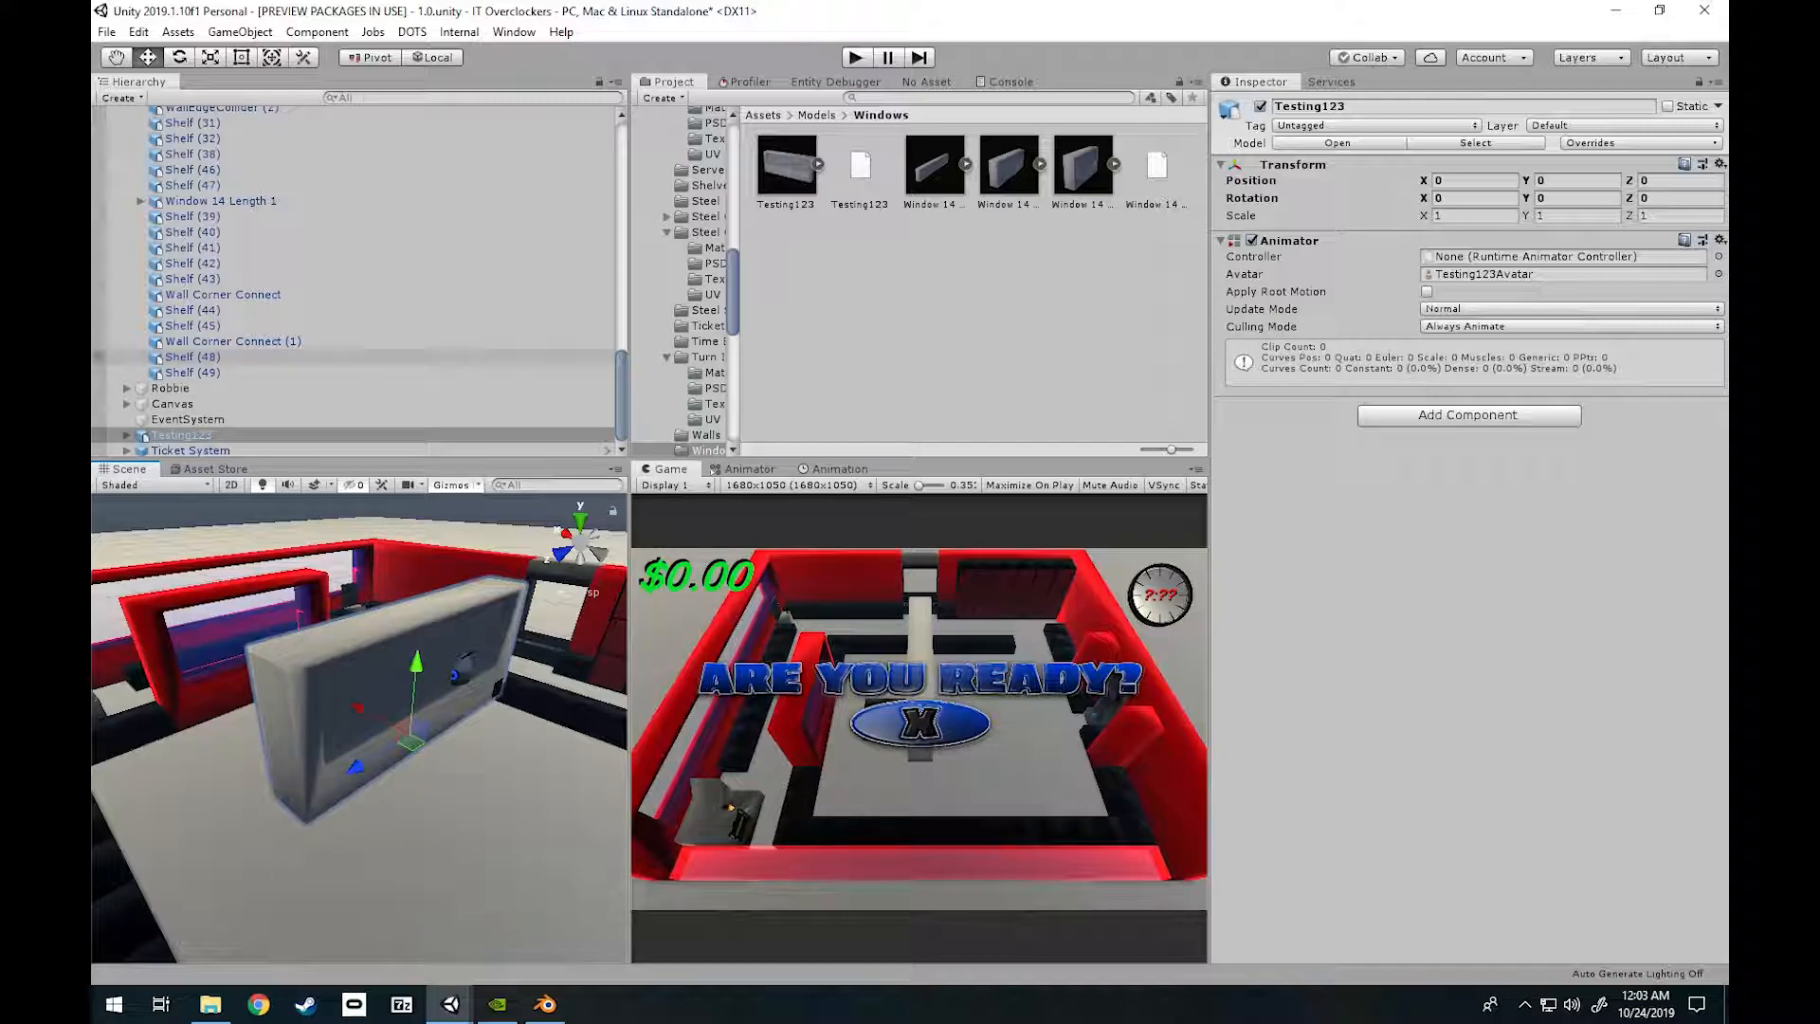
left_click(181, 434)
key("Delete")
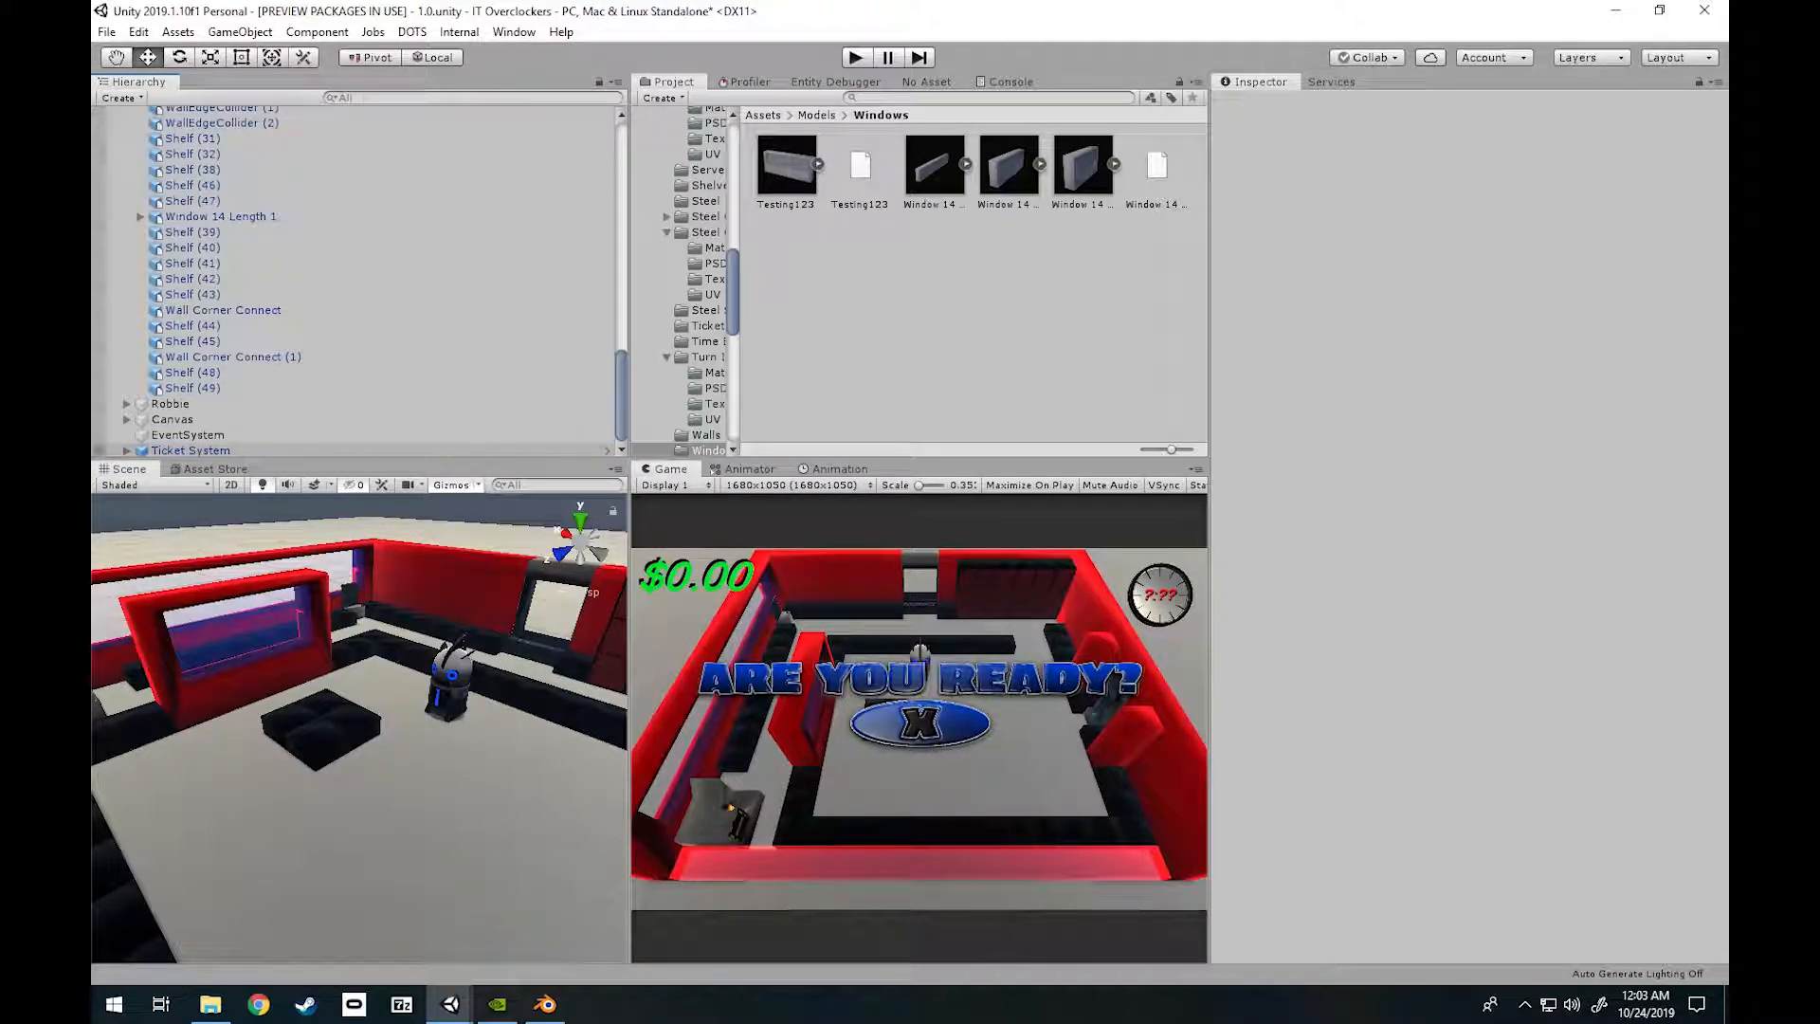
Inspect the Robbie robot in the scene, selecting its Body, LeftFootWheel and Head parts to examine their shared origin.
left_click(457, 645)
right_click_drag(457, 645, 398, 678)
key("s")
key("w")
key("w")
key("d")
left_click(382, 690)
left_click(356, 700)
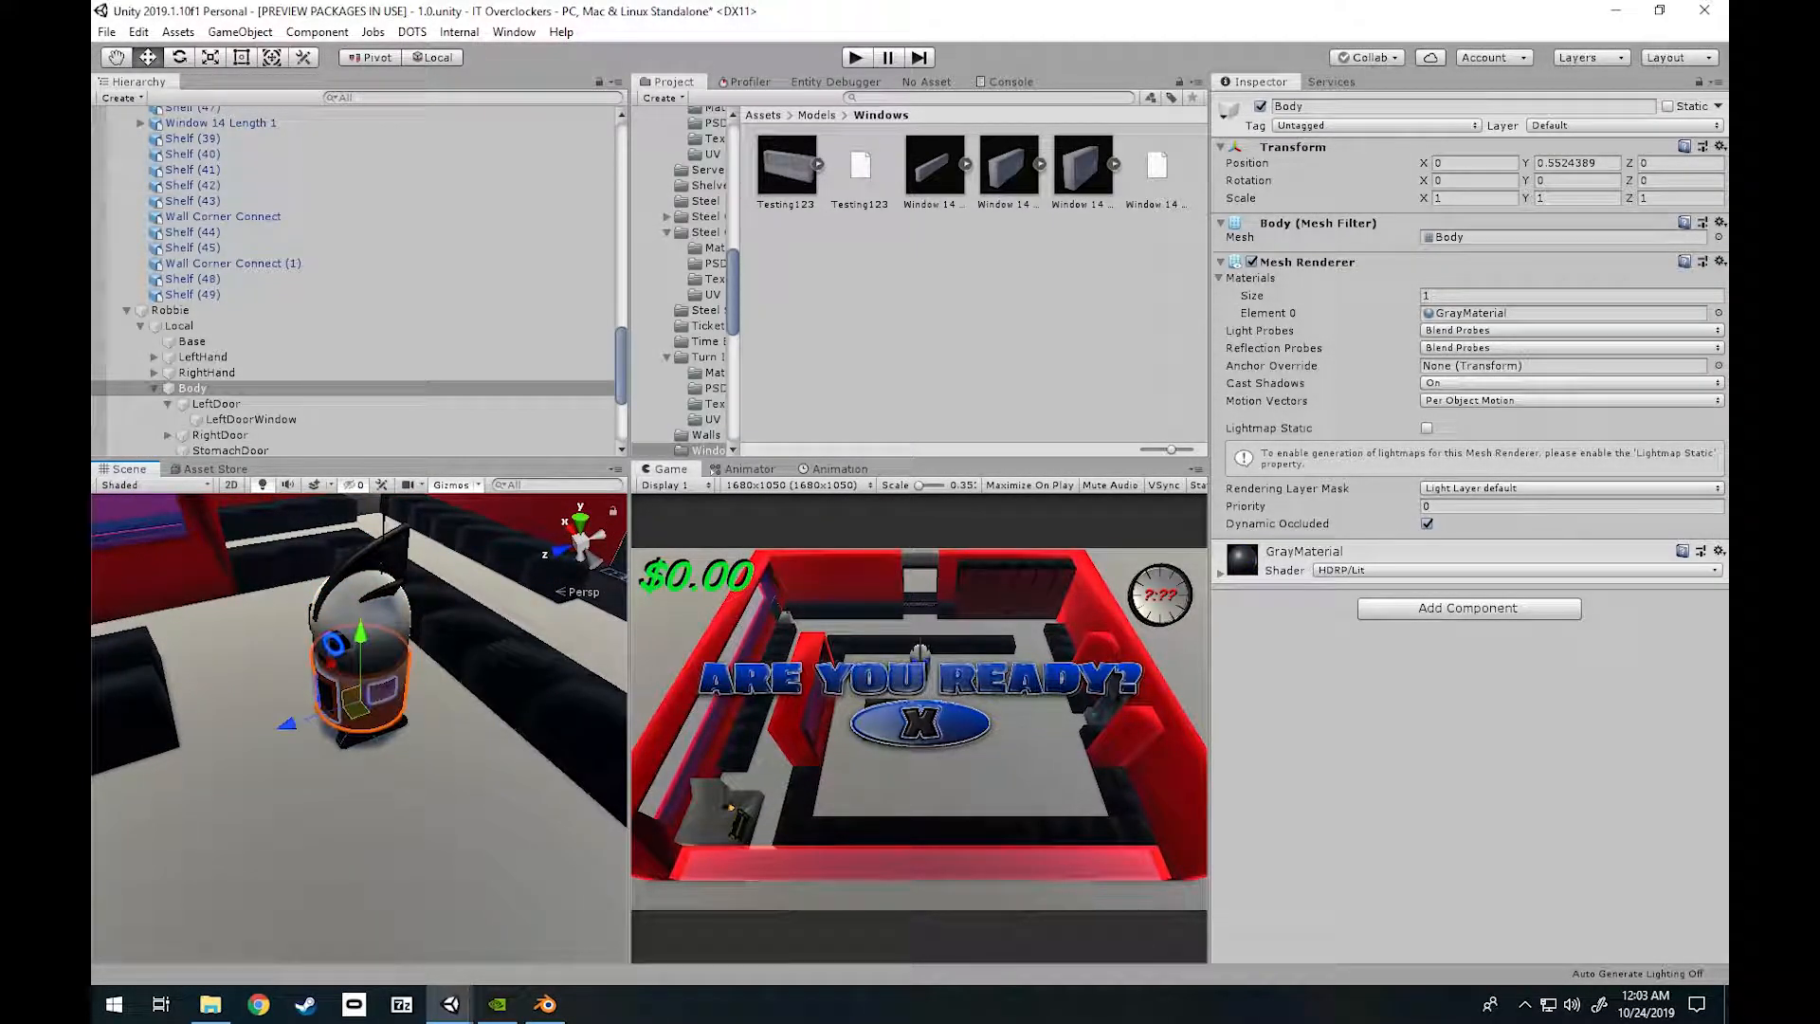
right_click_drag(356, 699, 345, 723)
left_click(377, 709)
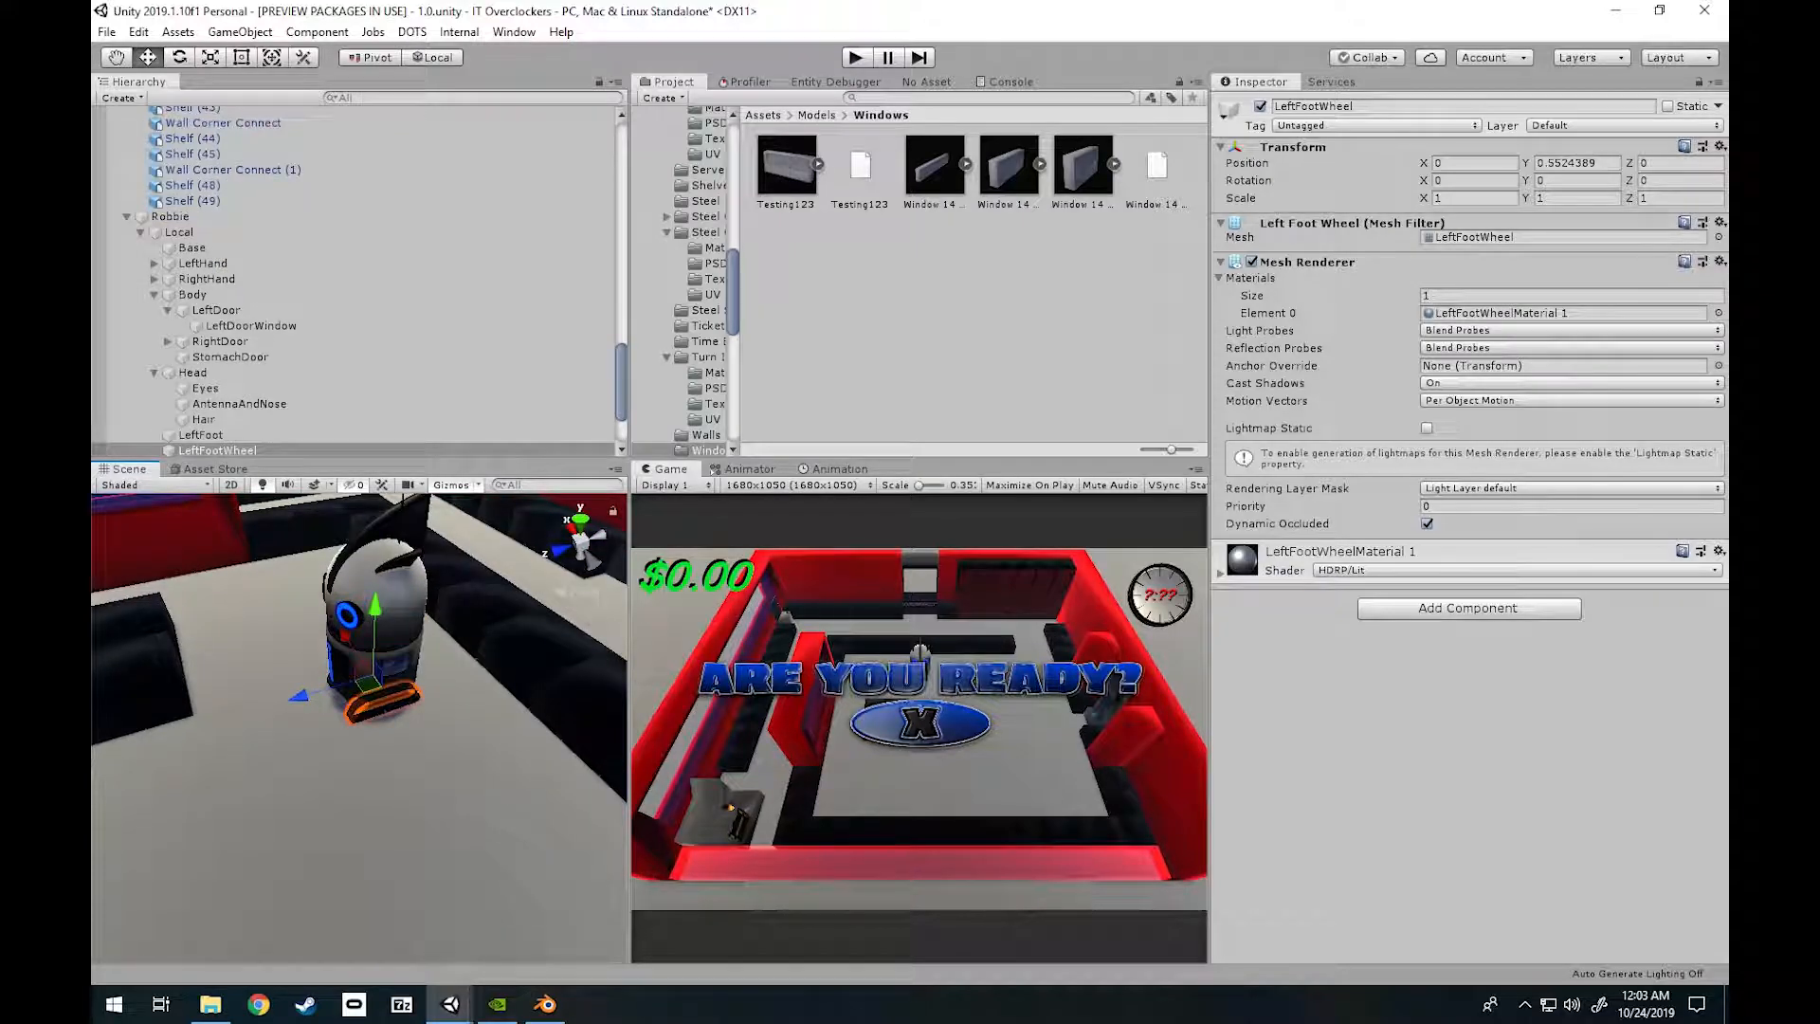
left_click(377, 583)
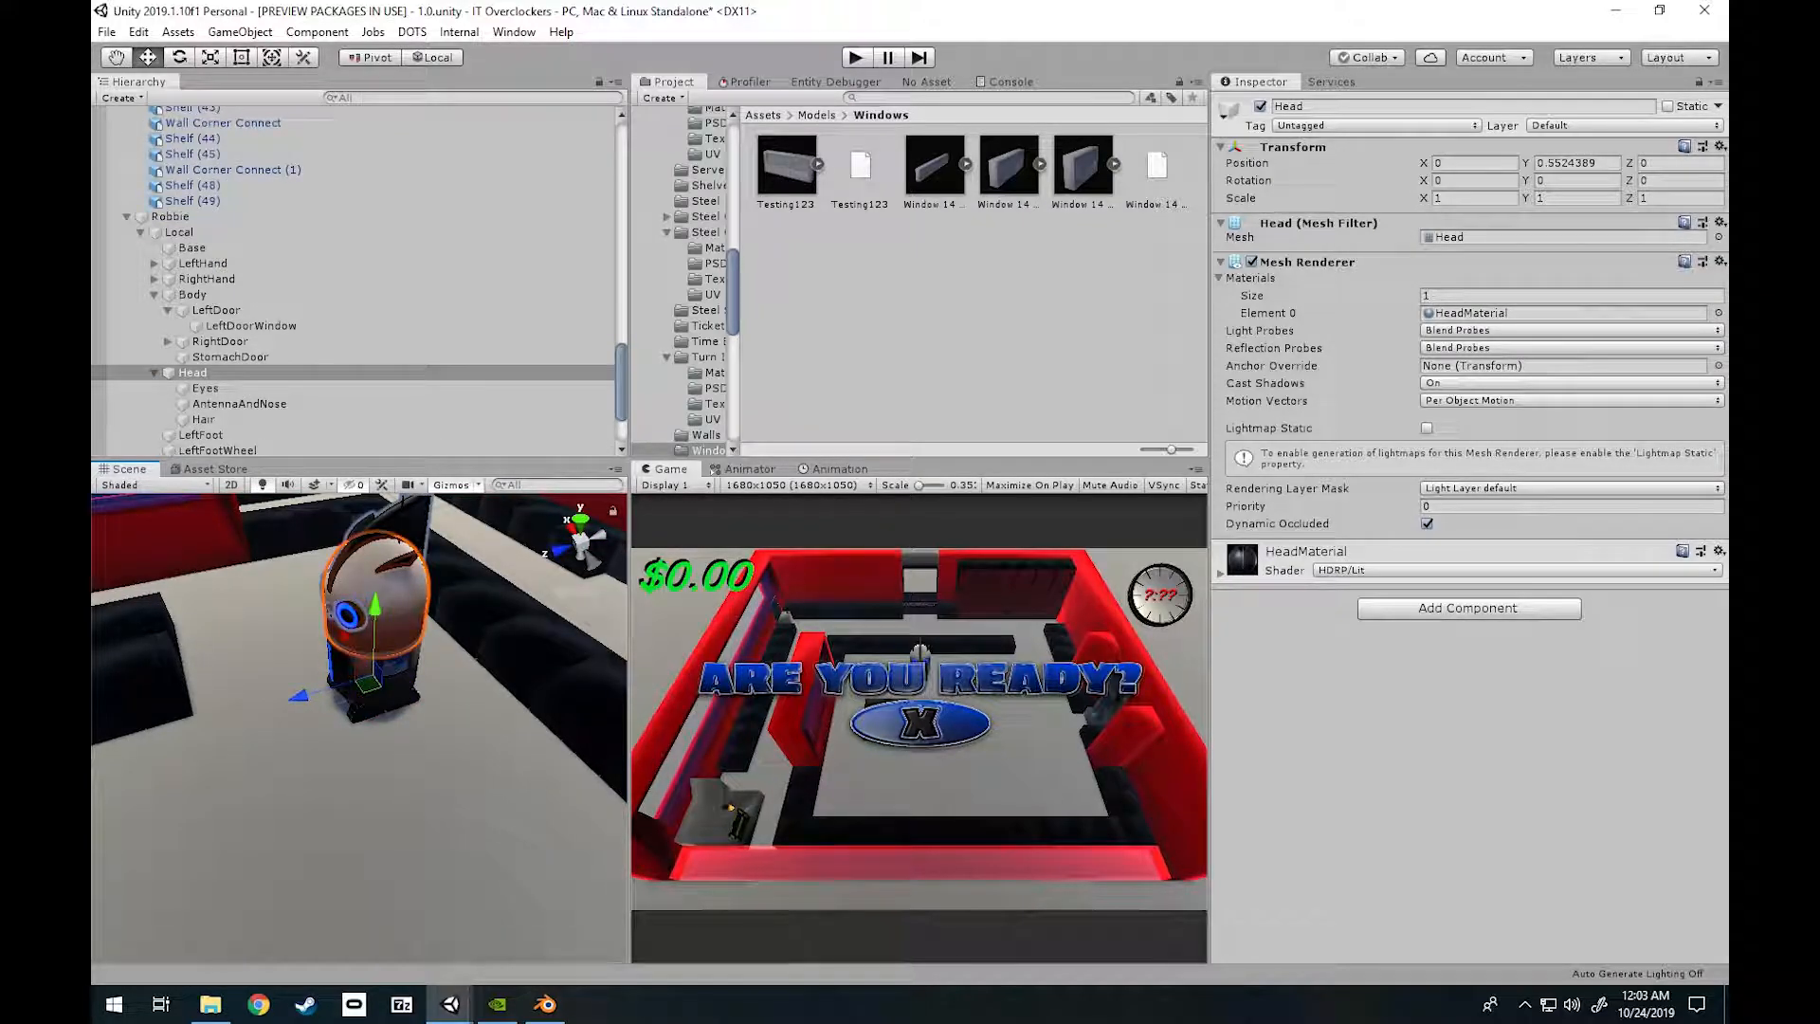
right_click_drag(351, 642, 304, 603)
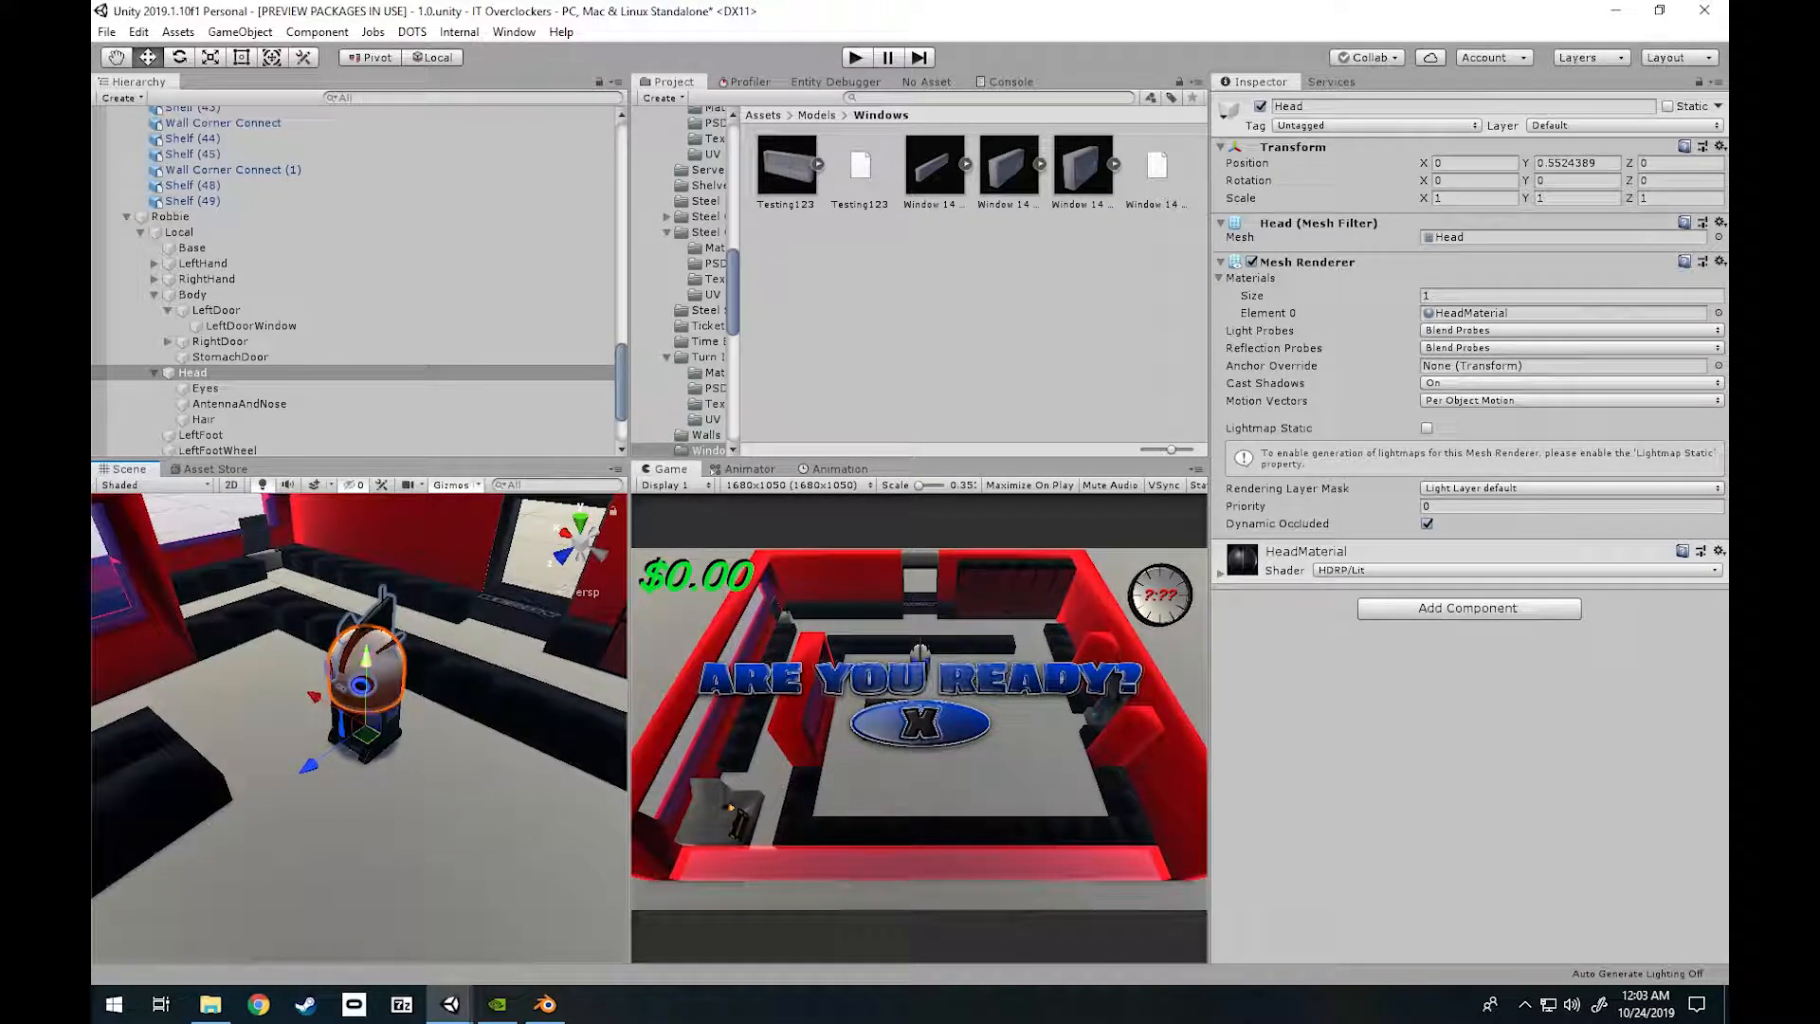
Browse the Walls and Windows model folders in the Unity project and examine the import settings of Testing123.
left_click(545, 1004)
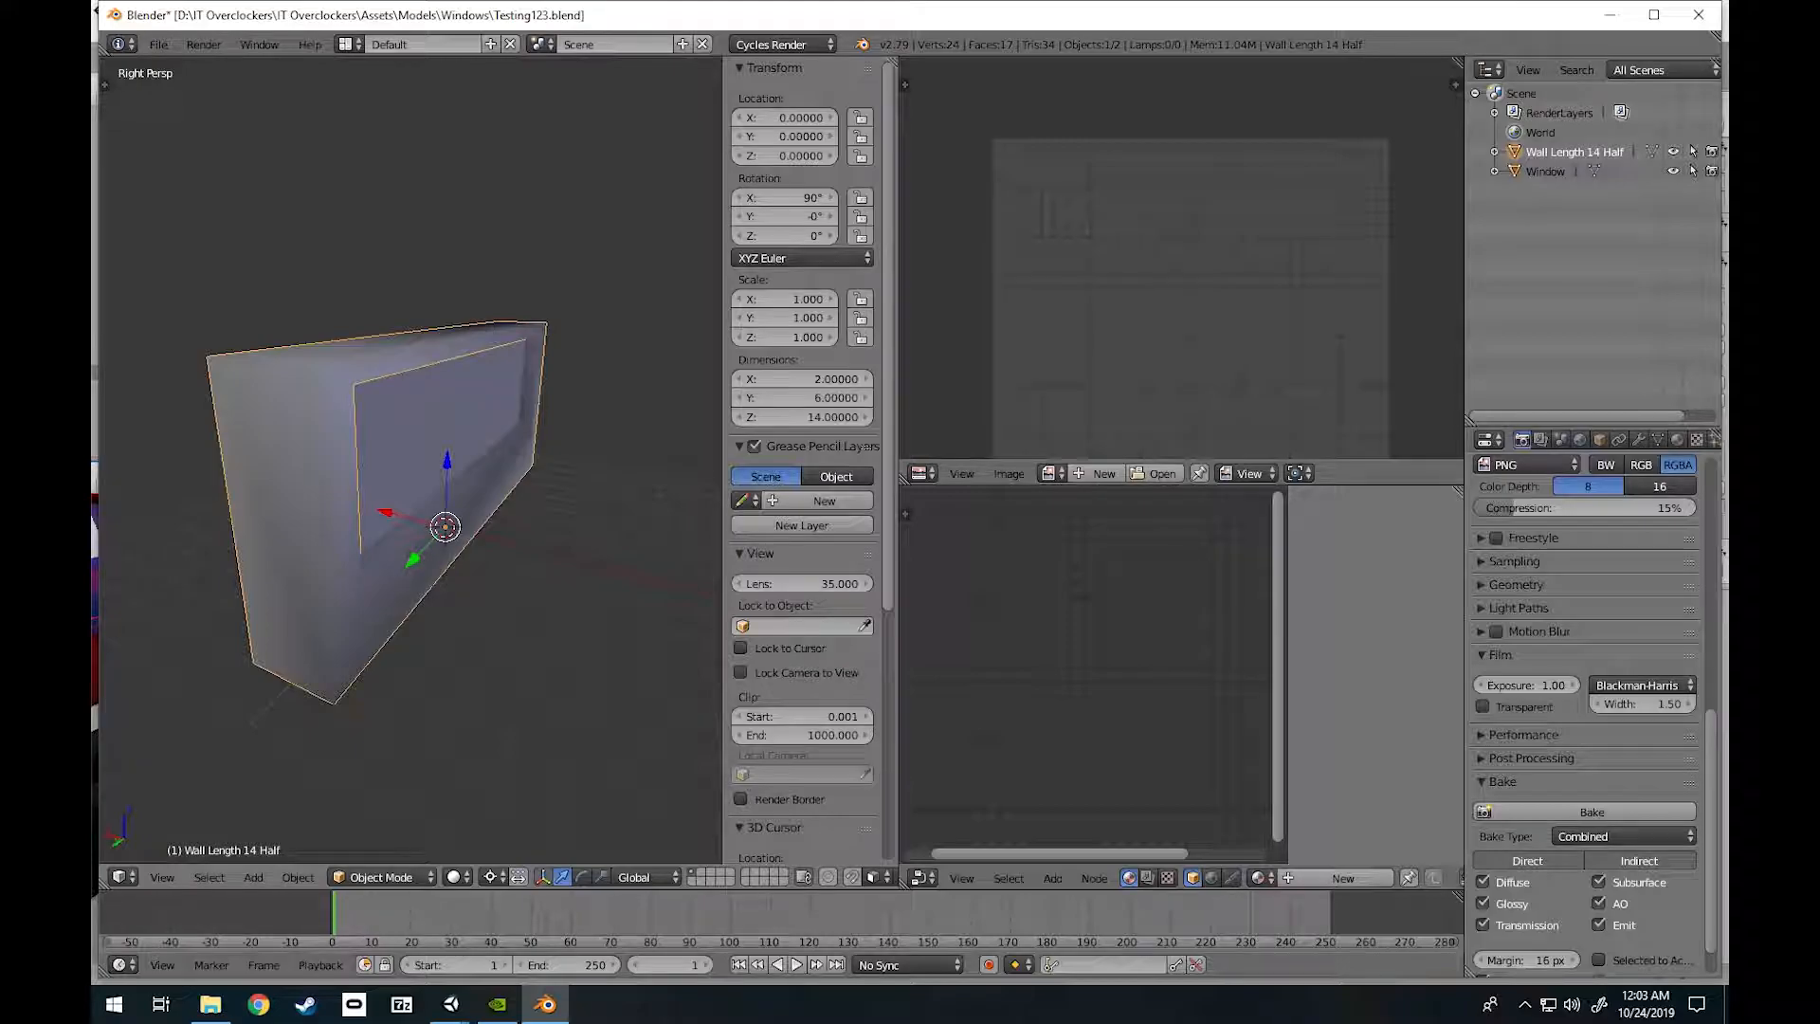
key("alt+Tab")
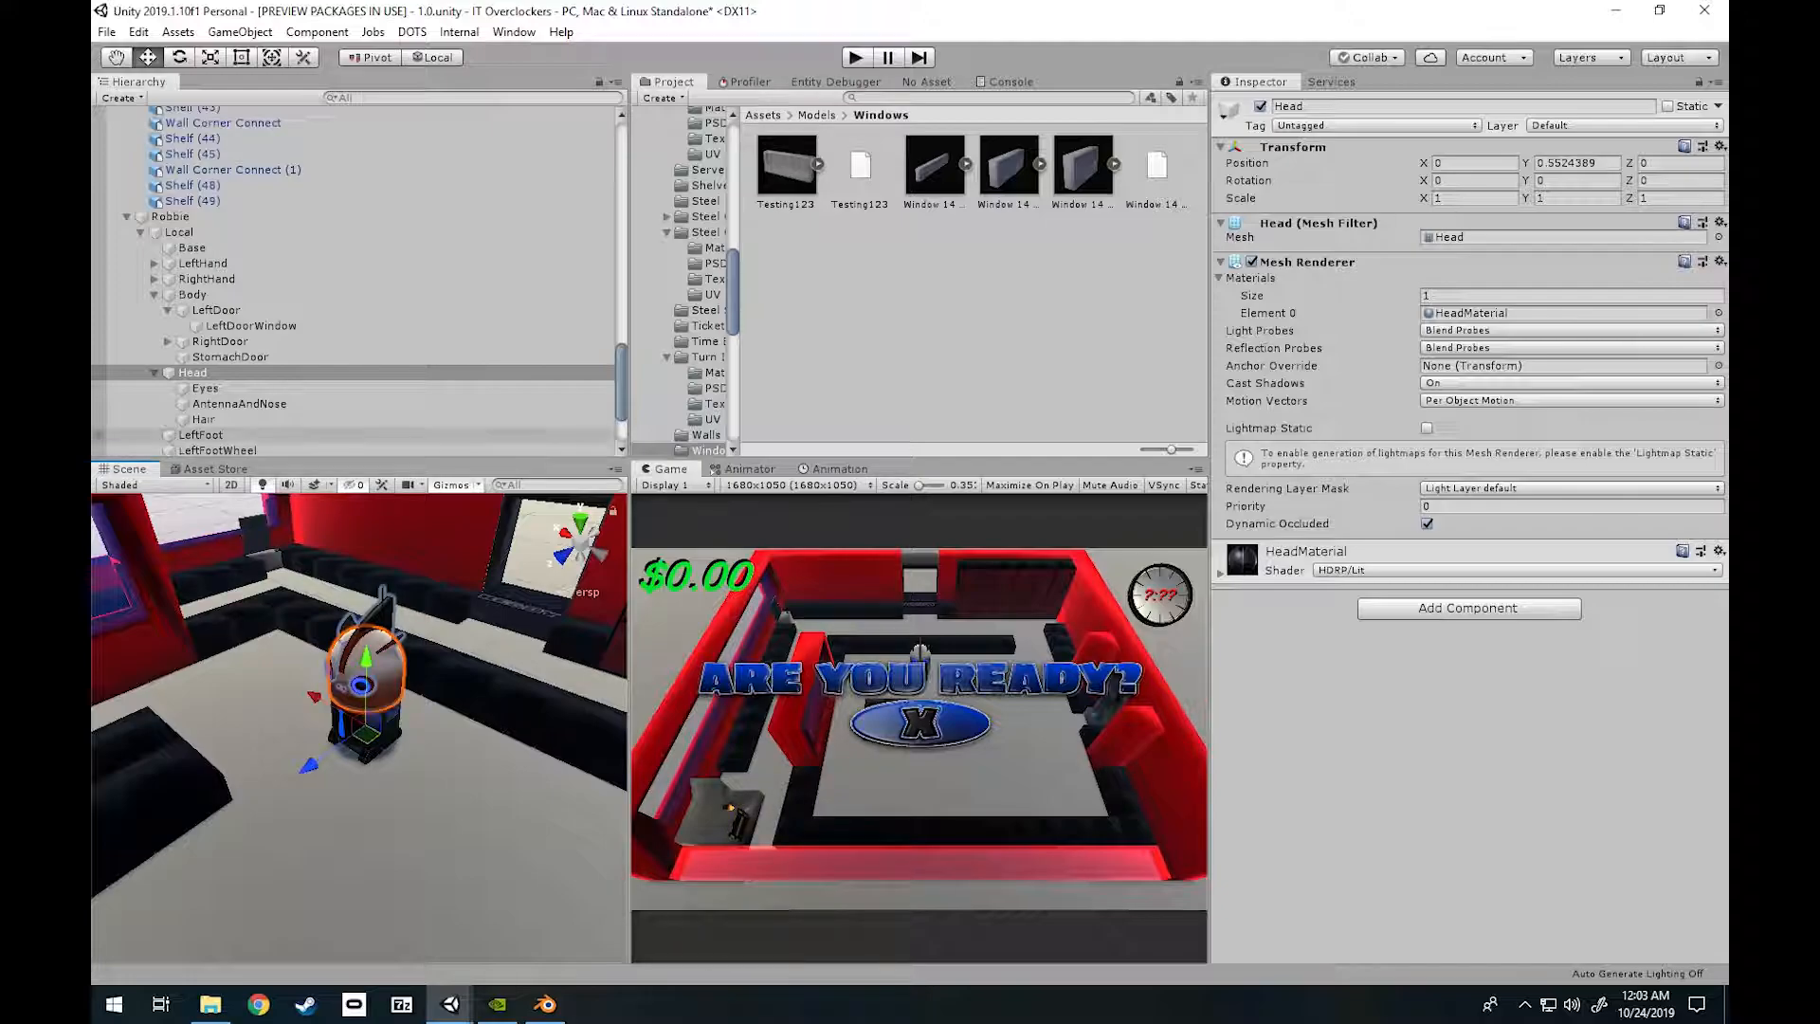
left_click(971, 322)
left_click(815, 114)
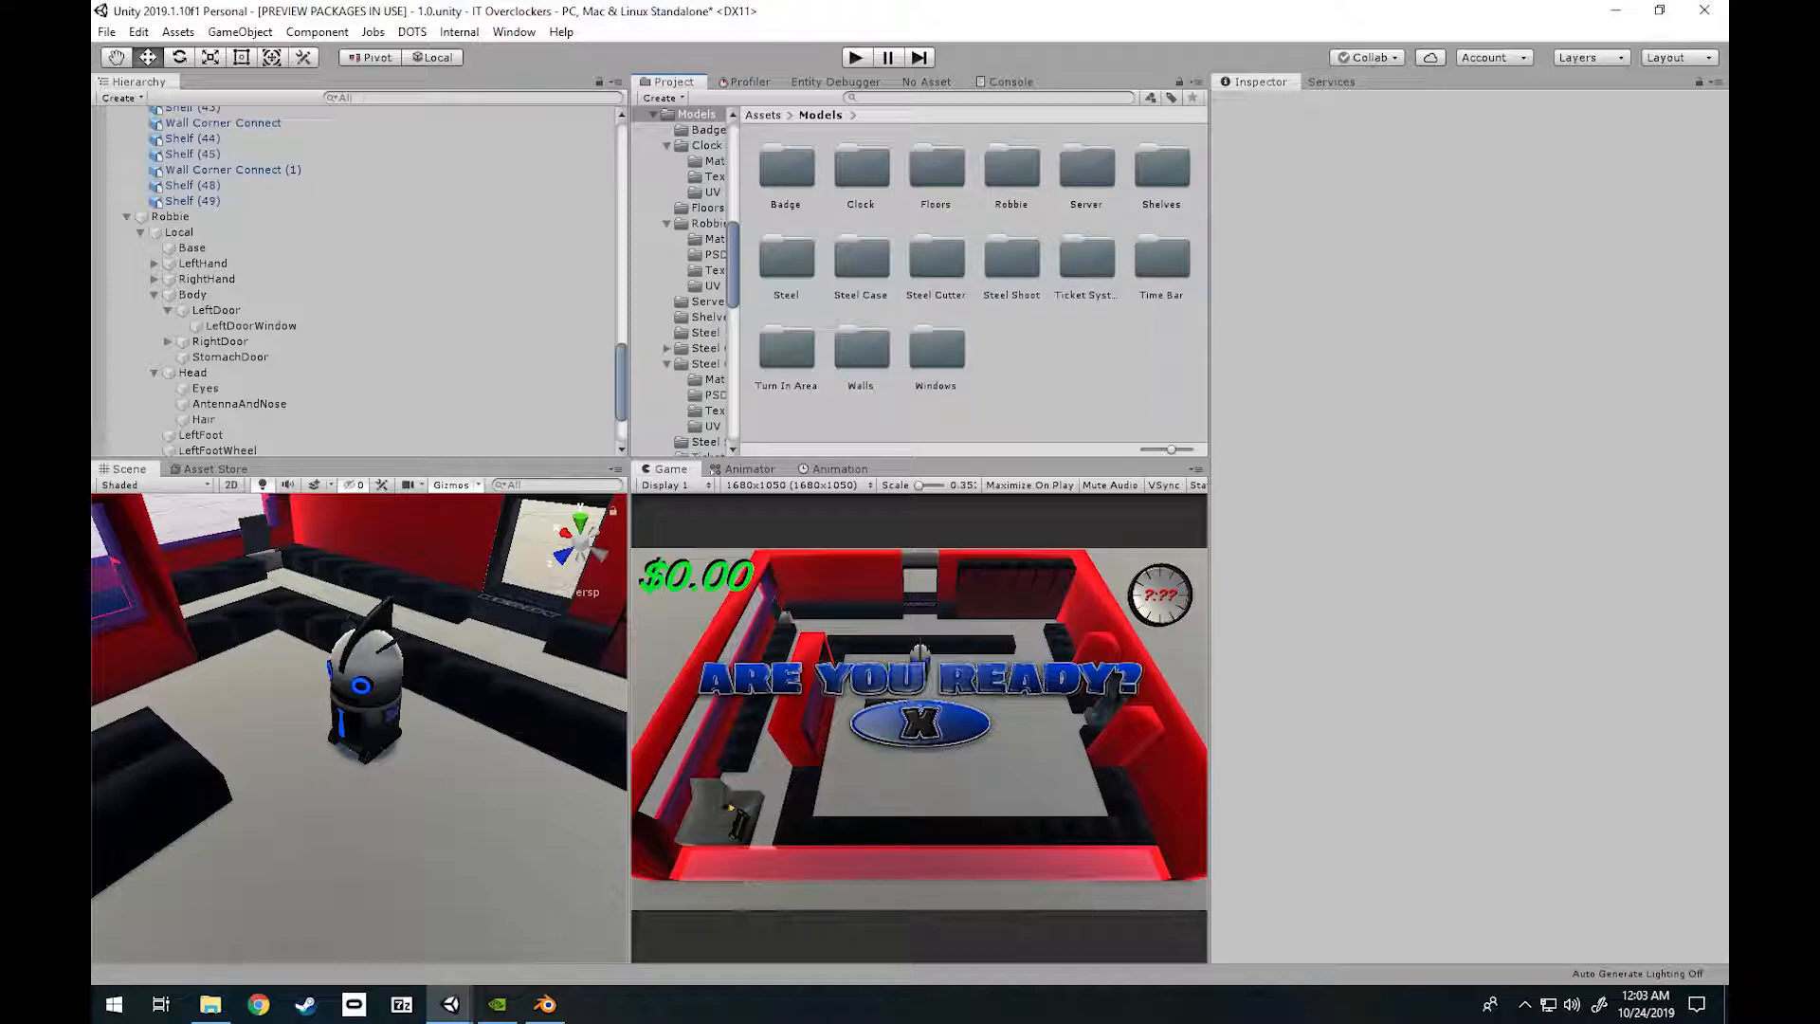
double_click(861, 352)
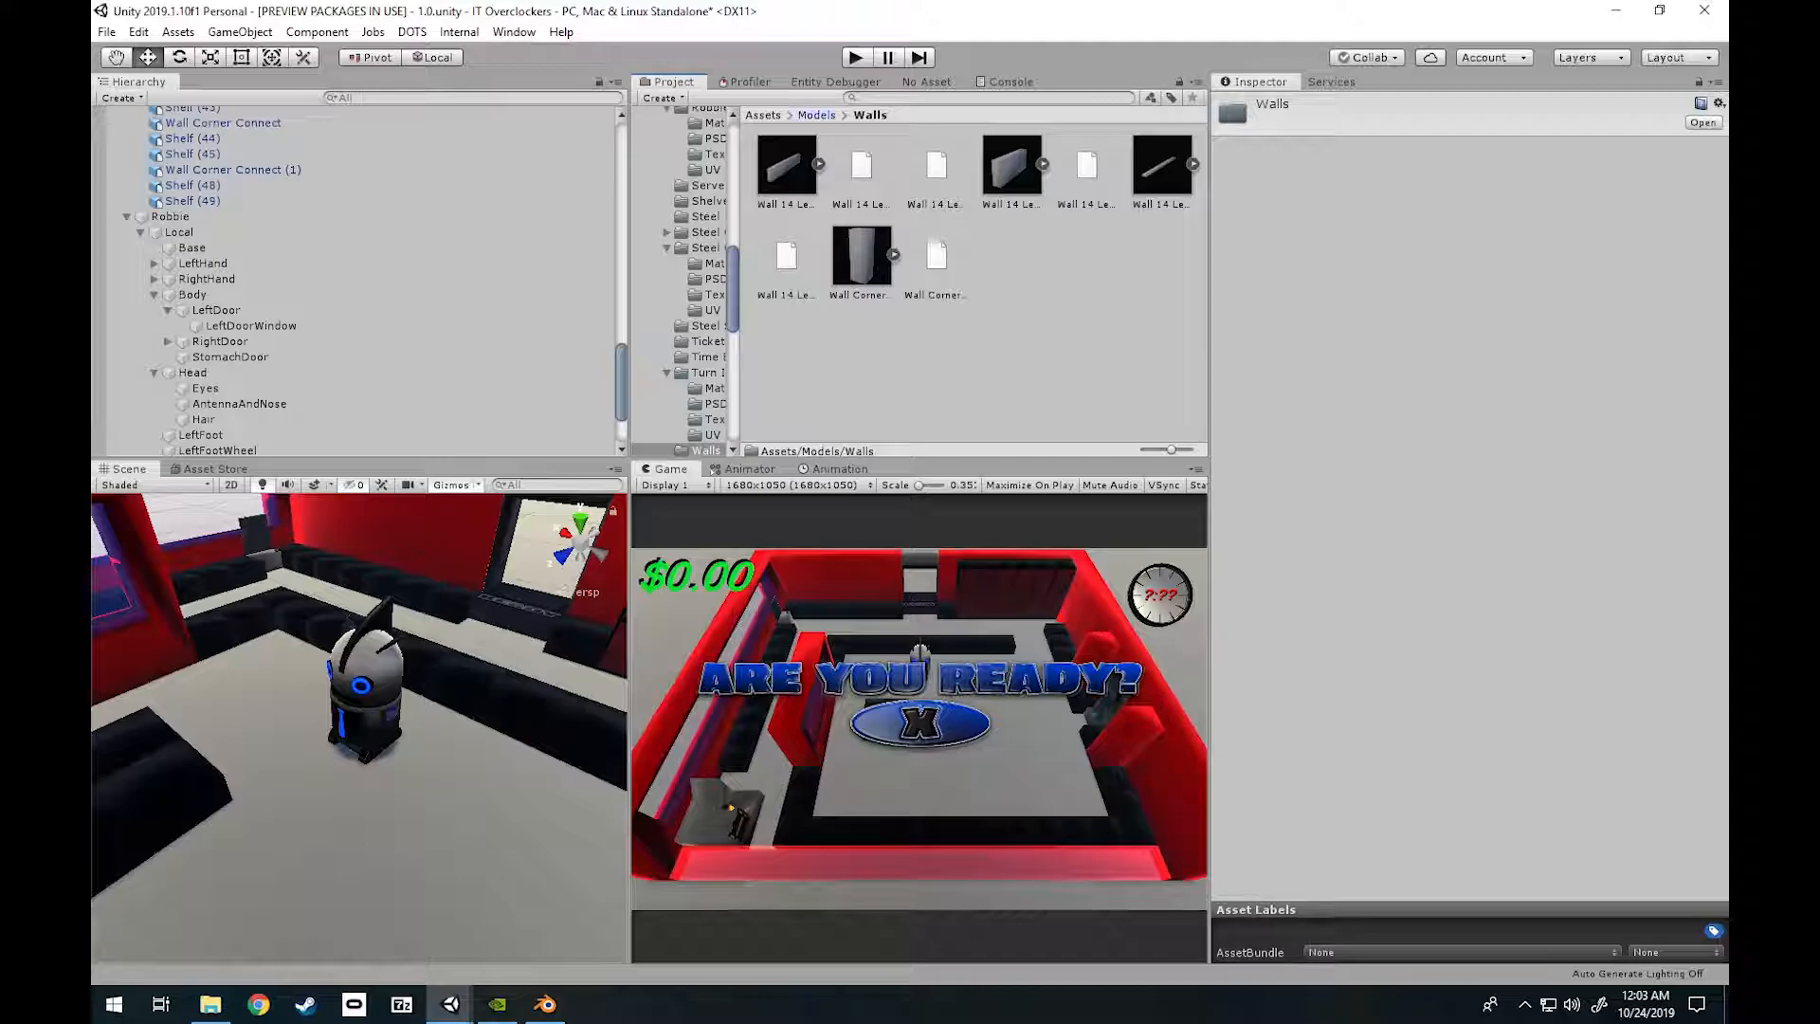
left_click(816, 115)
double_click(936, 352)
left_click(786, 165)
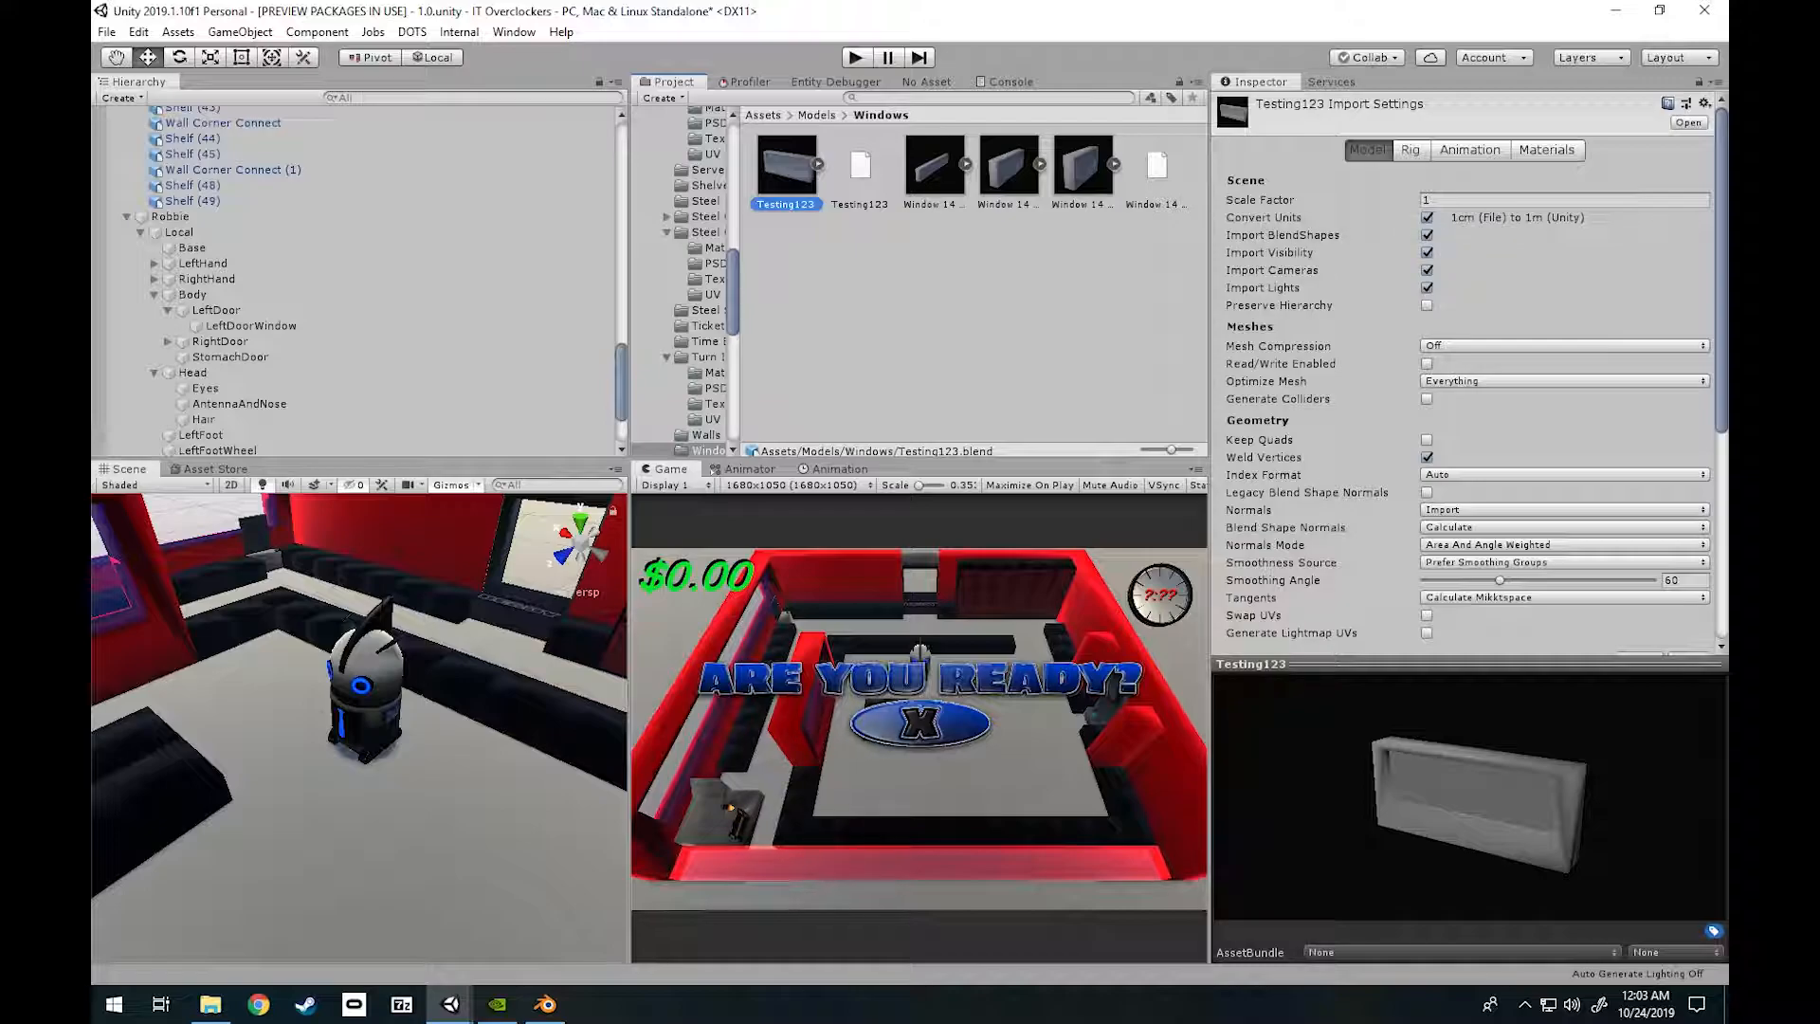
scroll(1469, 380, "down", 6)
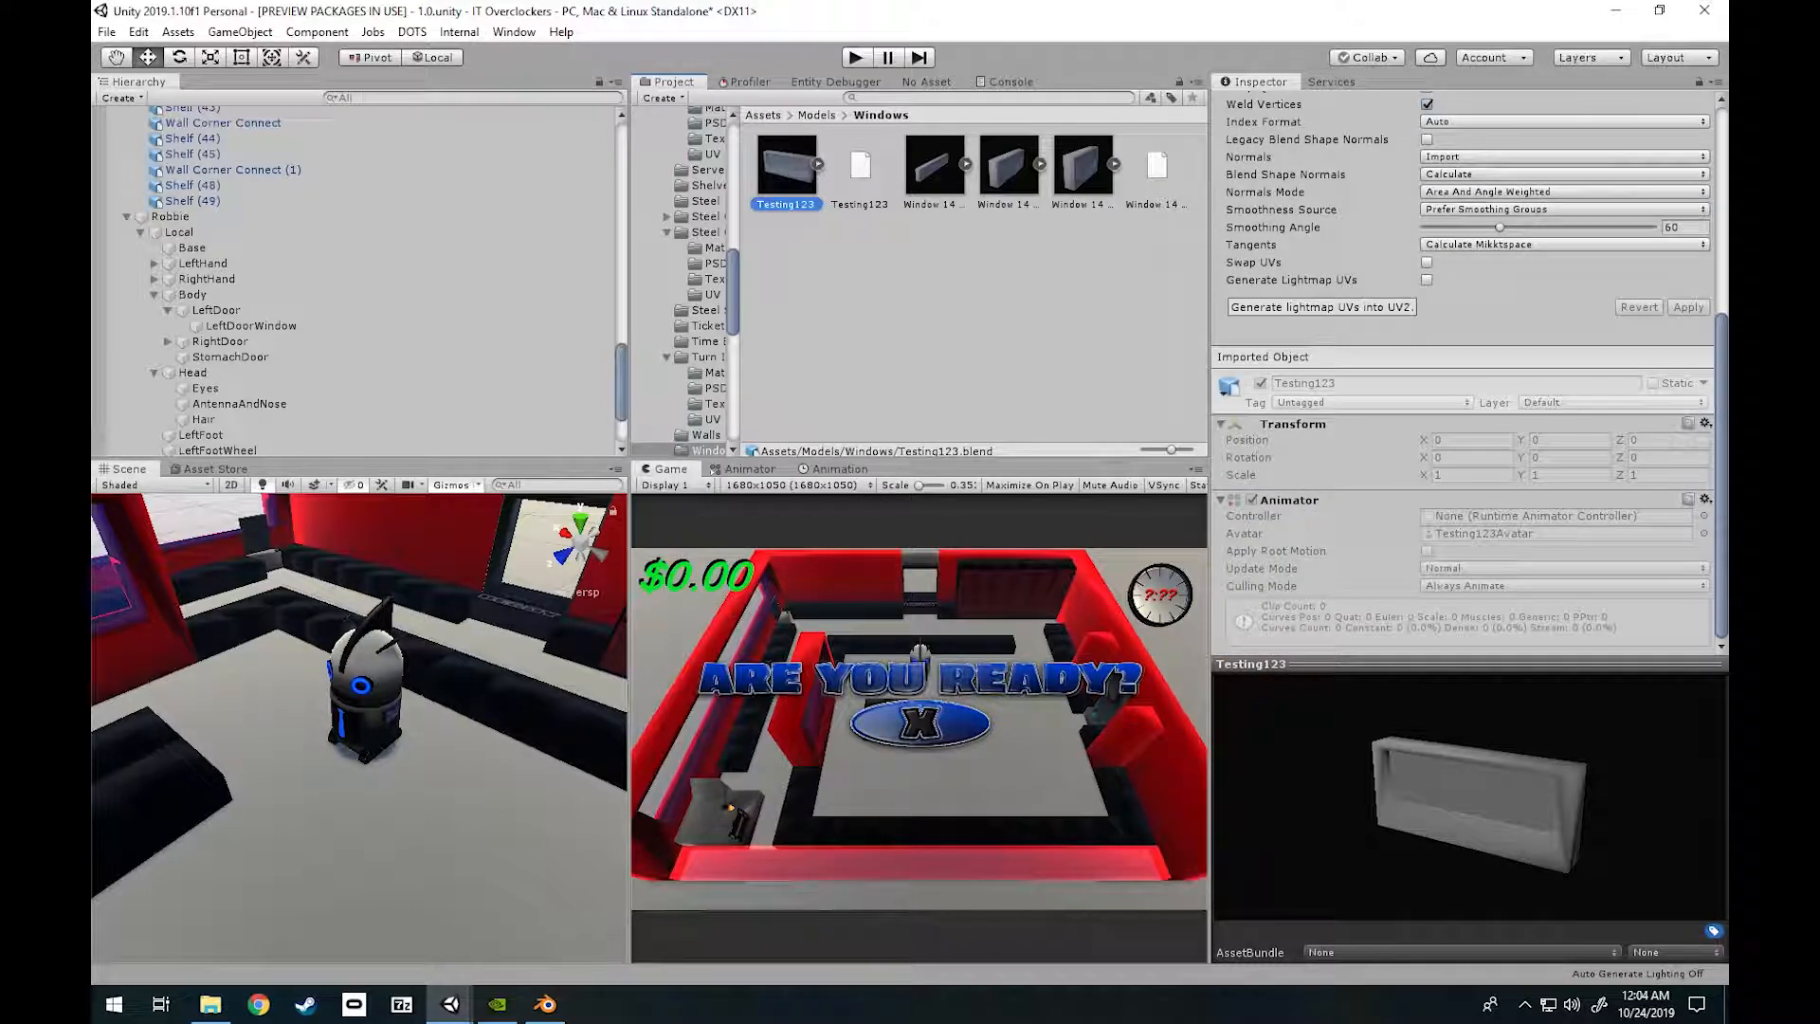
scroll(1469, 379, "up", 7)
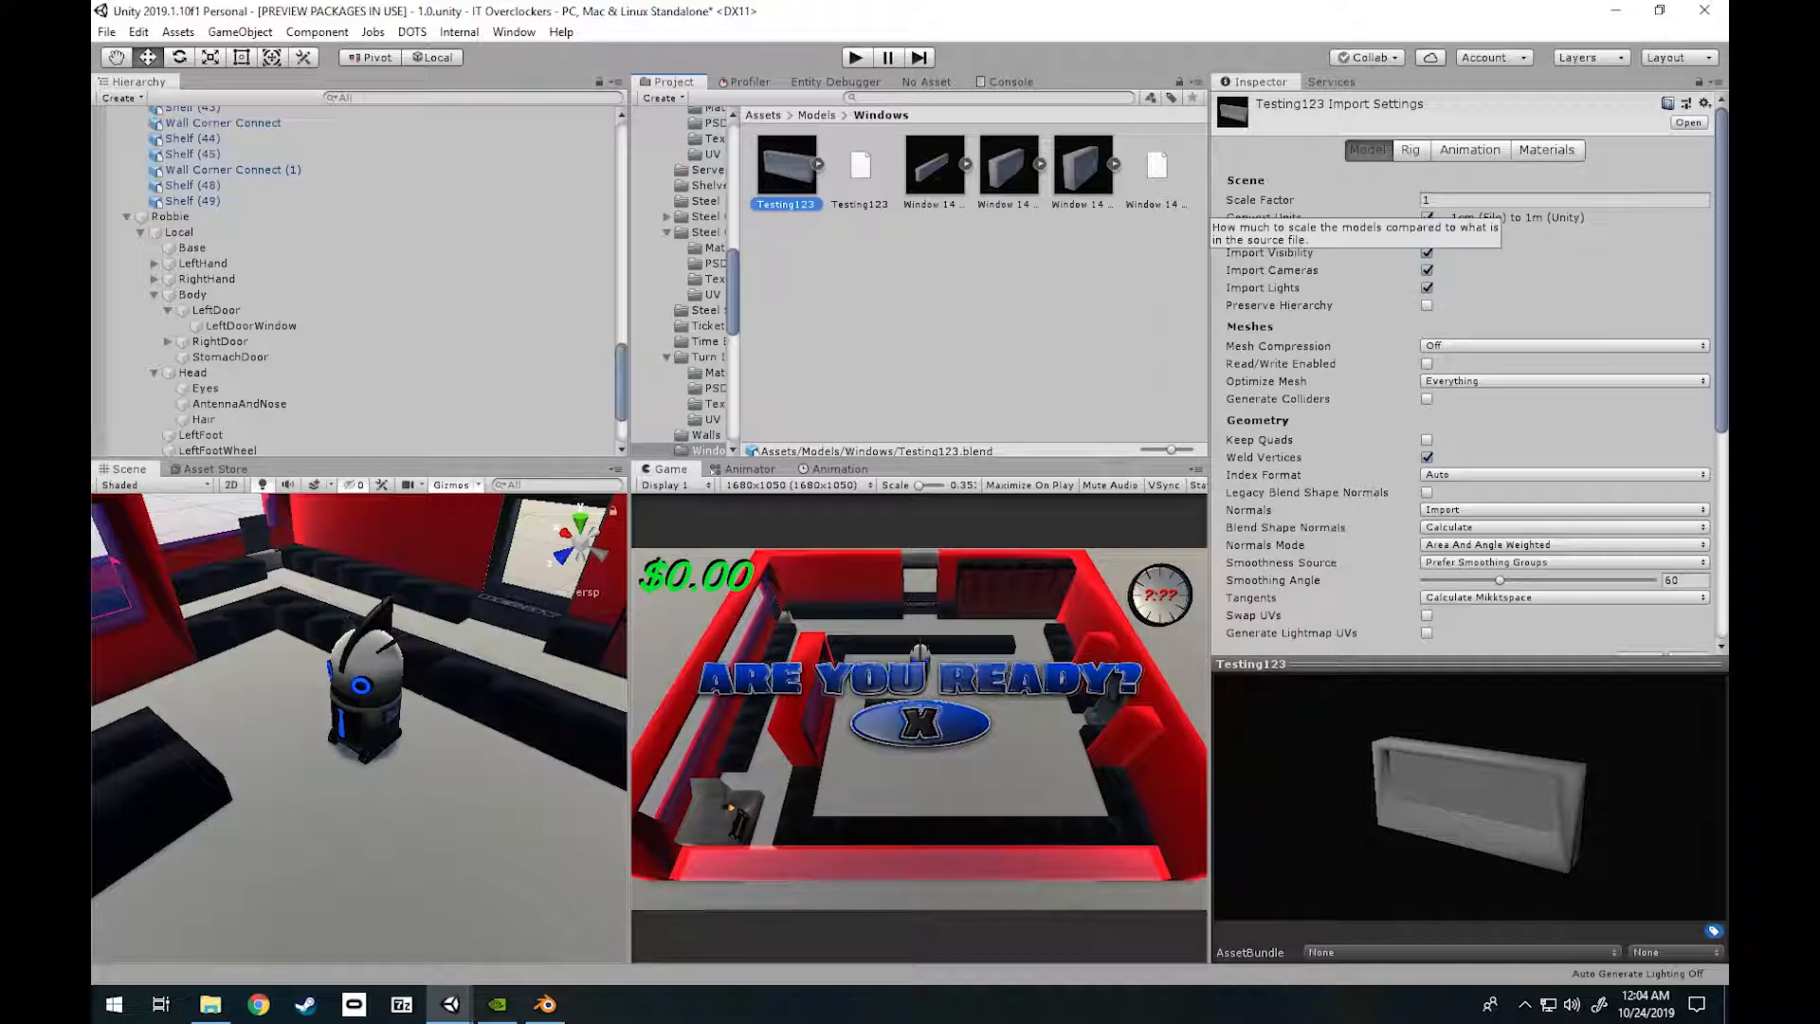
scroll(284, 394, "down", 2)
scroll(284, 395, "down", 1)
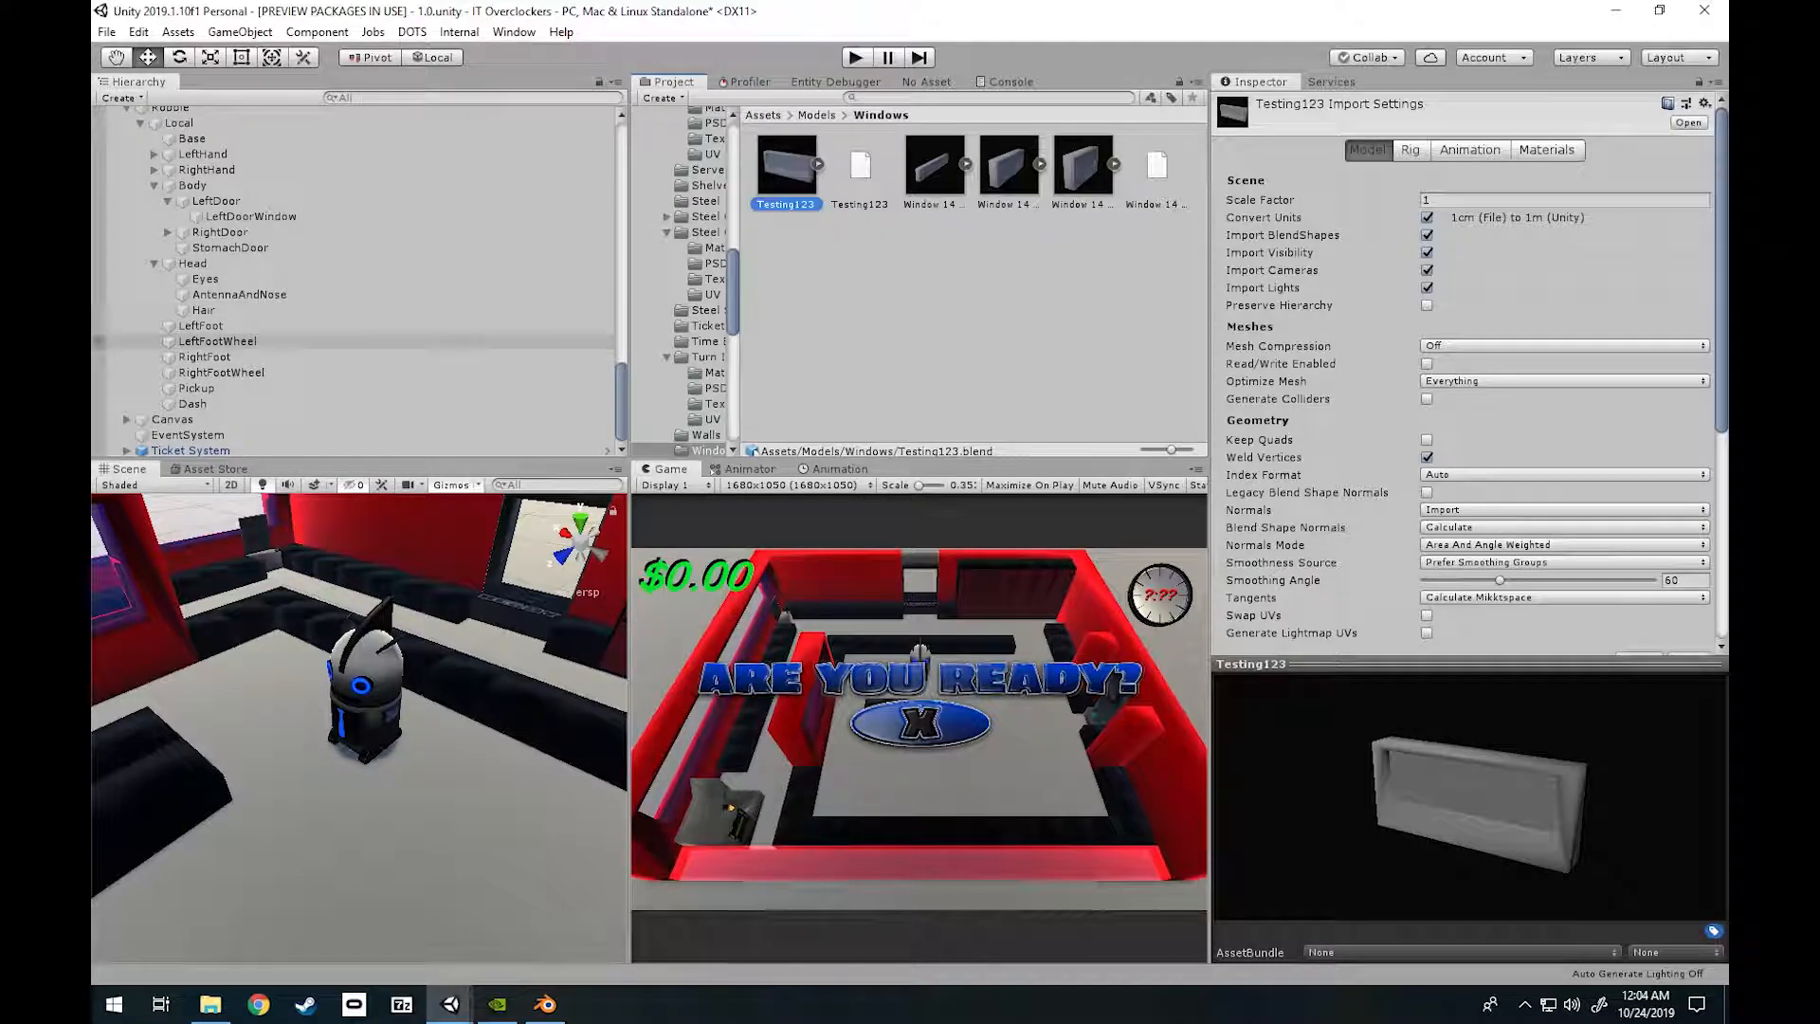
Switch to Blender, scale Wall Length 14 Half by a factor of 2 and save Testing123.blend.
key("alt+Tab")
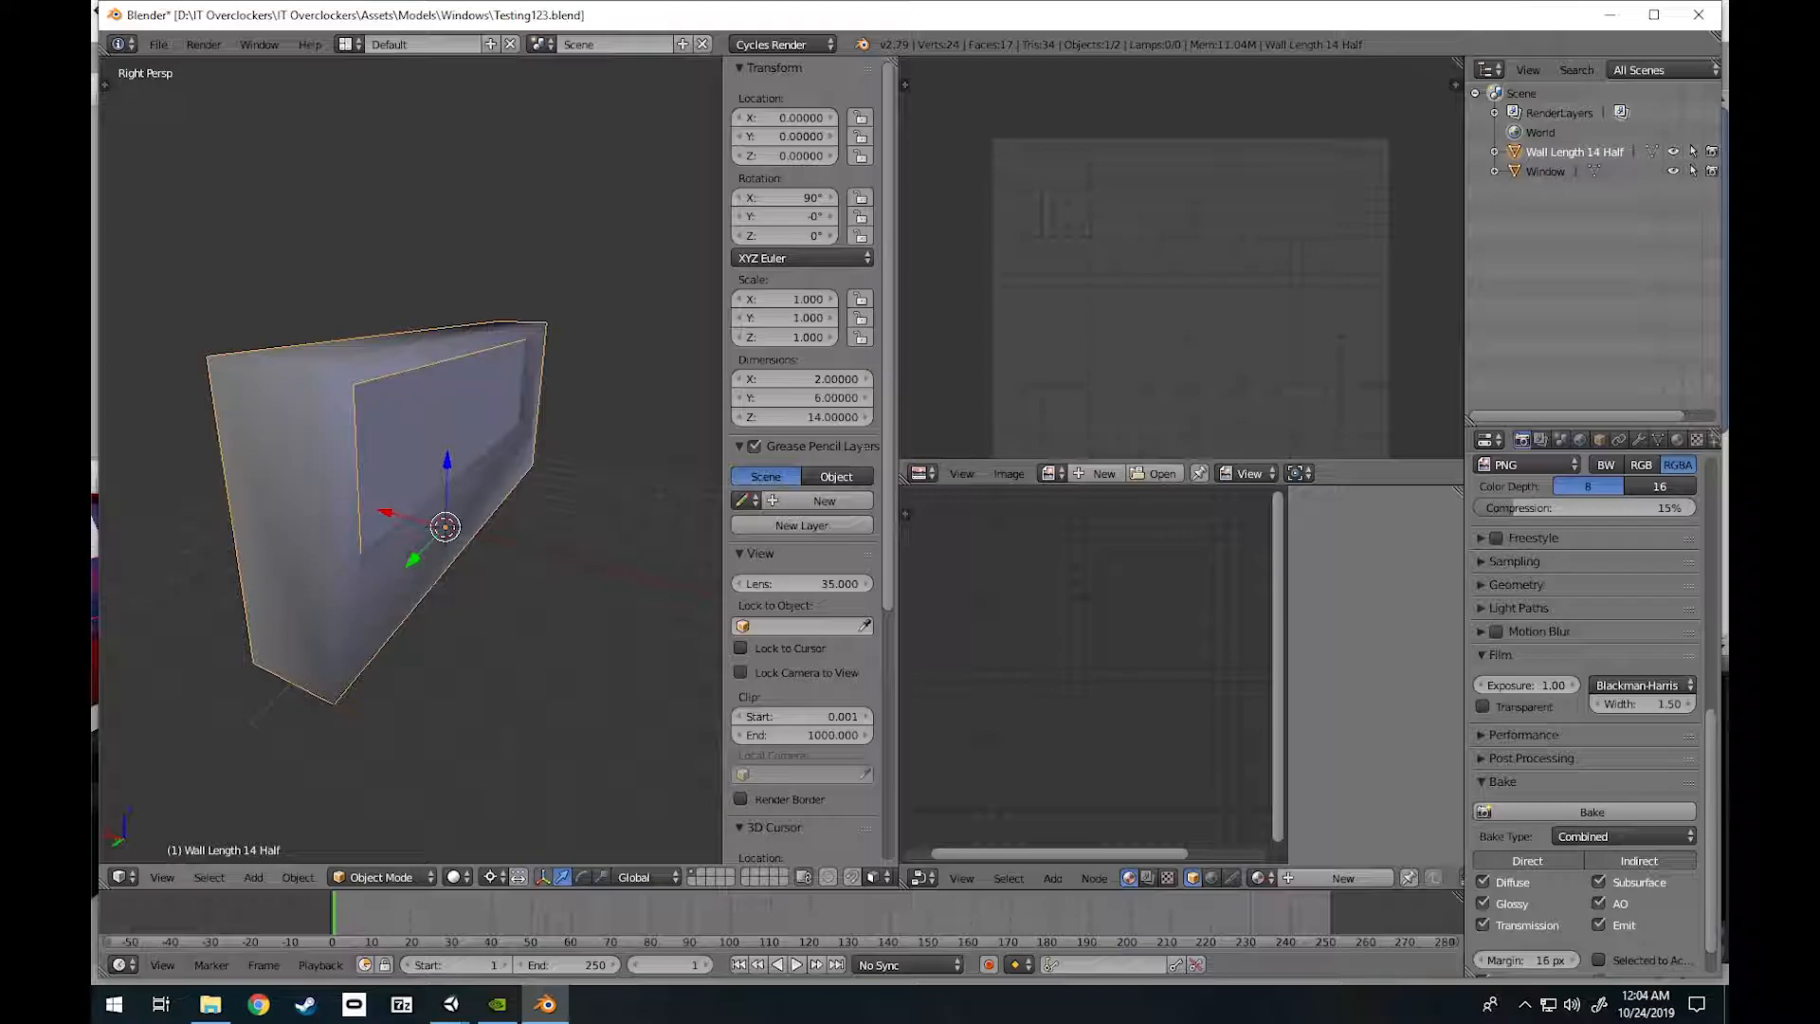
type("s2")
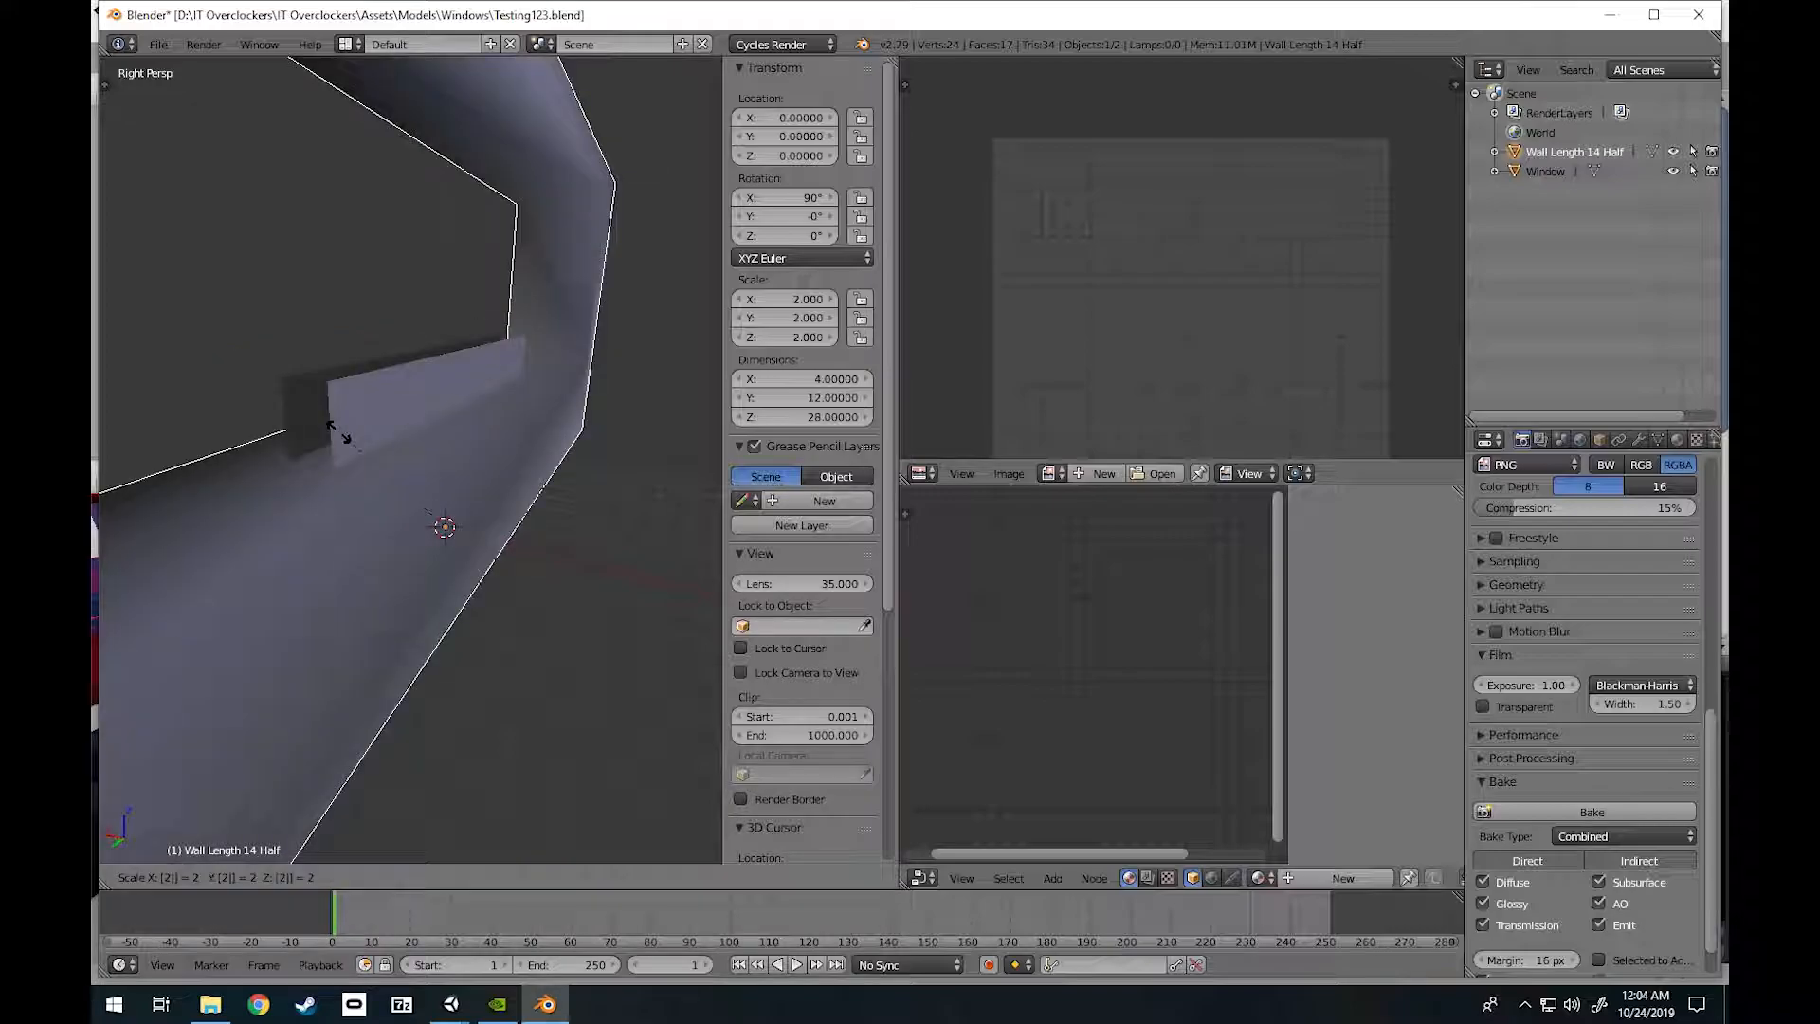
key("Return")
left_click(159, 45)
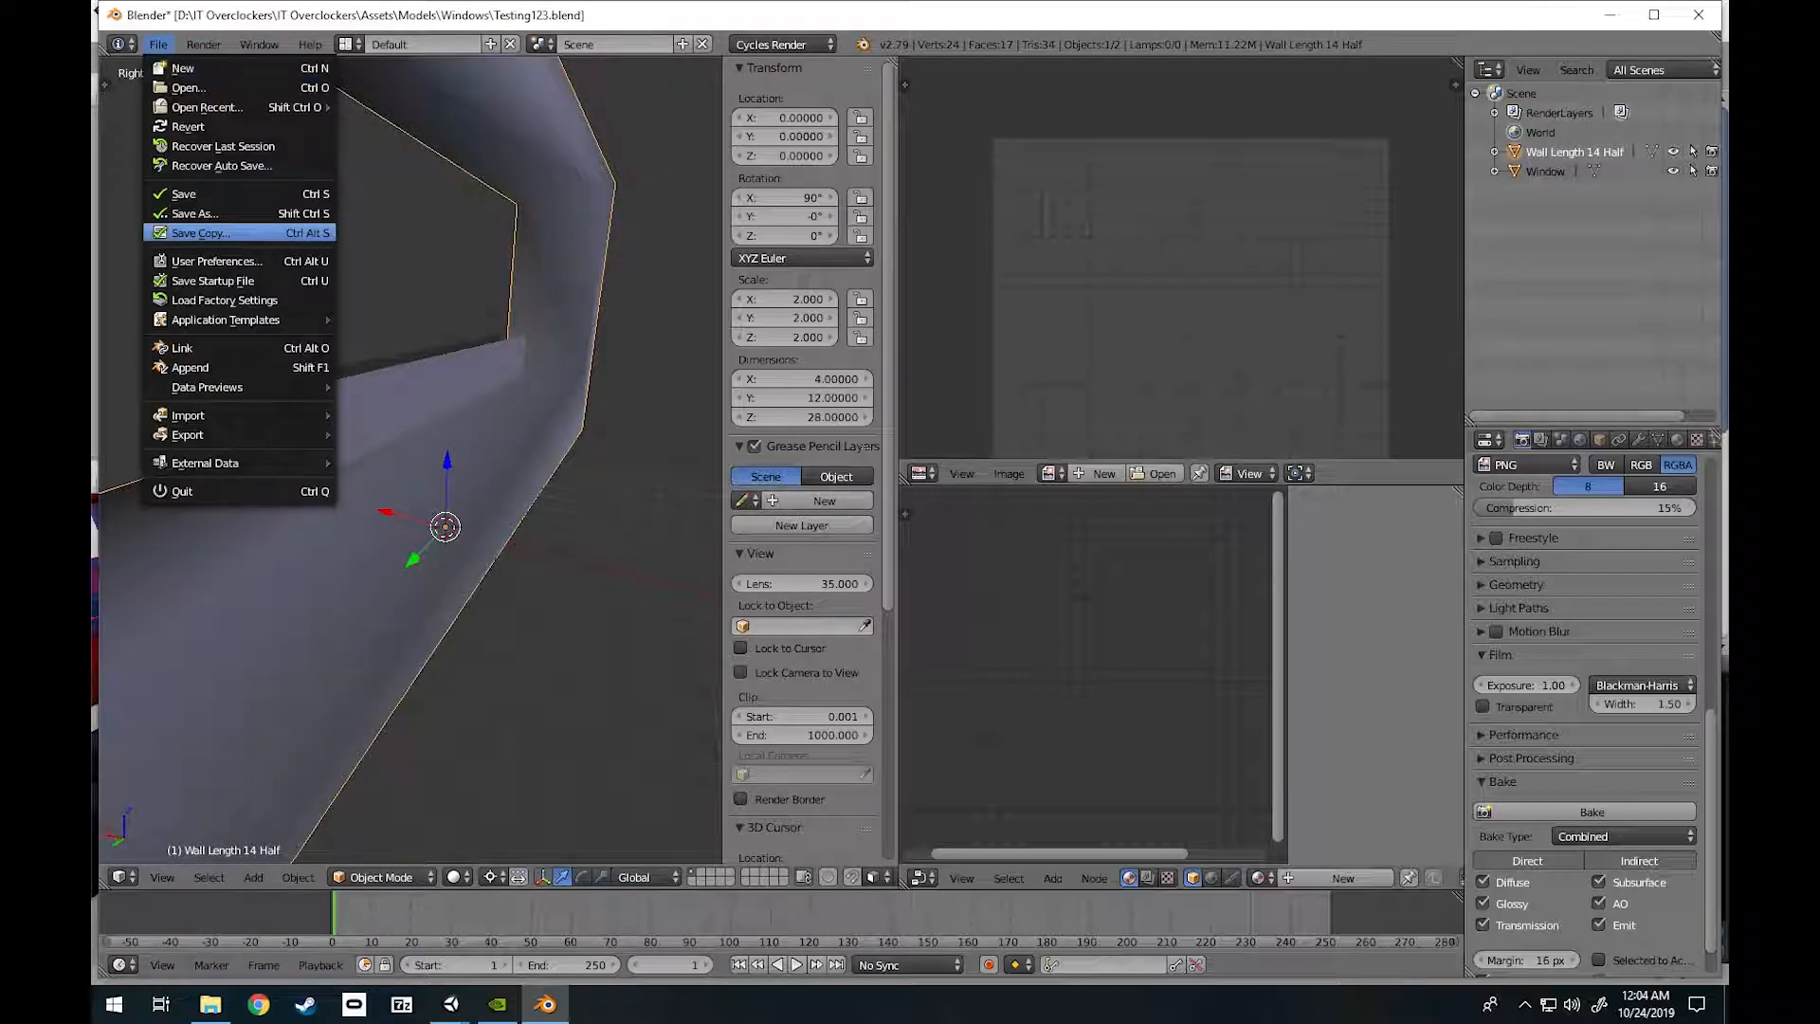
left_click(182, 193)
left_click(1608, 14)
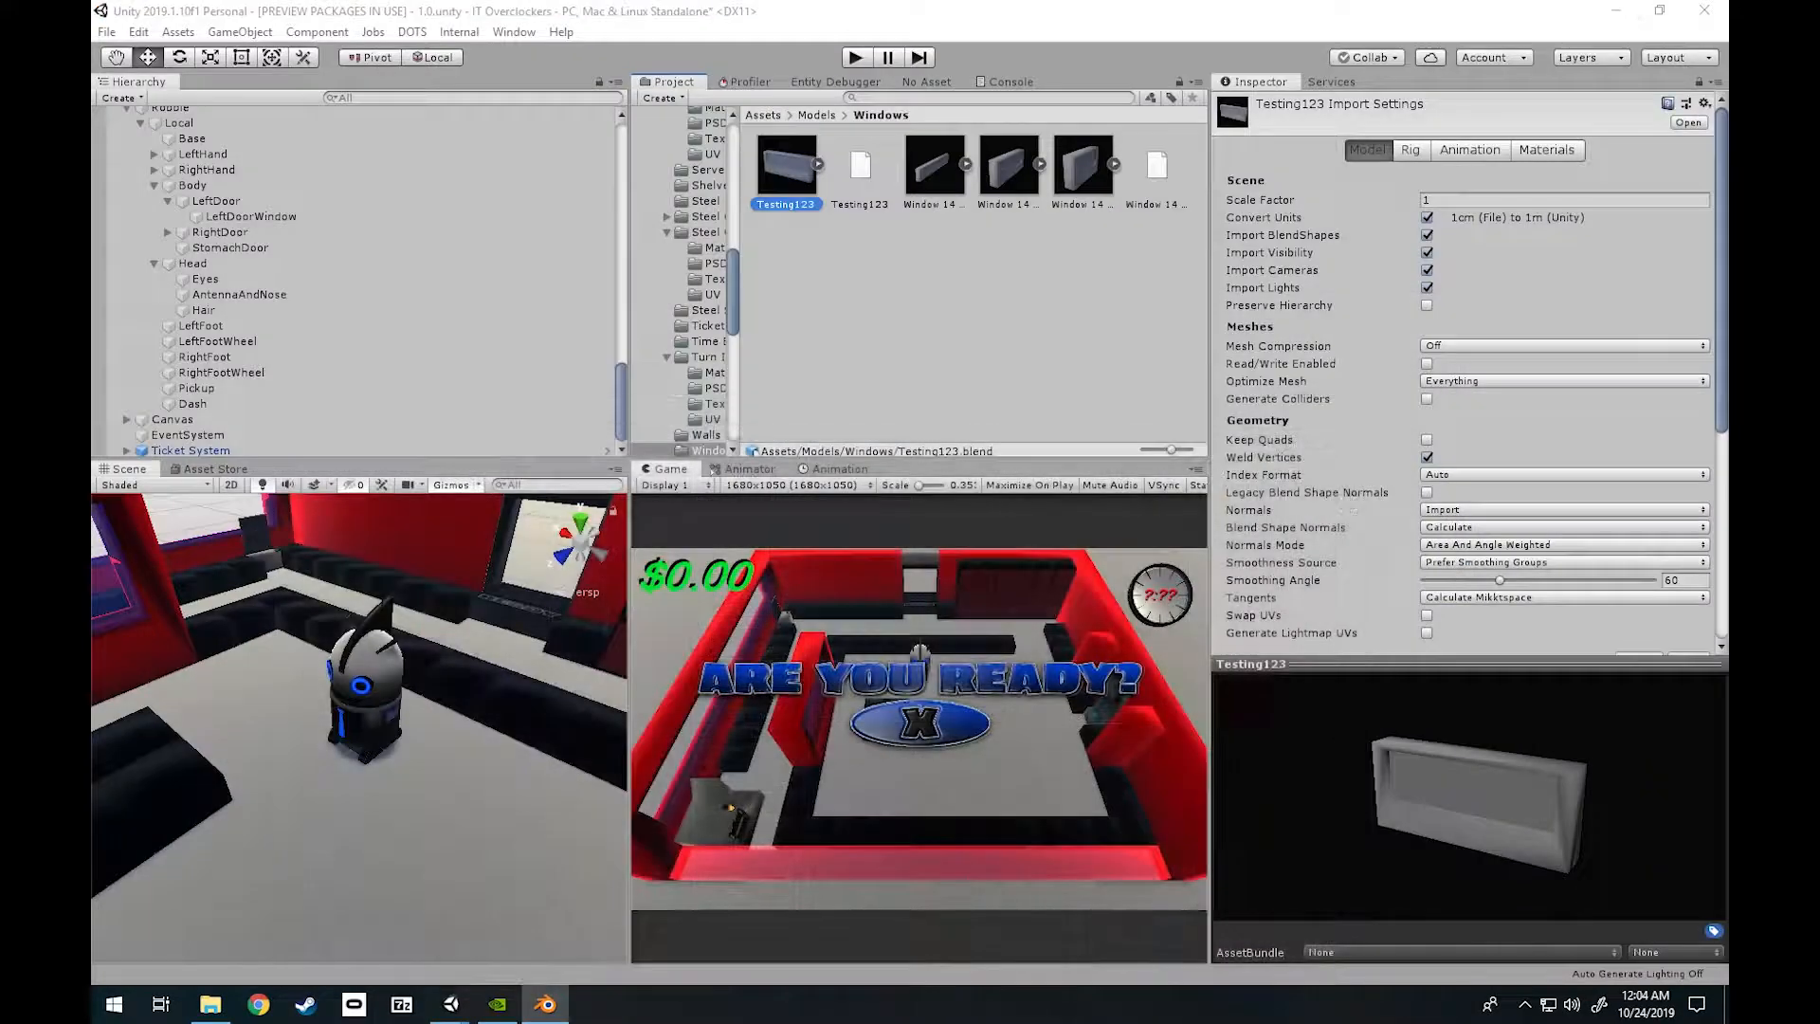
Add the Testing123 model to the Unity hierarchy, expand it and inspect the transforms of its wall and Window children.
left_click_drag(785, 166, 360, 434)
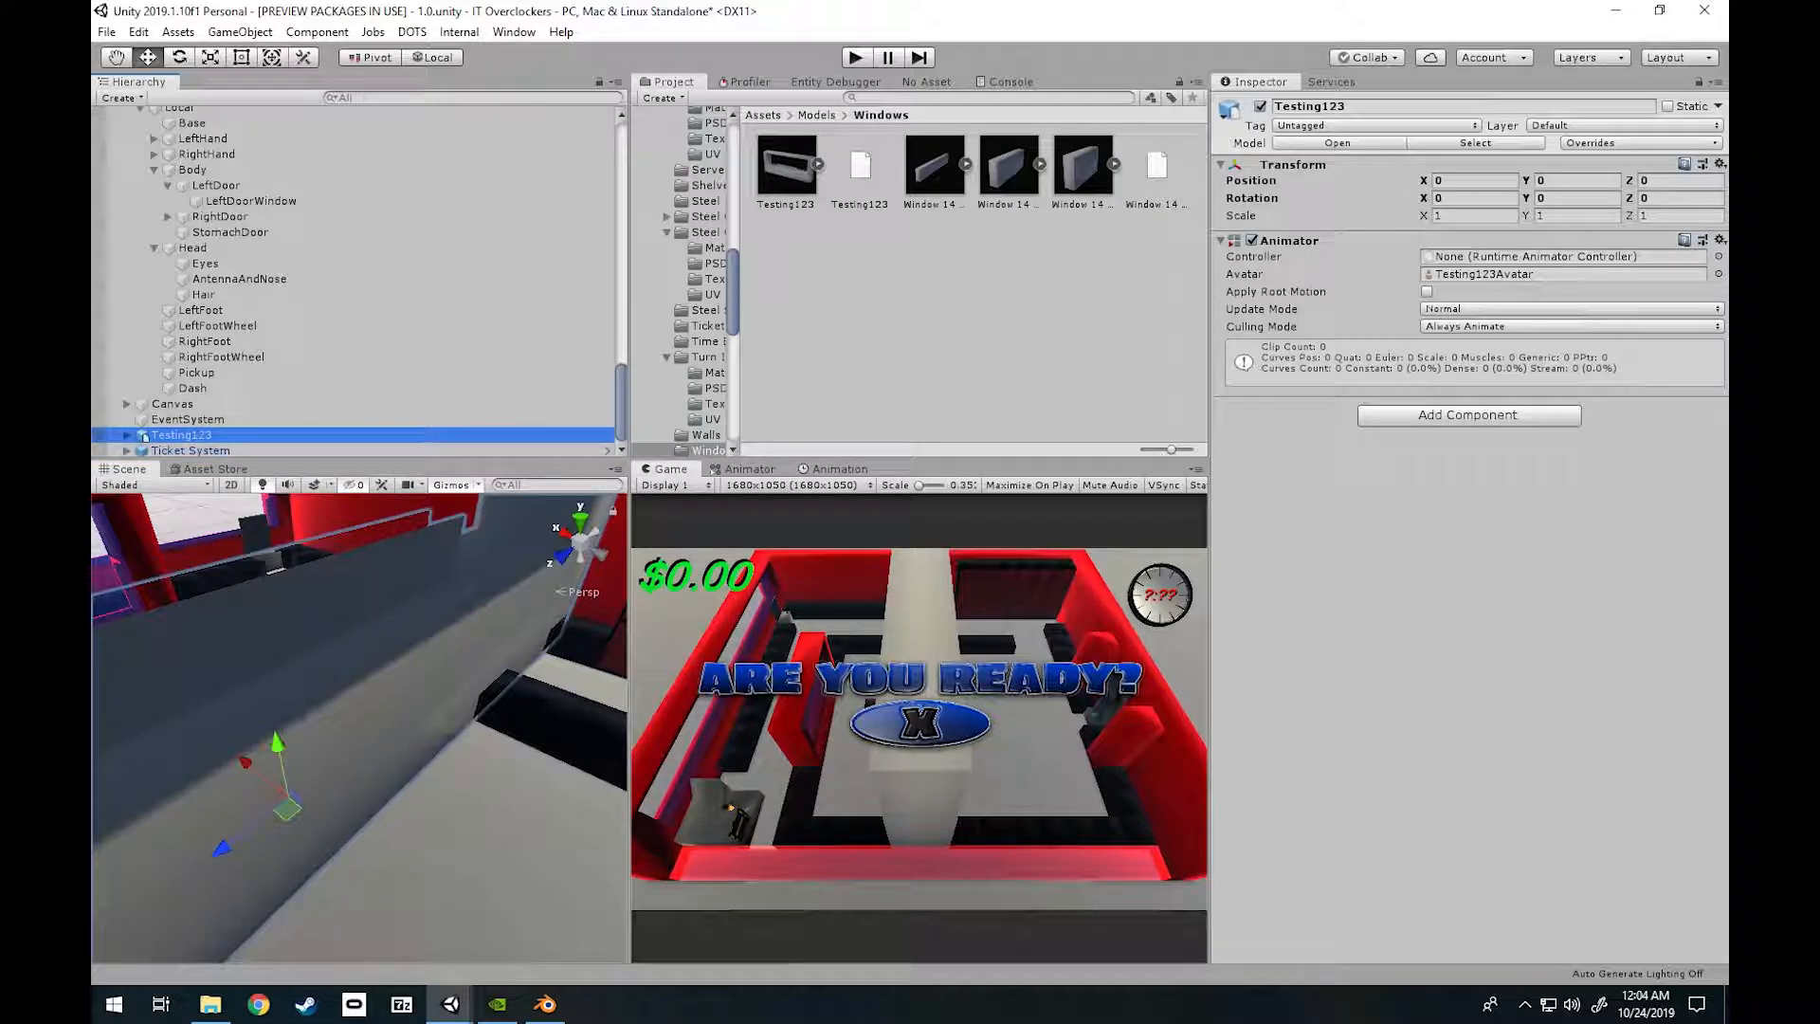
left_click(128, 434)
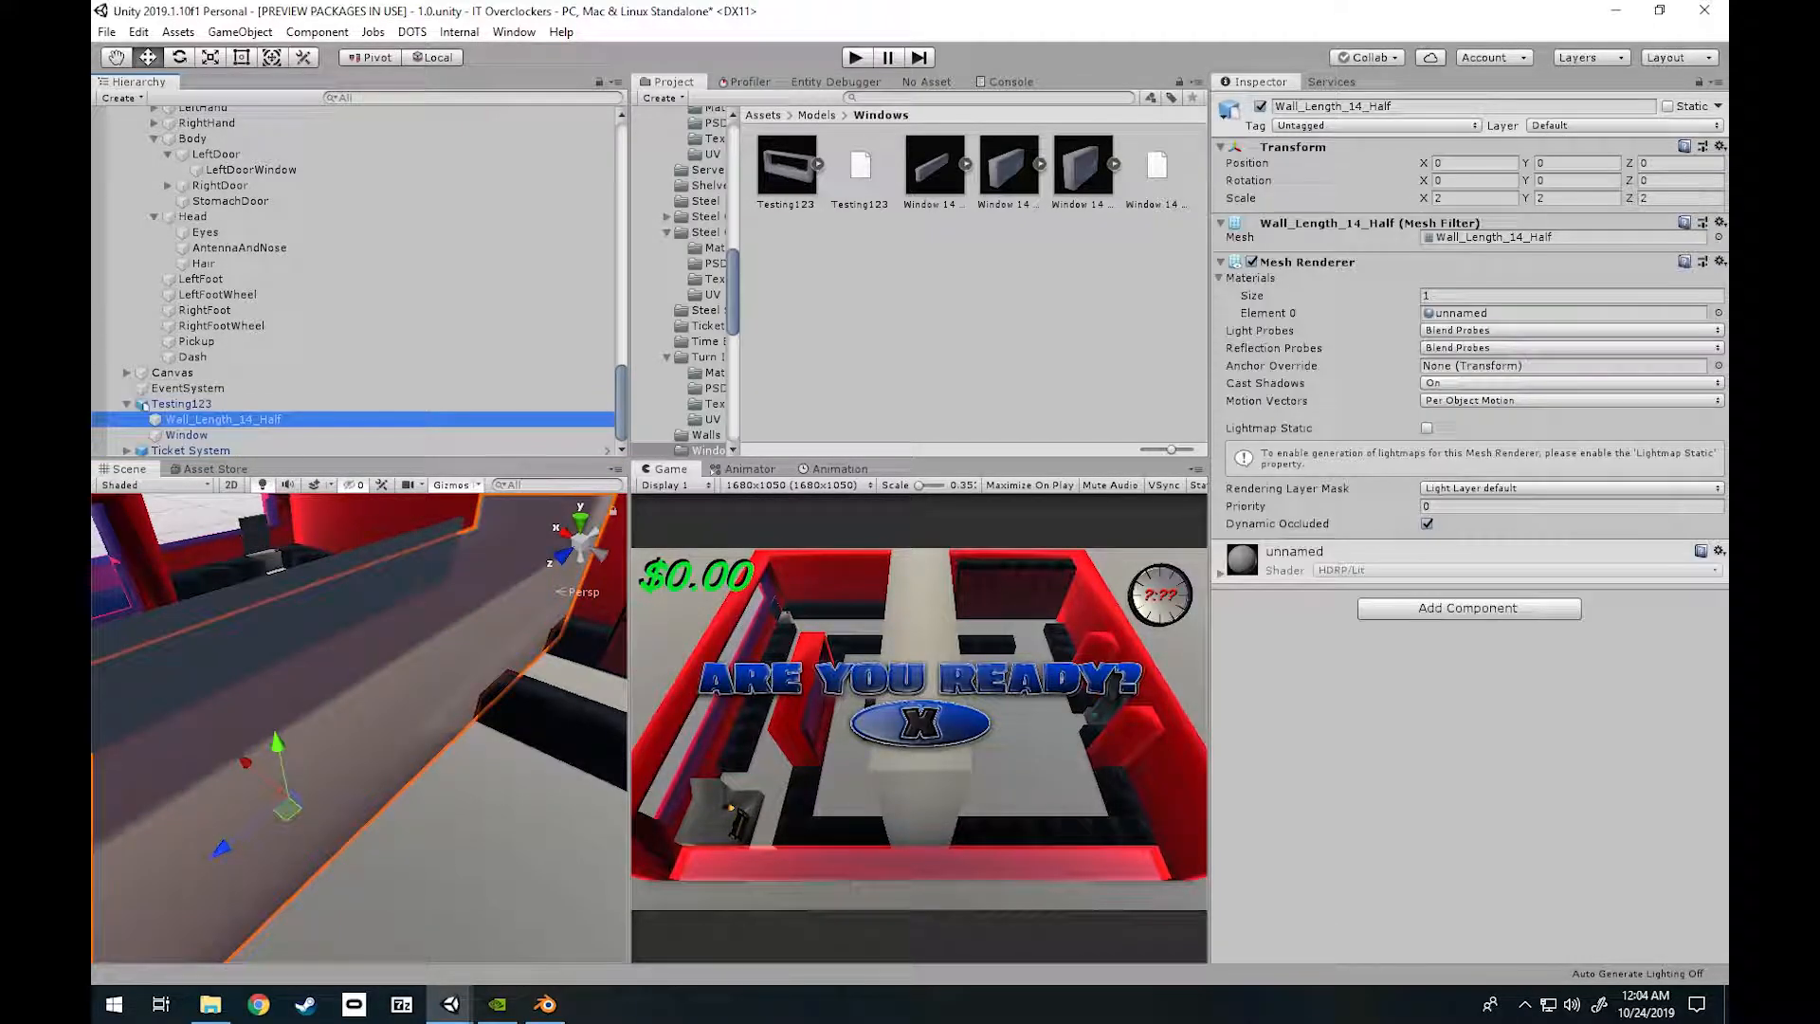
key("s")
mouse_move(358, 728)
right_mouse_down()
mouse_move(389, 728)
mouse_move(379, 749)
mouse_move(347, 728)
right_mouse_up()
key("w")
left_click(187, 434)
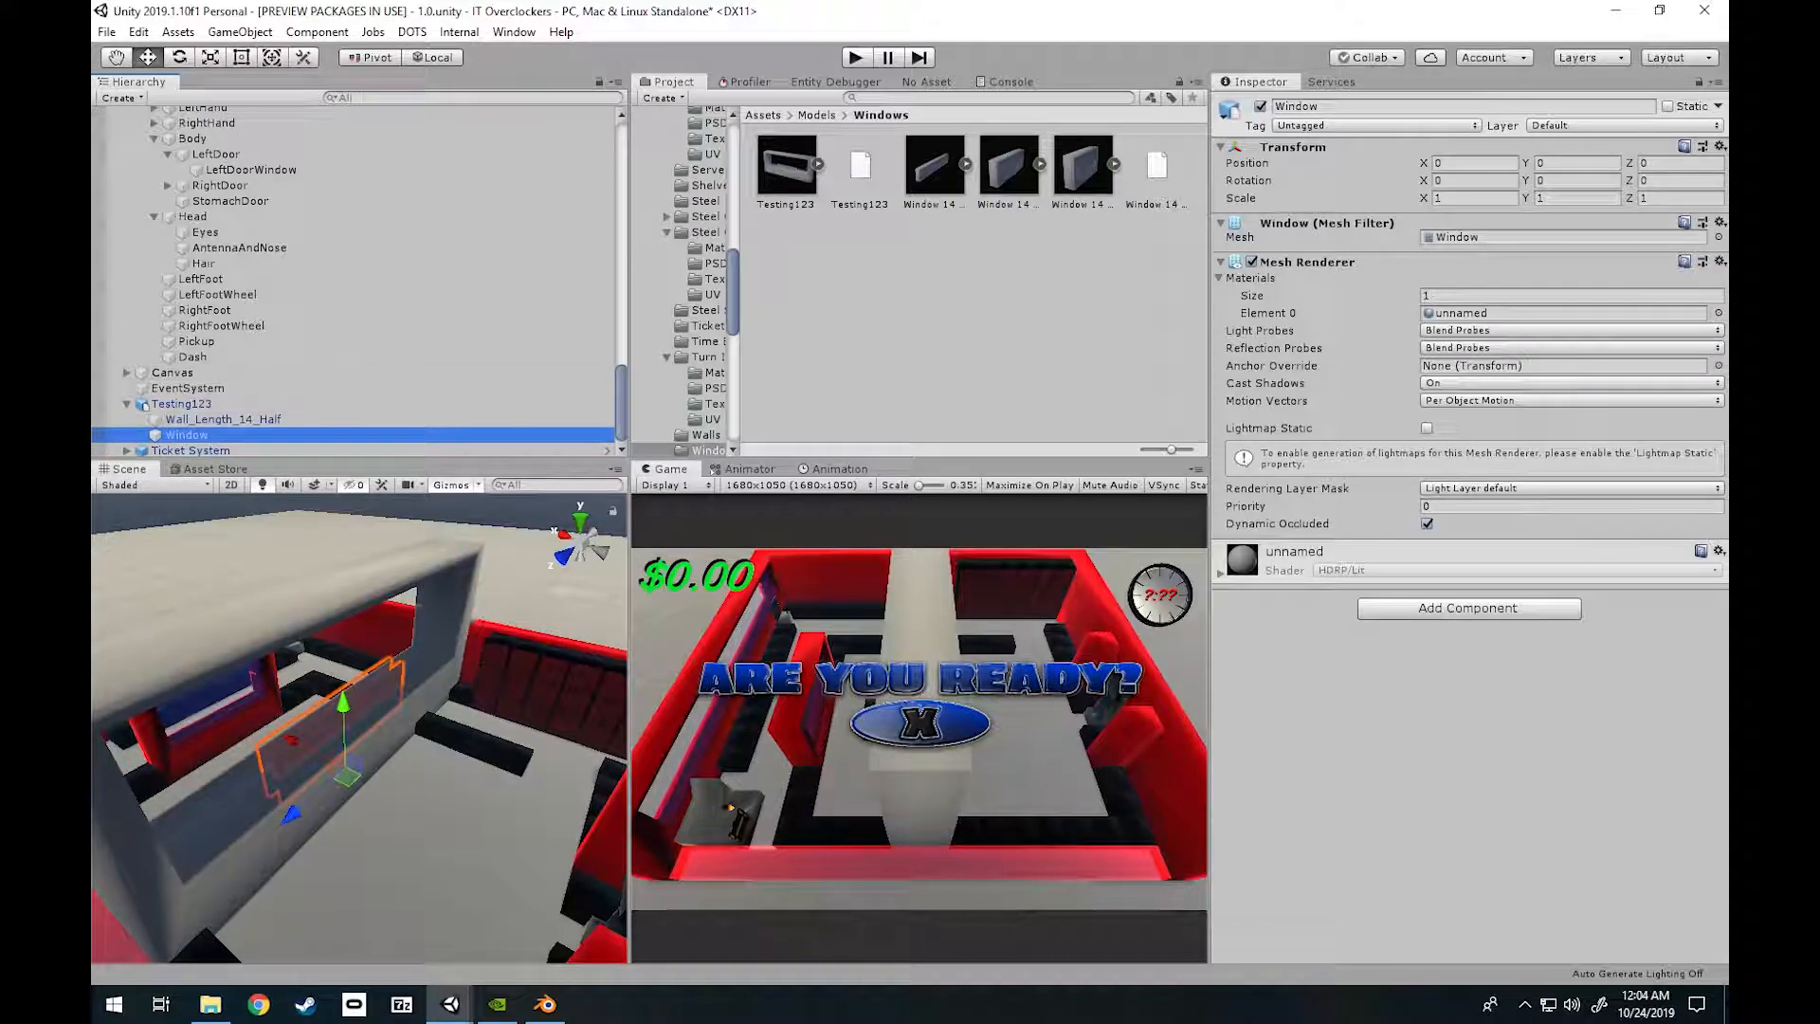
Unpack the Testing123 prefab completely and parent Window under Wall_Length_14_Half.
left_click(144, 407)
left_click(223, 419)
left_click_drag(187, 434, 187, 419)
key("Return")
right_click(190, 404)
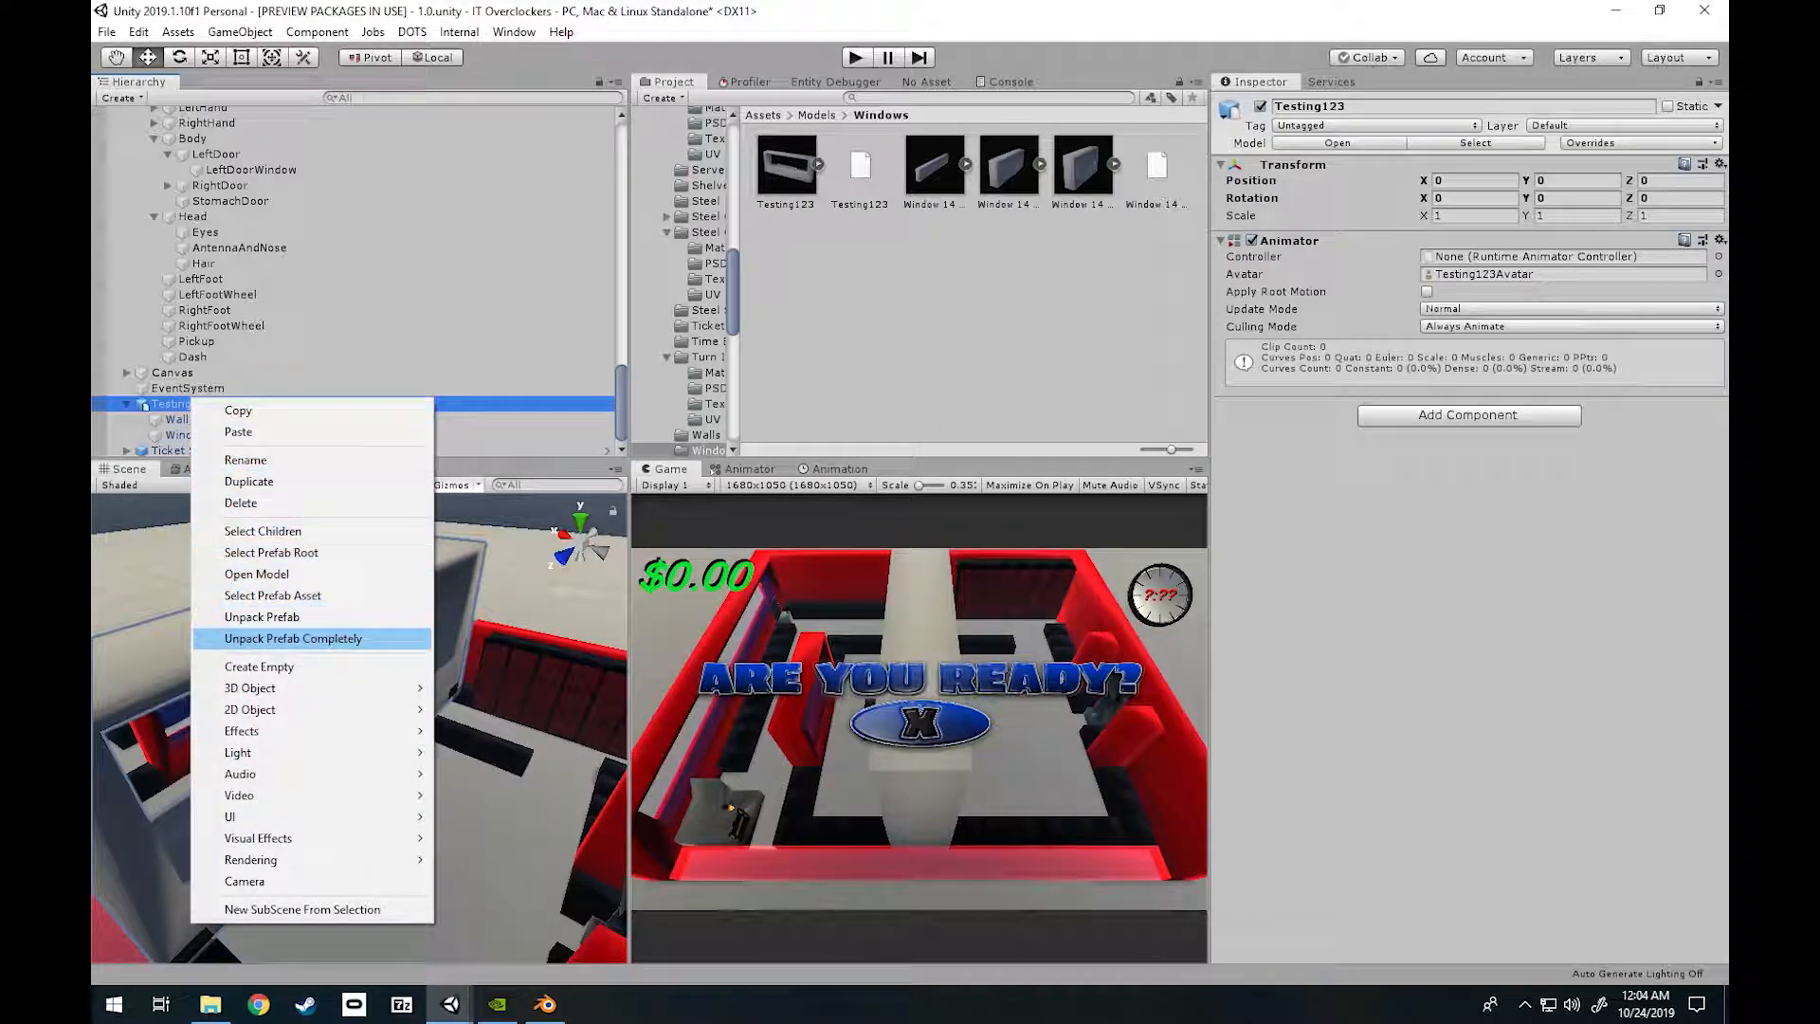
left_click(293, 638)
left_click(187, 434)
left_click_drag(186, 435, 187, 419)
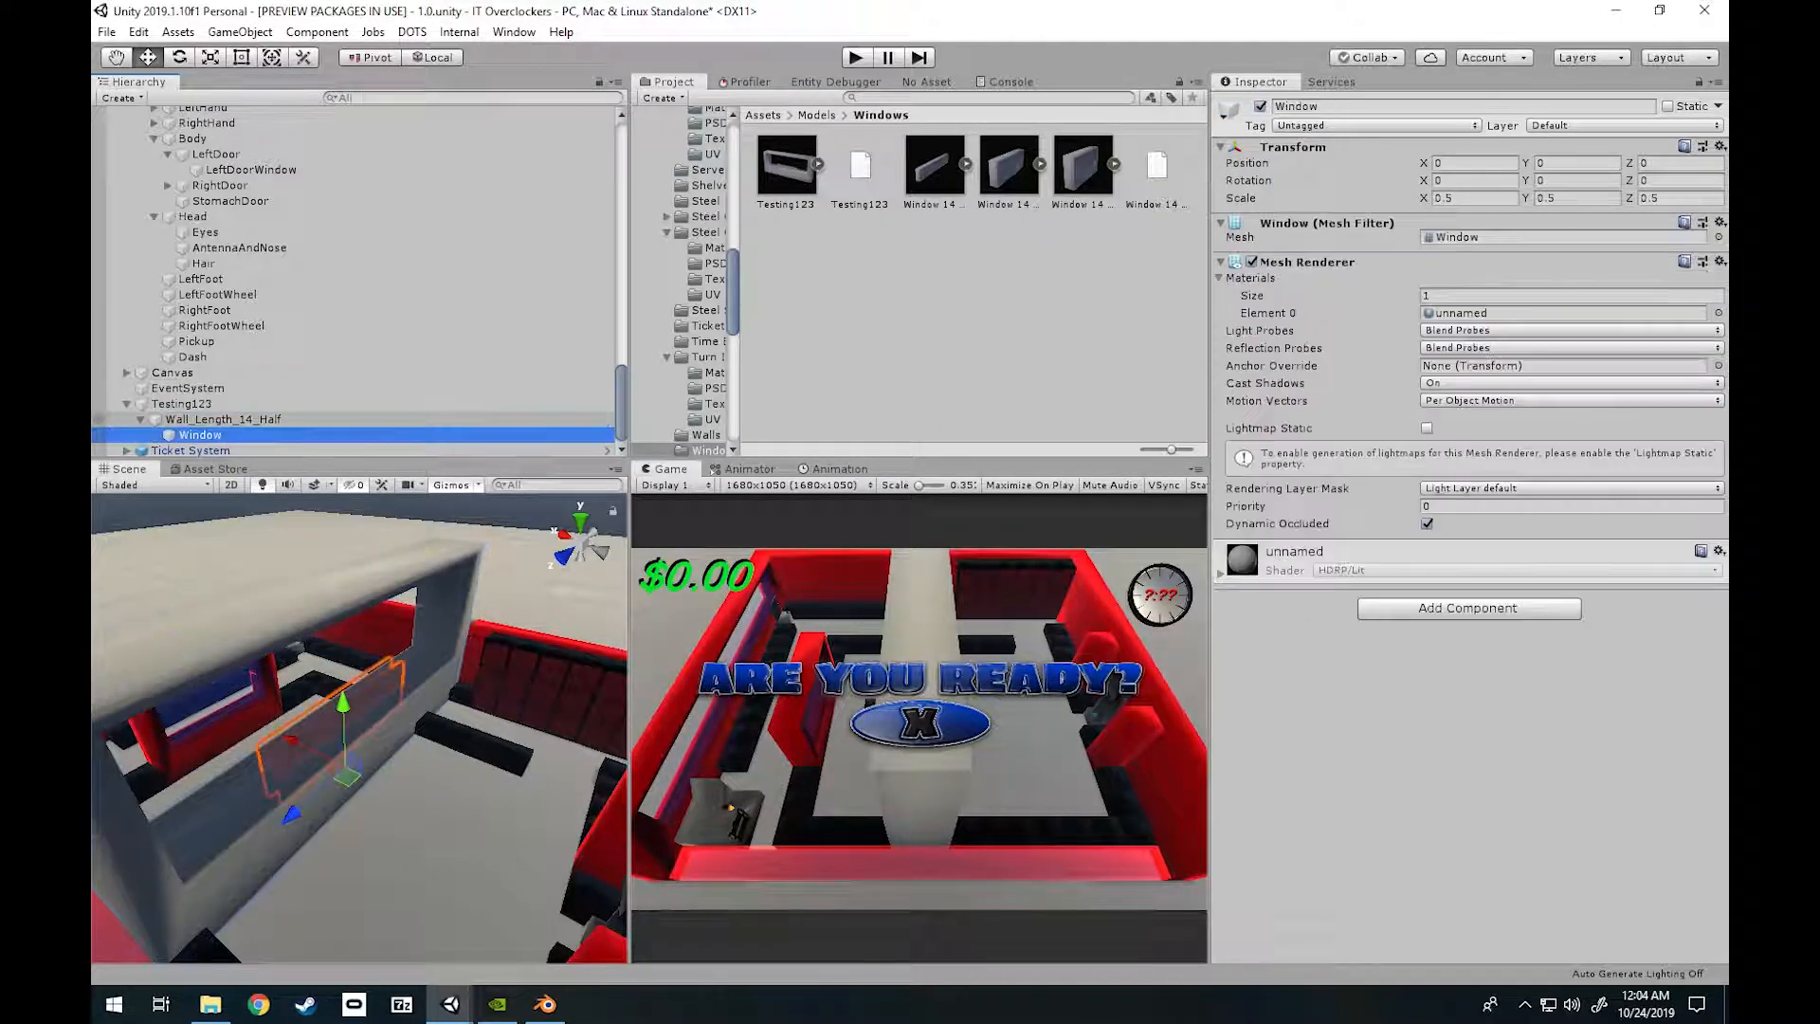
Try rotating the Window about its Z axis by about -24 degrees, and undo the rotation.
left_click(180, 57)
left_click_drag(387, 731, 356, 677)
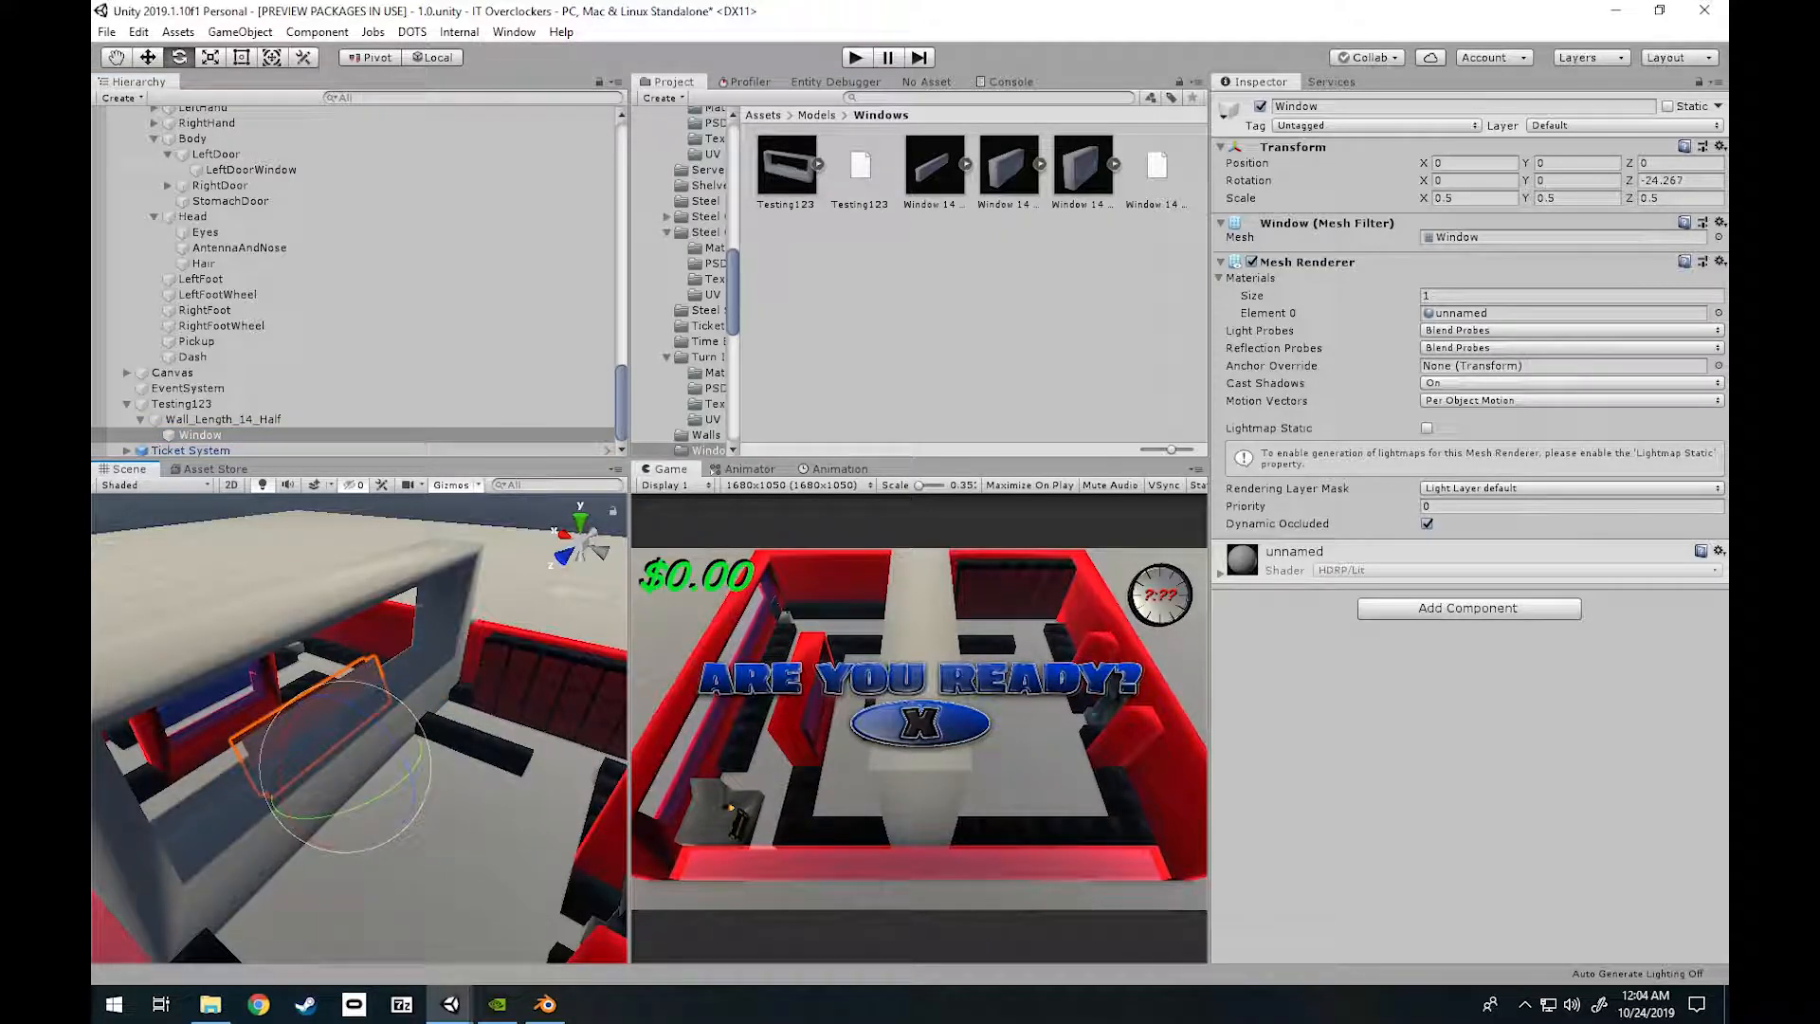
key("ctrl+z")
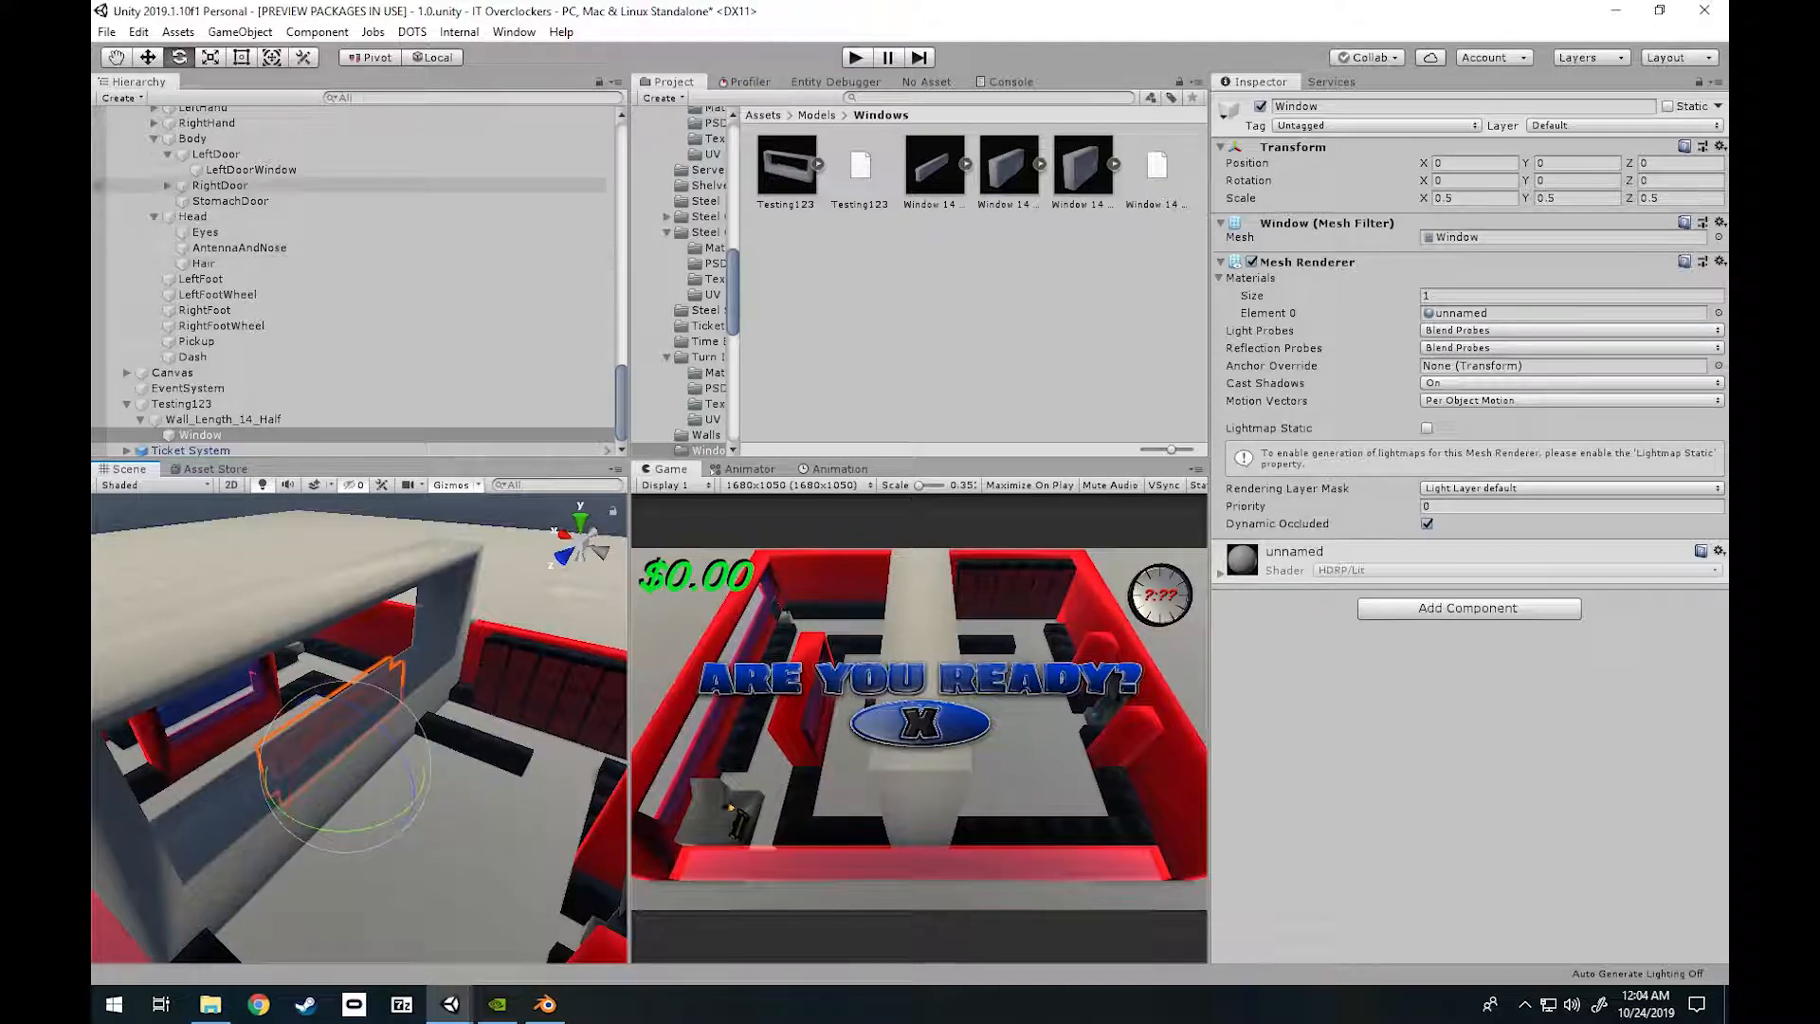
Try scaling the Window to about 3.3 in X and 1.41 in Y and rotating it, and undo these changes.
key("r")
key("w")
key("r")
left_click_drag(343, 699, 336, 517)
left_click_drag(286, 737, 98, 643)
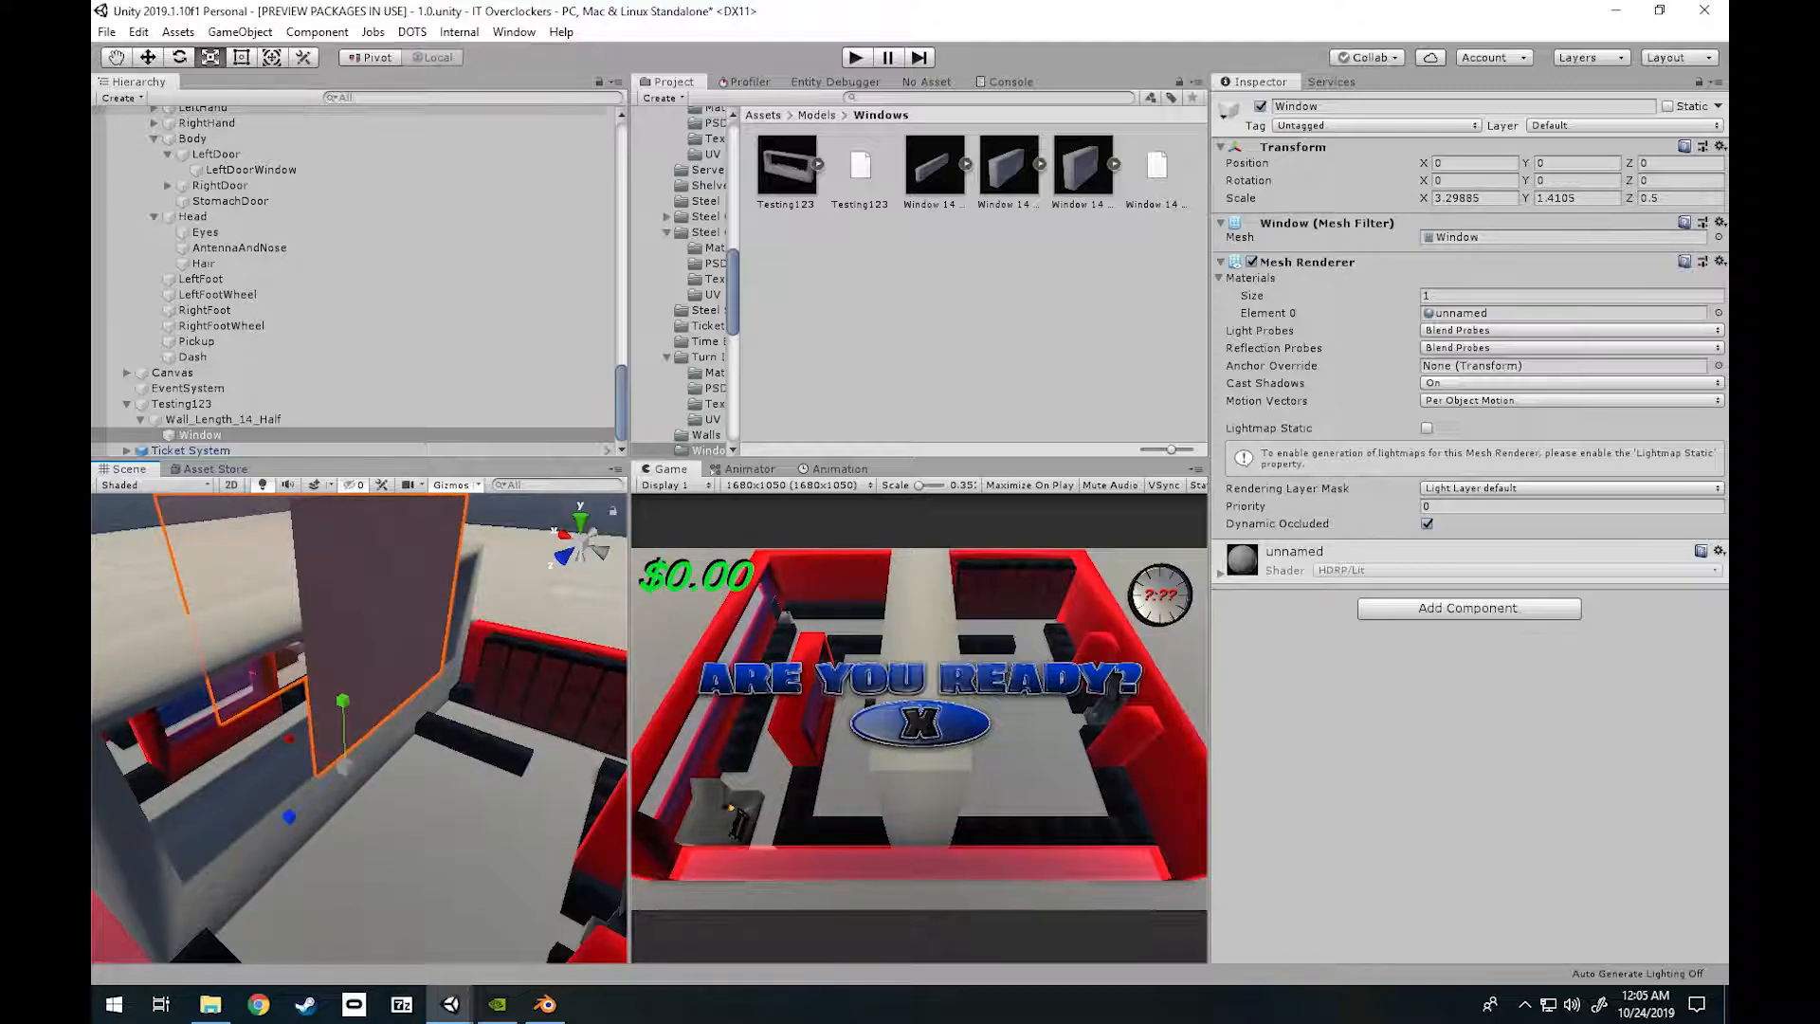
key("e")
mouse_move(331, 758)
left_mouse_down()
mouse_move(370, 744)
mouse_move(366, 774)
mouse_move(351, 758)
left_mouse_up()
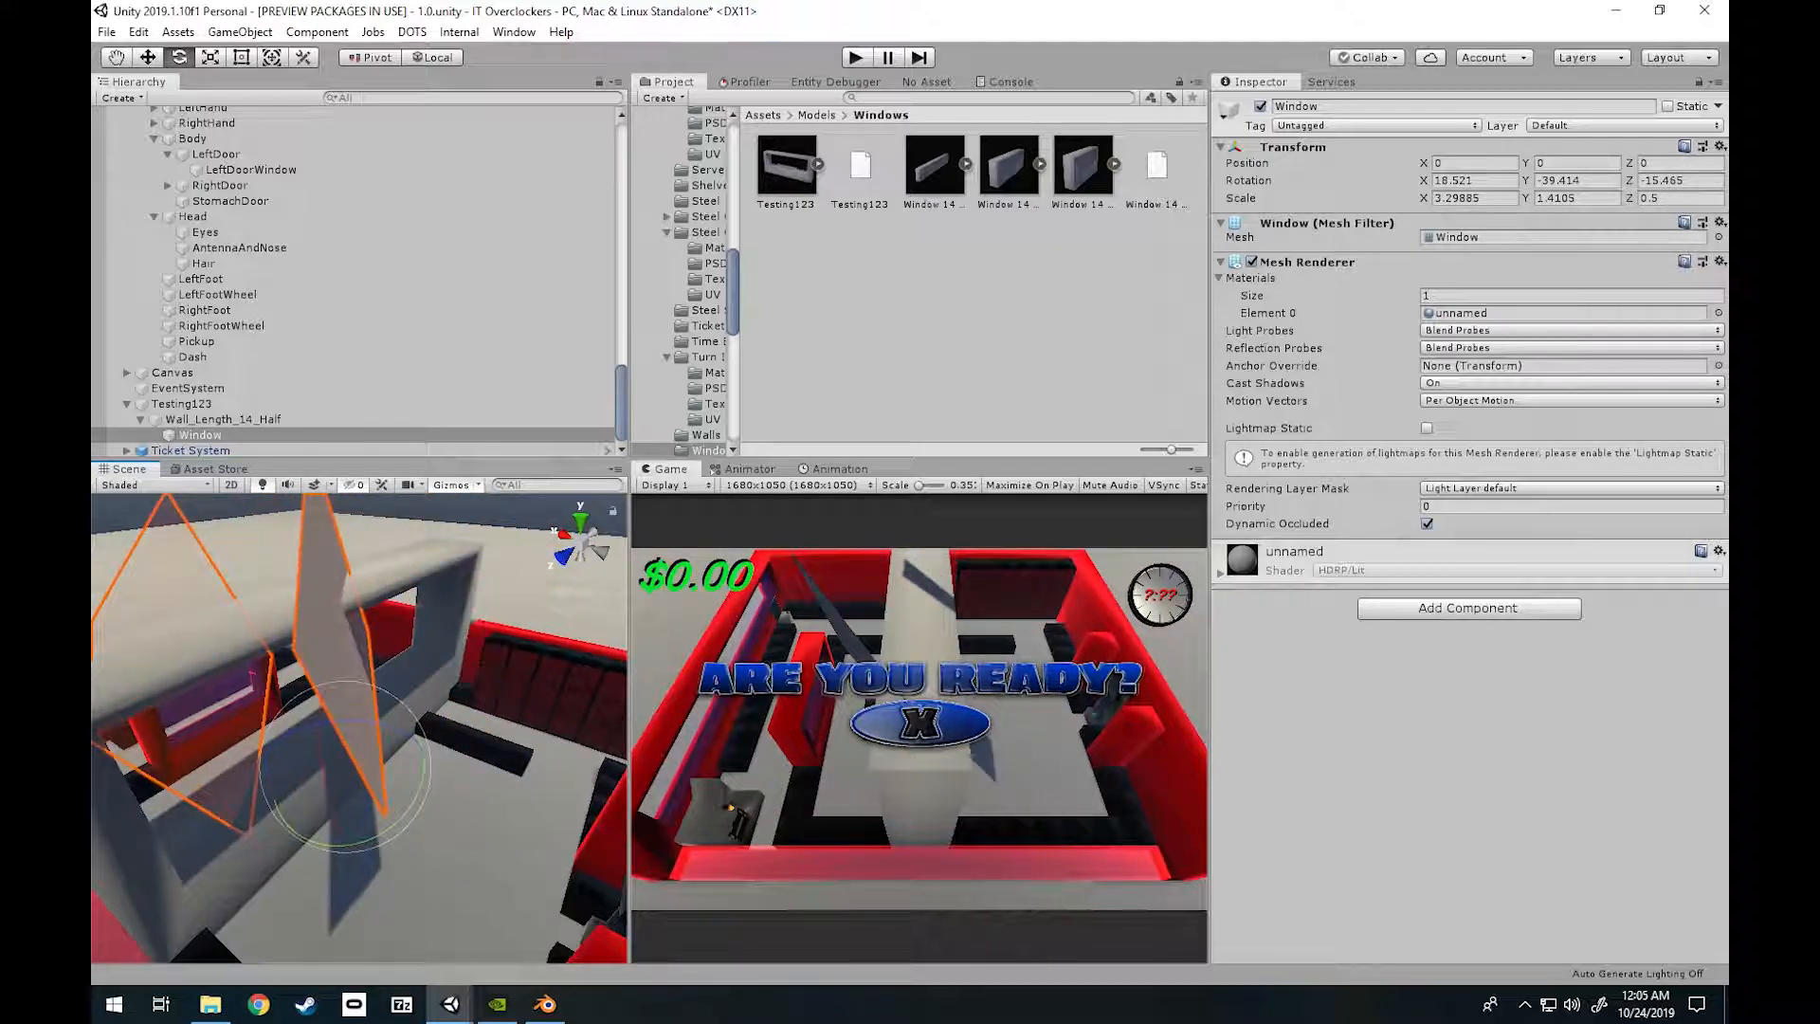
key("ctrl+z")
key("ctrl+z")
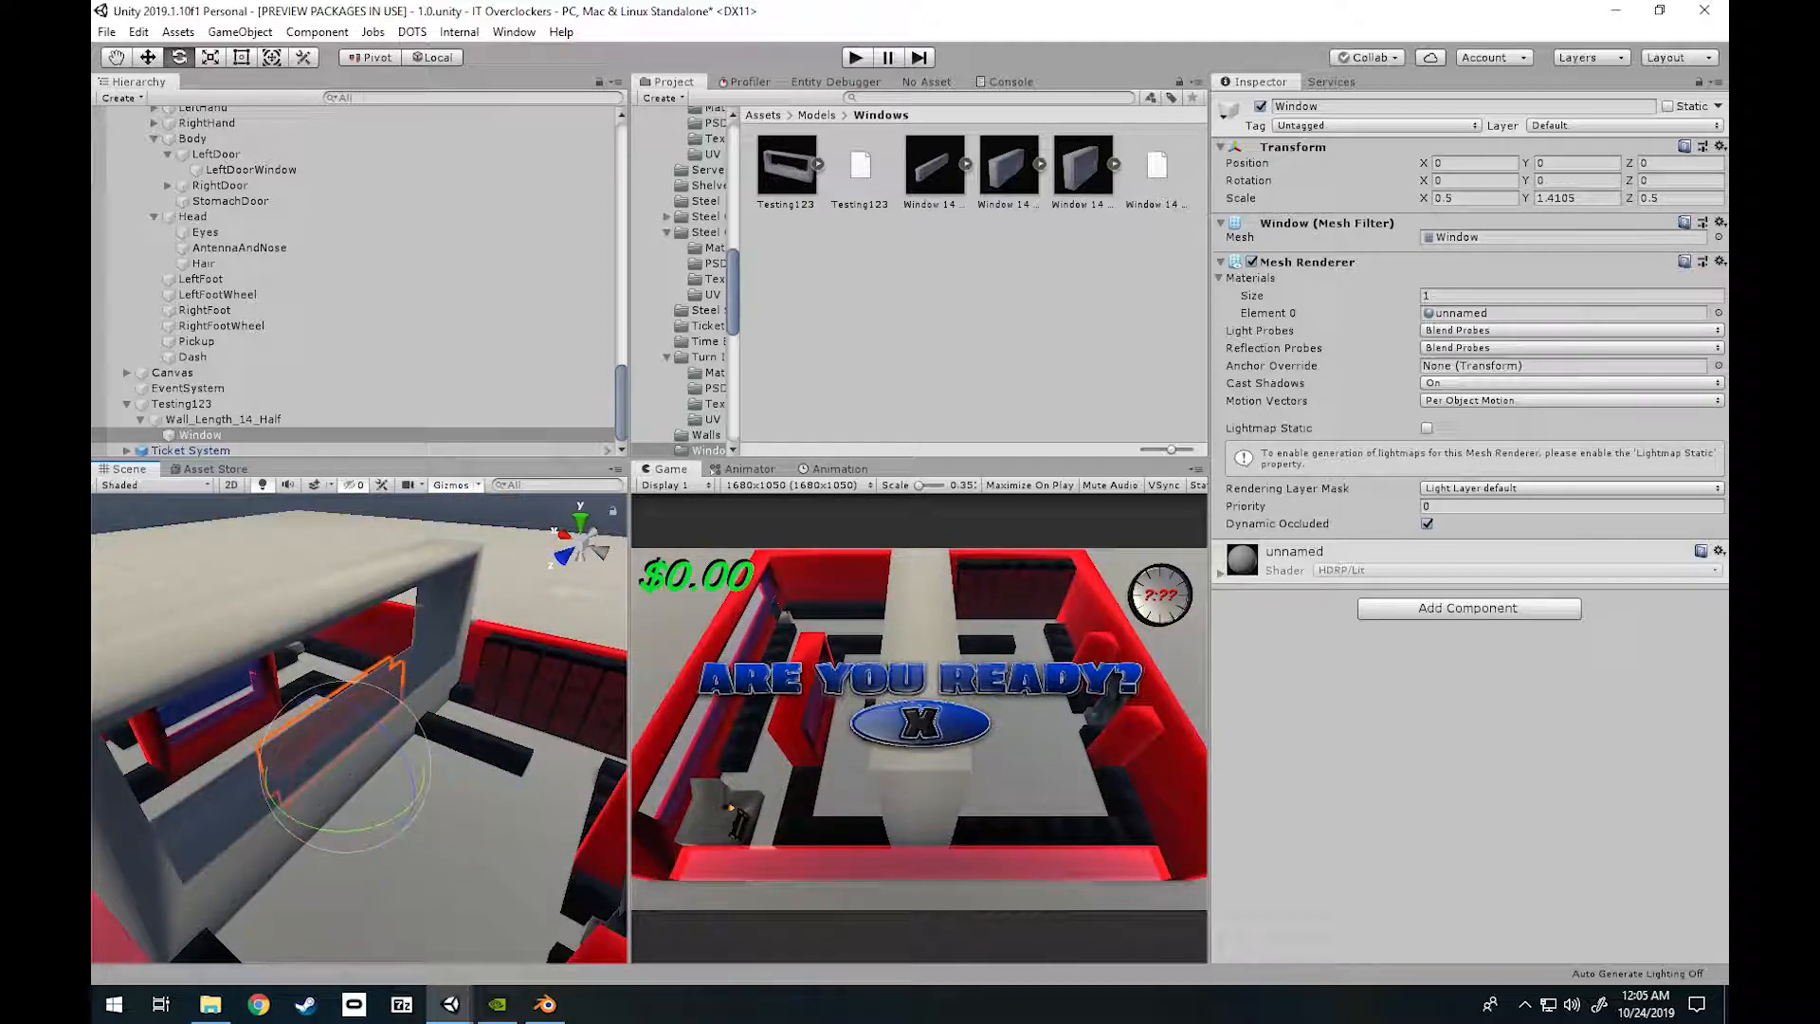
key("w")
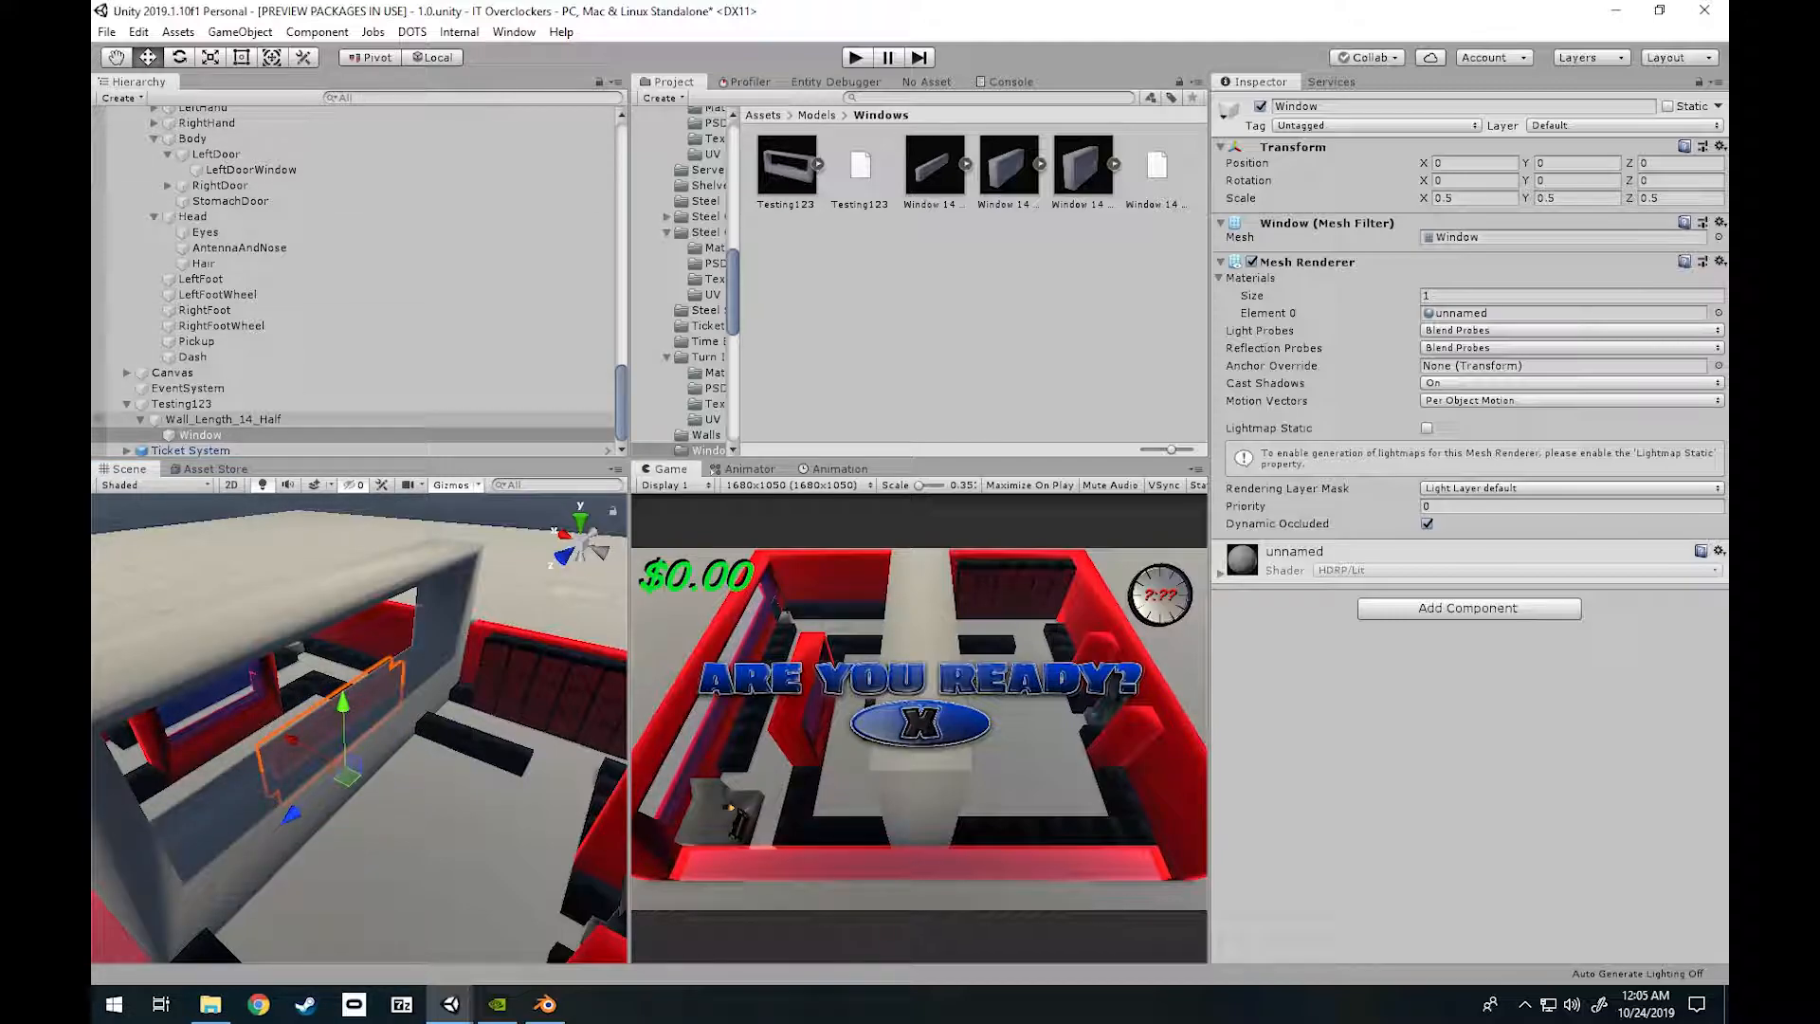
Compare the scale values of Testing123, Wall_Length_14_Half and Window, and examine the Window inside the wall.
left_click(223, 419)
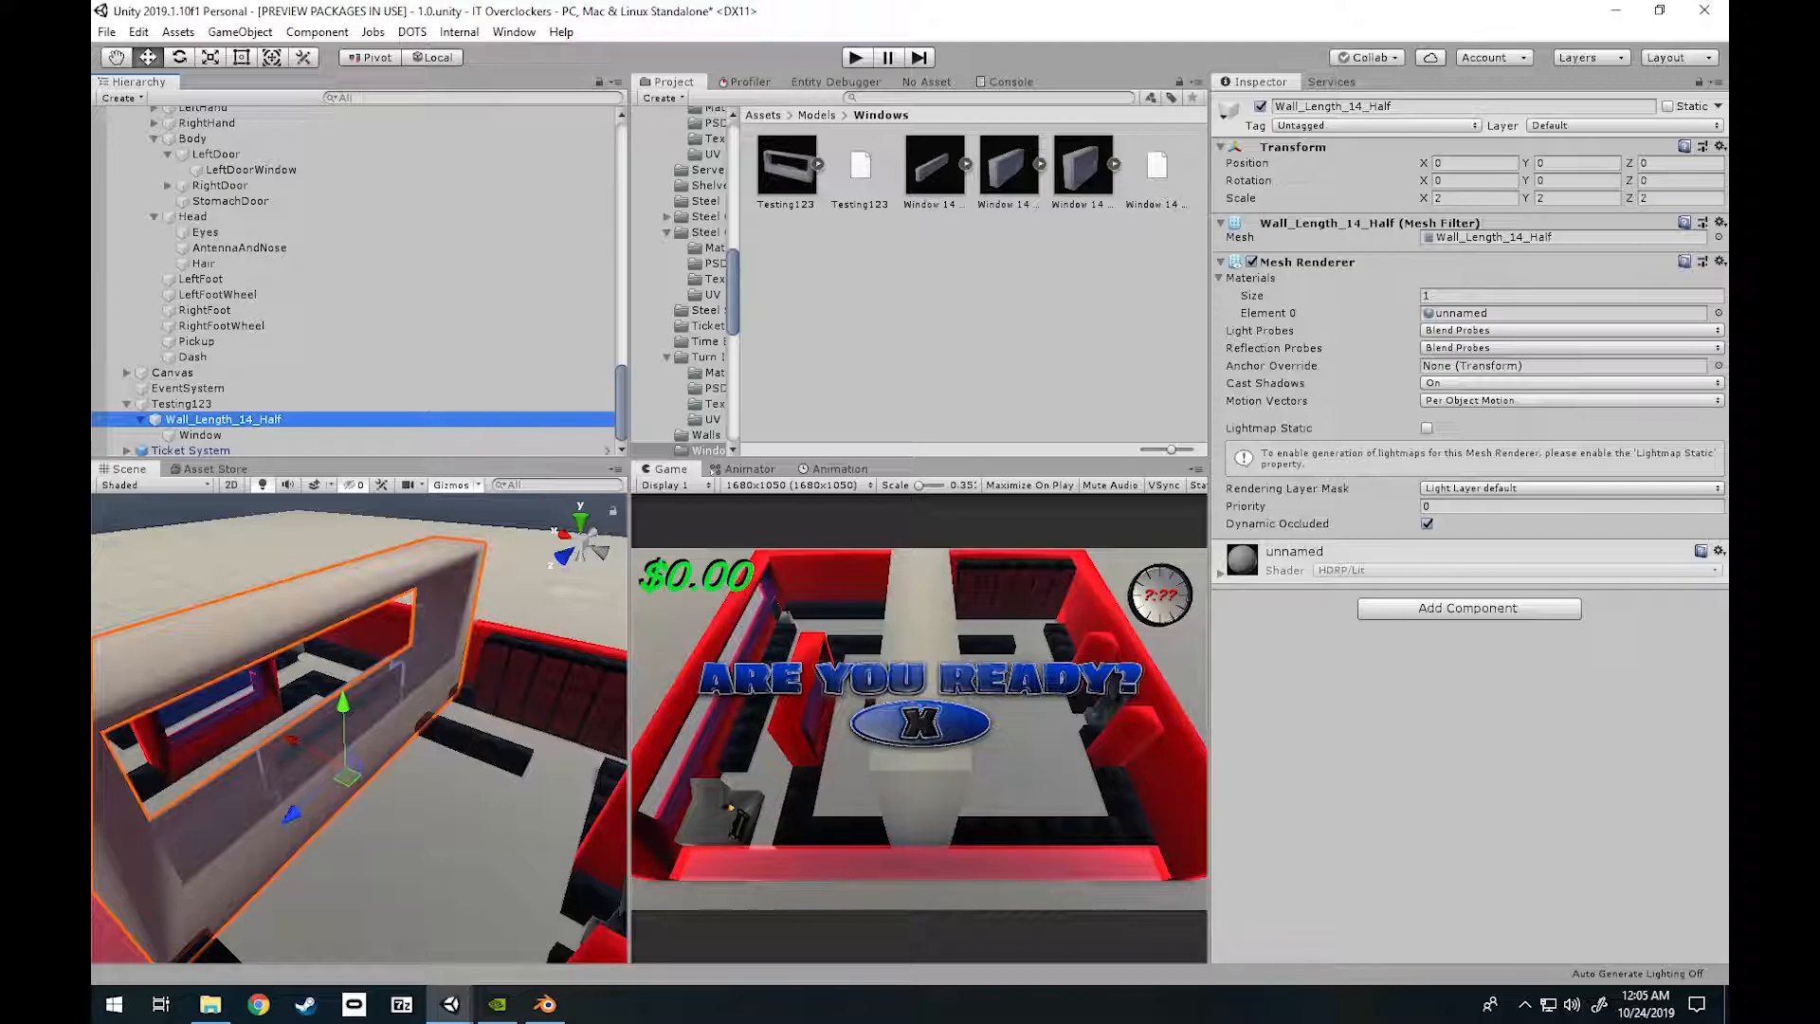
left_click(181, 403)
left_click(223, 419)
left_click(181, 403)
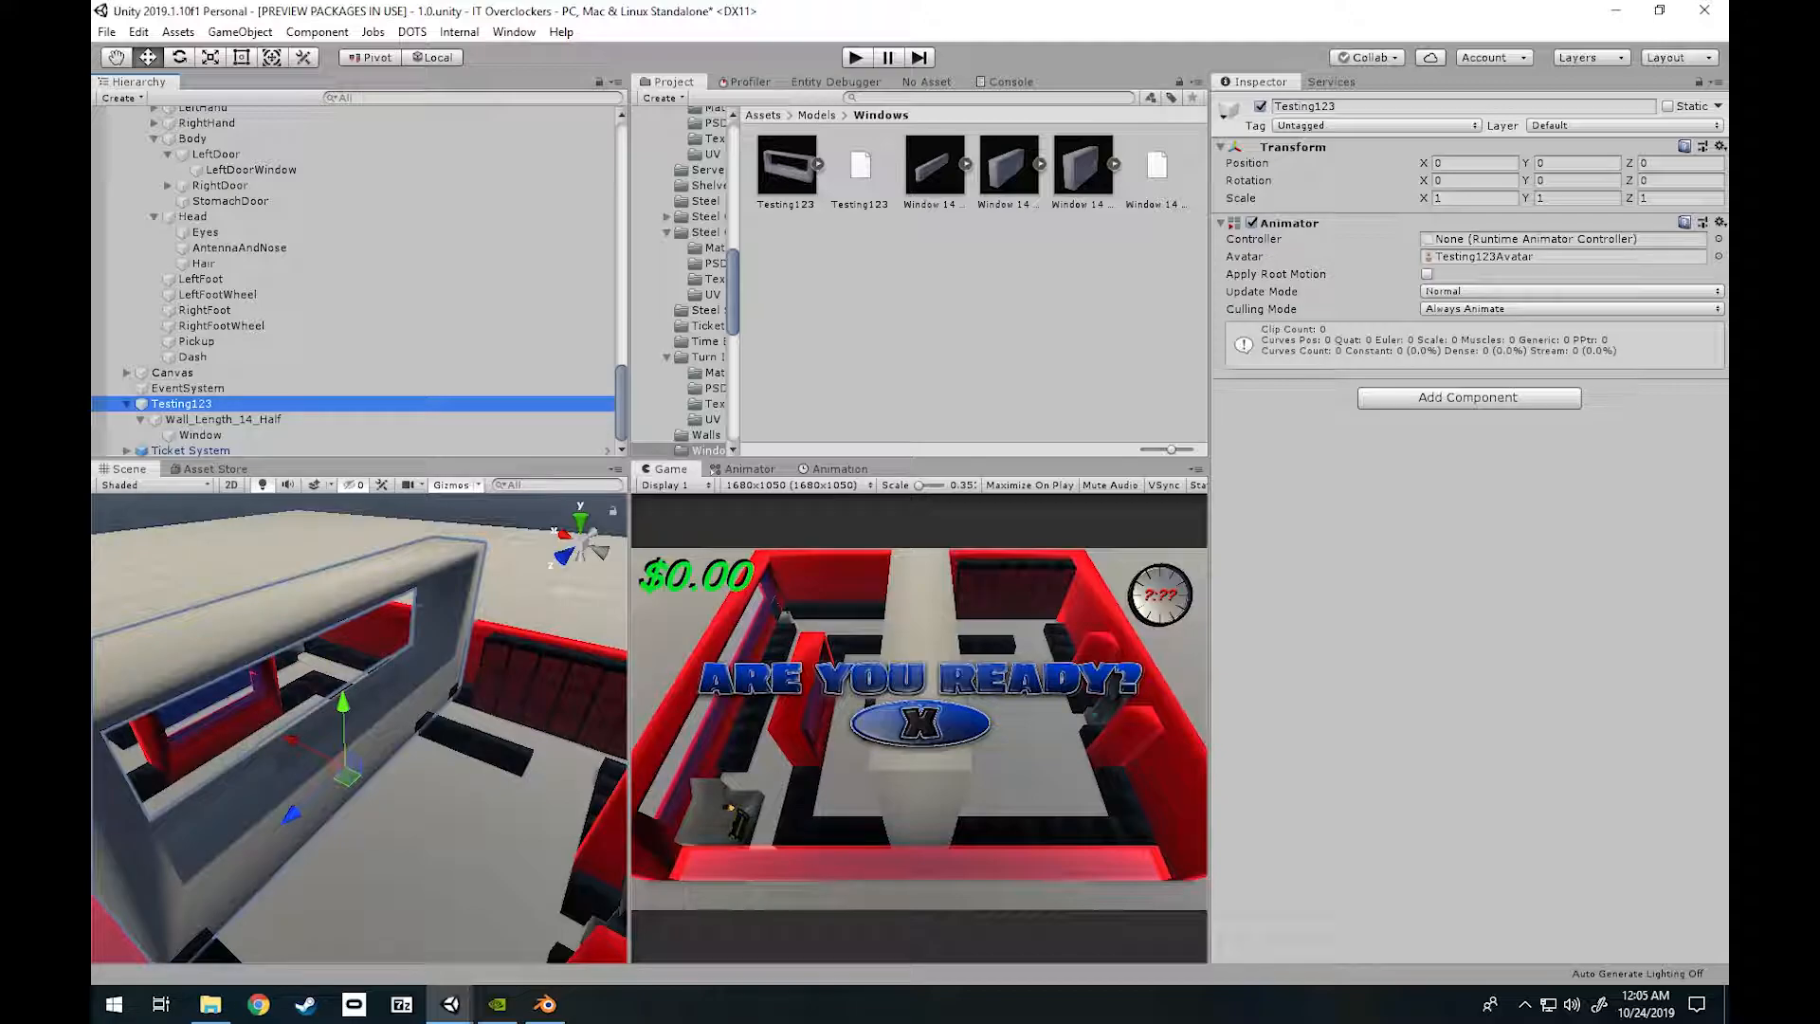
left_click(223, 418)
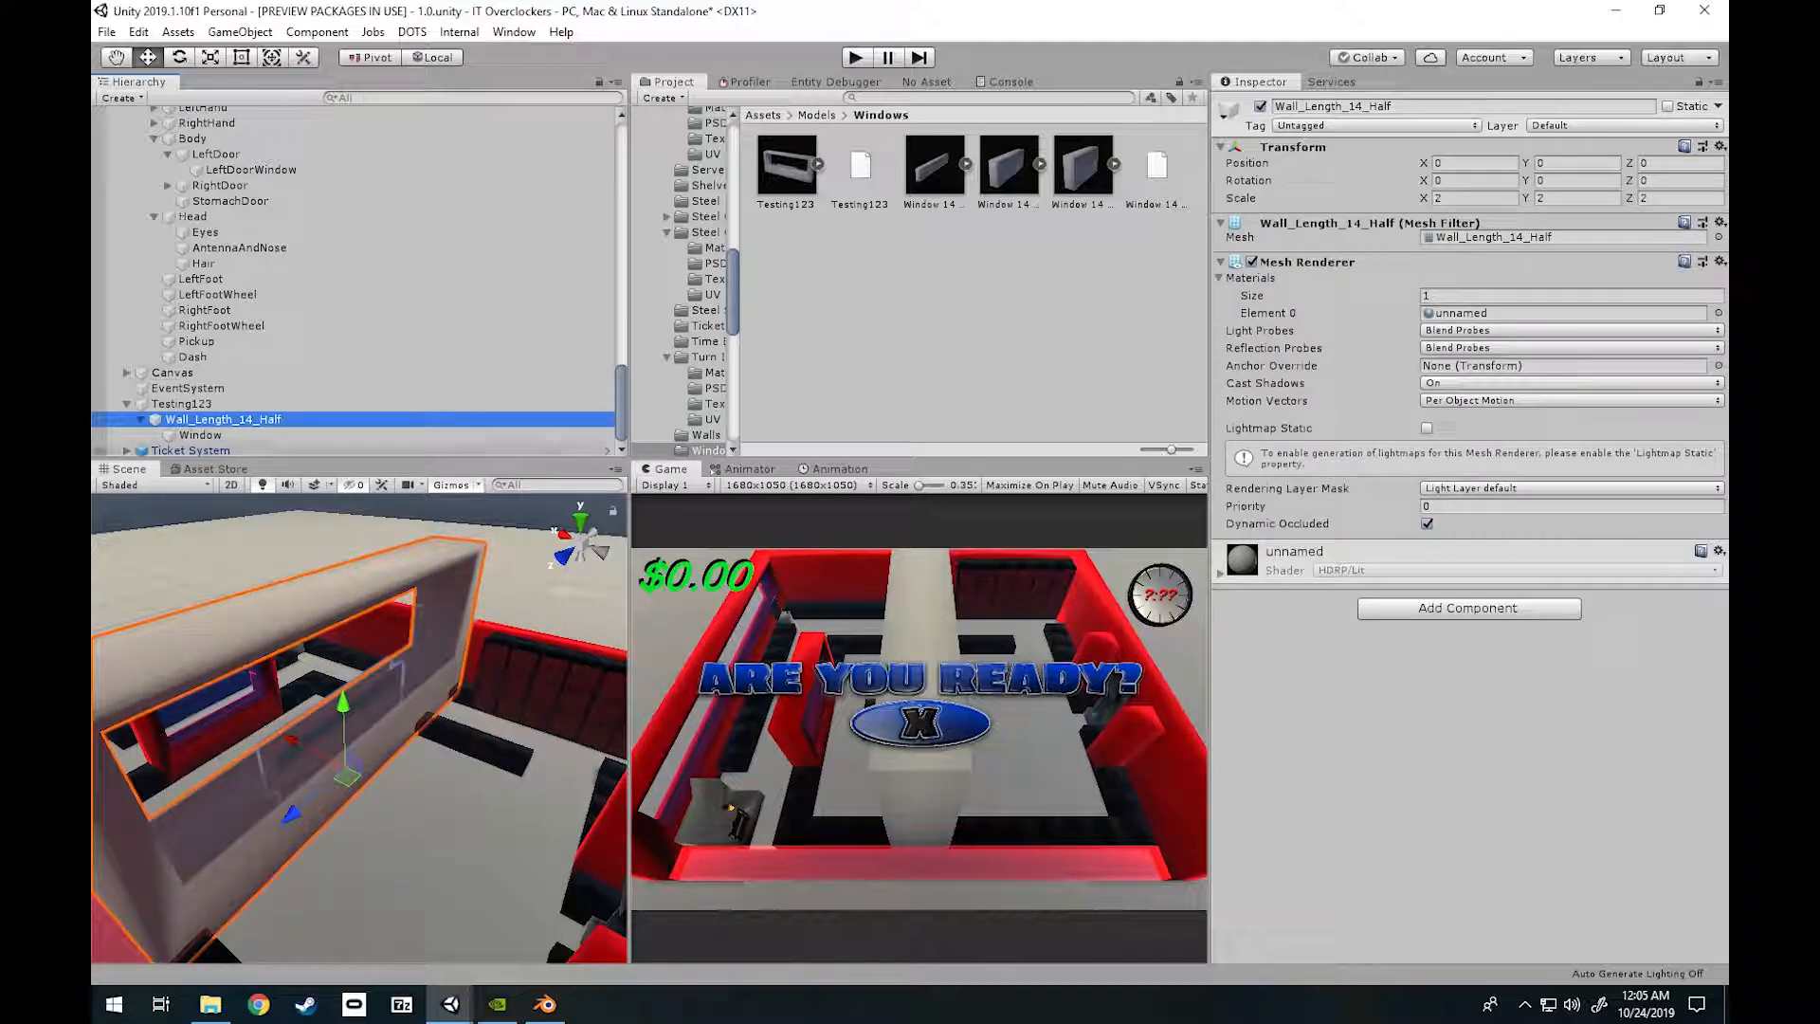
left_click(200, 434)
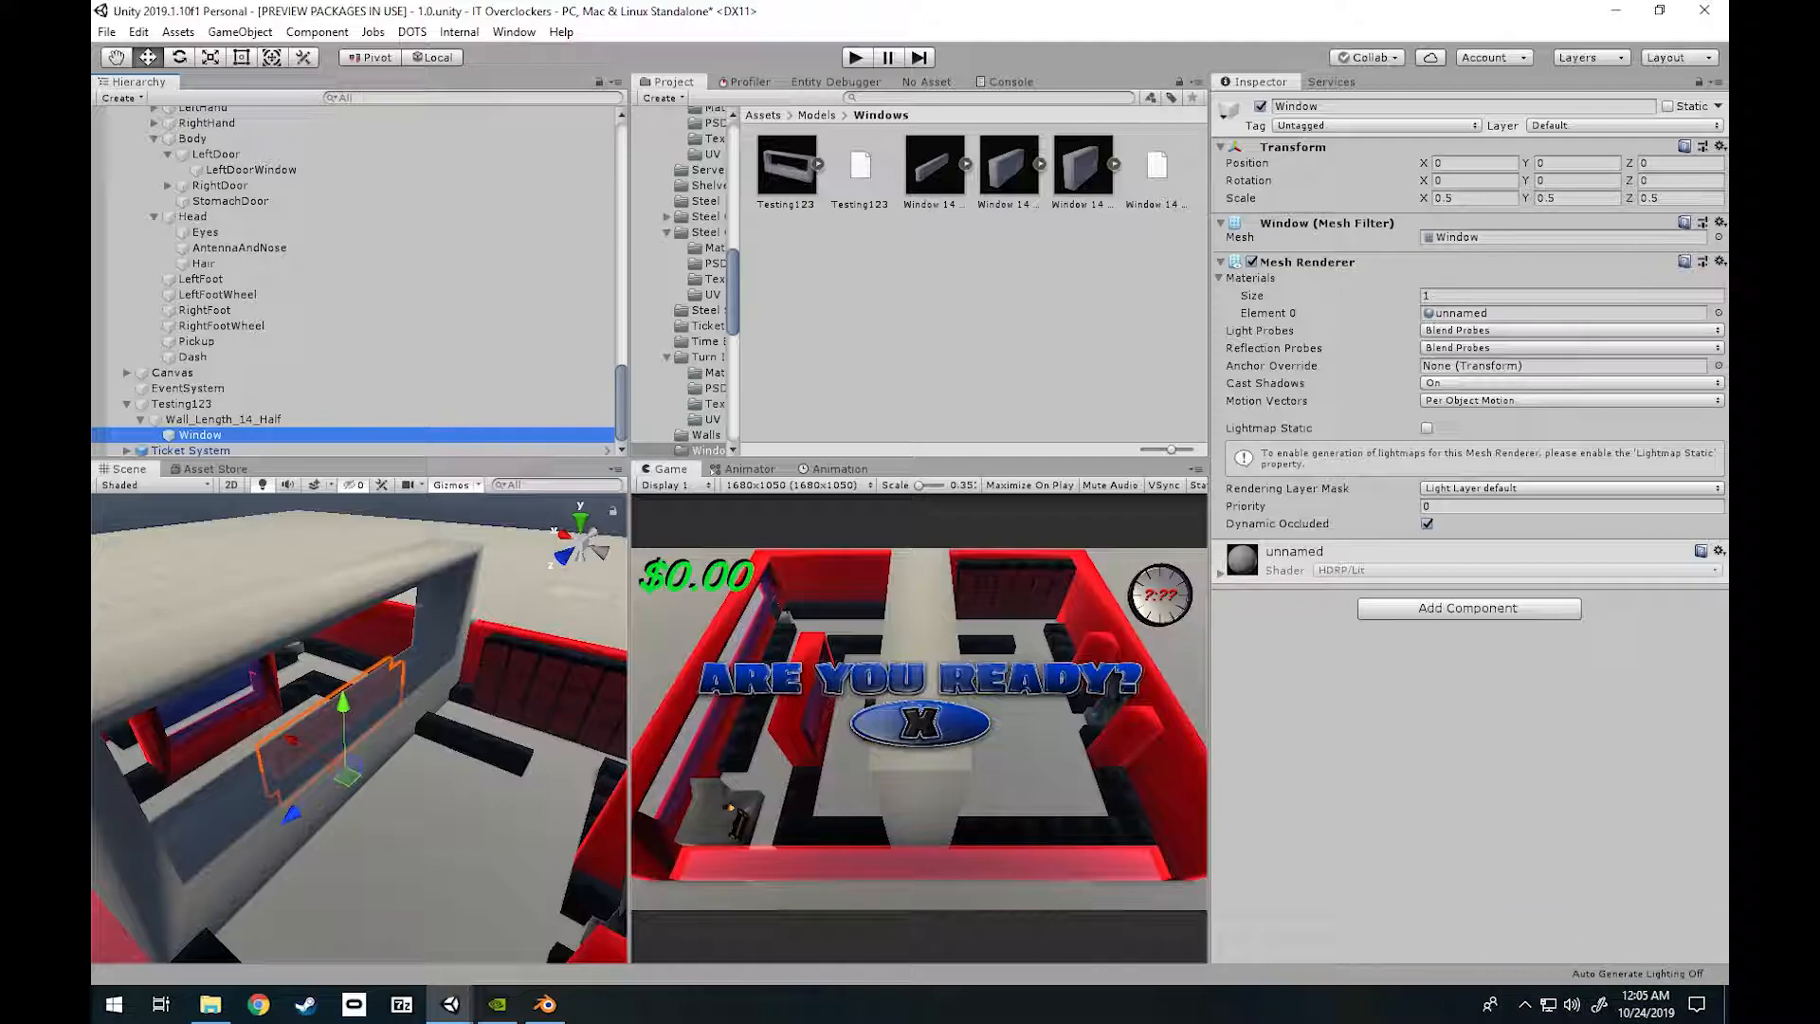
right_click_drag(360, 728, 398, 732)
key("w")
key("s")
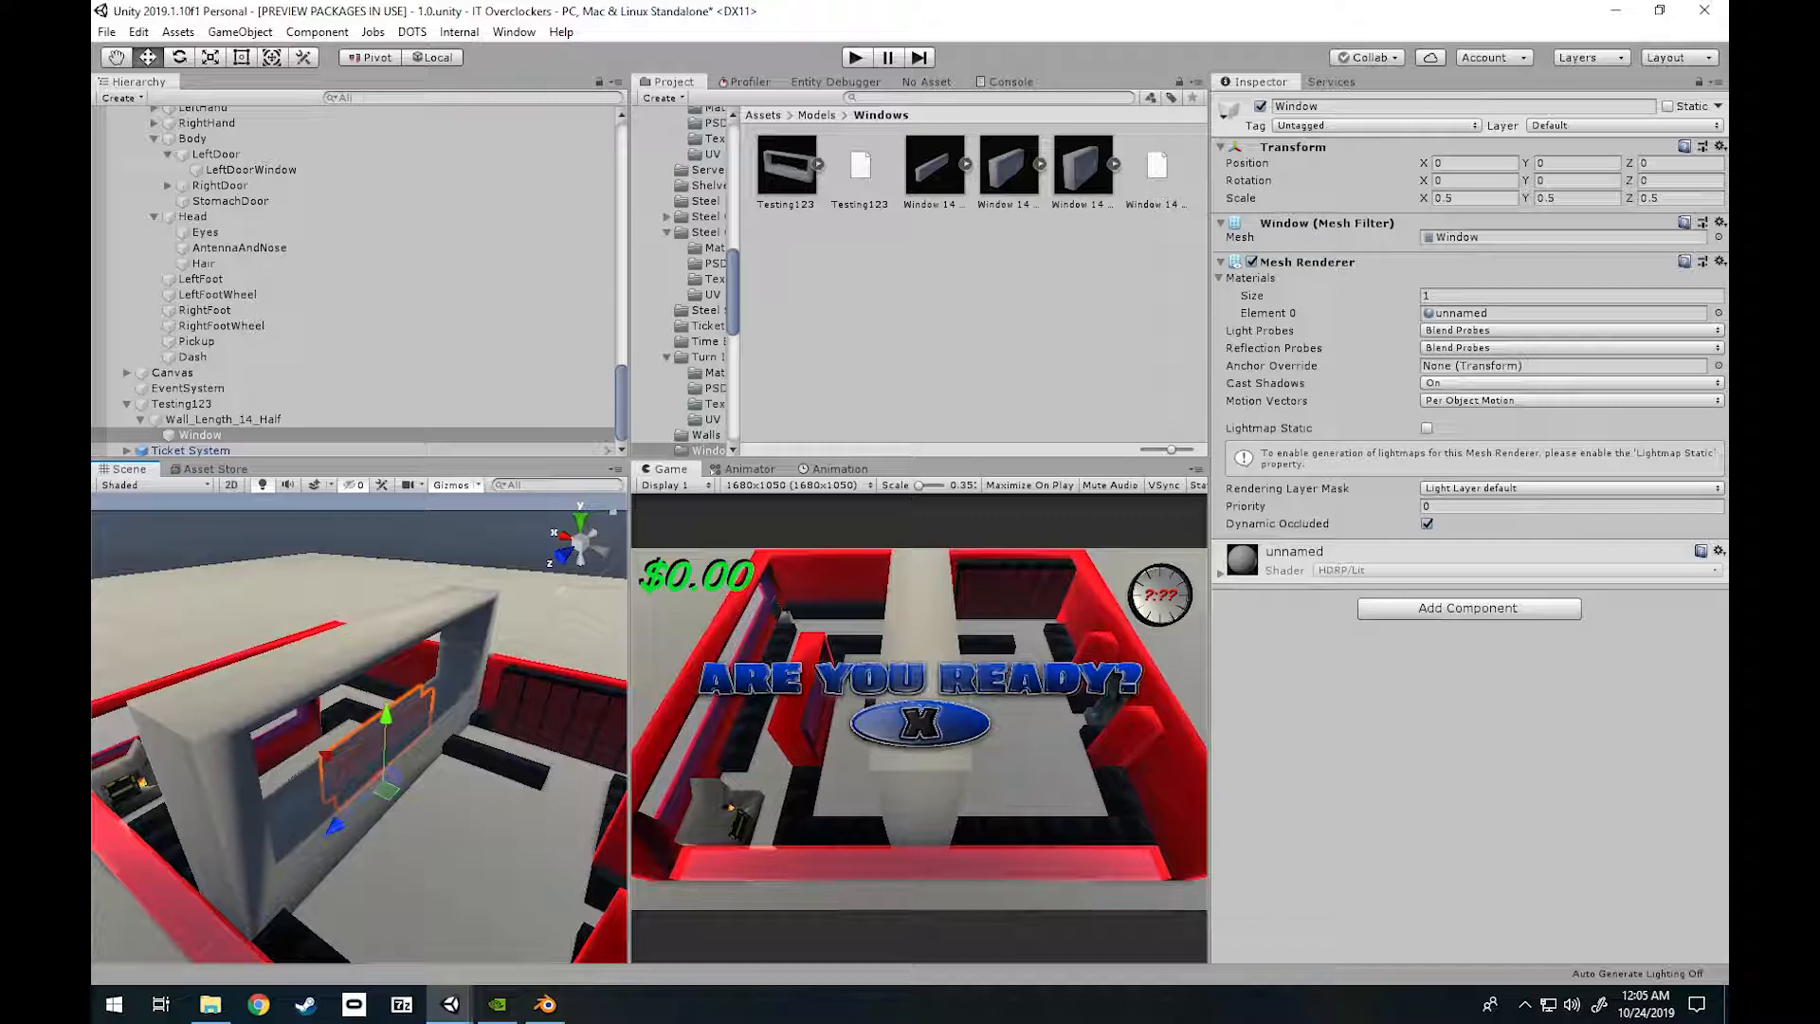
Try X scale values of 0, 1 and .999 on the Window, and clear the entry.
left_click(1473, 197)
left_click(1576, 197)
left_click(1679, 197)
left_click(1473, 197)
type("0")
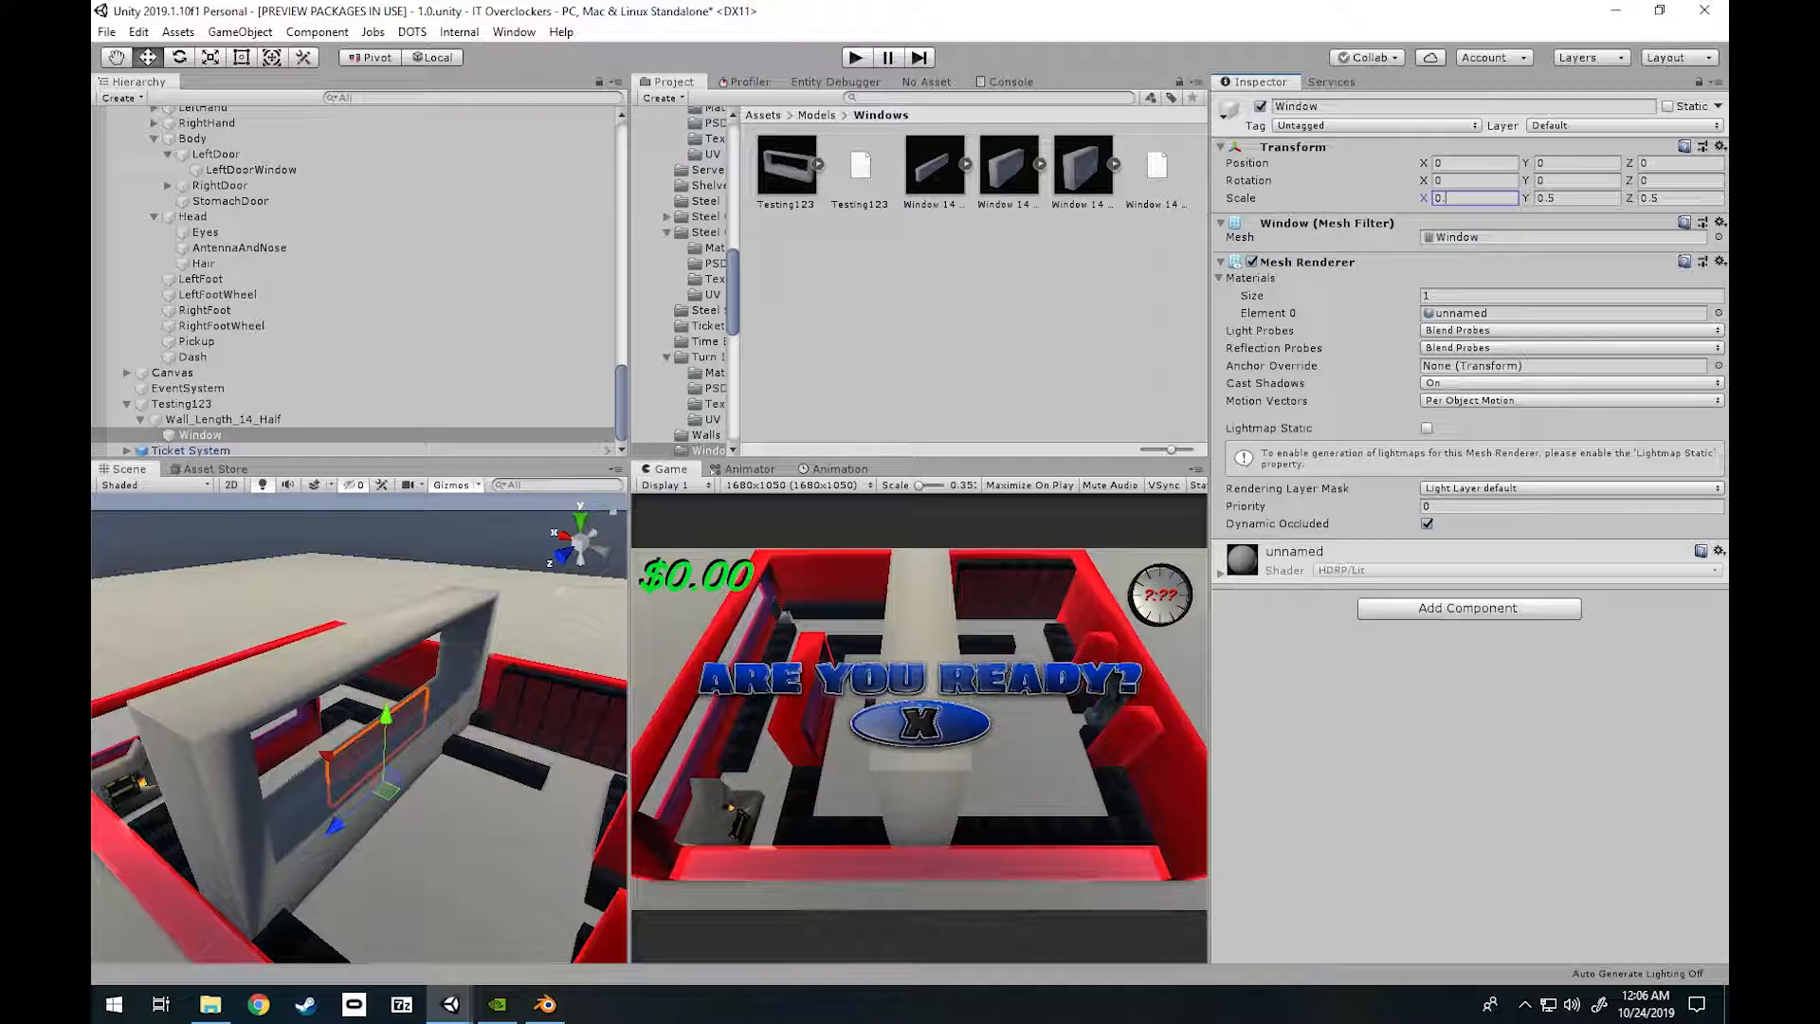
key("BackSpace")
type("1")
key("BackSpace")
type(".999")
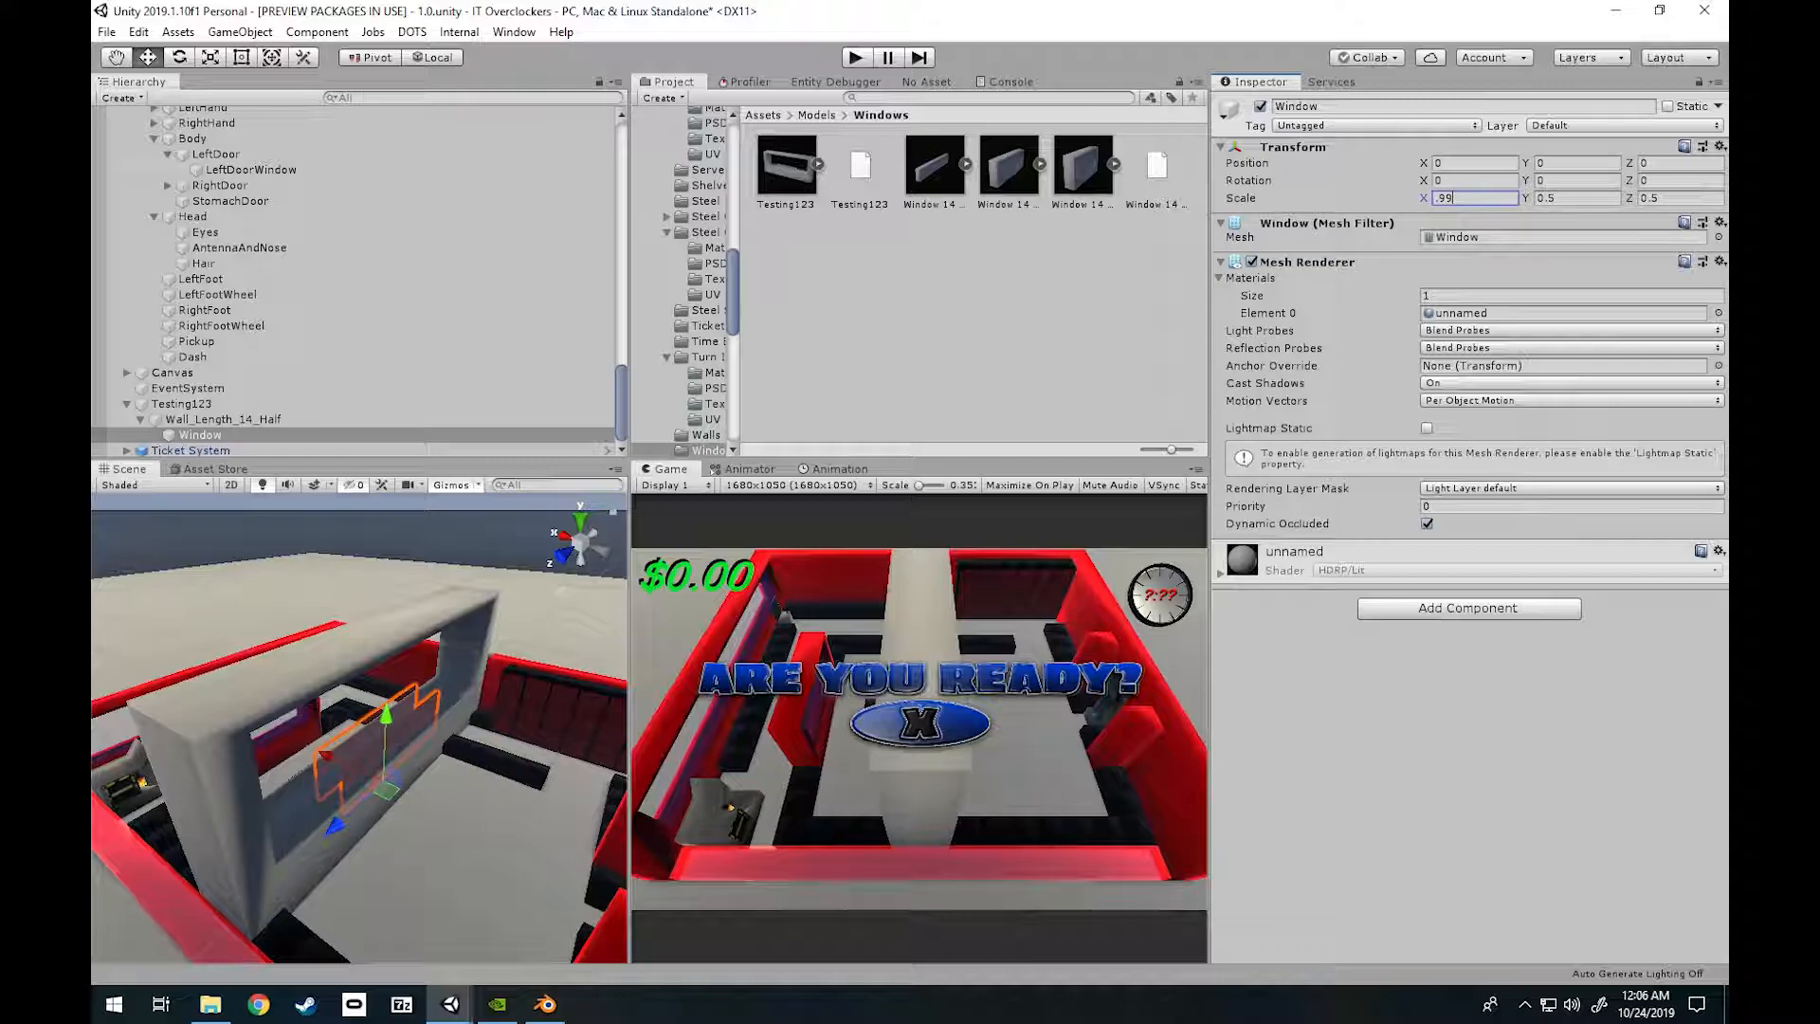
type("8")
key("BackSpace")
key("BackSpace")
key("BackSpace")
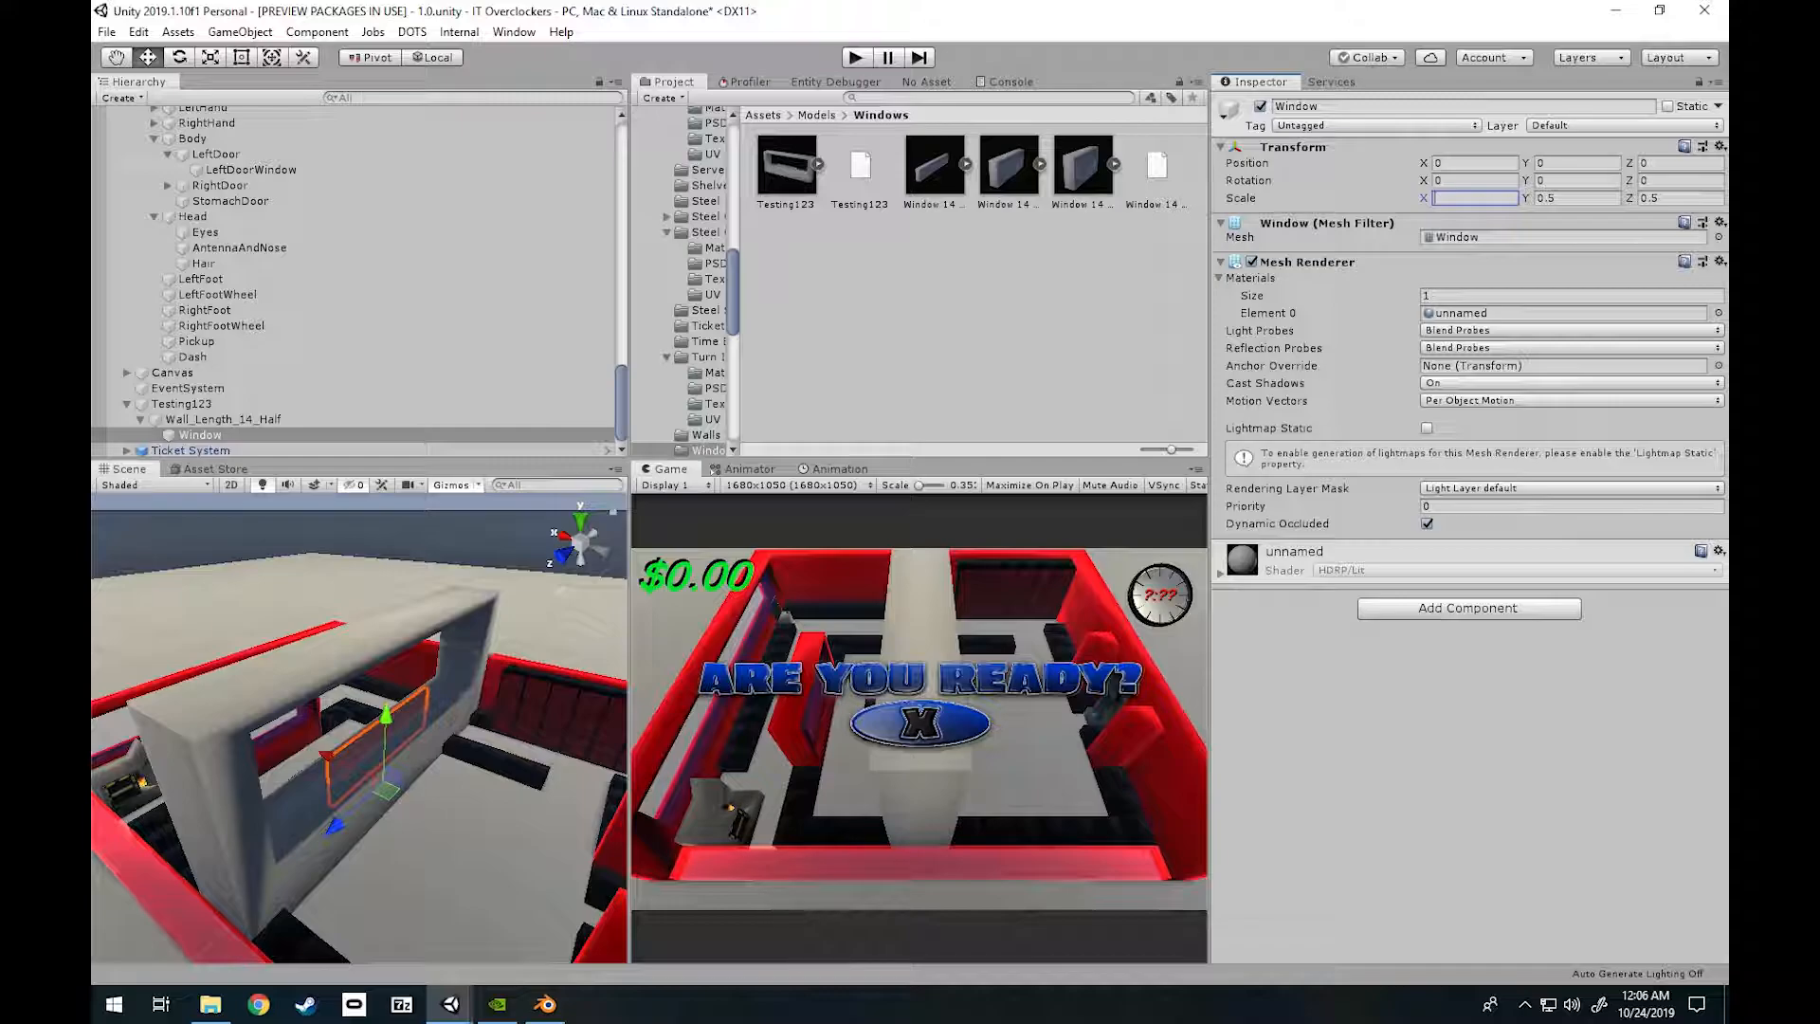
Compare the scales of Wall_Length_14_Half and Testing123 again, and switch back to the wall model in Blender.
left_click(222, 419)
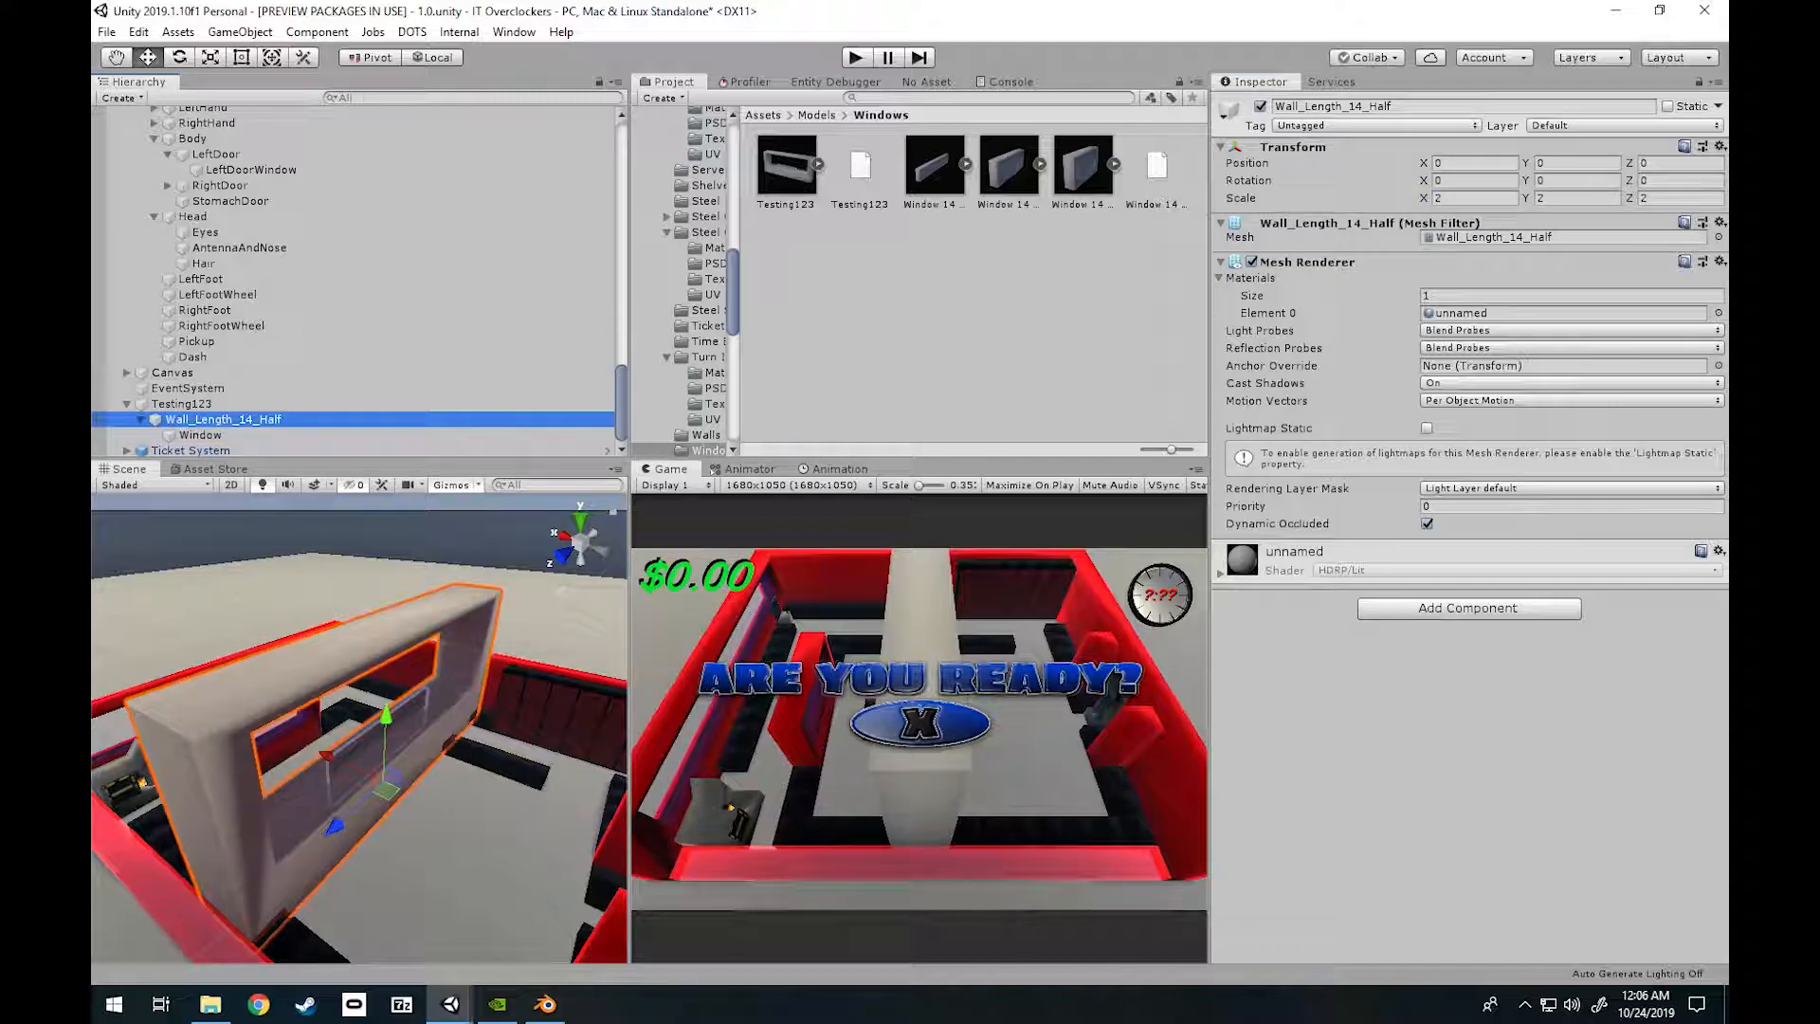
left_click(181, 403)
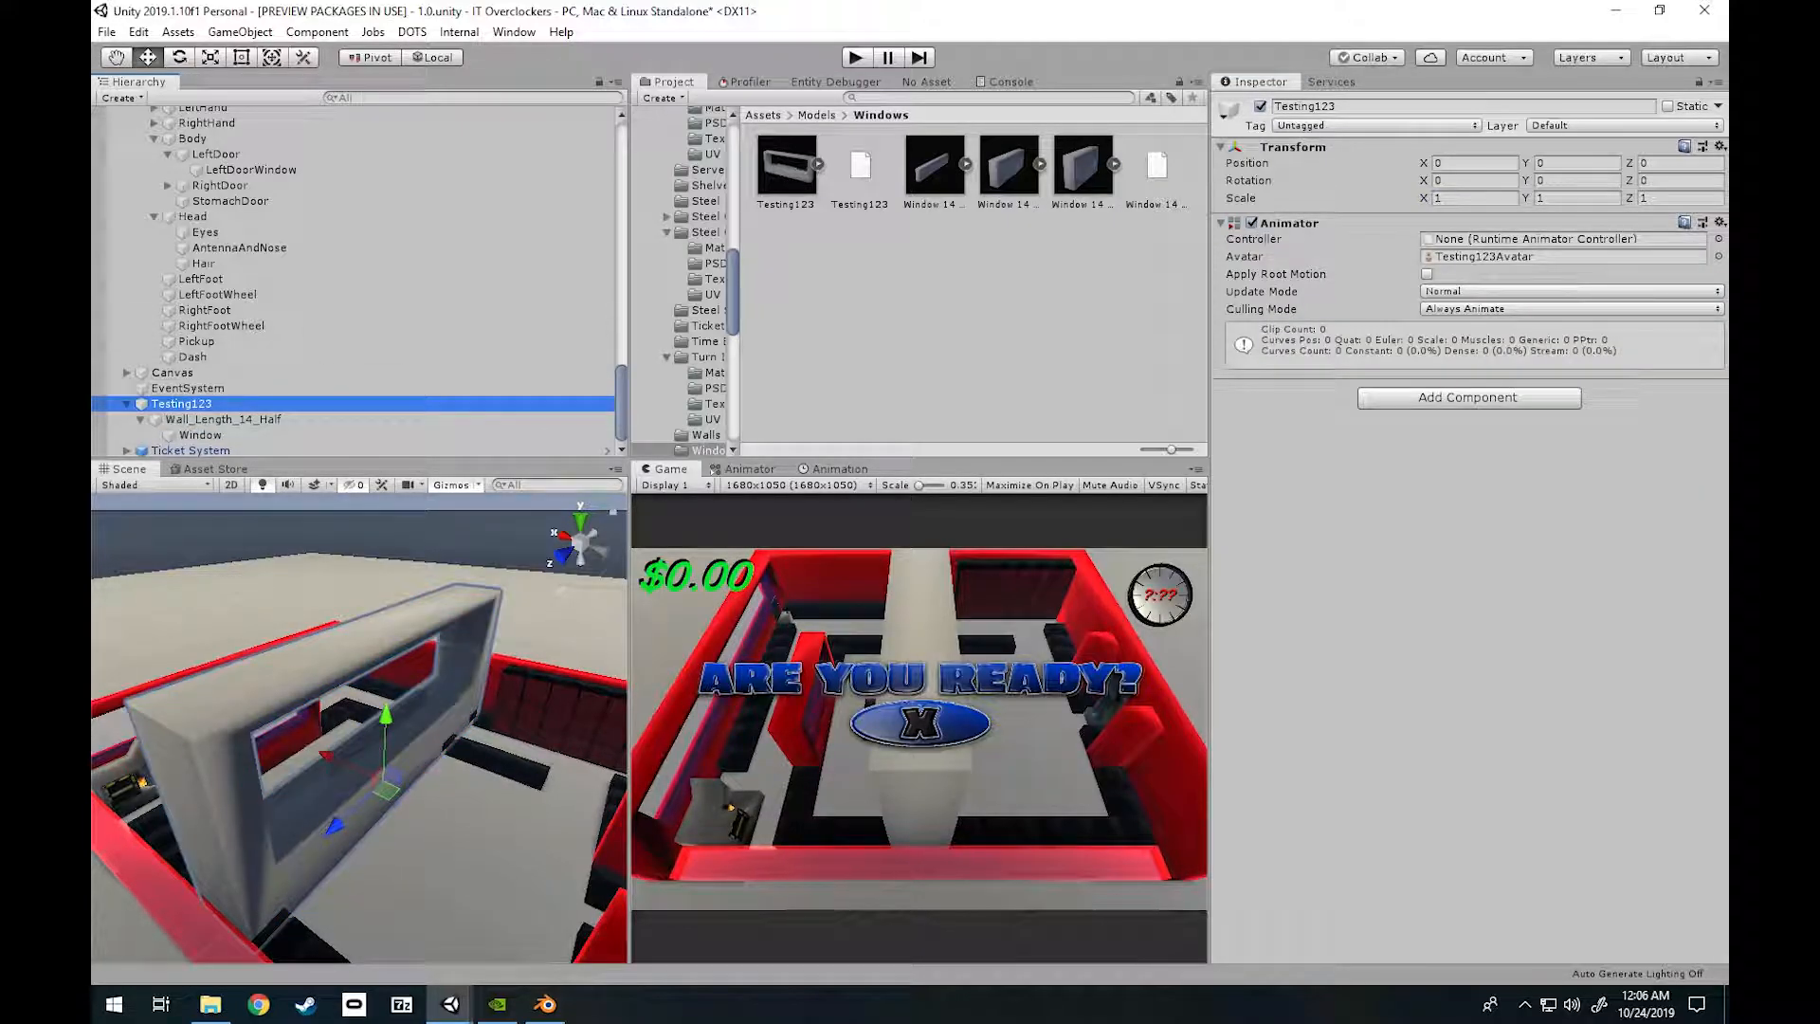
left_click(223, 419)
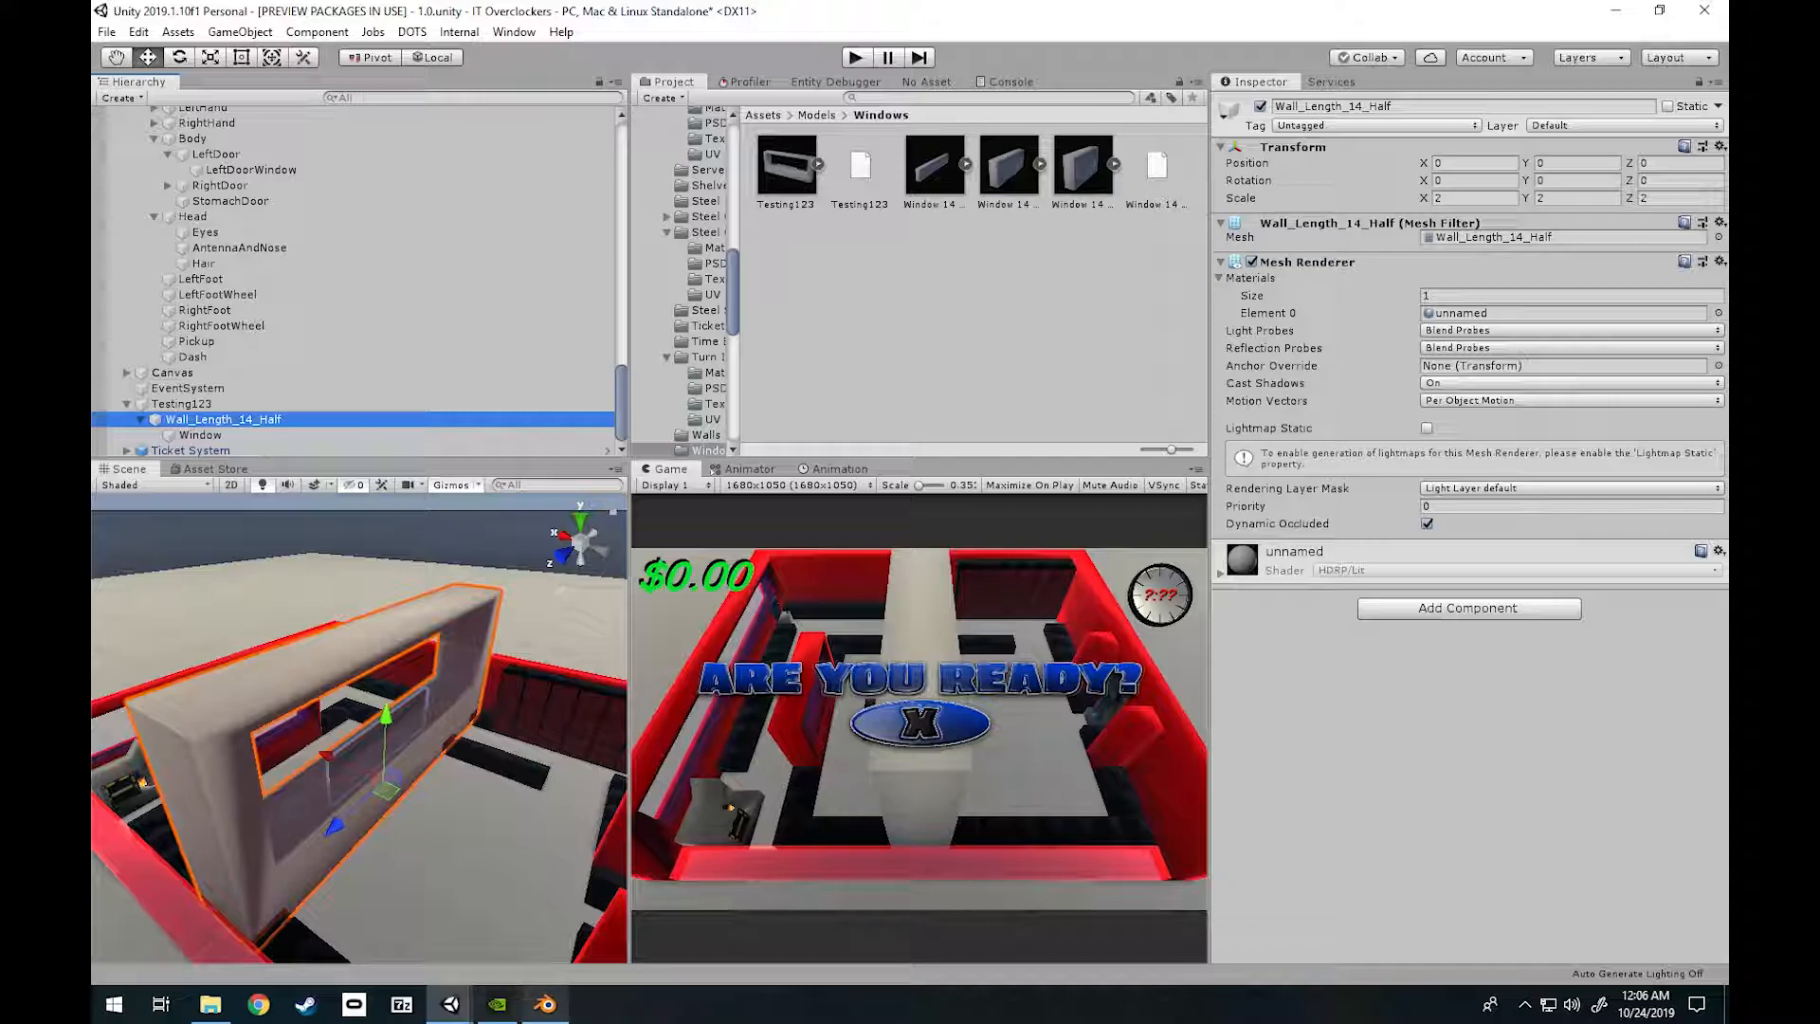
left_click(544, 1004)
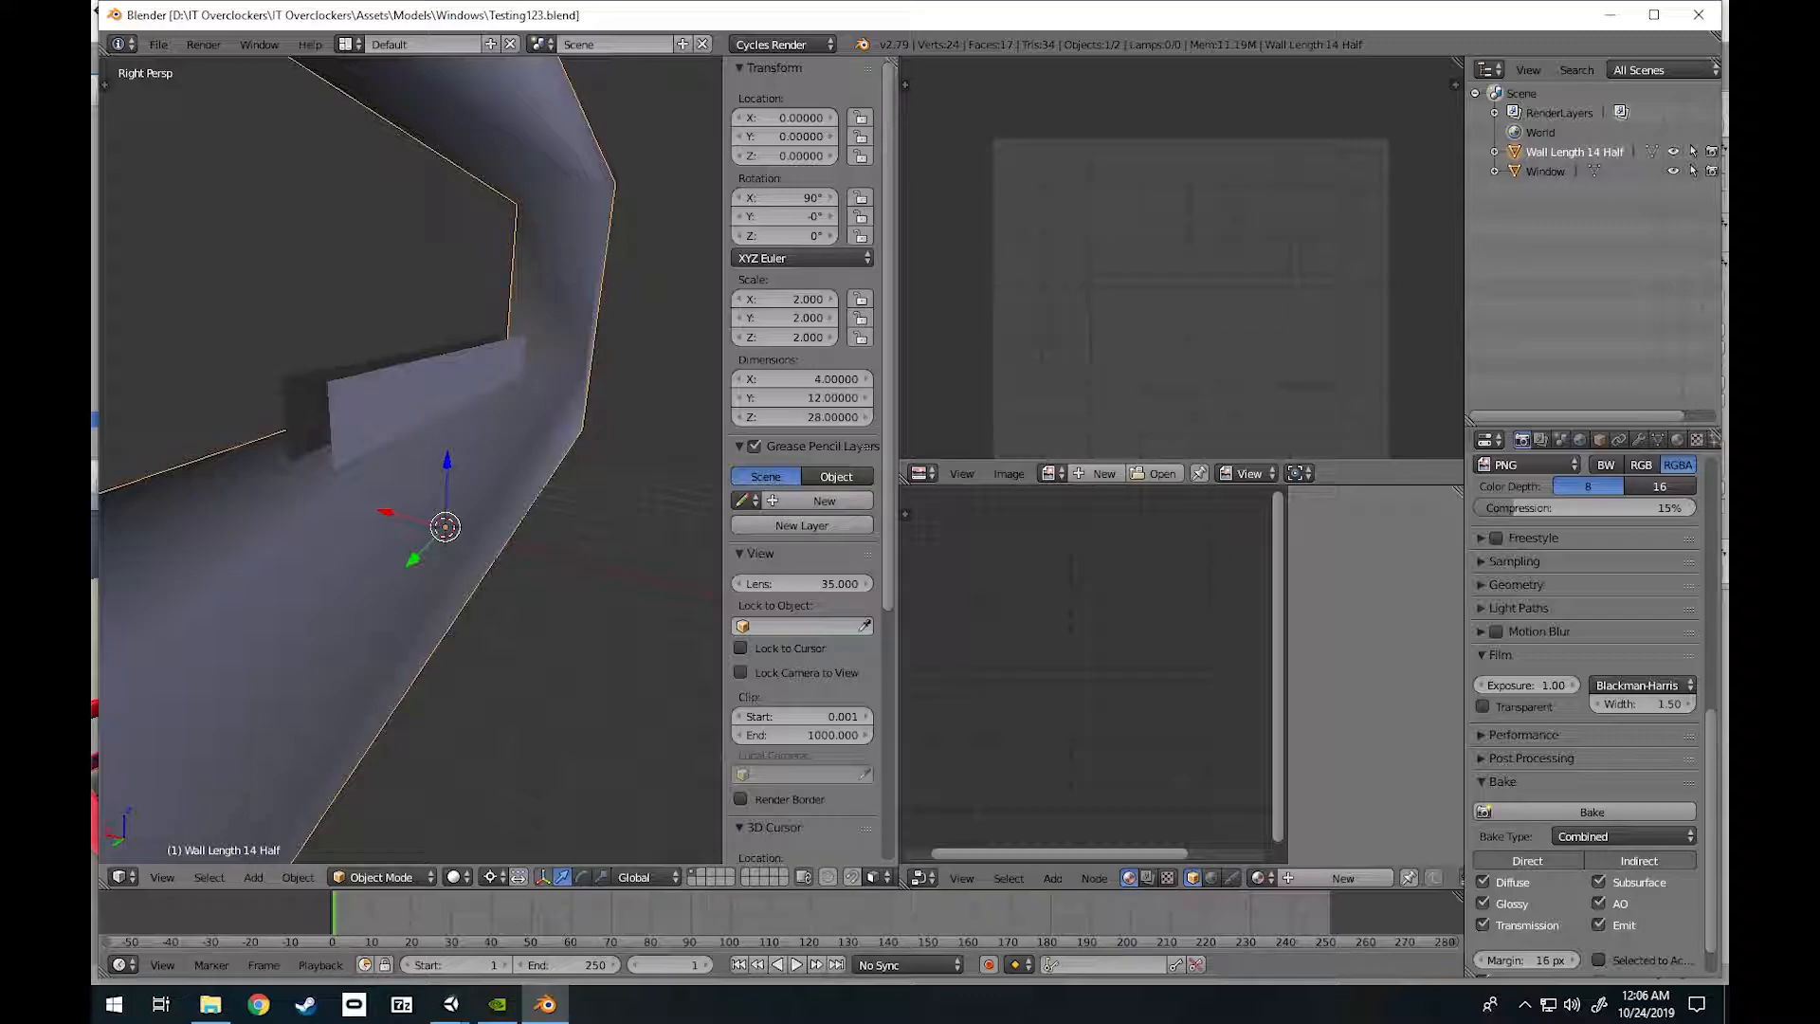
Return Wall Length 14 Half to a scale of 1 on all axes and check its mesh in Edit Mode.
scroll(407, 455, "down", 8)
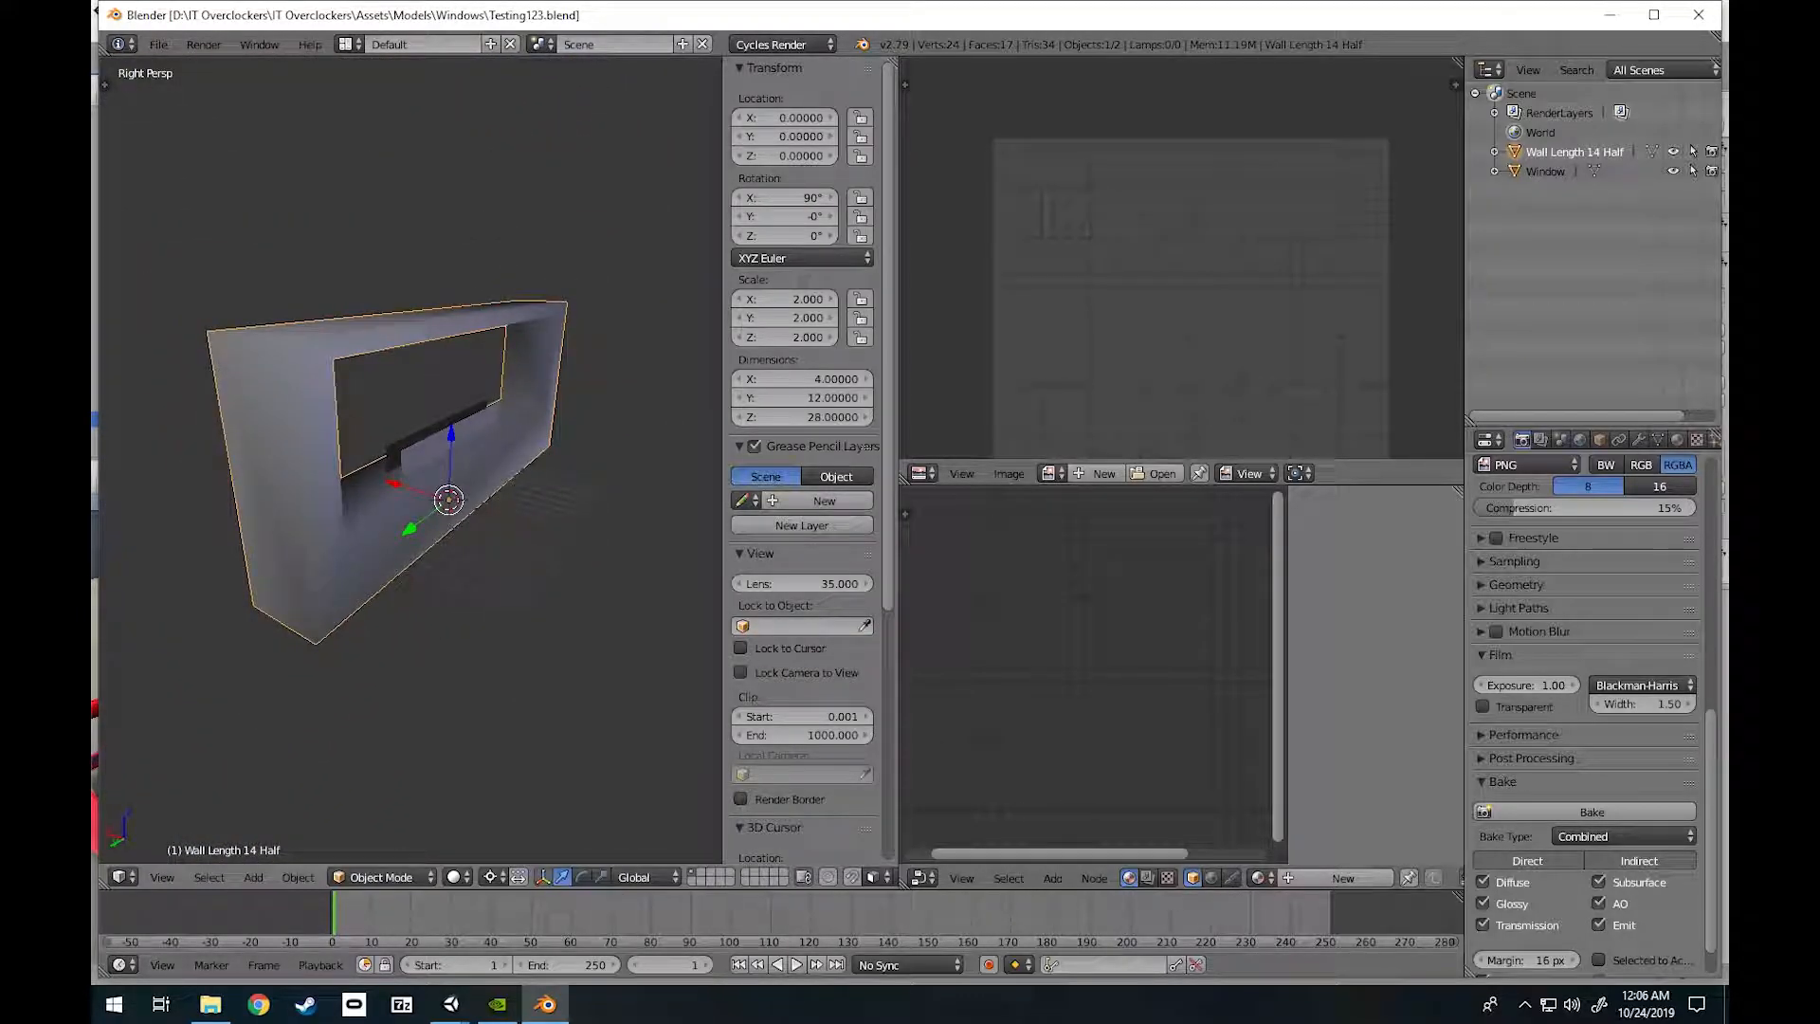
scroll(407, 455, "down", 3)
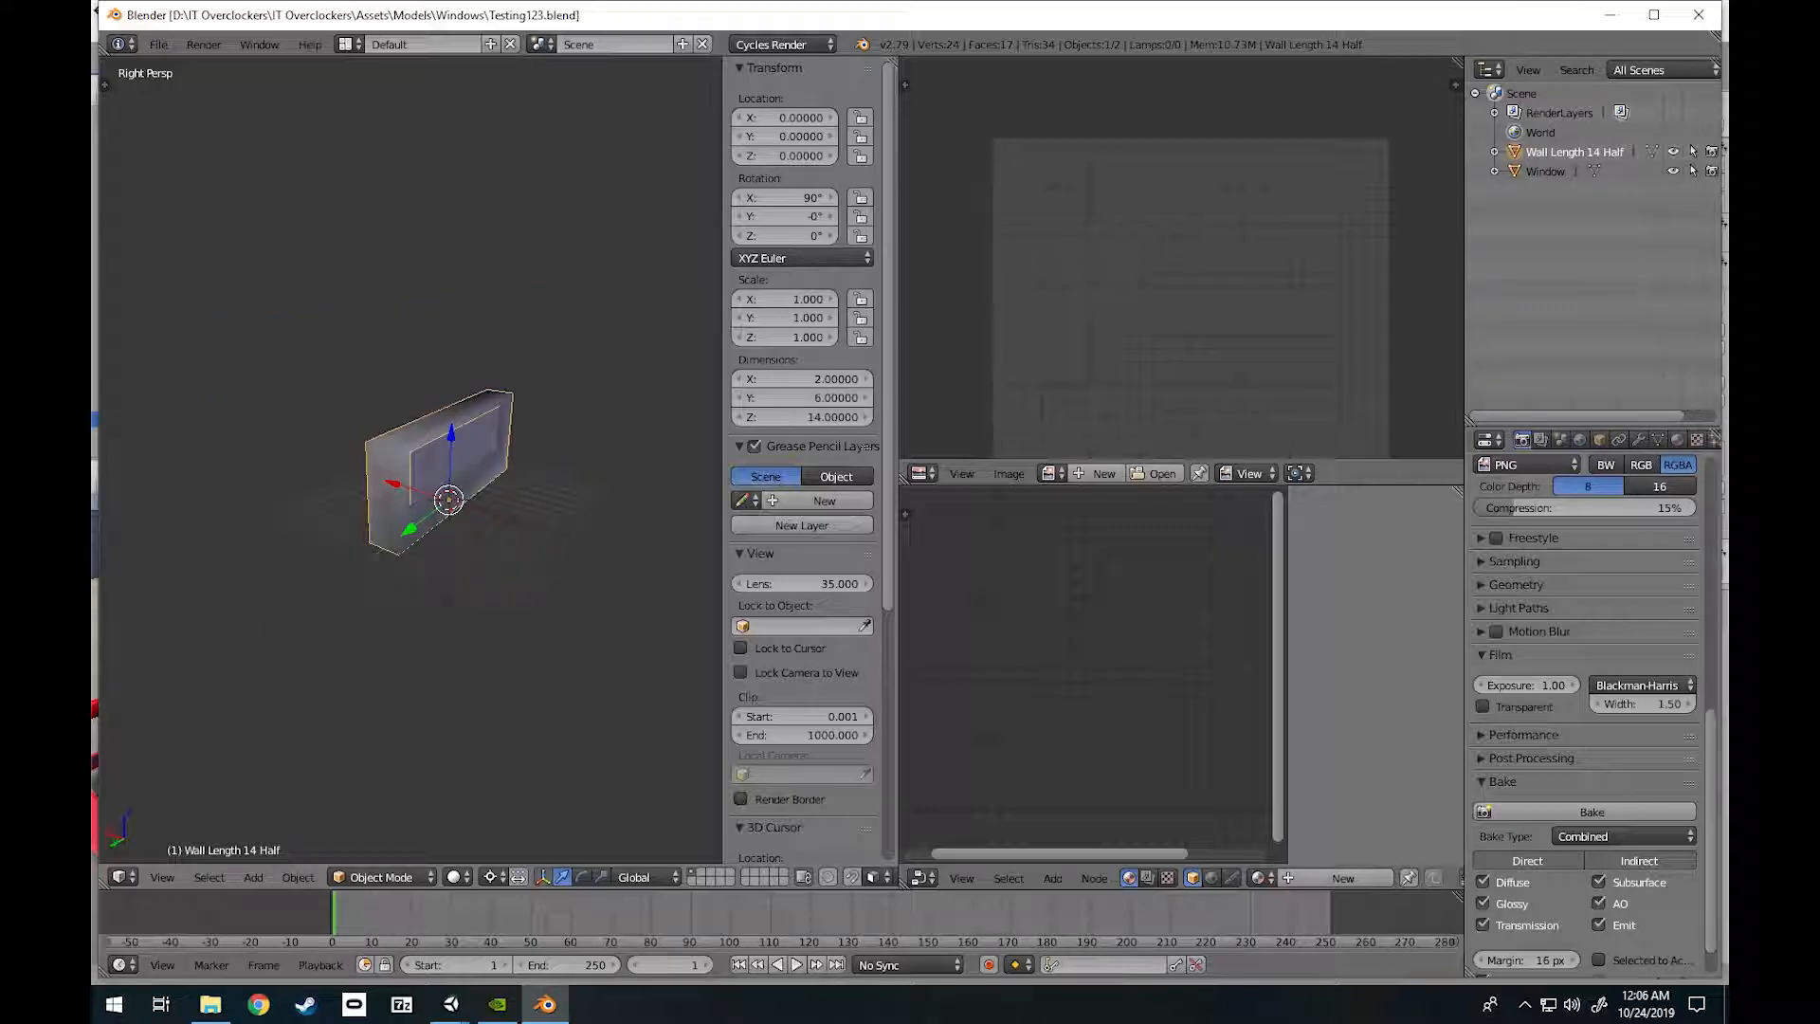
key("Tab")
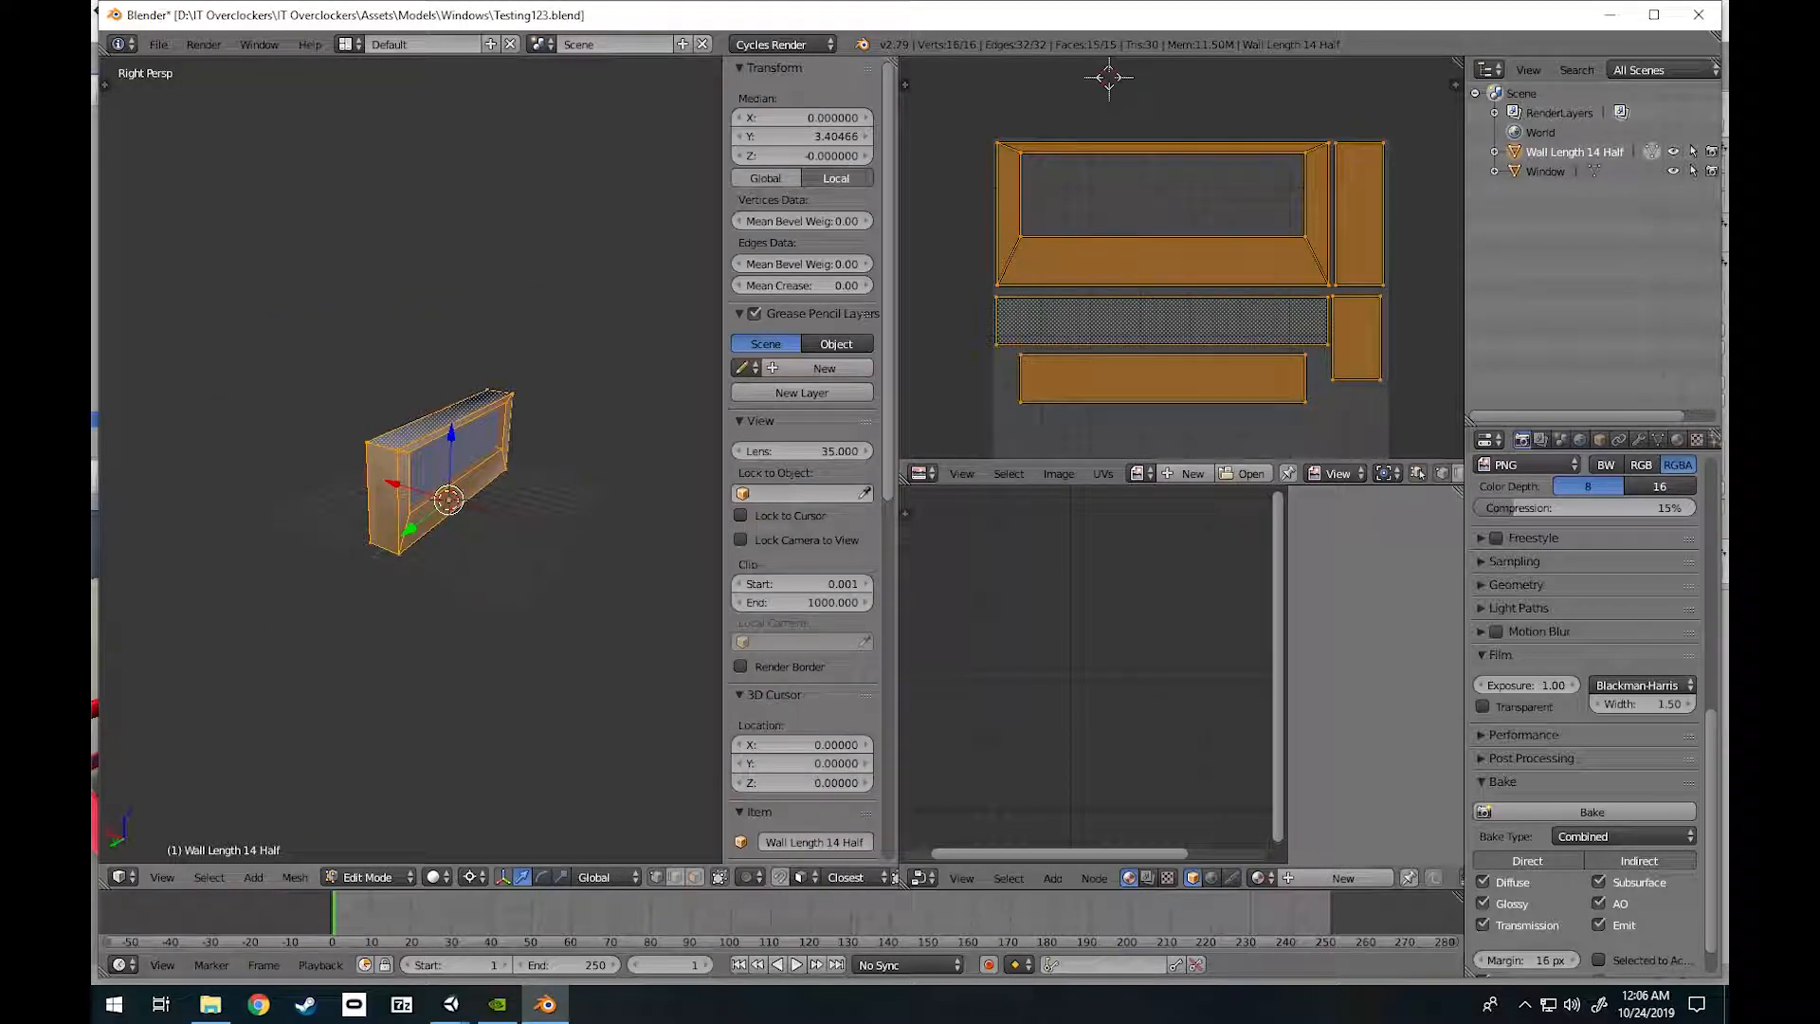
key("a")
key("a")
key("Tab")
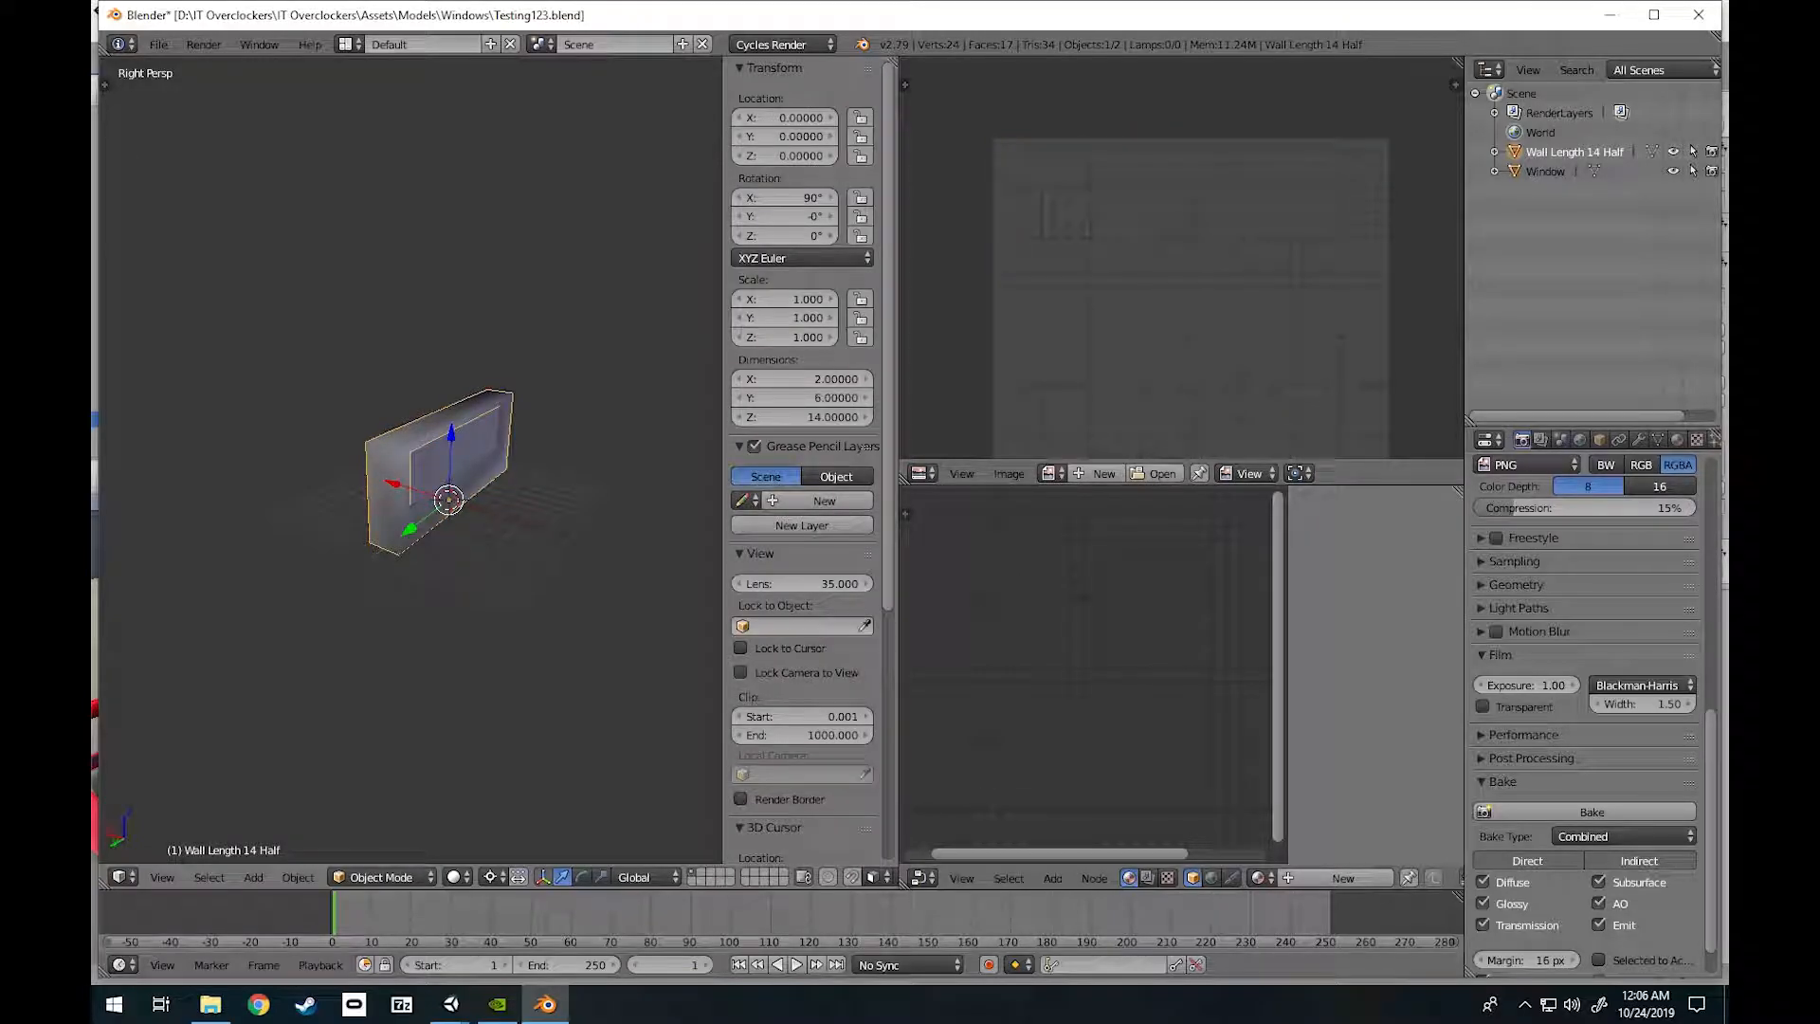
Apply the scale of Wall Length 14 Half and save the Blender file.
key("shift+a")
key("Escape")
key("ctrl+a")
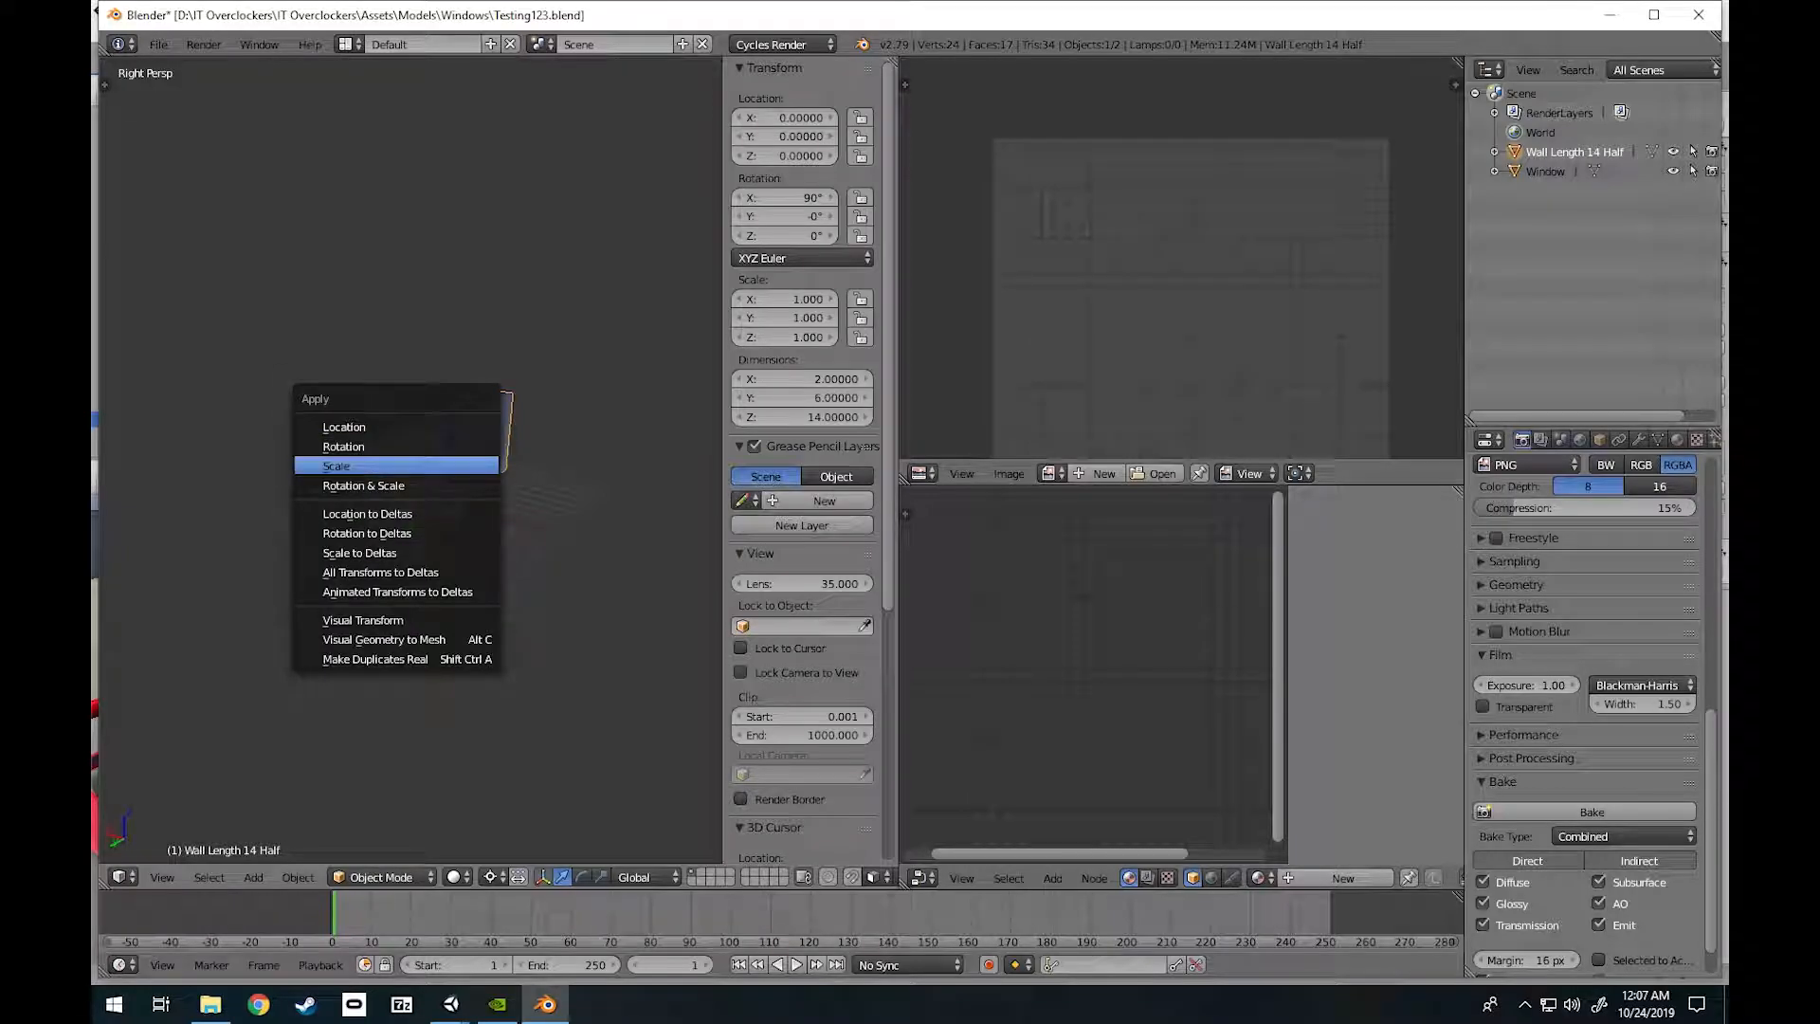
left_click(401, 465)
left_click(159, 44)
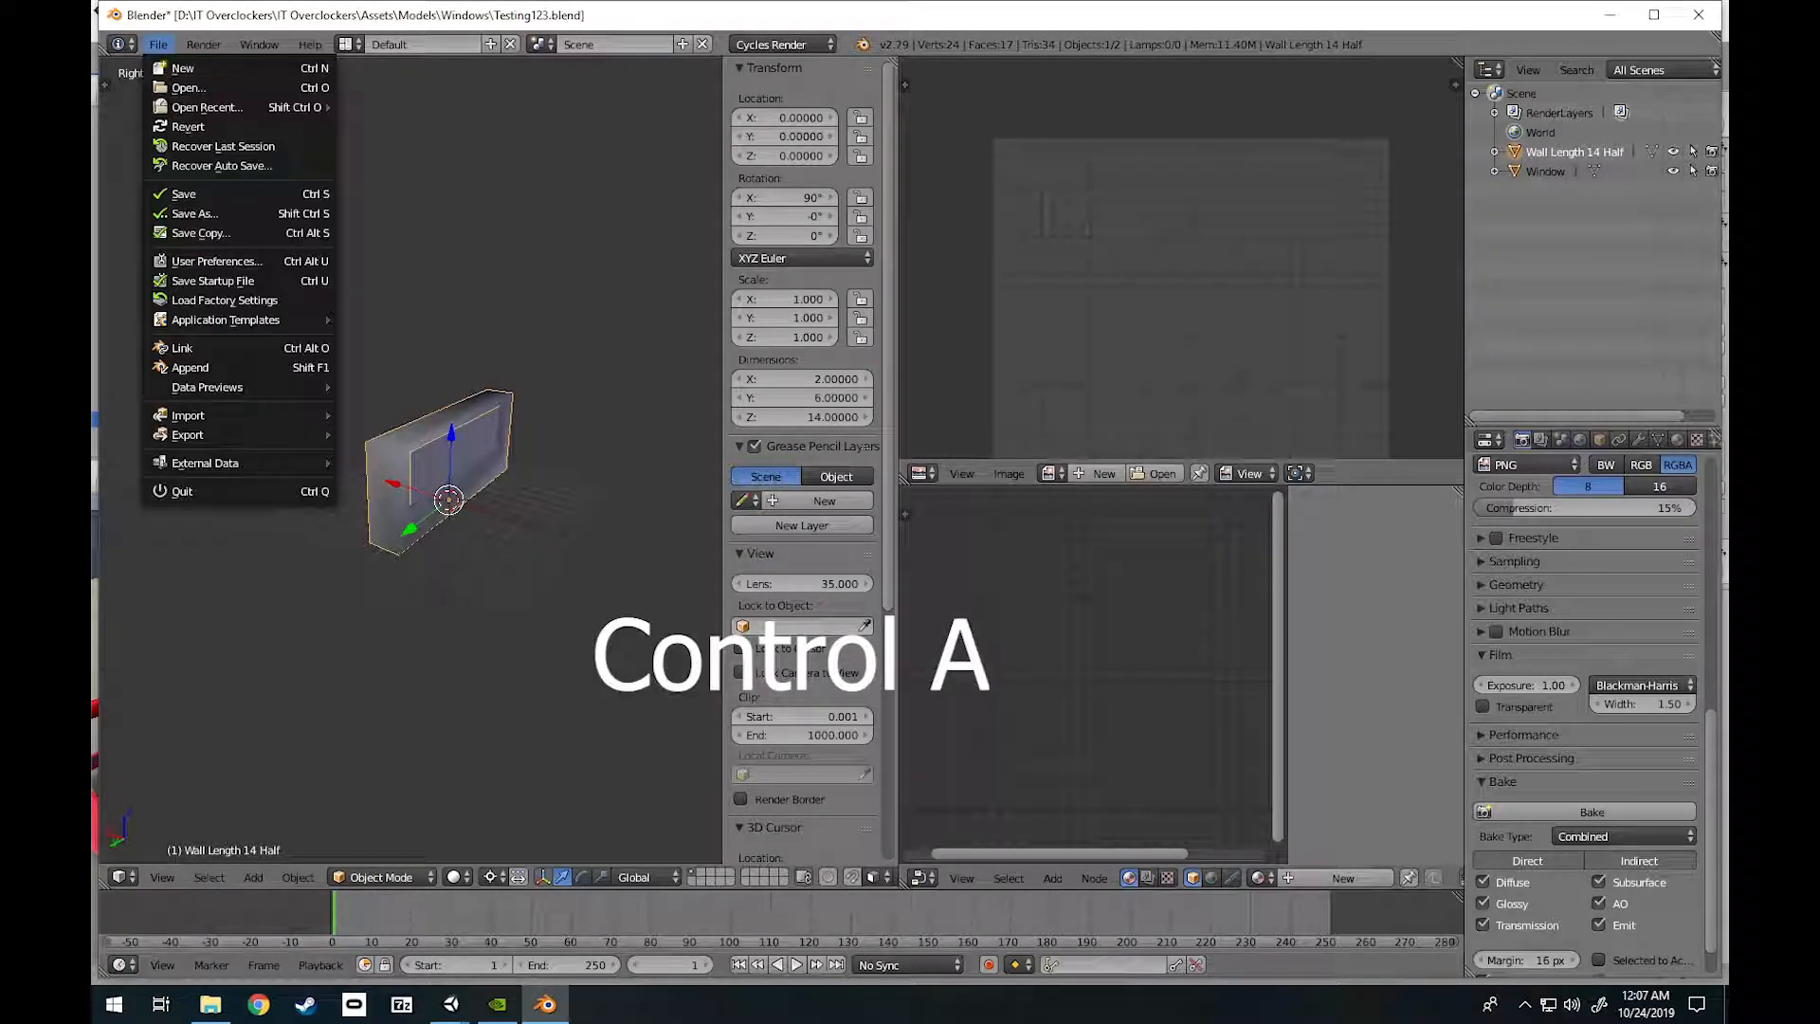
left_click(189, 193)
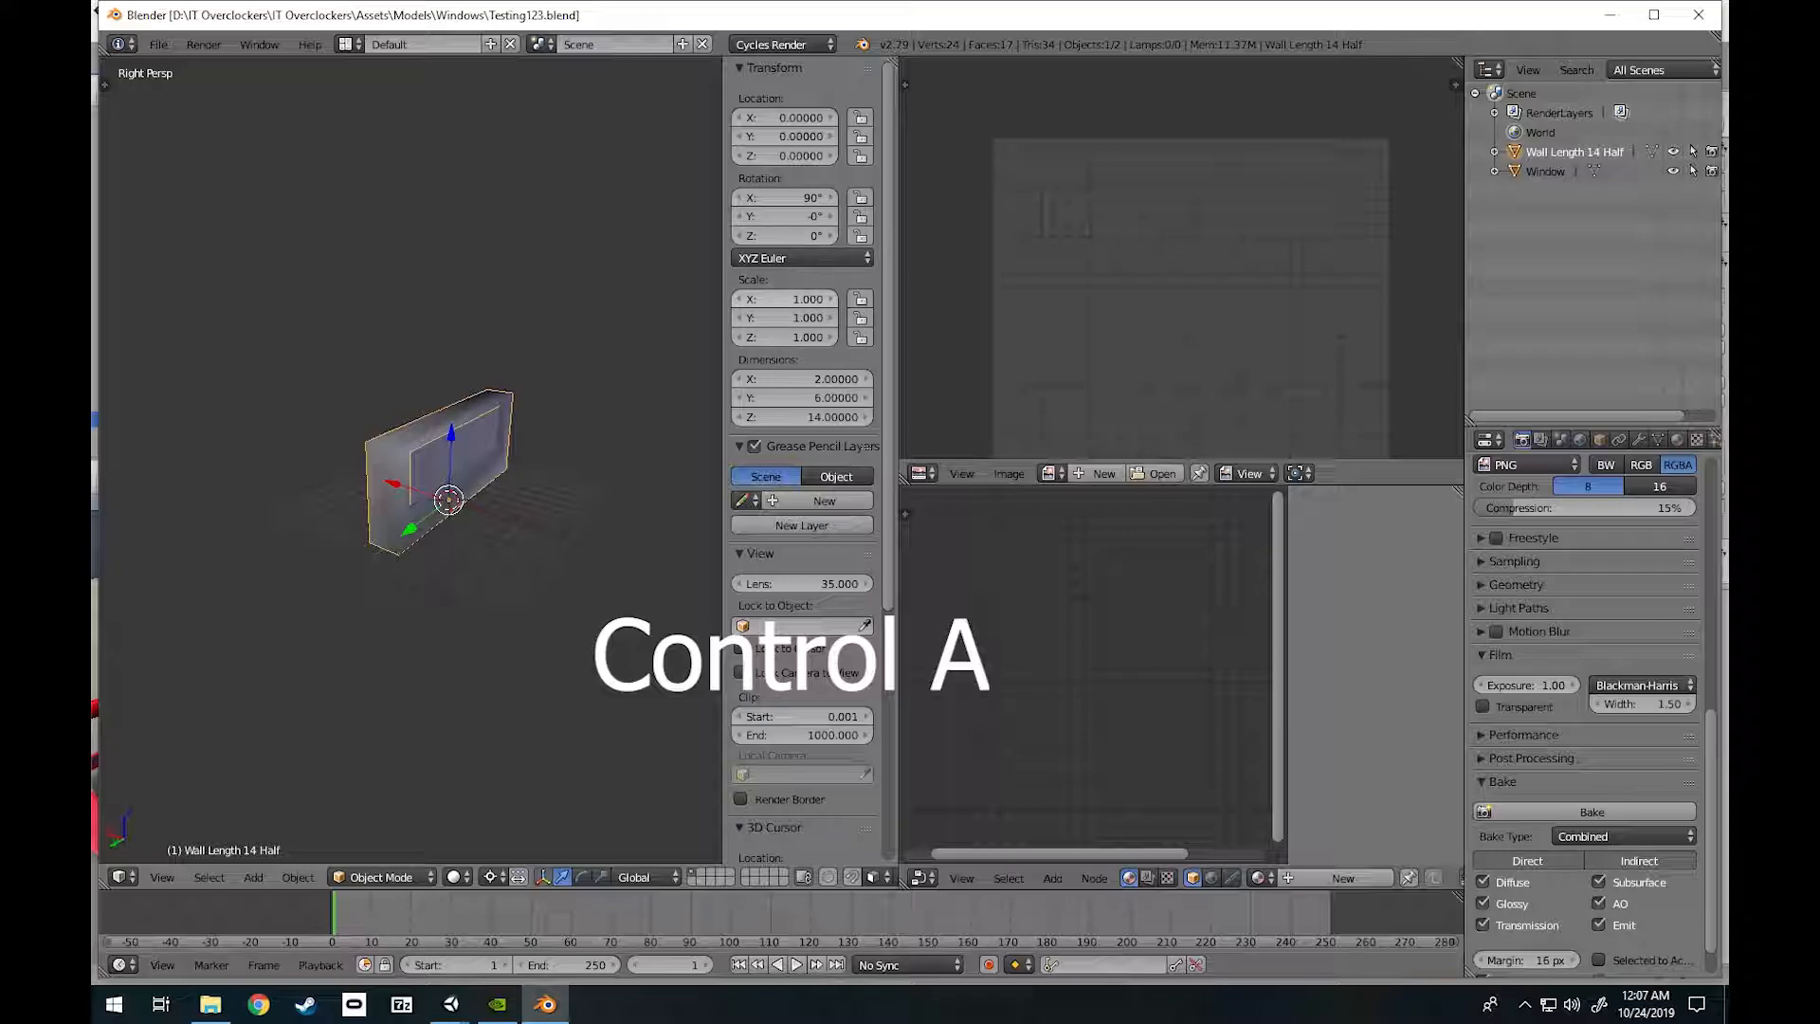
Stretch the wall to an X scale of 5.640 and apply the scale.
left_click_drag(785, 299, 924, 298)
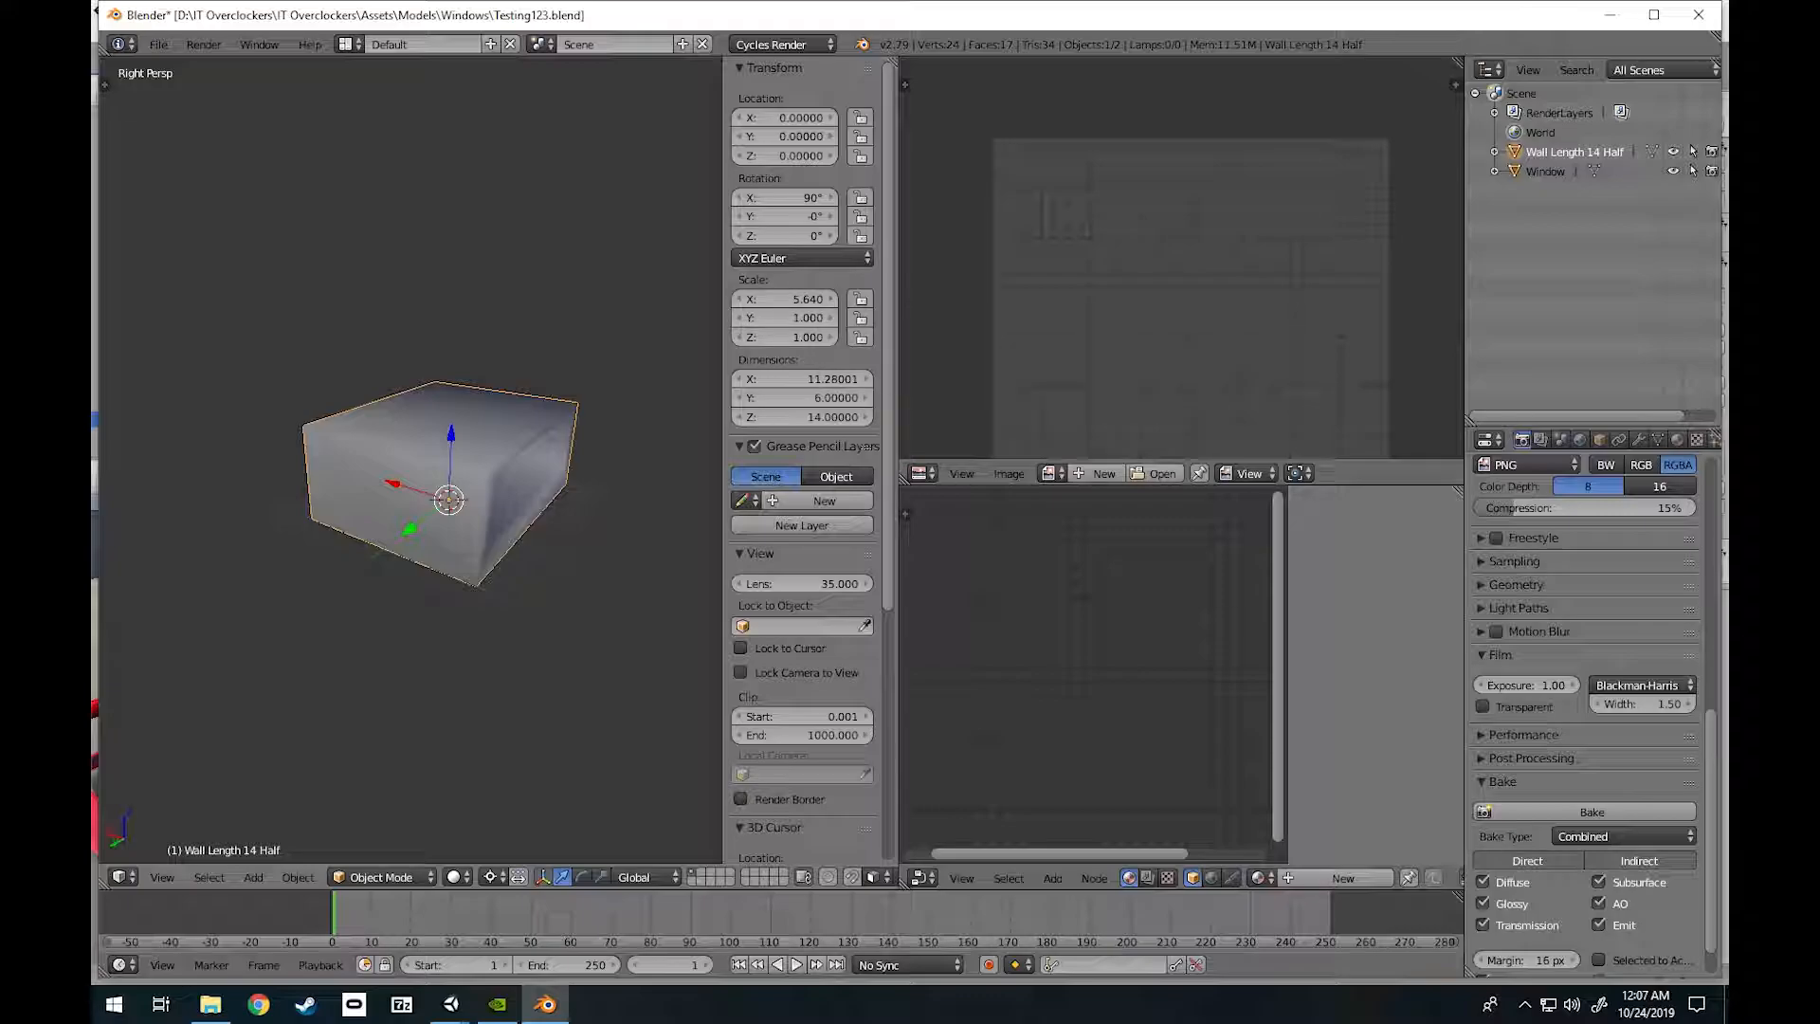
key("ctrl+a")
left_click(364, 467)
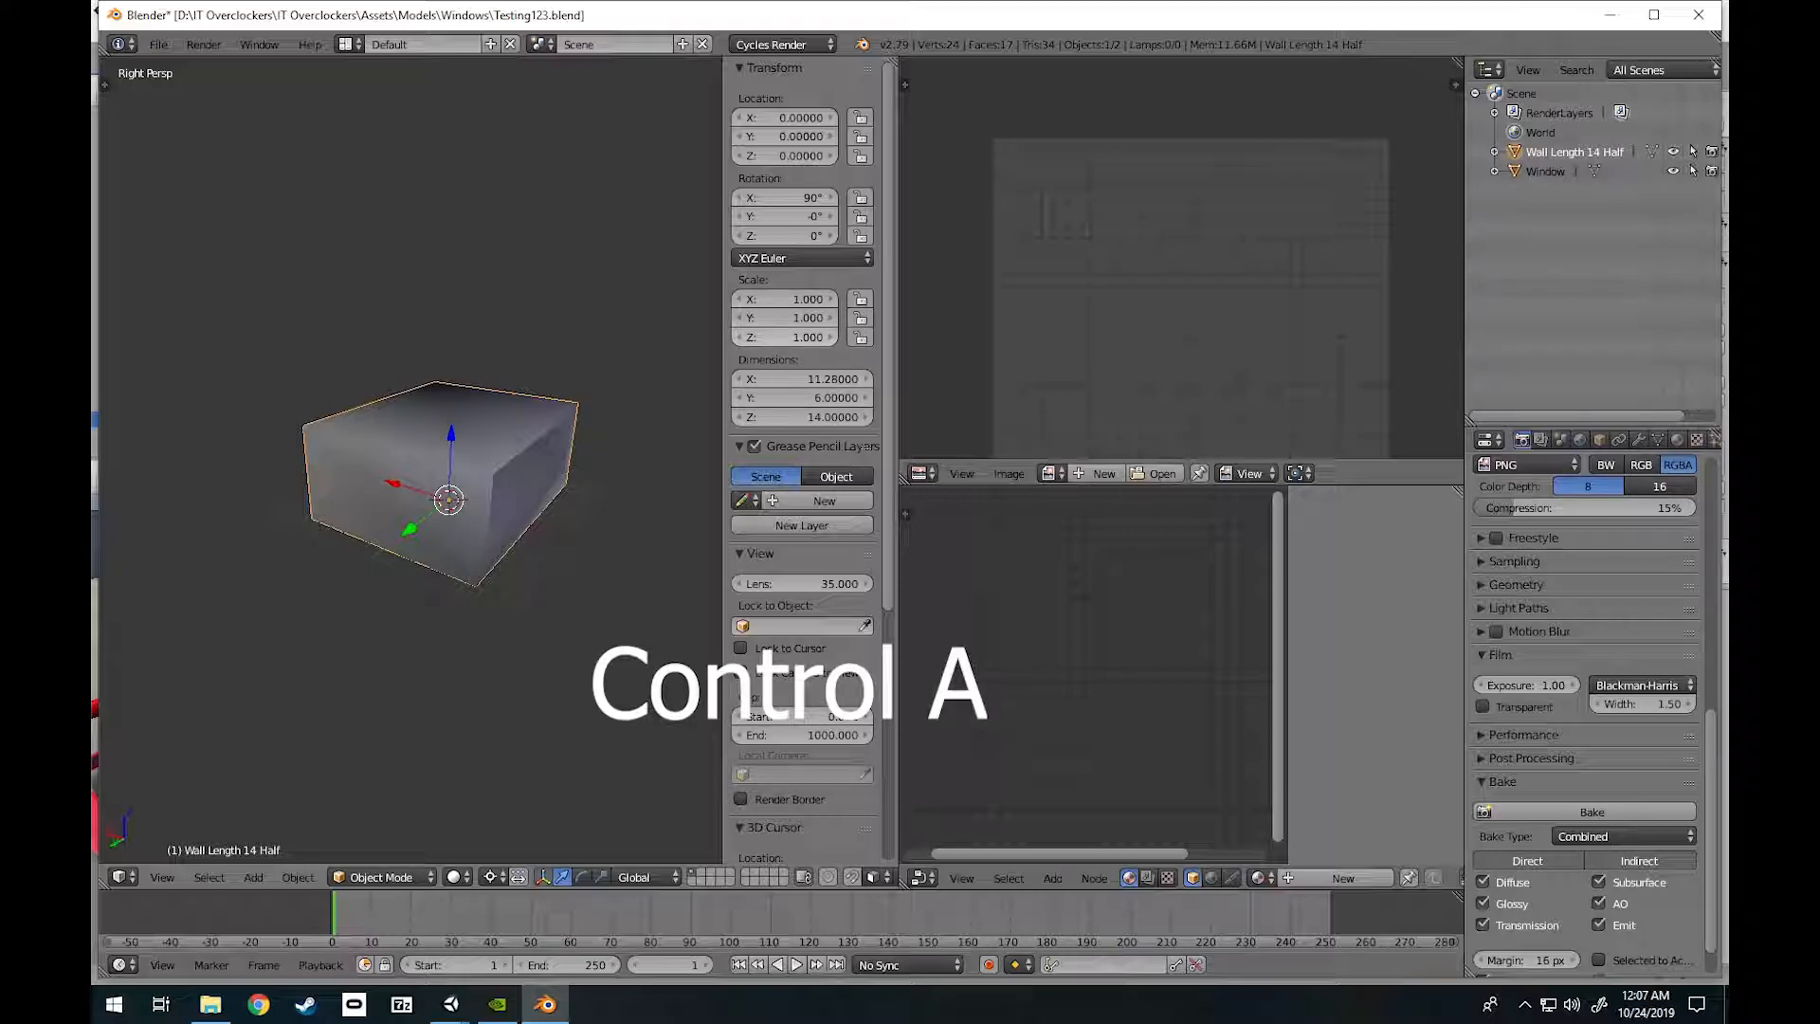
Undo the wall's stretch and its applied scale, and save the Blender file in the restored state.
left_click(158, 44)
left_click(175, 191)
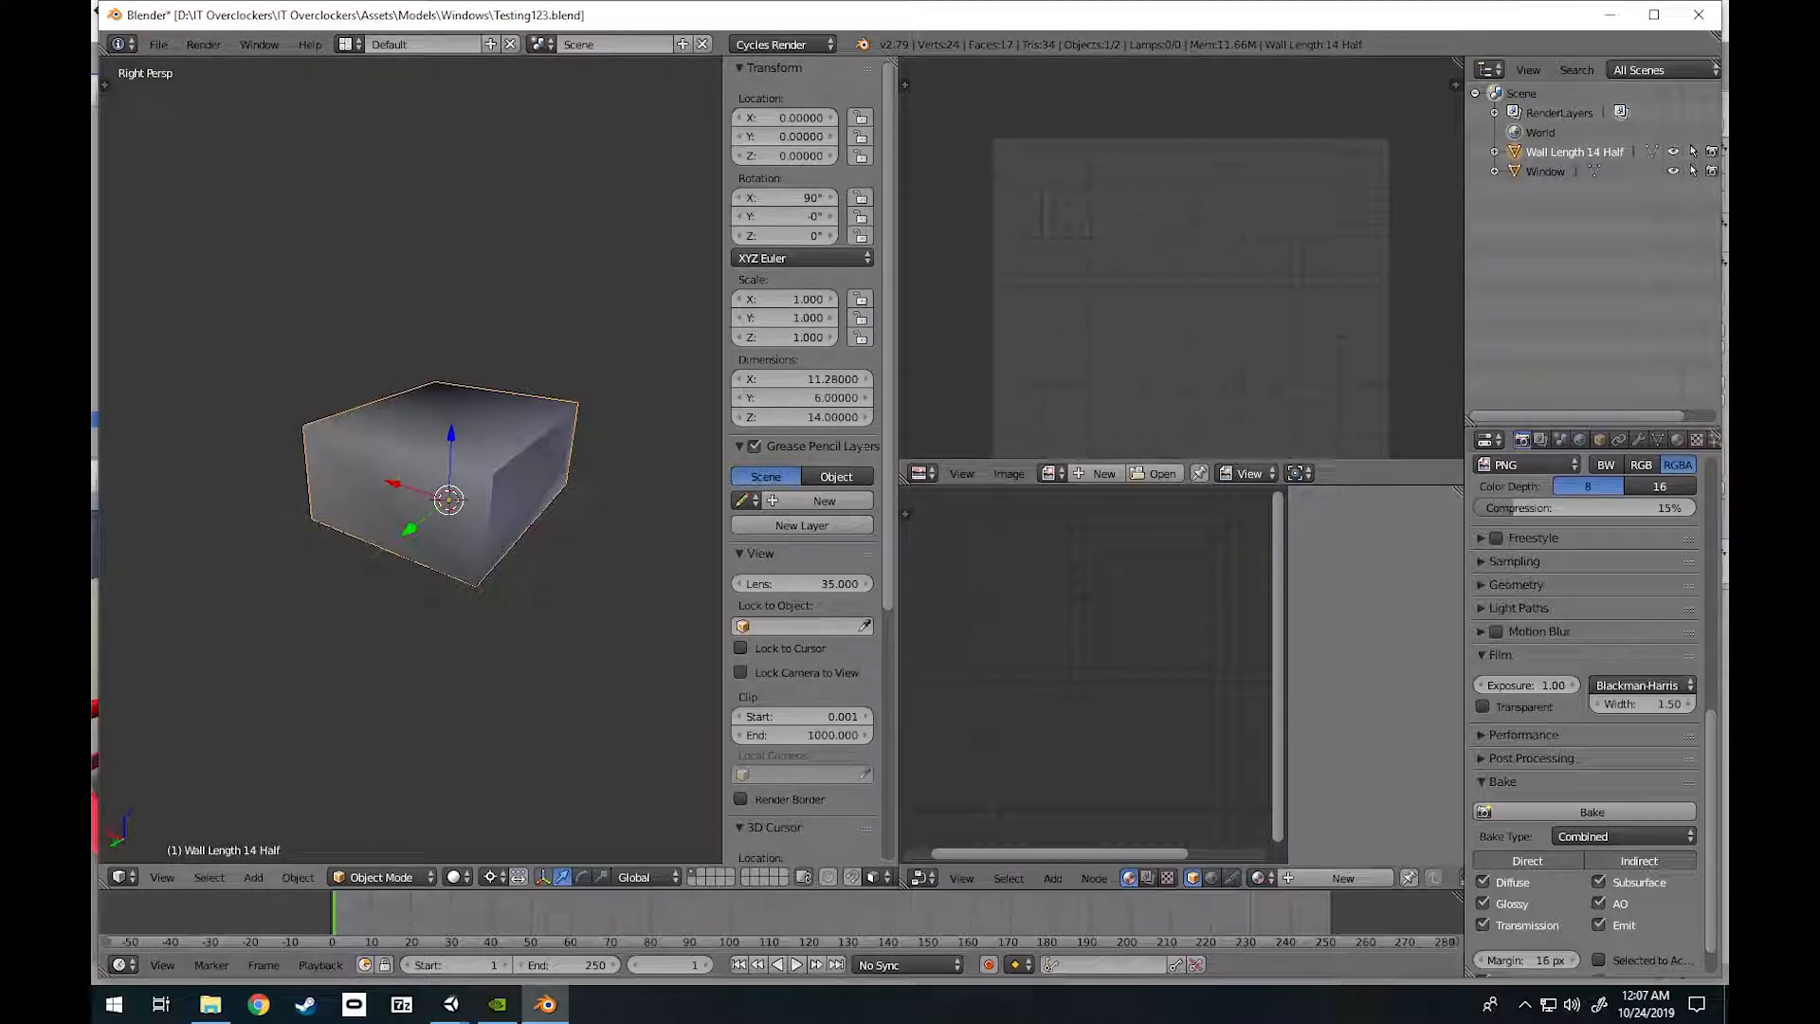
left_click(453, 265)
key("ctrl+z")
key("ctrl+z")
left_click(159, 45)
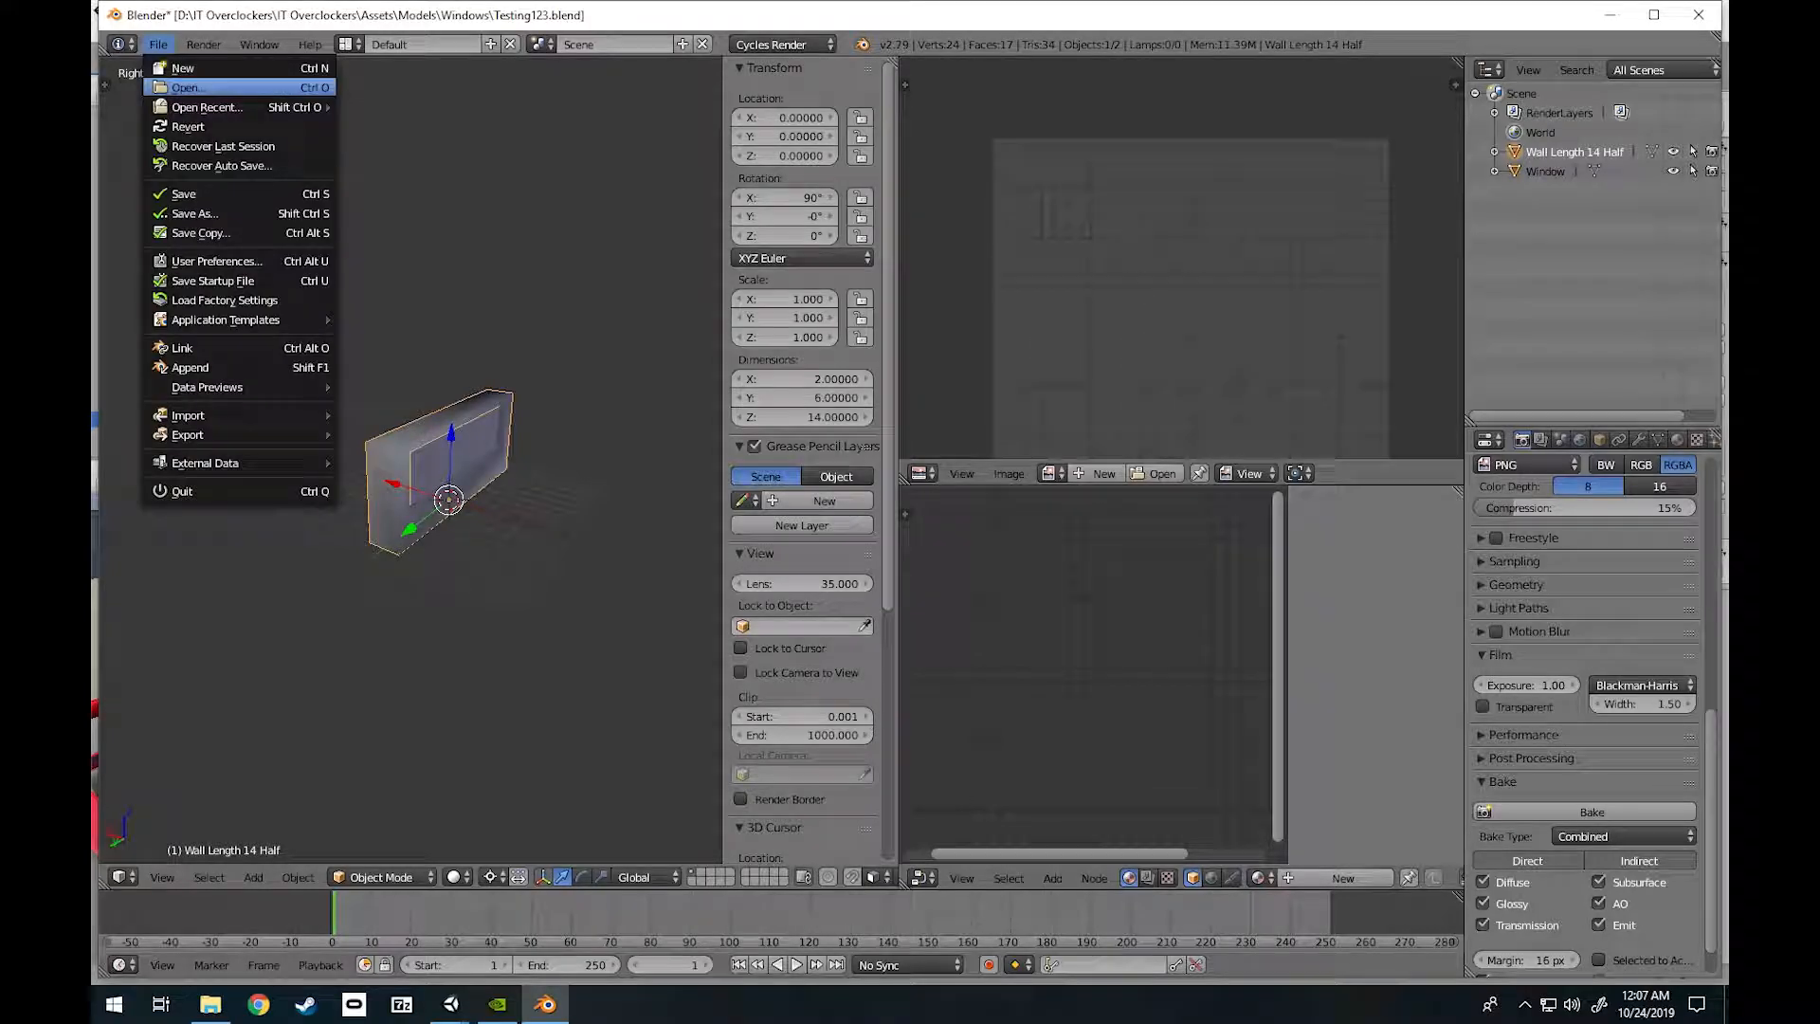
left_click(176, 191)
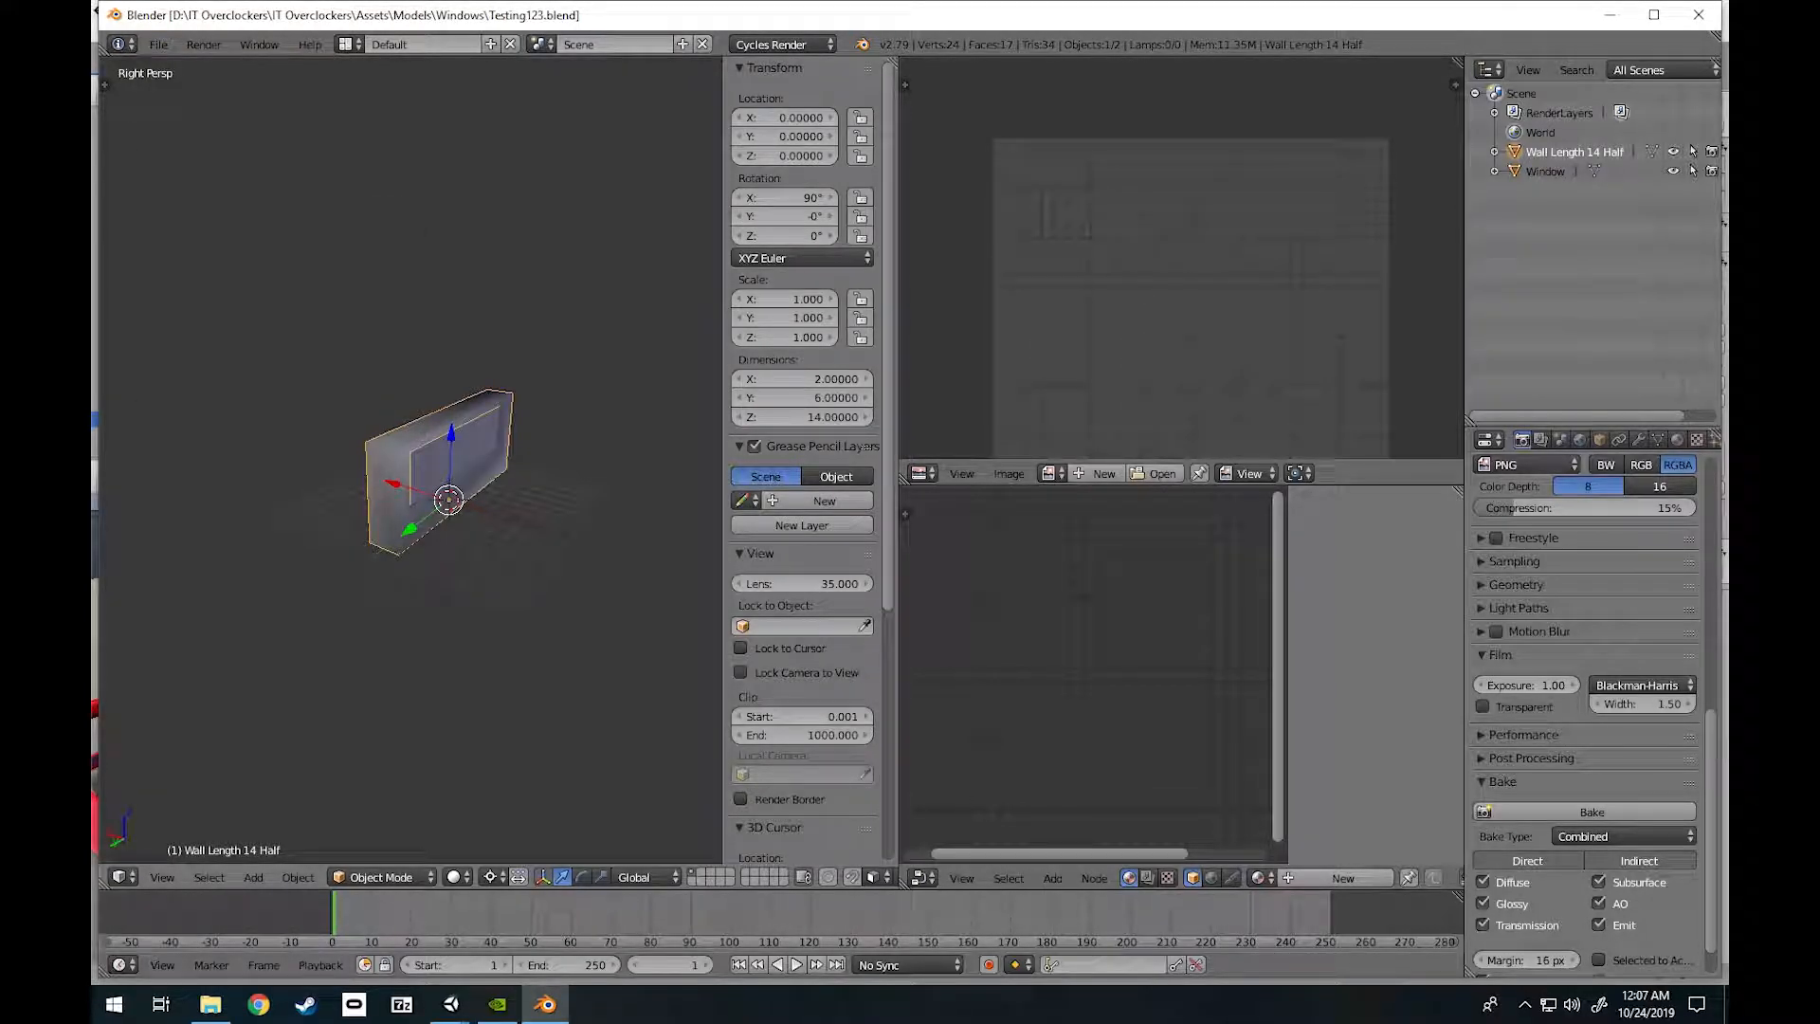
Switch to Unity, add the Testing123 model to the scene hierarchy and expand its child objects.
key("alt+Tab")
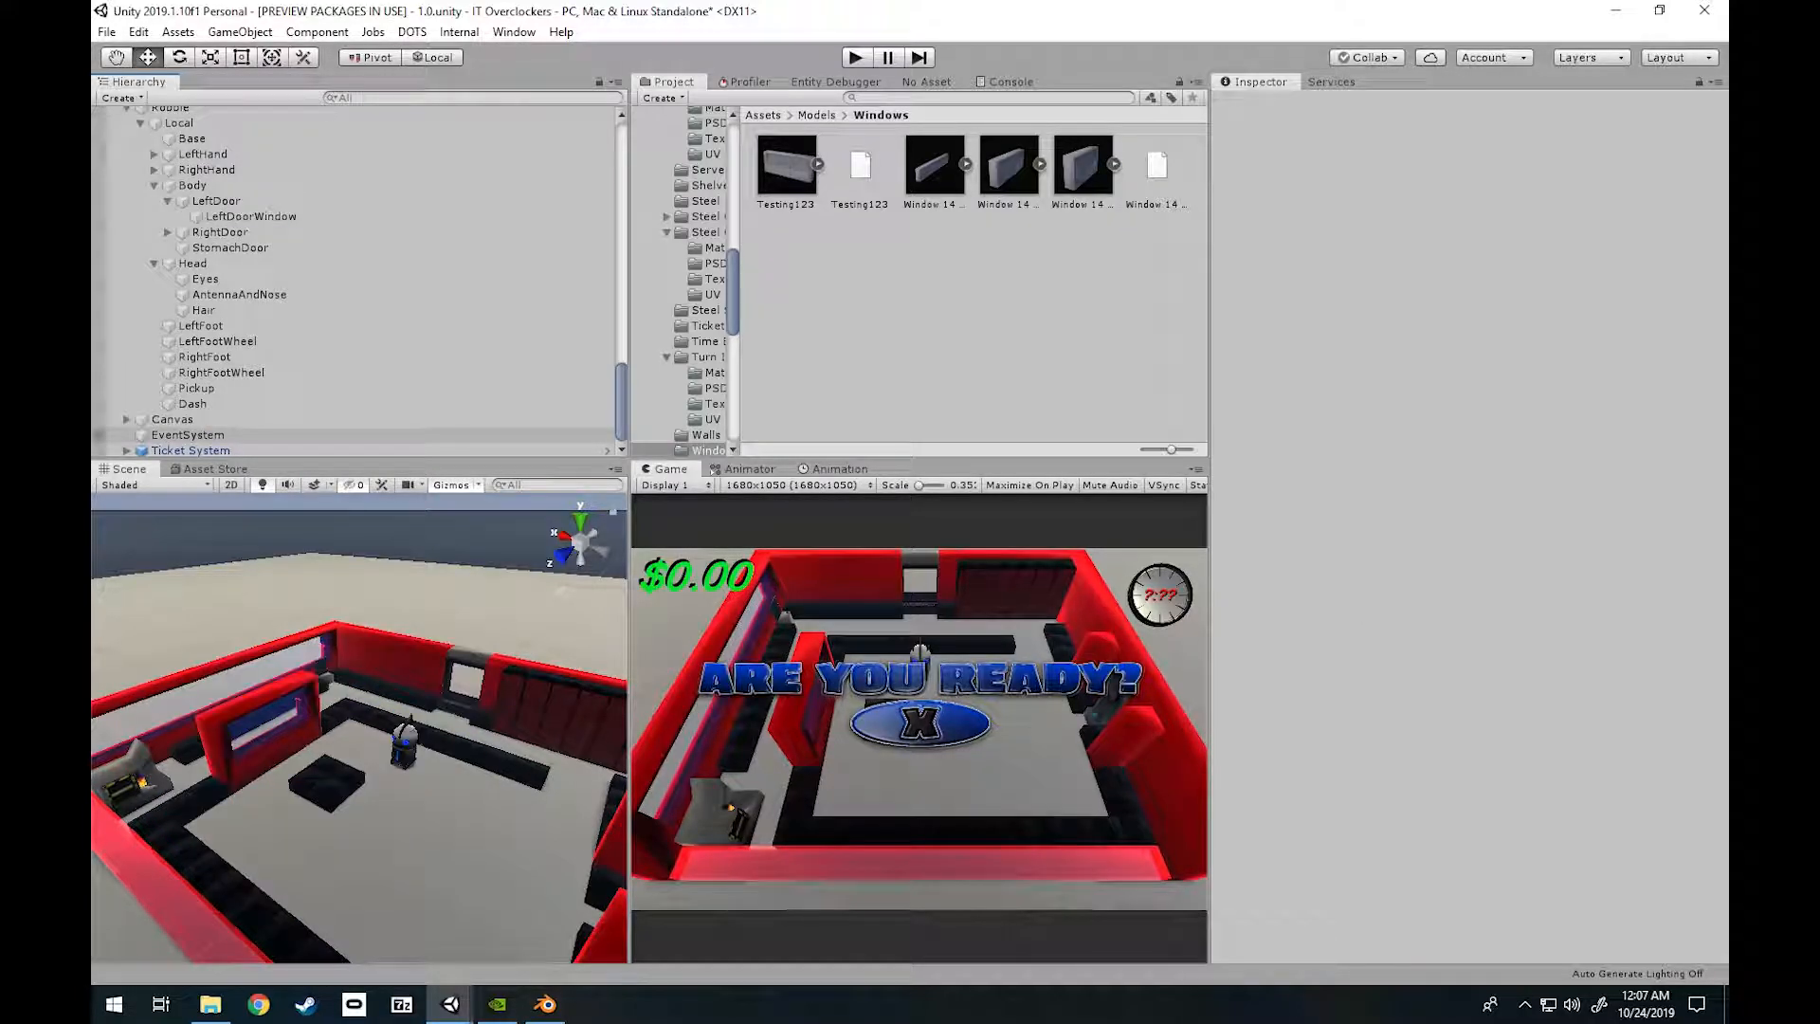
left_click_drag(787, 166, 143, 441)
middle_click_drag(569, 597, 561, 590)
left_click(126, 434)
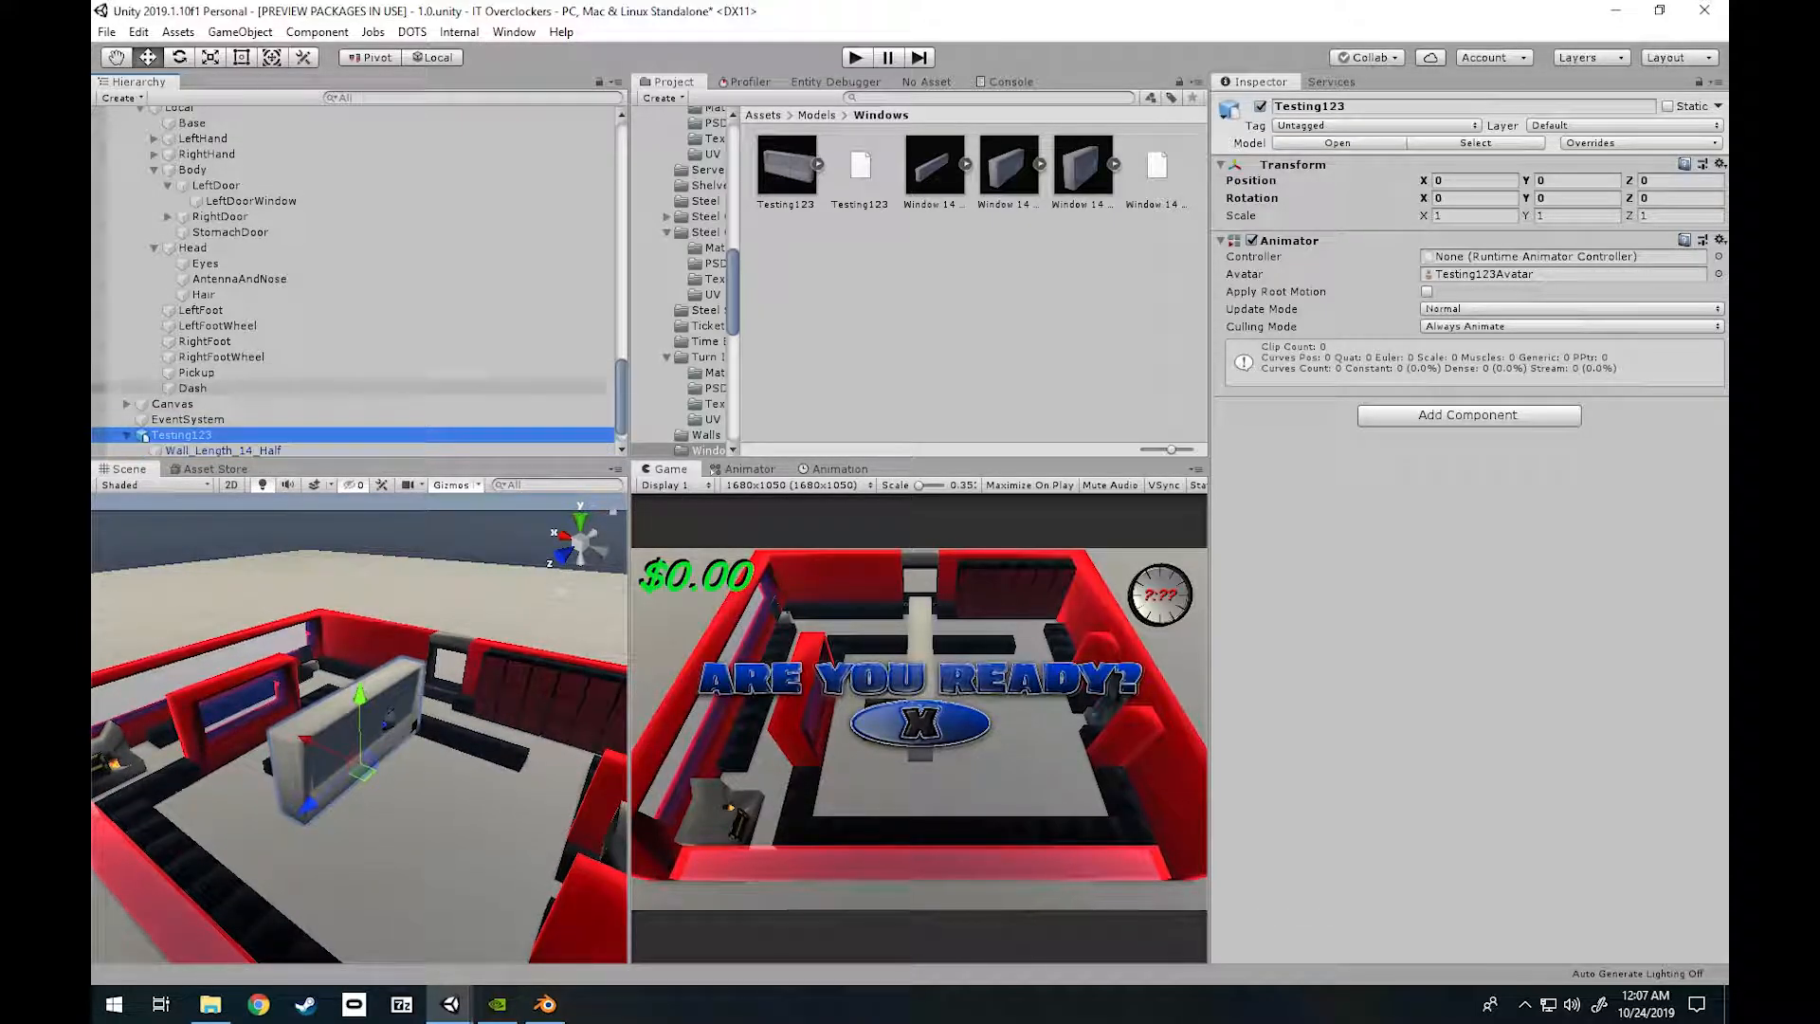
Check the transform values of Wall_Length_14_Half and Window, and compare the wall with its Blender model.
scroll(352, 388, "down", 1)
left_click(223, 419)
left_click(186, 435)
left_click(223, 419)
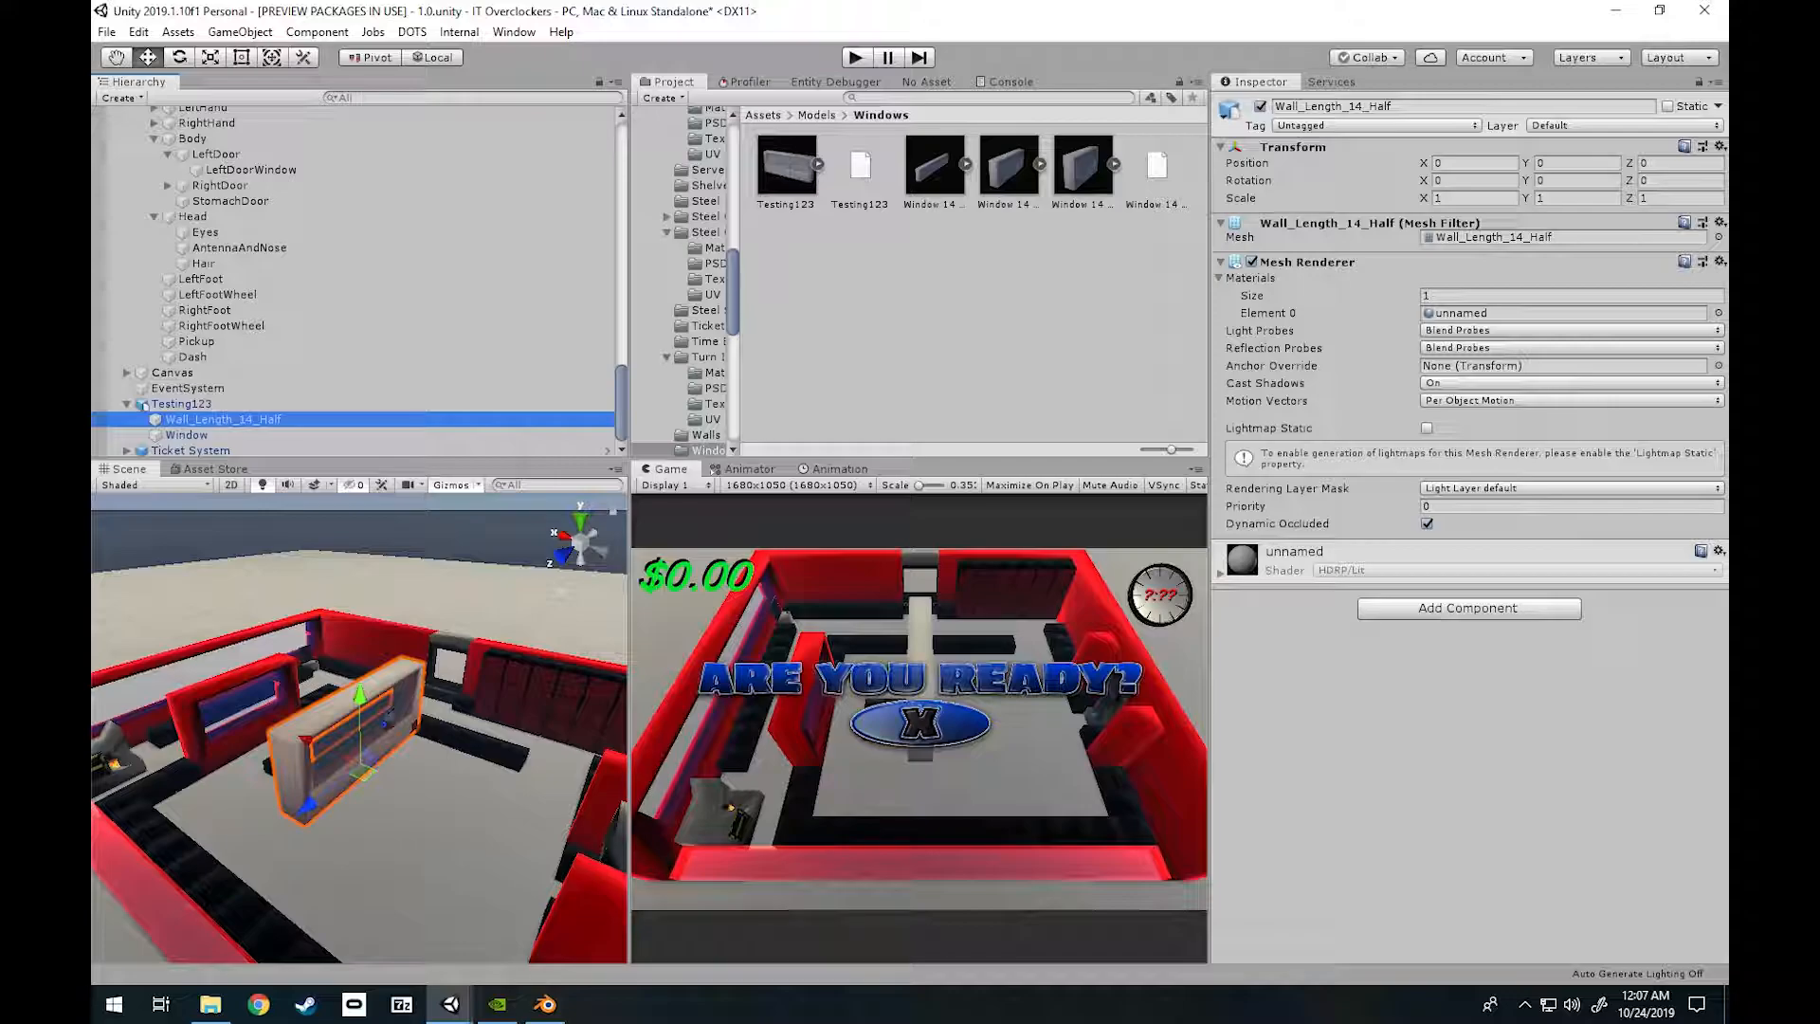
left_click(544, 1004)
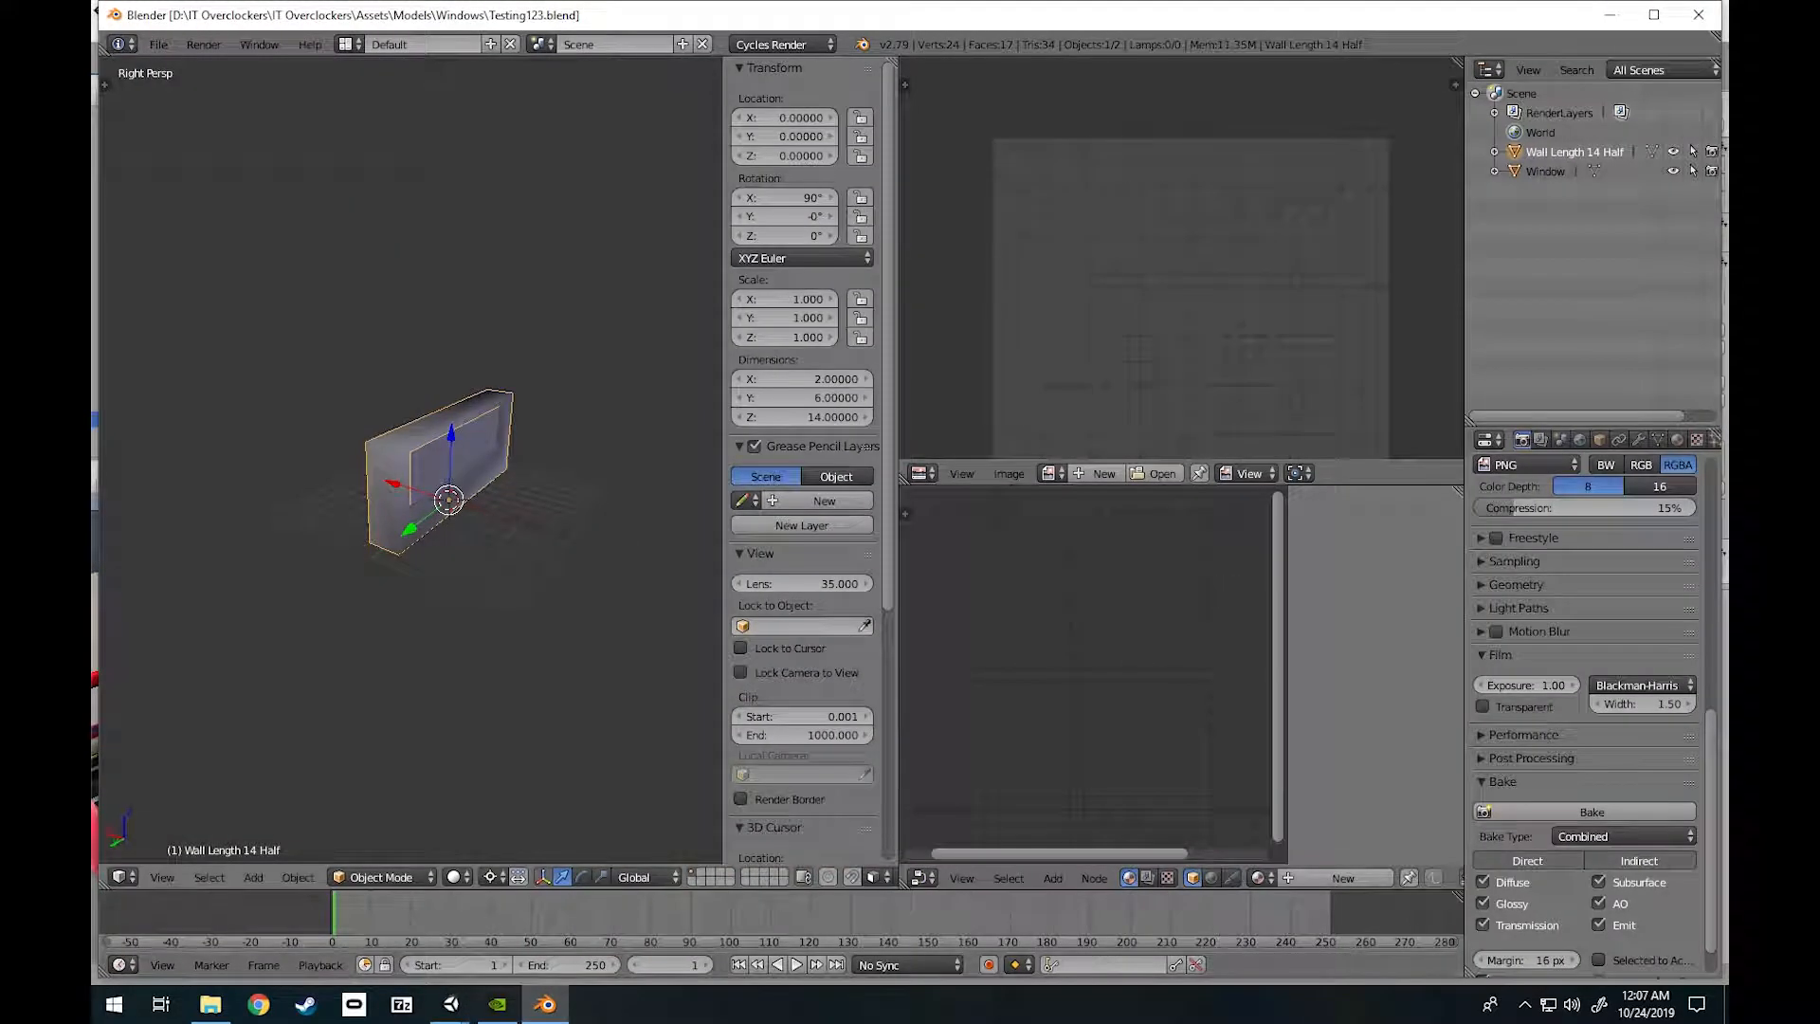
key("alt+Tab")
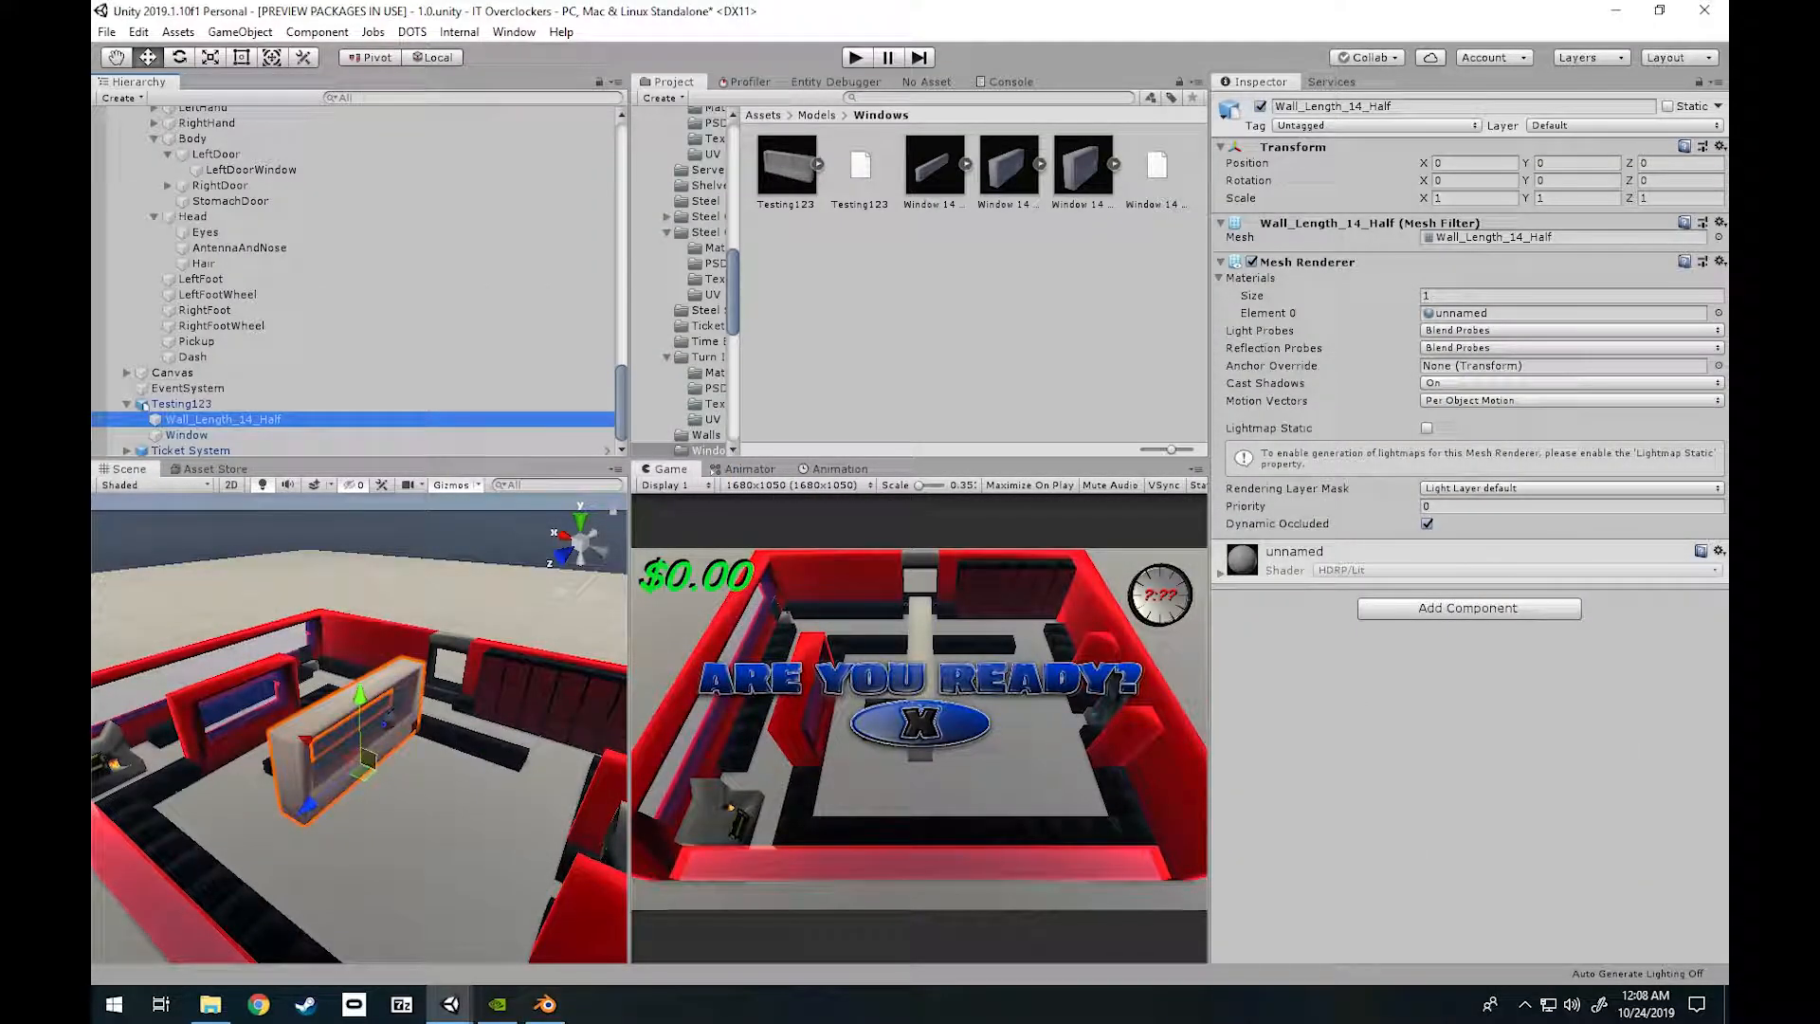
right_click_drag(365, 759, 358, 770)
Switch to Blender, open the wall mesh for editing in a closer view, and enable face selection.
key("alt+Tab")
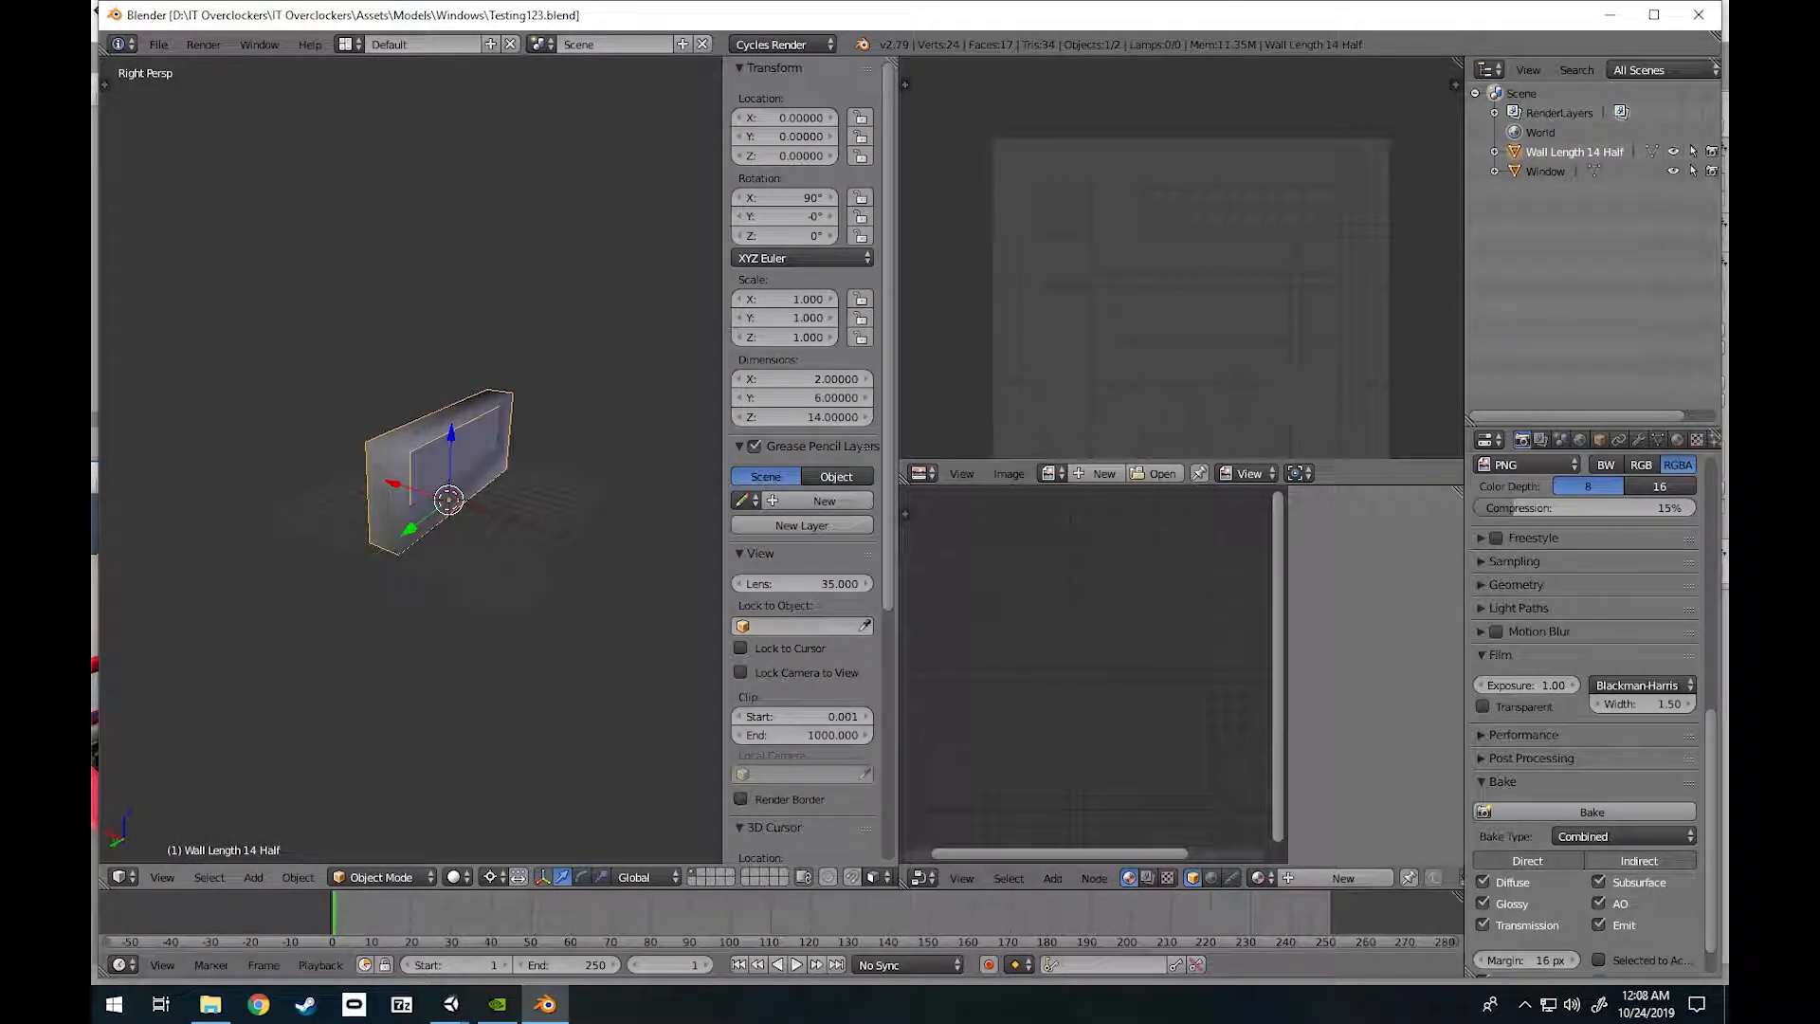
key("Tab")
key("shift+f")
key("w")
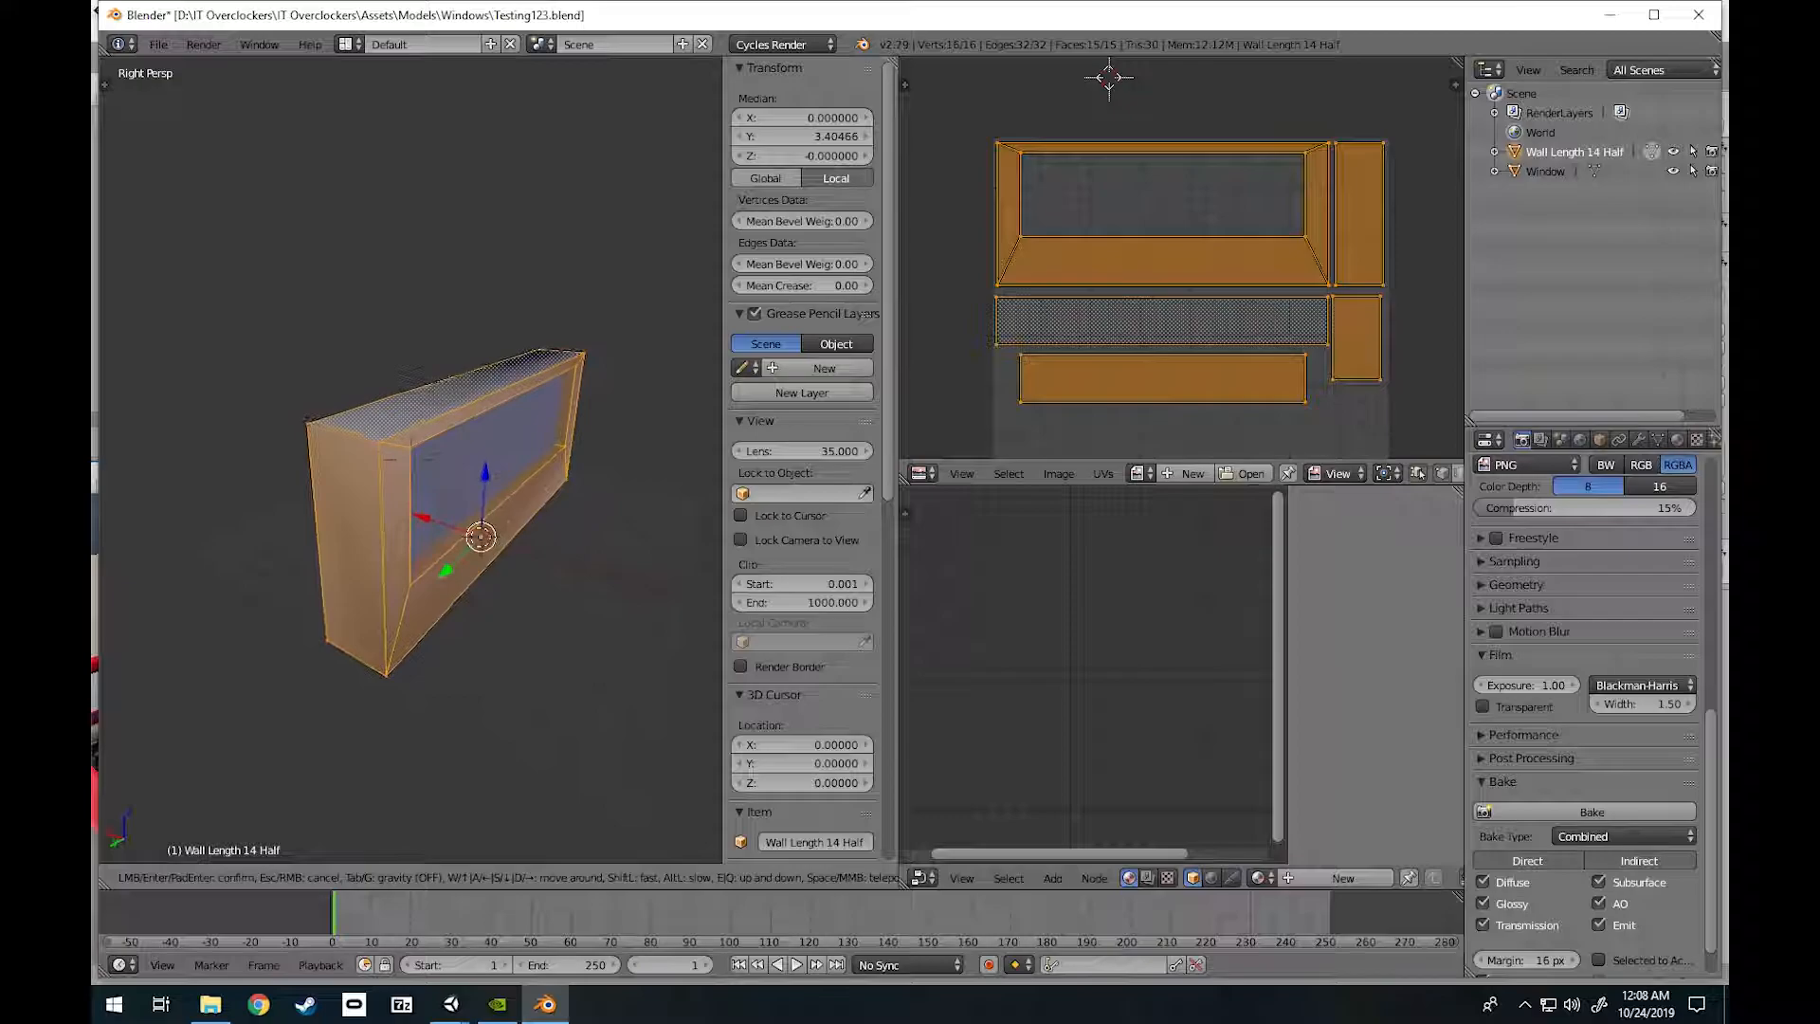
left_click(411, 460)
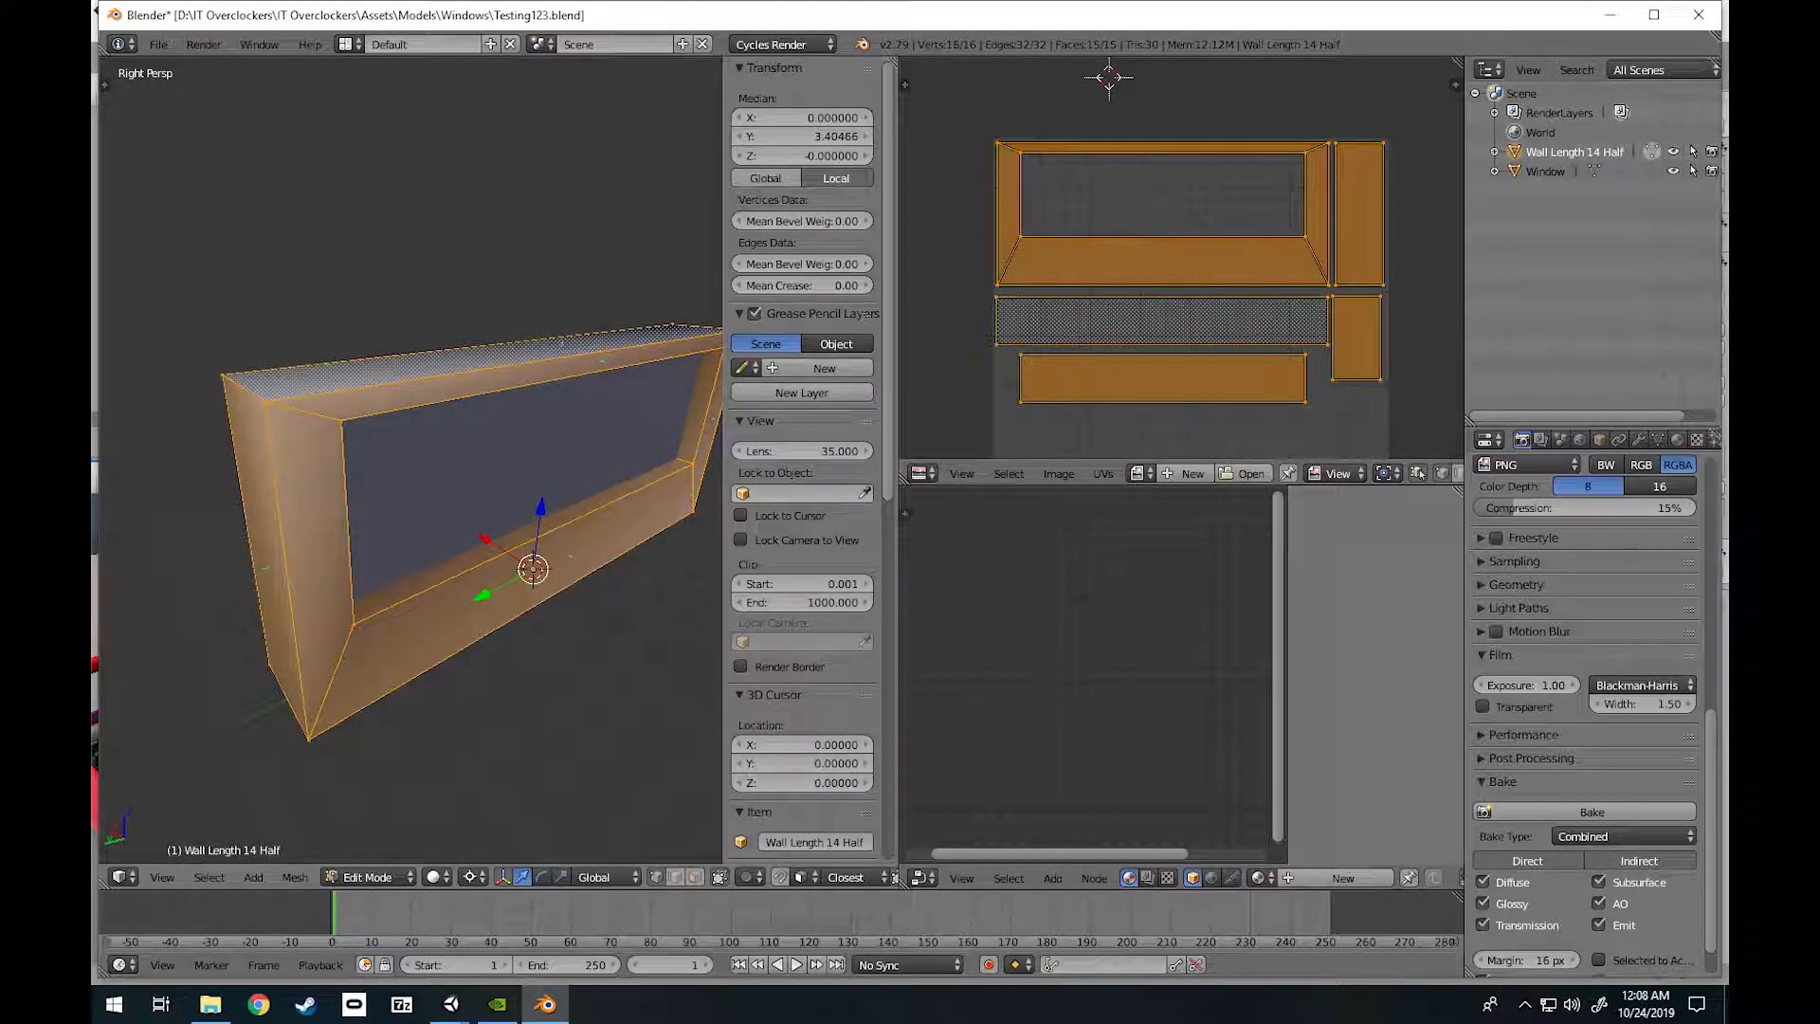
left_click(694, 877)
Examine the wall's front frame, end and top faces by selecting them one after another.
right_click(319, 567)
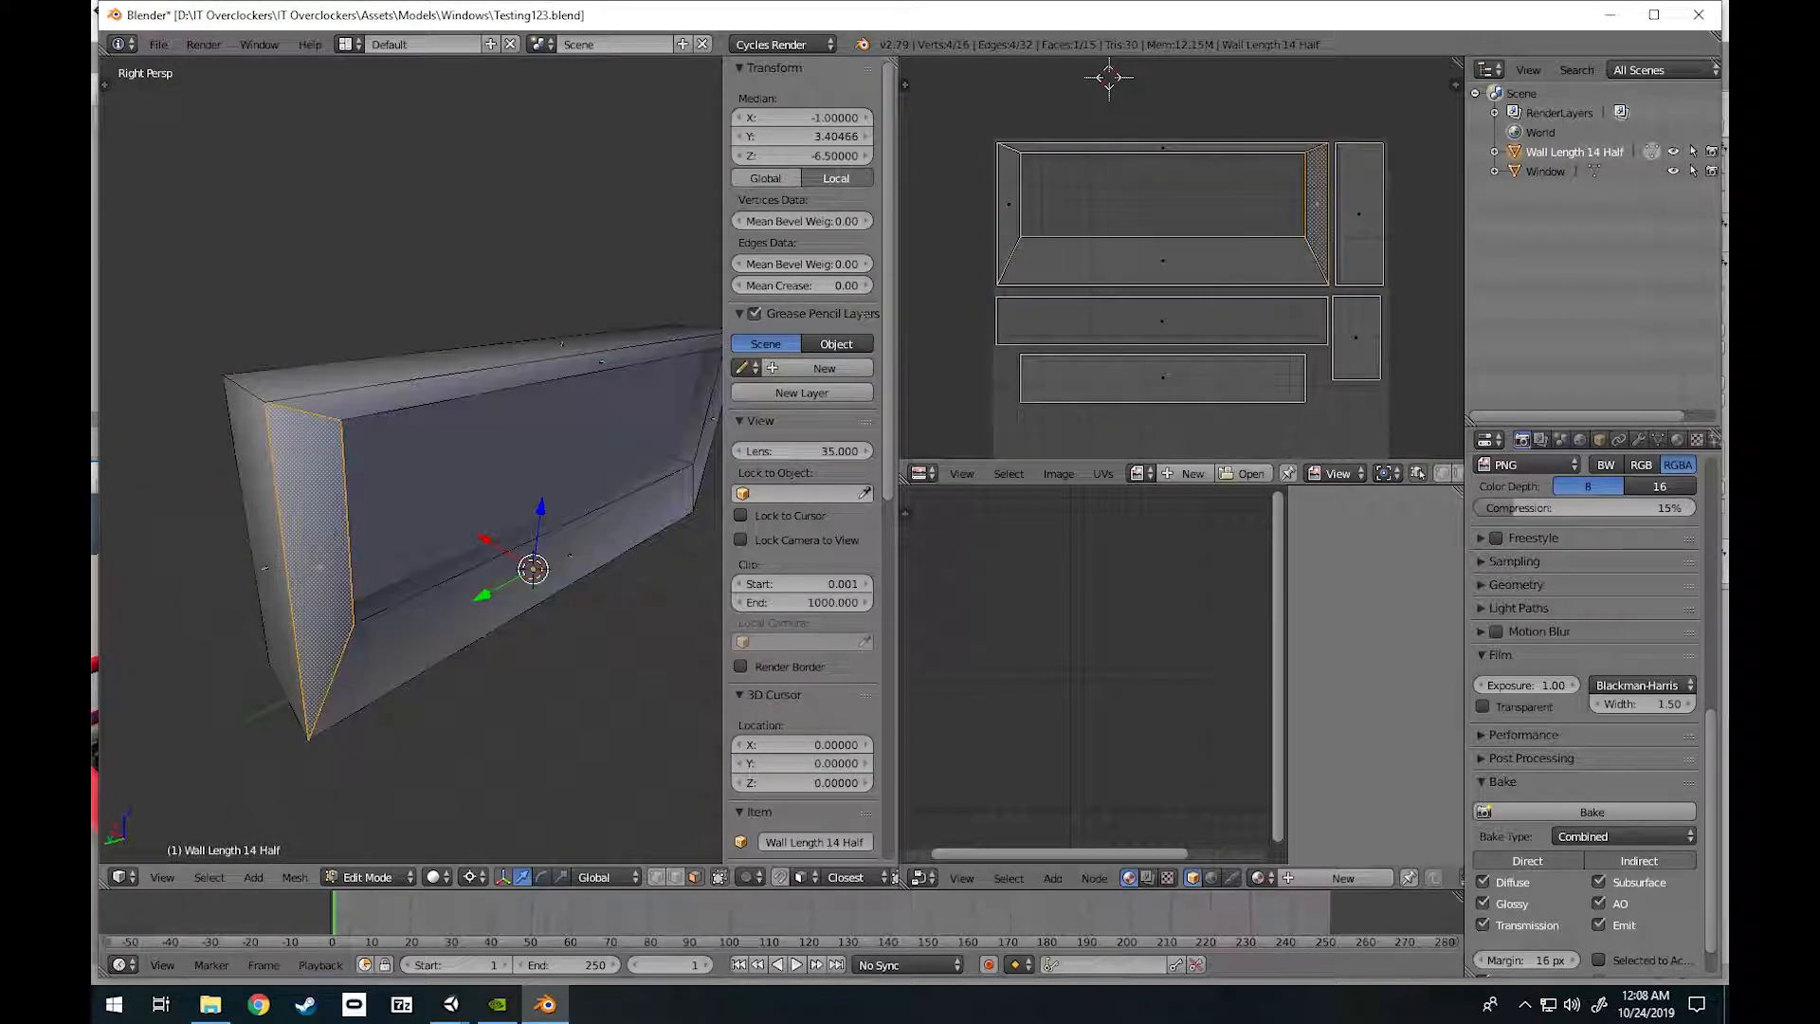
right_click(570, 555)
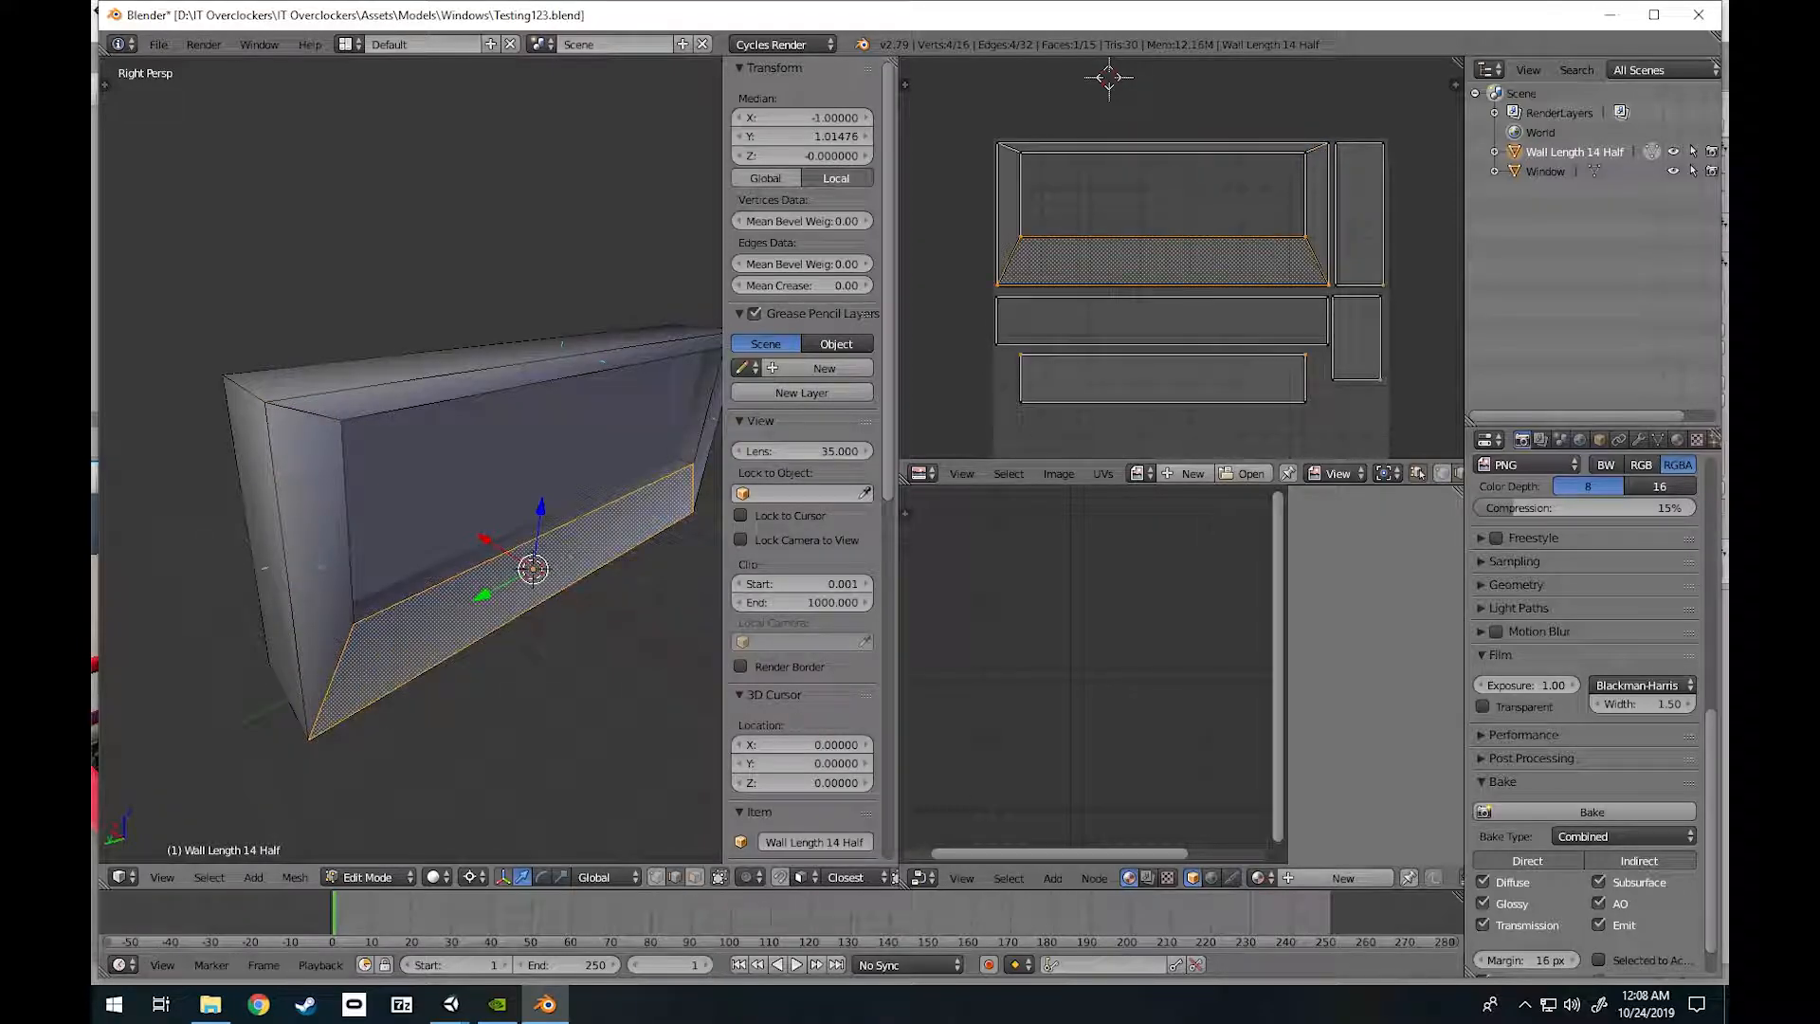
right_click(320, 567)
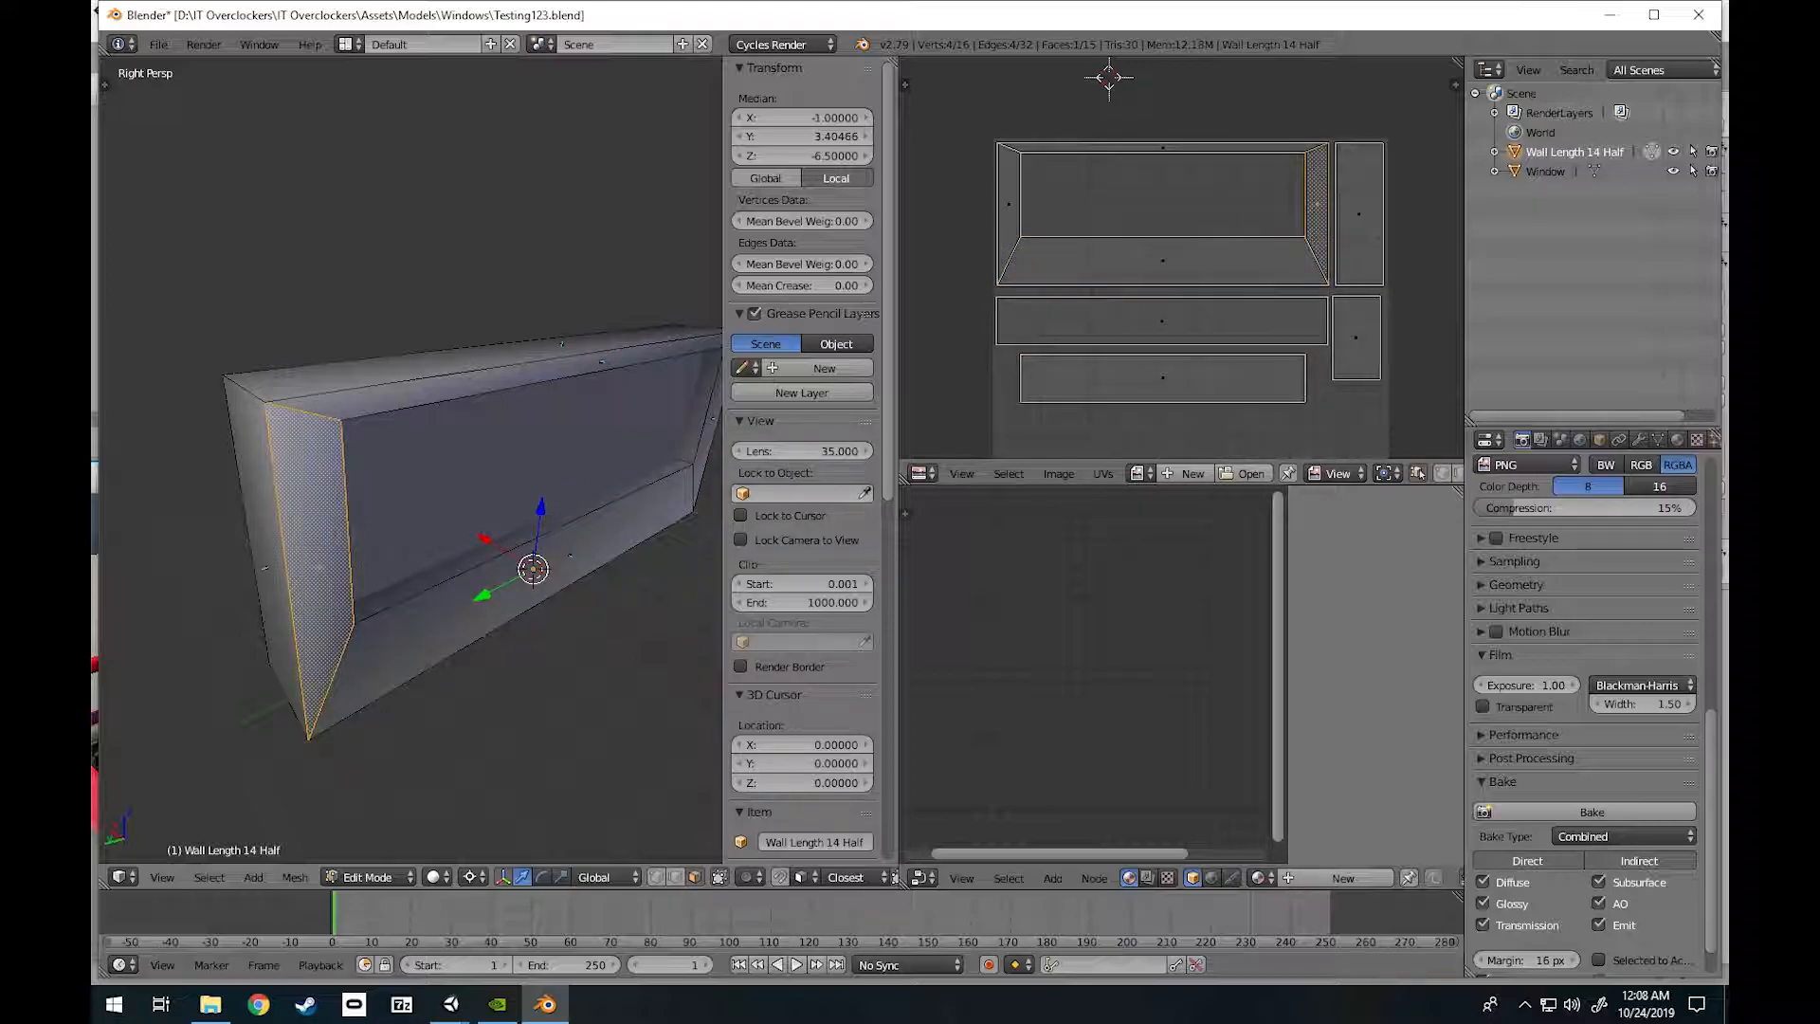
right_click(265, 568)
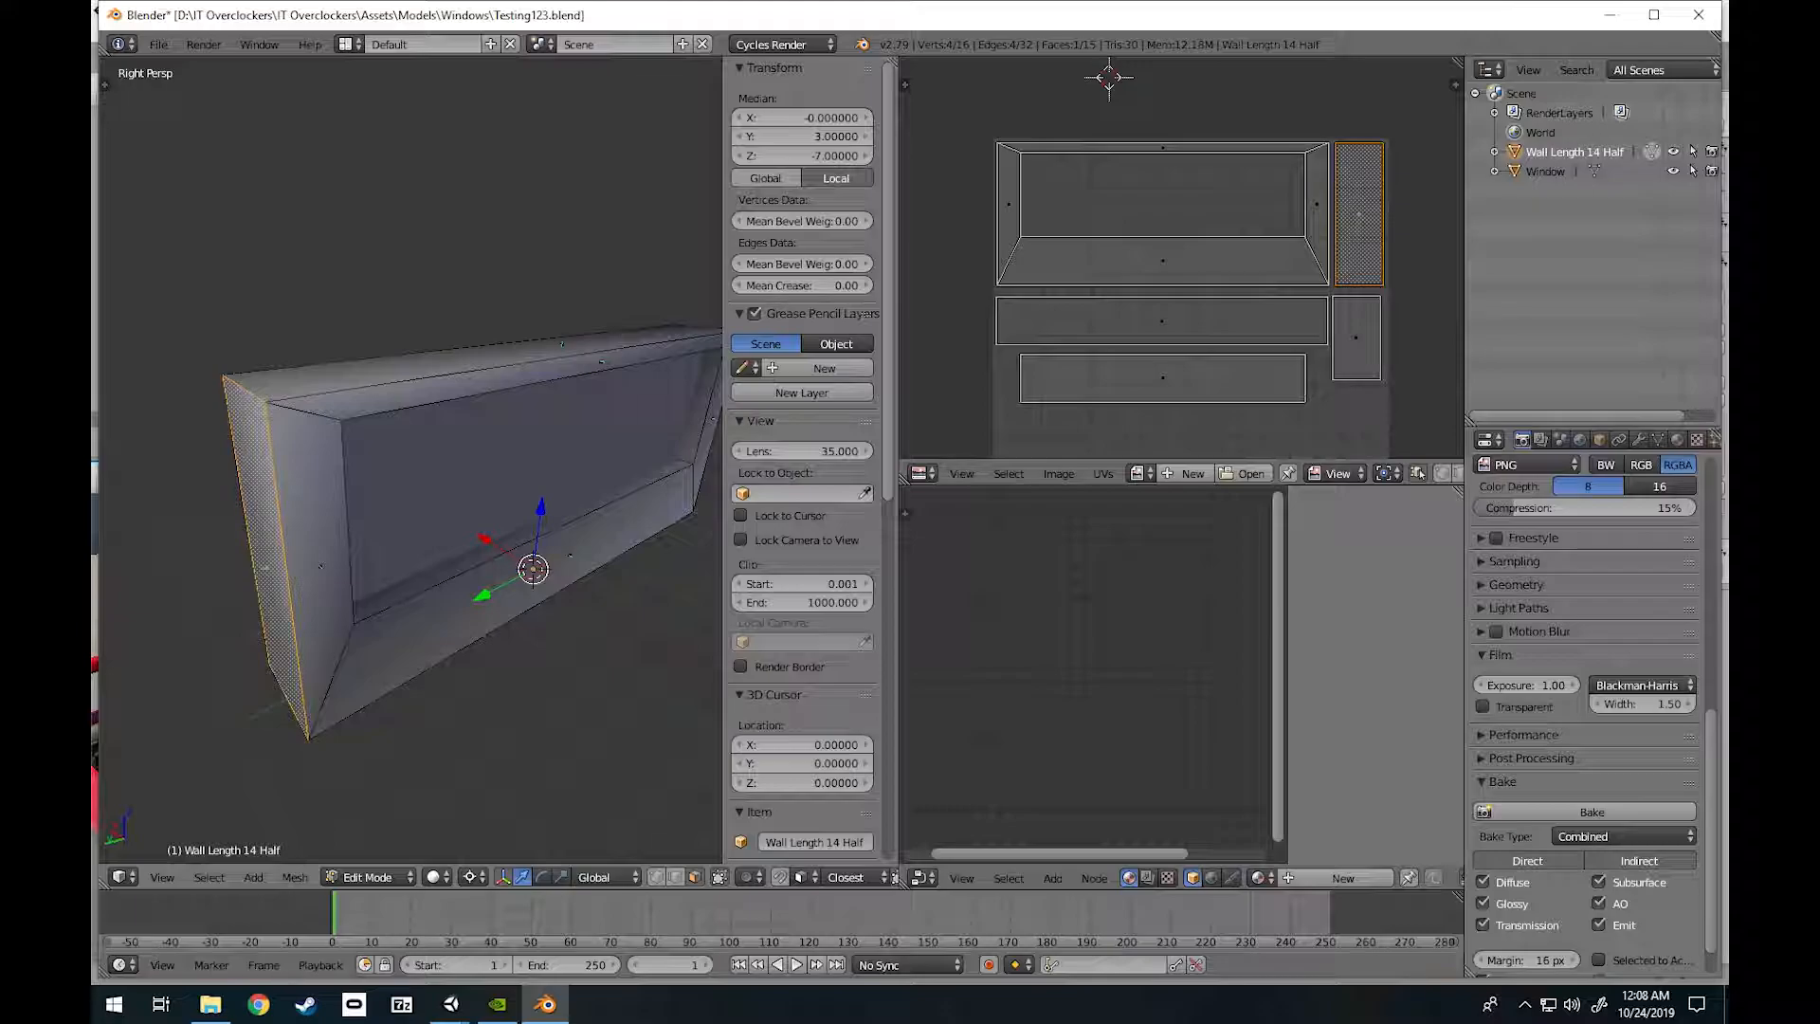
right_click(318, 566)
right_click(601, 362)
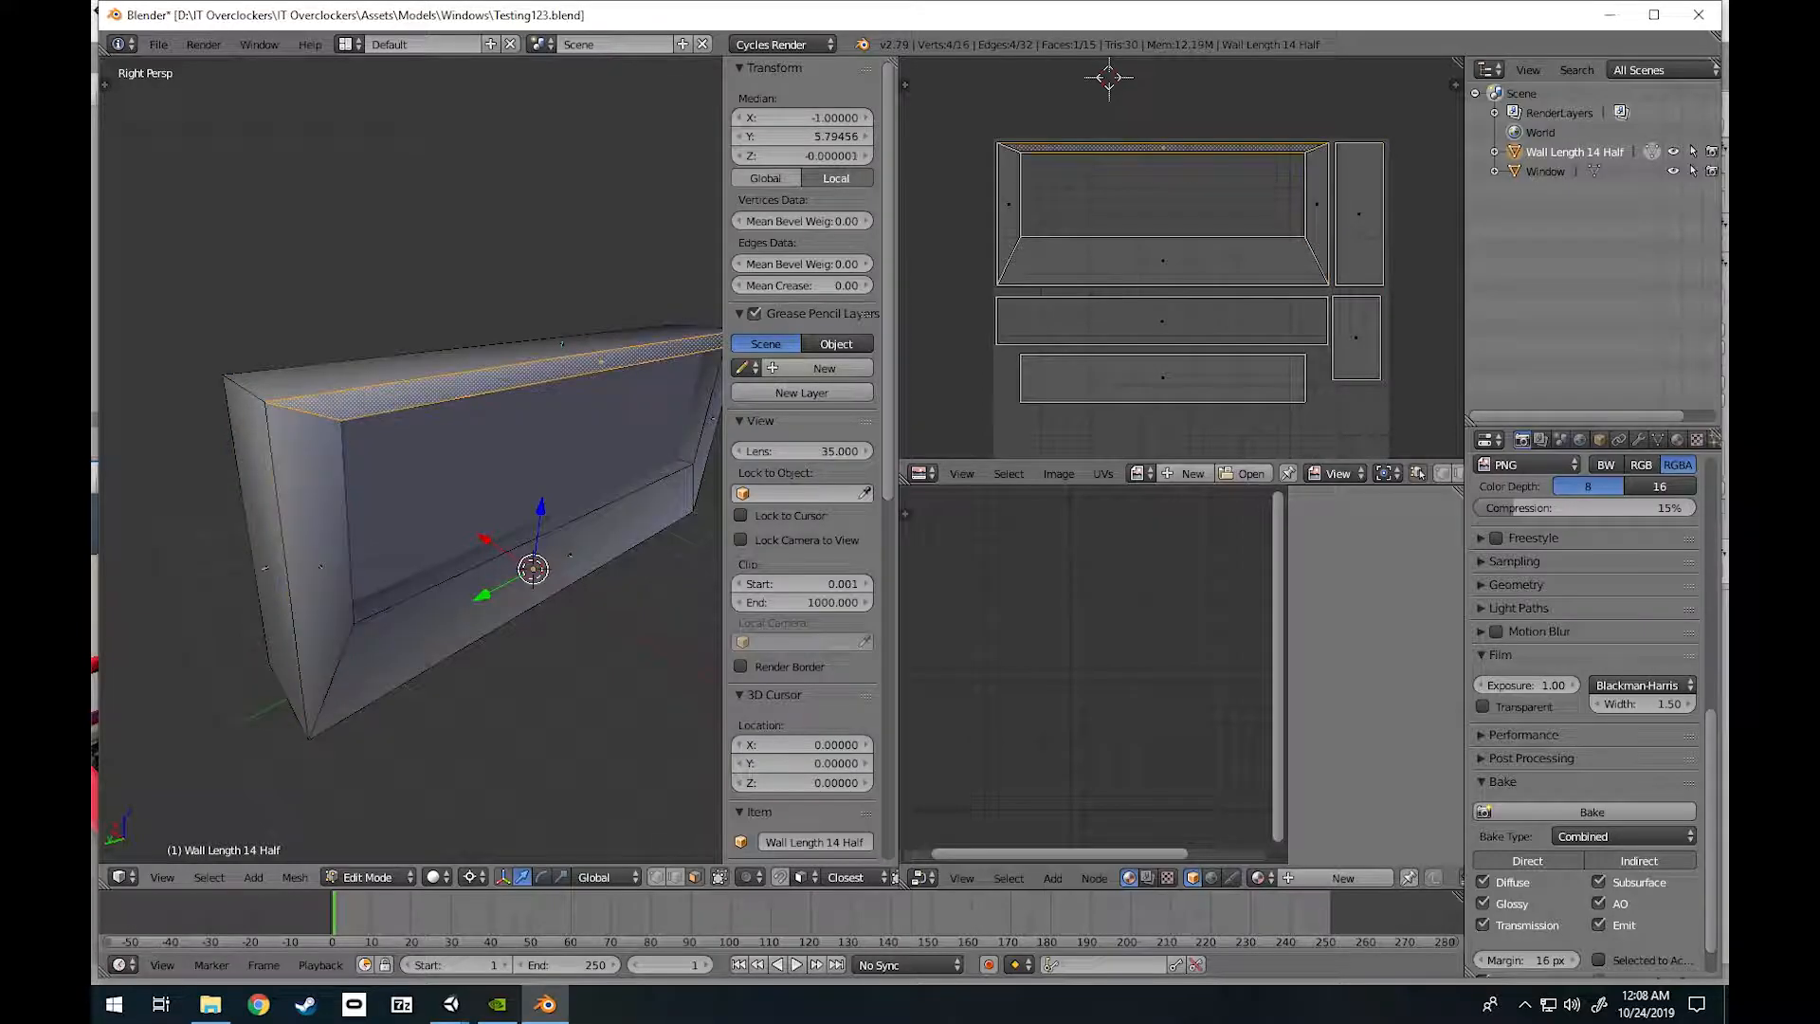
right_click(562, 344)
right_click(601, 361)
right_click(562, 343)
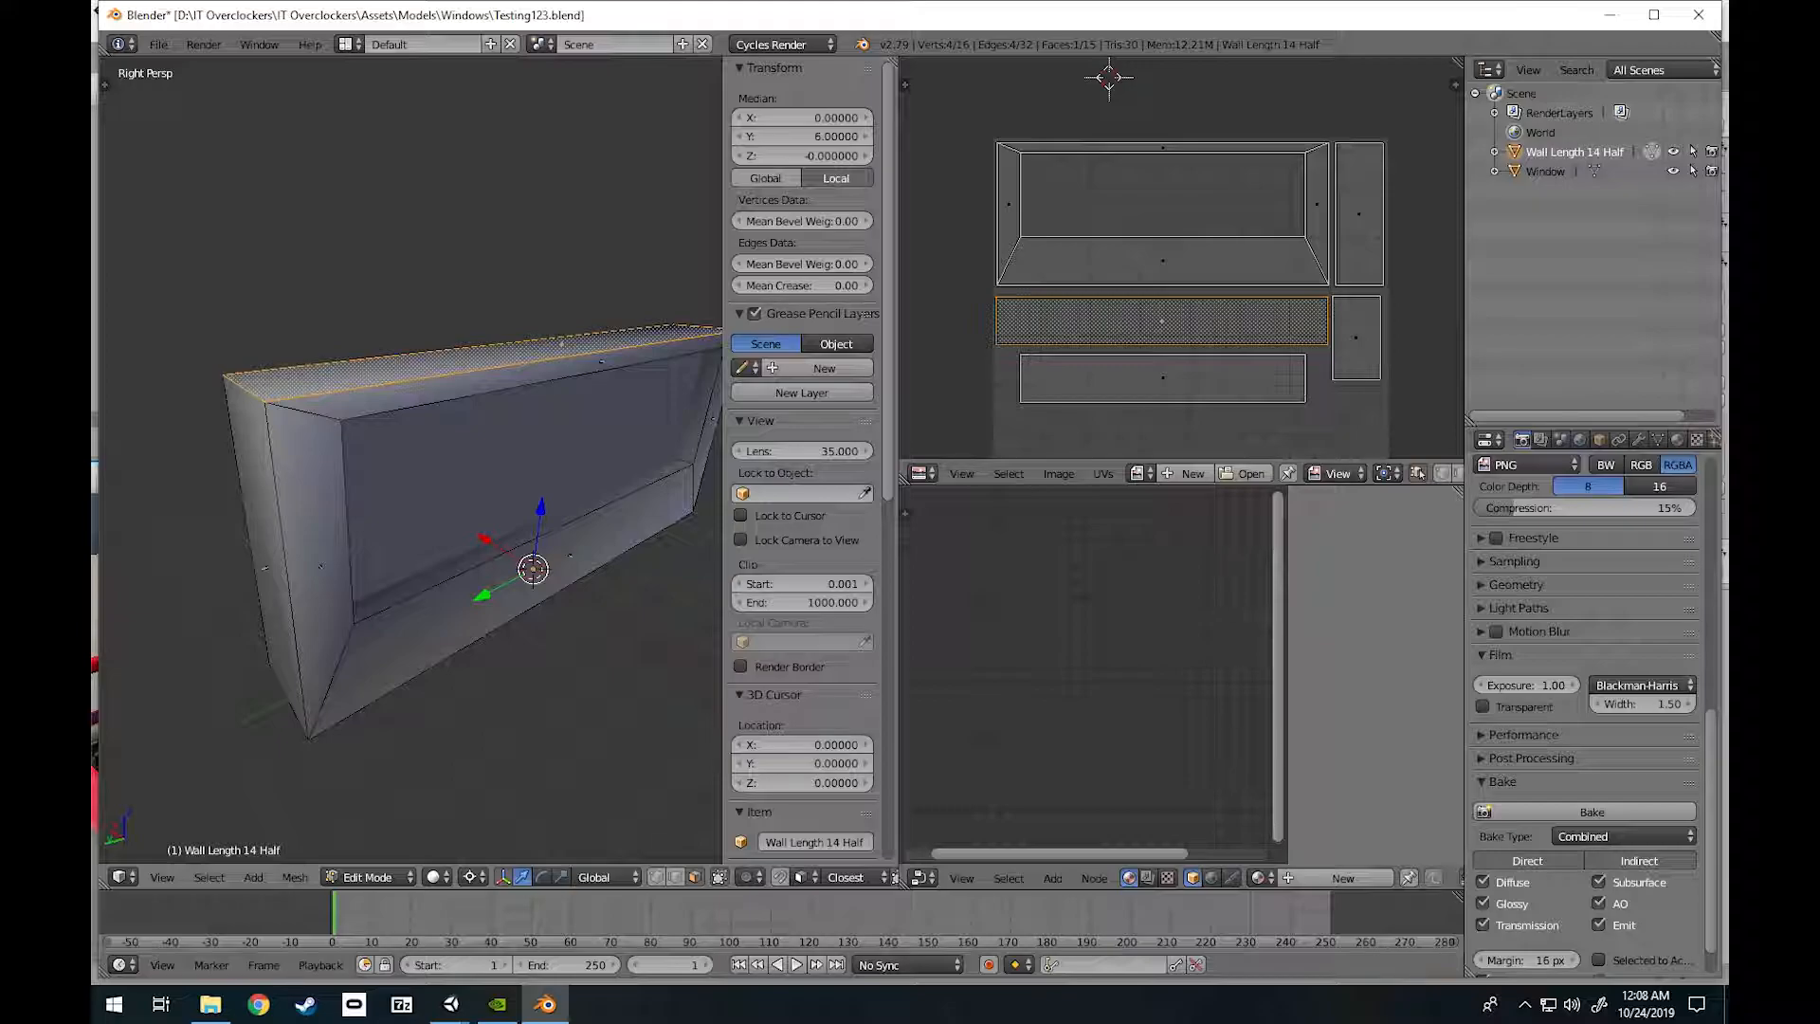
Extrude the top edge of the wall's end face outward into a downward-sloping flap, using edge selection.
left_click(675, 877)
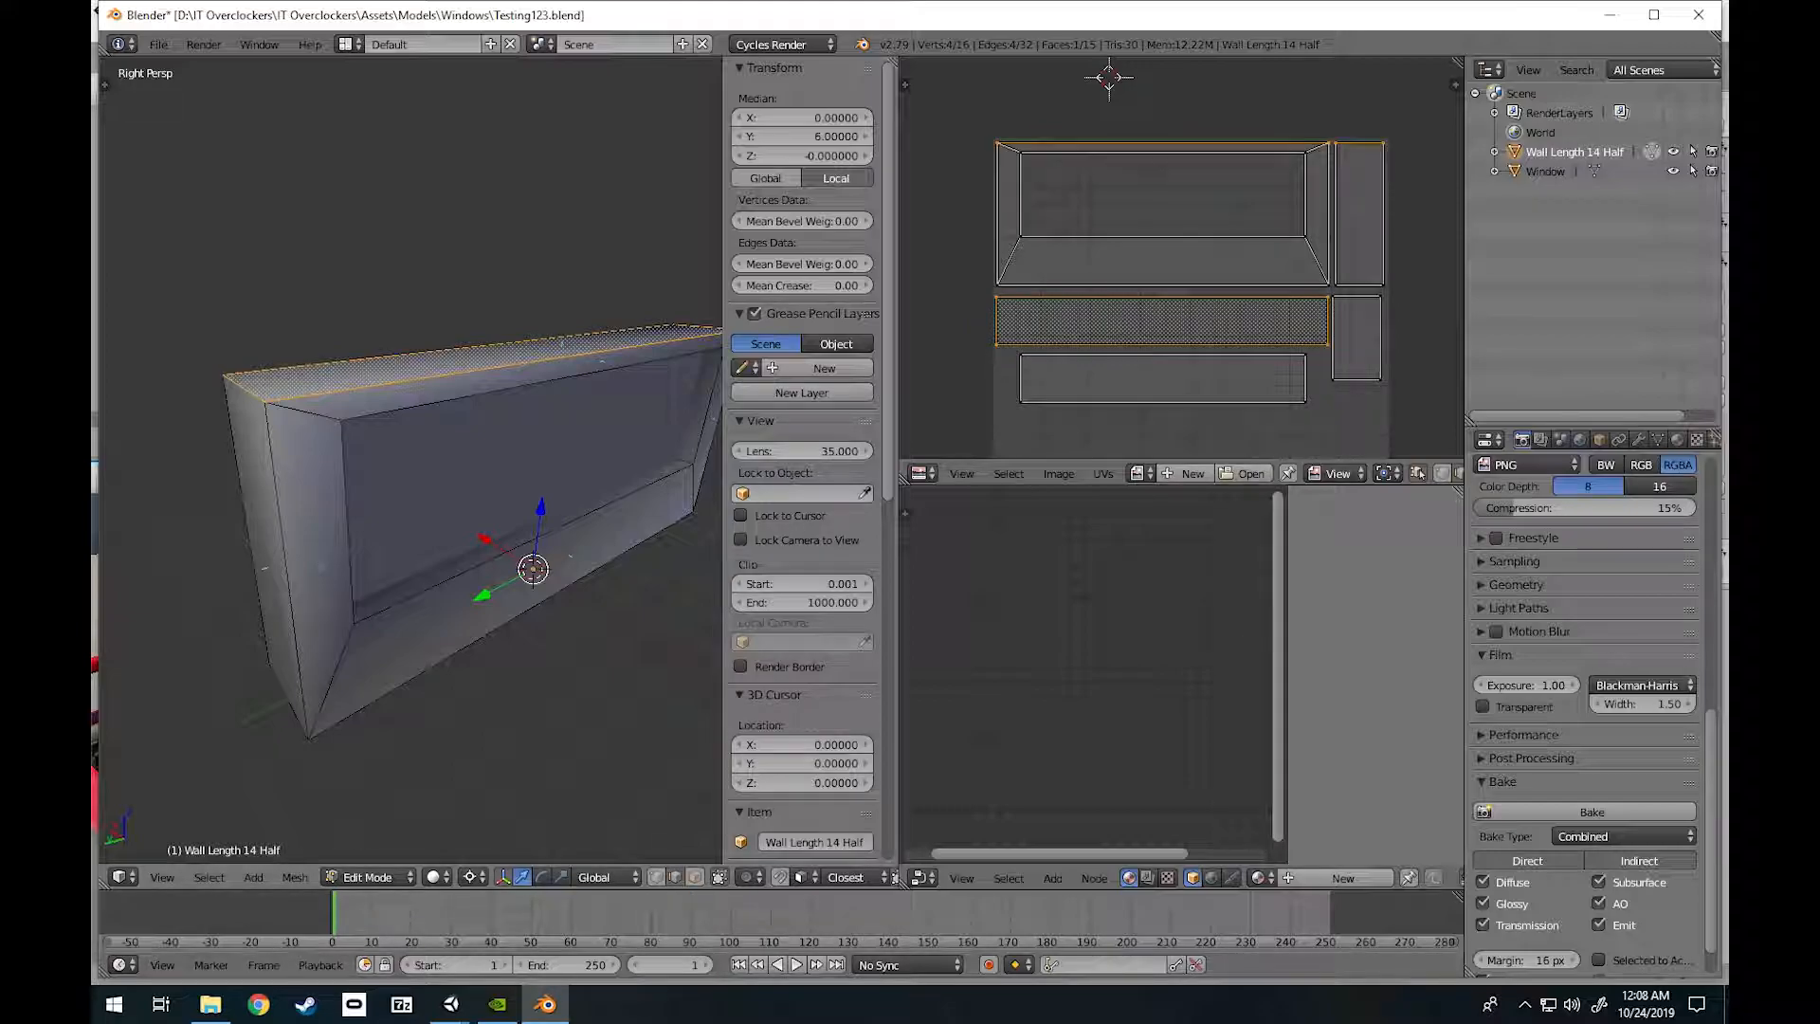
right_click(245, 519)
right_click(244, 388)
key("e")
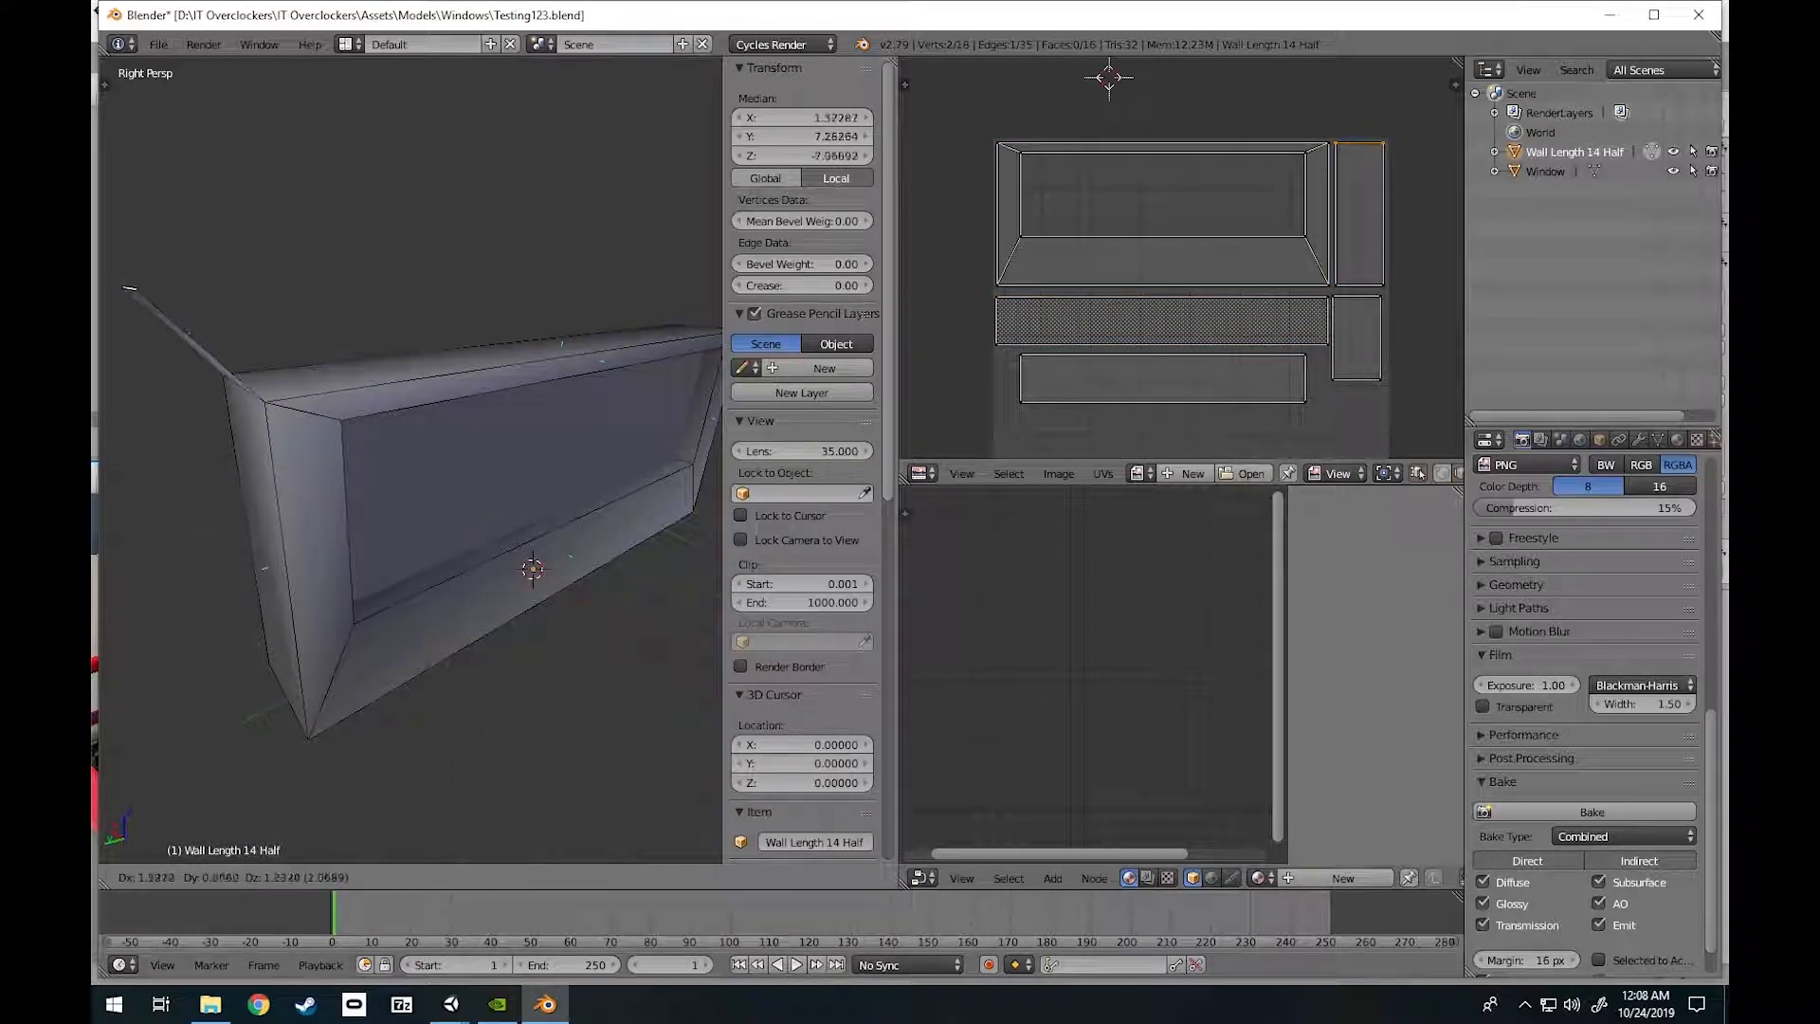
key("Return")
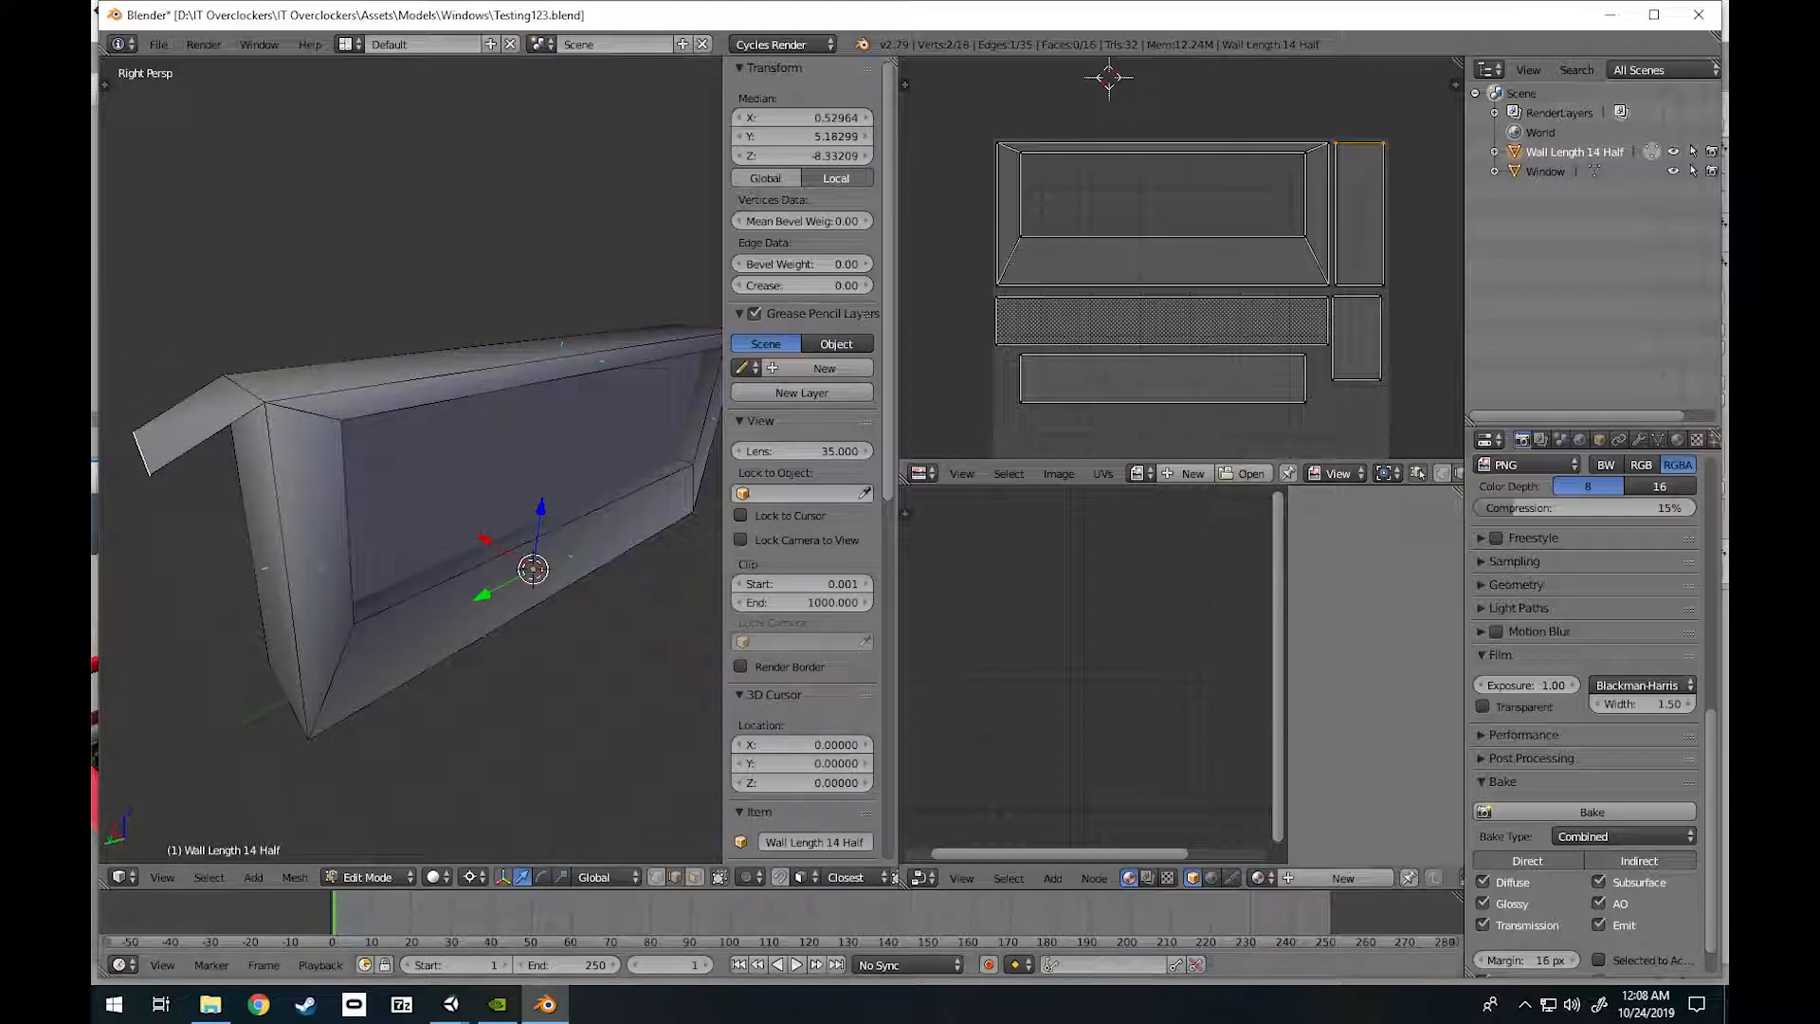
Move one outer corner vertex of the extruded flap to twist its face out of plane.
left_click(656, 877)
right_click(149, 474)
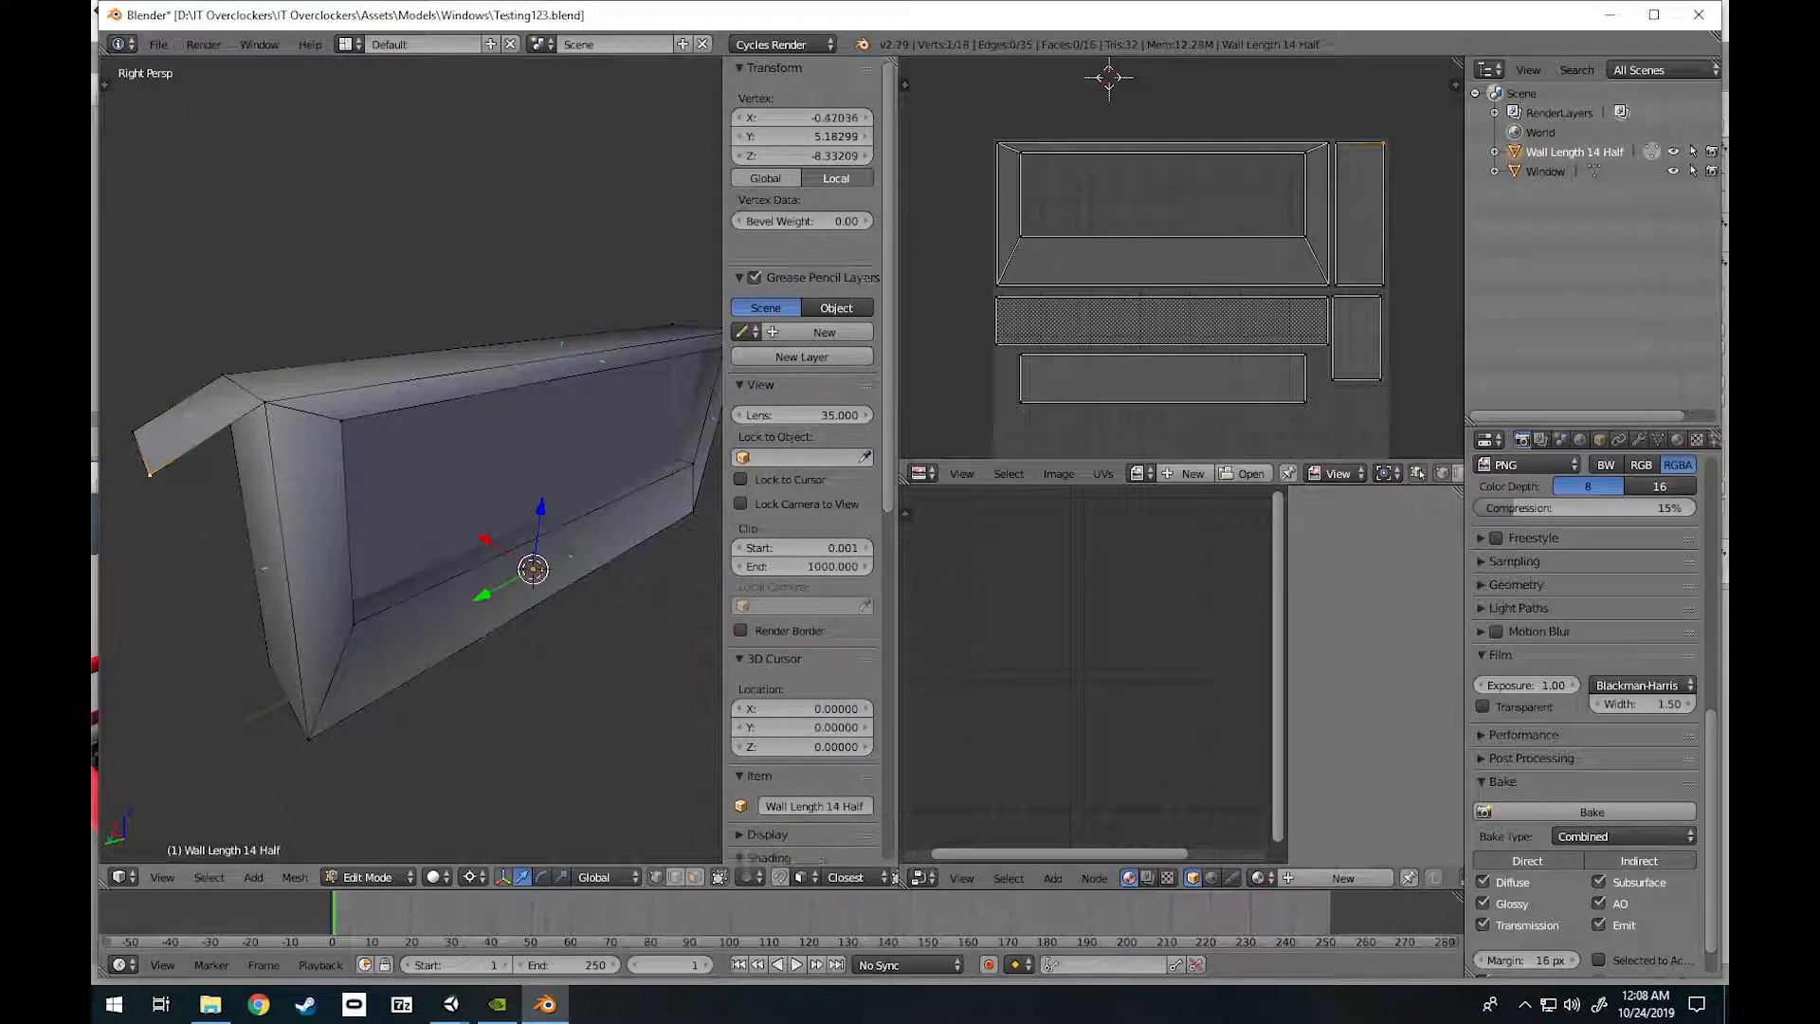
key("g")
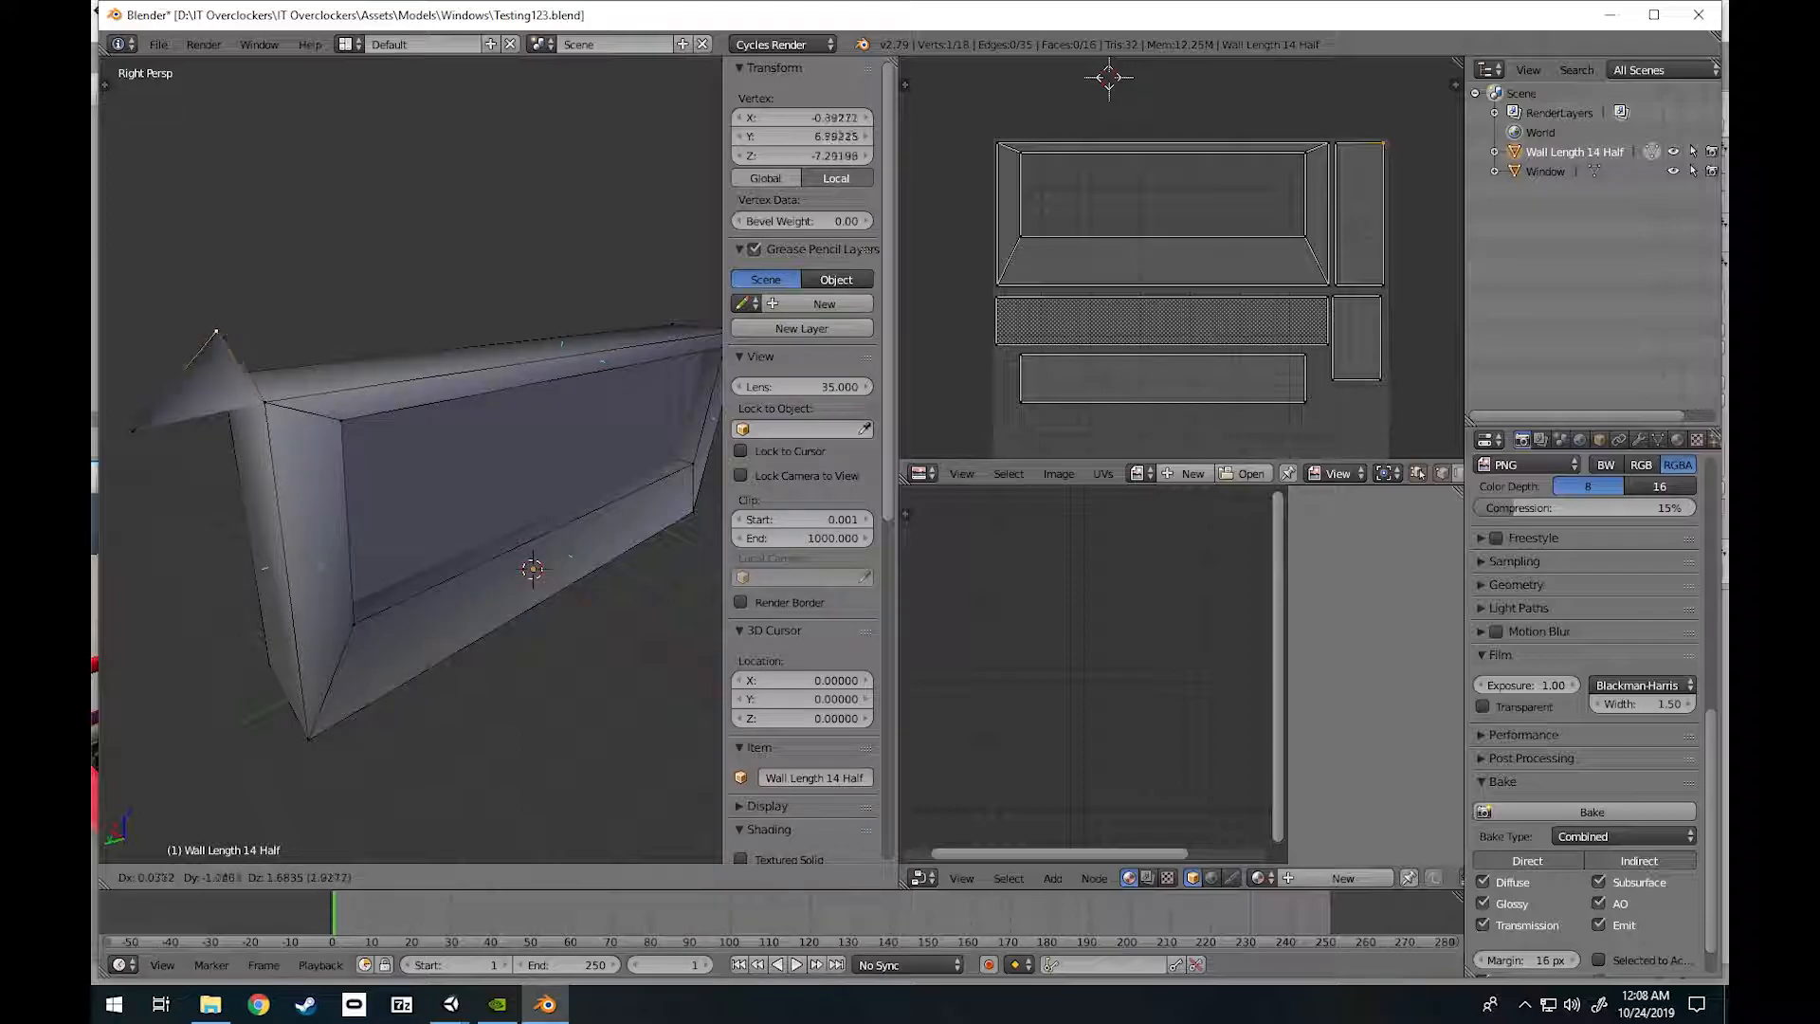
key("Return")
Select the twisted flap face at the wall's end, using face selection.
key("shift+f")
key("a")
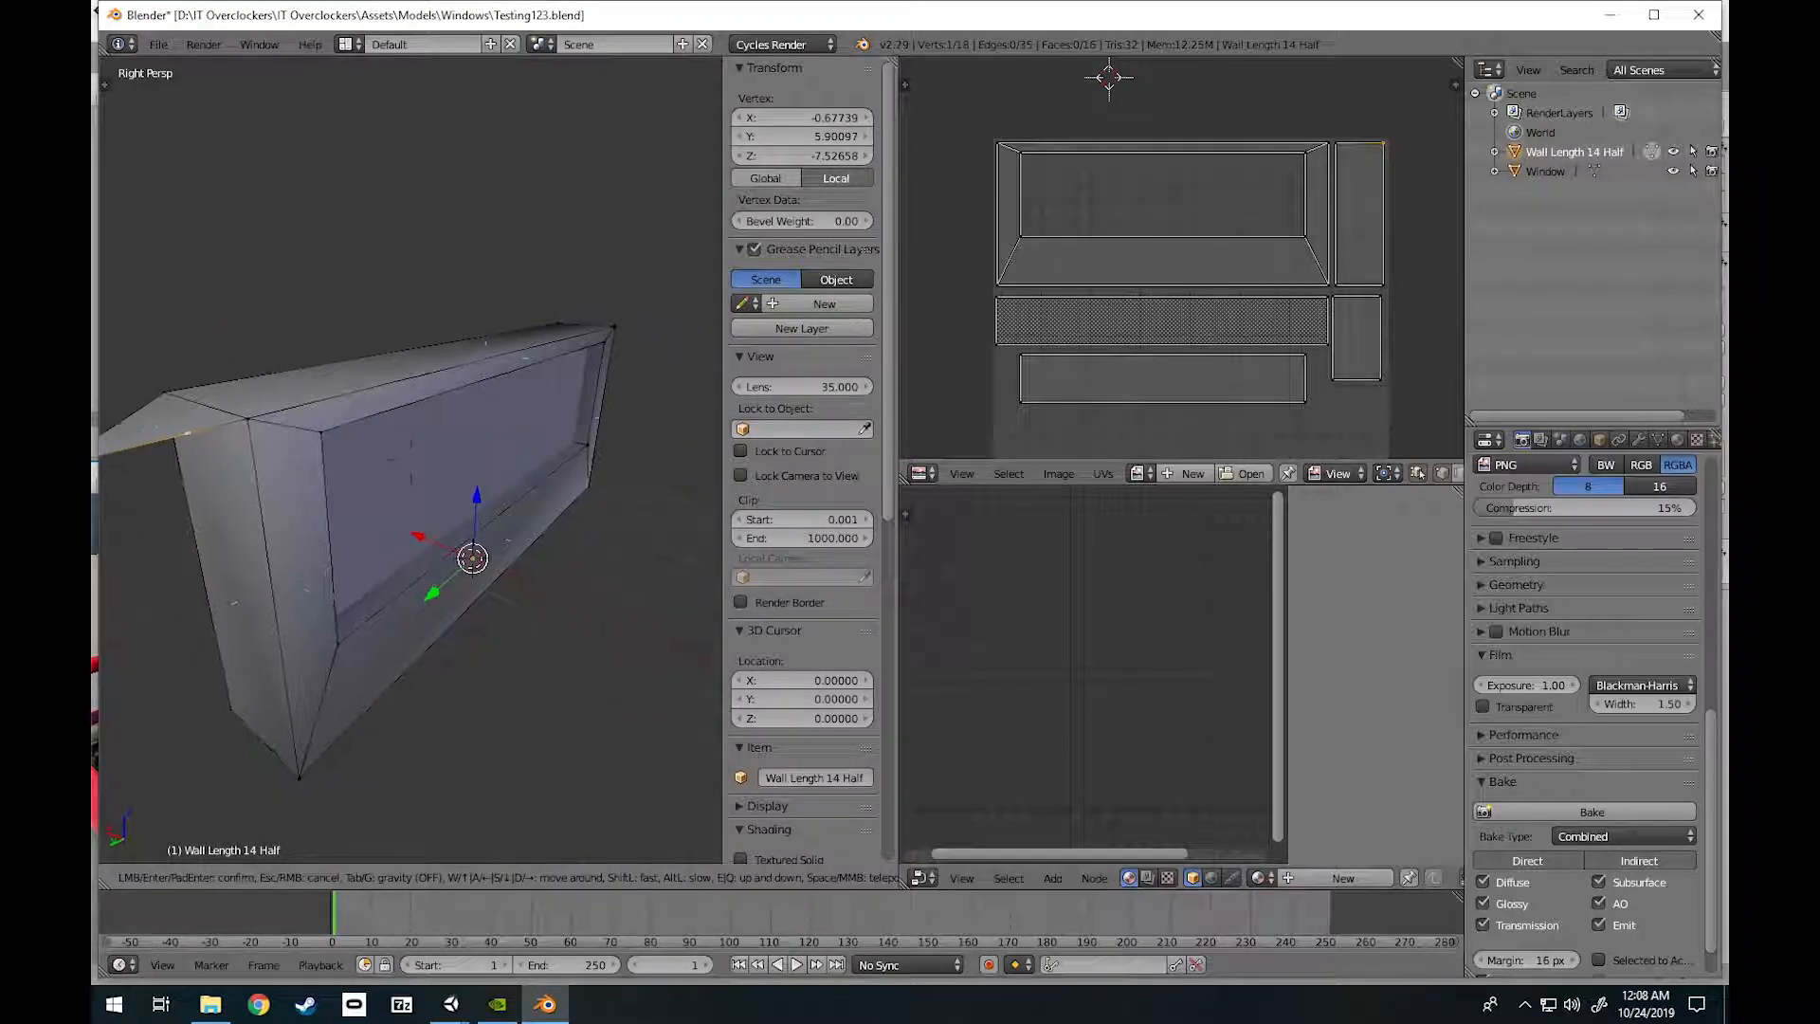
key("w")
key("s")
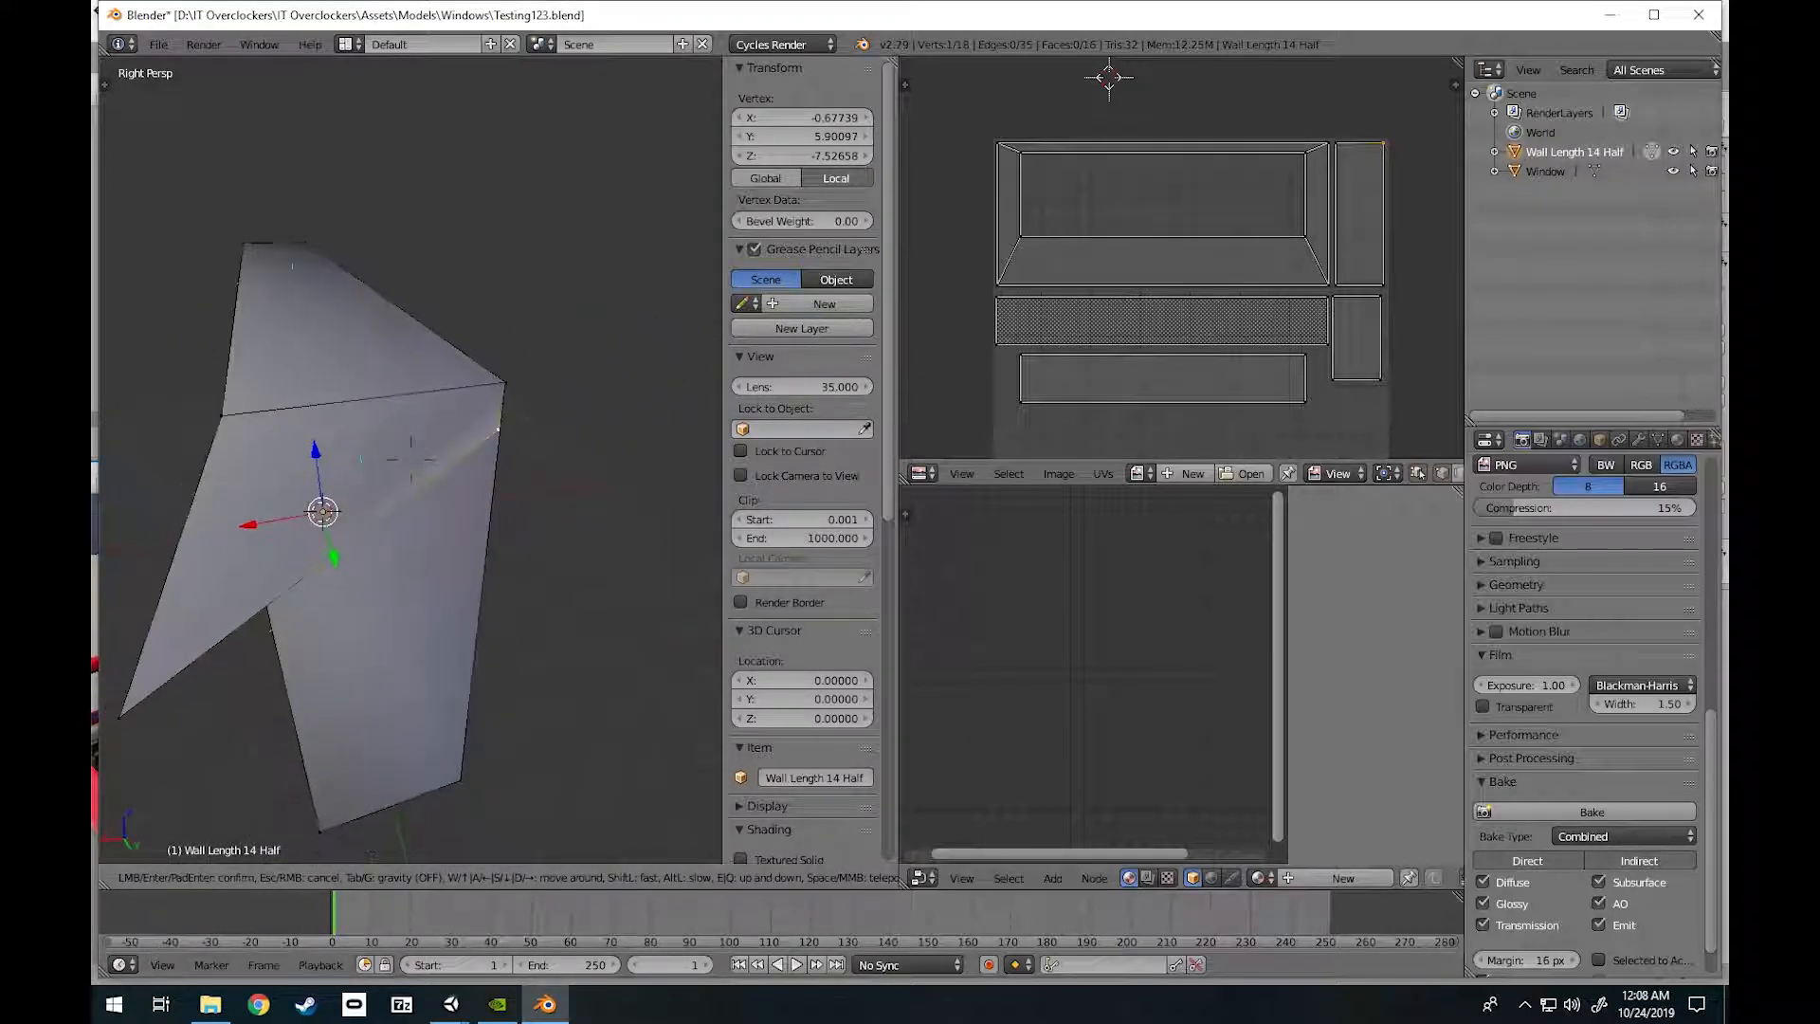
left_click(411, 460)
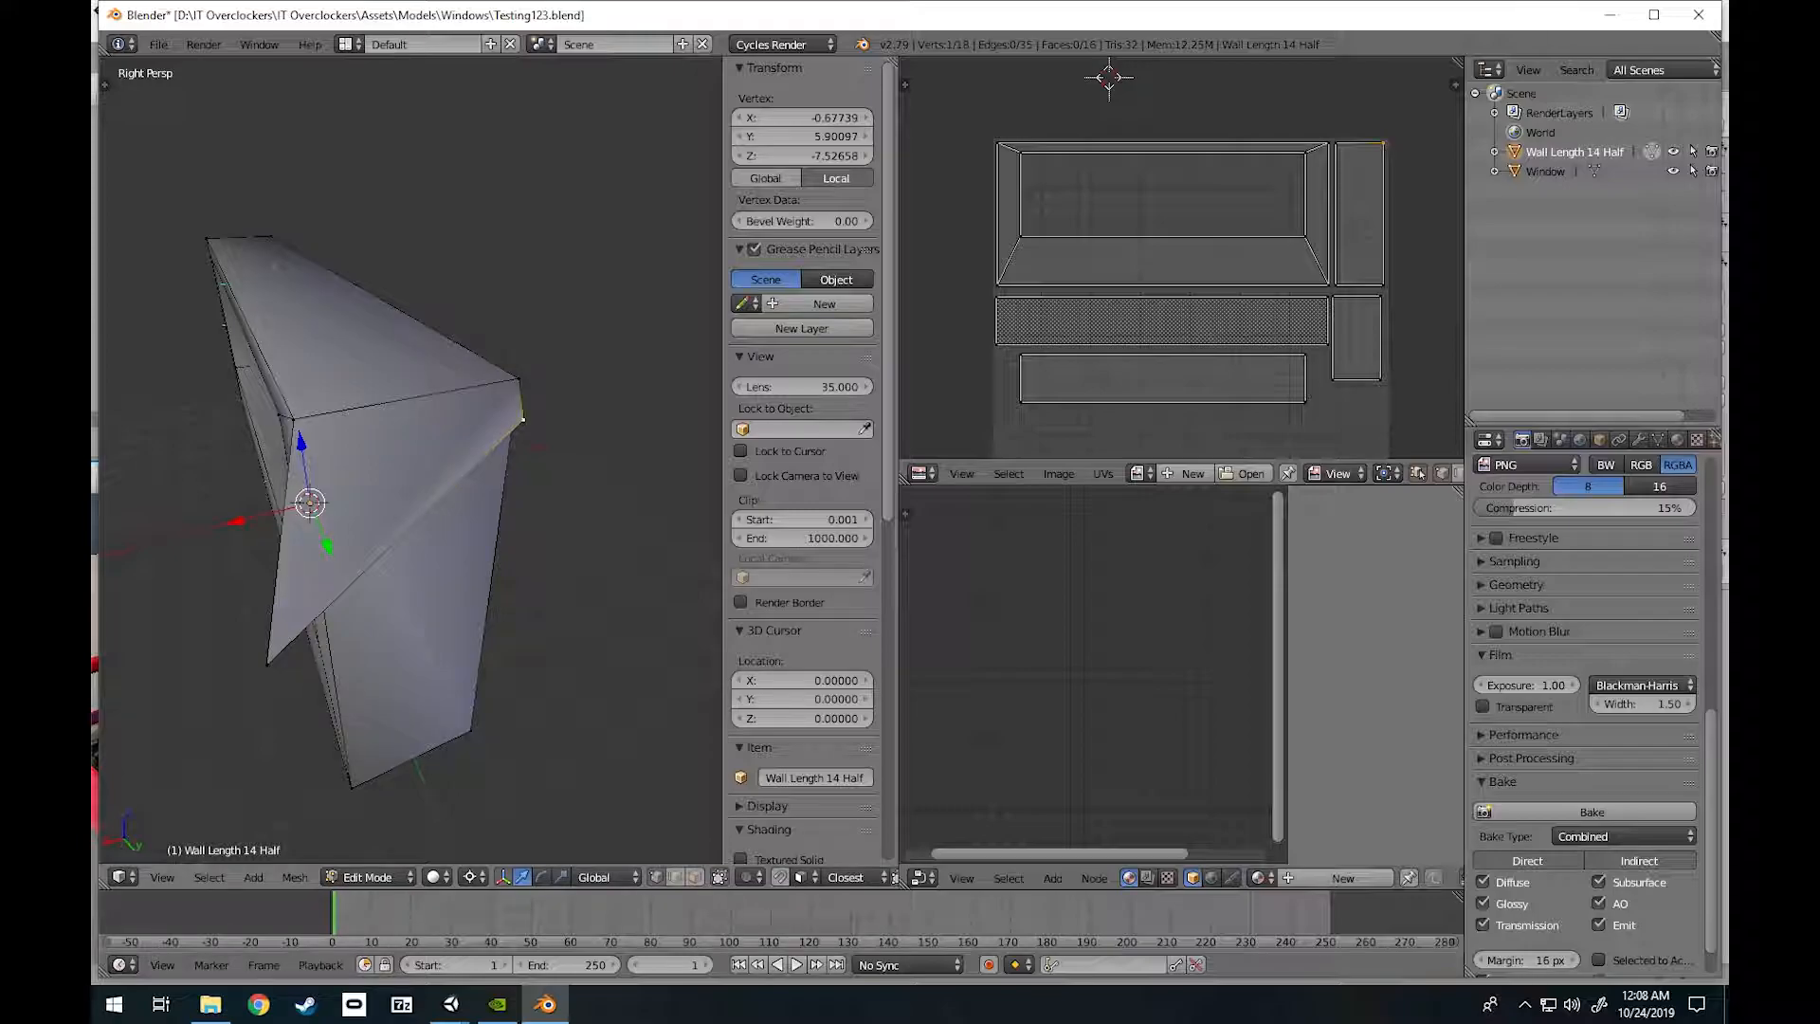
left_click(693, 877)
right_click(401, 471)
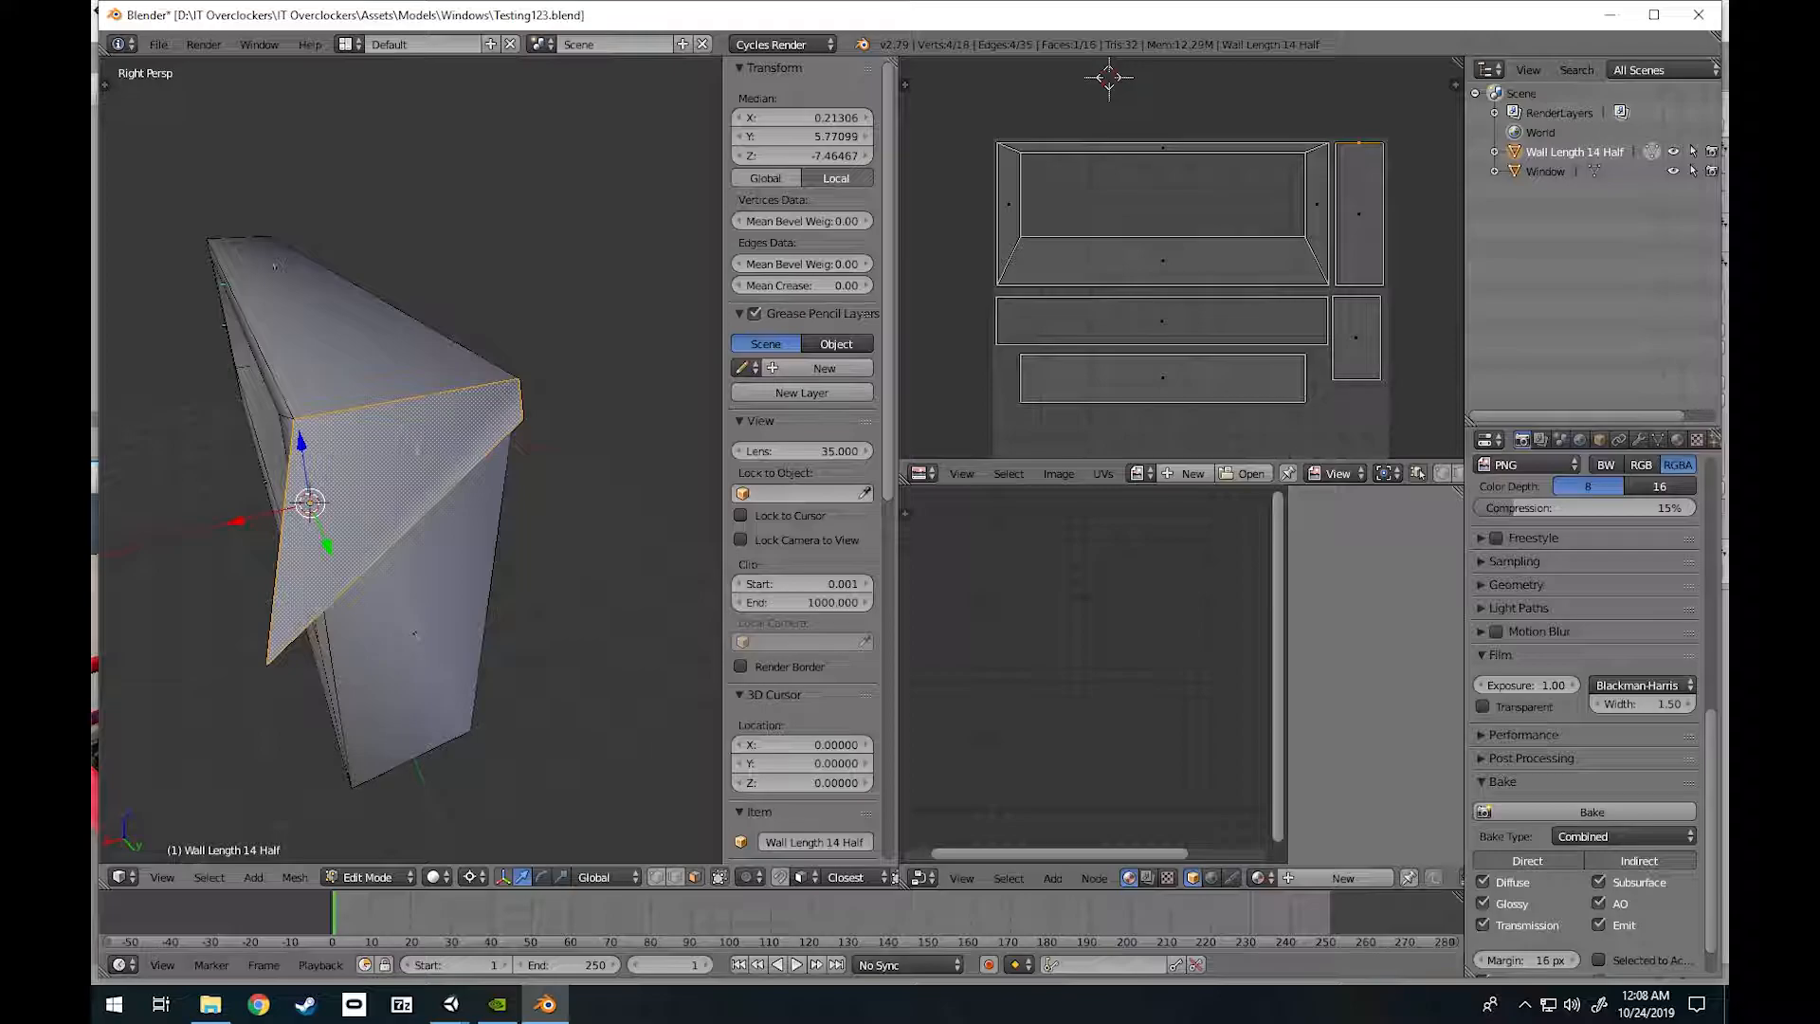
Save the Testing123 blend file and switch to Unity to view the wall's extruded flap up close in the scene.
left_click(158, 44)
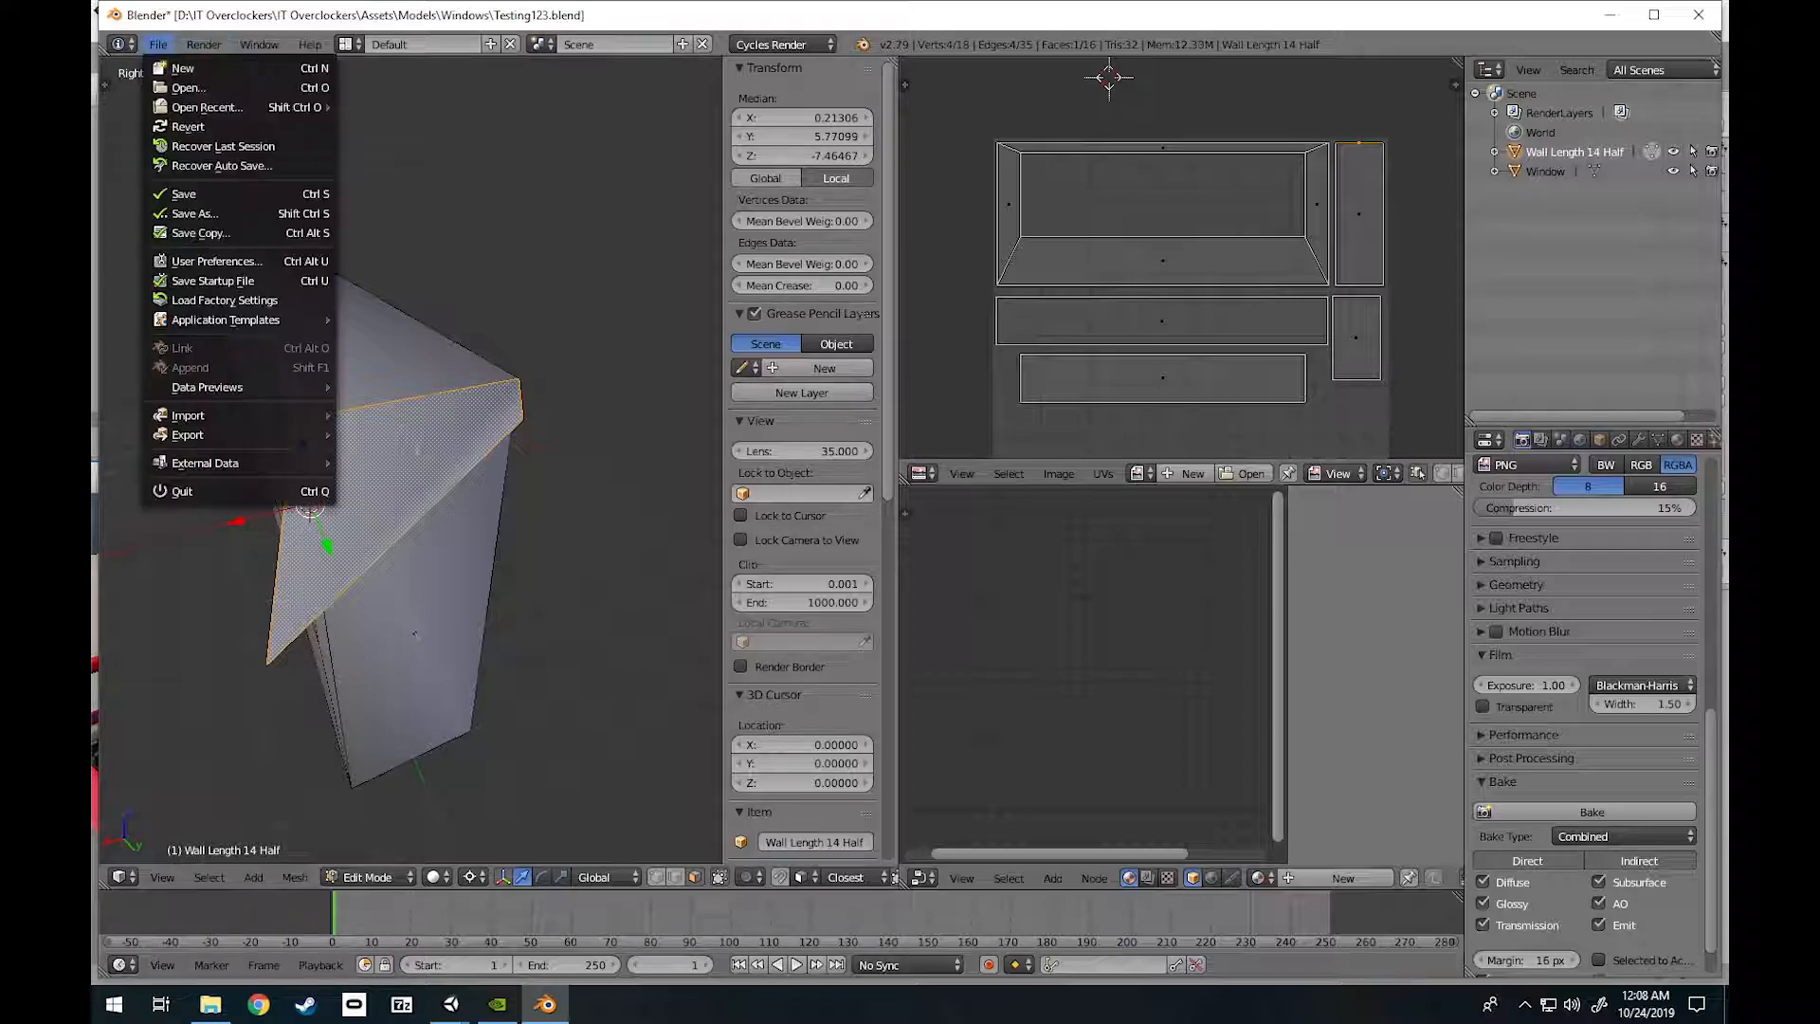
left_click(189, 193)
left_click(450, 1004)
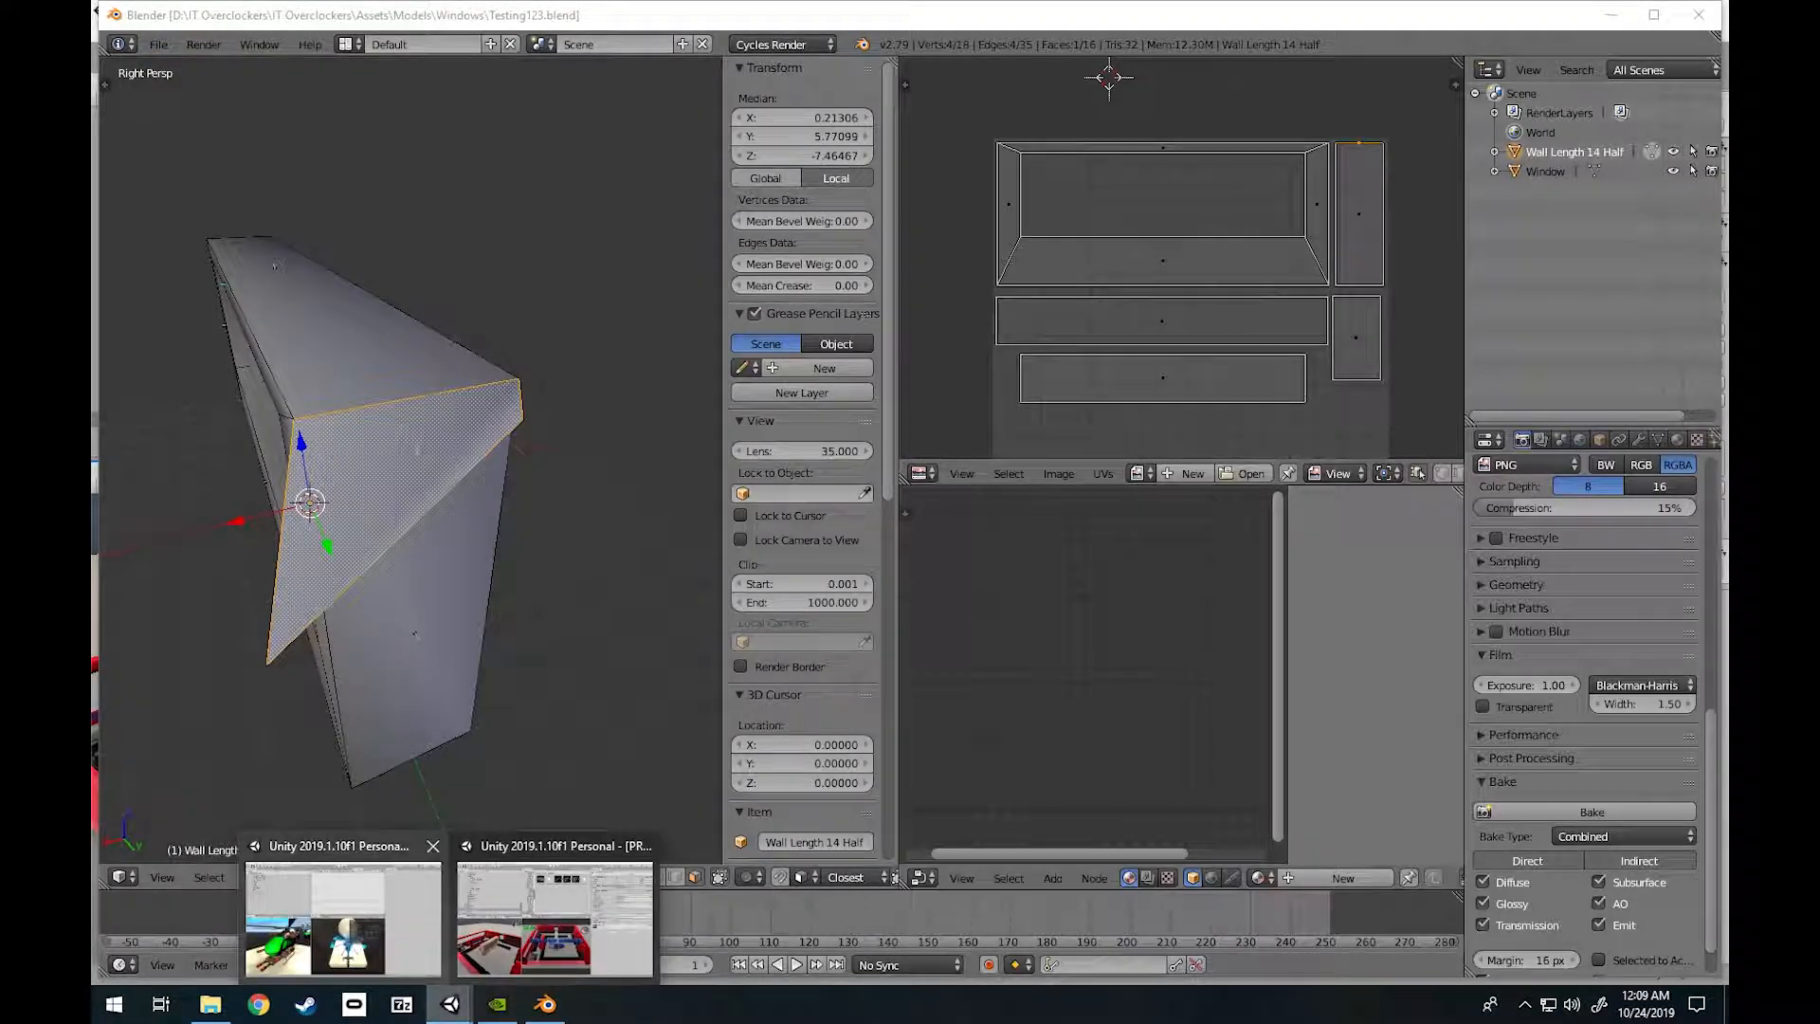
left_click(568, 924)
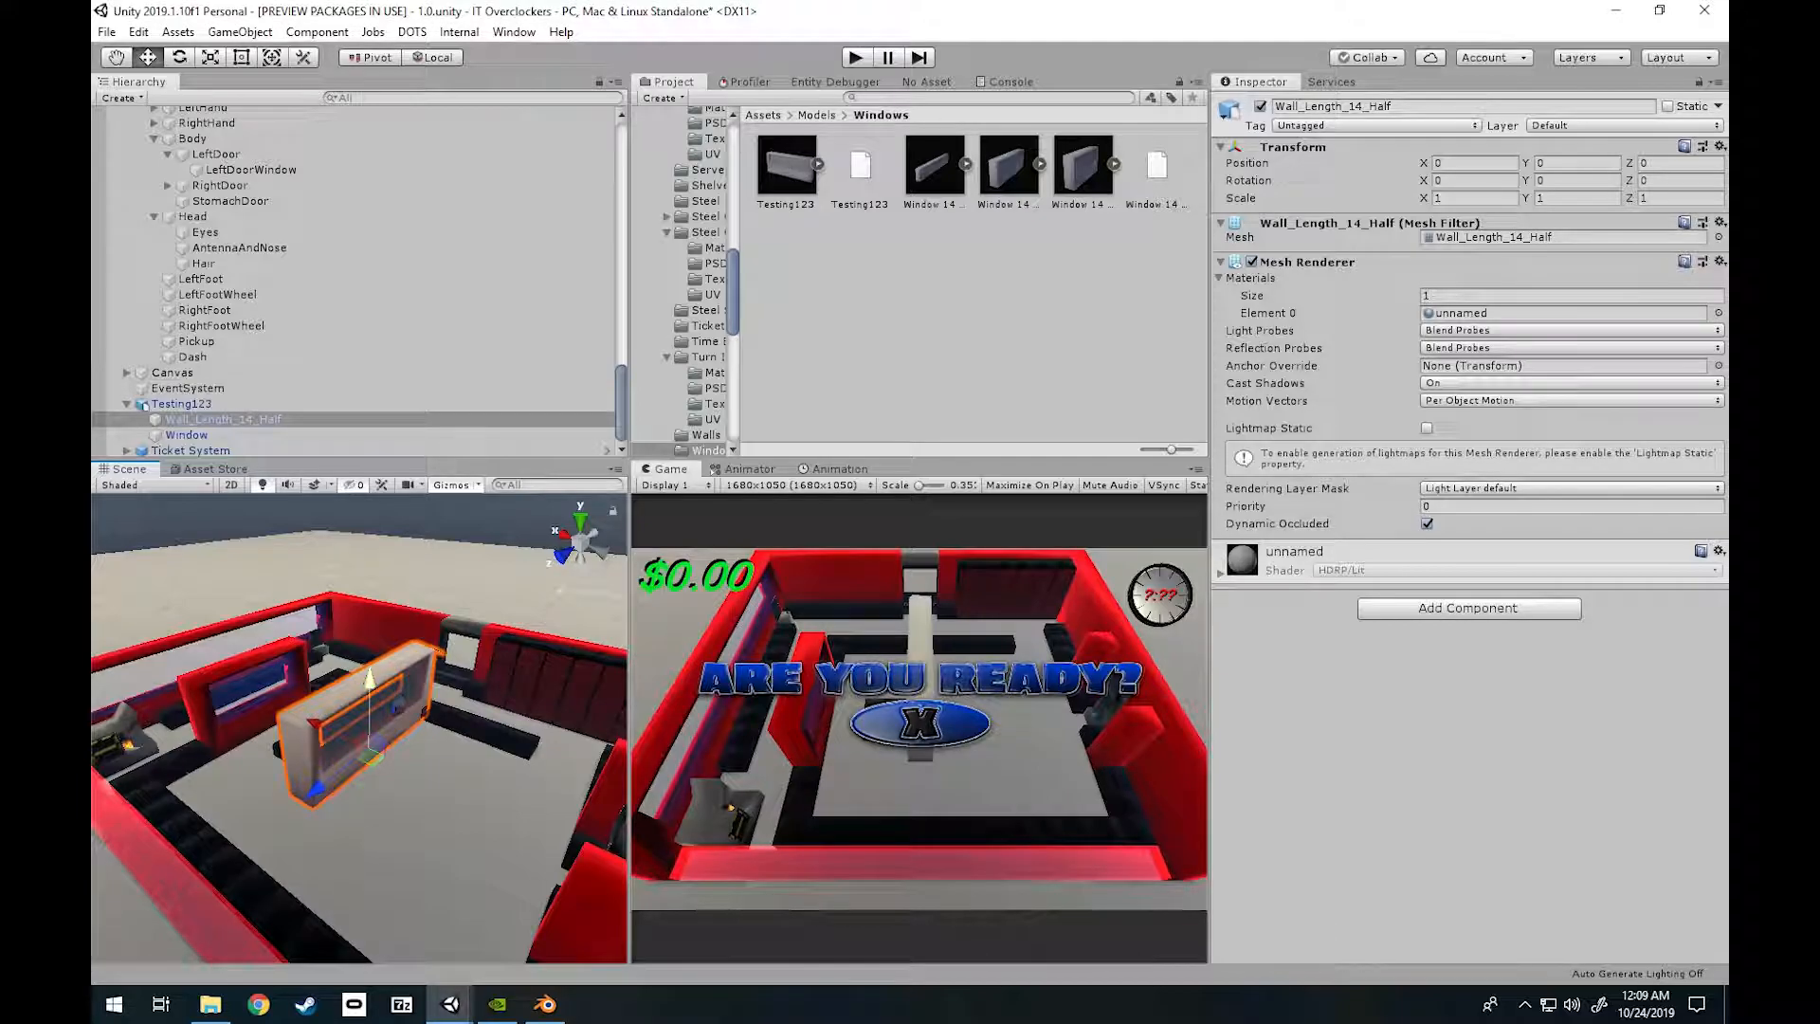
right_click_drag(370, 721, 275, 801)
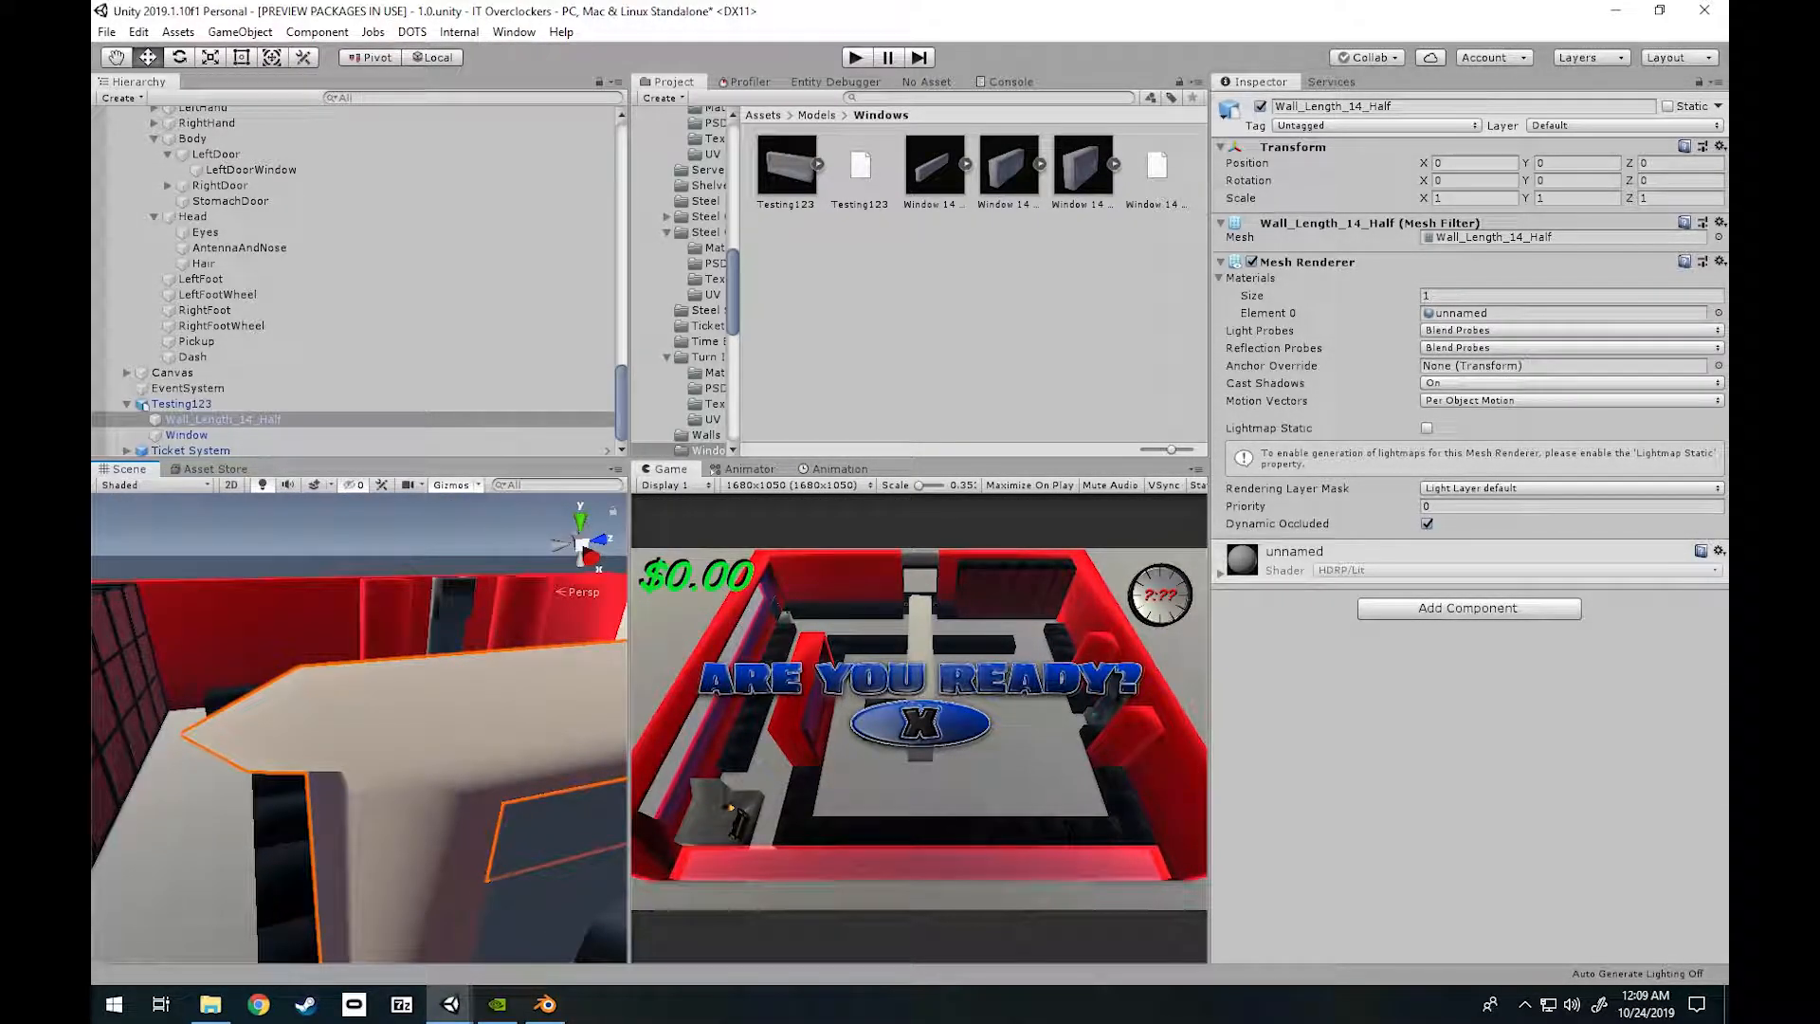
Switch to Blender and examine how the selected twisted flap face bends by walking around the wall's end.
left_click(545, 1004)
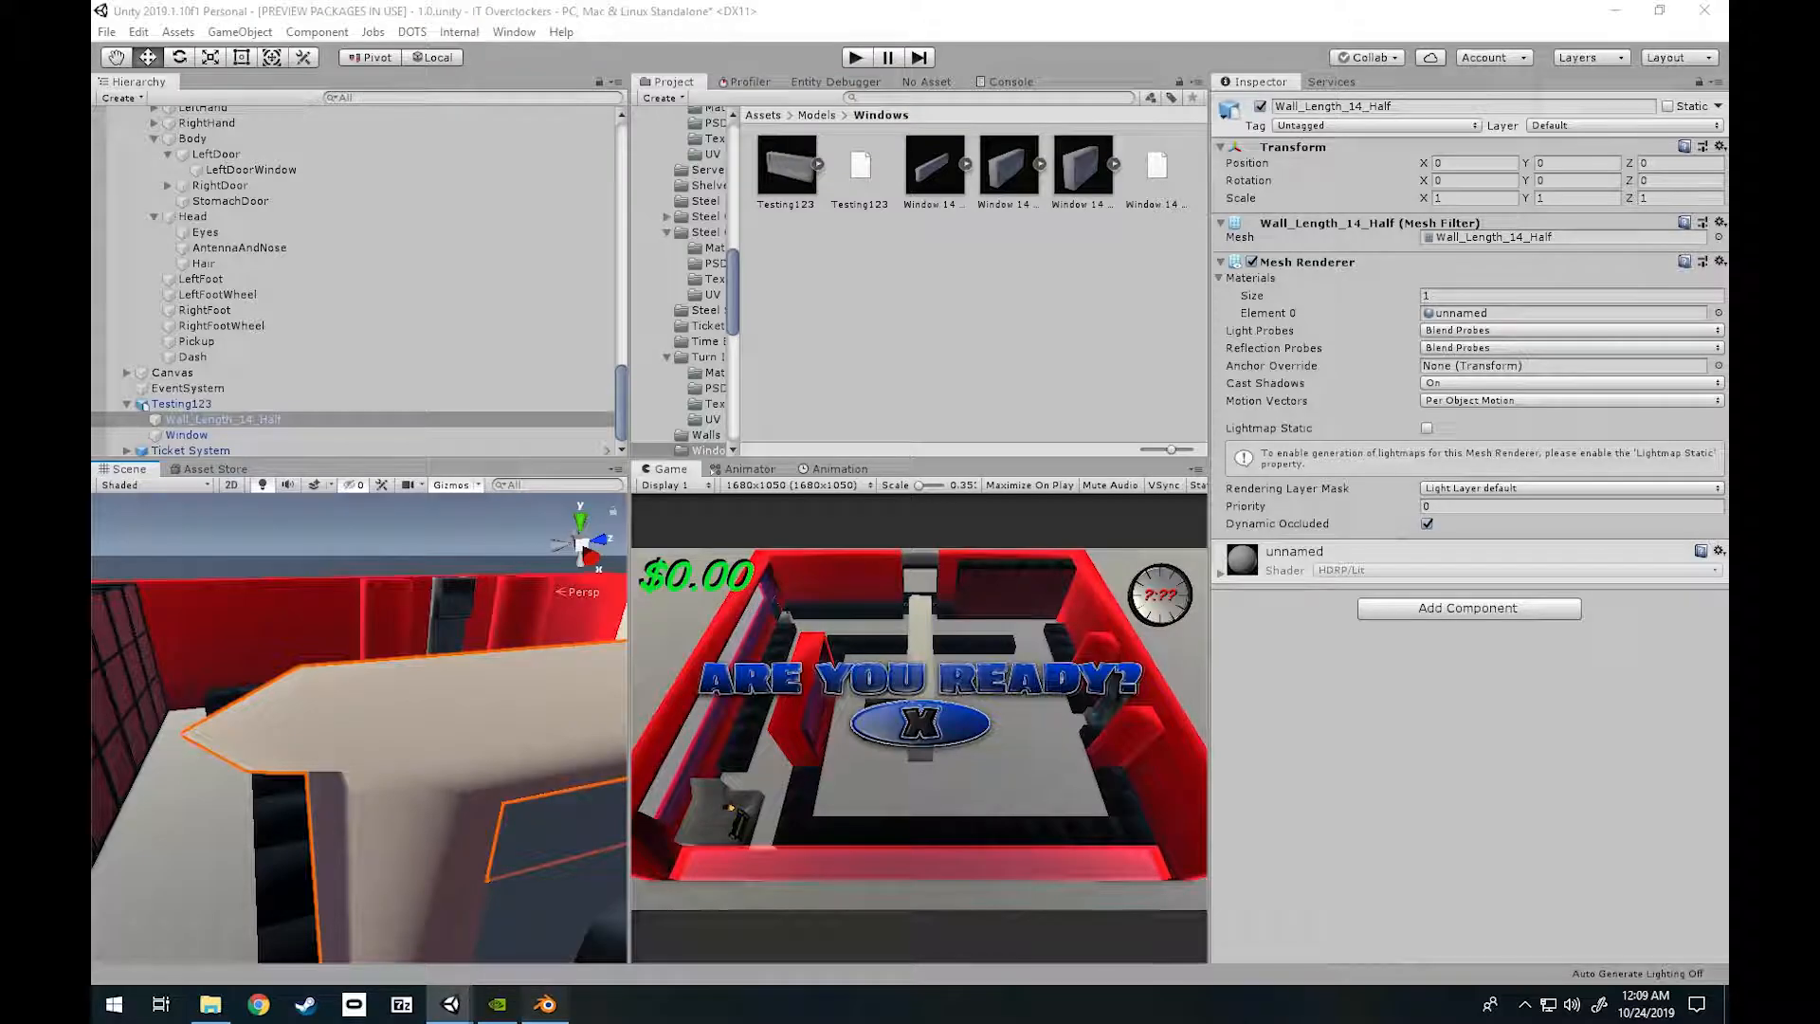
key("shift+f")
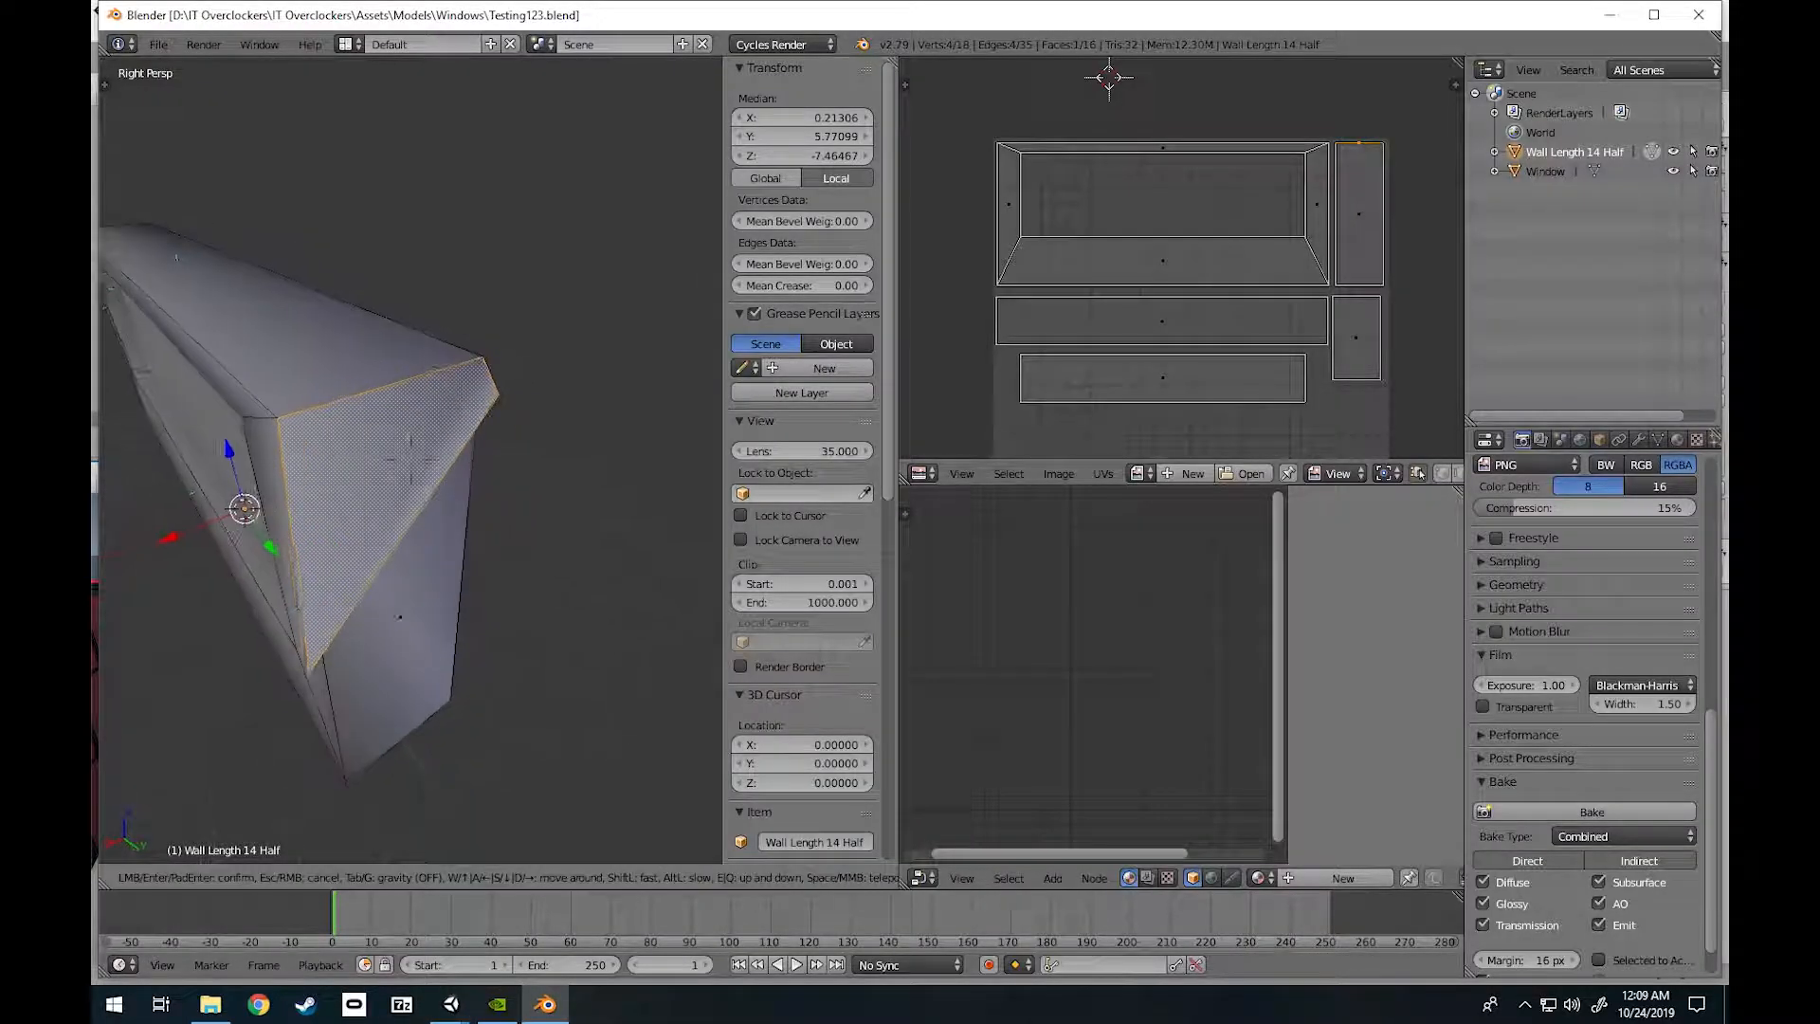
key("w")
key("w")
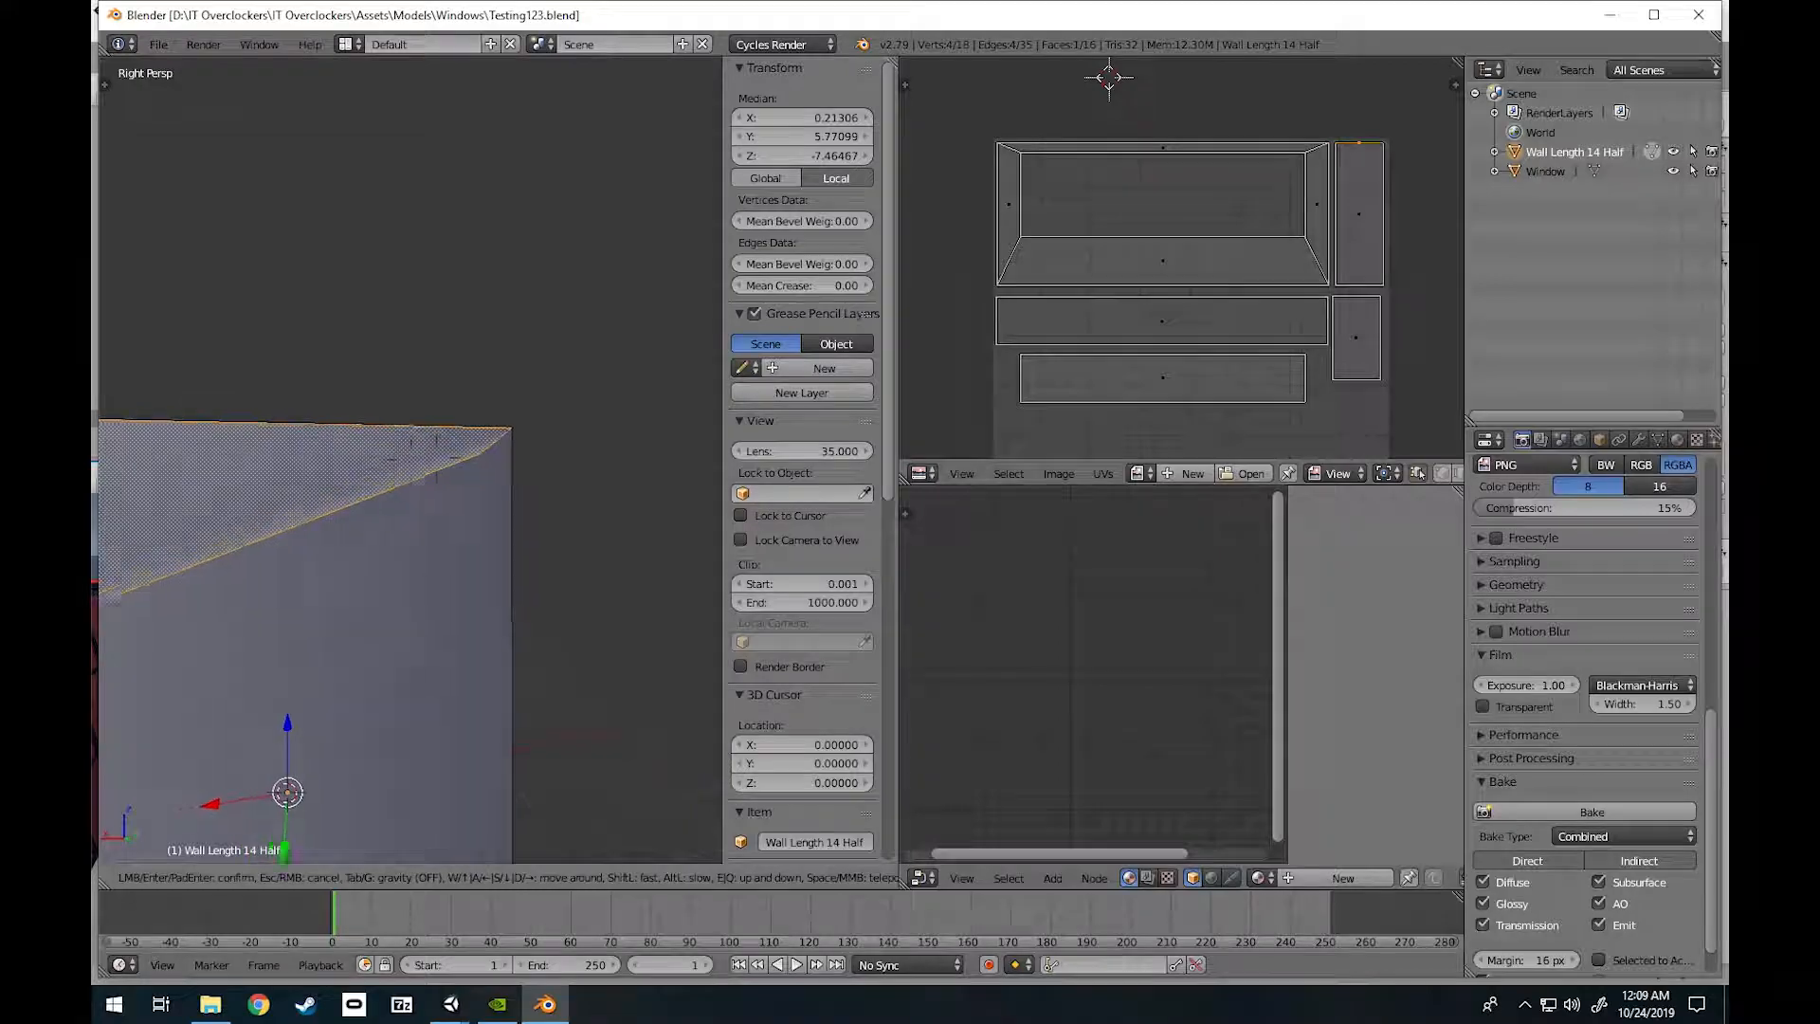
key("s")
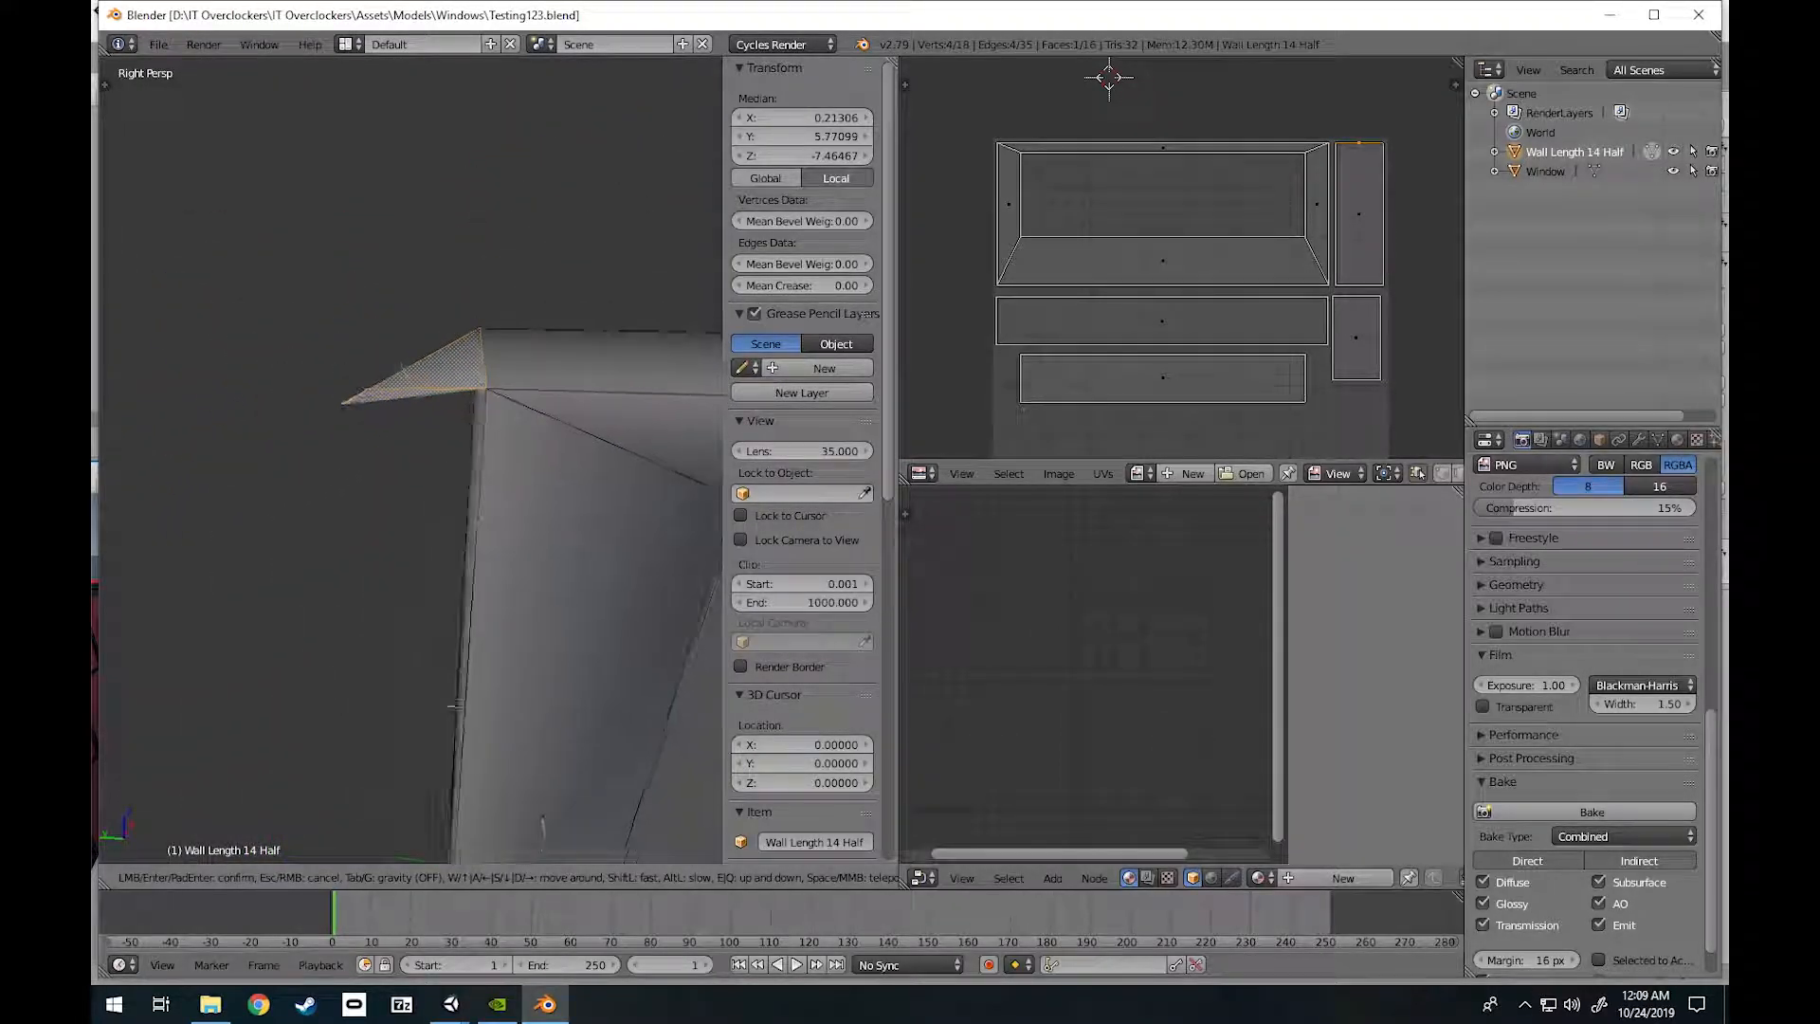
key("w")
key("s")
key("a")
key("a")
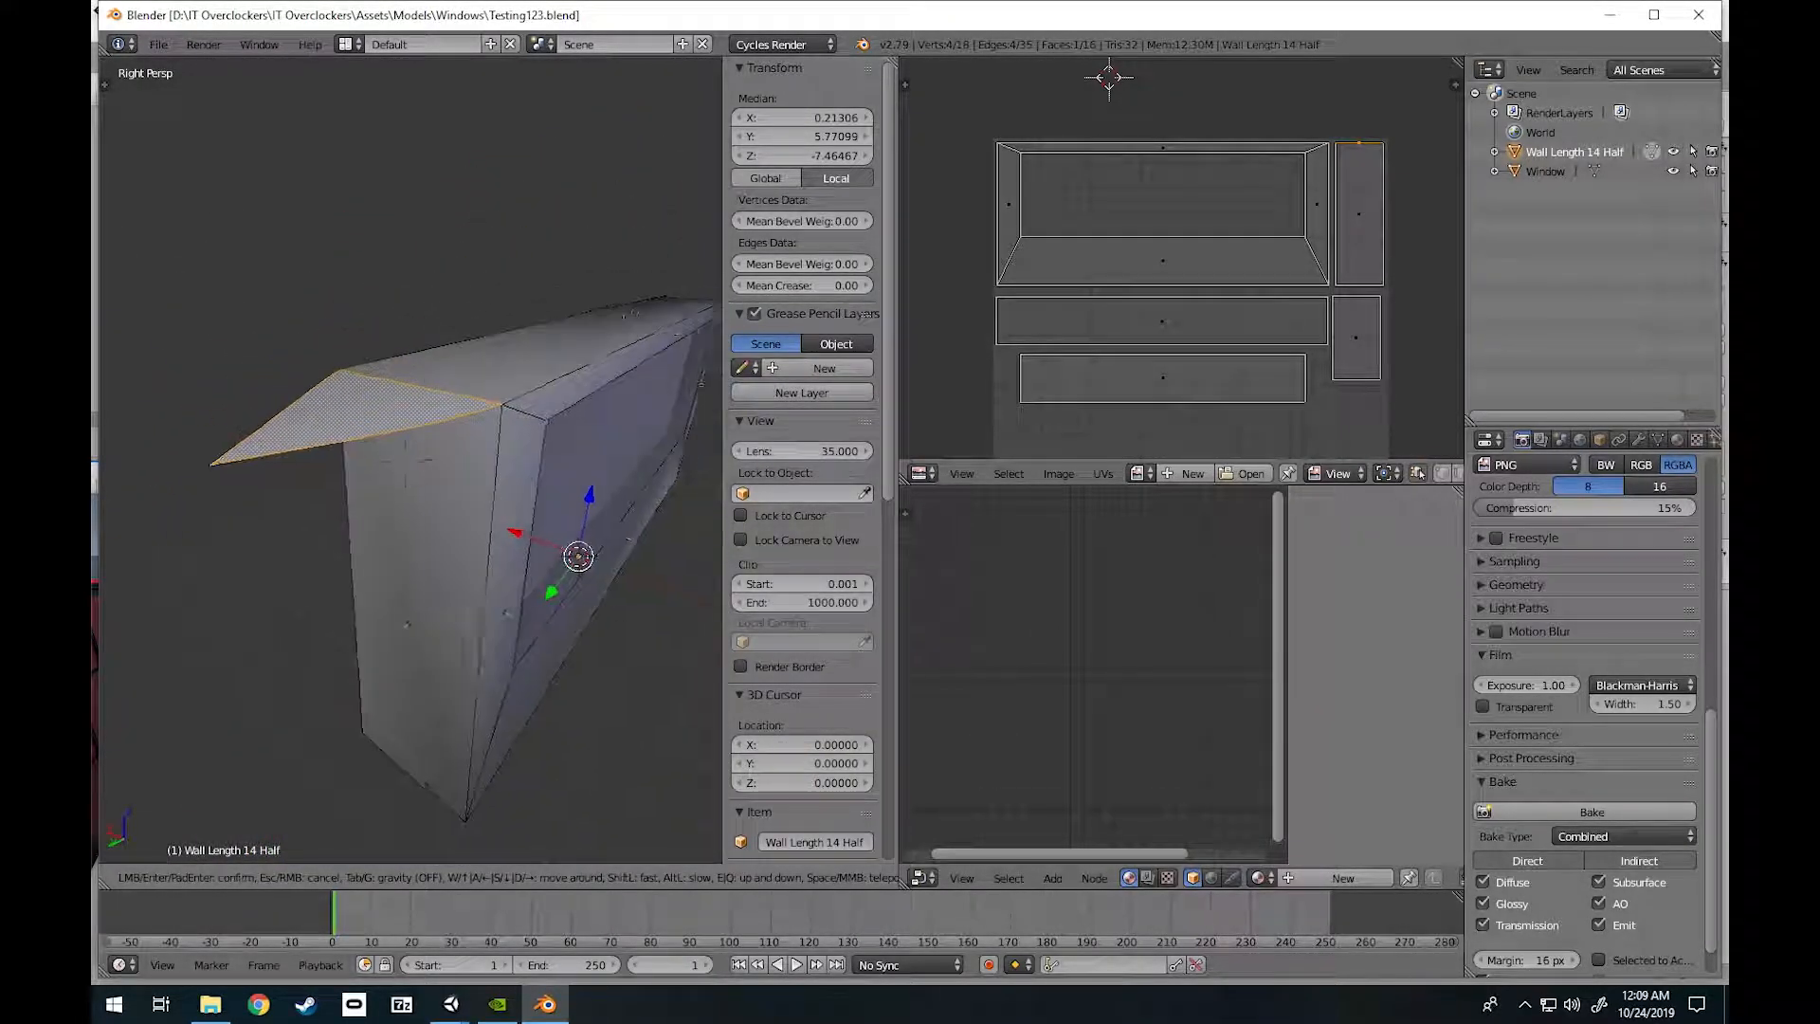
key("w")
key("s")
key("Return")
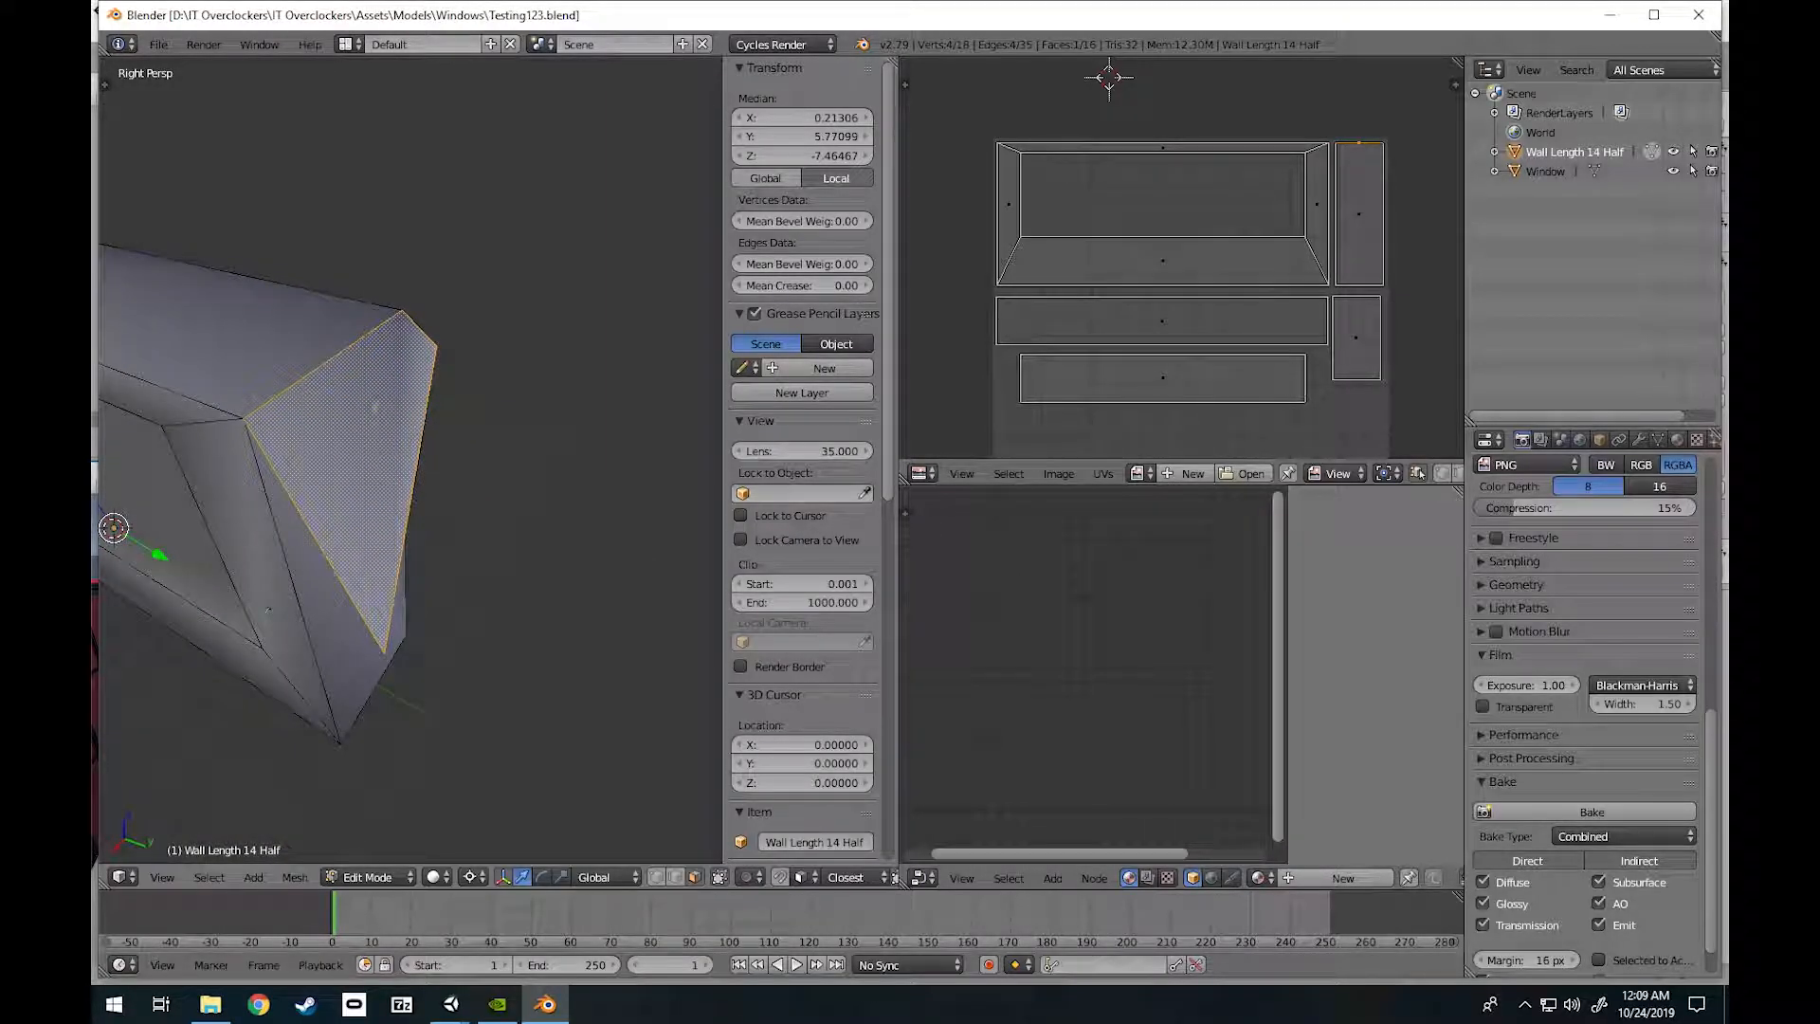
Switch to Unity and orbit the scene around the wall to inspect the flap from its other side.
left_click(449, 1004)
left_click(548, 912)
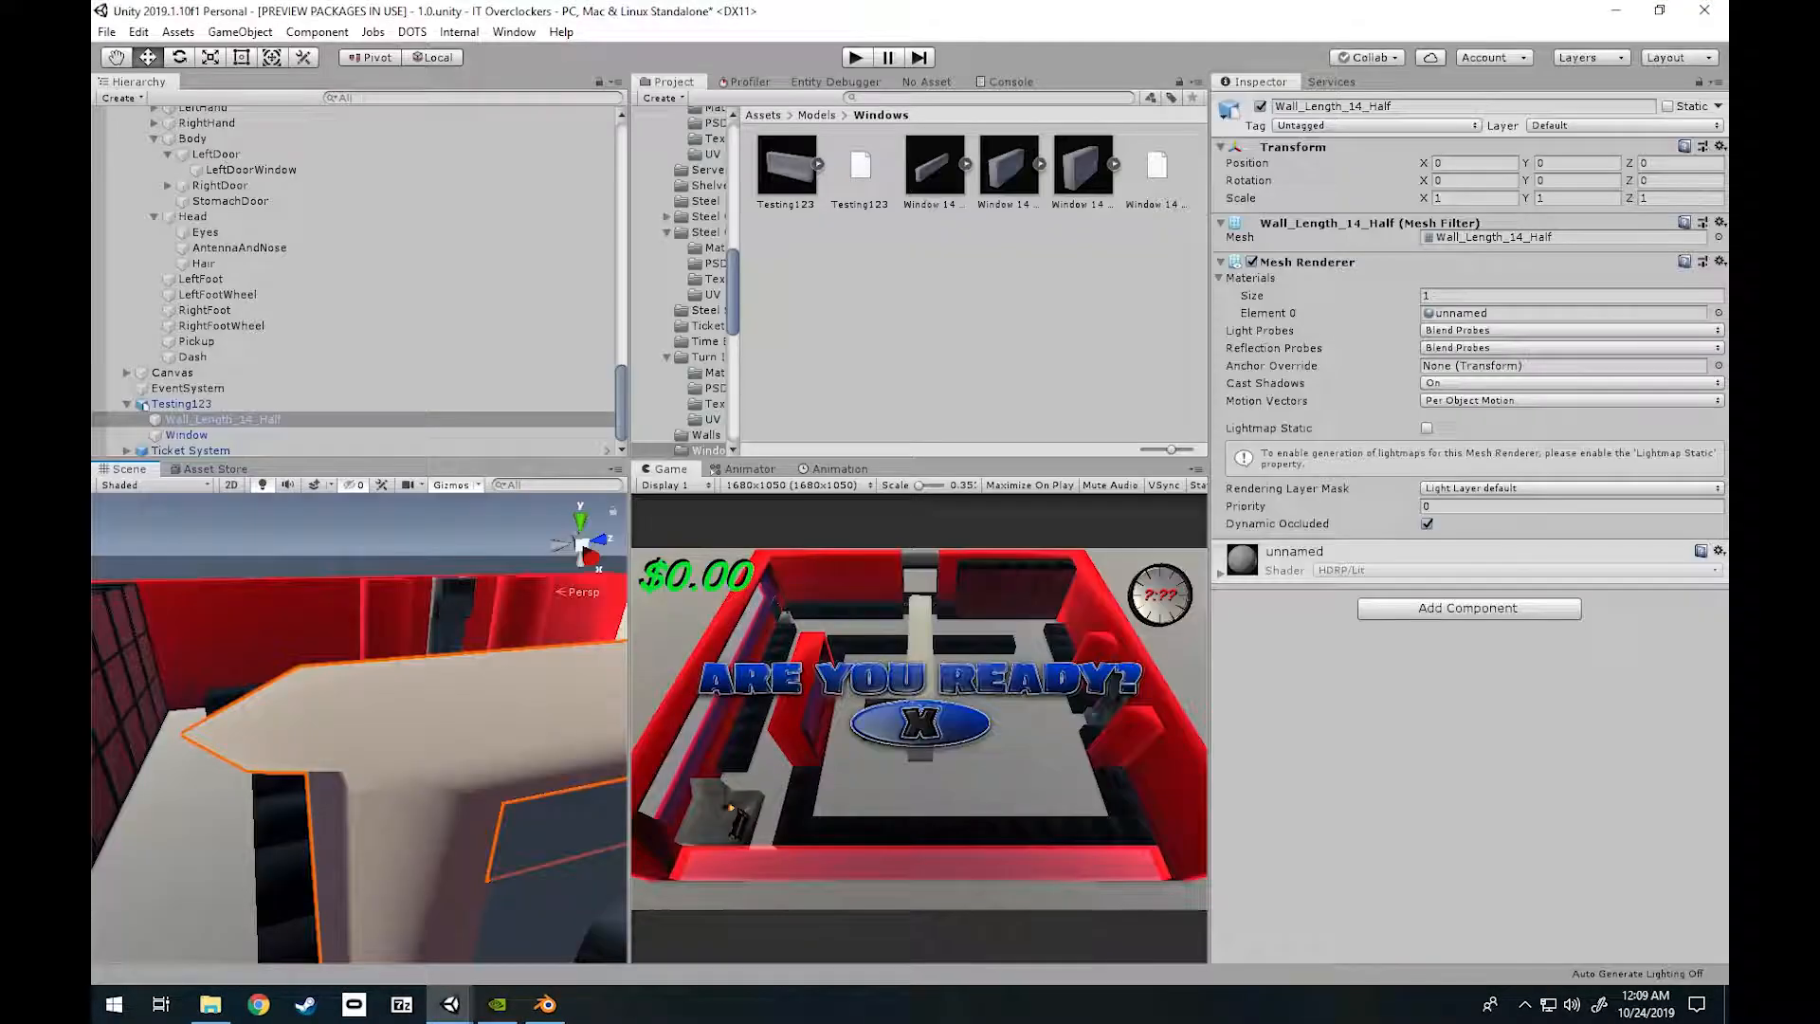
left_click_drag(237, 759, 597, 725, "alt")
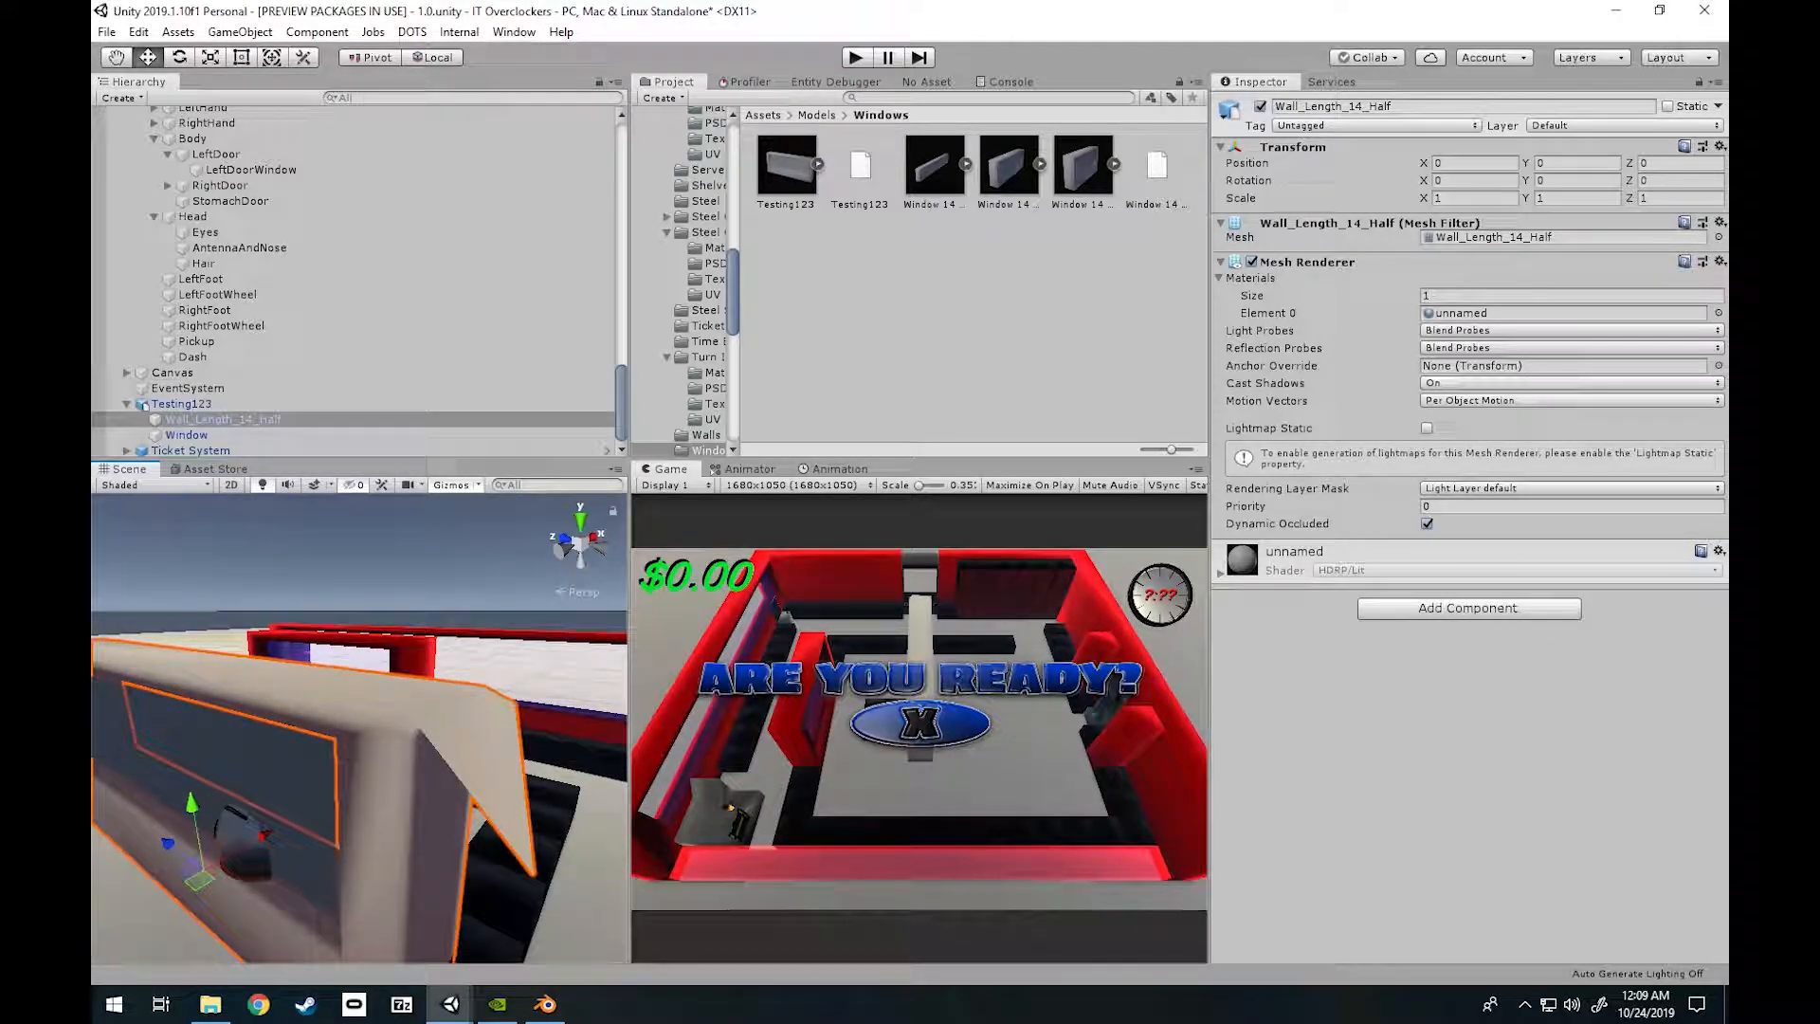
Switch back to Blender and triangulate the twisted flap face, comparing it with the wall in Unity.
left_click(544, 1004)
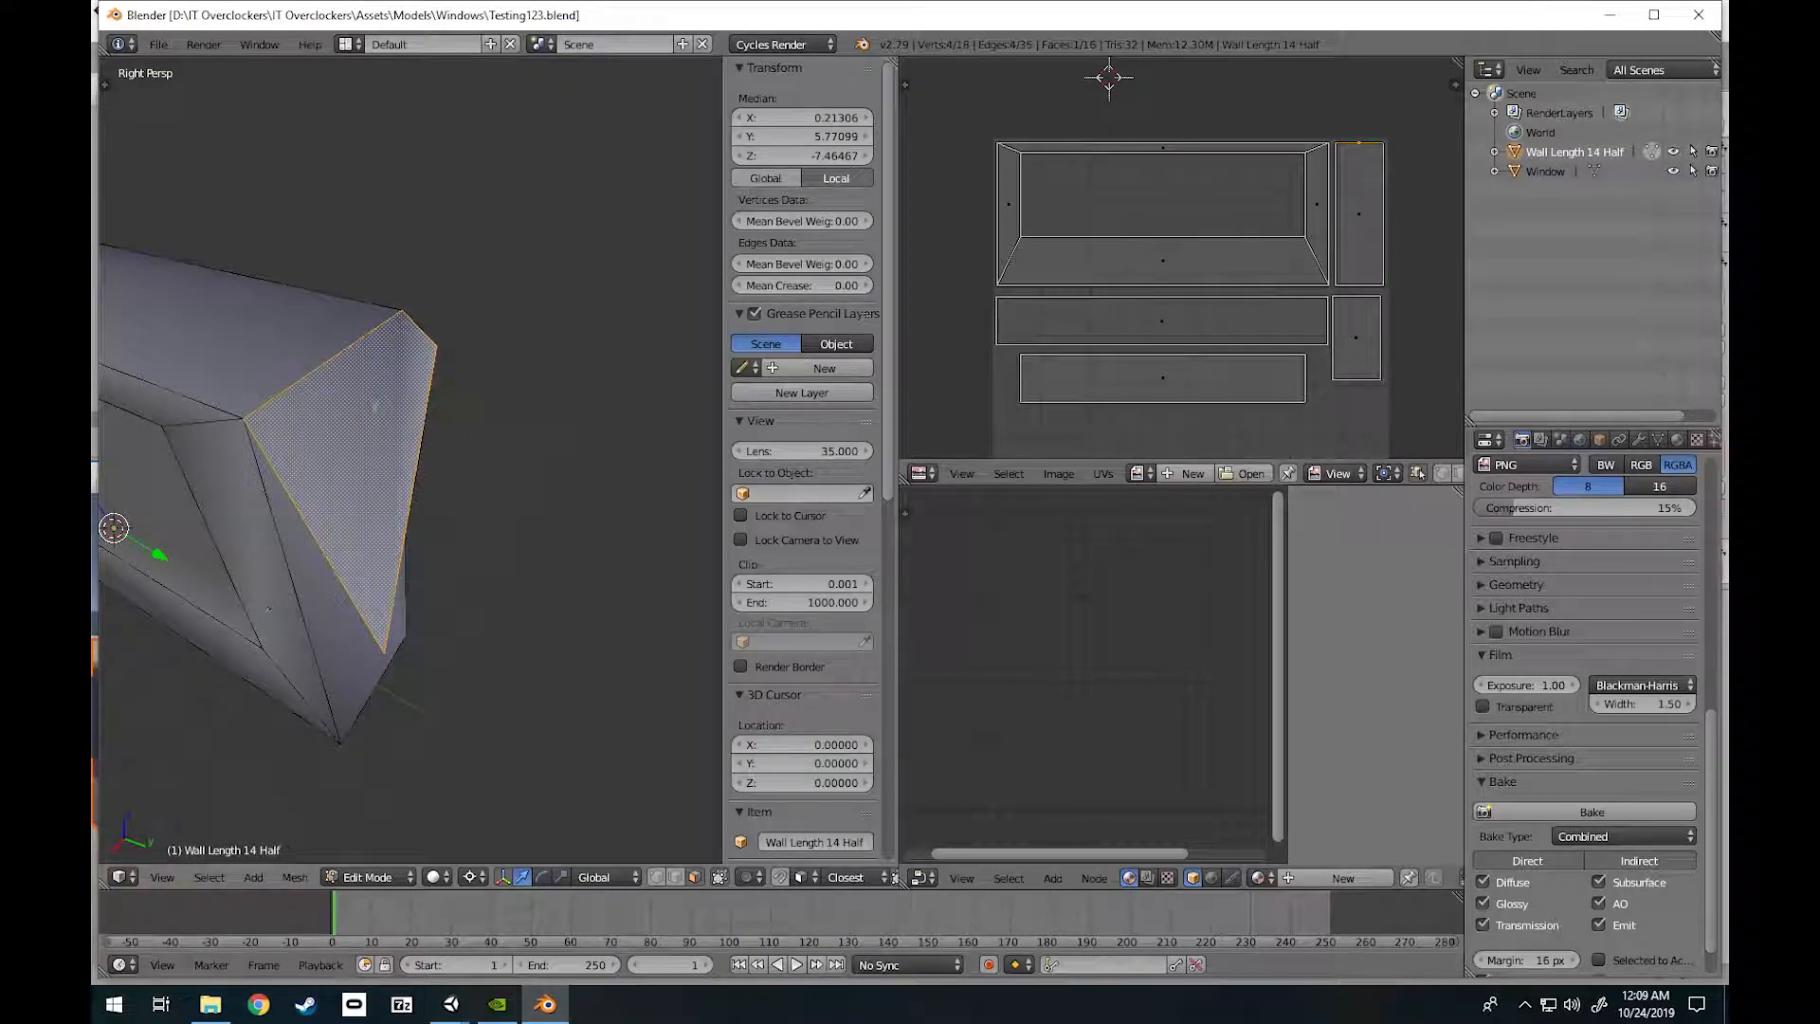
key("u")
key("Return")
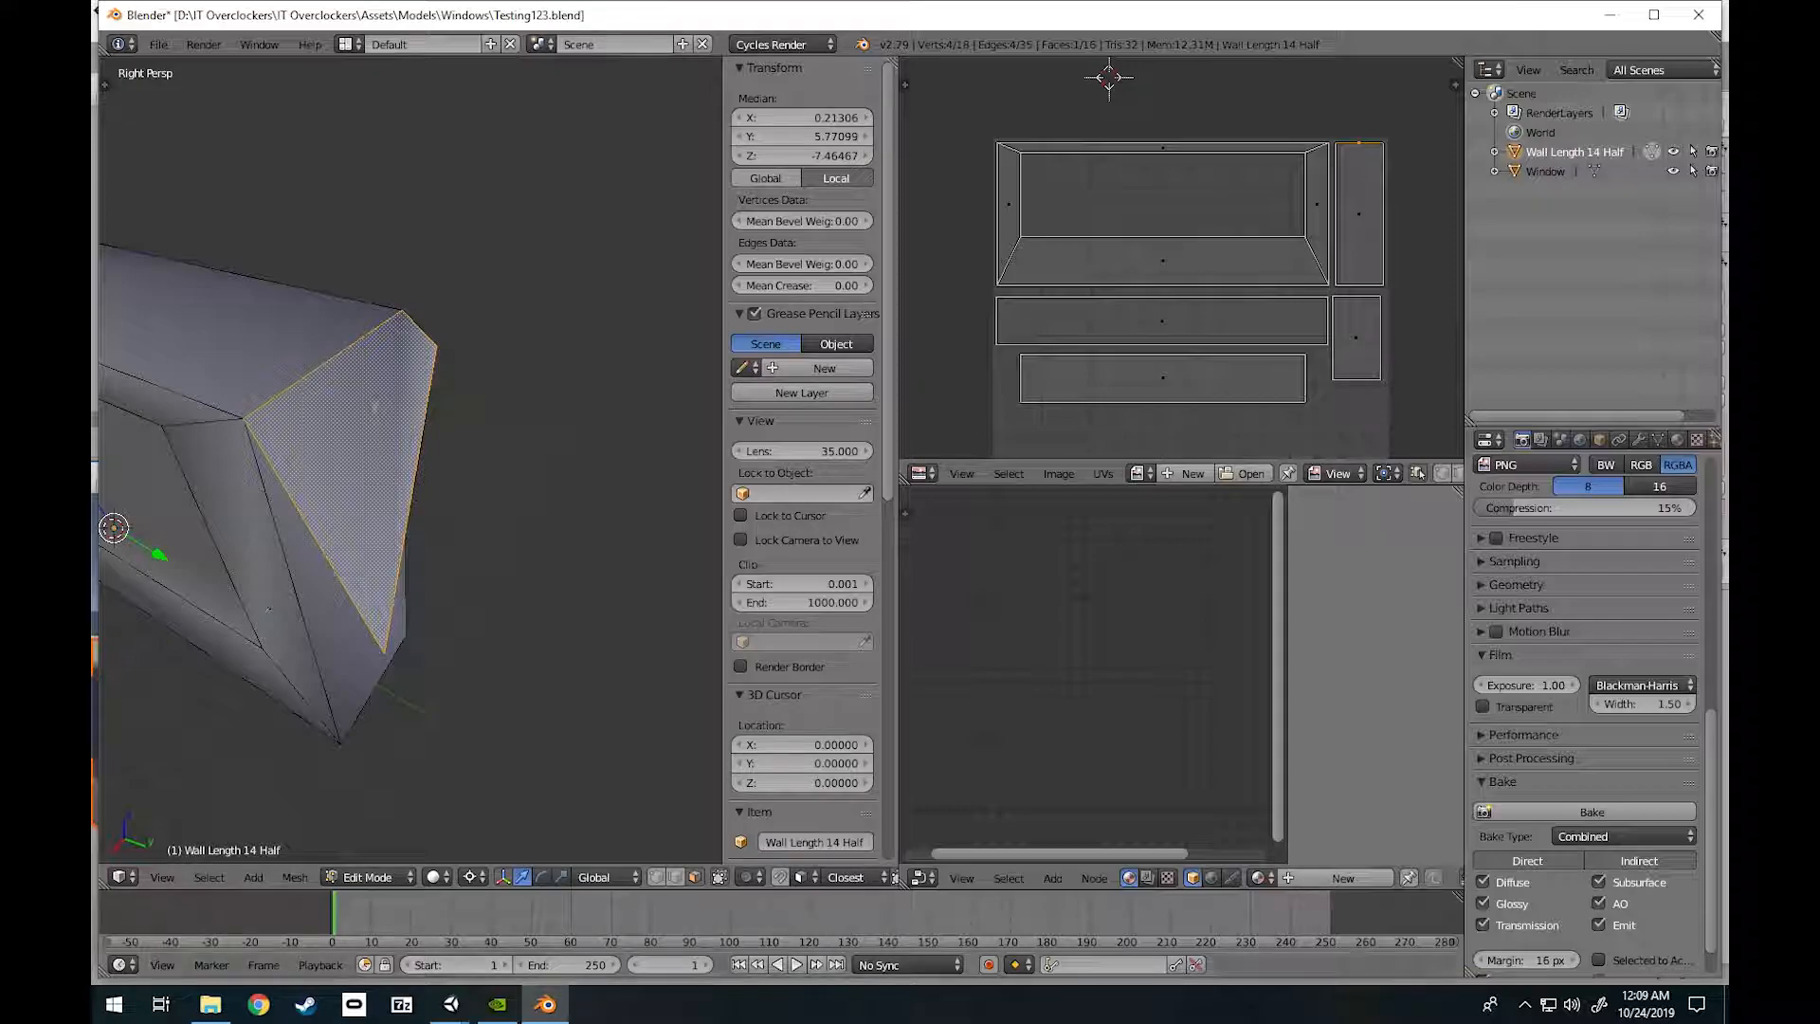
mouse_move(450, 1005)
left_click(555, 917)
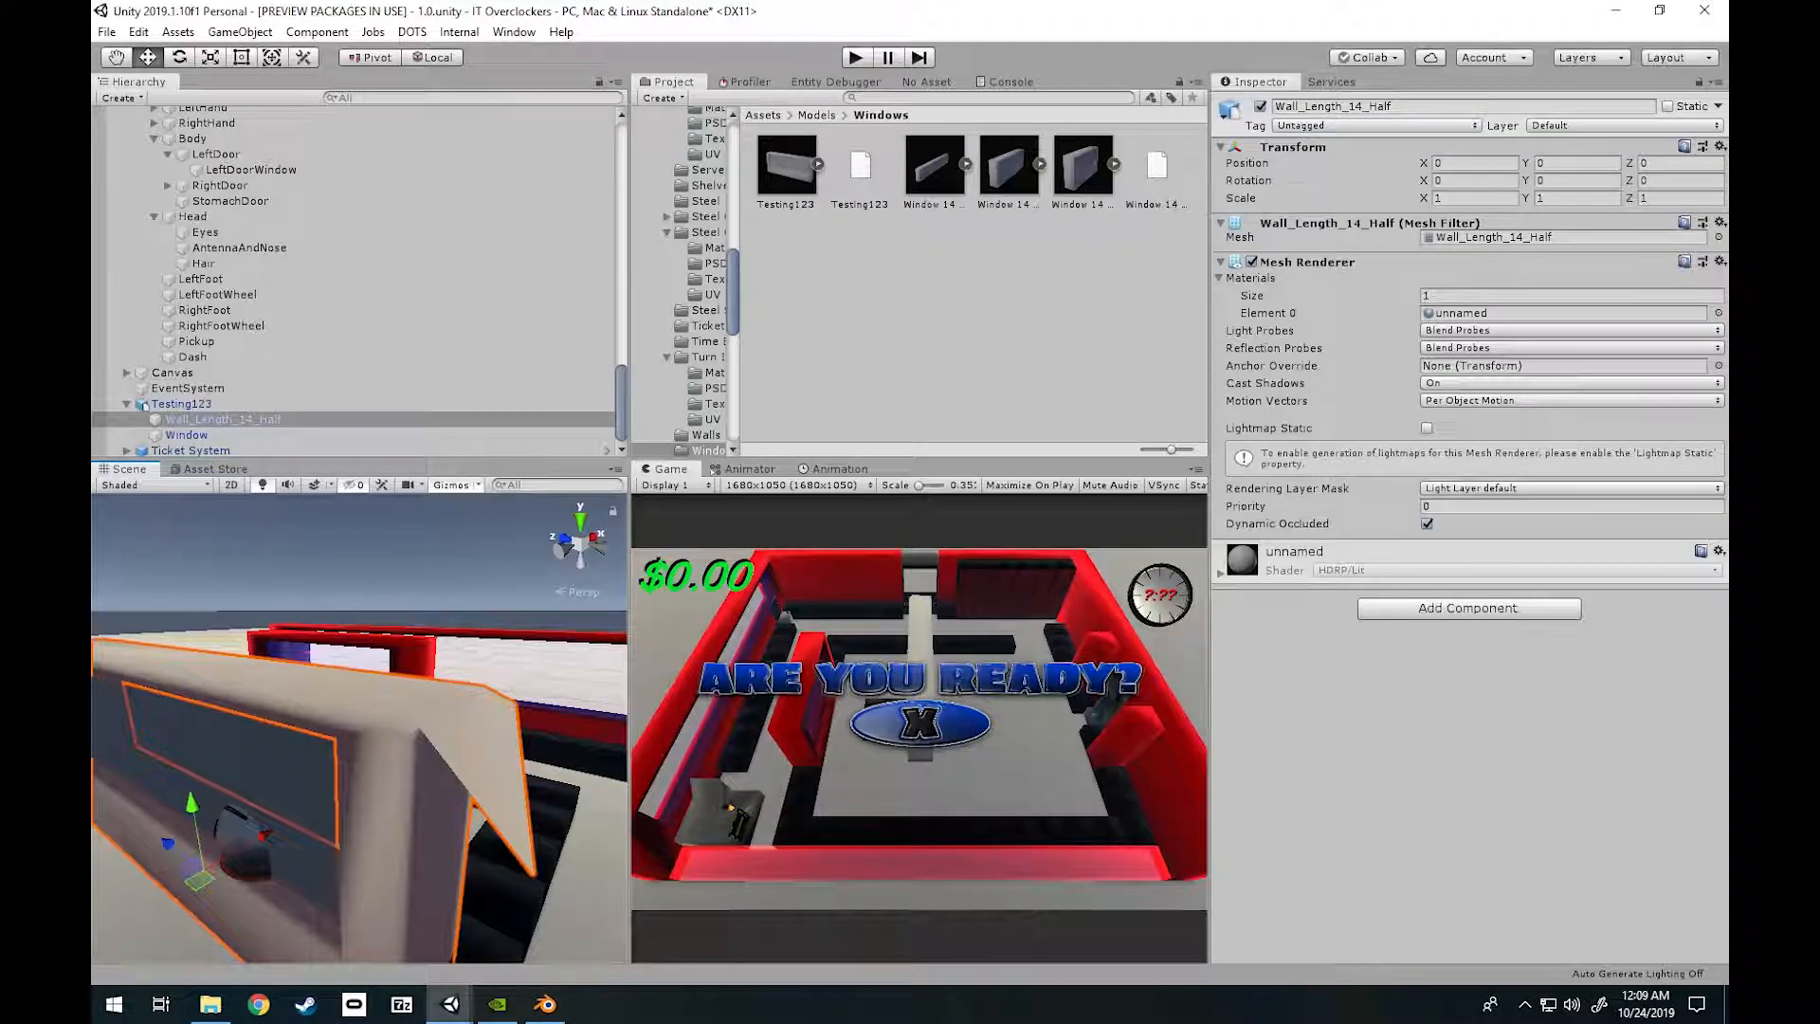
left_click(545, 1004)
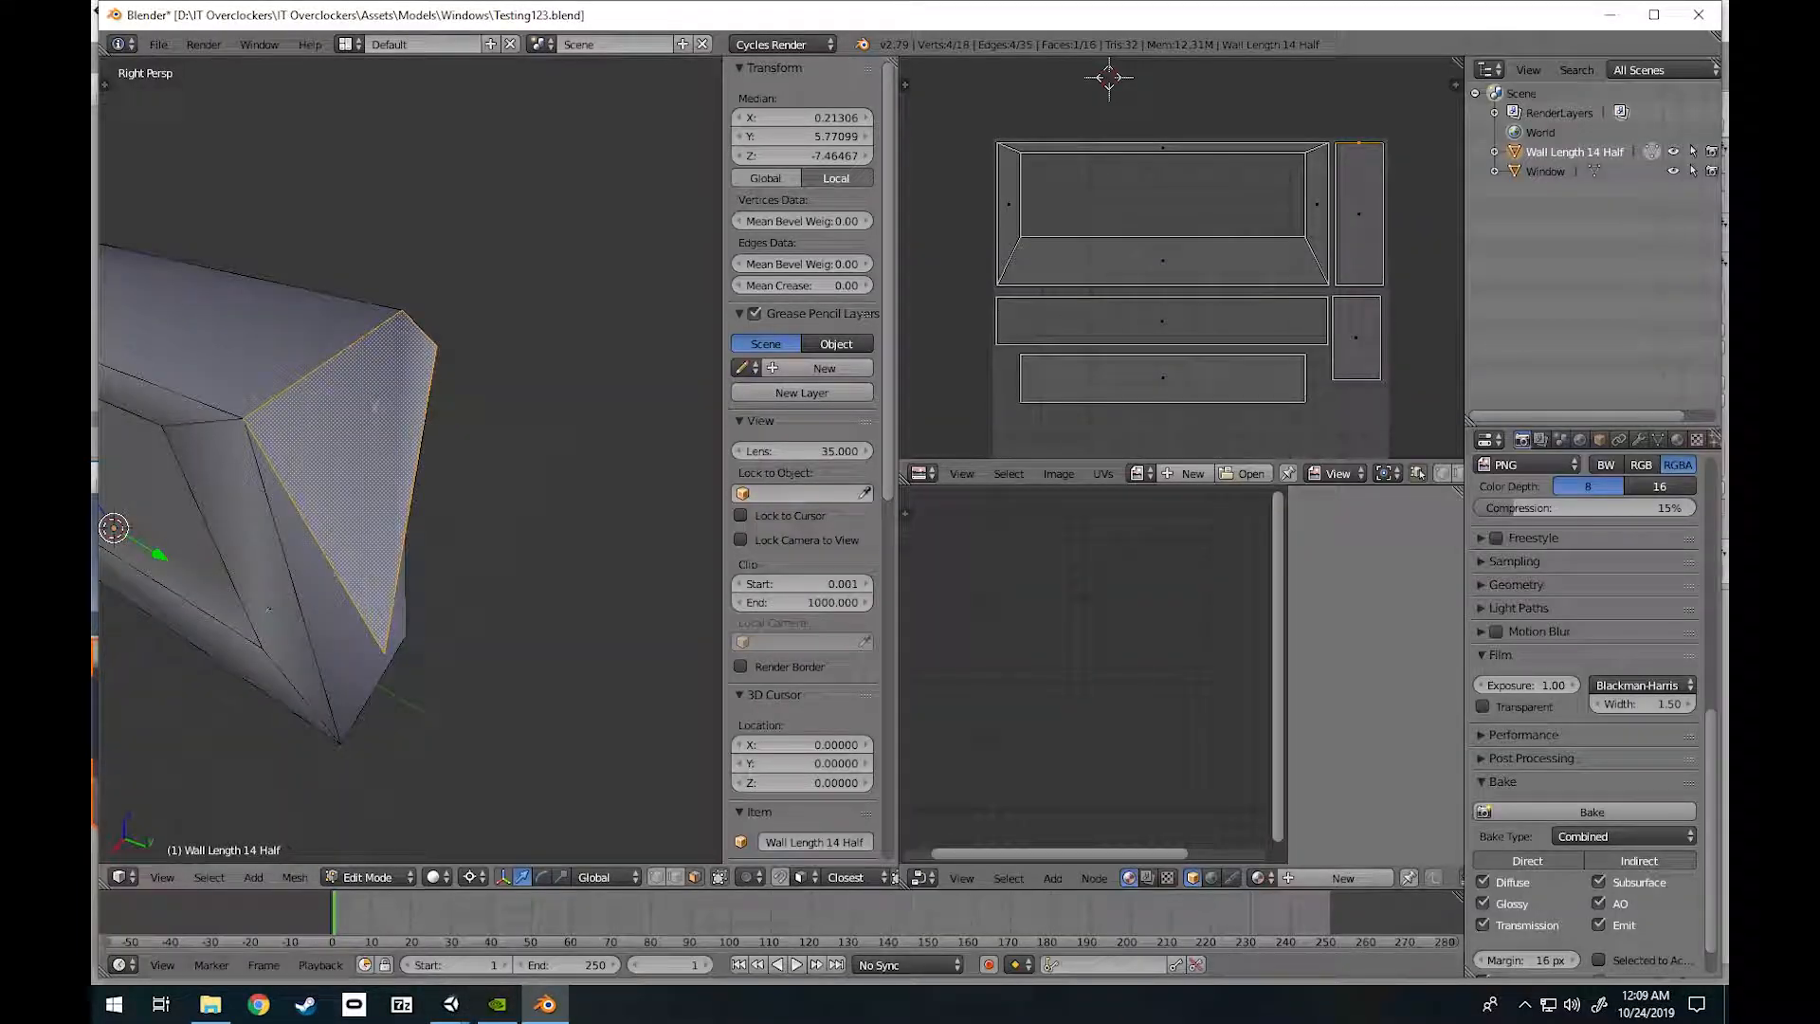
key("ctrl+t")
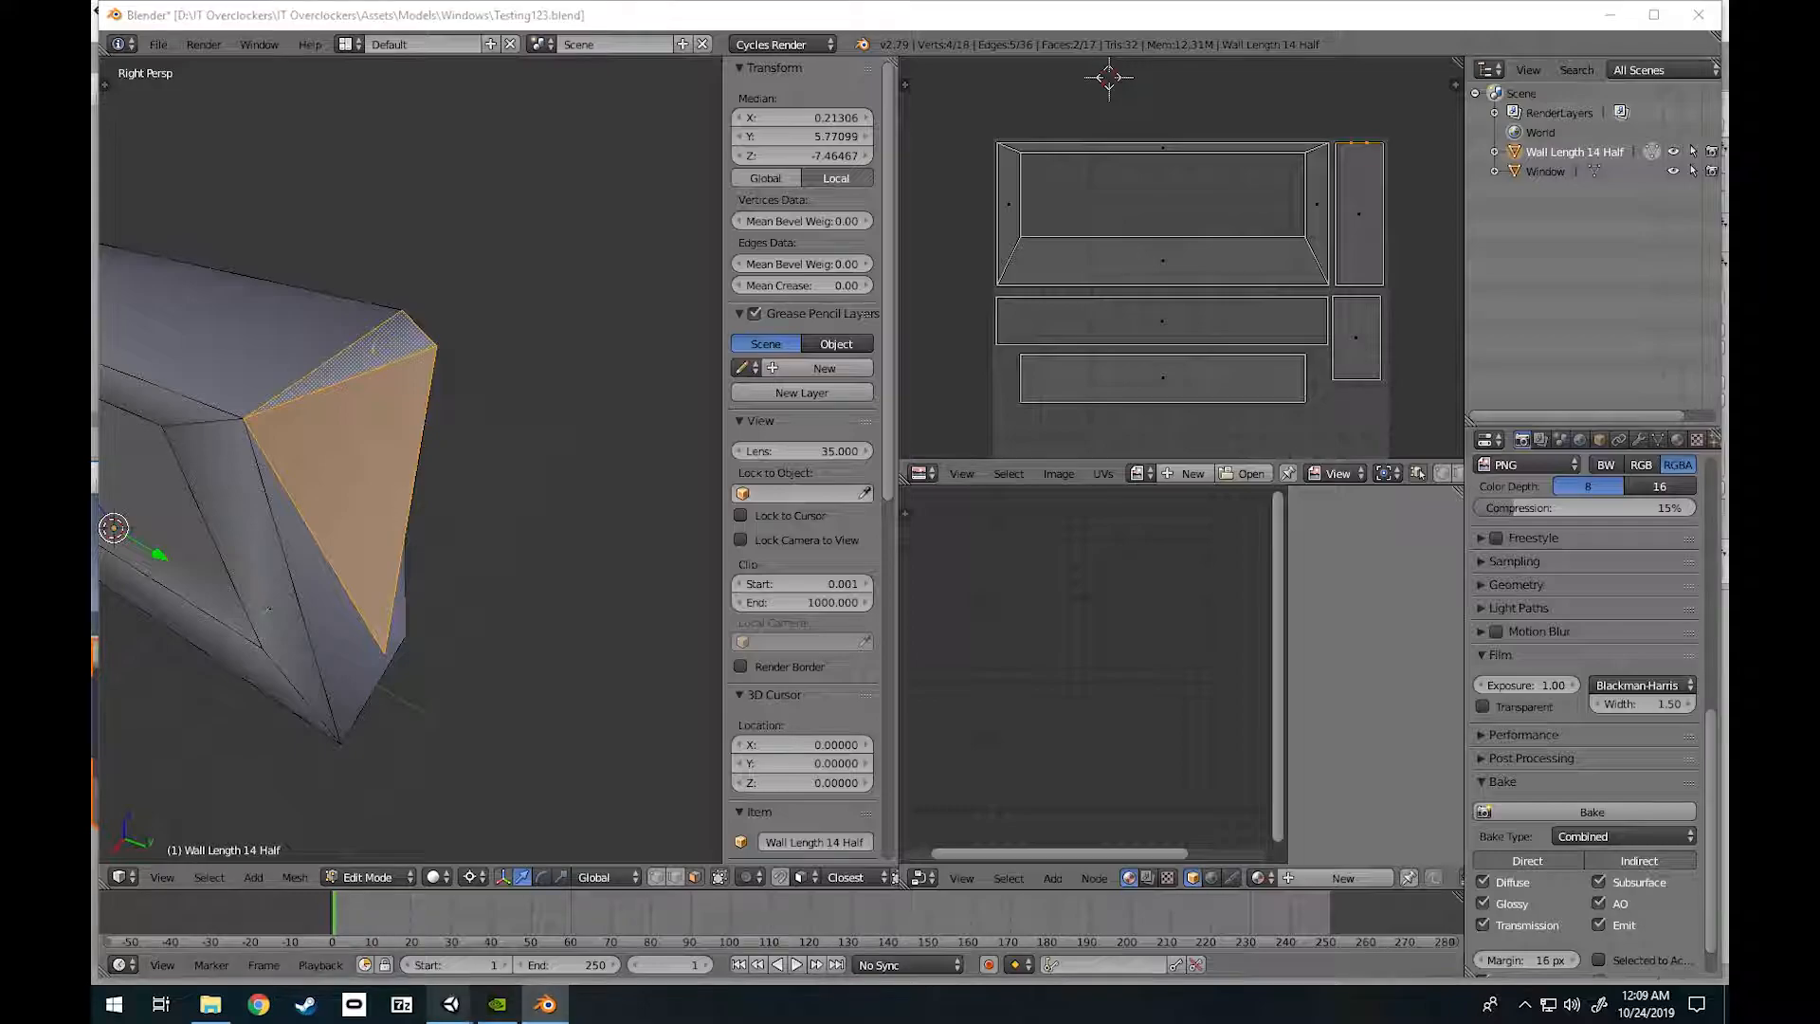
left_click(450, 1003)
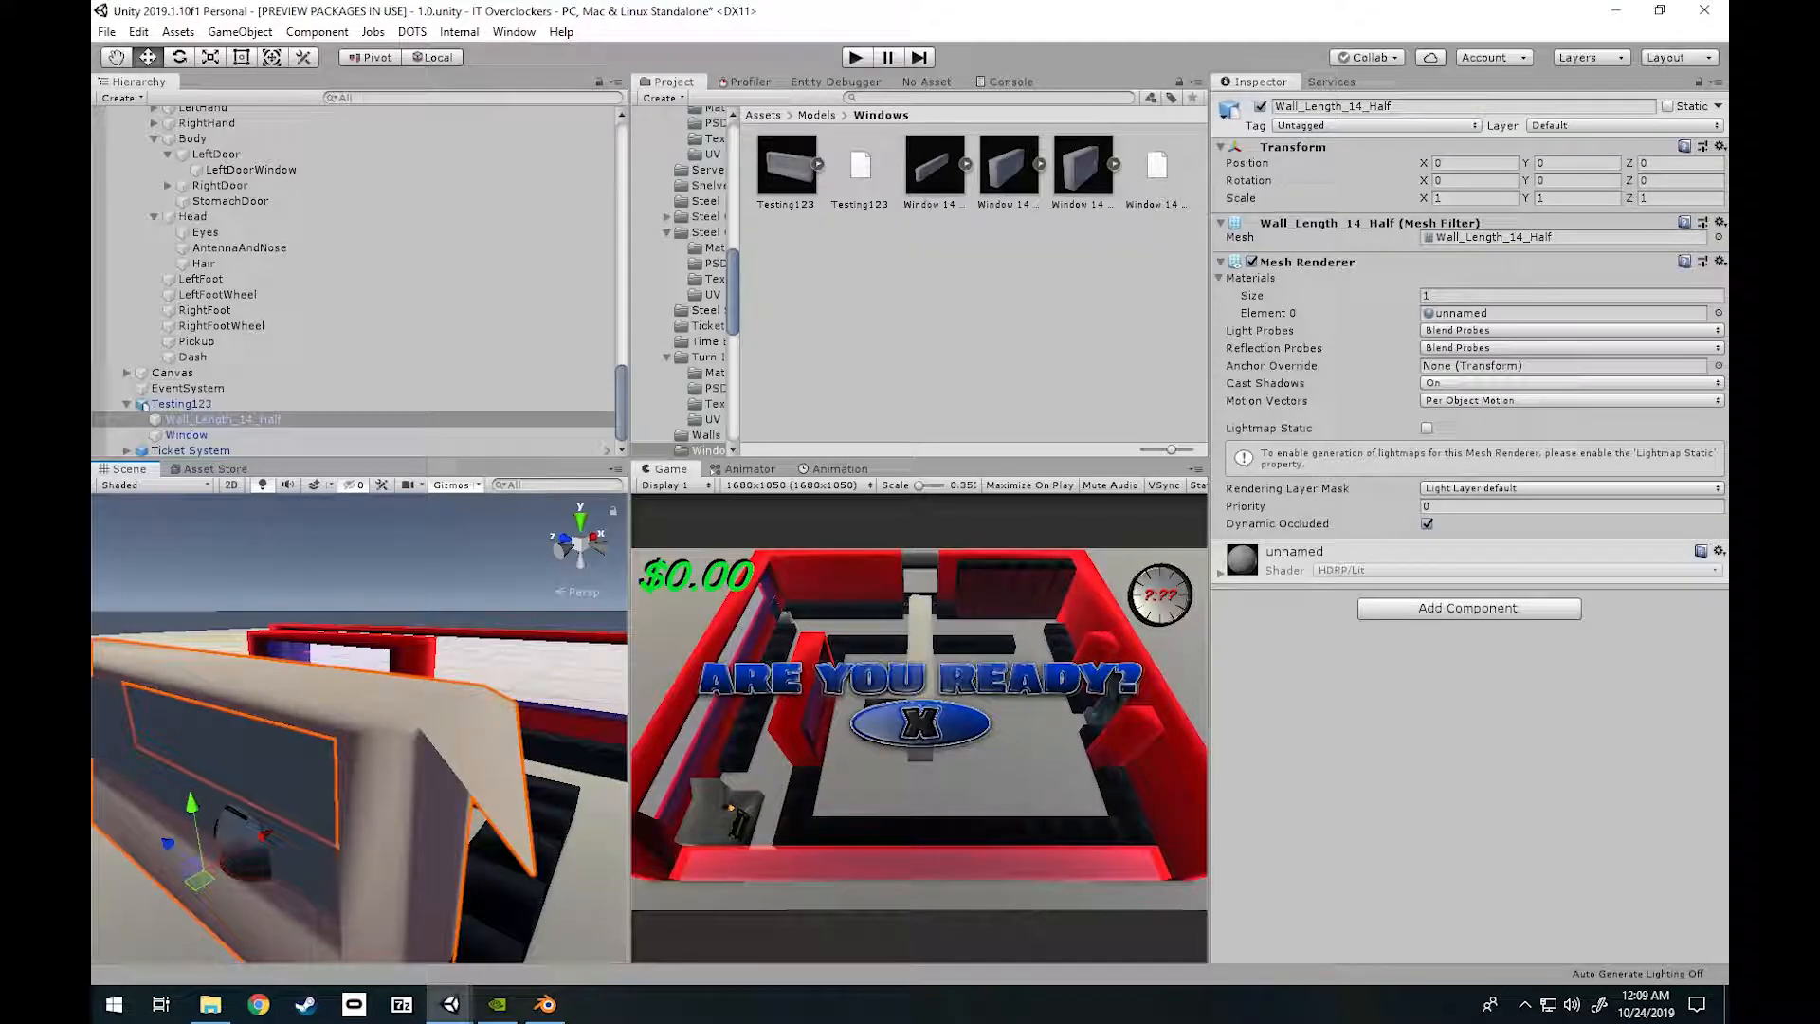
left_click(545, 1003)
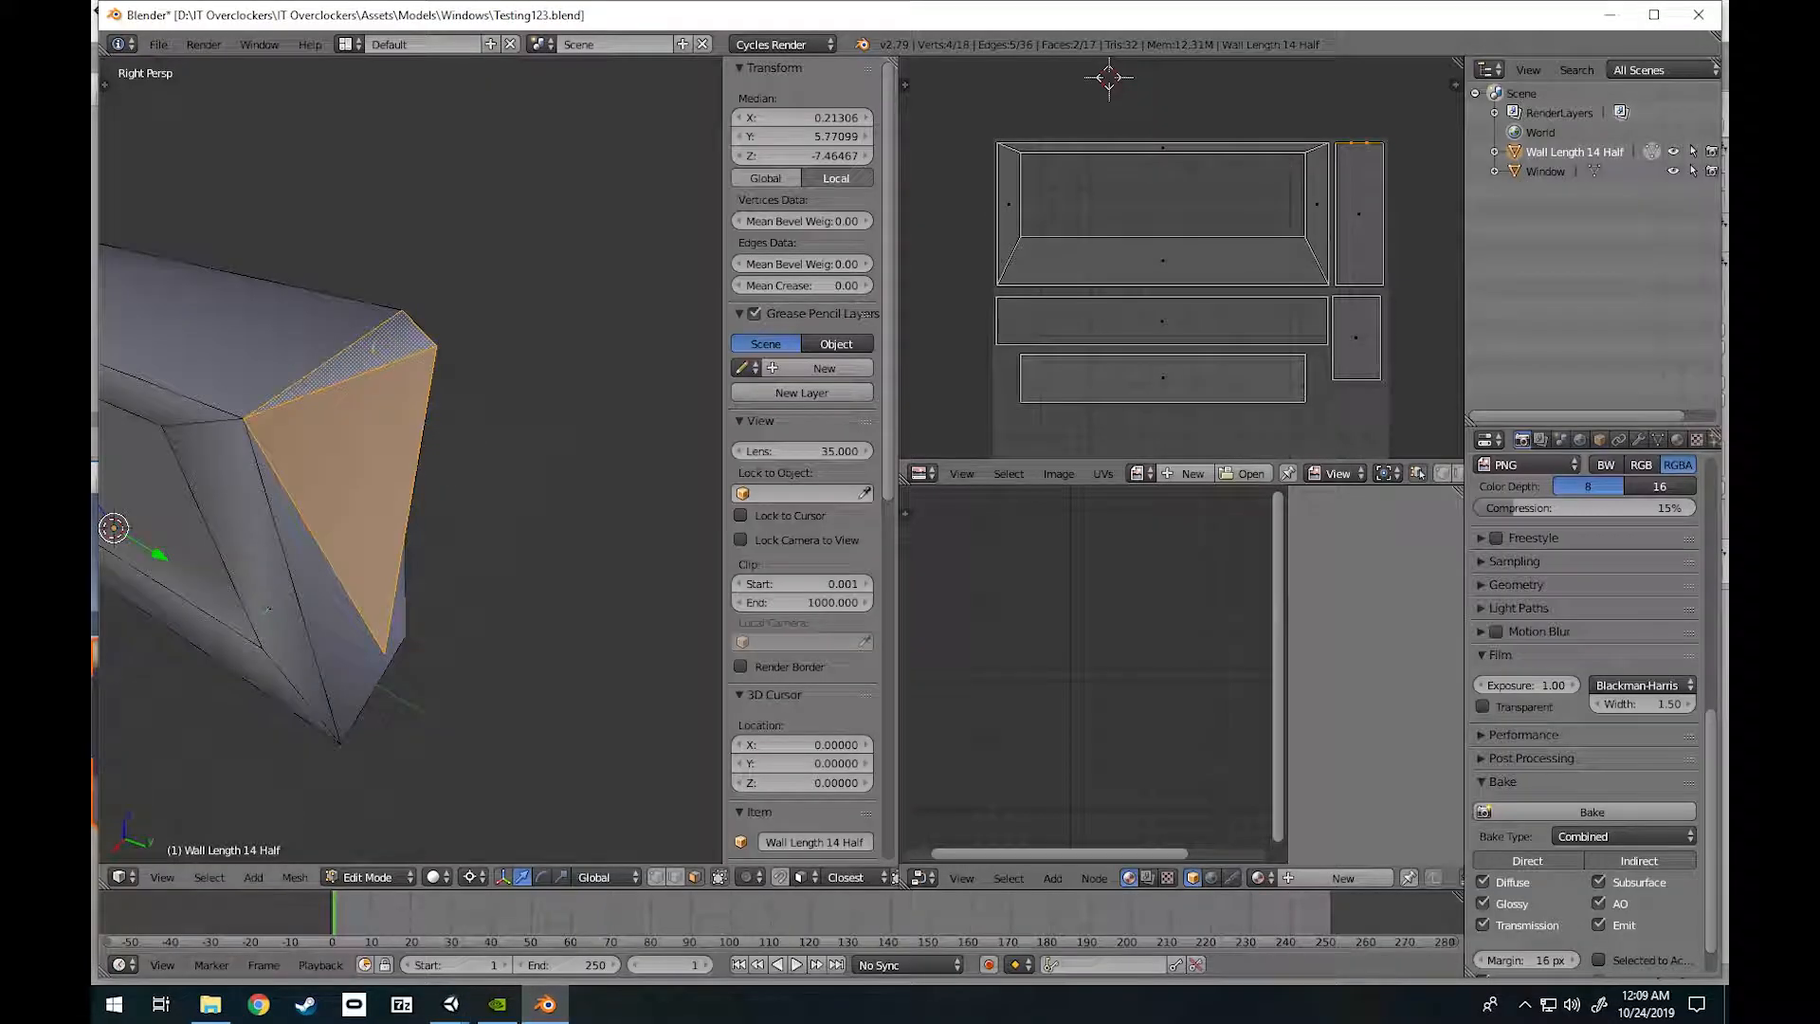
Merge the flap's triangles back into a quad and delete that flap face from the wall's end.
key("alt+j")
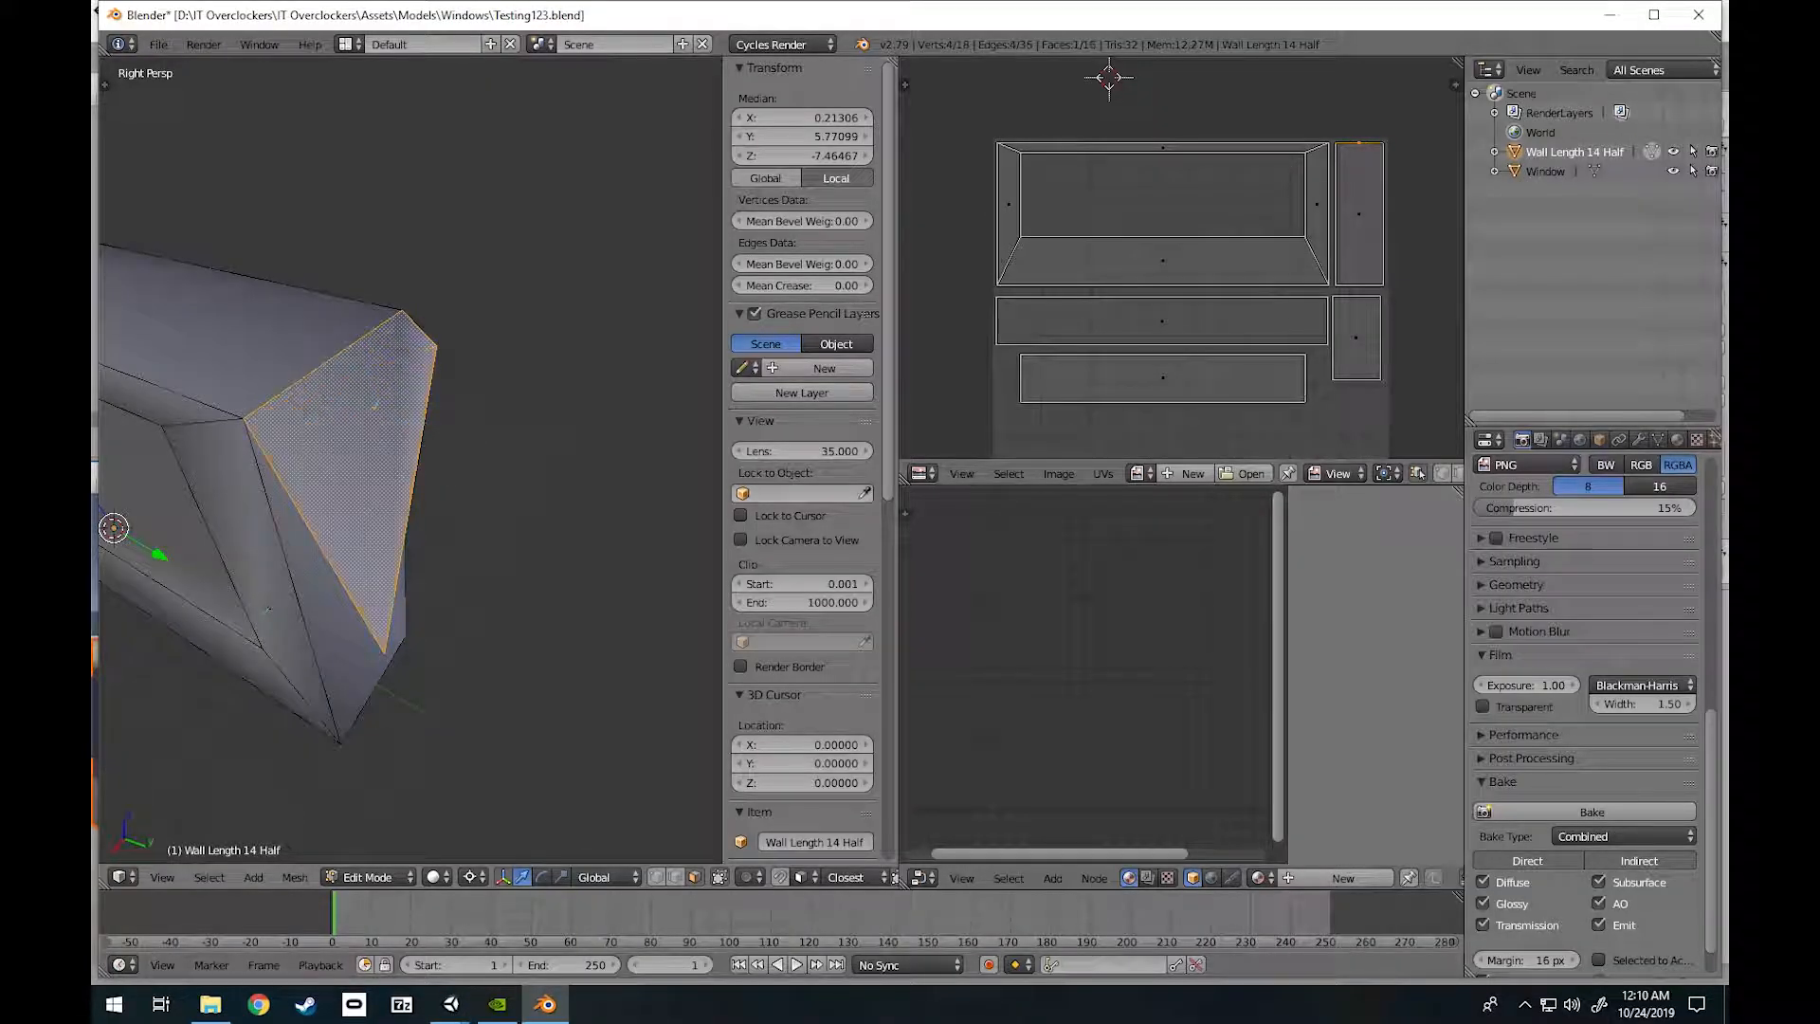
key("a")
key("shift+f")
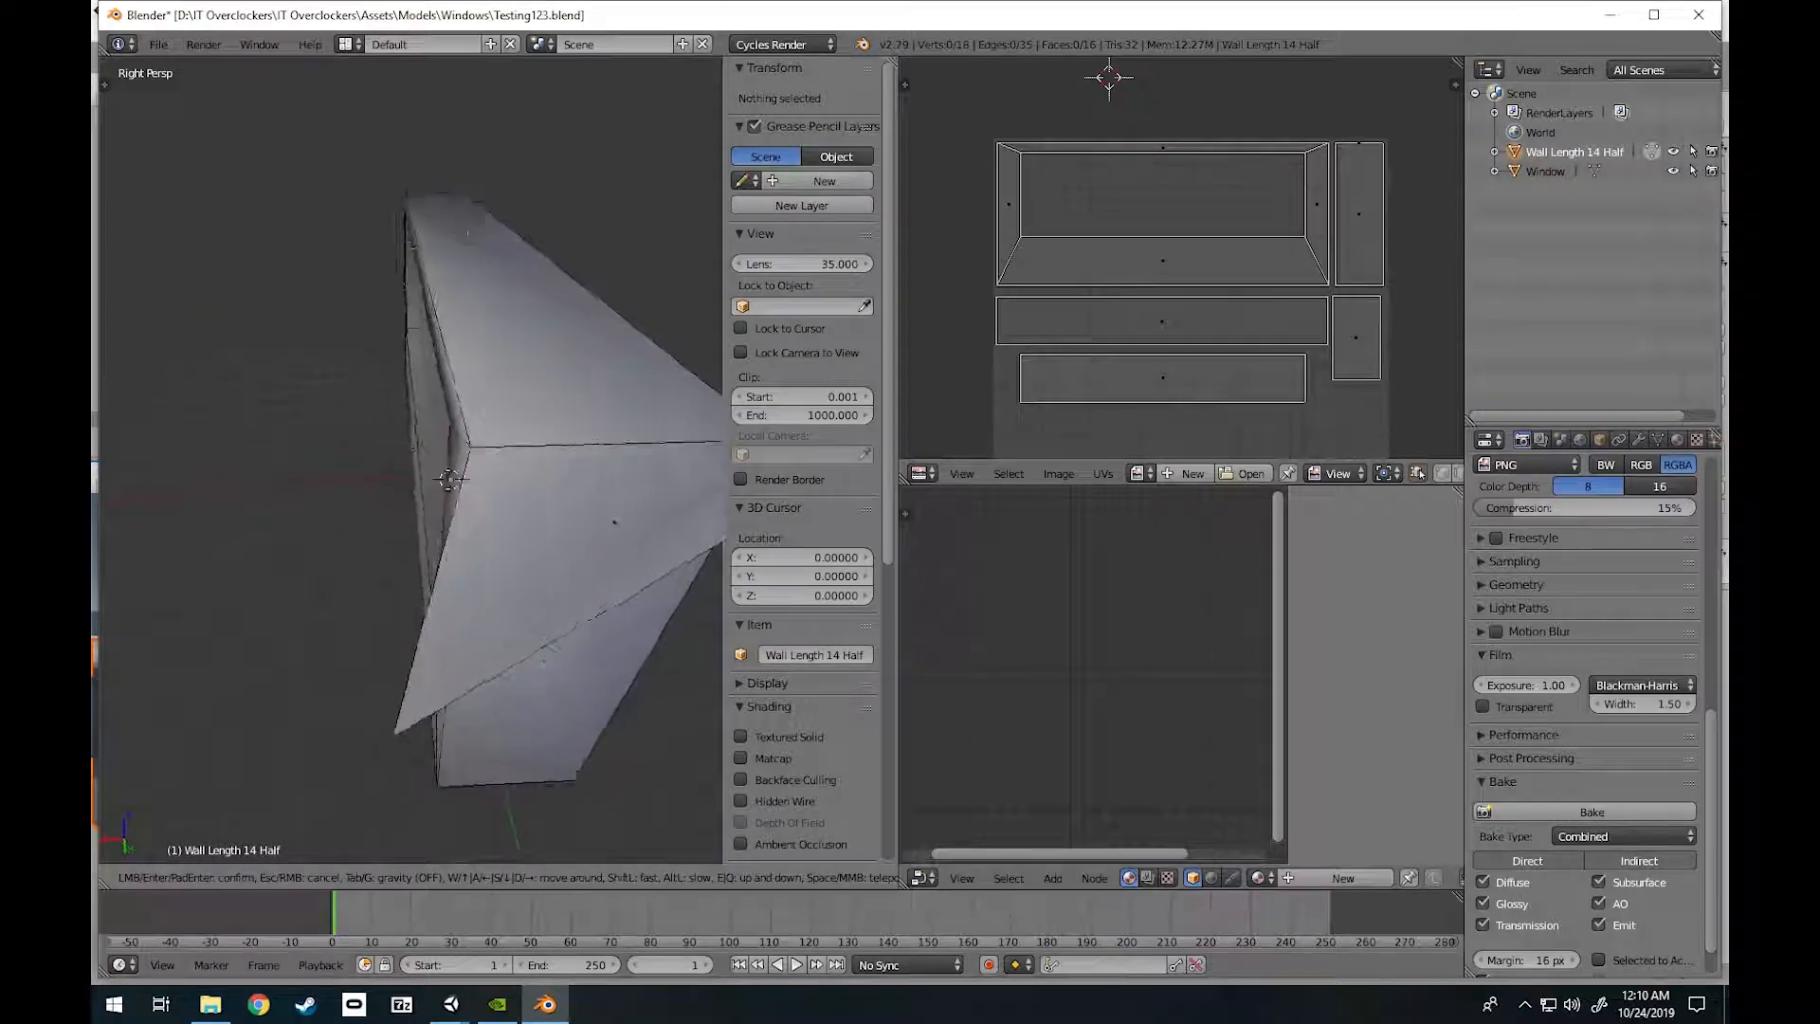
key("d")
left_click(410, 460)
right_click(313, 521)
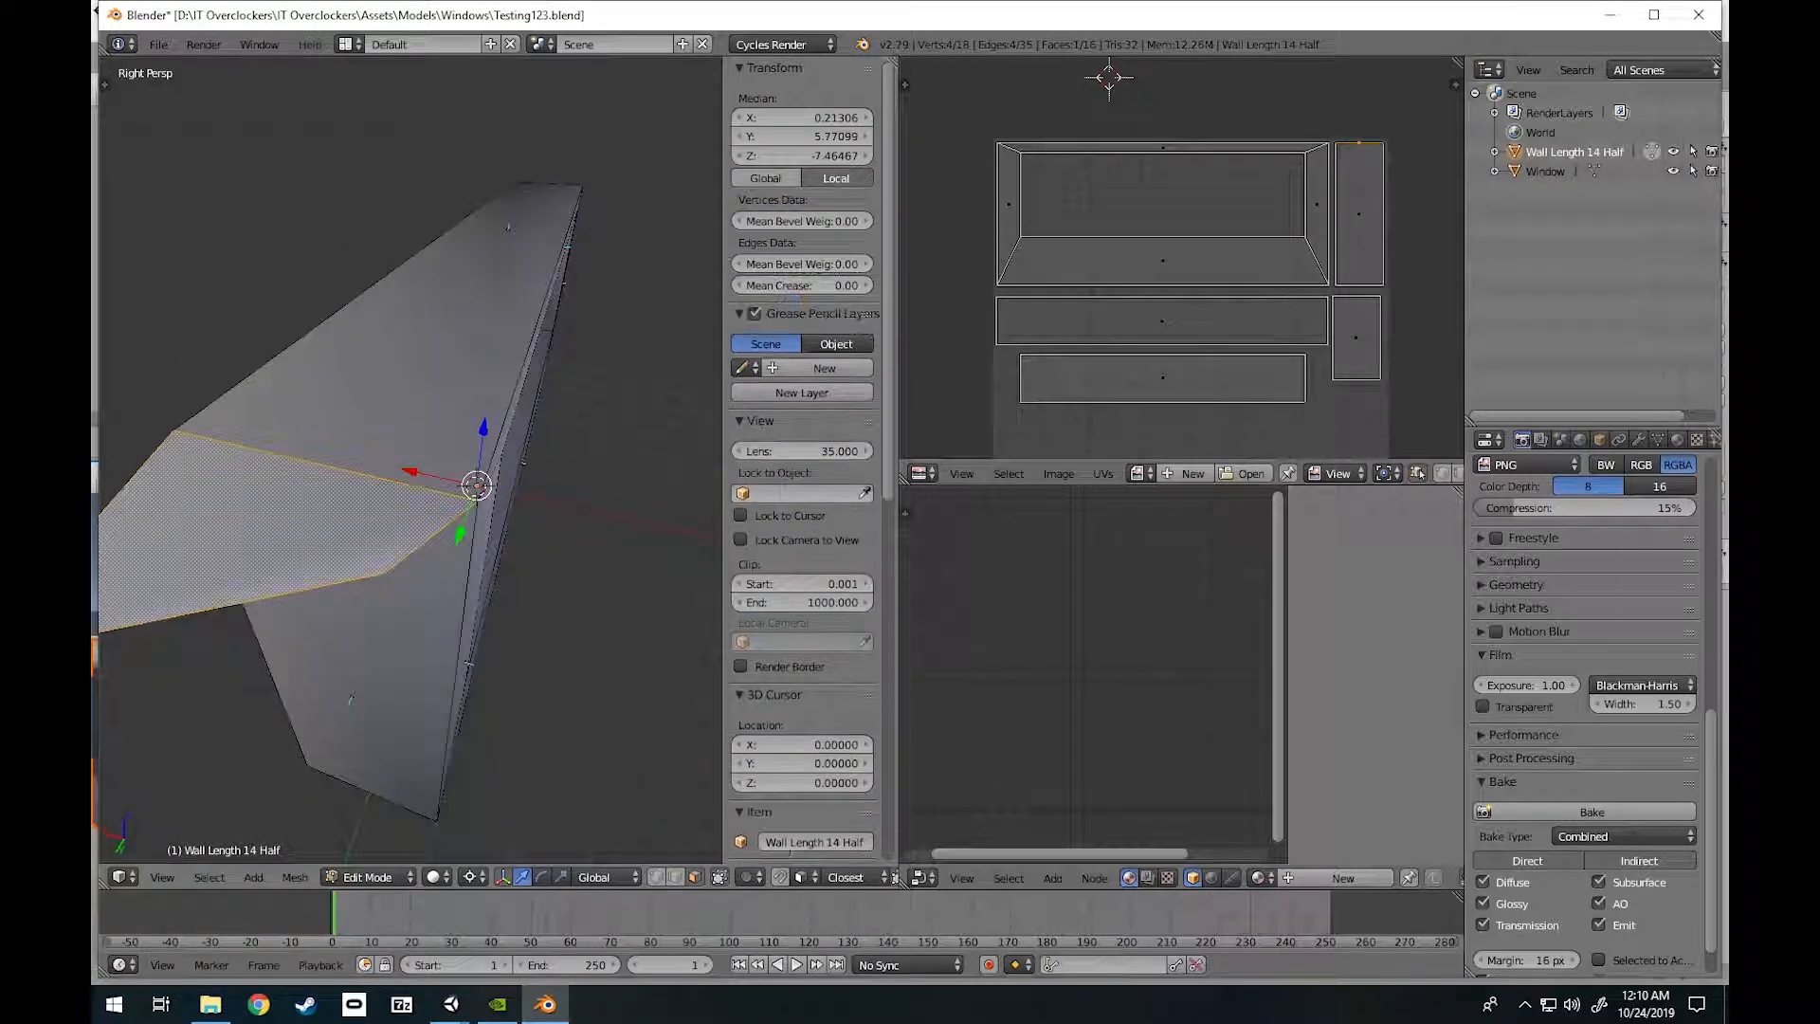
key("x")
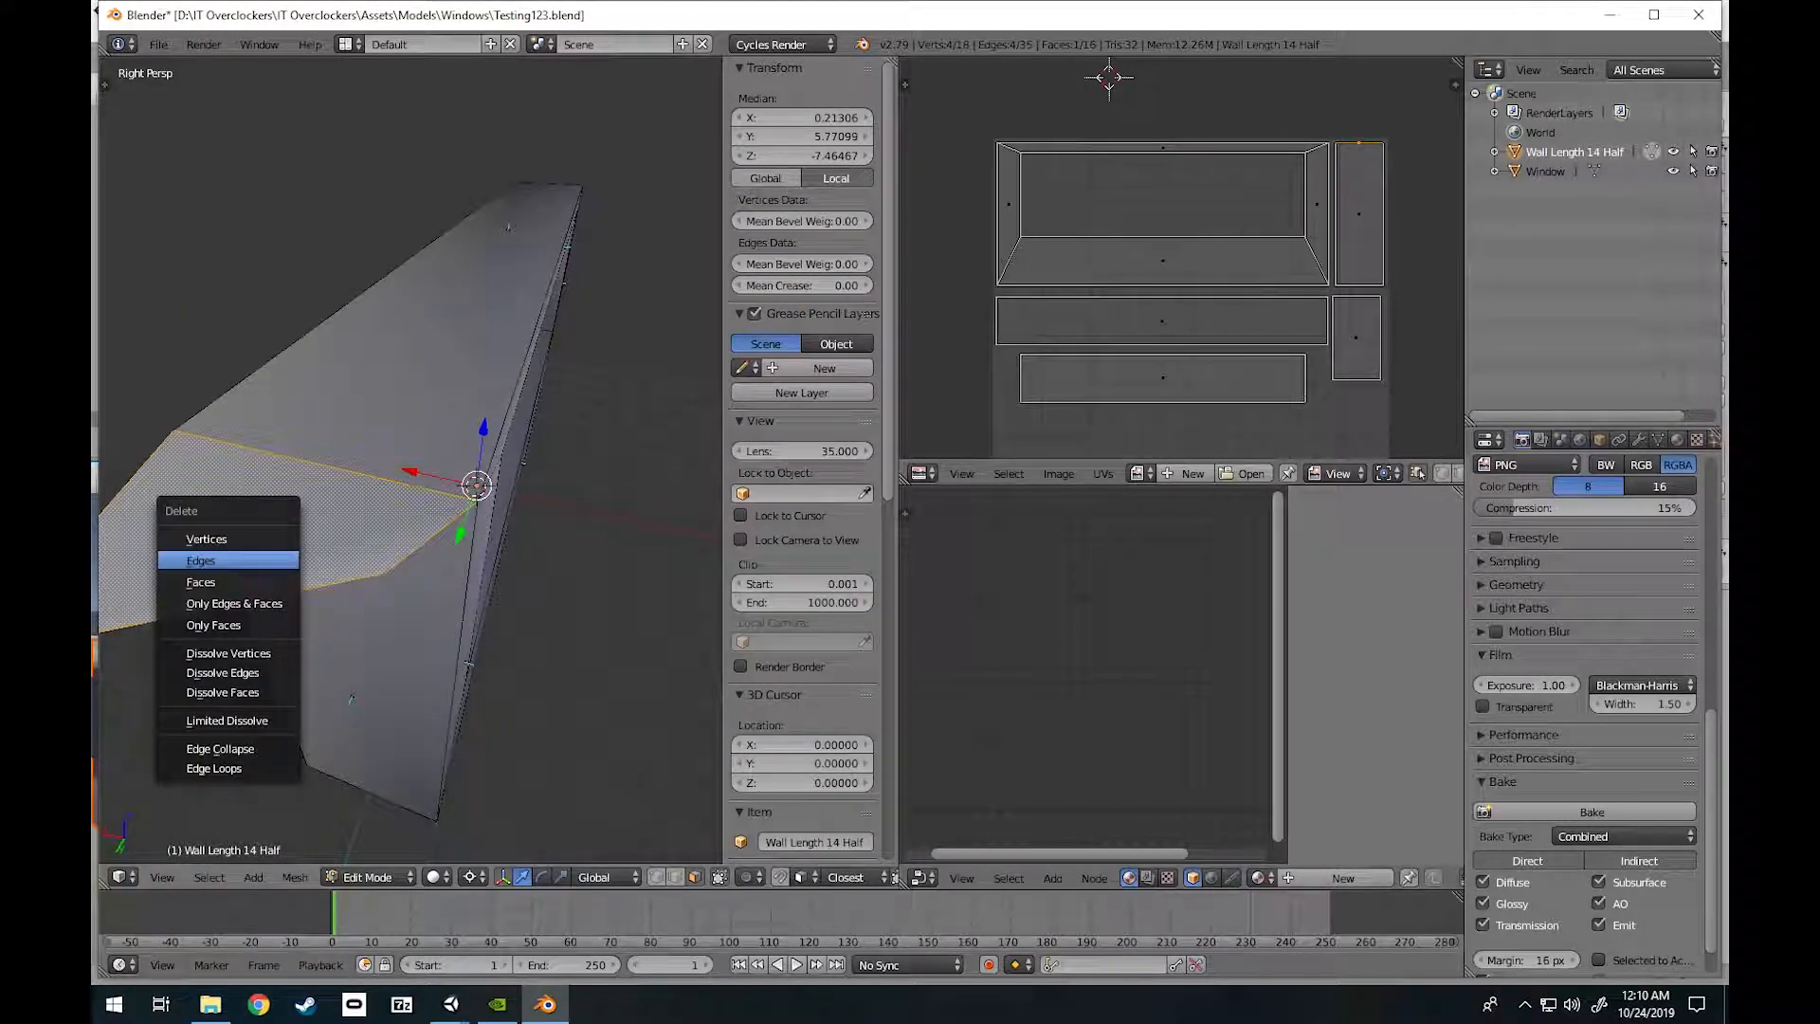
left_click(224, 581)
key("shift+f")
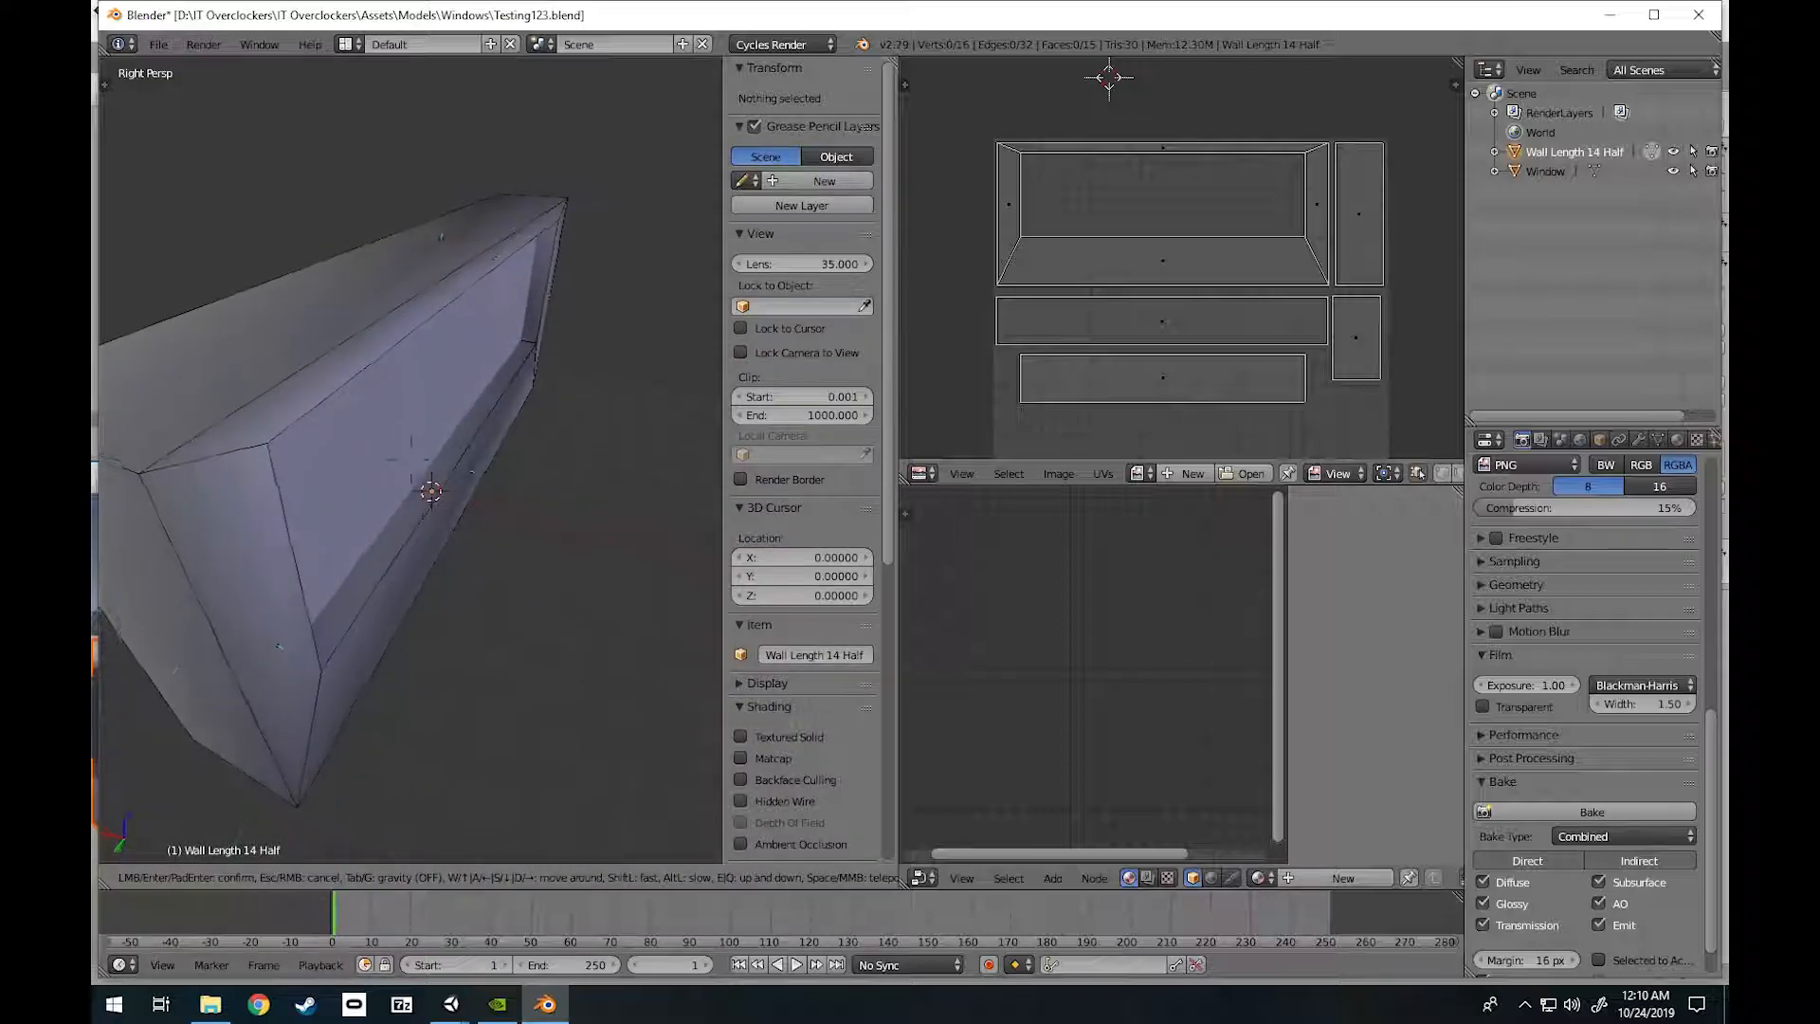
key("Return")
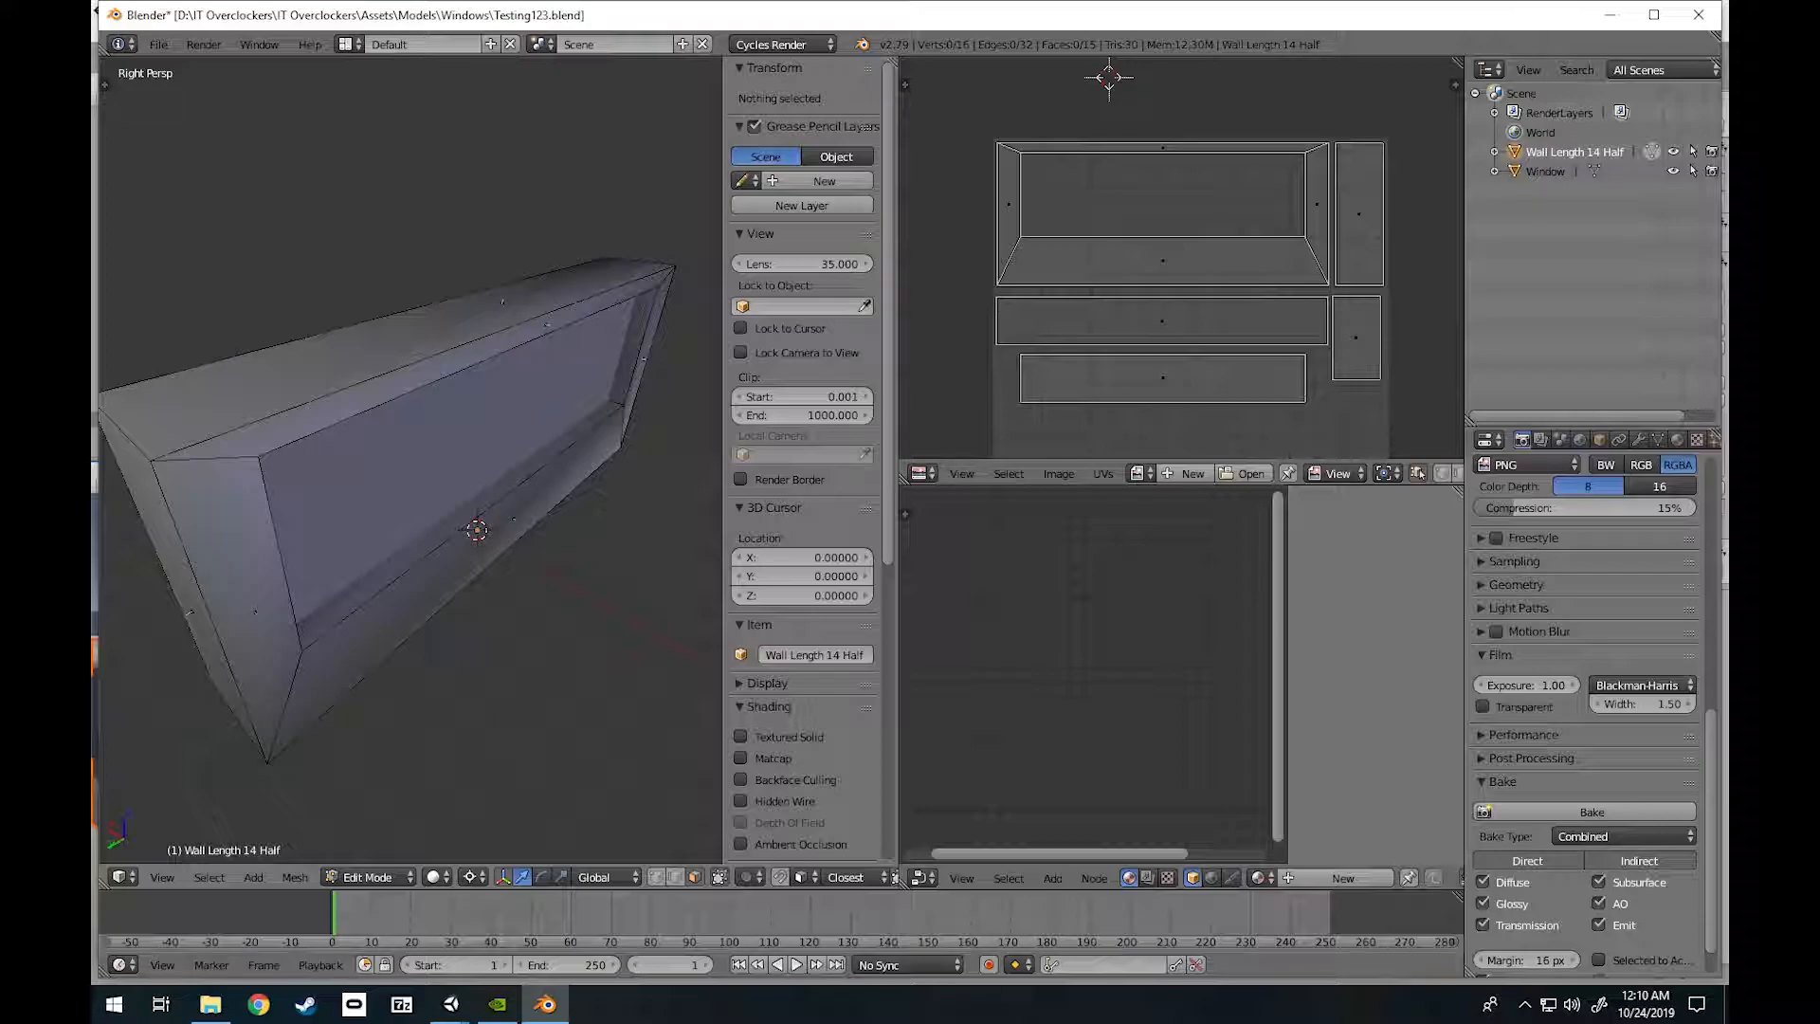
Switch to Unity, view the whole Testing123 wall from farther away, and clear the object selection.
left_click(450, 1003)
left_click(554, 914)
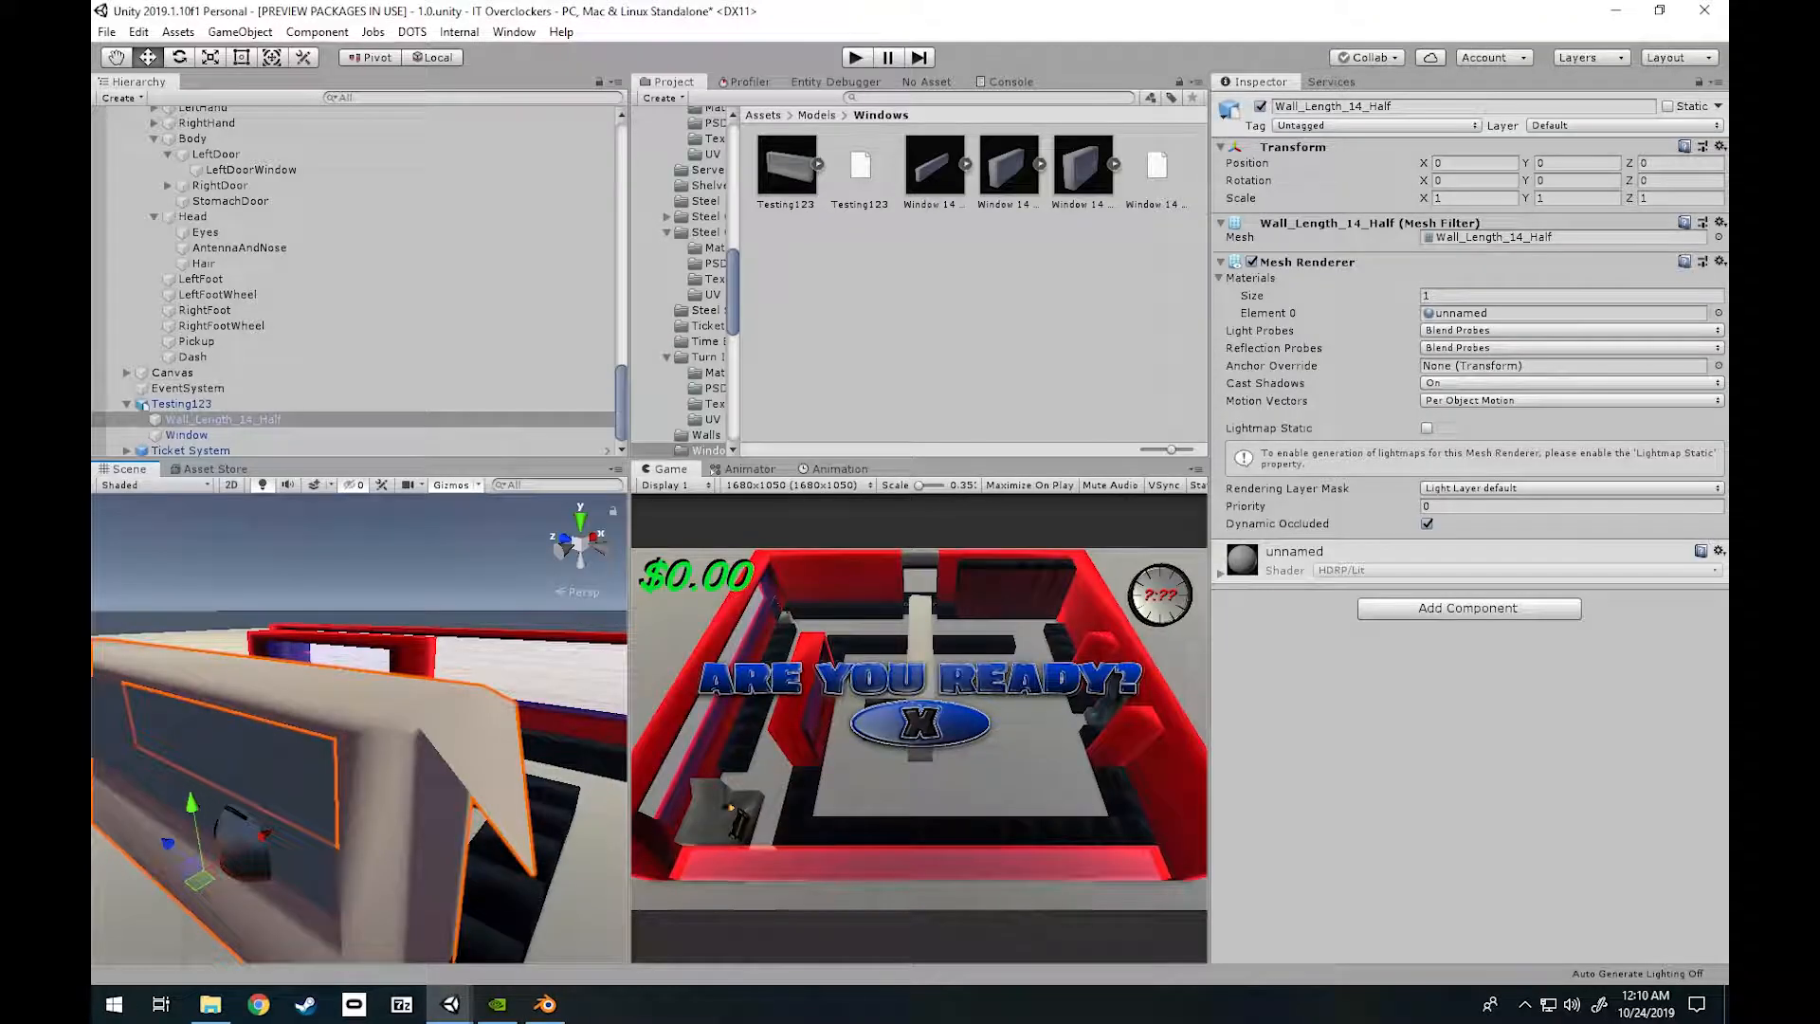
key("s")
mouse_move(569, 763)
right_mouse_down()
mouse_move(556, 795)
mouse_move(545, 783)
right_mouse_up()
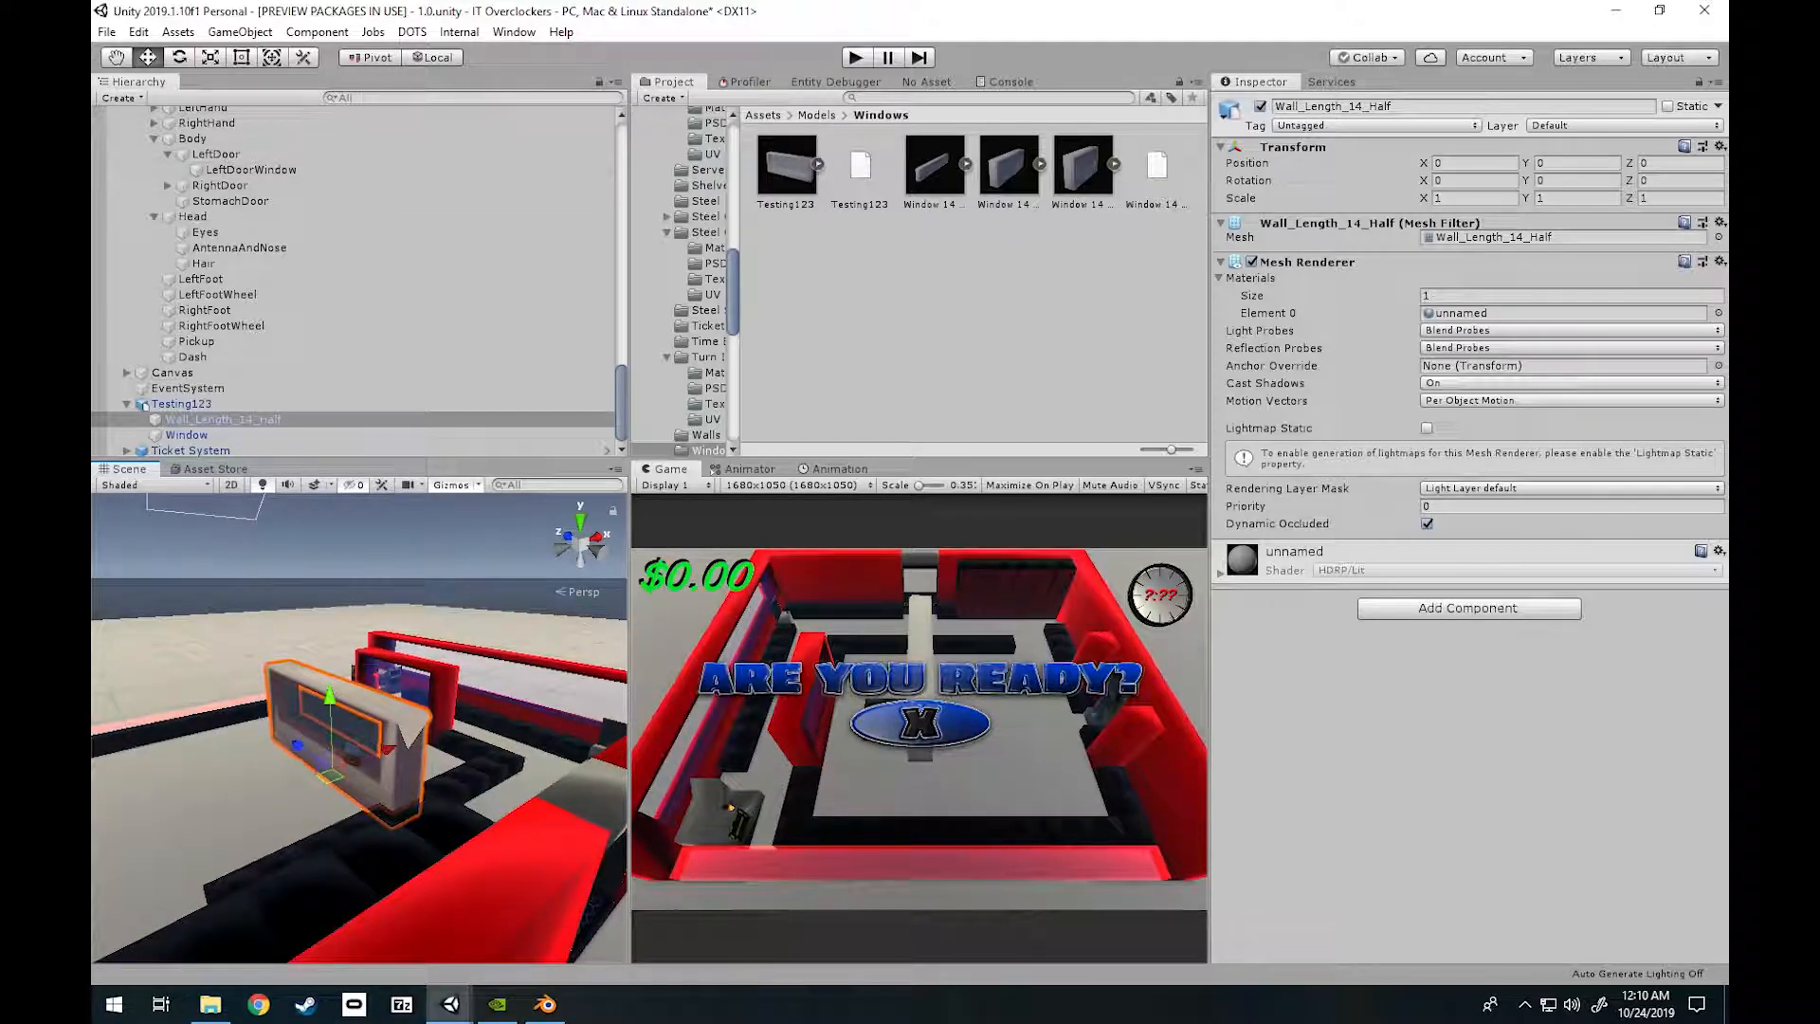
left_click(948, 284)
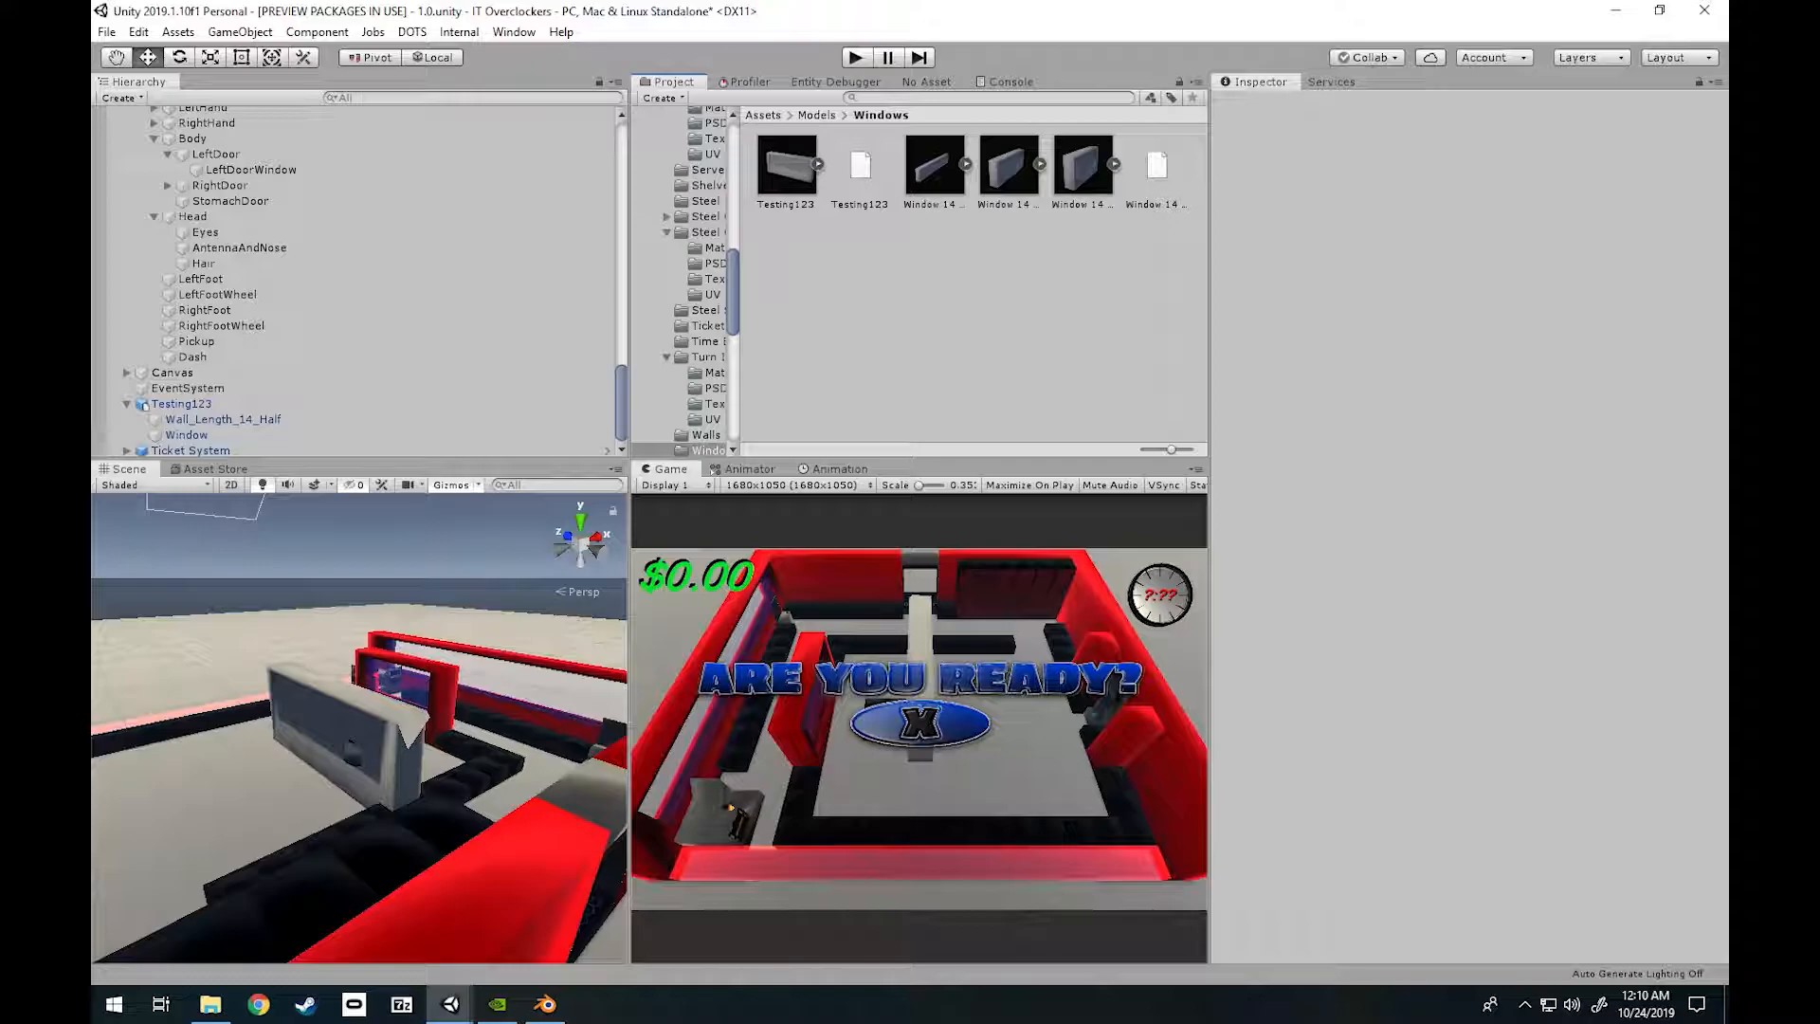
Save the Testing123 blend file in Blender and inspect the reimported wall's end and back in Unity.
key("alt+Tab")
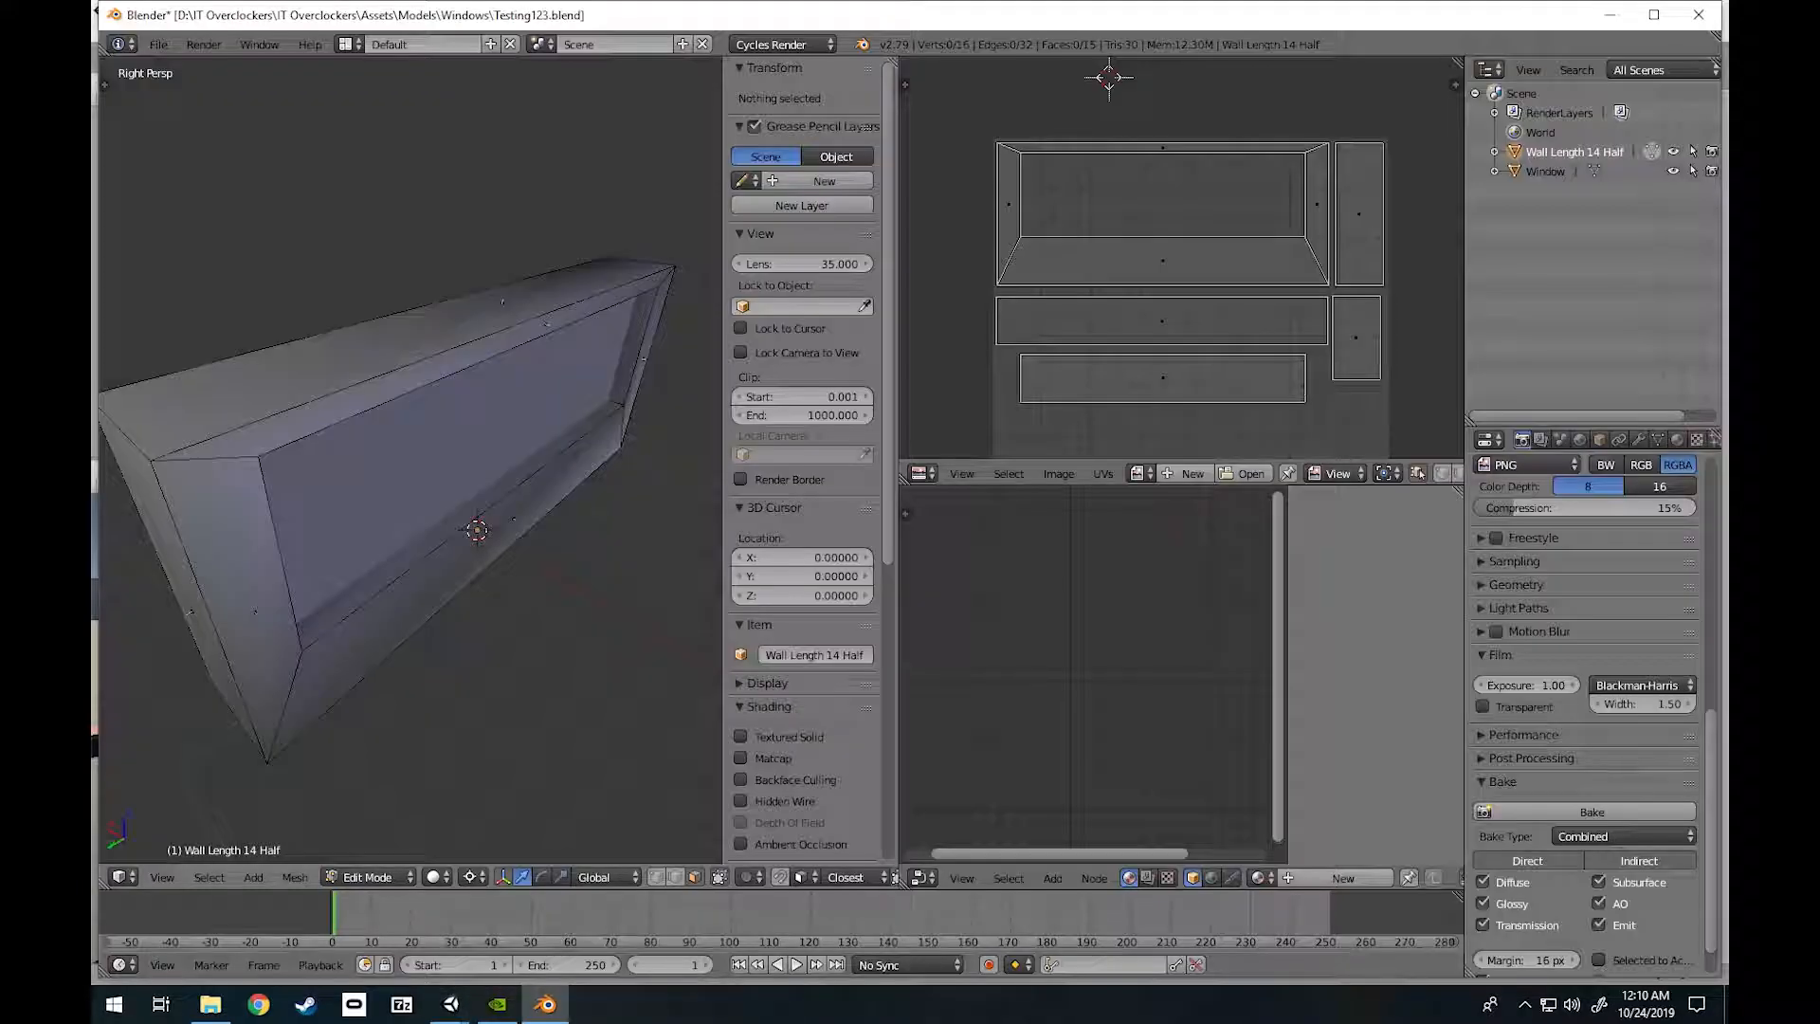
left_click(157, 44)
left_click(189, 195)
left_click(544, 1003)
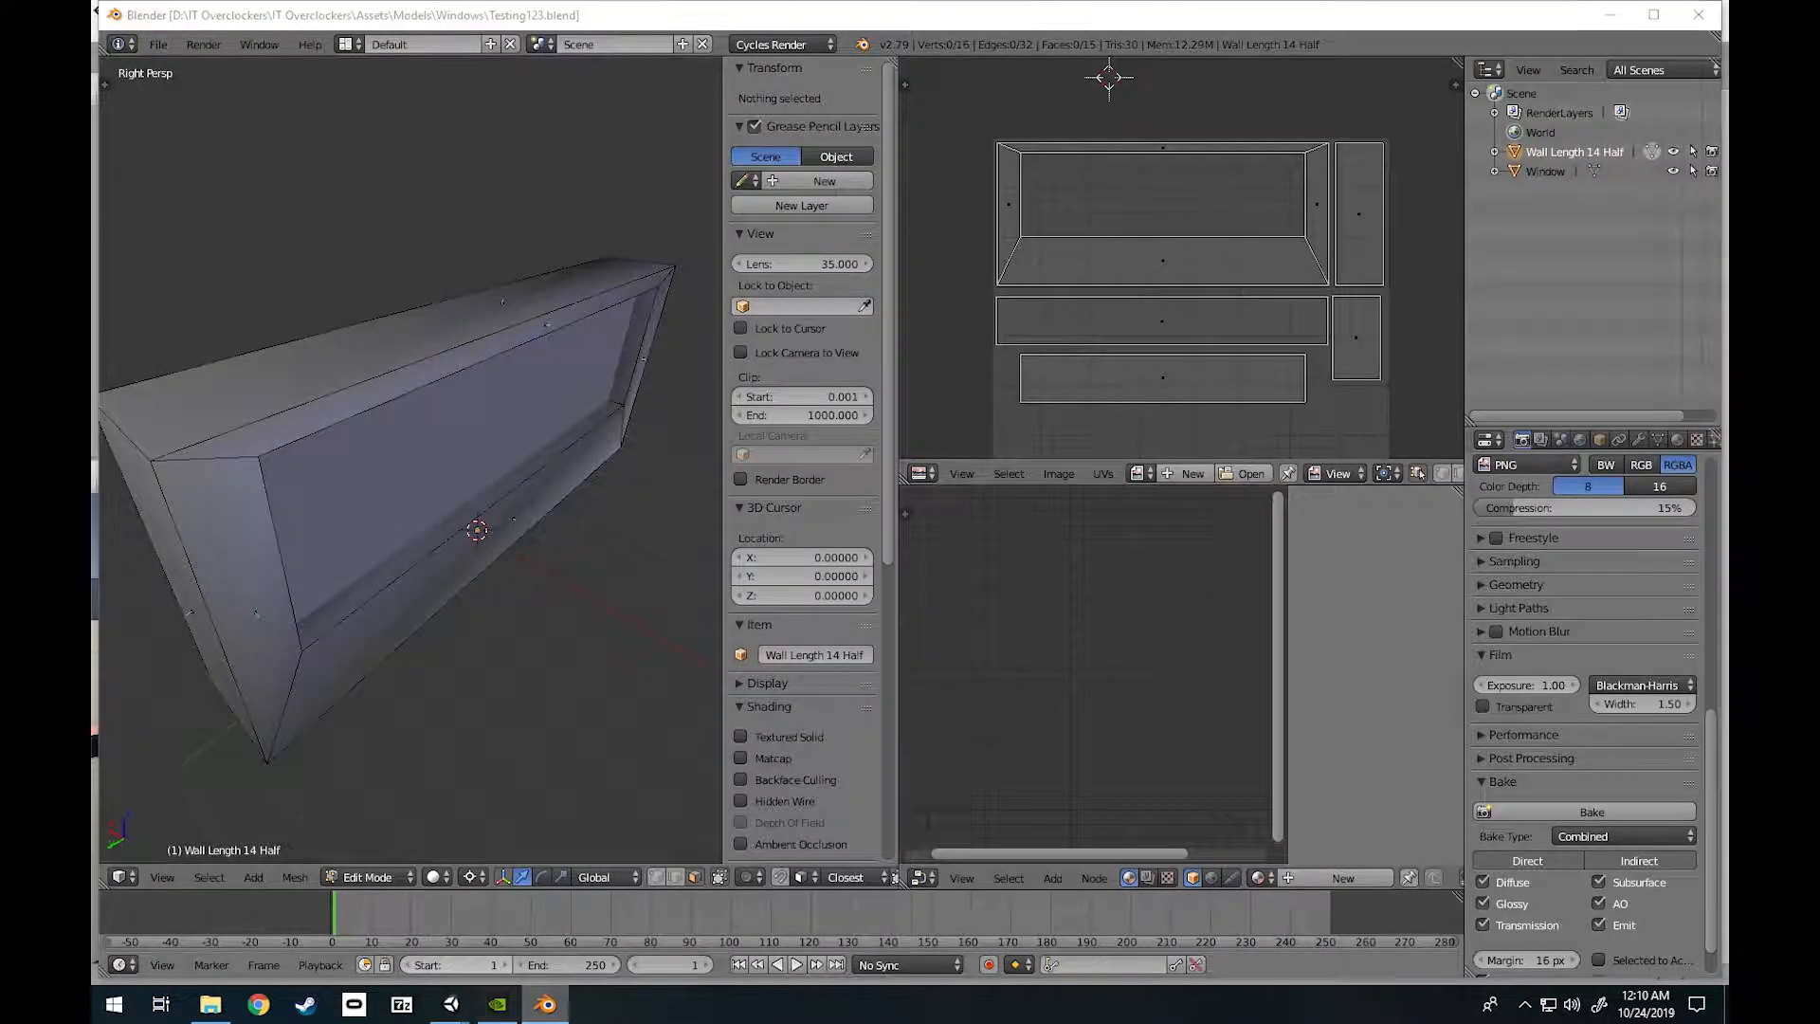
right_click_drag(415, 826, 237, 607)
key("w")
key("s")
mouse_move(451, 1003)
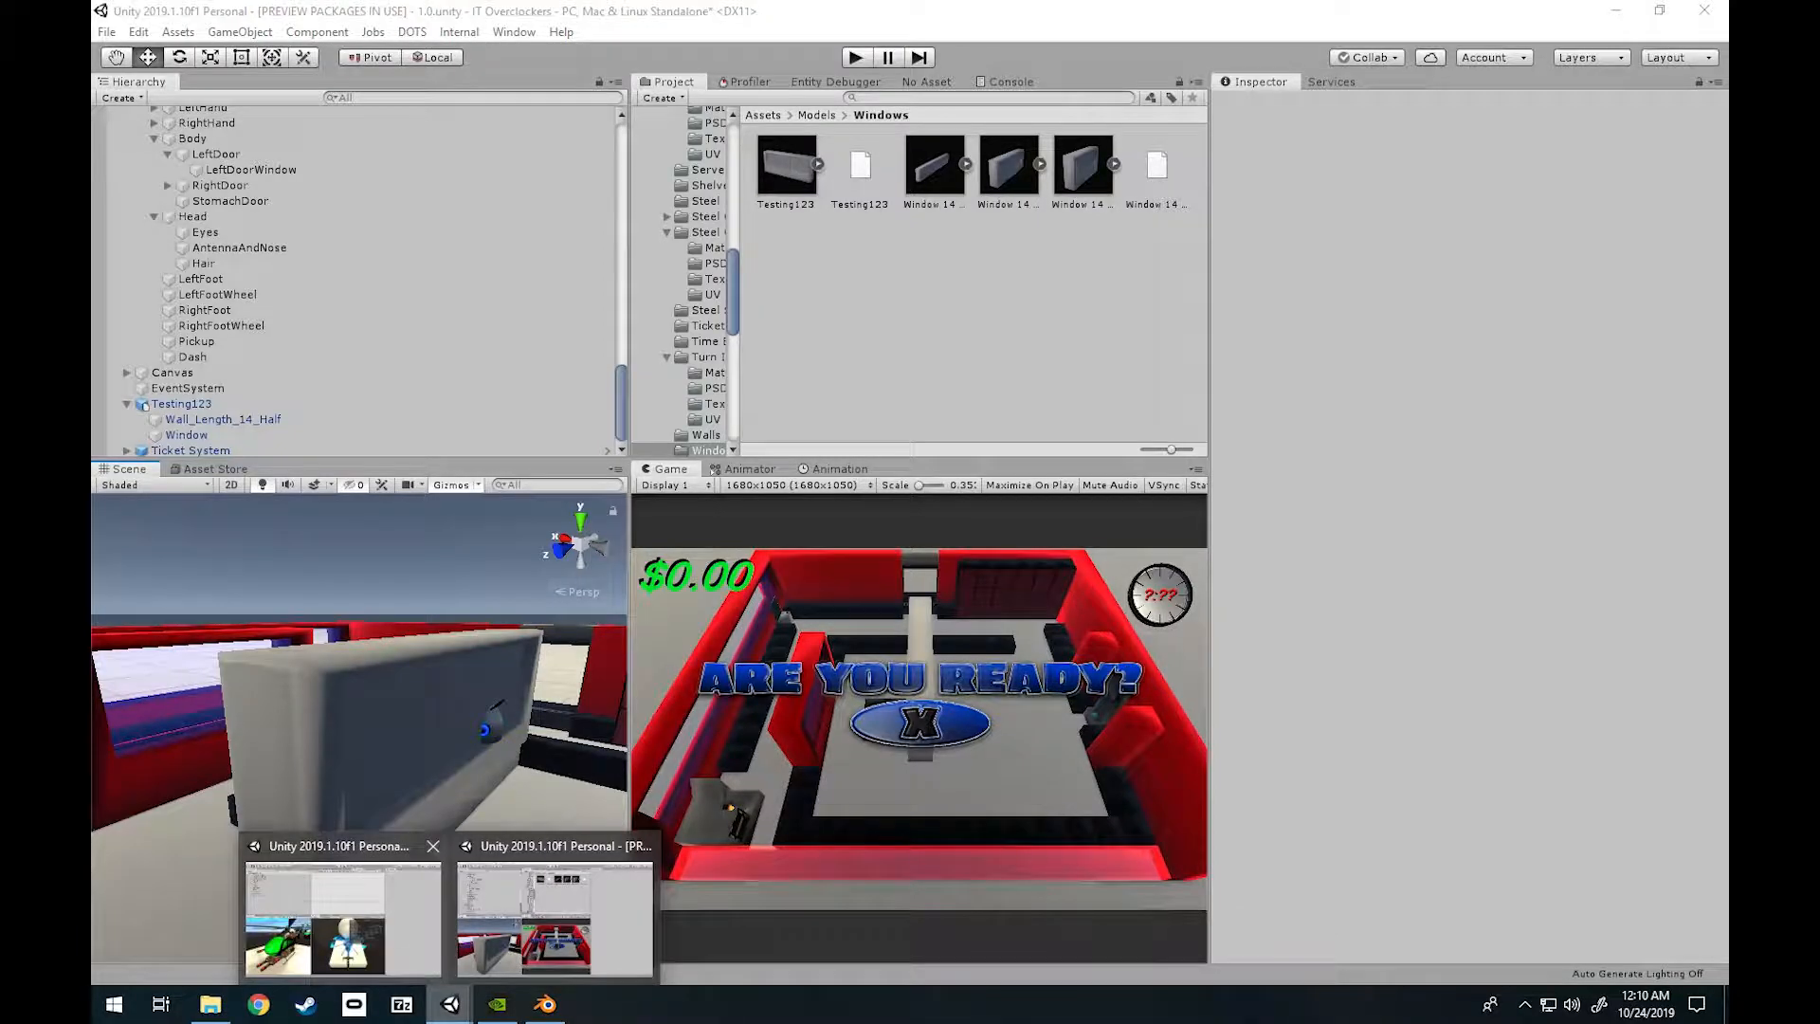
Switch to the Insane Gatlings Unity project and examine the green helicopter and its guns in the scene.
left_click(342, 915)
right_click_drag(342, 916, 392, 908)
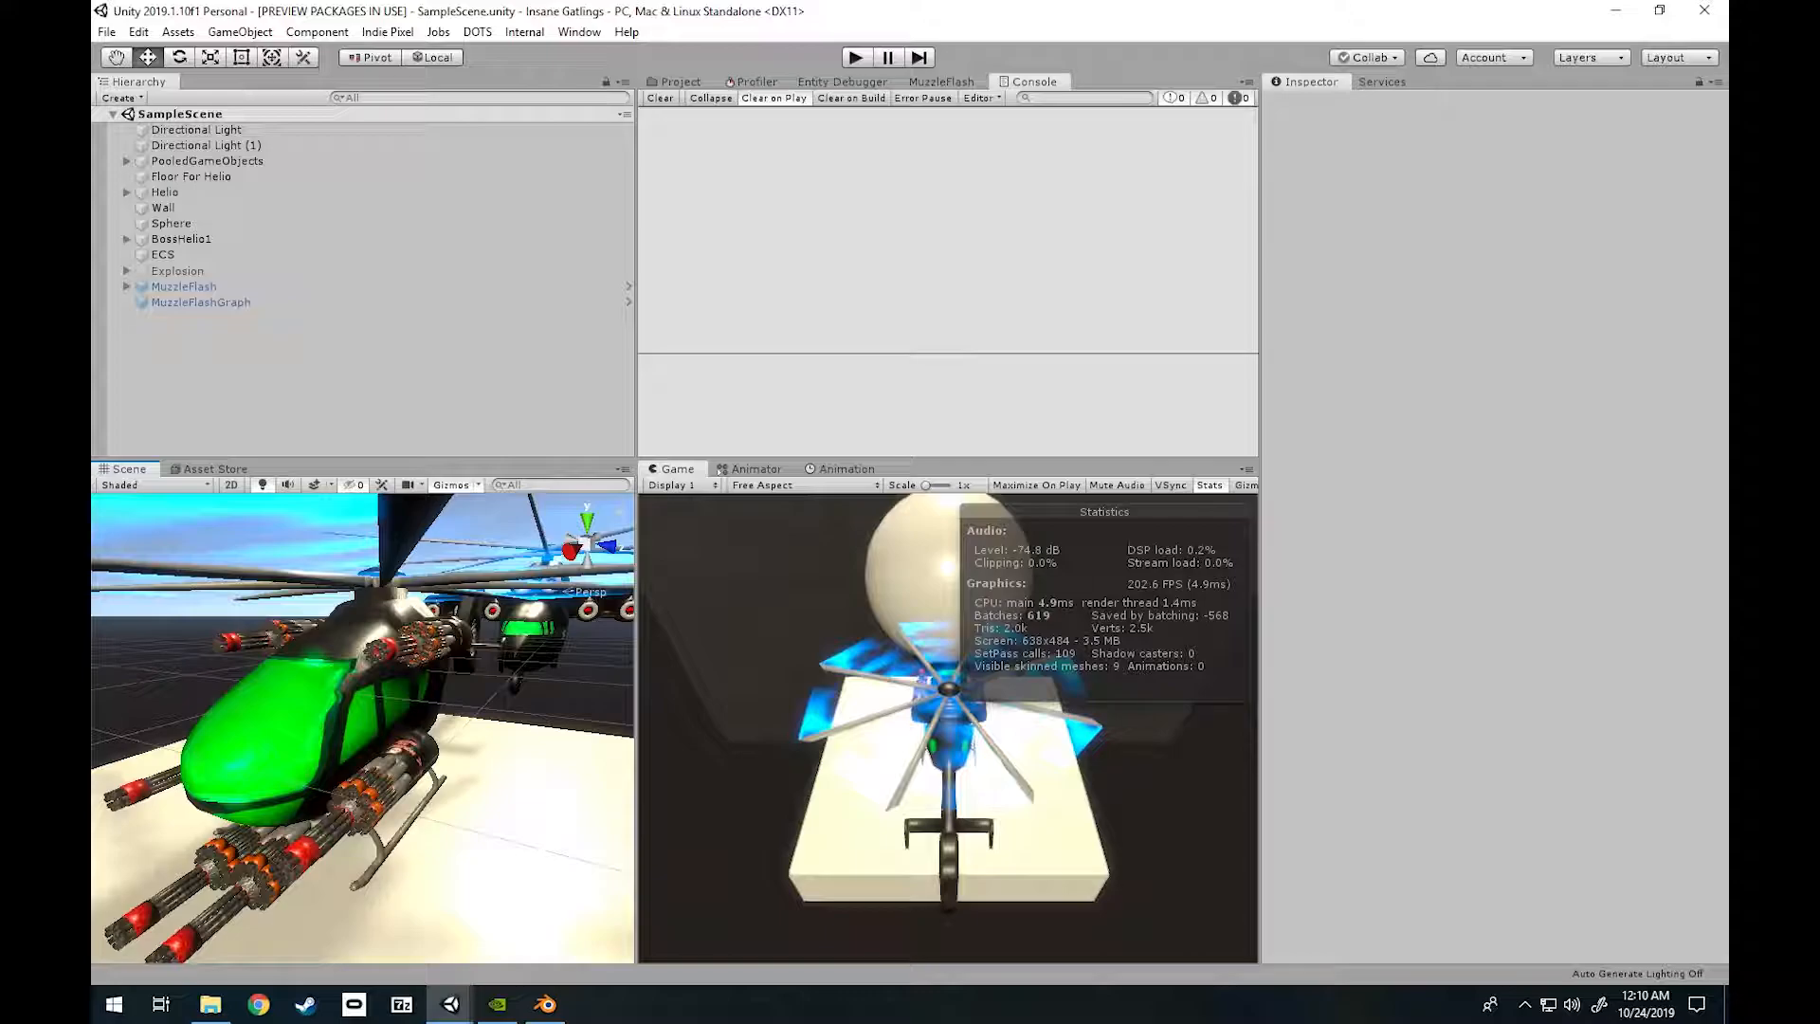
right_click_drag(393, 908, 404, 904)
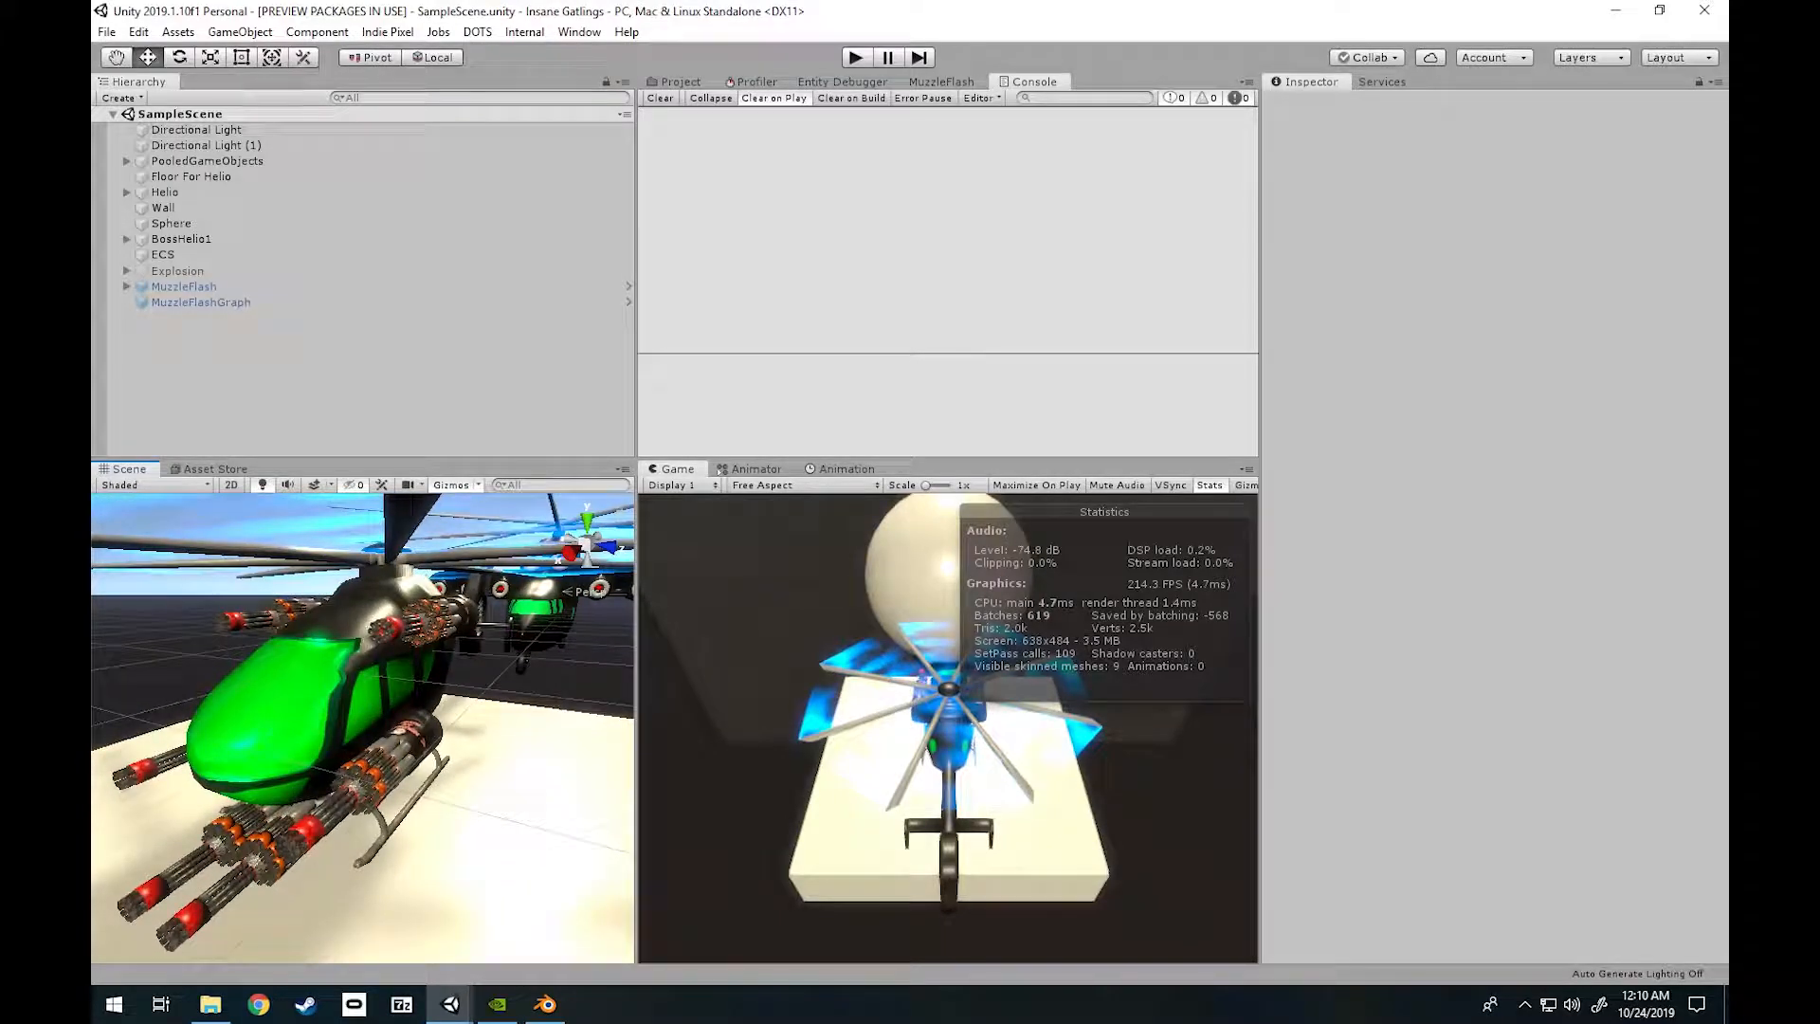
right_click_drag(403, 904, 364, 883)
key("w")
key("s")
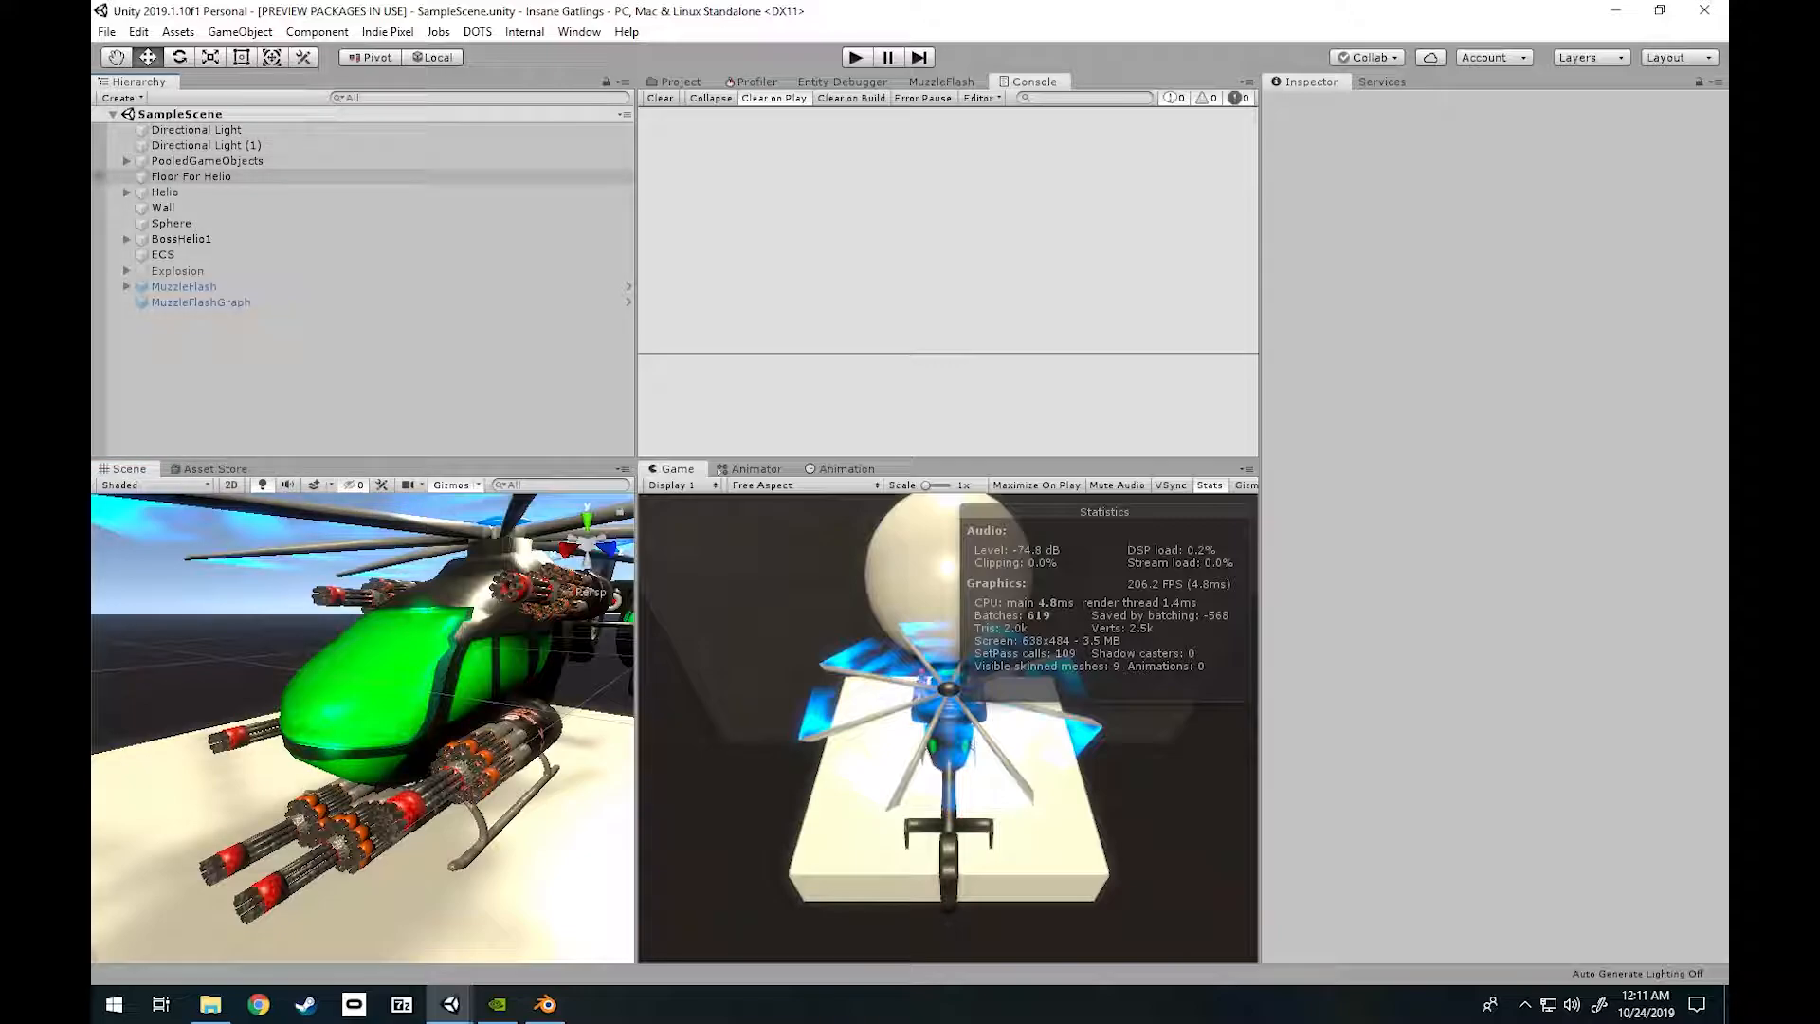
Open the Helio model from Assets/Models/Helio in Blender and look through its list of objects.
left_click(165, 191)
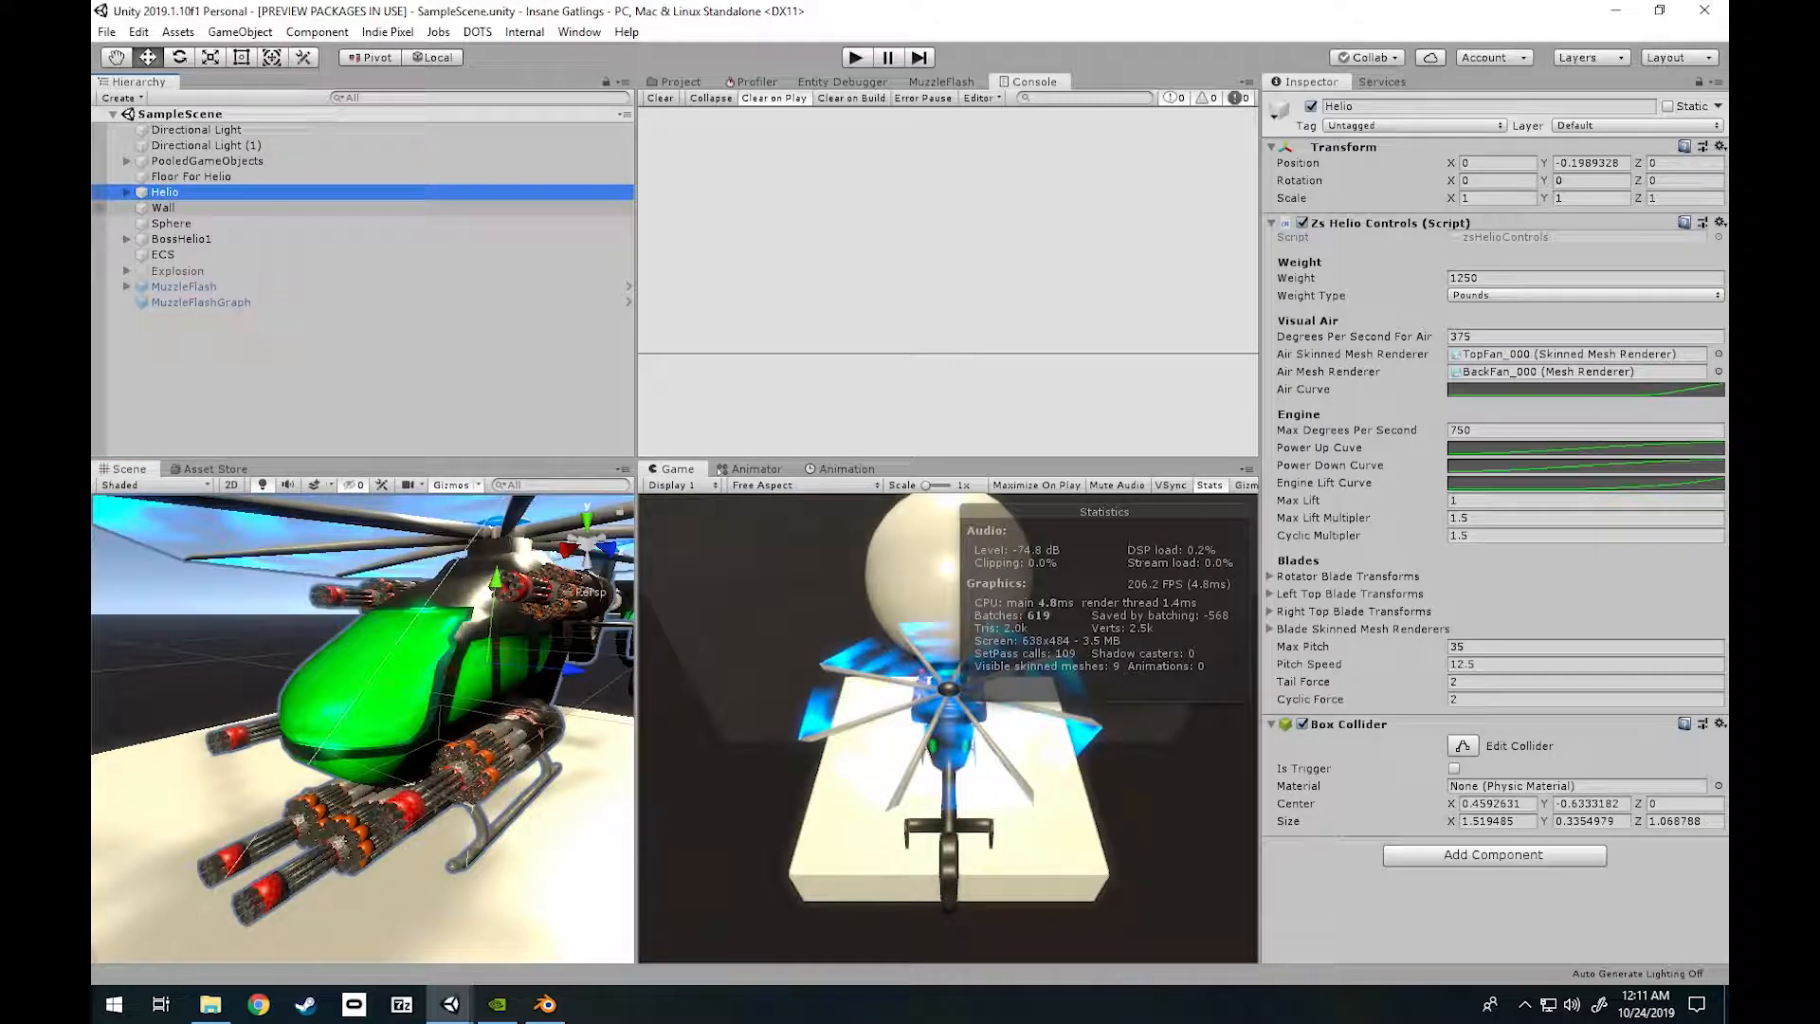
left_click(680, 82)
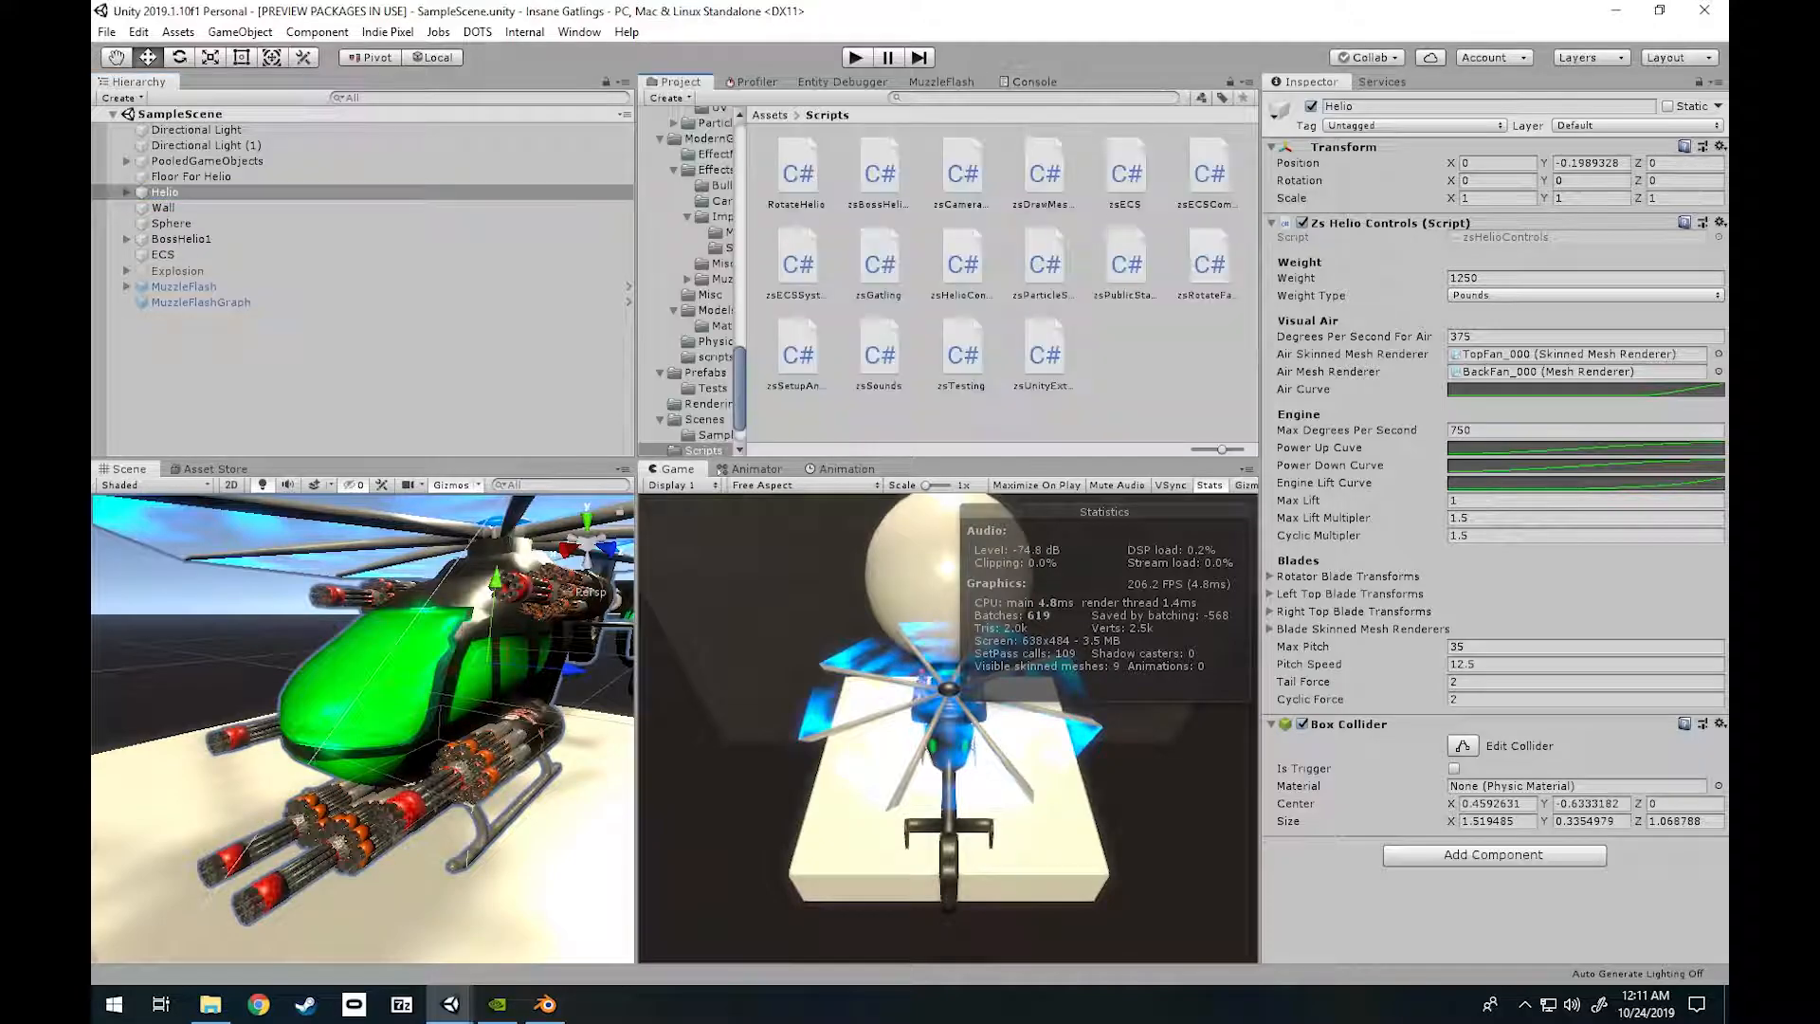
left_click(796, 115)
left_click(769, 115)
left_click(770, 115)
double_click(1207, 175)
double_click(867, 175)
left_click(1089, 168)
double_click(1097, 159)
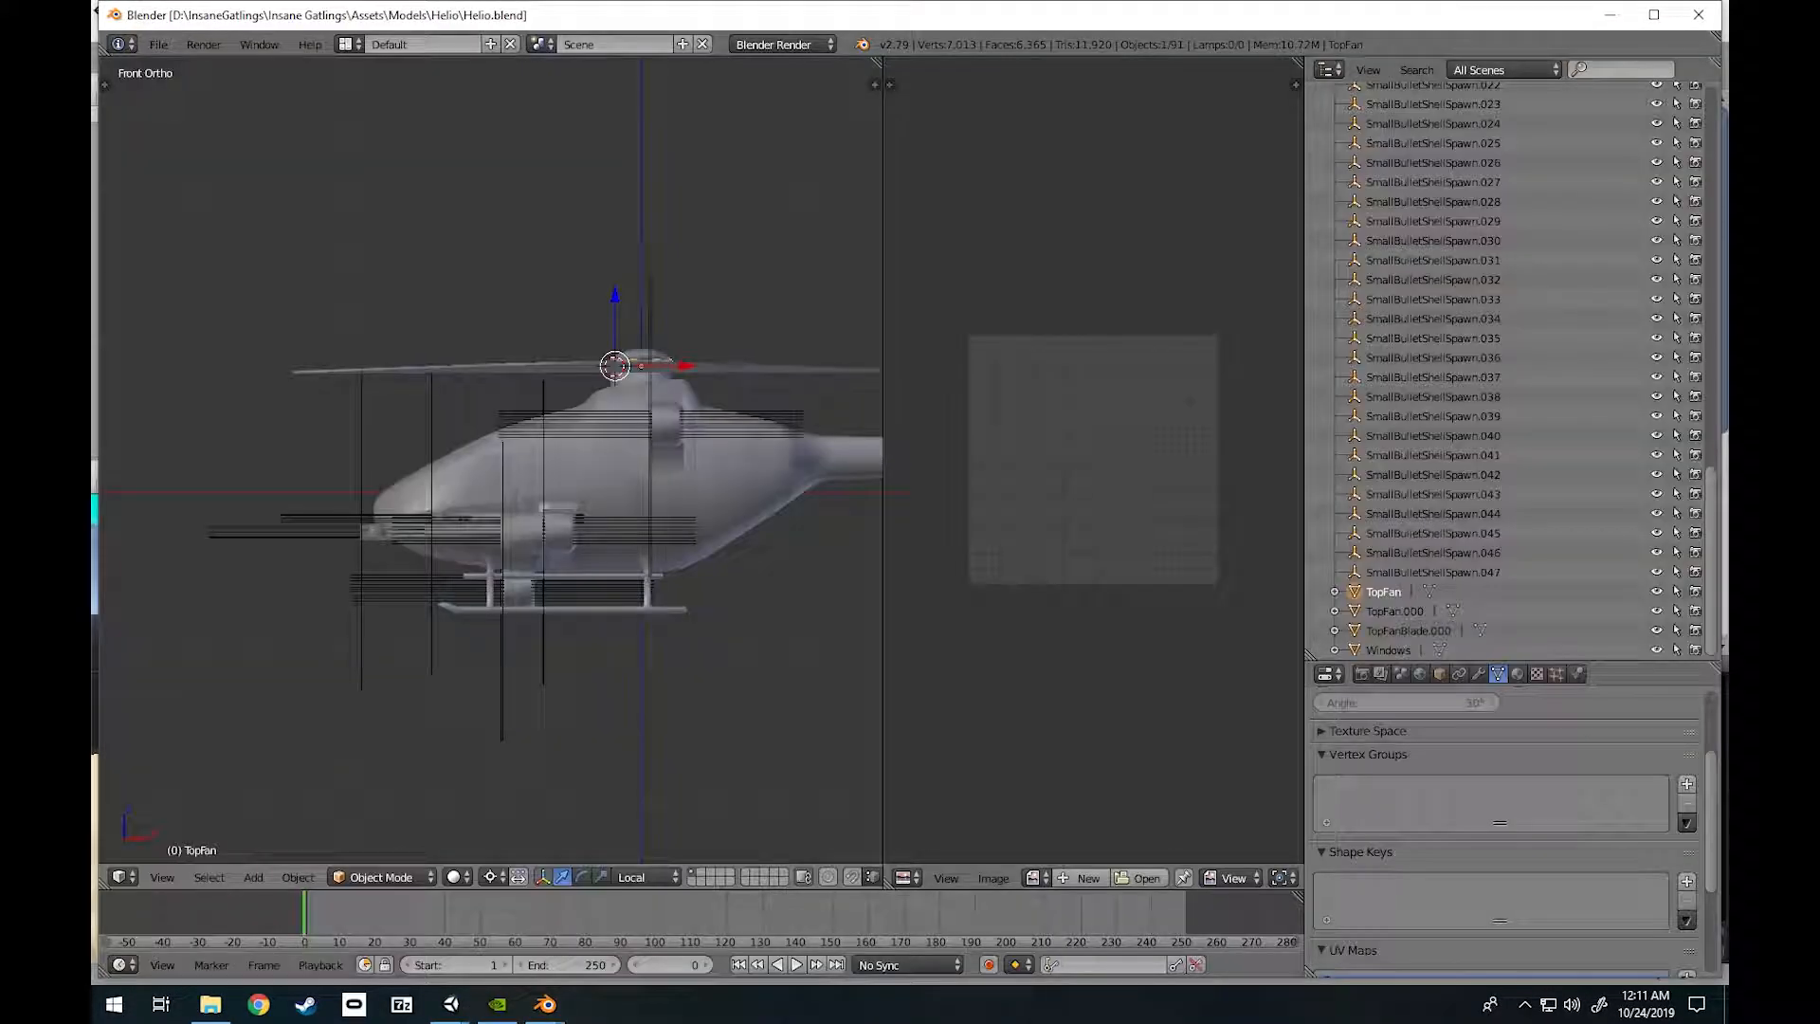
scroll(1507, 370, "up", 5)
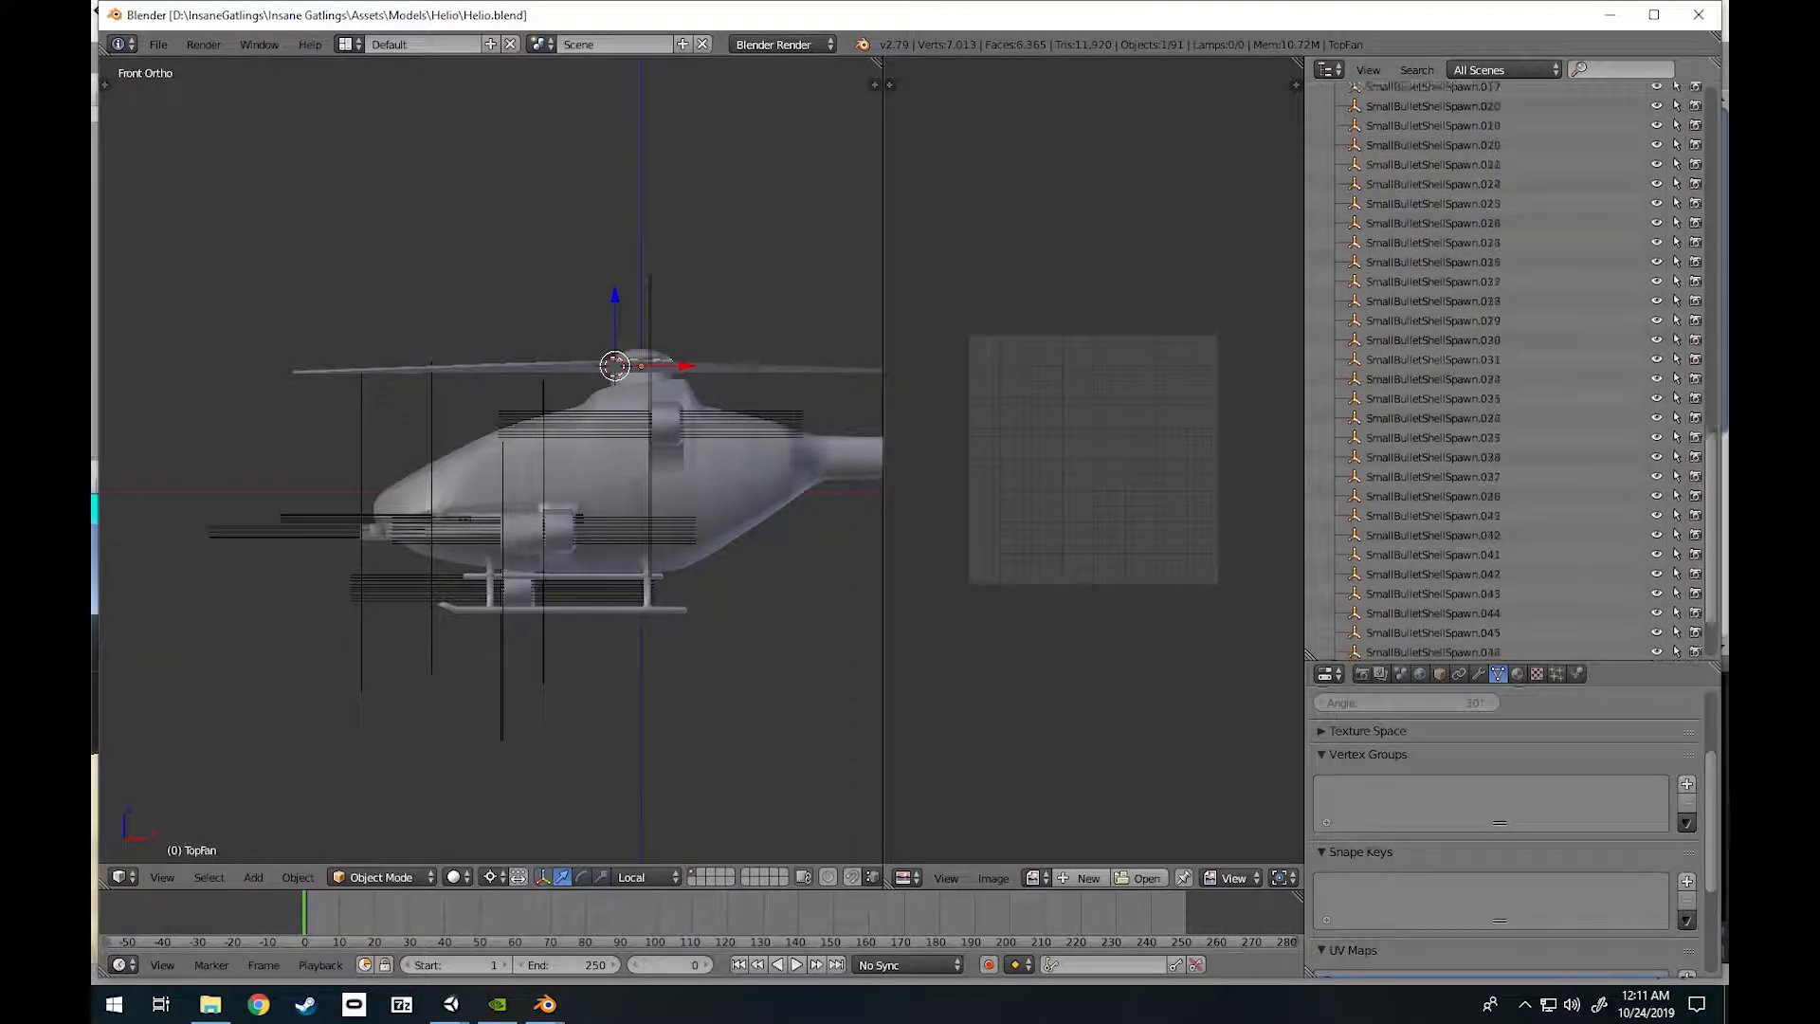
scroll(1507, 369, "up", 10)
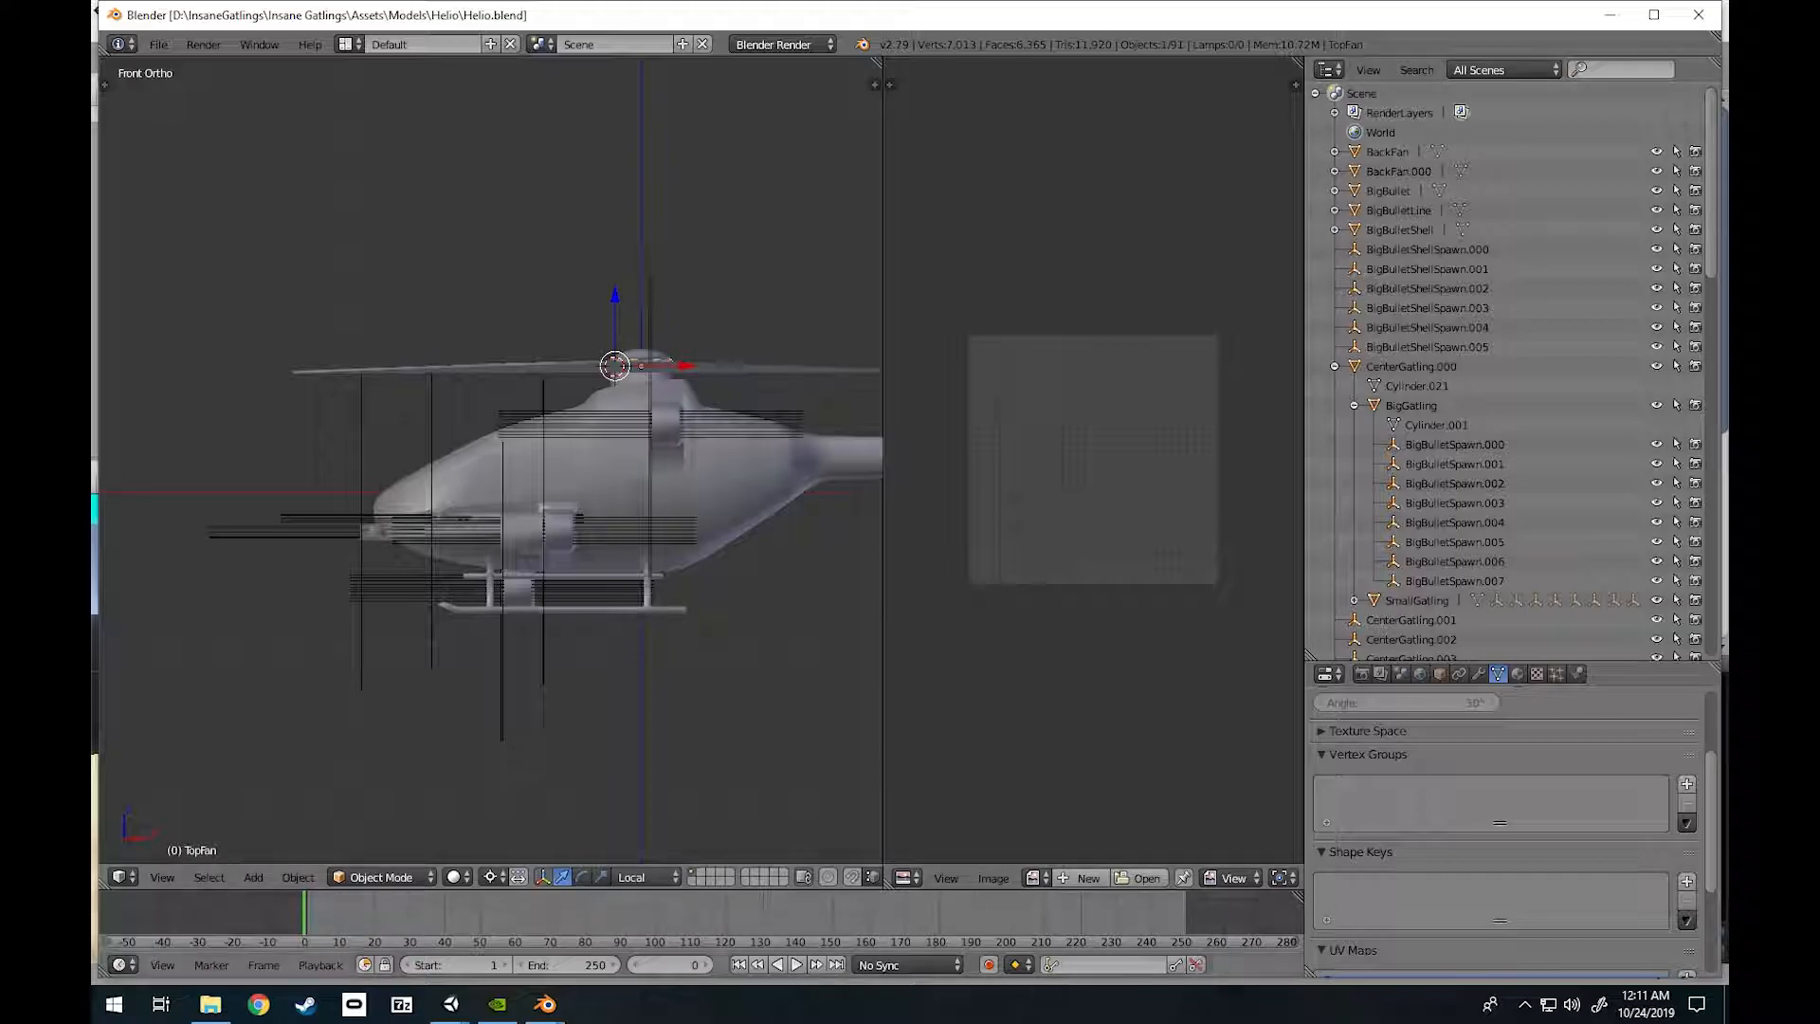
Switch back to the Insane Gatlings project in Unity and examine the helicopter's side-mounted gatling guns up close.
mouse_move(451, 1004)
left_click(343, 914)
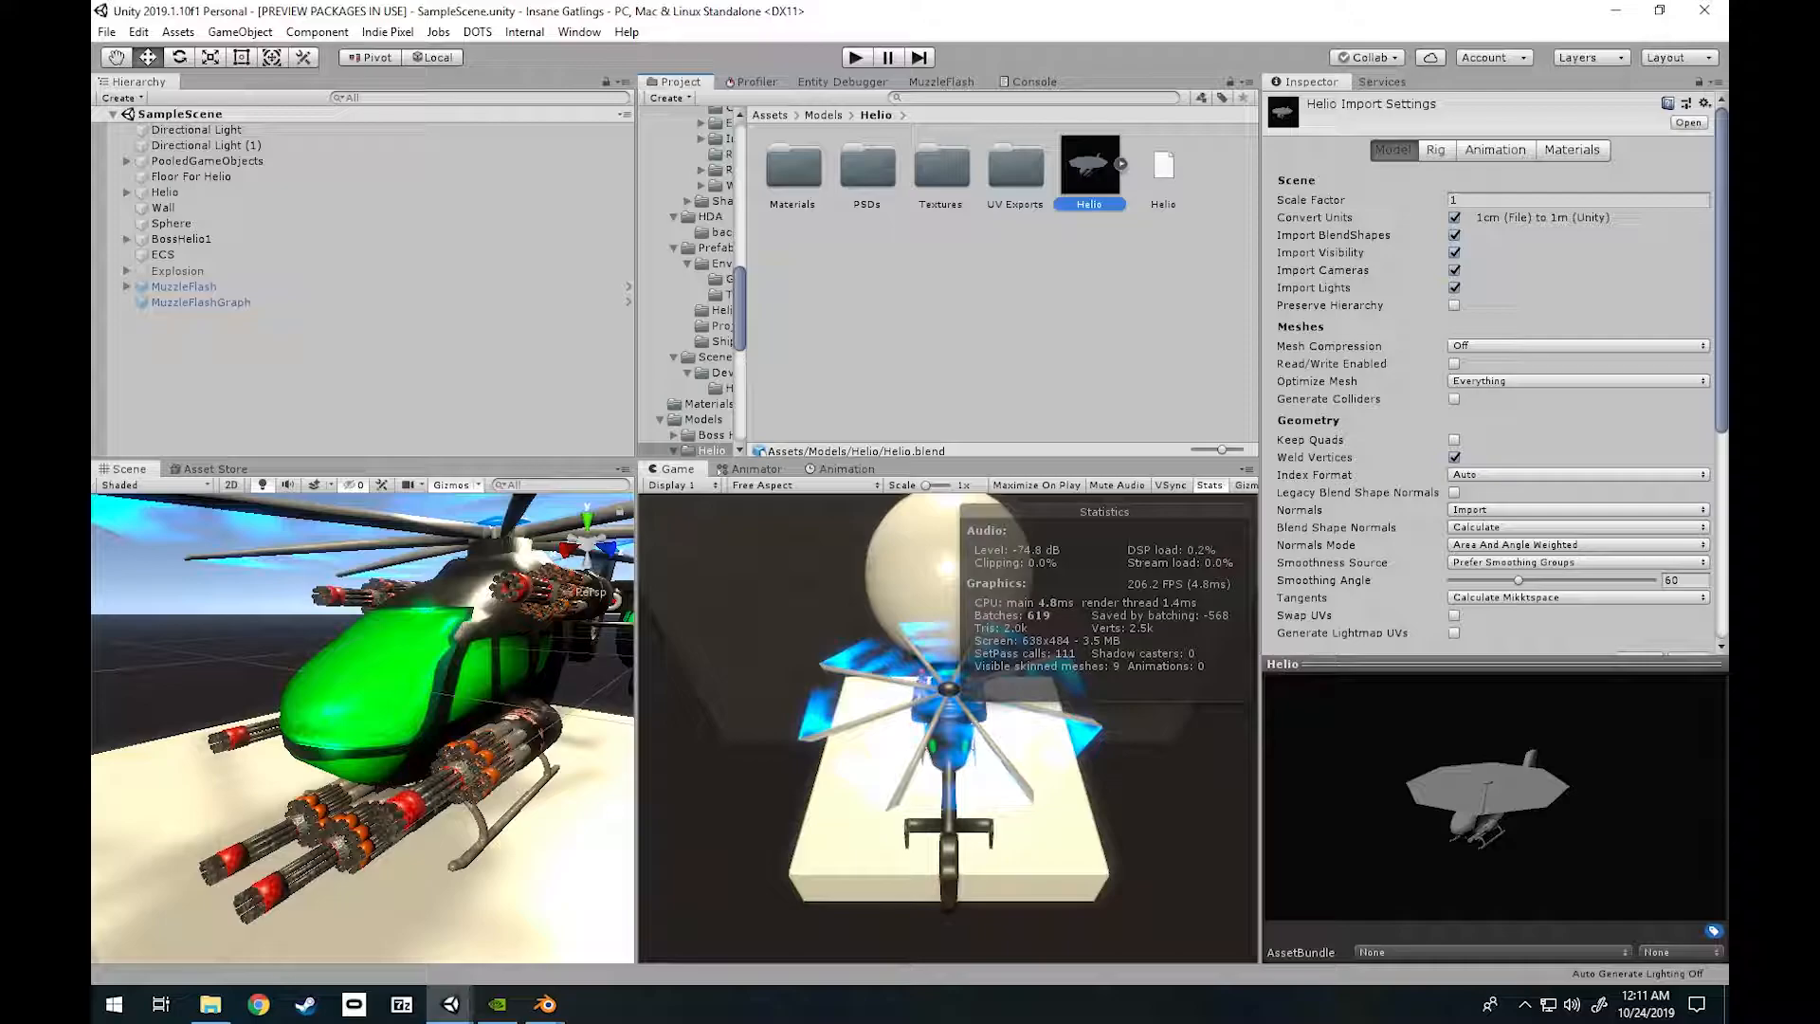
mouse_move(362, 728)
right_mouse_down()
mouse_move(491, 618)
mouse_move(492, 678)
mouse_move(379, 758)
right_mouse_up()
key("w")
key("s")
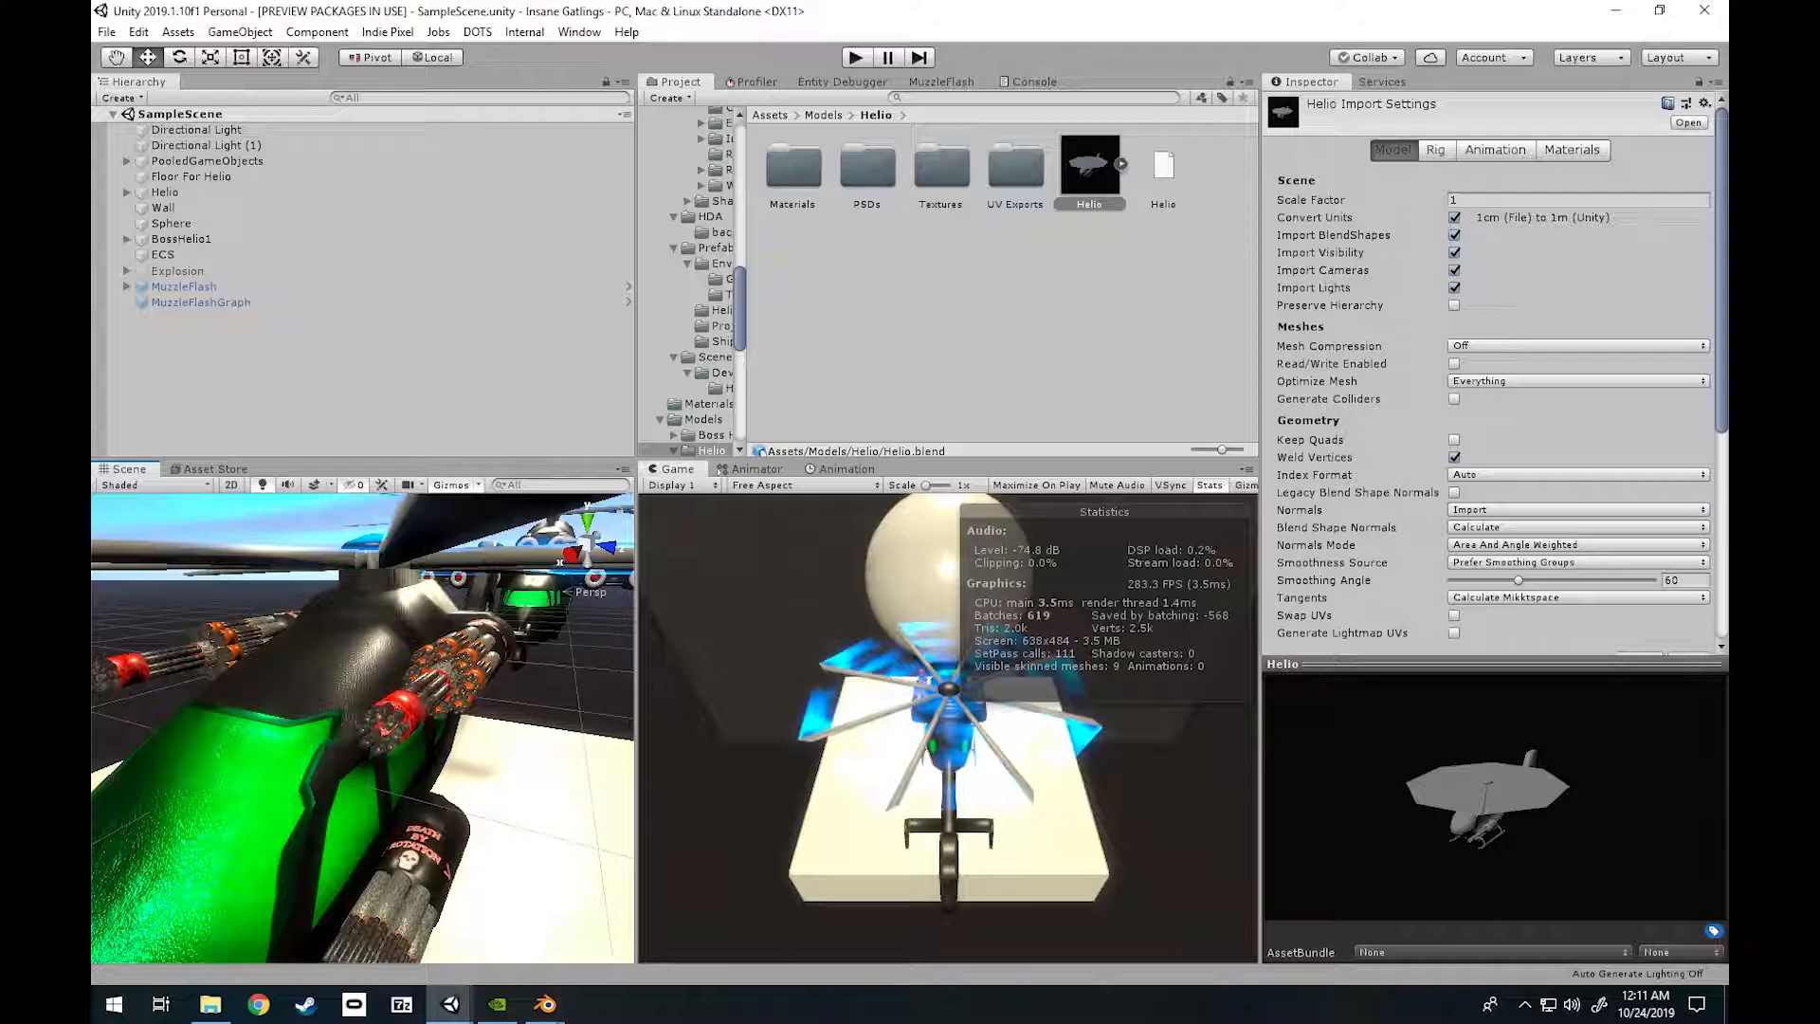
Switch to the Helio.blend file in Blender and fly around the helicopter to inspect its gatling guns and bullet spawn points.
mouse_move(545, 1003)
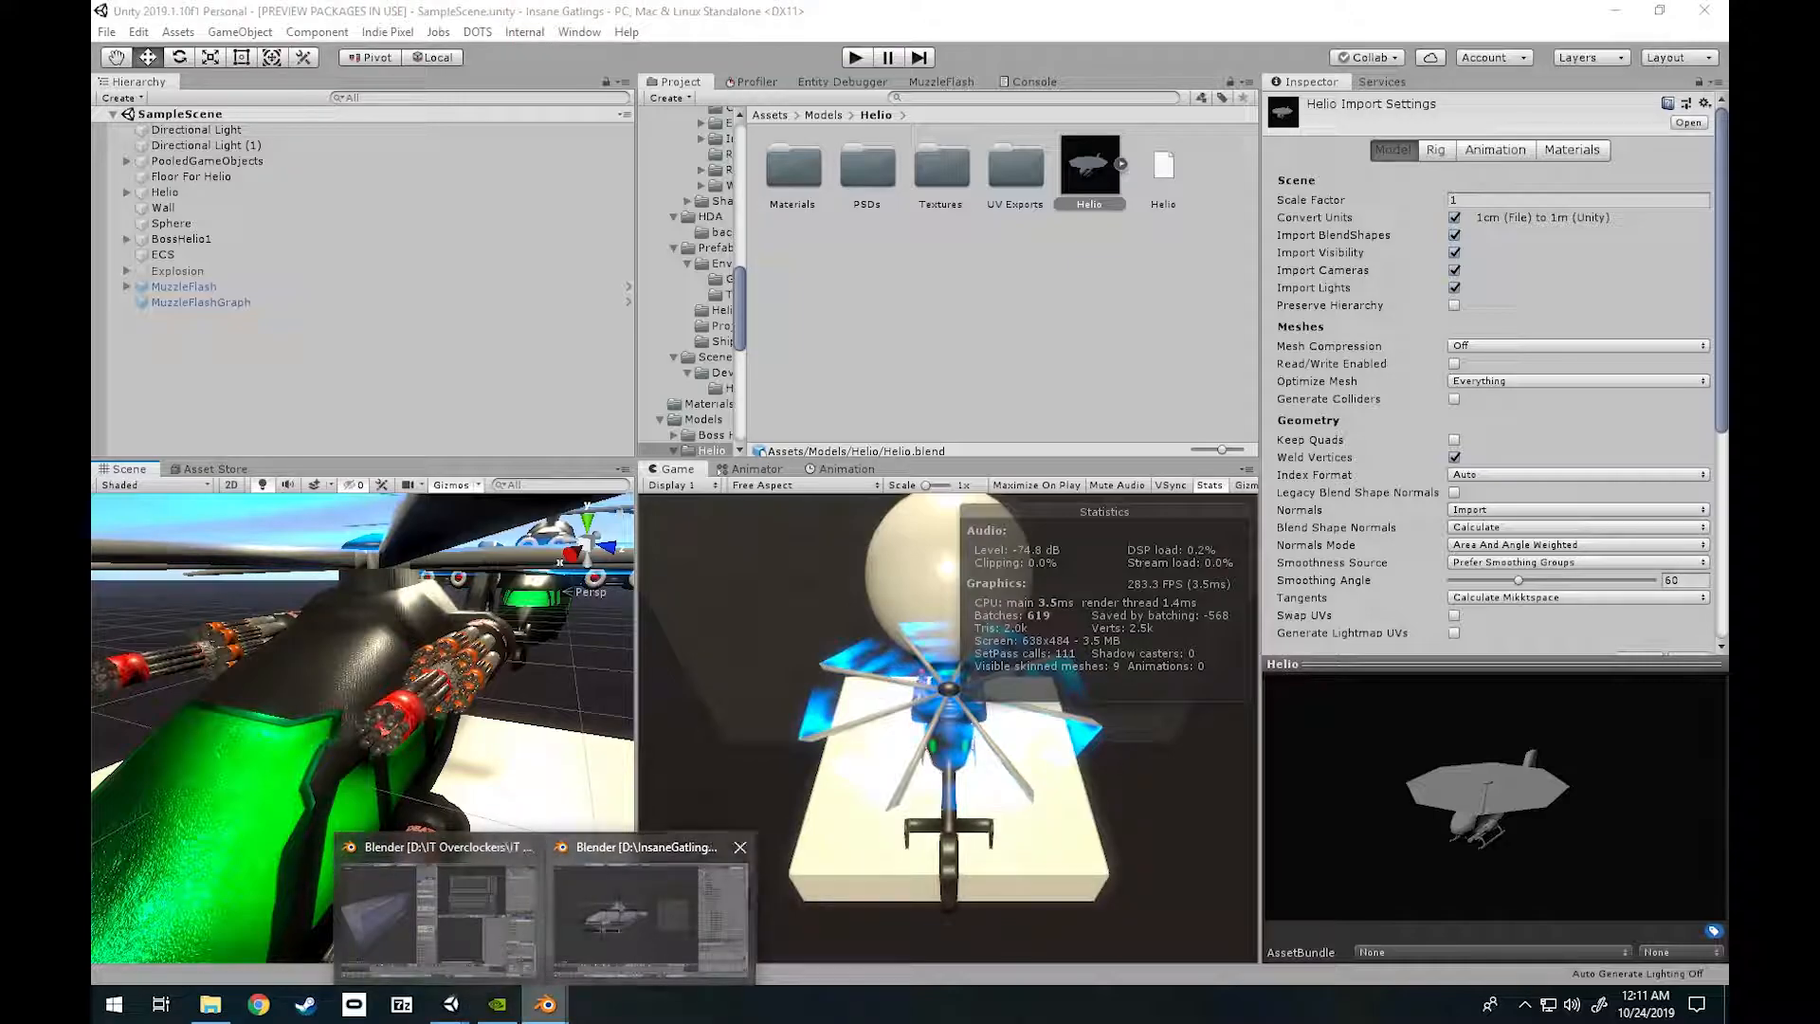
left_click(651, 905)
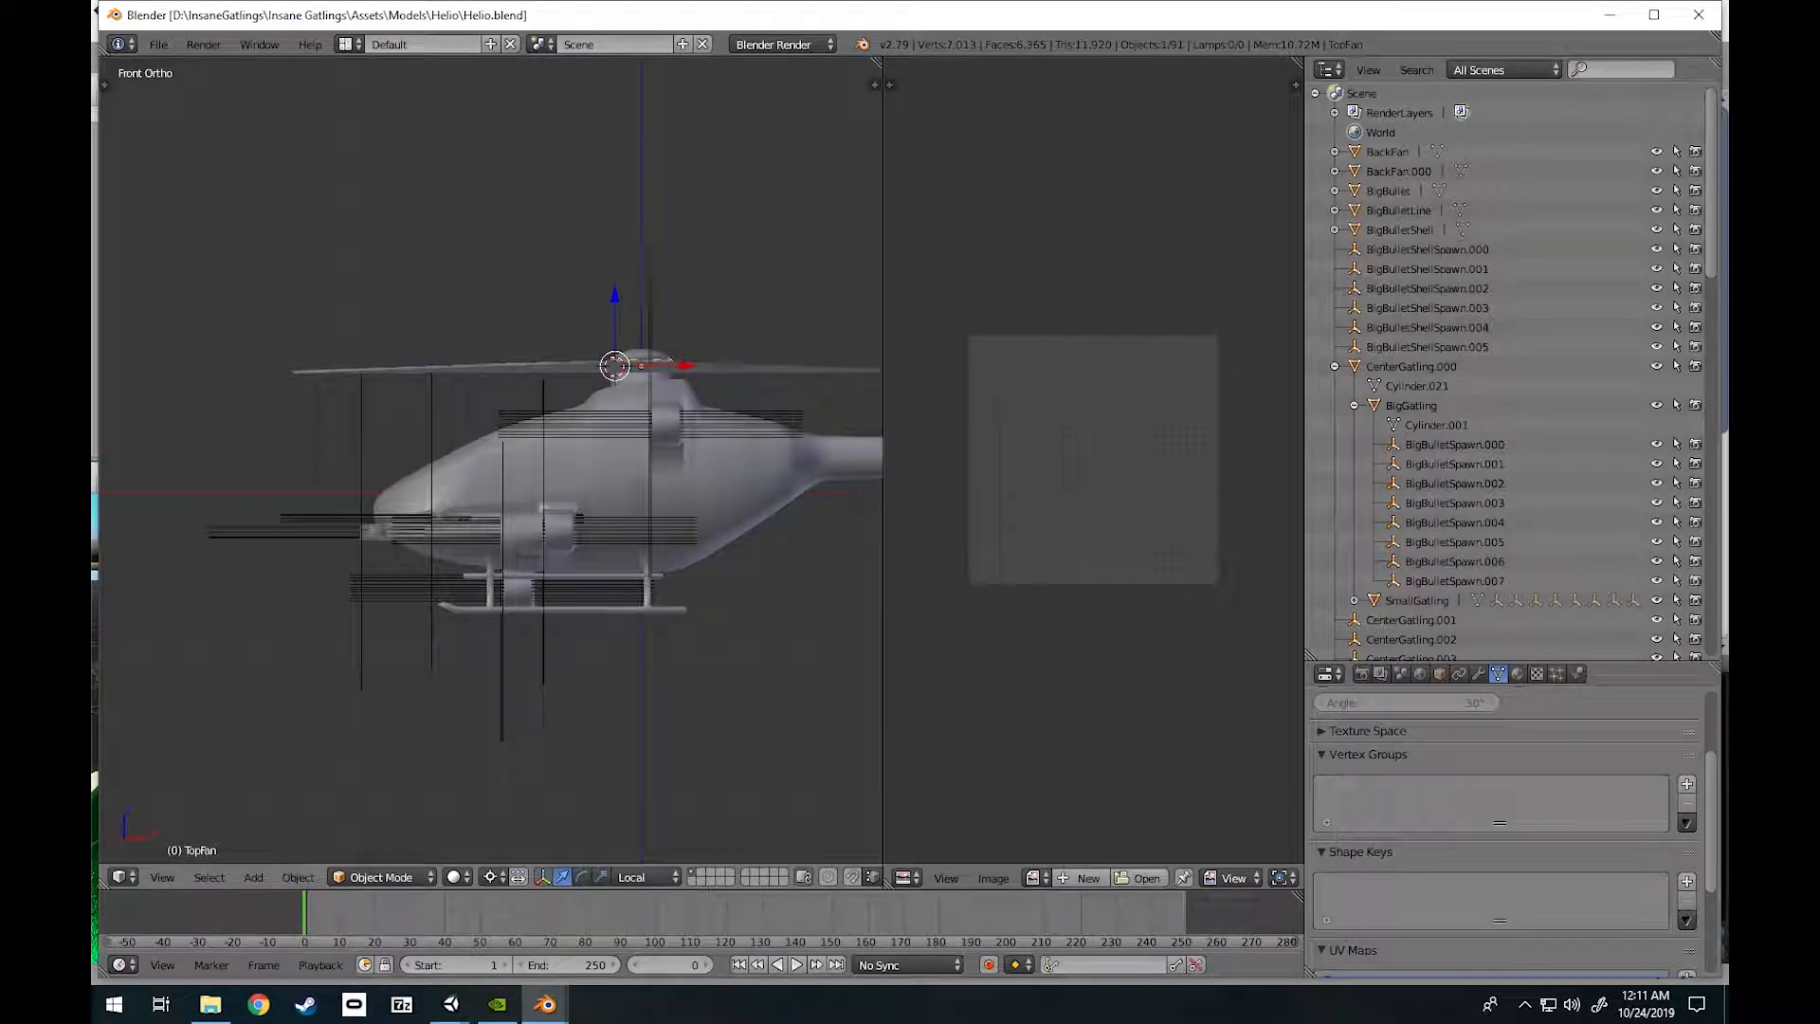
key("shift+f")
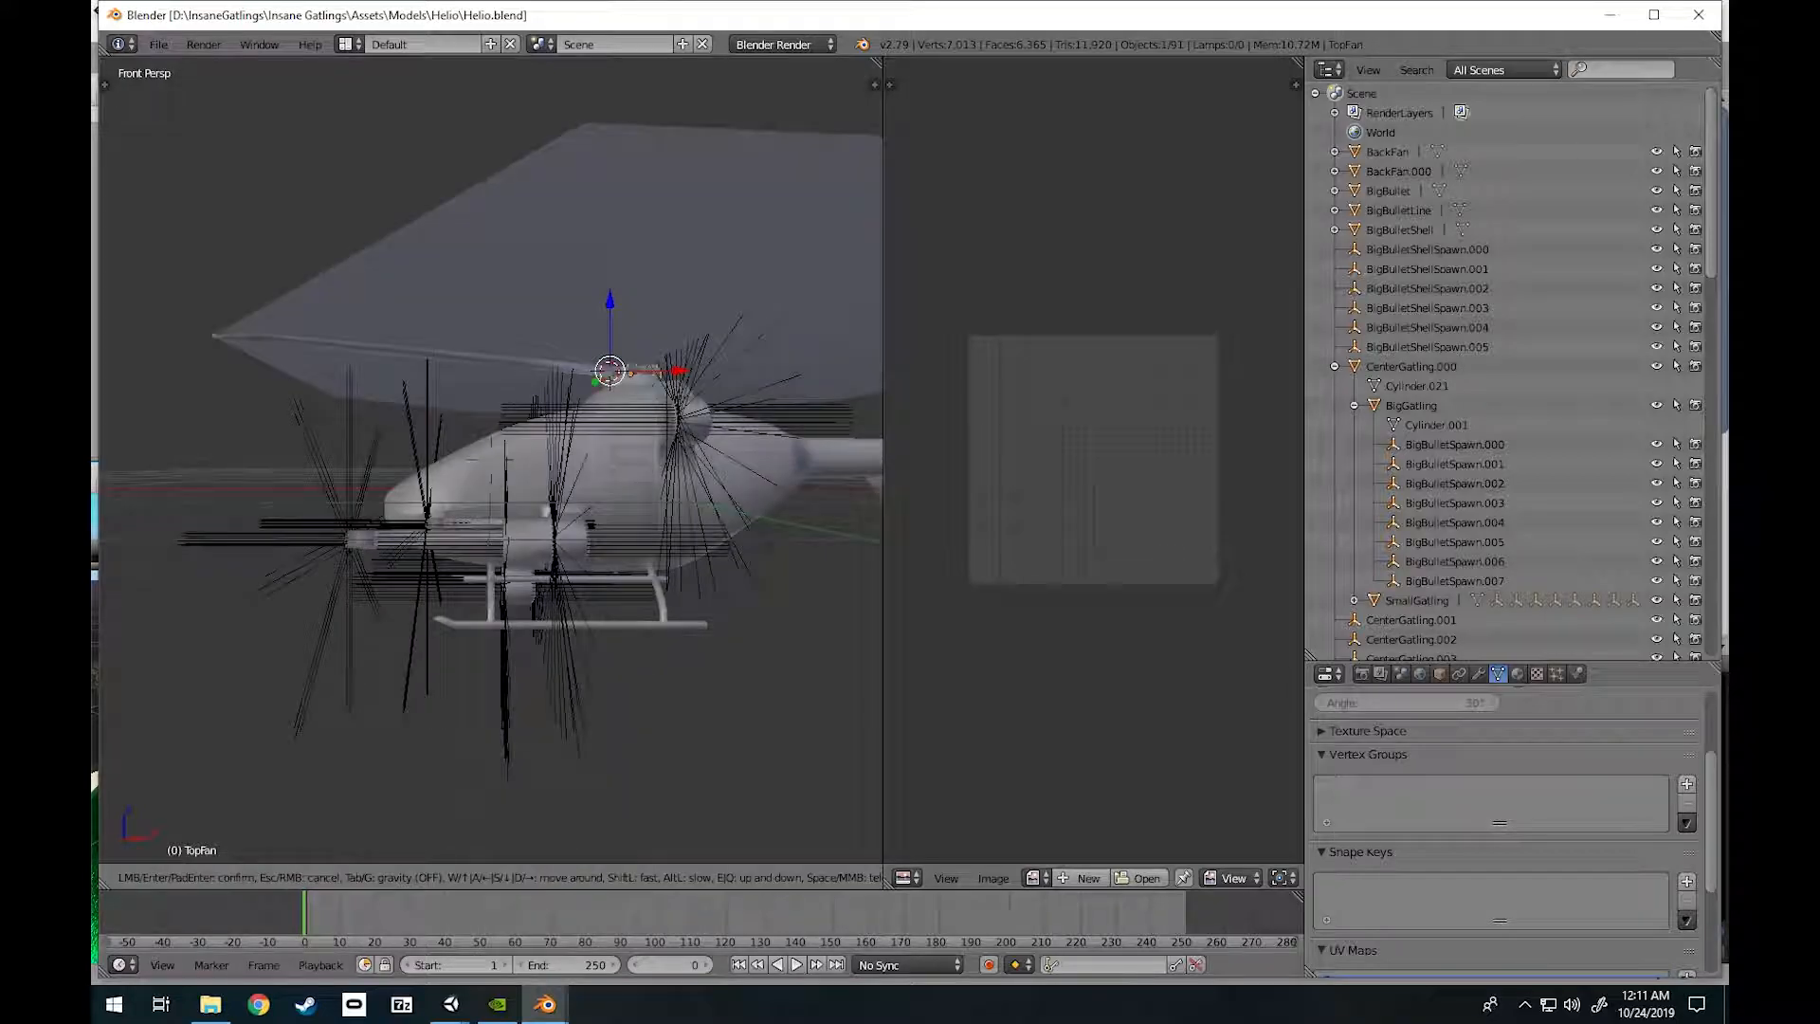
key("w")
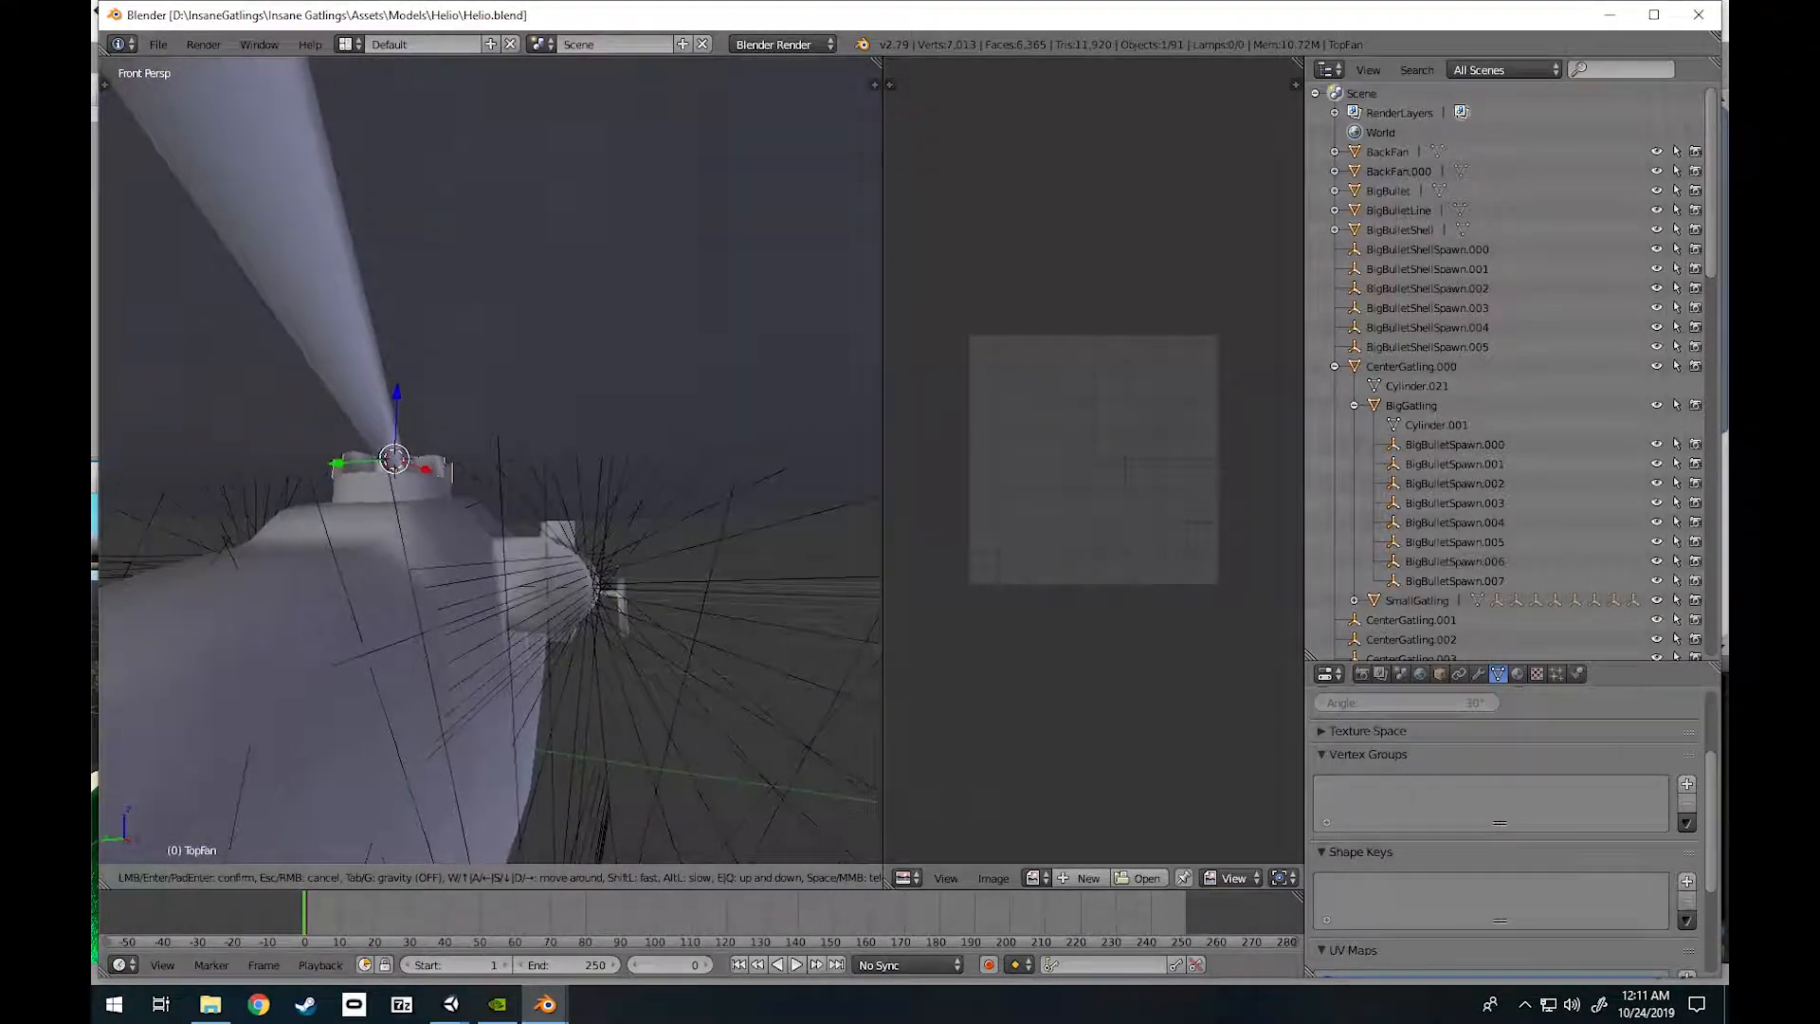
key("s")
key("d")
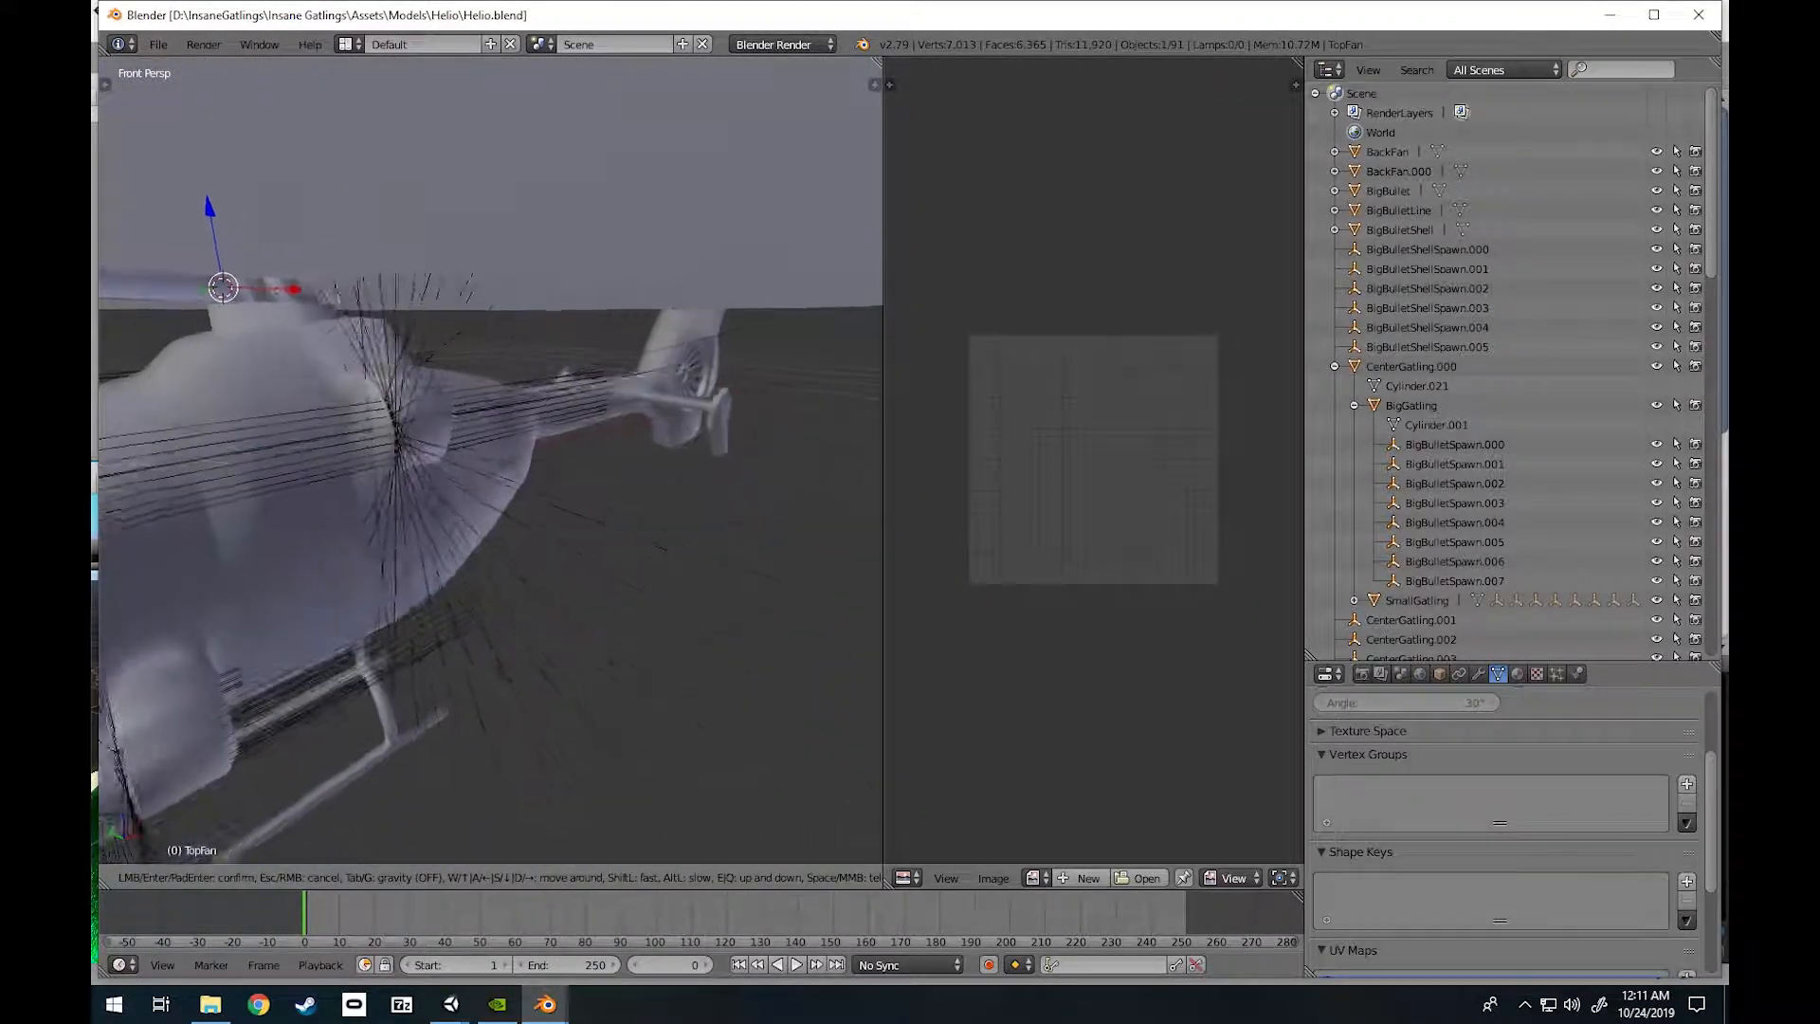
key("a")
key("e")
key("w")
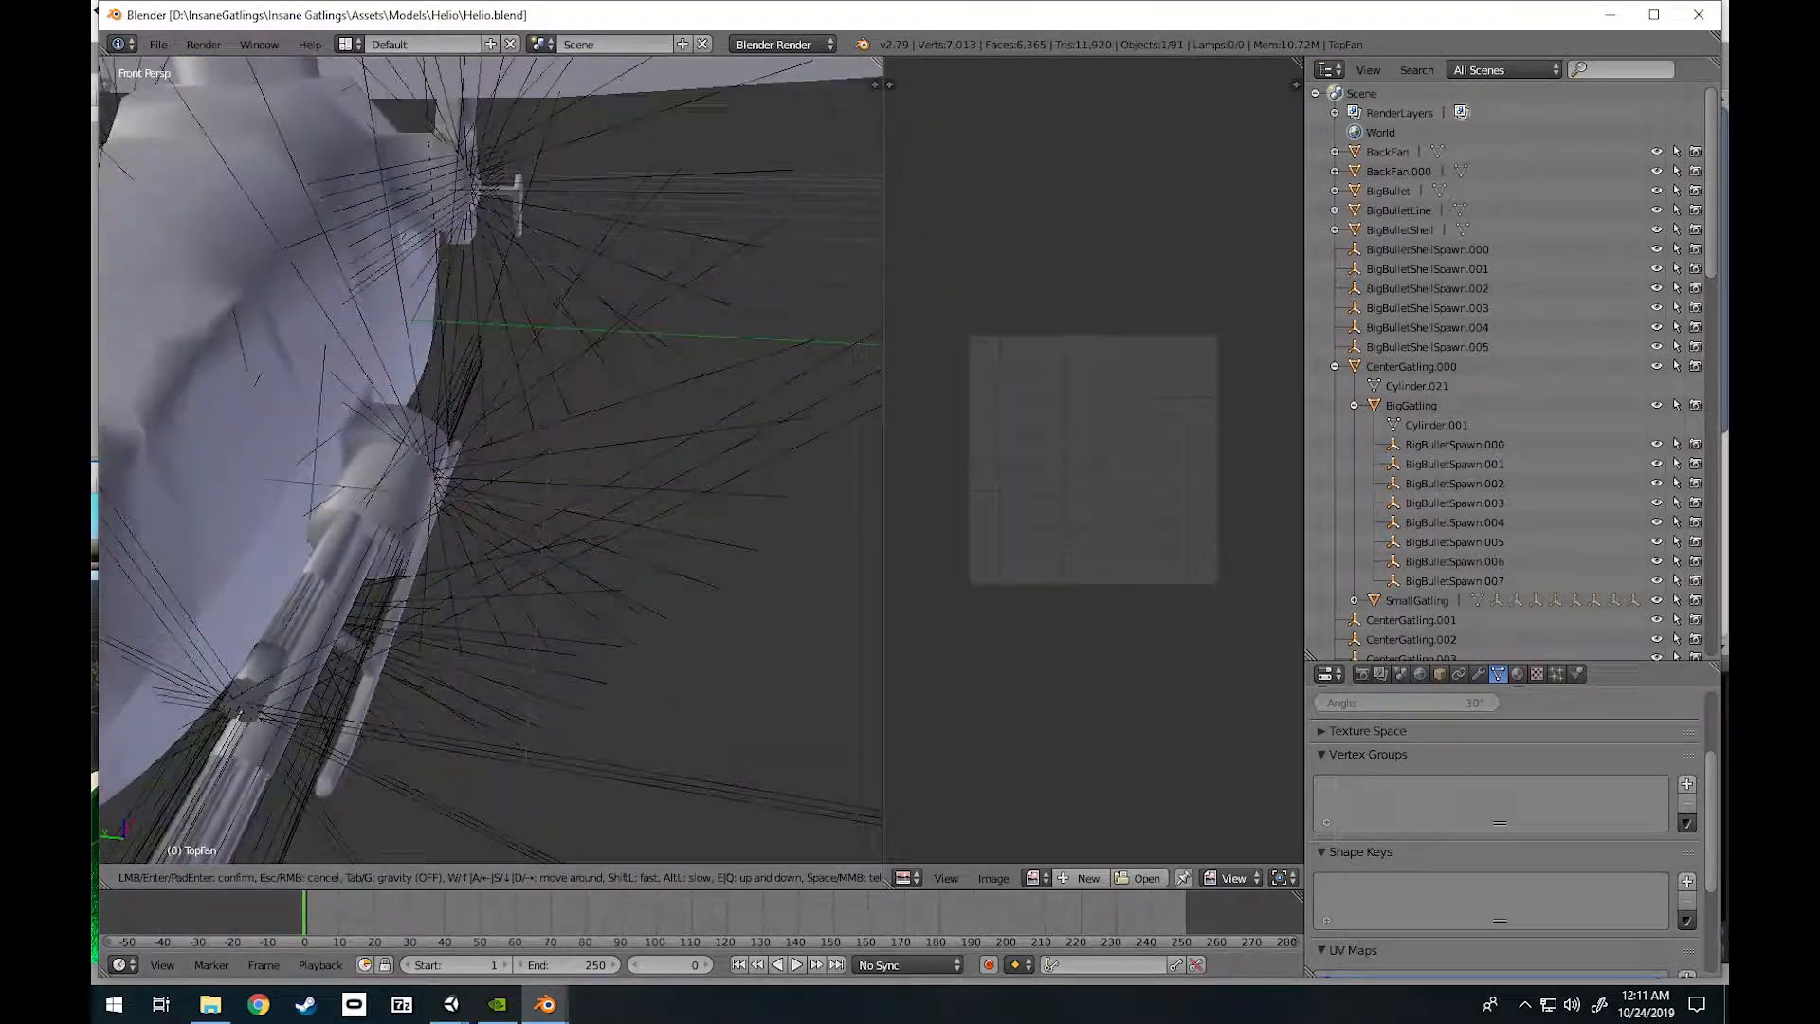
key("s")
key("Return")
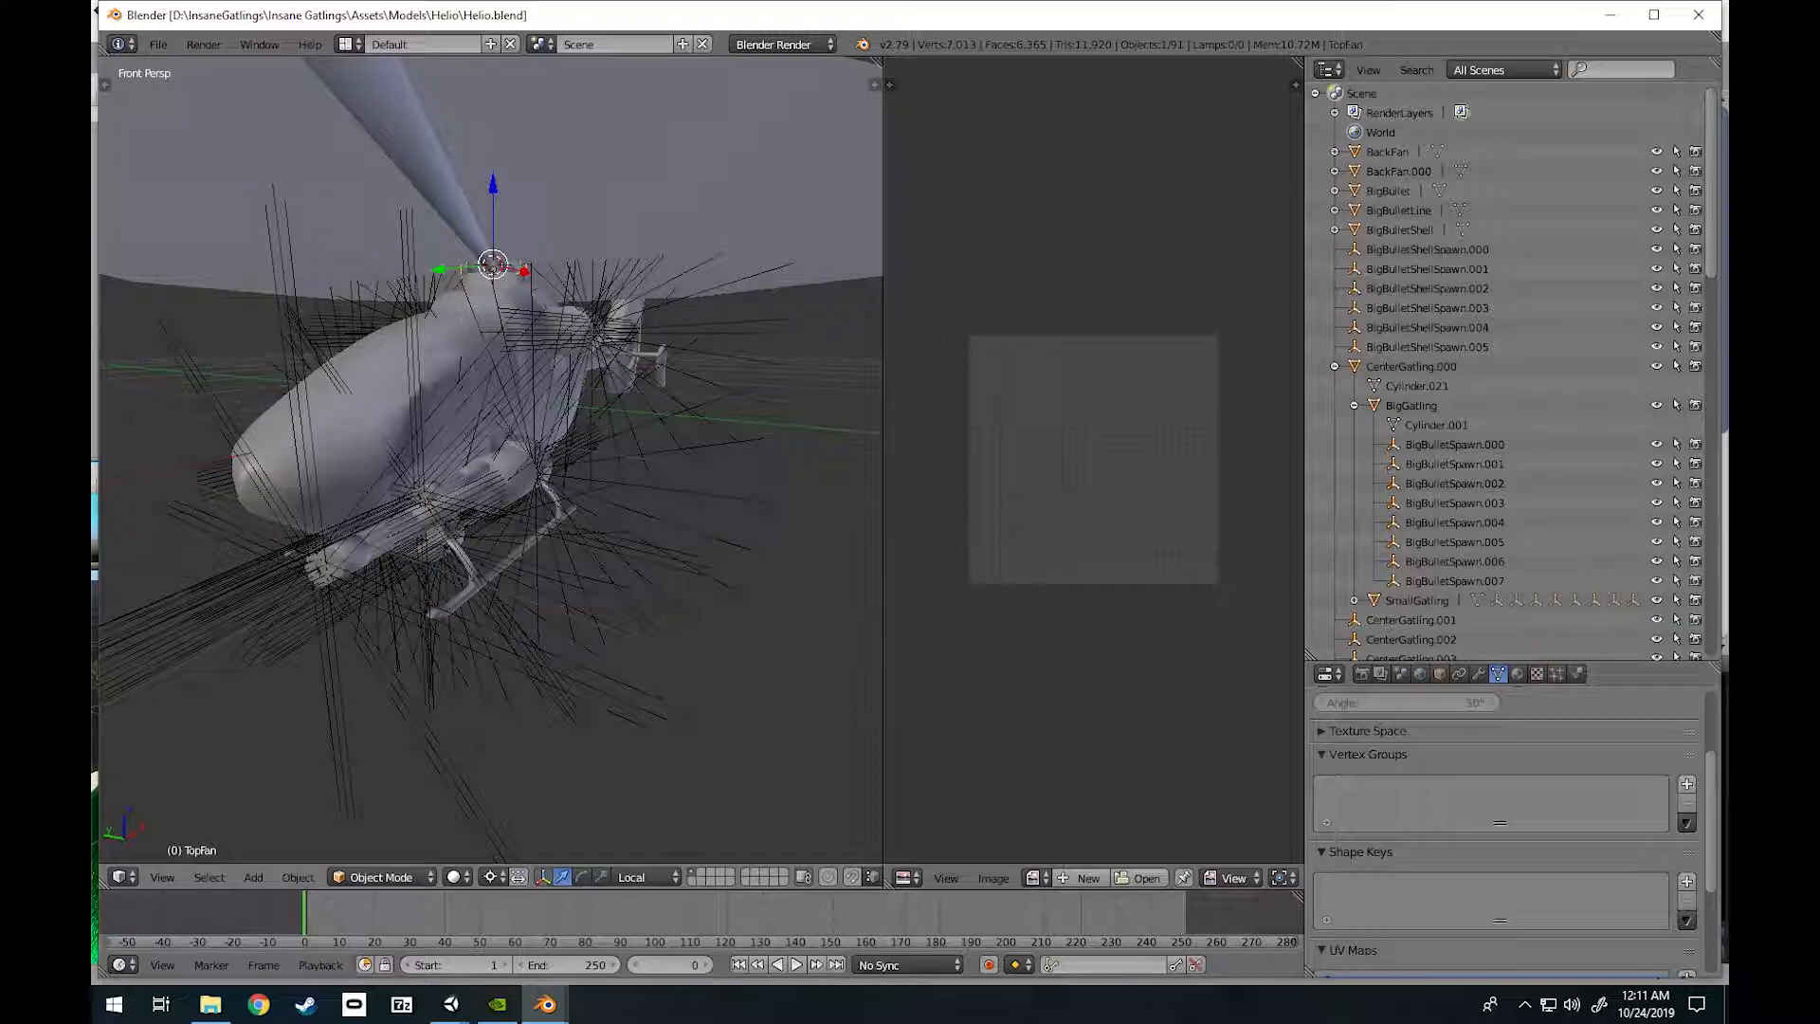
Select the BigGatling mesh at the helicopter's front, followed by the SmallGatling mesh above it.
right_click(324, 581)
right_click(338, 563)
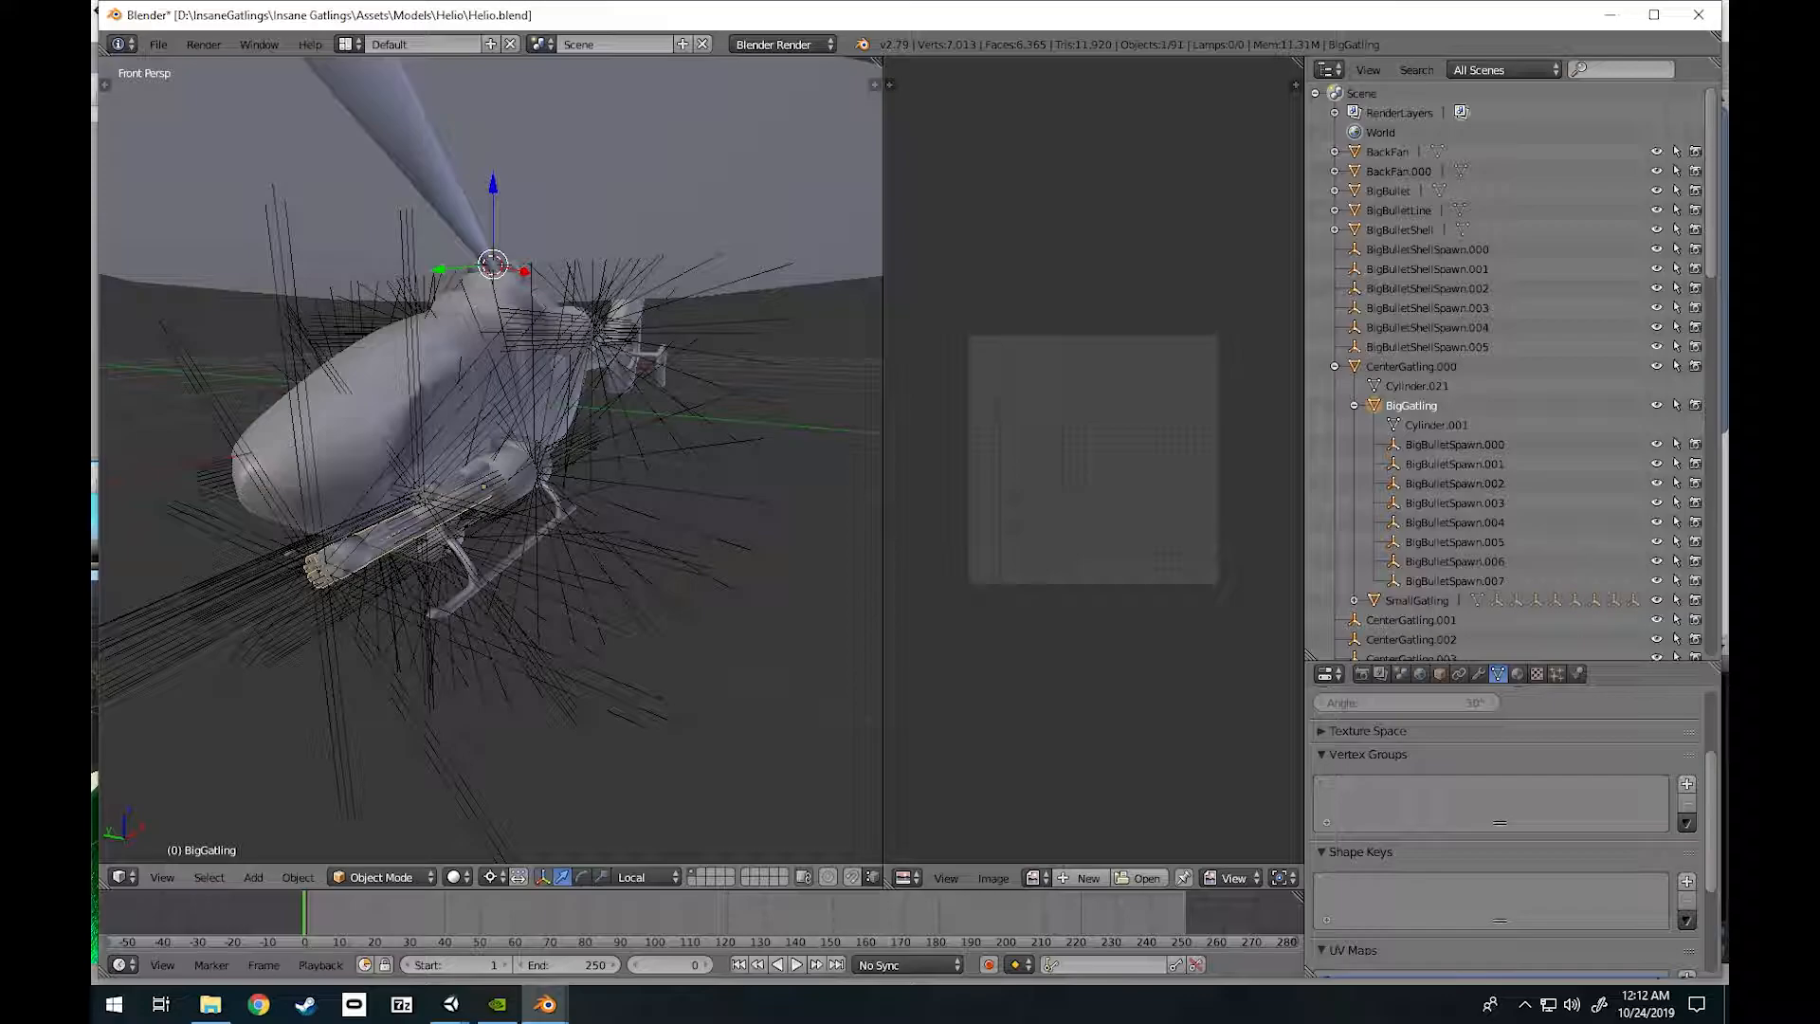
right_click(484, 468)
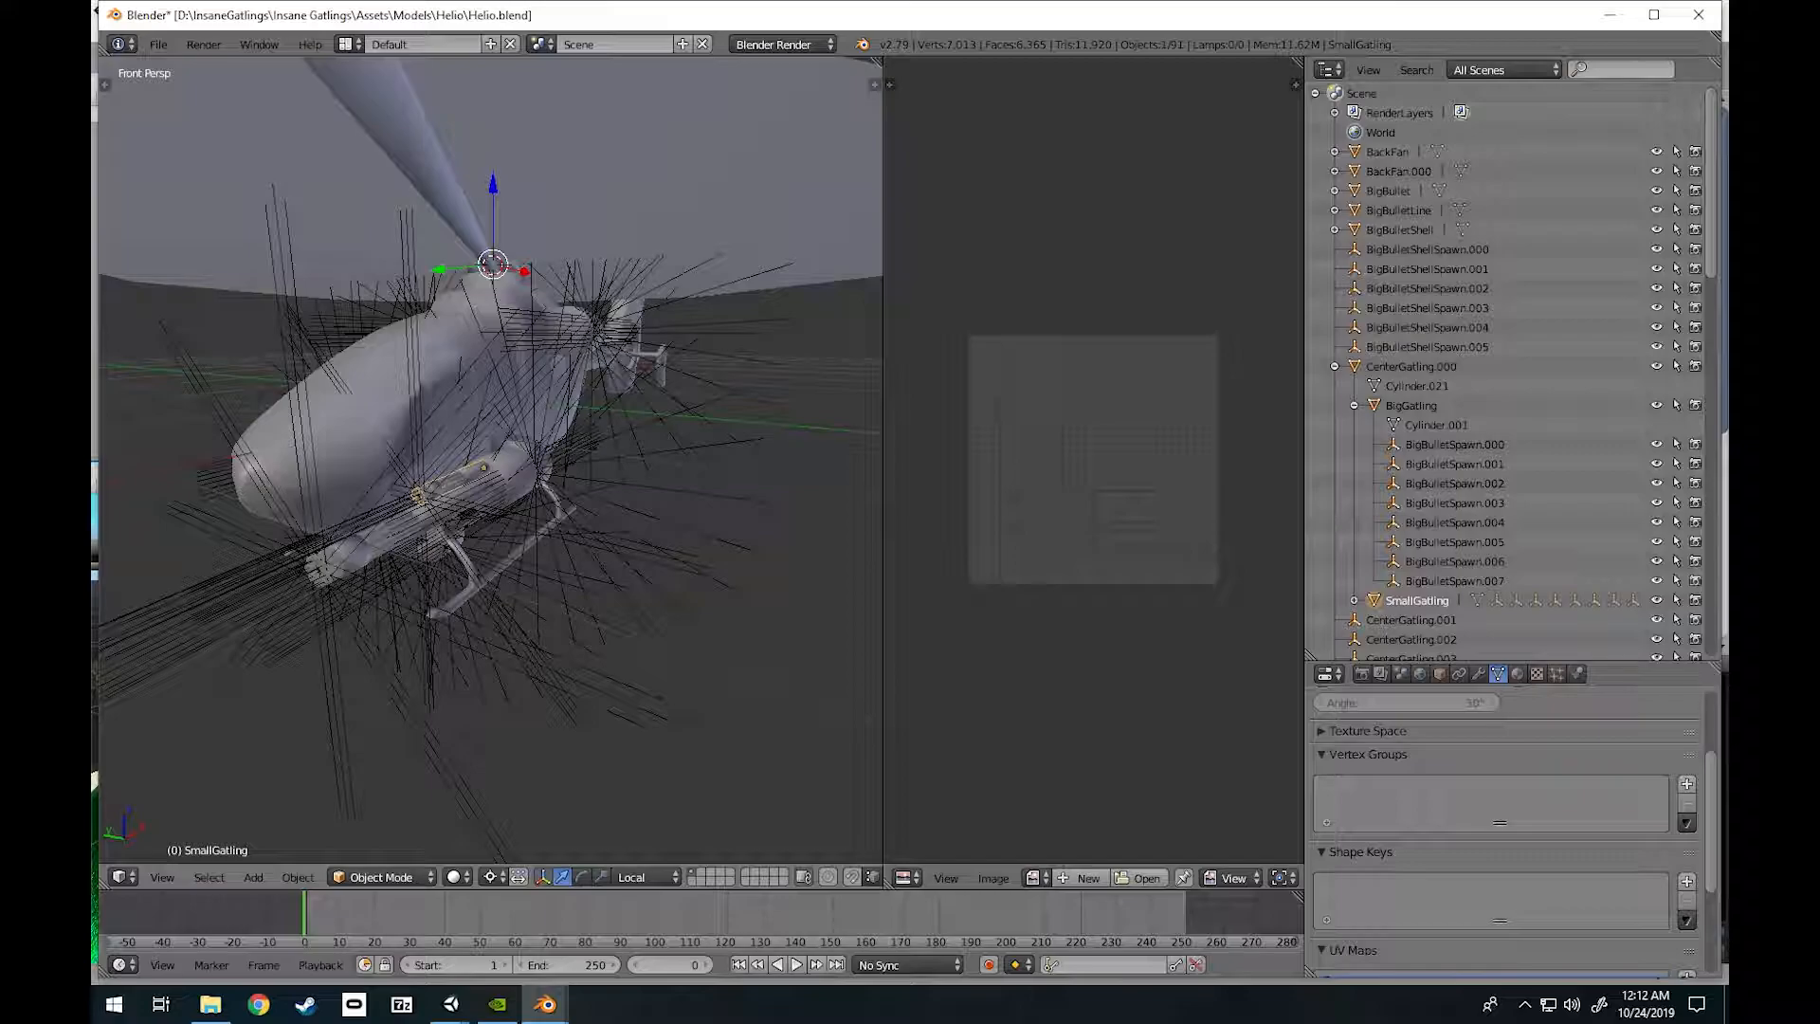
Fly around the helicopter to examine the selected small gatling, the other gun mounts and the landing skids from all sides.
key("shift+f")
key("w")
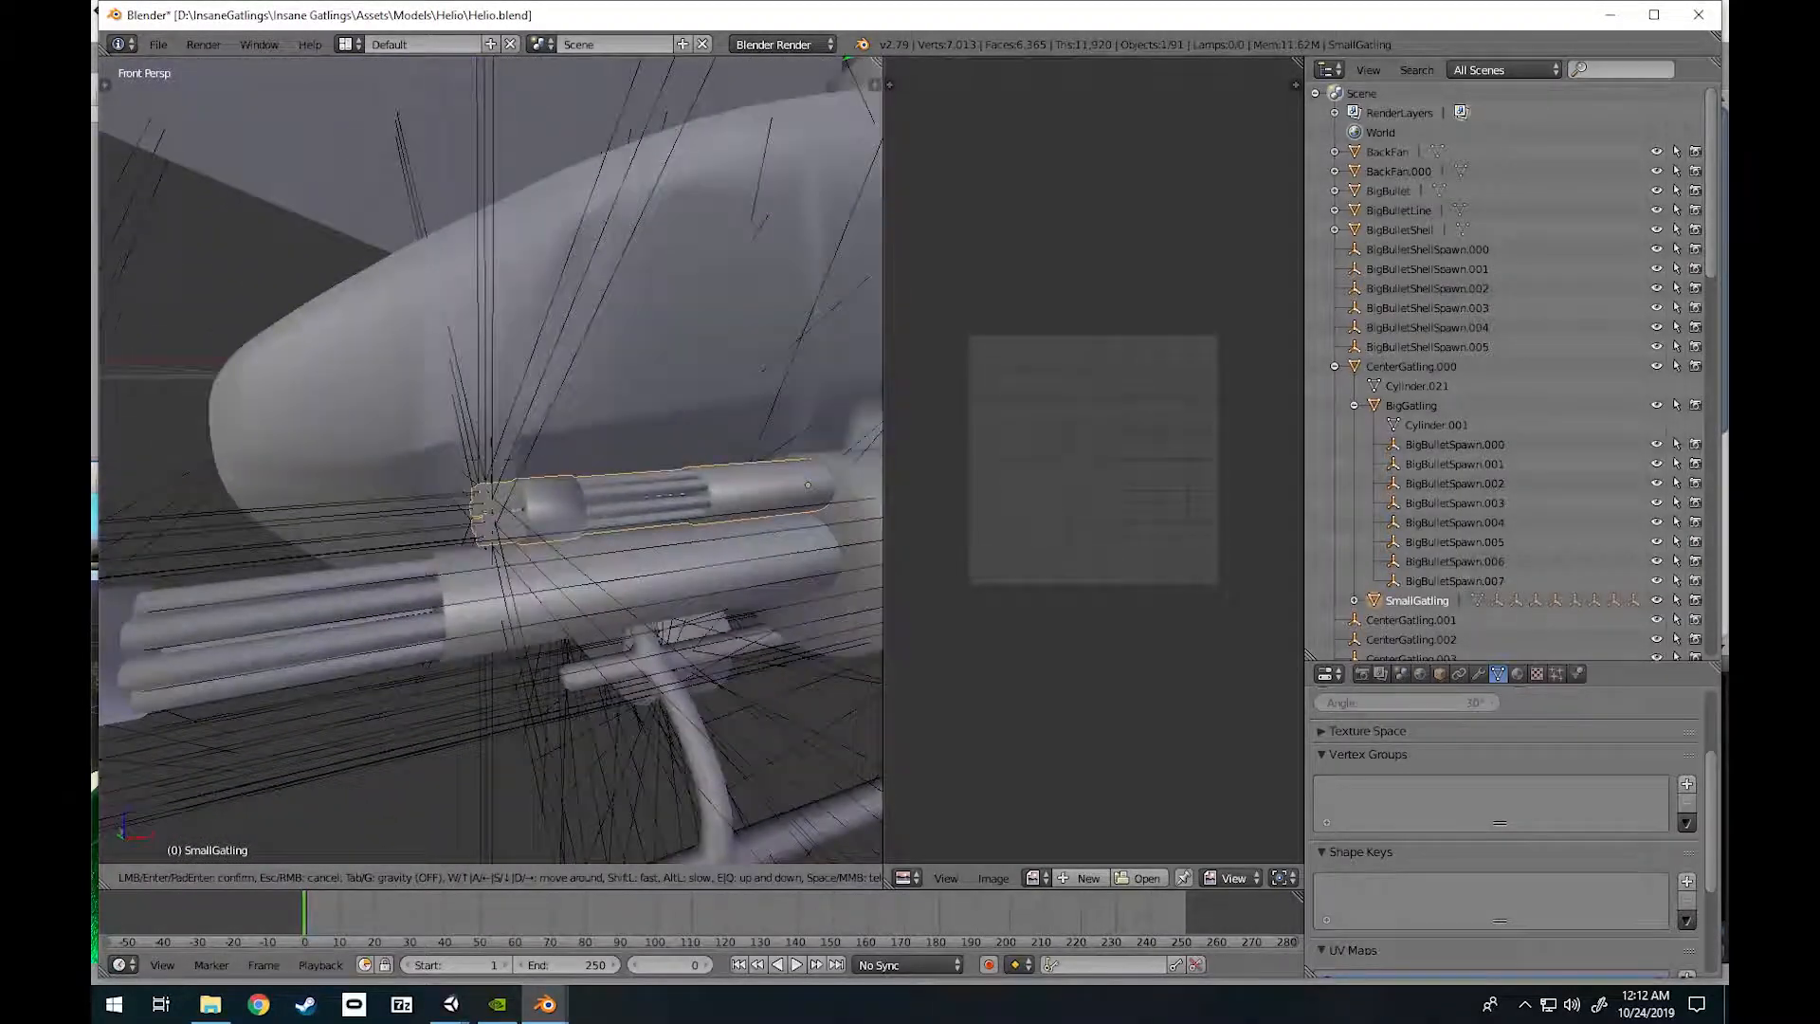
key("a")
key("w")
key("w")
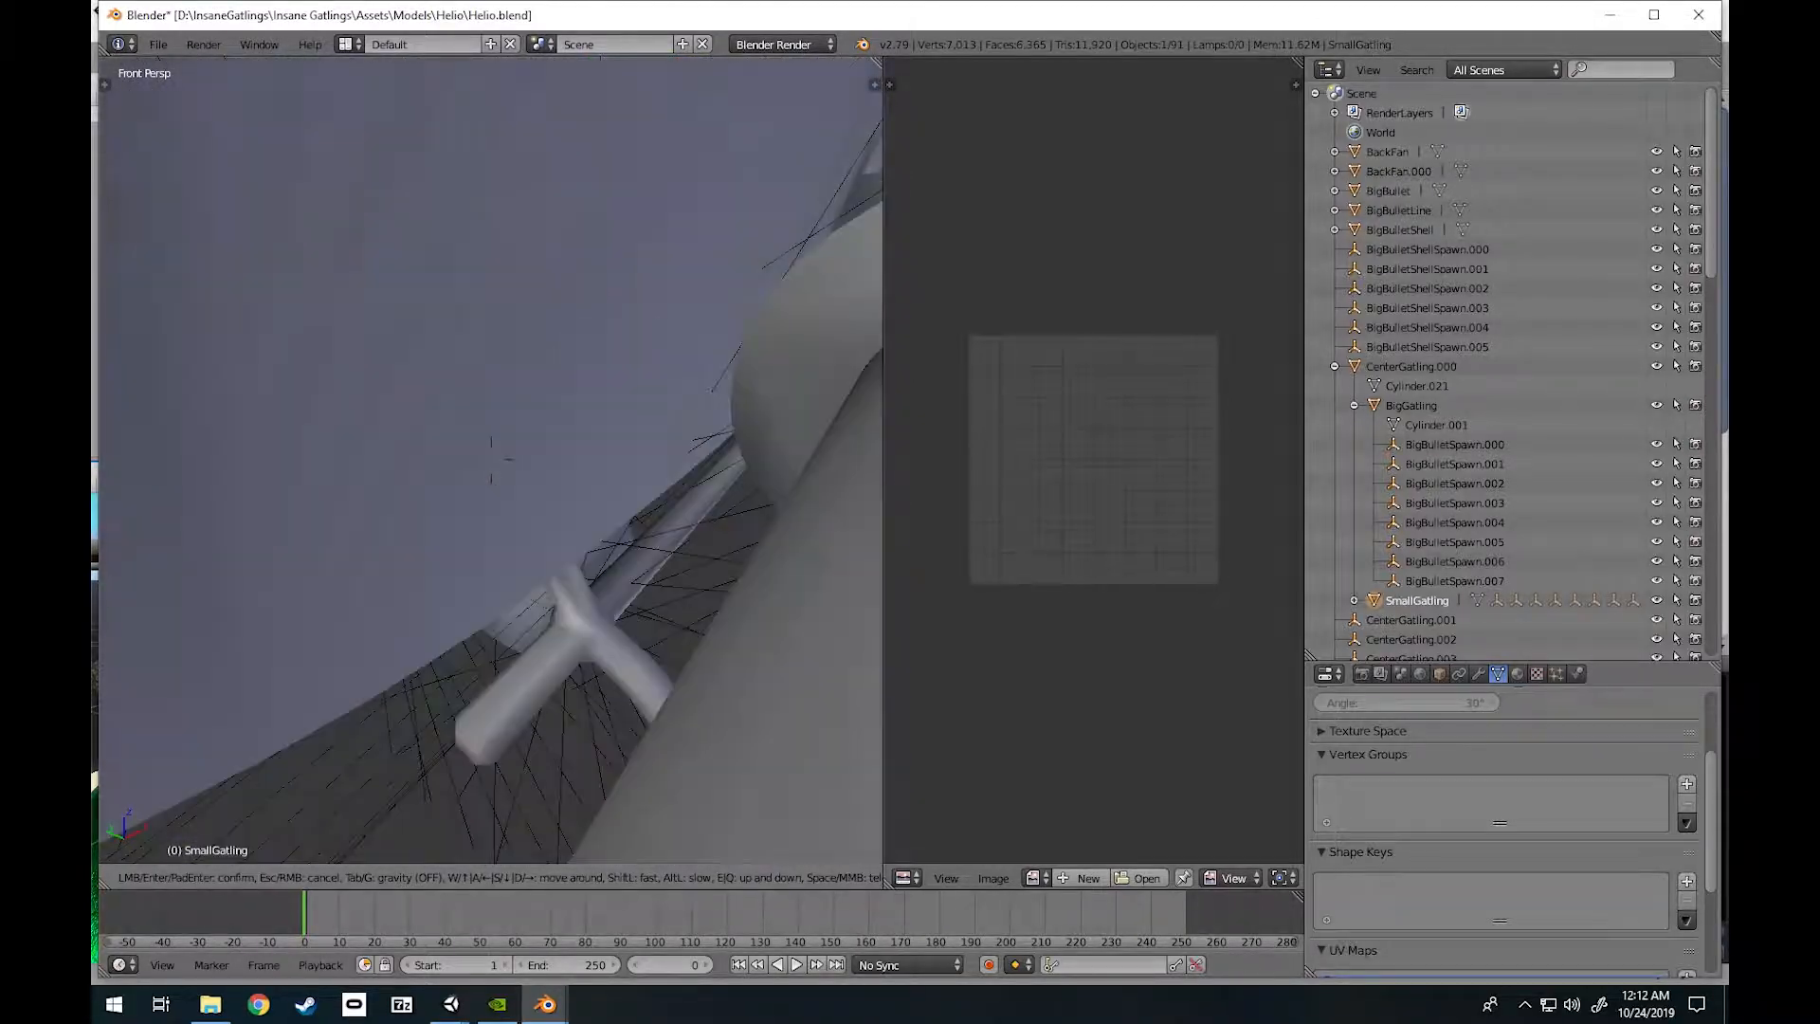
key("s")
key("s")
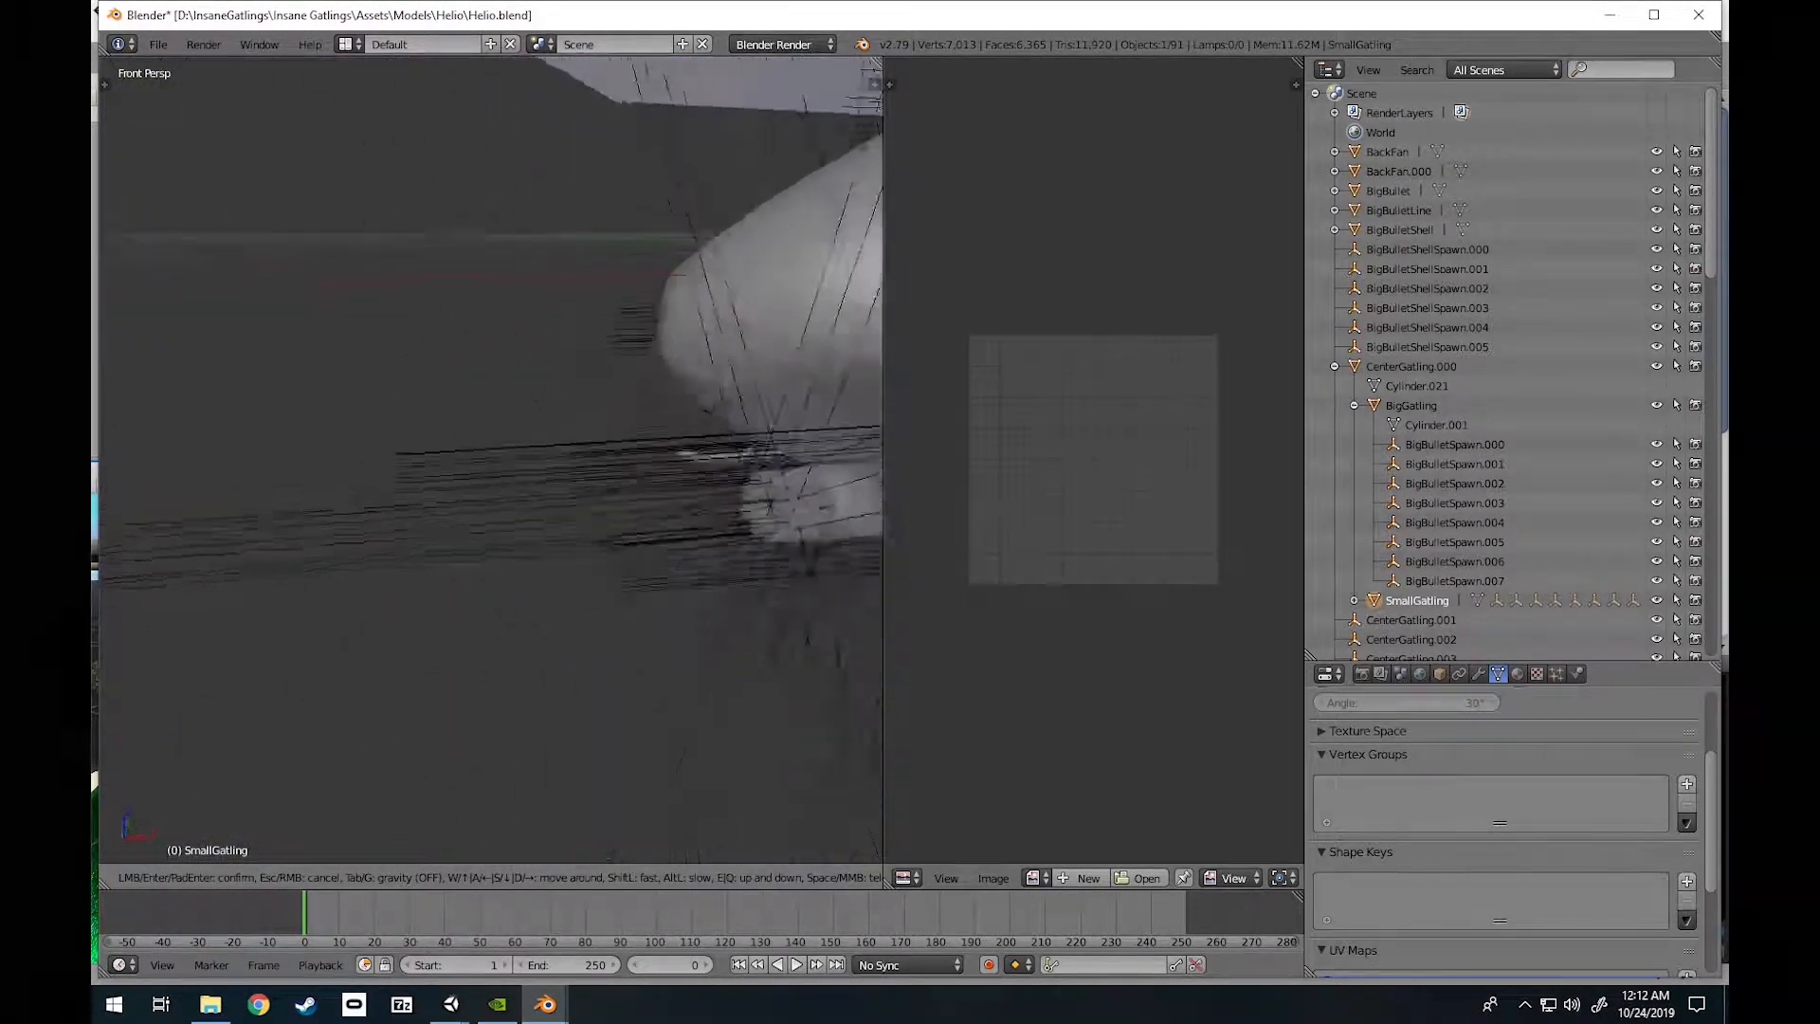
key("w")
key("s")
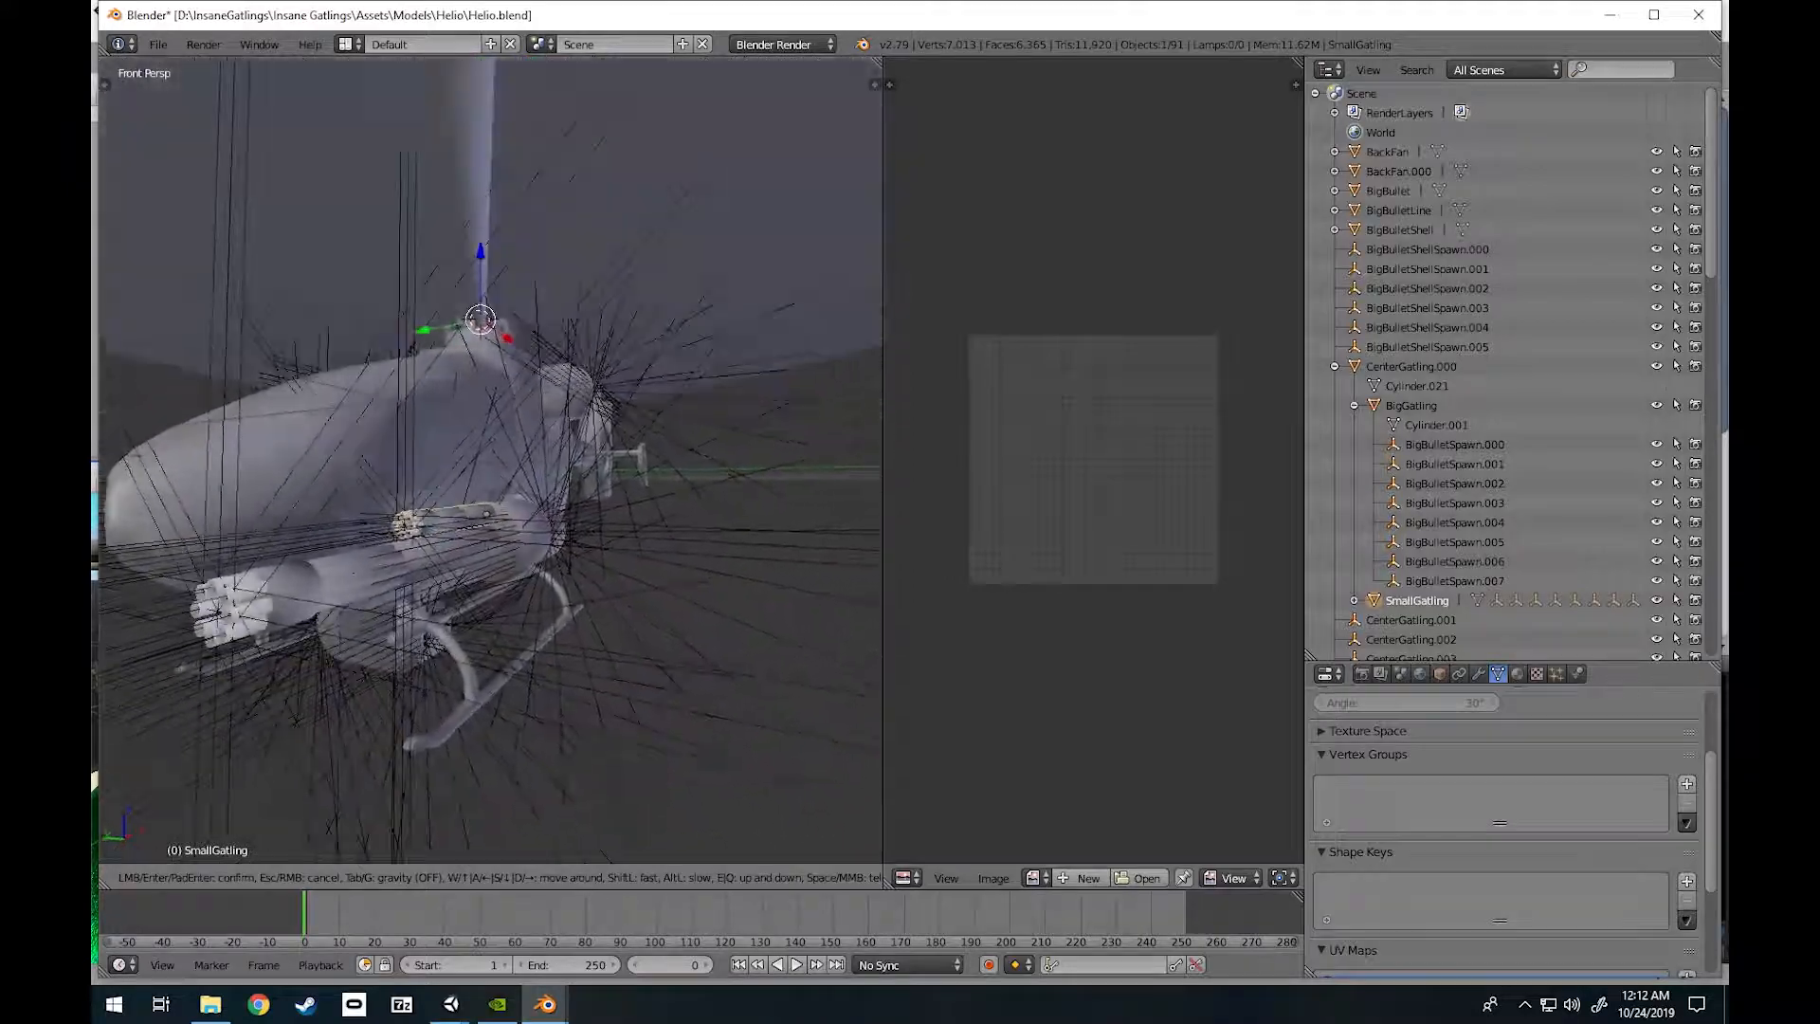
key("w")
key("d")
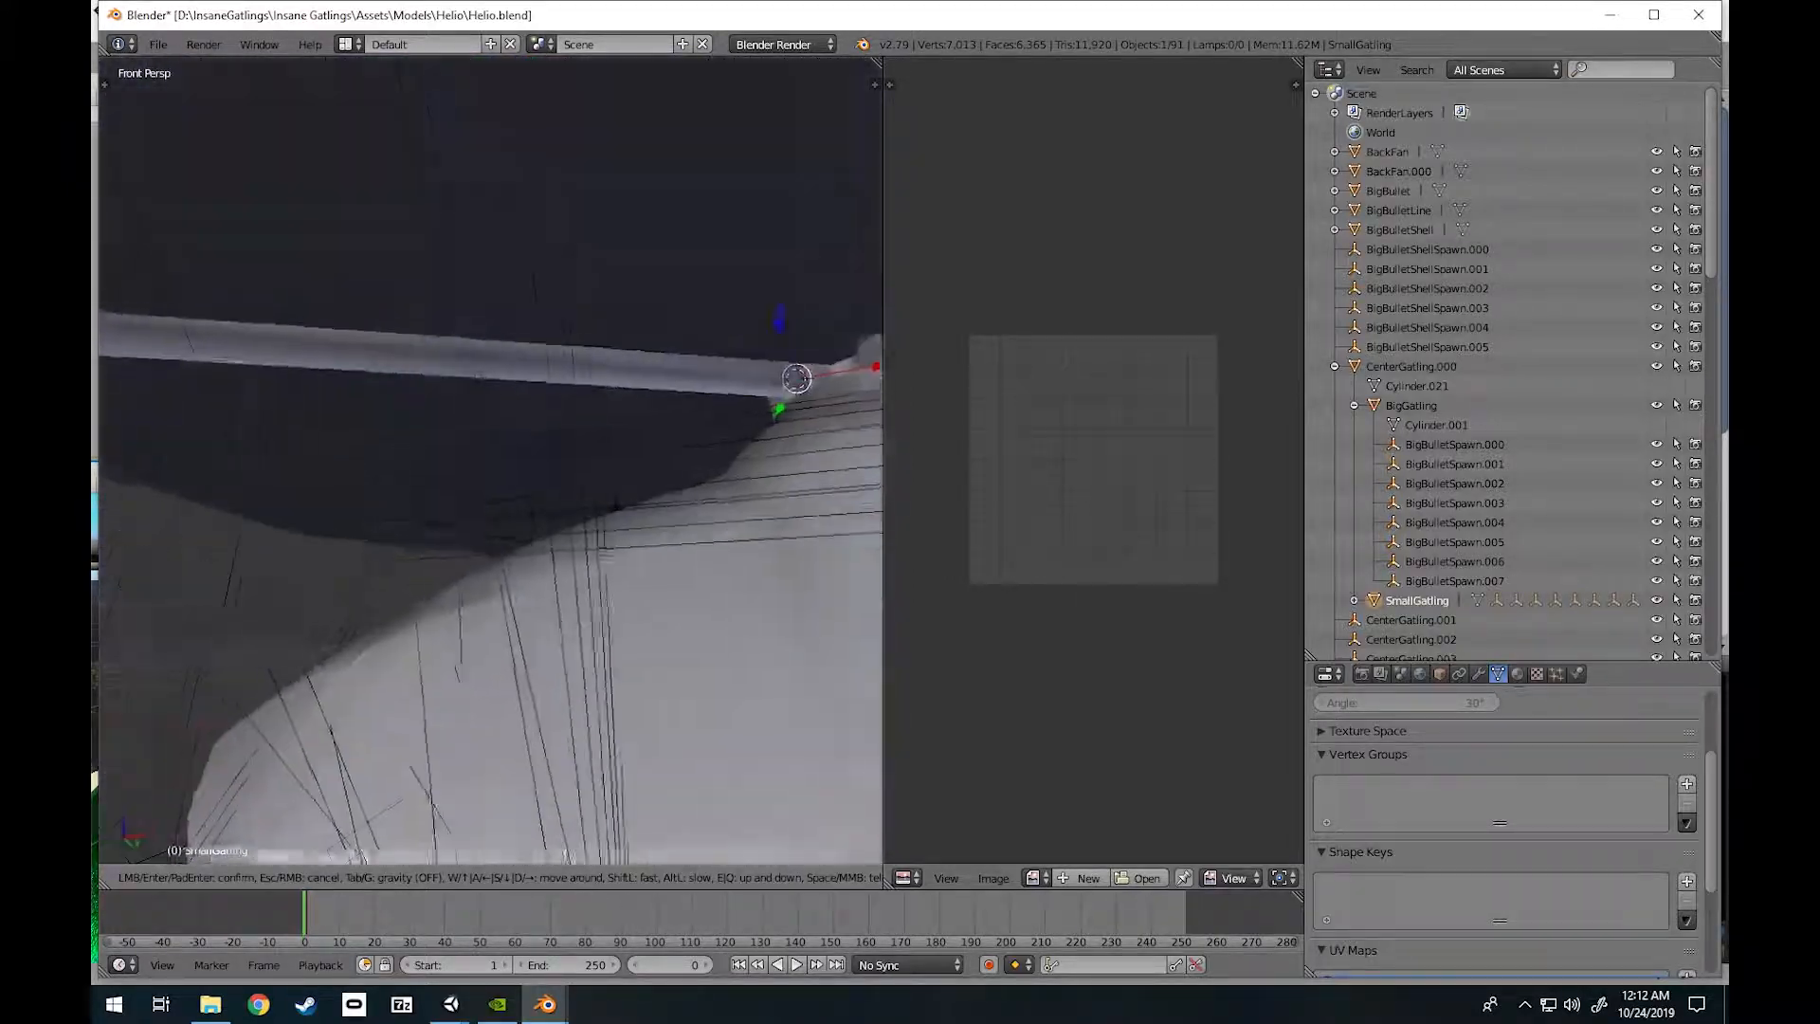
key("a")
key("s")
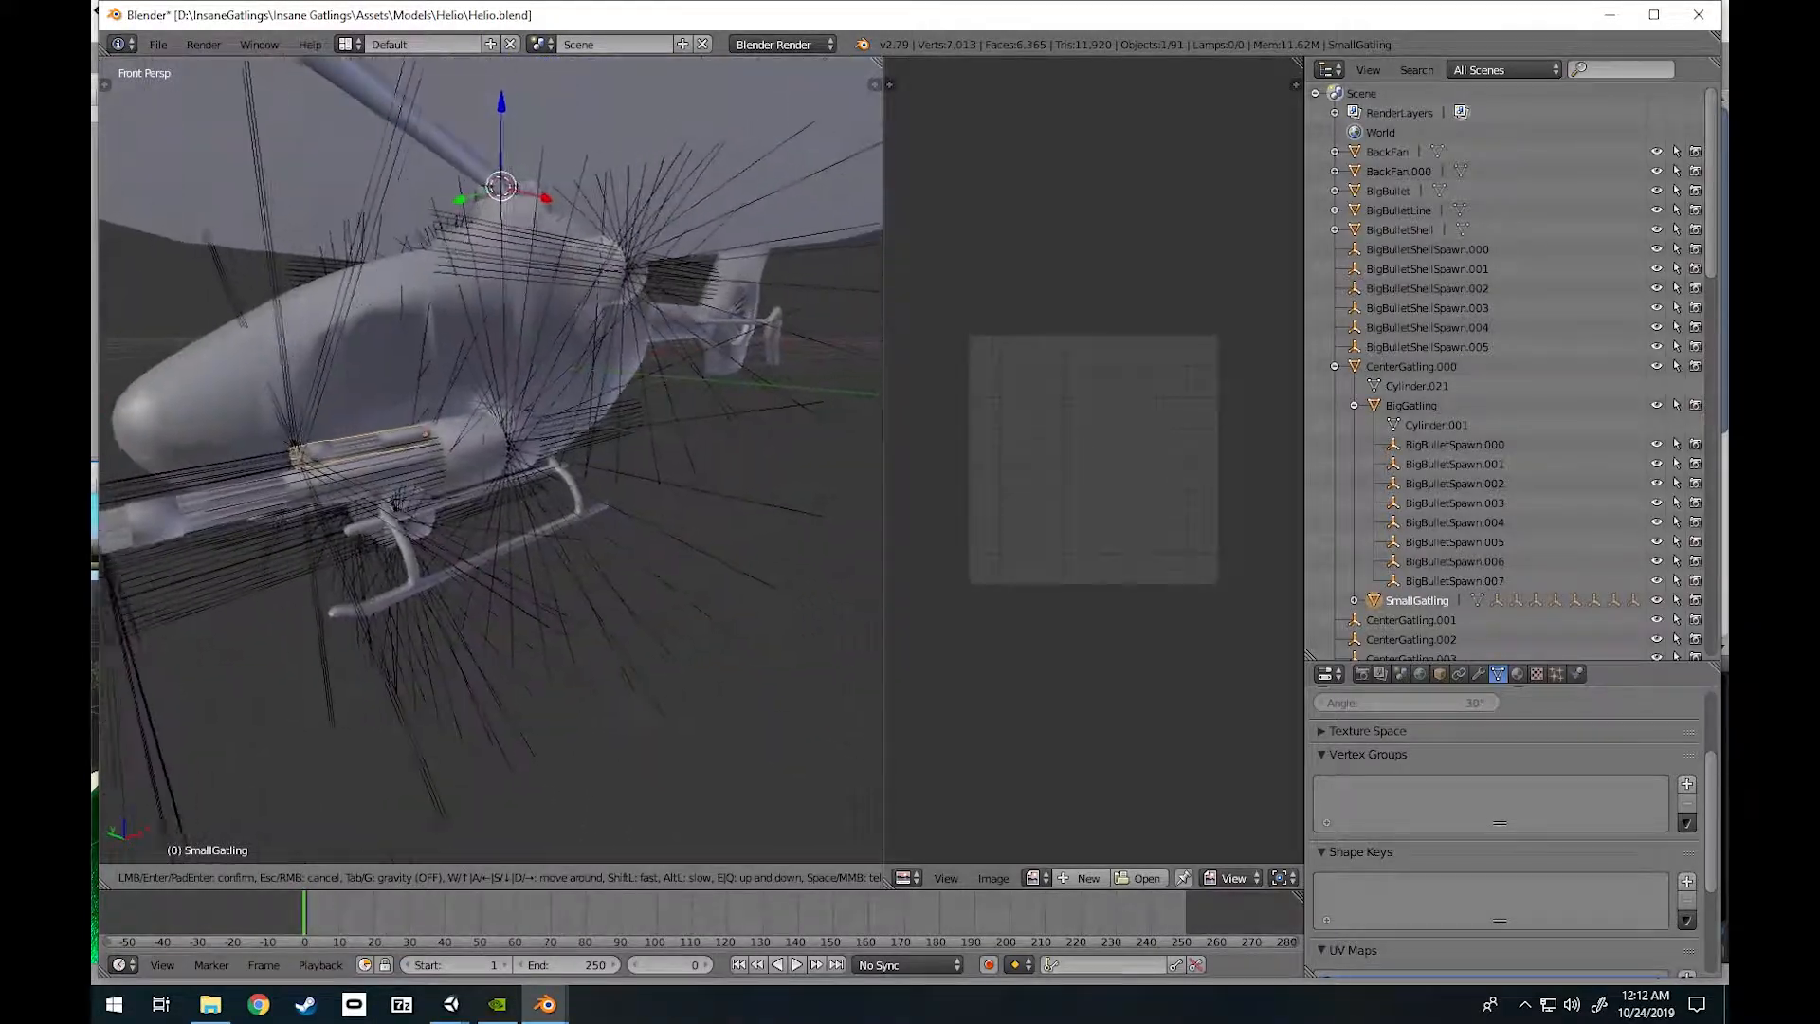
key("w")
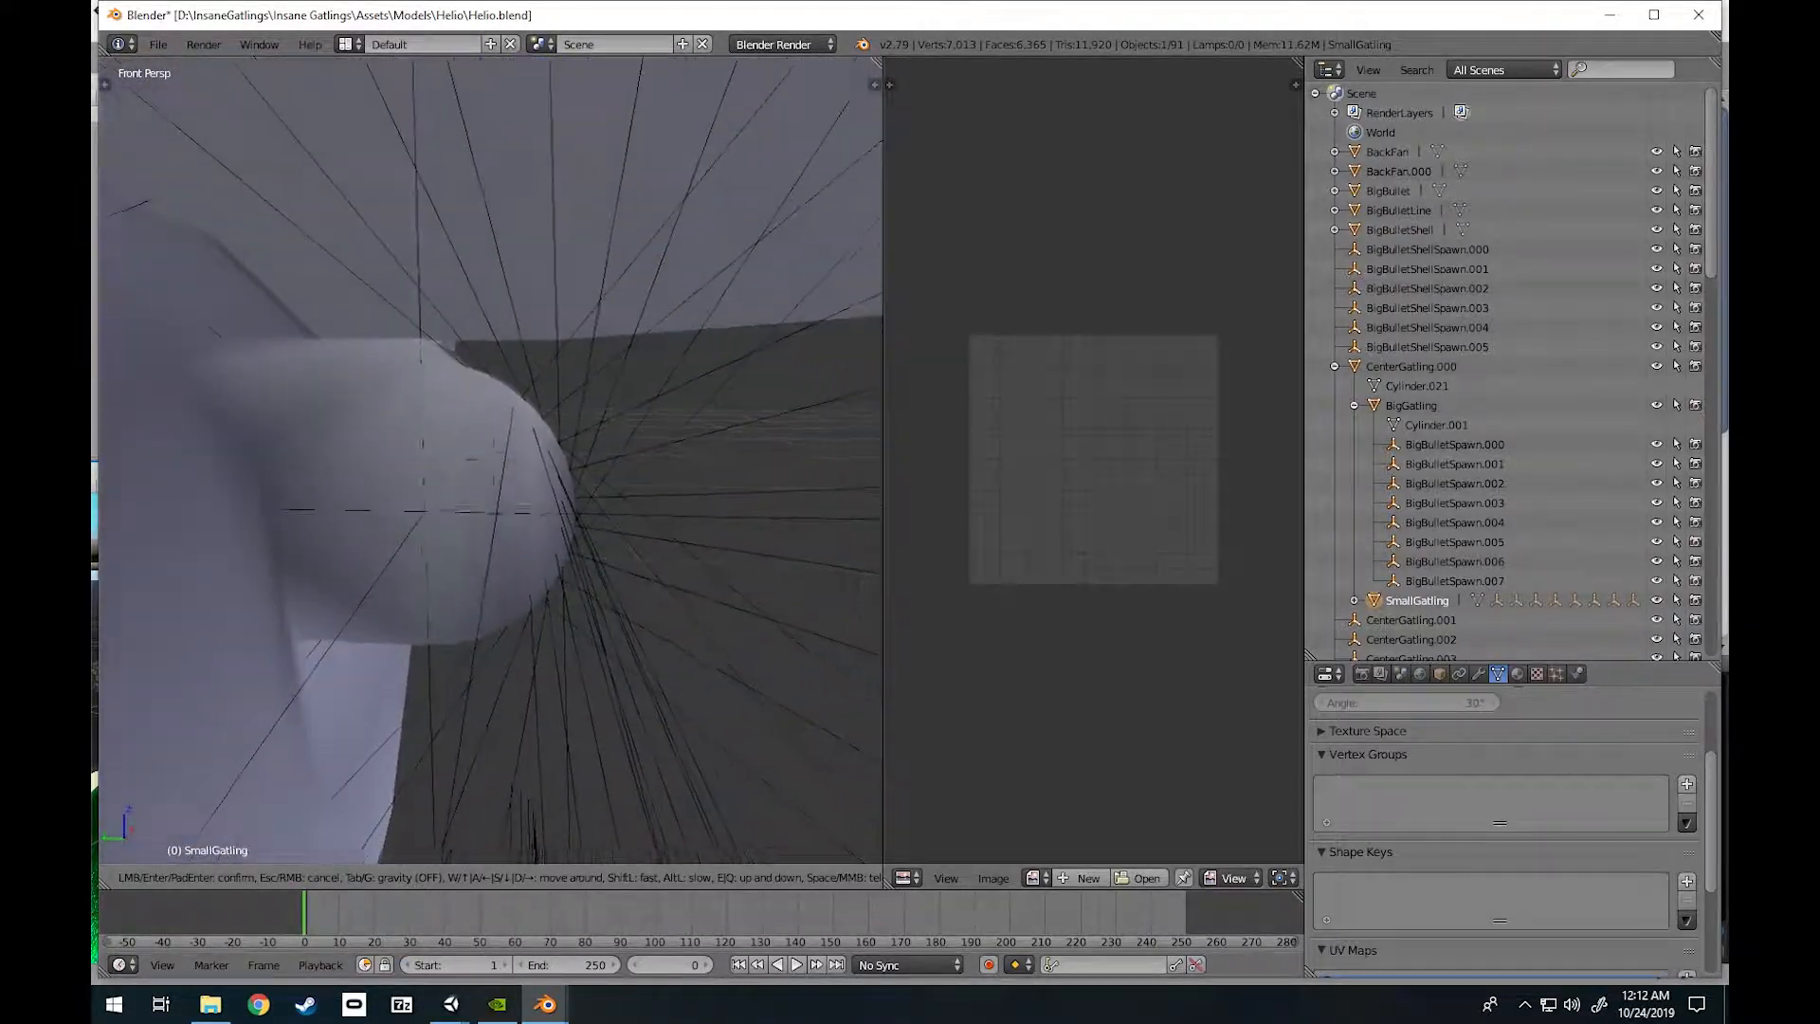
key("s")
key("a")
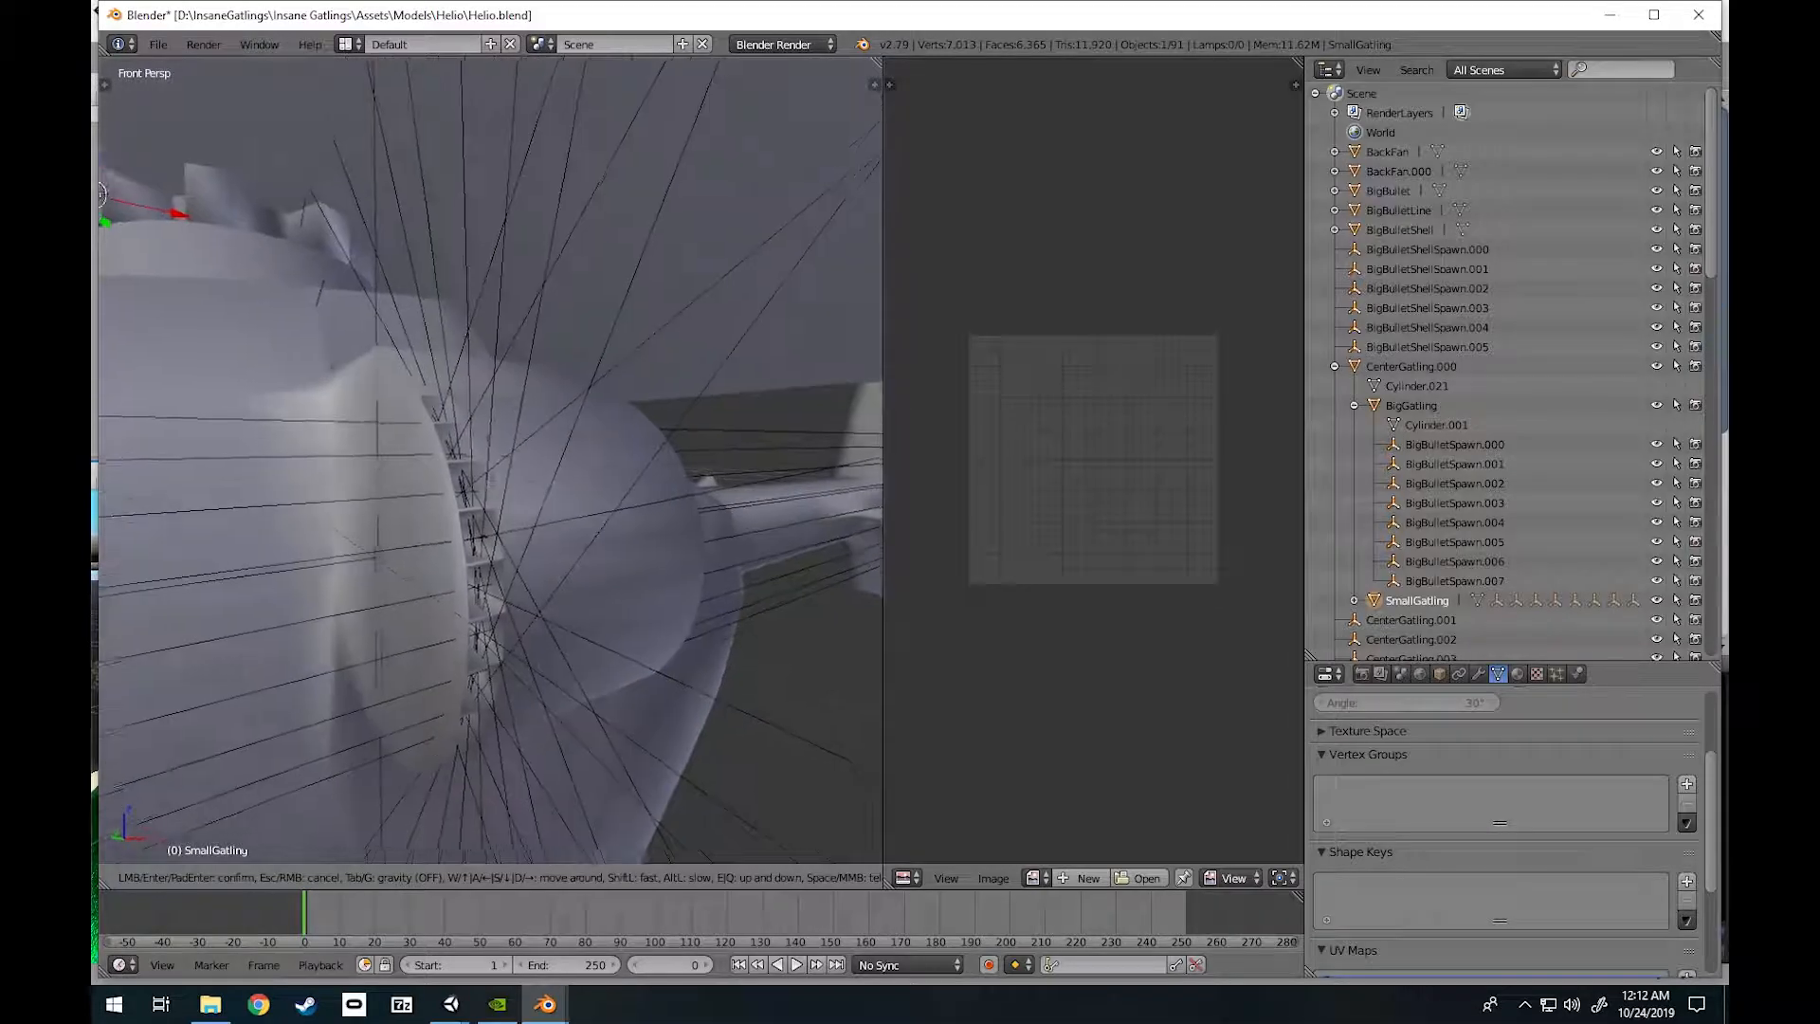
key("s")
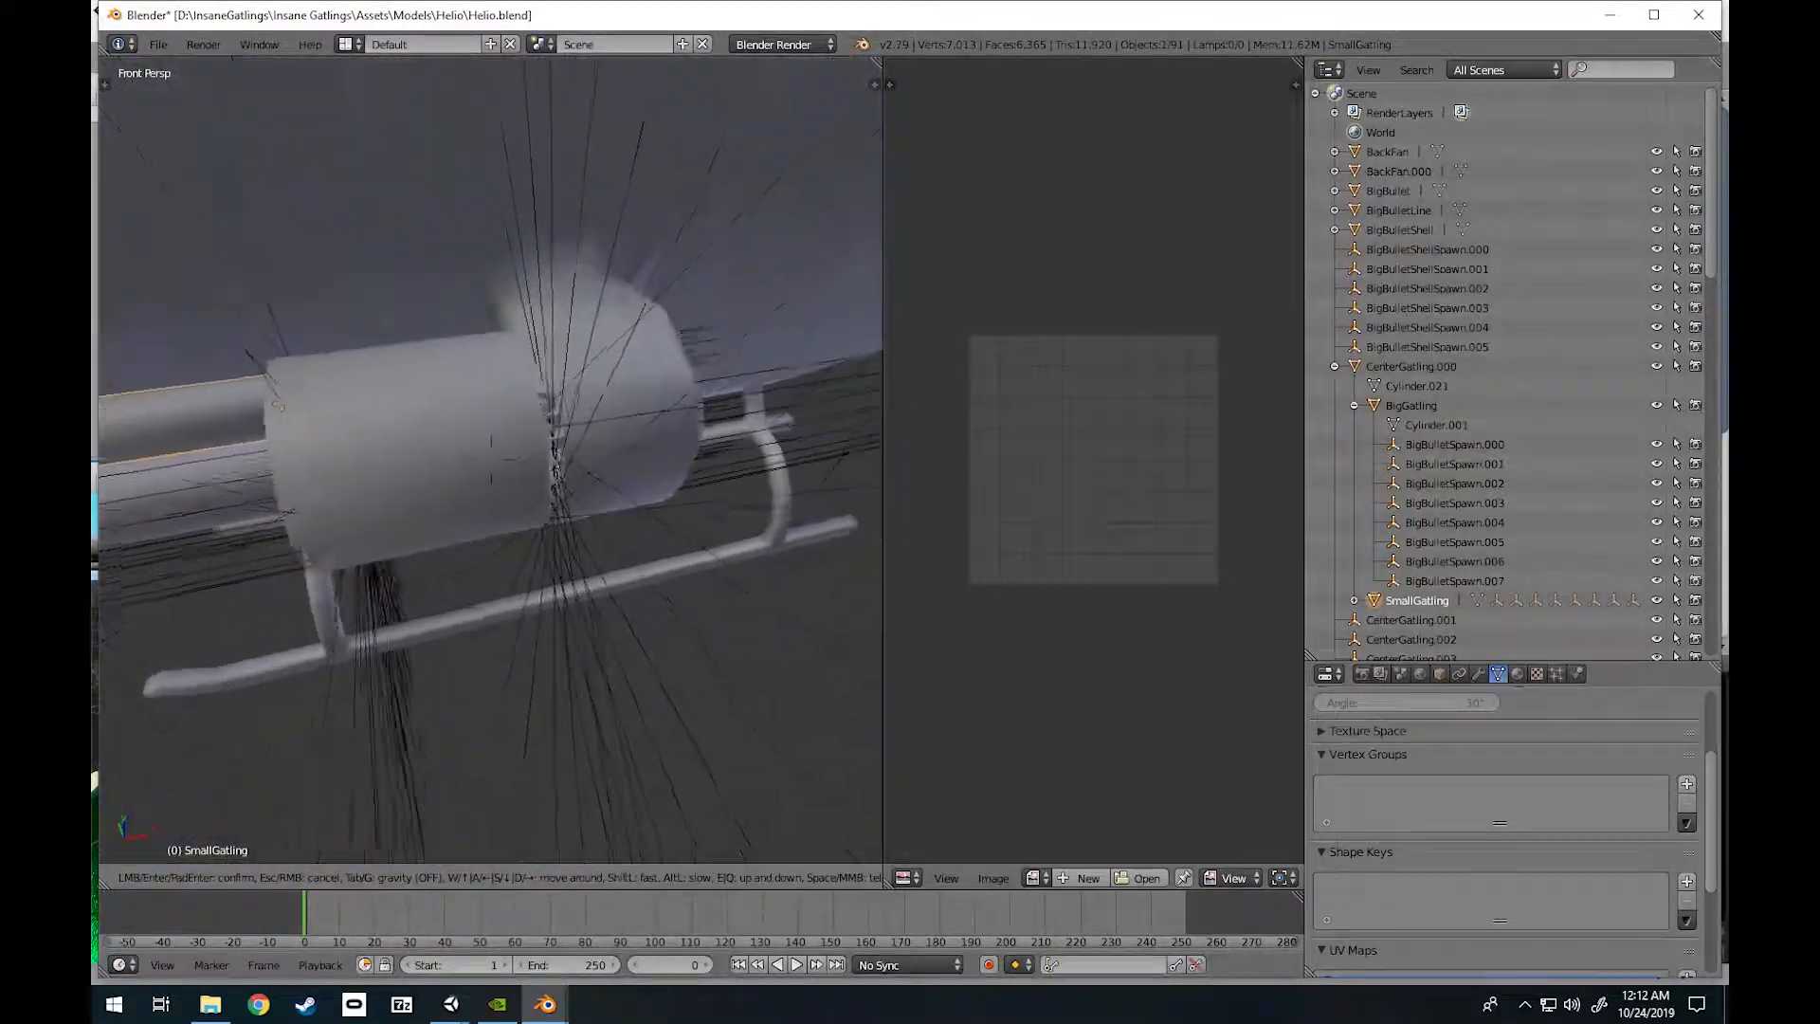
key("s")
key("q")
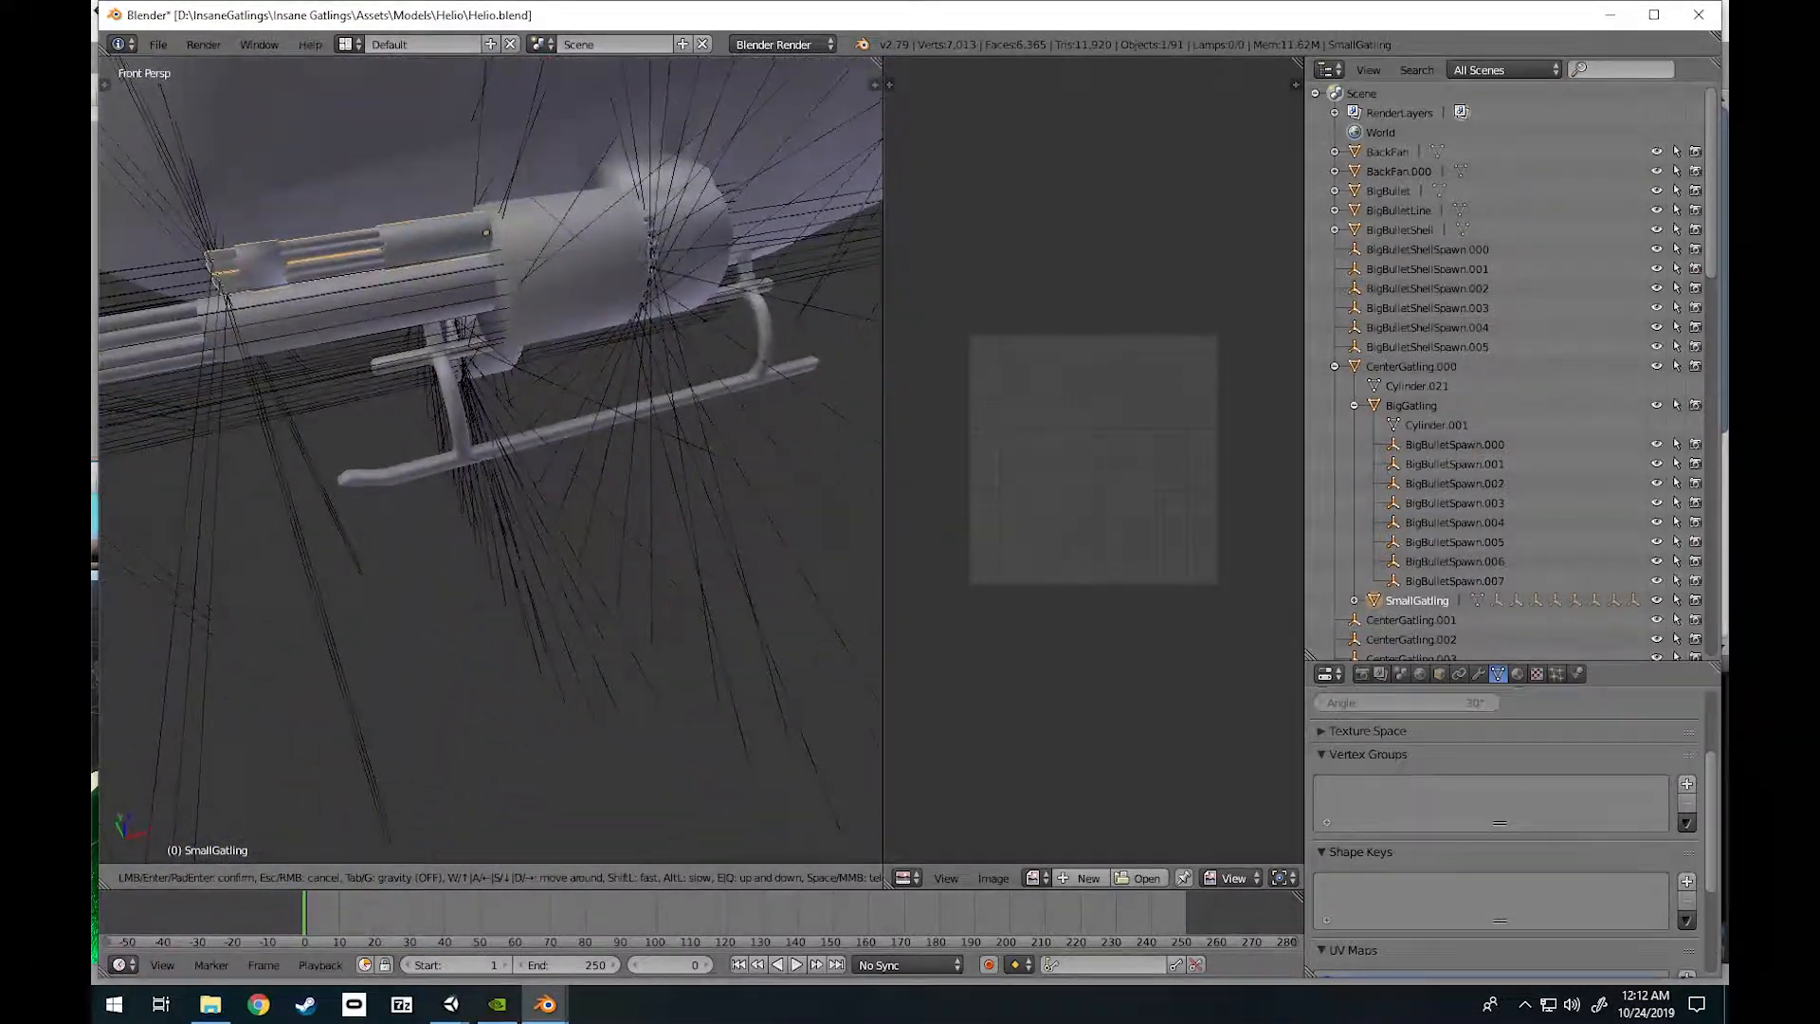
key("w")
key("w")
key("s")
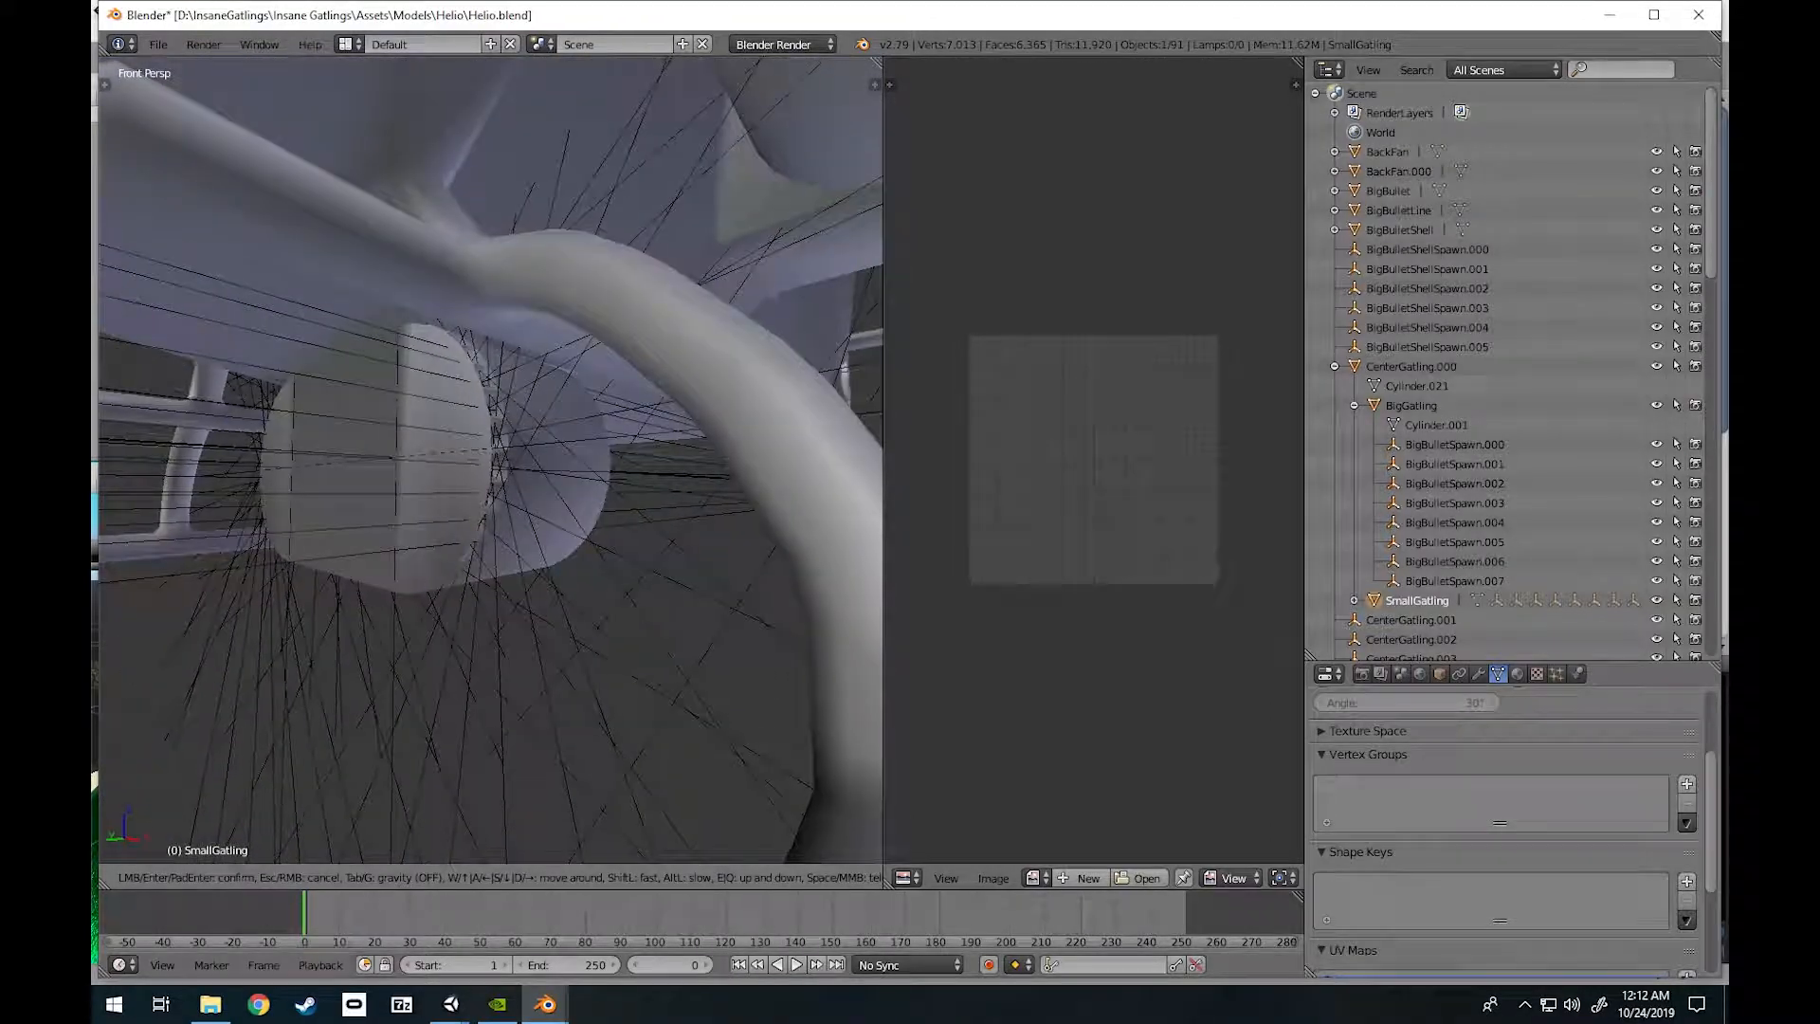
key("s")
key("e")
key("w")
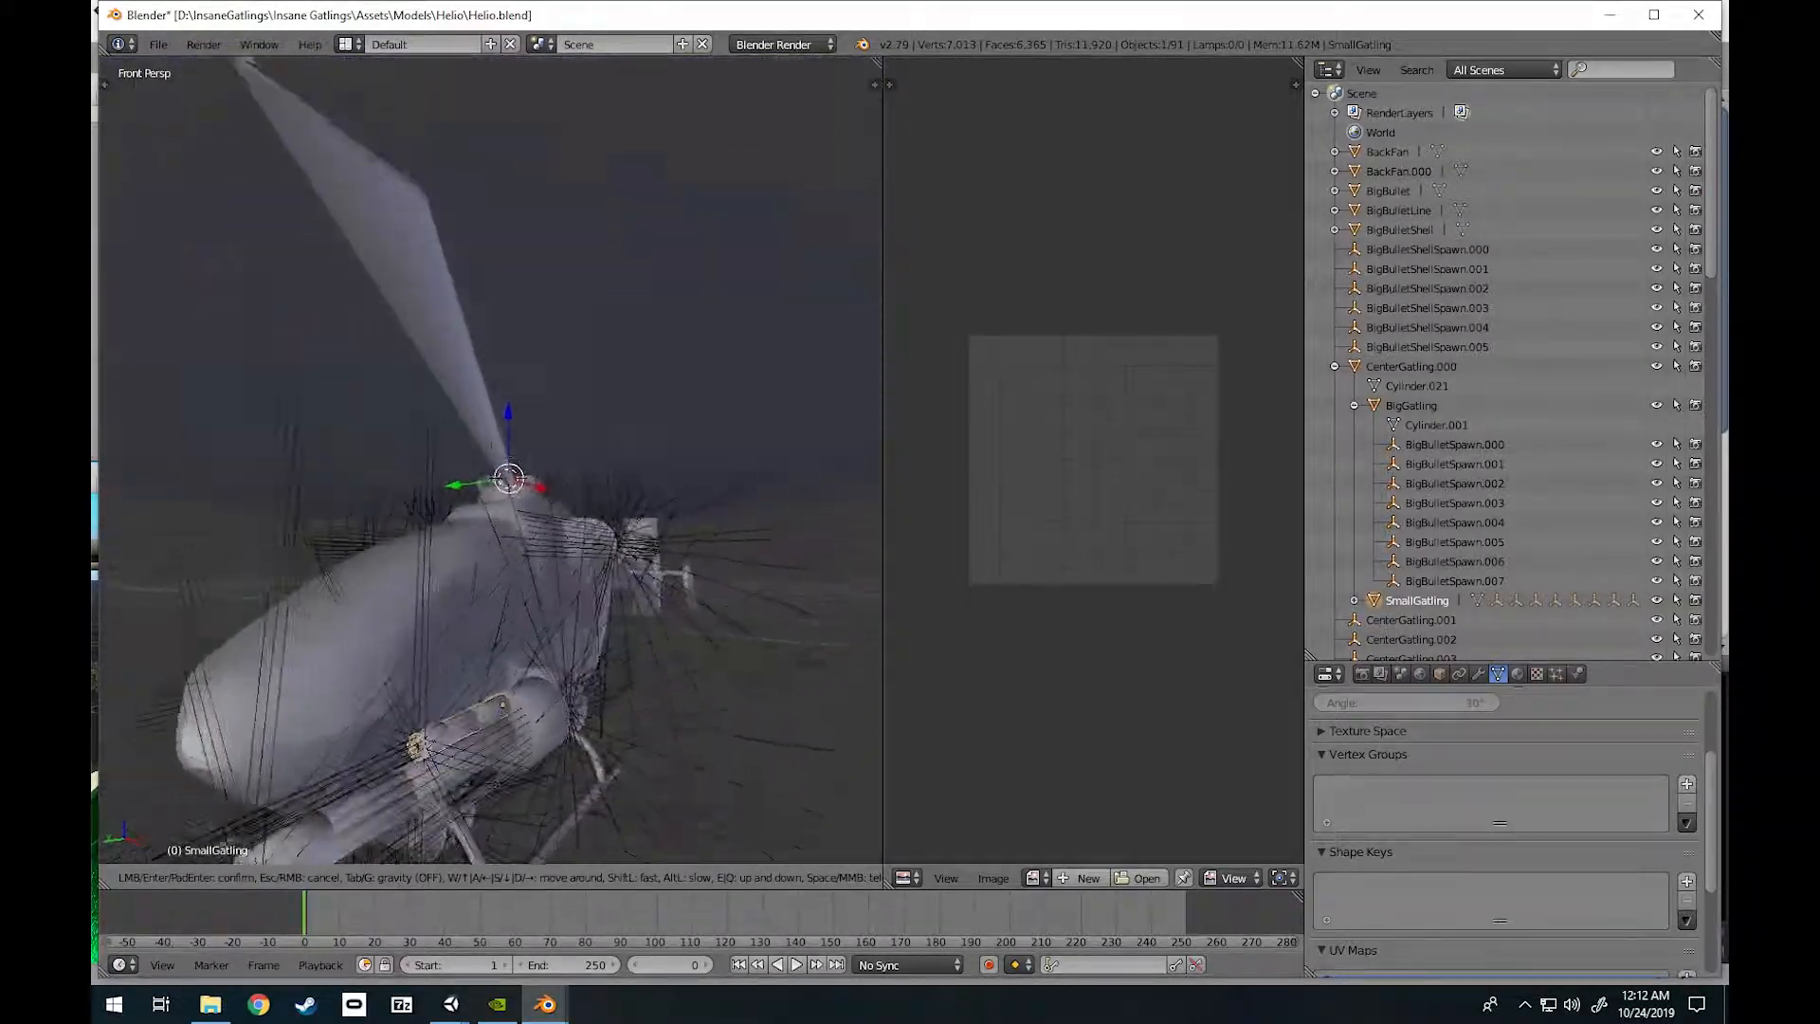
key("s")
key("Return")
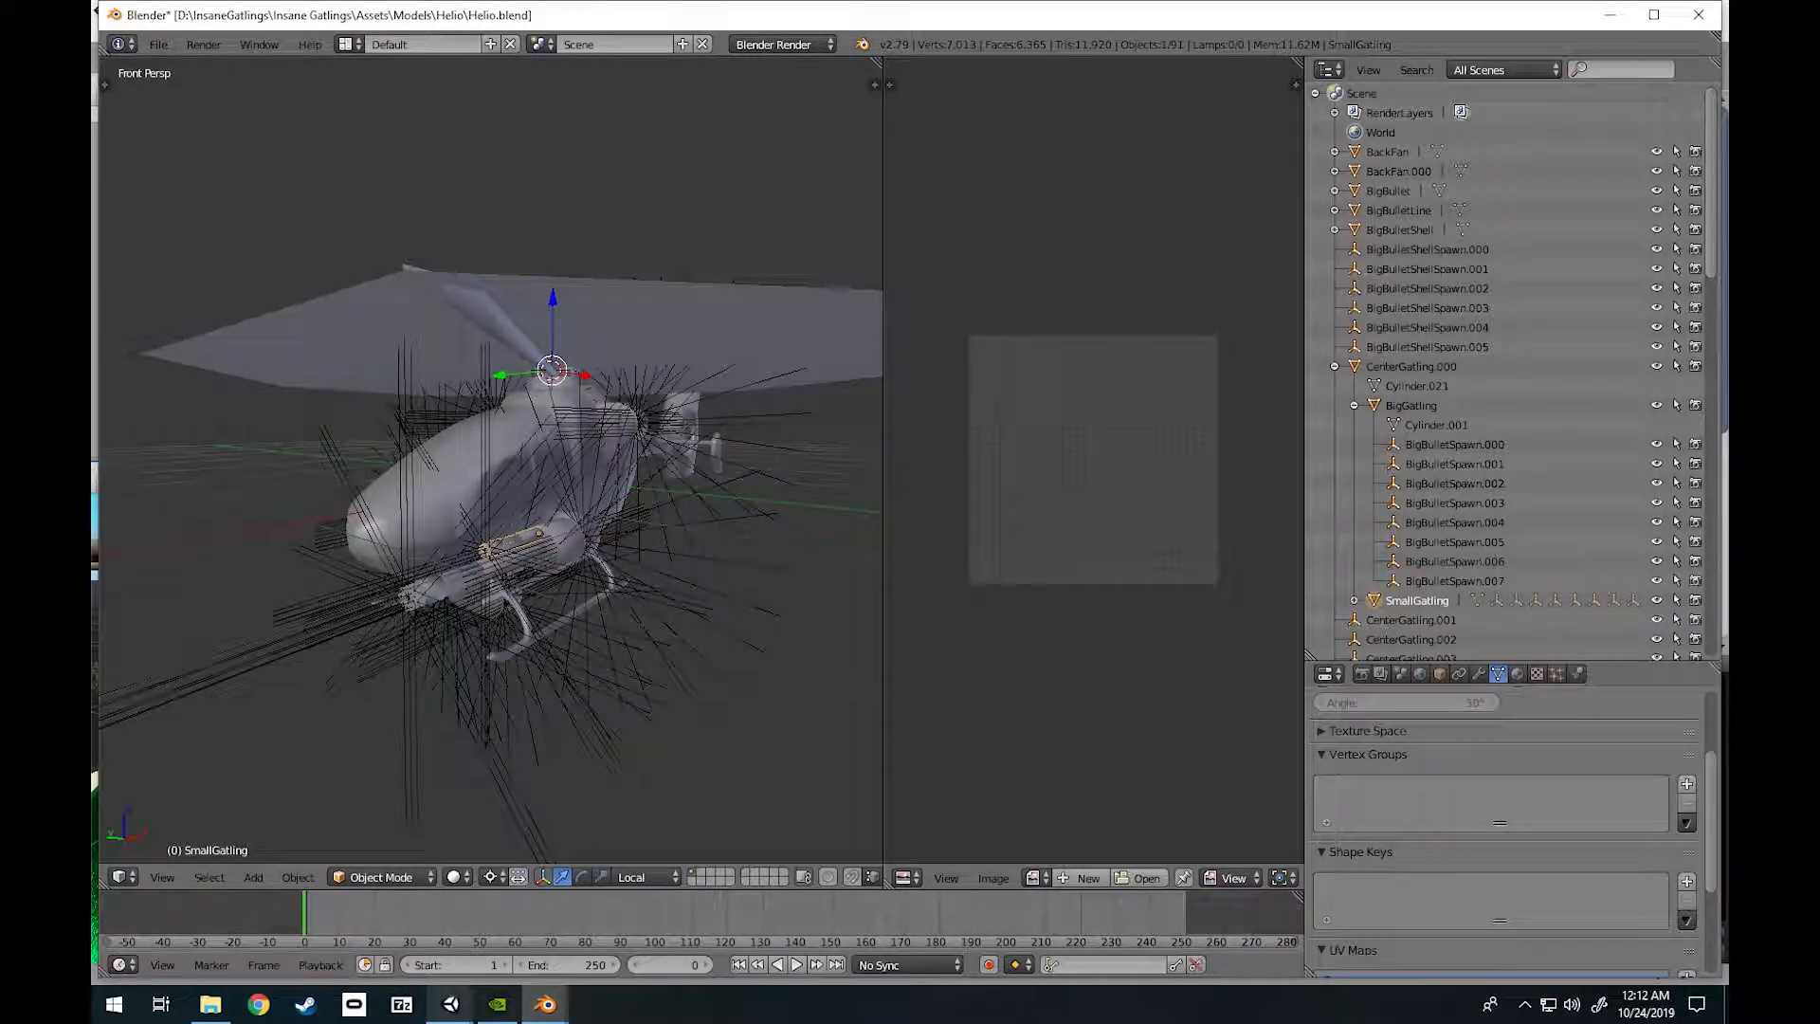
Switch to the Insane Gatlings project in Unity and look through the parts imported from the Helio.blend model.
mouse_move(450, 1004)
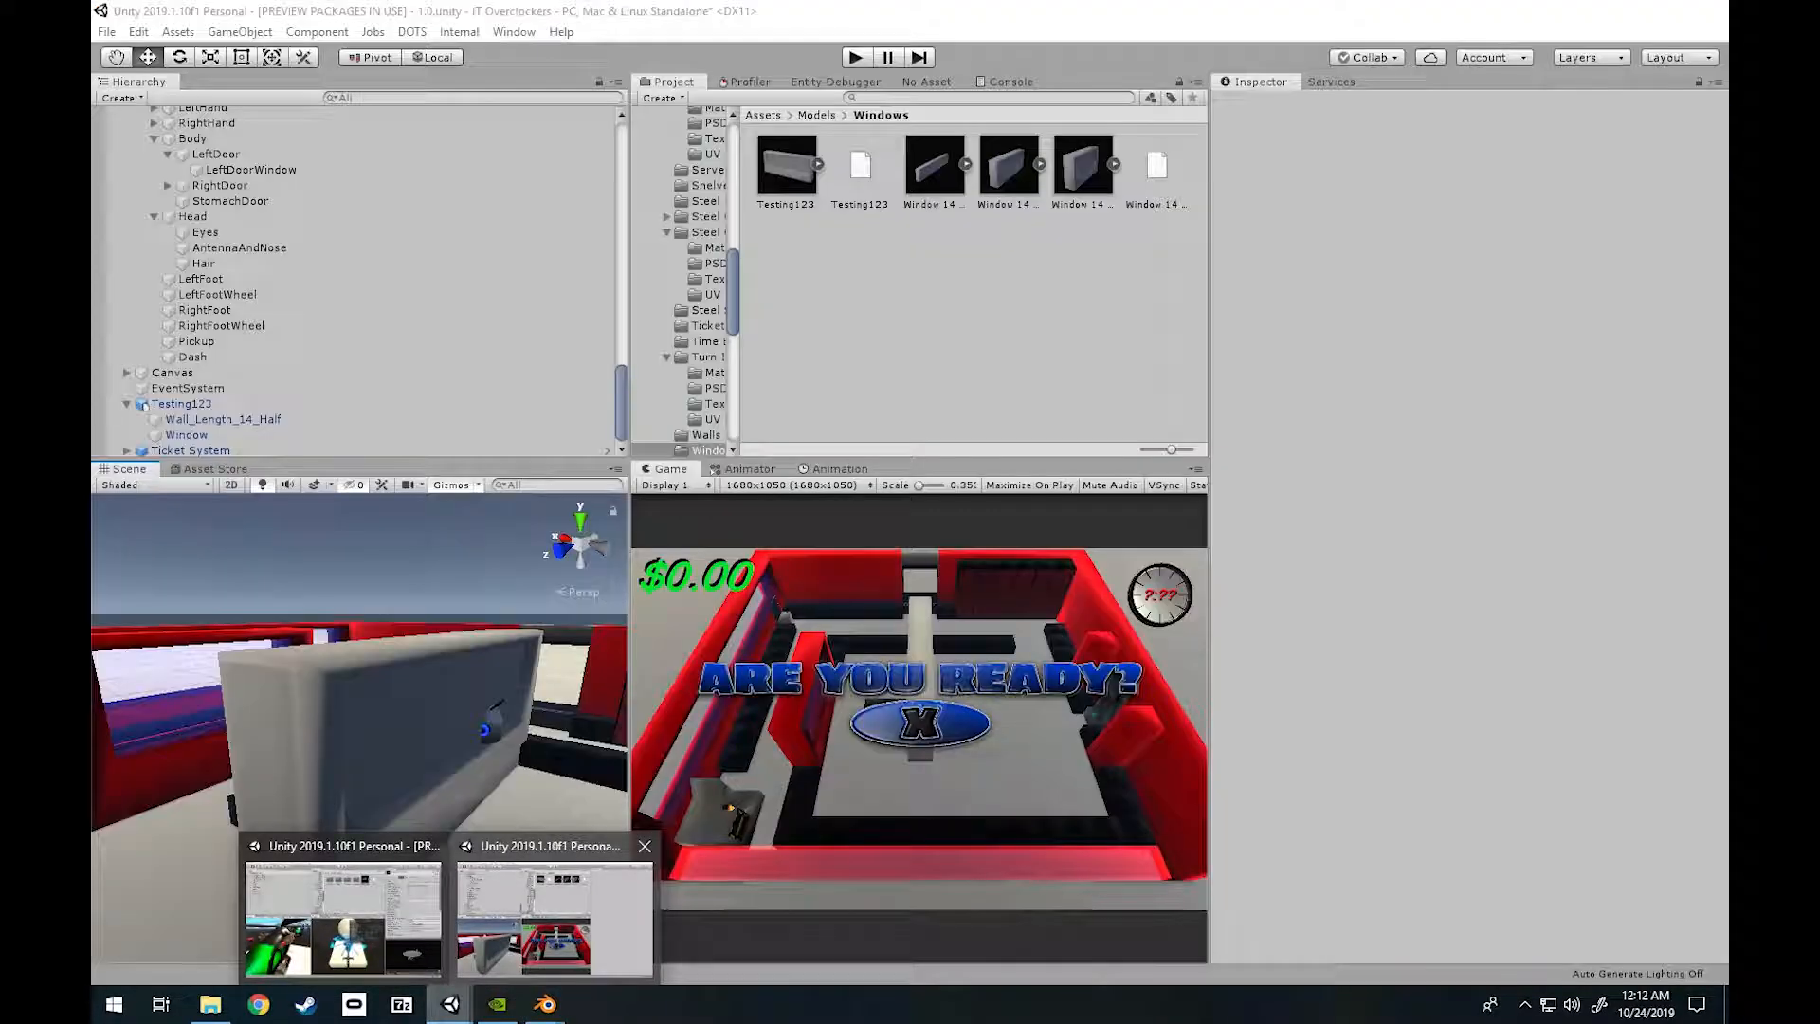
left_click(553, 926)
mouse_move(450, 1004)
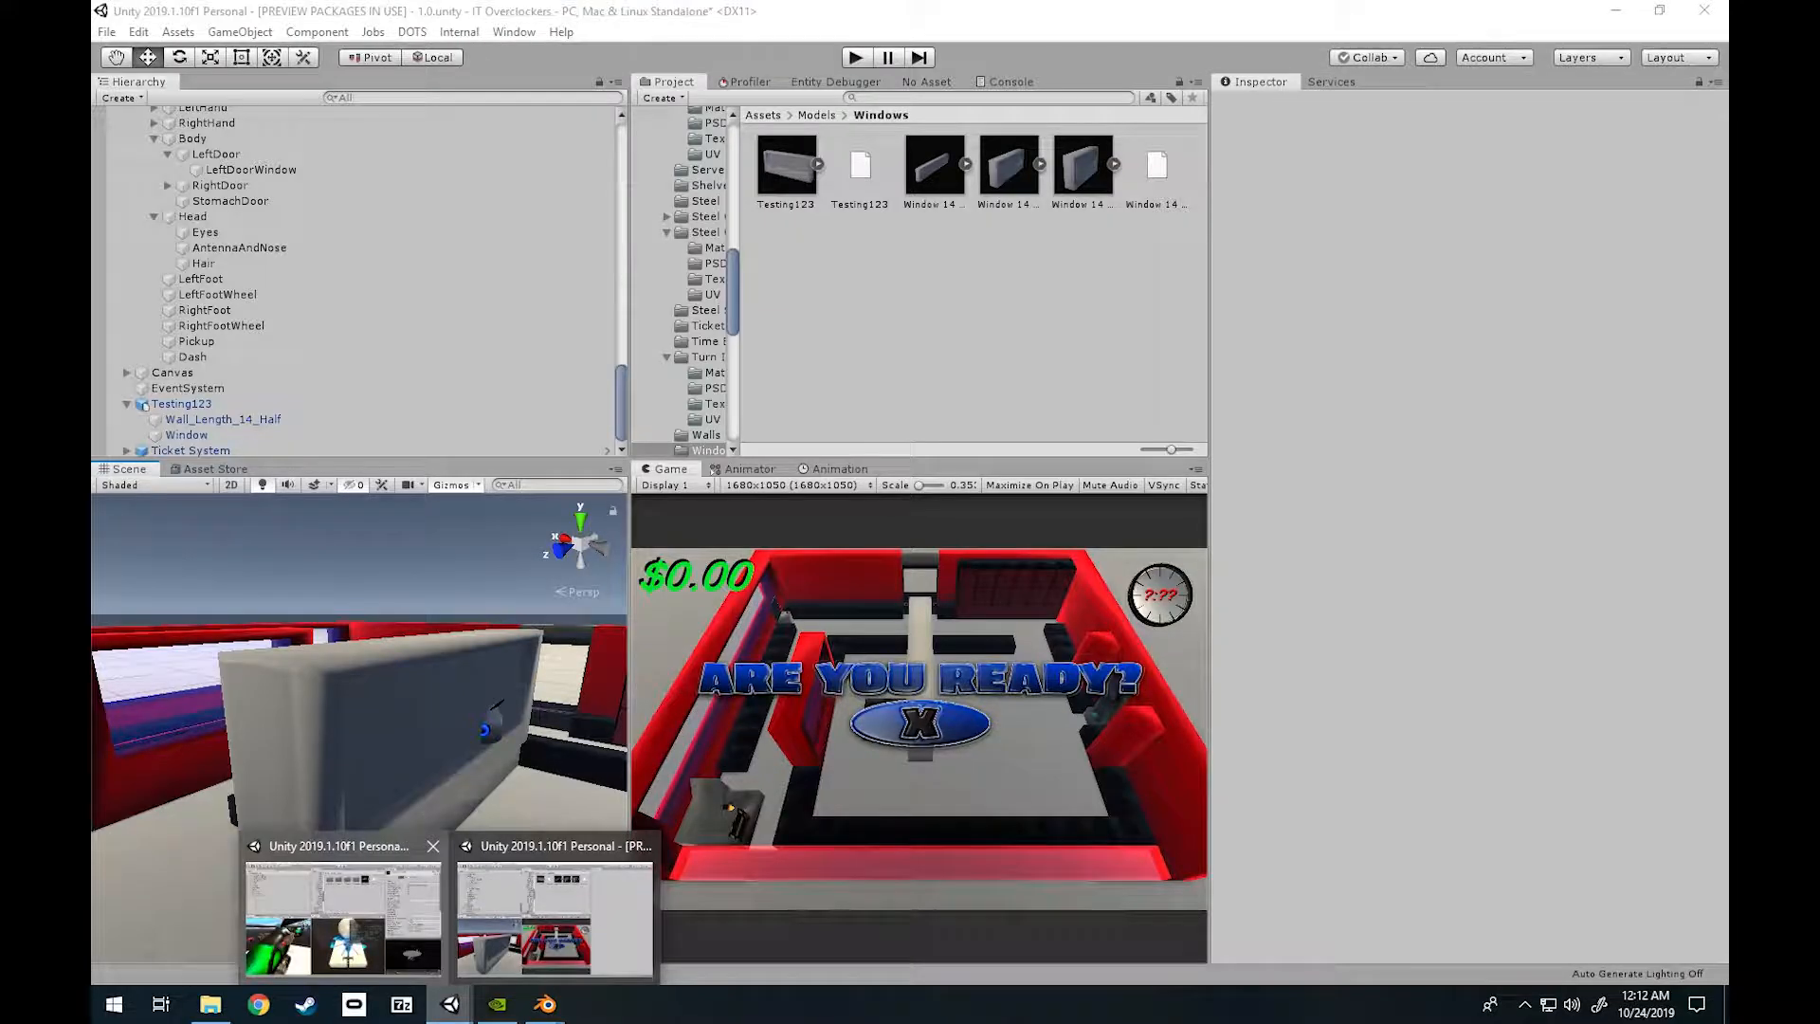
left_click(556, 924)
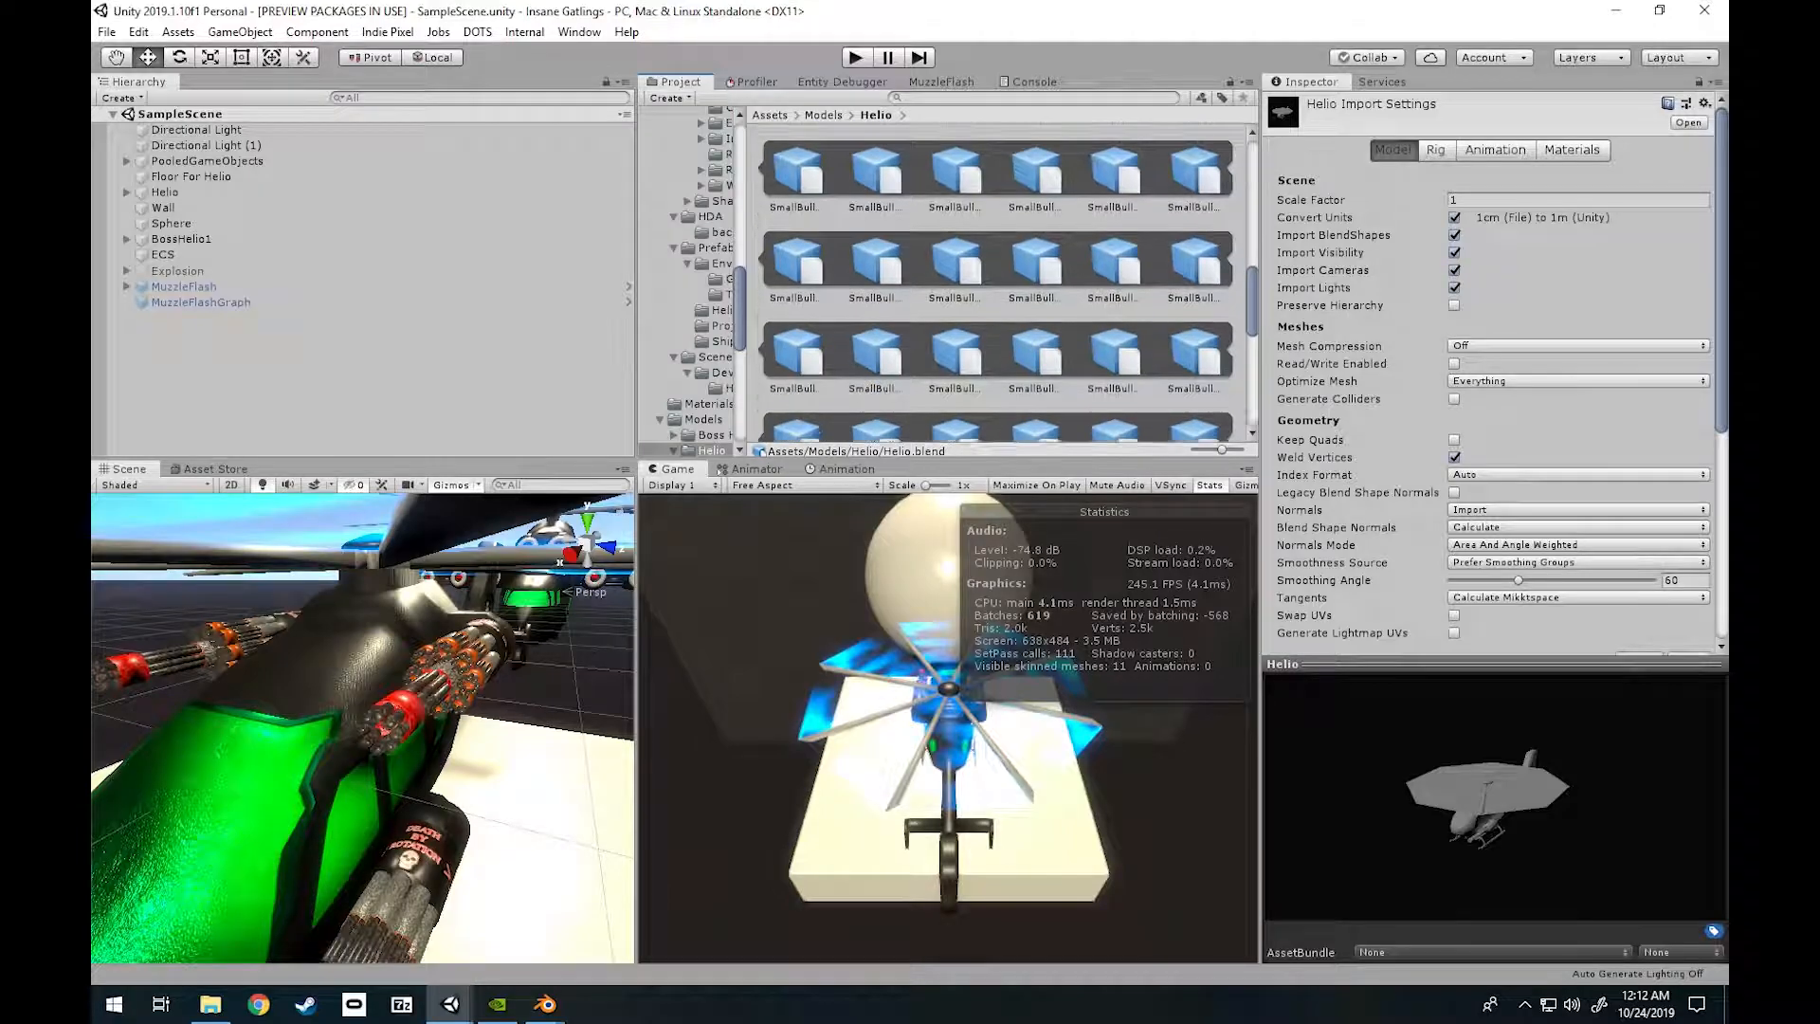
scroll(1082, 343, "up", 3)
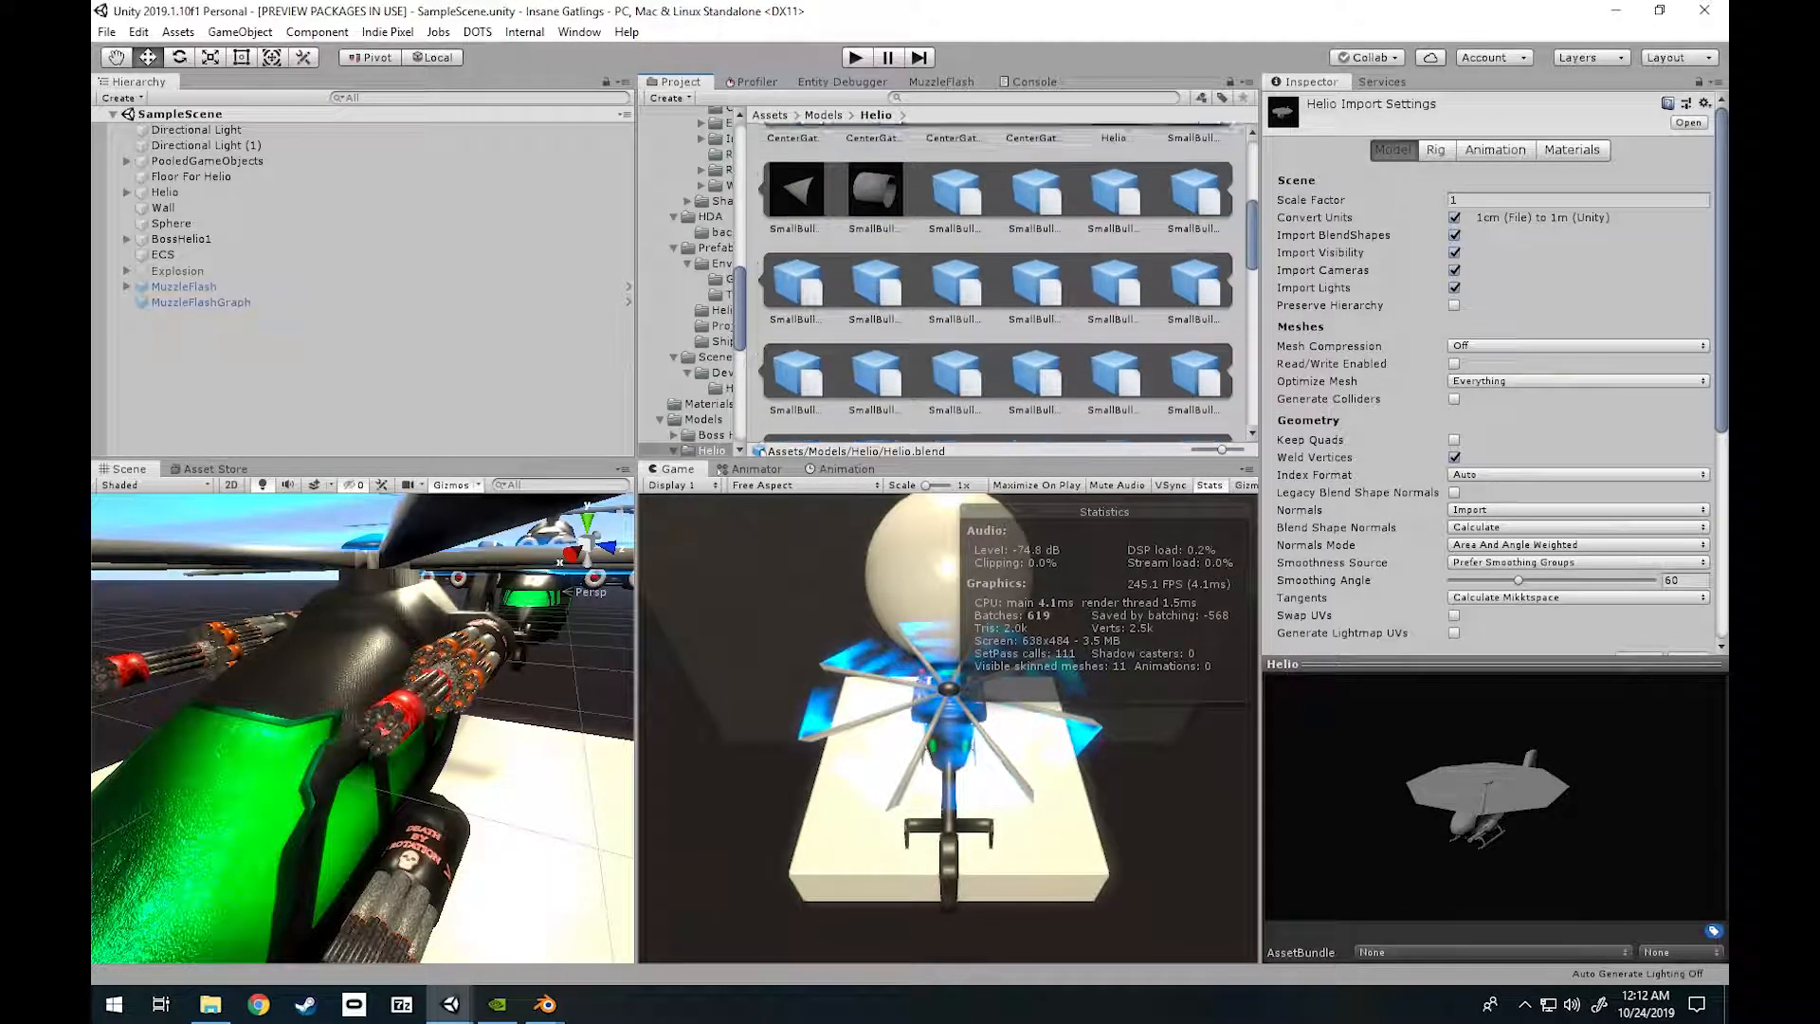
scroll(995, 283, "up", 4)
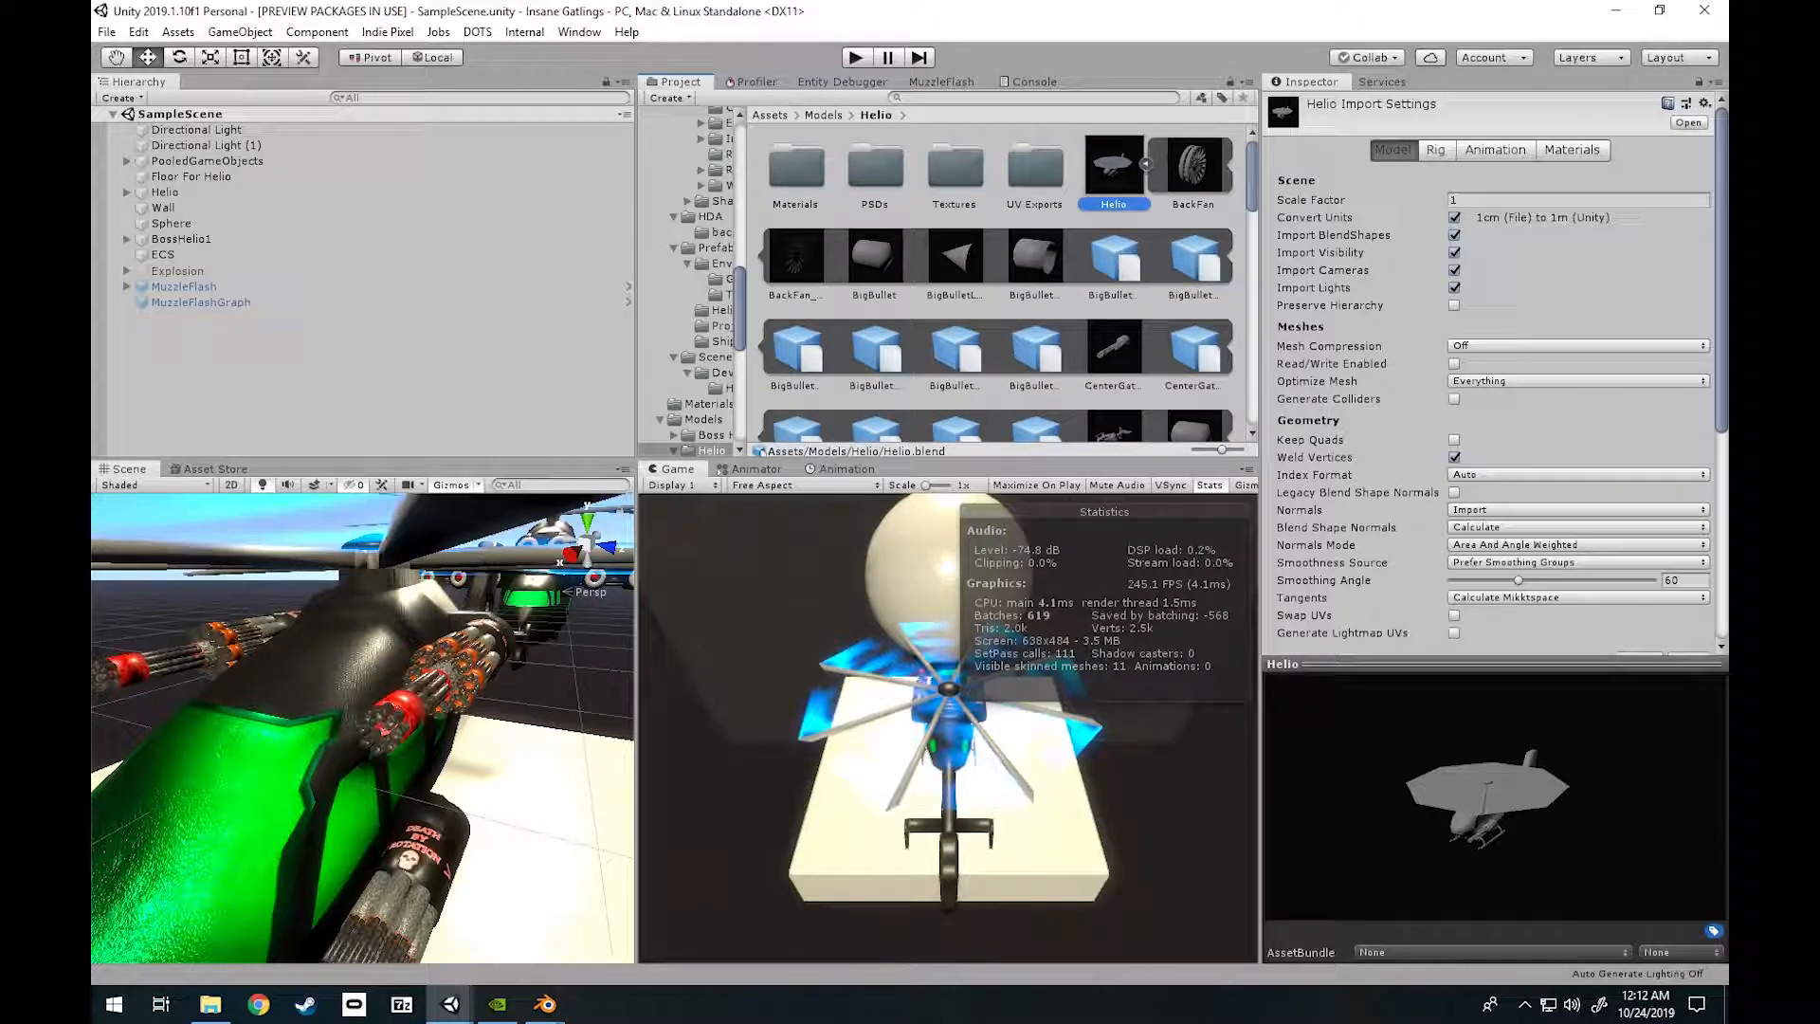
scroll(996, 282, "down", 5)
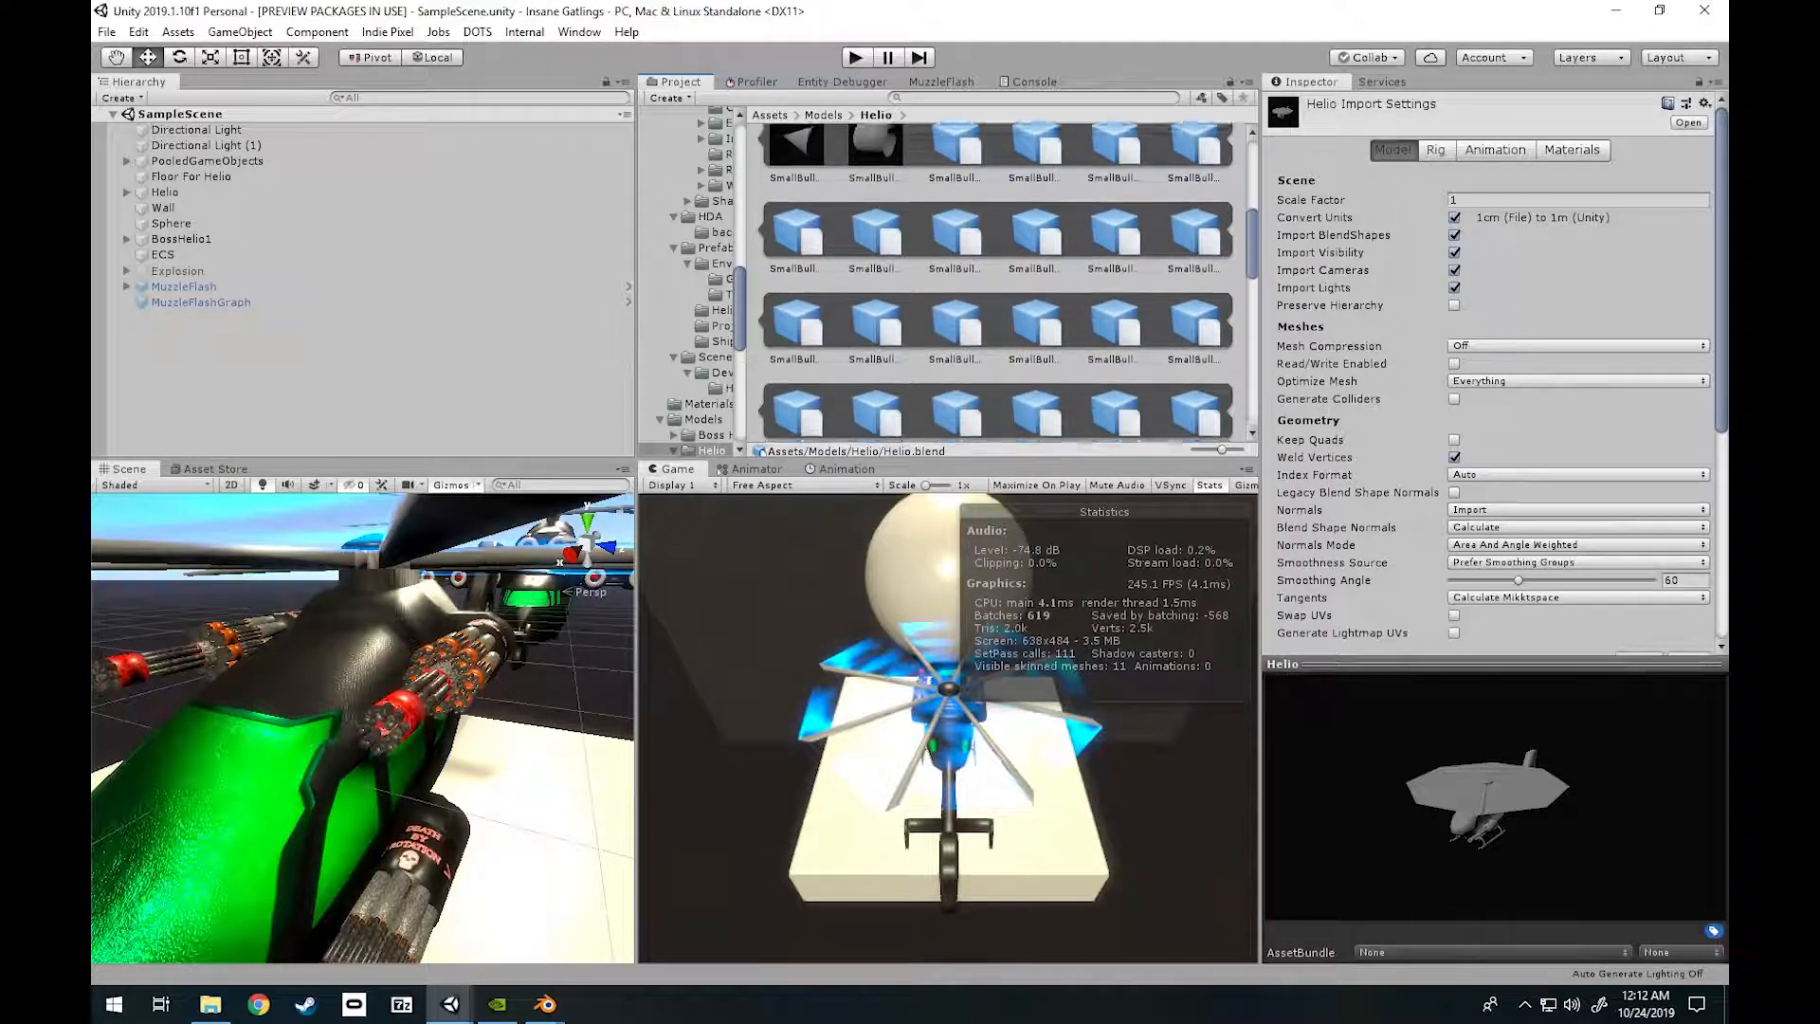
scroll(995, 282, "down", 8)
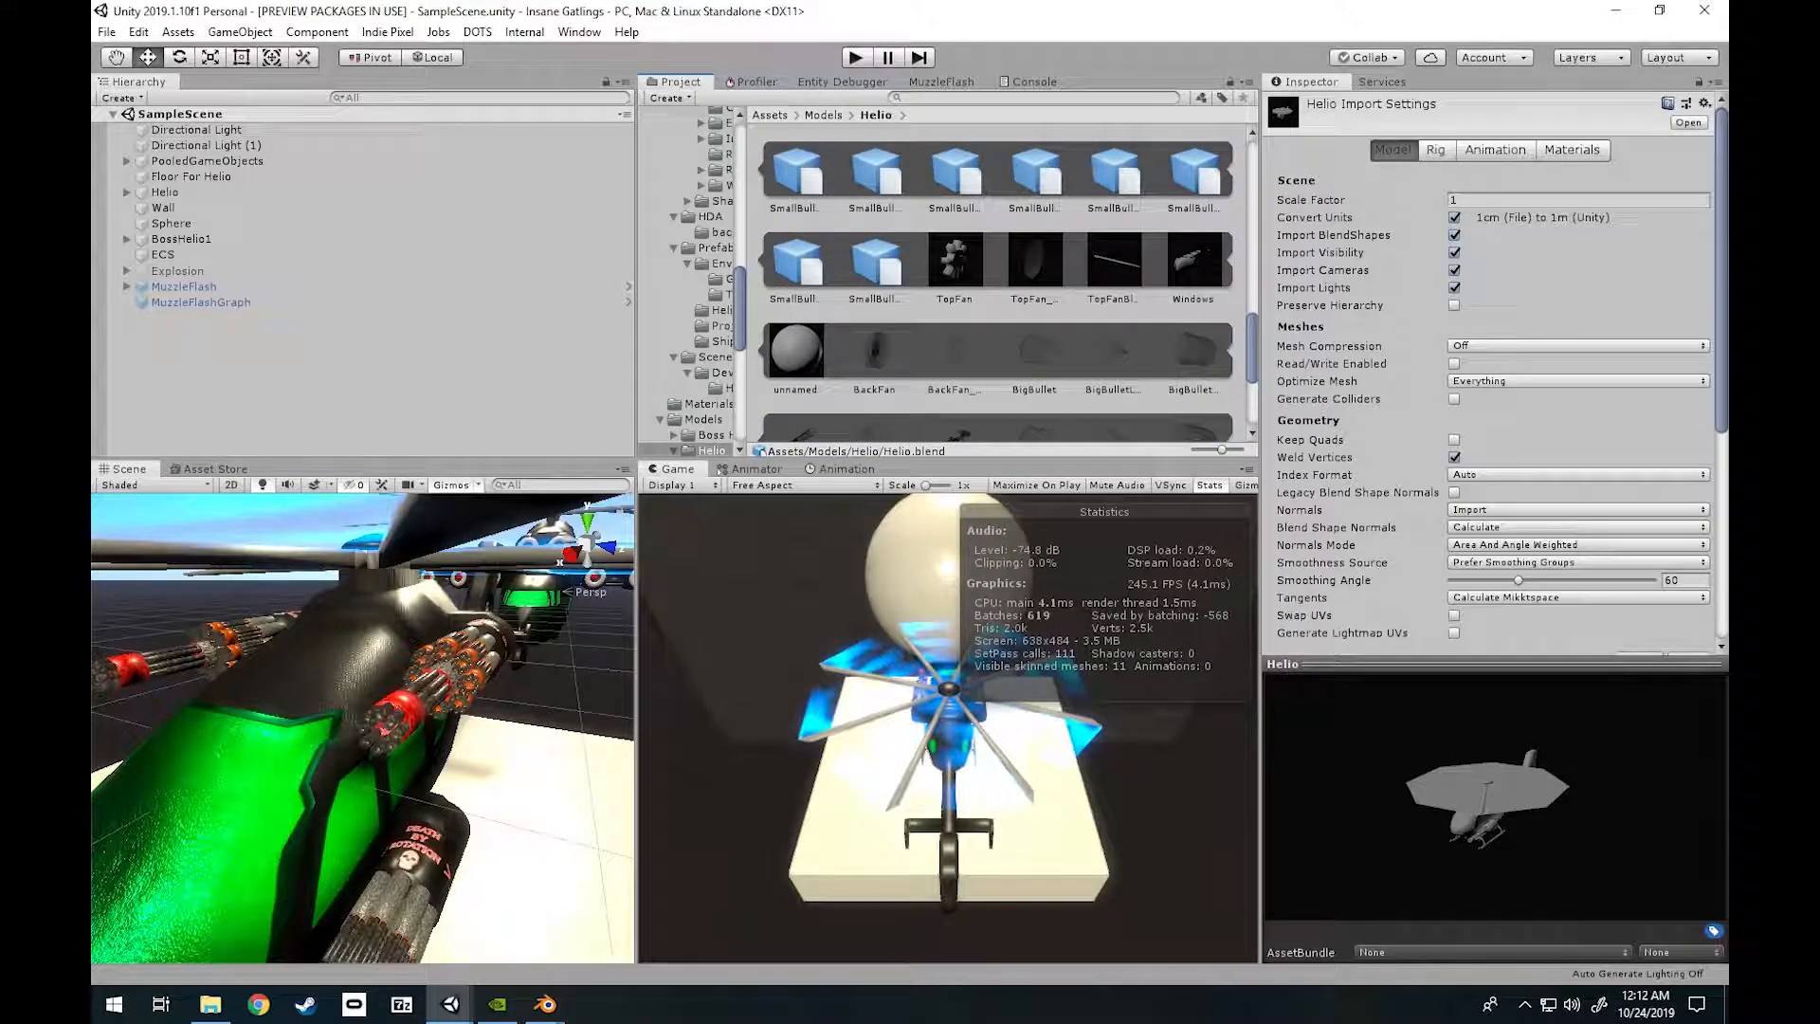
Preview the imported TopFan part and the Helio model's BigBullet, BigBulletShell, SmallBullet and gatling meshes, ending on SmallGatling.
left_click(955, 263)
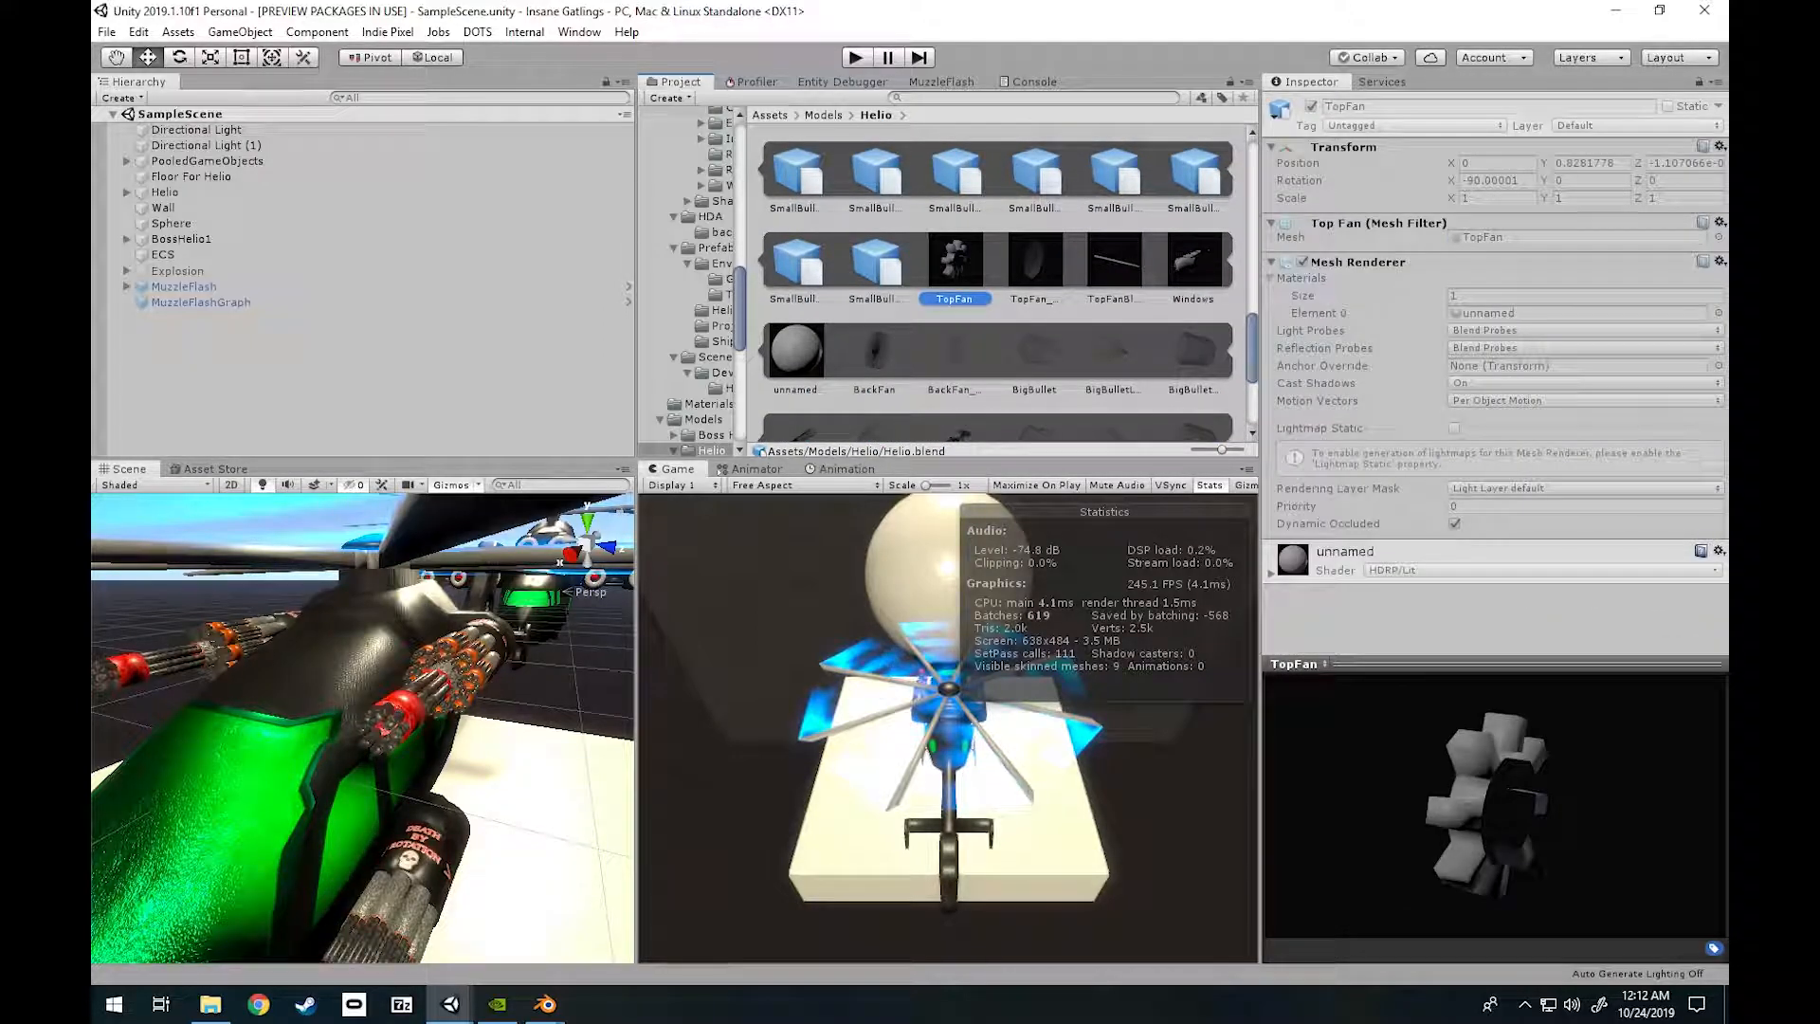
scroll(995, 283, "down", 3)
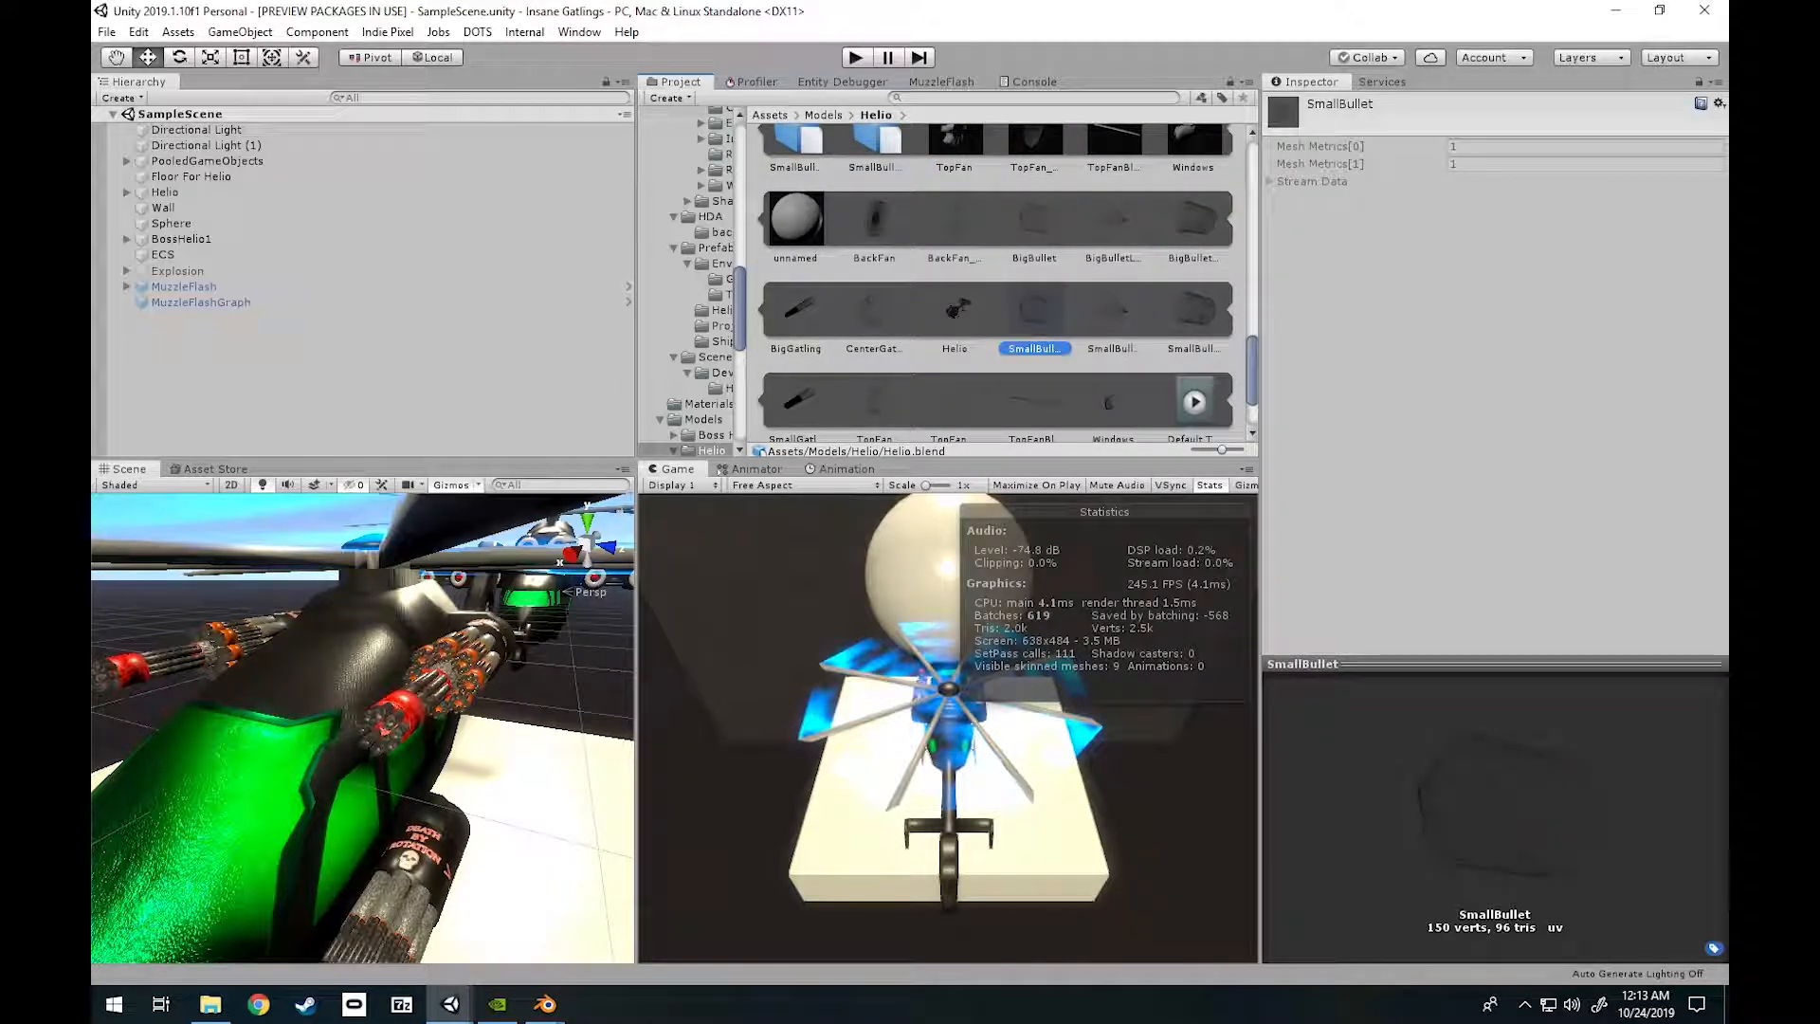
left_click(1034, 220)
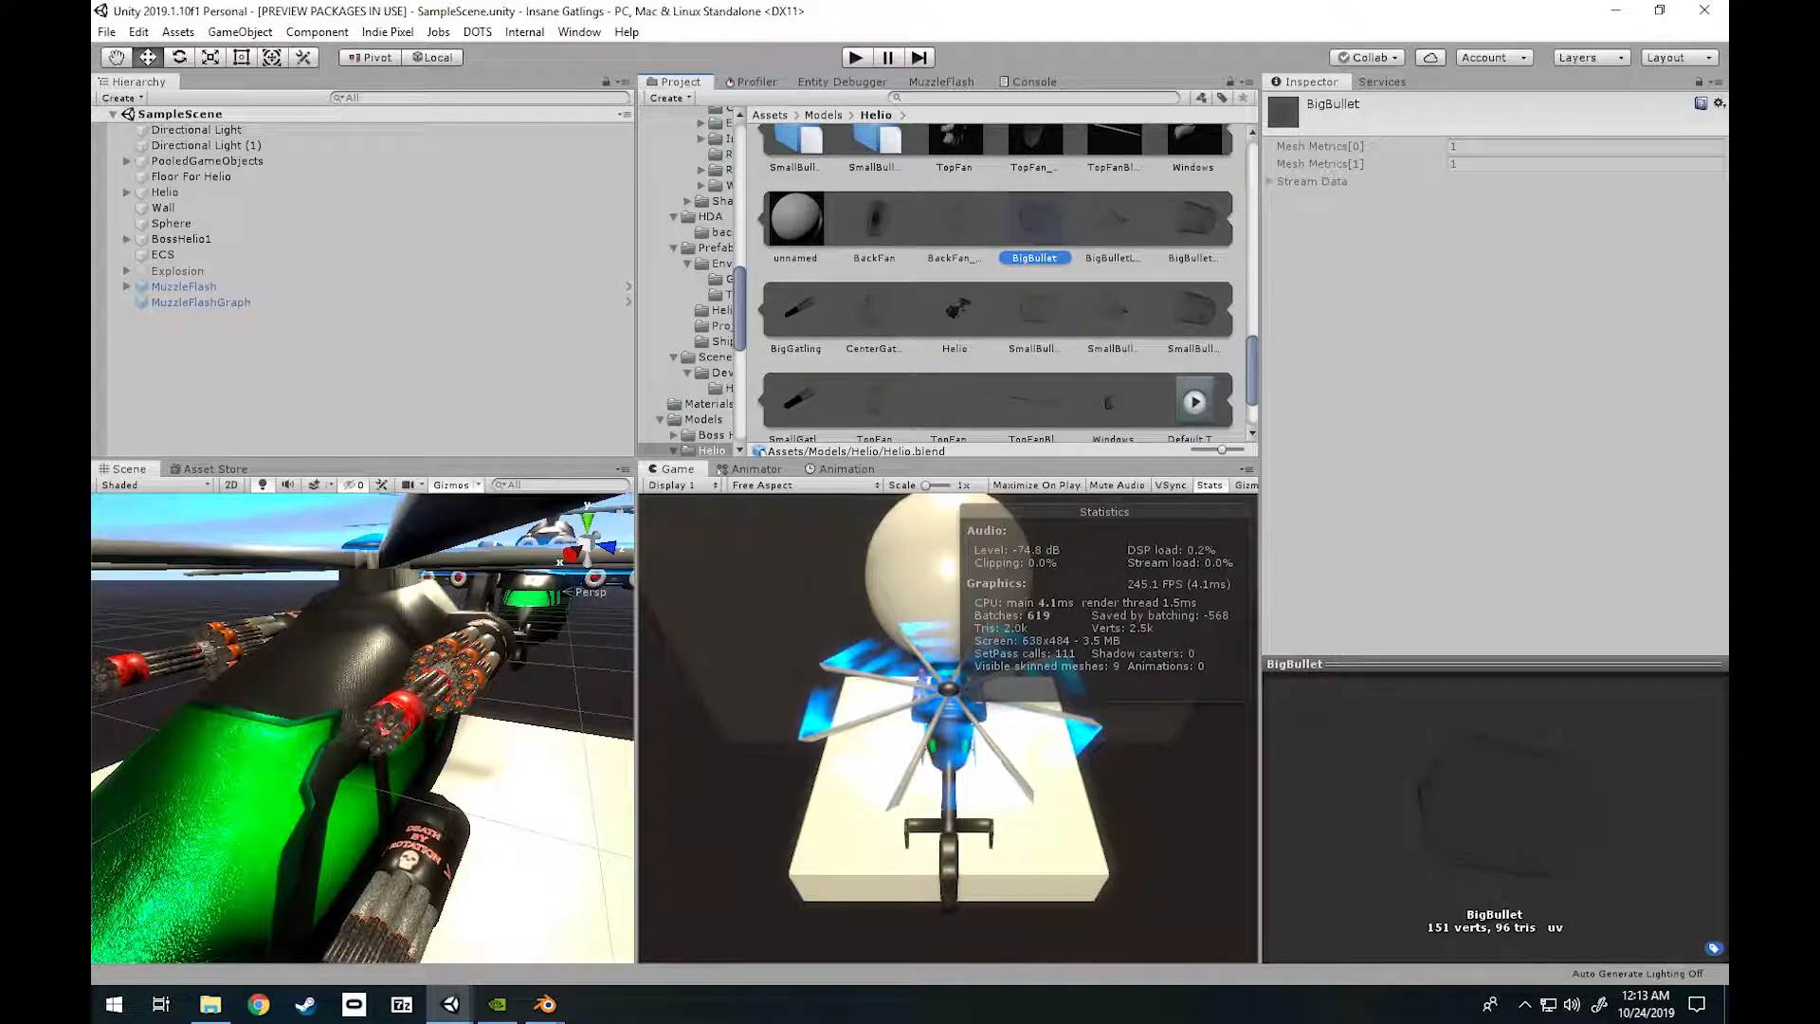
left_click(1194, 220)
left_click(1034, 311)
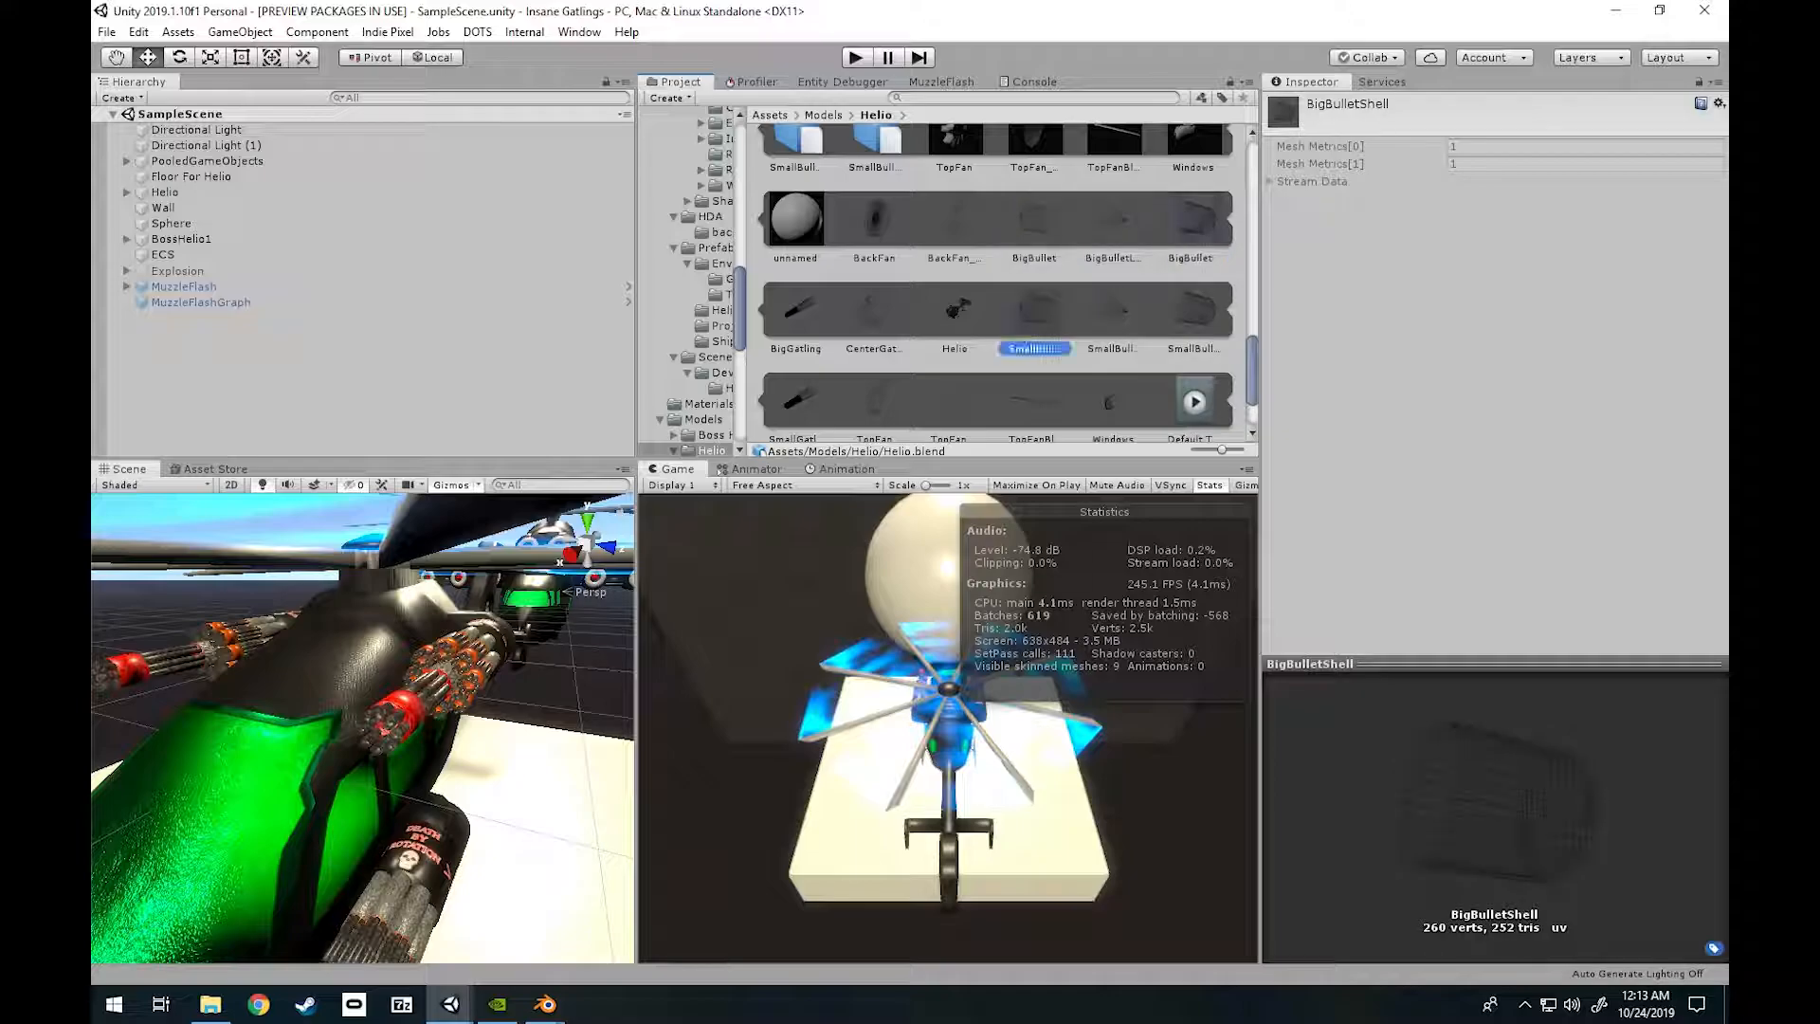
left_click(1034, 364)
left_click(874, 311)
left_click(795, 310)
scroll(996, 282, "down", 1)
left_click(796, 343)
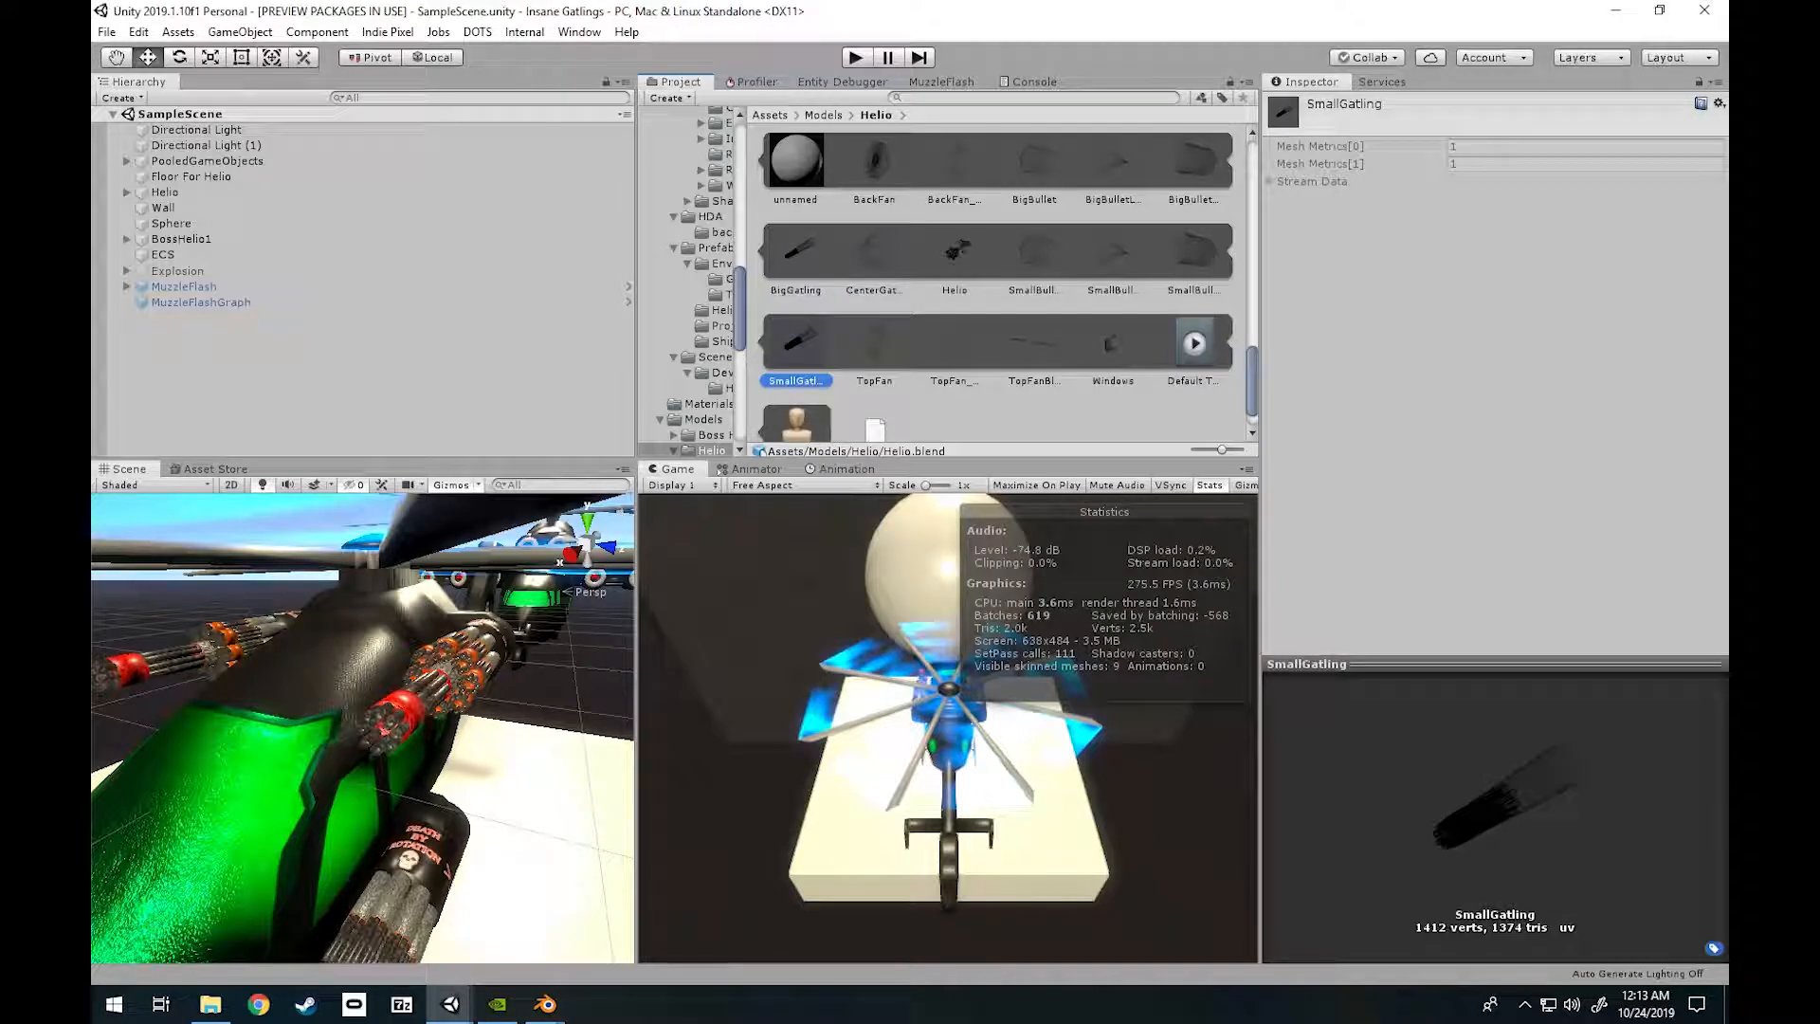
Collapse the Helio model asset in the Models/Helio folder so its imported parts are hidden.
scroll(997, 282, "up", 15)
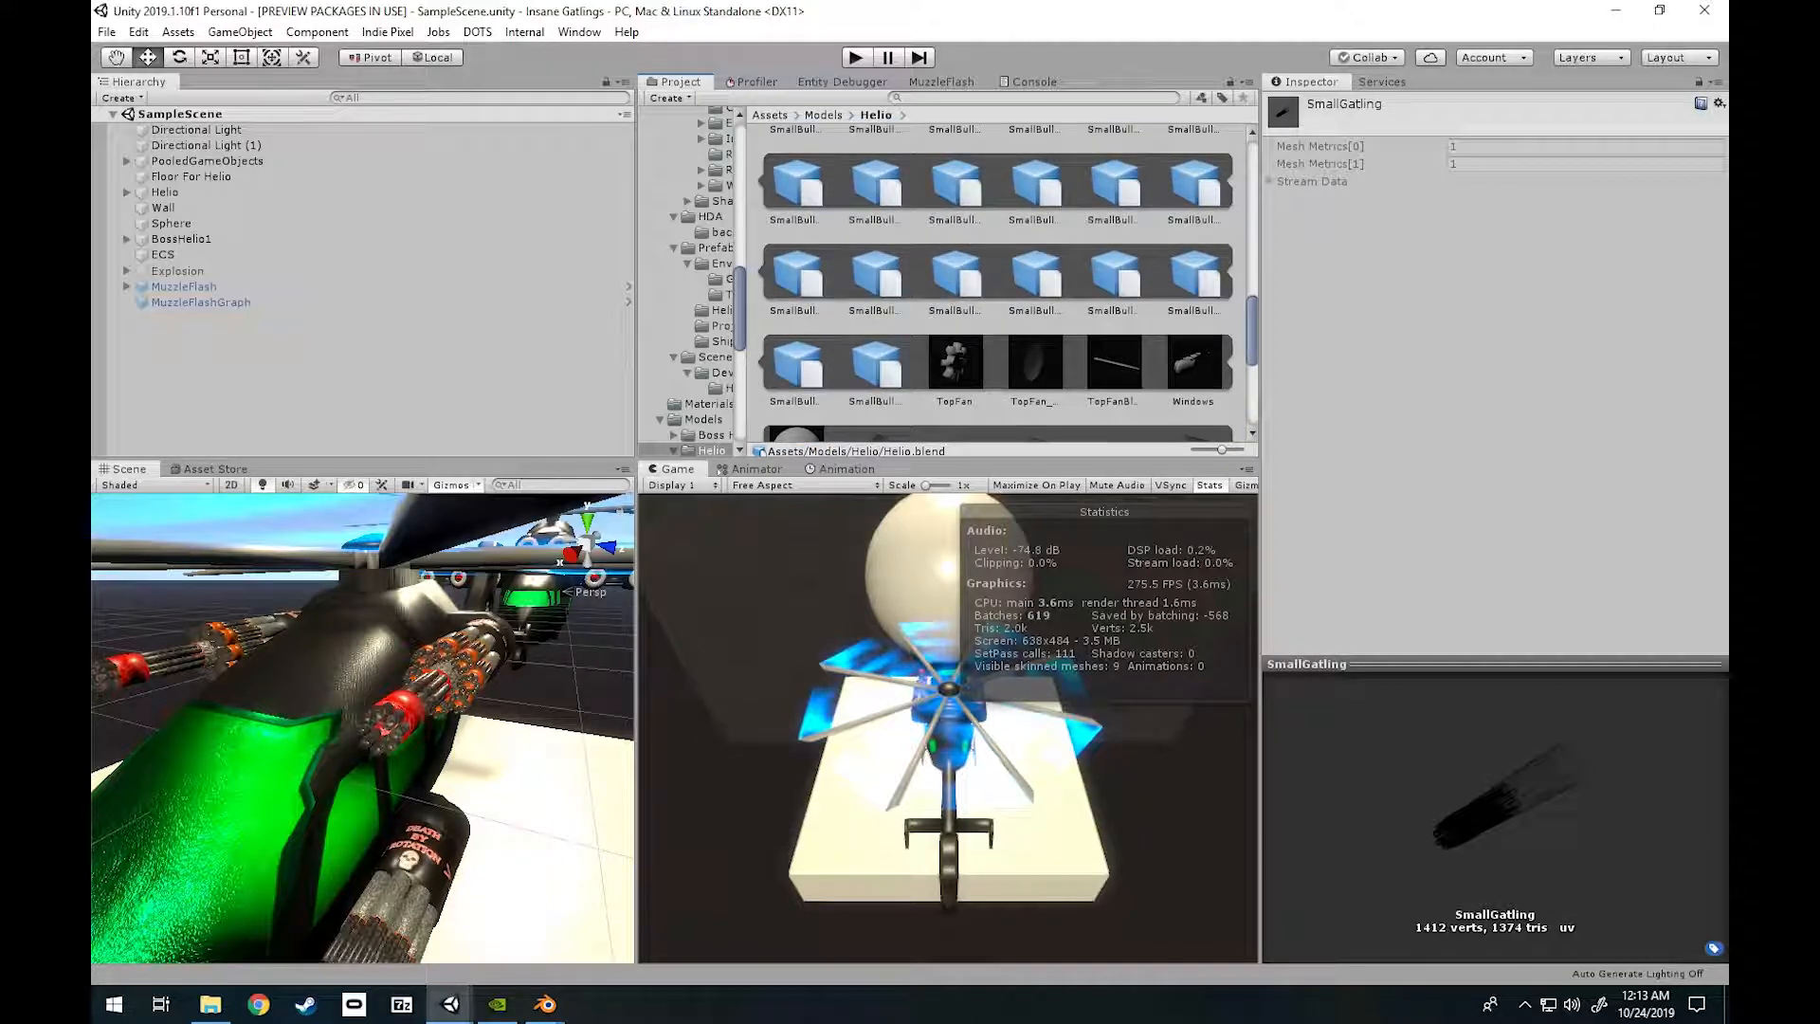
scroll(997, 282, "up", 2)
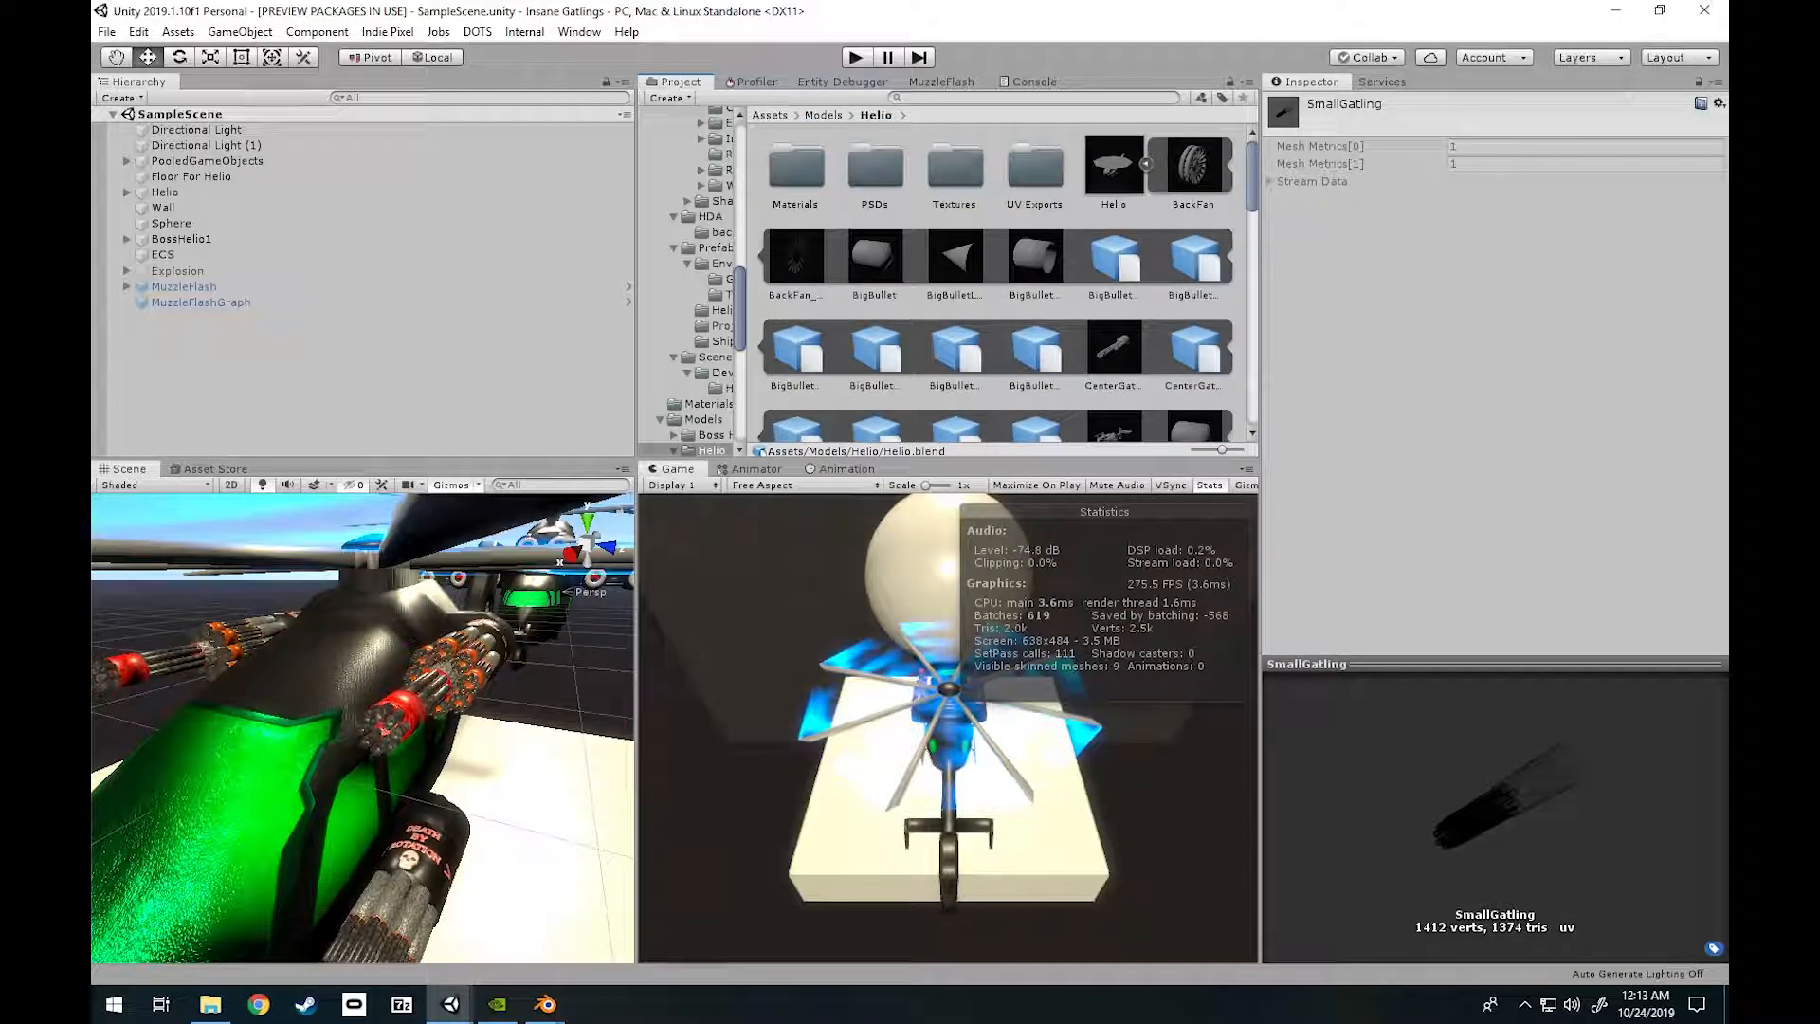
left_click(1145, 164)
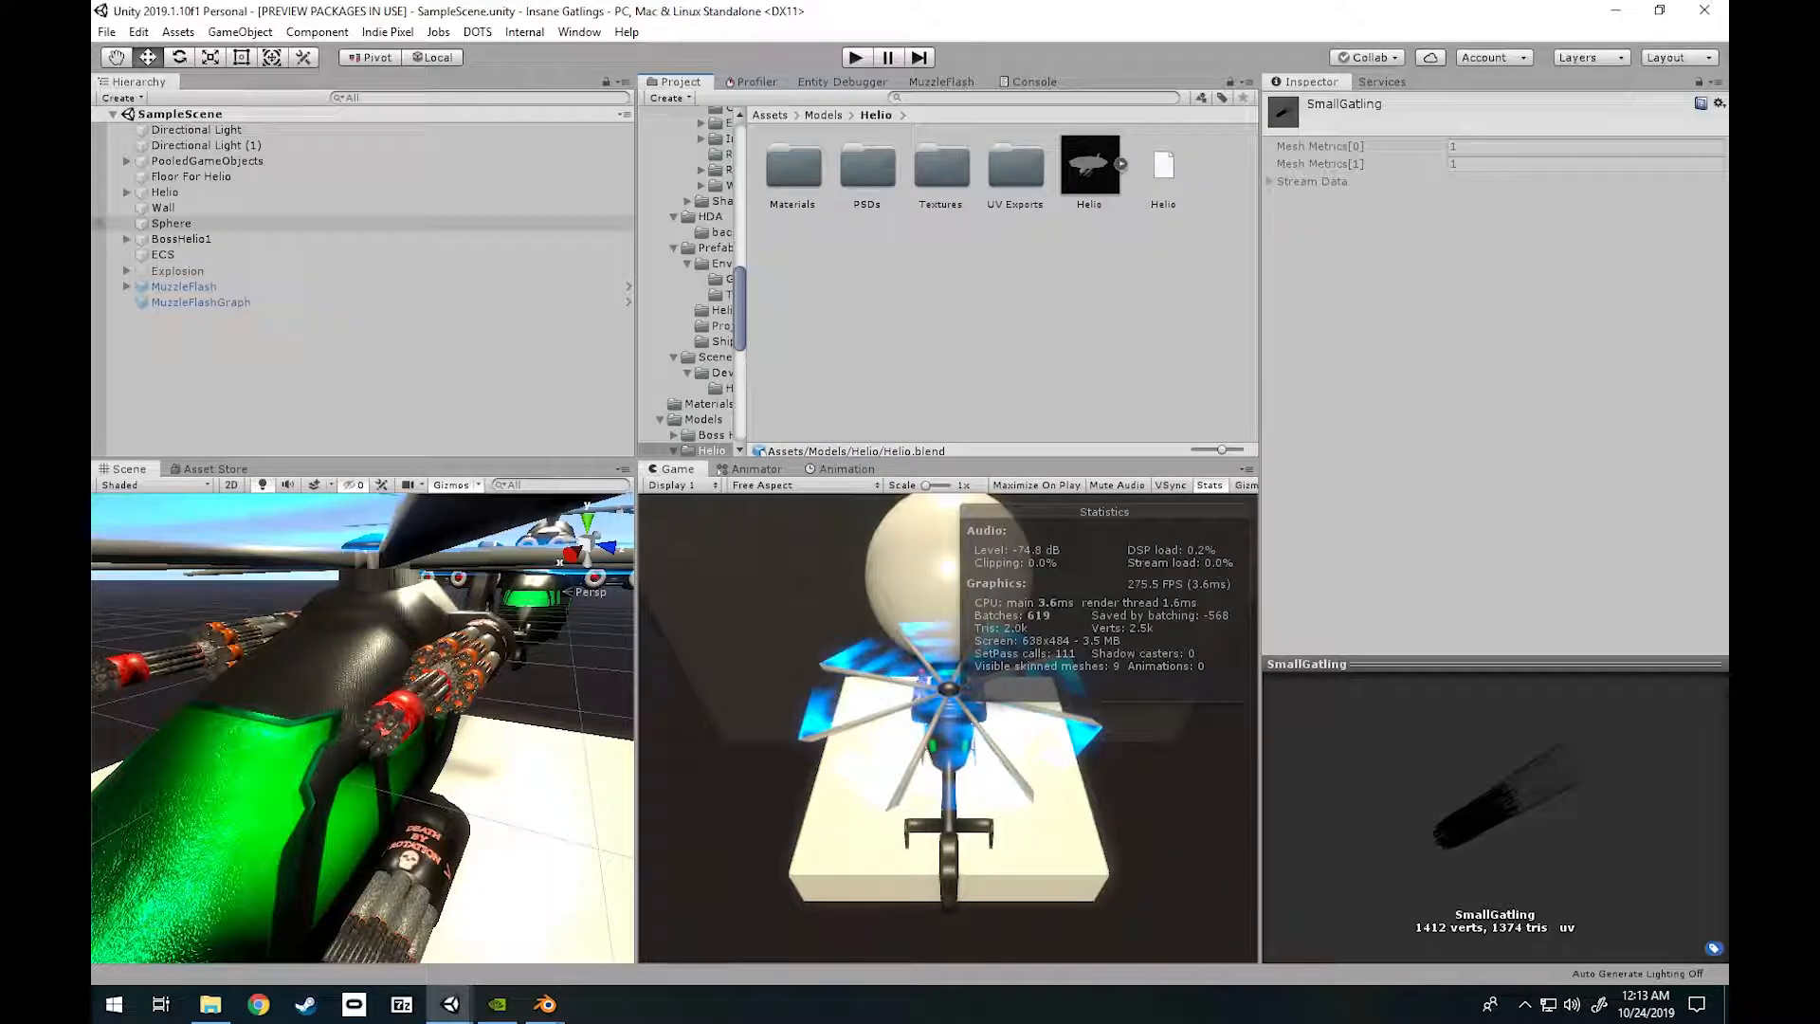
Expand the Helio object in the SampleScene hierarchy and select its TopFan child.
left_click(164, 191)
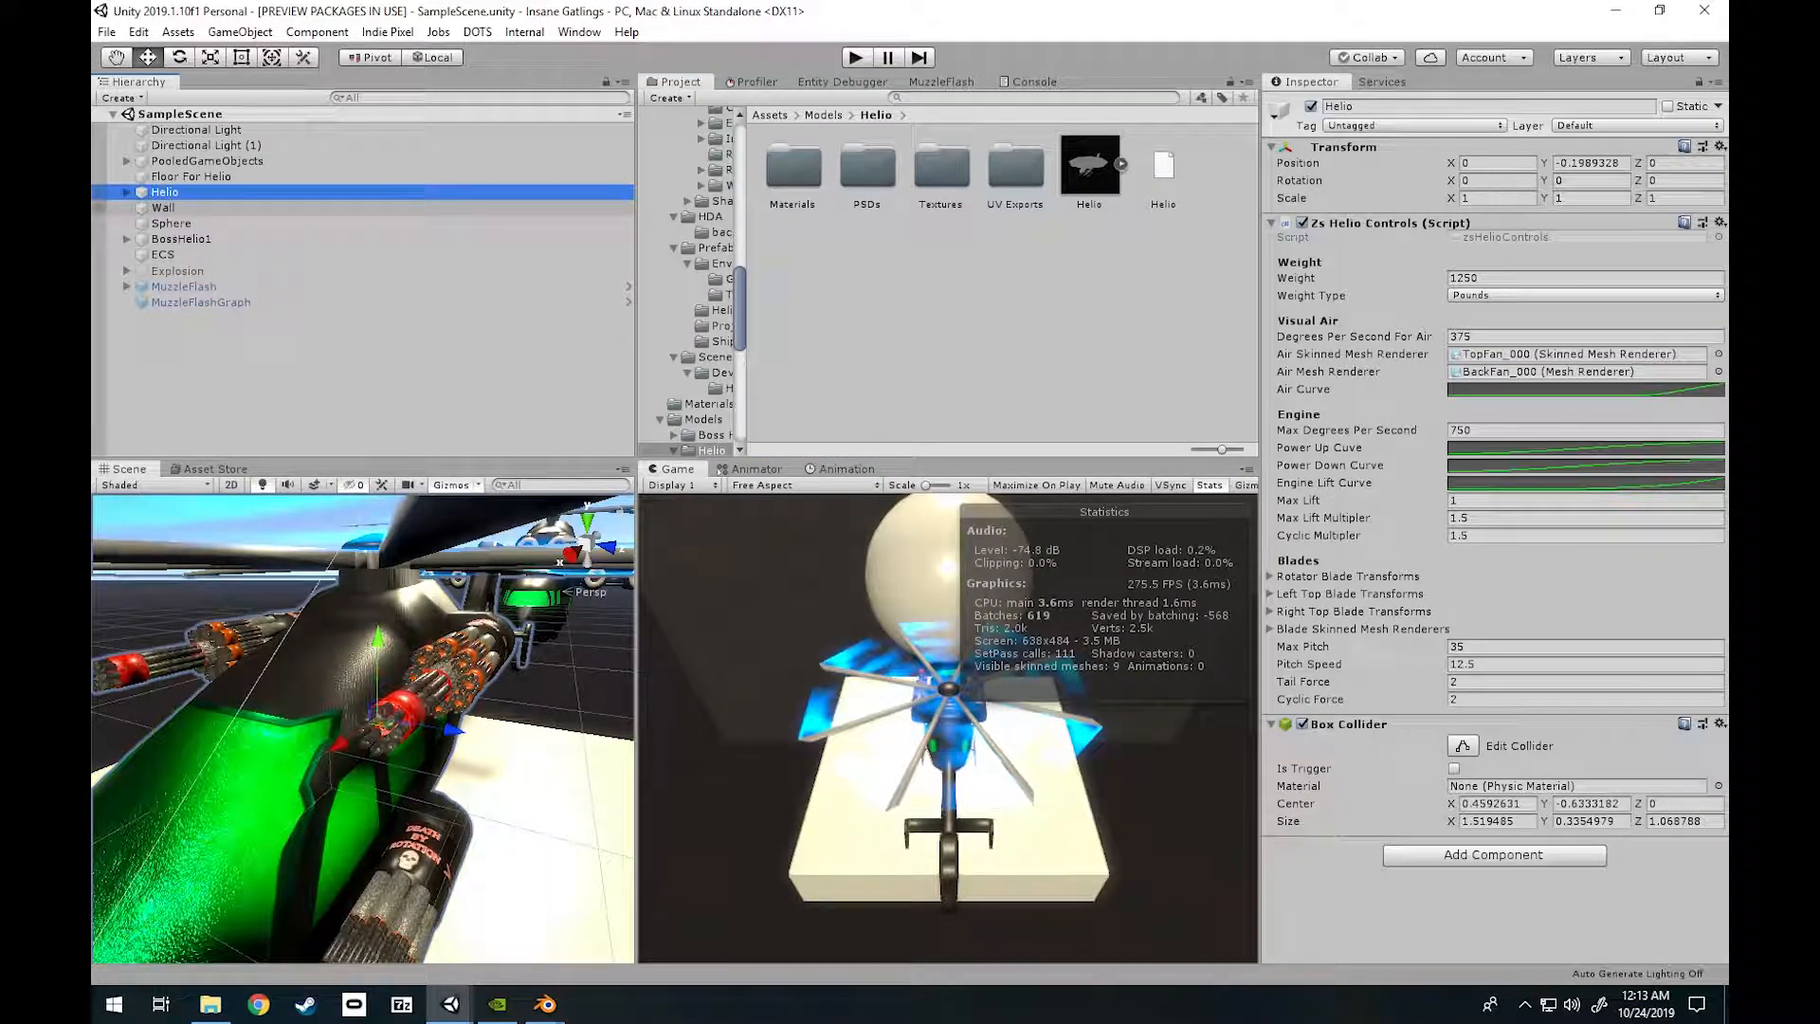
key("Right")
key("Down")
key("Down")
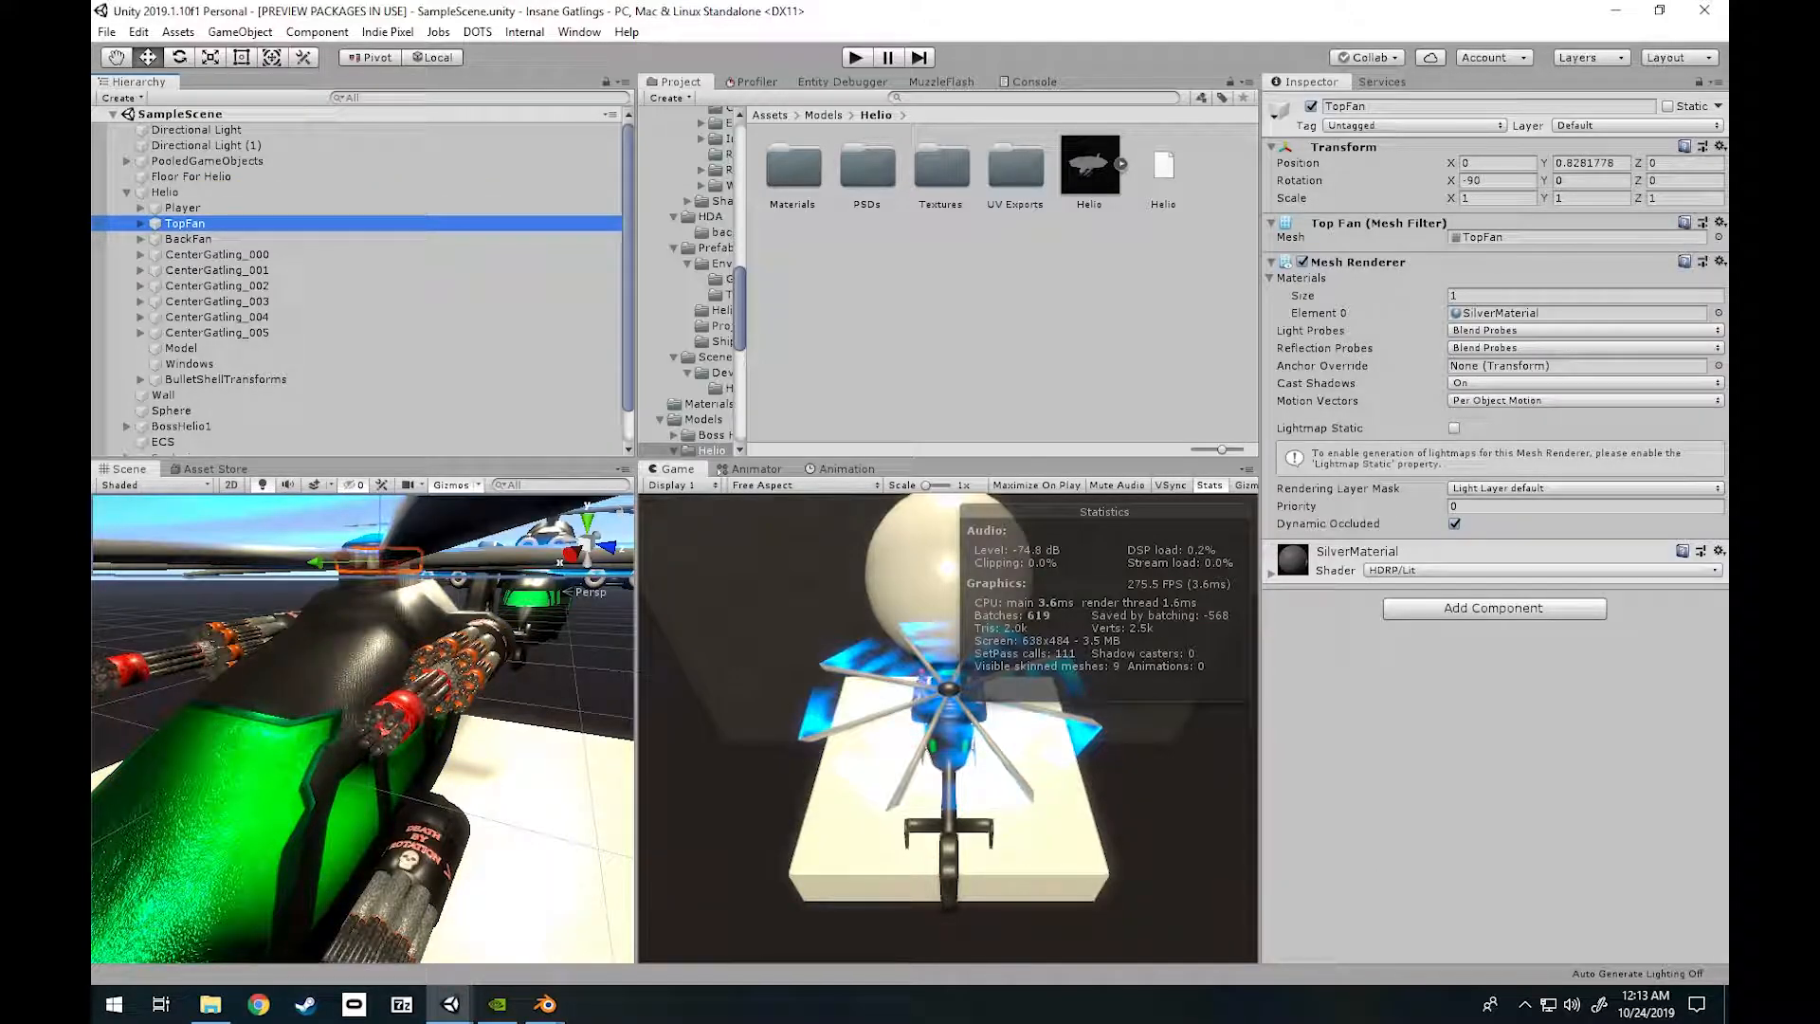
Browse the meshes available for TopFan's Mesh Filter without choosing another one, and collapse the Helio object in the hierarchy.
left_click(1717, 237)
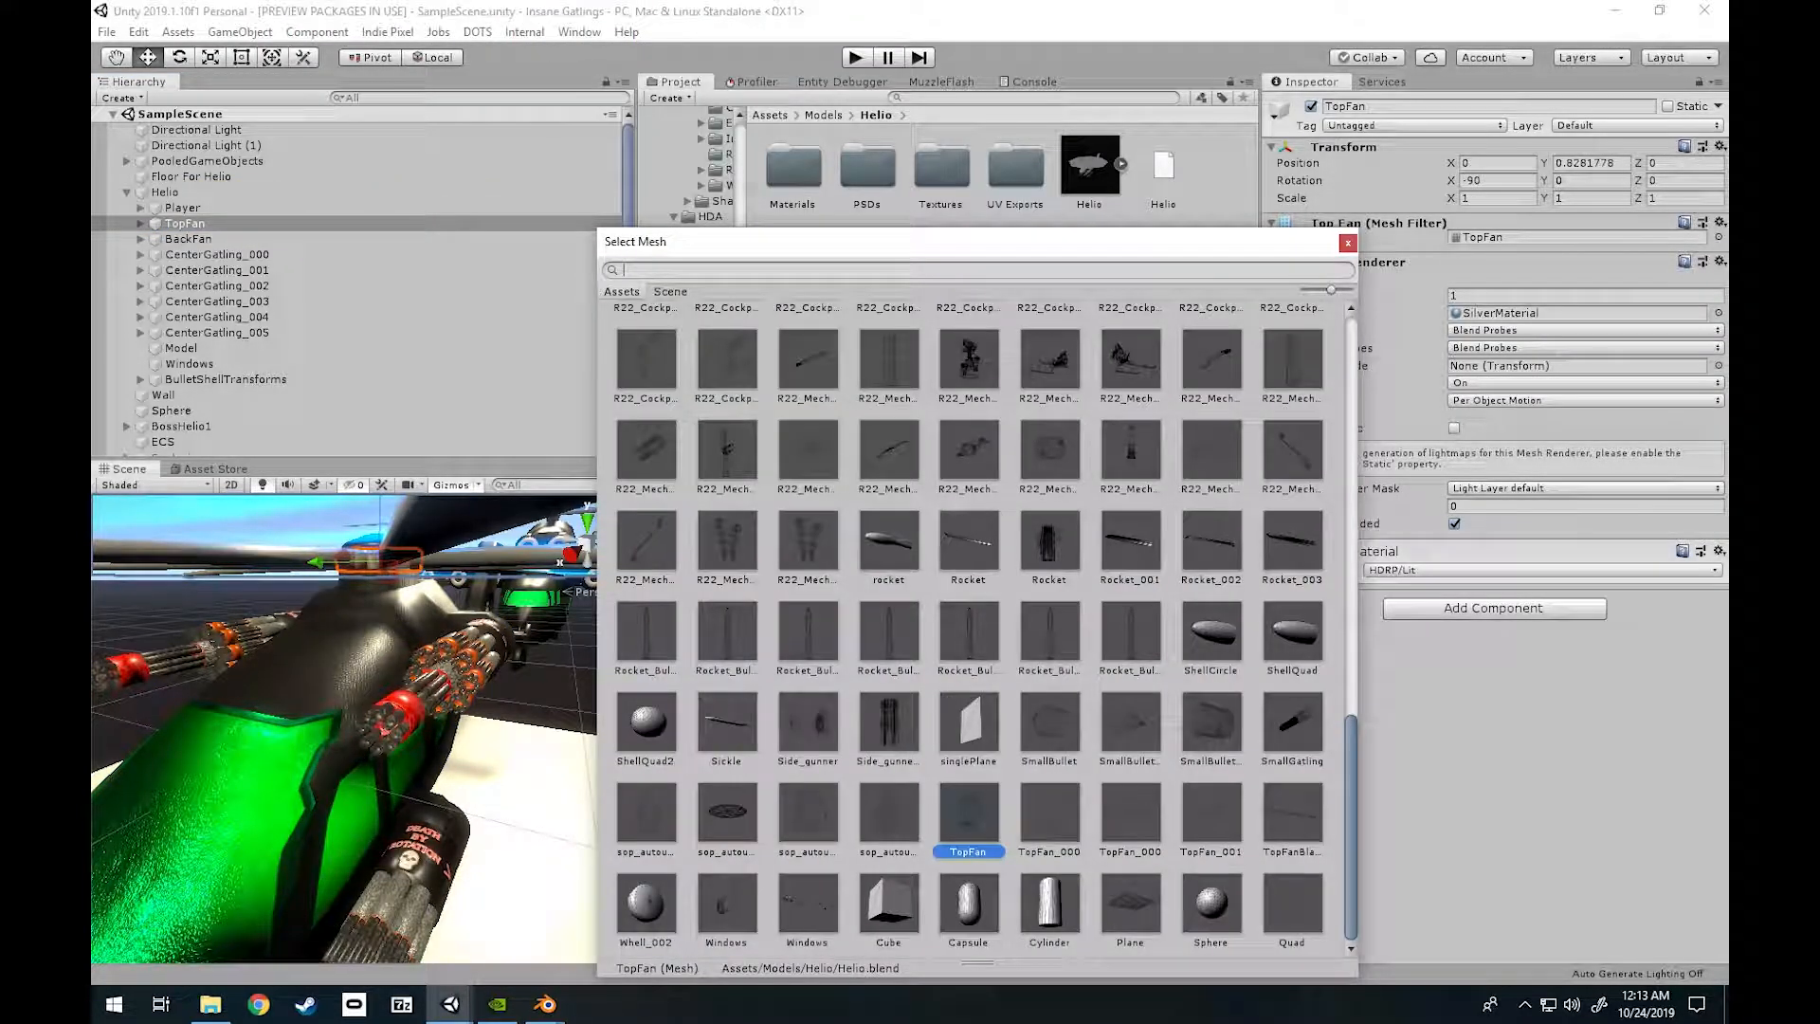
scroll(976, 625, "up", 20)
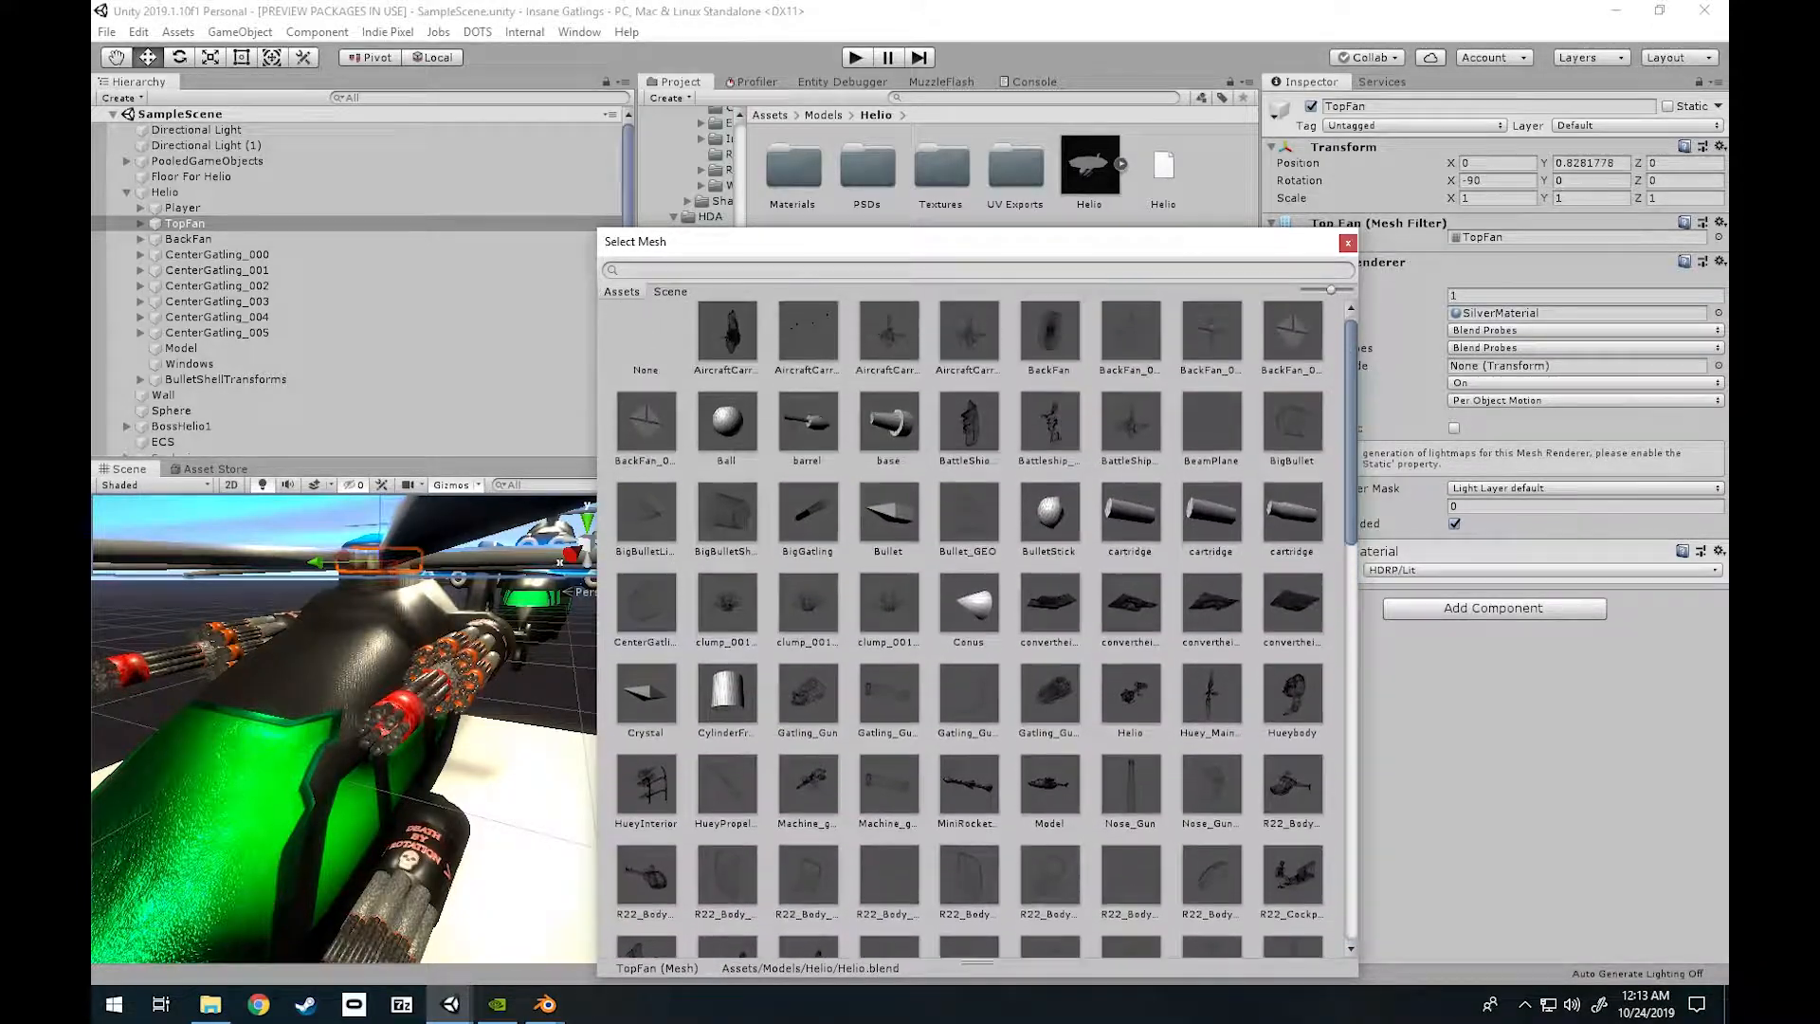
scroll(977, 626, "down", 15)
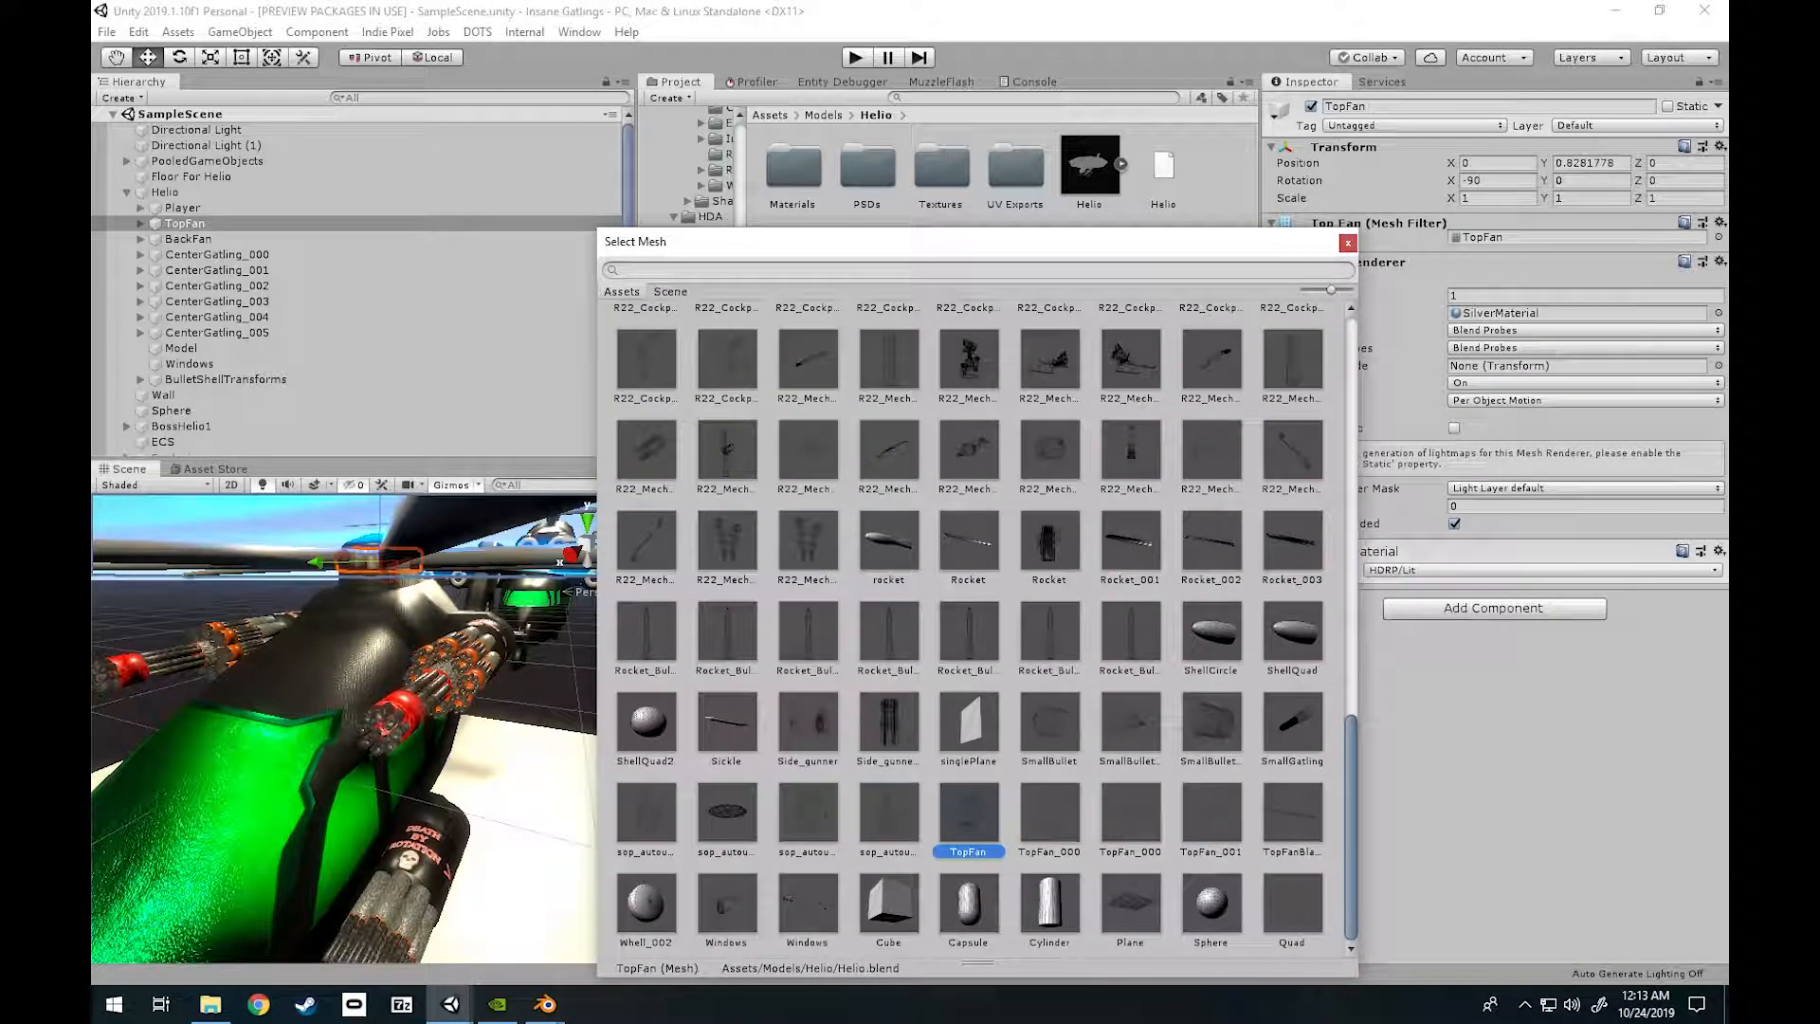
left_click(531, 664)
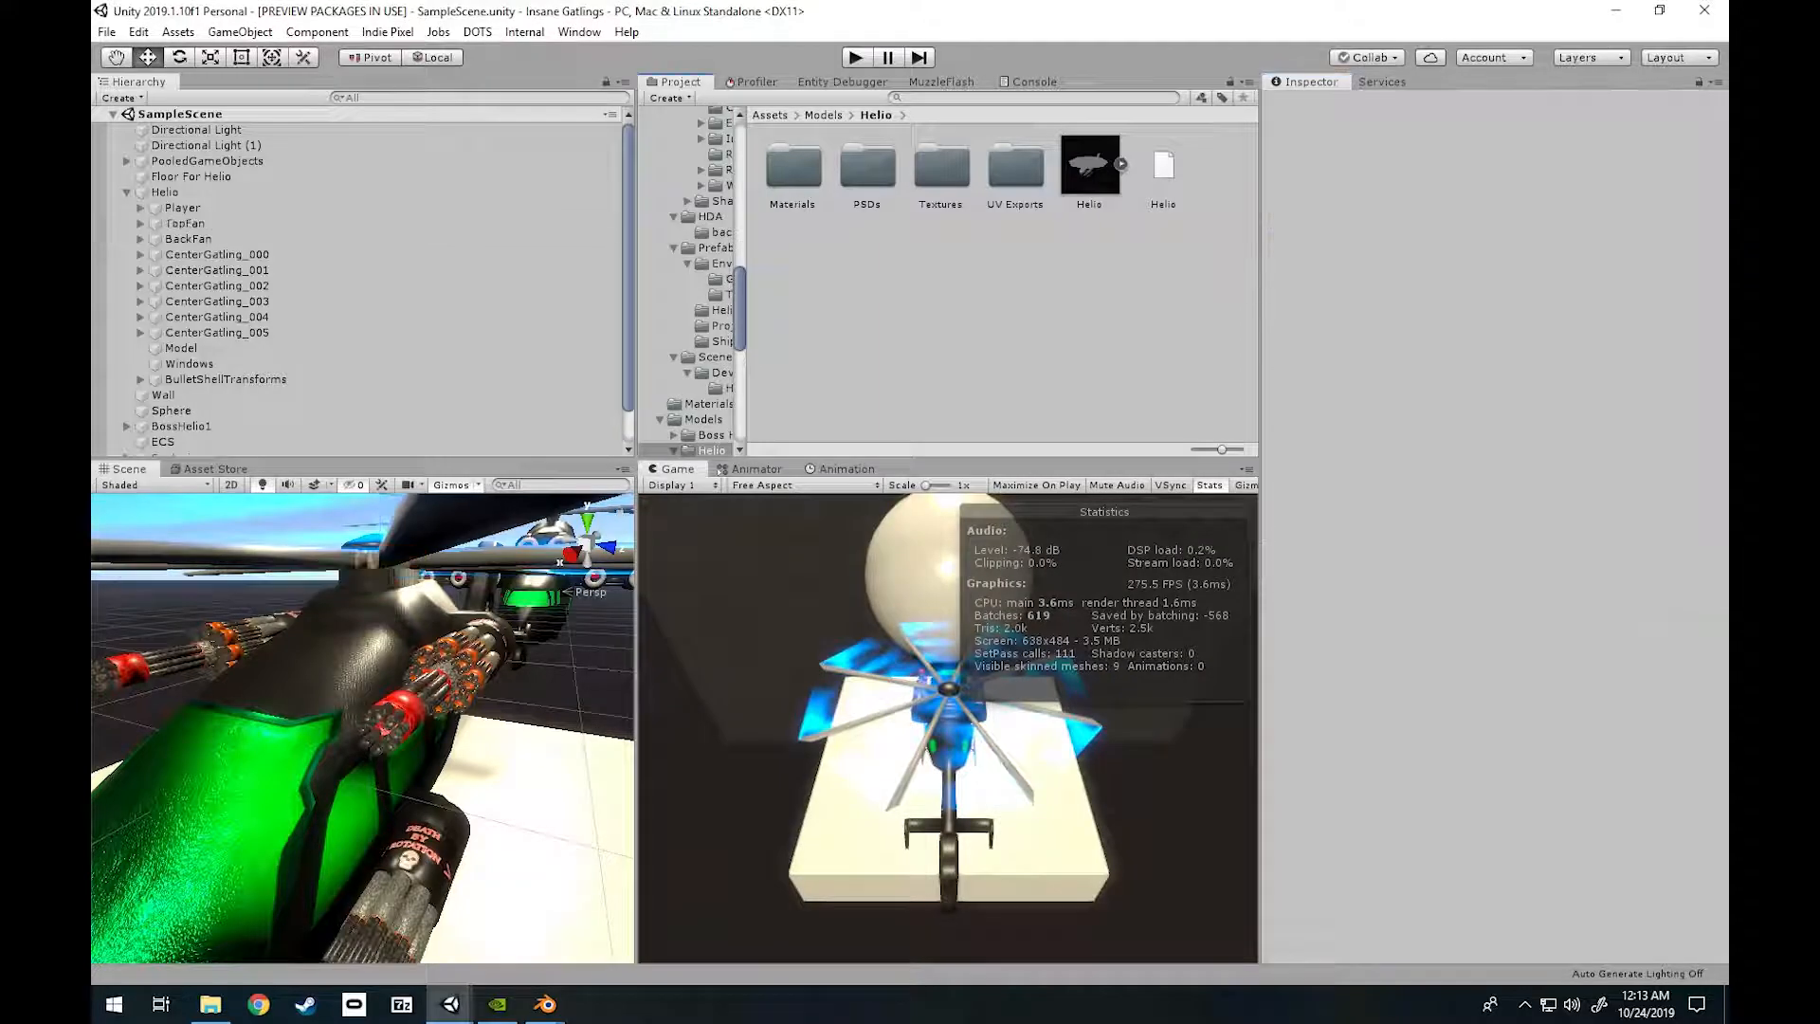
left_click(126, 191)
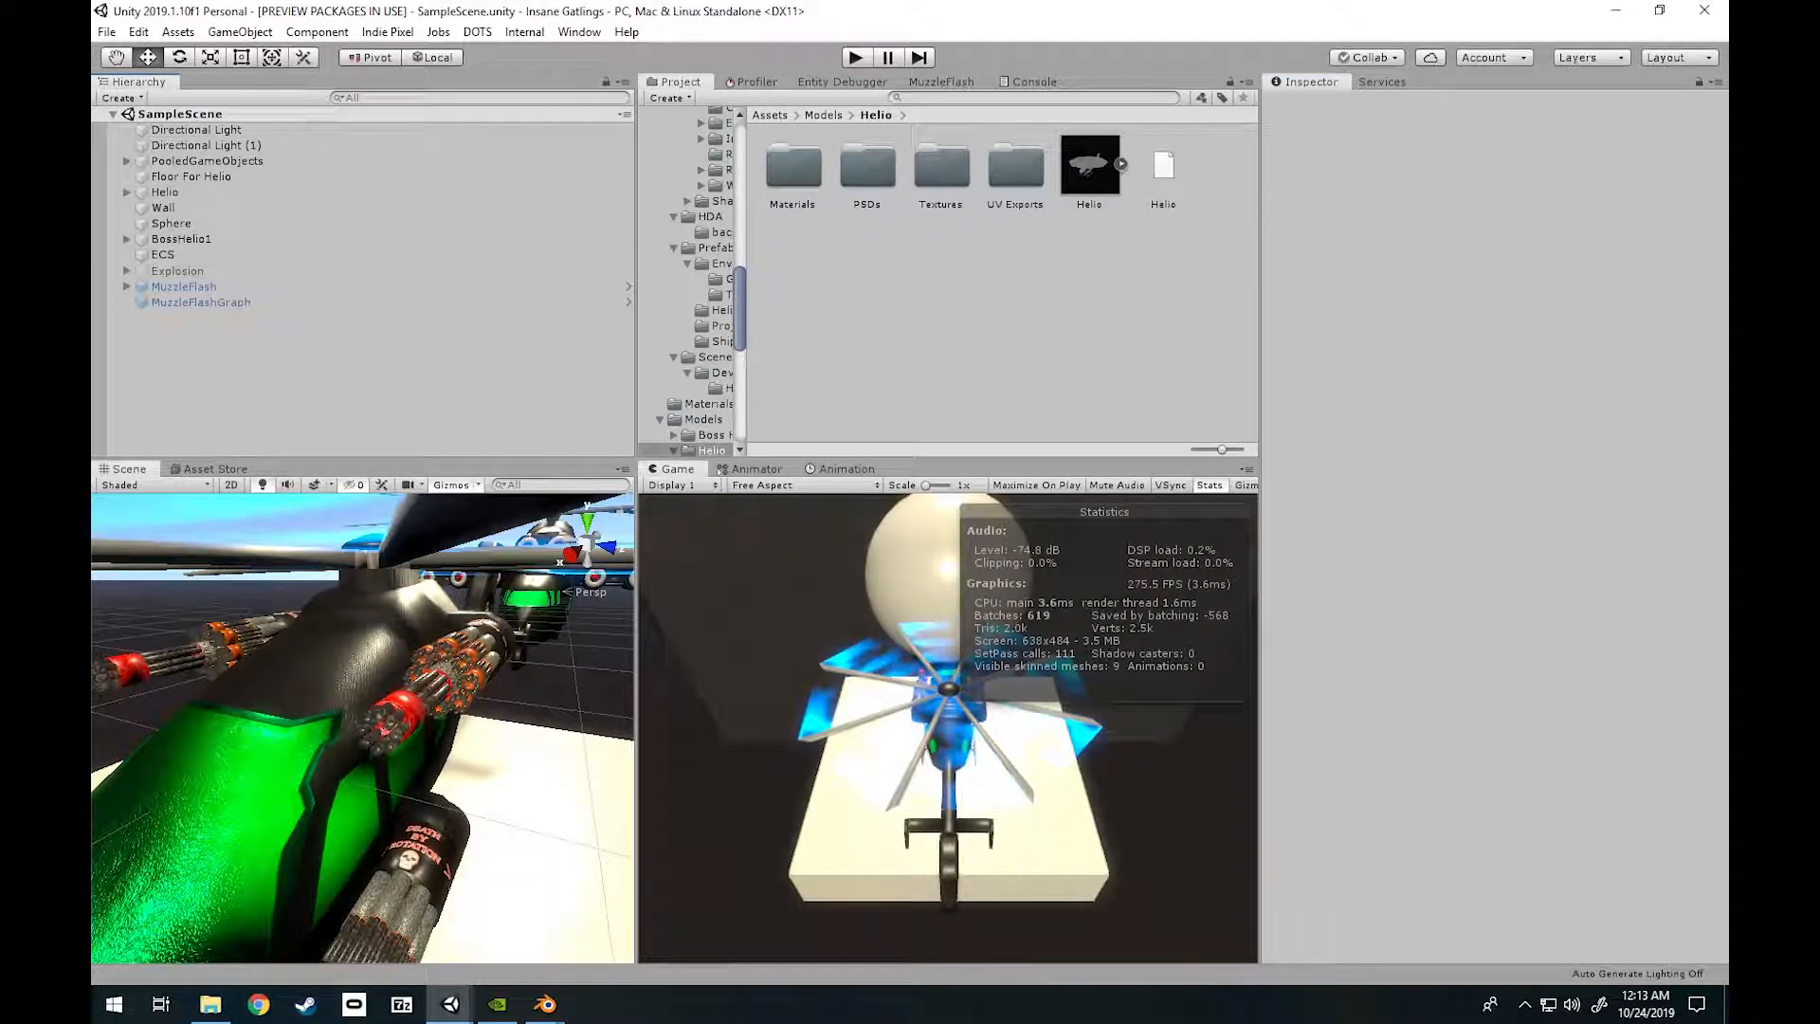
Fly the scene camera back from the gatling guns to view the whole helicopter on its platform.
mouse_move(362, 728)
right_mouse_down()
mouse_move(266, 704)
mouse_move(294, 720)
mouse_move(299, 787)
mouse_move(279, 704)
mouse_move(419, 728)
mouse_move(403, 697)
mouse_move(354, 704)
right_mouse_up()
key("s")
key("w")
key("s")
key("a")
key("s")
Switch to the IT Overclockers project in Unity and examine the Testing123 wall and window model from close by.
mouse_move(545, 1004)
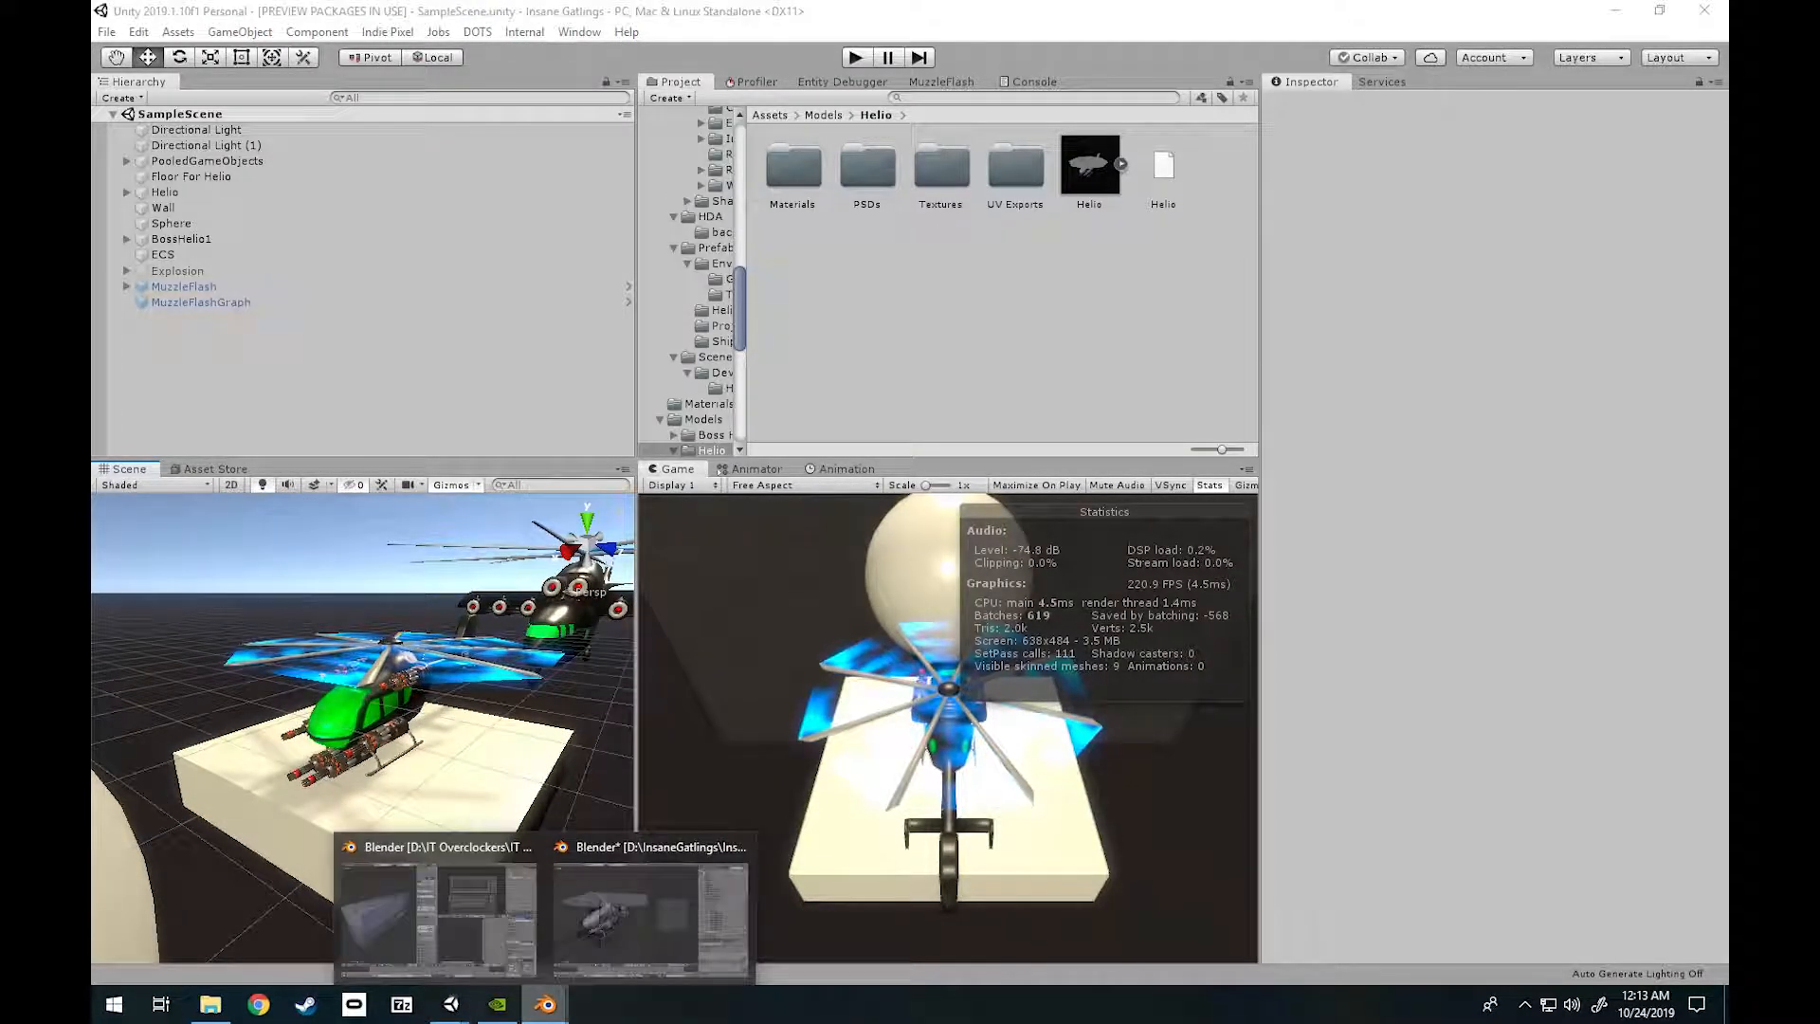
left_click(626, 914)
left_click(438, 915)
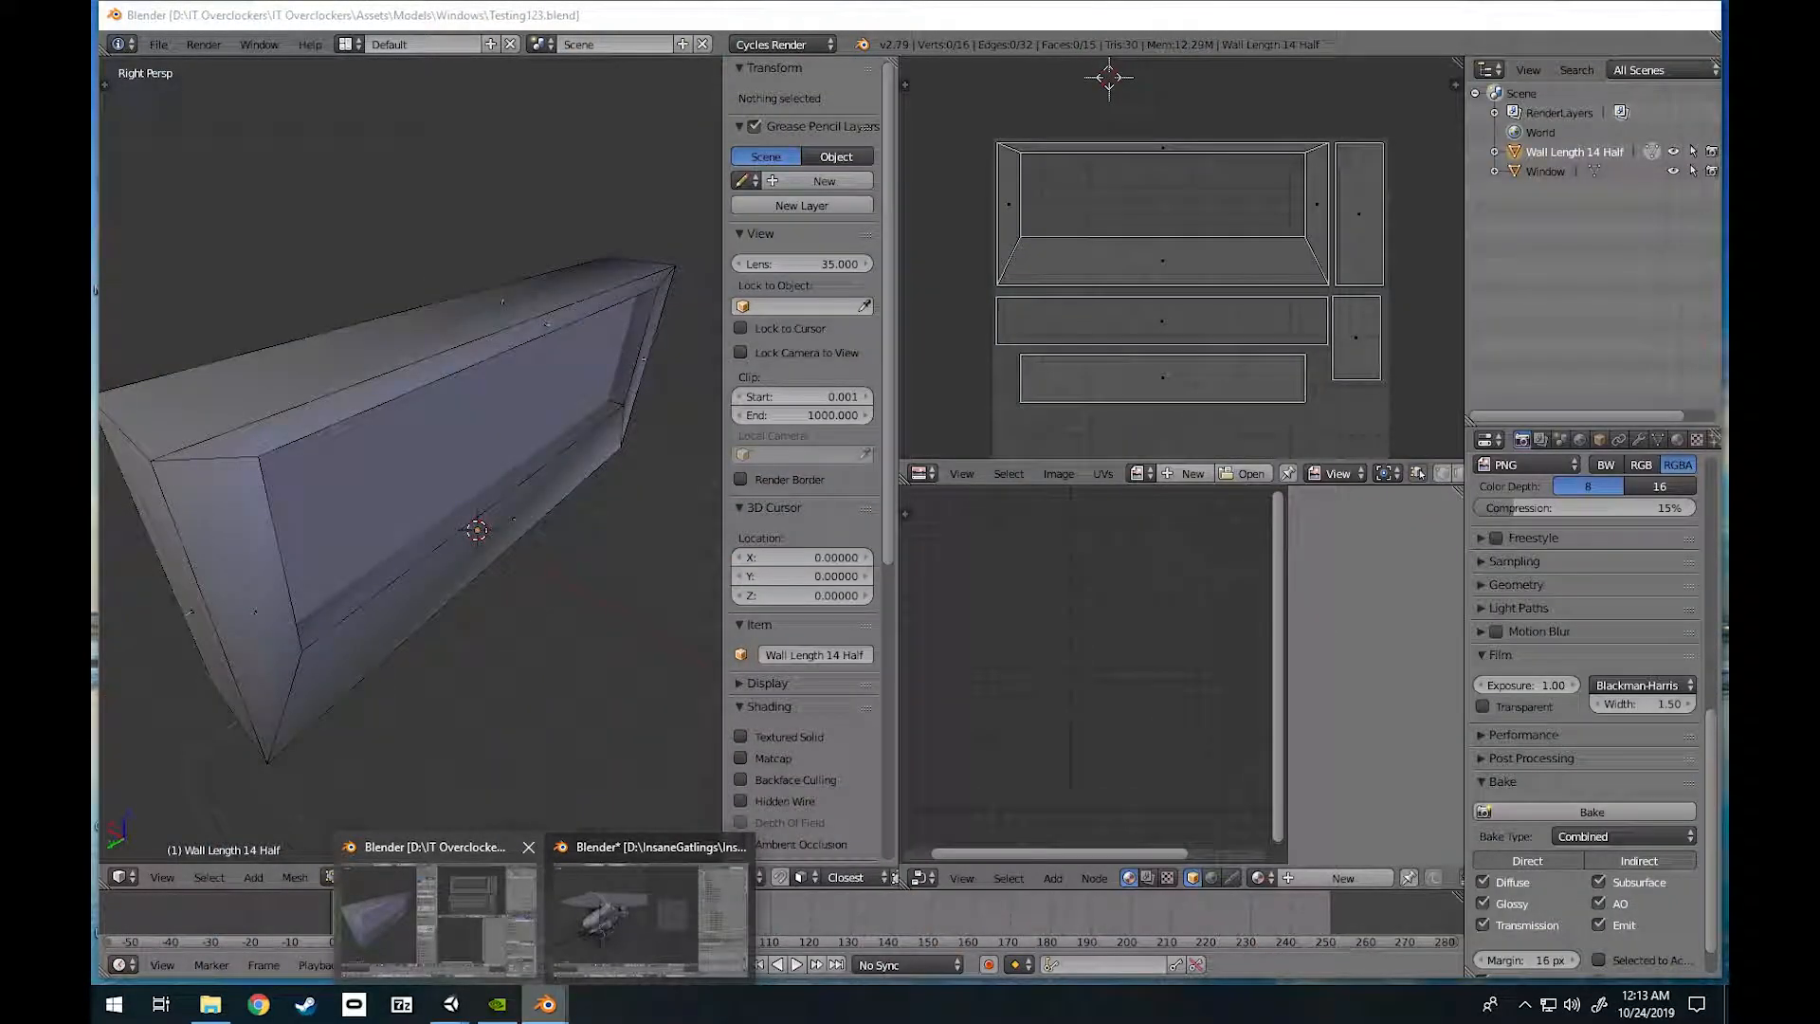
mouse_move(450, 1003)
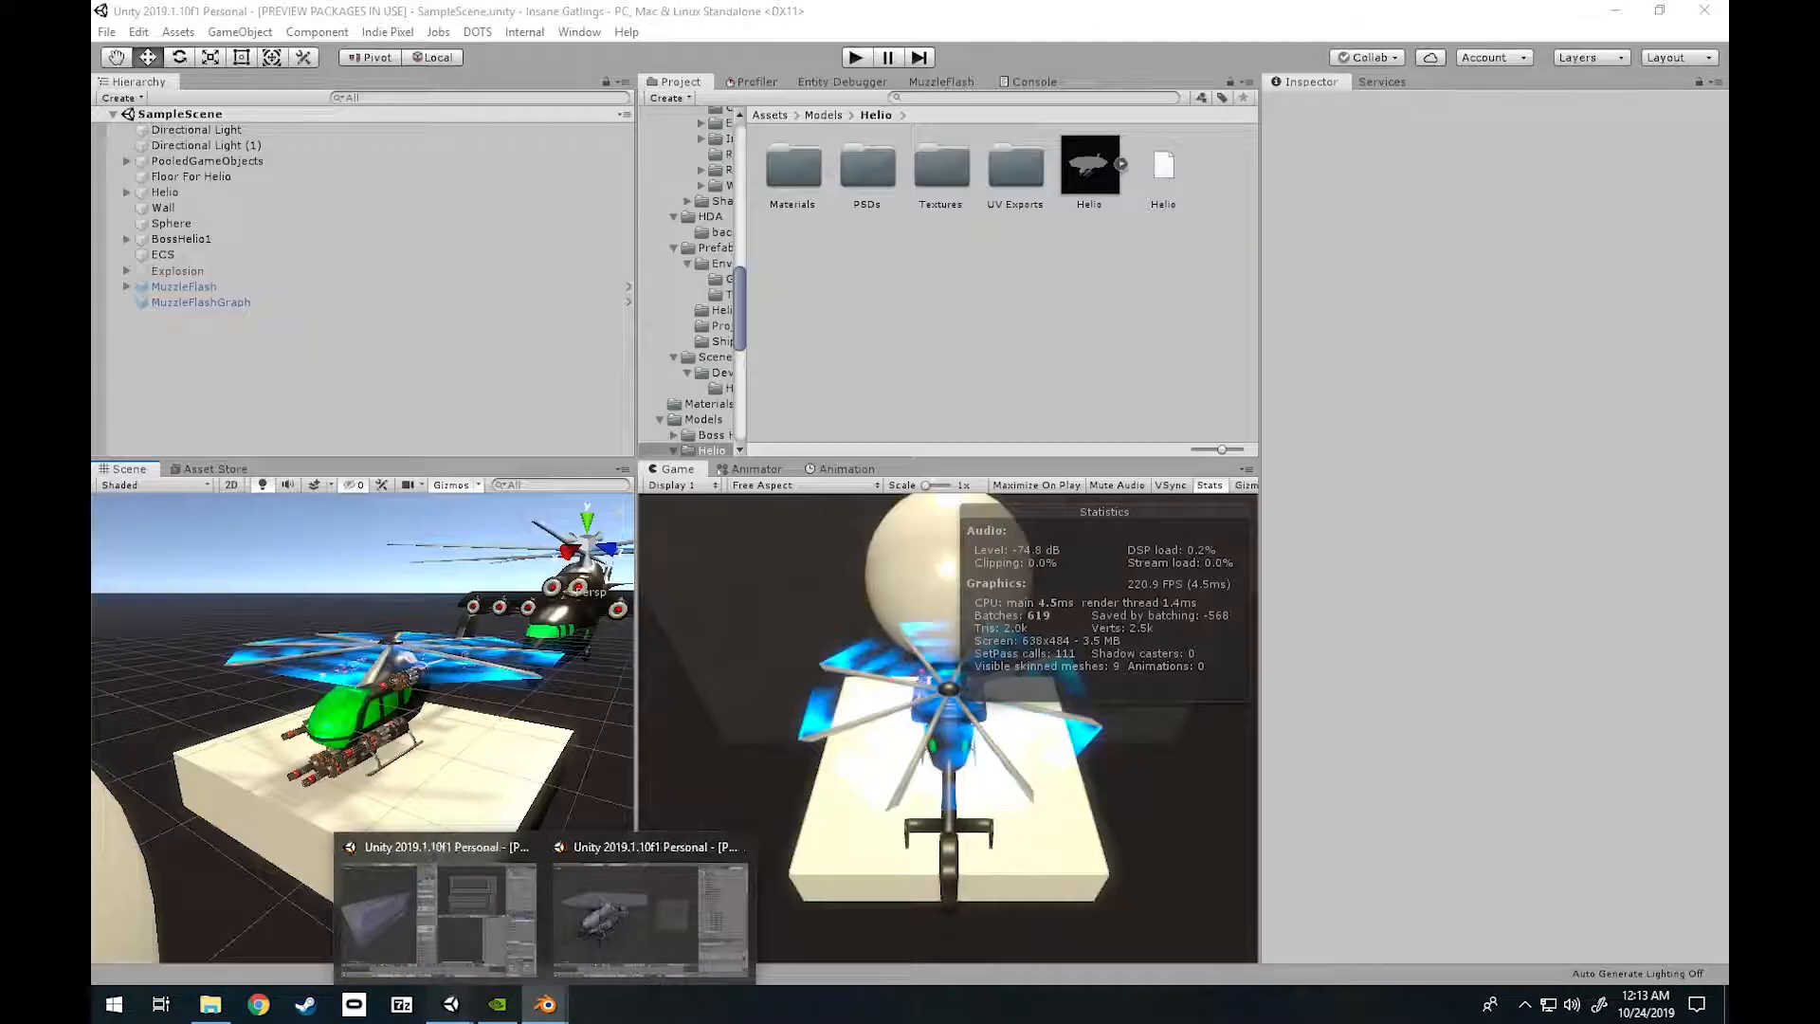
left_click(552, 919)
right_click_drag(359, 728, 346, 736)
key("w")
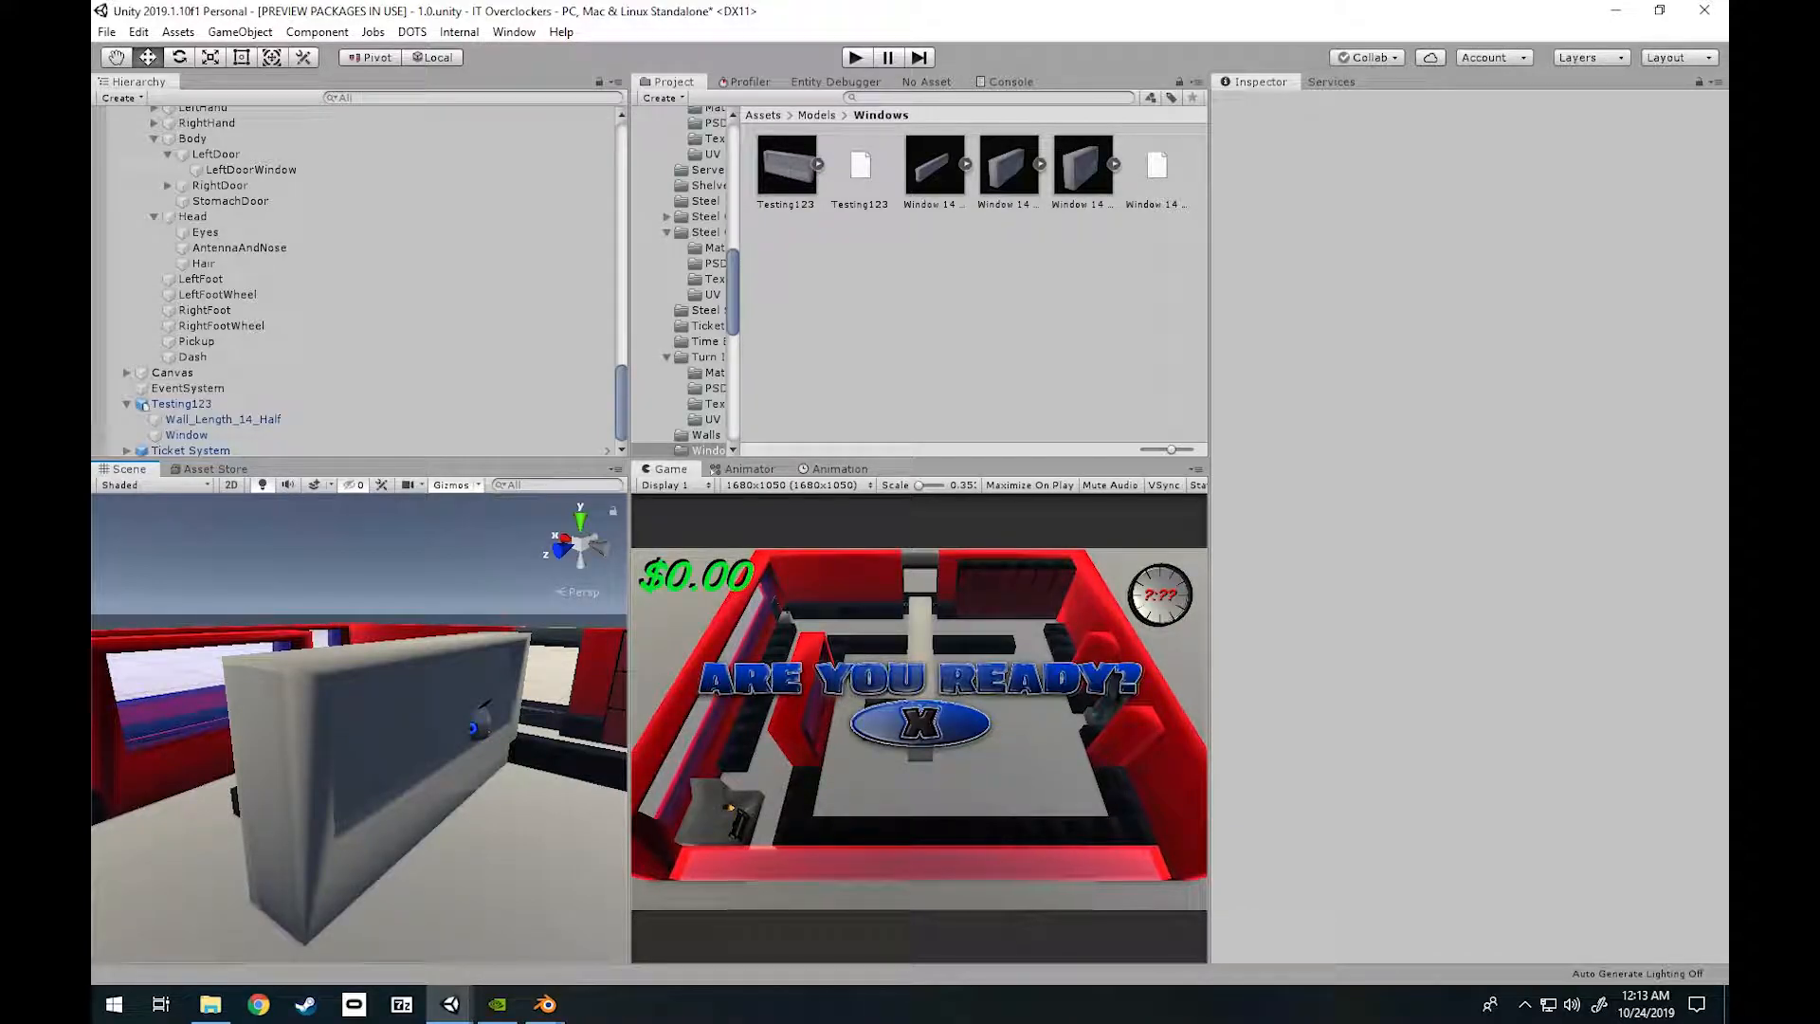
key("a")
right_click_drag(346, 737, 347, 739)
key("w")
key("s")
key("d")
key("w")
key("s")
key("w")
key("d")
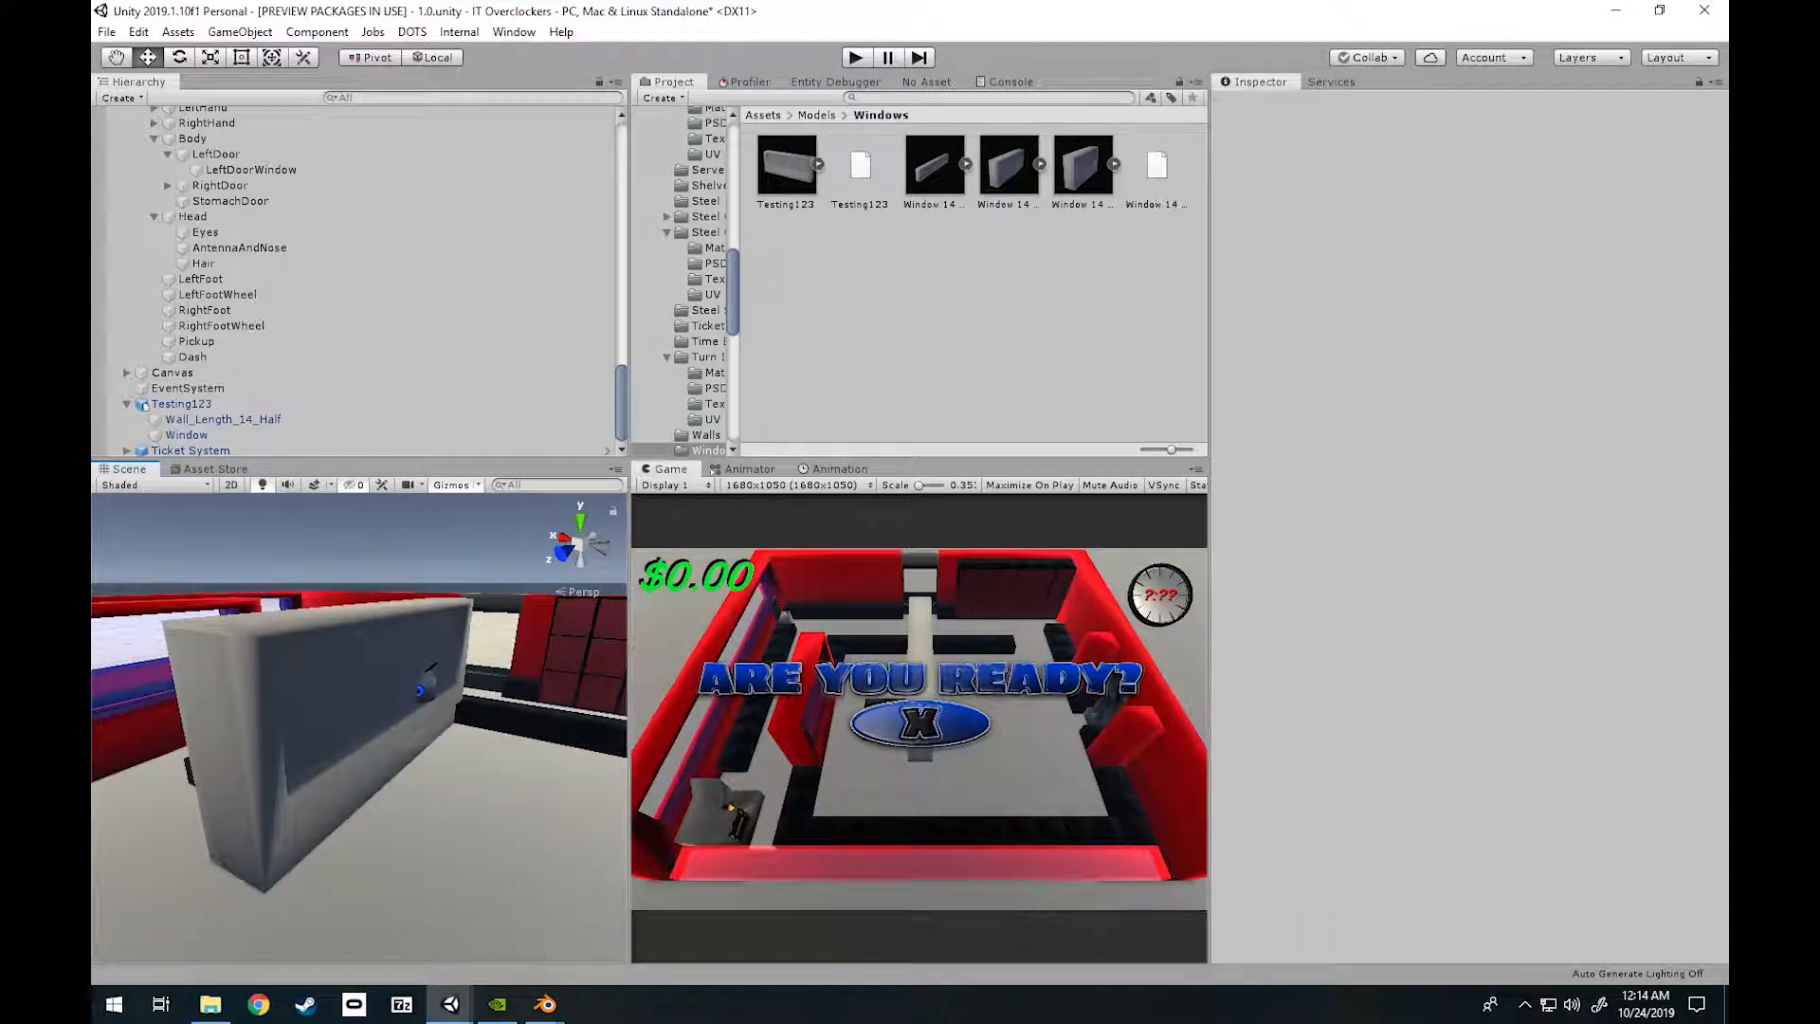
Select the TurnInArrows mesh inside TurnInArea and briefly run the game to watch its READY arrow texture.
left_click(420, 690)
right_click_drag(420, 690, 494, 698)
key("w")
left_click(379, 734)
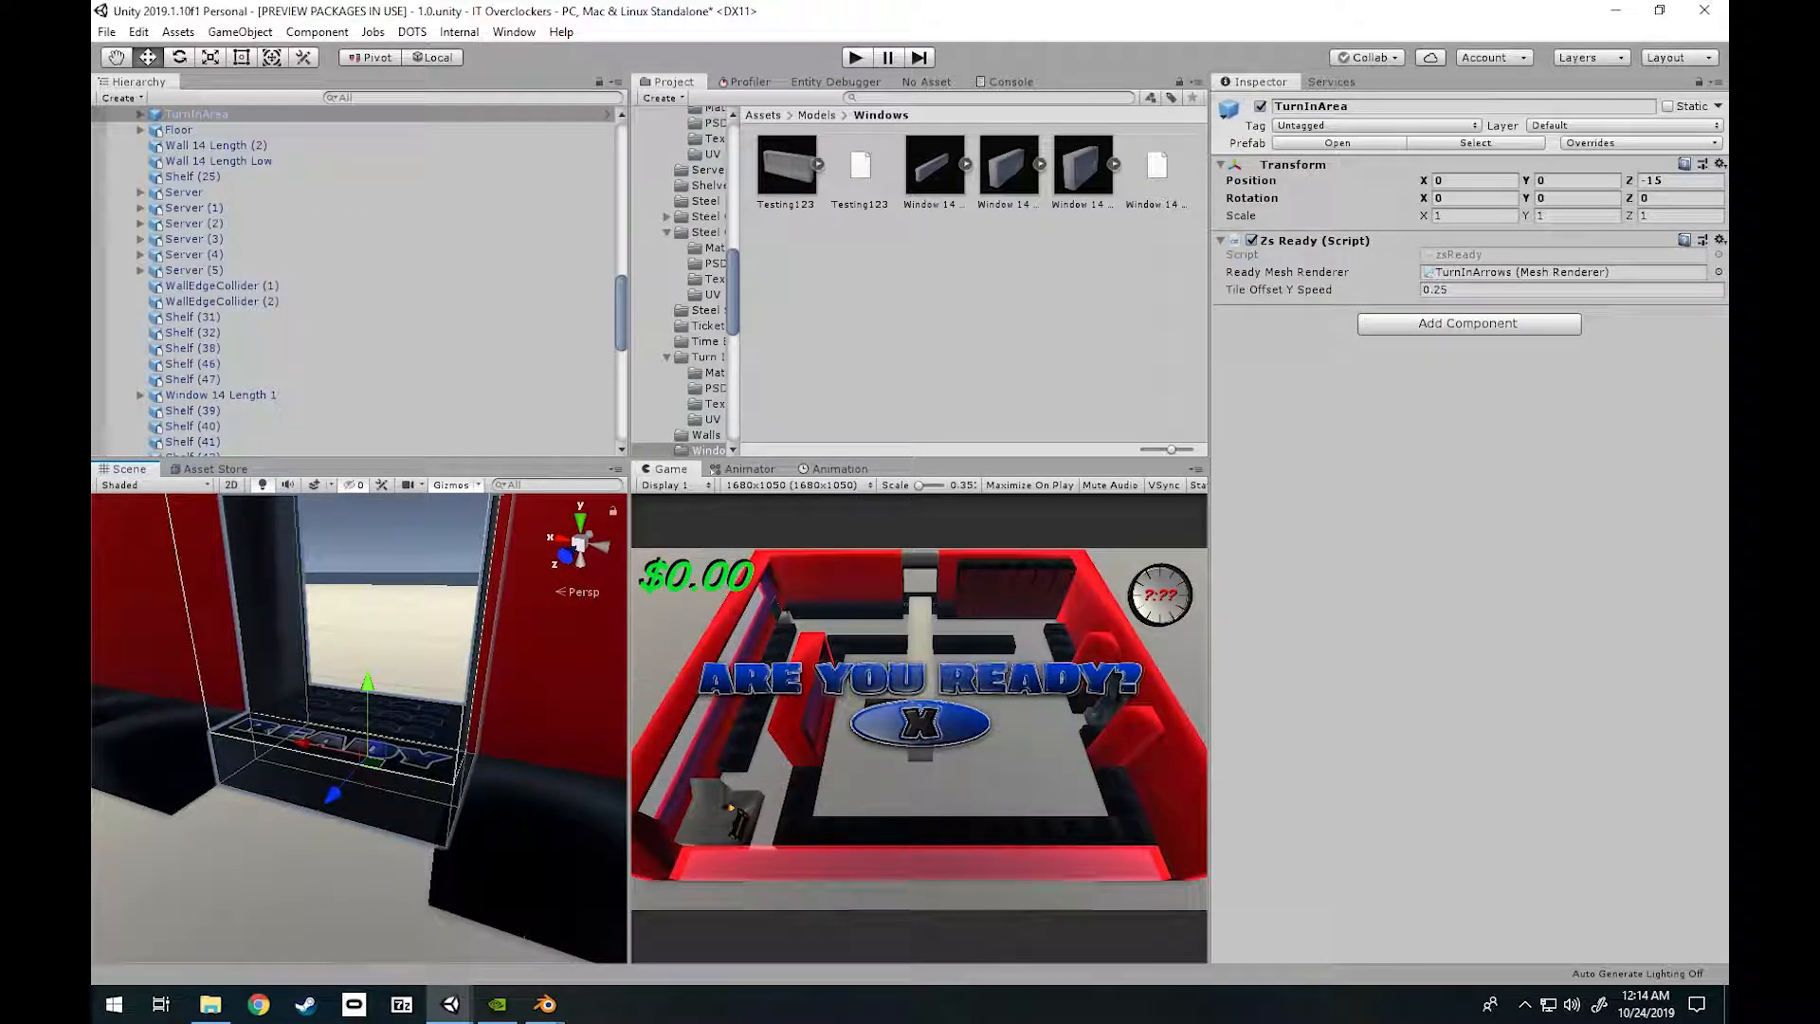
left_click(380, 734)
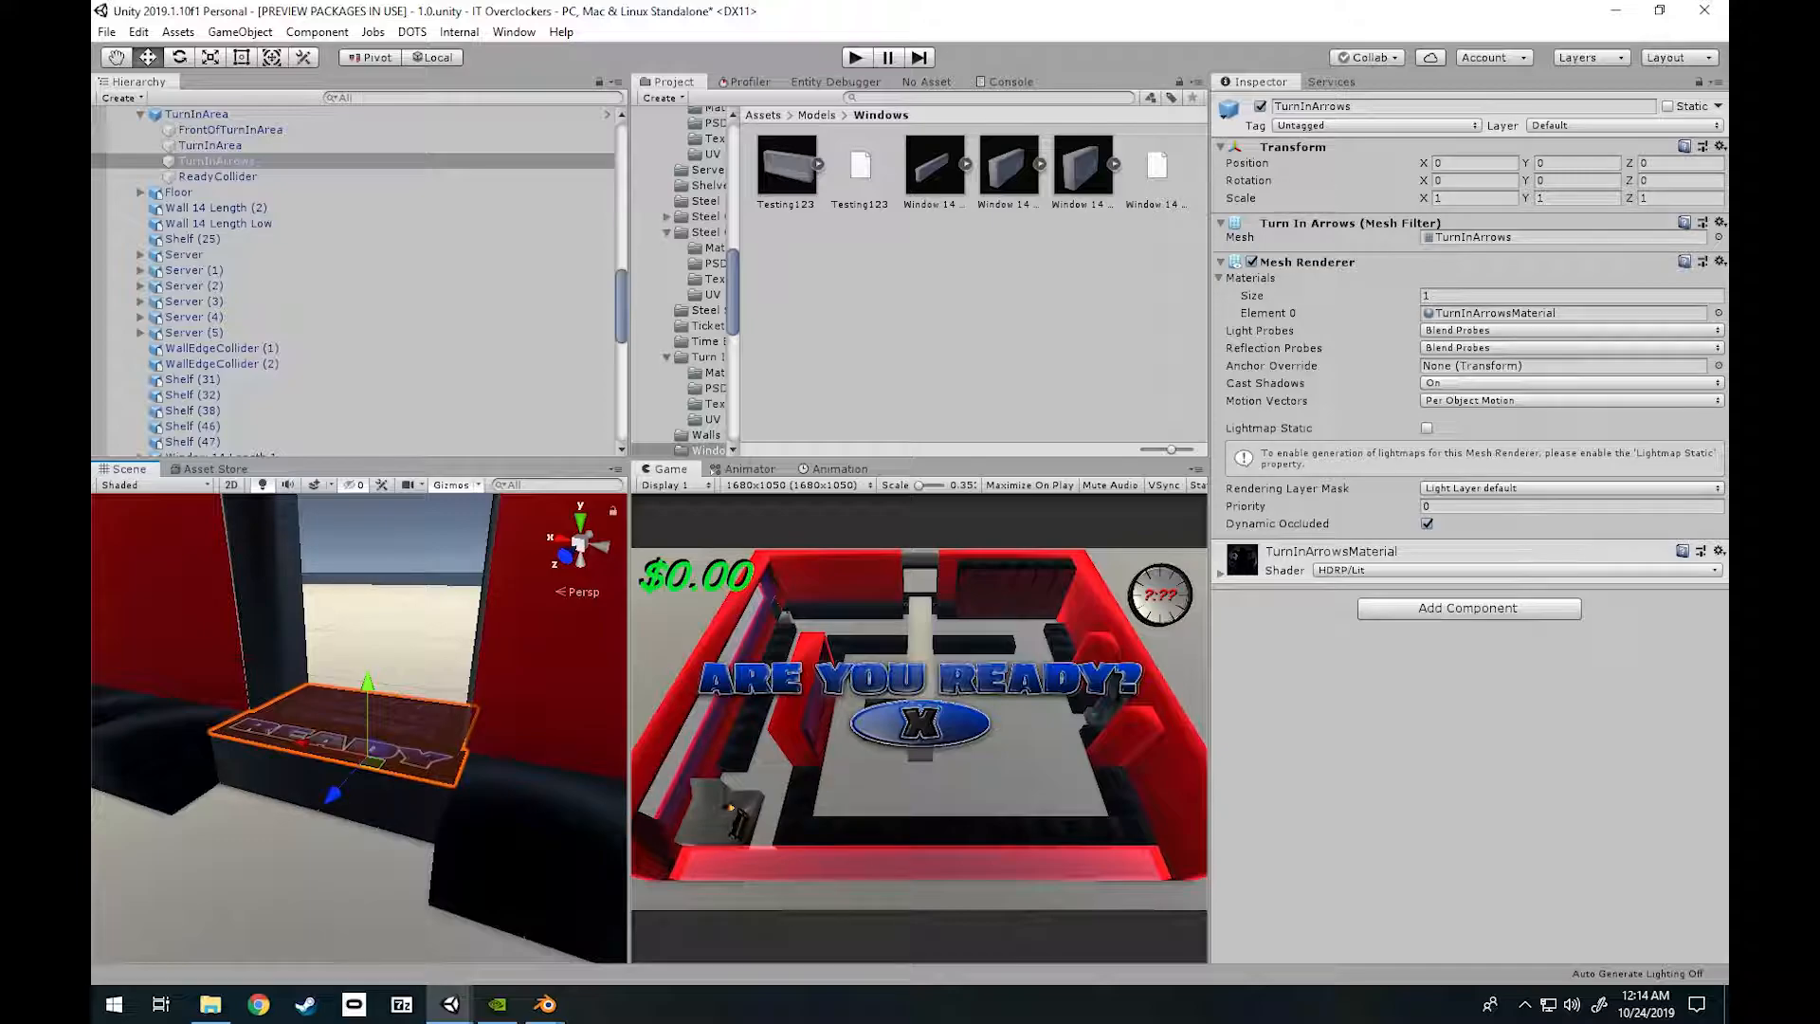
key("ctrl+p")
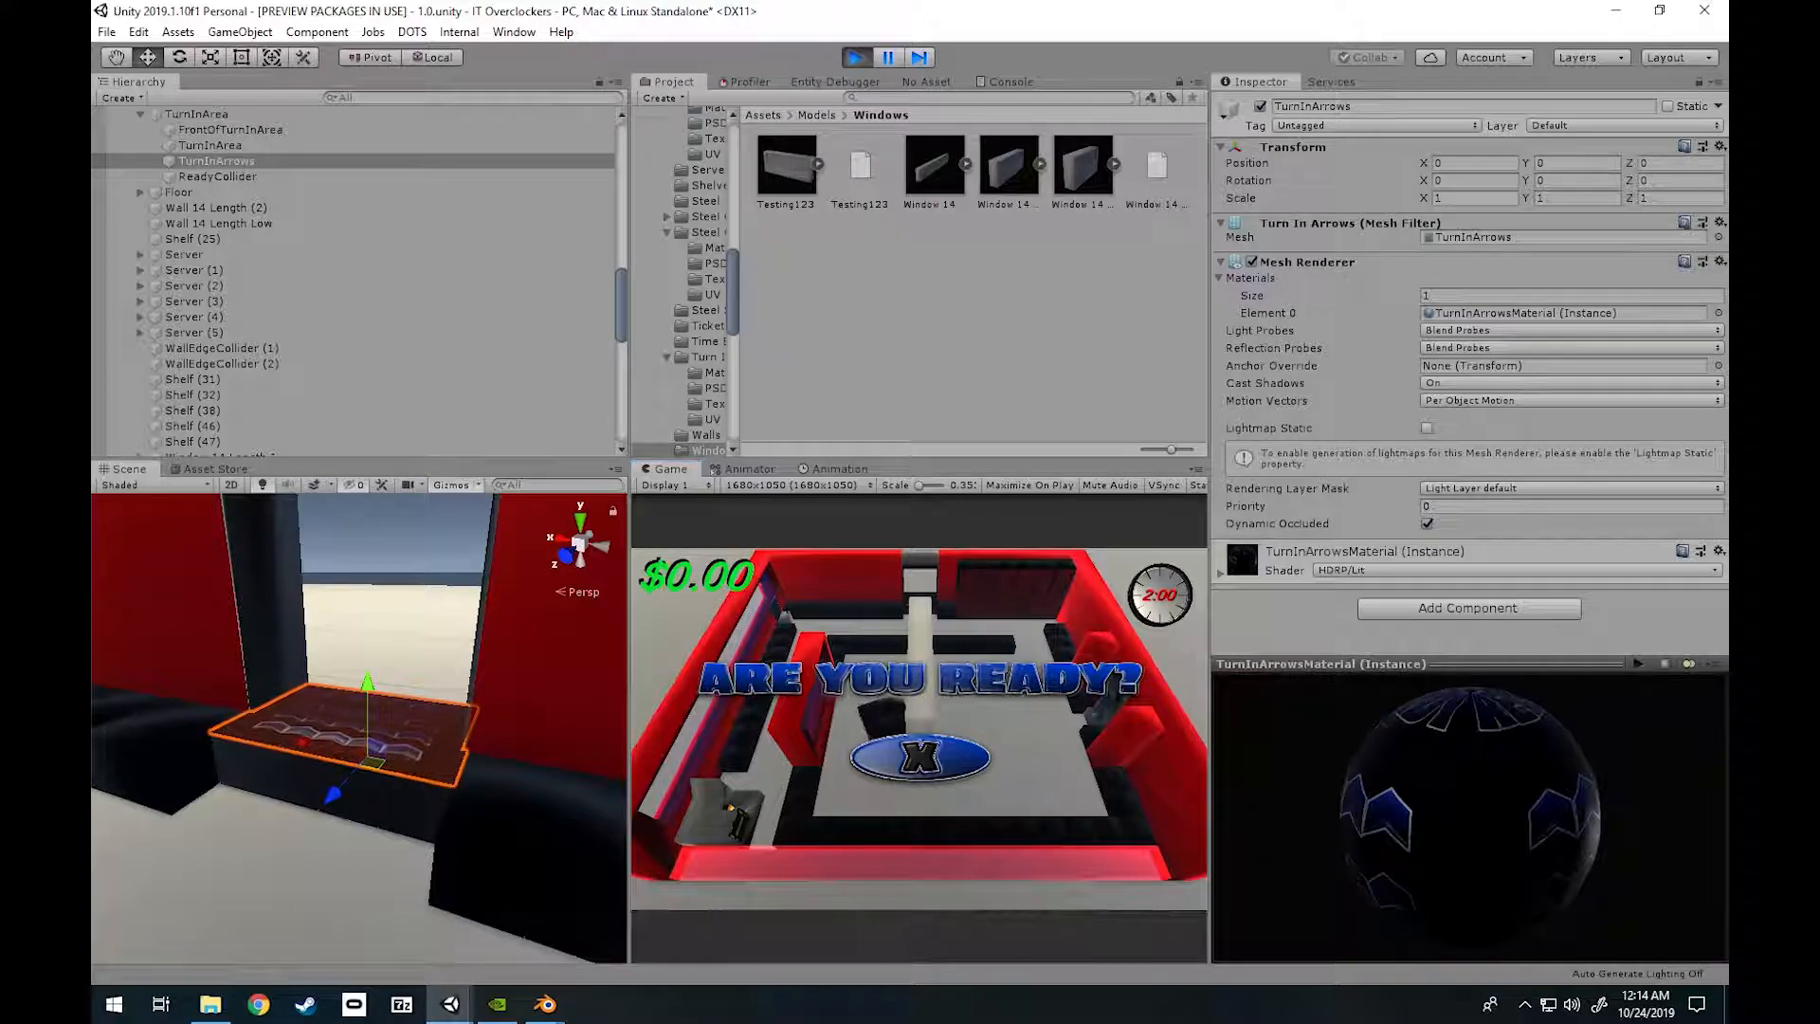
key("ctrl+p")
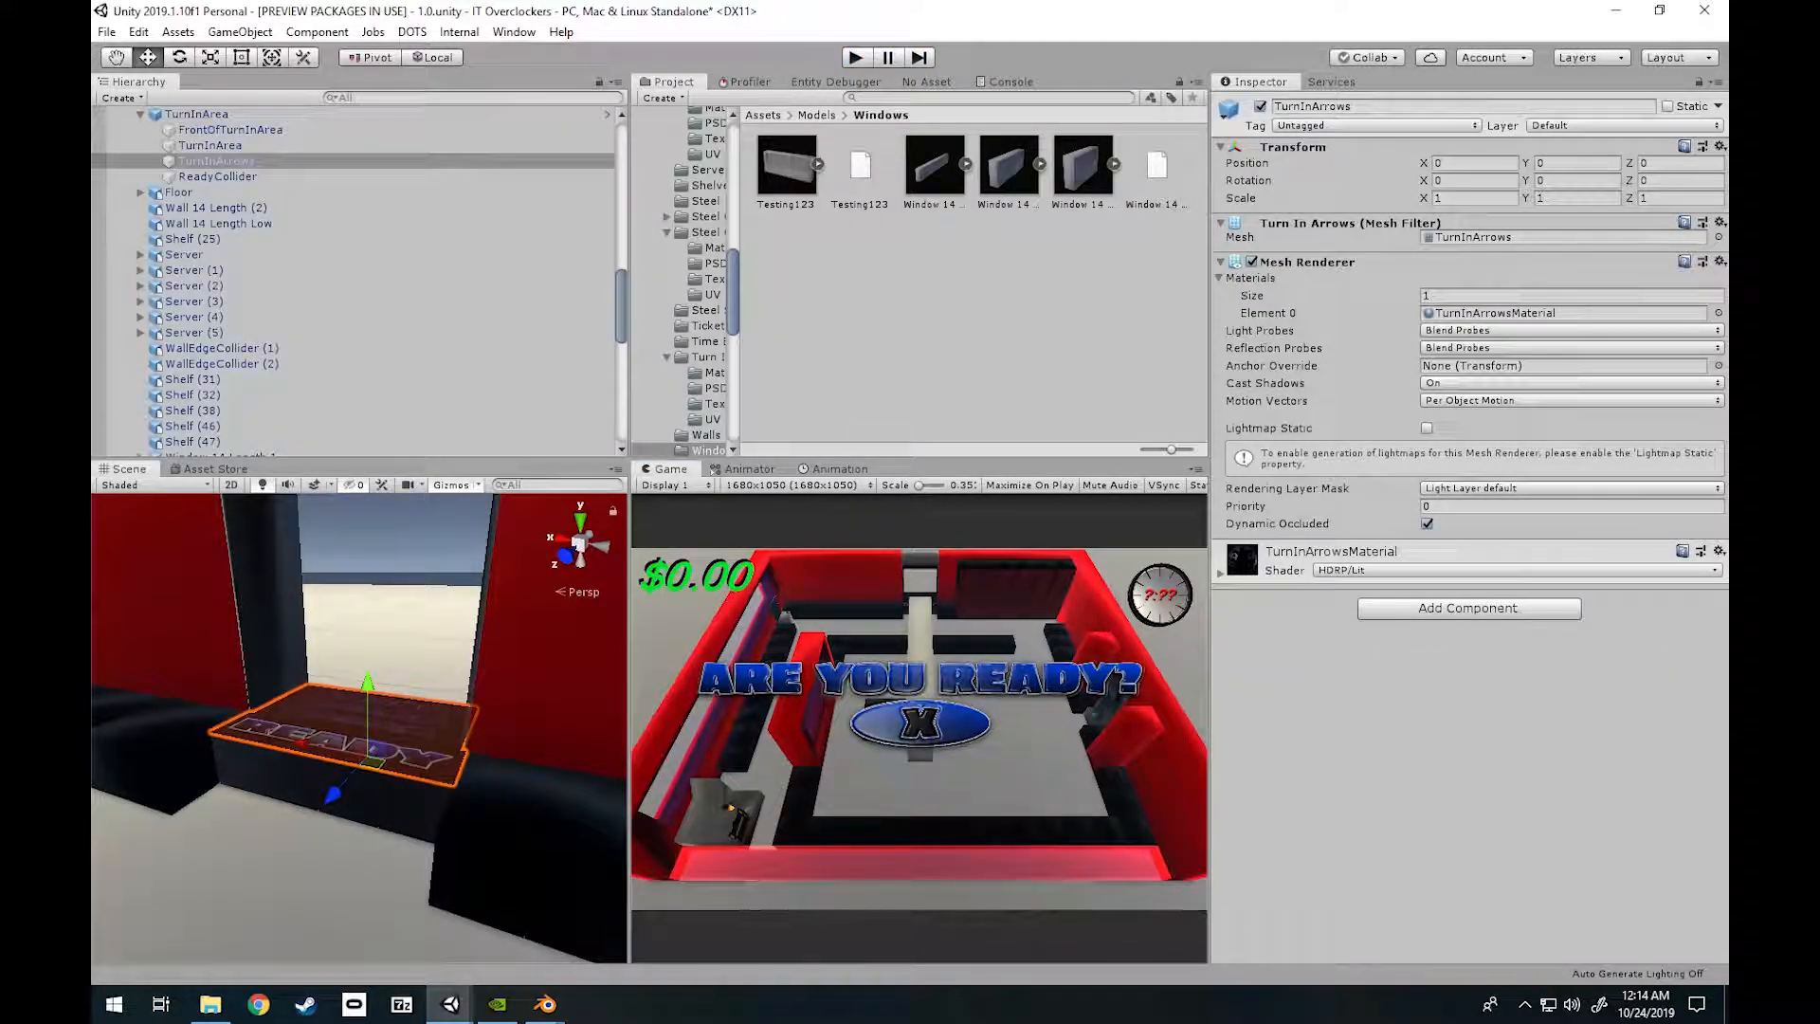
Select the TurnInArea parent object, collapse its children, and examine the turn-in window from several angles around the room.
left_click(196, 114)
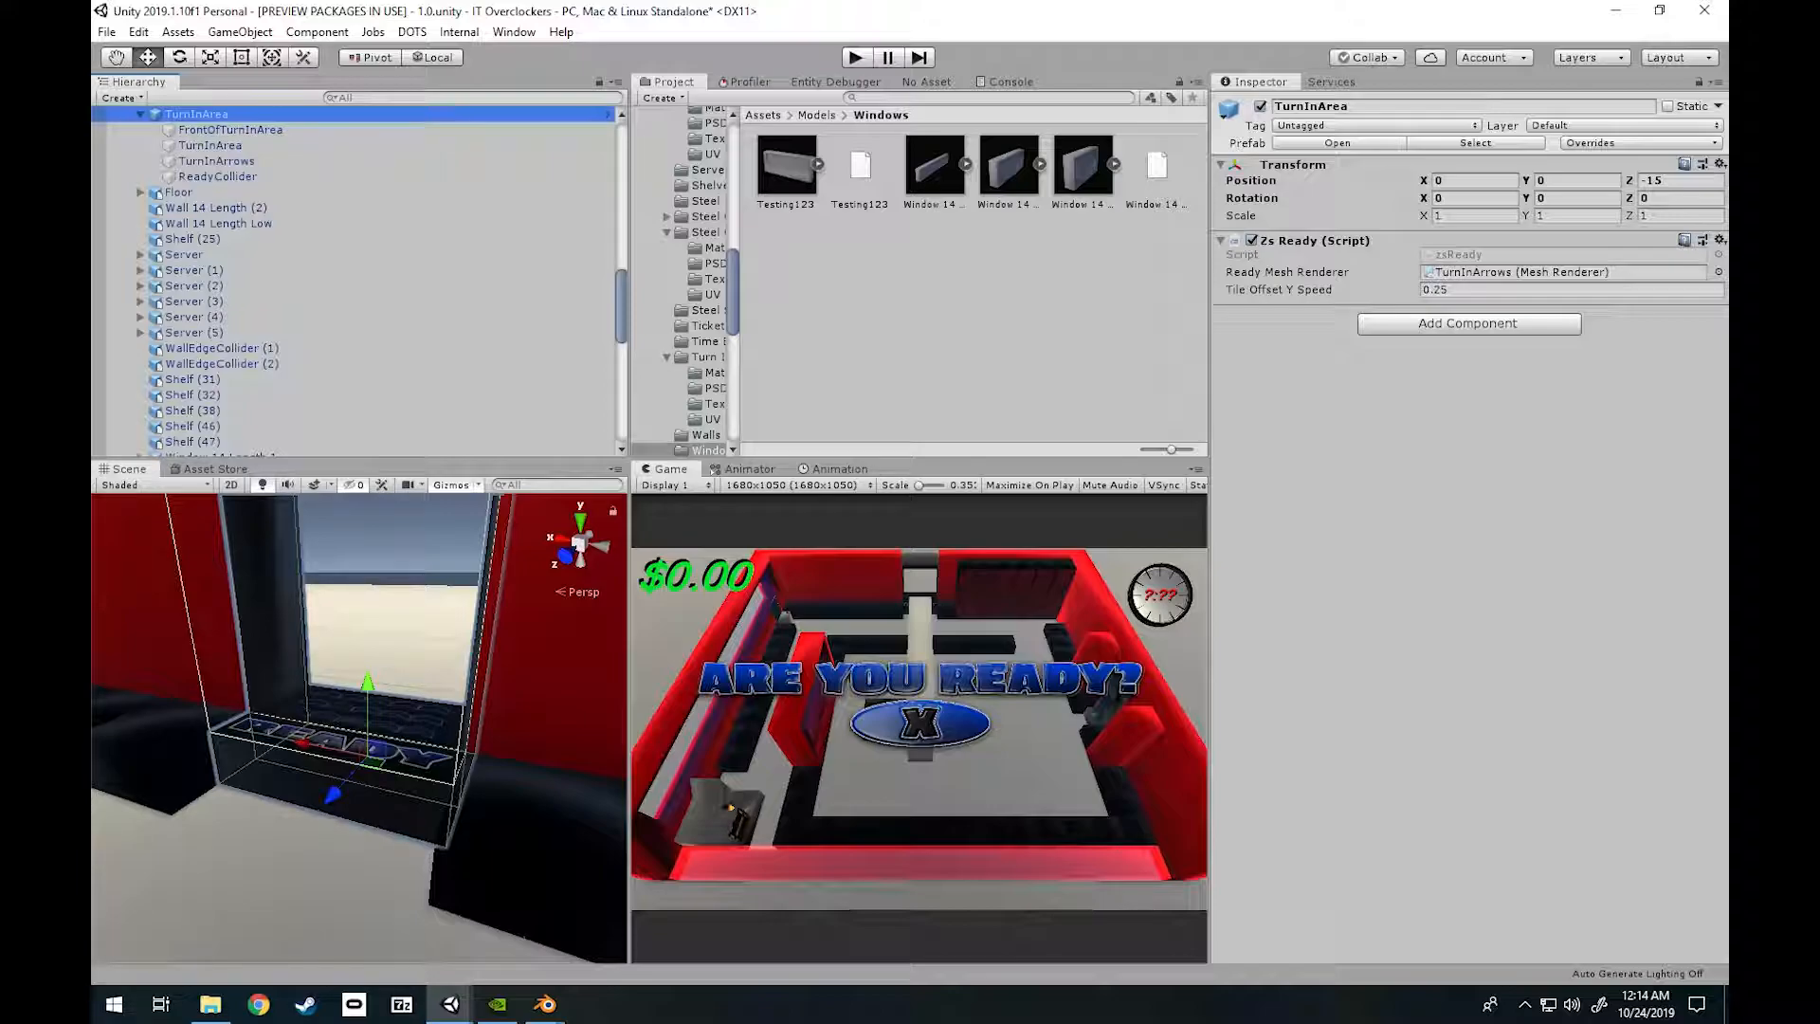
left_click(140, 114)
key("s")
right_click_drag(379, 663, 365, 700)
key("w")
key("w")
key("s")
key("s")
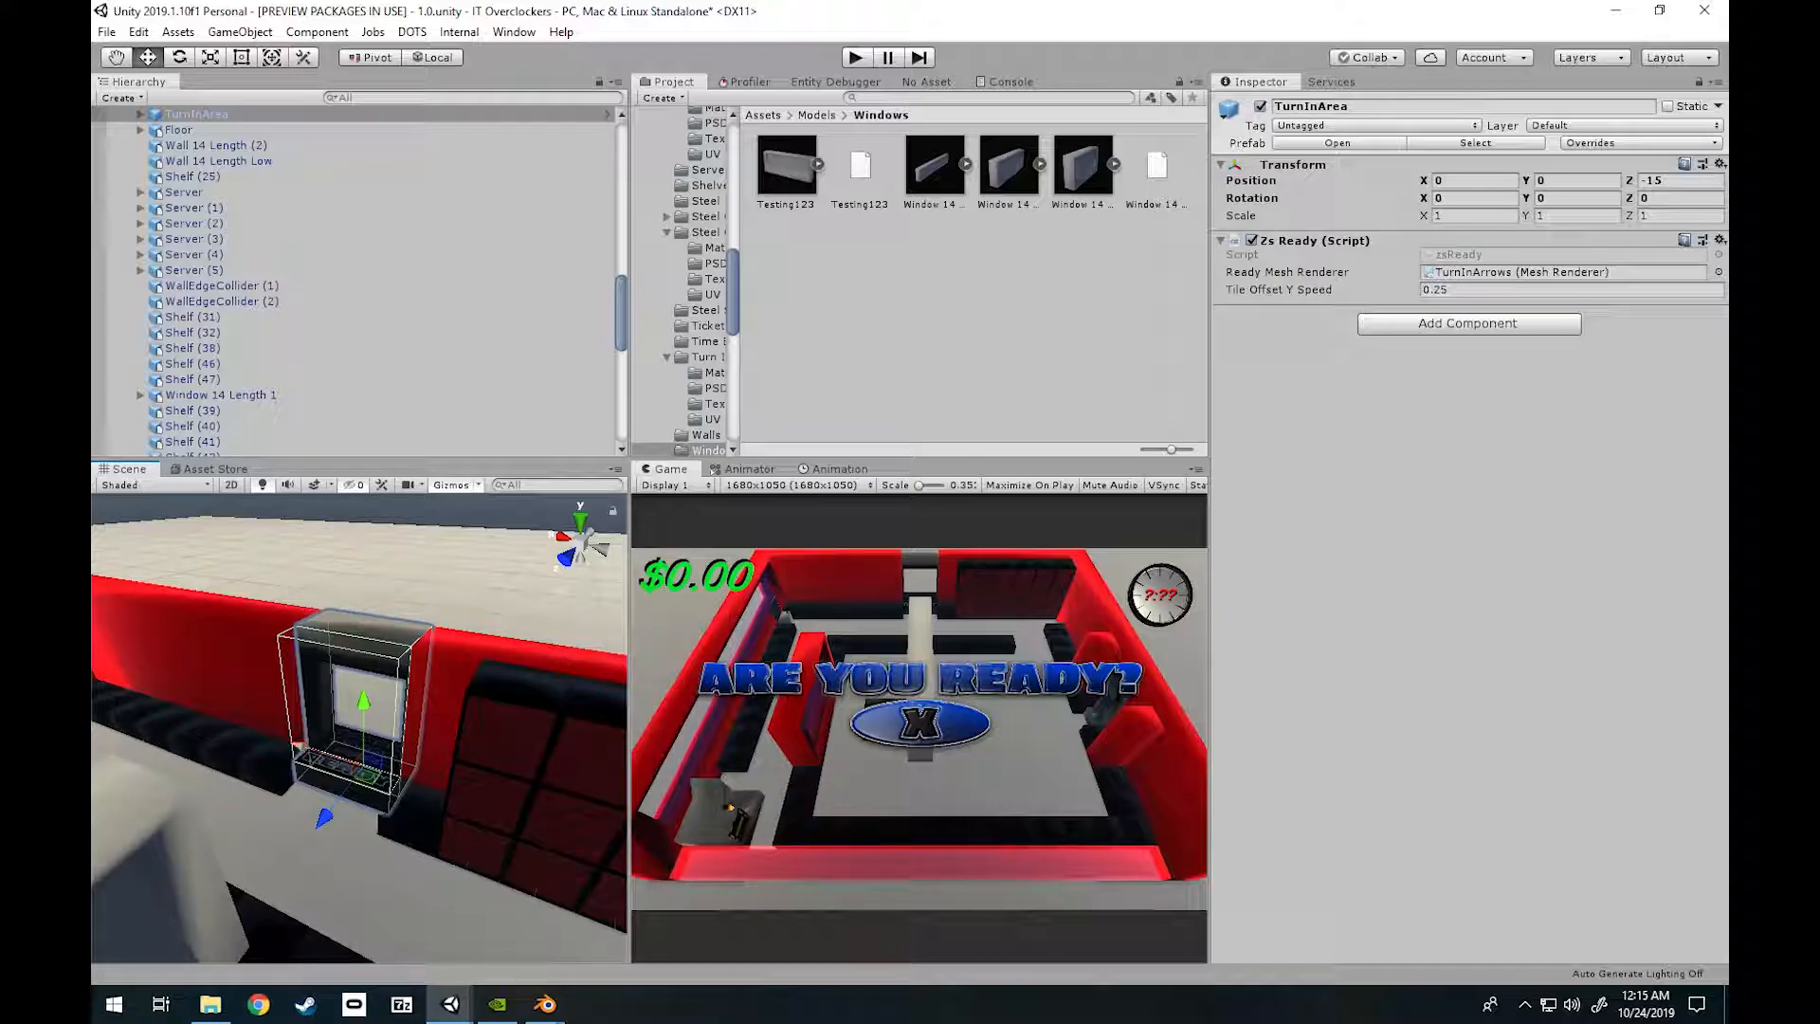
mouse_move(364, 699)
right_mouse_down()
mouse_move(241, 655)
mouse_move(351, 682)
right_mouse_up()
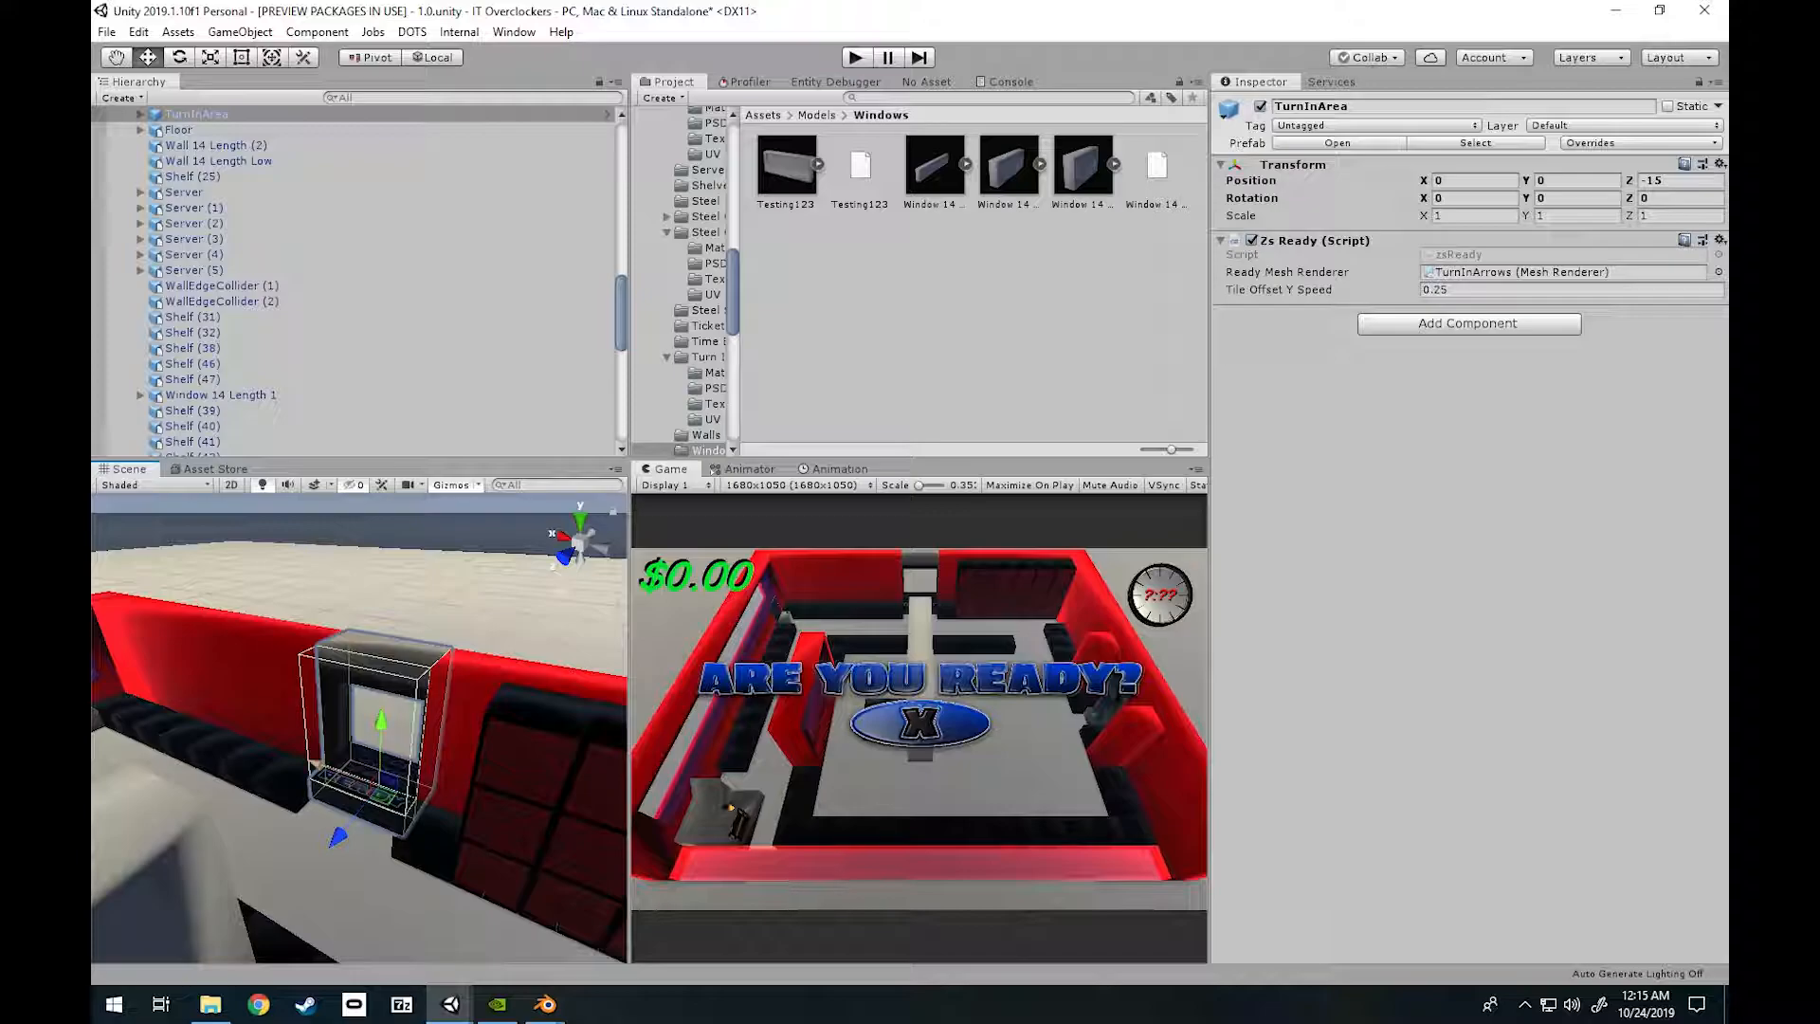
right_click_drag(378, 713, 427, 726)
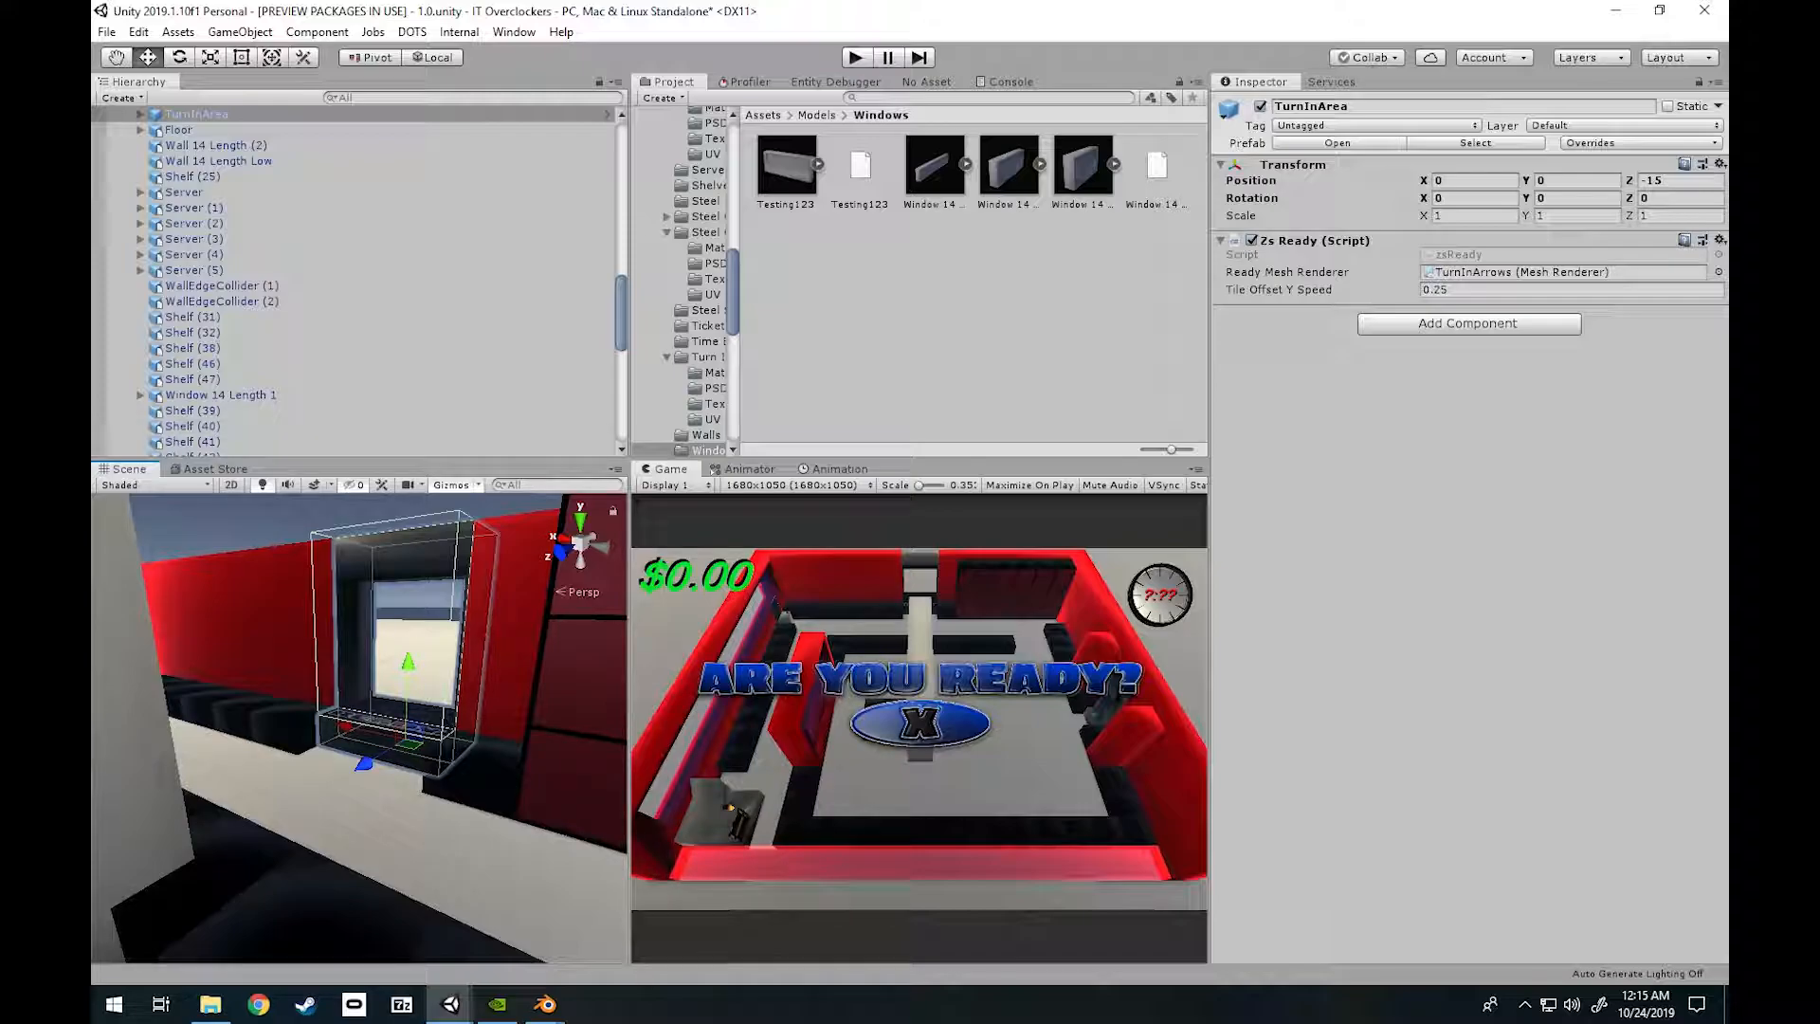
Switch to Blender and examine the object list of the Helio file and the Testing123 wall and window file.
mouse_move(545, 1004)
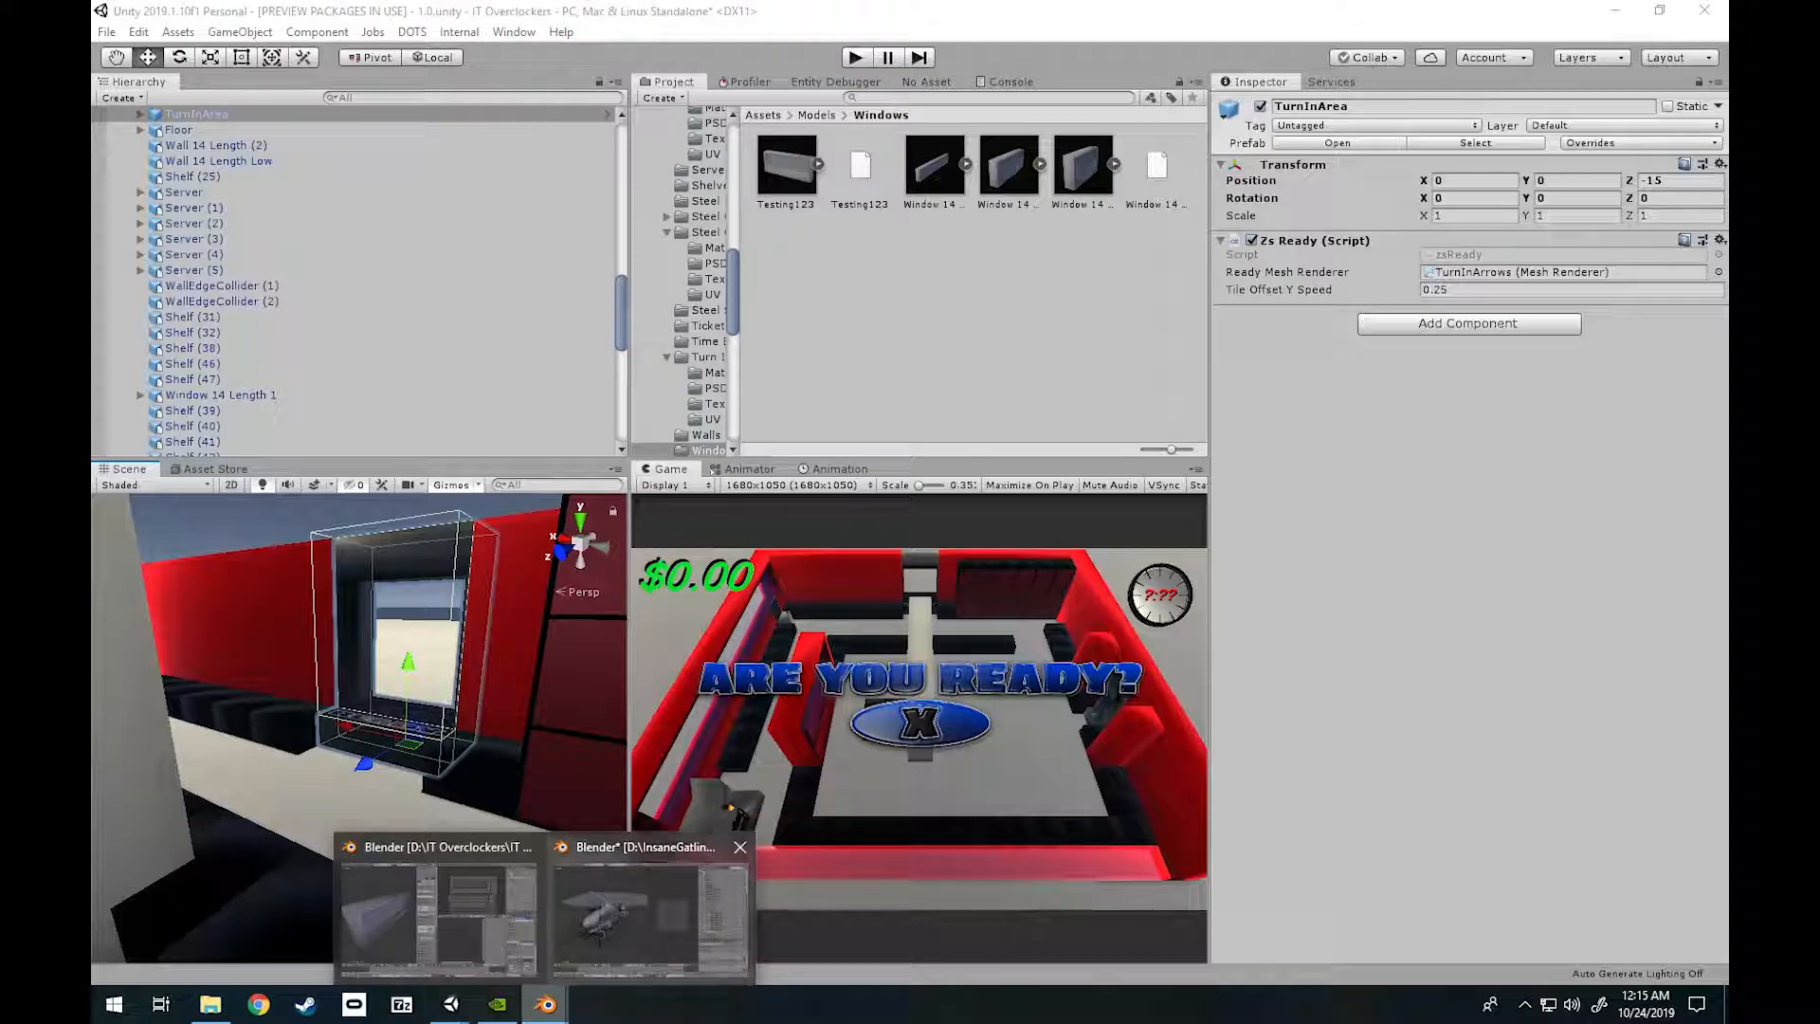
left_click(650, 914)
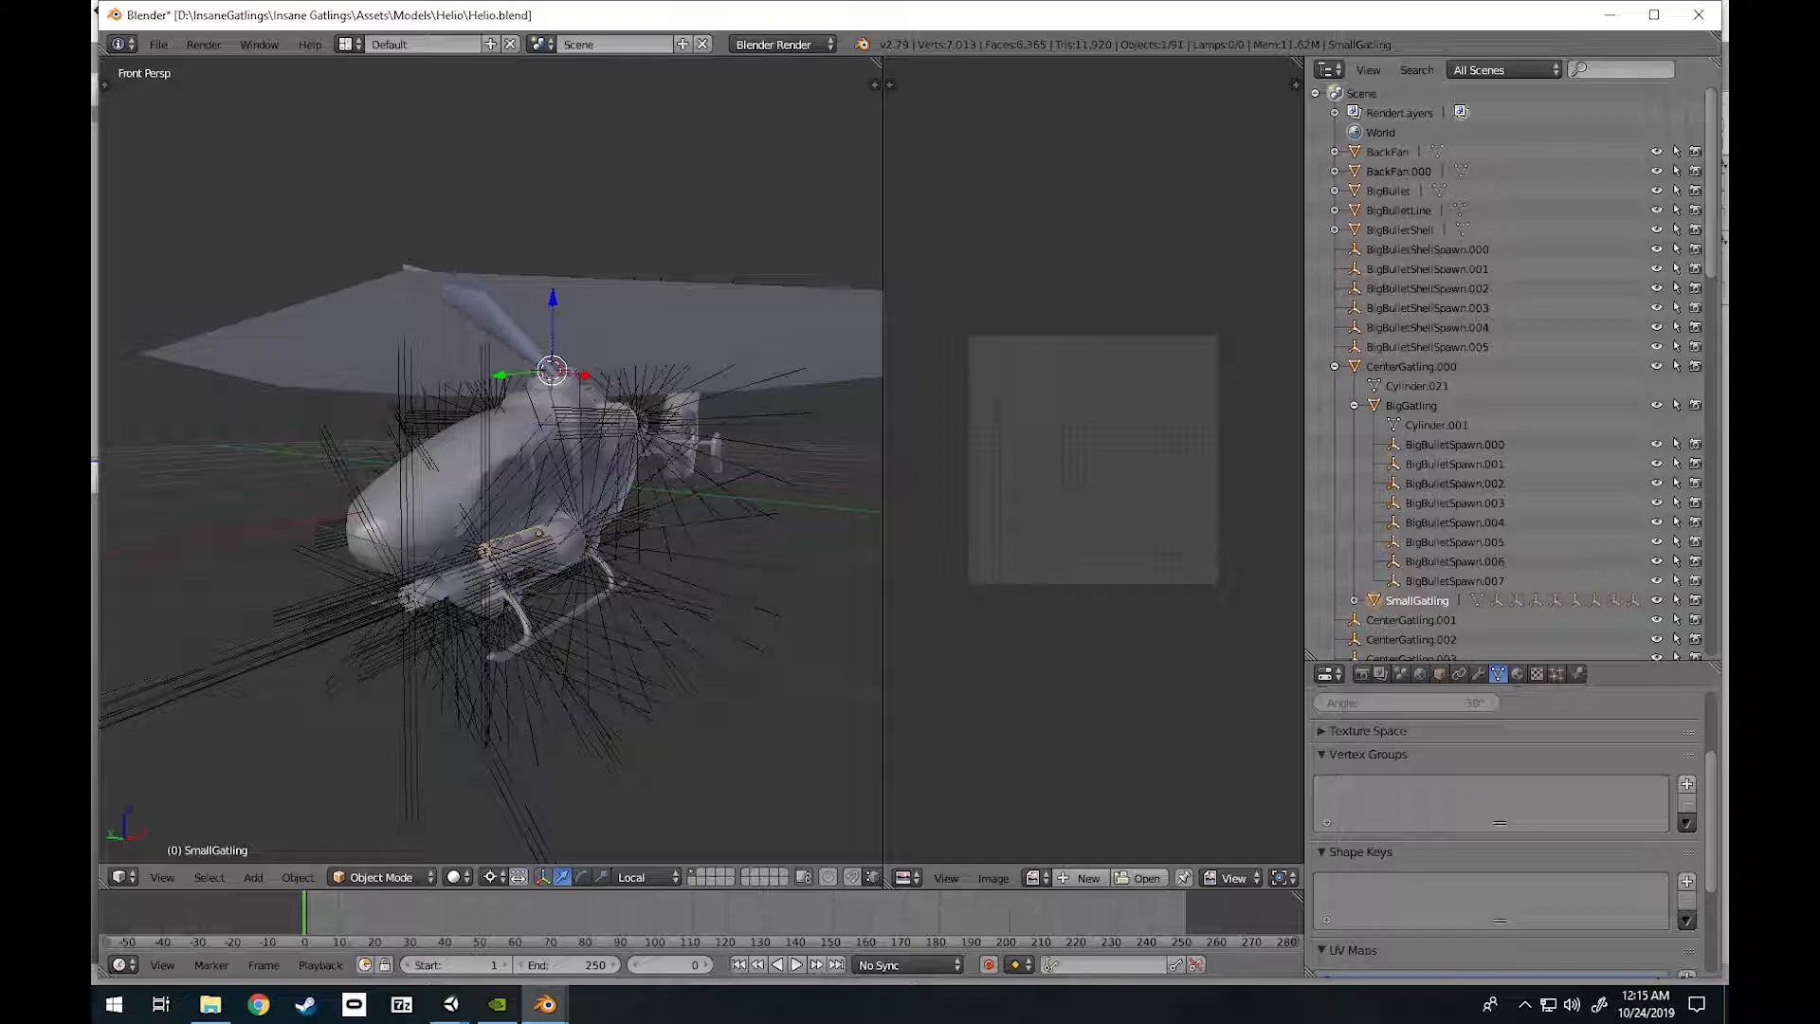
scroll(1507, 370, "down", 15)
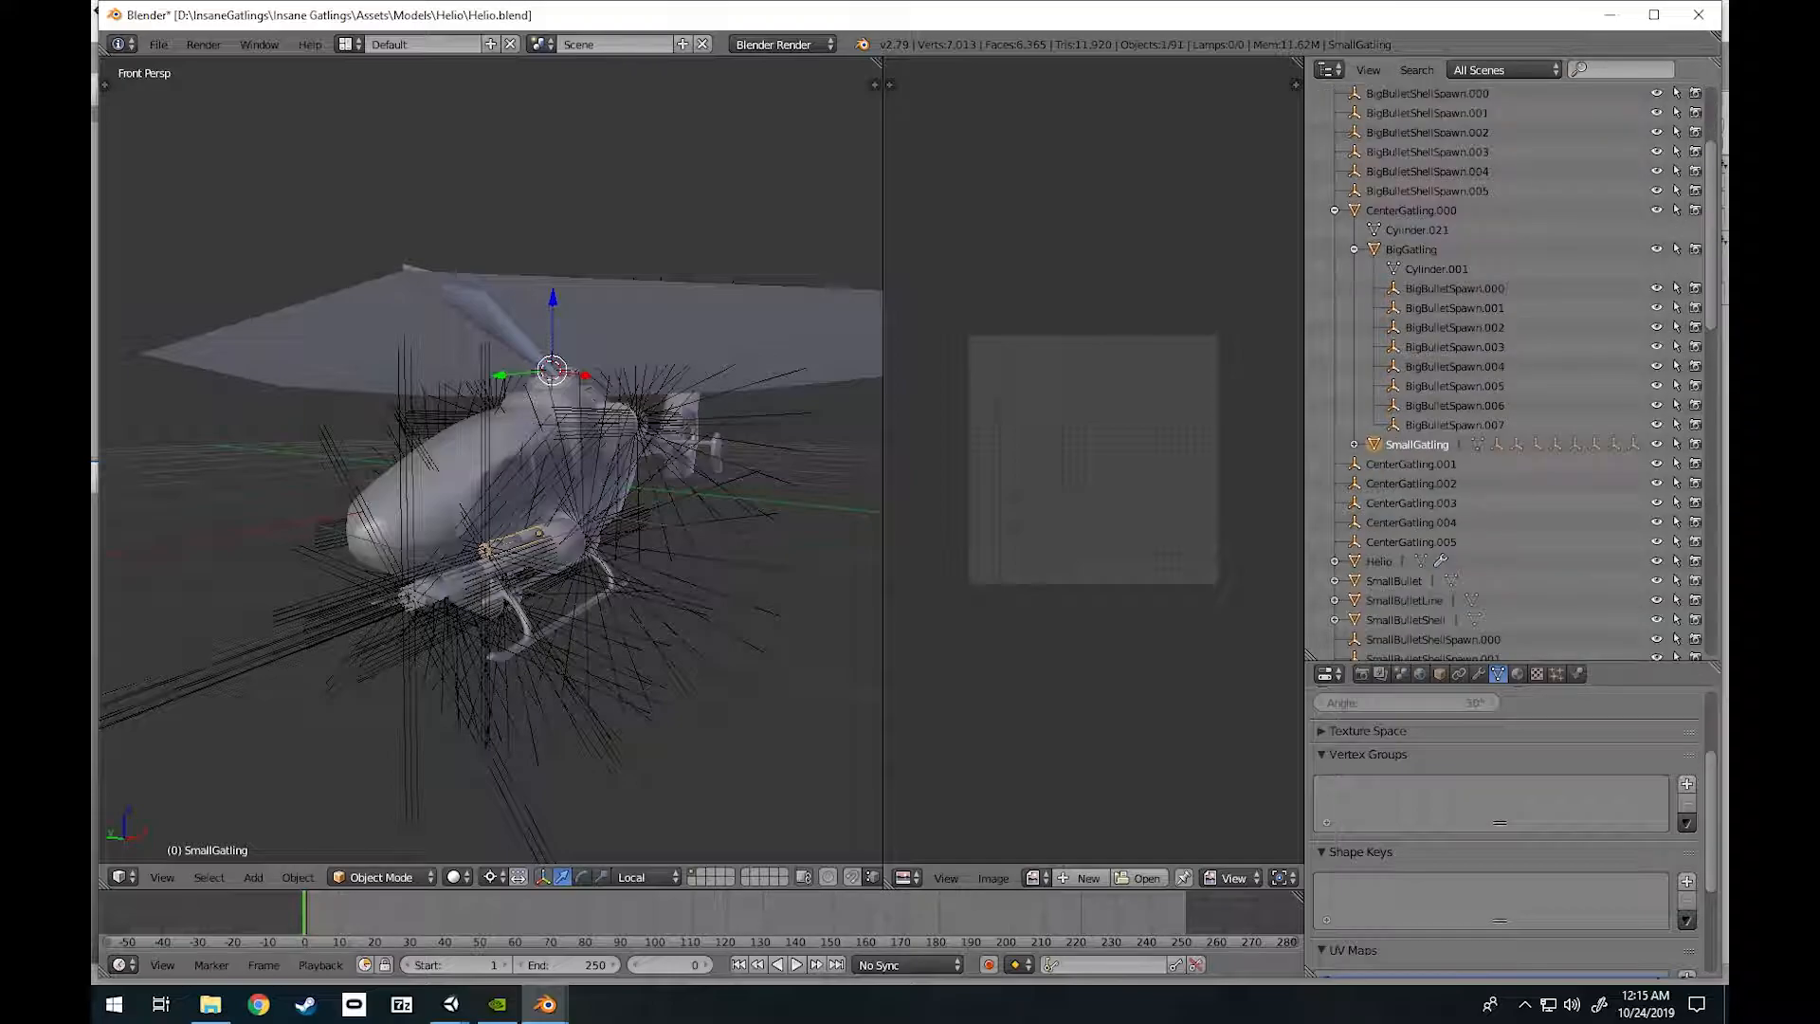
scroll(1507, 369, "down", 5)
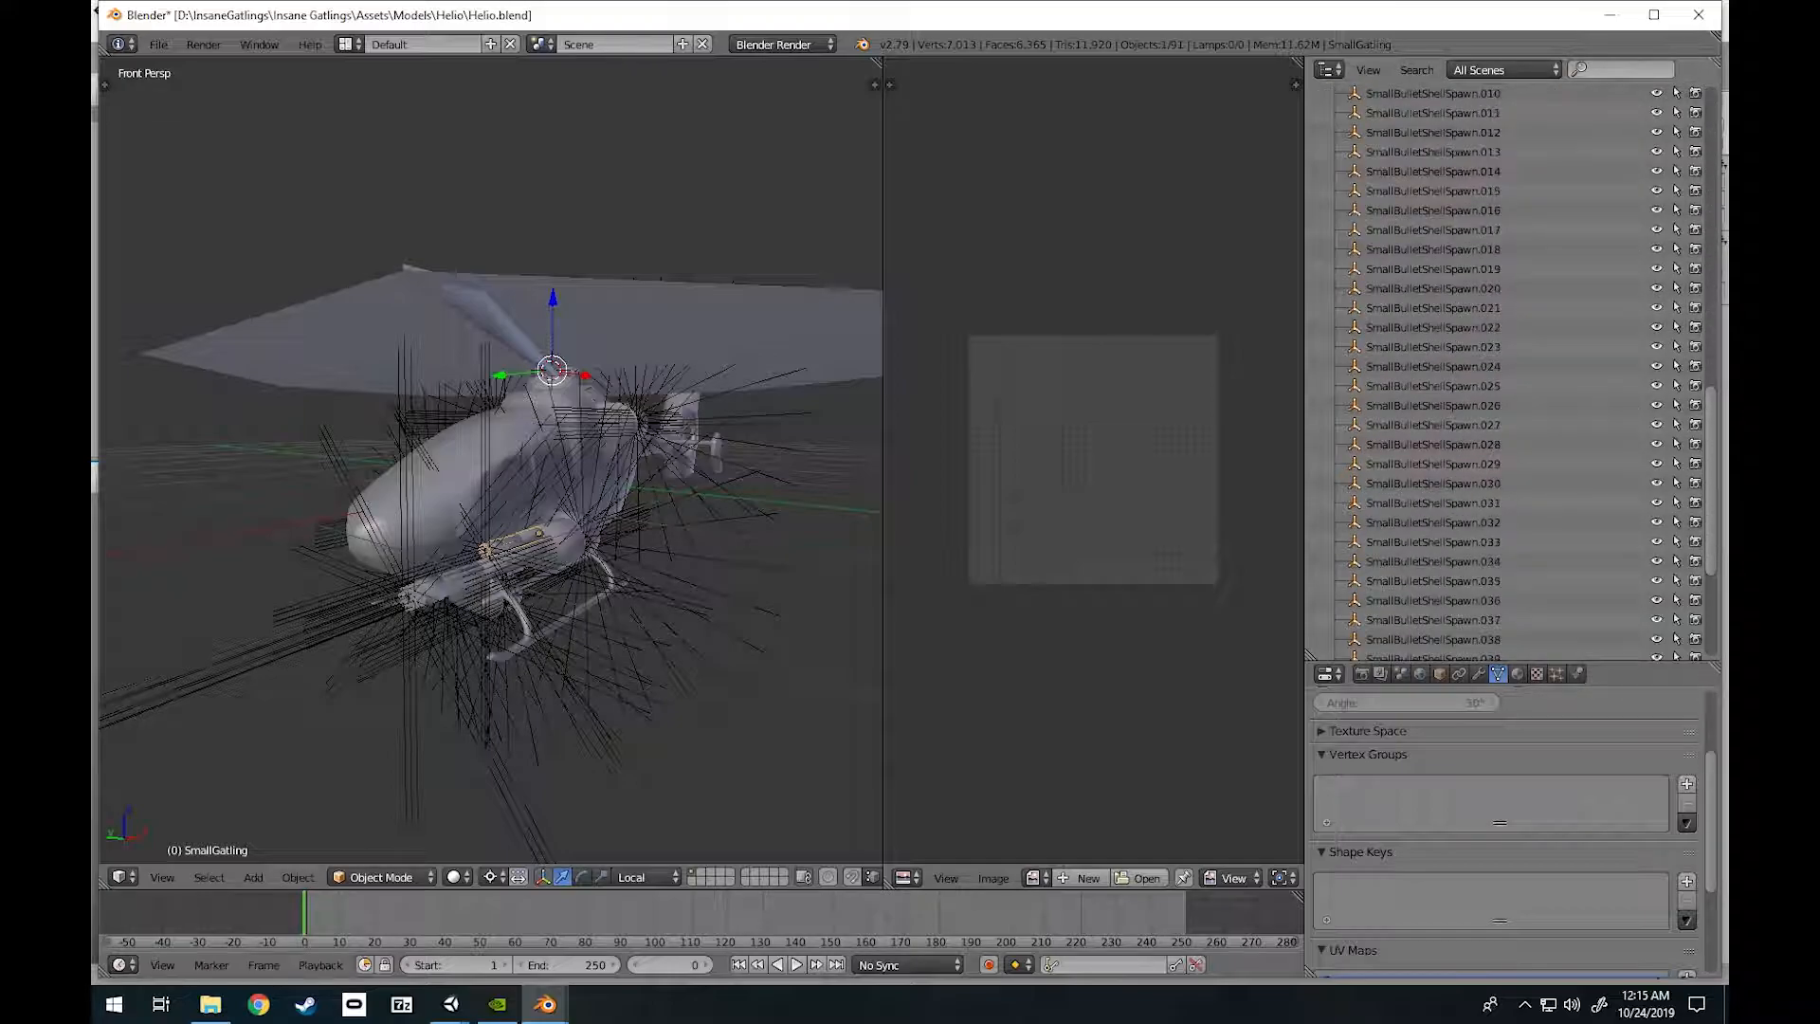
mouse_move(545, 1003)
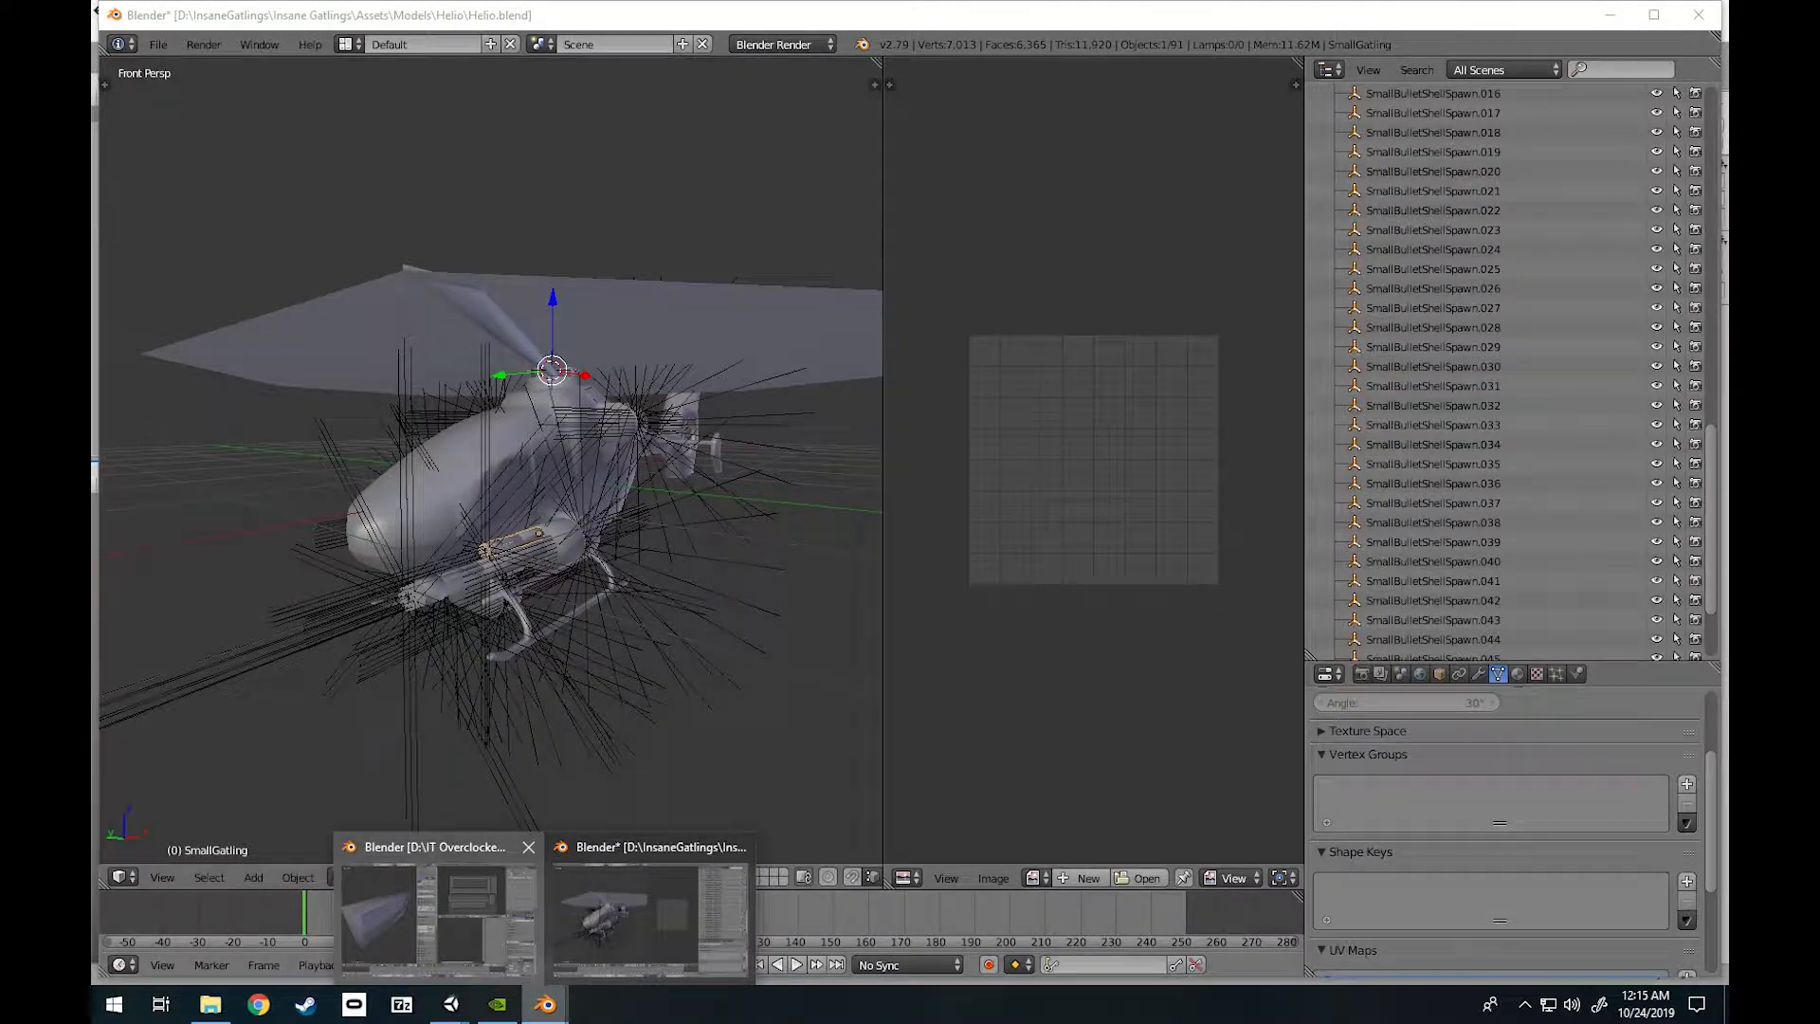
left_click(654, 910)
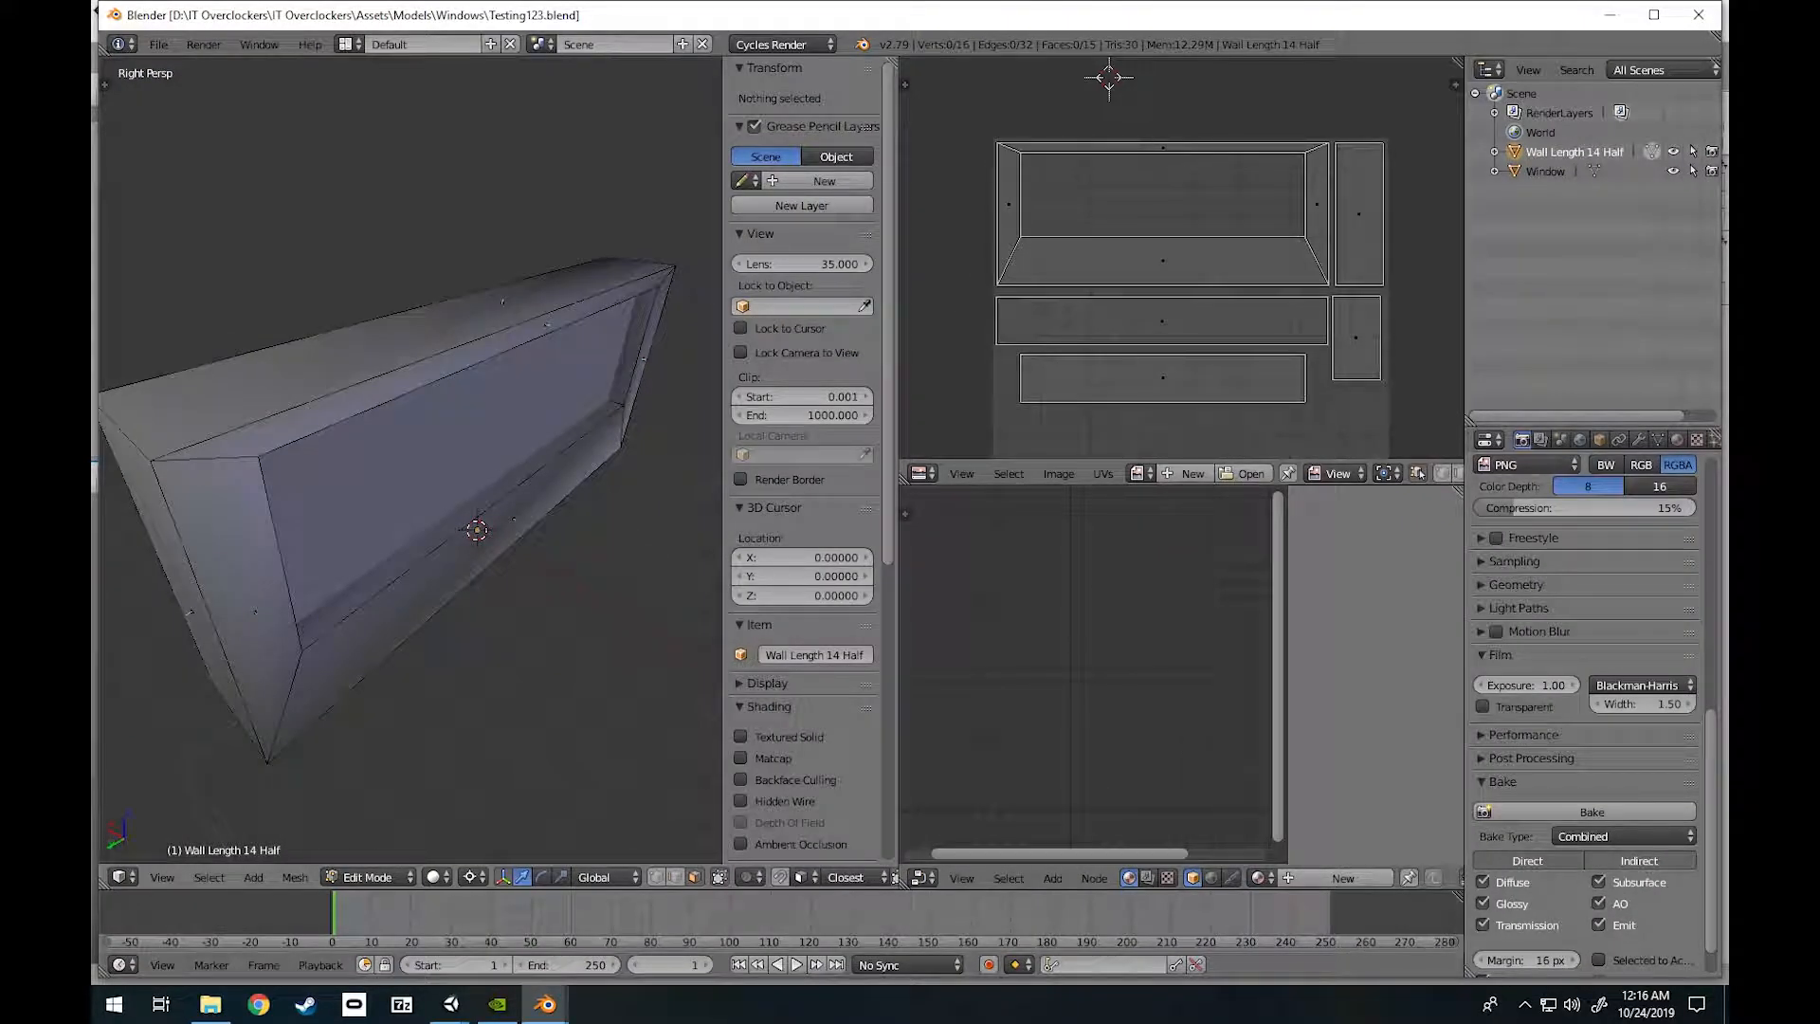
Switch back to the IT Overclockers project in Unity and look through the scene's object hierarchy.
mouse_move(451, 1003)
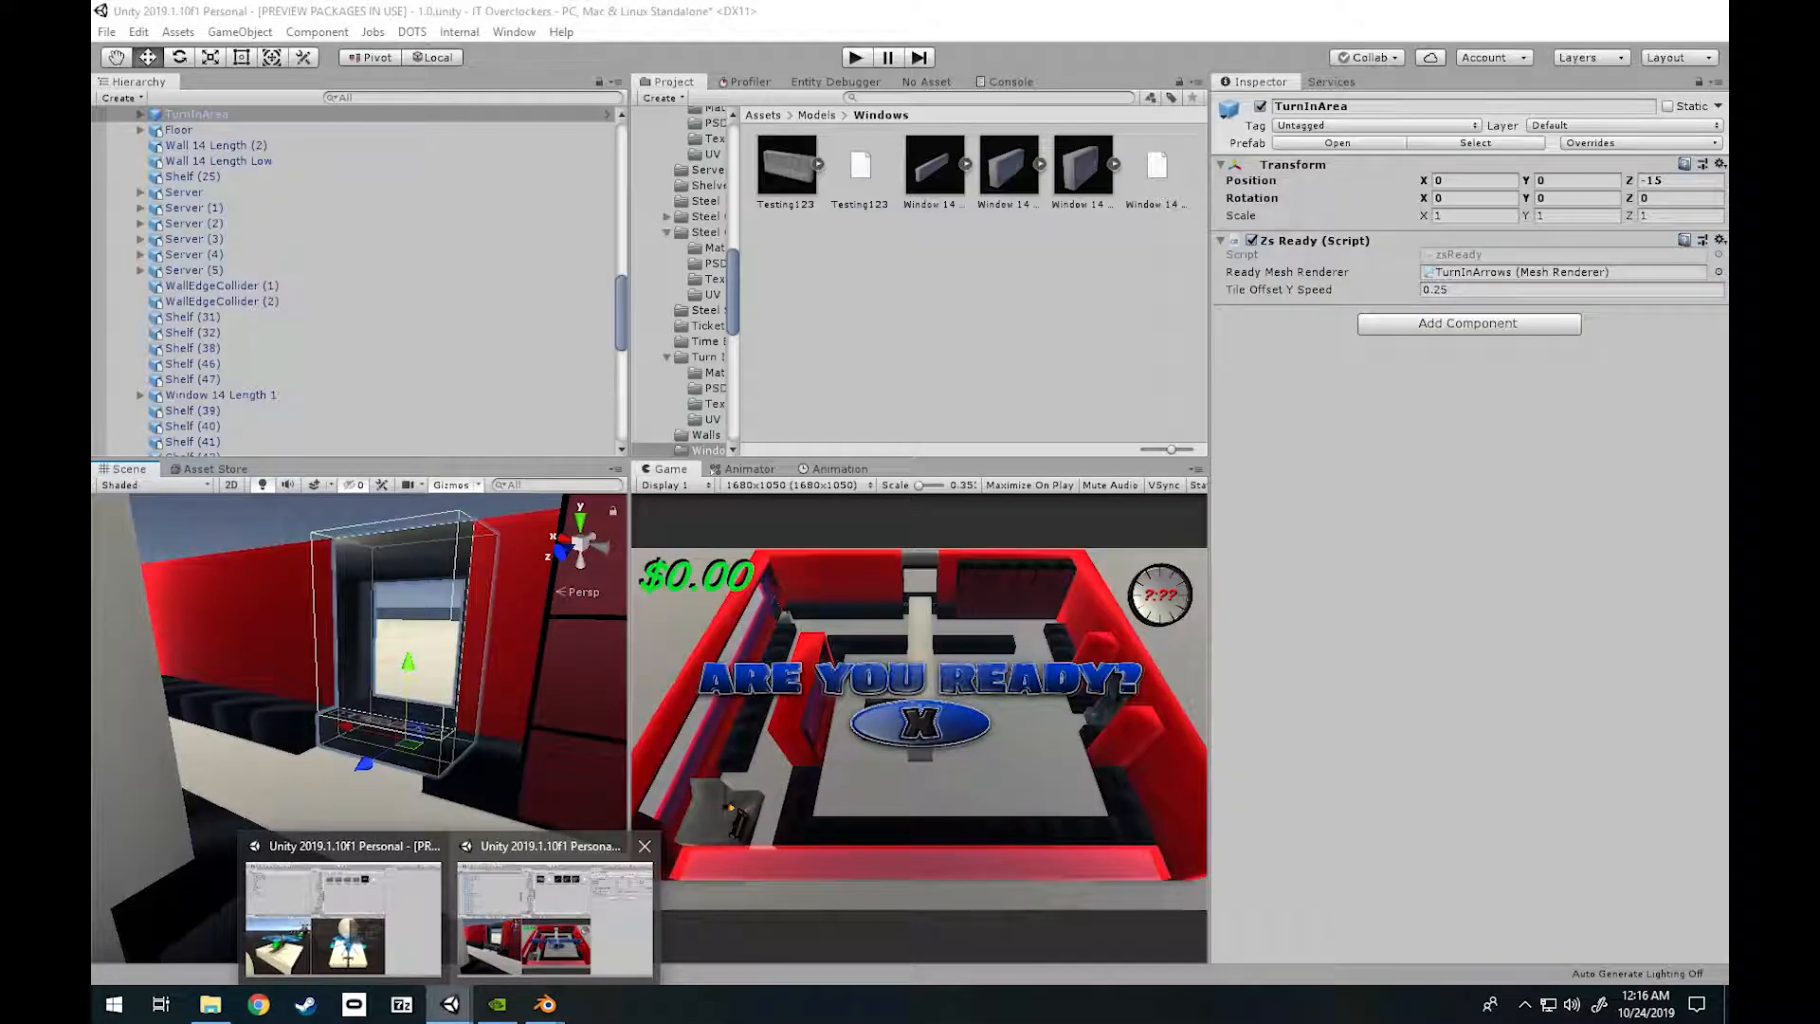
left_click(554, 910)
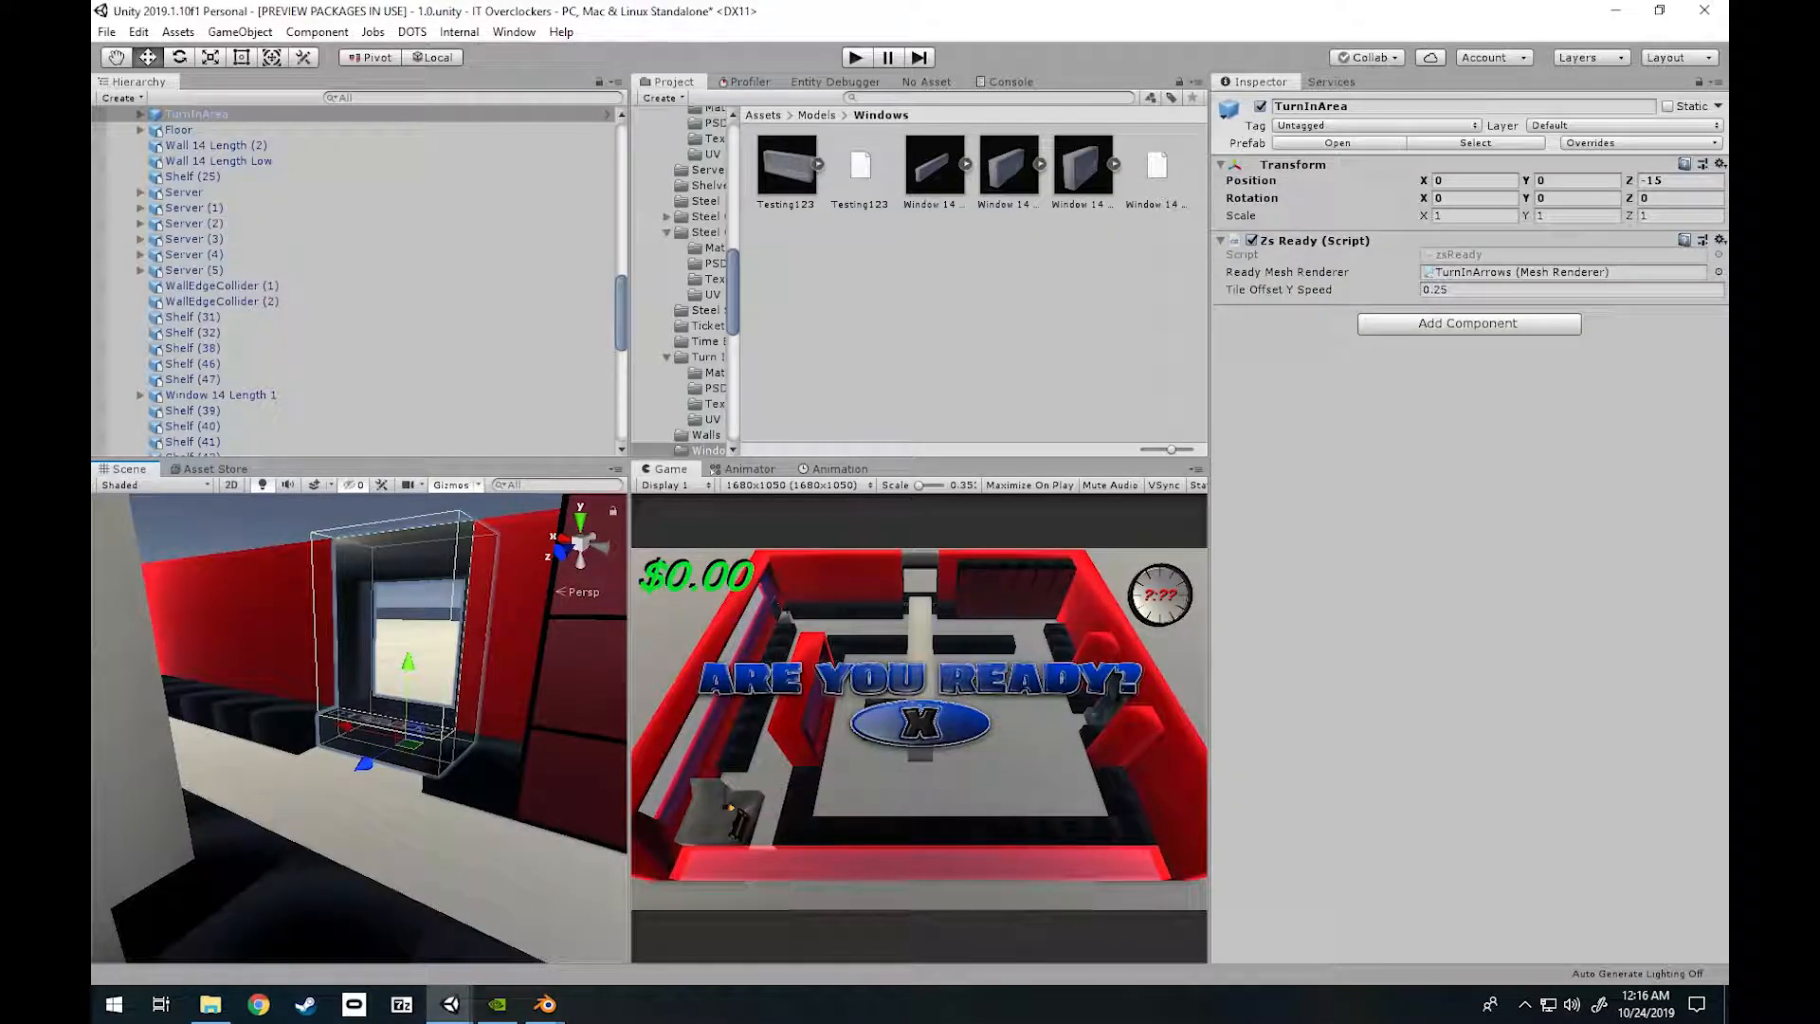
scroll(355, 284, "down", 8)
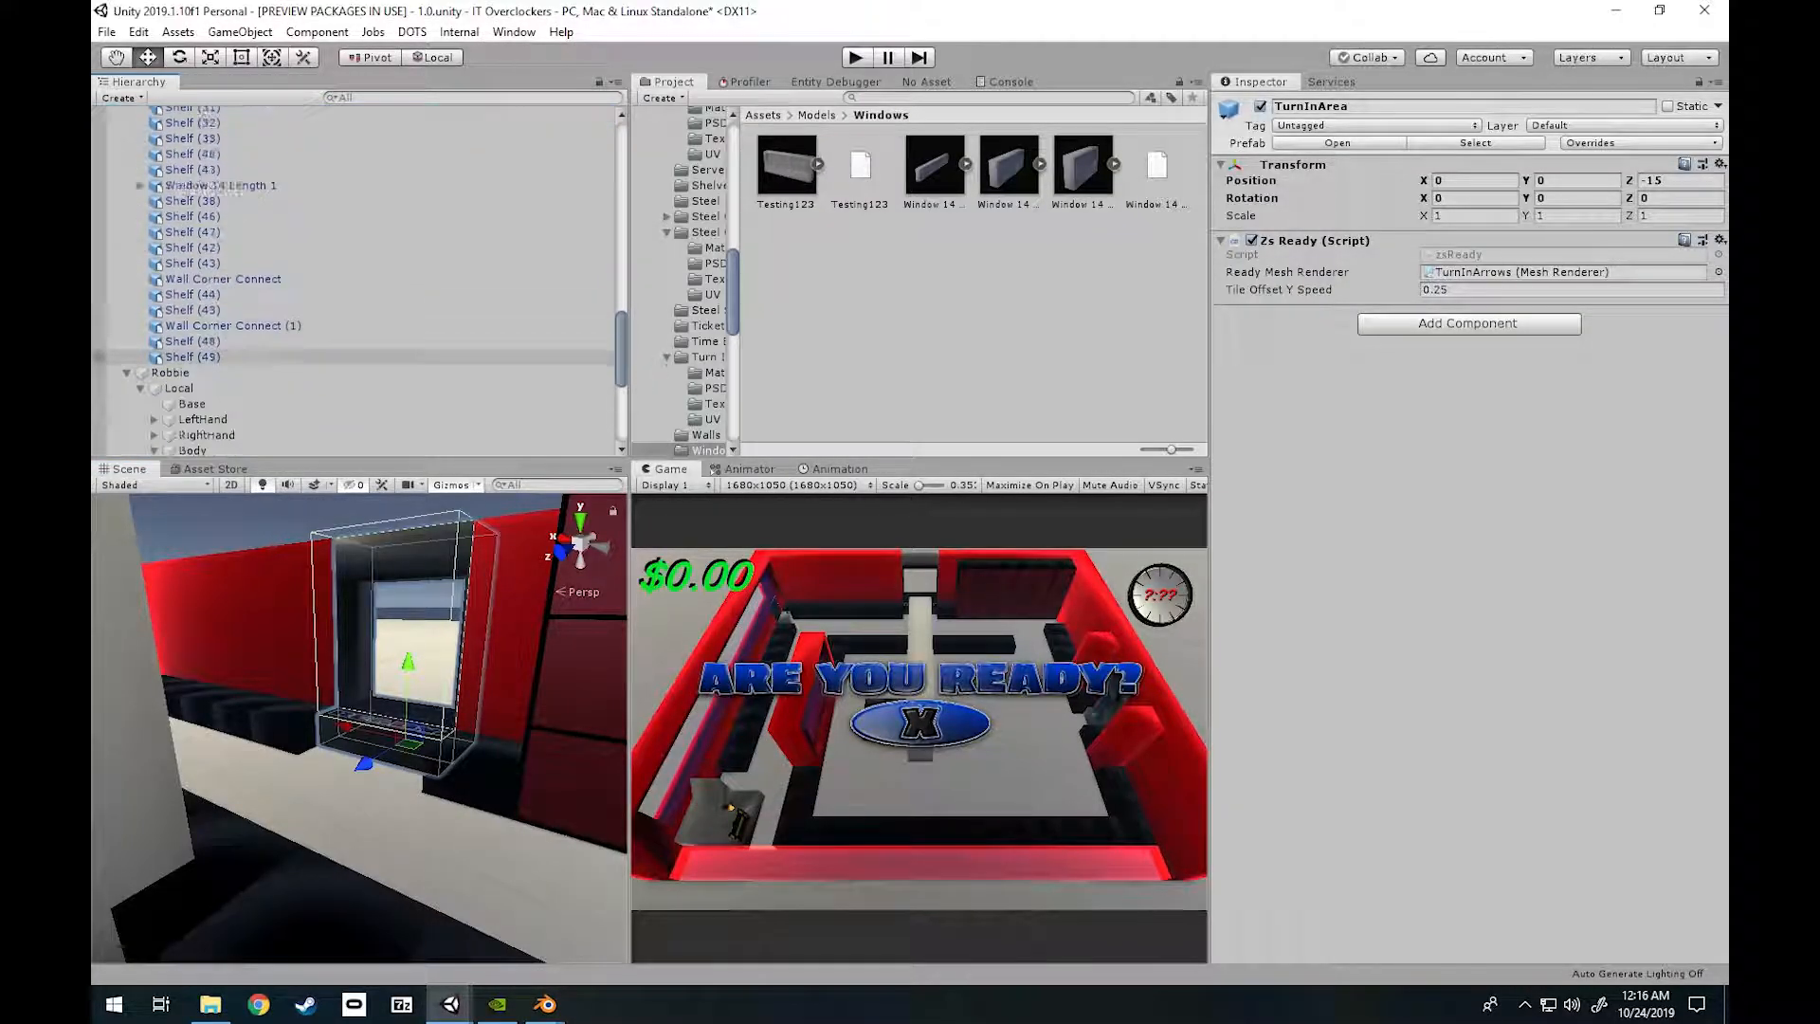
scroll(355, 398, "down", 4)
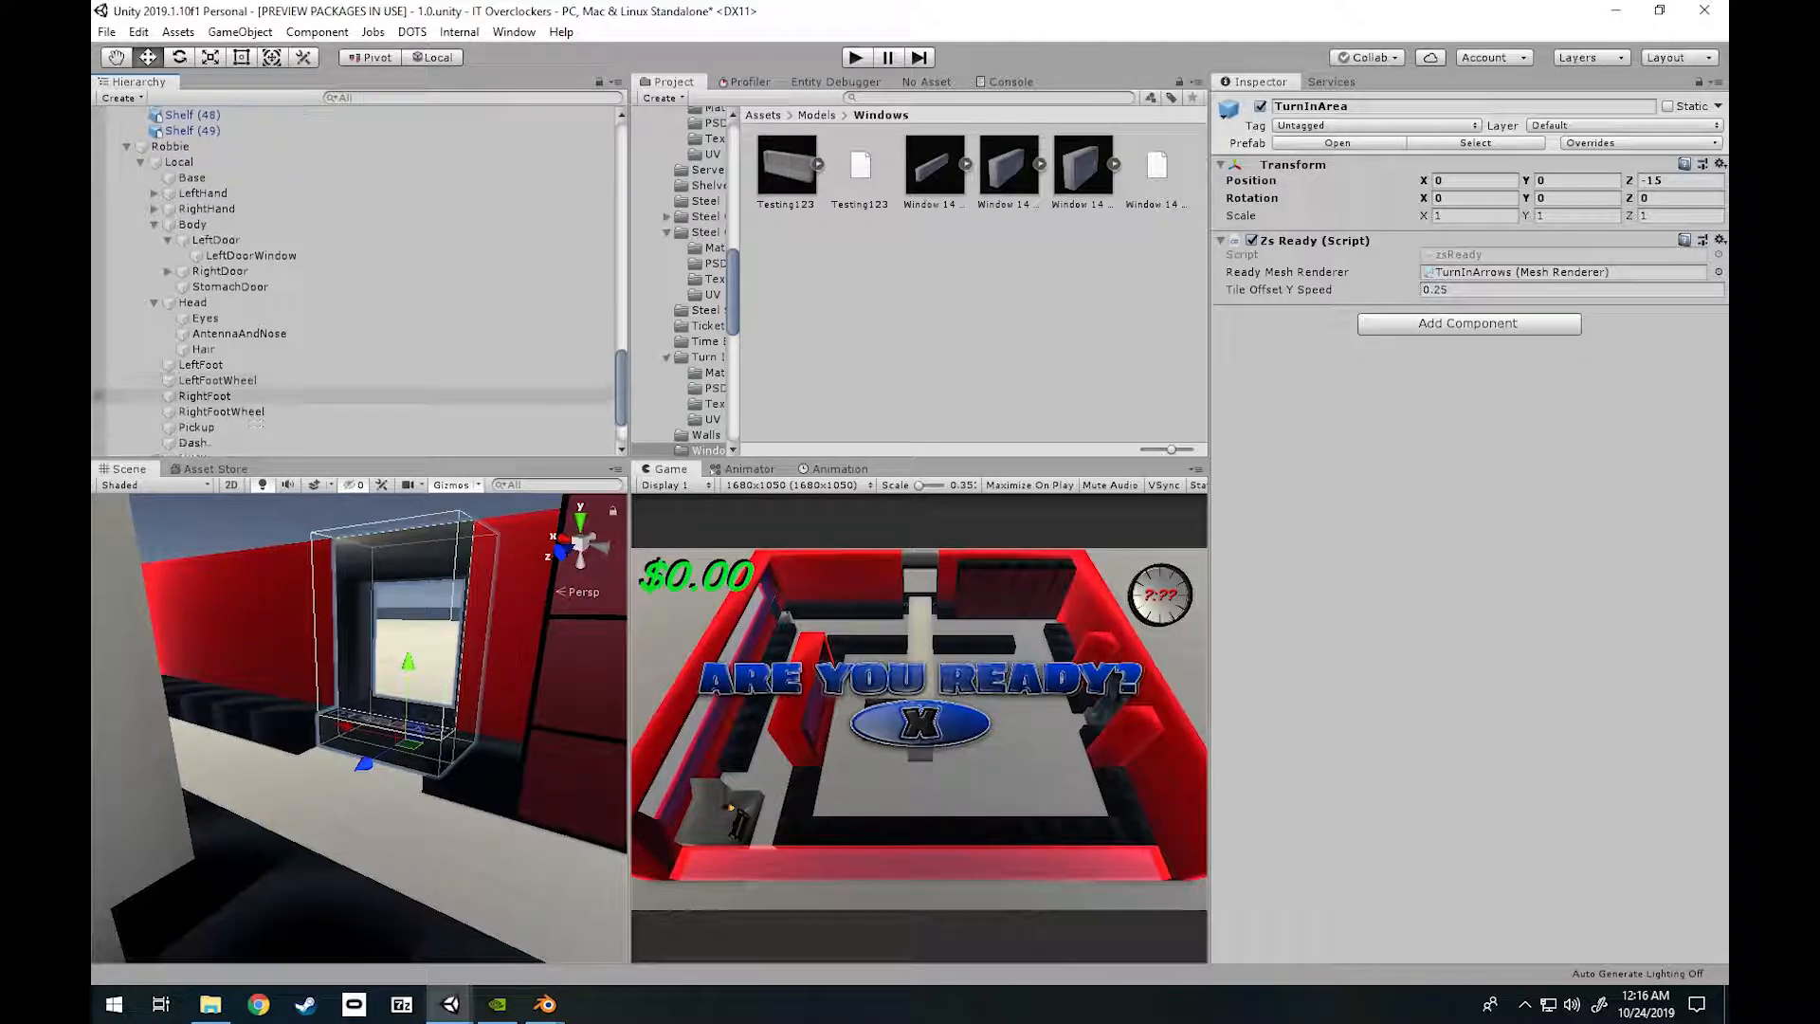
scroll(355, 379, "up", 15)
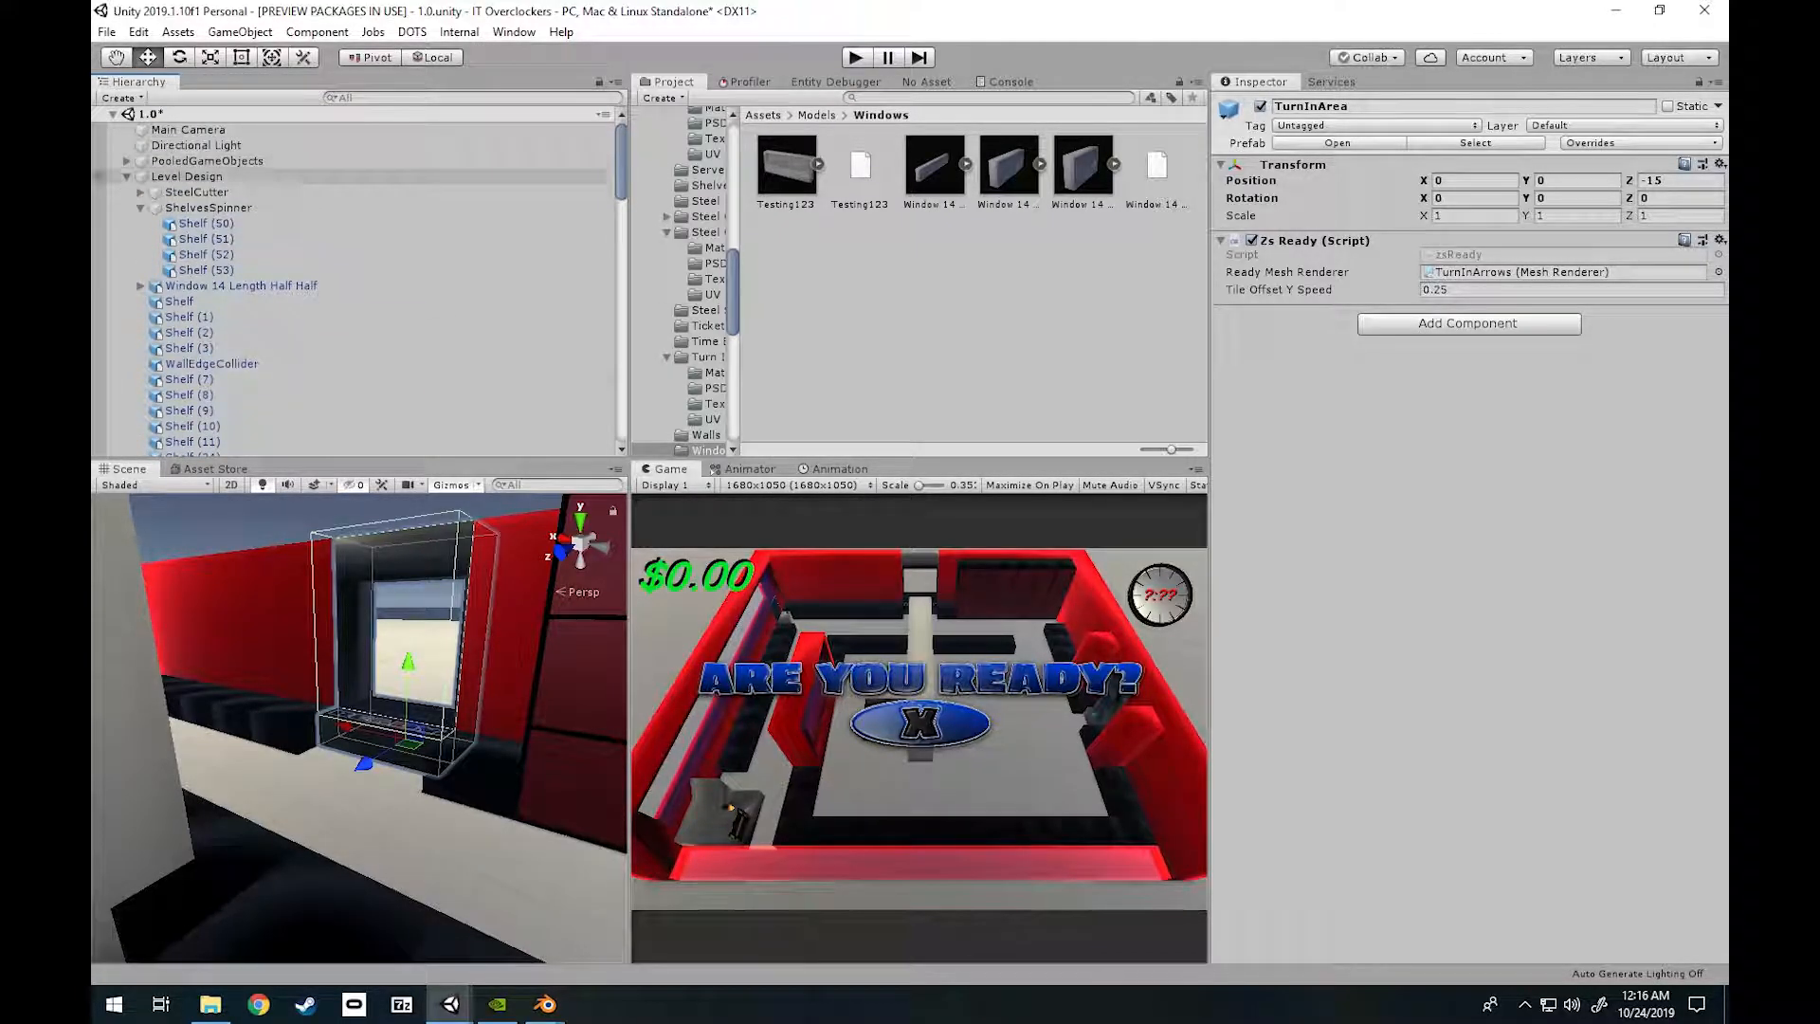
Fly the scene camera back and up from the turn-in window to view the whole room from above.
right_click_drag(358, 728, 237, 843)
key("s")
left_click_drag(237, 844, 469, 834, "alt")
right_click_drag(470, 834, 461, 816)
key("w")
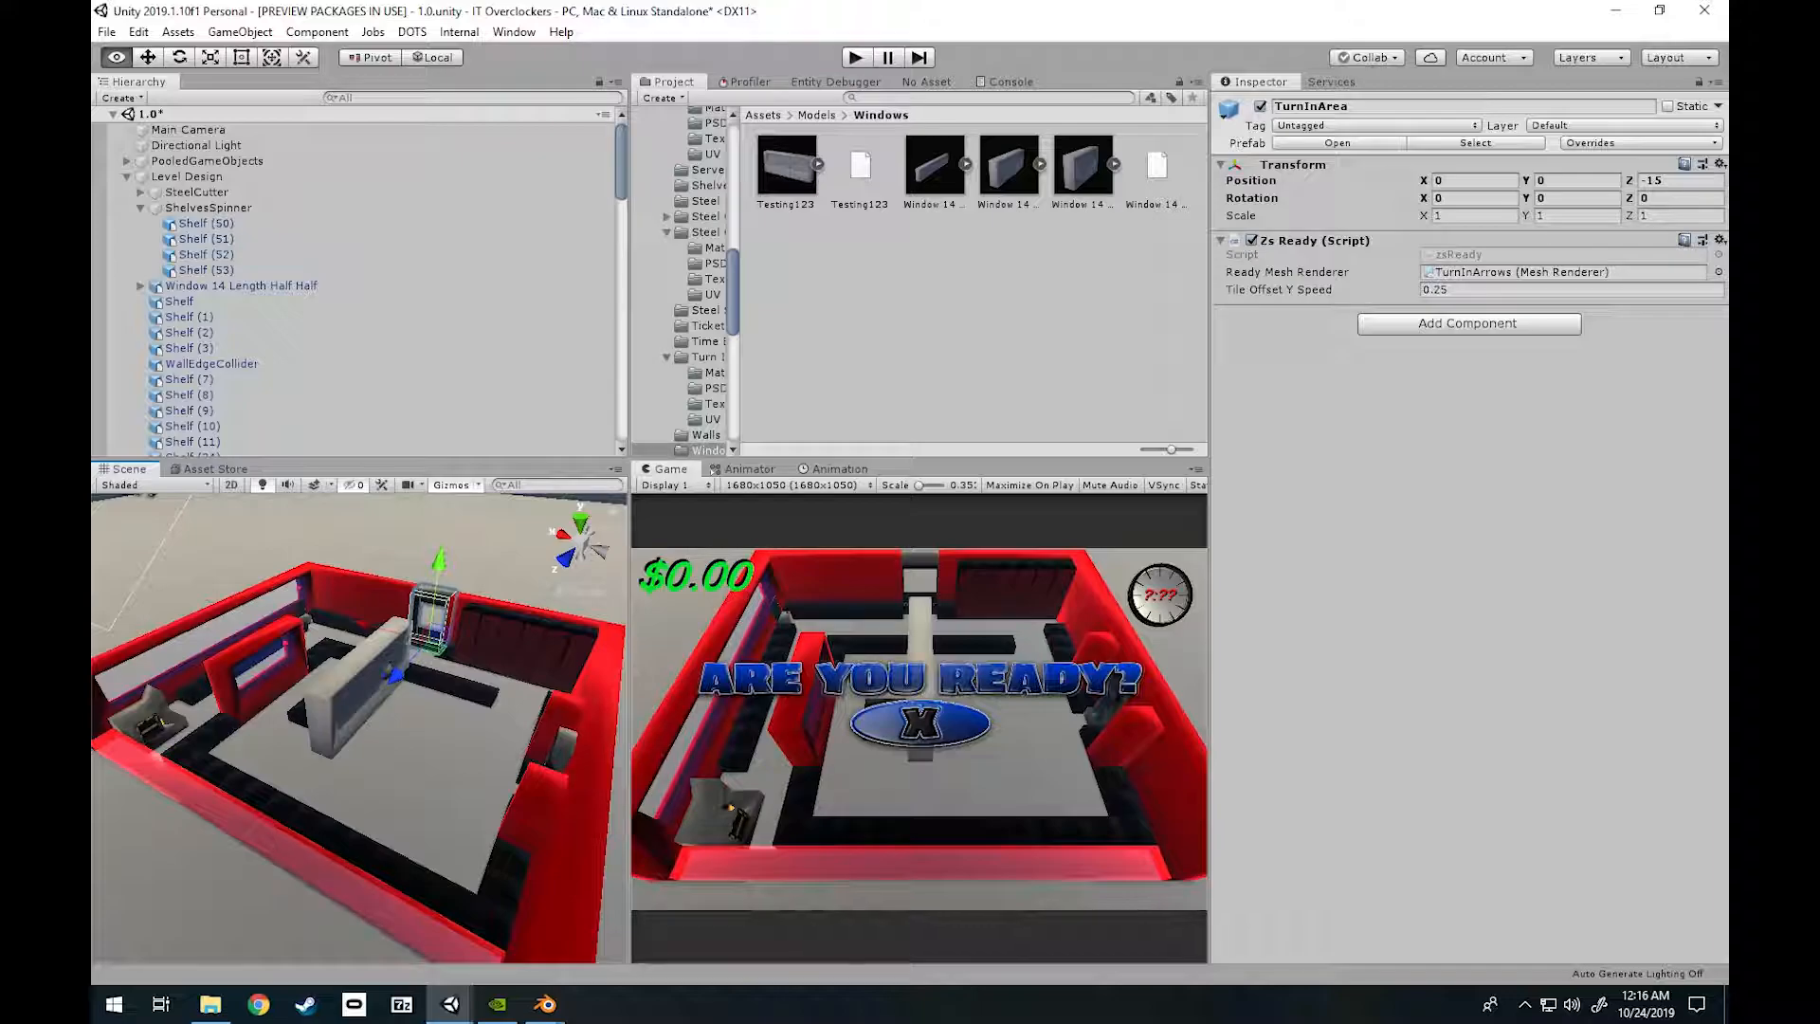
Select the Testing123 model and the black Shelf (31) in the scene, and locate Testing123 with its two child meshes in the hierarchy.
left_click(384, 664)
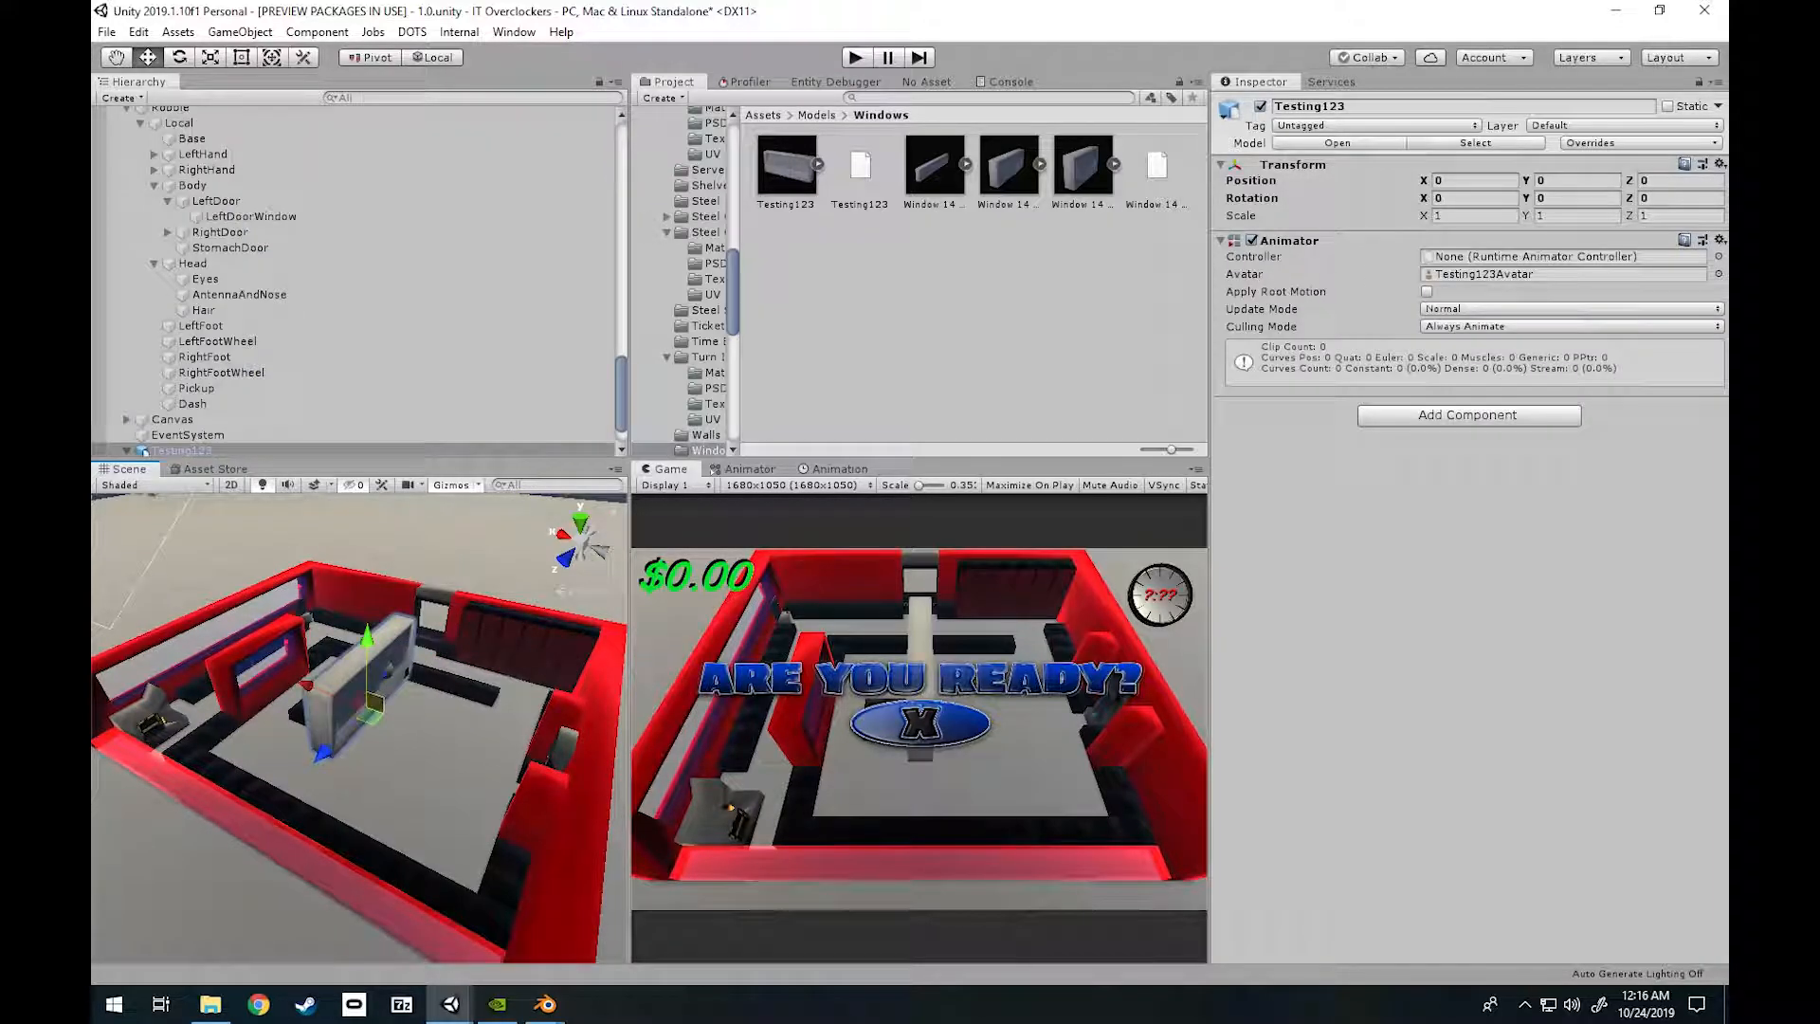
right_click_drag(387, 671, 451, 688)
left_click(447, 695)
scroll(356, 325, "down", 3)
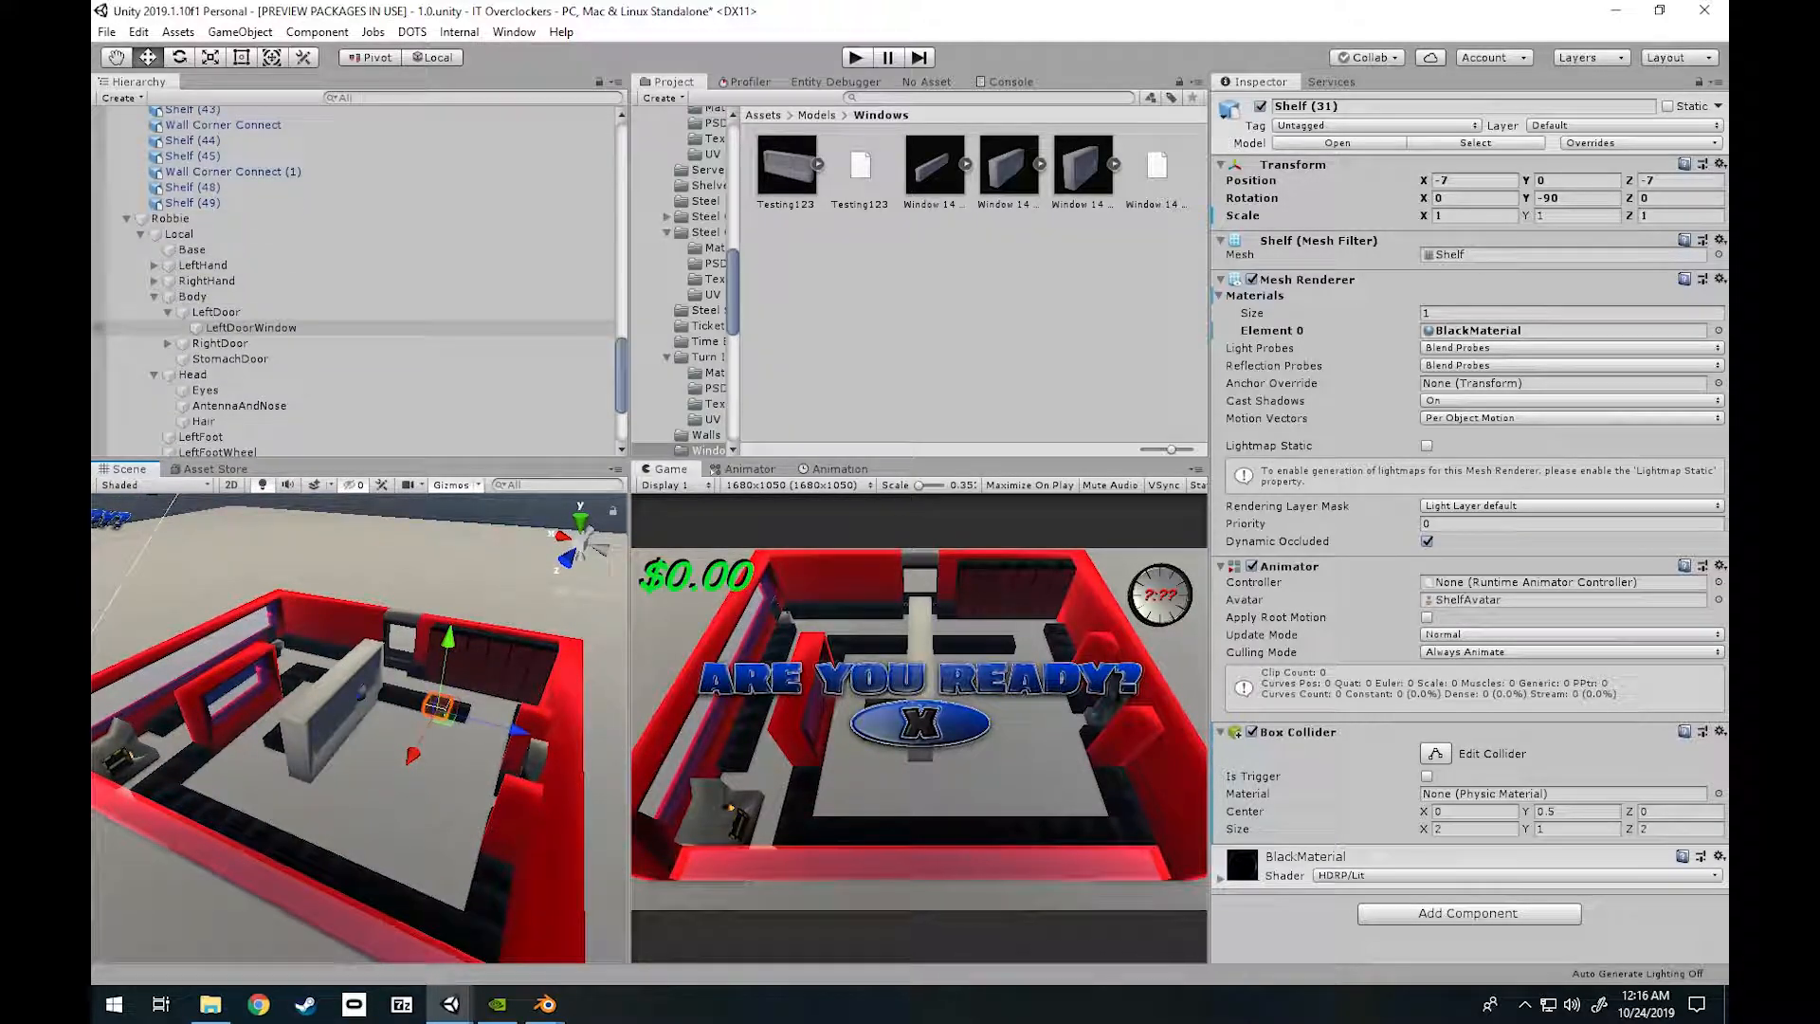
scroll(356, 332, "down", 2)
scroll(356, 338, "down", 1)
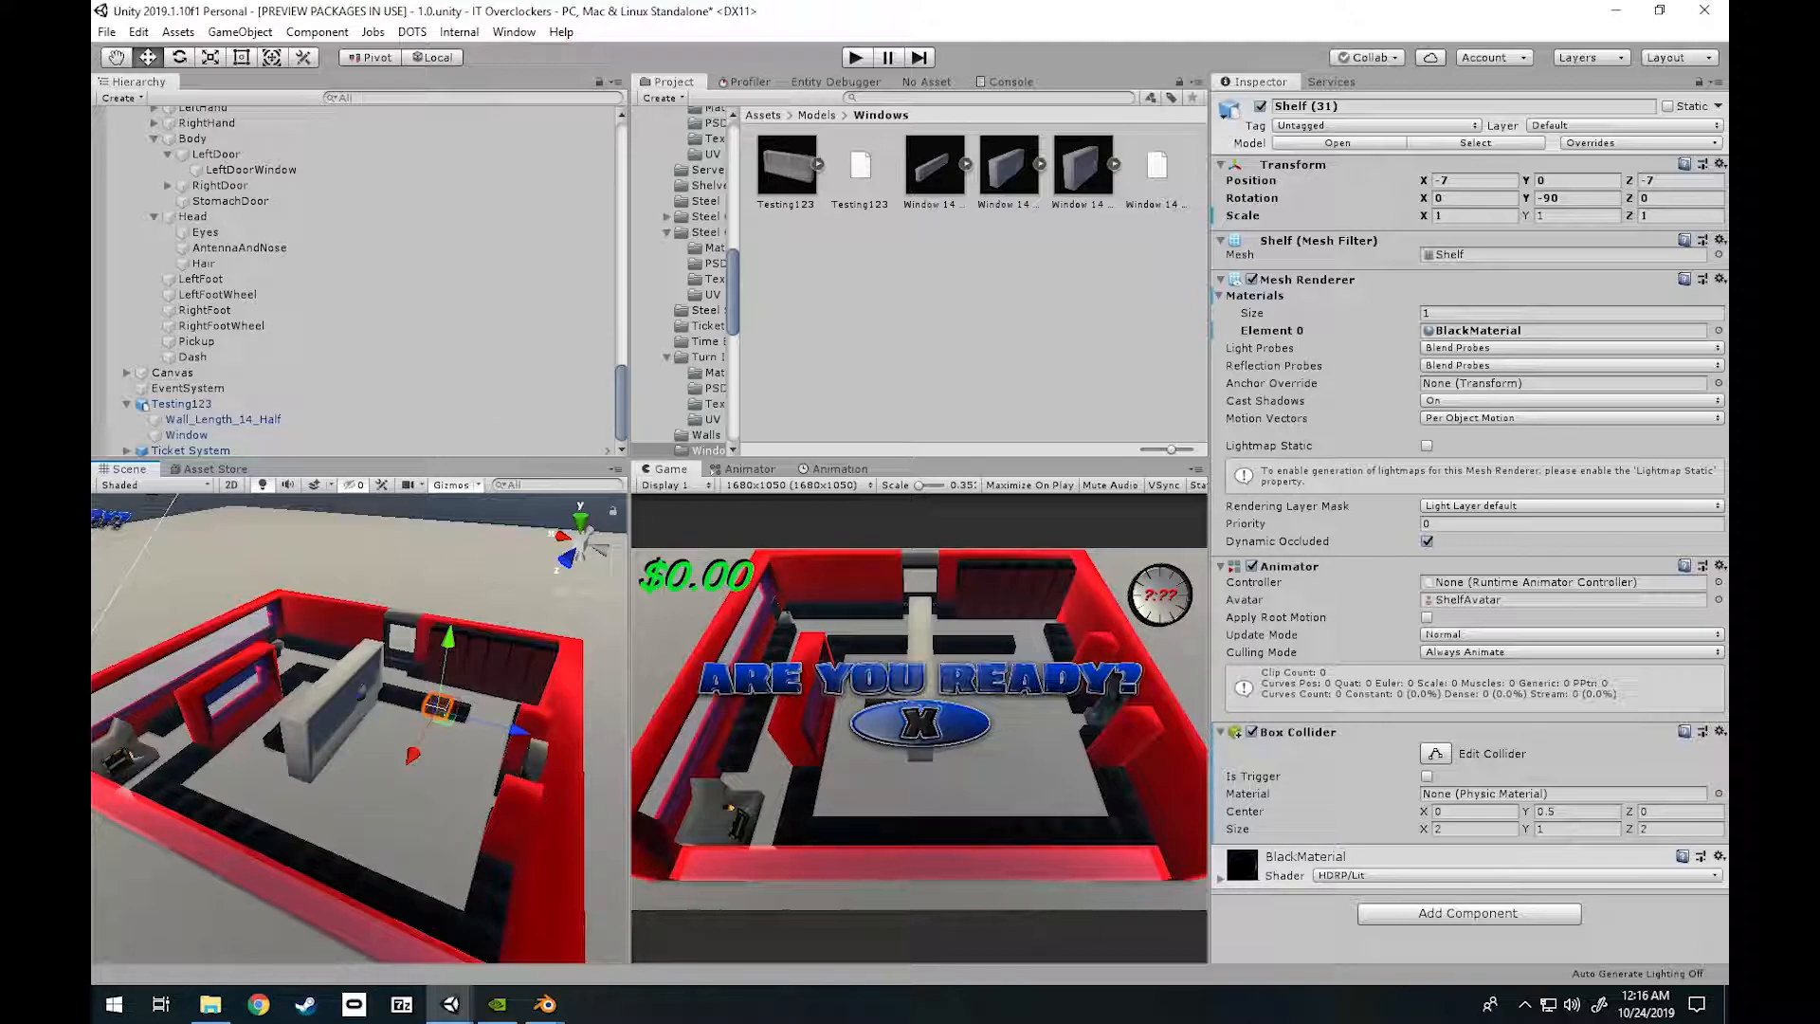
Switch to the Insane Gatlings project in Unity, select the Helio parent object and view the helicopter on its platform.
mouse_move(451, 1003)
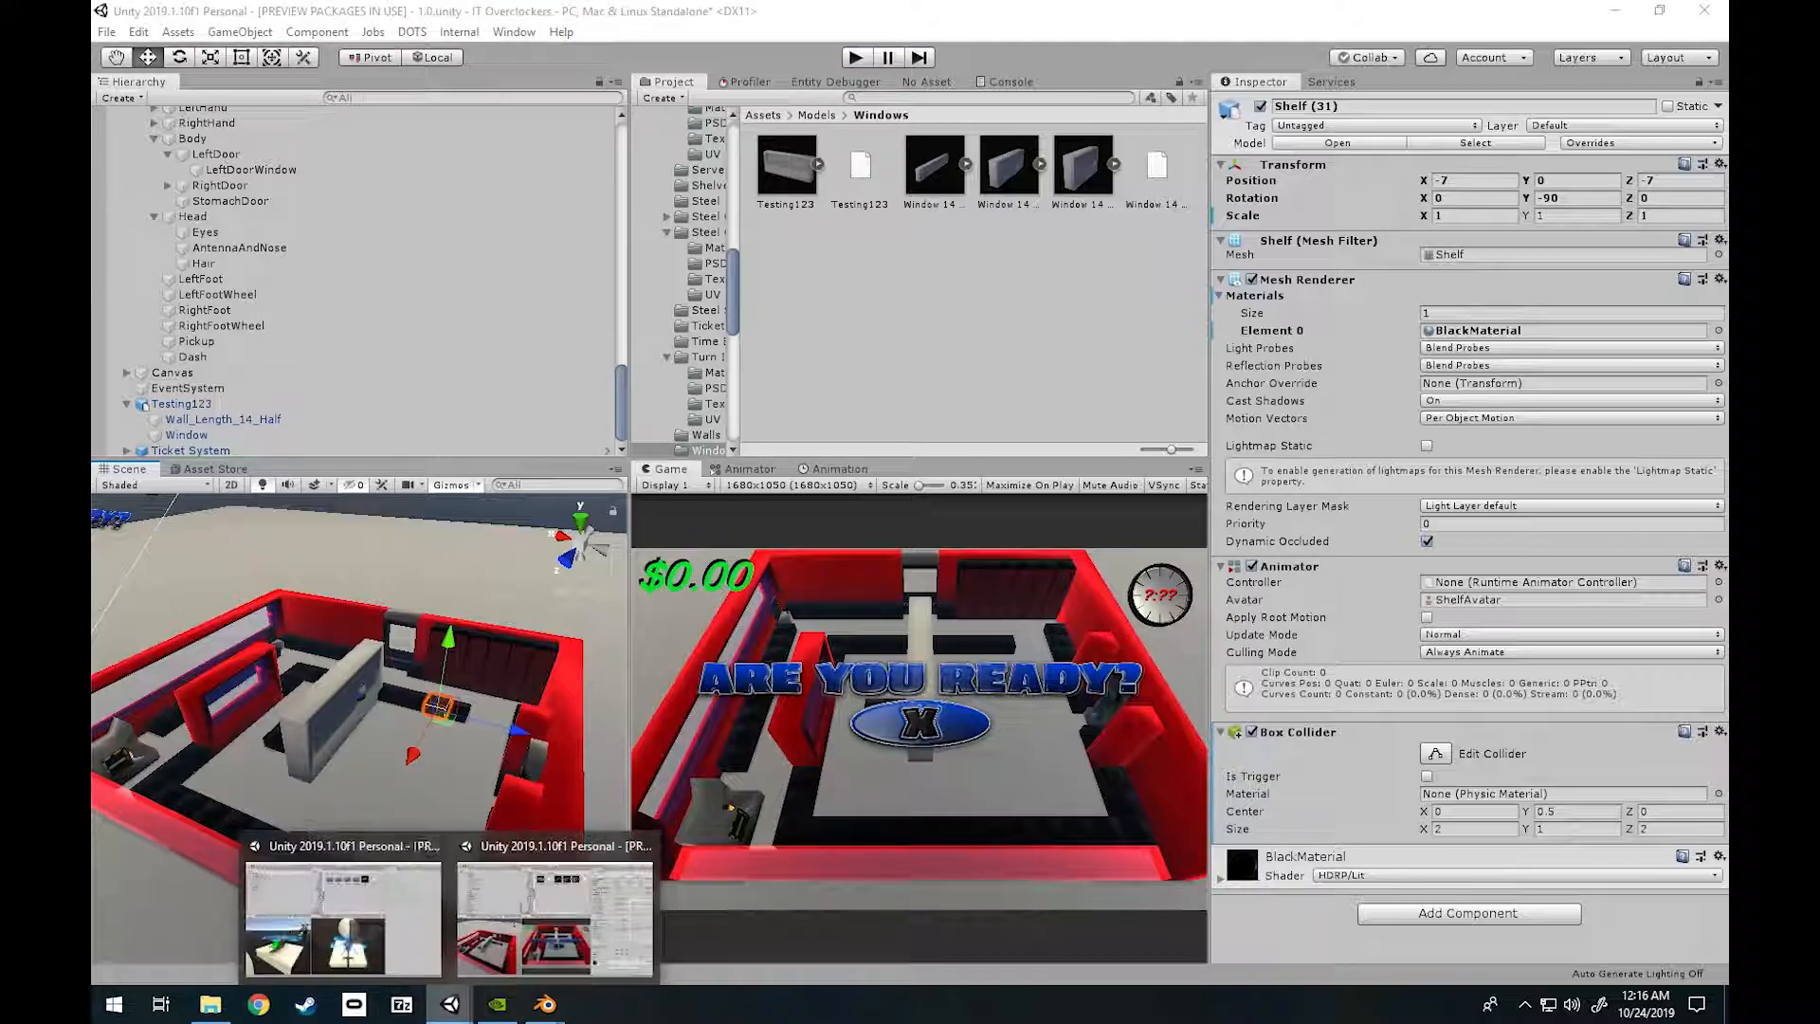
left_click(342, 905)
left_click(361, 709)
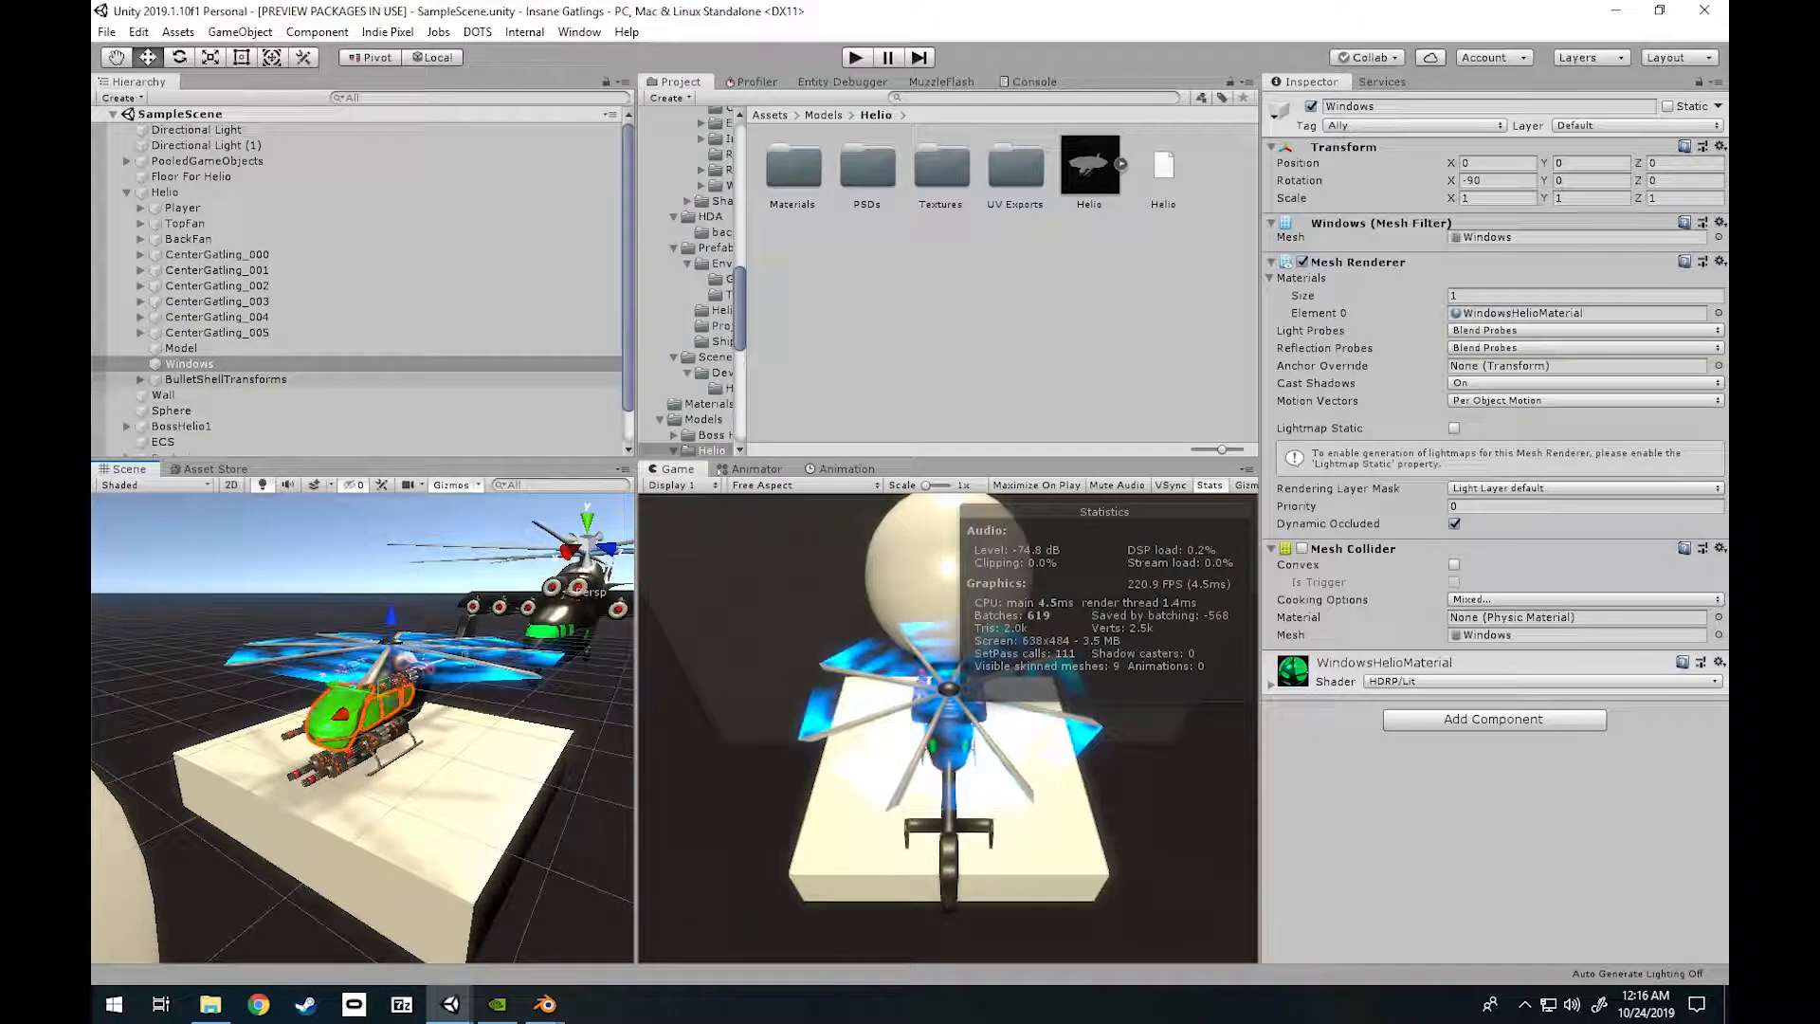
left_click(182, 207)
left_click(165, 192)
mouse_move(363, 727)
right_mouse_down()
mouse_move(386, 728)
mouse_move(356, 734)
right_mouse_up()
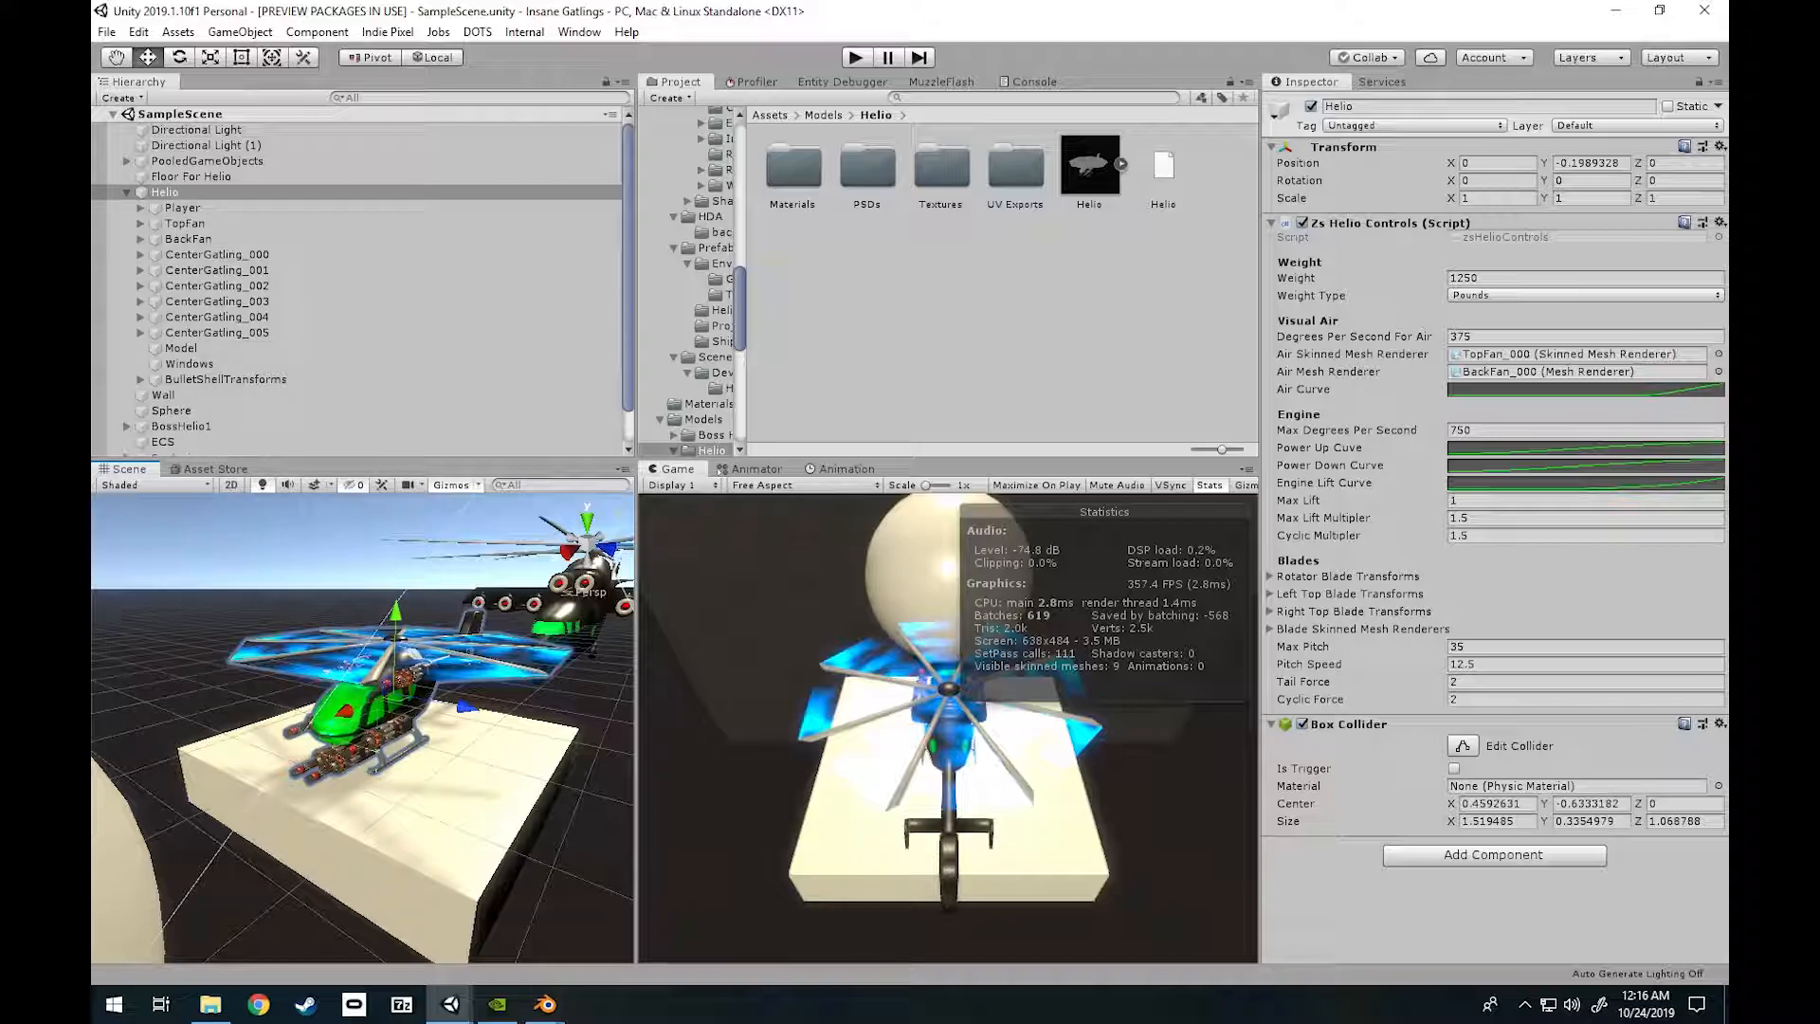
left_click(1683, 180)
right_click_drag(395, 710, 371, 720)
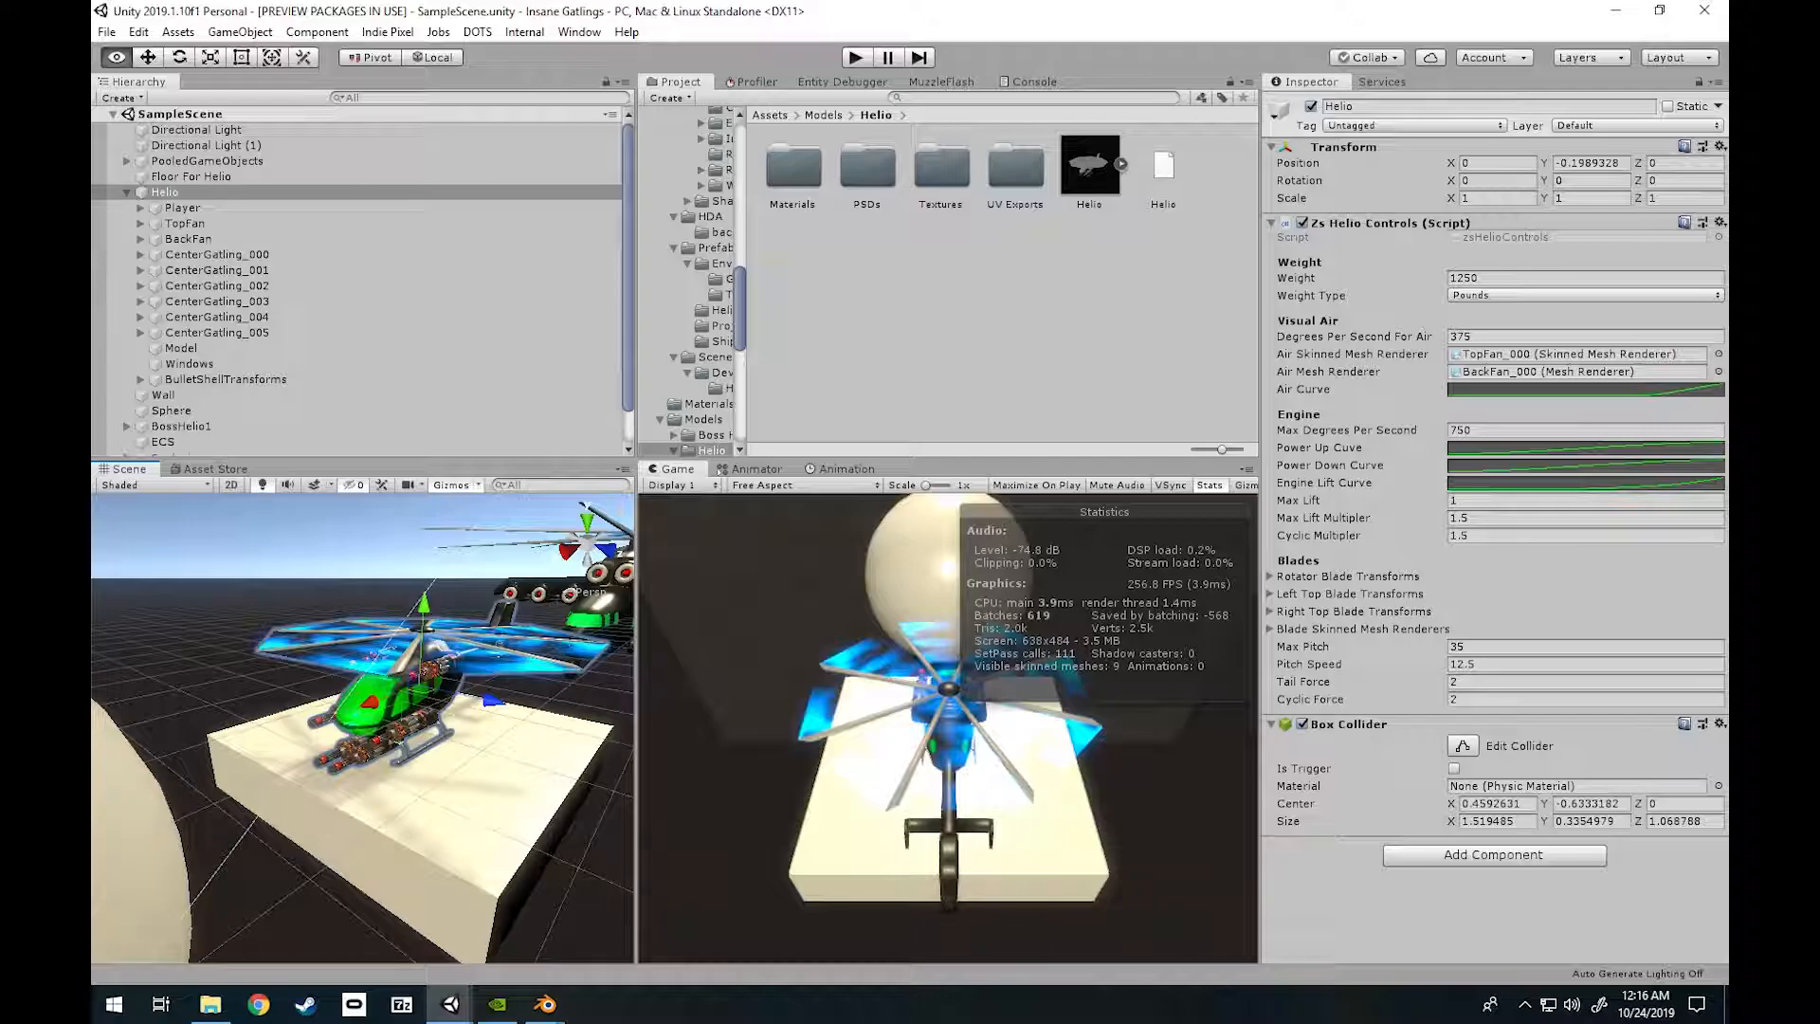
right_click_drag(372, 720, 384, 715)
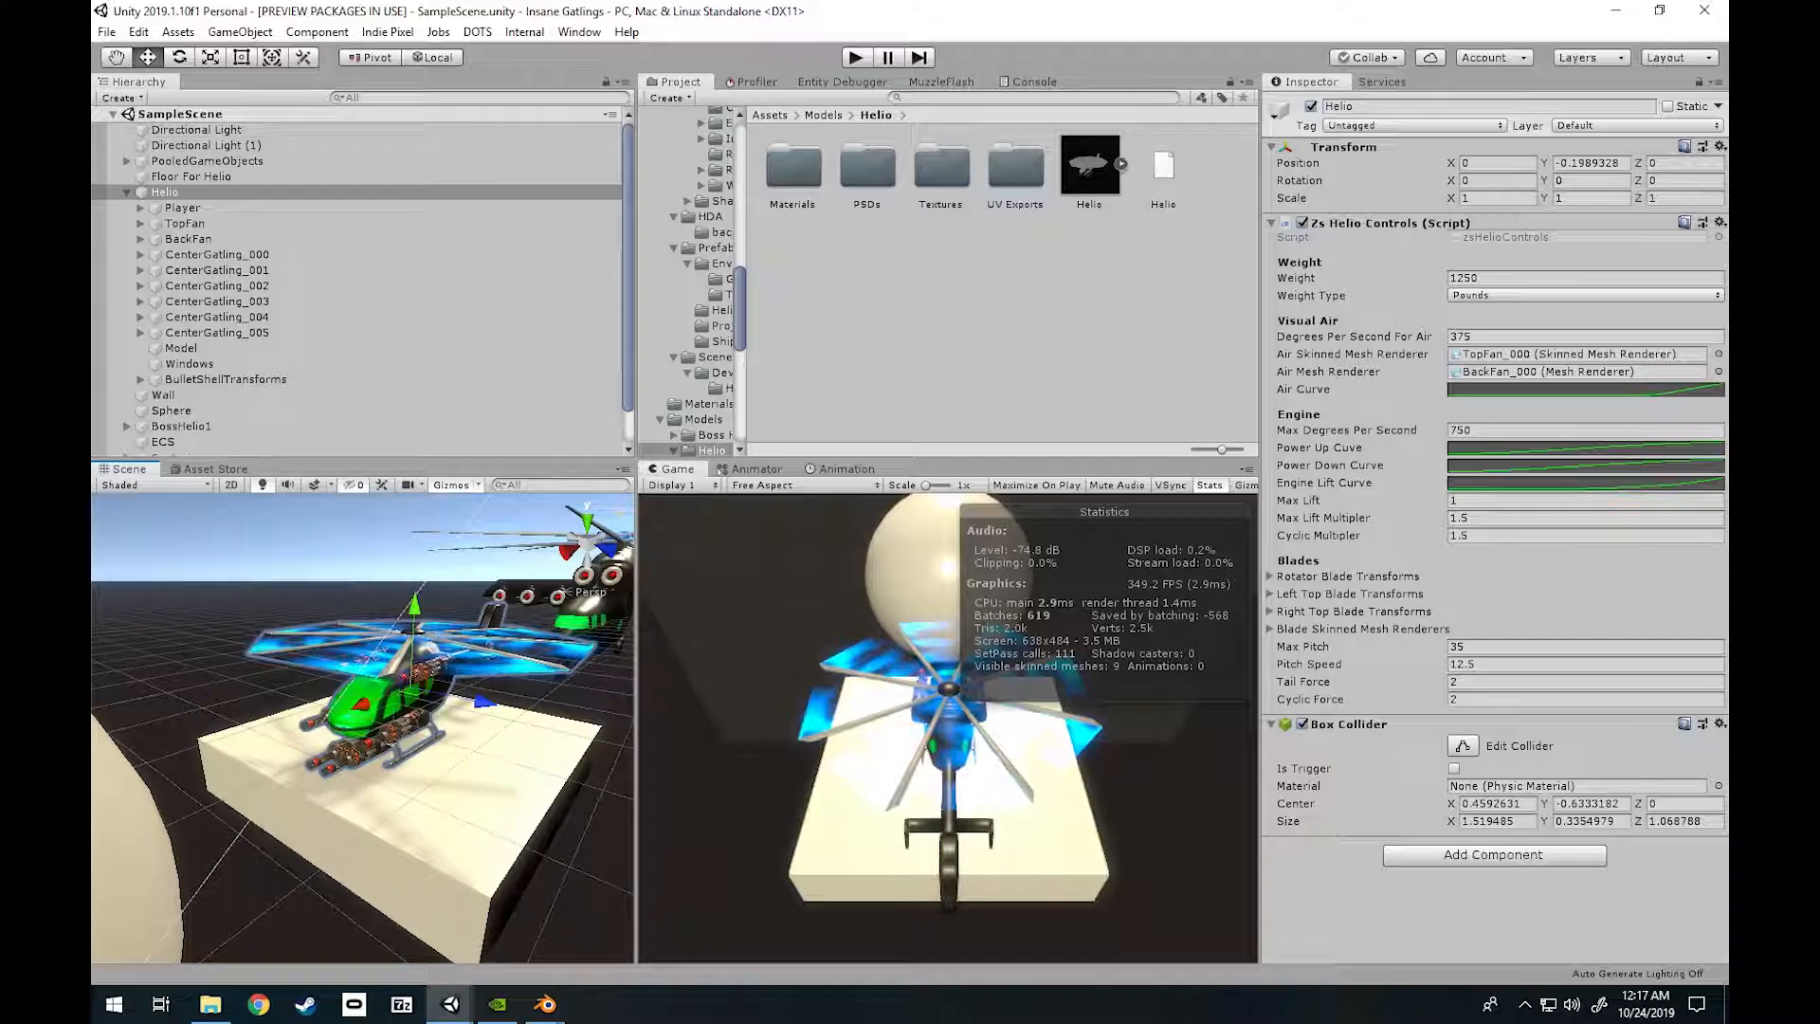
Try moving the whole Helio parent object along its X axis and undo the move.
key("w")
mouse_move(384, 716)
right_mouse_down()
mouse_move(302, 706)
mouse_move(371, 709)
right_mouse_up()
key("d")
key("s")
key("w")
key("a")
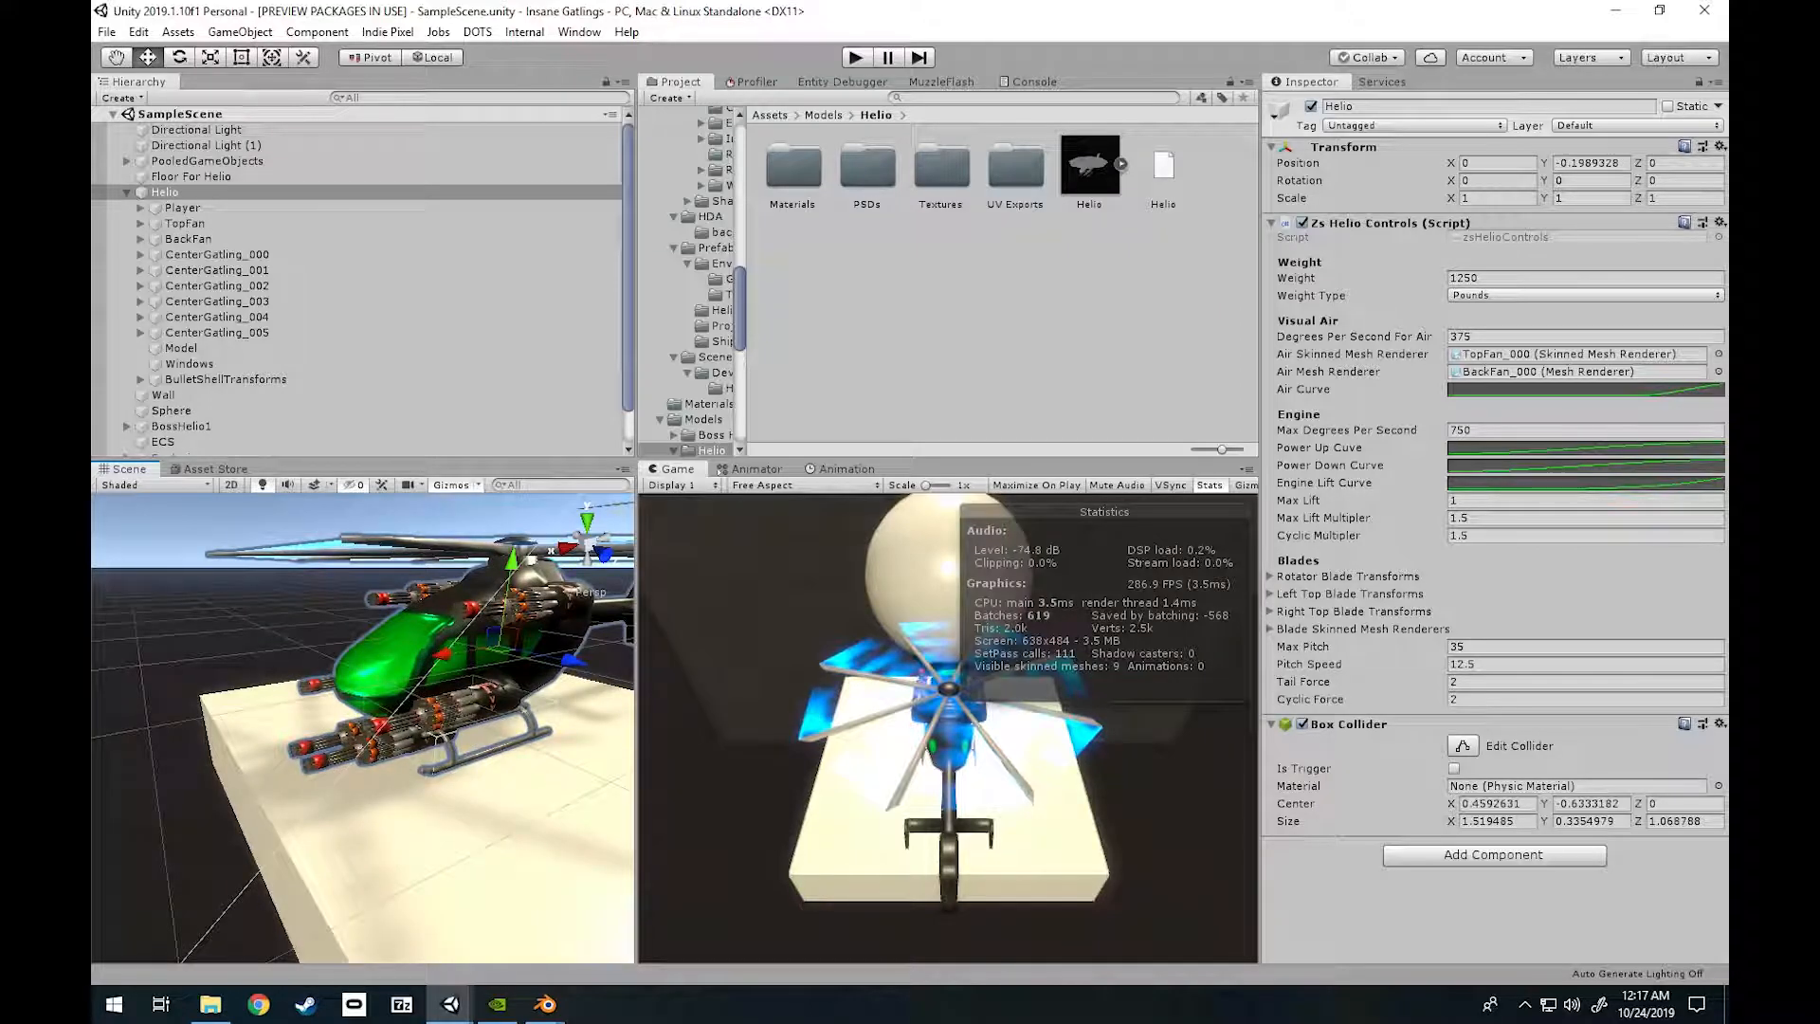
left_click_drag(443, 653, 305, 674)
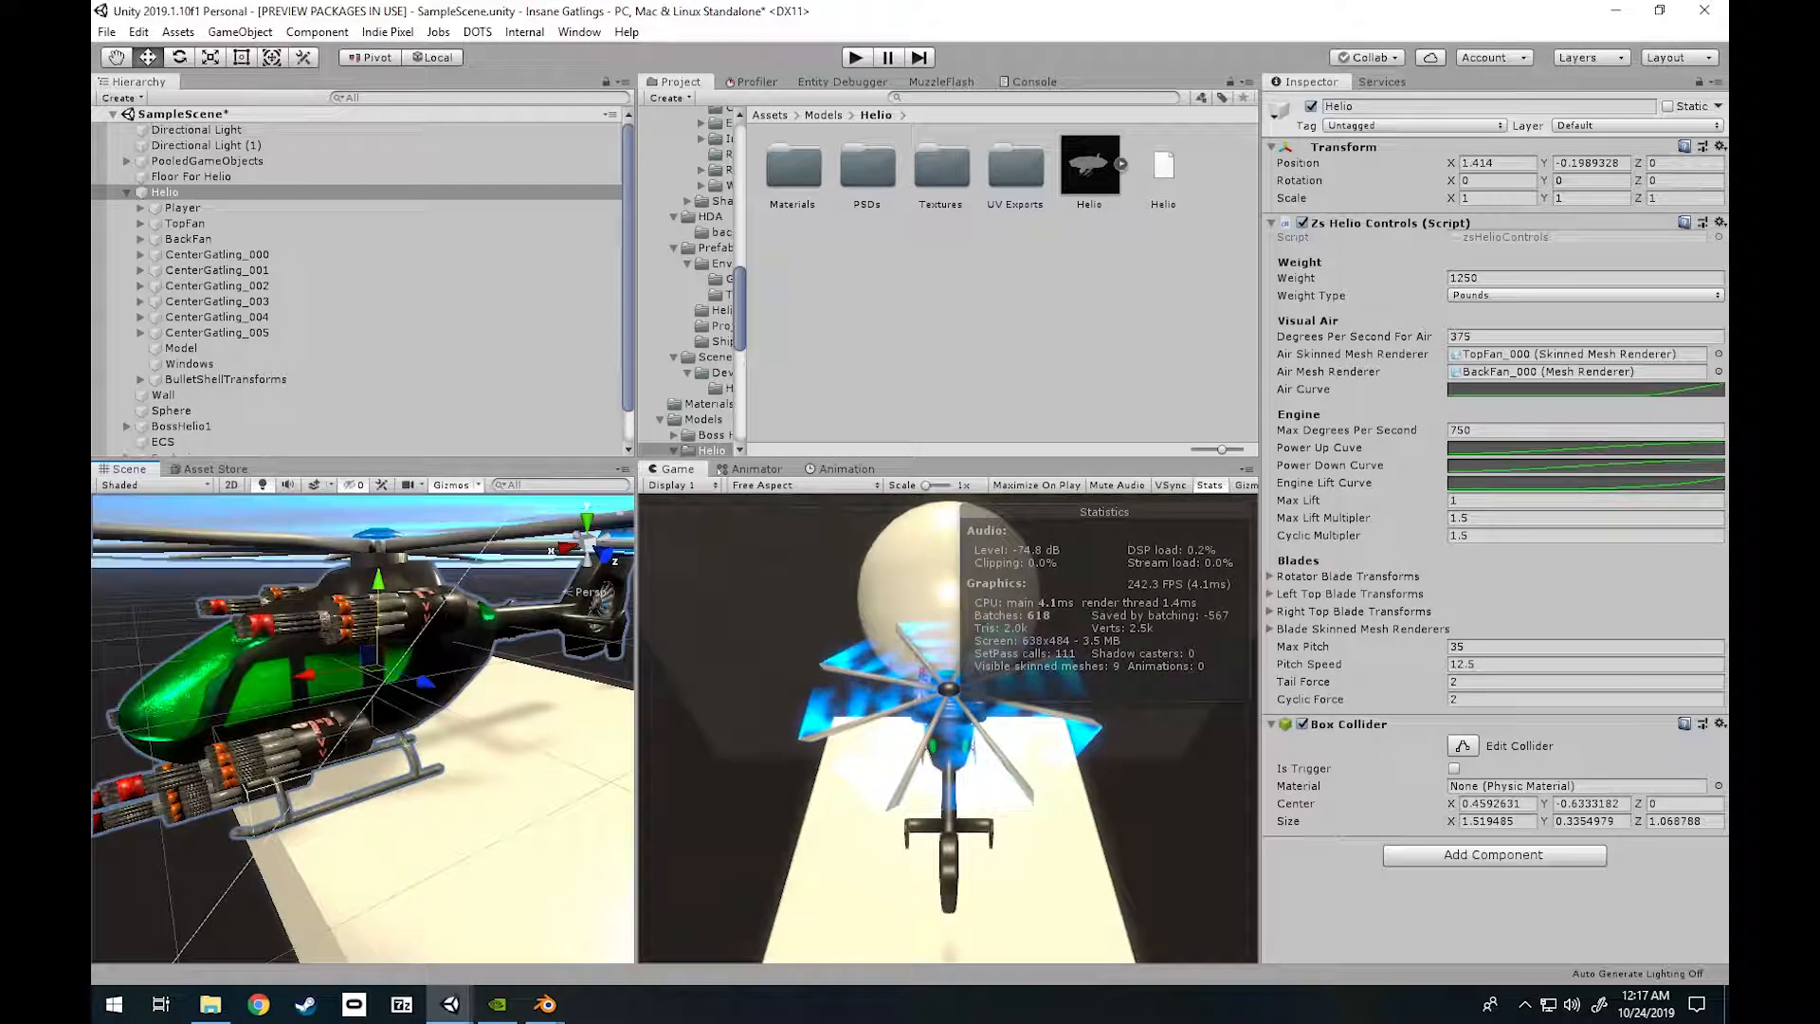
key("ctrl+z")
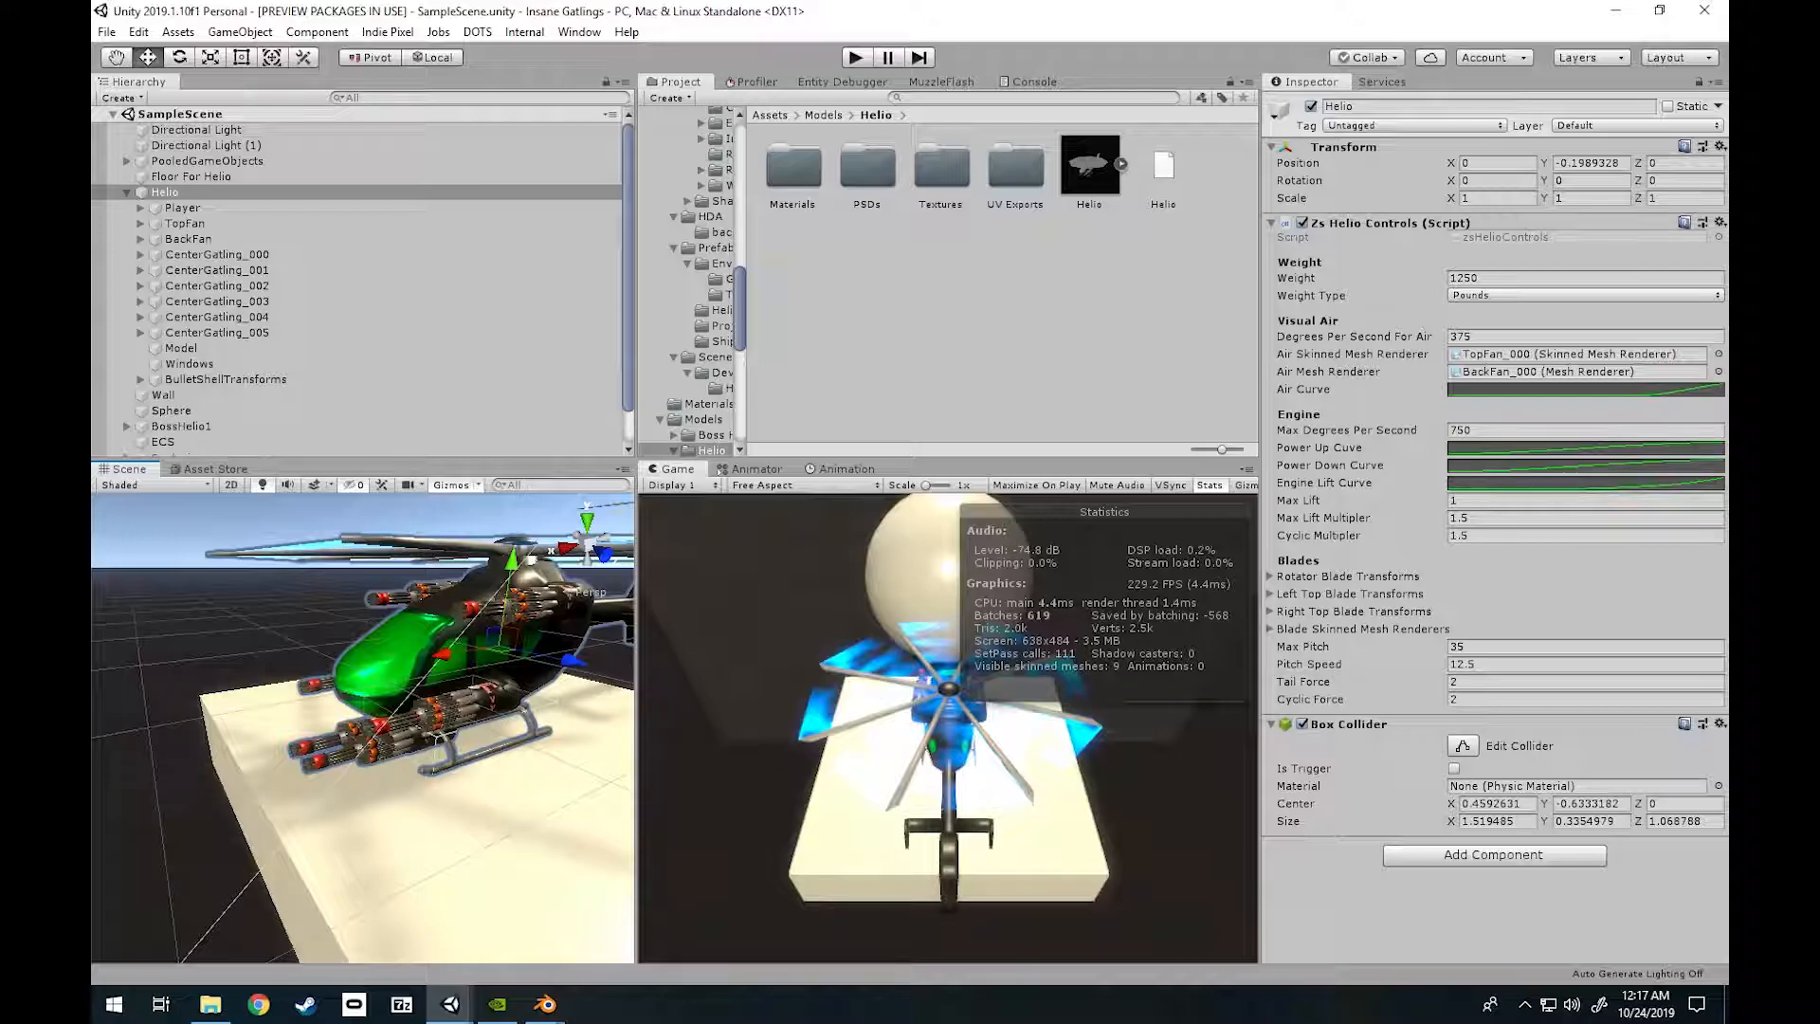
Collapse the Helio object's children and expand PooledGameObjects to show its Sounds child.
scroll(360, 275, "down", 1)
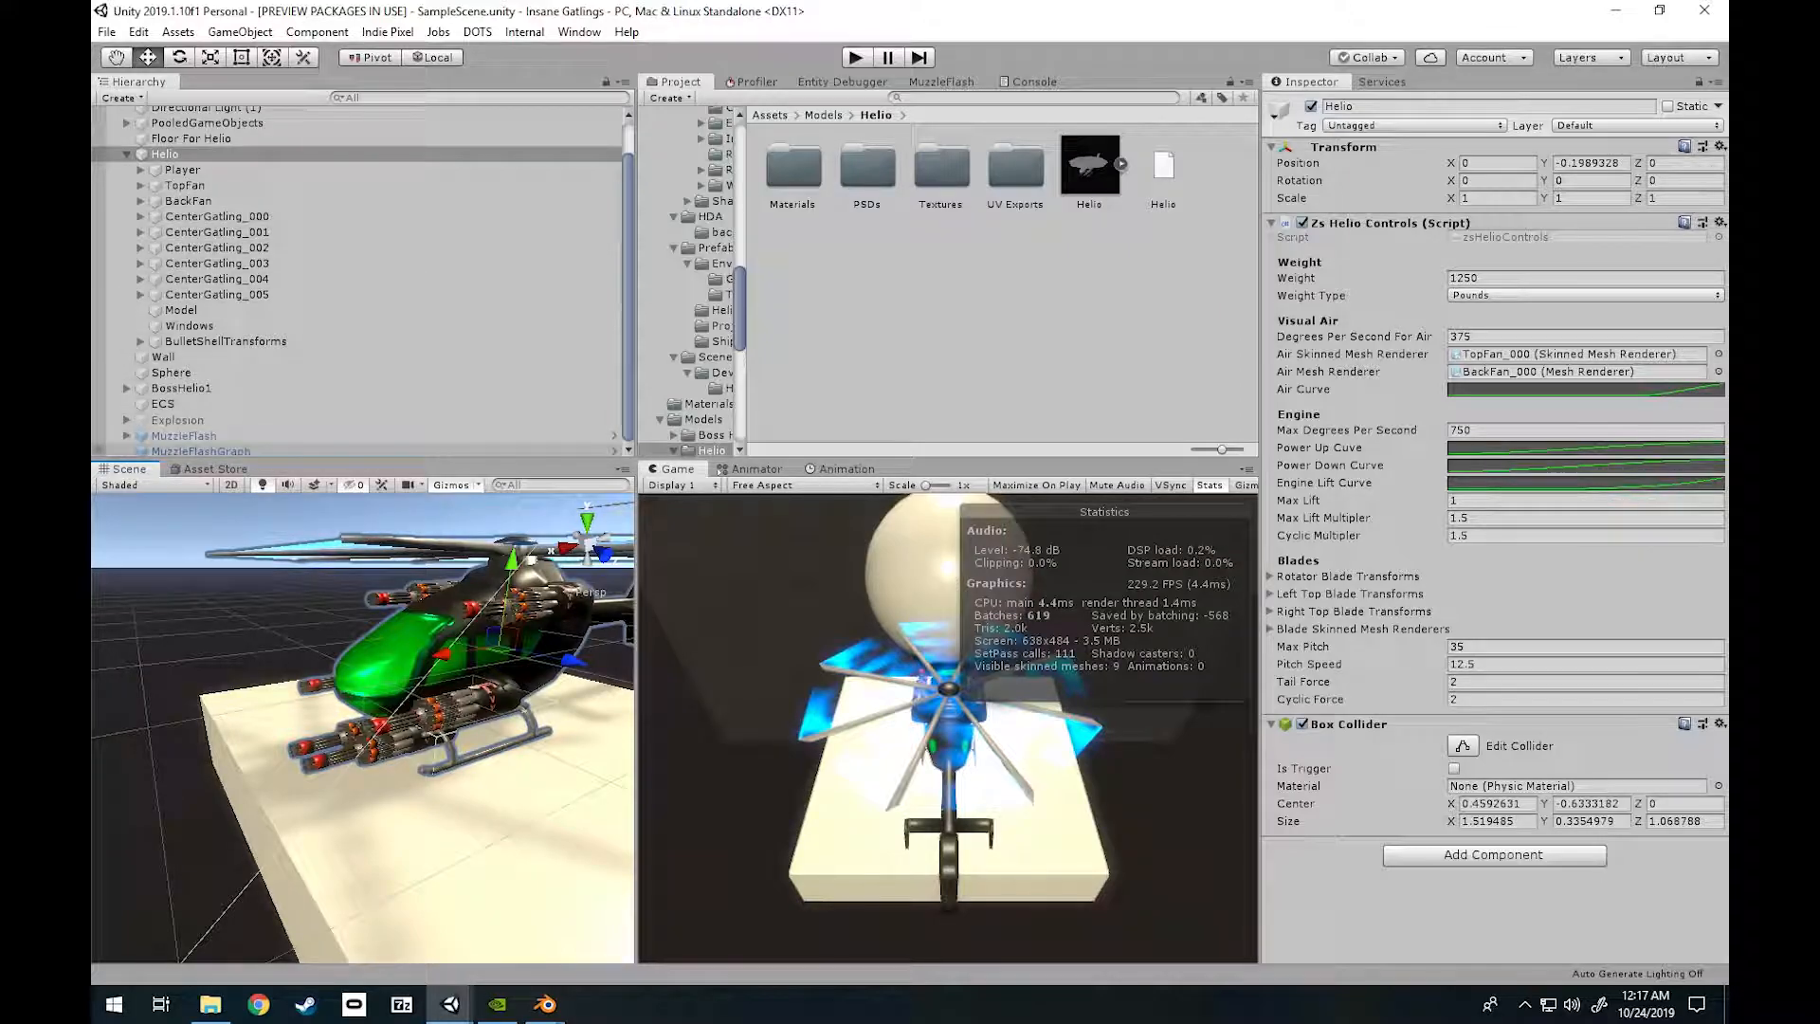
scroll(360, 275, "up", 1)
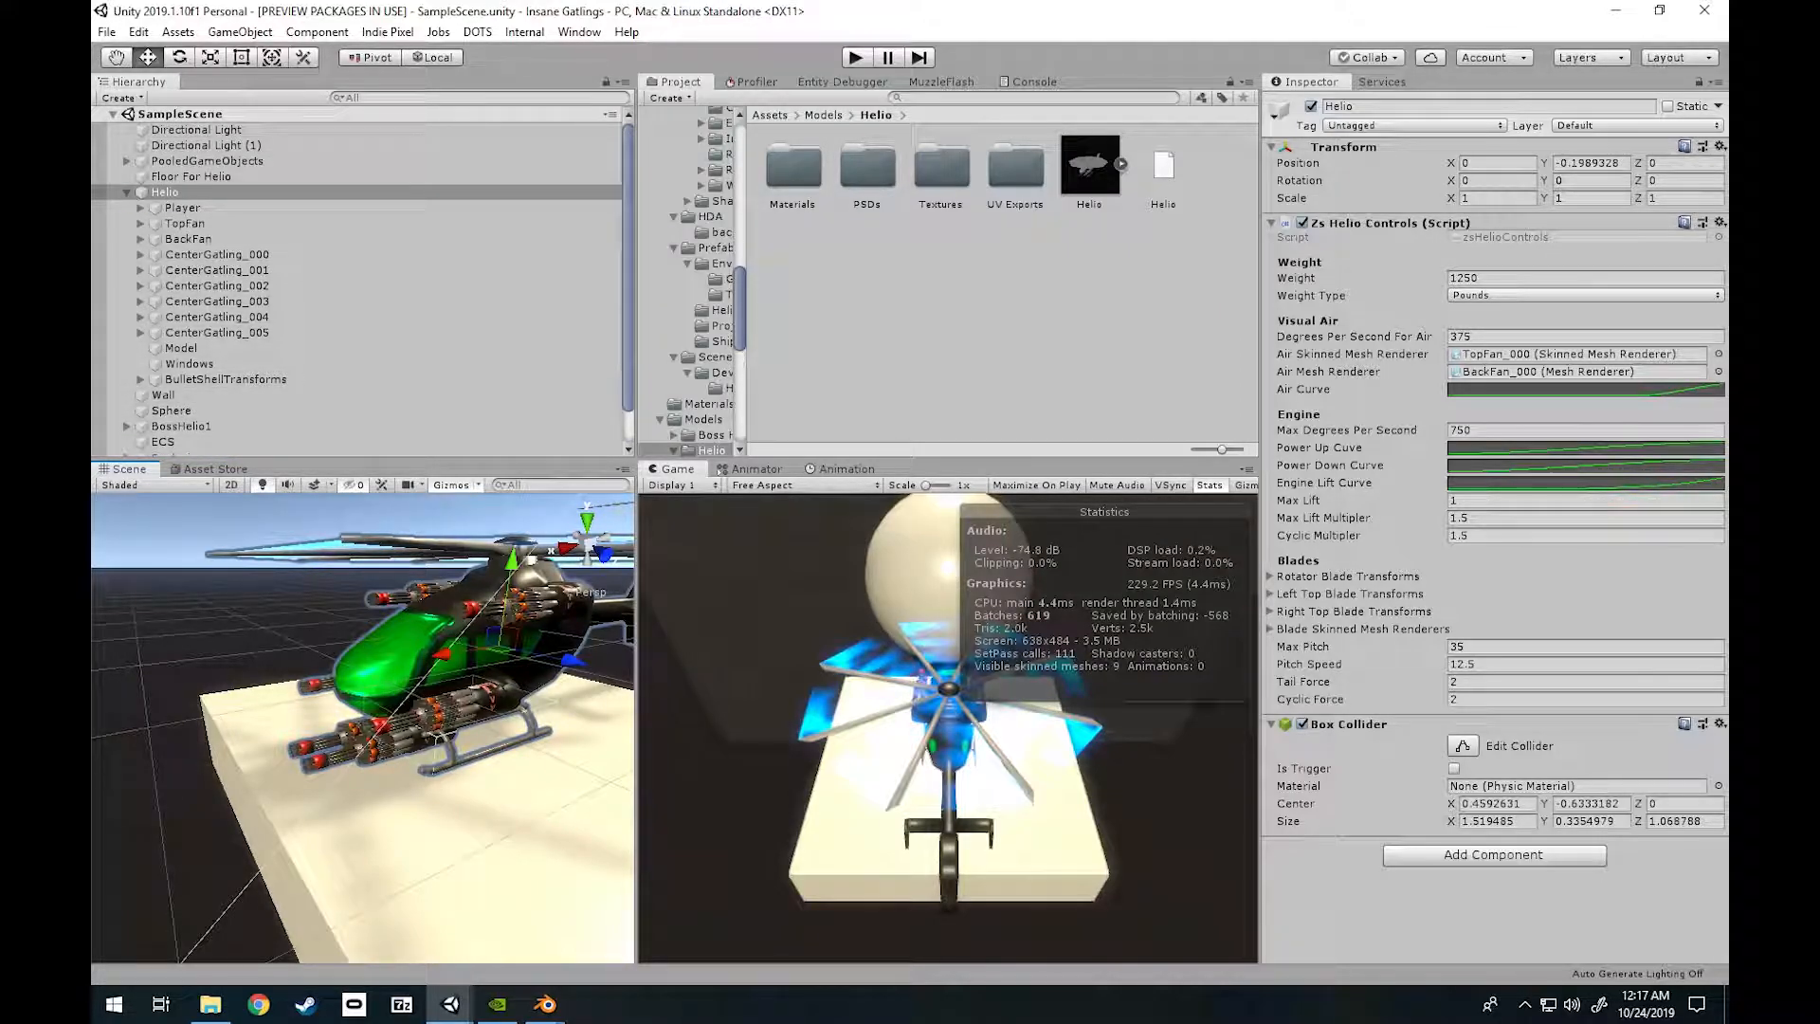
left_click(126, 191)
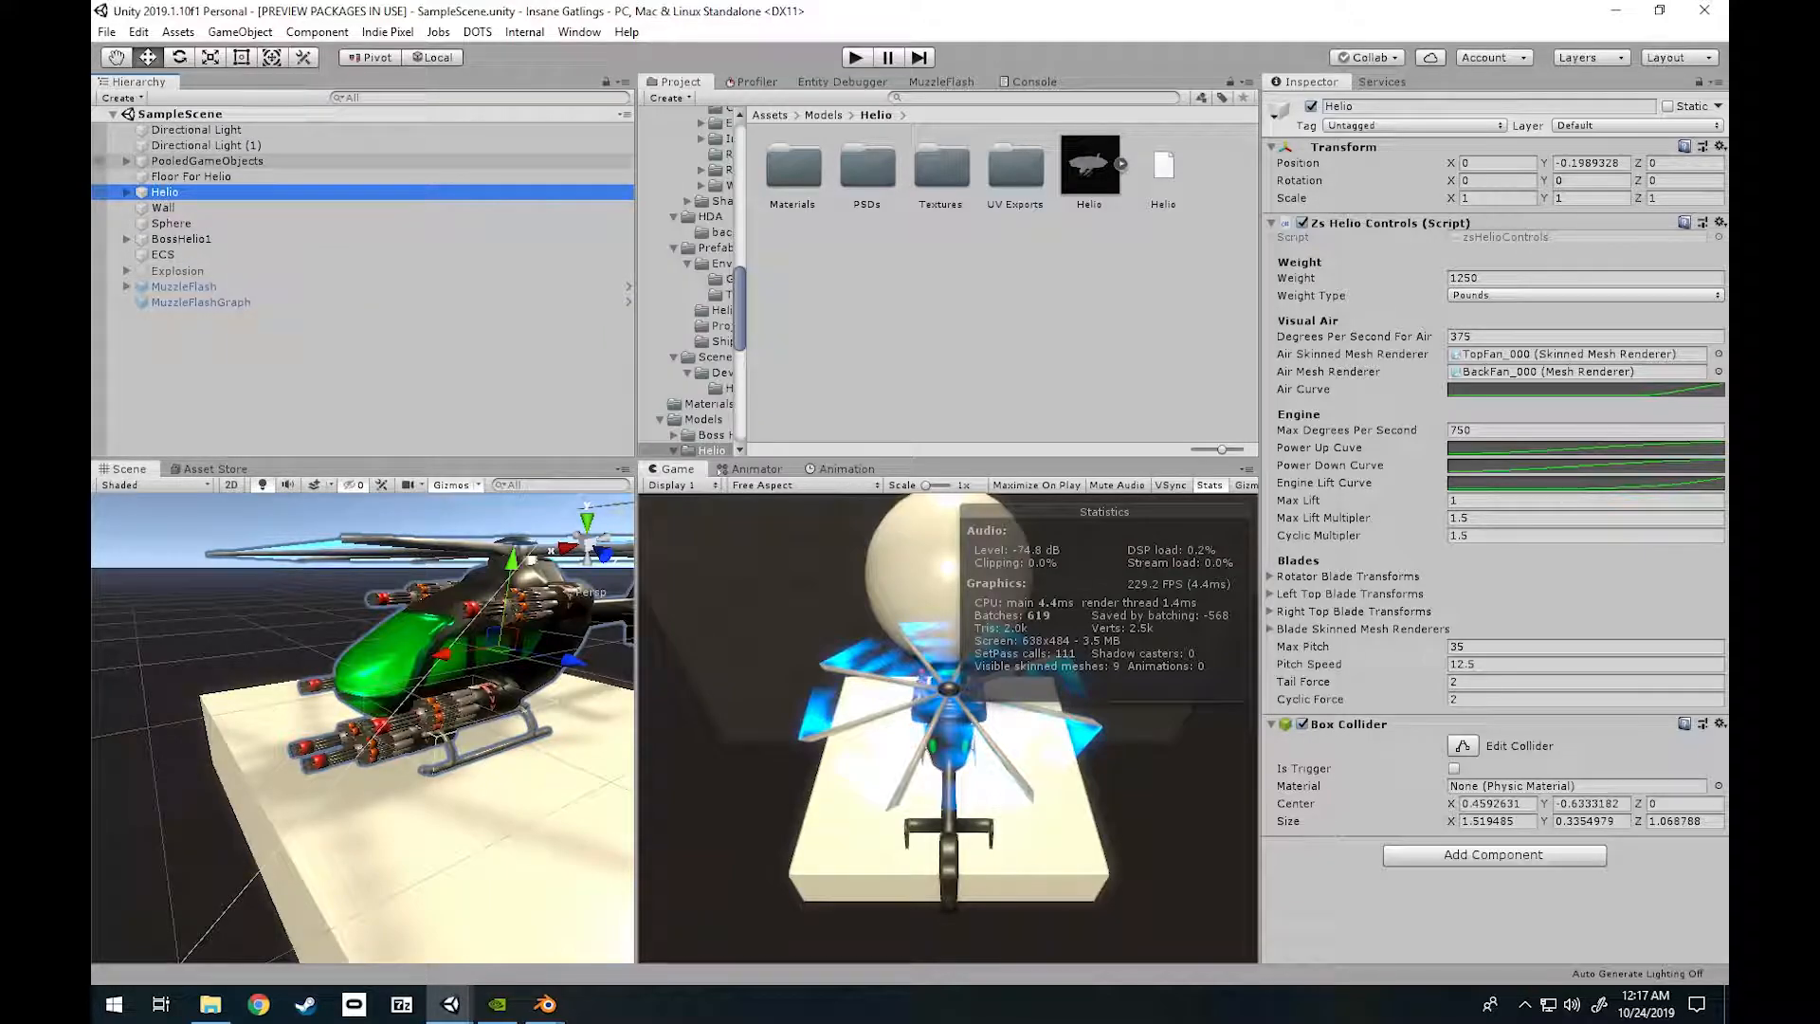
left_click(126, 160)
left_click(126, 160)
left_click(126, 160)
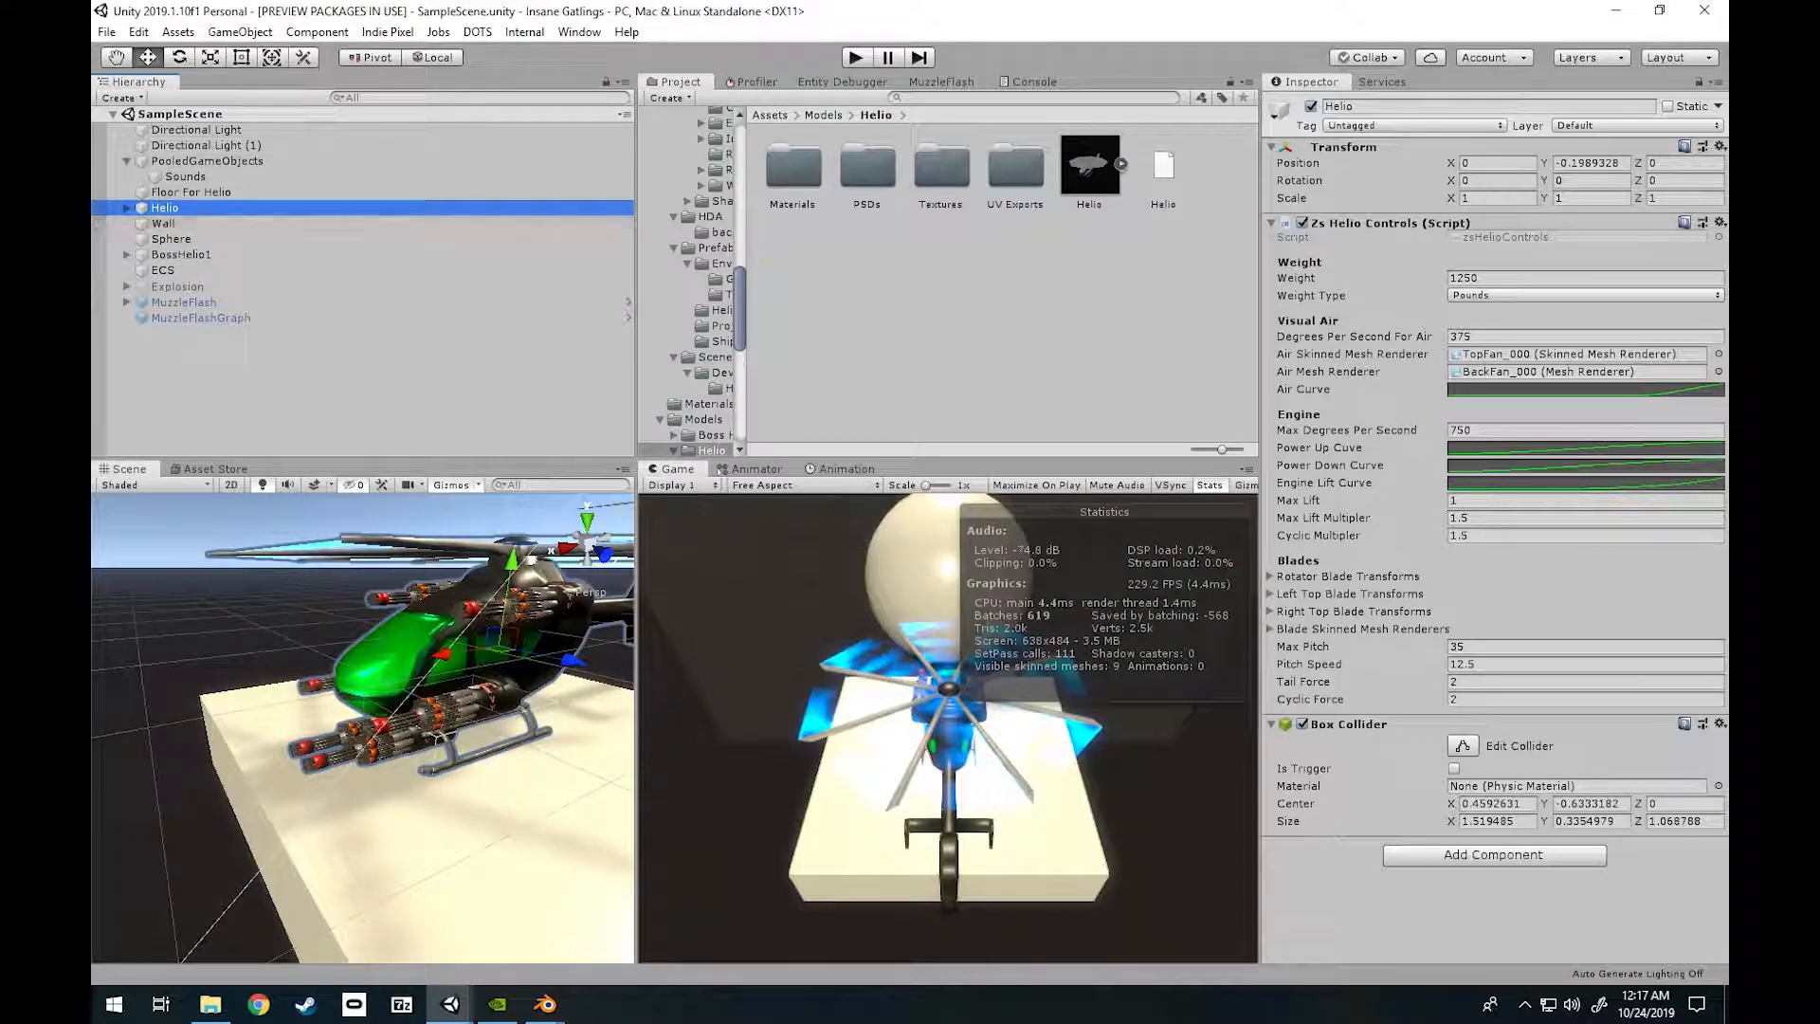
Expand Helio and its Player child, and select the Main Camera inside Player.
left_click(126, 208)
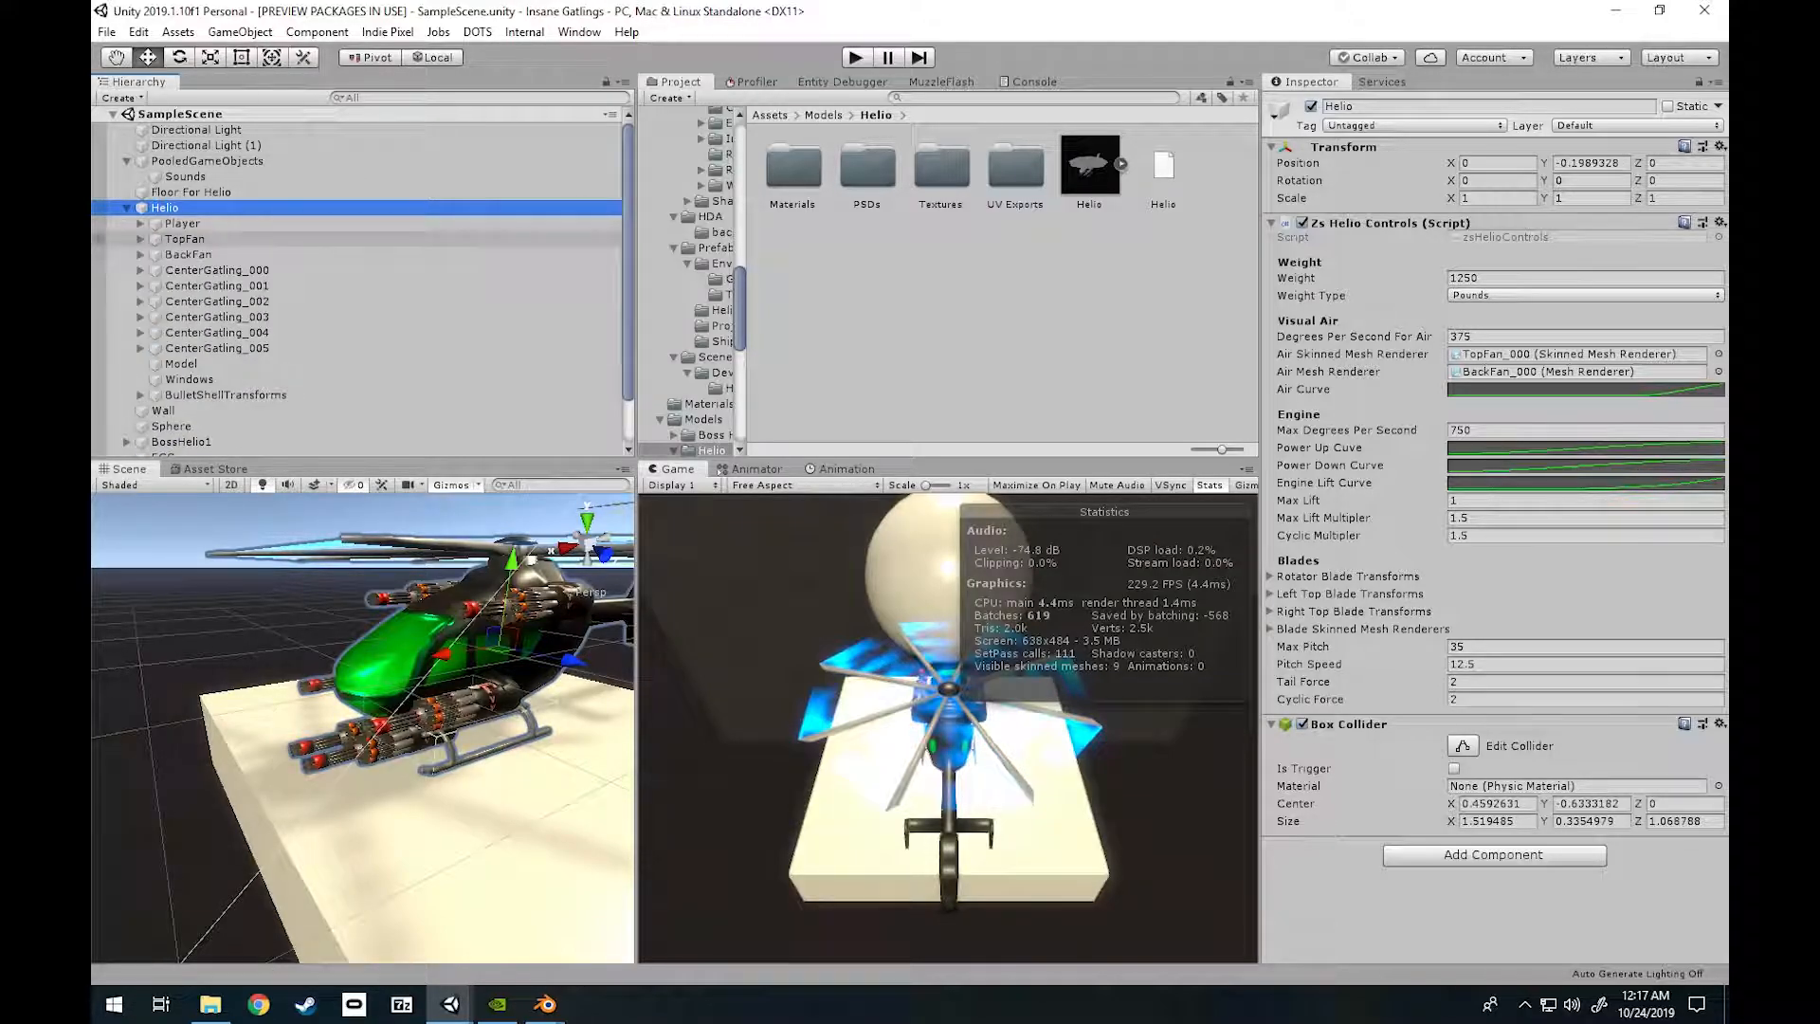
left_click(182, 223)
left_click(140, 223)
left_click(215, 239)
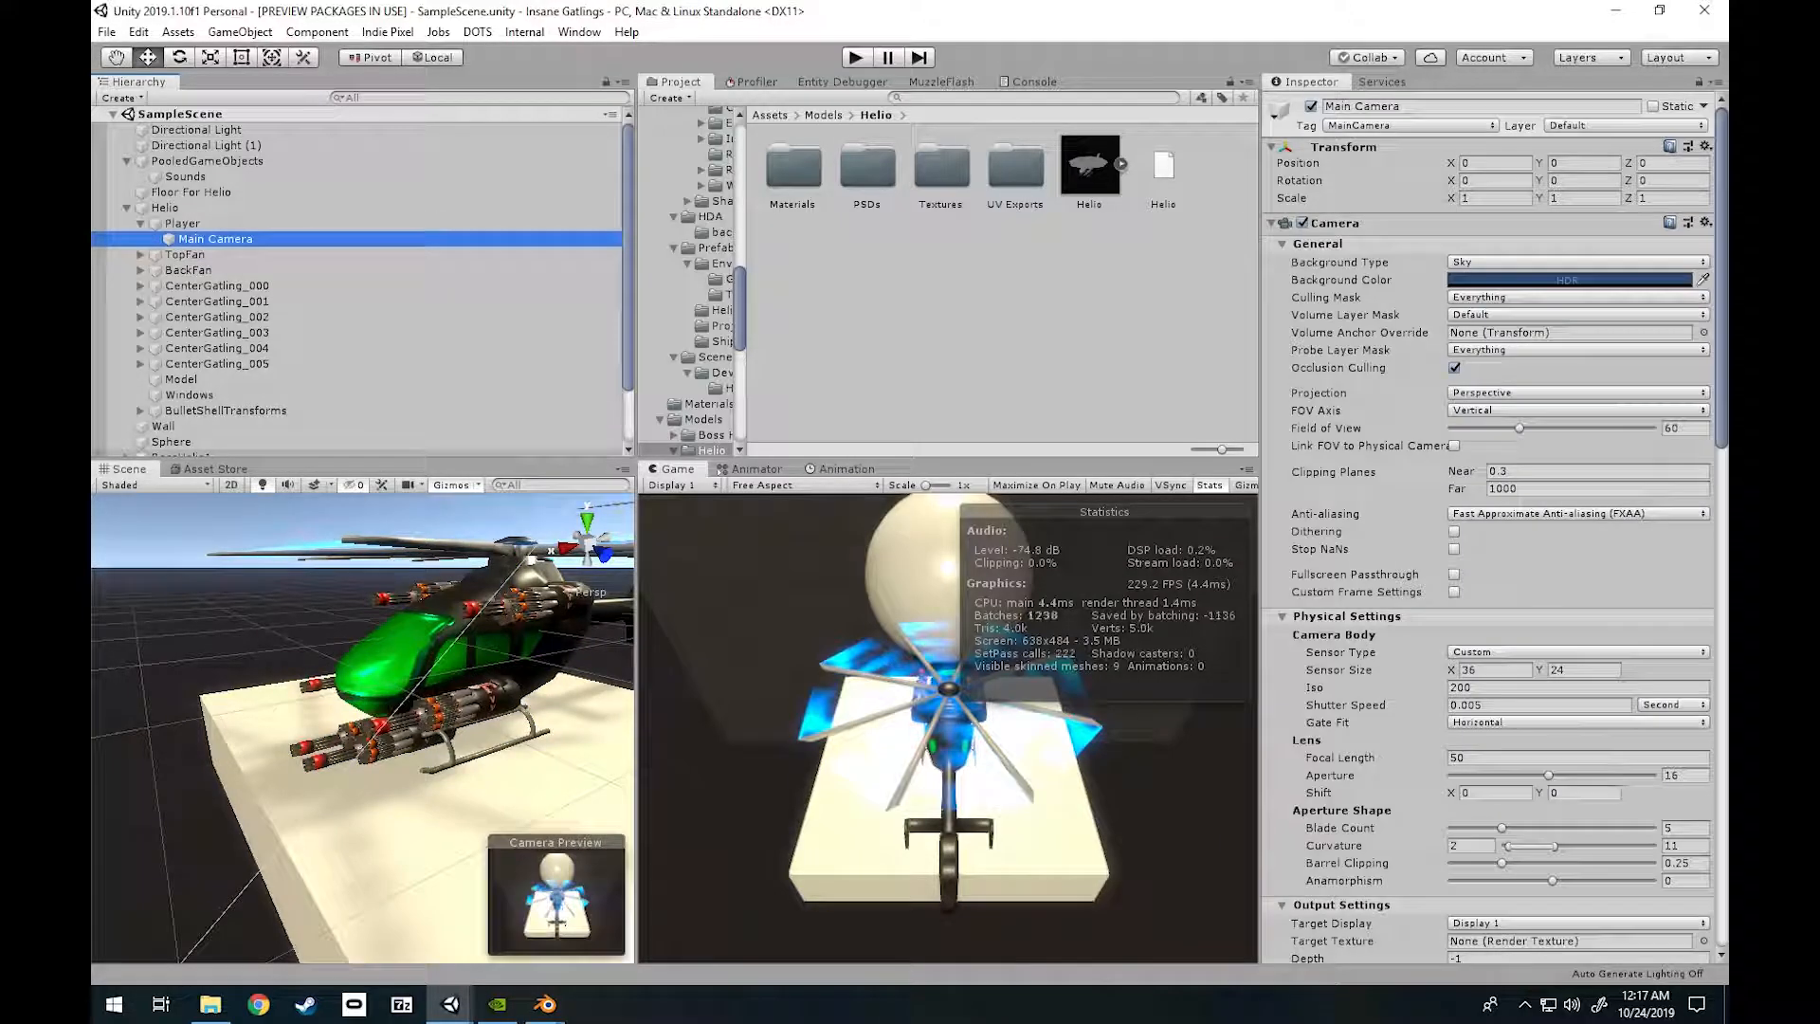
Examine the Main Camera's placement above the helicopter and its camera, movement script and volume settings.
right_click_drag(364, 720, 323, 743)
key("s")
key("w")
key("s")
key("w")
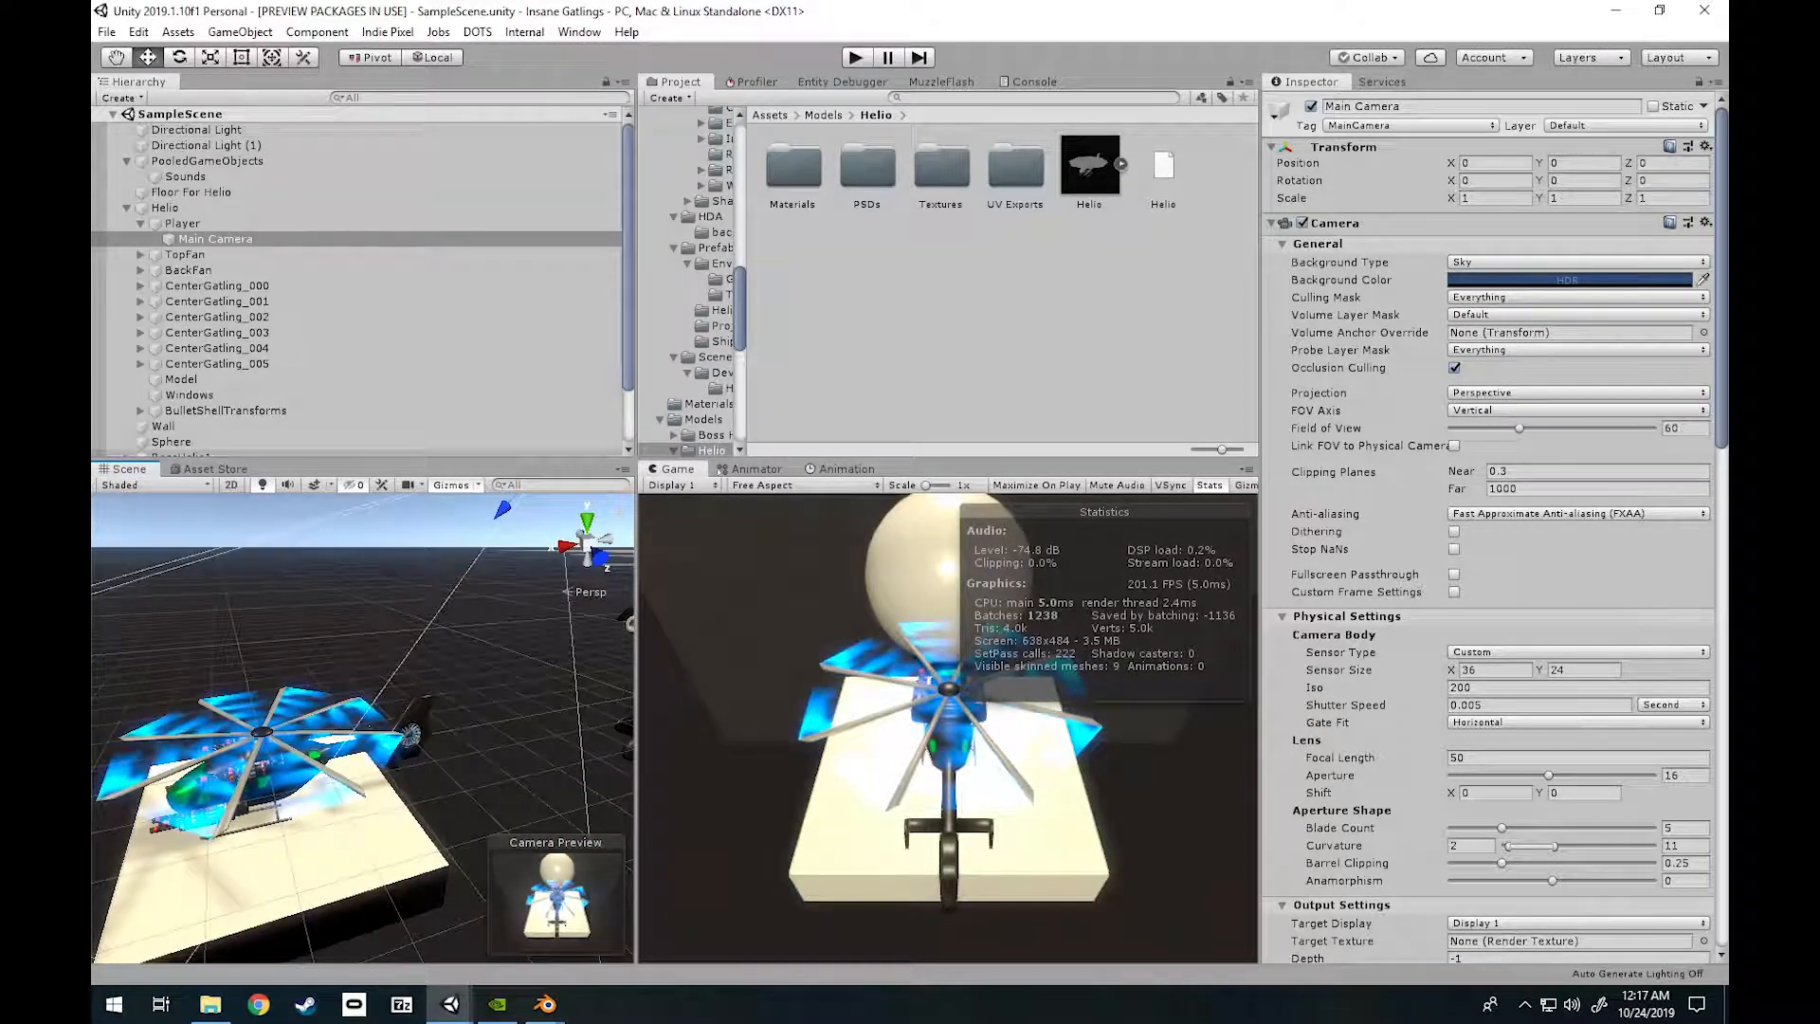
scroll(1488, 526, "down", 10)
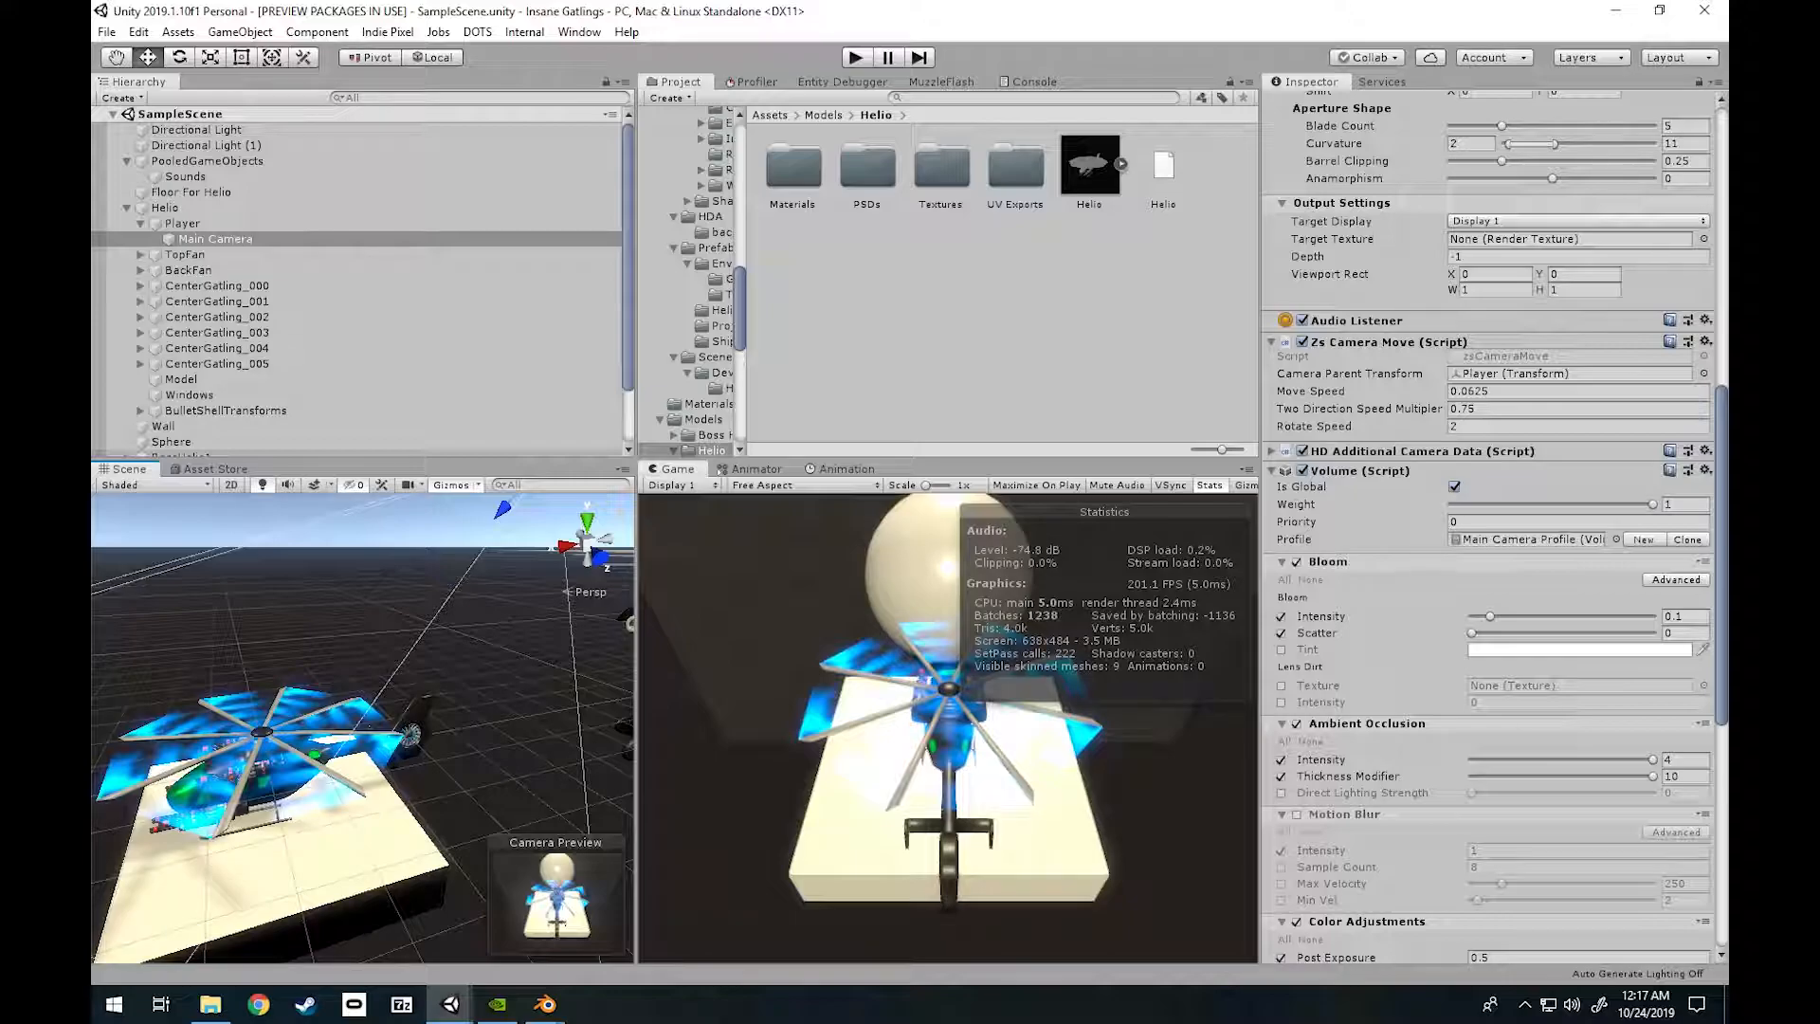
right_click_drag(524, 785, 543, 723)
Inspect the Player object, the Helio parent and the CenterGatling_000 mesh by selecting each in turn.
left_click(182, 222)
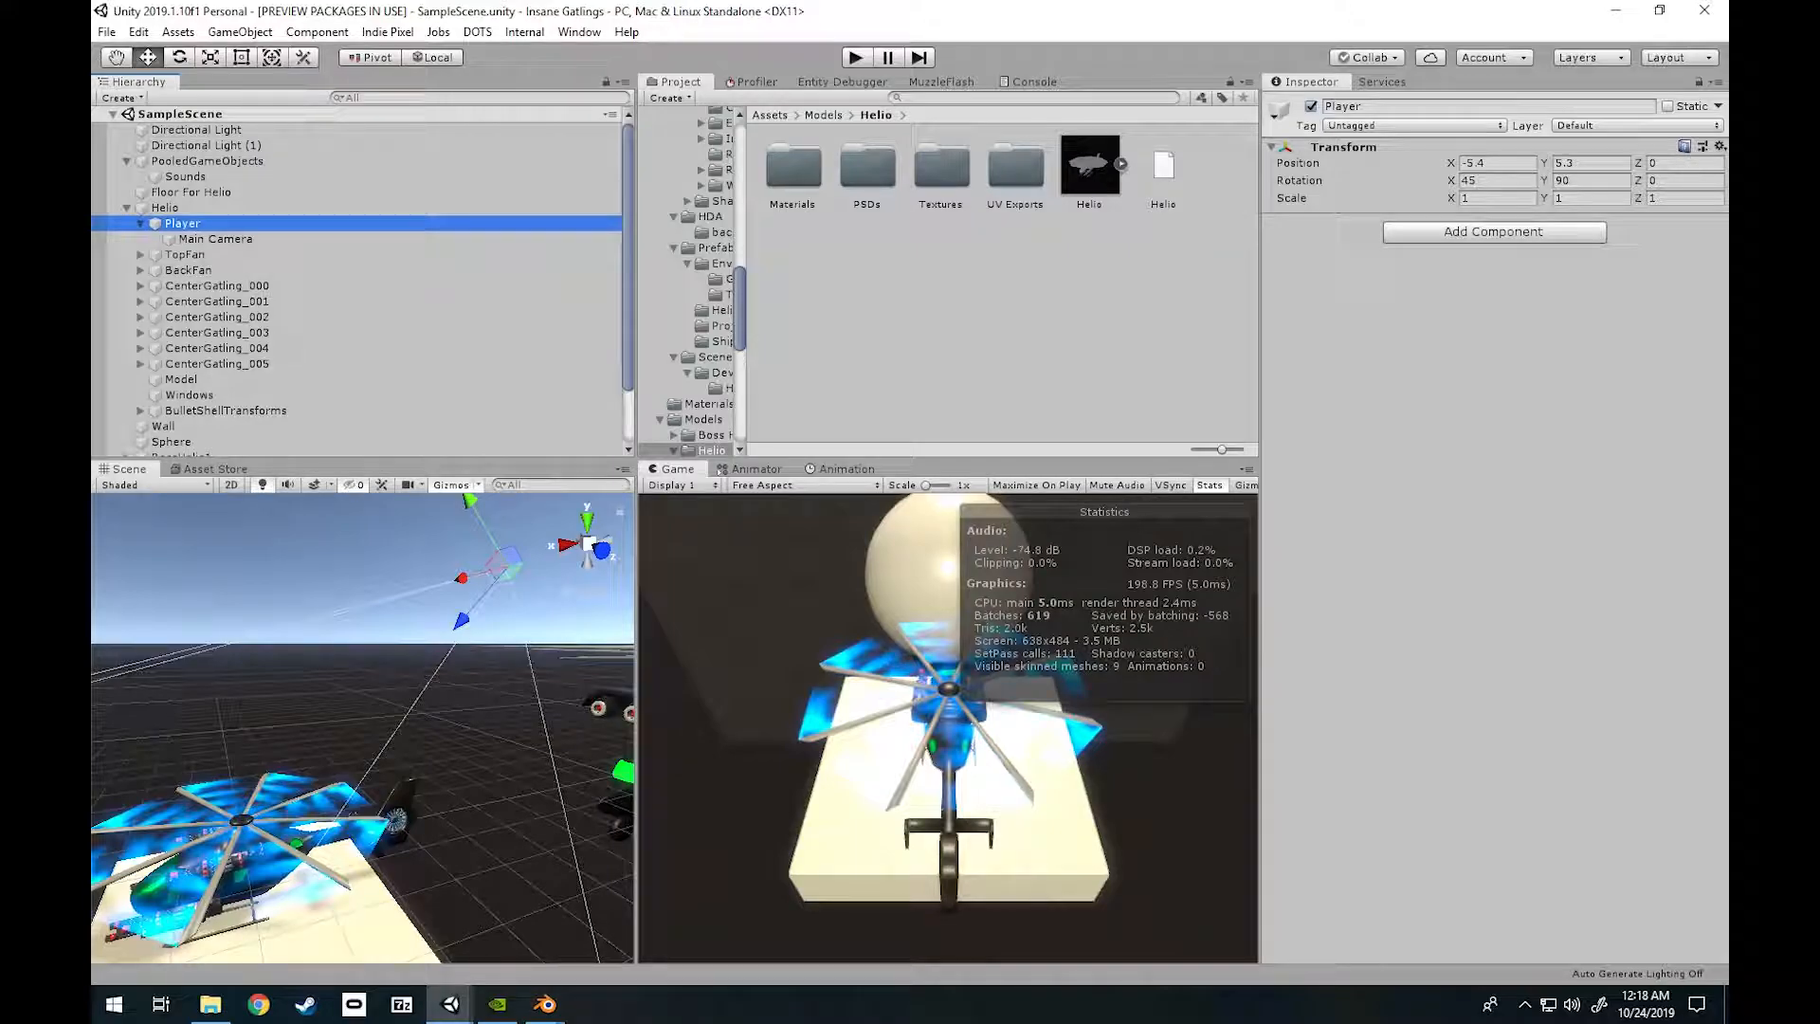
left_click(164, 207)
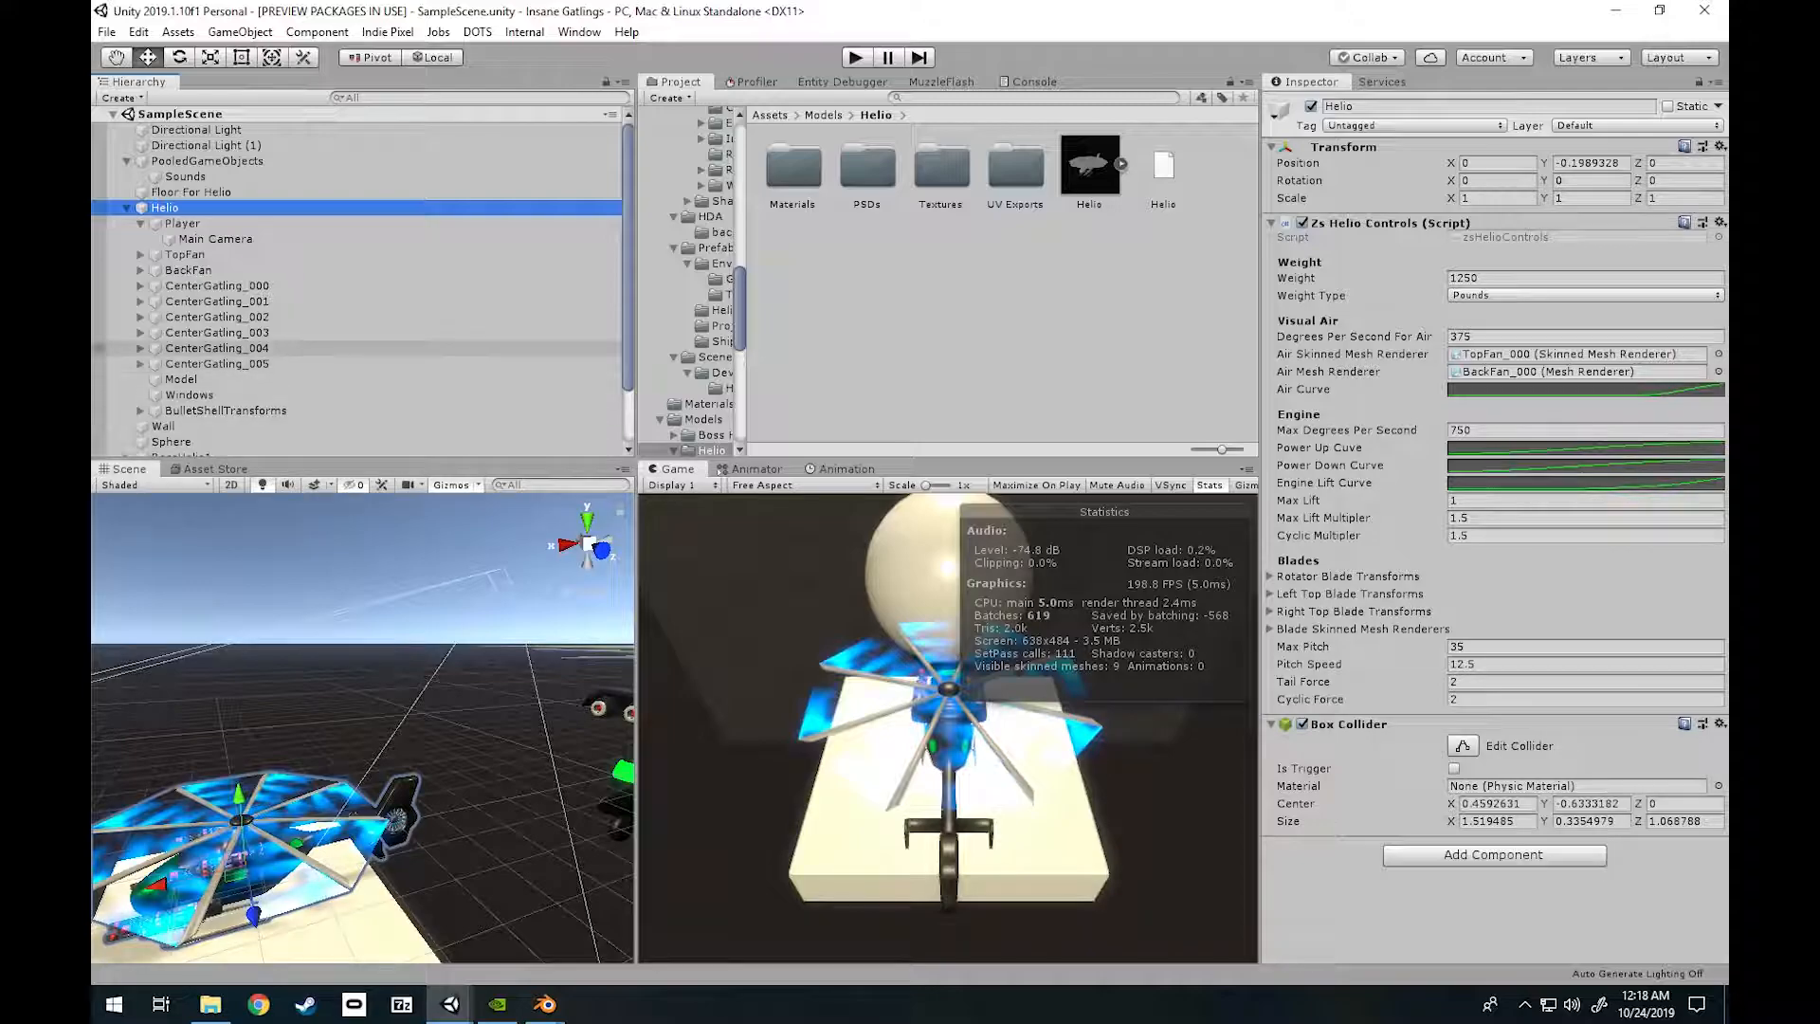
mouse_move(398, 739)
right_mouse_down()
mouse_move(313, 730)
mouse_move(381, 745)
right_mouse_up()
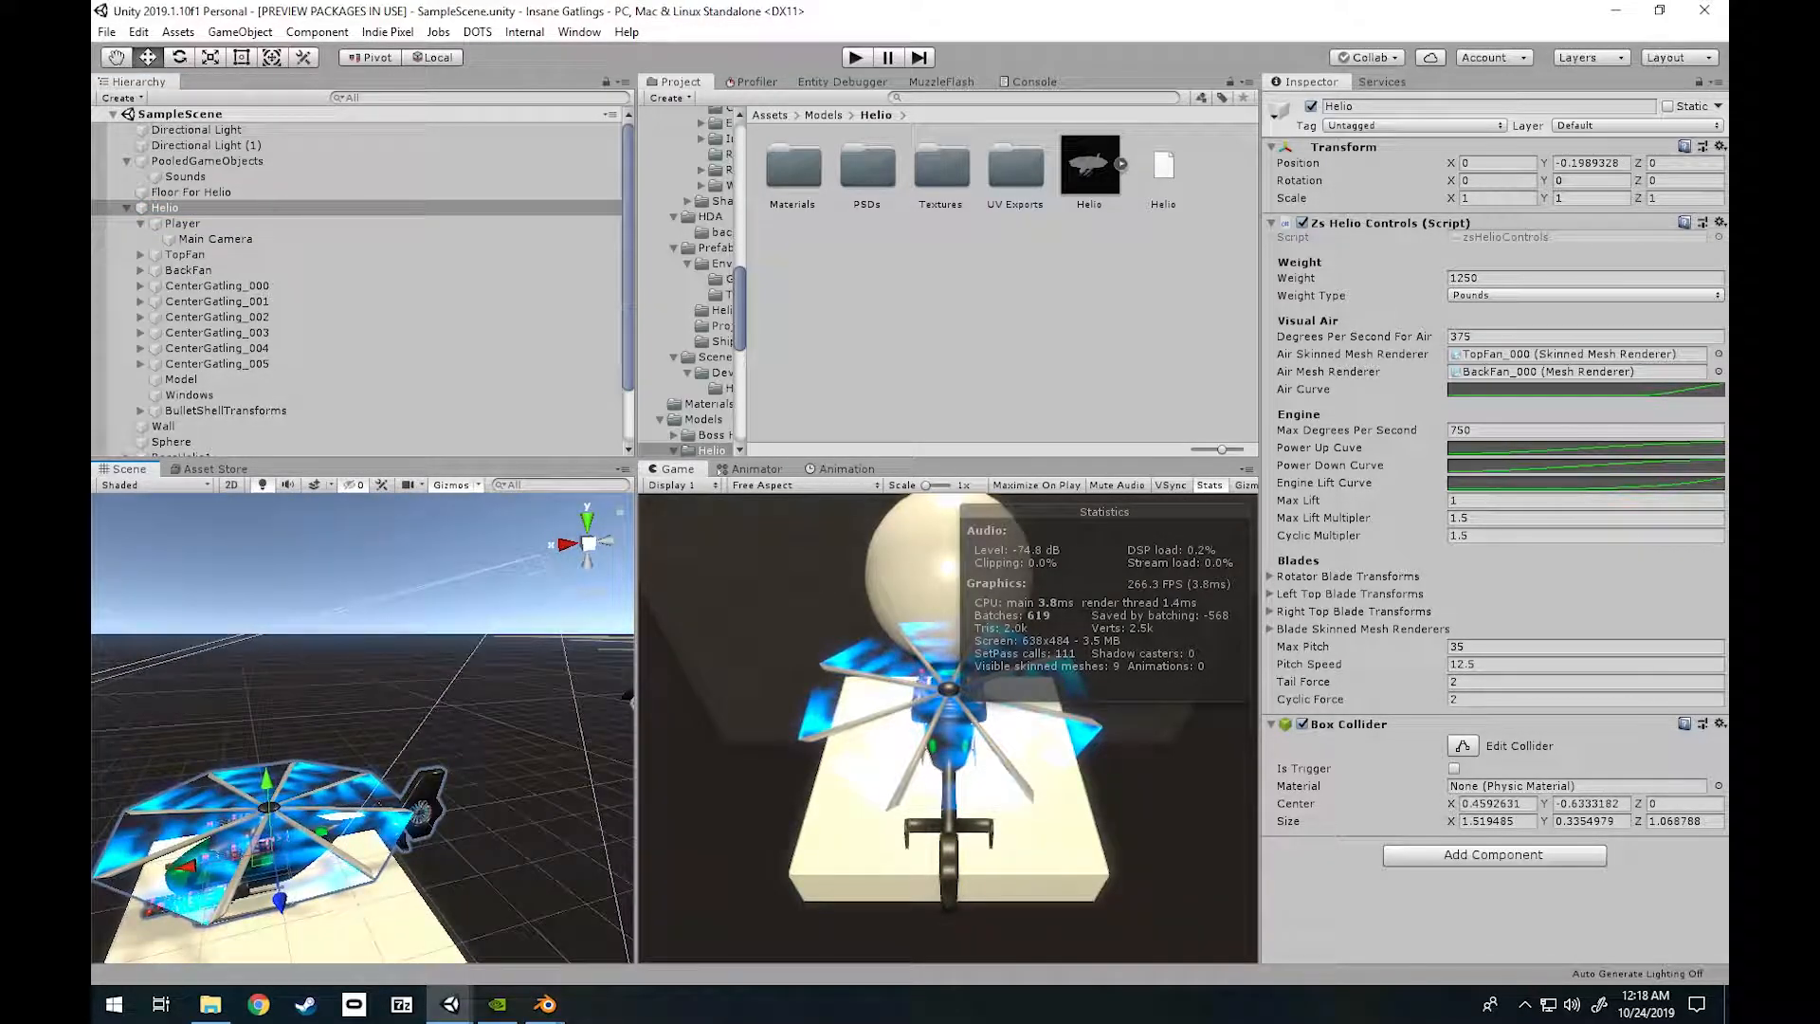
left_click(217, 285)
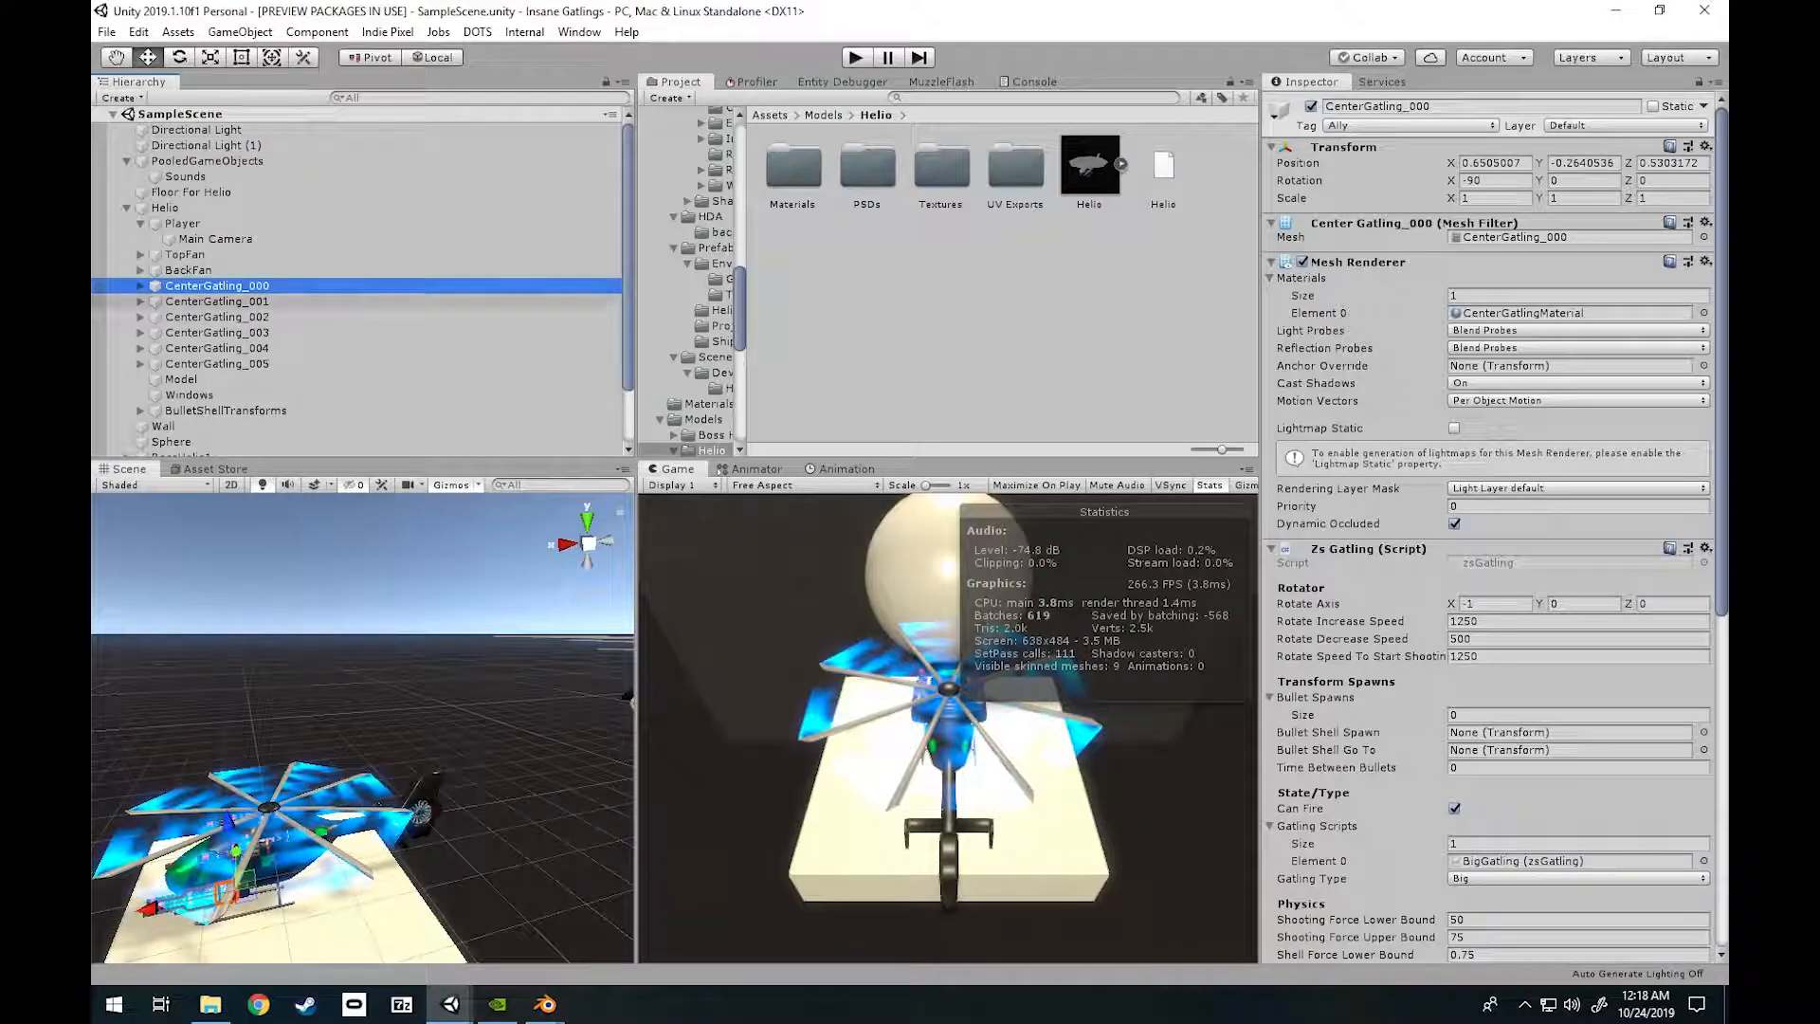
Expand CenterGatling_000 and its BigGatling child, and view BigBulletSpawn_000 up close at the gatling's barrels.
right_click_drag(379, 683, 275, 758)
key("f")
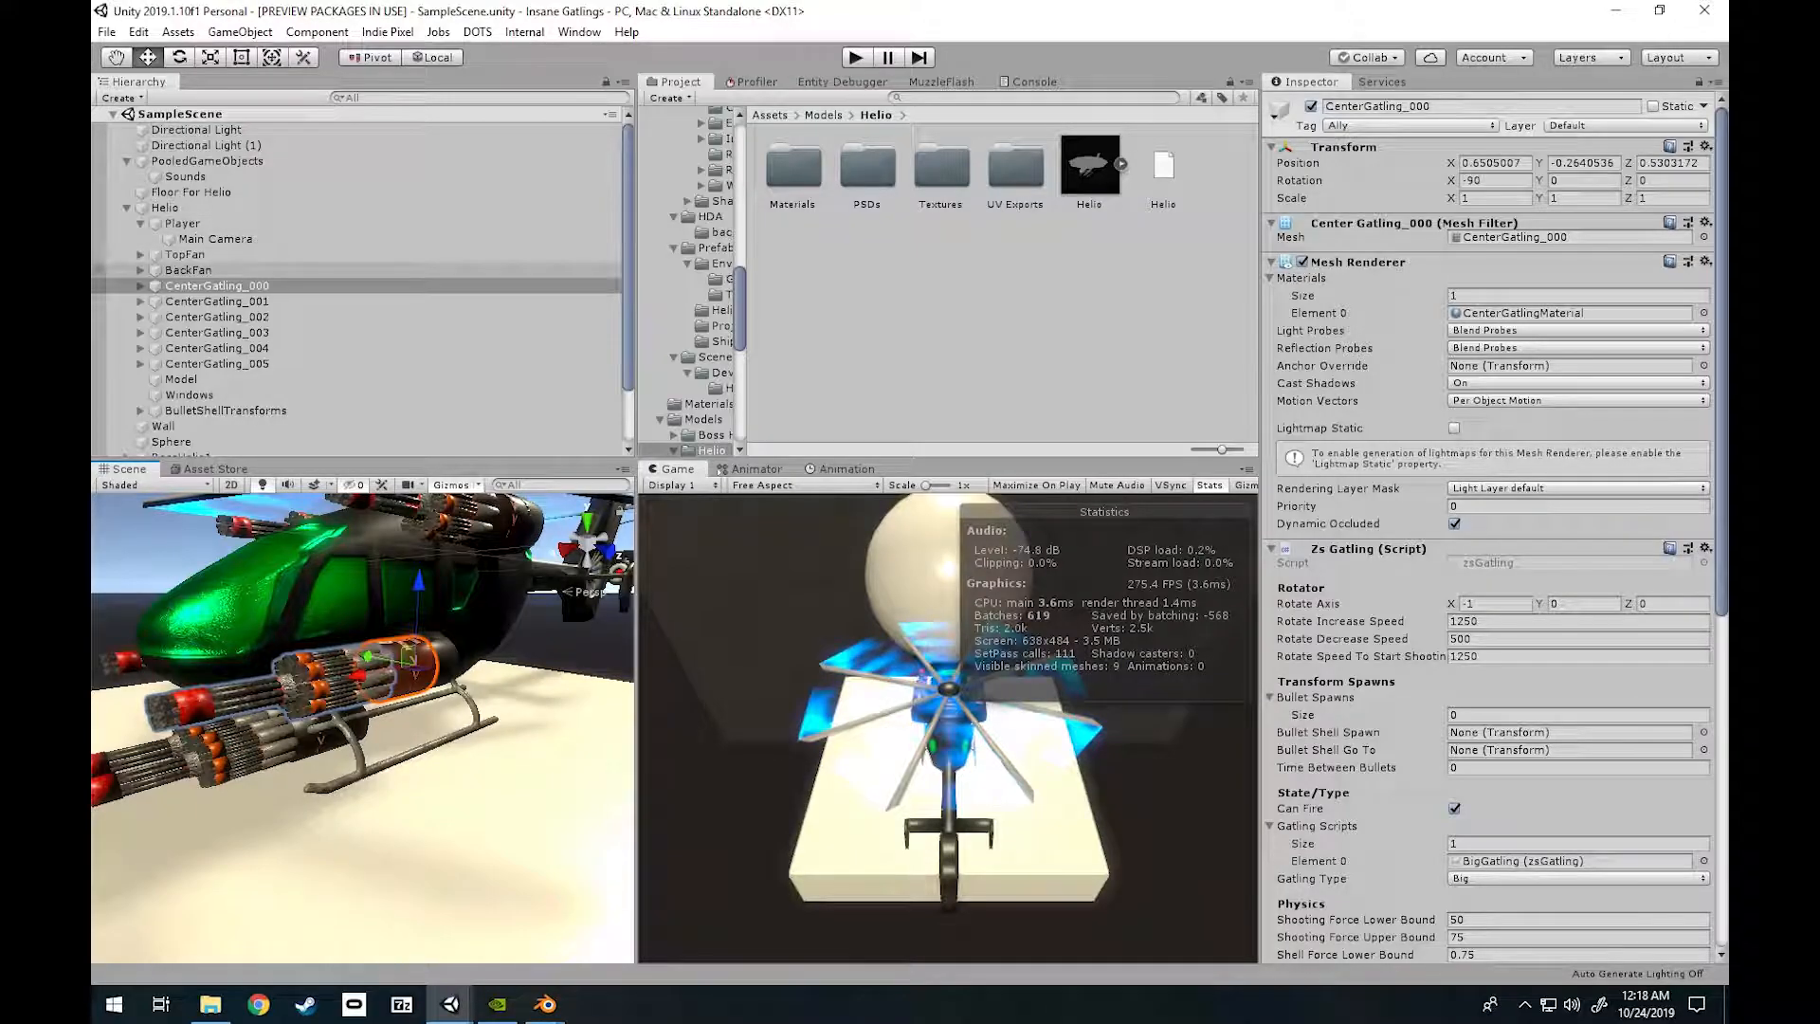
left_click(140, 285)
left_click(206, 300)
left_click(153, 301)
left_click(247, 316)
right_click_drag(379, 682, 152, 692)
key("w")
key("d")
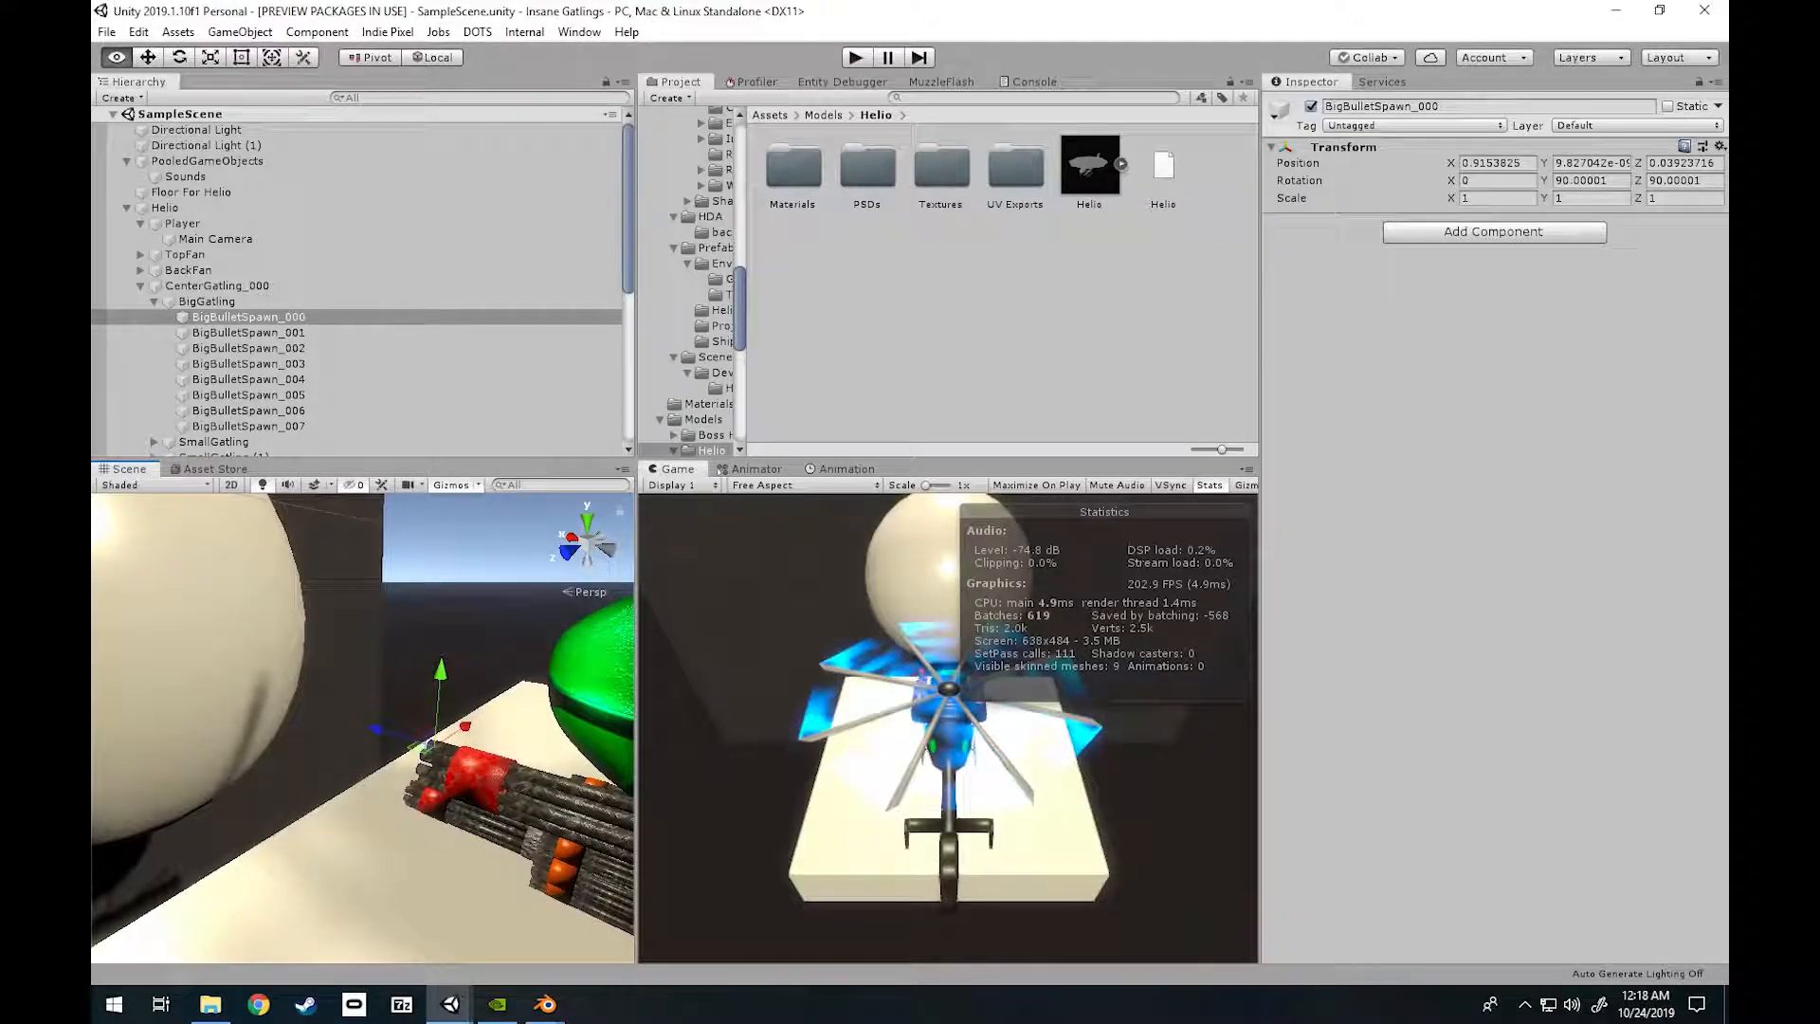
Select BigBulletSpawn_000 through BigBulletSpawn_007 together and examine where they sit on the helicopter's gatling.
mouse_move(379, 710)
right_mouse_down()
mouse_move(474, 749)
mouse_move(365, 697)
right_mouse_up()
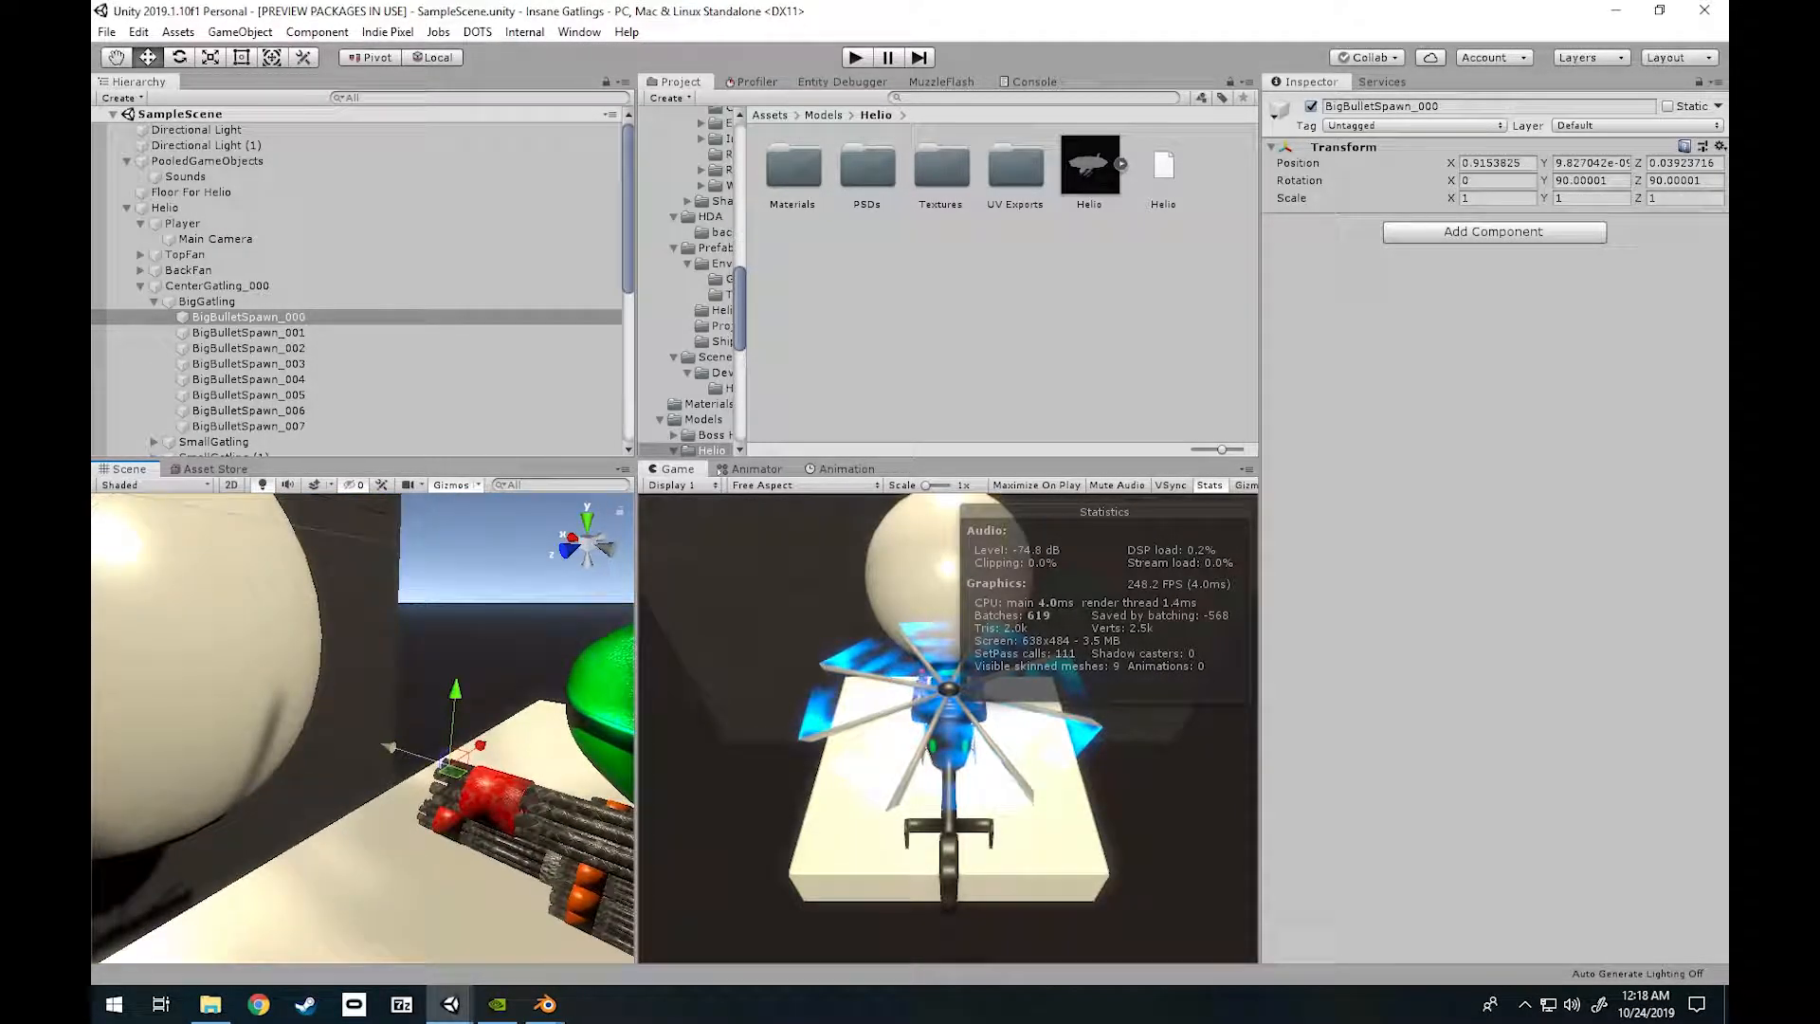
left_click(247, 317)
left_click(247, 332)
left_click(247, 316)
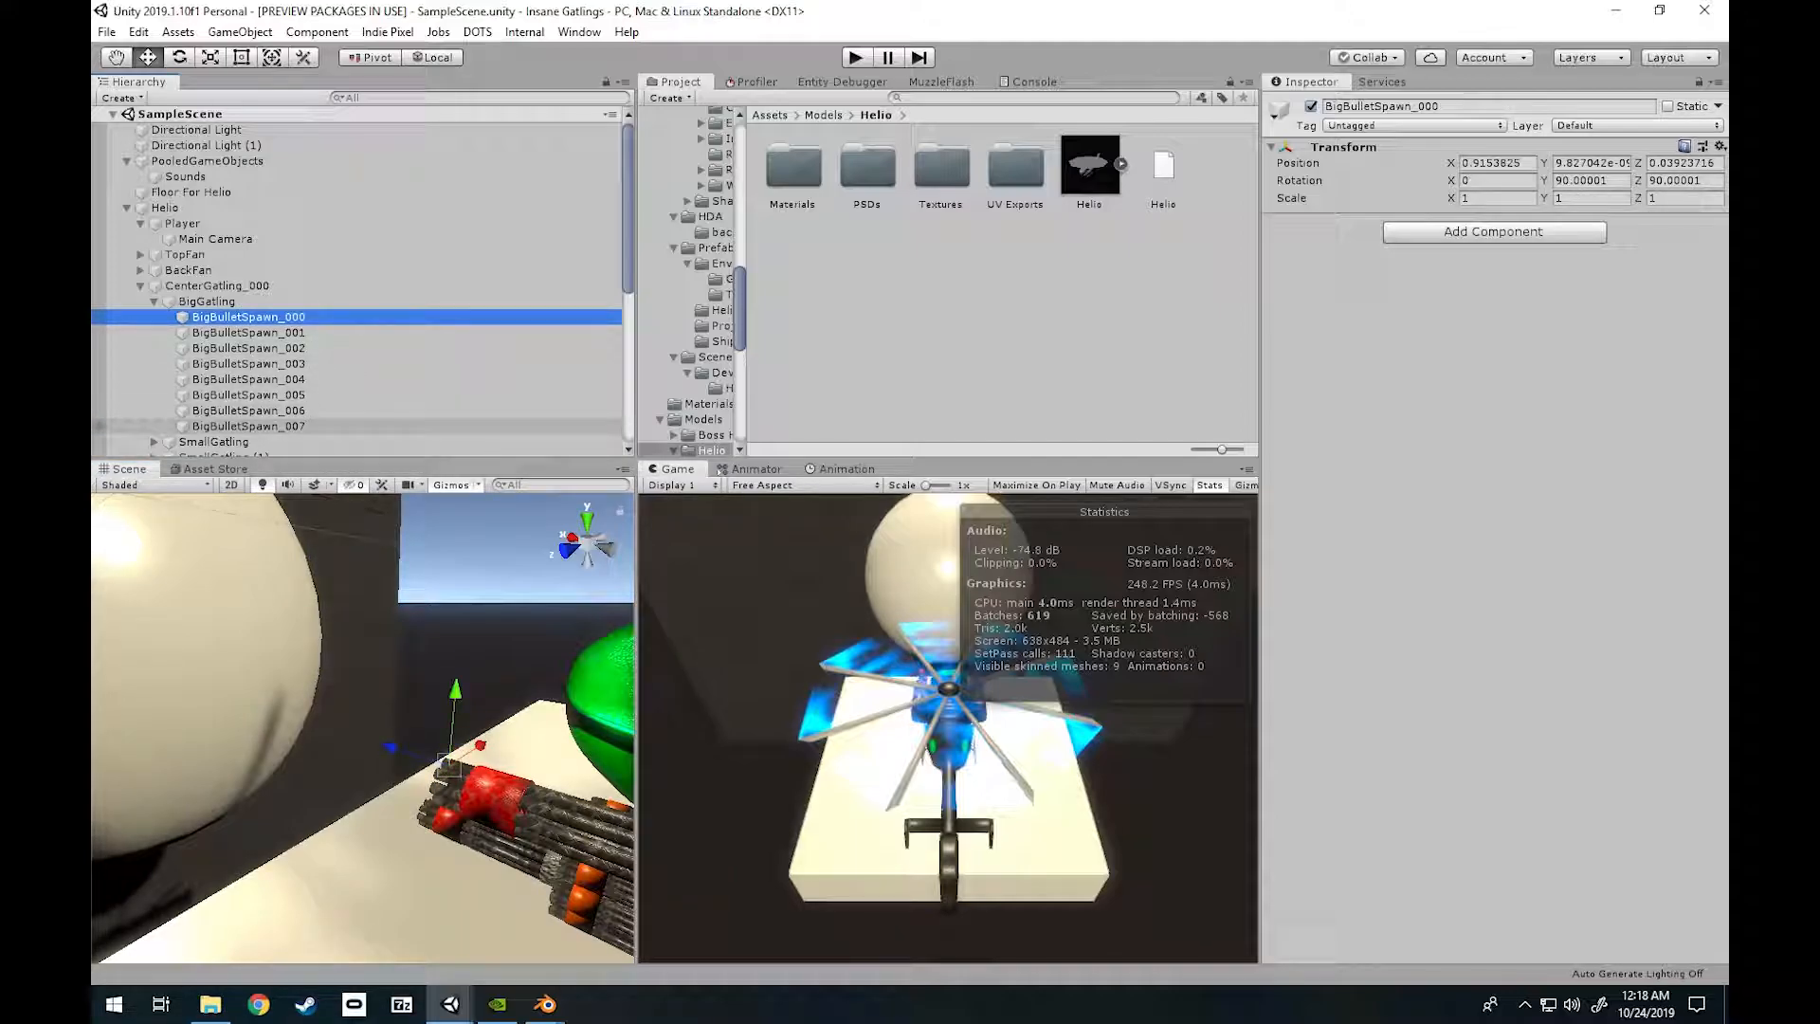
left_click(248, 426, "shift")
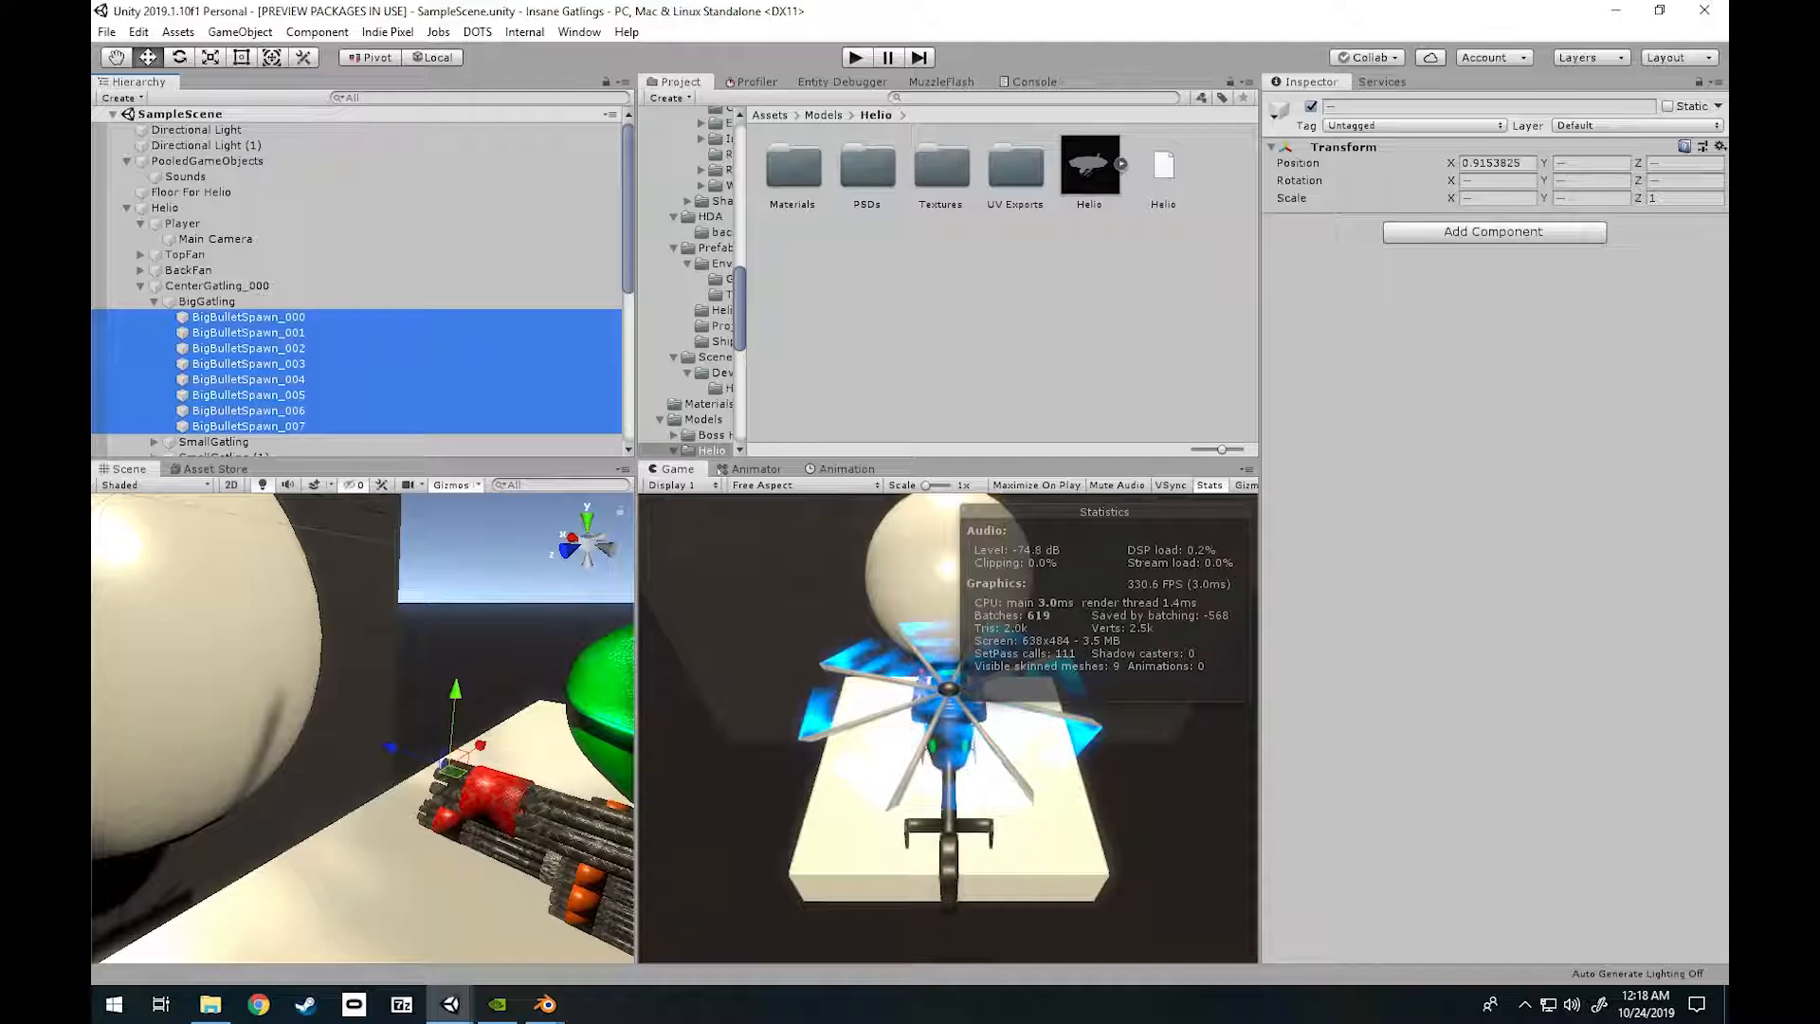
left_click_drag(285, 749, 1061, 687, "alt")
key("s")
right_click_drag(398, 702, 189, 754)
key("w")
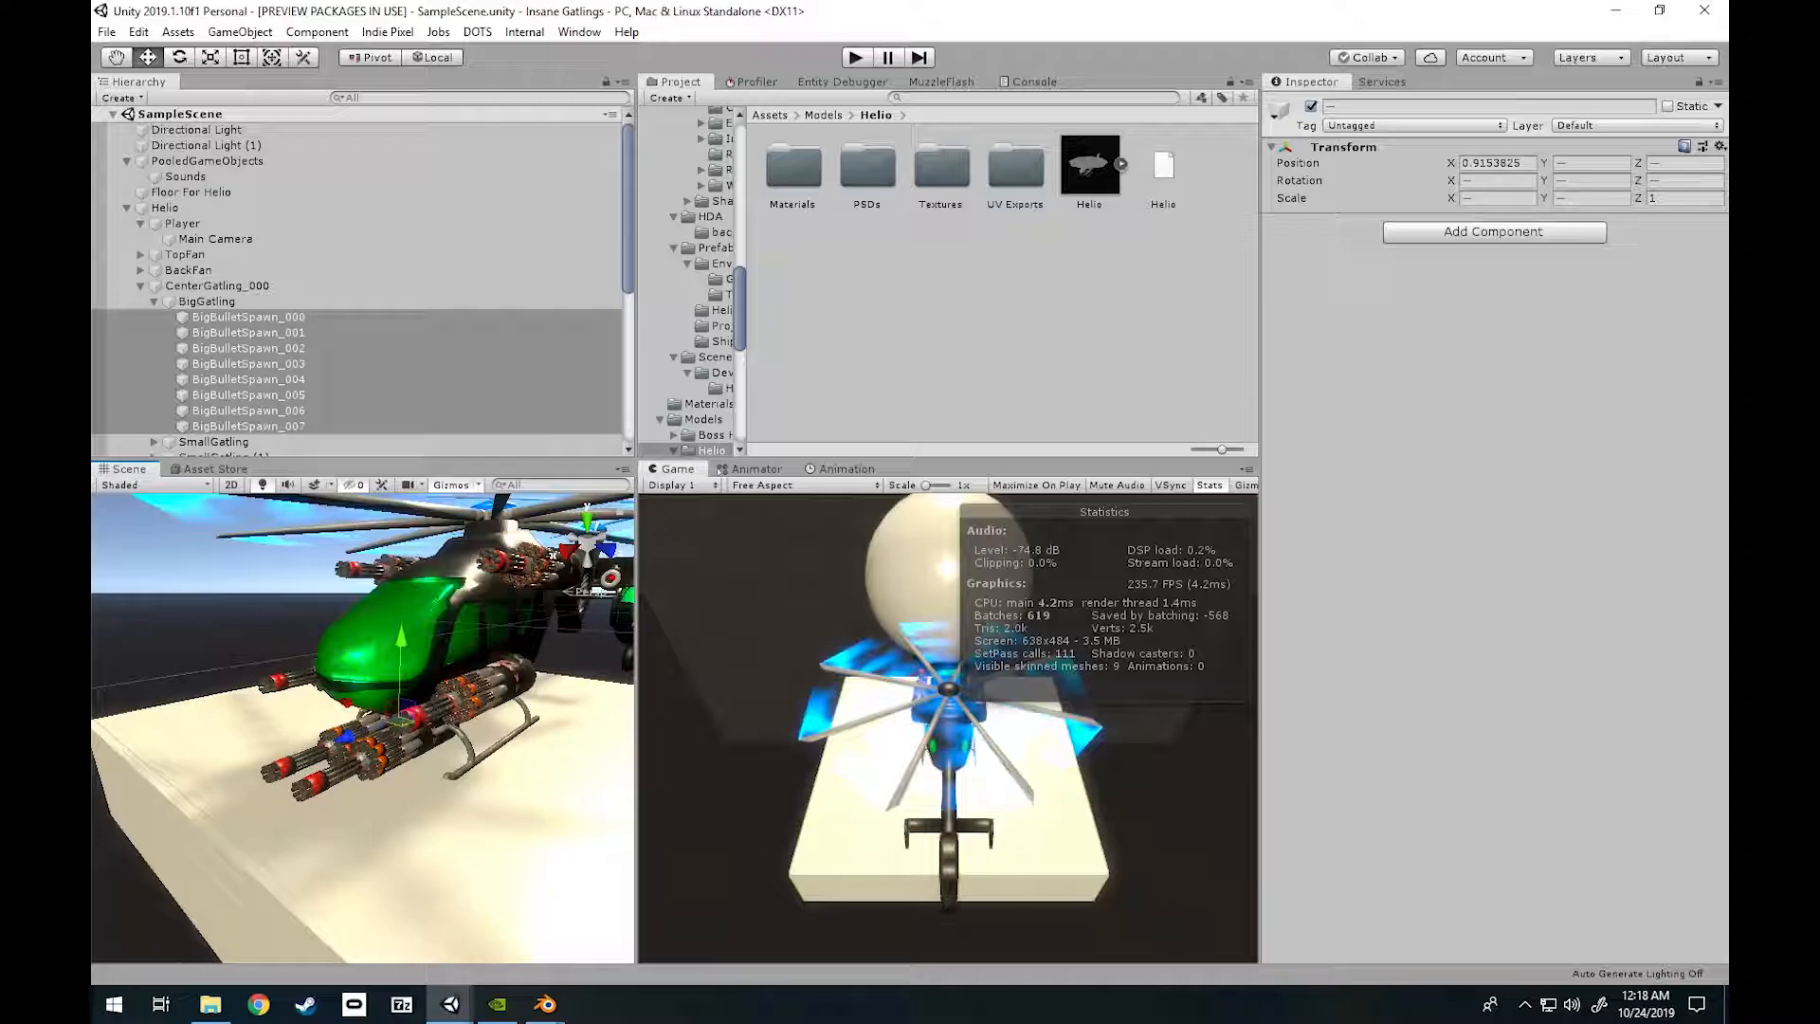
Collapse BigGatling and CenterGatling_000, and examine the gatling mesh on the helicopter with CenterGatling_000 selected.
left_click(153, 302)
left_click(216, 286)
left_click(140, 286)
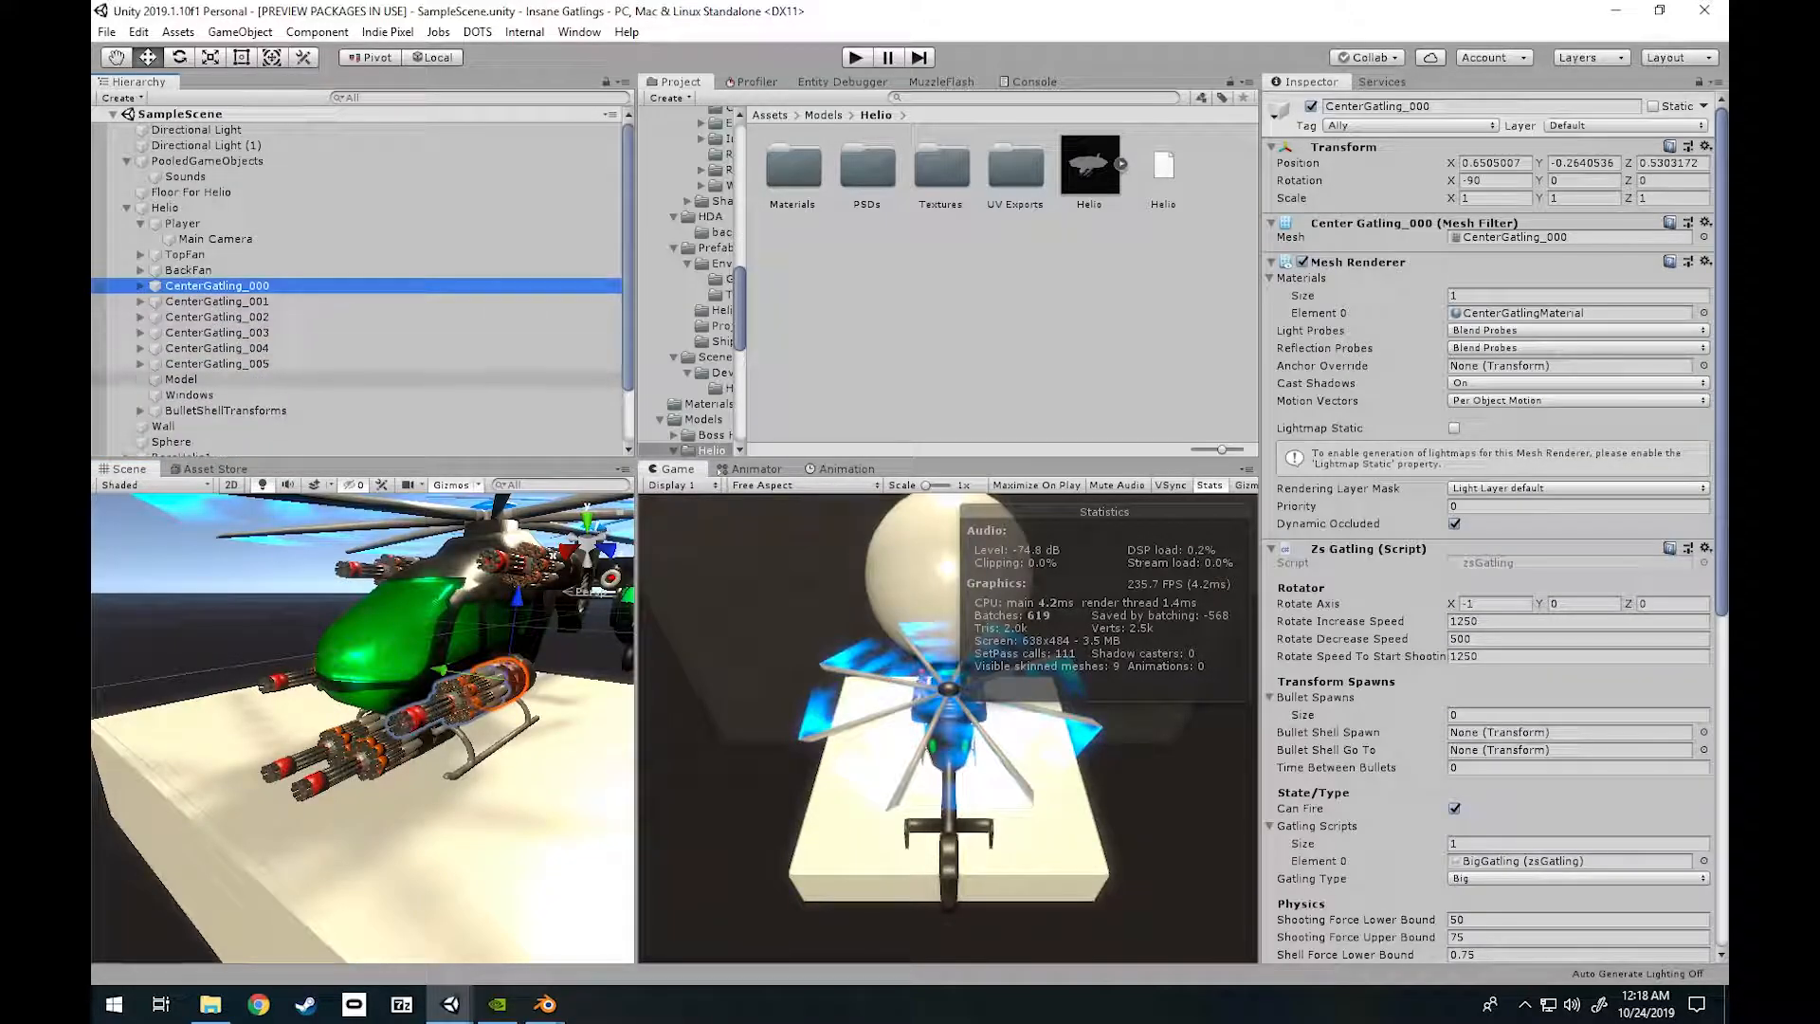
right_click_drag(313, 664, 398, 621)
mouse_move(545, 1003)
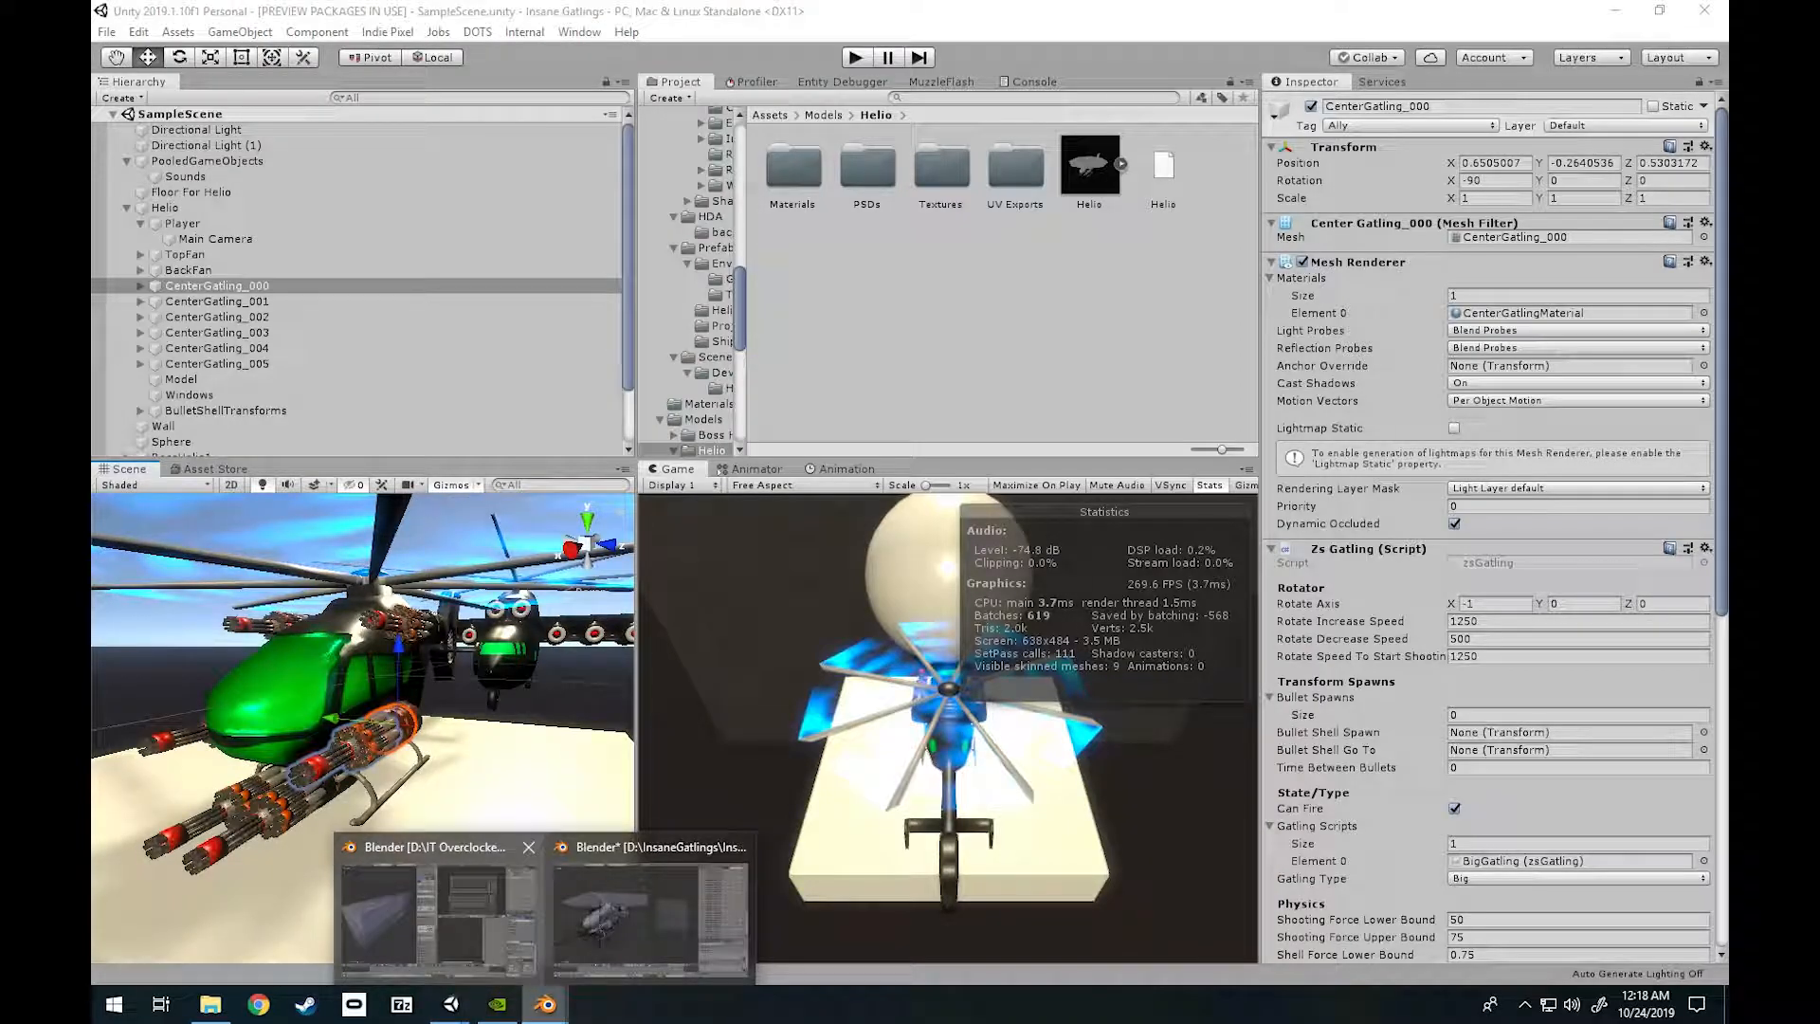
right_click_drag(398, 721, 356, 684)
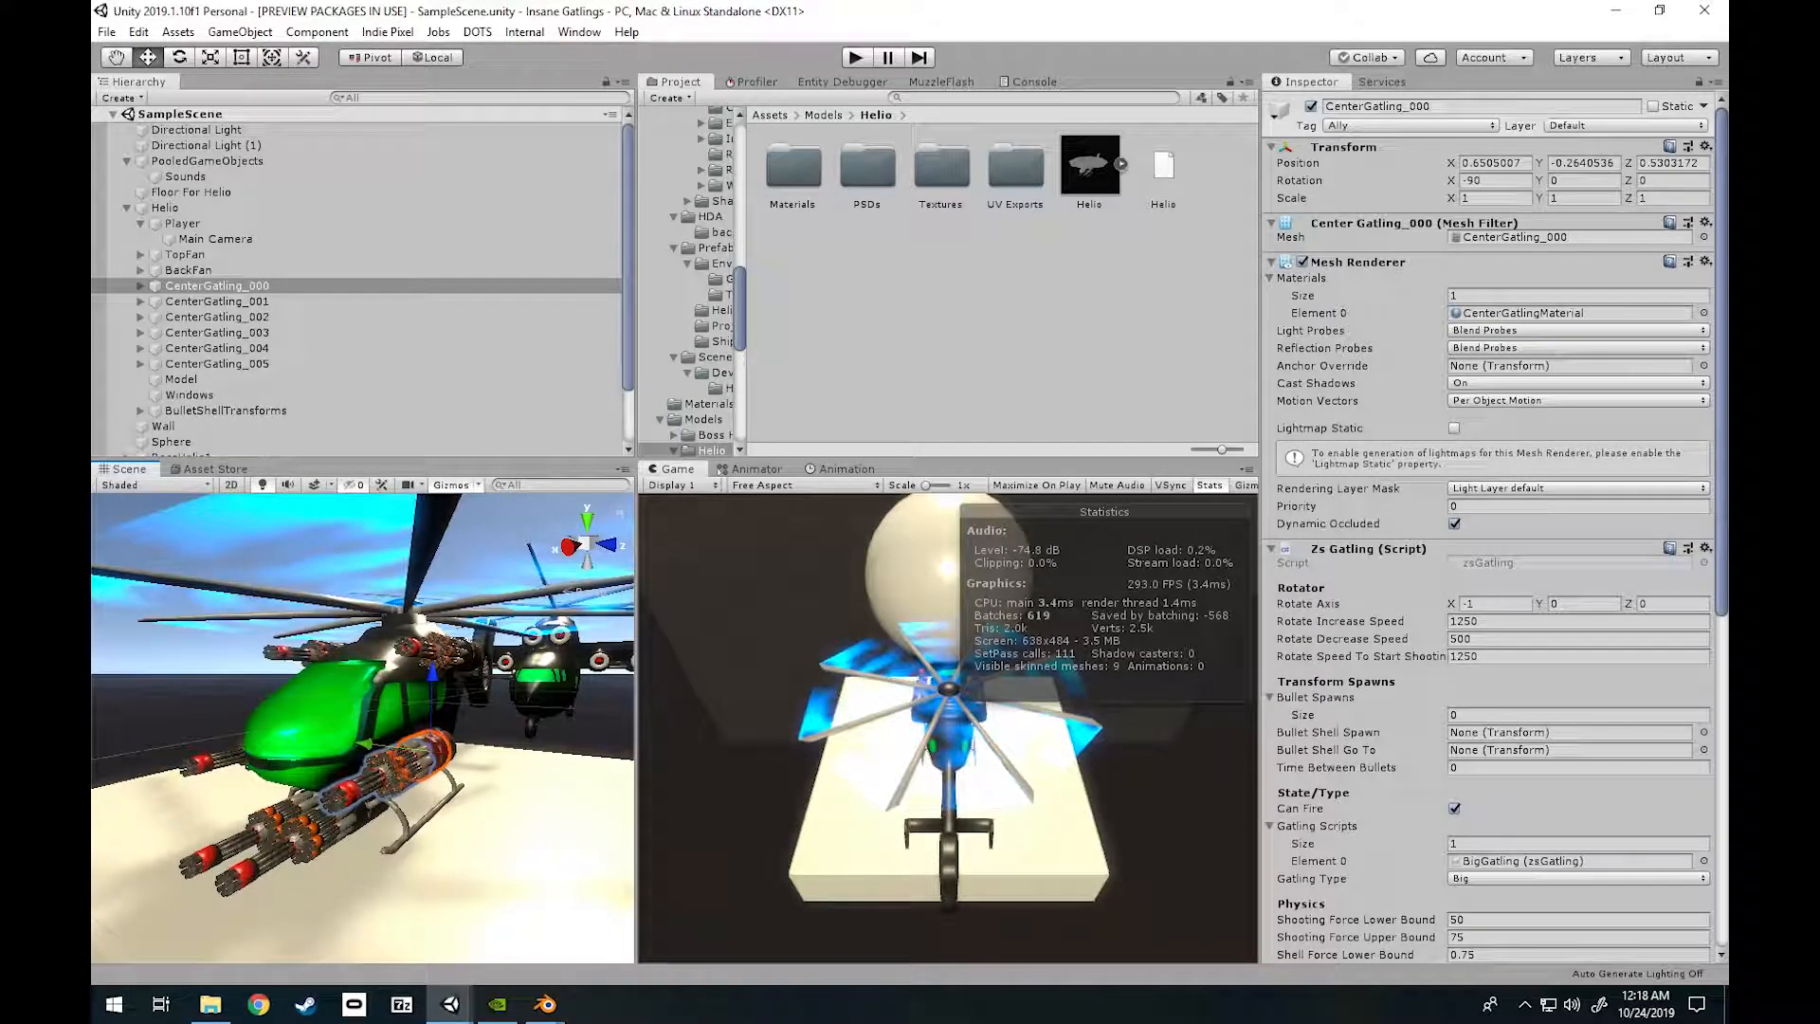
right_click_drag(400, 763, 512, 758)
key("w")
key("s")
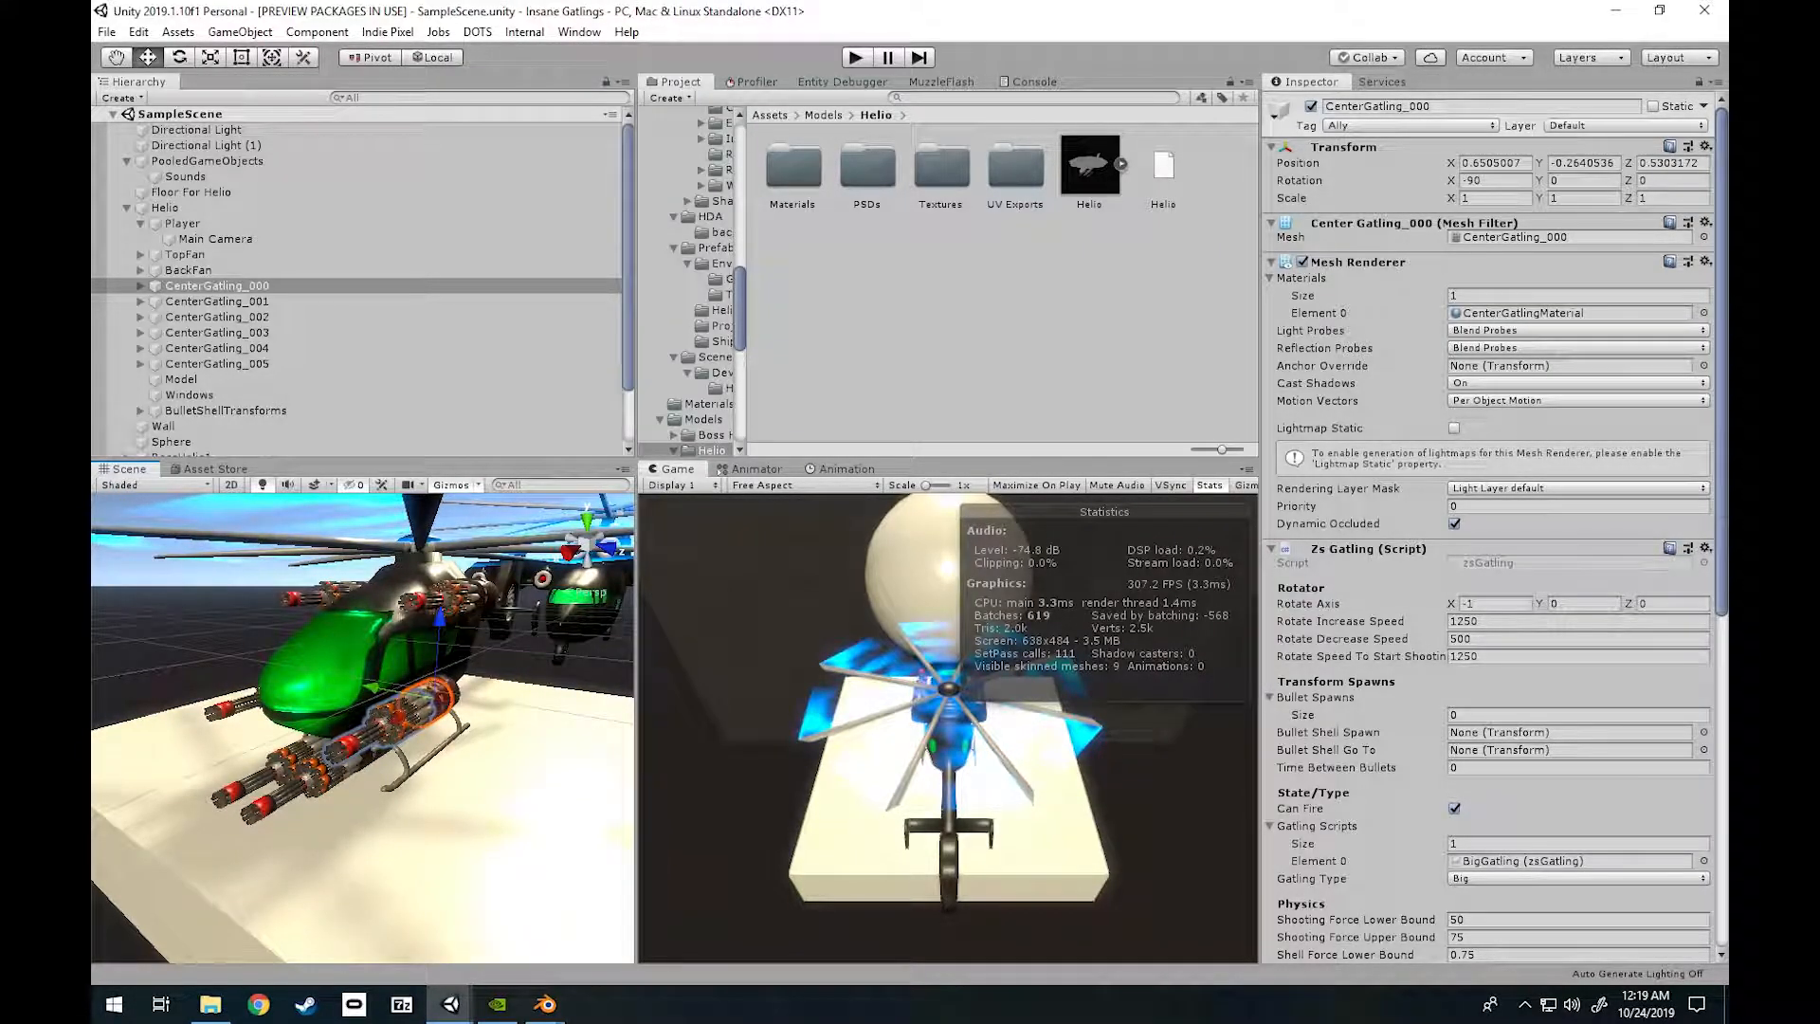
right_click_drag(511, 758, 580, 714)
Inspect the helicopter's Windows mesh by selecting it in the scene, and clear the selection.
left_click(488, 669)
right_click_drag(488, 669, 606, 710)
key("w")
key("s")
key("w")
key("w")
mouse_move(379, 710)
right_mouse_down()
mouse_move(427, 692)
mouse_move(388, 701)
mouse_move(384, 680)
mouse_move(402, 690)
right_mouse_up()
key("s")
key("w")
key("a")
left_click(402, 690)
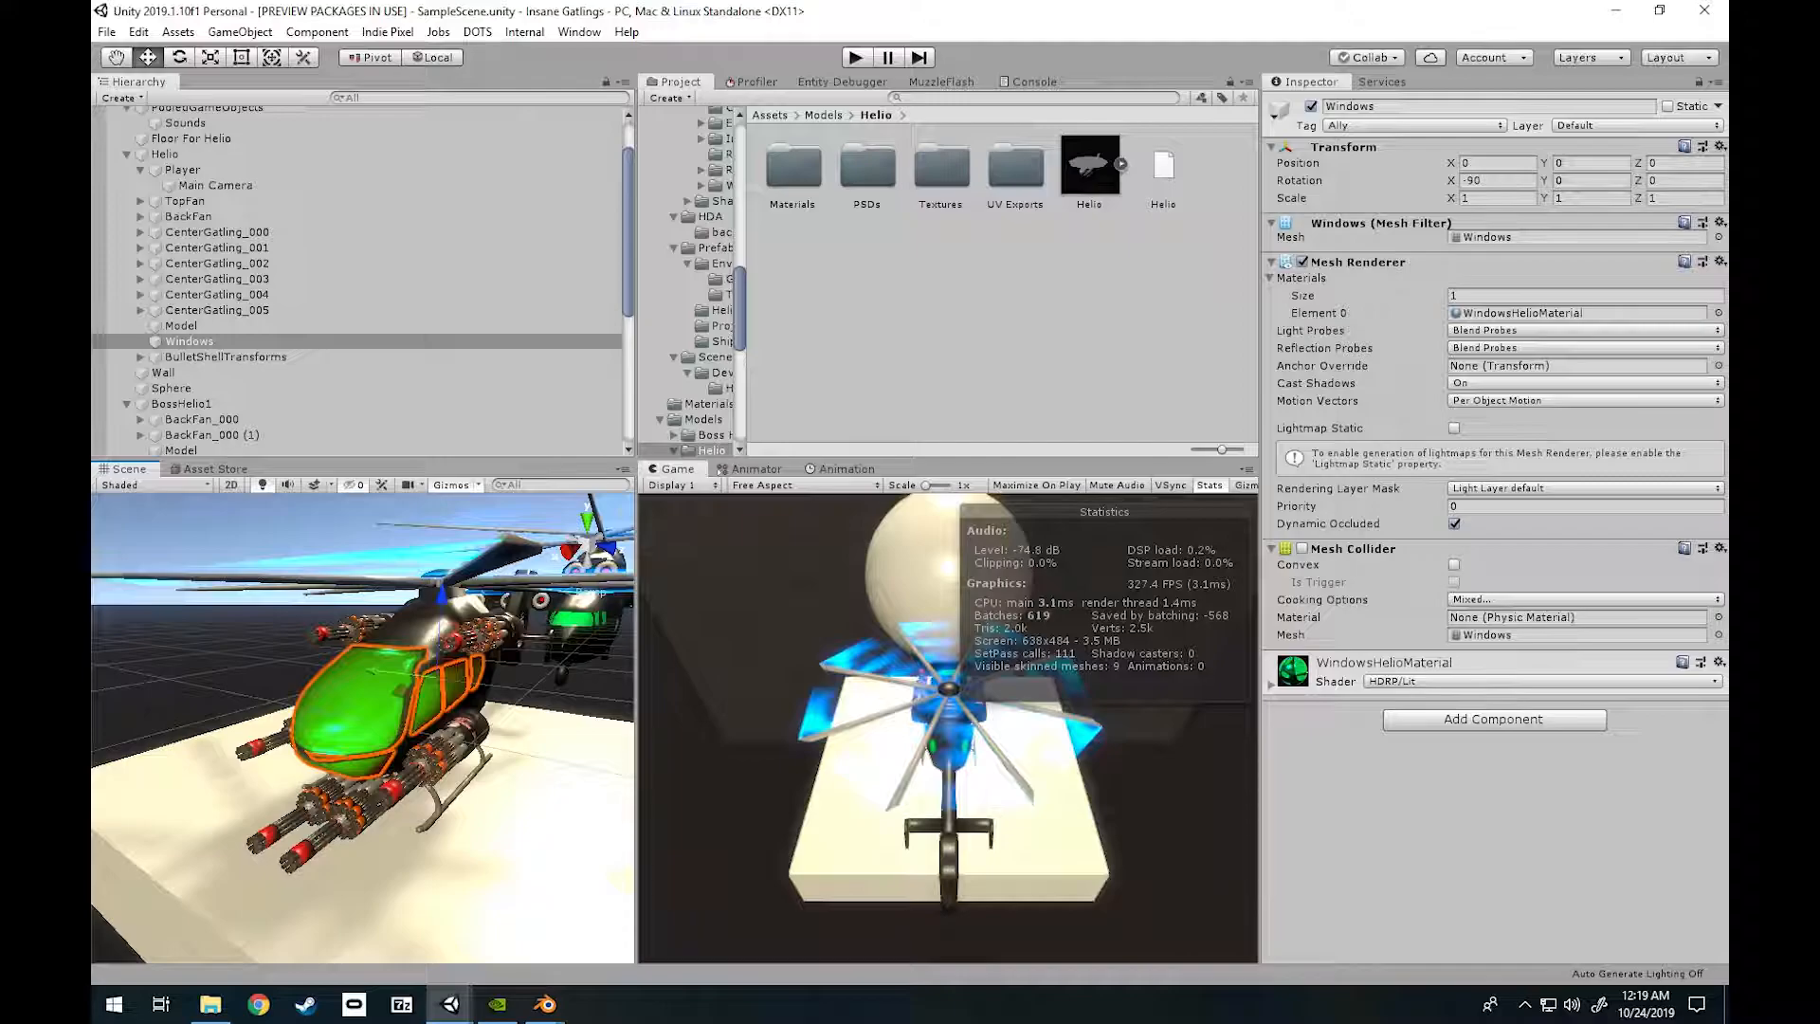
key("shift+d")
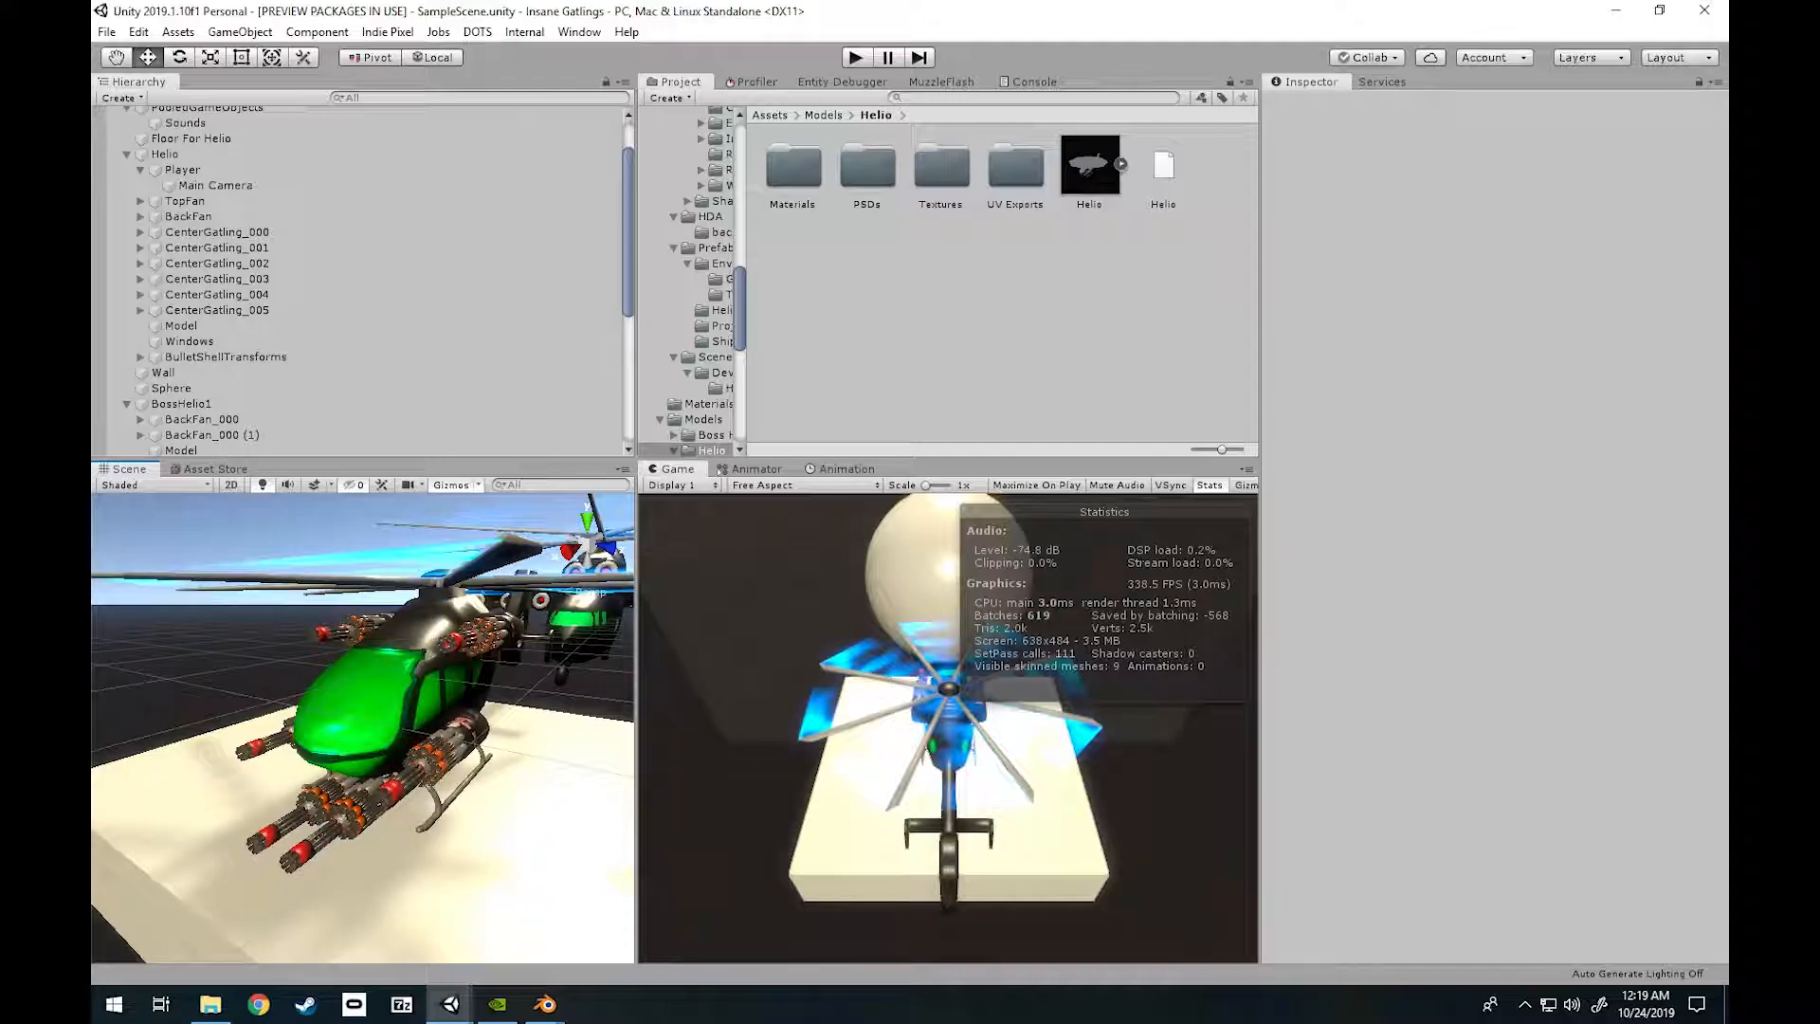
Switch to the IT Overclockers Unity project and delete the Testing123 wall object from the scene.
left_click(496, 1003)
left_click(450, 1004)
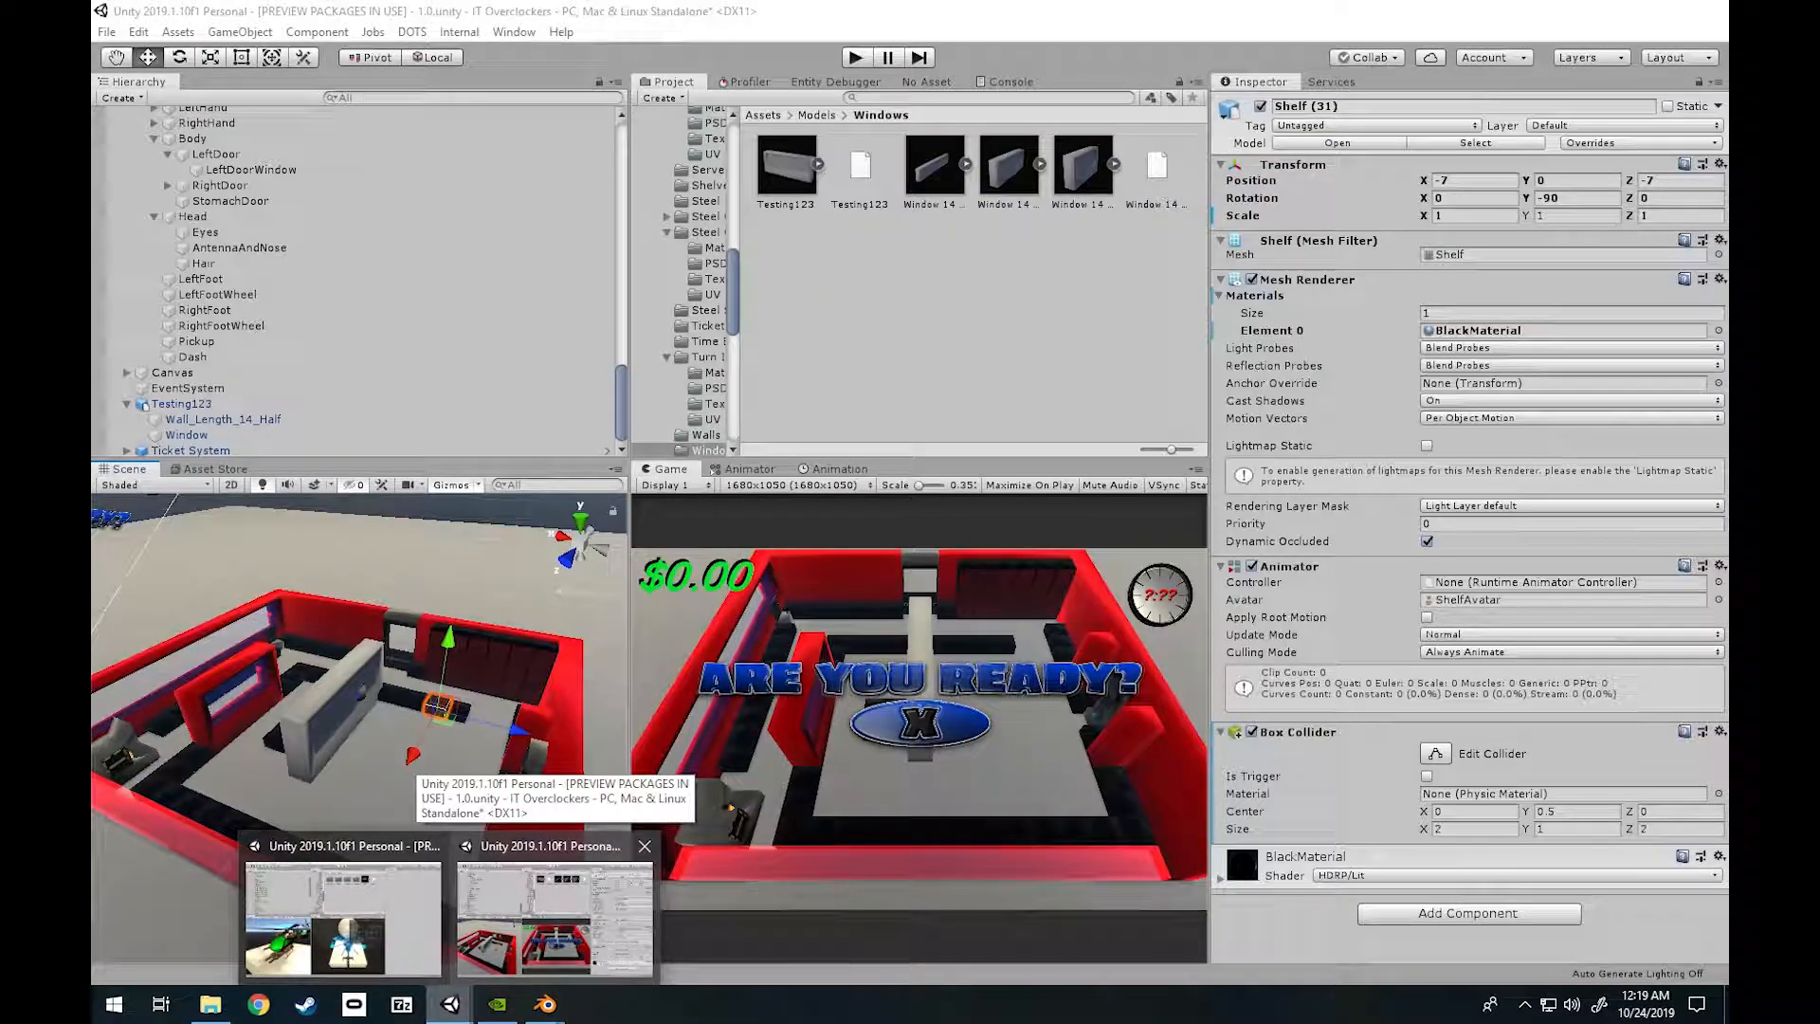
left_click(555, 915)
right_click_drag(398, 701, 370, 701)
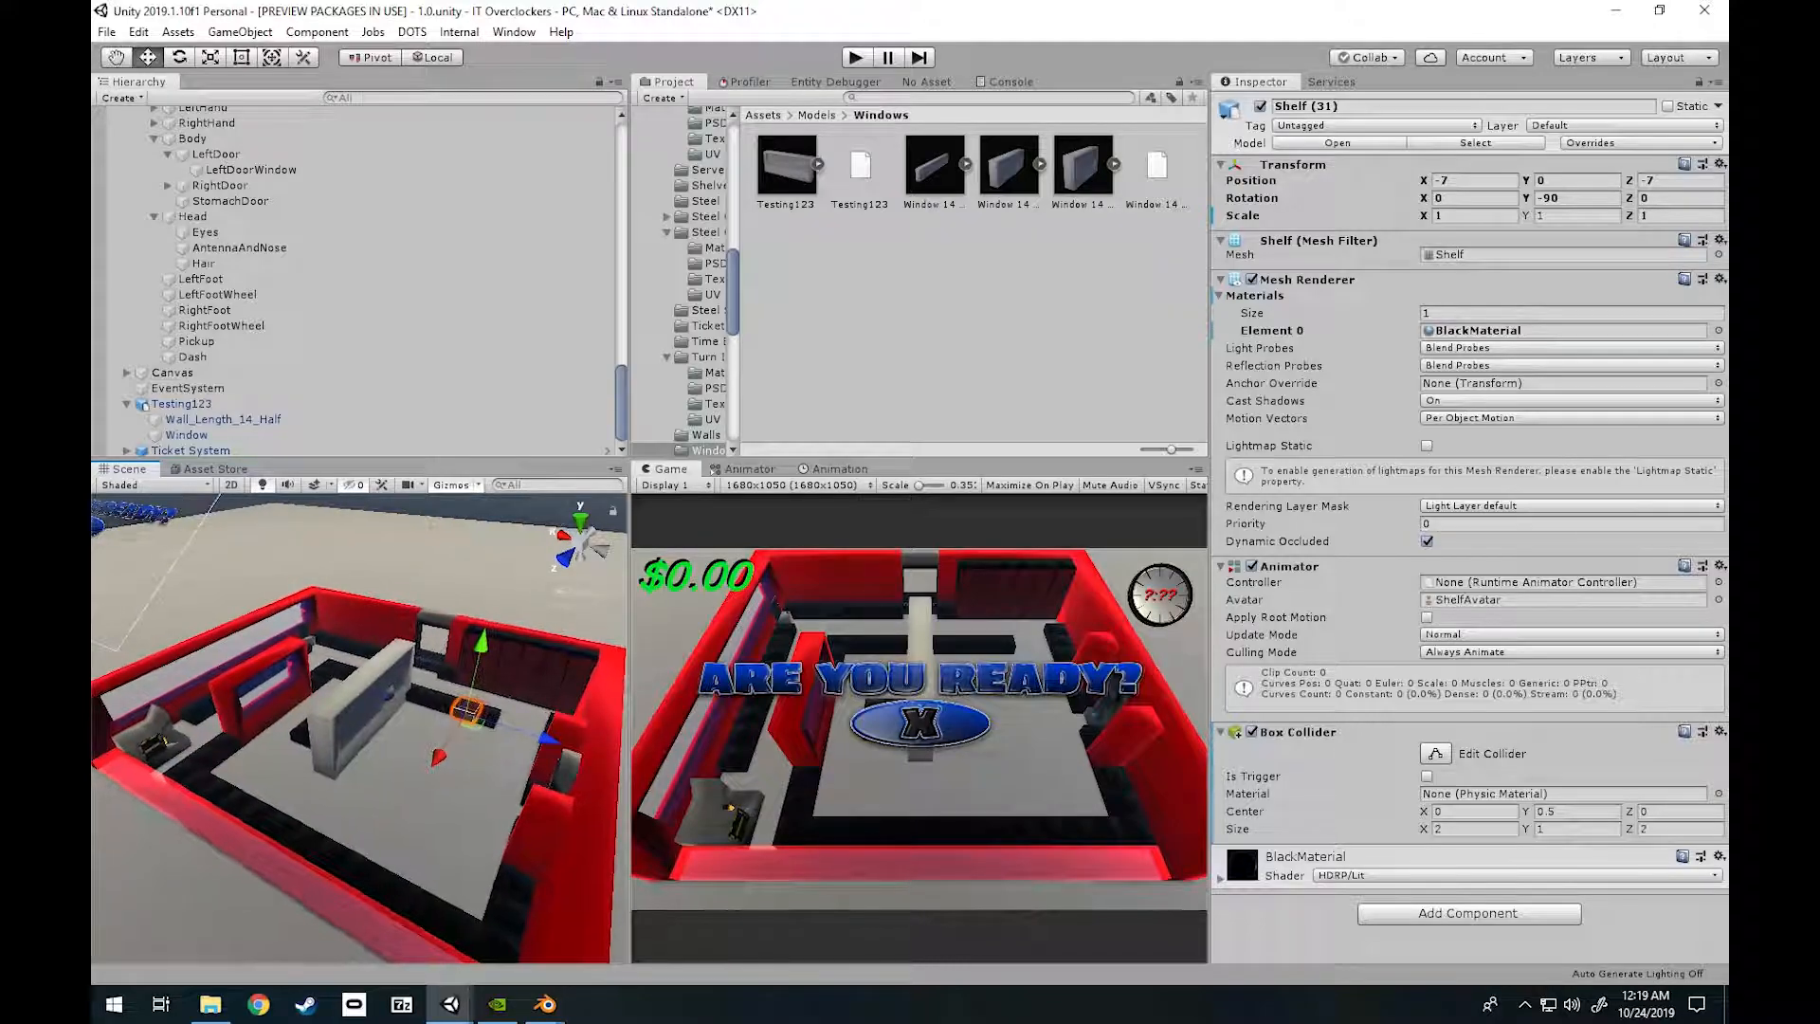
left_click(370, 701)
key("Delete")
Inspect the robot's Head and Body meshes, the Local object and the Robbie parent by selecting each in turn.
left_click(386, 689)
mouse_move(386, 689)
right_mouse_down()
mouse_move(431, 724)
mouse_move(417, 692)
right_mouse_up()
key("w")
key("w")
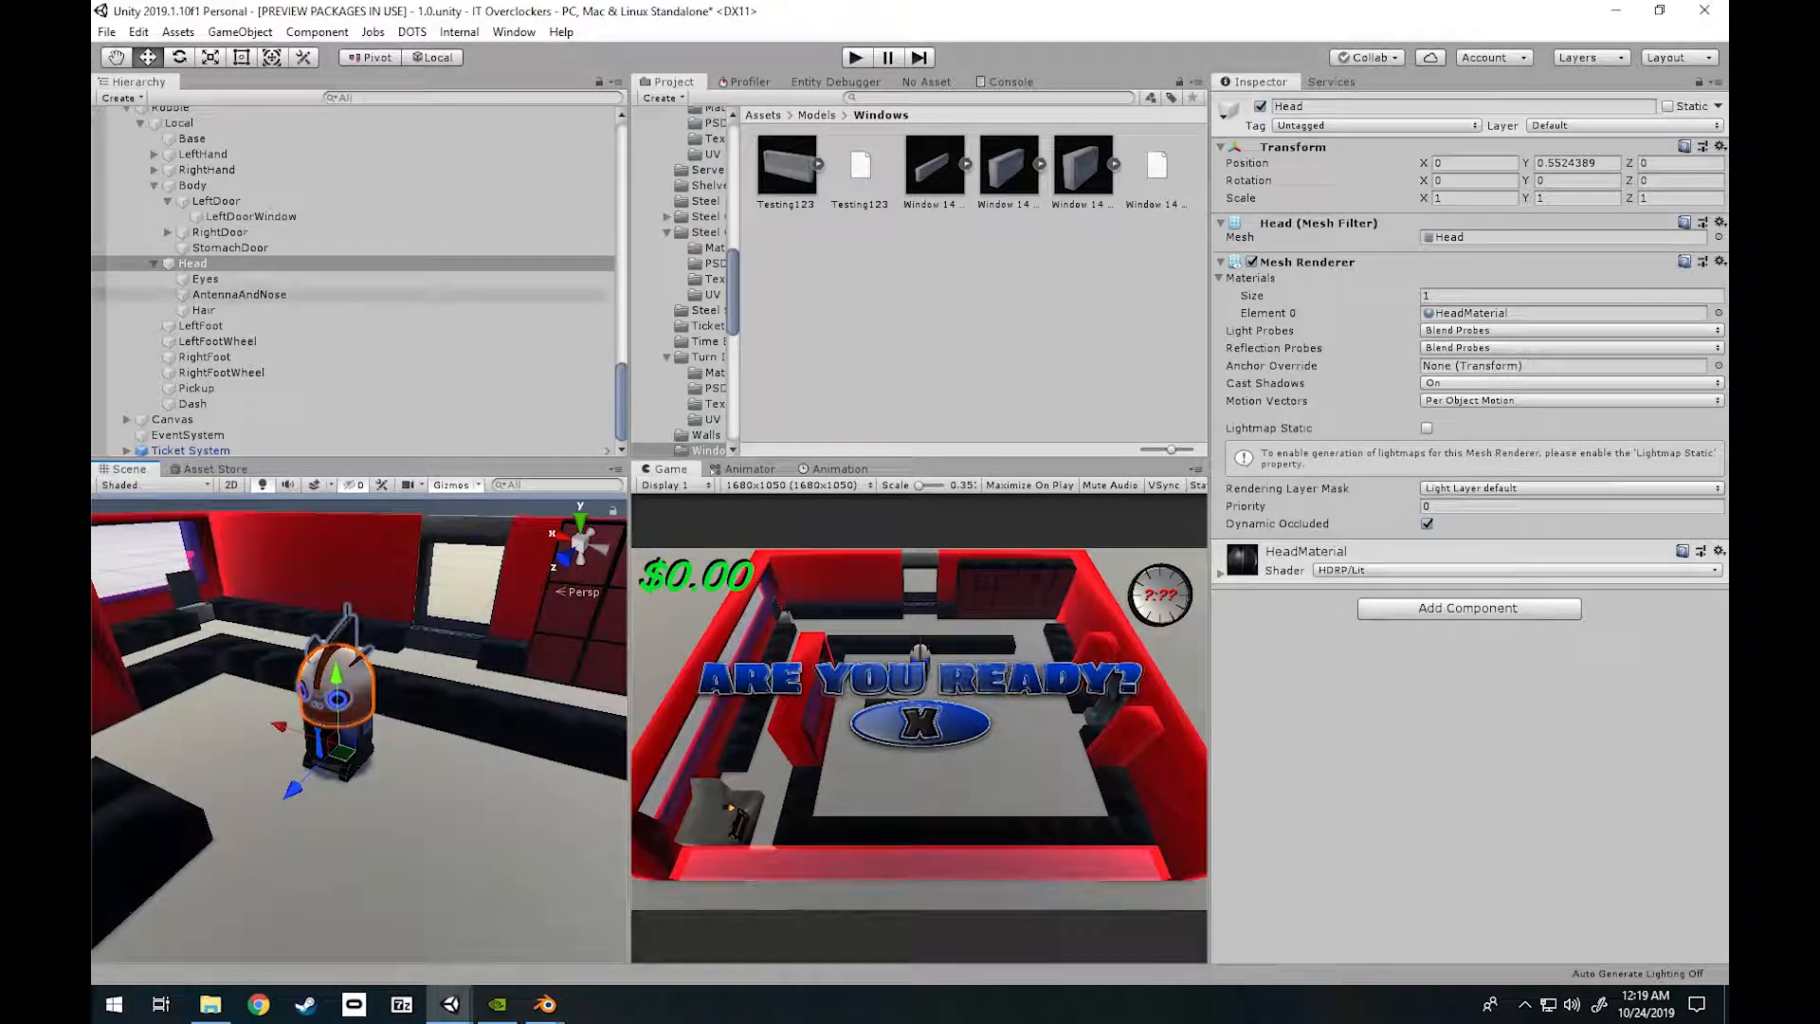
left_click(193, 185)
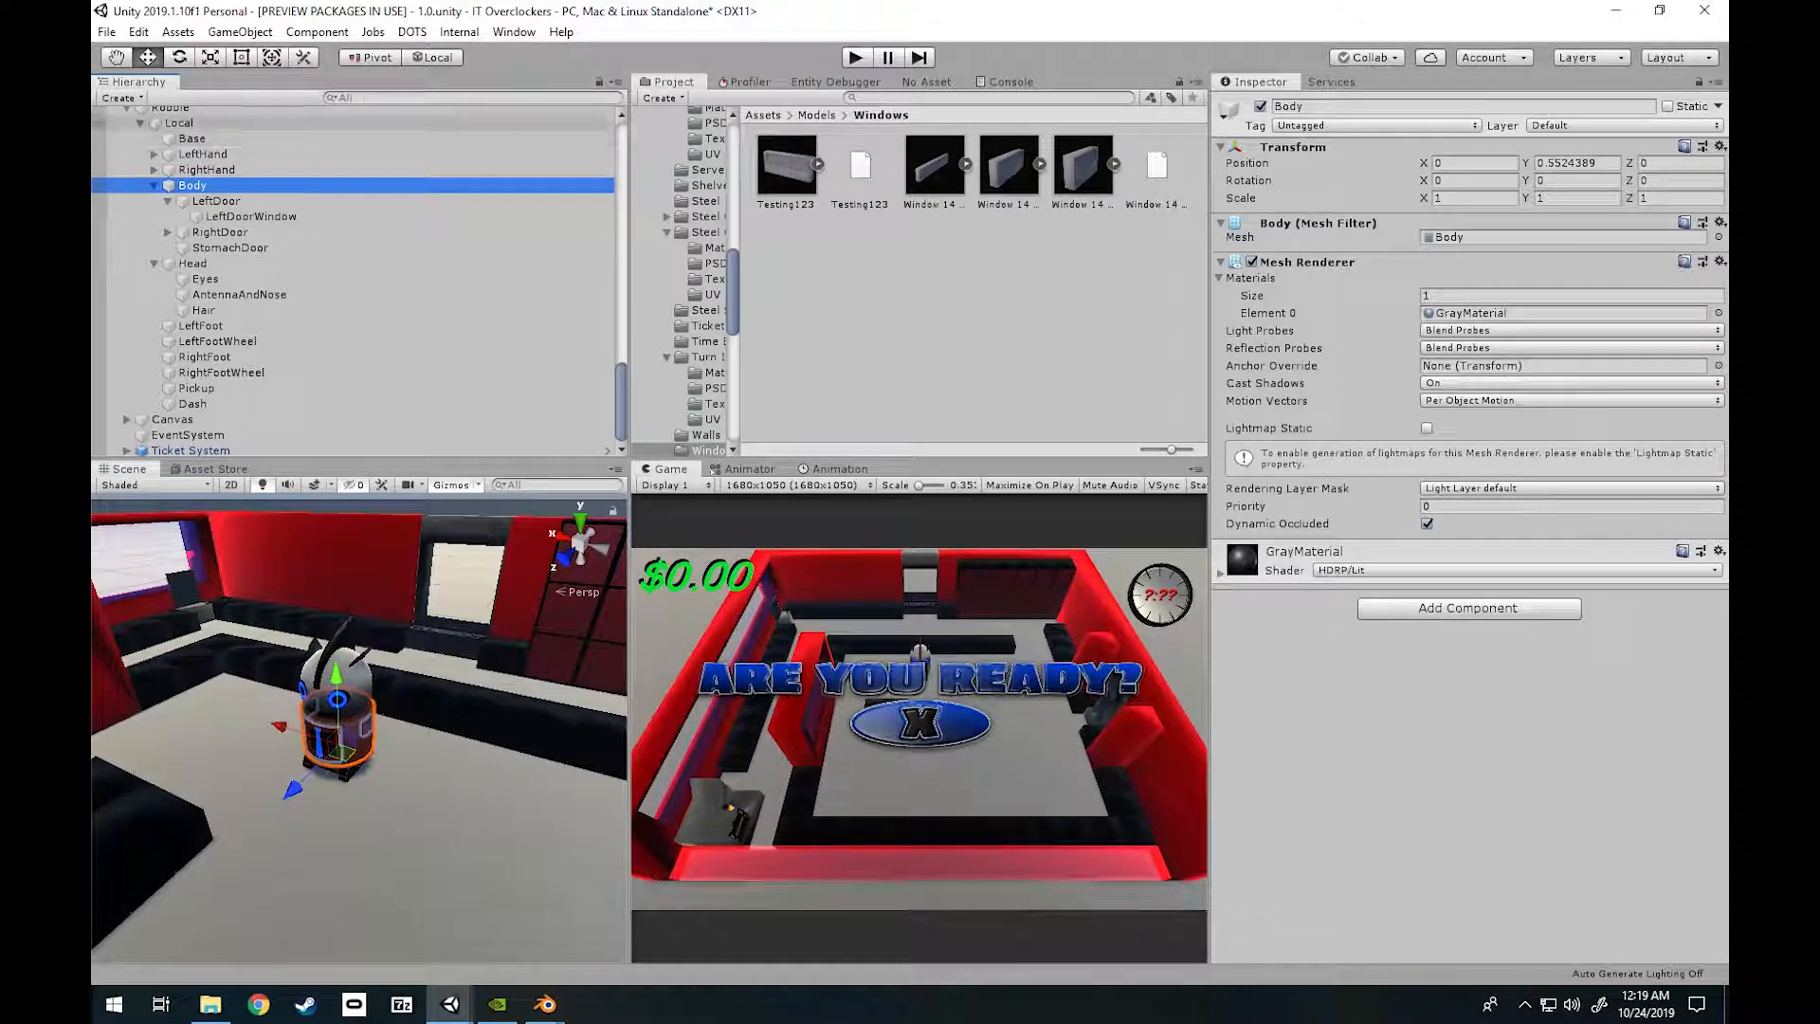
left_click(178, 122)
scroll(356, 269, "up", 2)
left_click(171, 194)
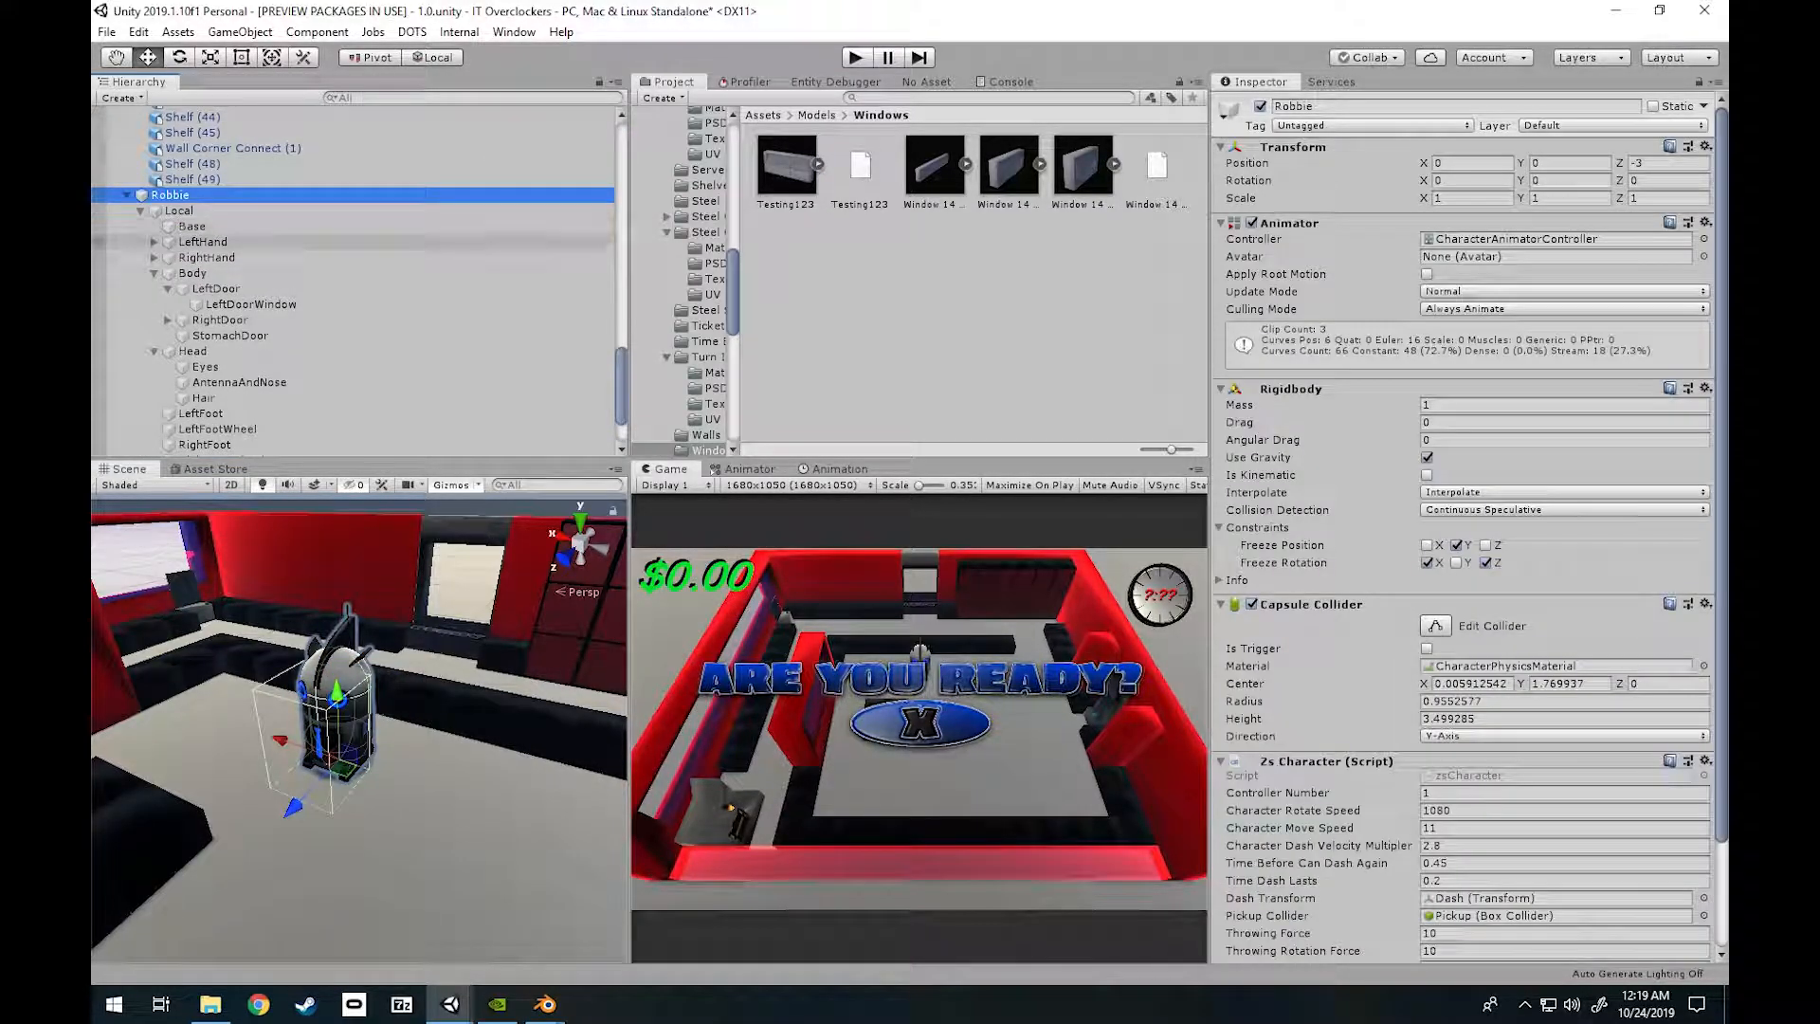
Step through Robbie's child objects one by one down the hierarchy and back up to Robbie, examining each part.
scroll(284, 275, "down", 1)
key("Down")
key("Down")
key("Down")
key("Down")
key("Down")
key("Down")
key("Down")
key("Down")
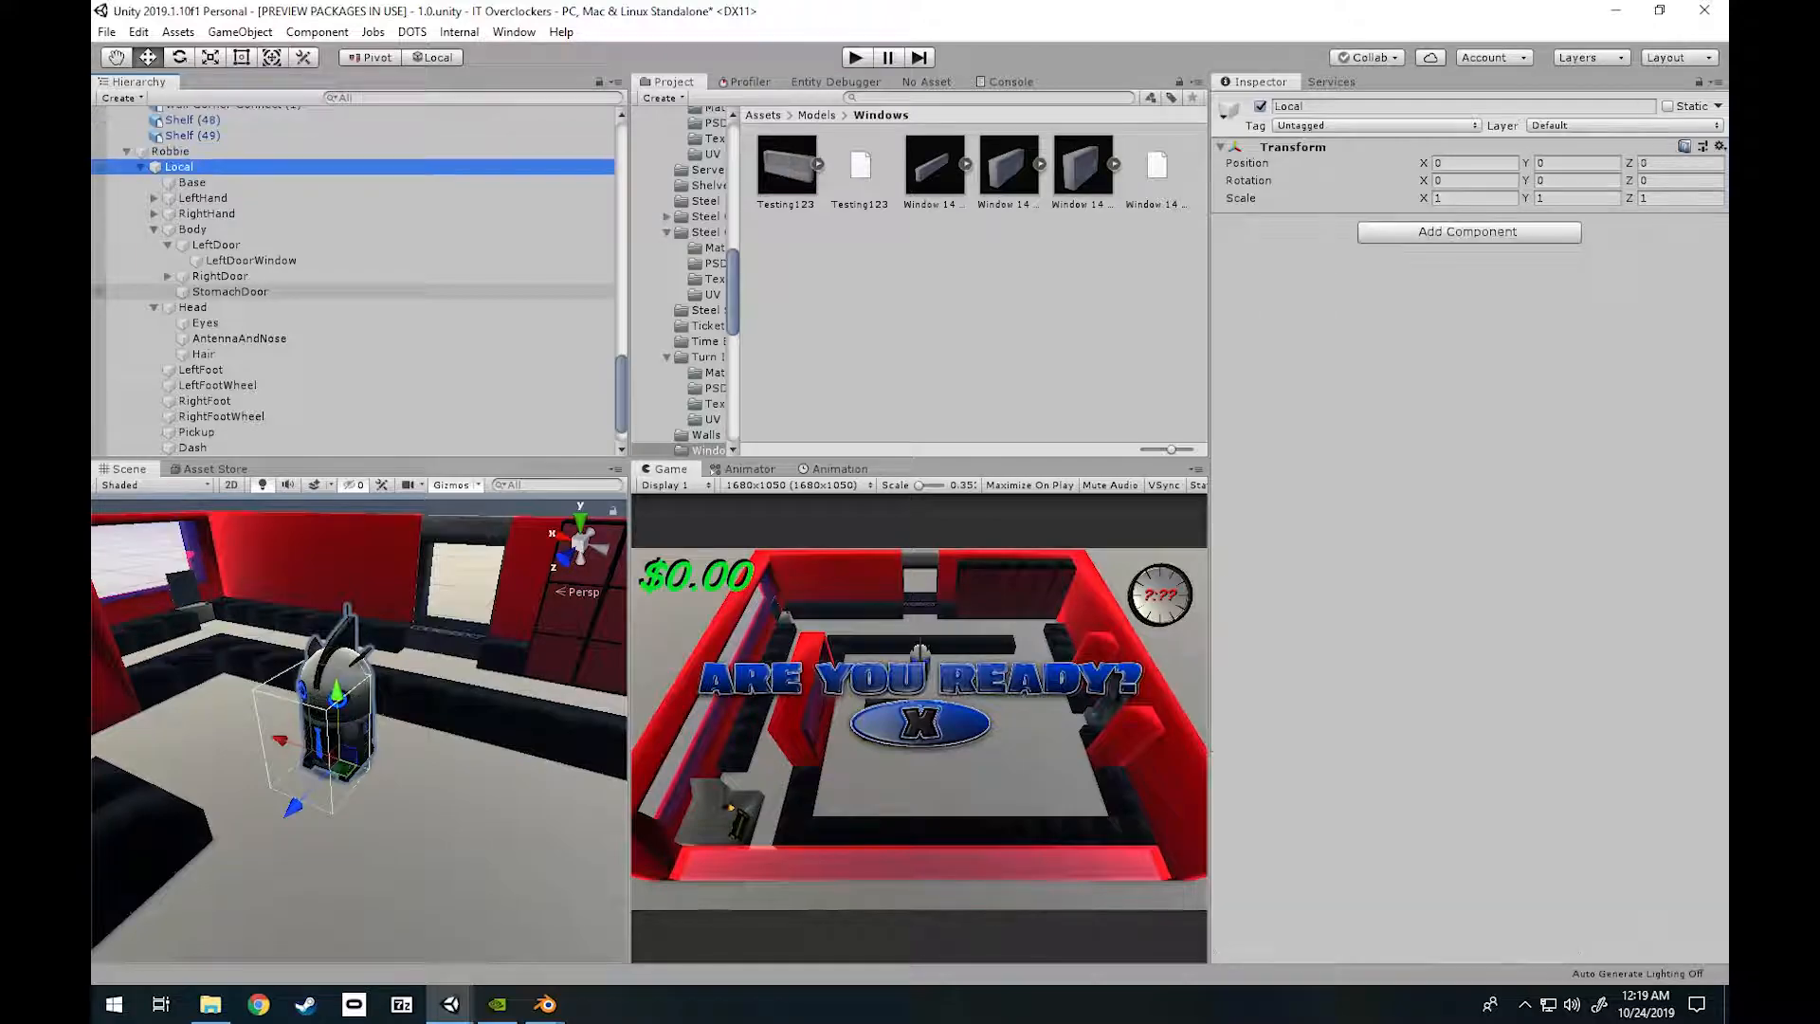
key("Down")
key("Down")
key("Down")
key("Down")
key("Down")
key("Down")
key("Down")
key("Down")
key("Down")
key("Down")
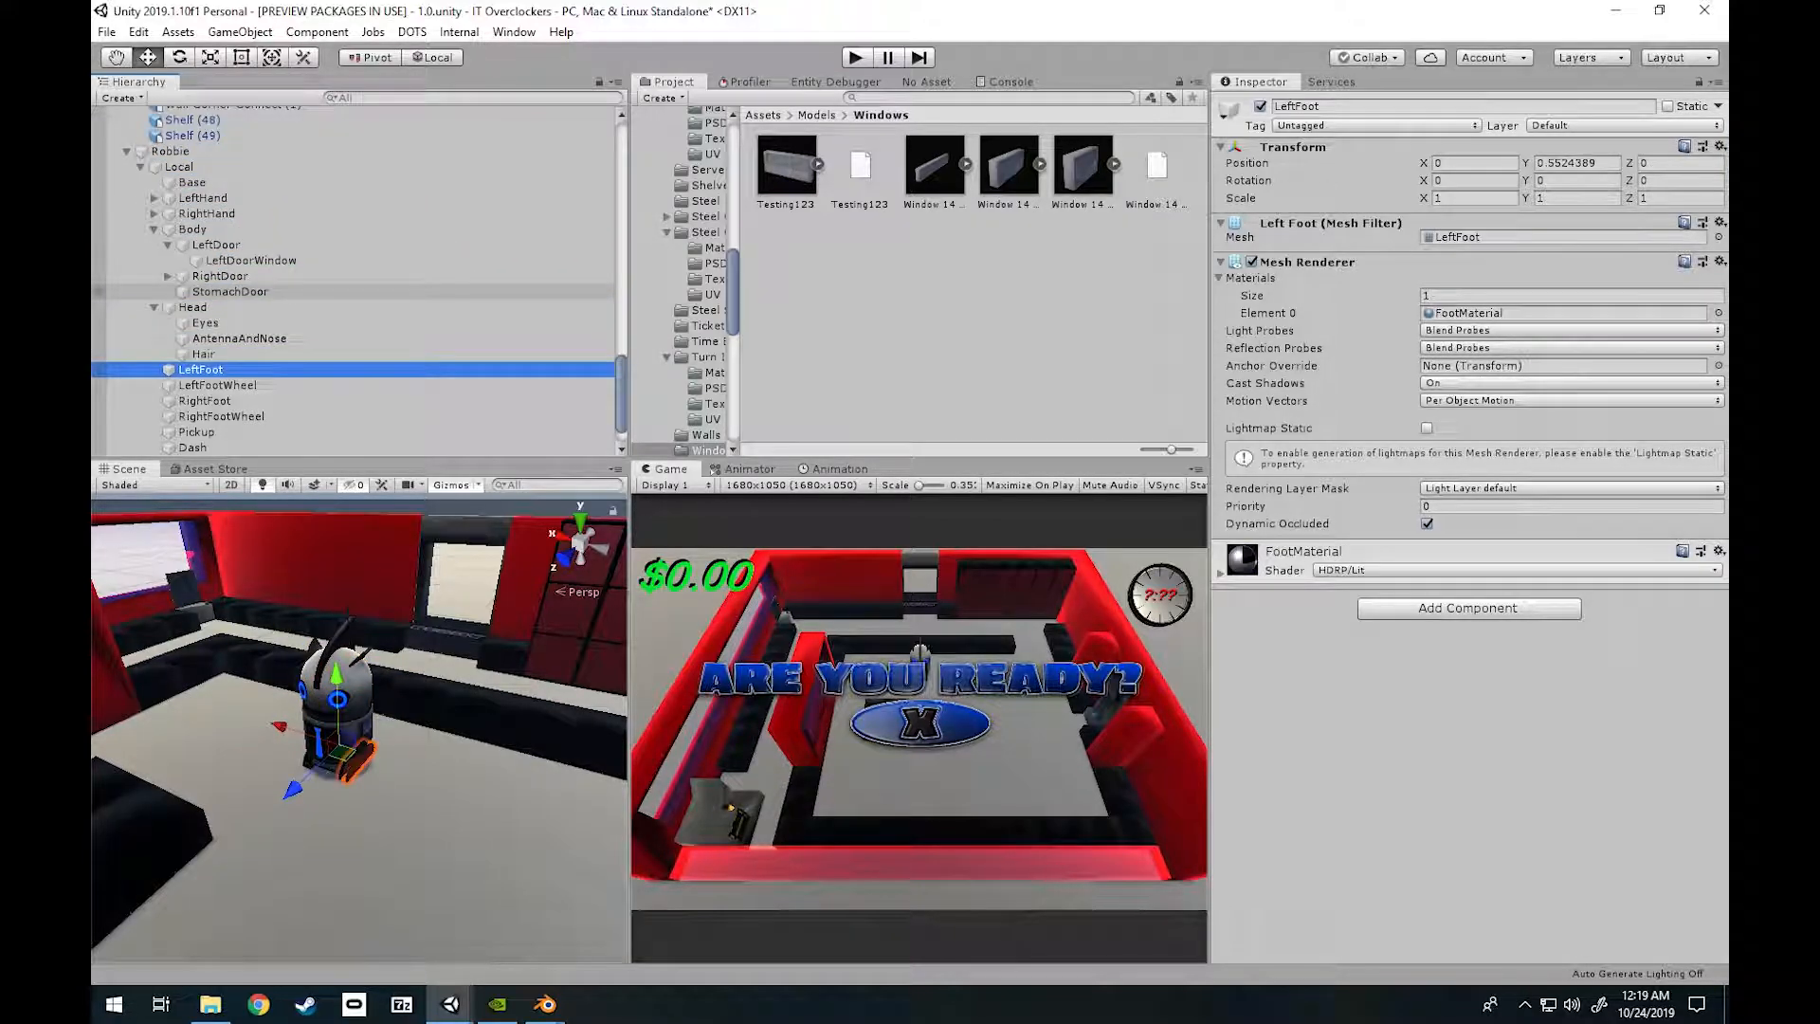
key("Down")
key("Up")
key("Up")
key("Up")
key("Up")
key("Up")
key("Up")
key("Up")
key("Up")
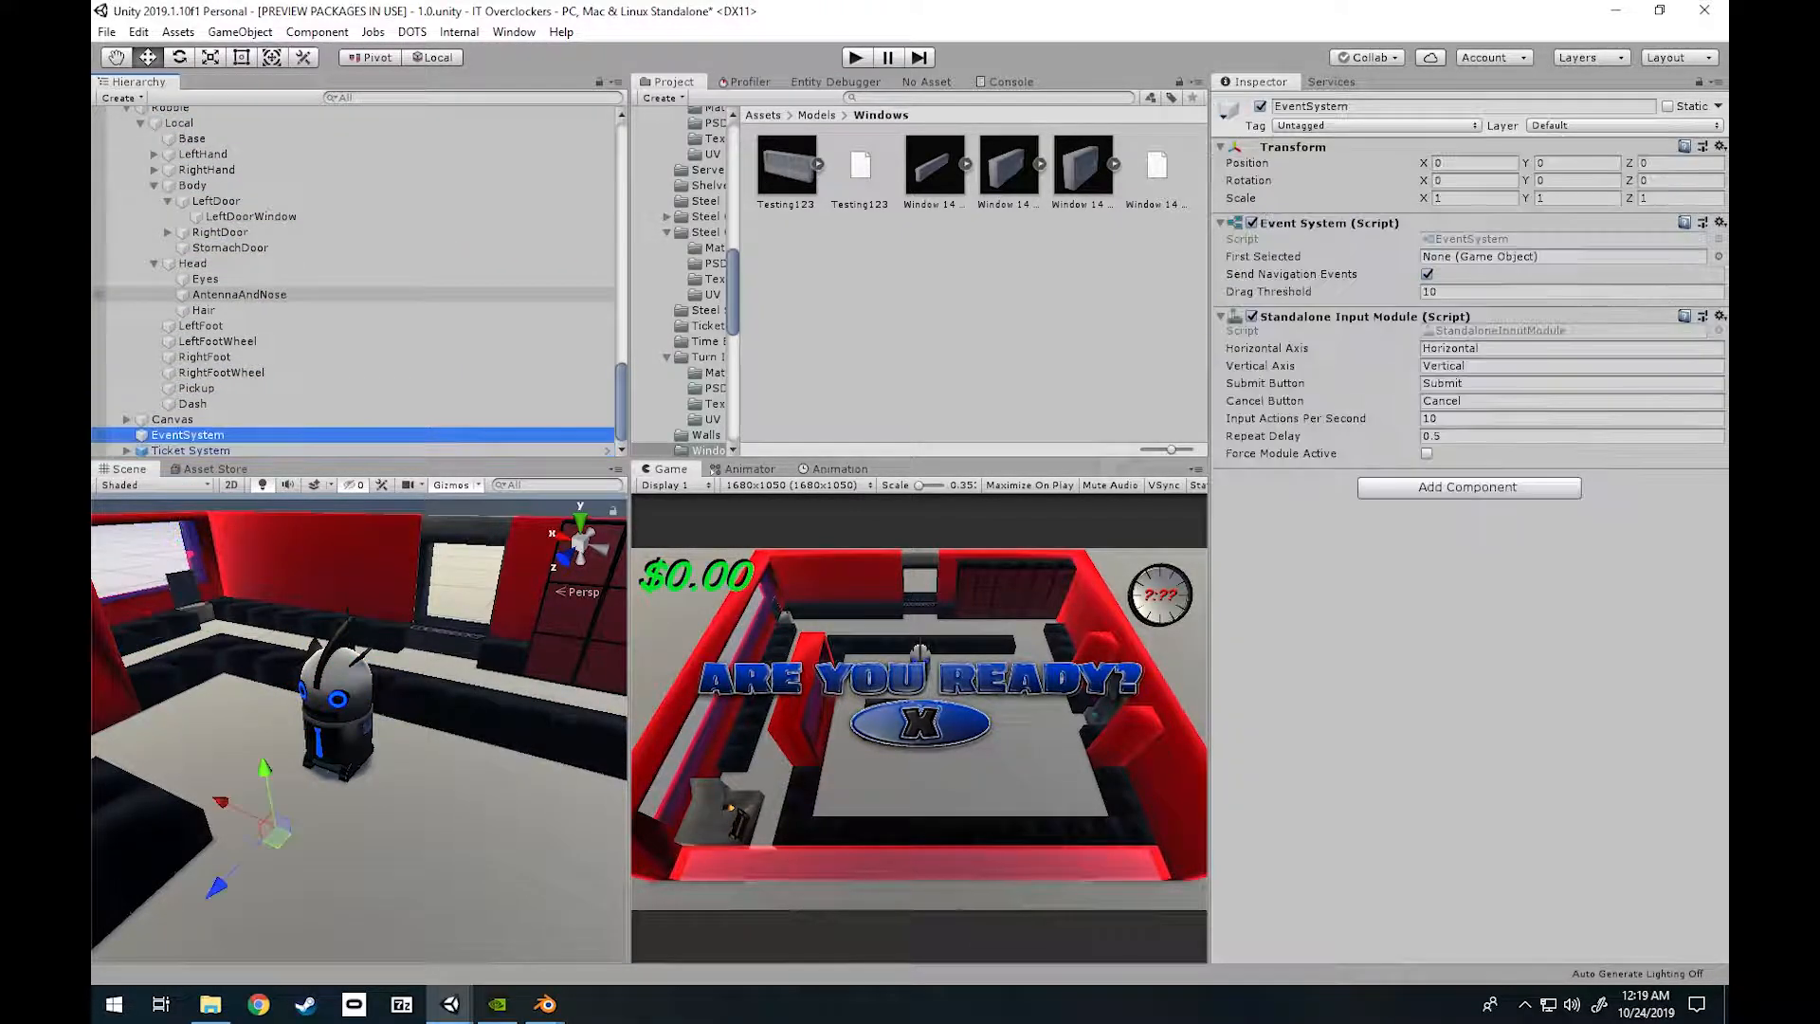
key("Up")
key("Up")
key("Up")
key("Up")
key("Up")
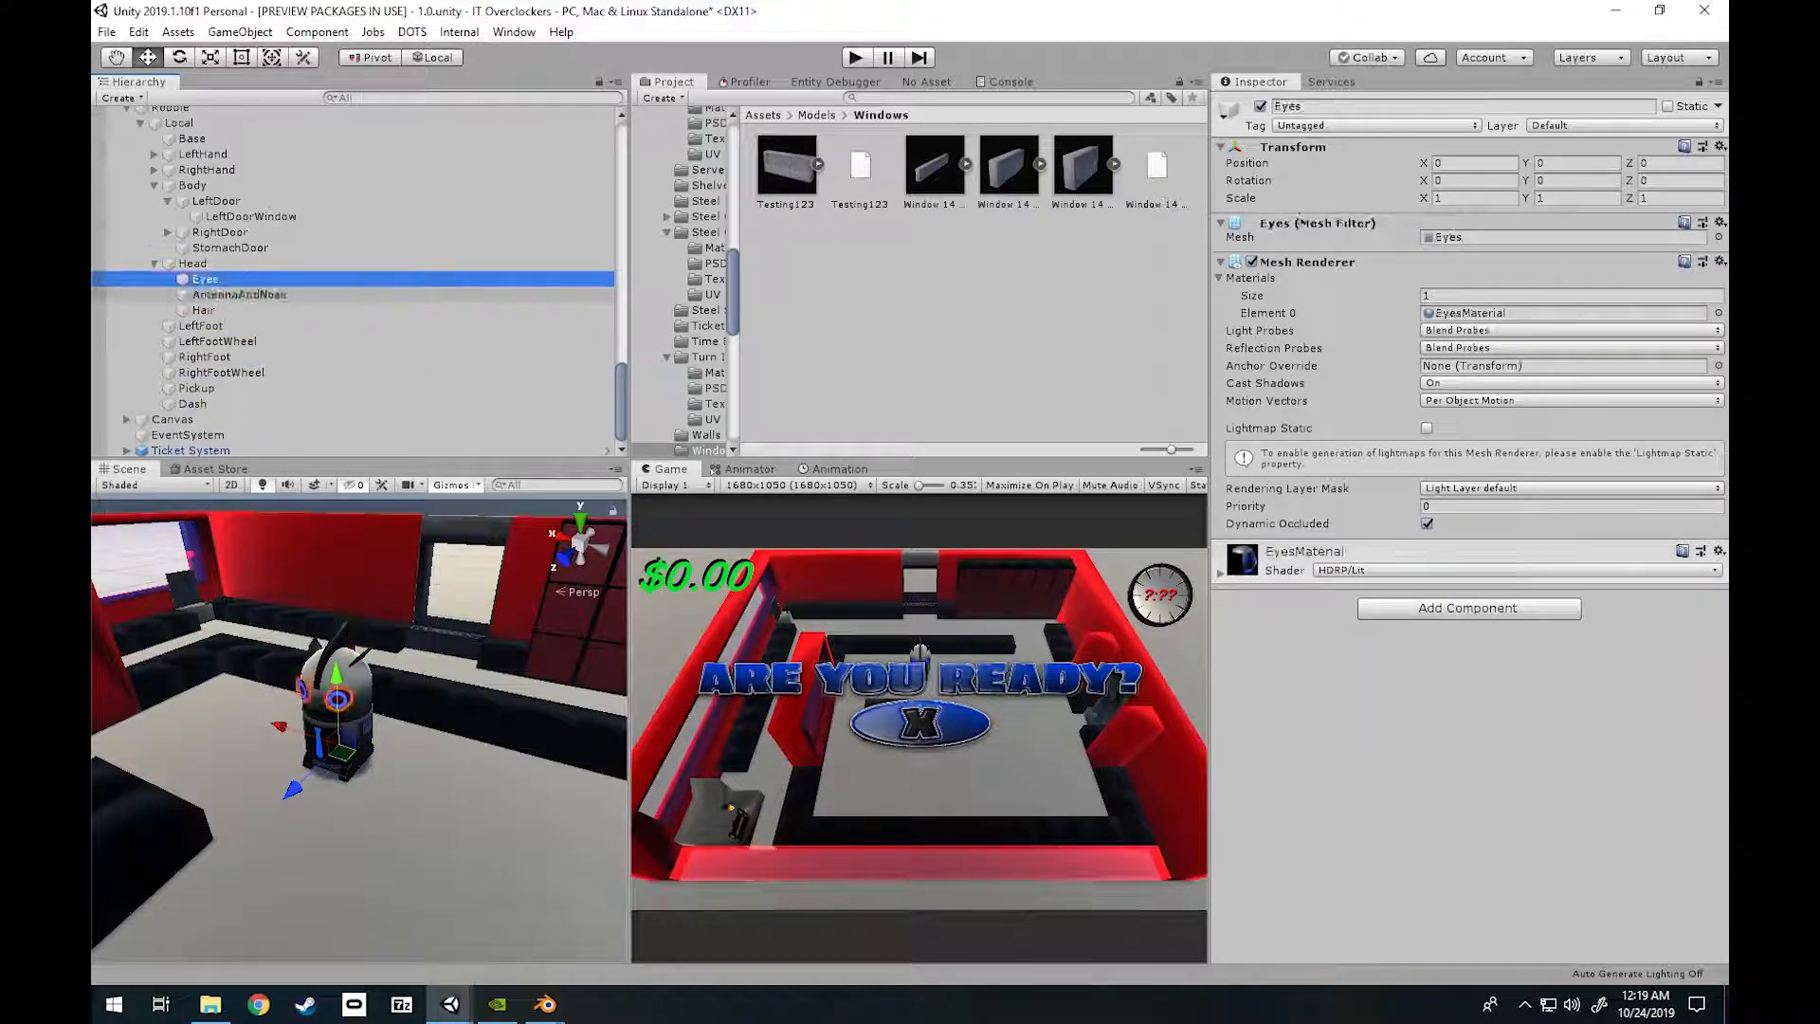
key("Up")
key("Up")
key("Up")
key("Up")
key("Up")
key("Up")
key("Up")
key("Up")
key("Up")
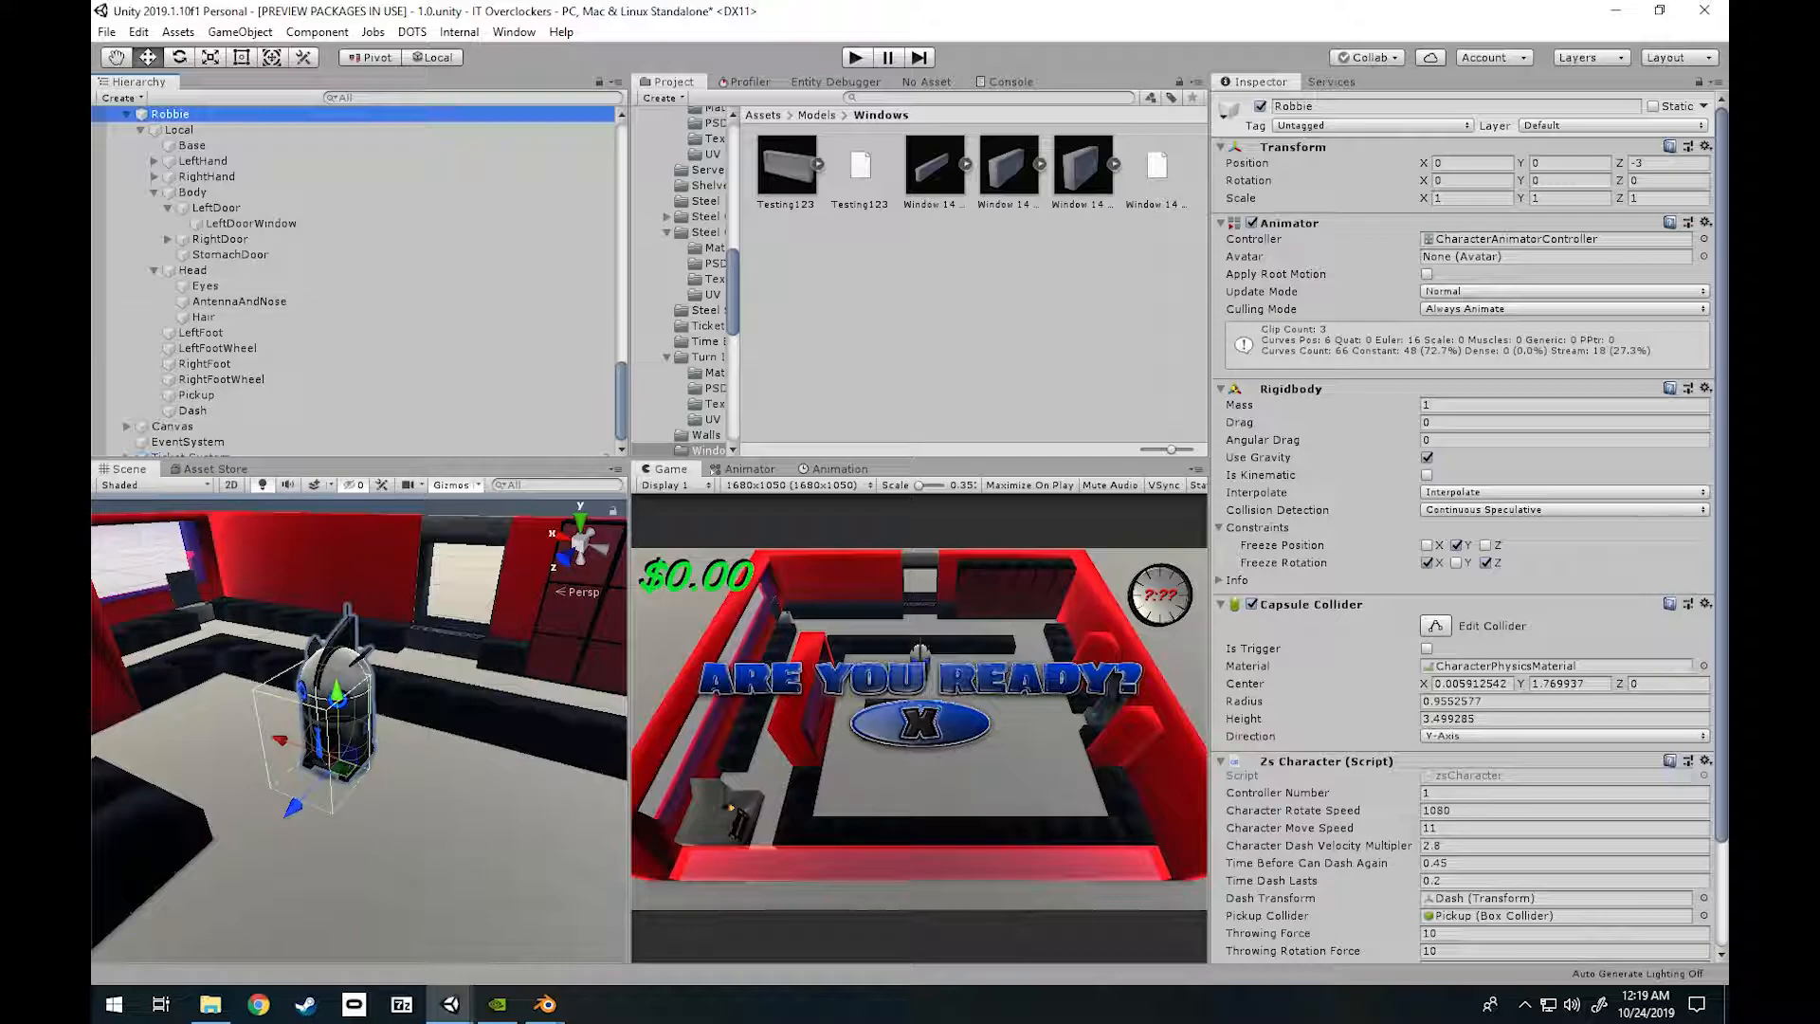
Launch Unity Hub and open the LockedInAMaze project from its project list.
key("super")
type("UNITY HUB")
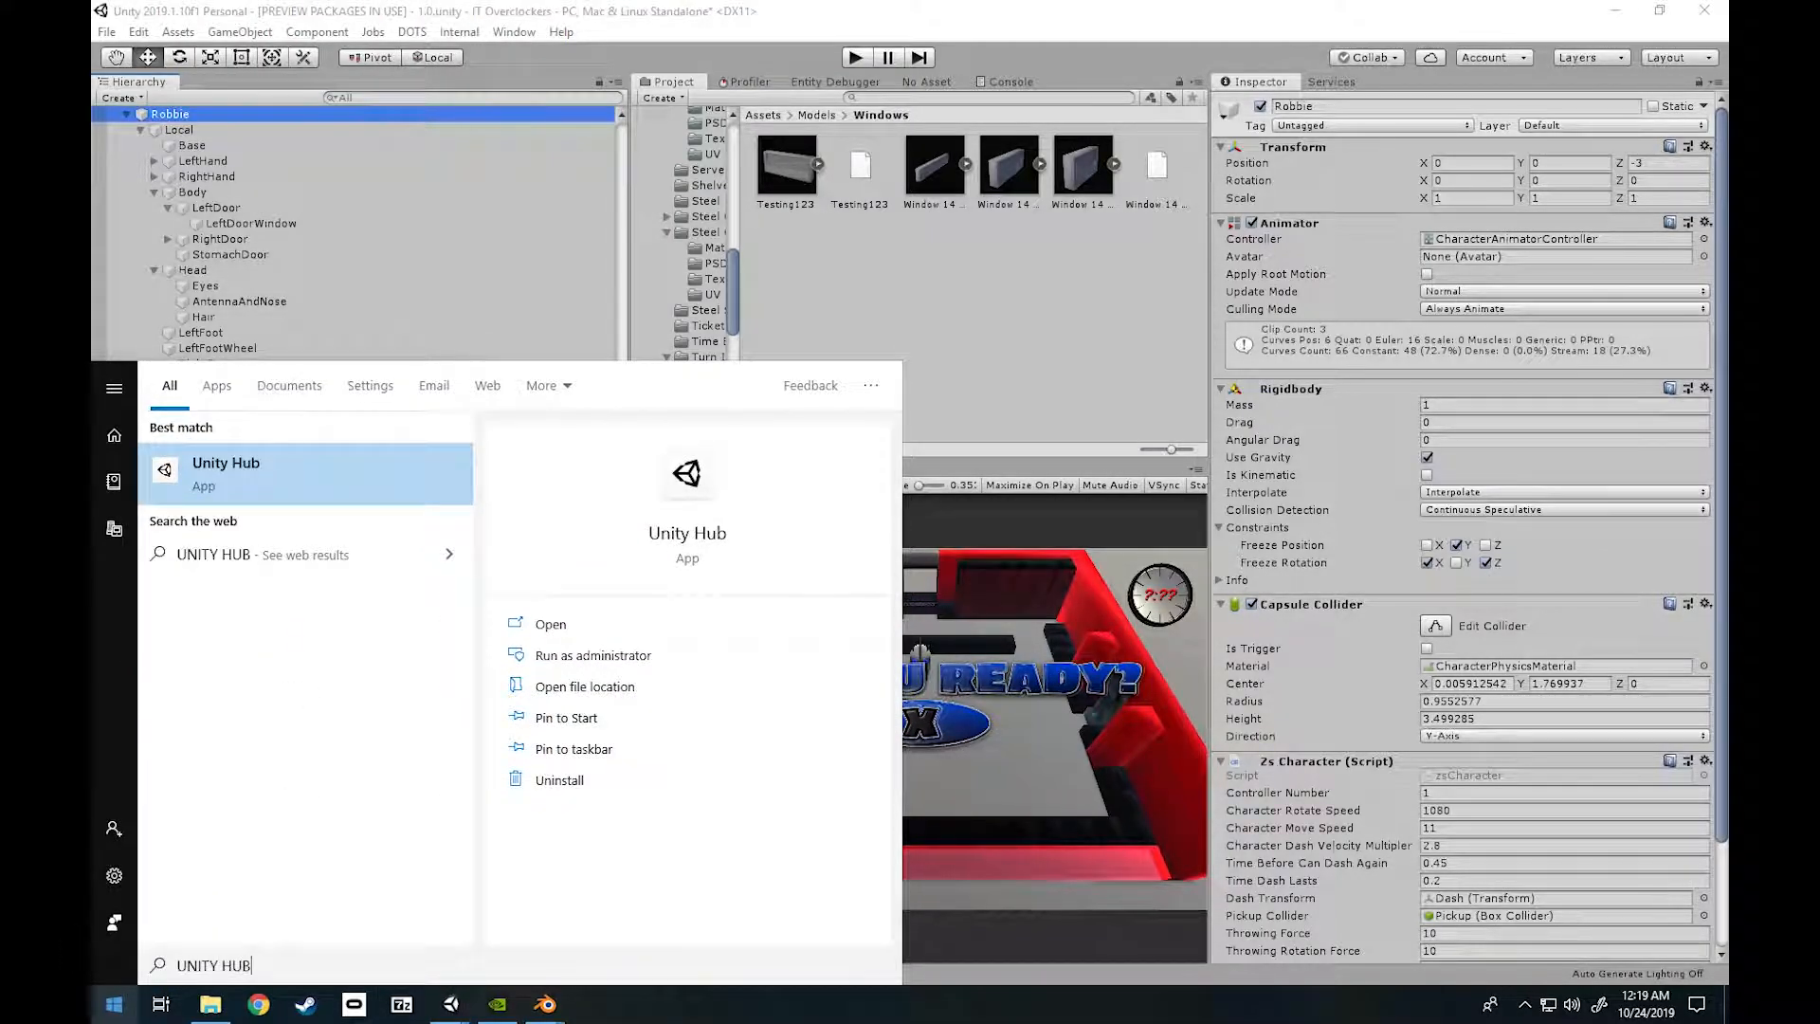
key("Return")
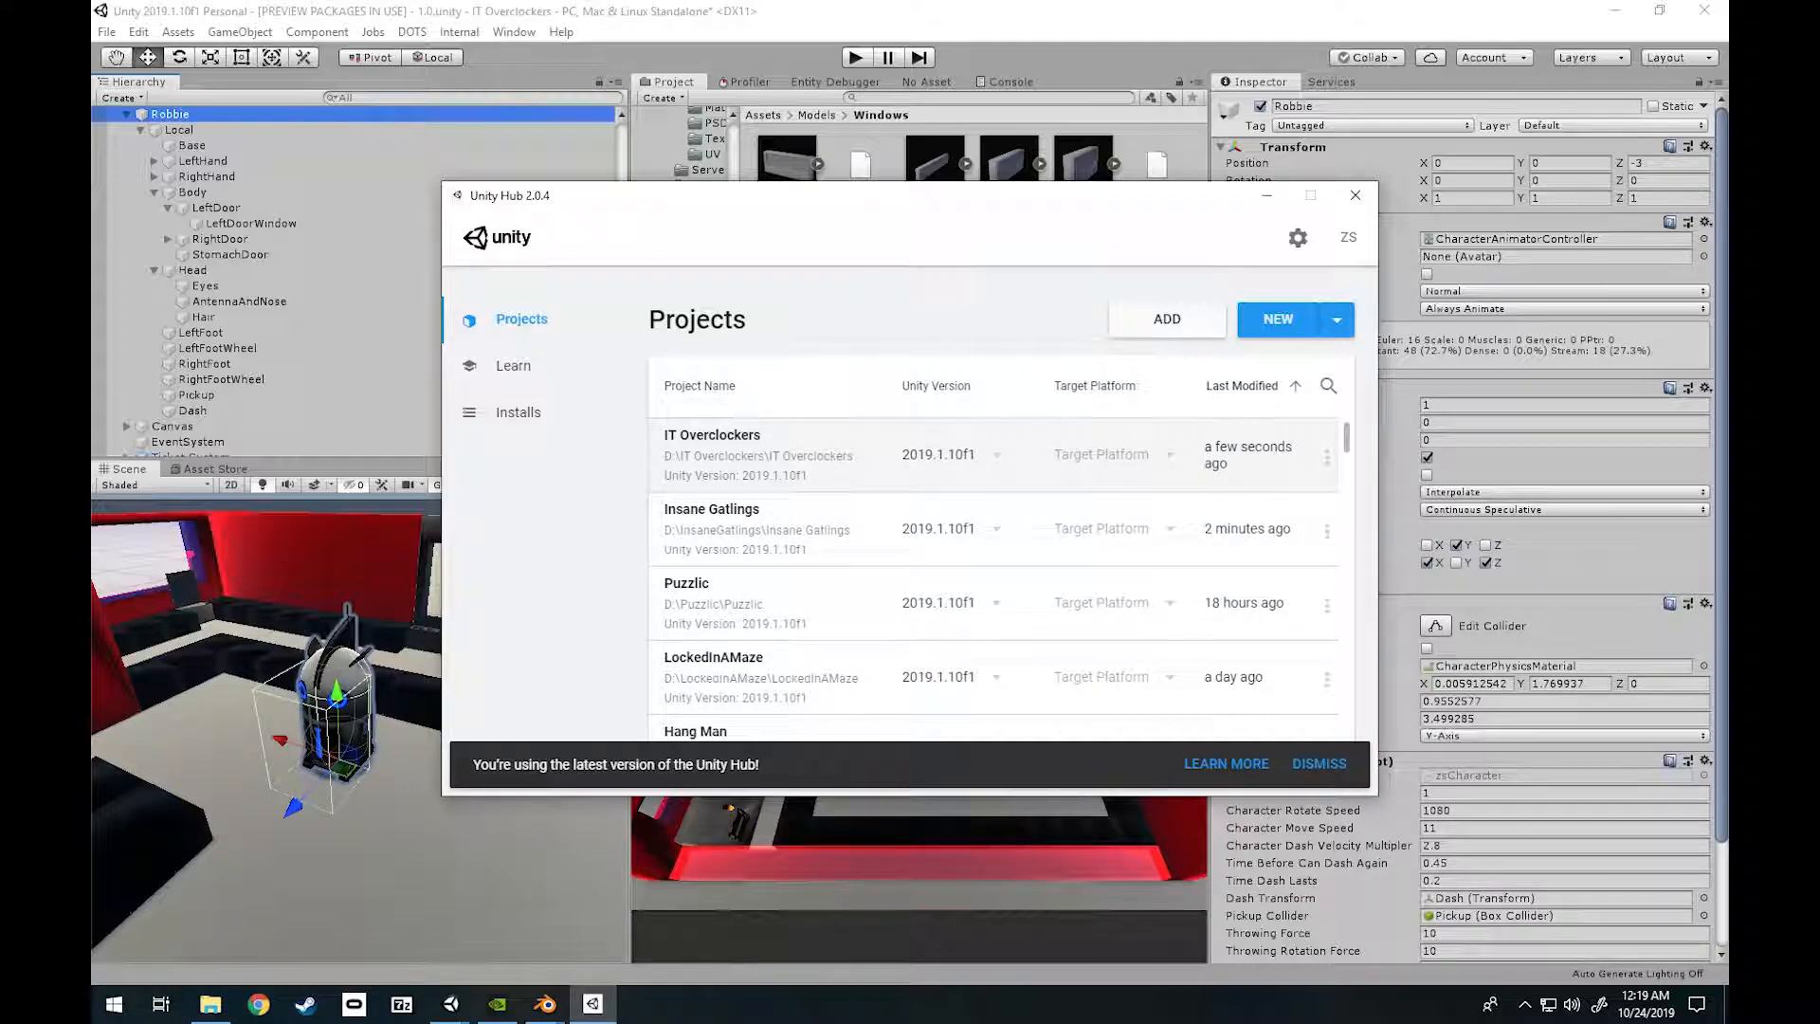
scroll(996, 606, "down", 1)
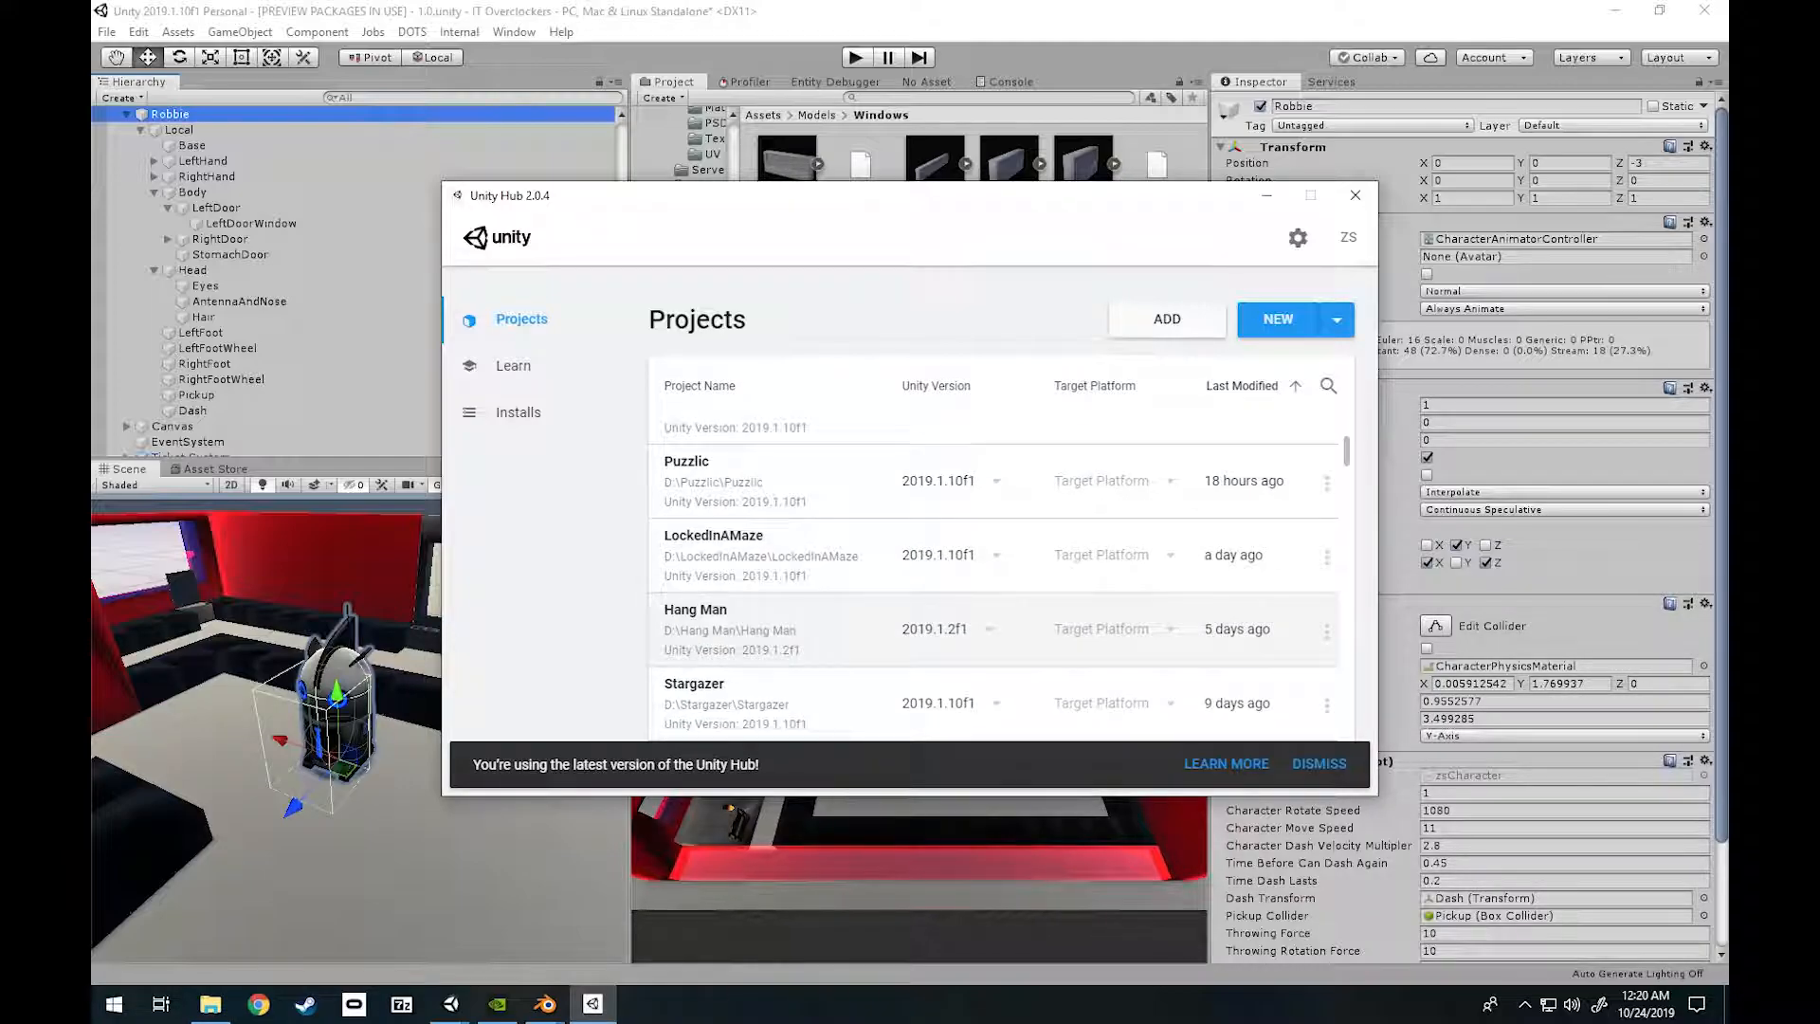
scroll(995, 616, "up", 1)
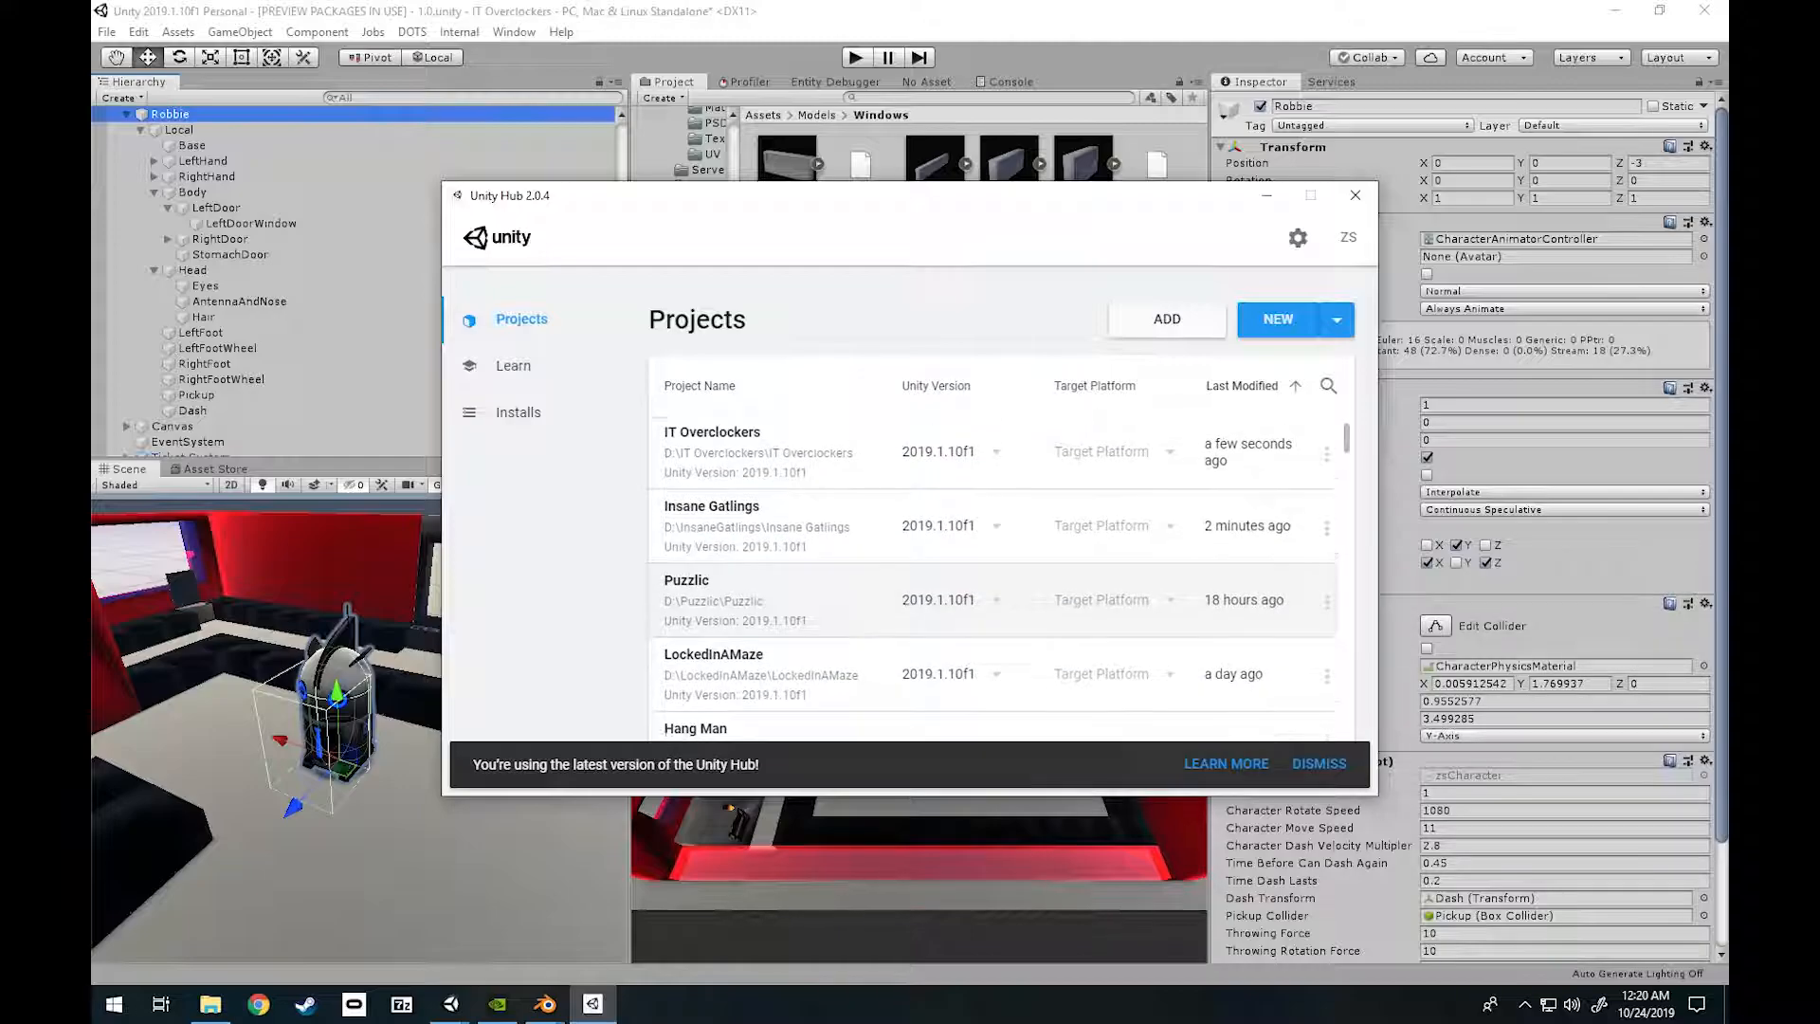
scroll(995, 603, "down", 1)
left_click(995, 602)
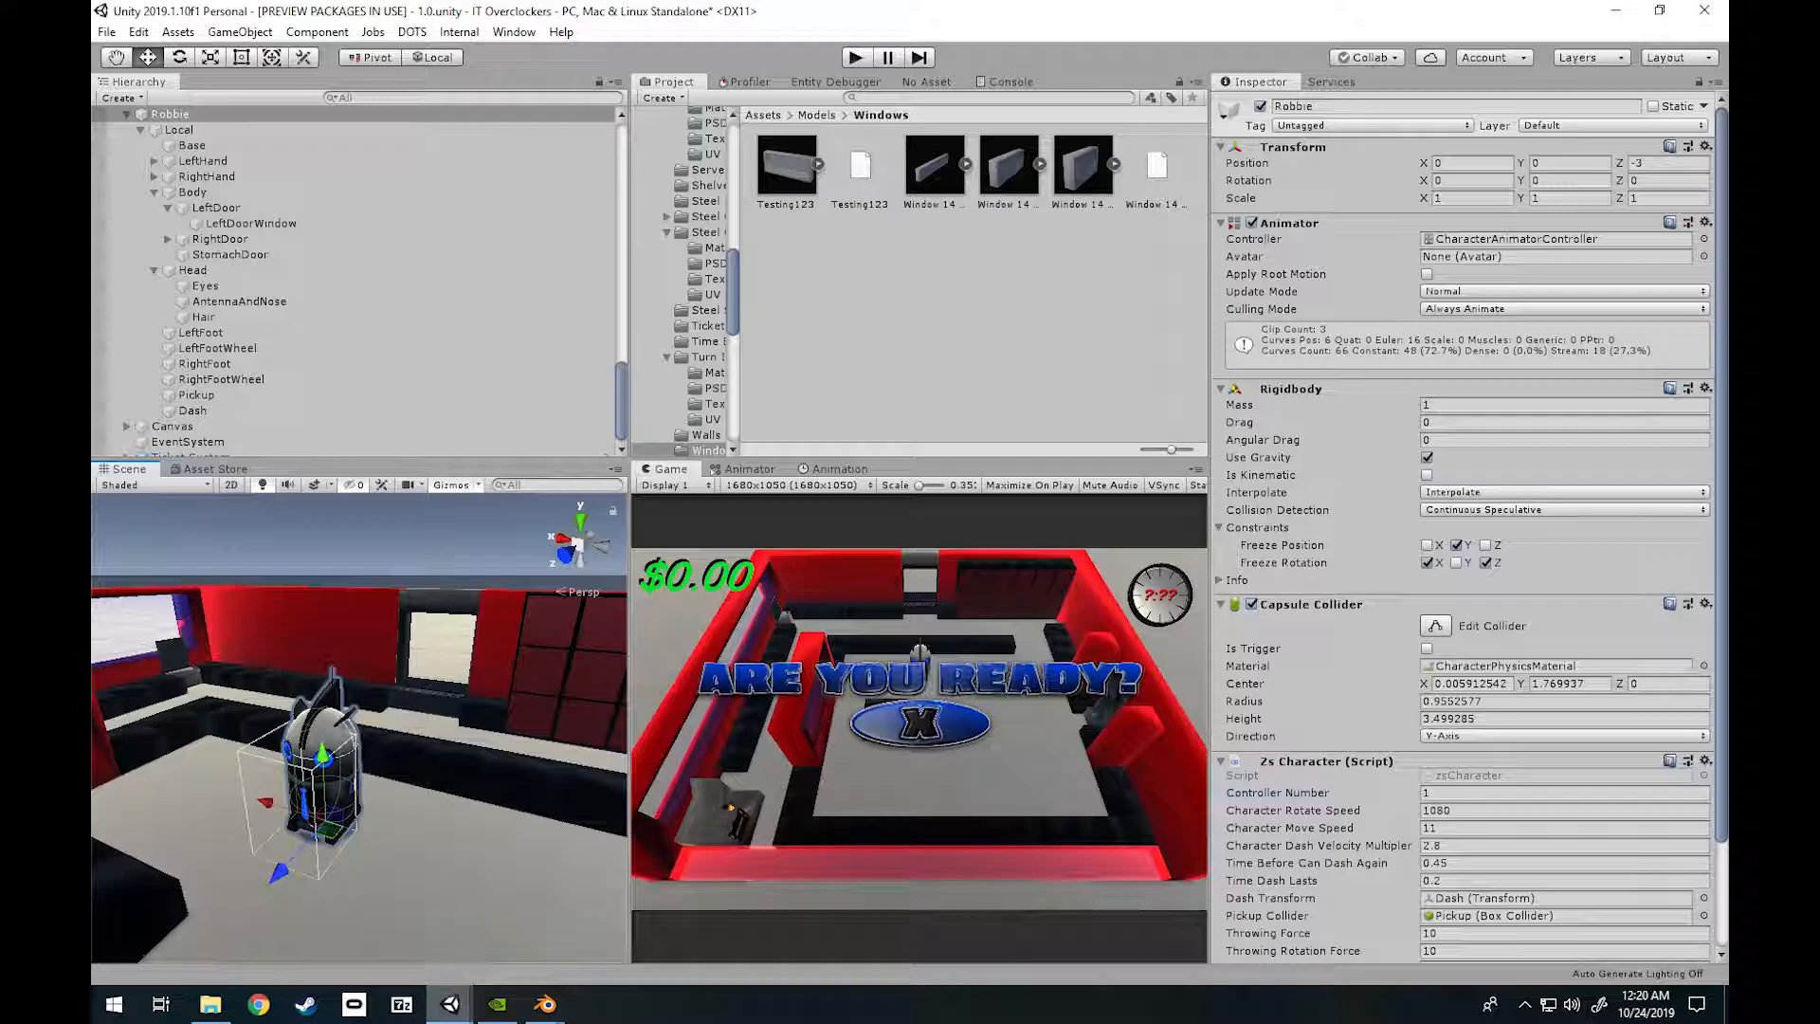
Close the Blender window holding Helio.blend and discard its unsaved changes.
left_click(545, 1003)
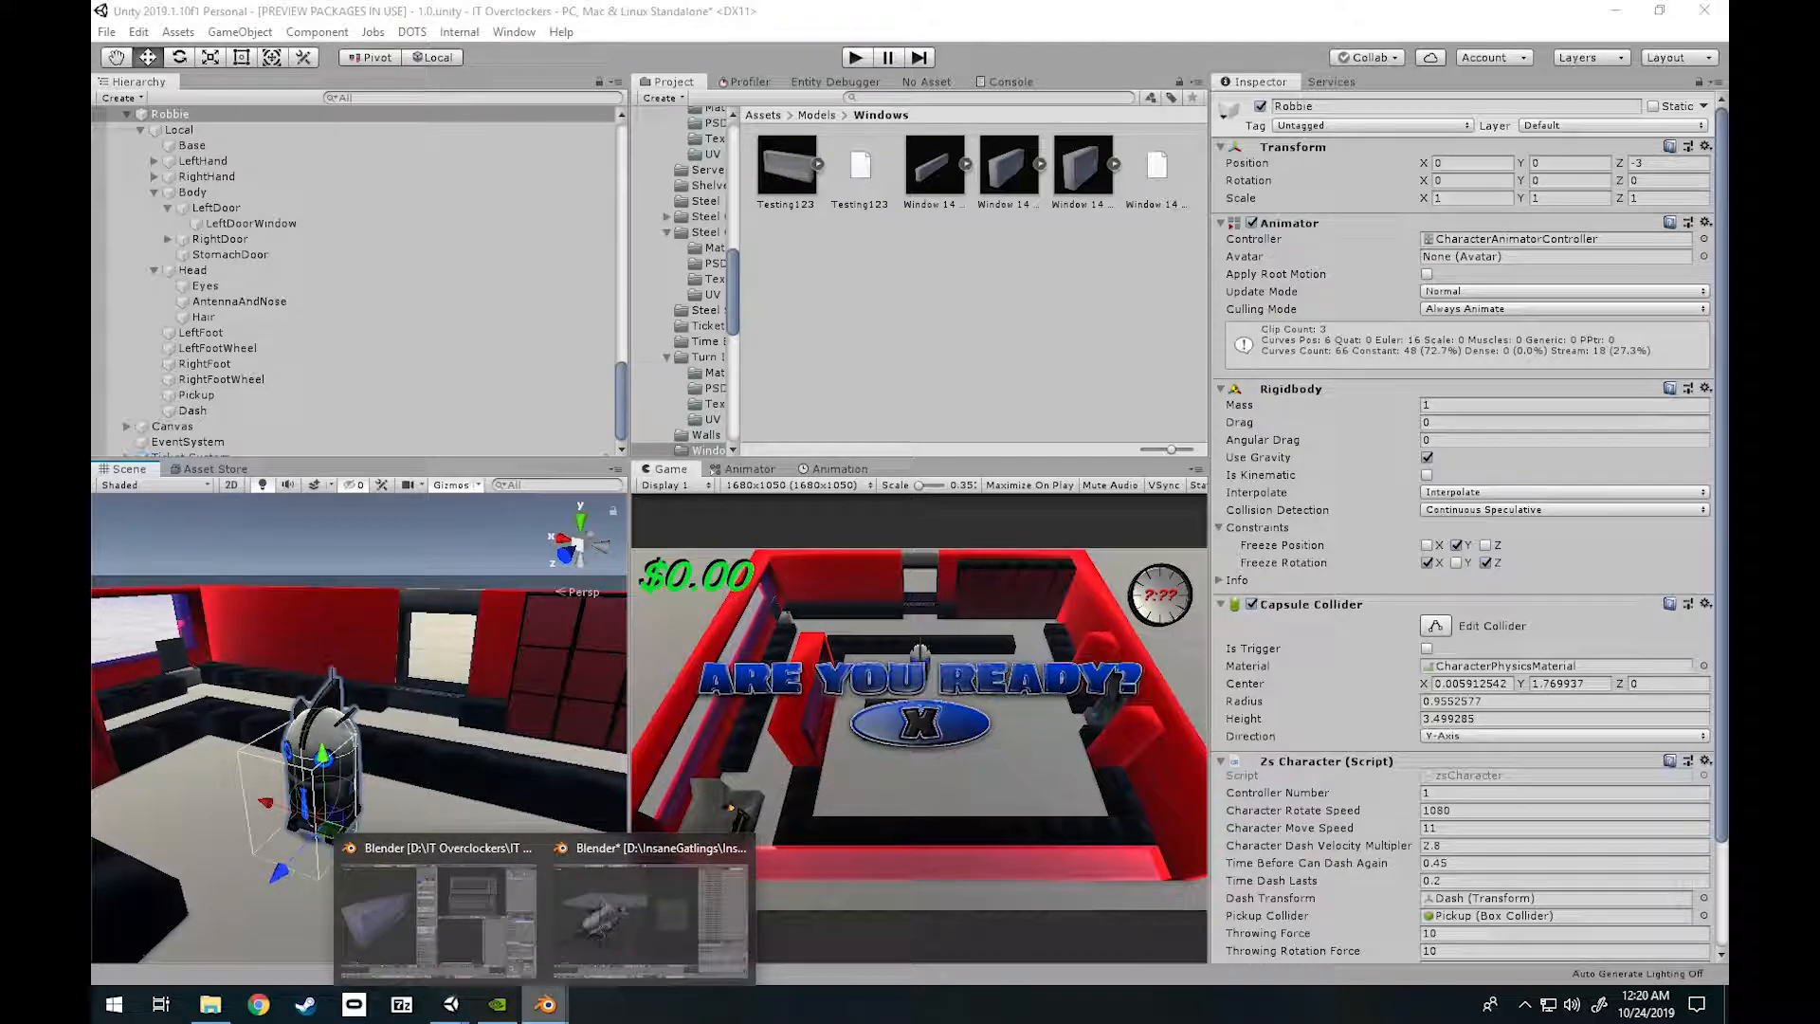
mouse_move(644, 910)
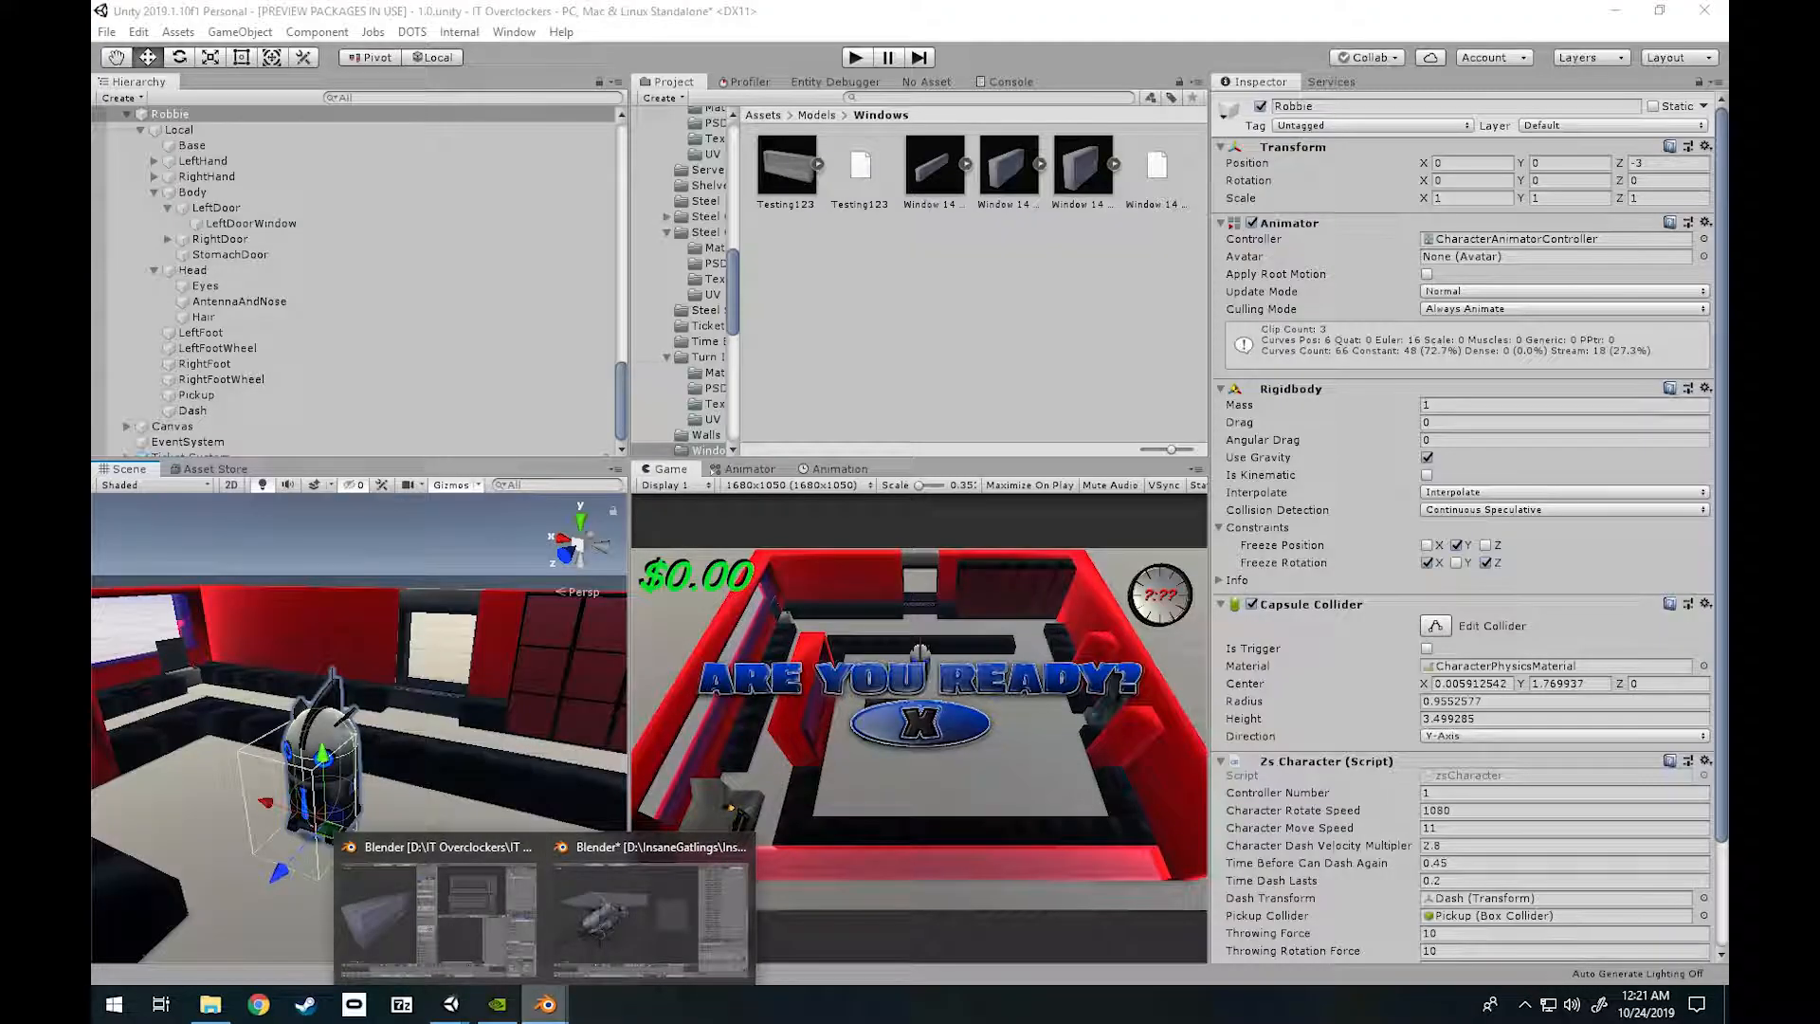
left_click(739, 846)
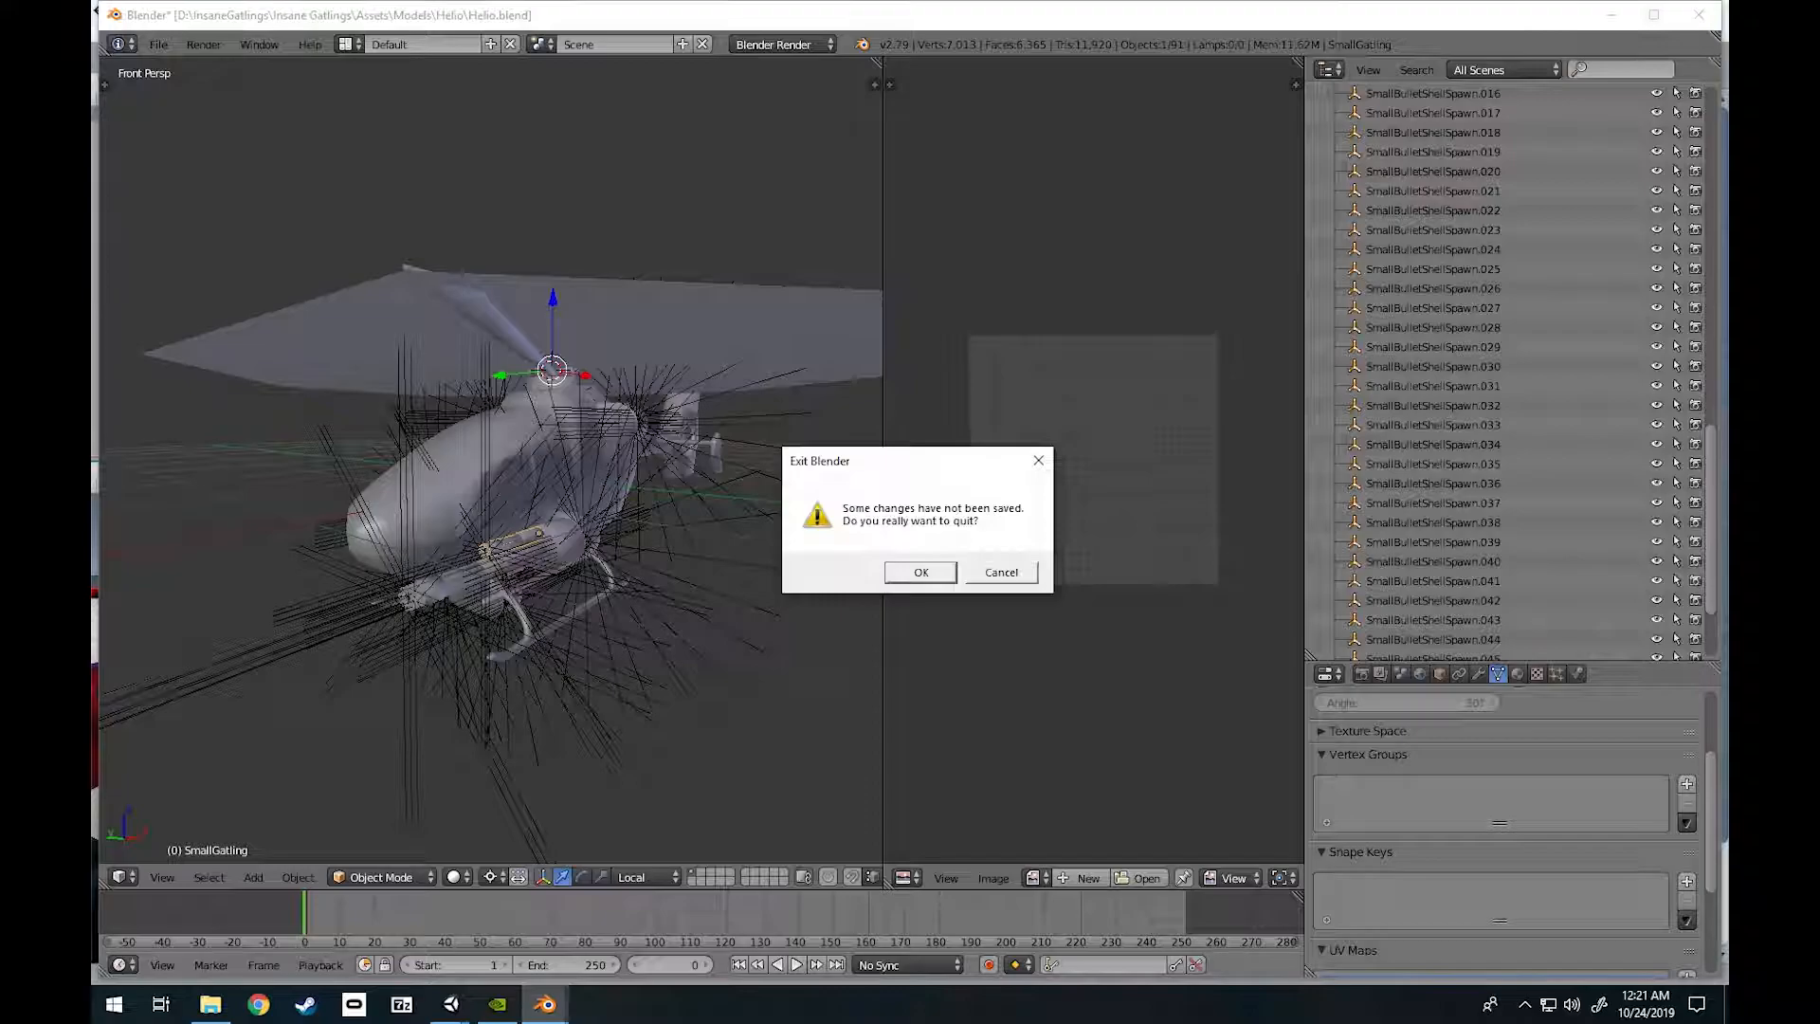
key("Return")
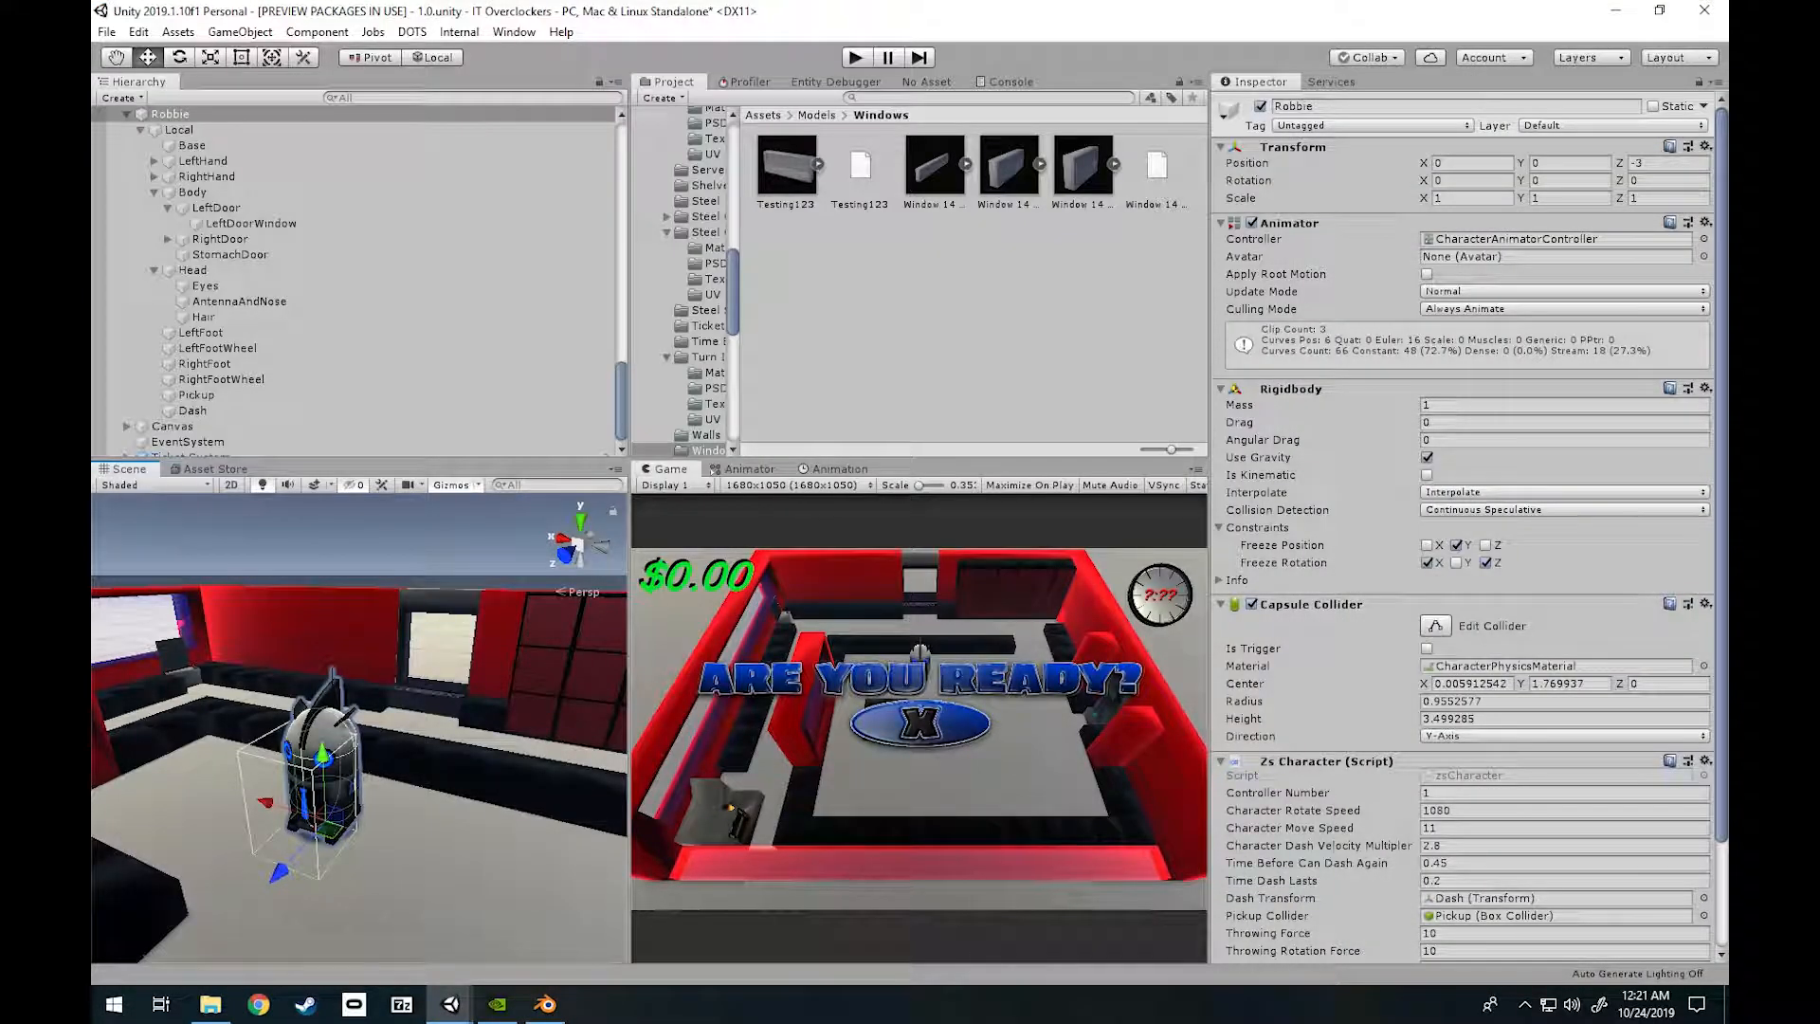
Minimize the IT Overclockers window and examine the player capsule and the cube holding the Glock in LockedInAMaze.
left_click(1615, 10)
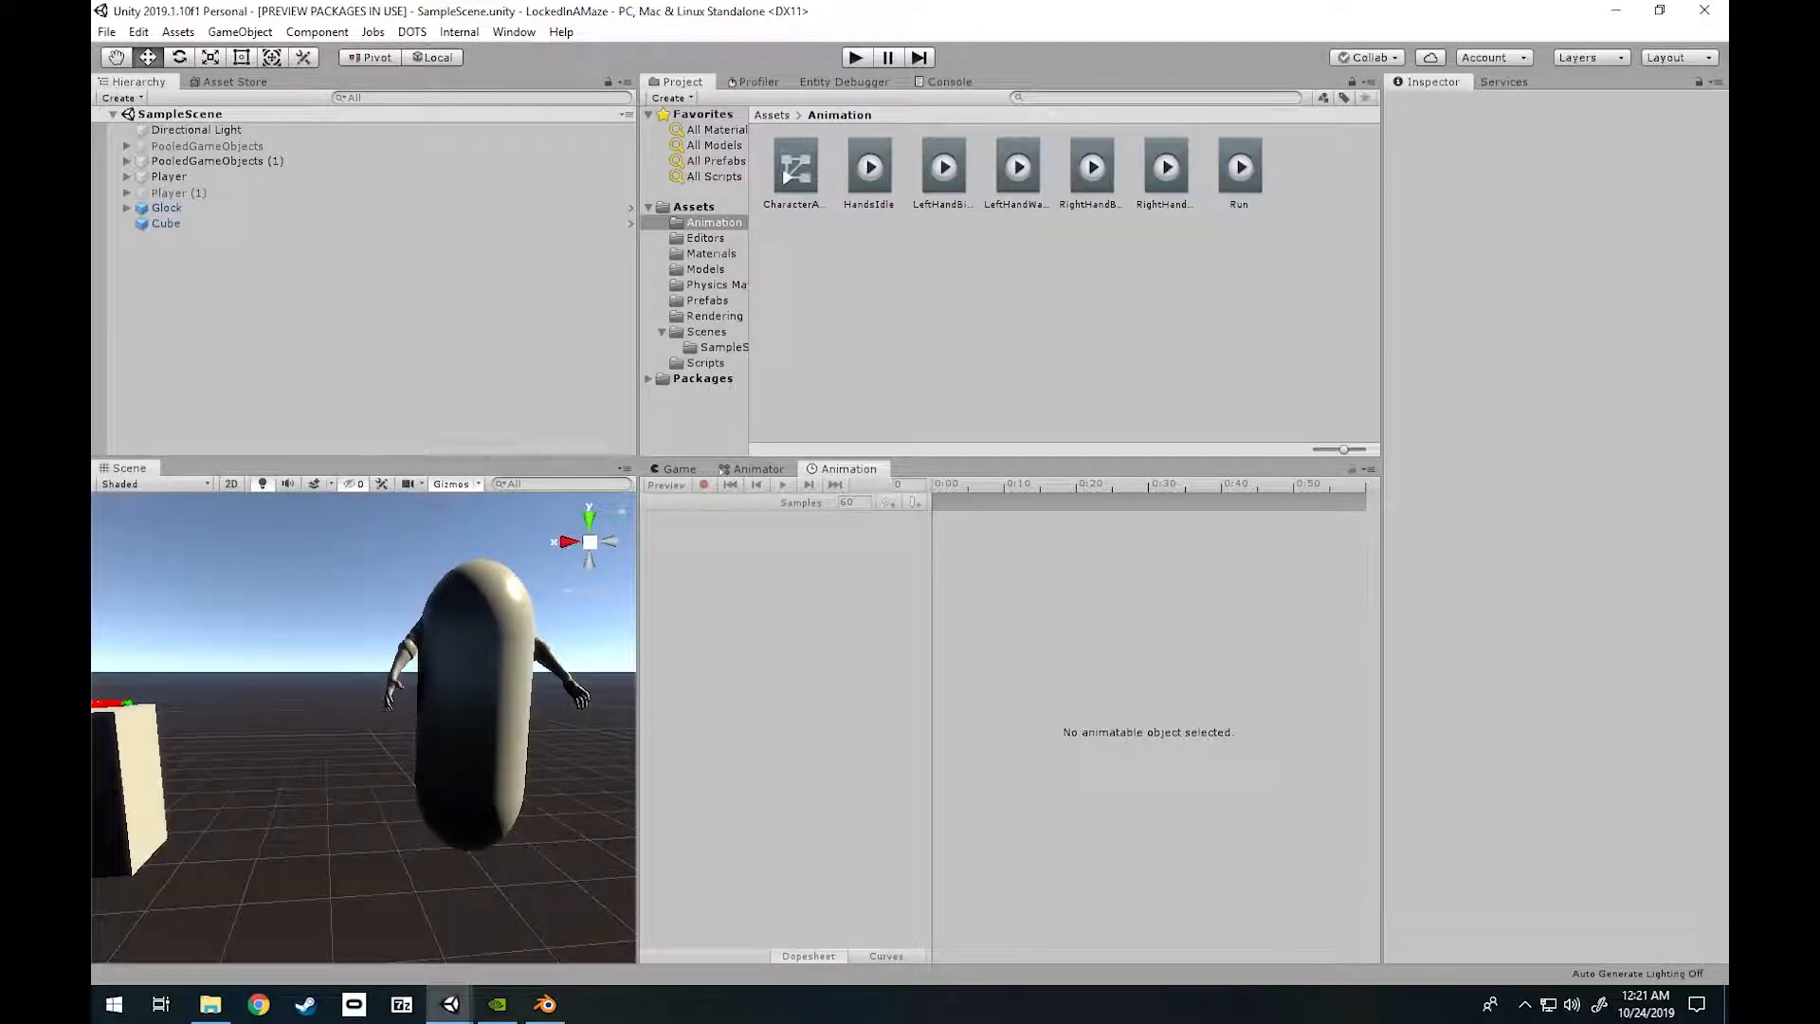
right_click_drag(363, 720, 92, 875)
key("s")
key("s")
key("d")
key("d")
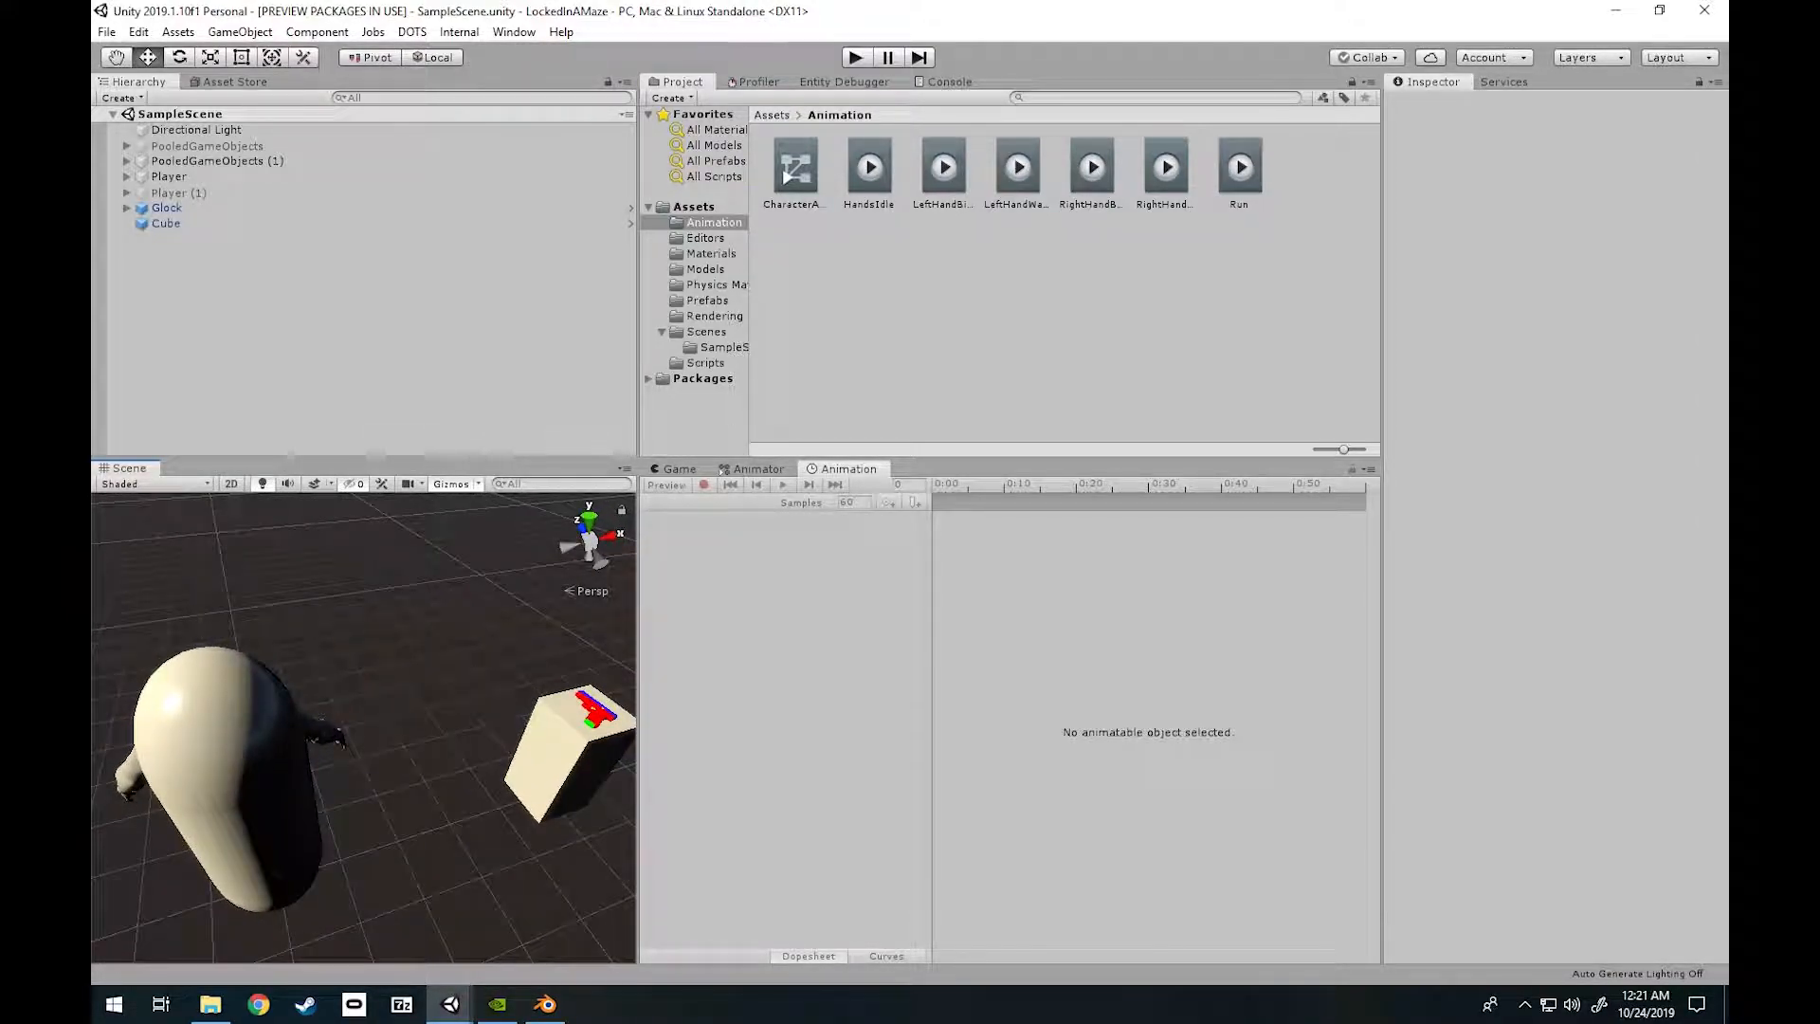
Switch to the Insane Gatlings project window and bring Helio's back fan into close view.
left_click(544, 1004)
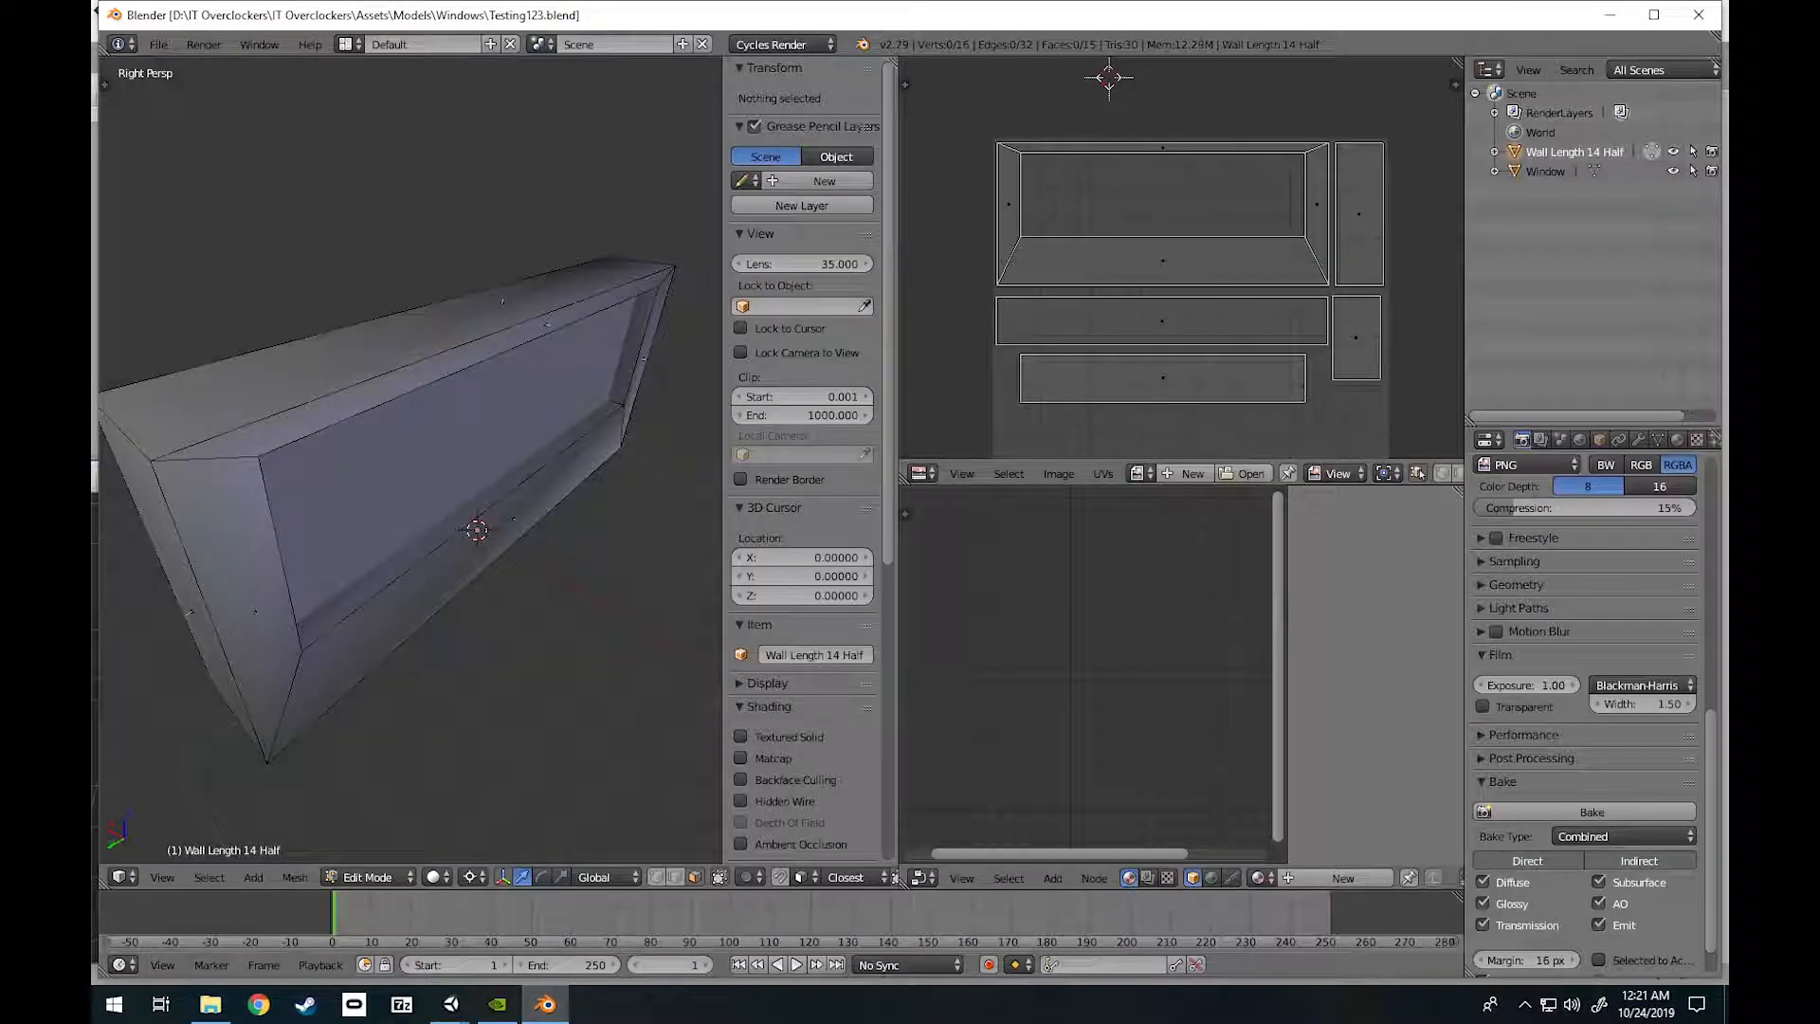
left_click(449, 1003)
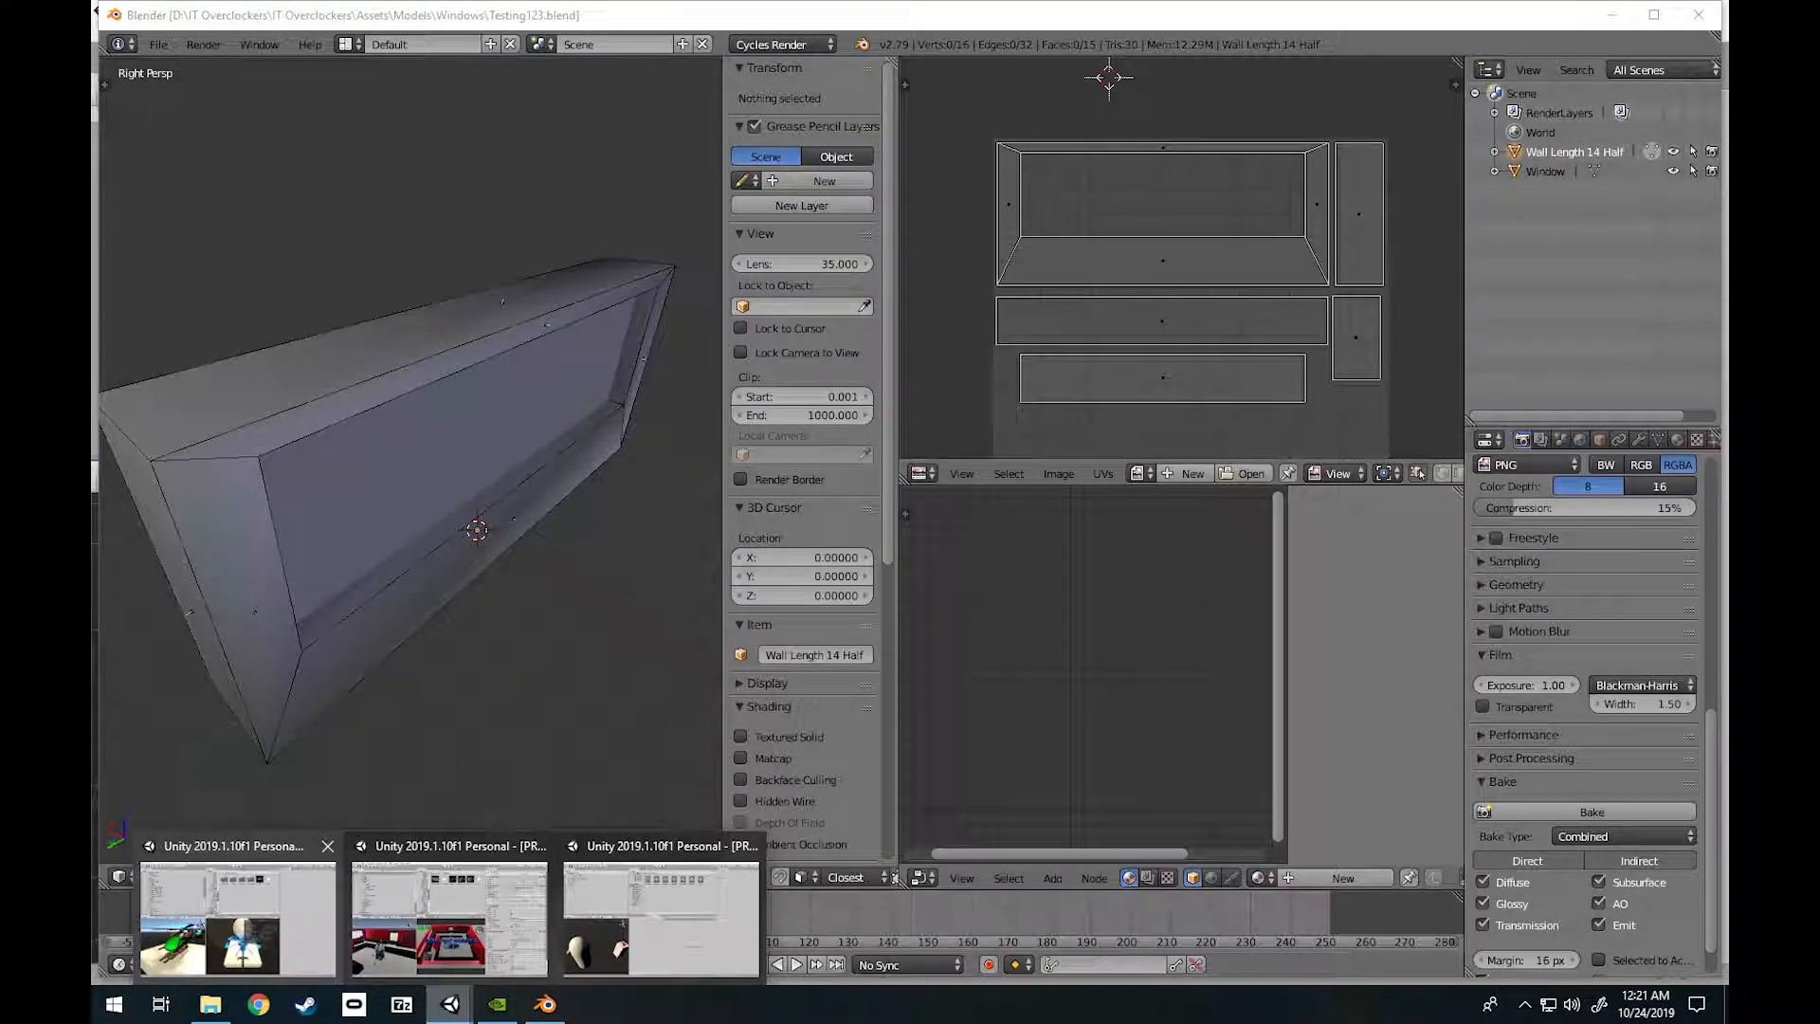
mouse_move(237, 917)
mouse_move(449, 917)
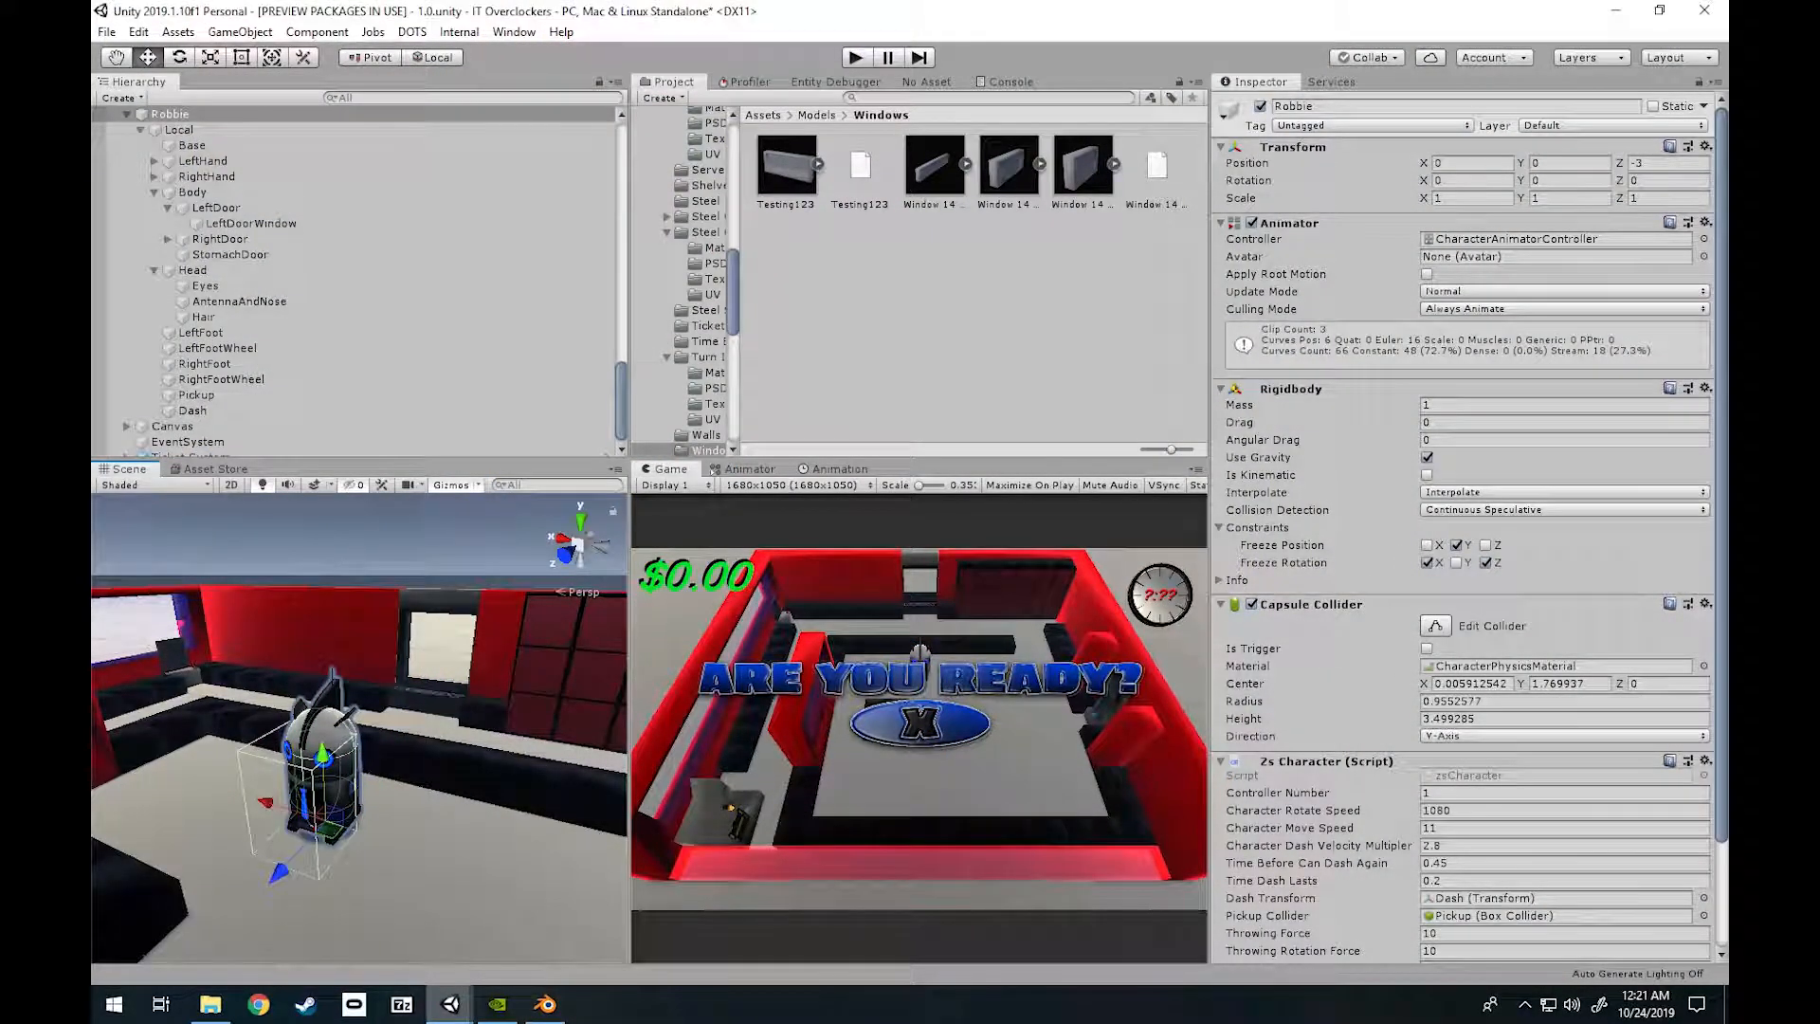
left_click(237, 918)
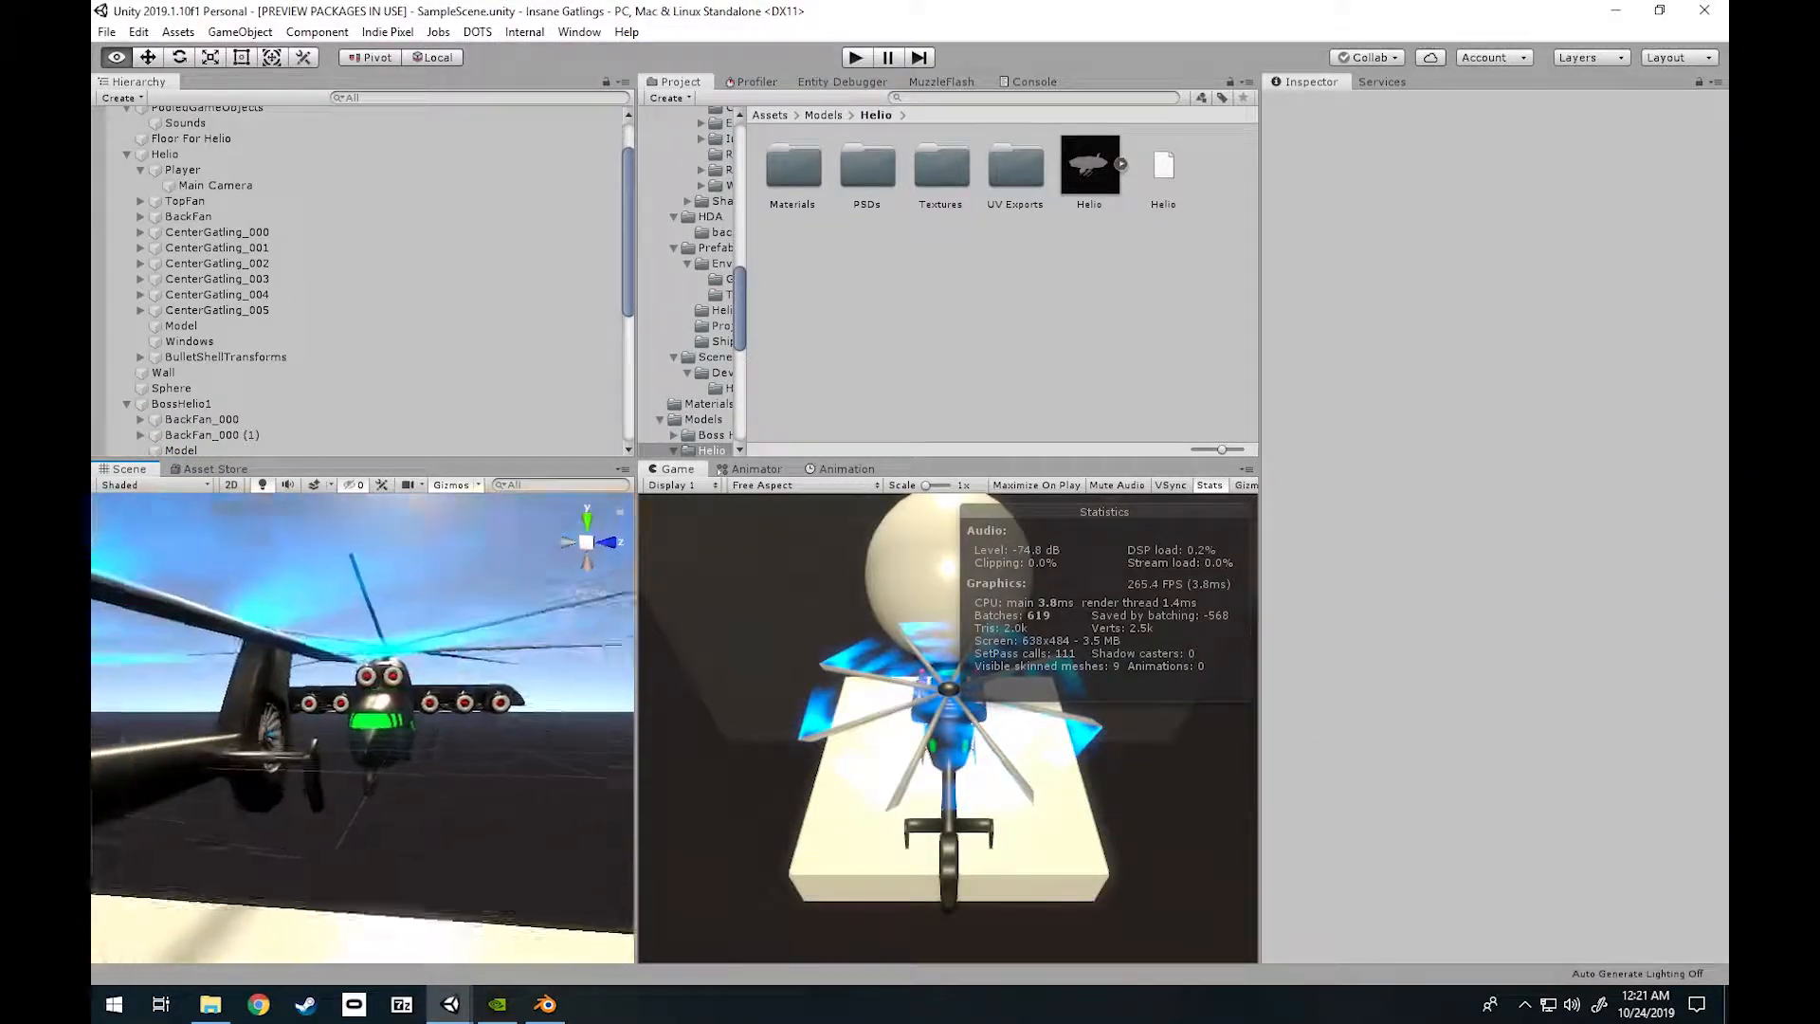
right_click_drag(157, 750, 180, 796)
key("w")
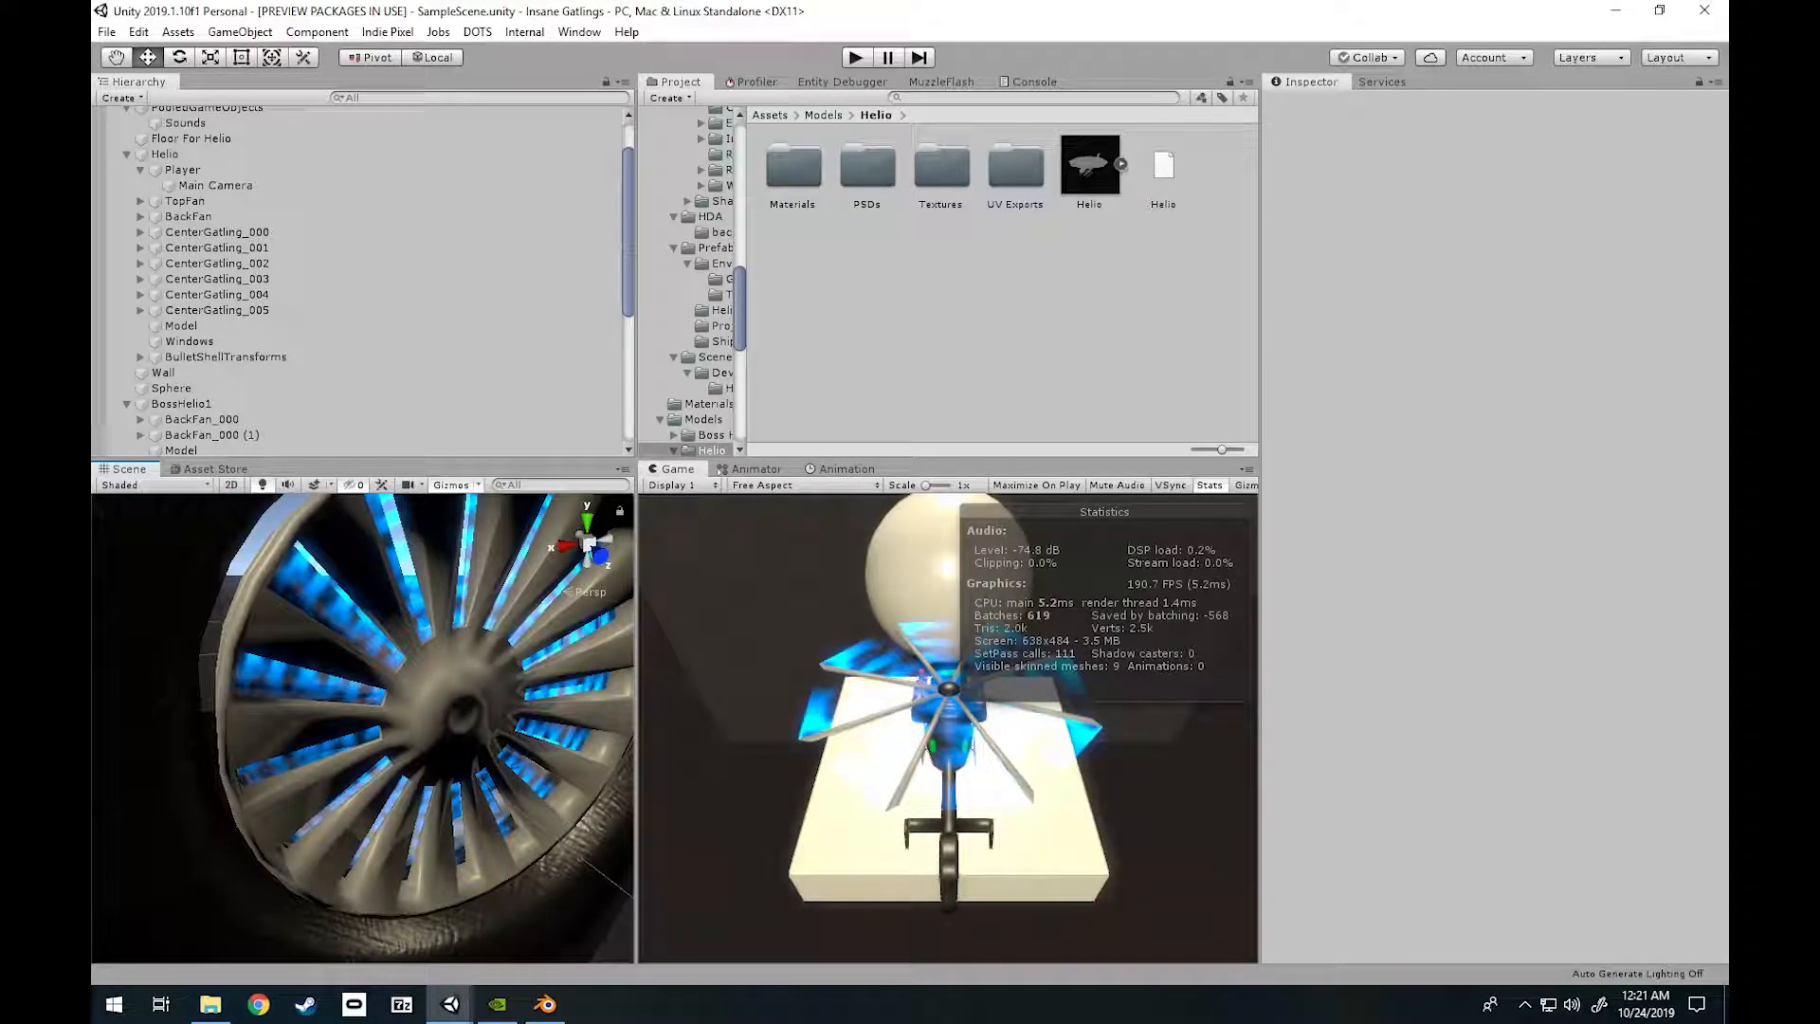
Try moving the BackFan_000 blades out of Helio's back fan, and undo the move and selection.
left_click(308, 754)
left_click_drag(499, 734, 501, 735)
key("ctrl+z")
key("ctrl+z")
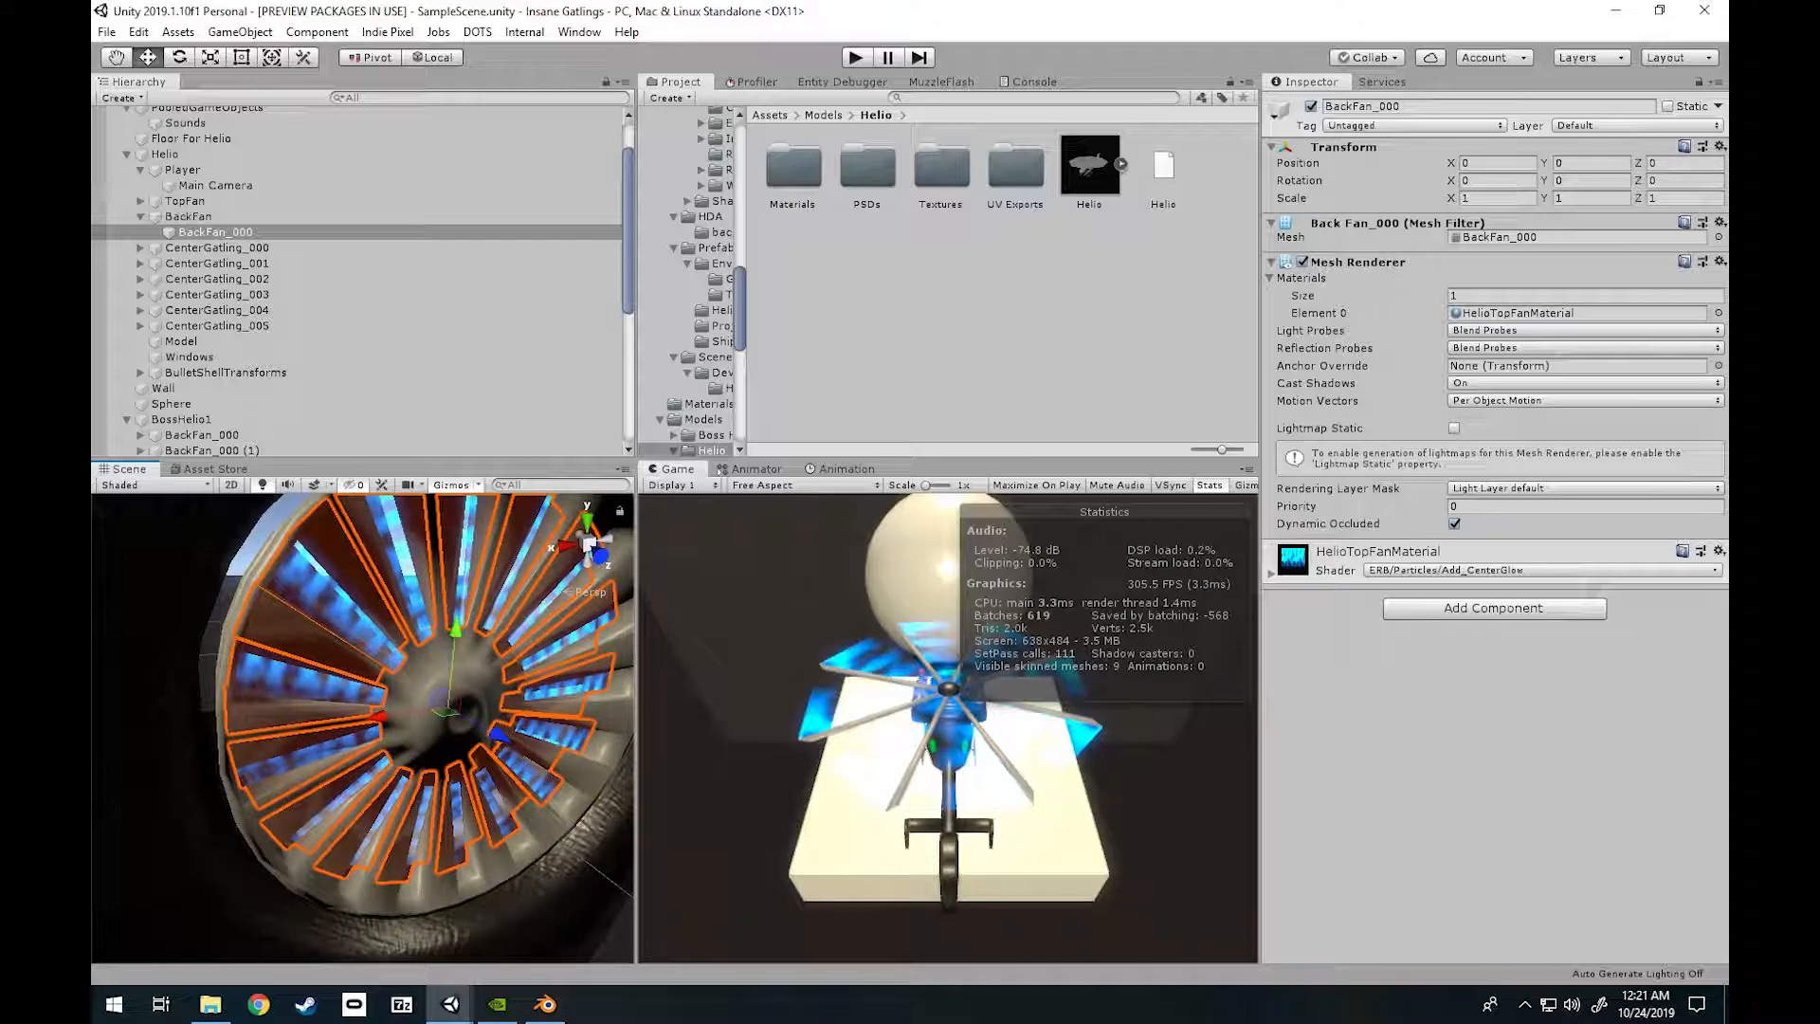
key("ctrl+z")
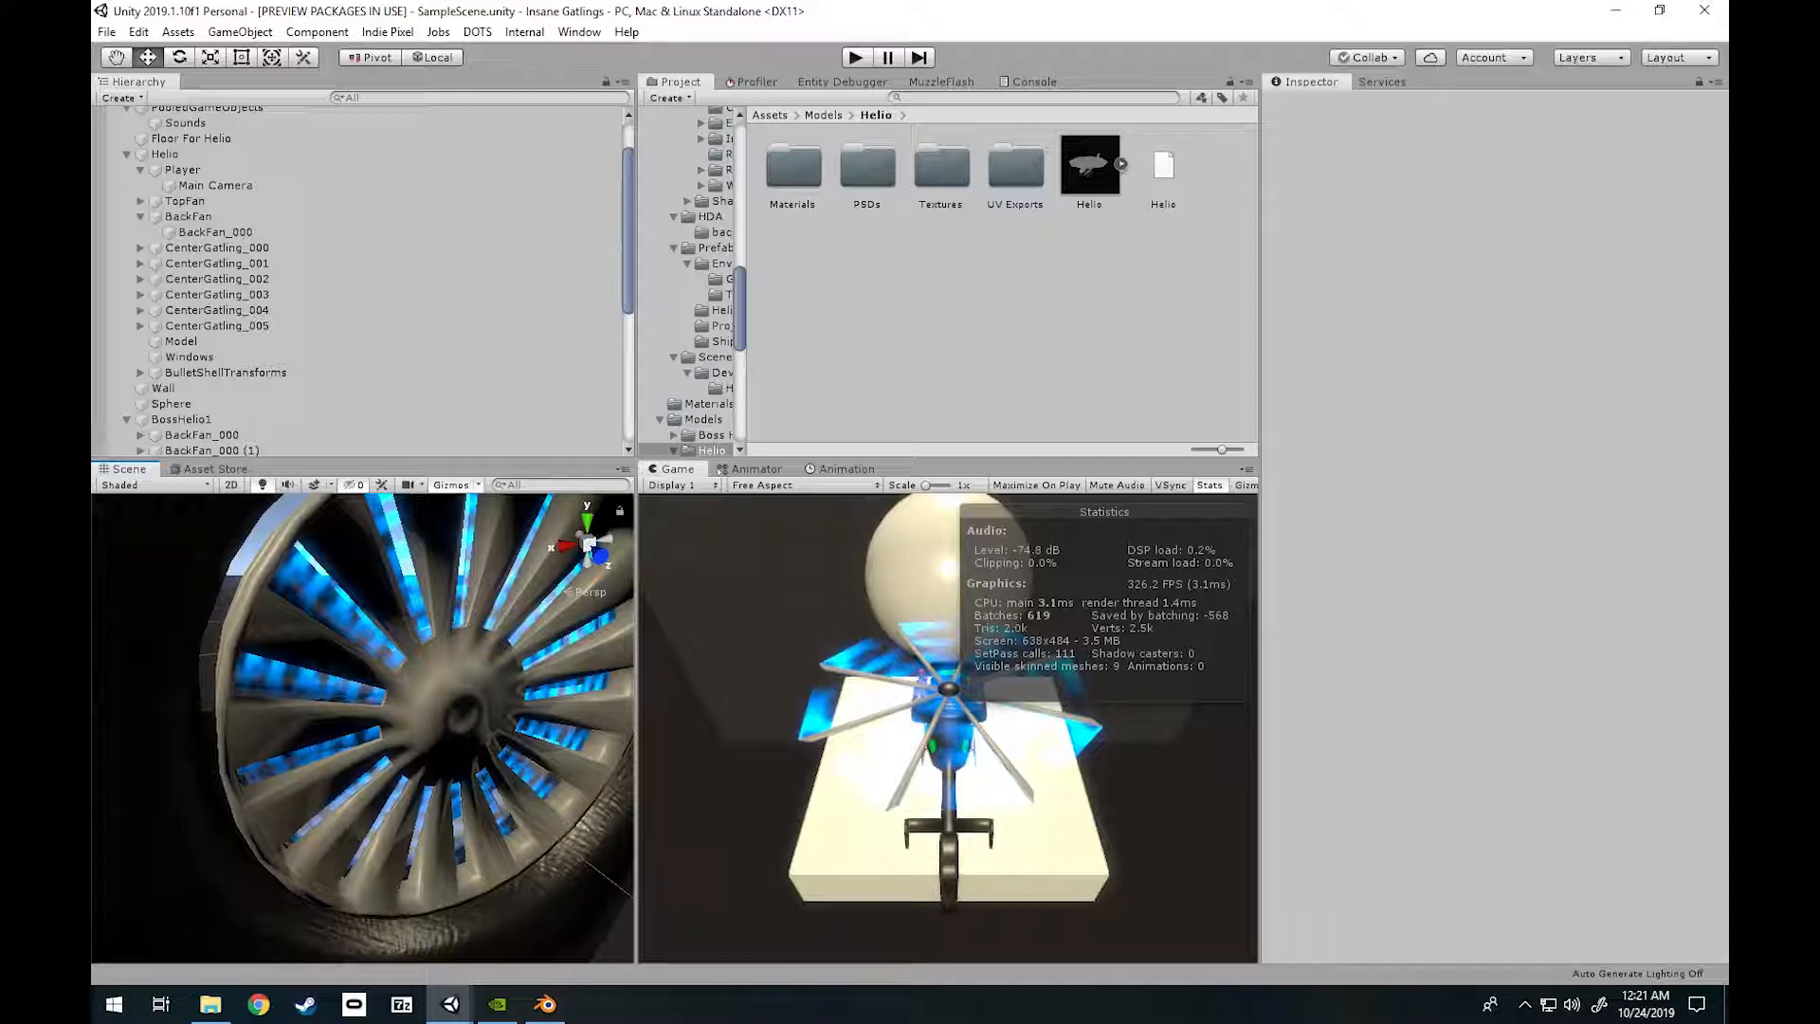
Examine Helio's back fan and its housing from several angles and distances.
left_click(1089, 165)
left_click(947, 303)
left_click_drag(398, 683, 530, 691, "alt")
scroll(436, 682, "down", 5)
scroll(379, 701, "up", 6)
scroll(379, 701, "down", 3)
left_click_drag(351, 701, 274, 692, "alt")
scroll(274, 691, "up", 6)
scroll(275, 692, "down", 5)
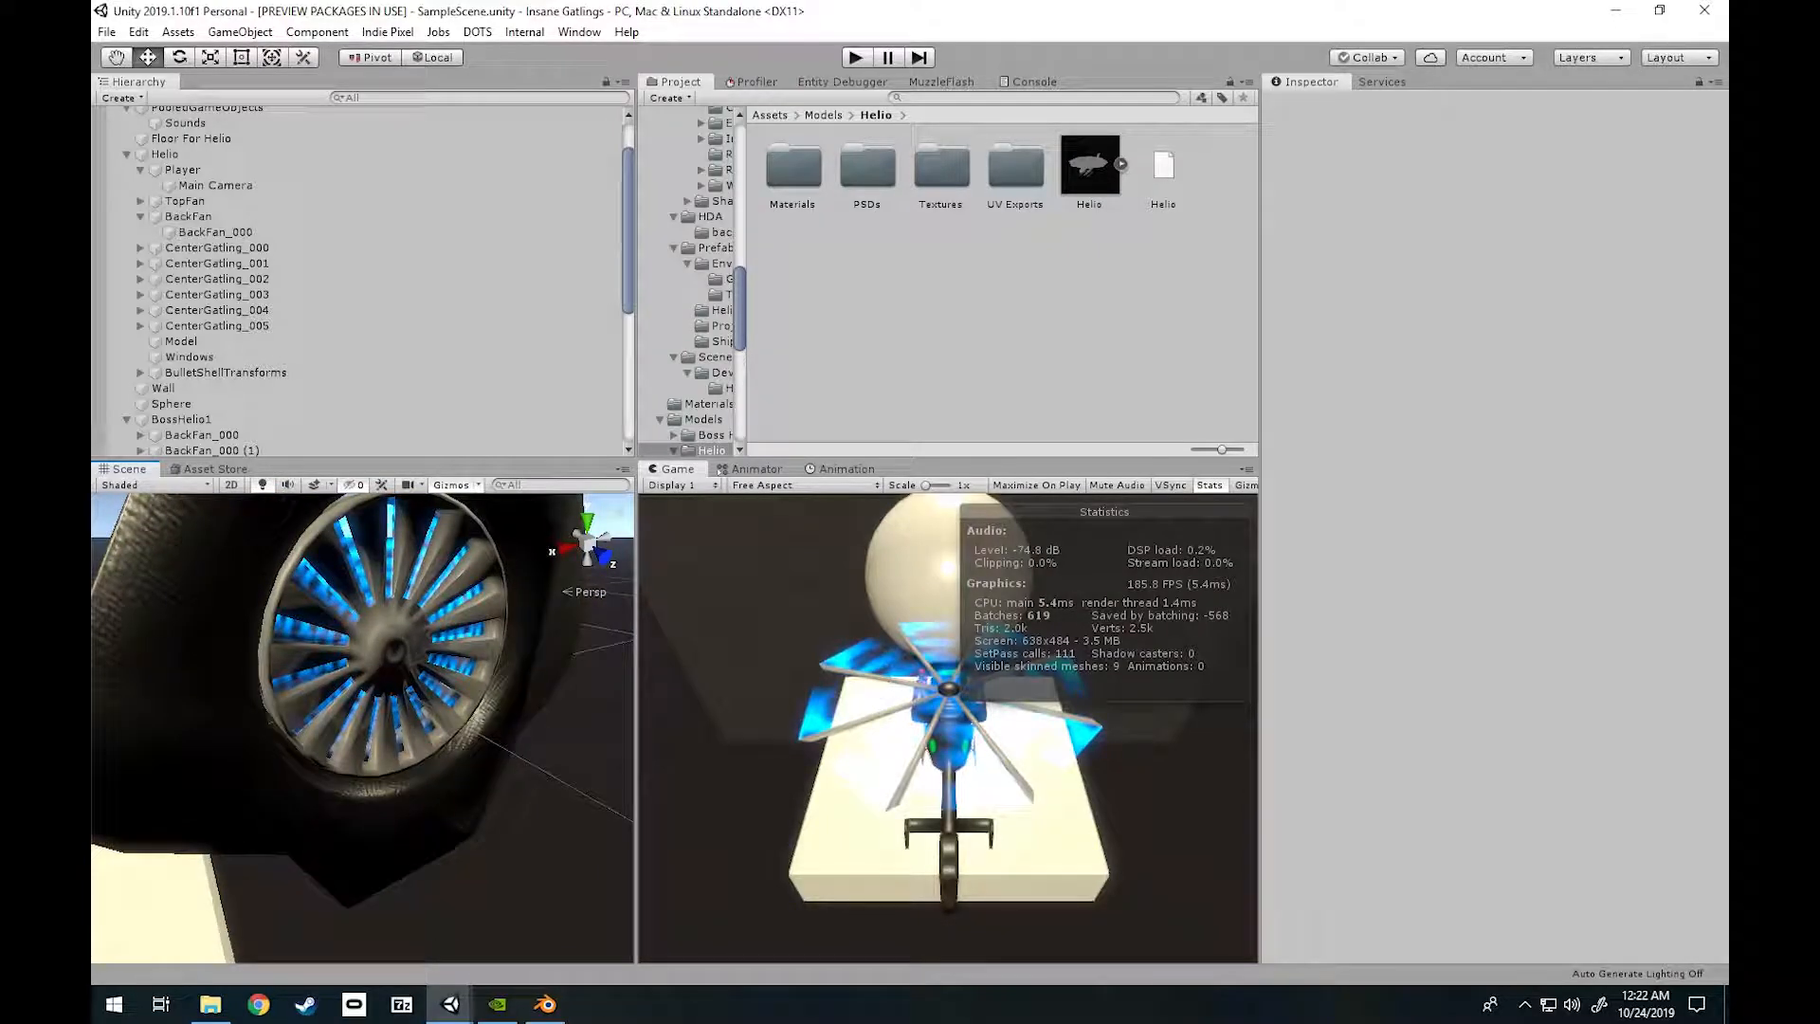
Select the BackFan_000 mesh and examine its blades around the fan hub from the side and up close.
left_click(417, 685)
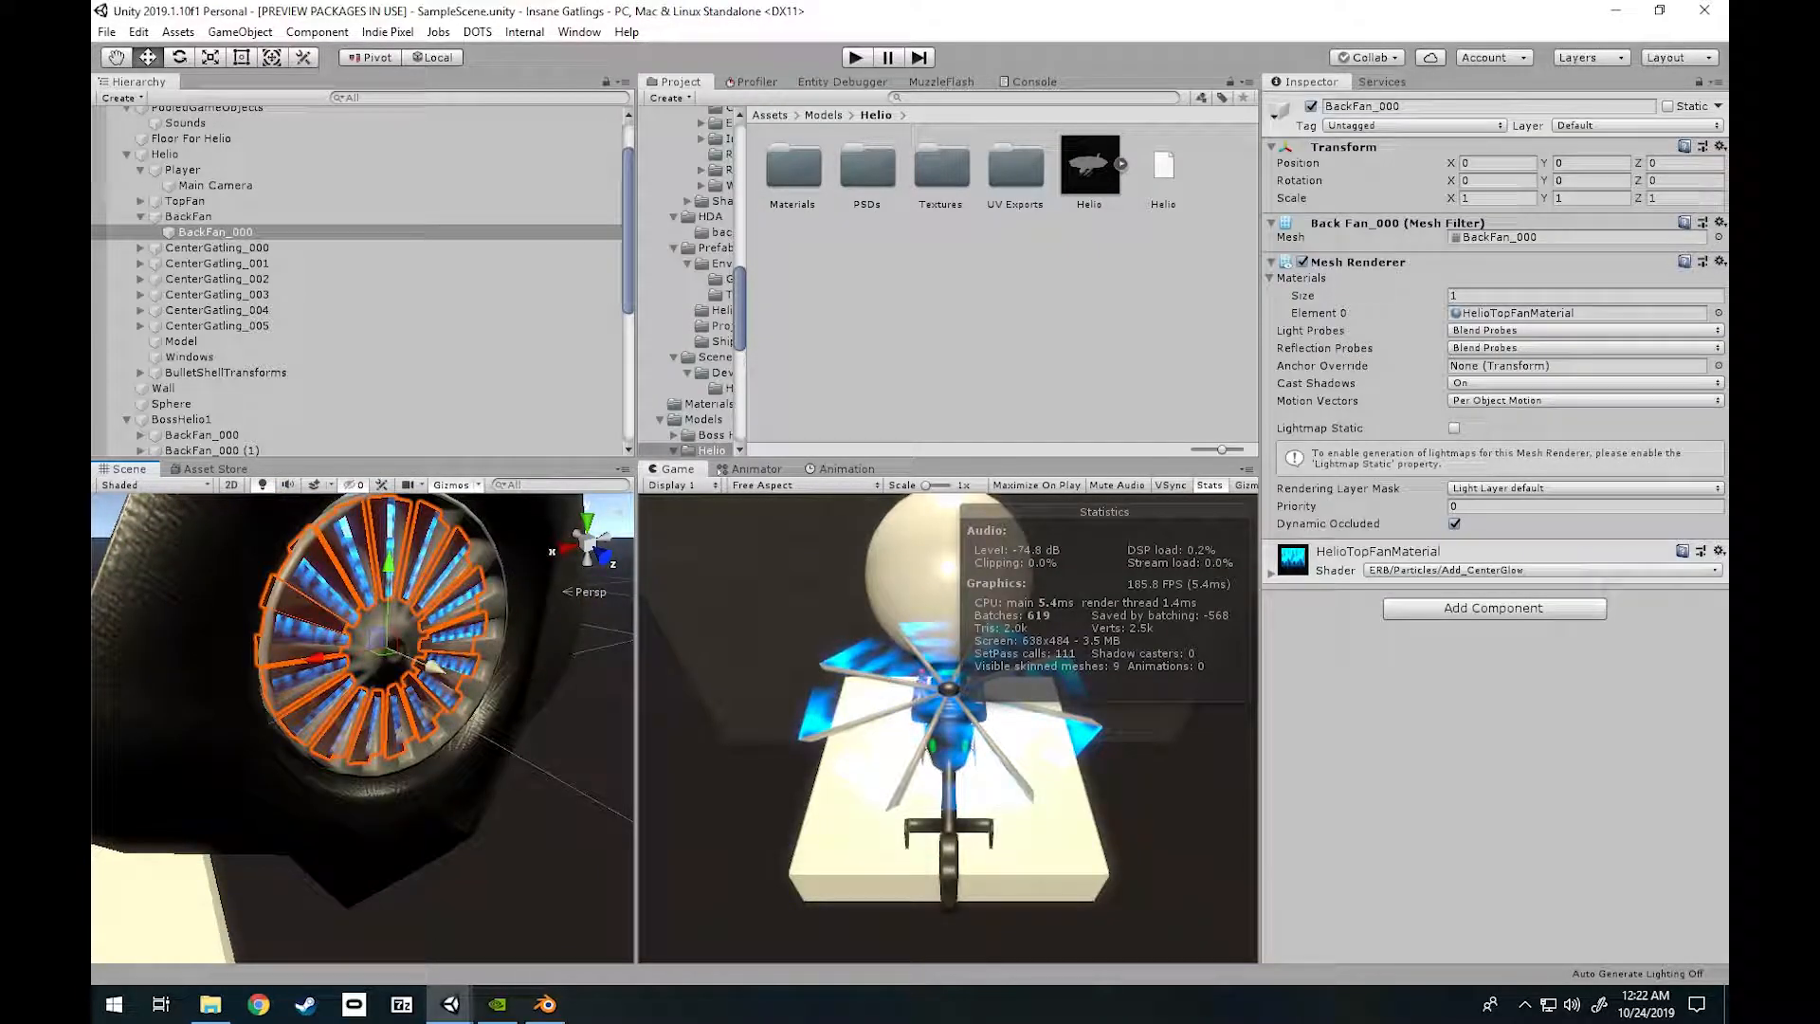
left_click_drag(434, 666, 486, 689)
right_click_drag(398, 664, 387, 644)
scroll(362, 728, "down", 3)
middle_click_drag(371, 721, 362, 737)
scroll(362, 728, "up", 5)
left_click_drag(362, 727, 190, 786, "alt")
left_click_drag(559, 763, 132, 758, "alt")
left_click_drag(426, 759, 237, 758, "alt")
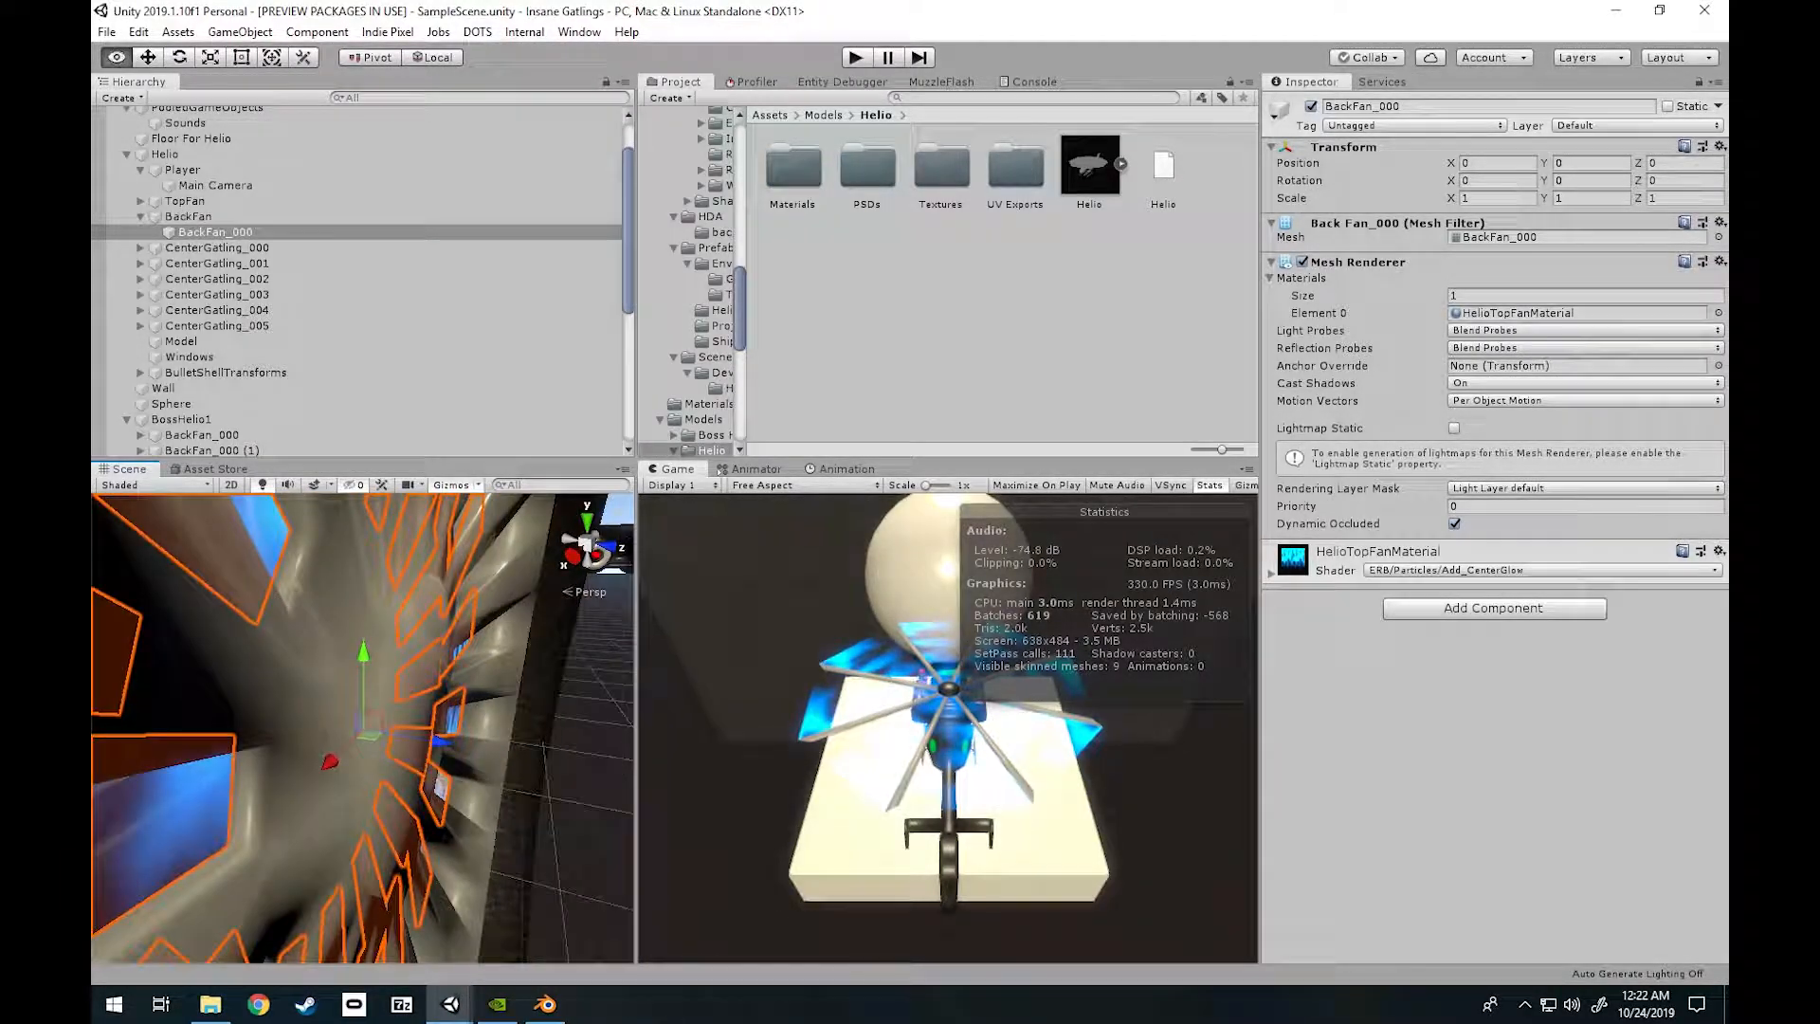
scroll(363, 728, "down", 10, "alt")
Switch to the Blender window with Testing123.blend and fly through and around the Wall Length 14 Half mesh.
key("alt+Tab")
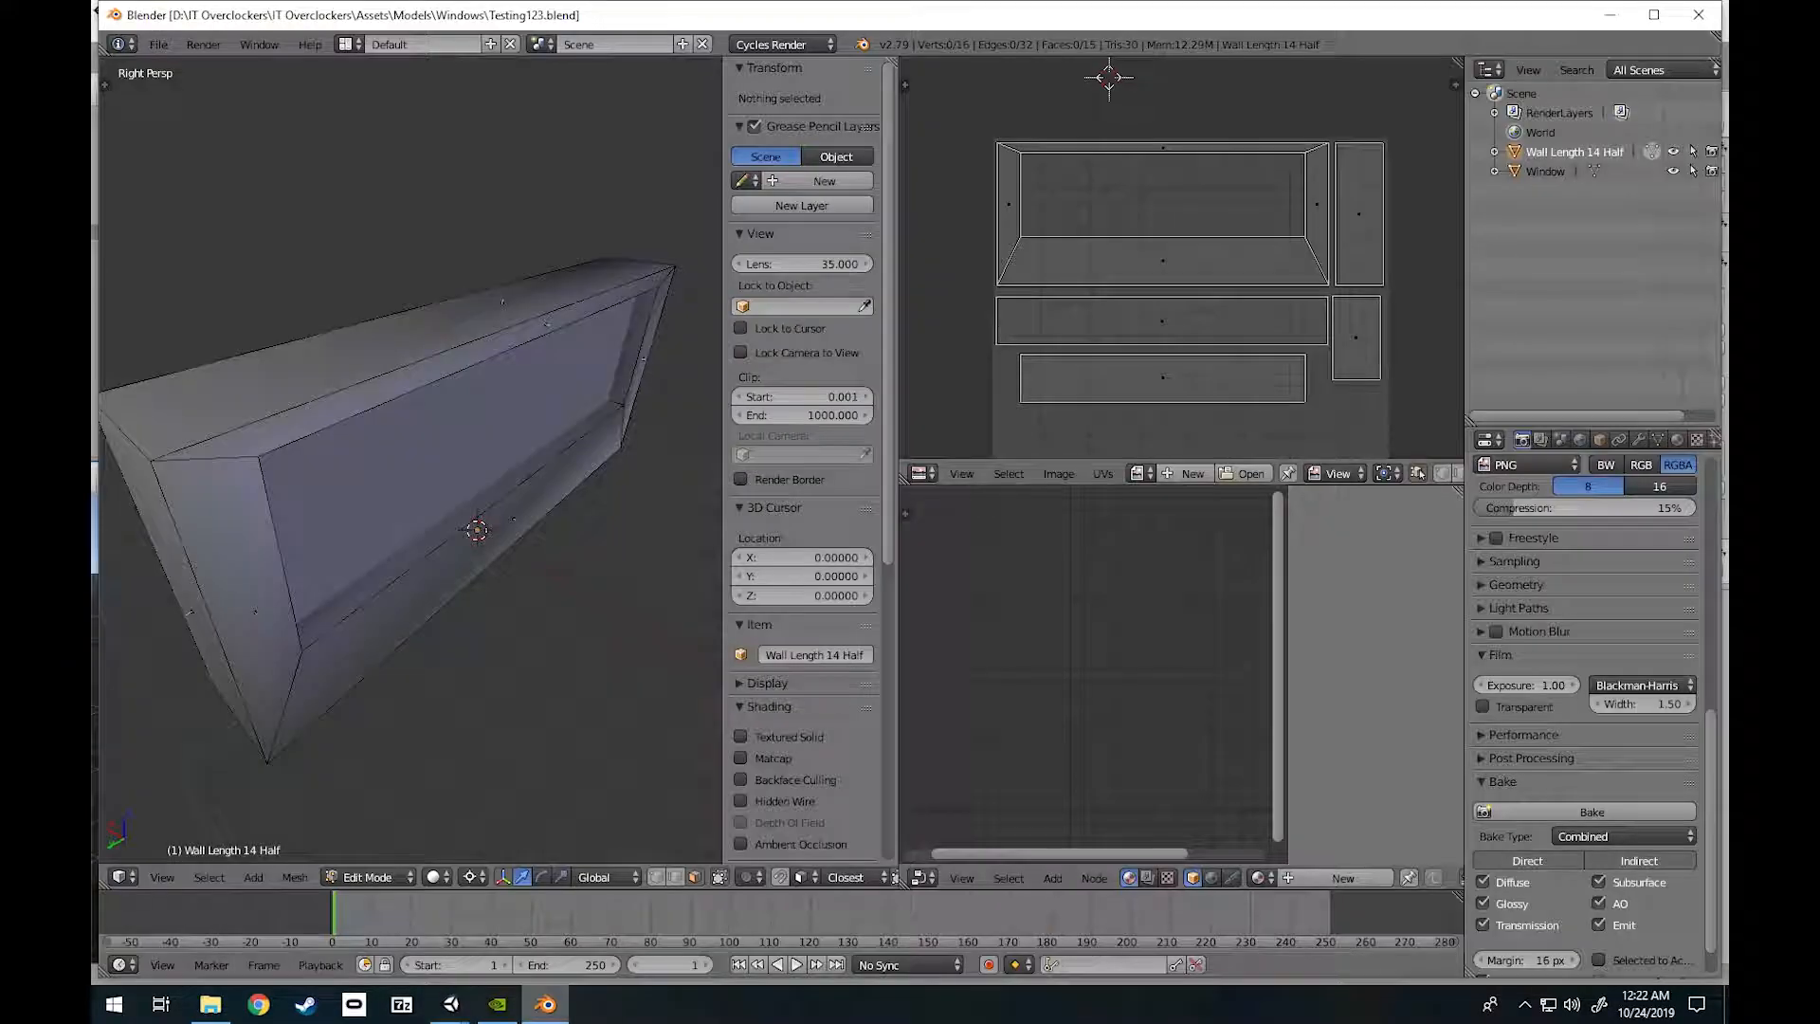
key("shift+f")
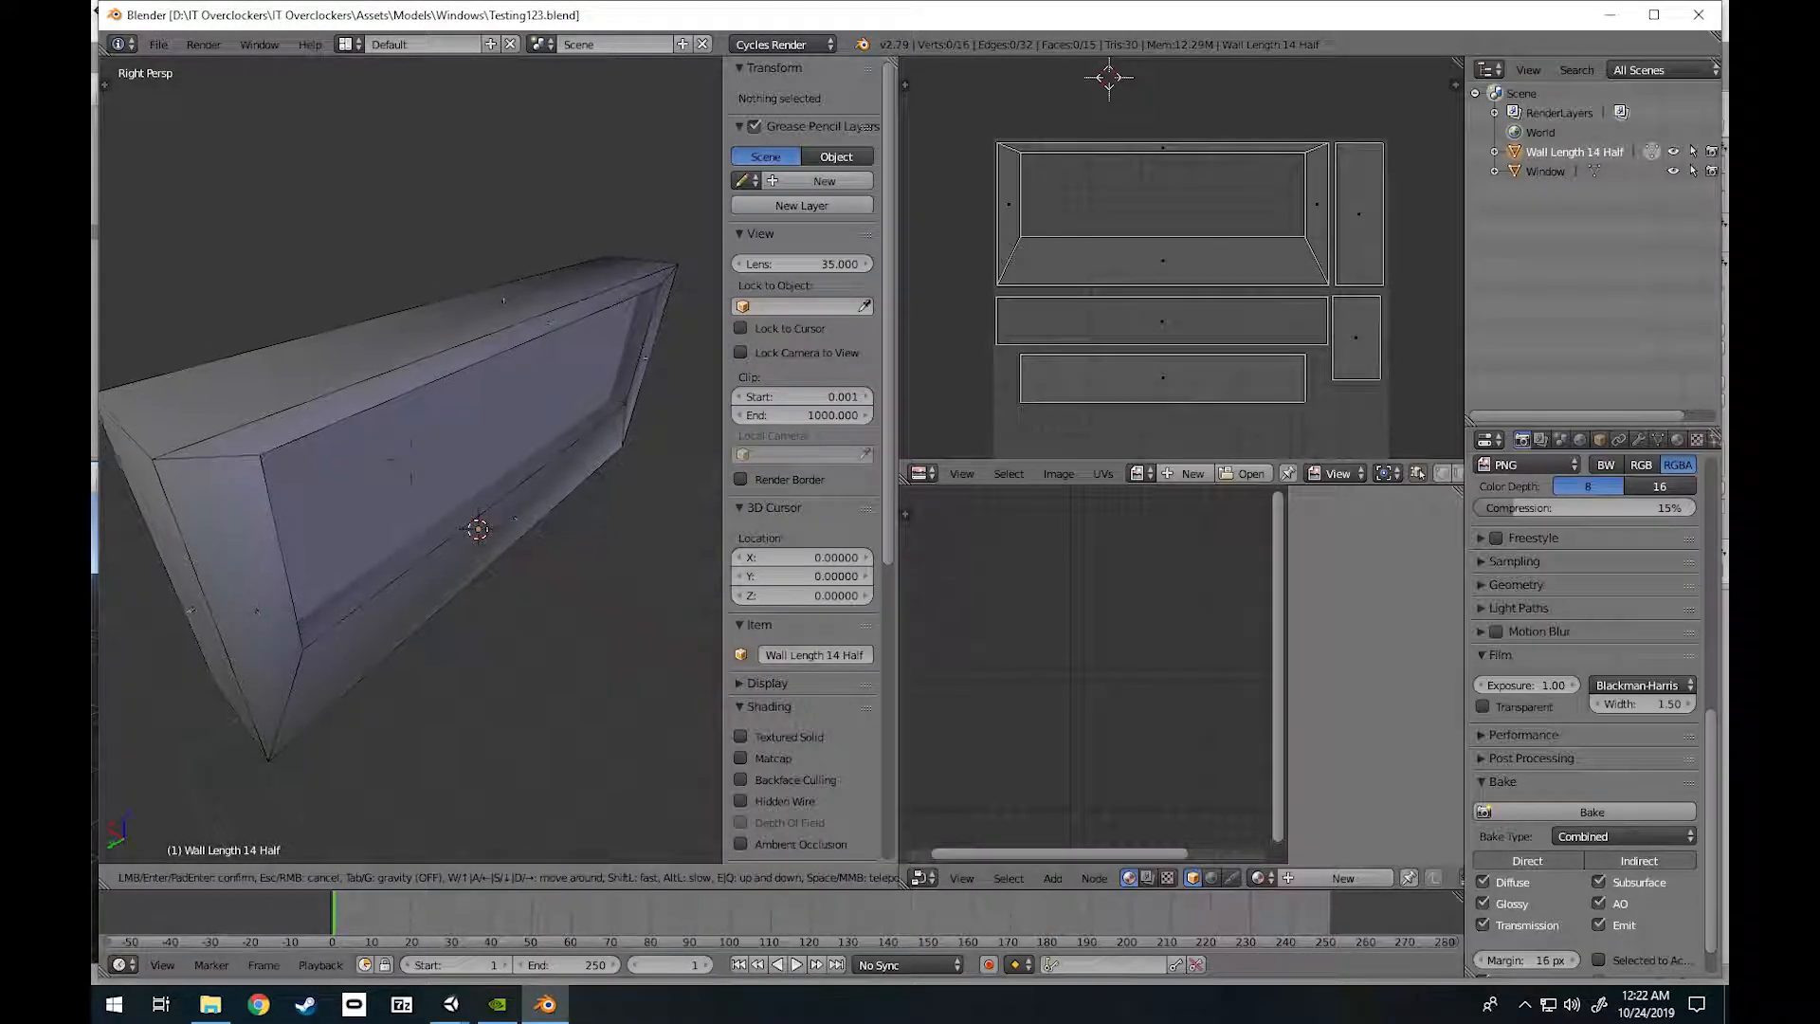
key("w")
key("w")
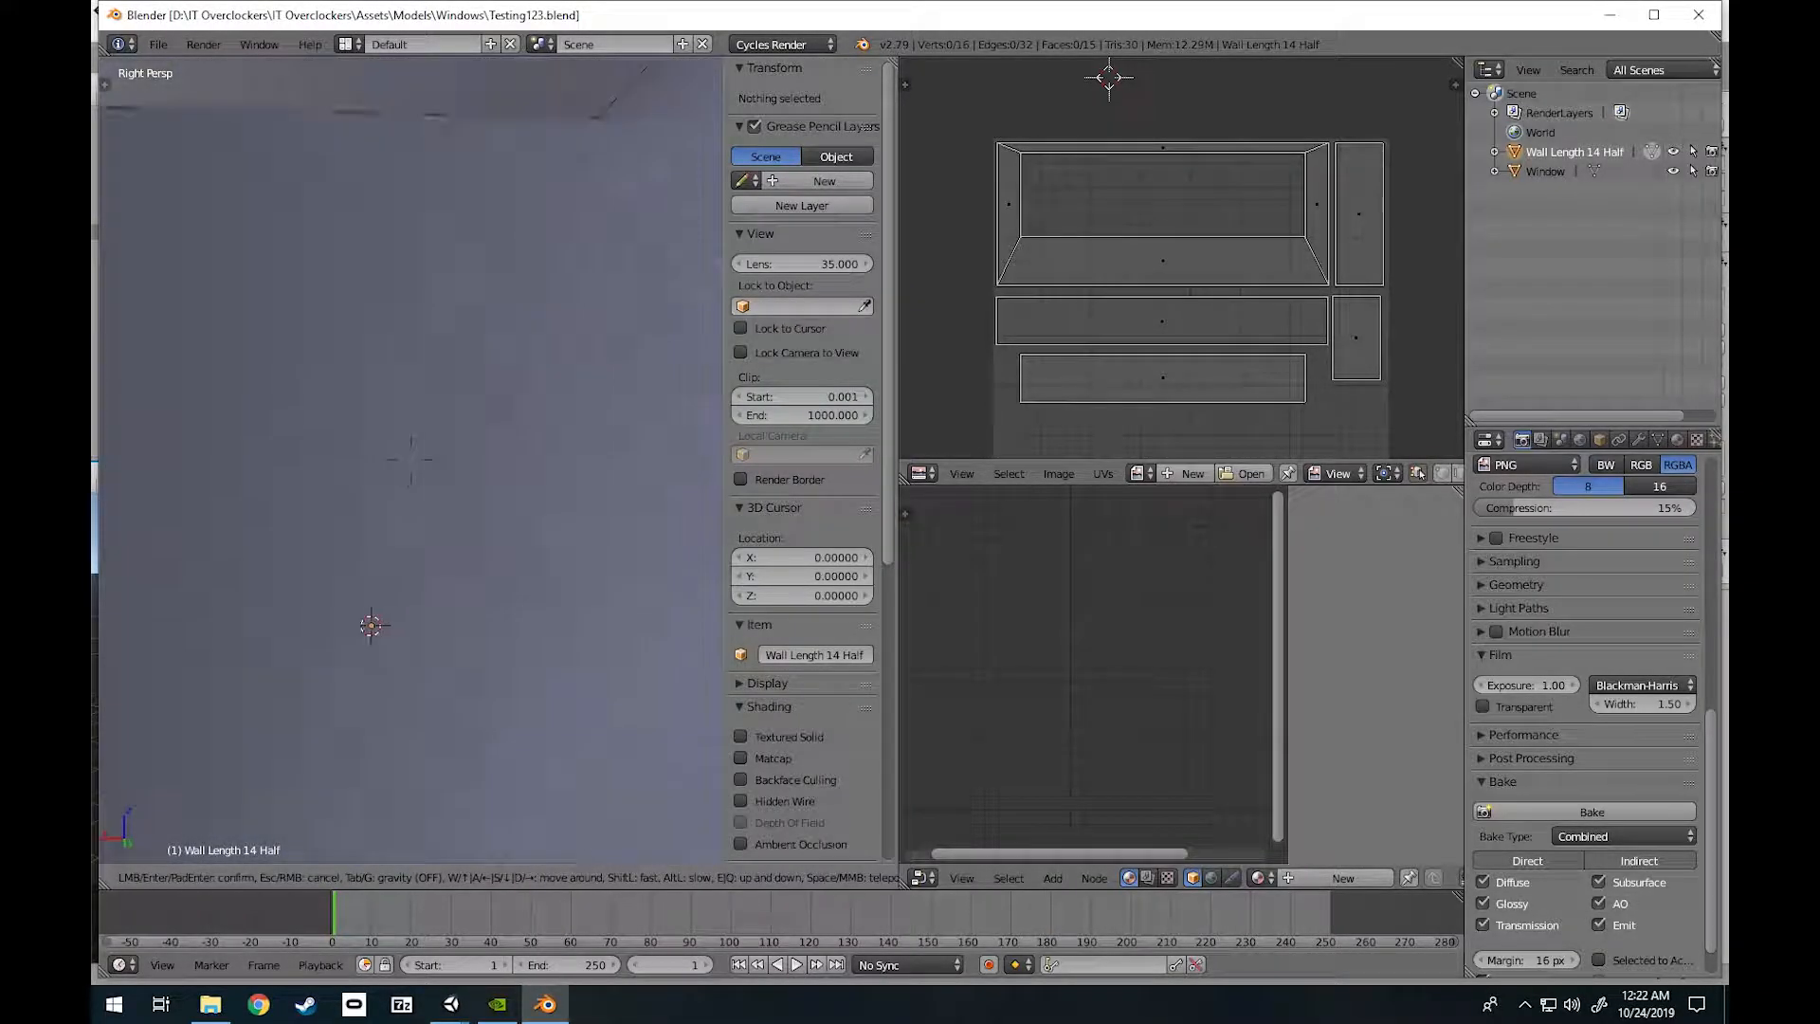
key("w")
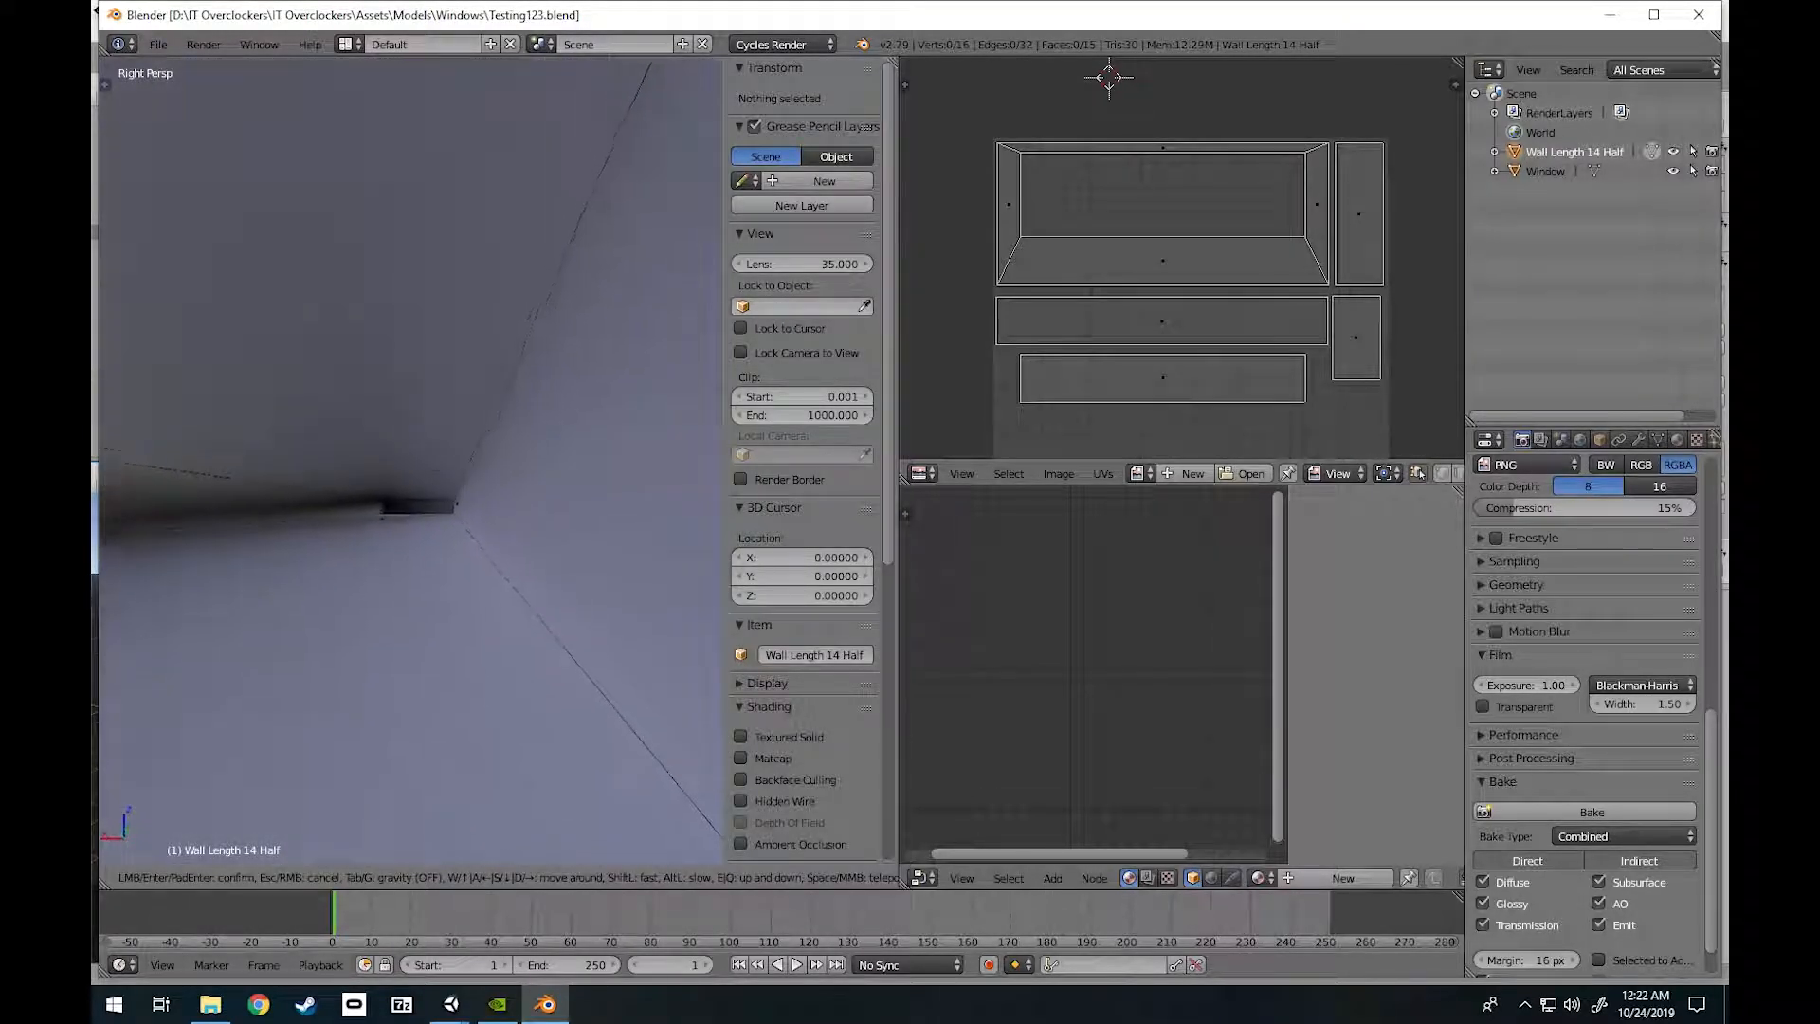
key("w")
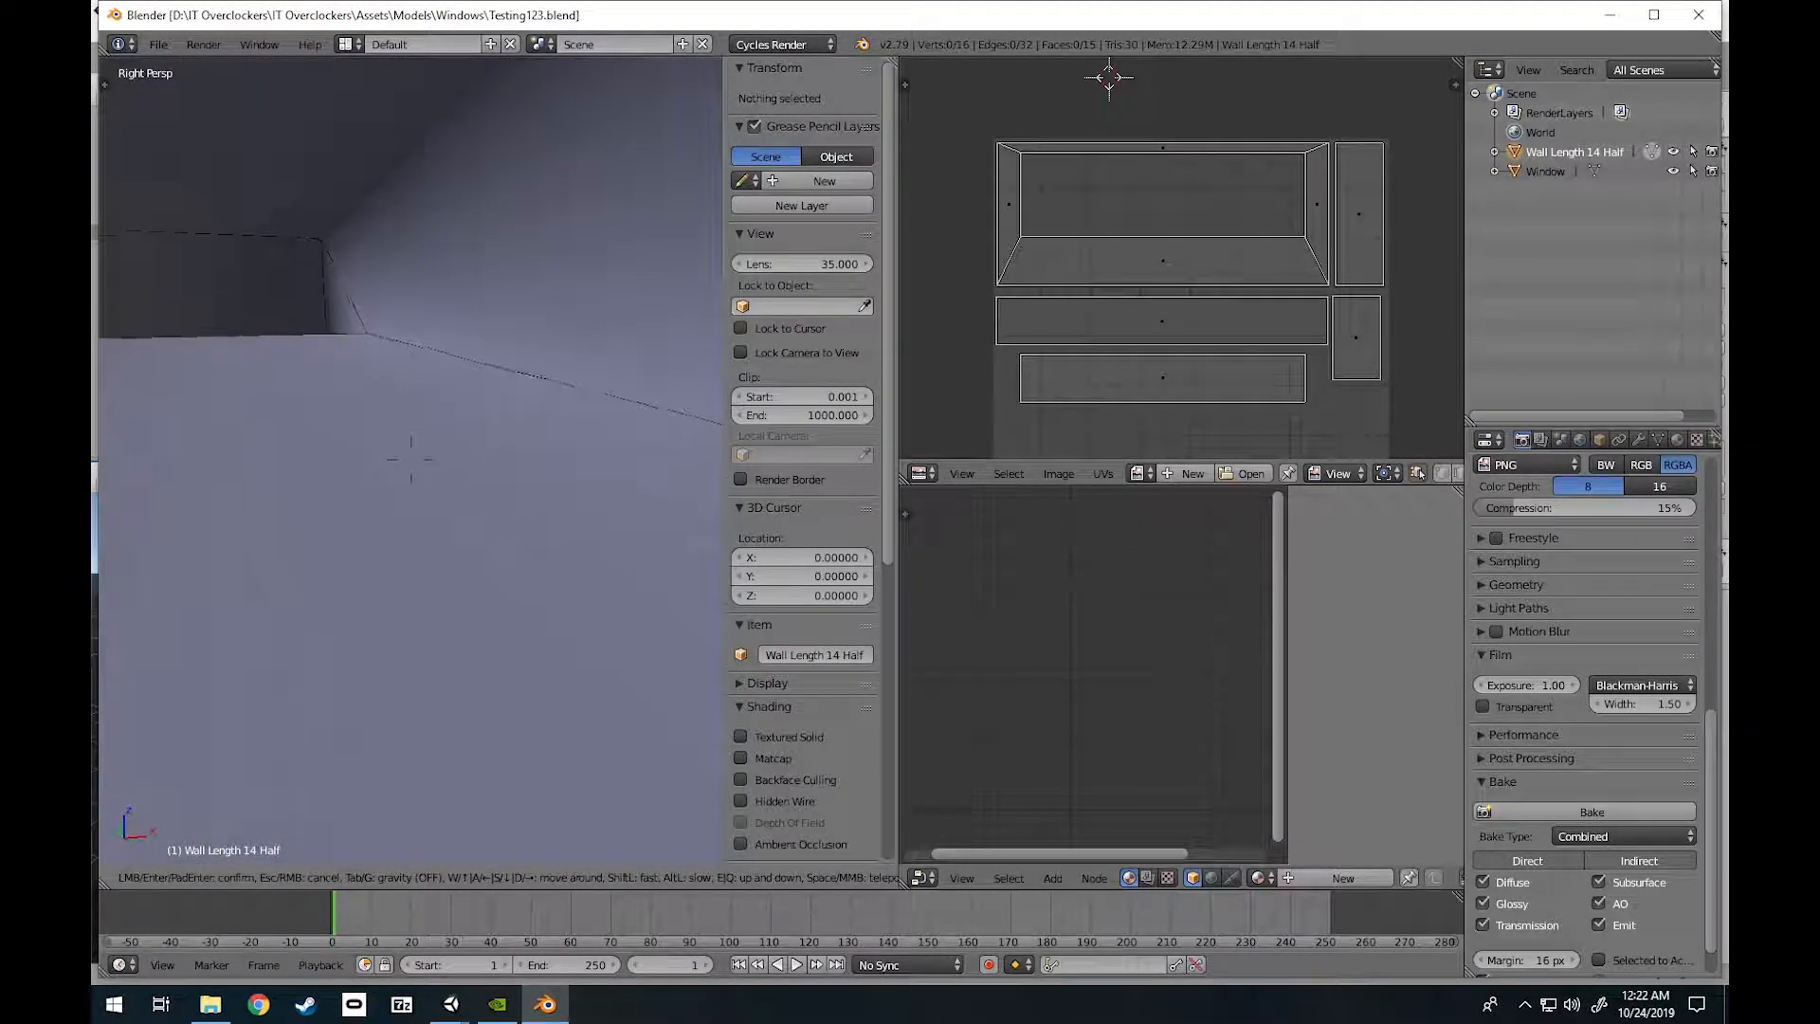
key("w")
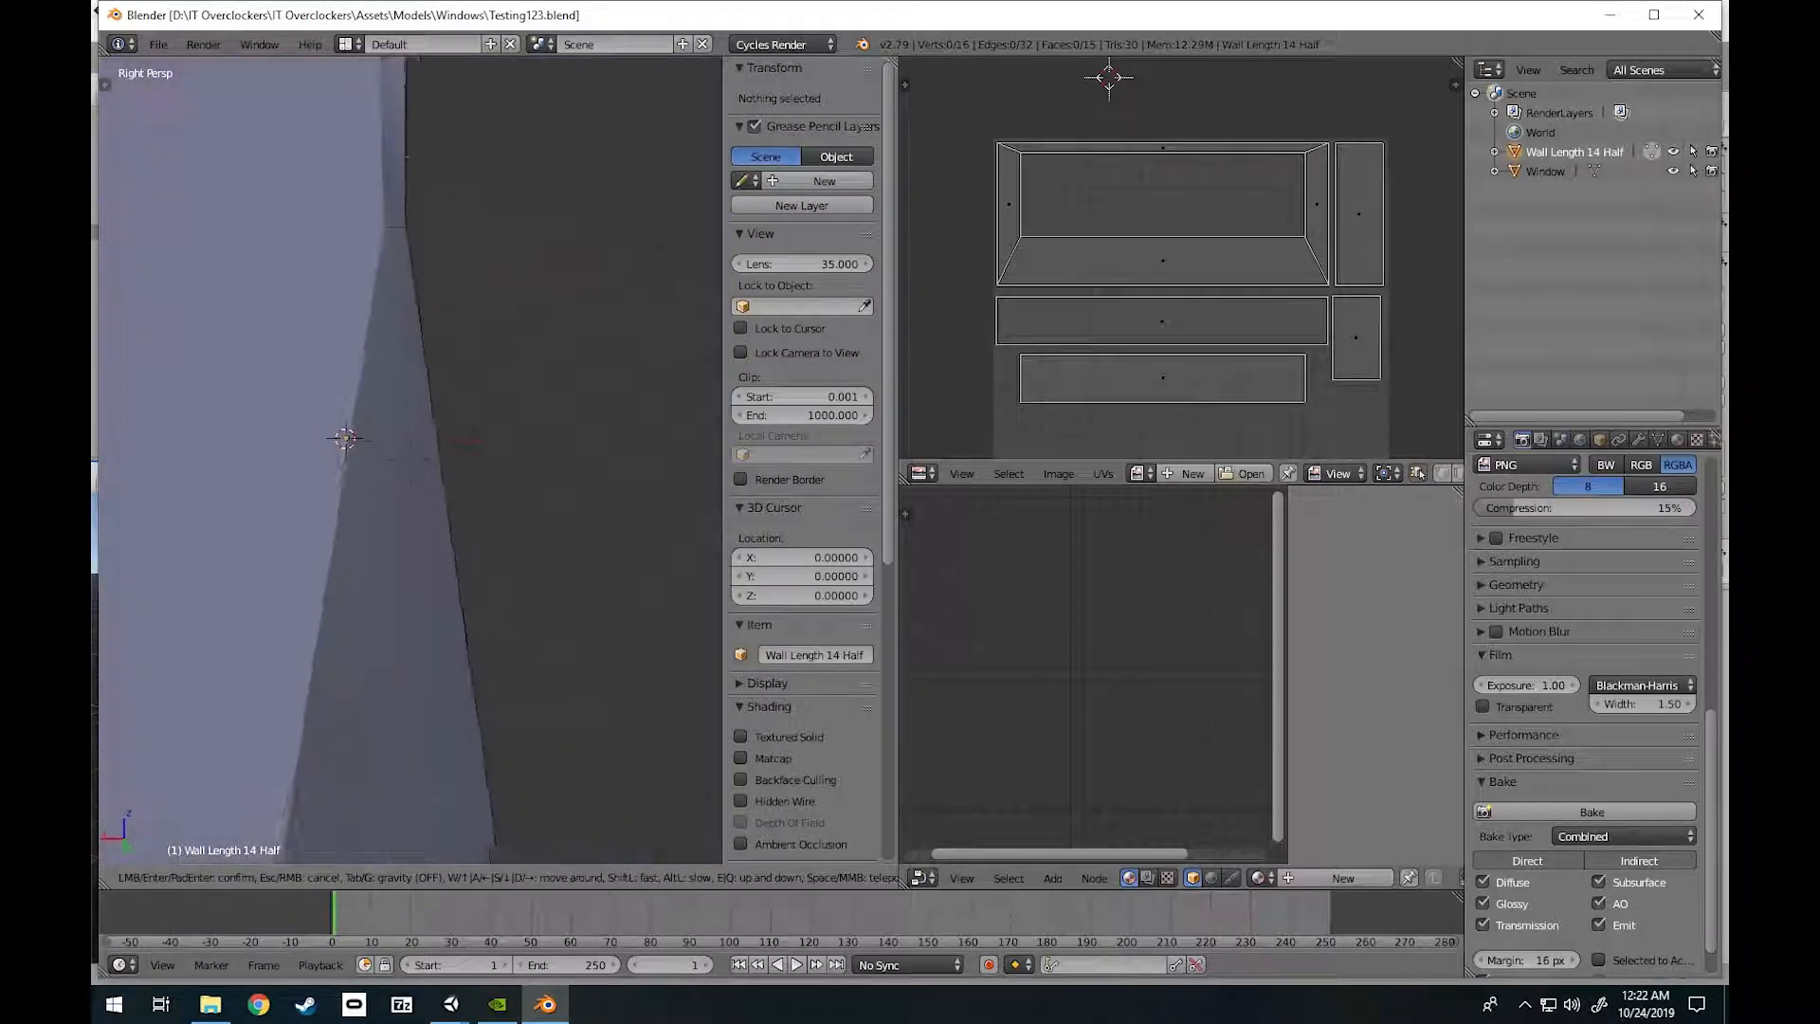
key("w")
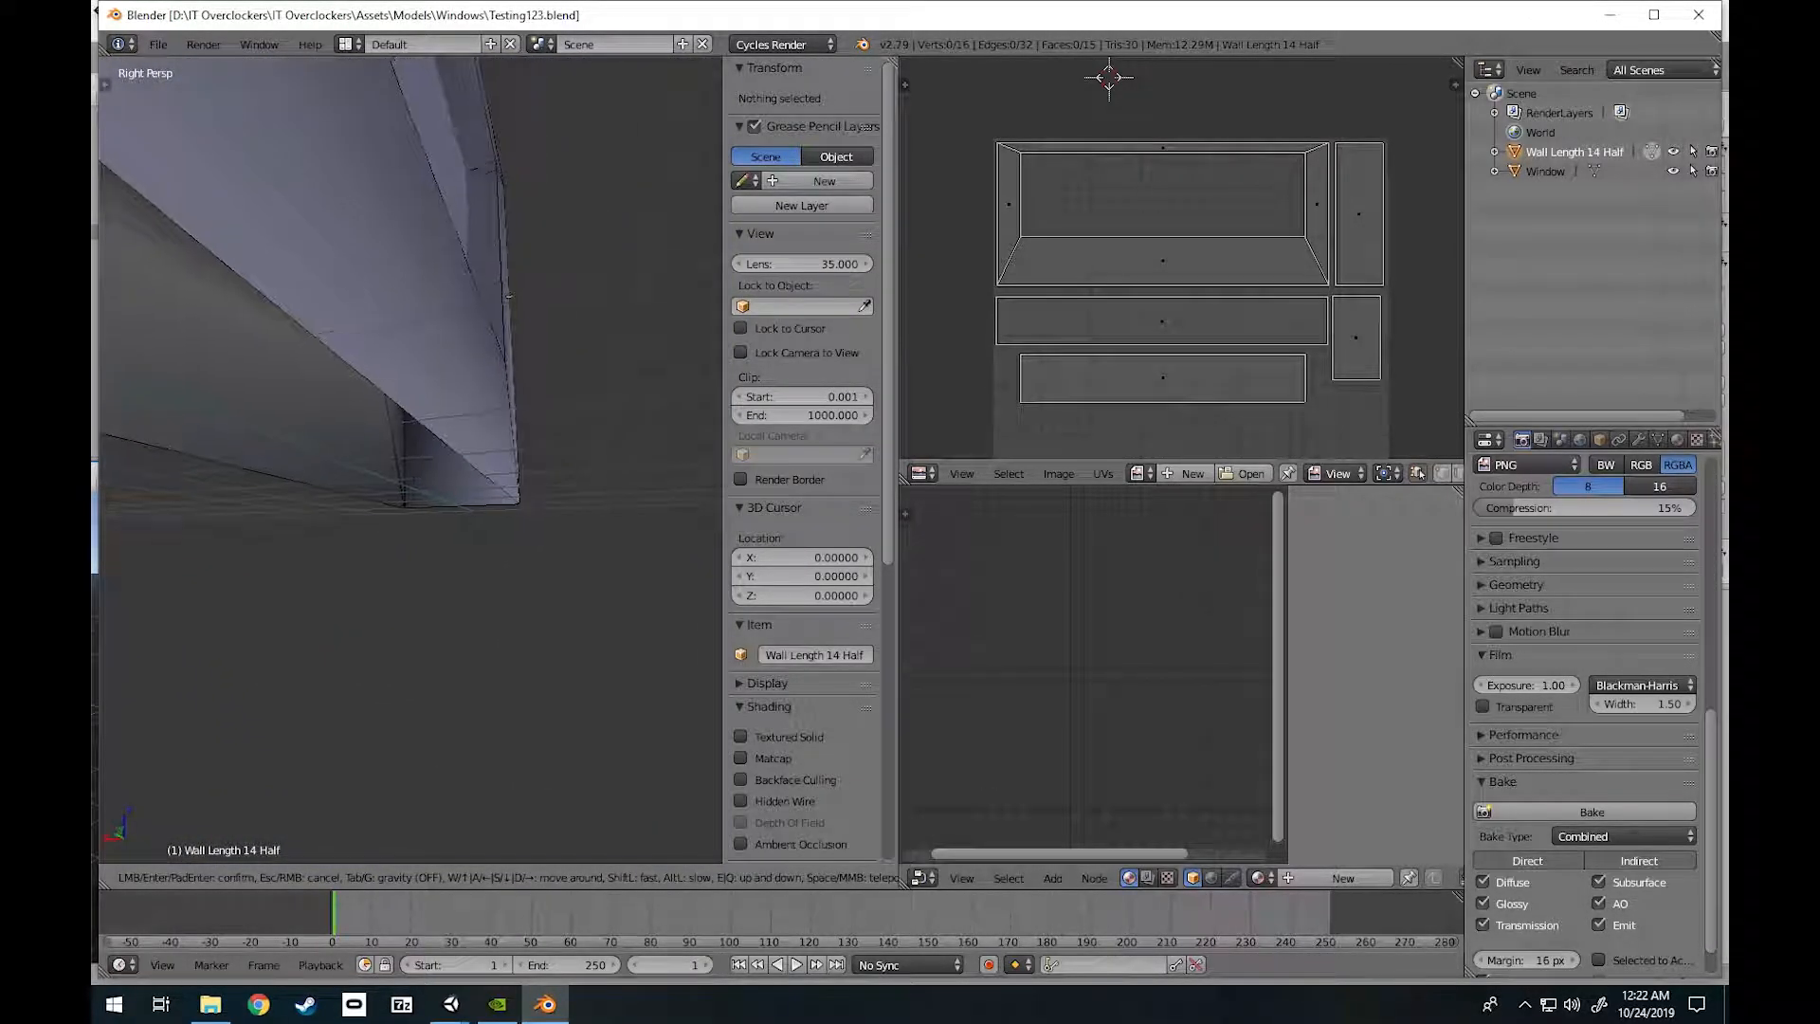
key("w")
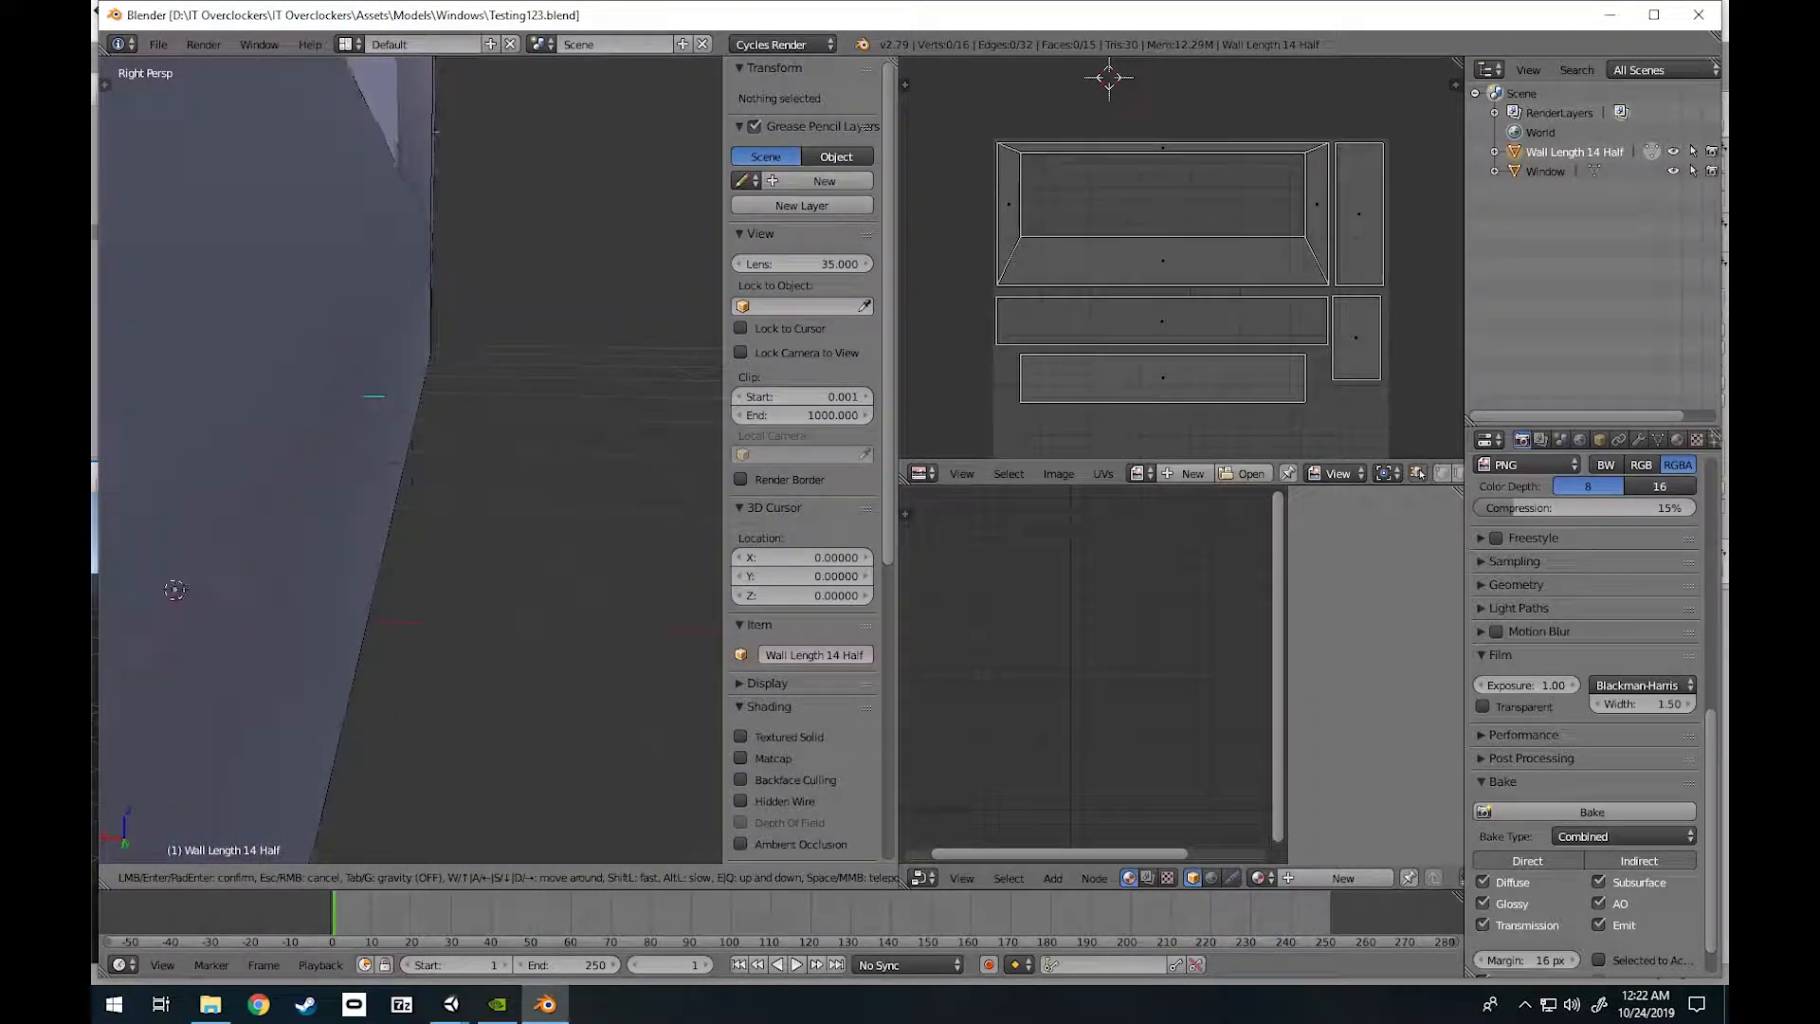
key("s")
left_click(410, 460)
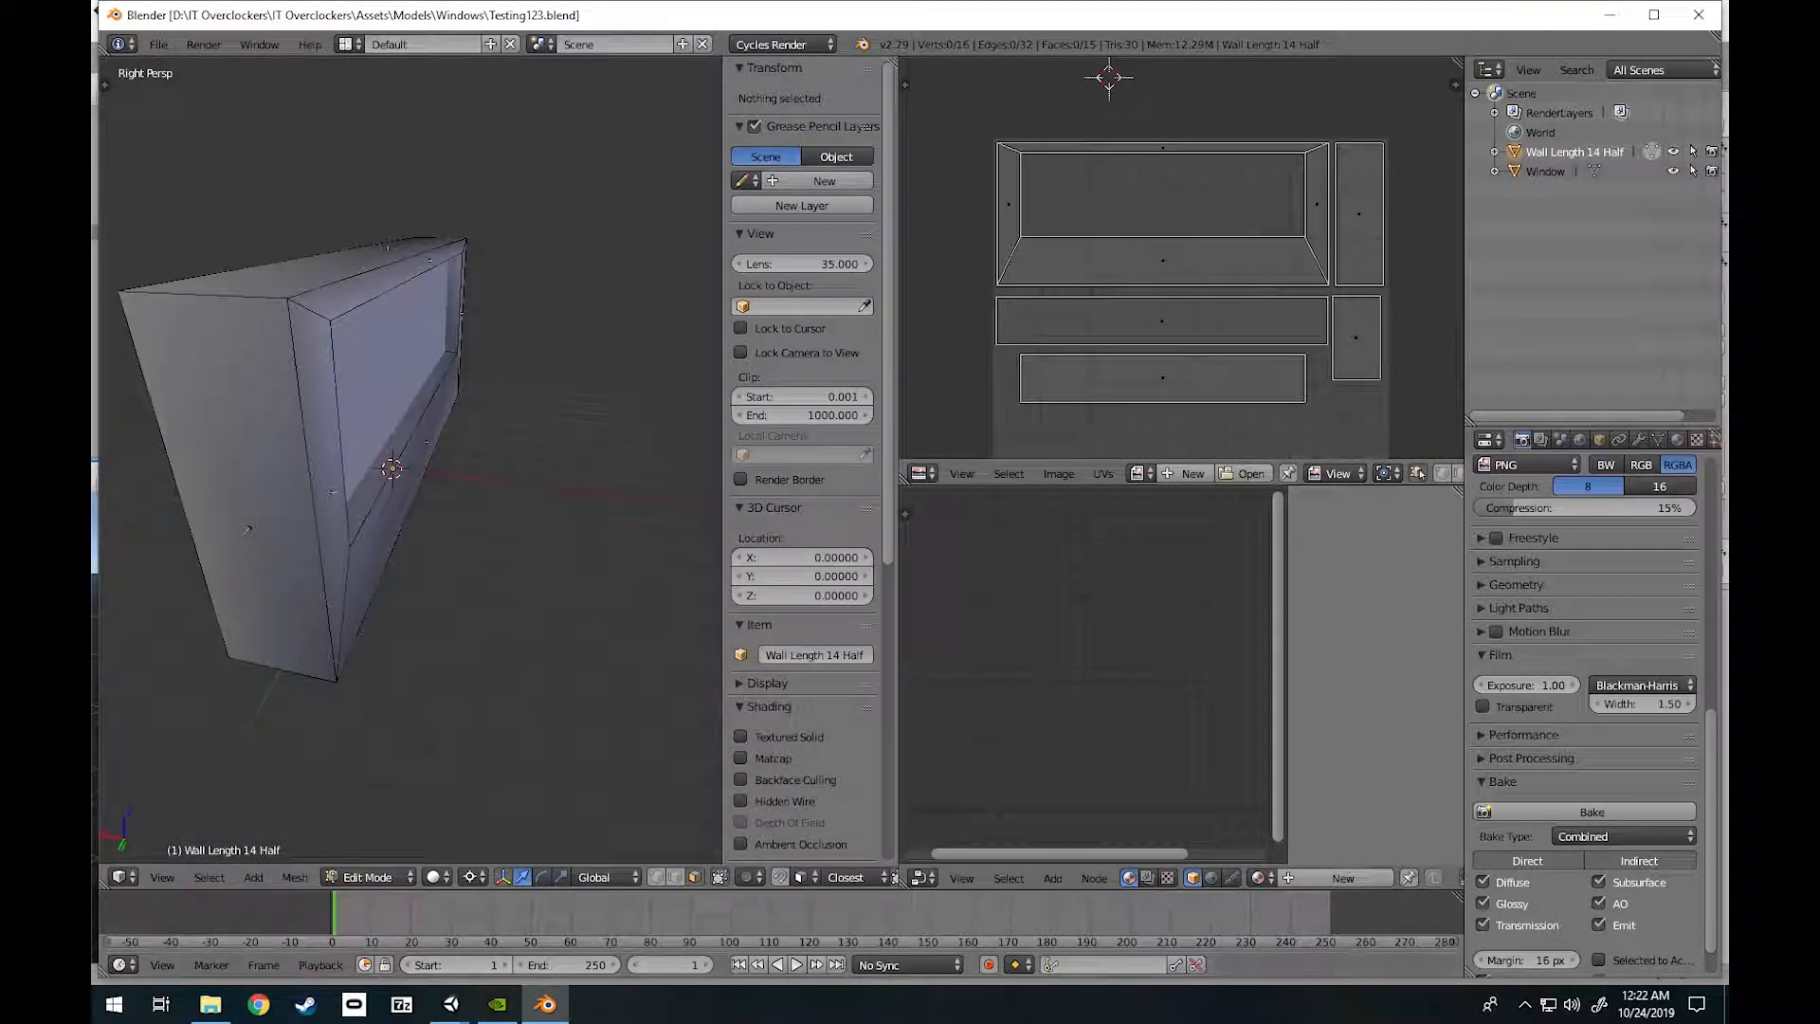
Return to the LockedInAMaze project and inspect the RightHand and First person pistol assets in its Models folder.
mouse_move(451, 1003)
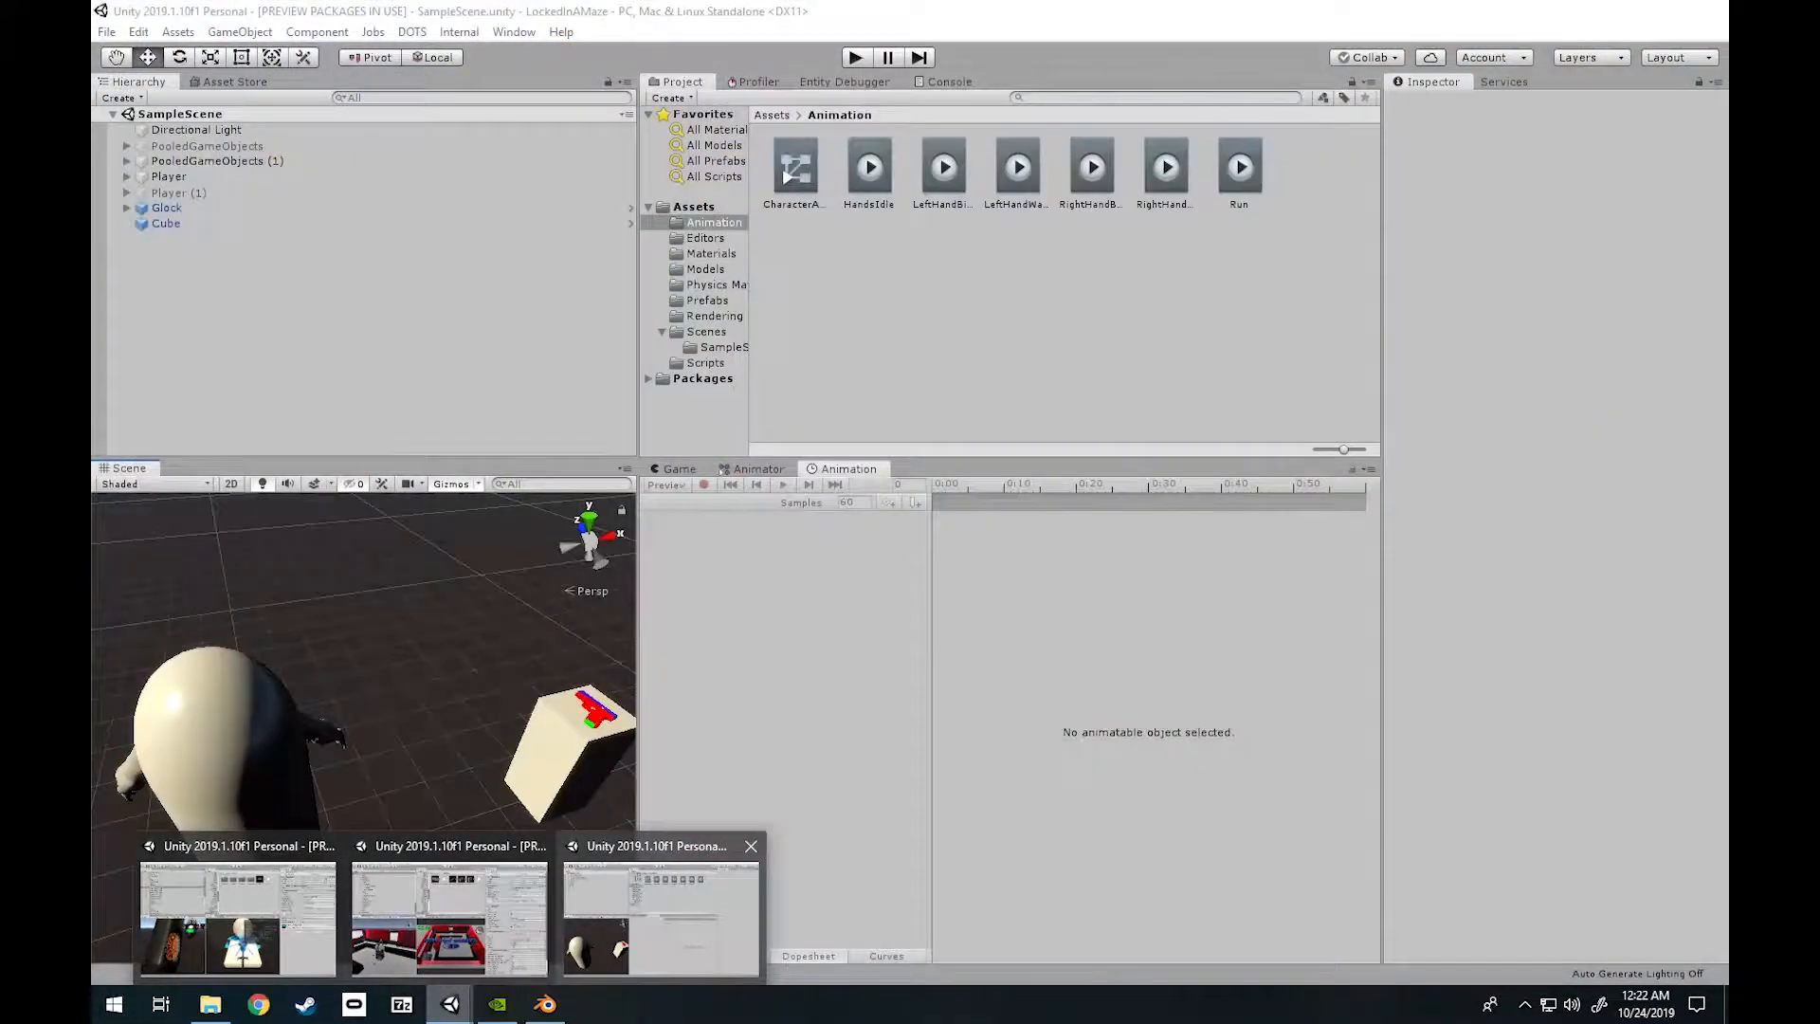
left_click(660, 914)
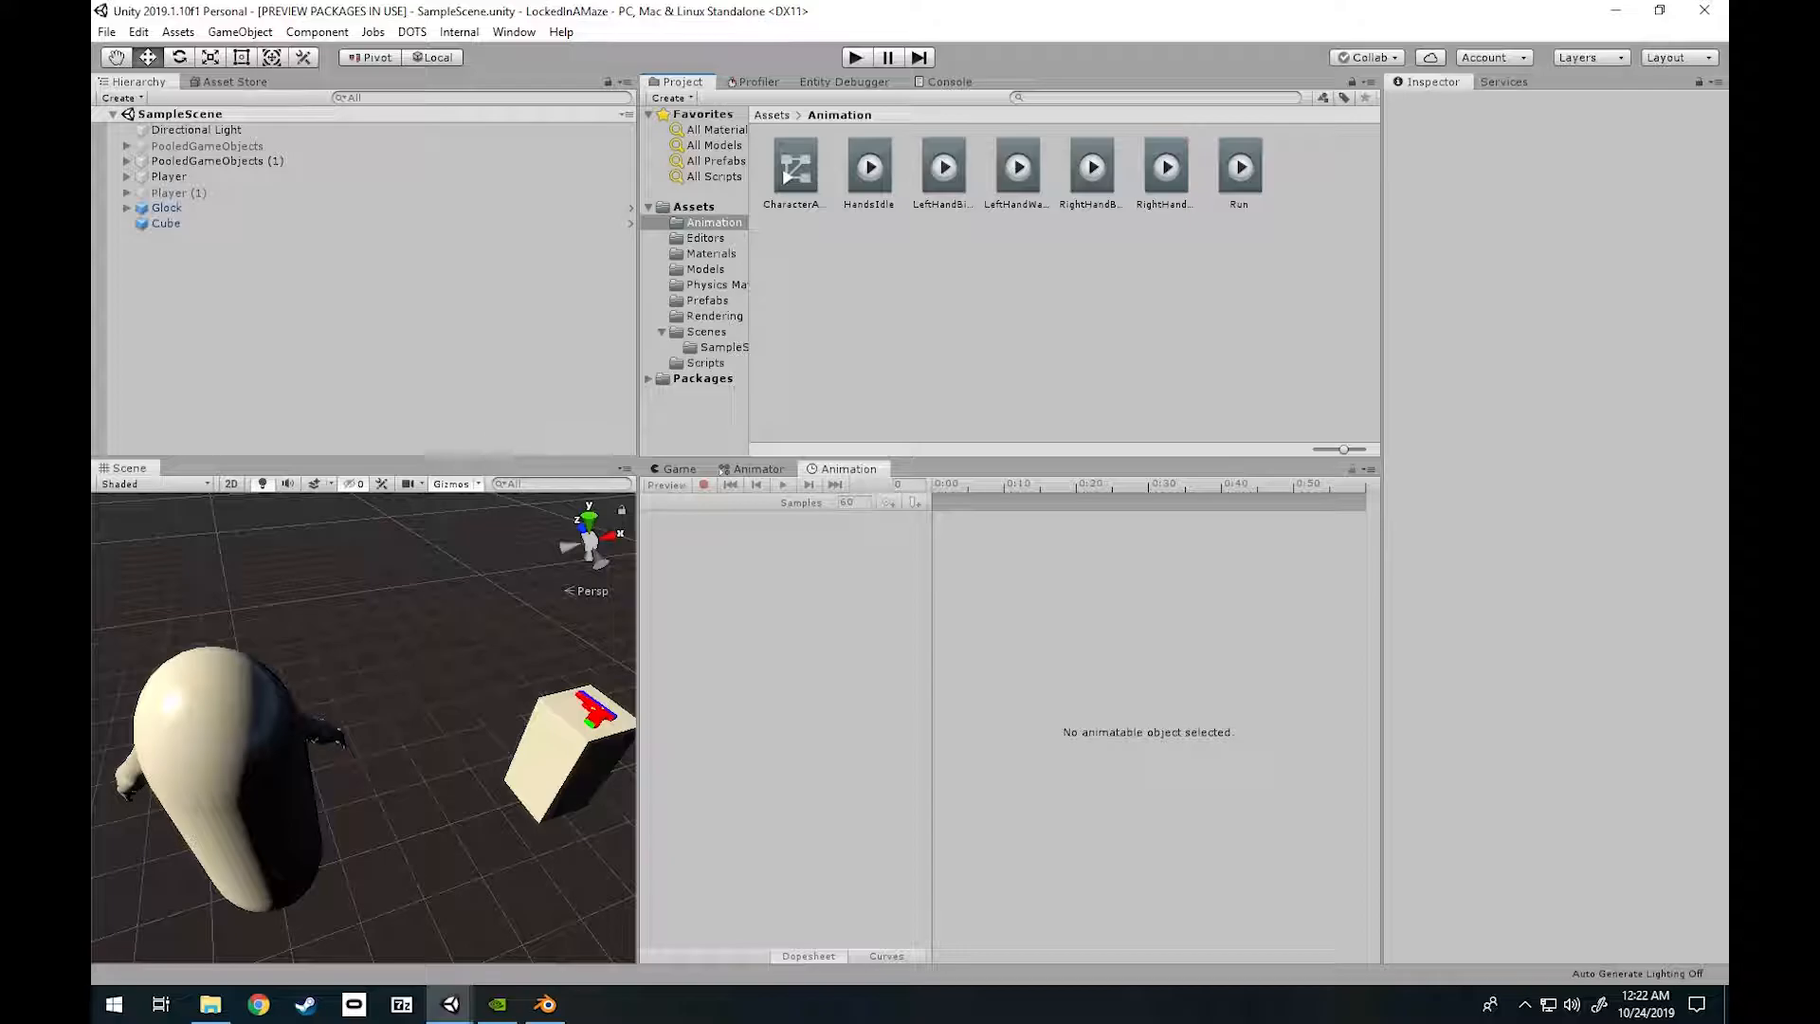
left_click(693, 206)
double_click(1017, 171)
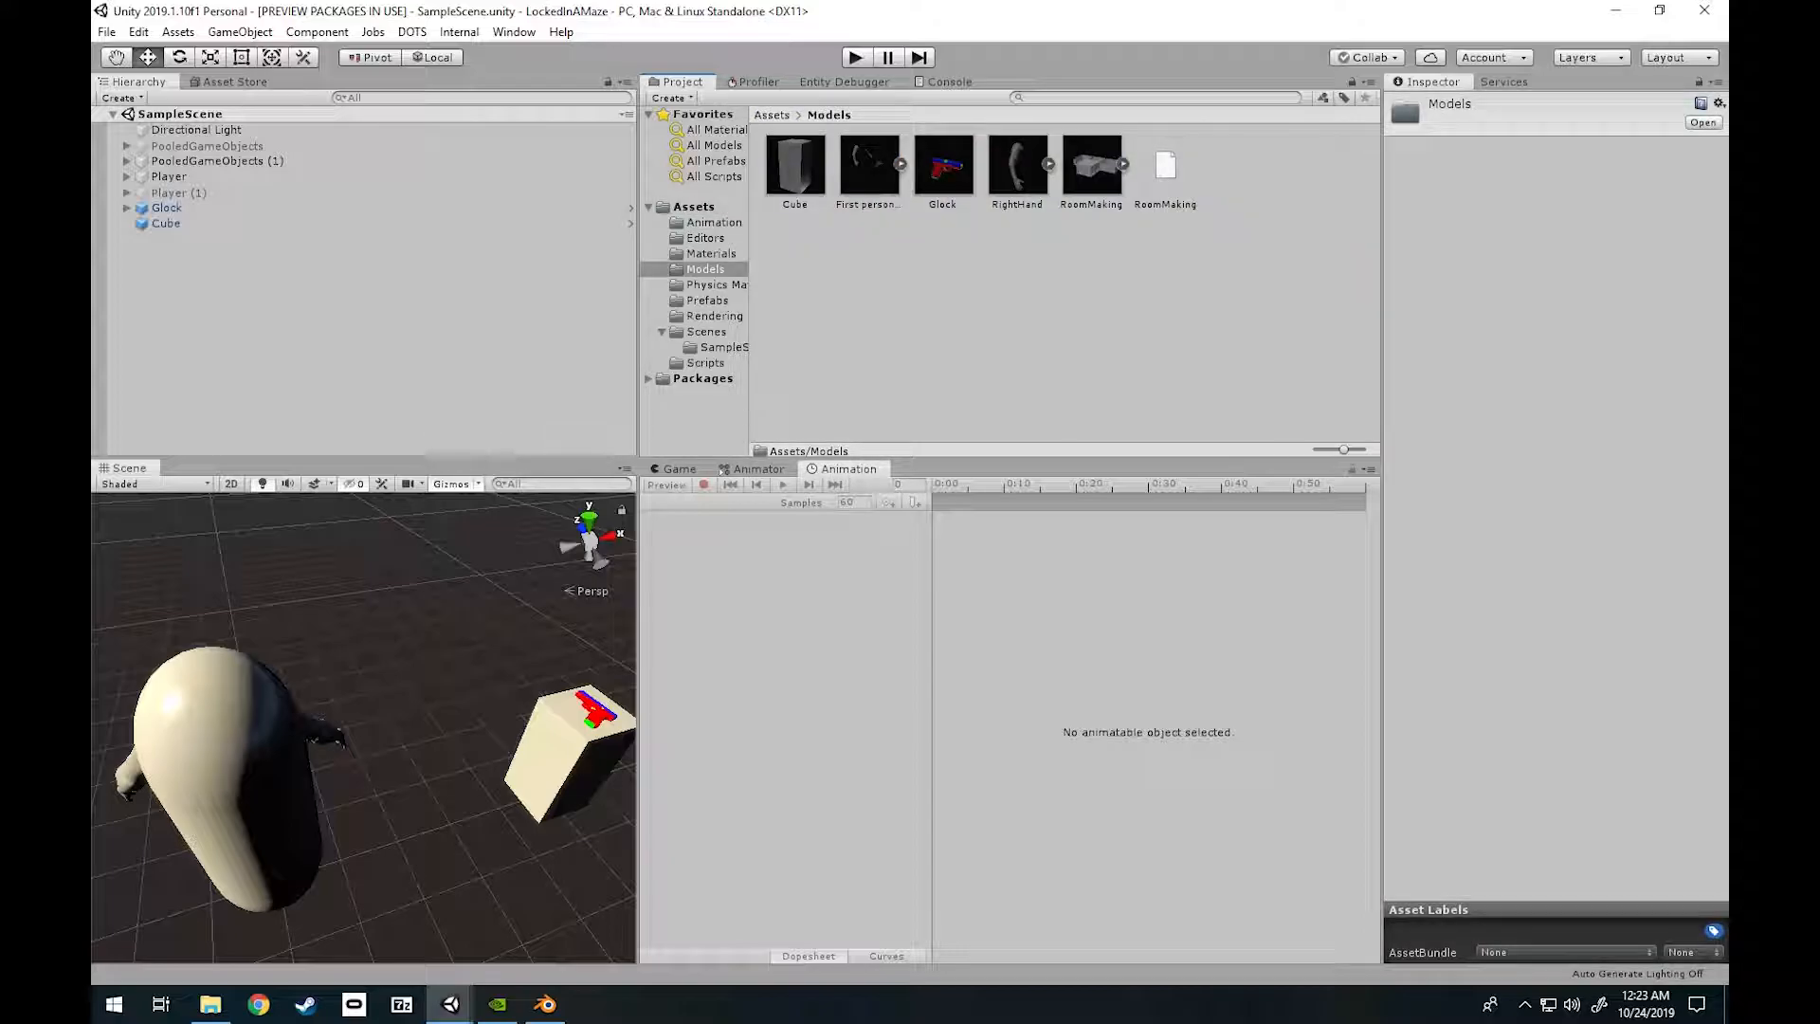
left_click(1017, 171)
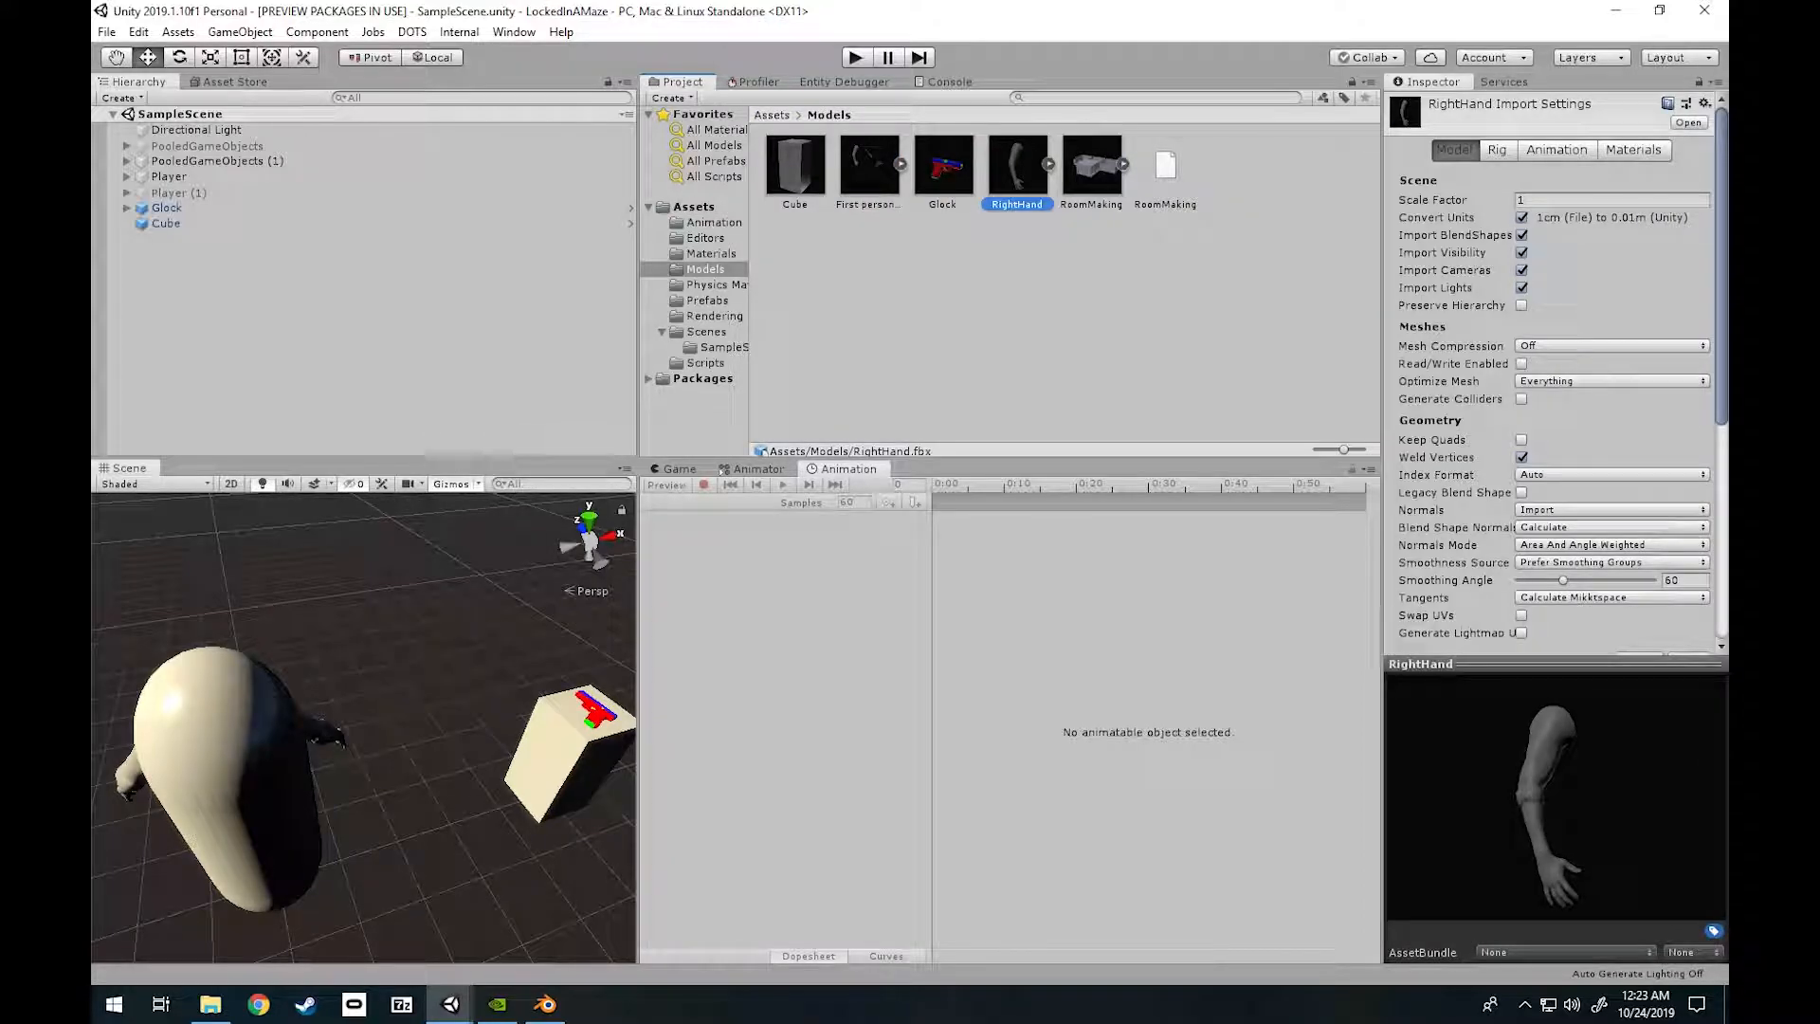
left_click(868, 166)
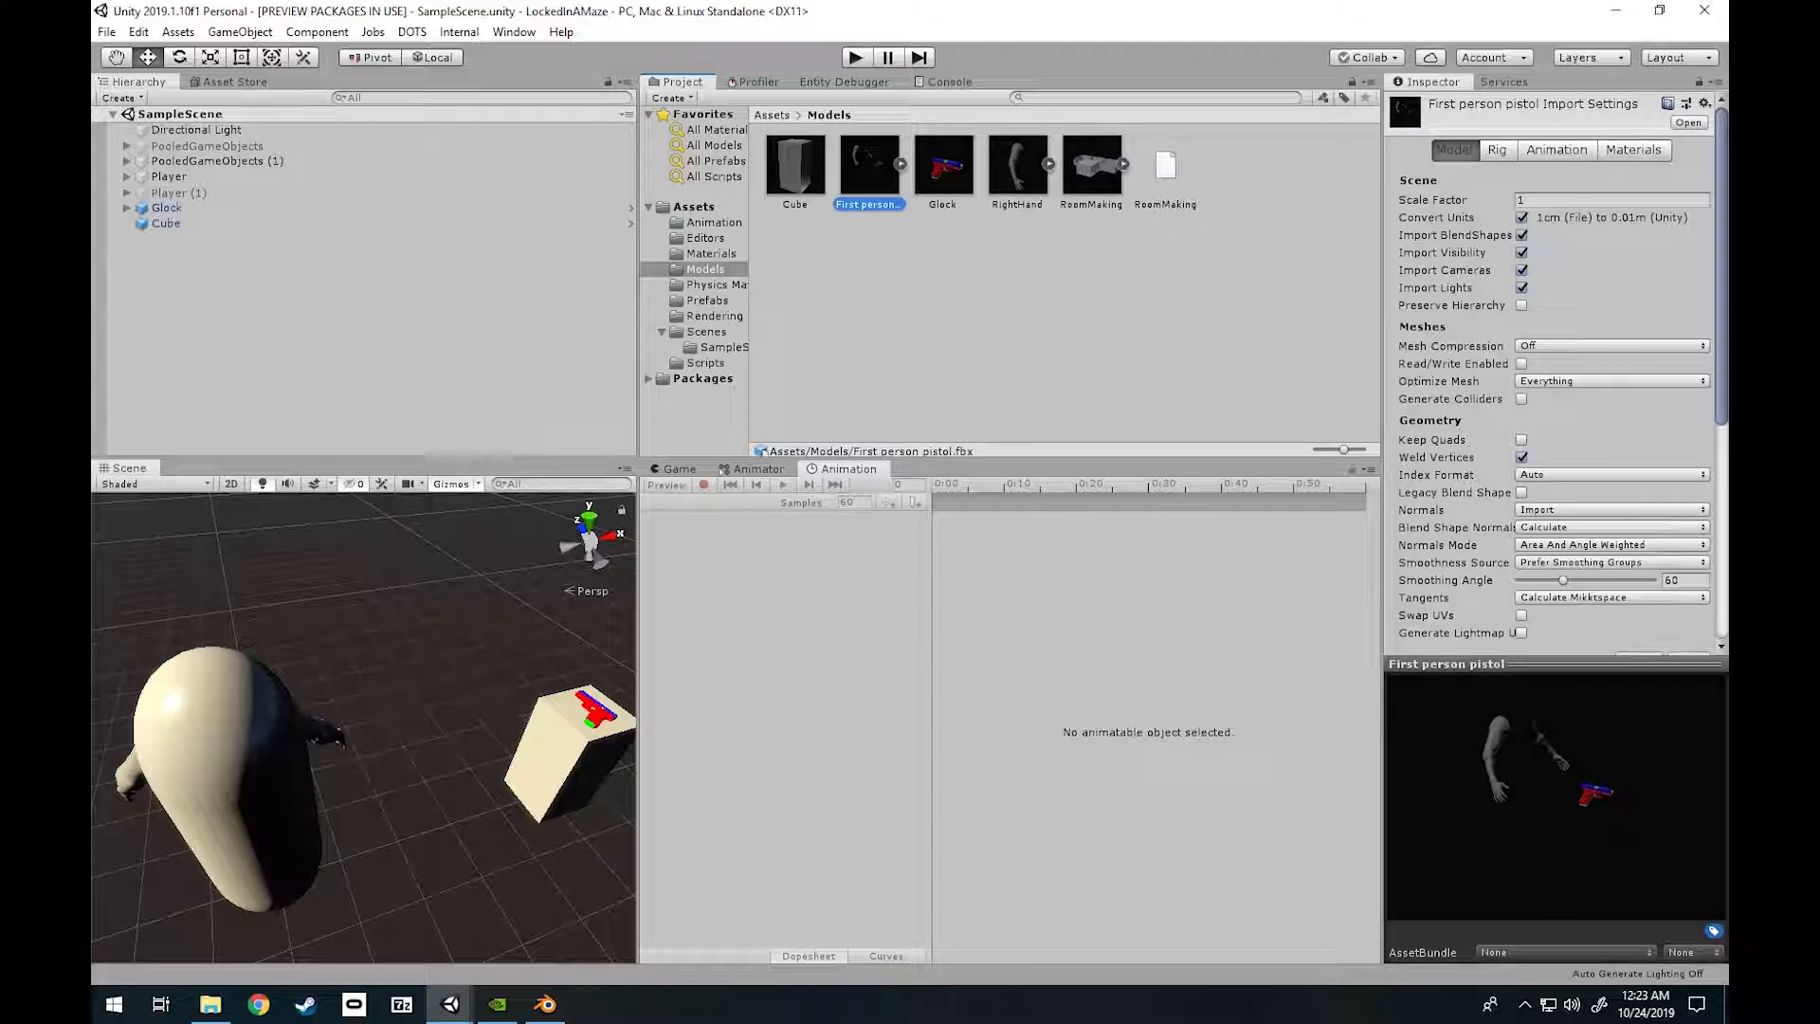
key("Escape")
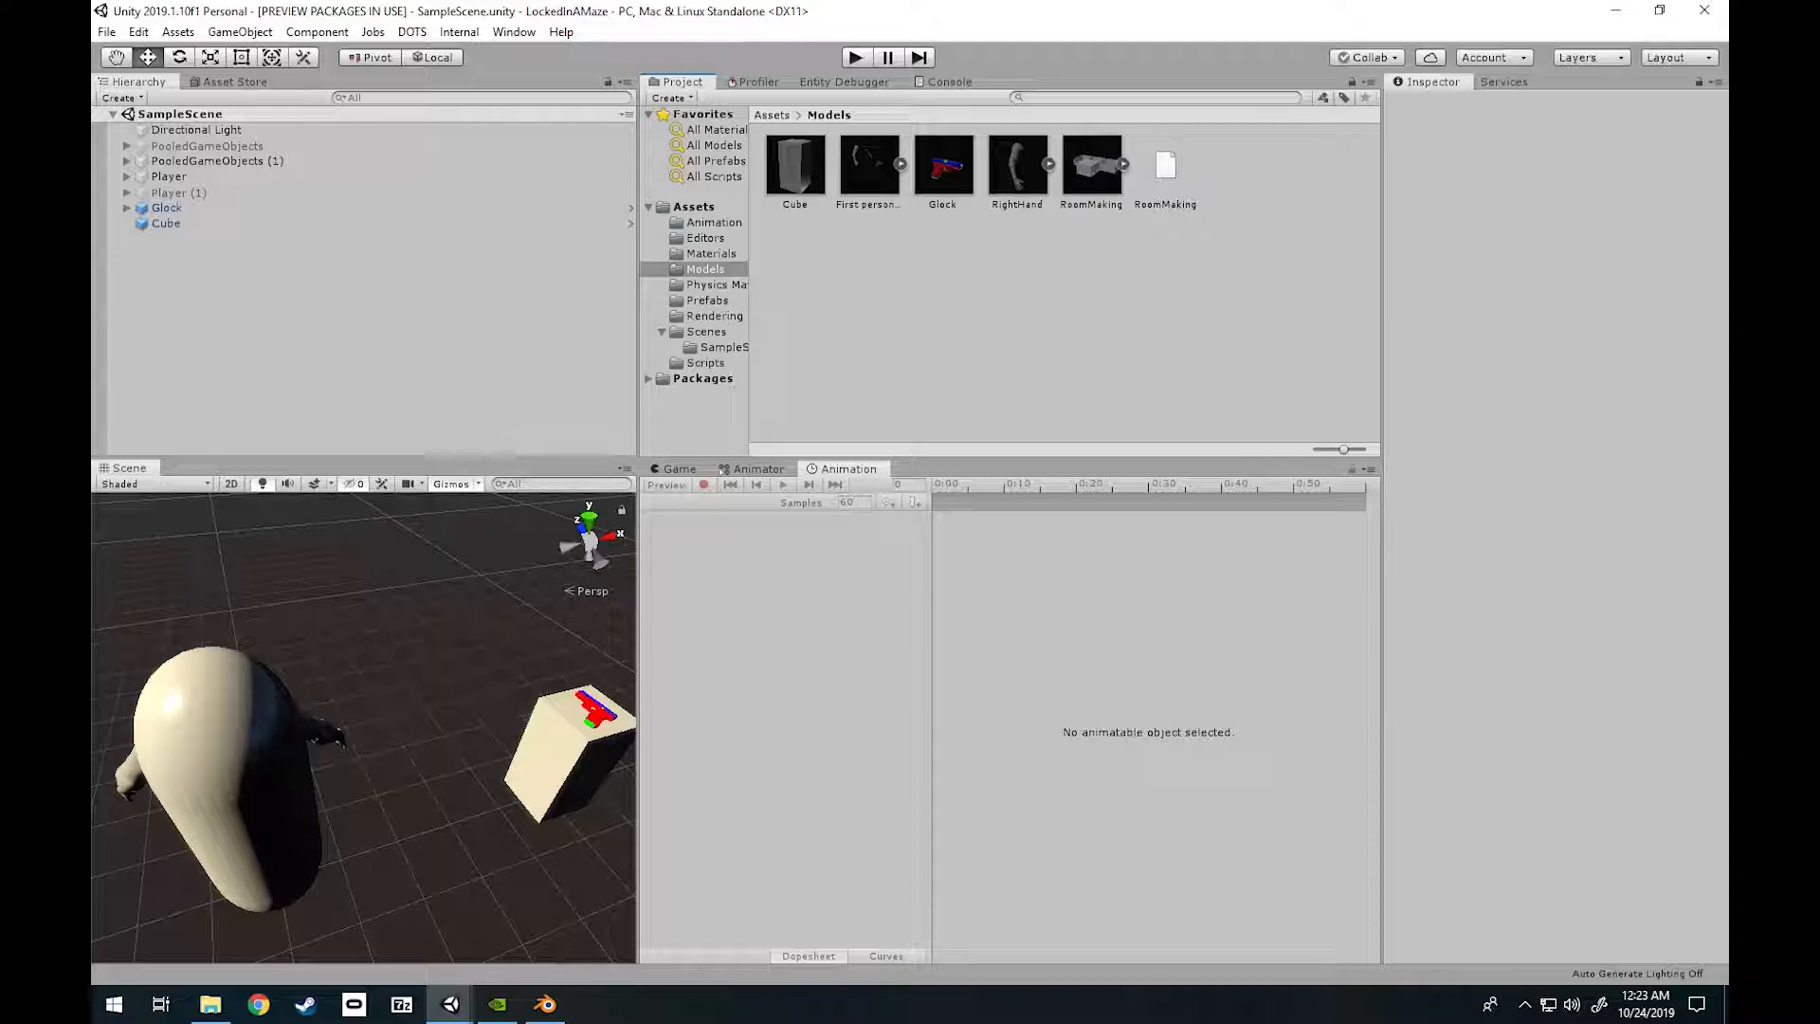
double_click(868, 166)
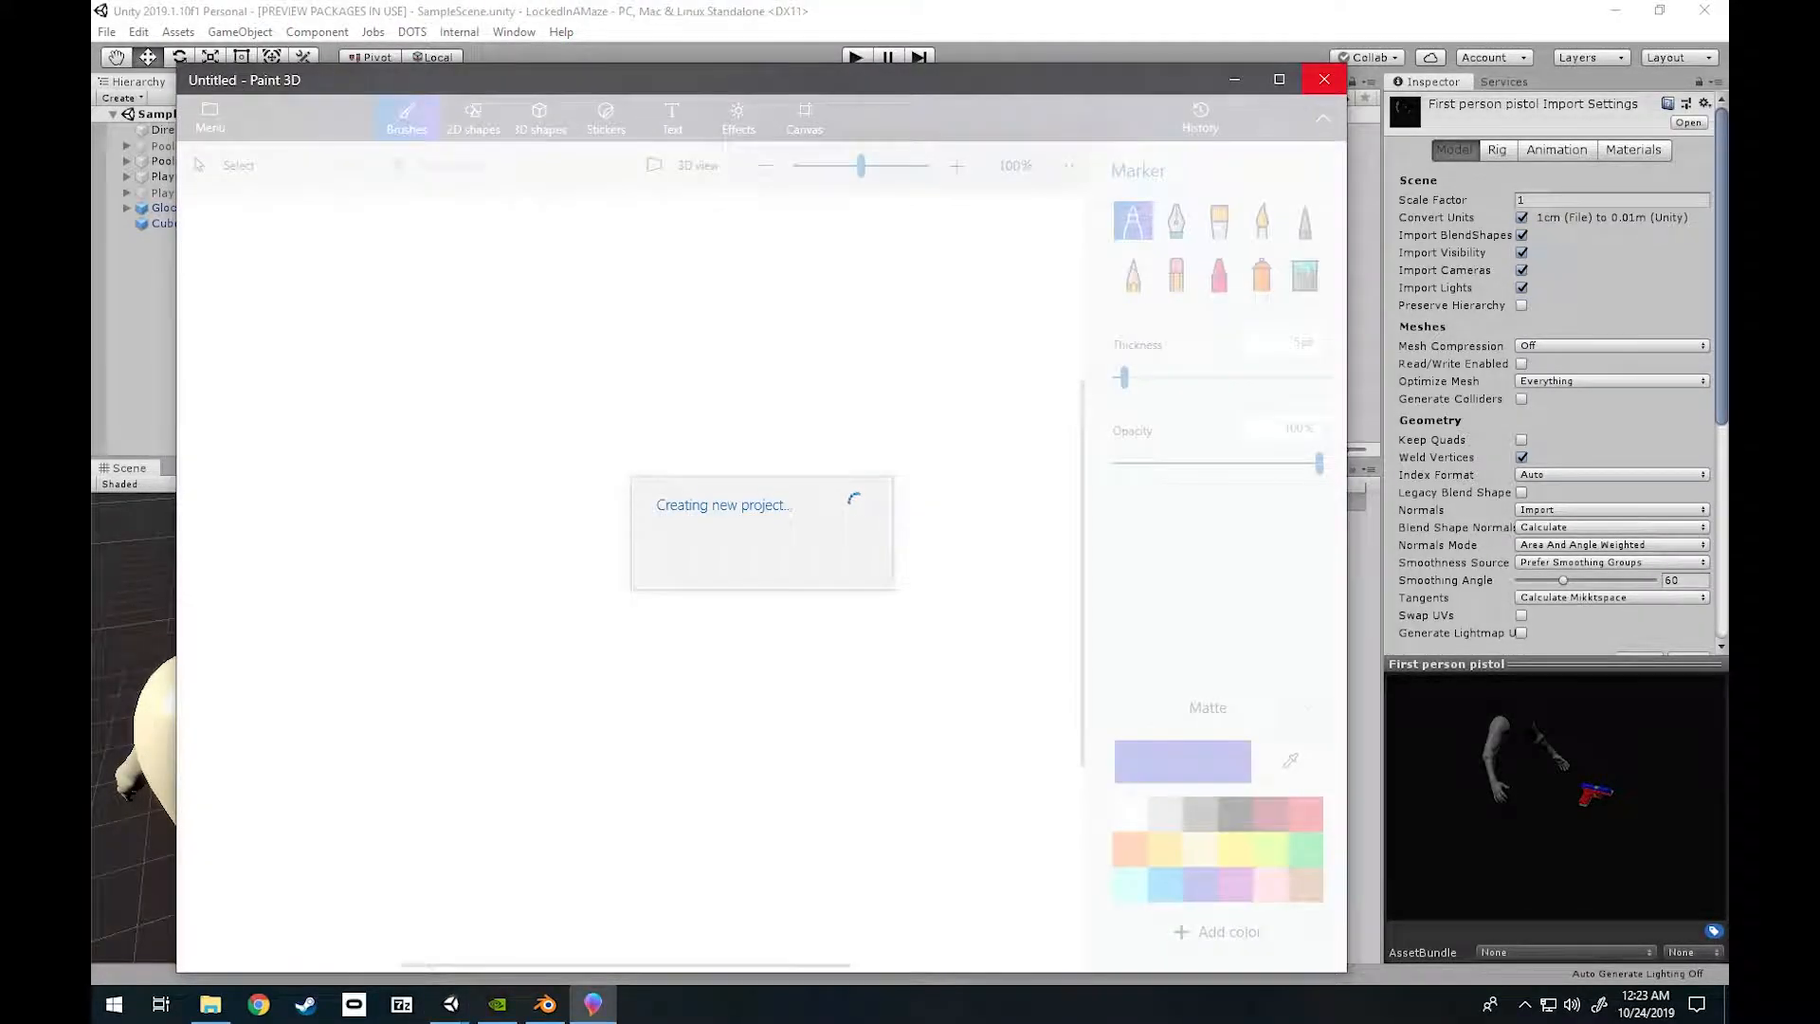
left_click(1324, 78)
key("Escape")
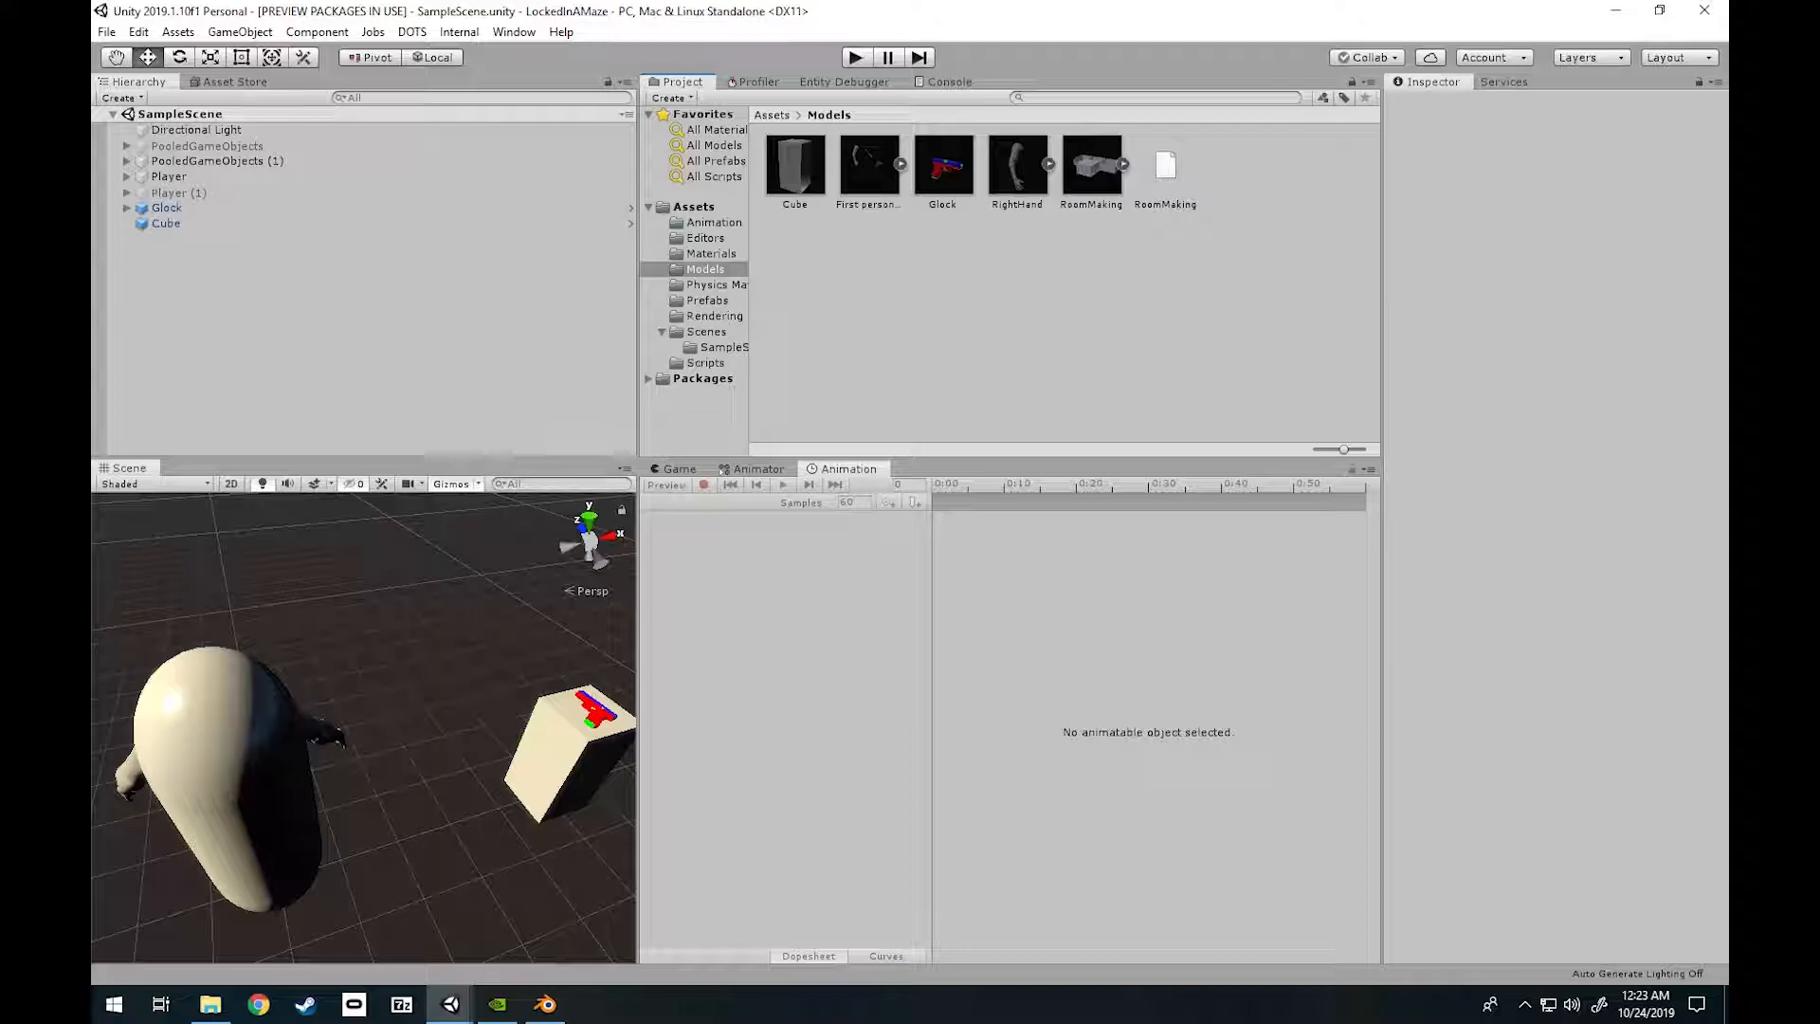
Add the Glock prefab from the Models folder to SampleScene and delete the added copy.
left_click(943, 166)
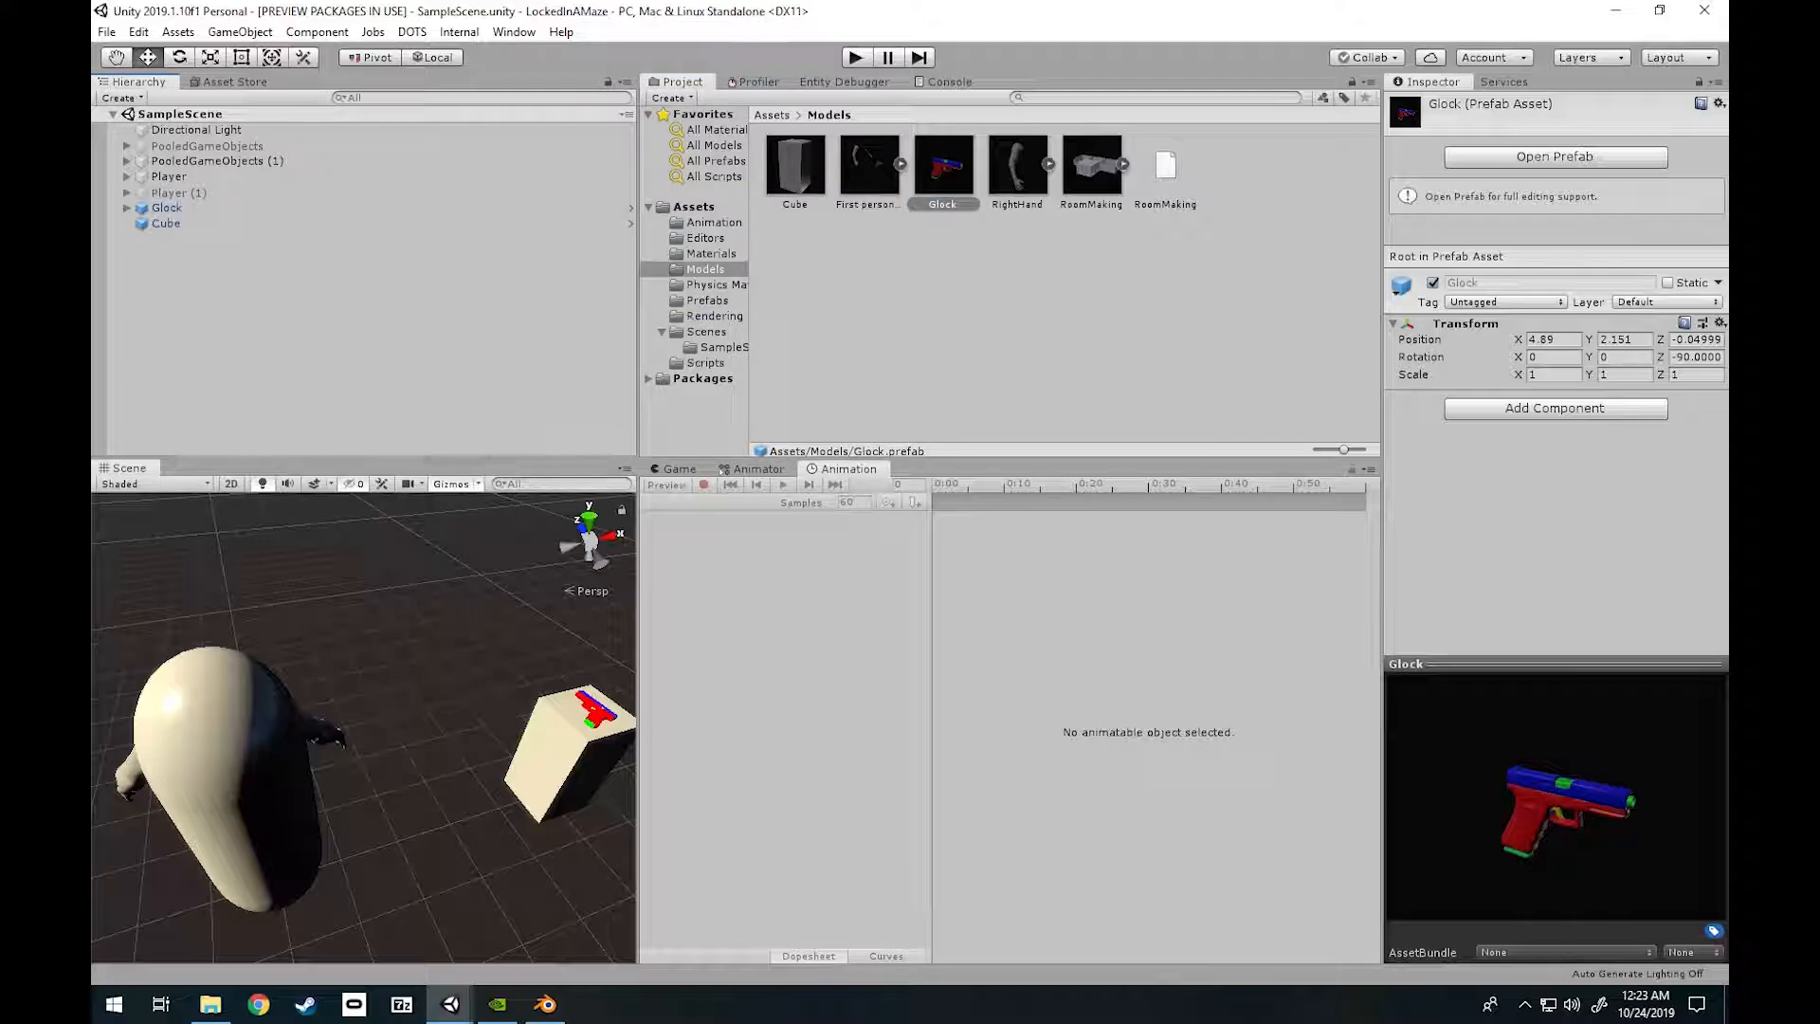
left_click_drag(942, 165, 284, 239)
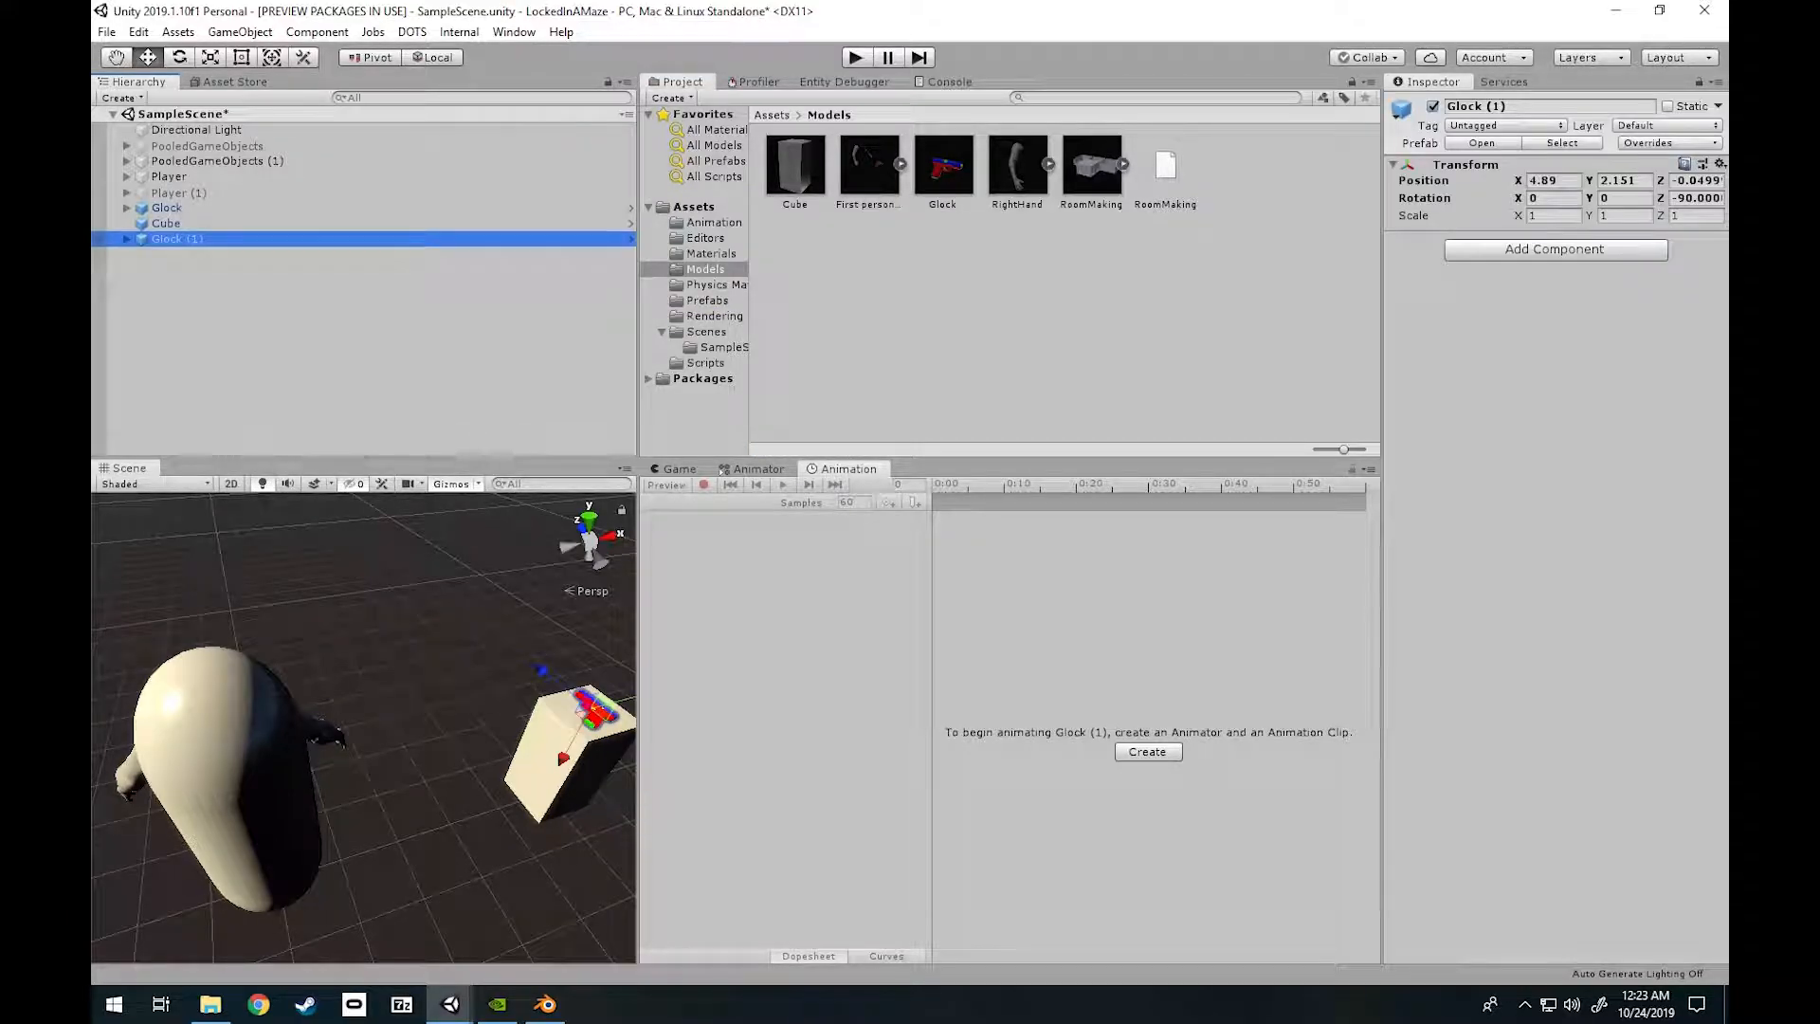
key("Delete")
Focus on the Glock lying on the cube, pull its Clip out of the grip, and undo the move.
double_click(166, 208)
left_click_drag(318, 763, 262, 763, "alt")
scroll(407, 722, "up", 6)
left_click_drag(379, 730, 163, 814, "alt")
left_click(308, 758)
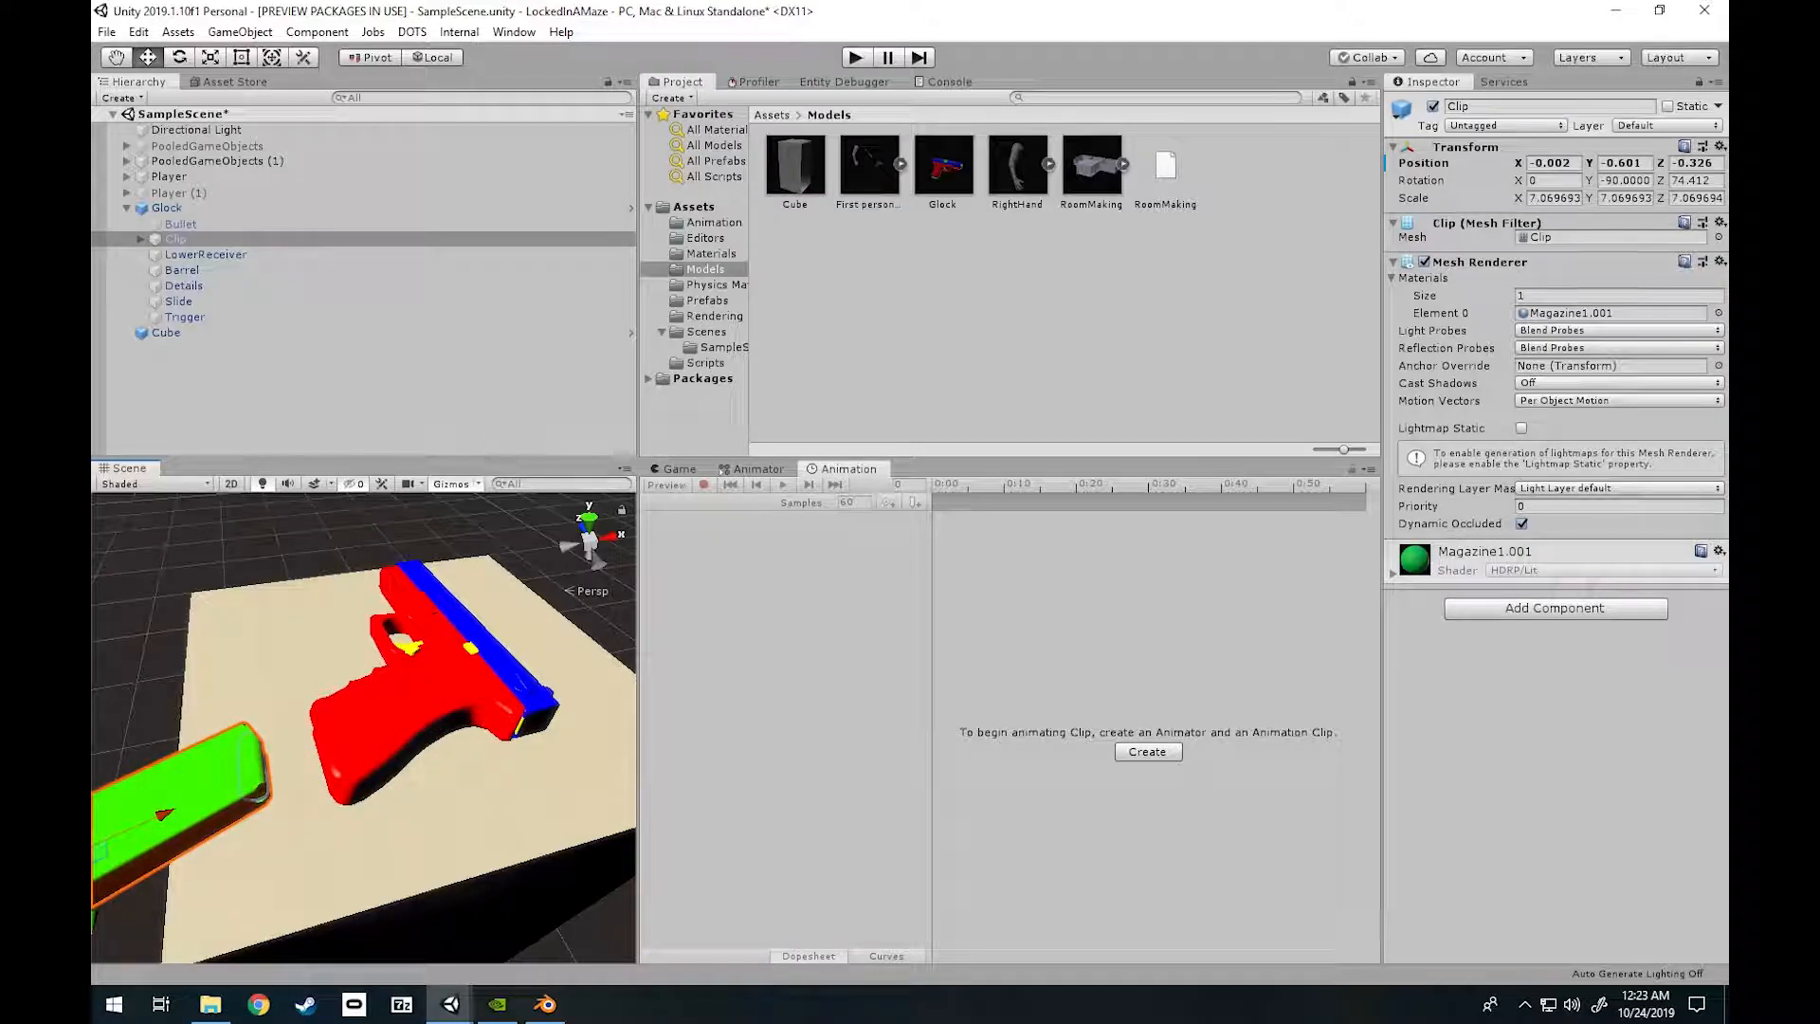
key("ctrl+z")
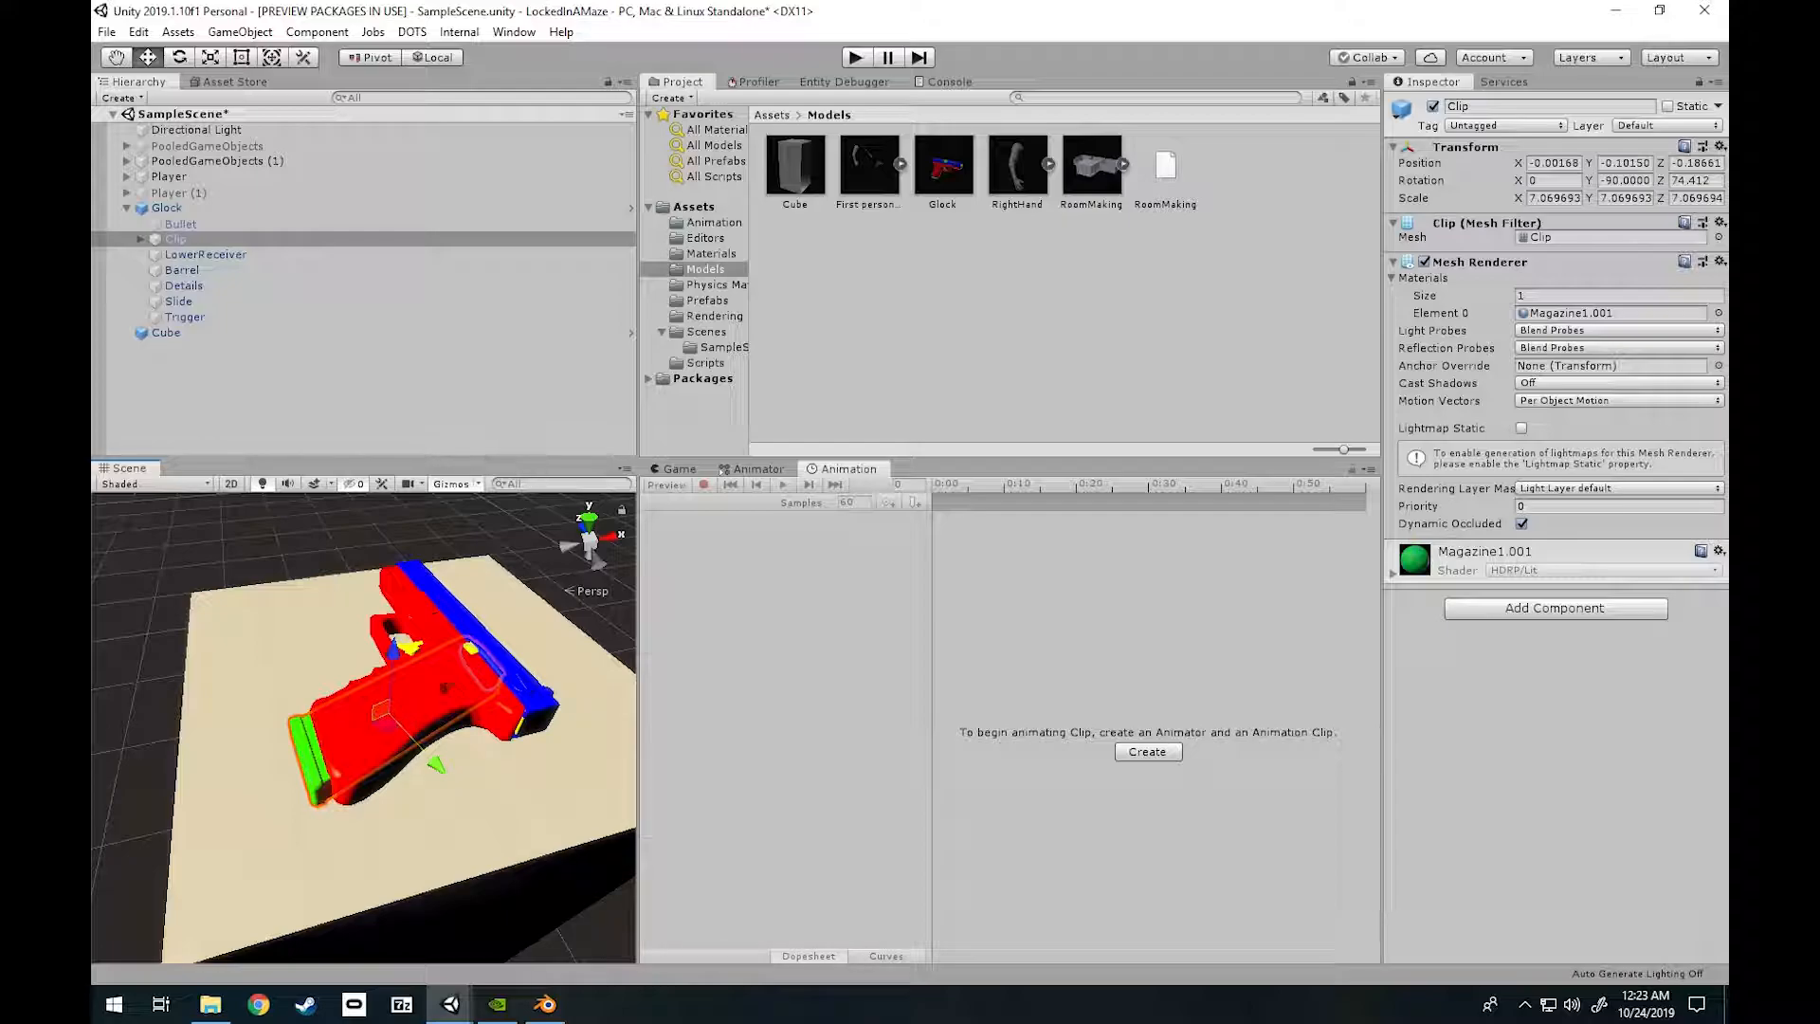
Look at the Glock from farther away, move its Clip once more, and undo that move.
right_click_drag(446, 687, 365, 701)
key("s")
key("w")
key("s")
left_click_drag(365, 685, 282, 708)
key("ctrl+z")
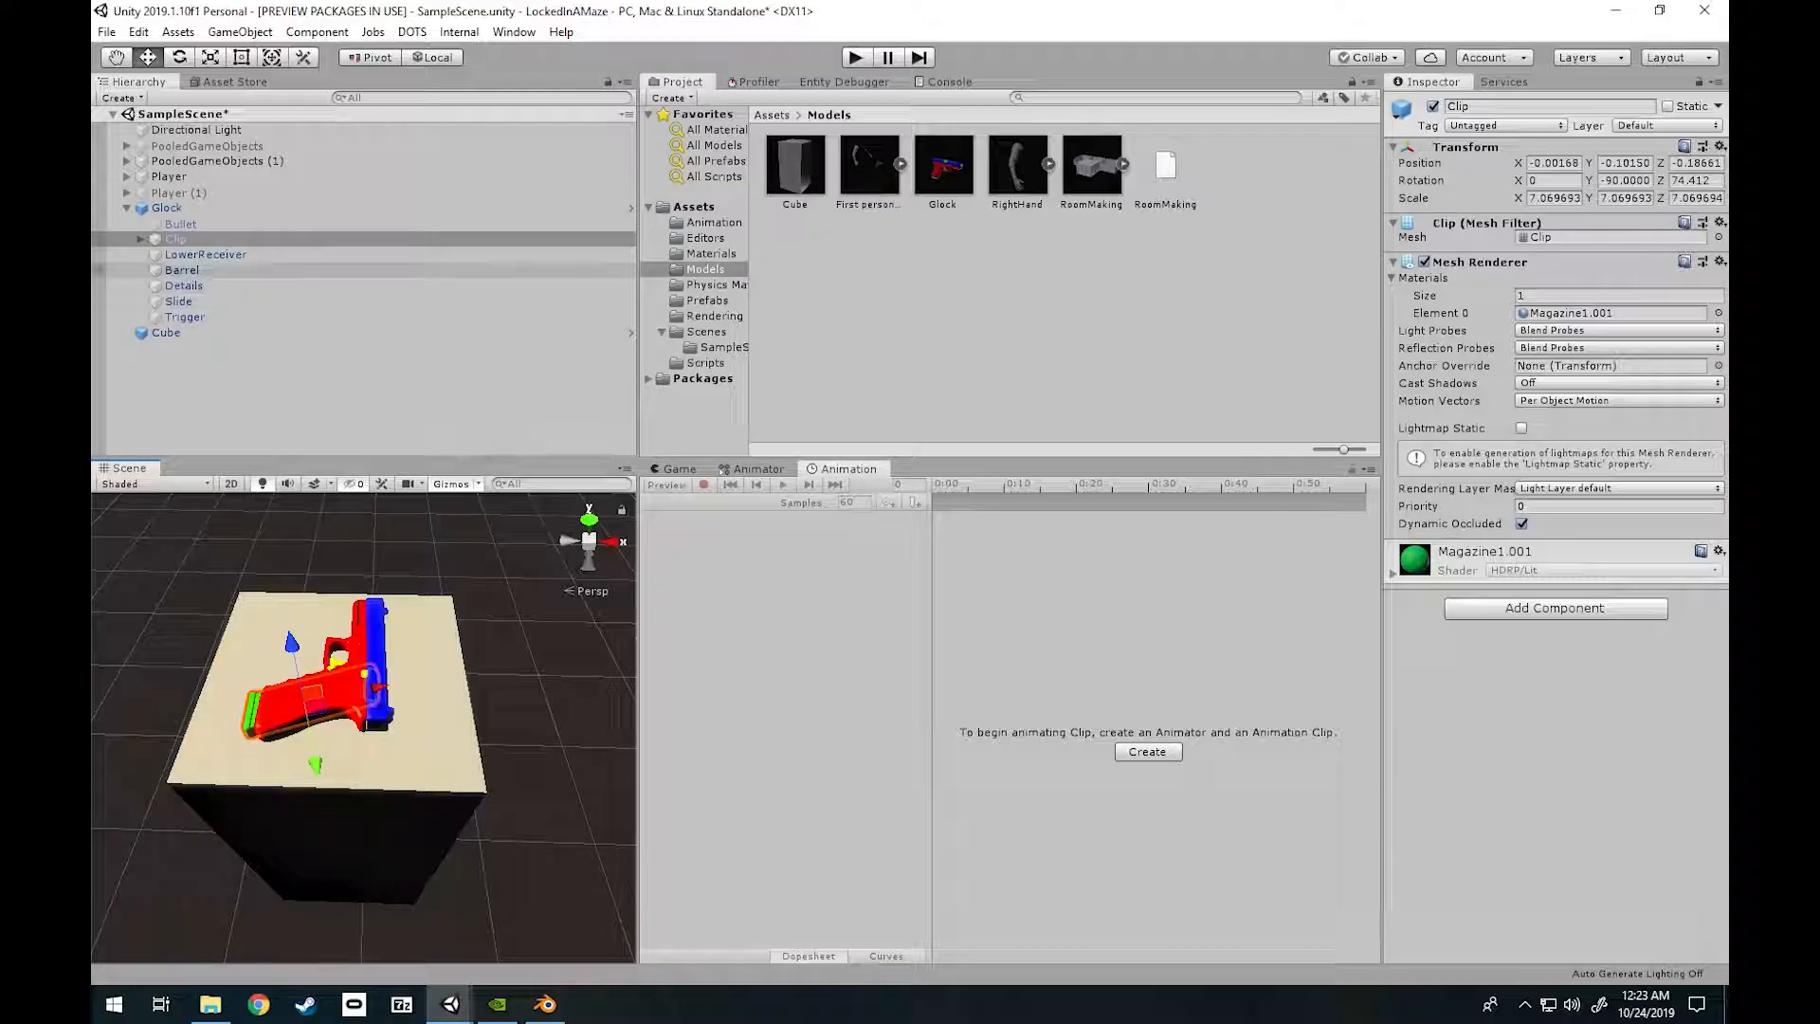
Examine the Glock up close and compare its Clip and LowerReceiver meshes one at a time.
right_click_drag(364, 728, 417, 730)
key("w")
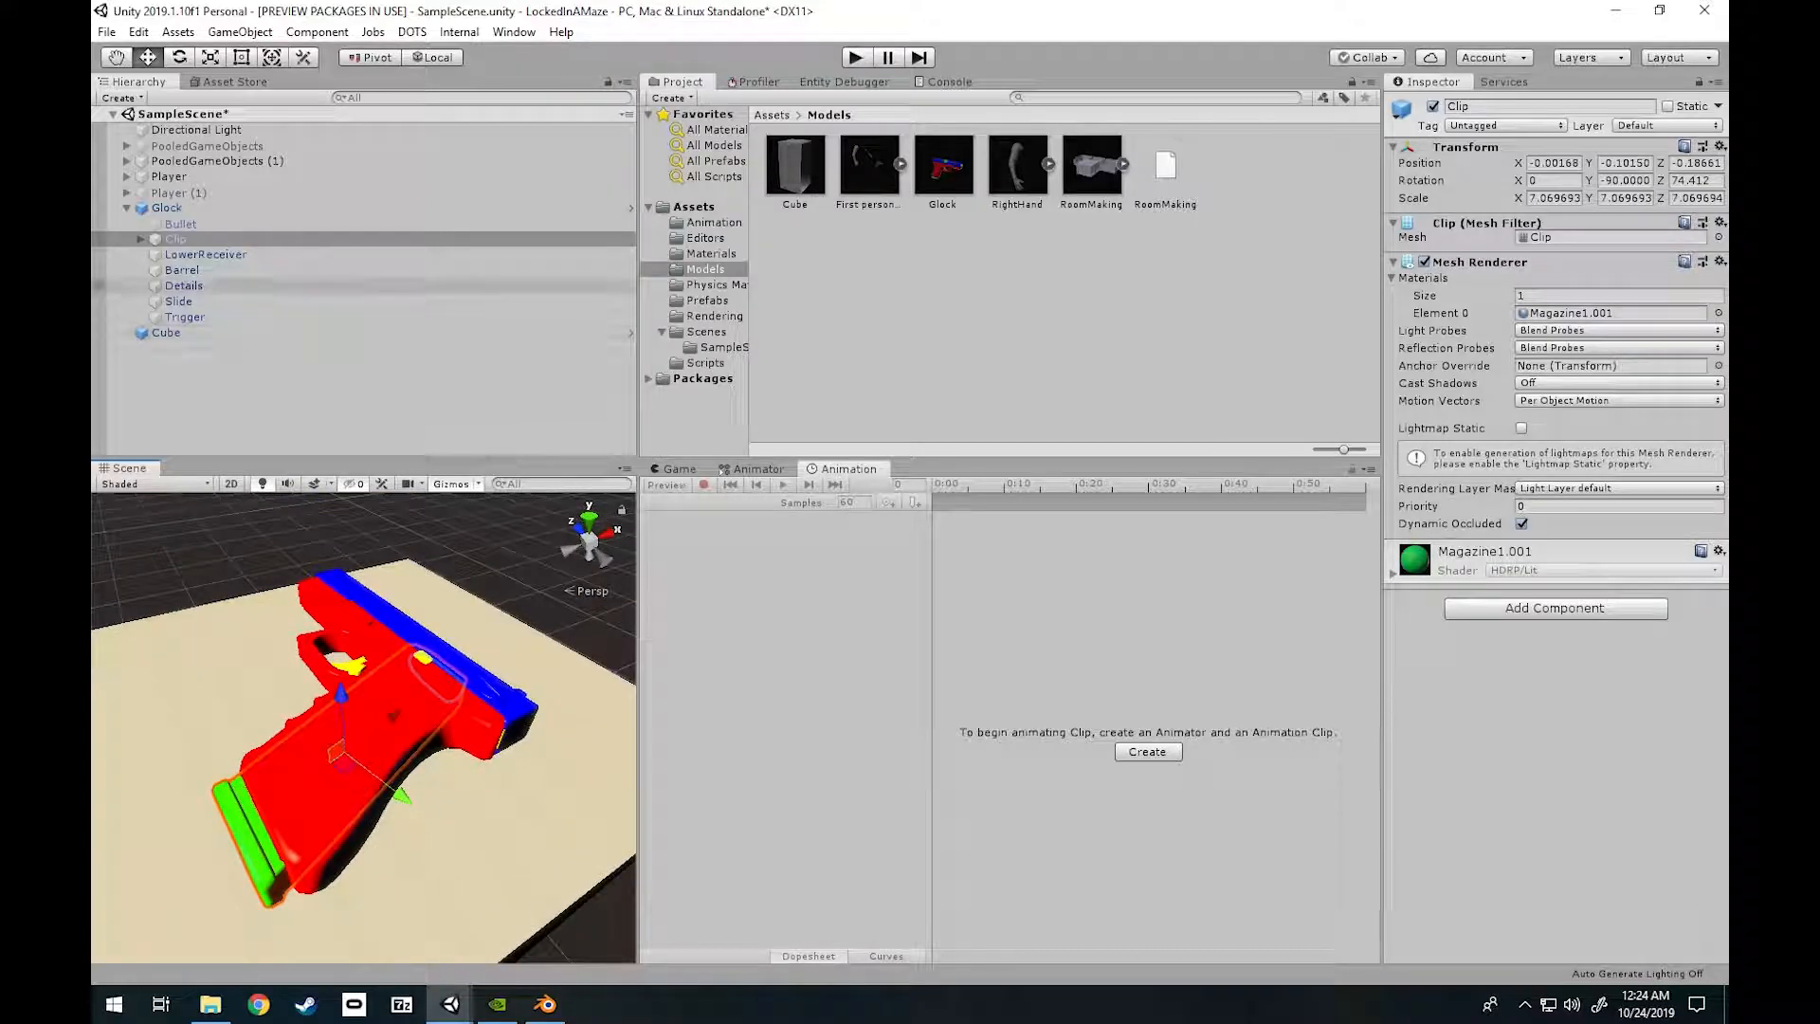
left_click(206, 254)
left_click(175, 239)
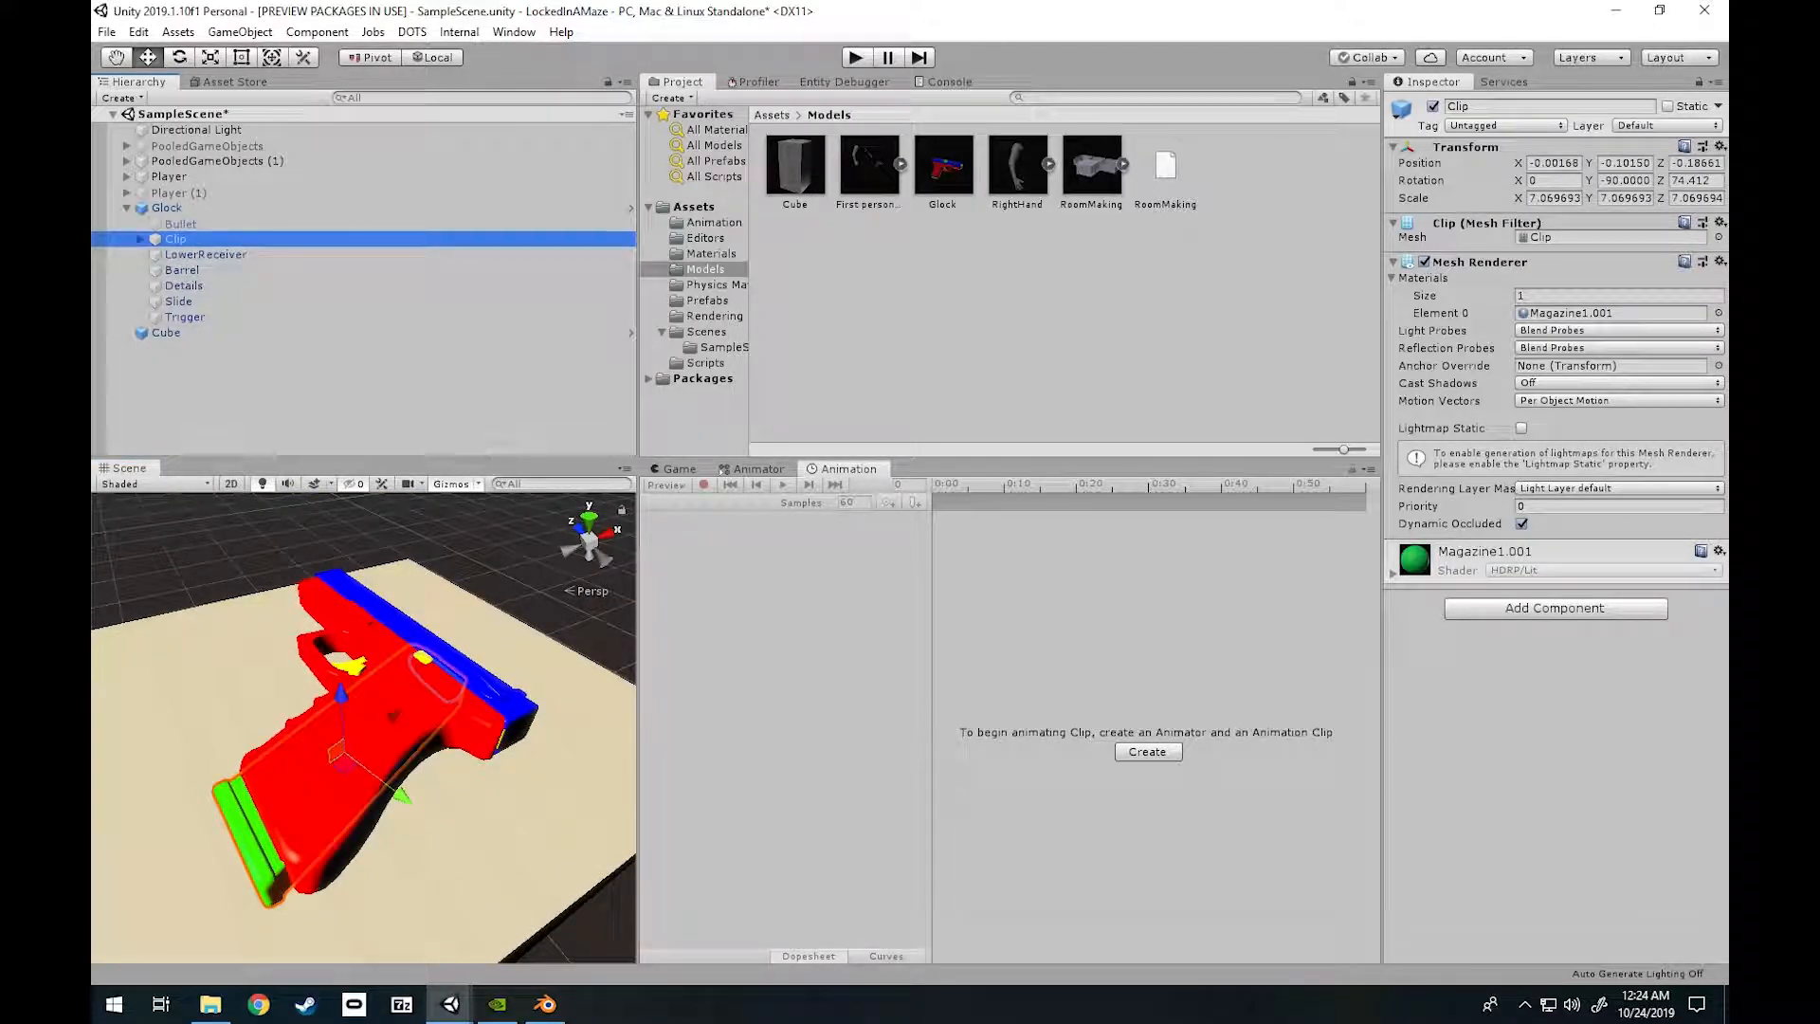
key("Up")
key("Down")
key("Down")
key("Down")
key("Down")
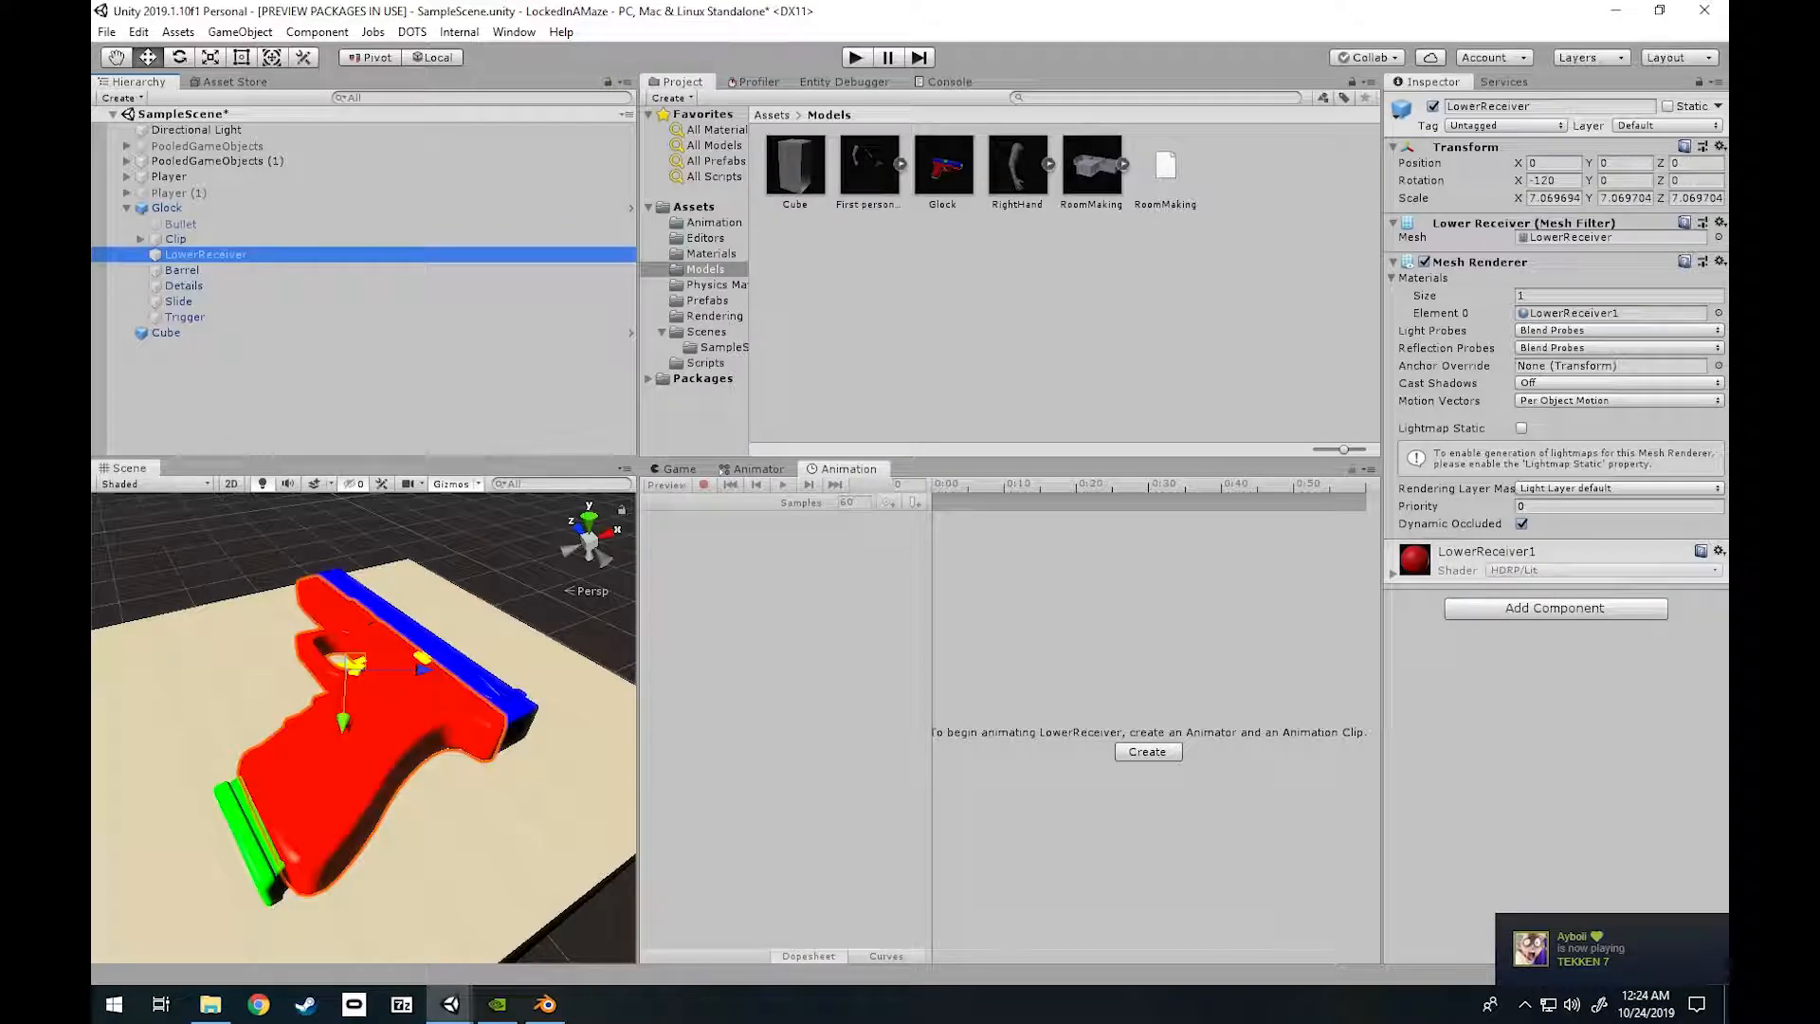
key("Up")
key("Up")
key("Up")
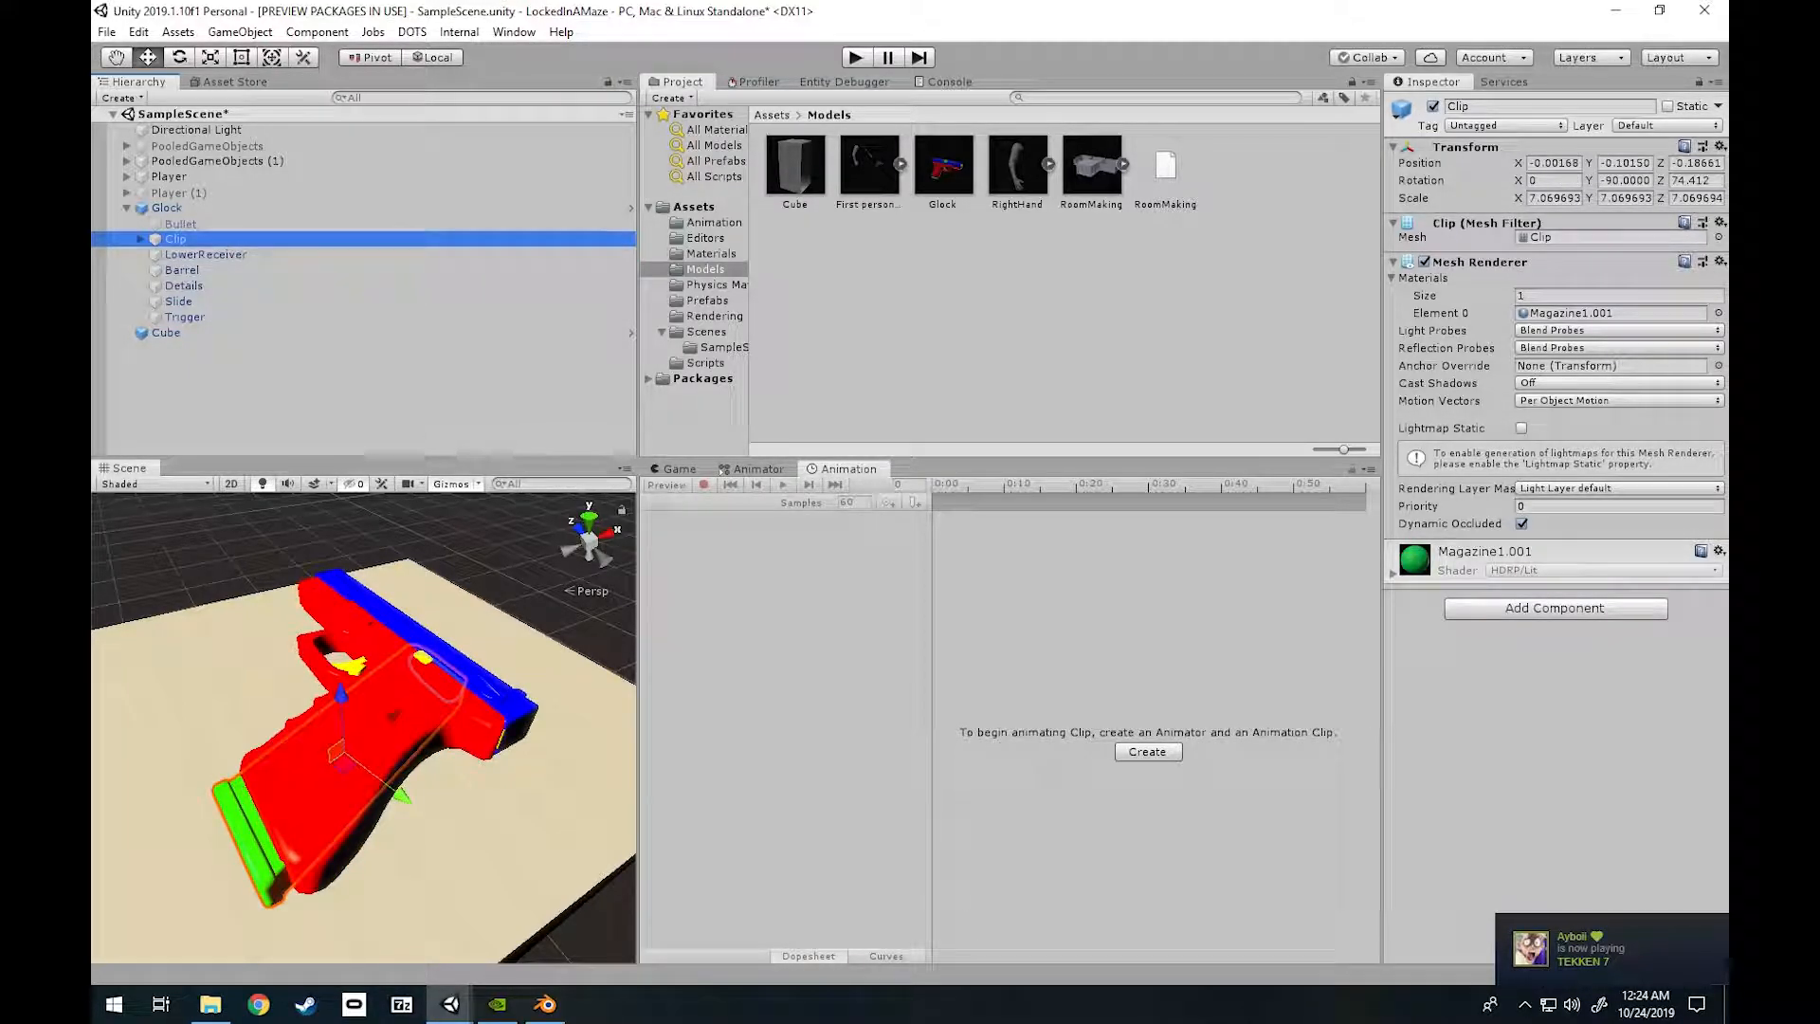
Expand the Clip, delete one of its two ClipBullet children inside the Glock prefab, and return to SampleScene.
key("Right")
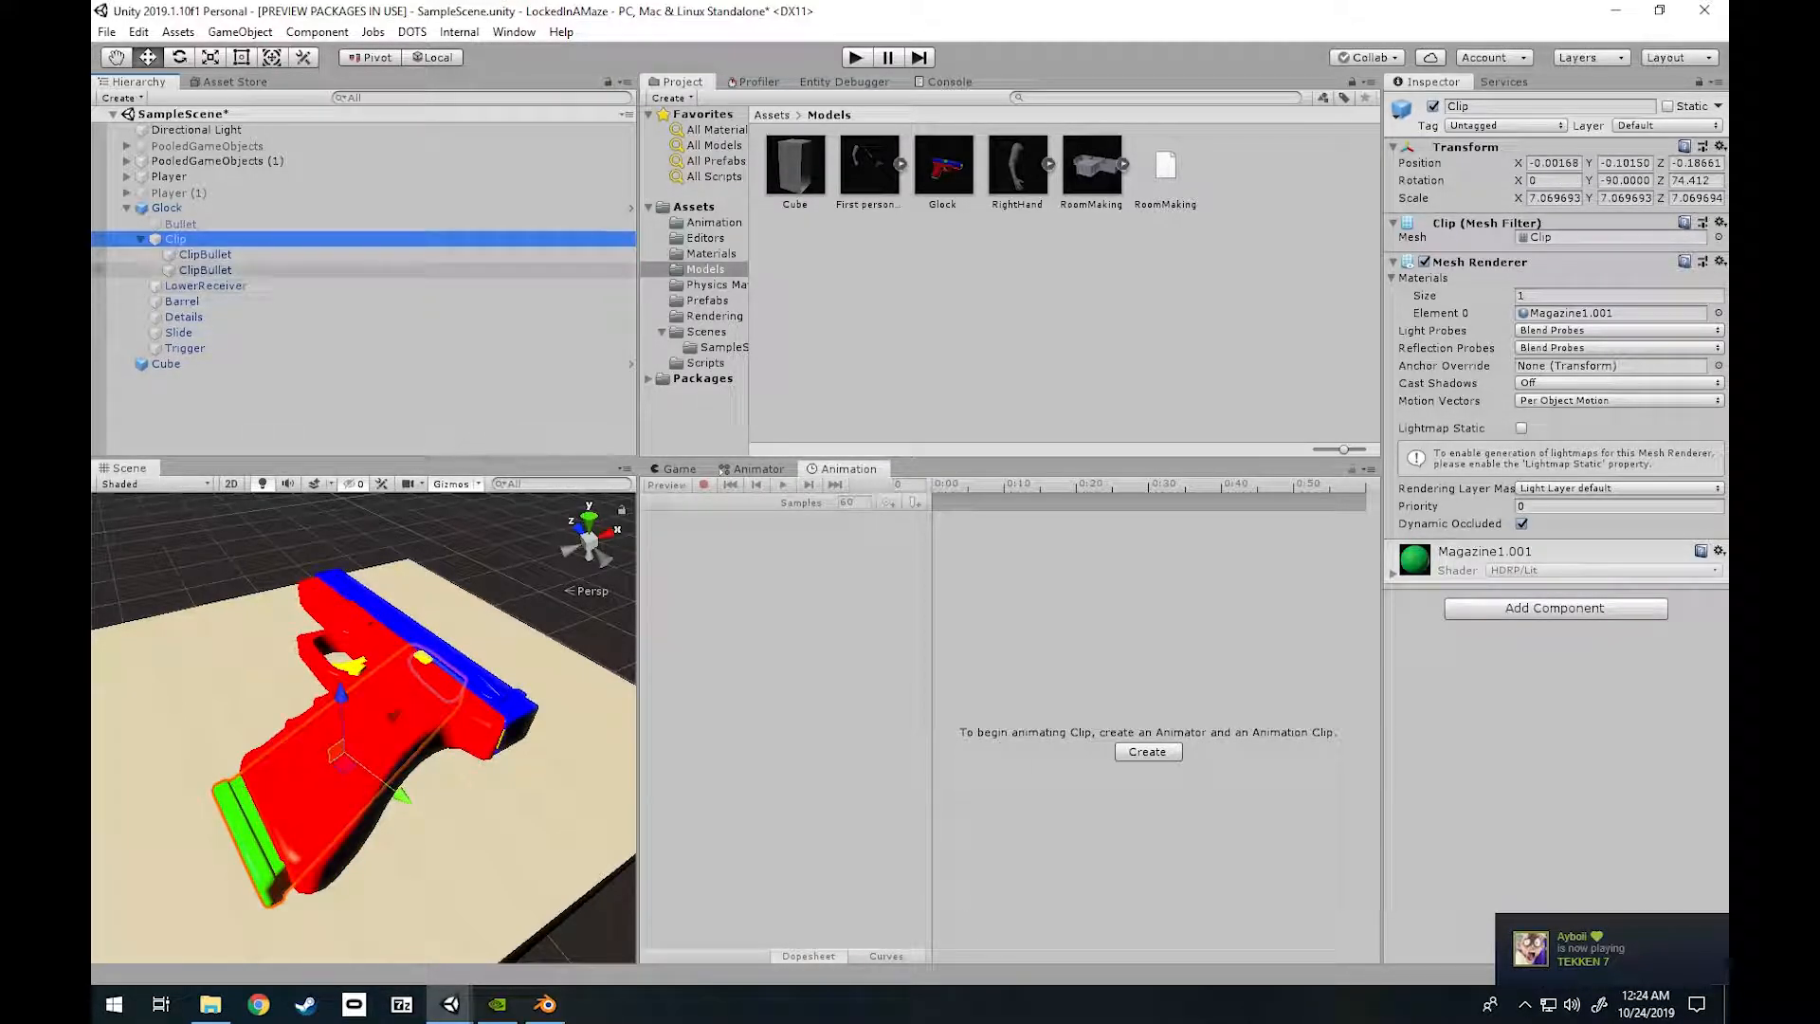
key("Down")
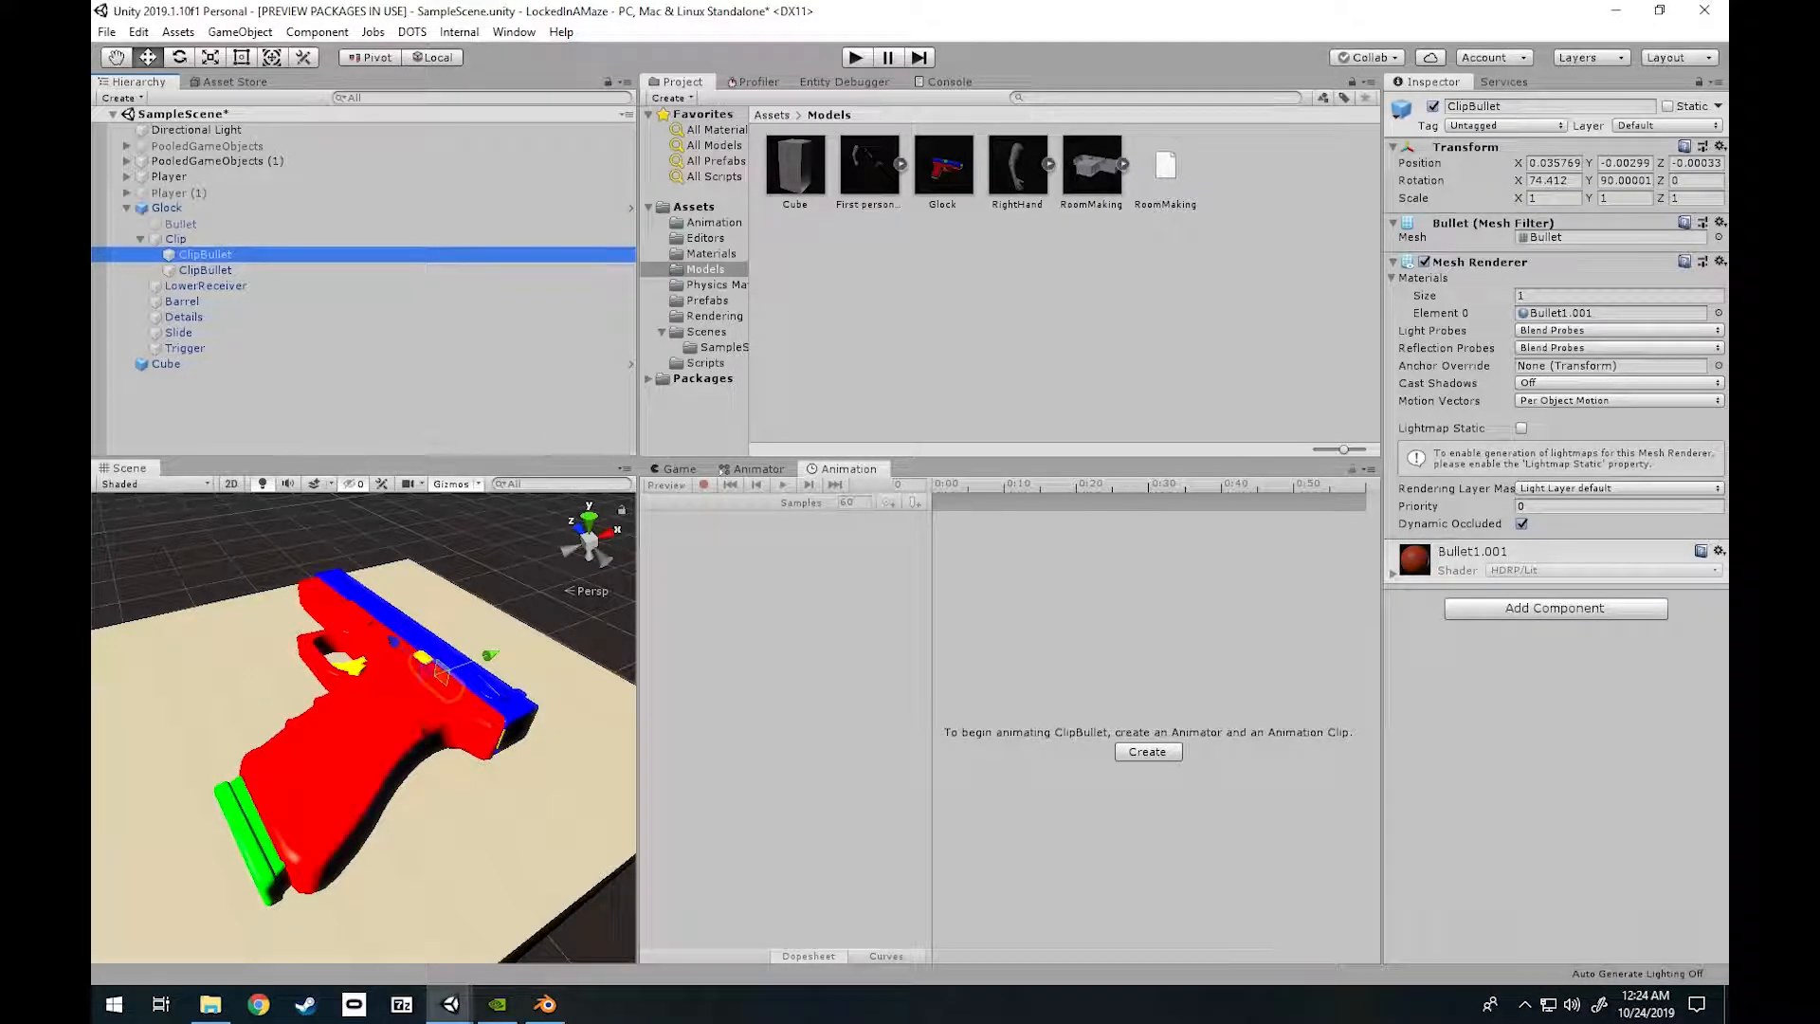
key("Down")
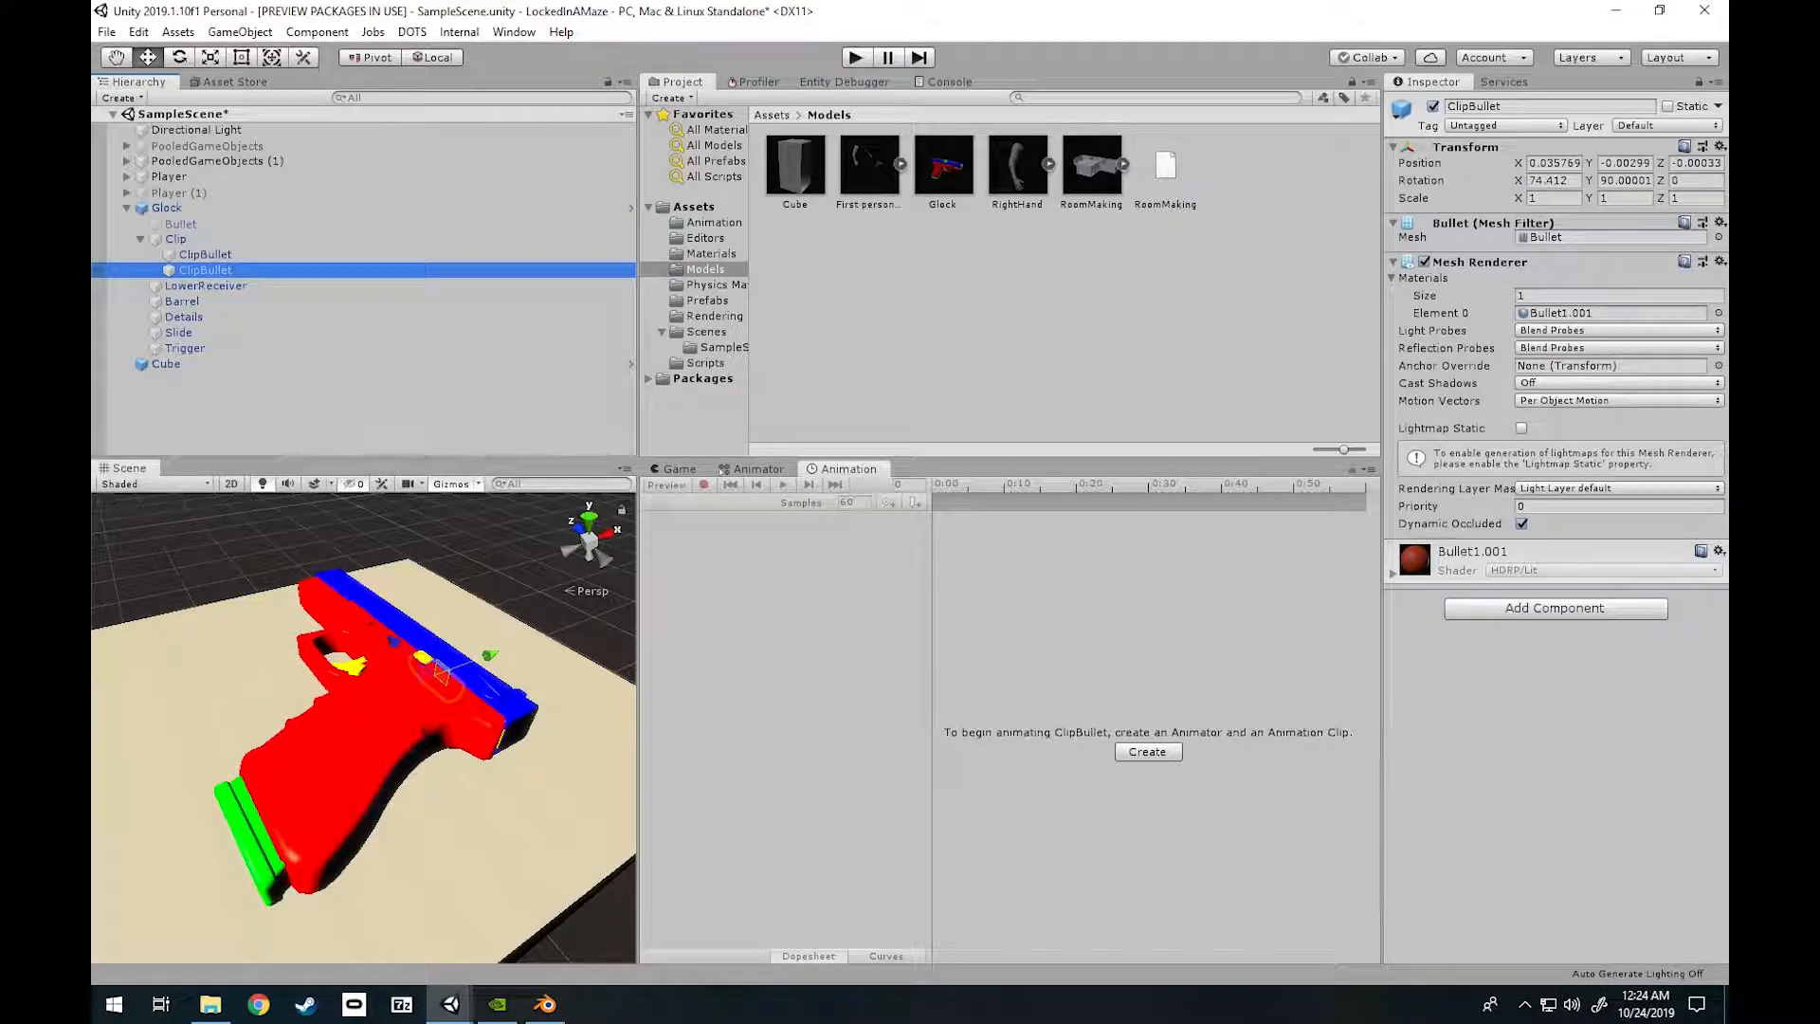
key("Up")
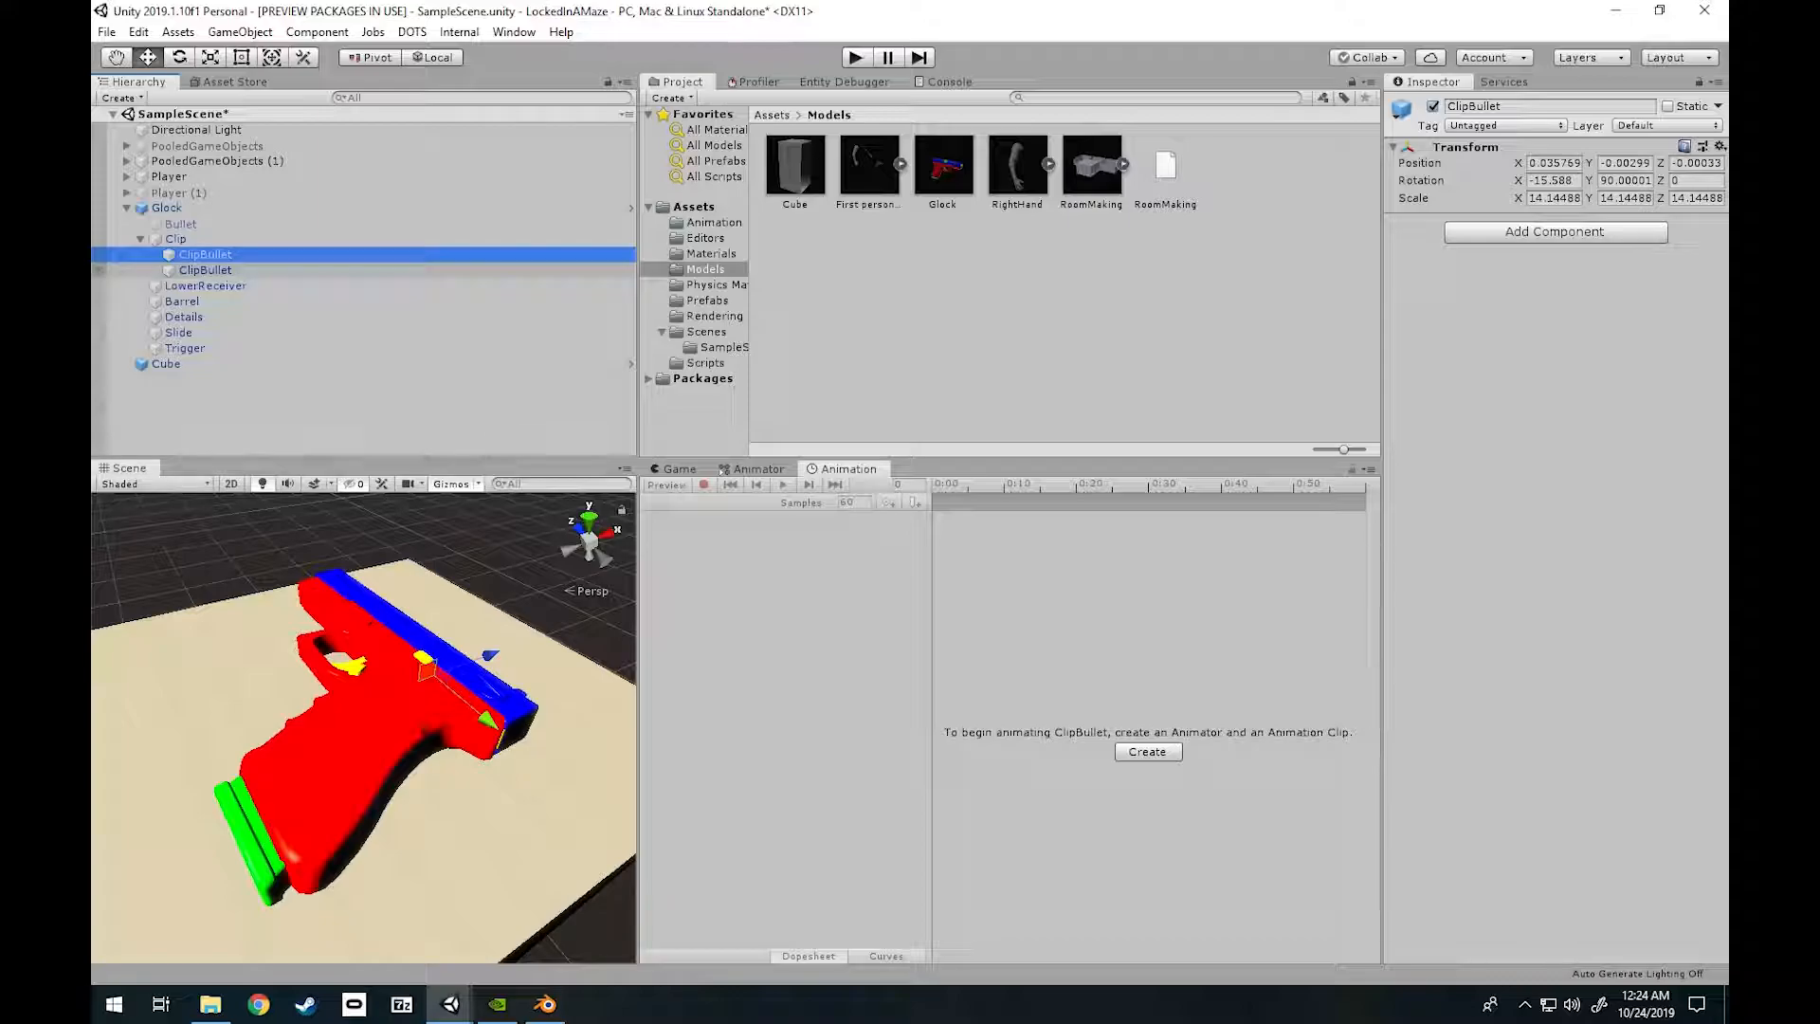
key("Delete")
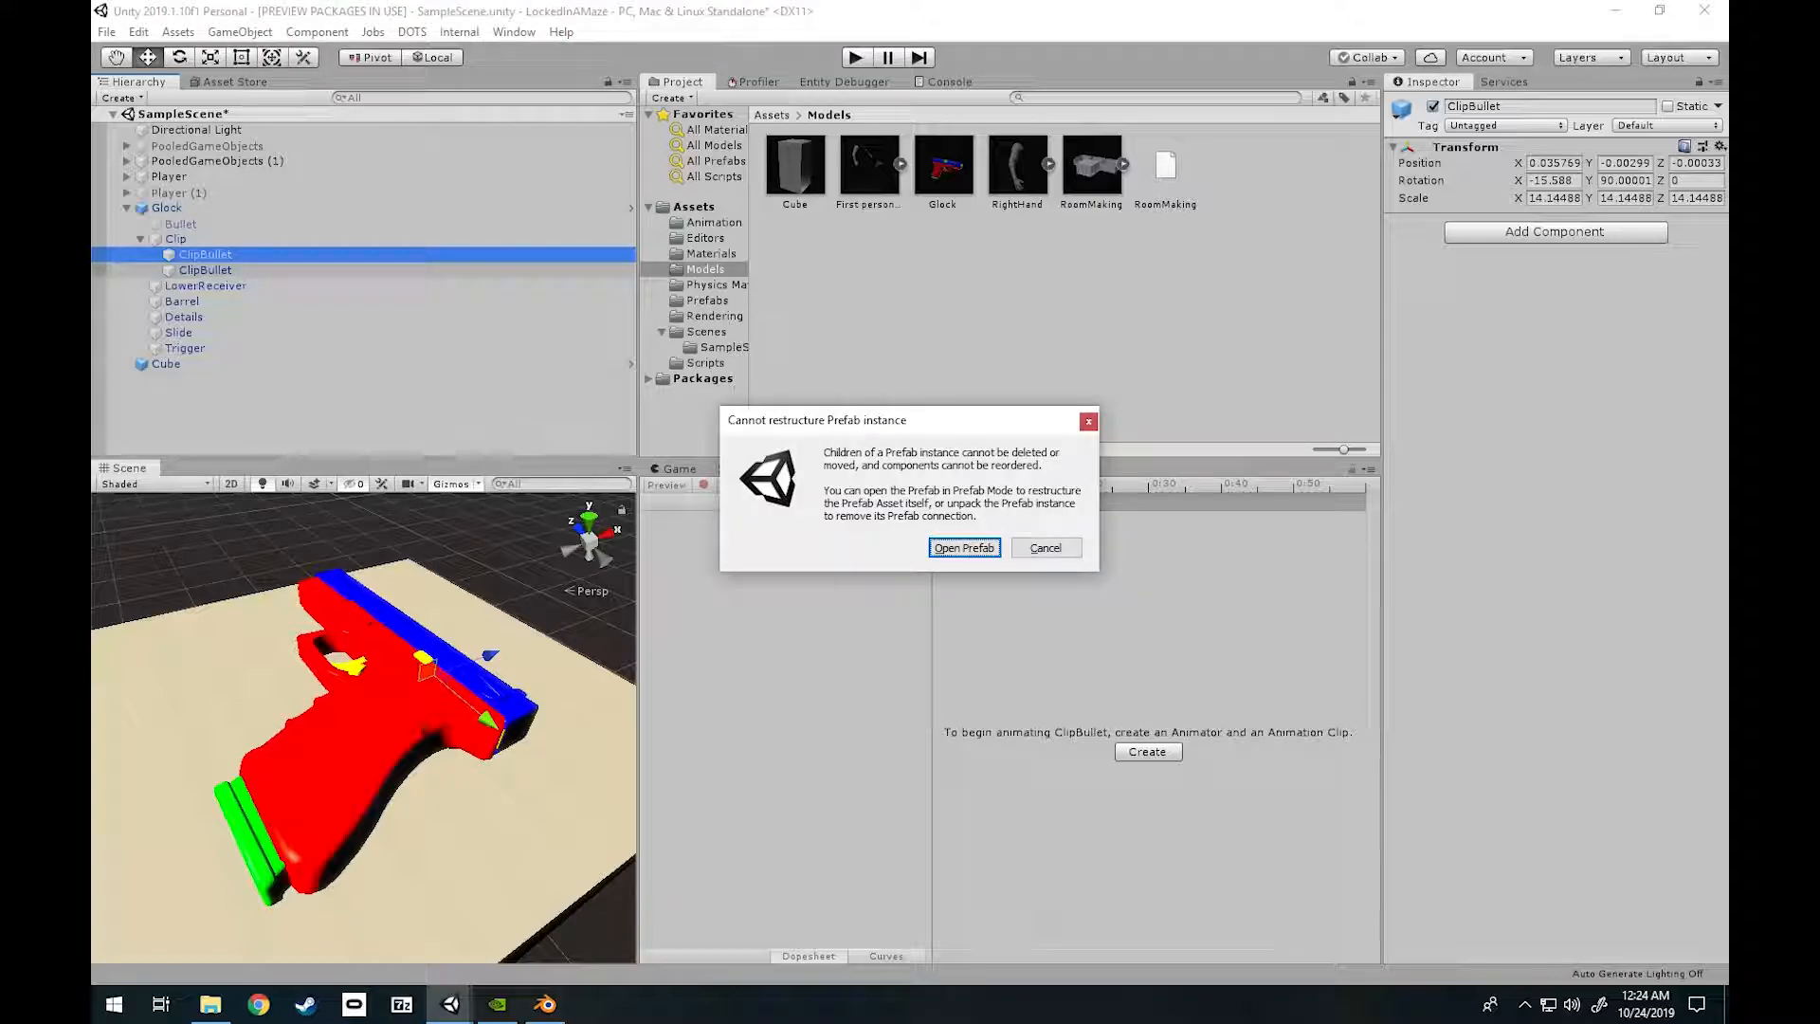
key("Escape")
left_click(191, 185)
left_click(191, 201)
key("Delete")
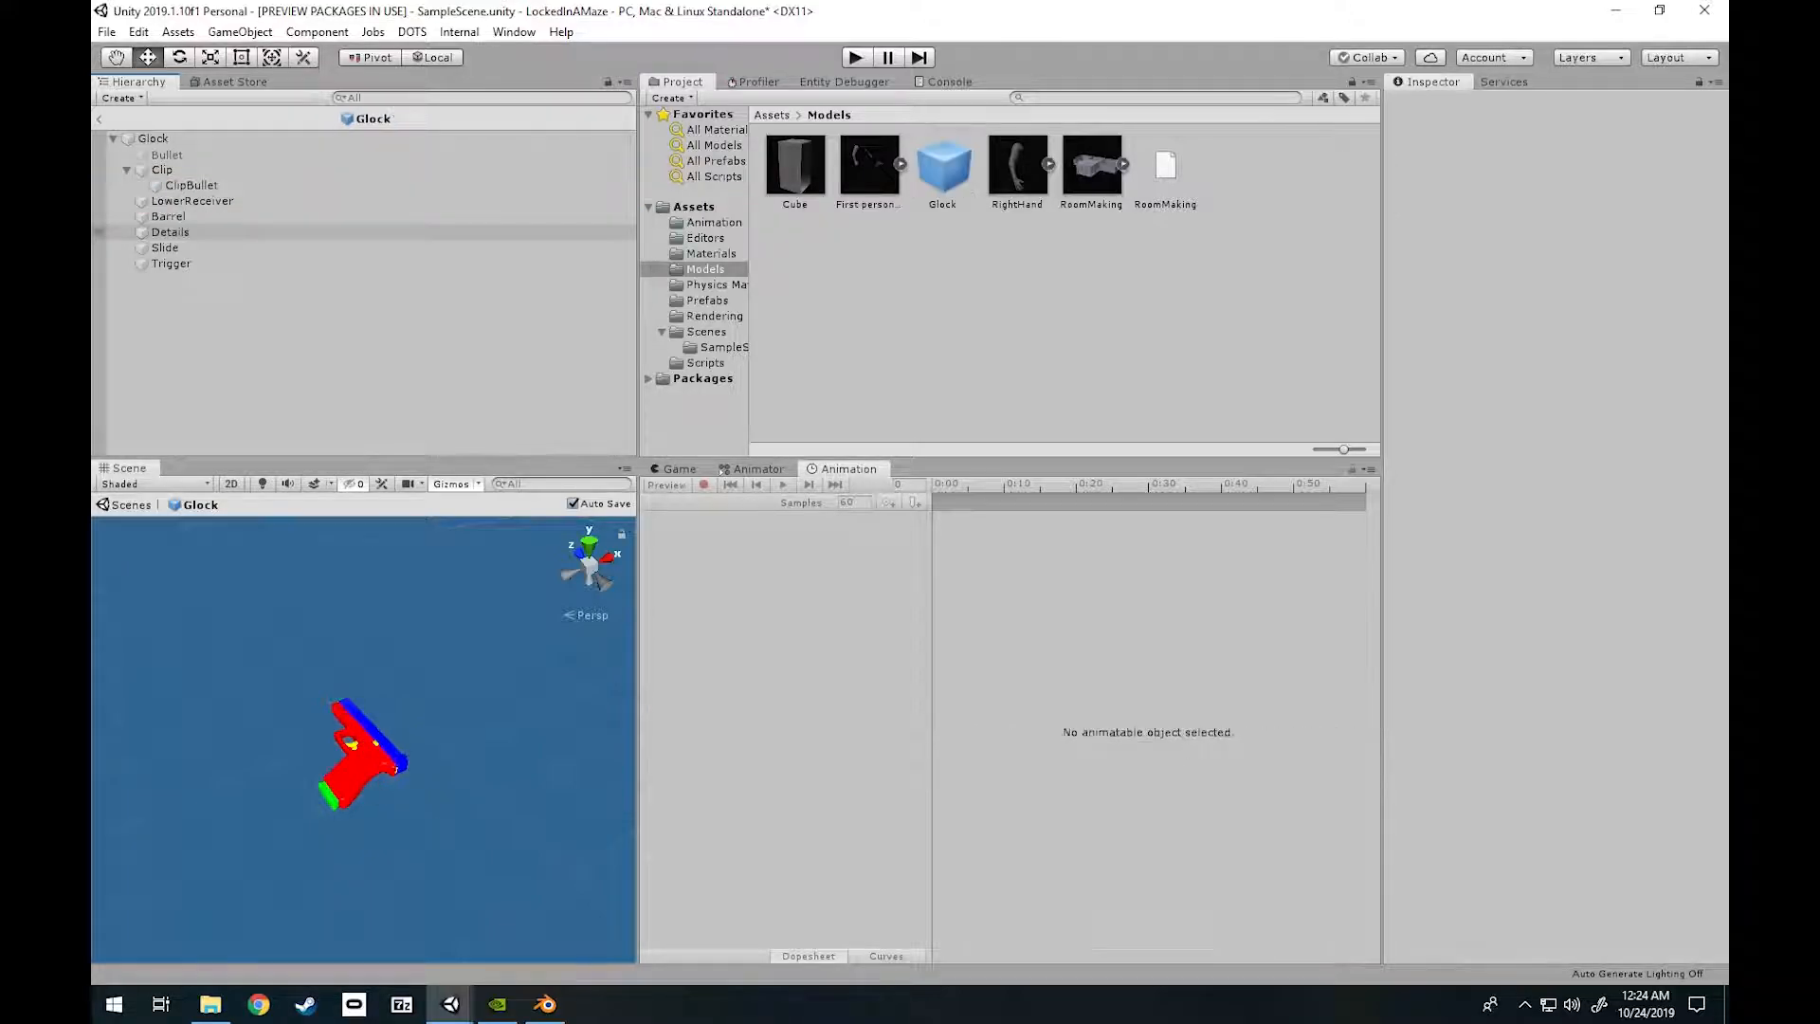
left_click(98, 118)
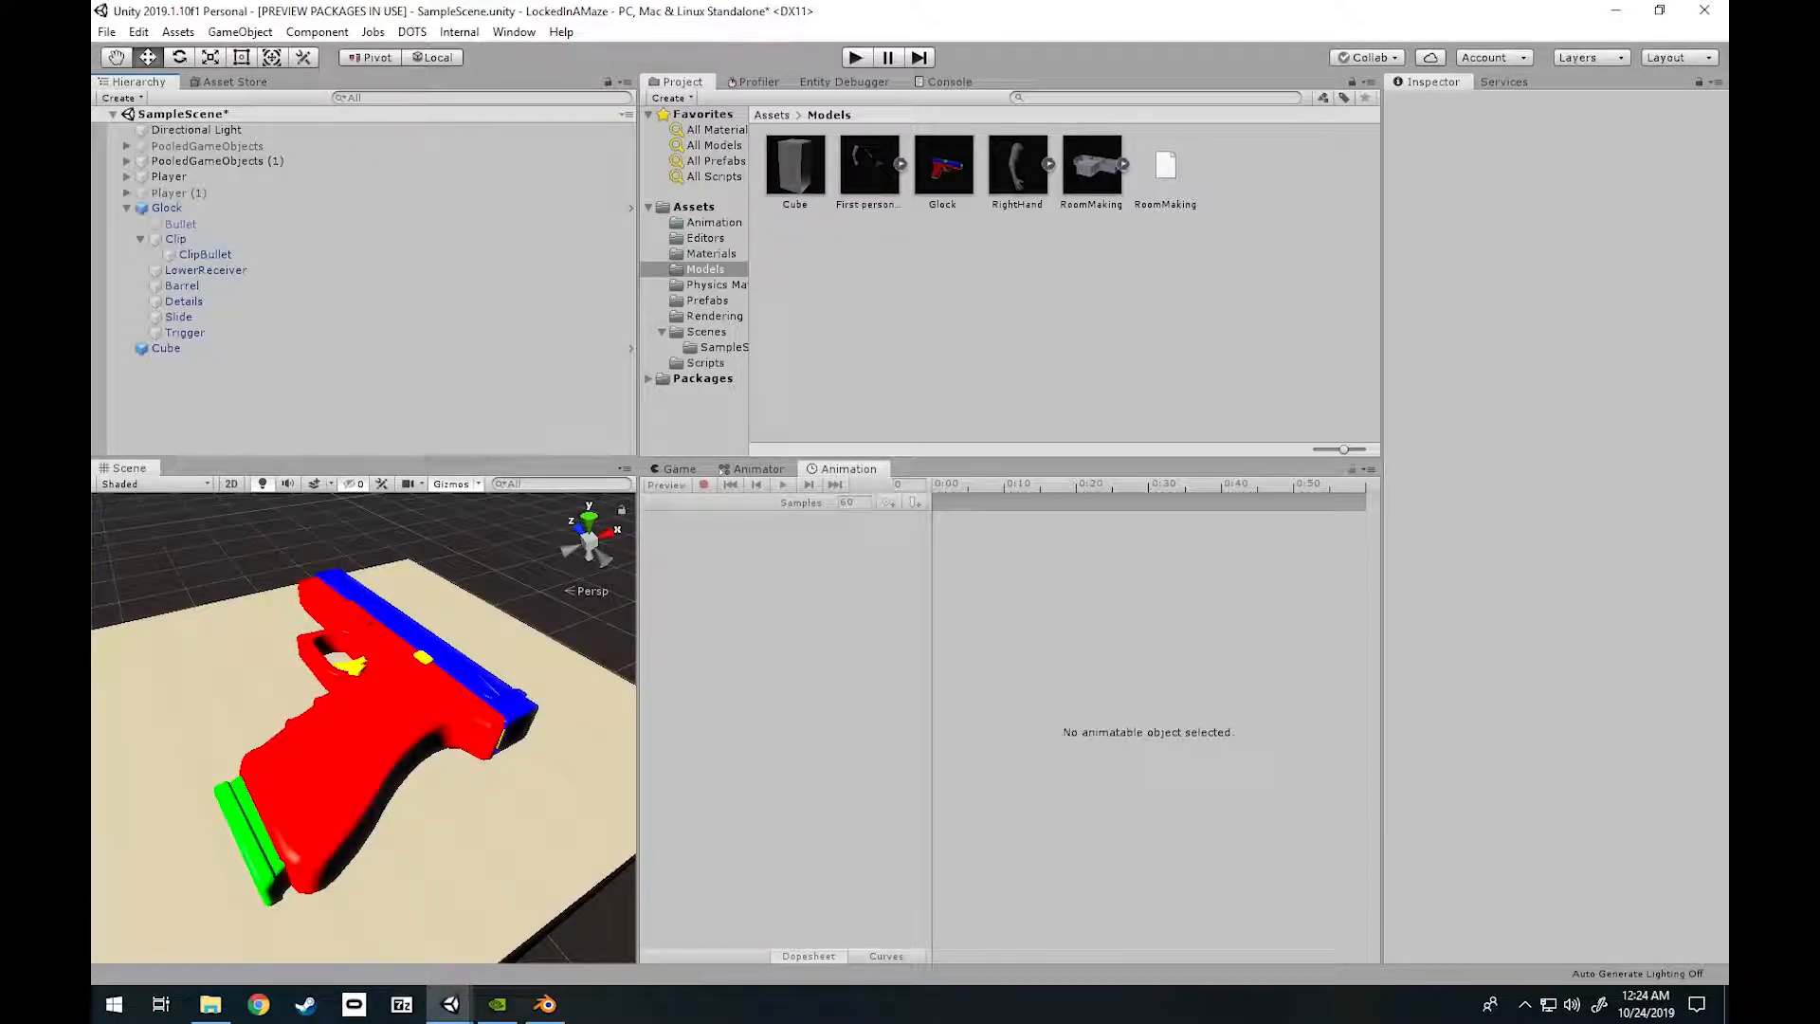
Check the ClipBullet and Bullet parts, rotate the Glock's Trigger in a close-up view, and undo the rotation.
left_click(204, 254)
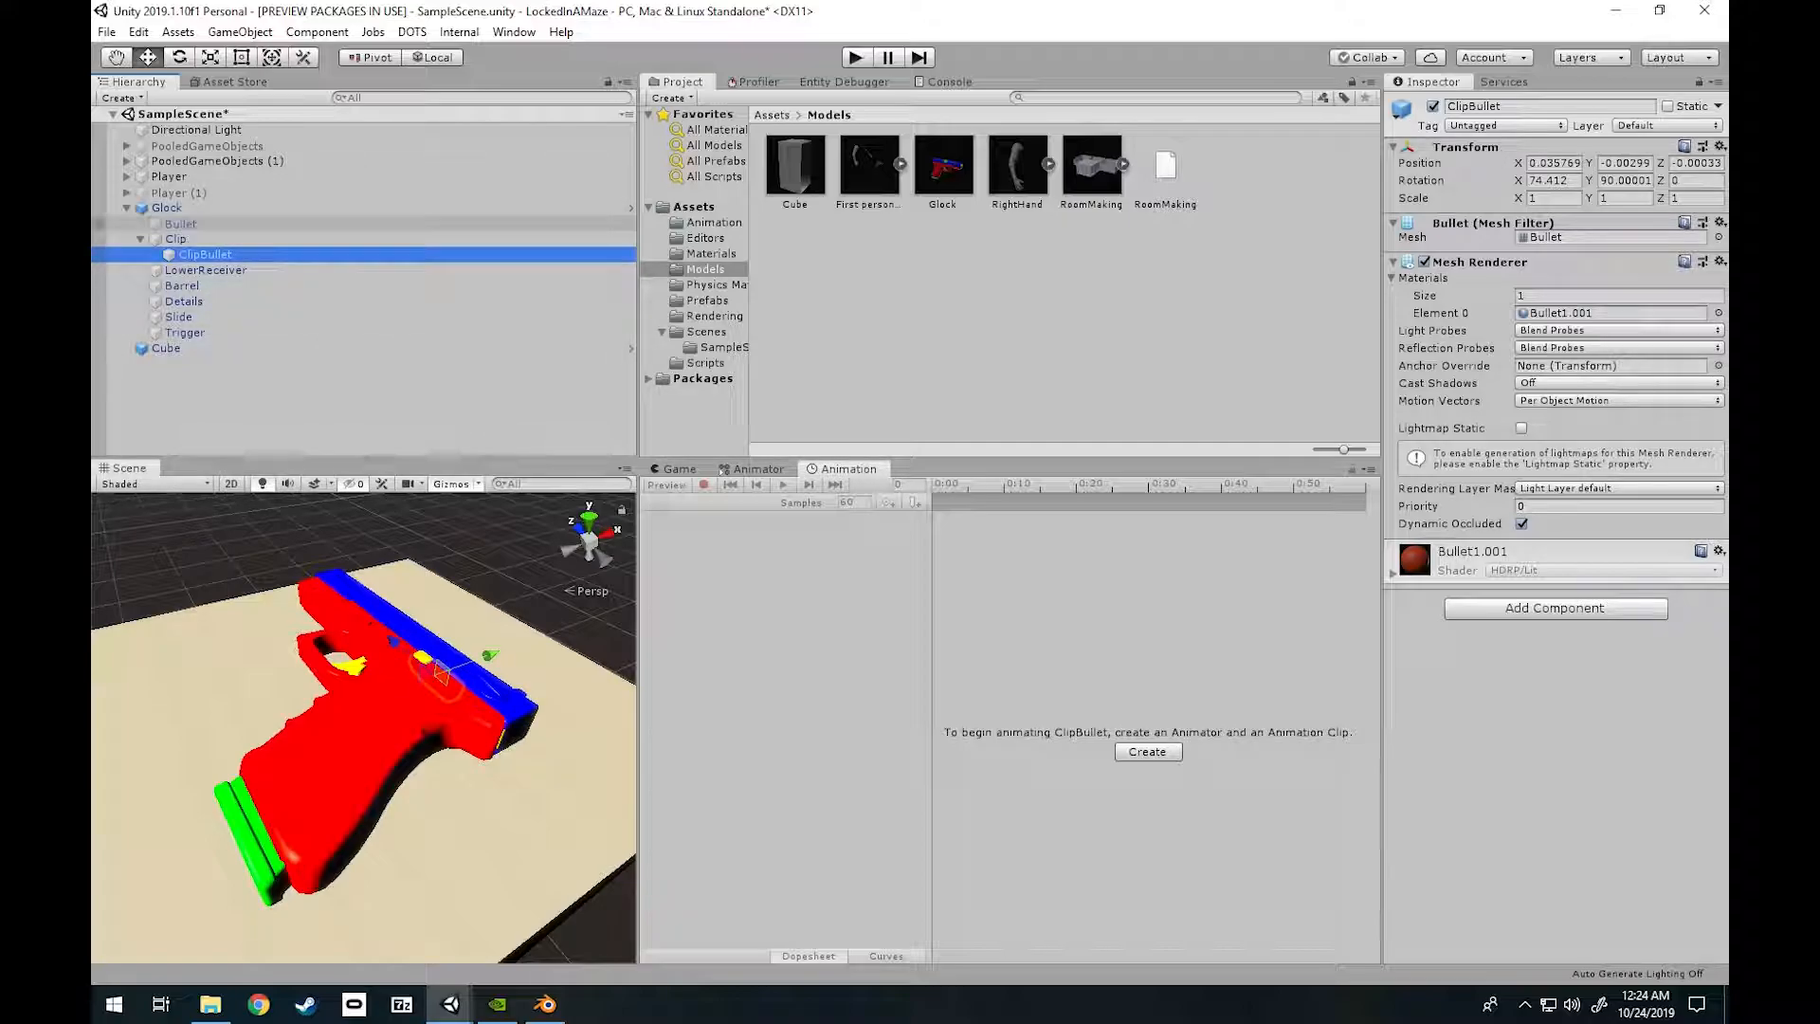
left_click(181, 224)
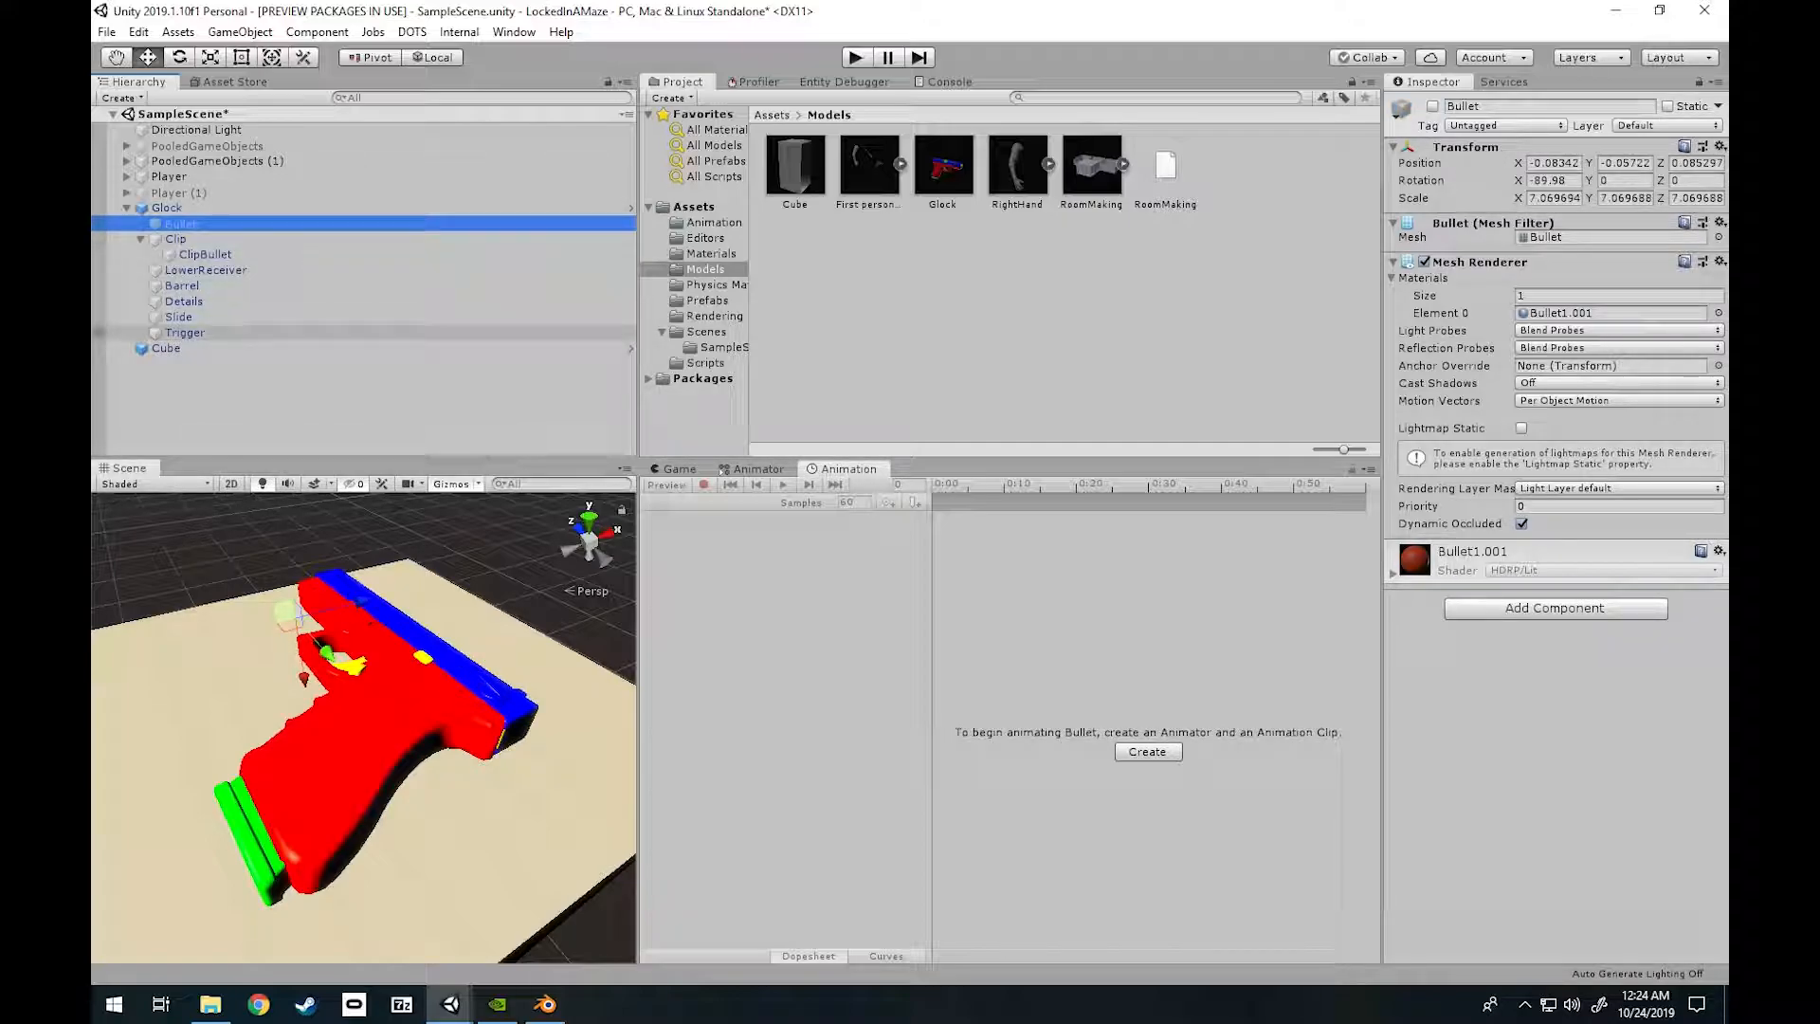
left_click(185, 332)
left_click_drag(363, 663, 531, 758, "alt")
scroll(363, 728, "up", 5)
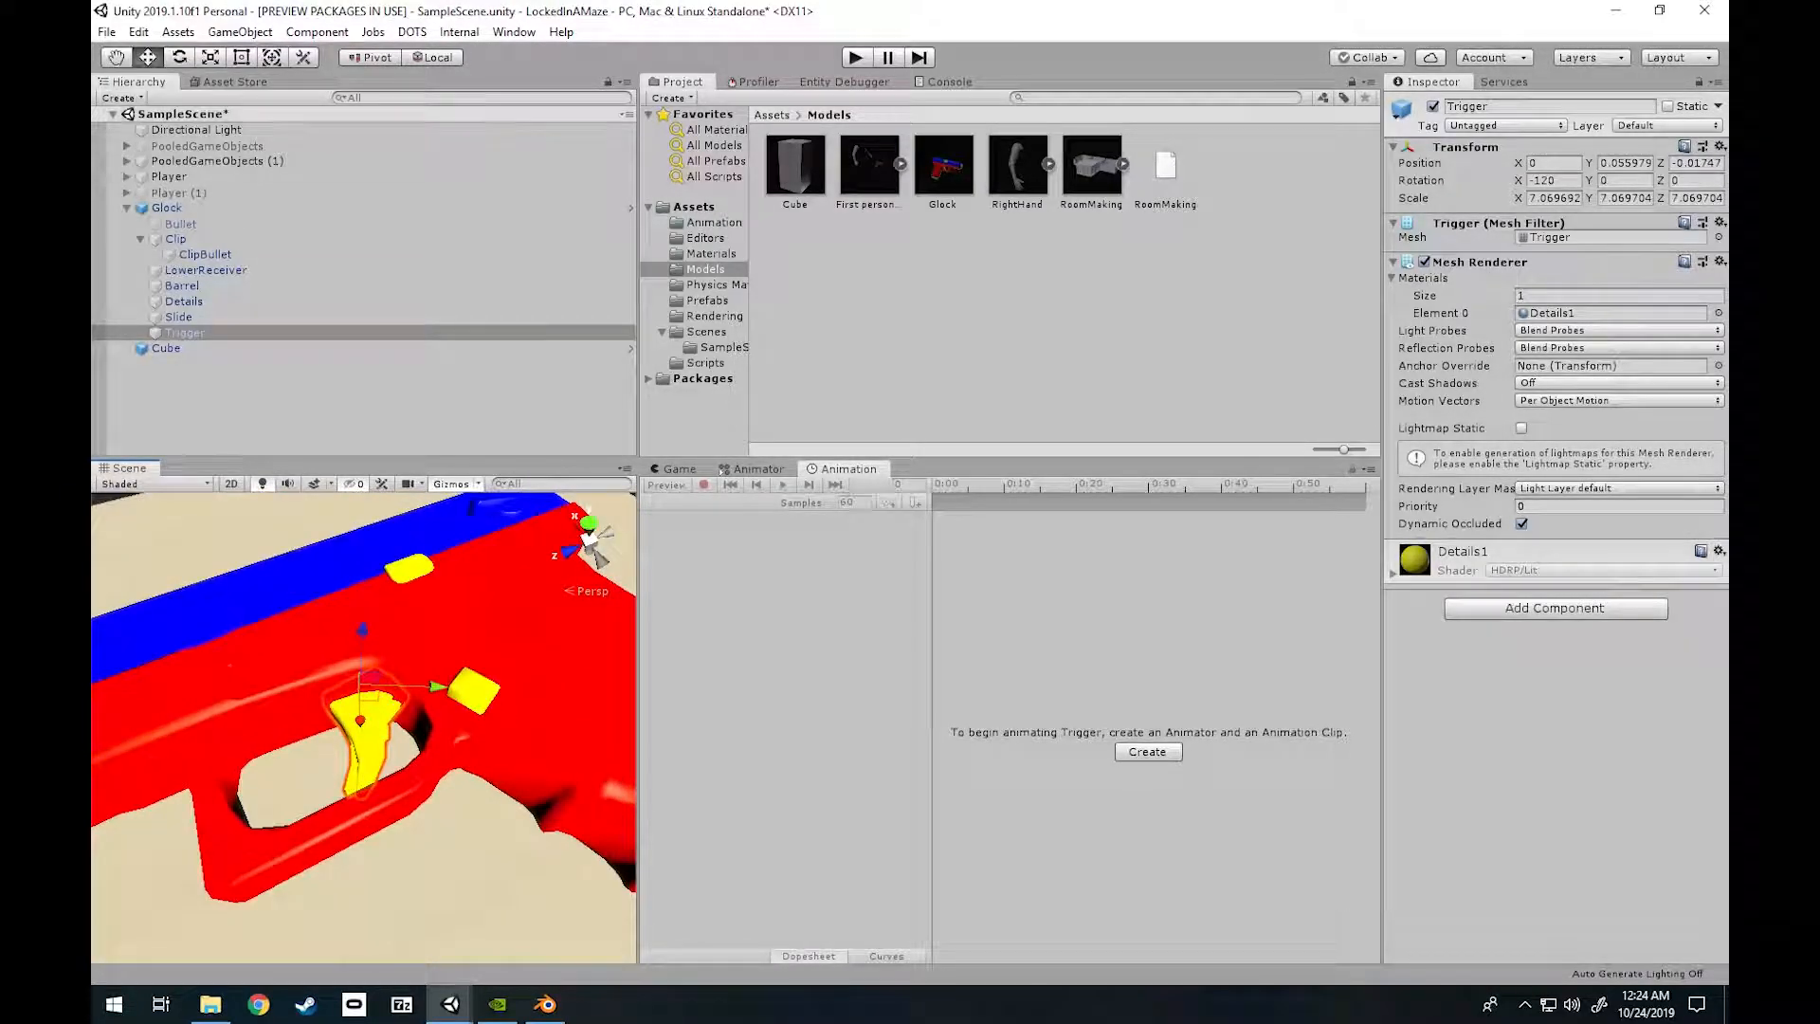
key("e")
left_click_drag(300, 729, 251, 668)
key("ctrl+z")
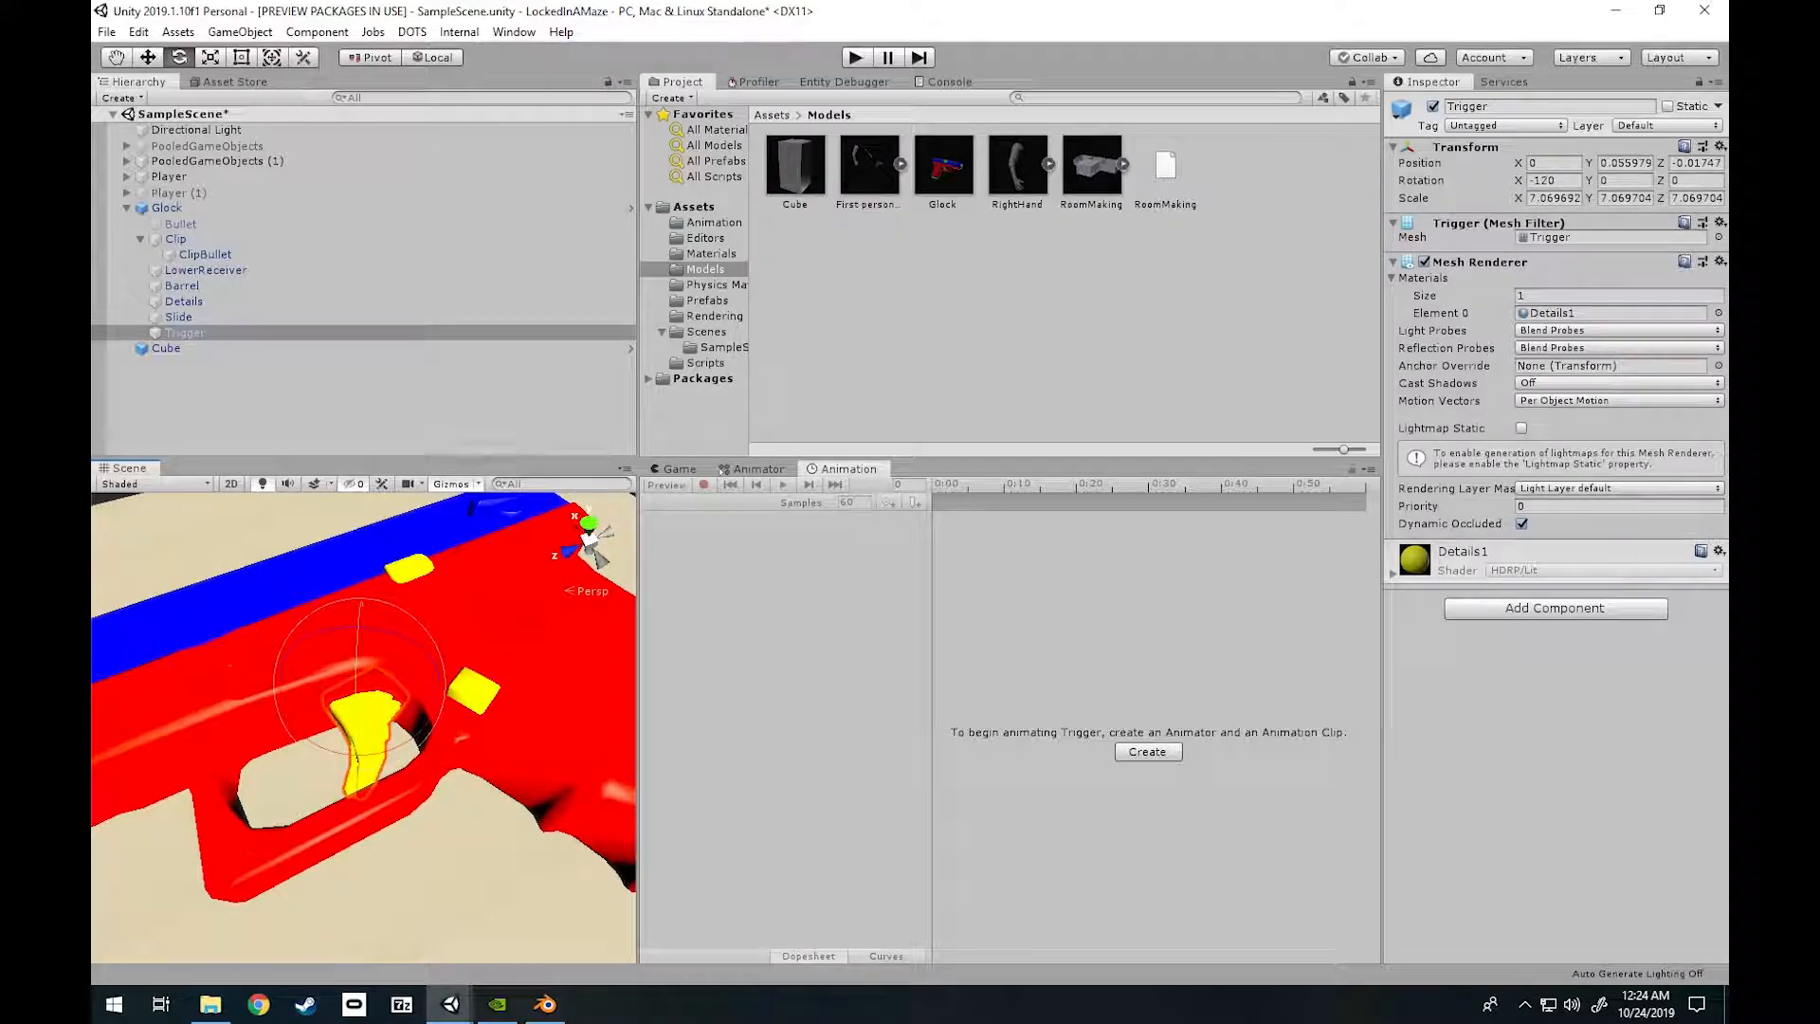
Show the whole Glock from the side, rotate its Trigger to about -155.76 on X, and undo the rotation.
left_click_drag(398, 664, 237, 763, "alt")
scroll(364, 728, "down", 7)
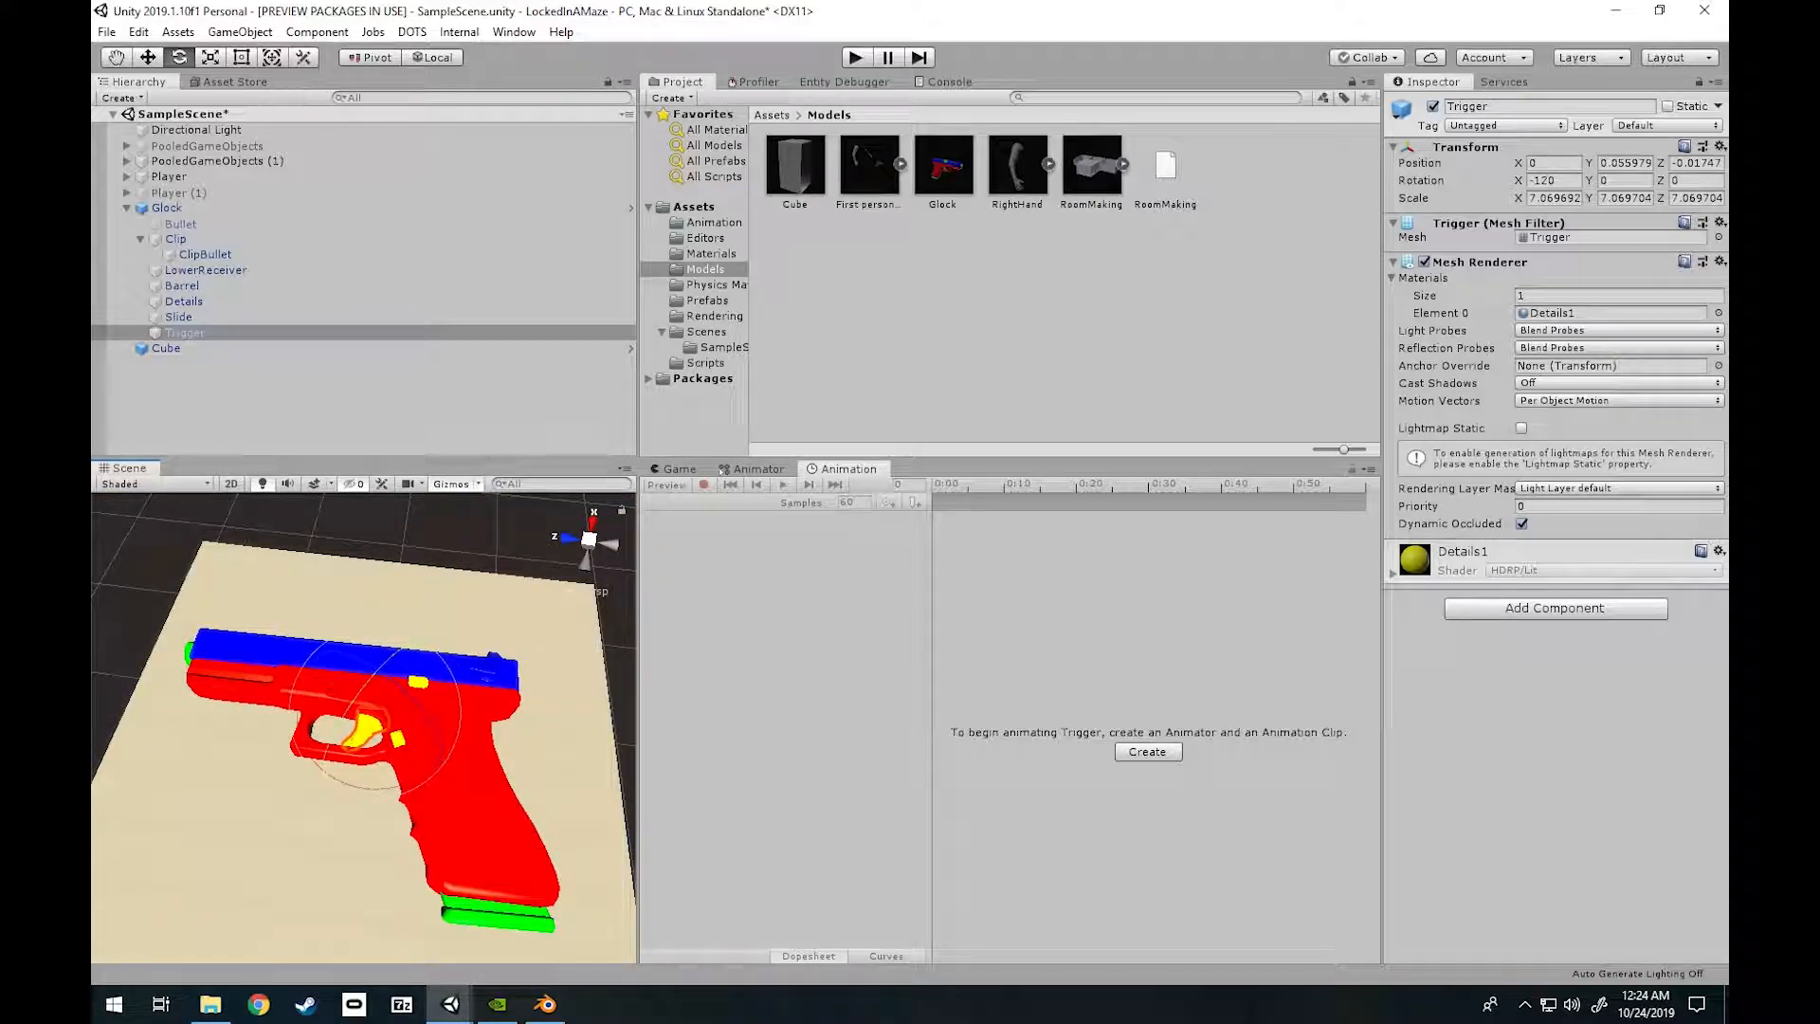
mouse_move(354, 786)
left_mouse_down()
mouse_move(338, 783)
mouse_move(389, 787)
mouse_move(322, 773)
left_mouse_up()
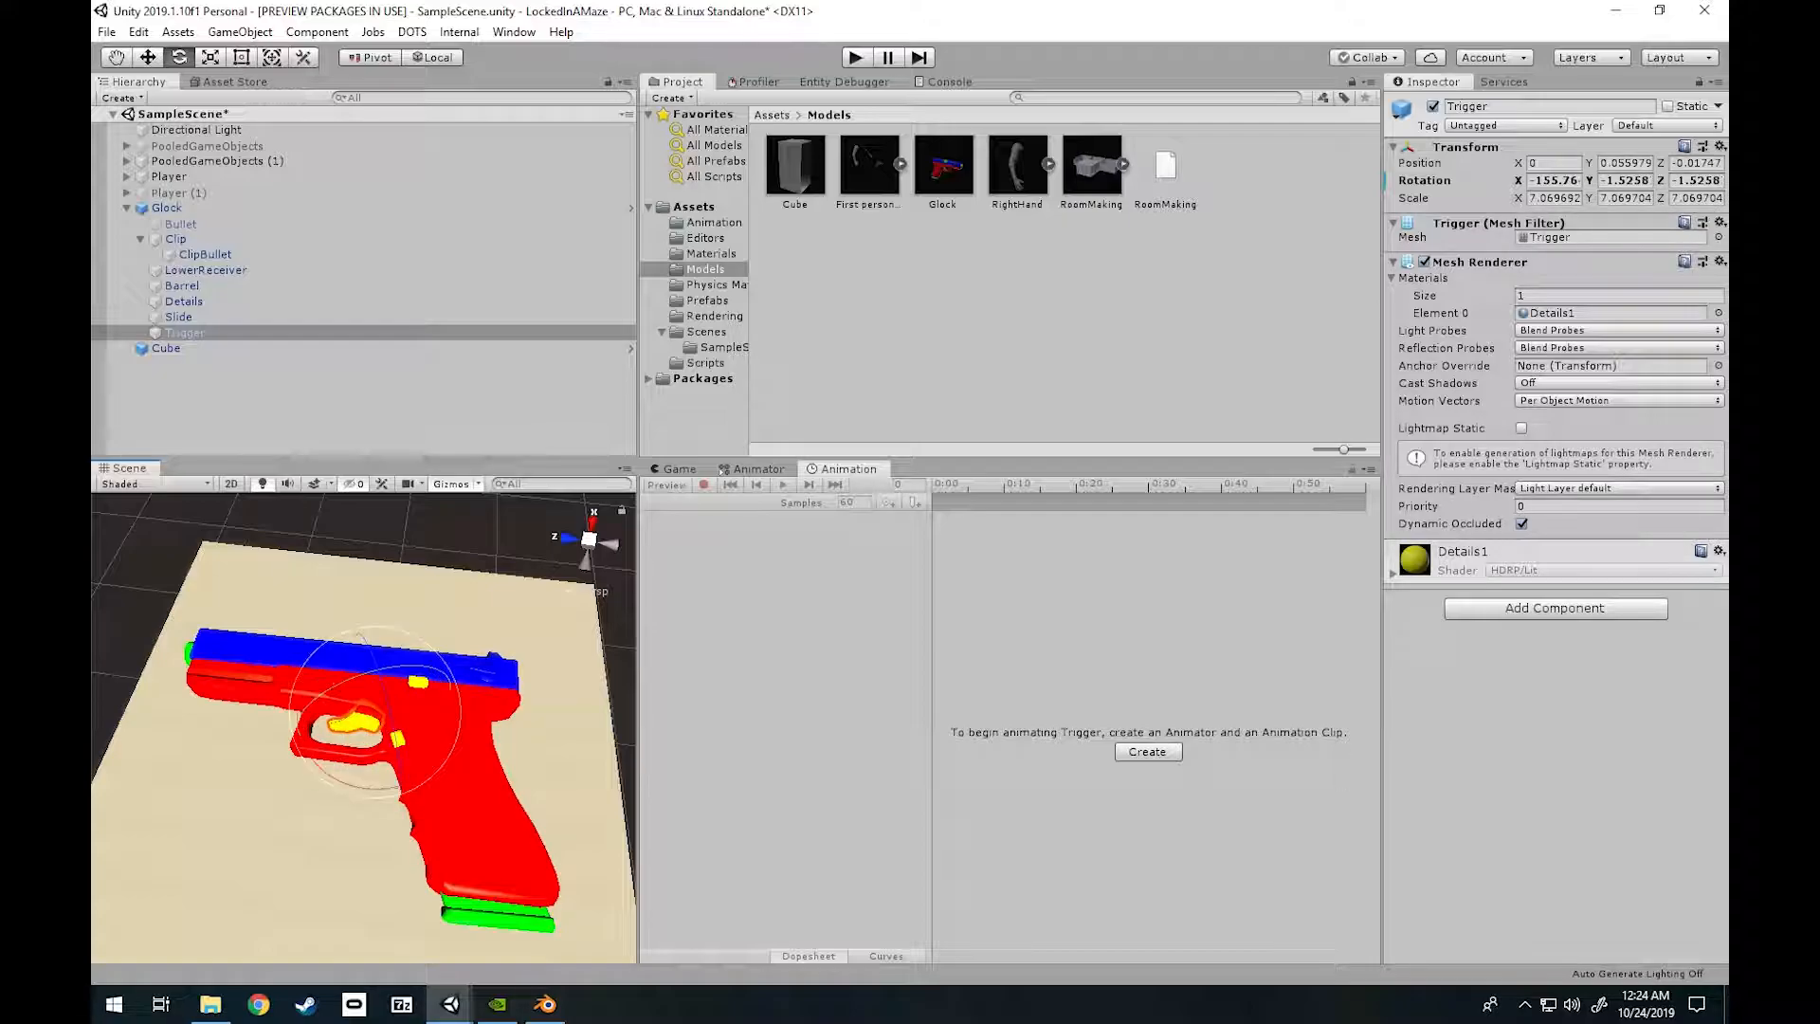
key("ctrl+z")
Examine the Glock on the cube from several sides and from farther away beside the player capsule.
left_click_drag(455, 778, 170, 530, "alt")
left_click_drag(379, 777, 450, 702, "alt")
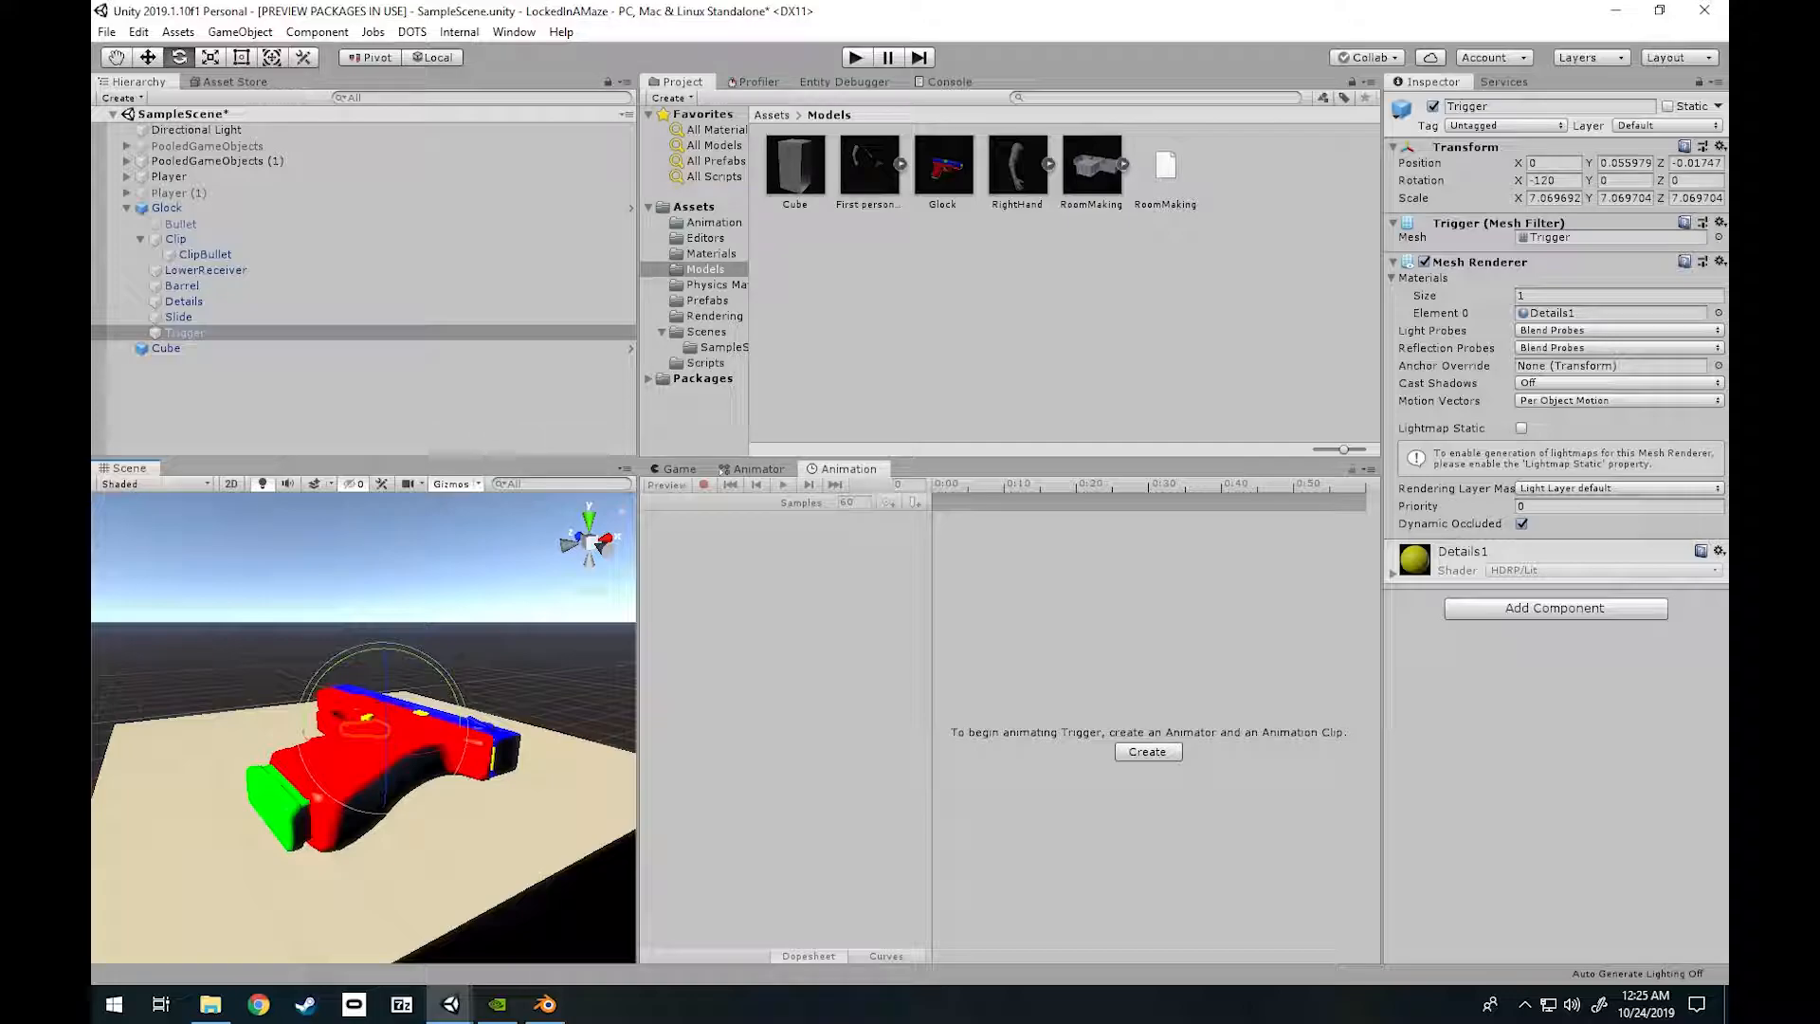
key("q")
key("f")
left_click_drag(363, 568, 436, 740, "alt")
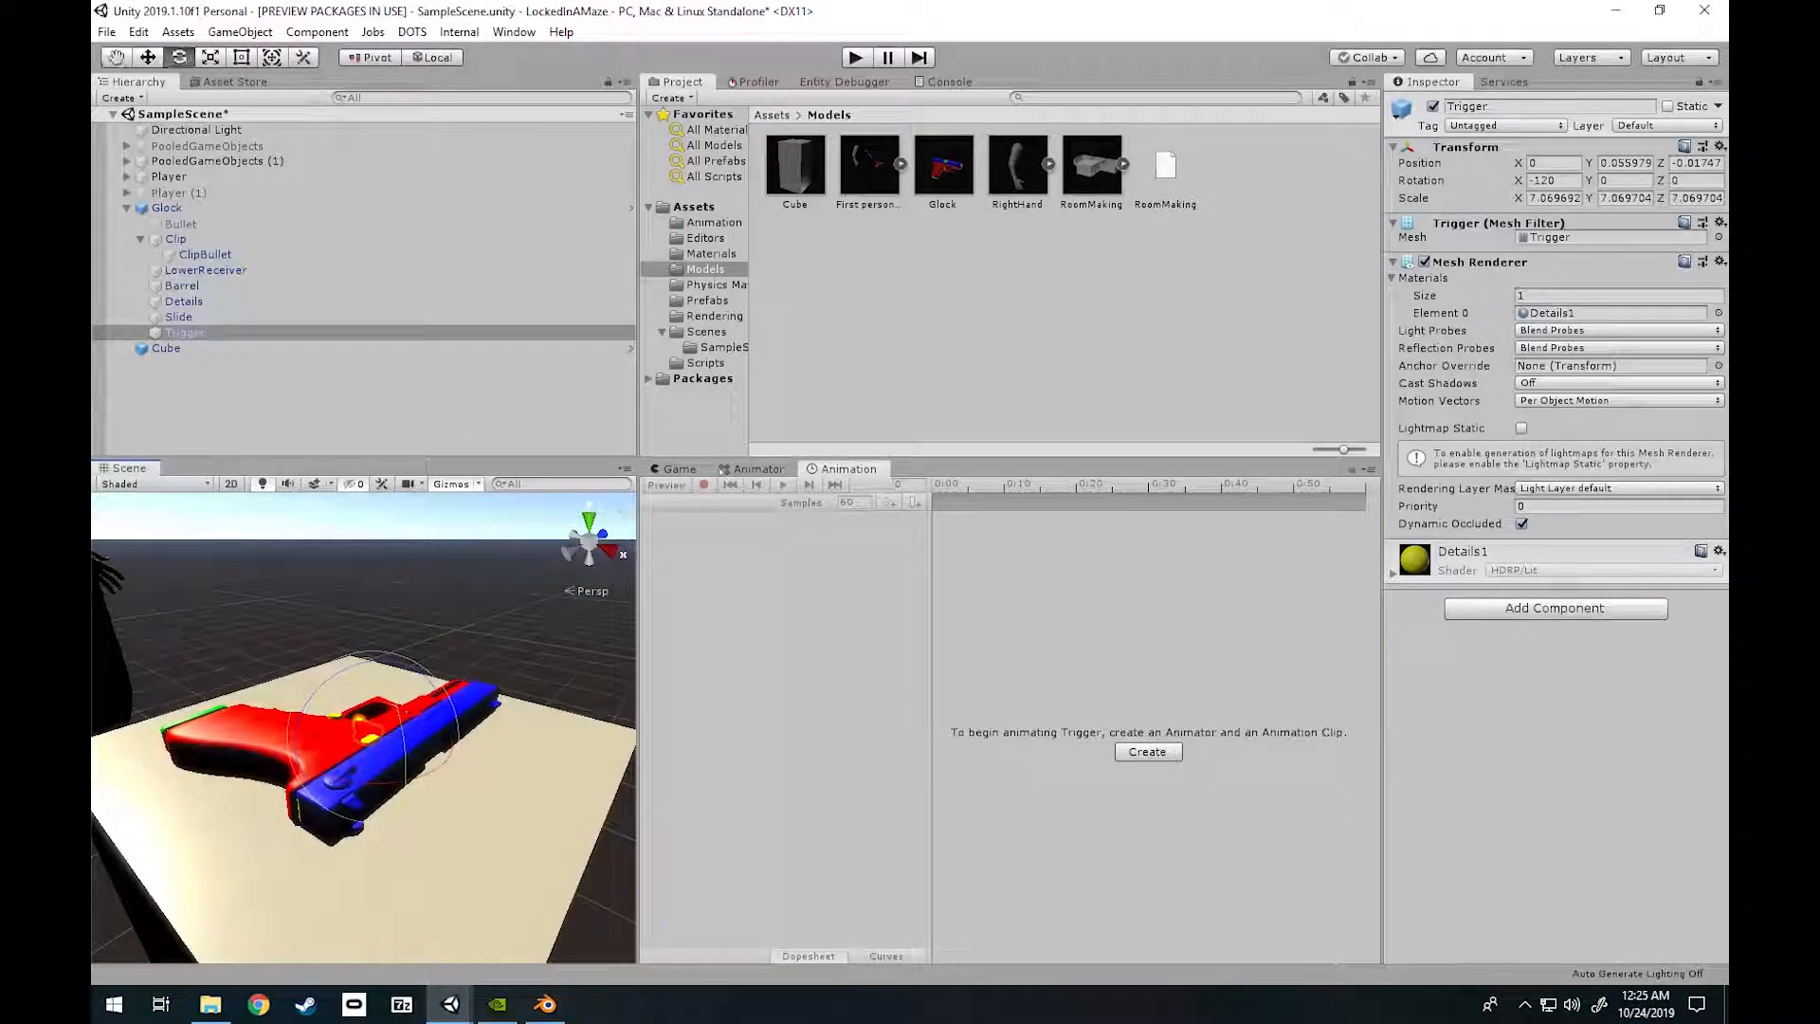
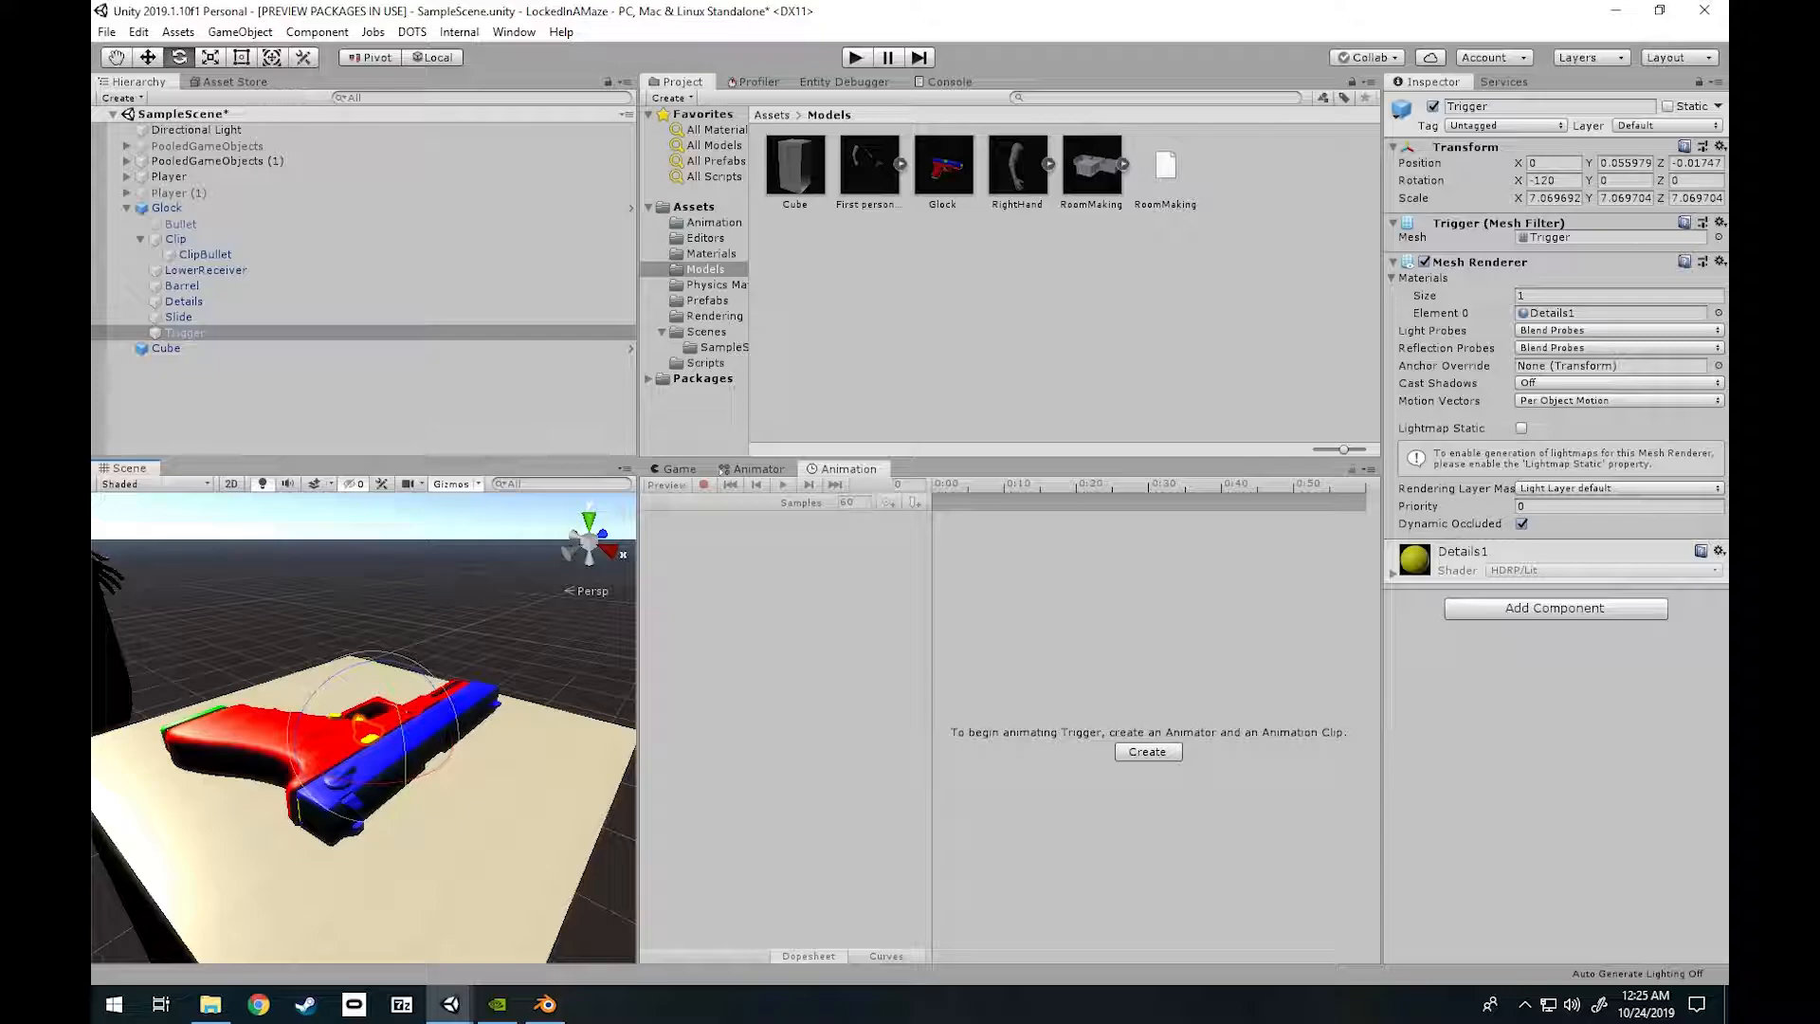
left_click(379, 409)
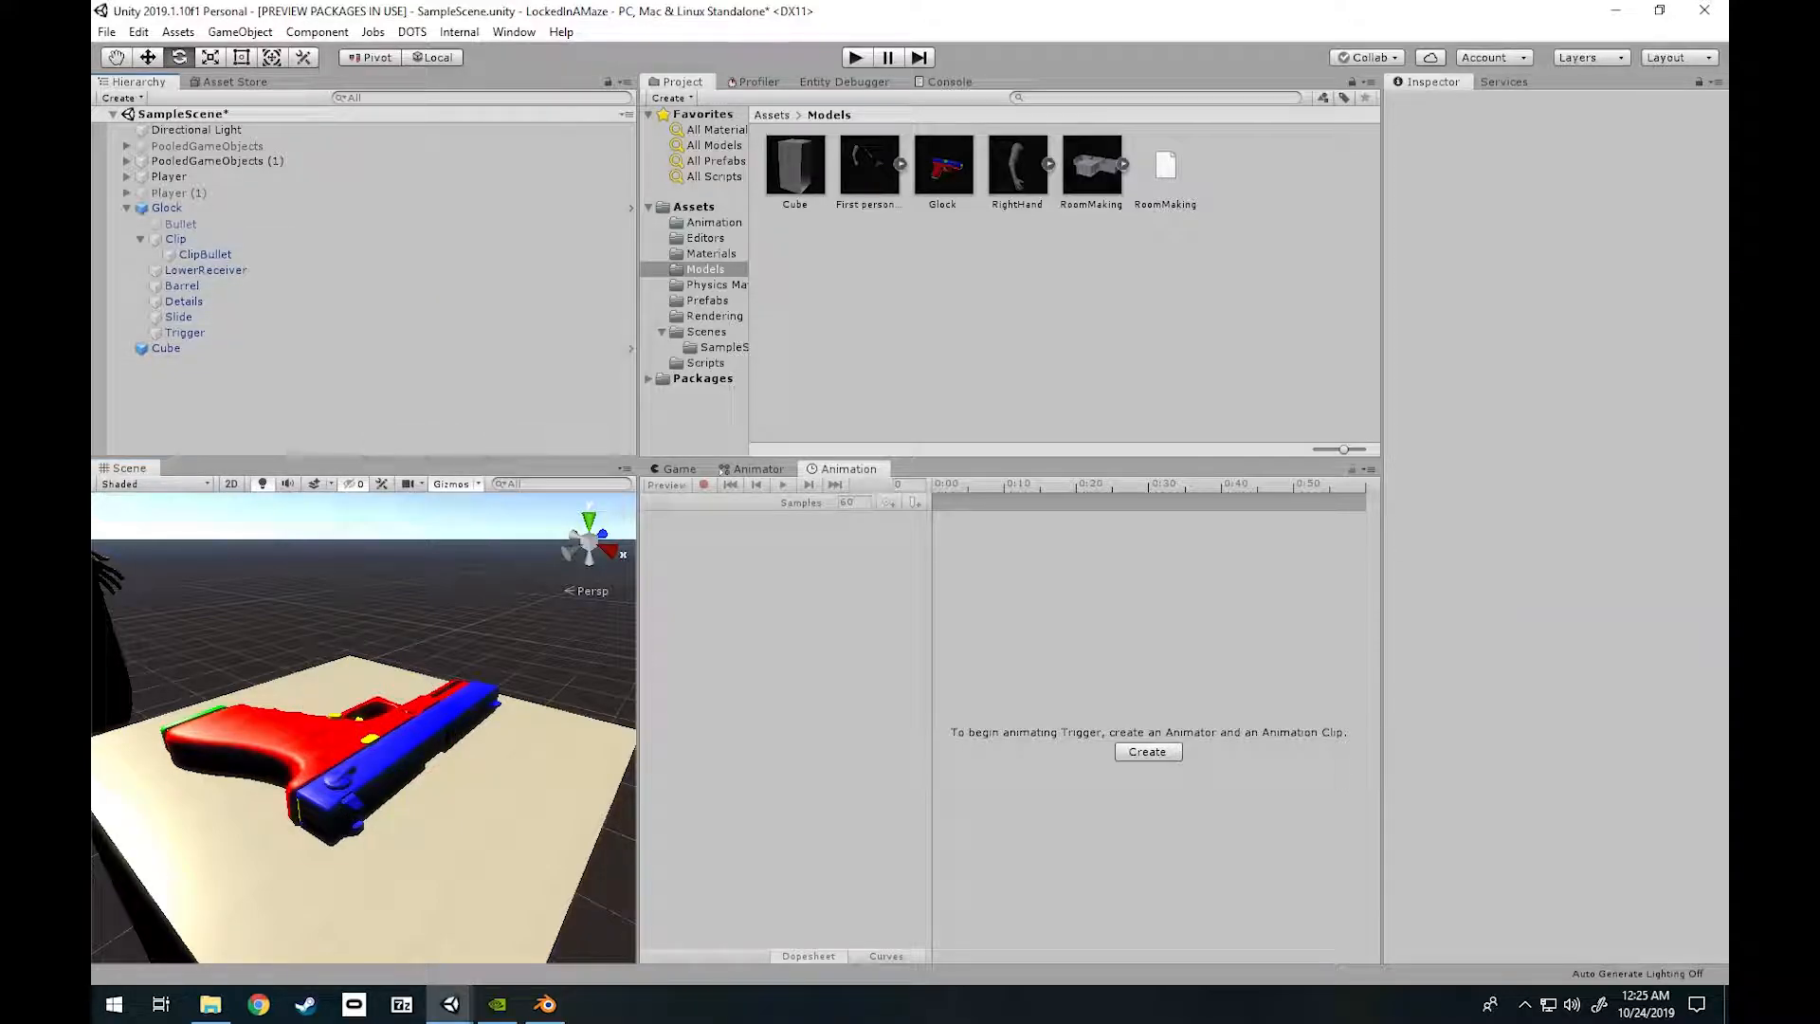
right_click_drag(363, 727, 265, 659)
key("s")
key("w")
Inspect the First person pistol and RightHand model assets and collapse the Glock's parts in the scene hierarchy.
left_click(868, 170)
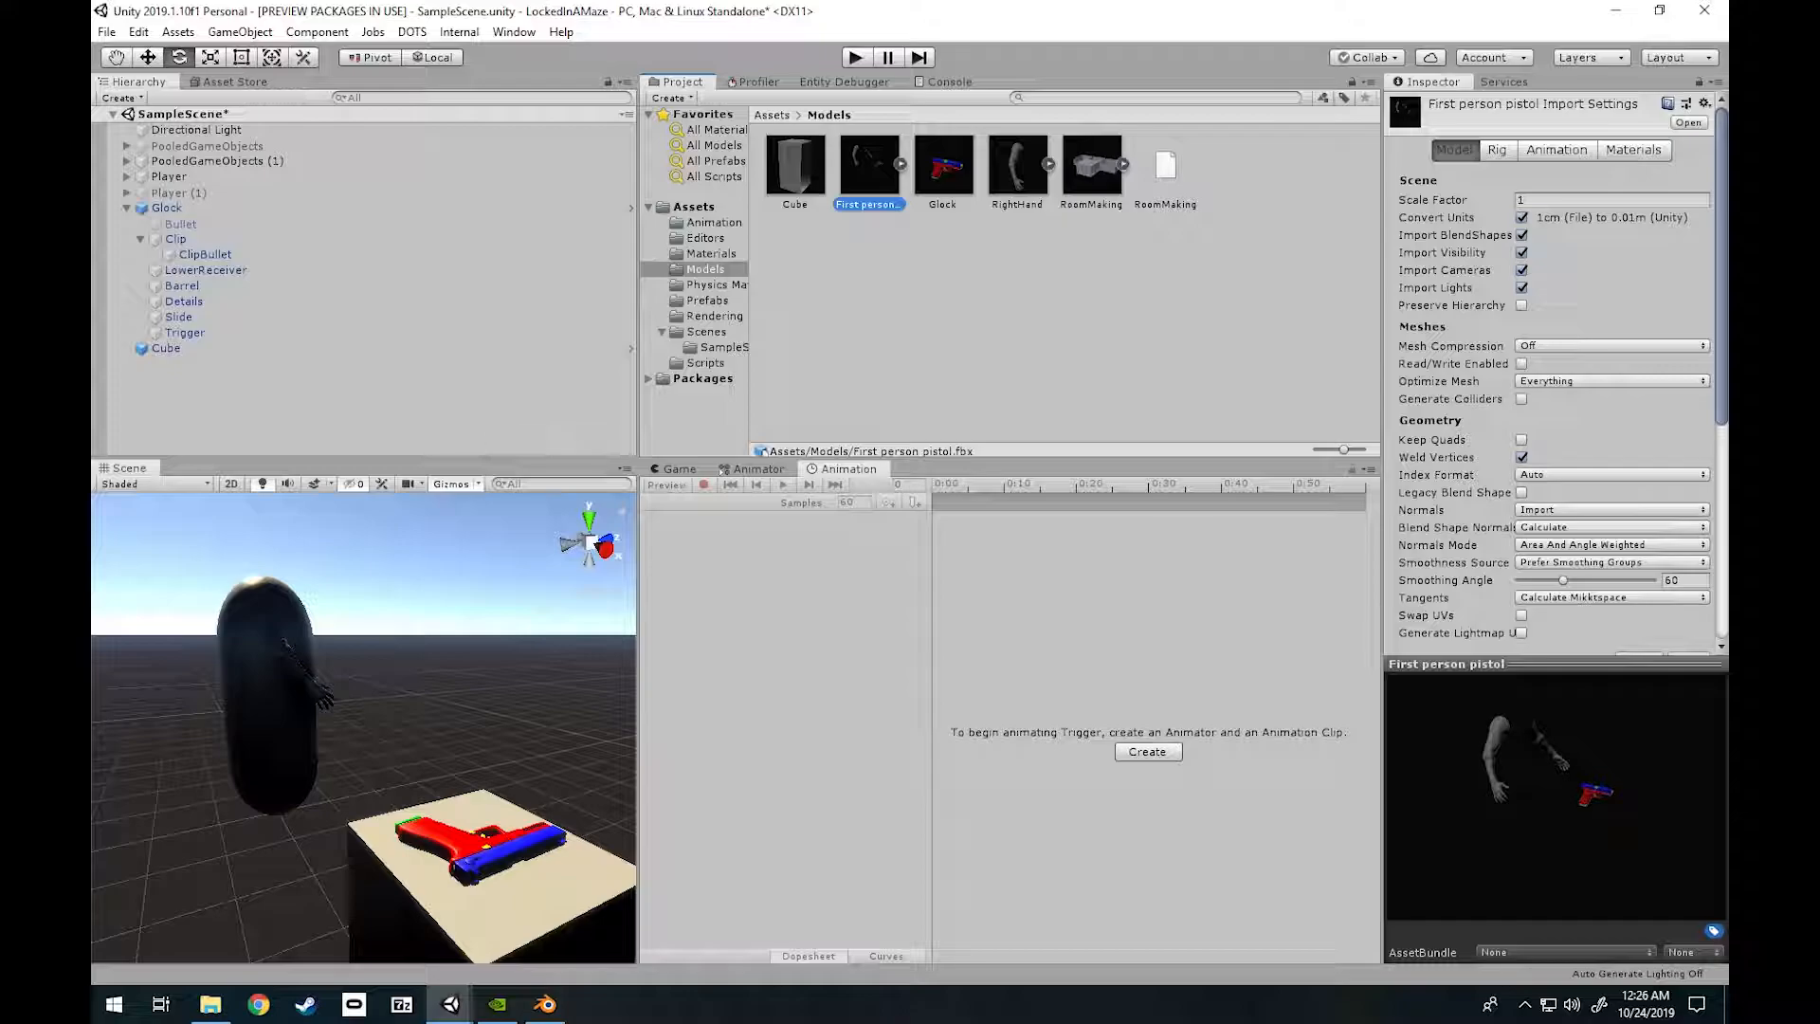
left_click(1017, 171)
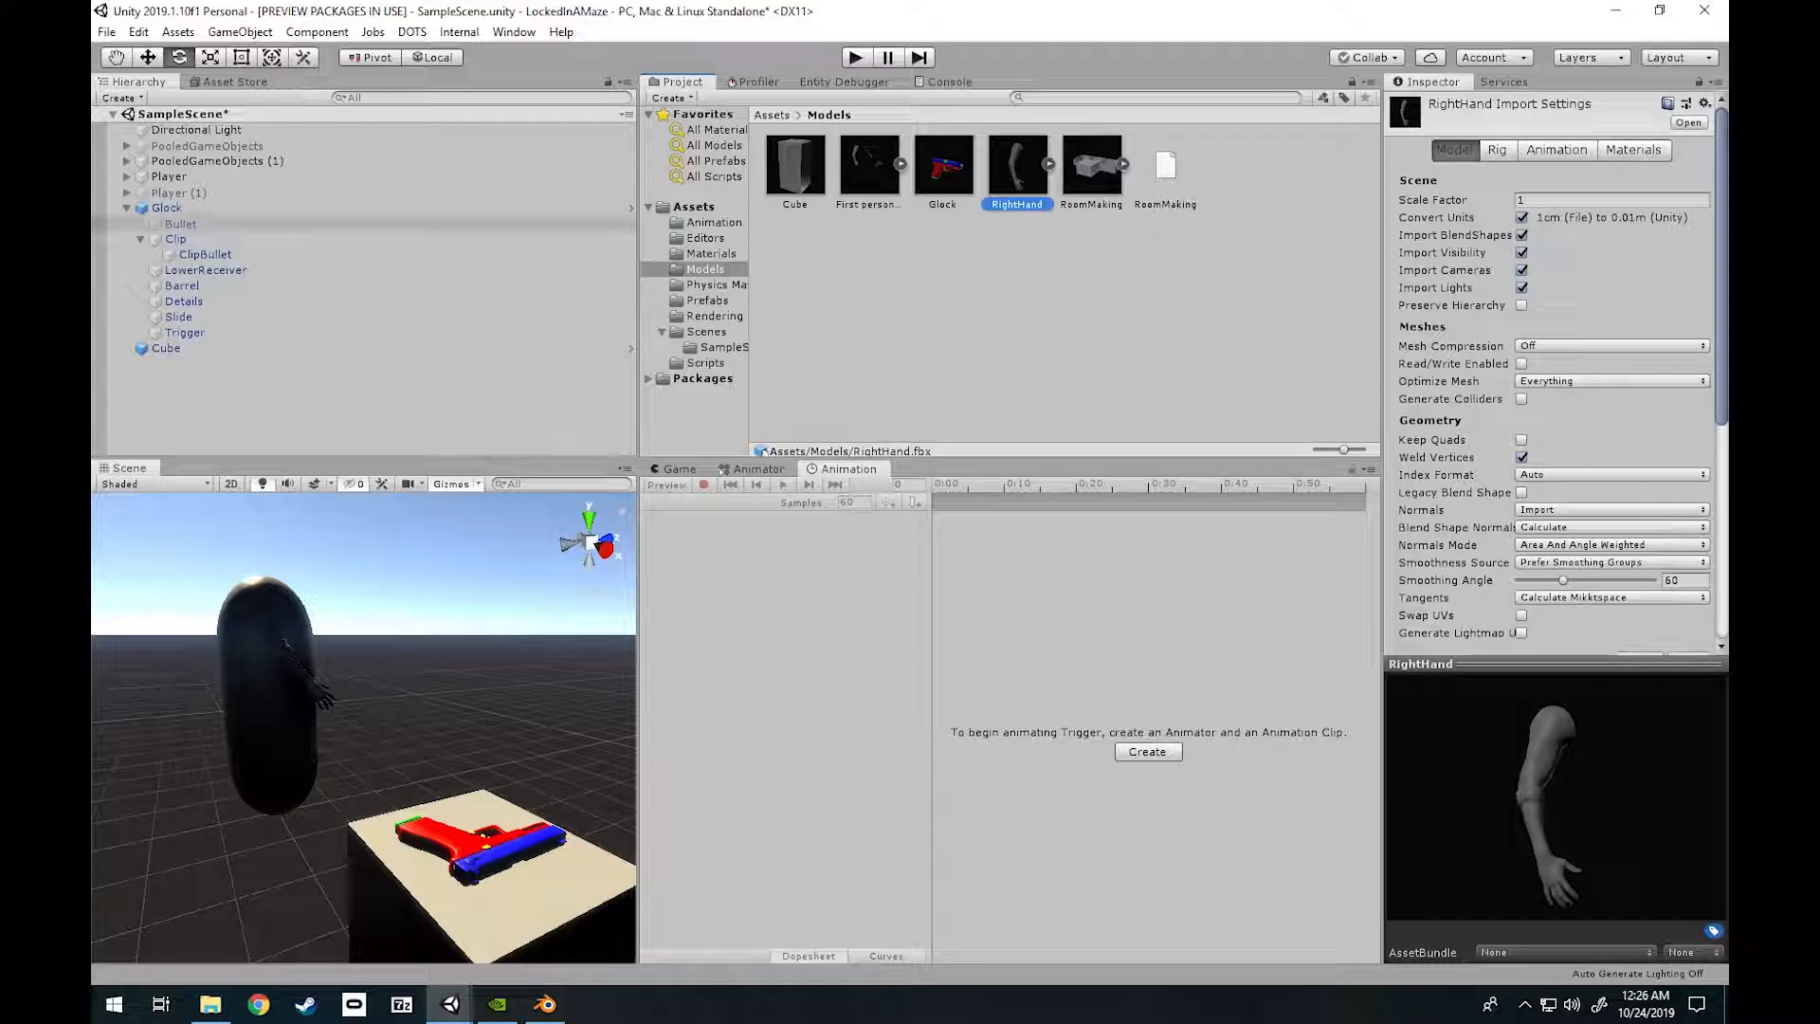
left_click(167, 208)
key("Left")
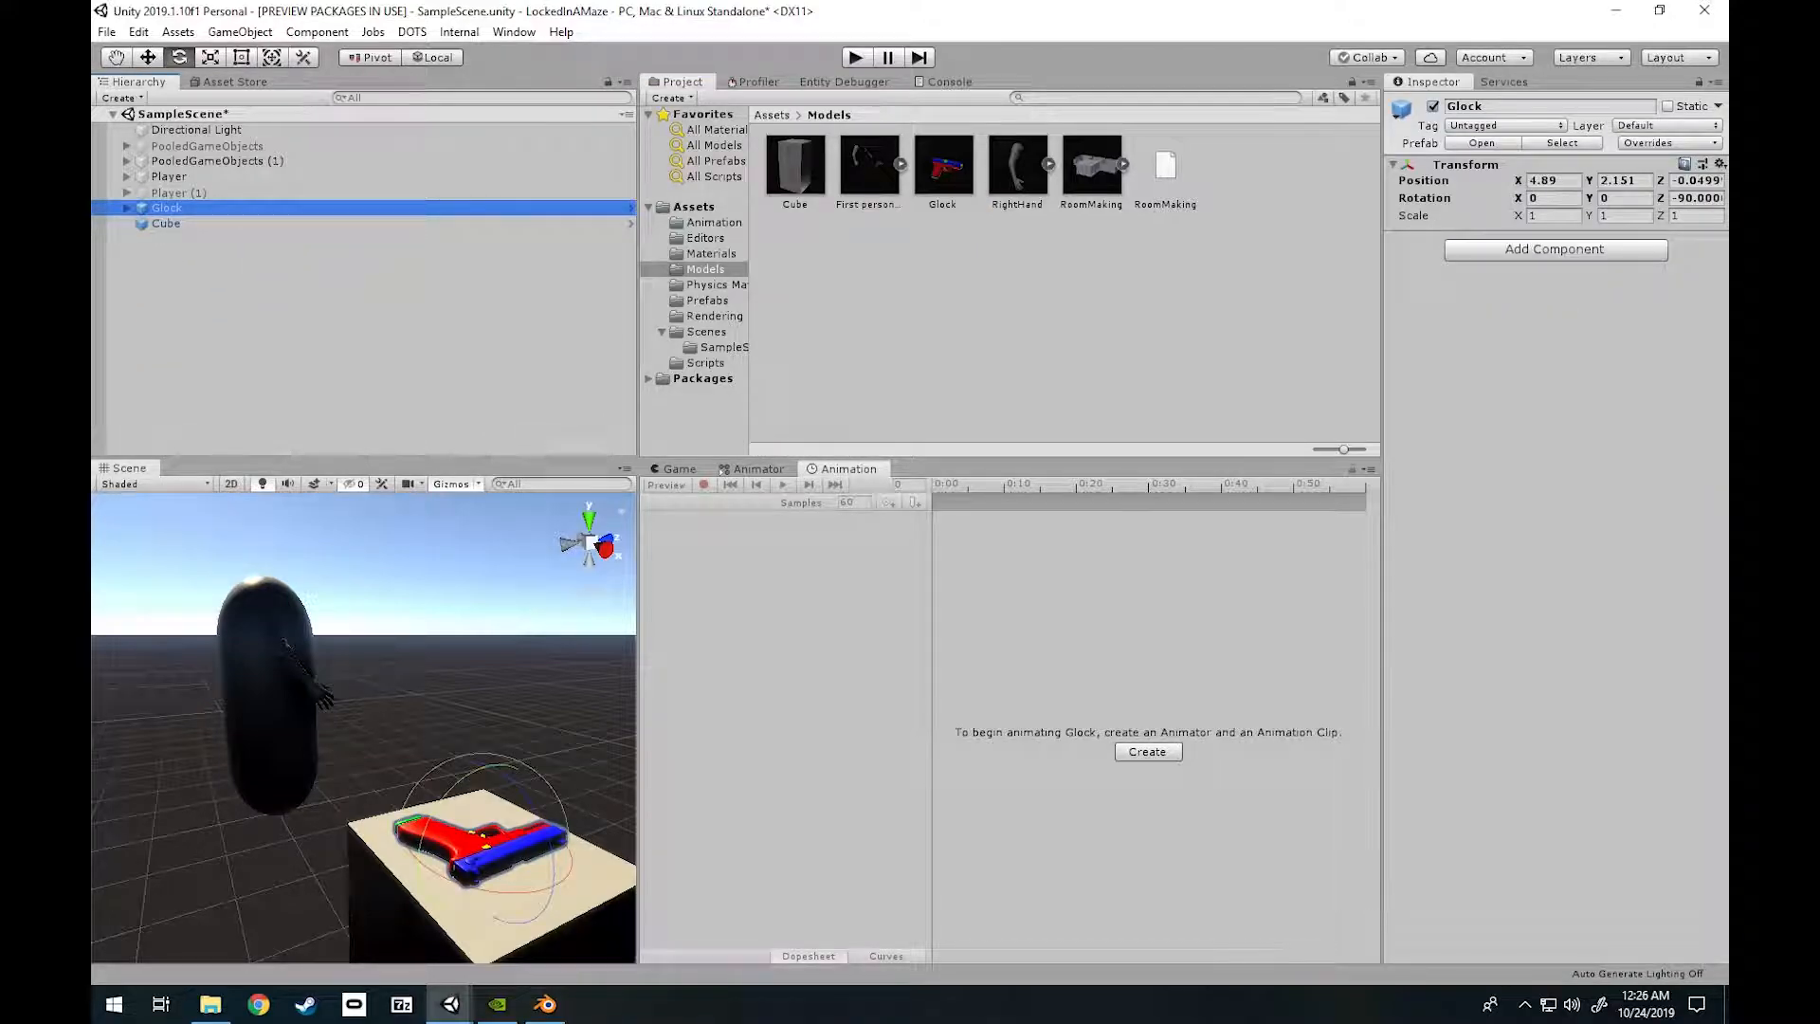
Add the RightHand model from the Models folder to SampleScene at the origin, beside the player capsule.
key("shift+d")
key("ctrl+z")
right_click_drag(394, 645, 493, 646)
left_click_drag(493, 645, 430, 692, "alt")
key("e")
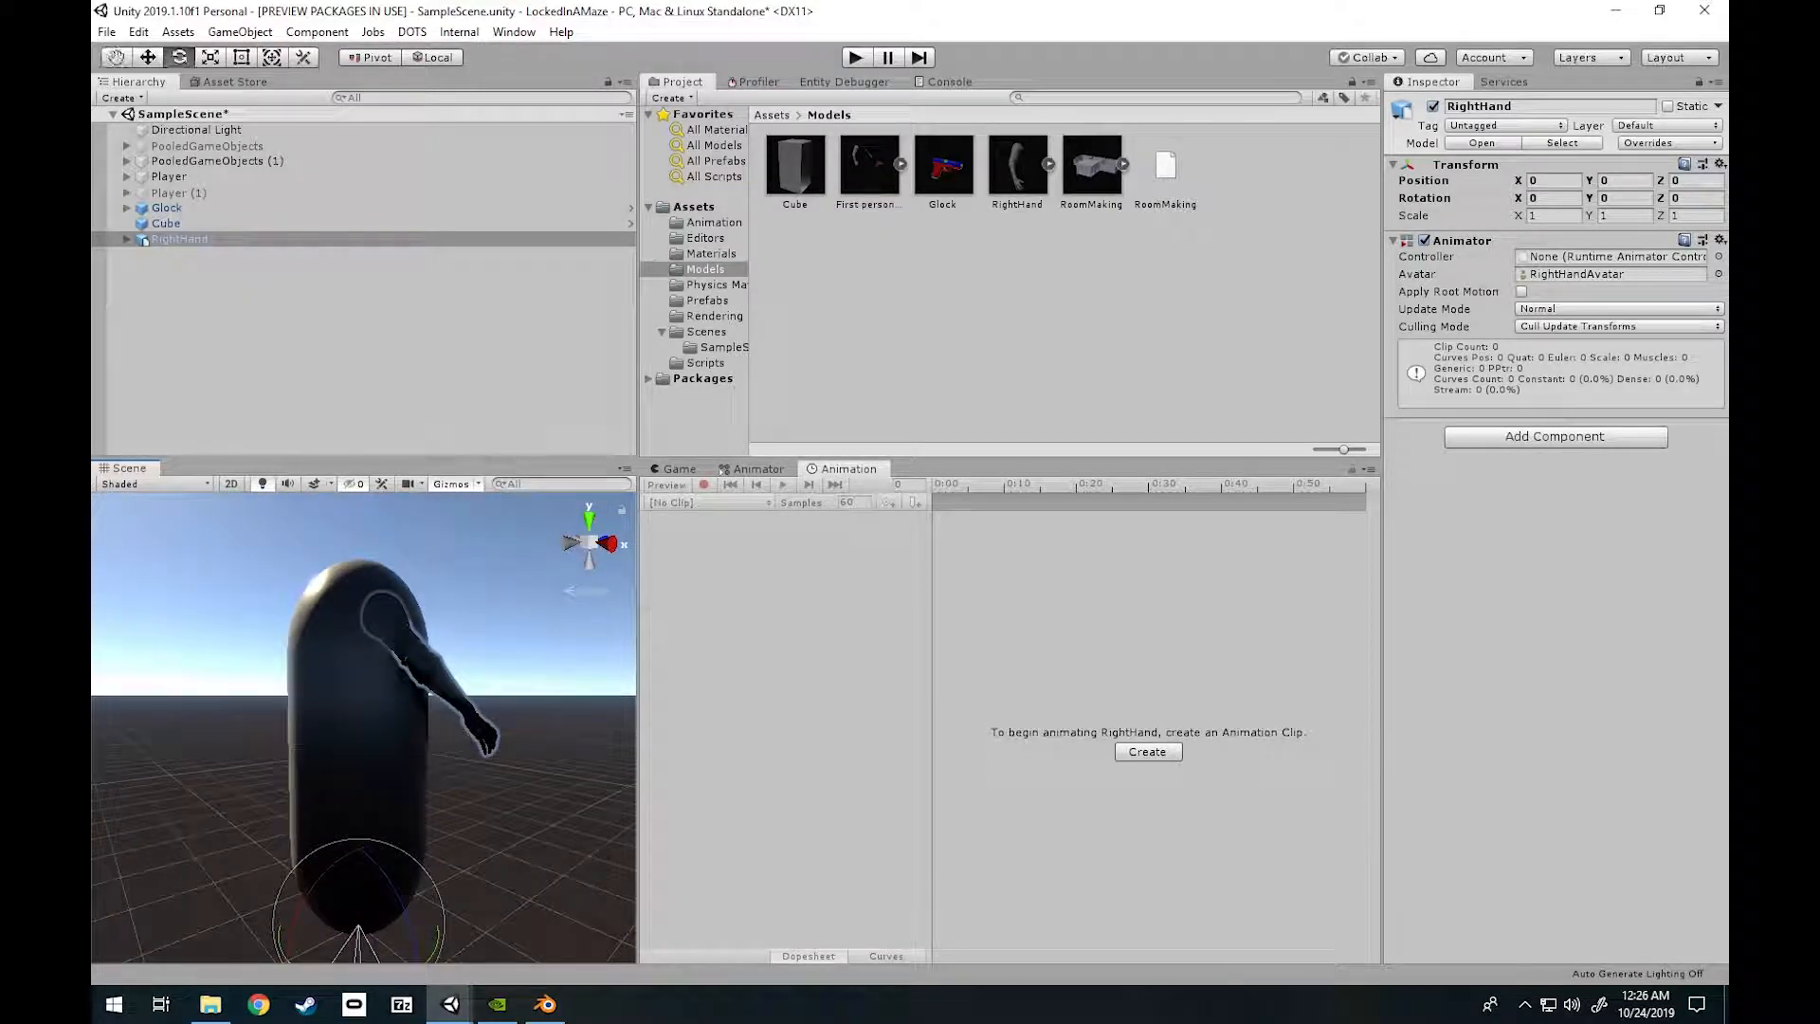
Expand RightHand and inspect its Armature, Character001, persp1 and RightHand mesh children against the parent object.
left_click(127, 239)
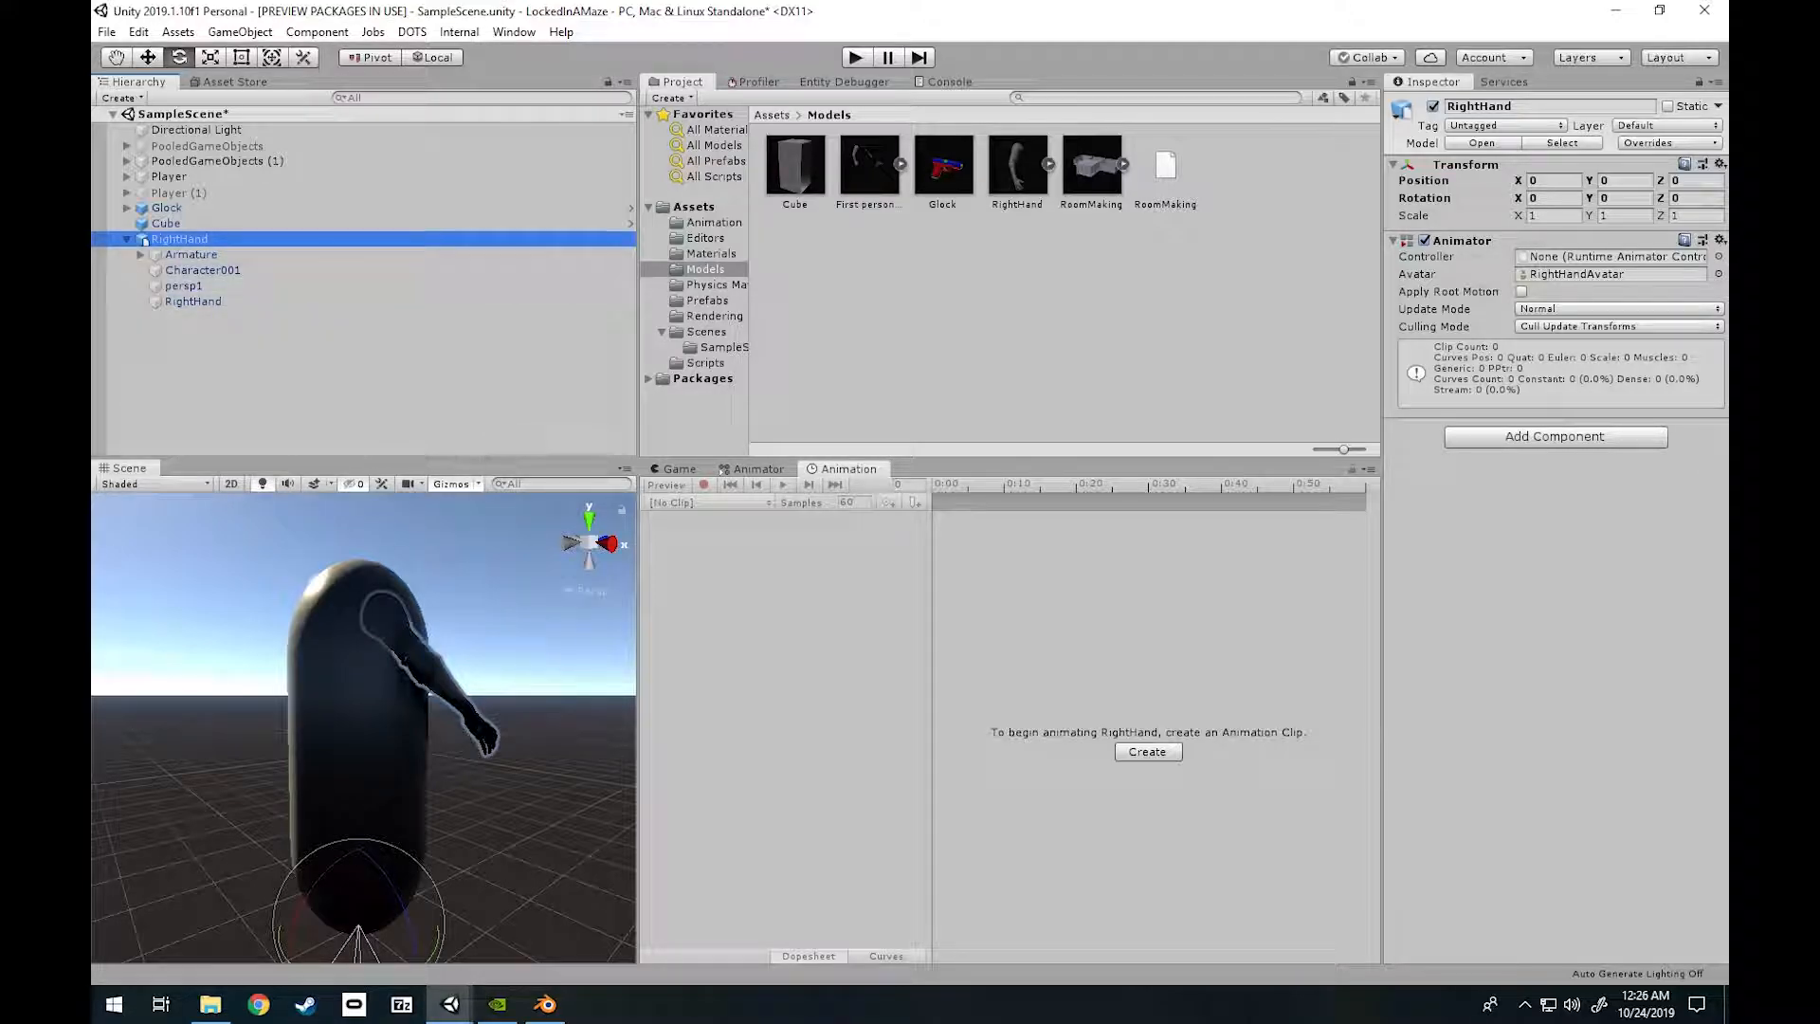
left_click(189, 254)
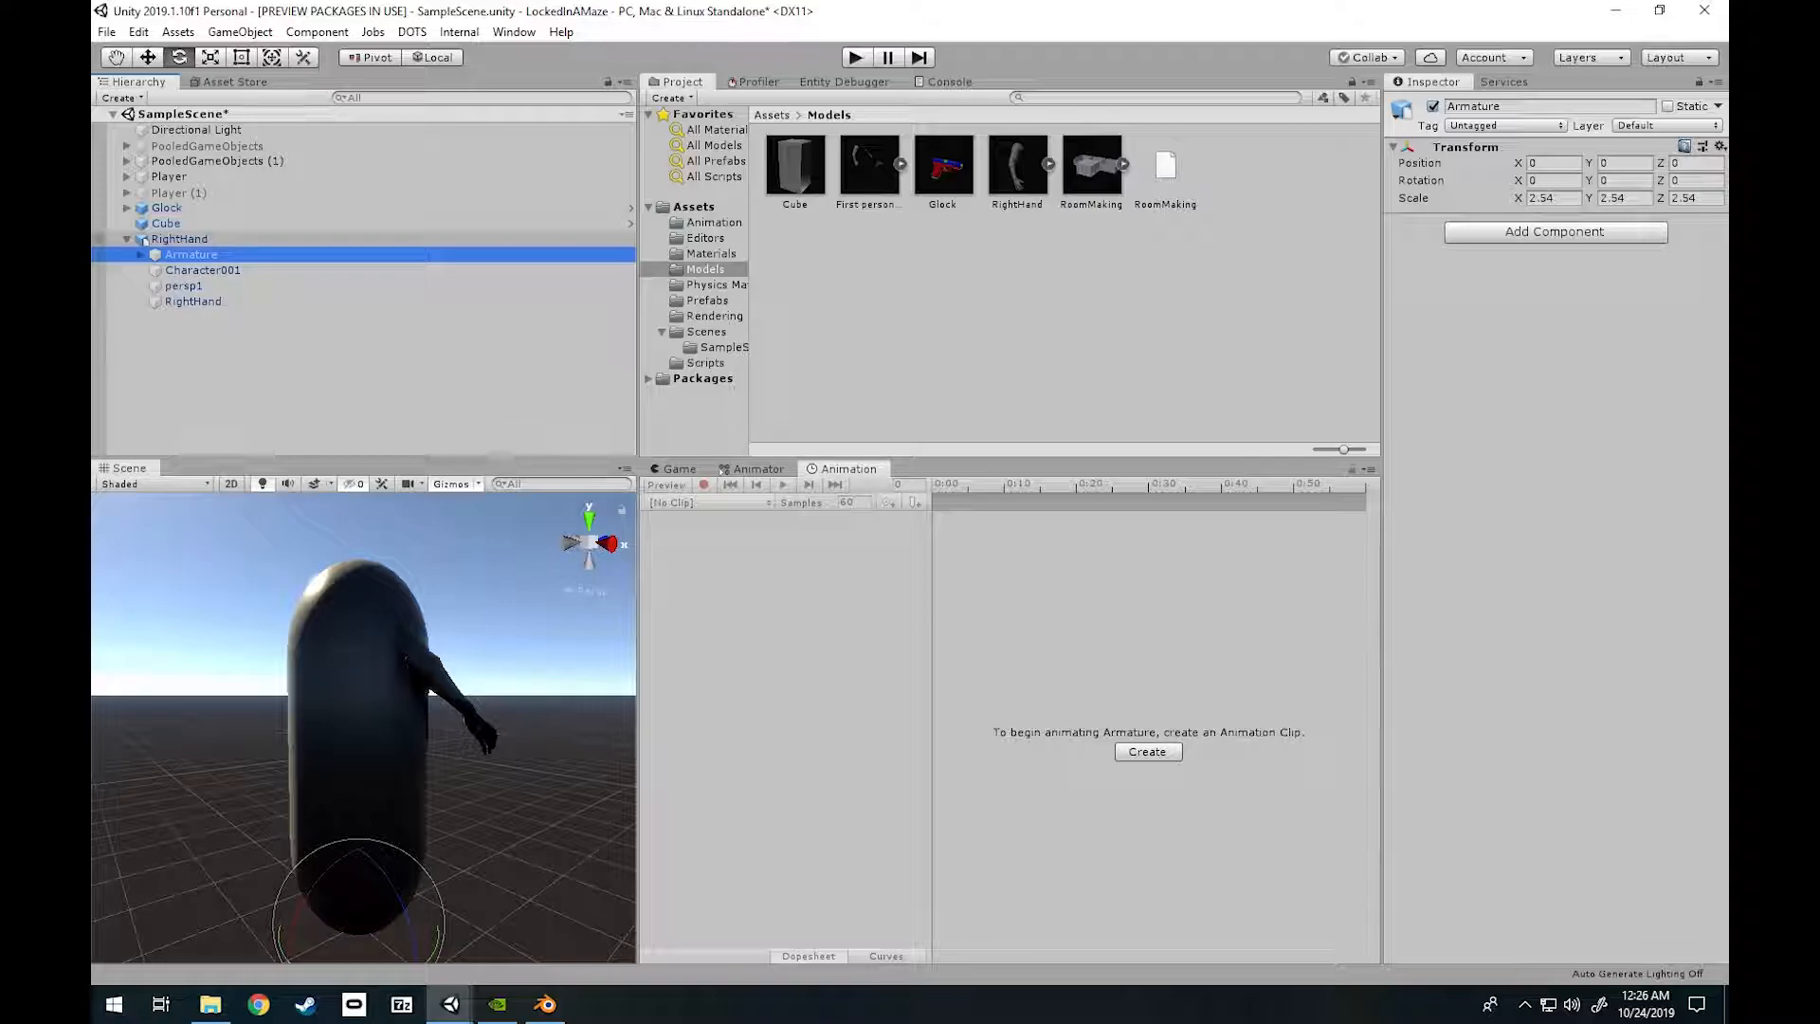
key("Down")
key("Down")
key("Down")
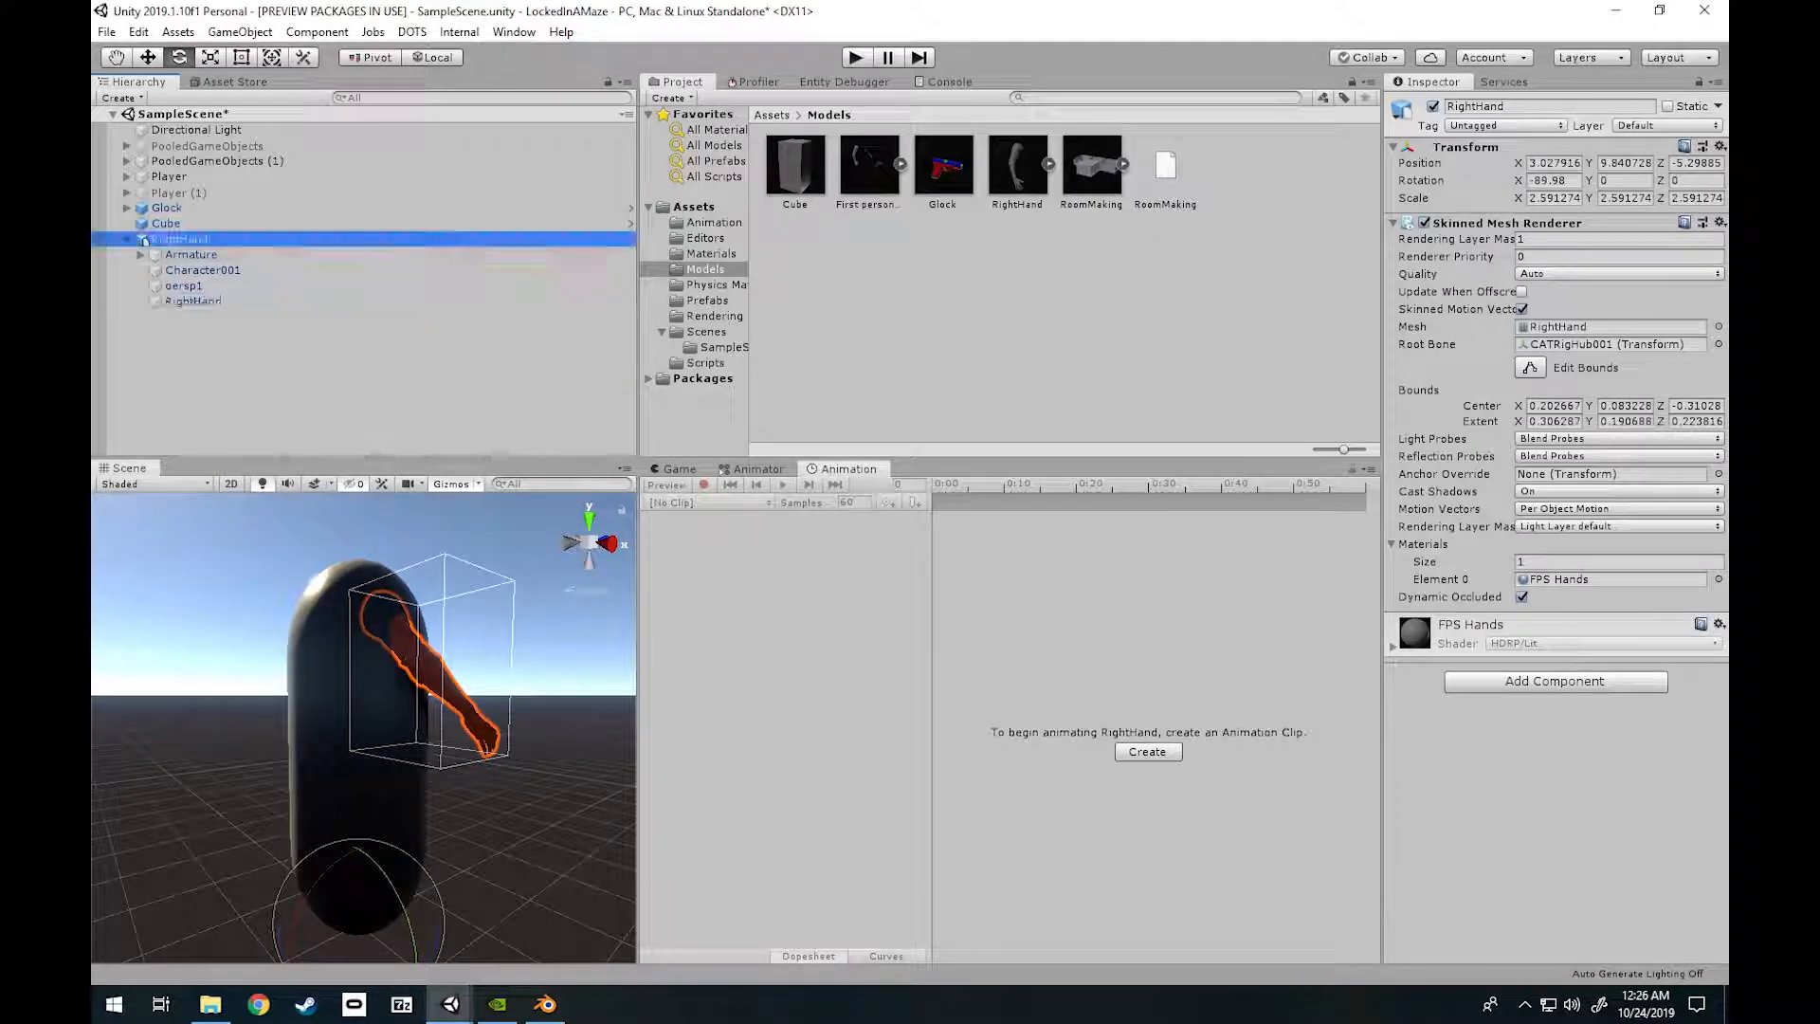
left_click(179, 239)
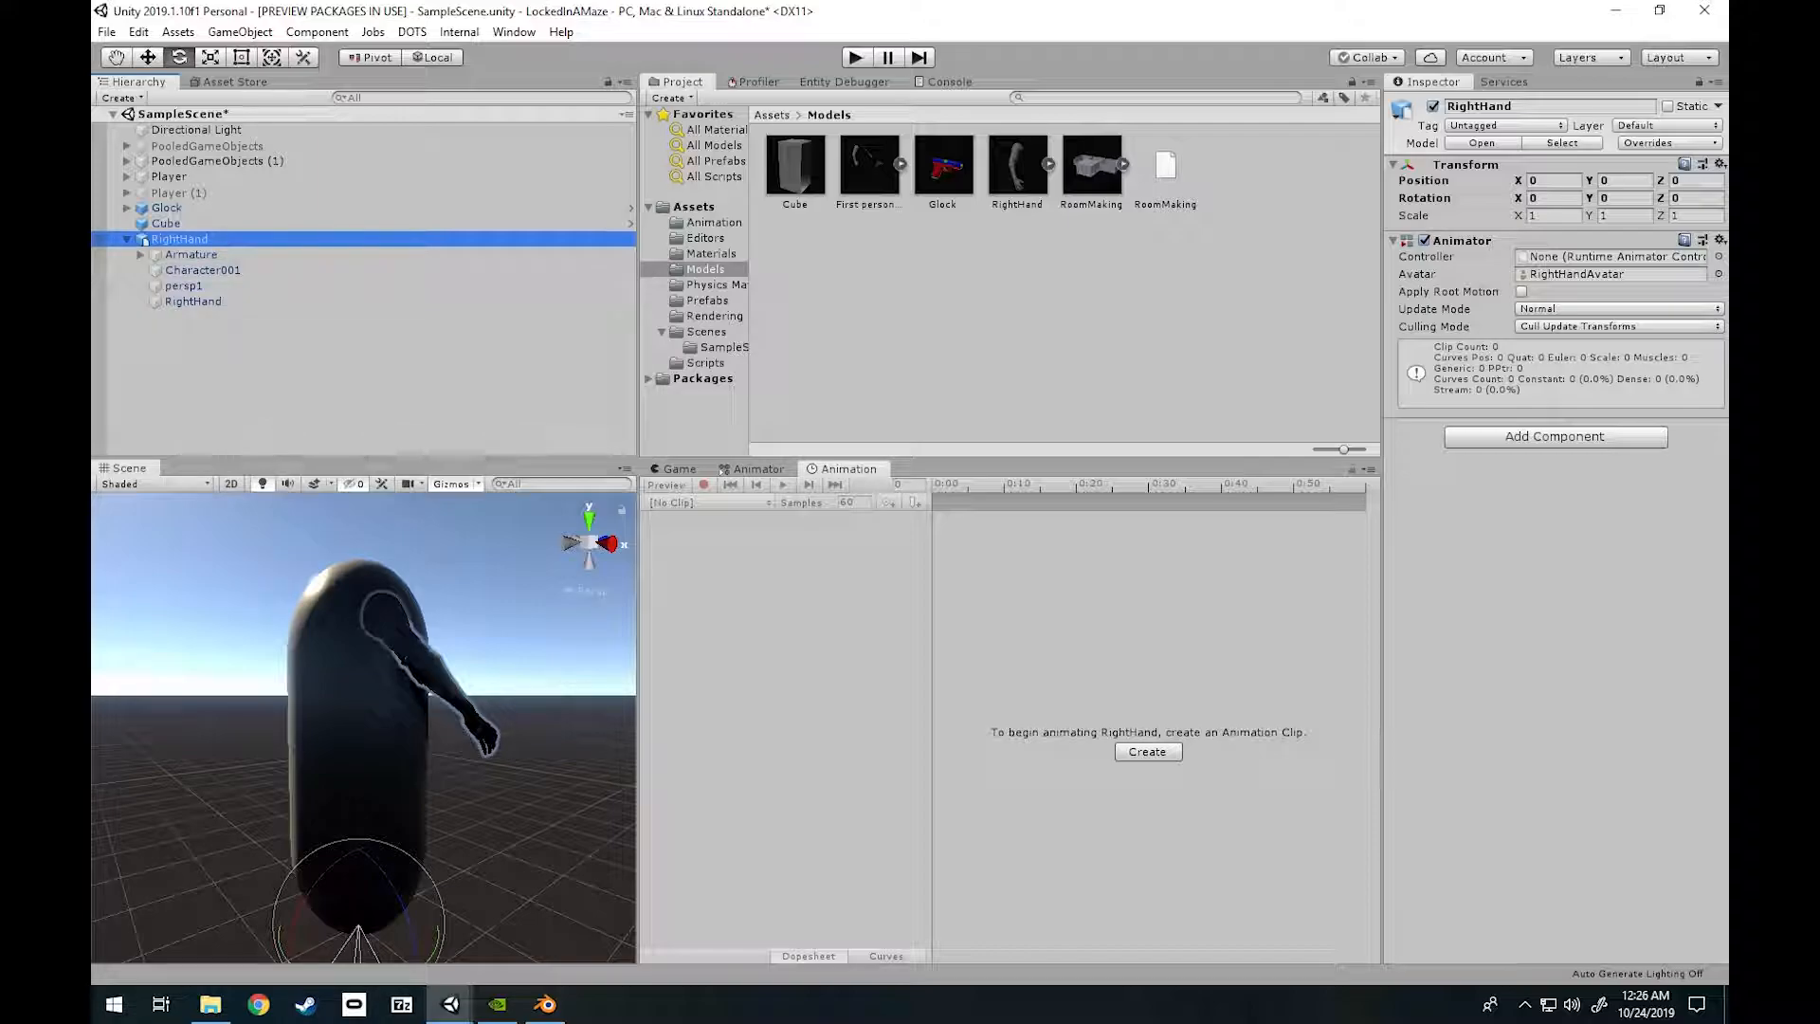
Unpack the RightHand prefab instance in SampleScene.
mouse_move(363, 728)
right_mouse_down()
mouse_move(332, 710)
mouse_move(218, 730)
mouse_move(379, 711)
right_mouse_up()
key("s")
right_click(231, 239)
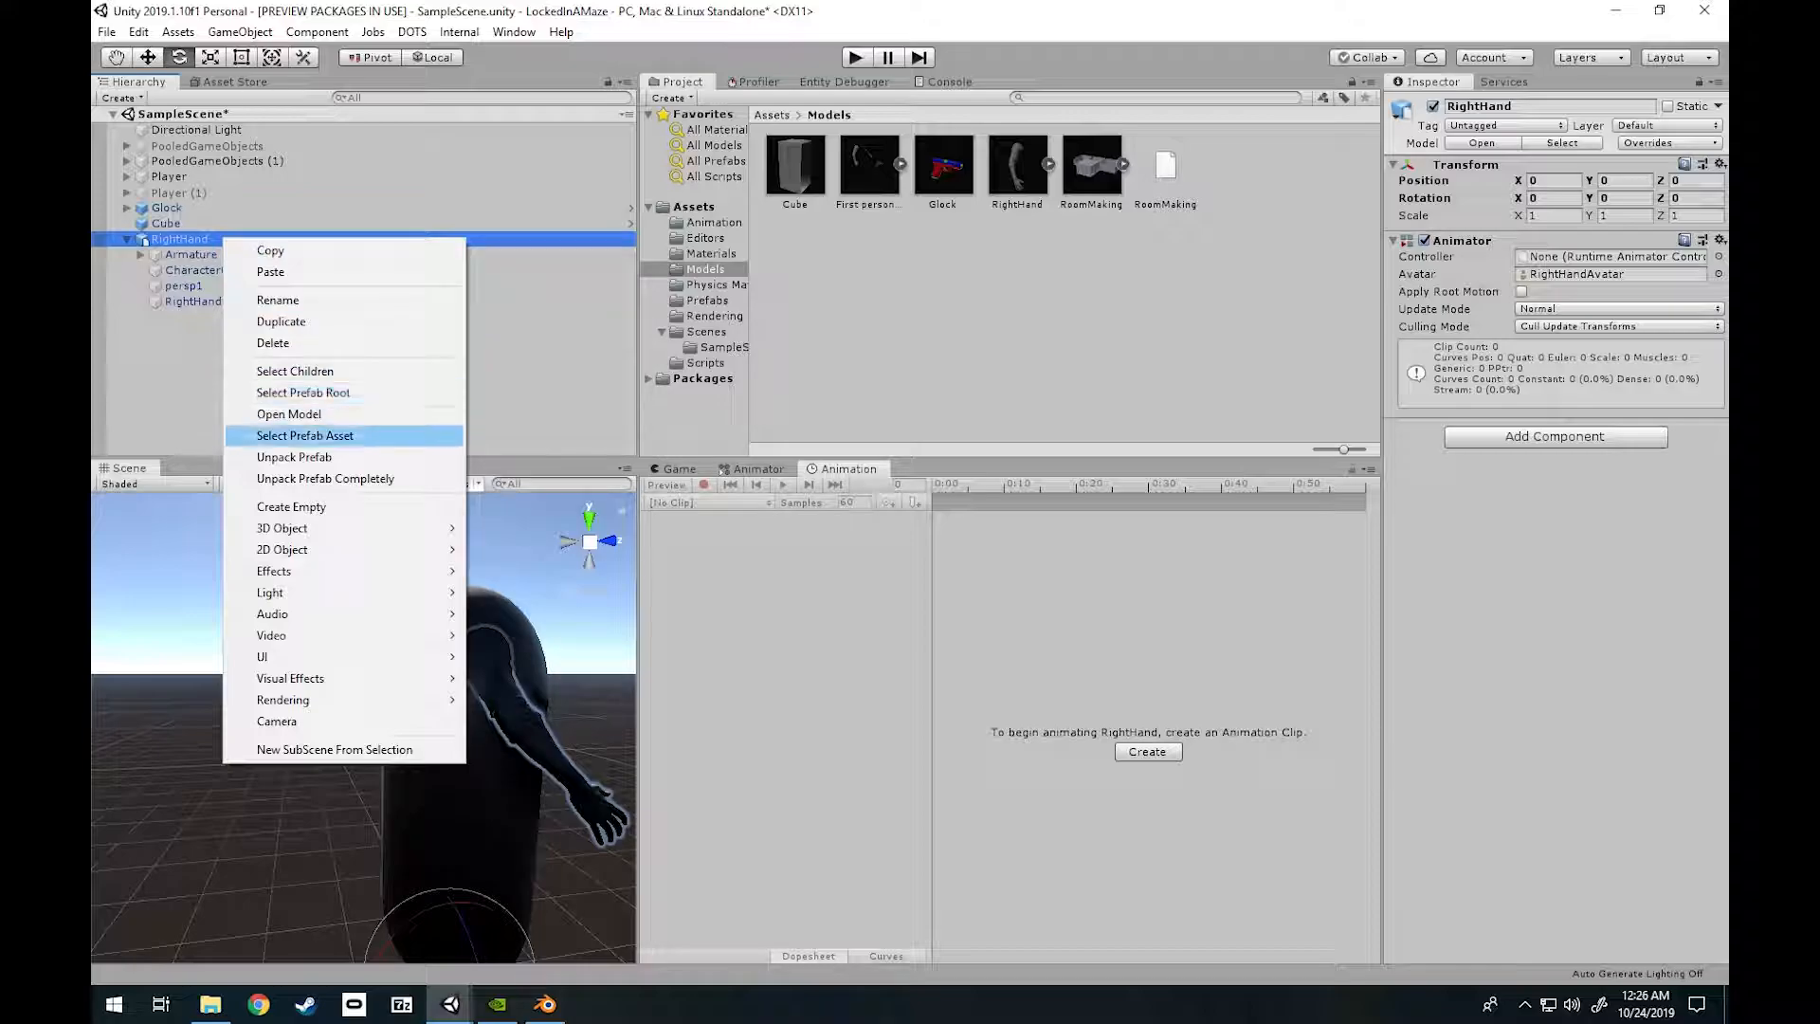
left_click(361, 428)
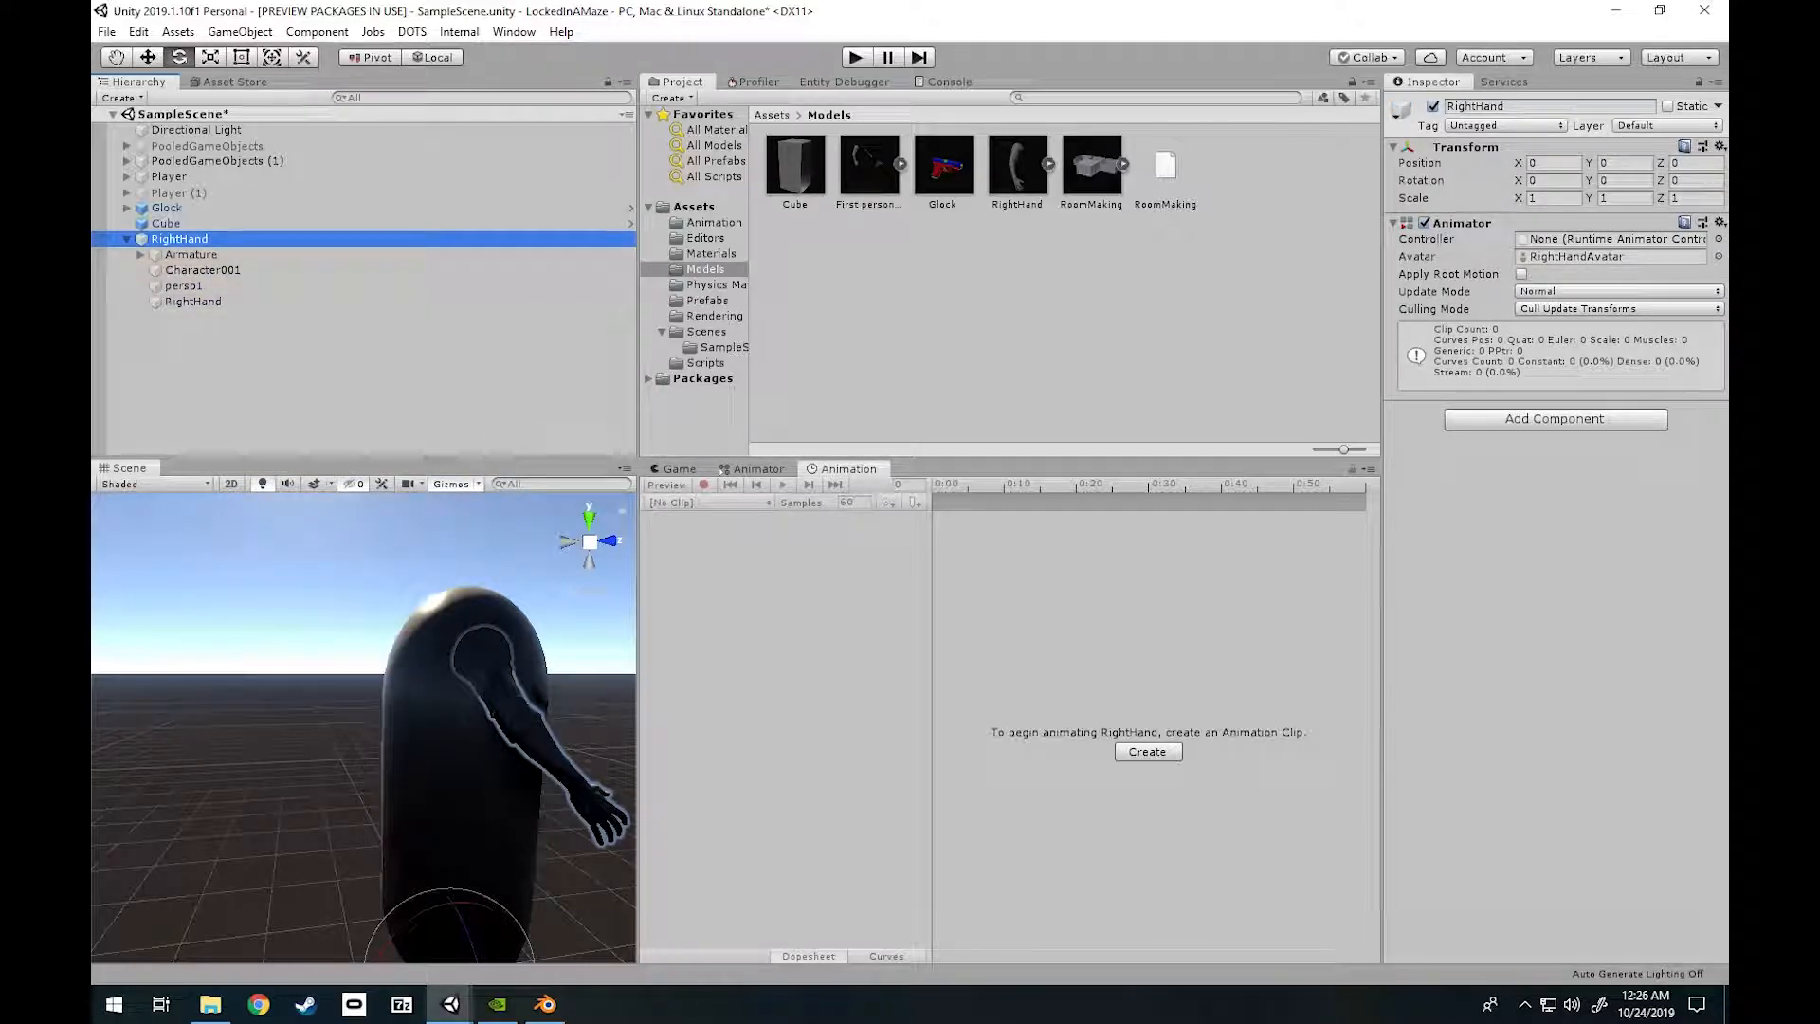
right_click(279, 349)
left_click(237, 633)
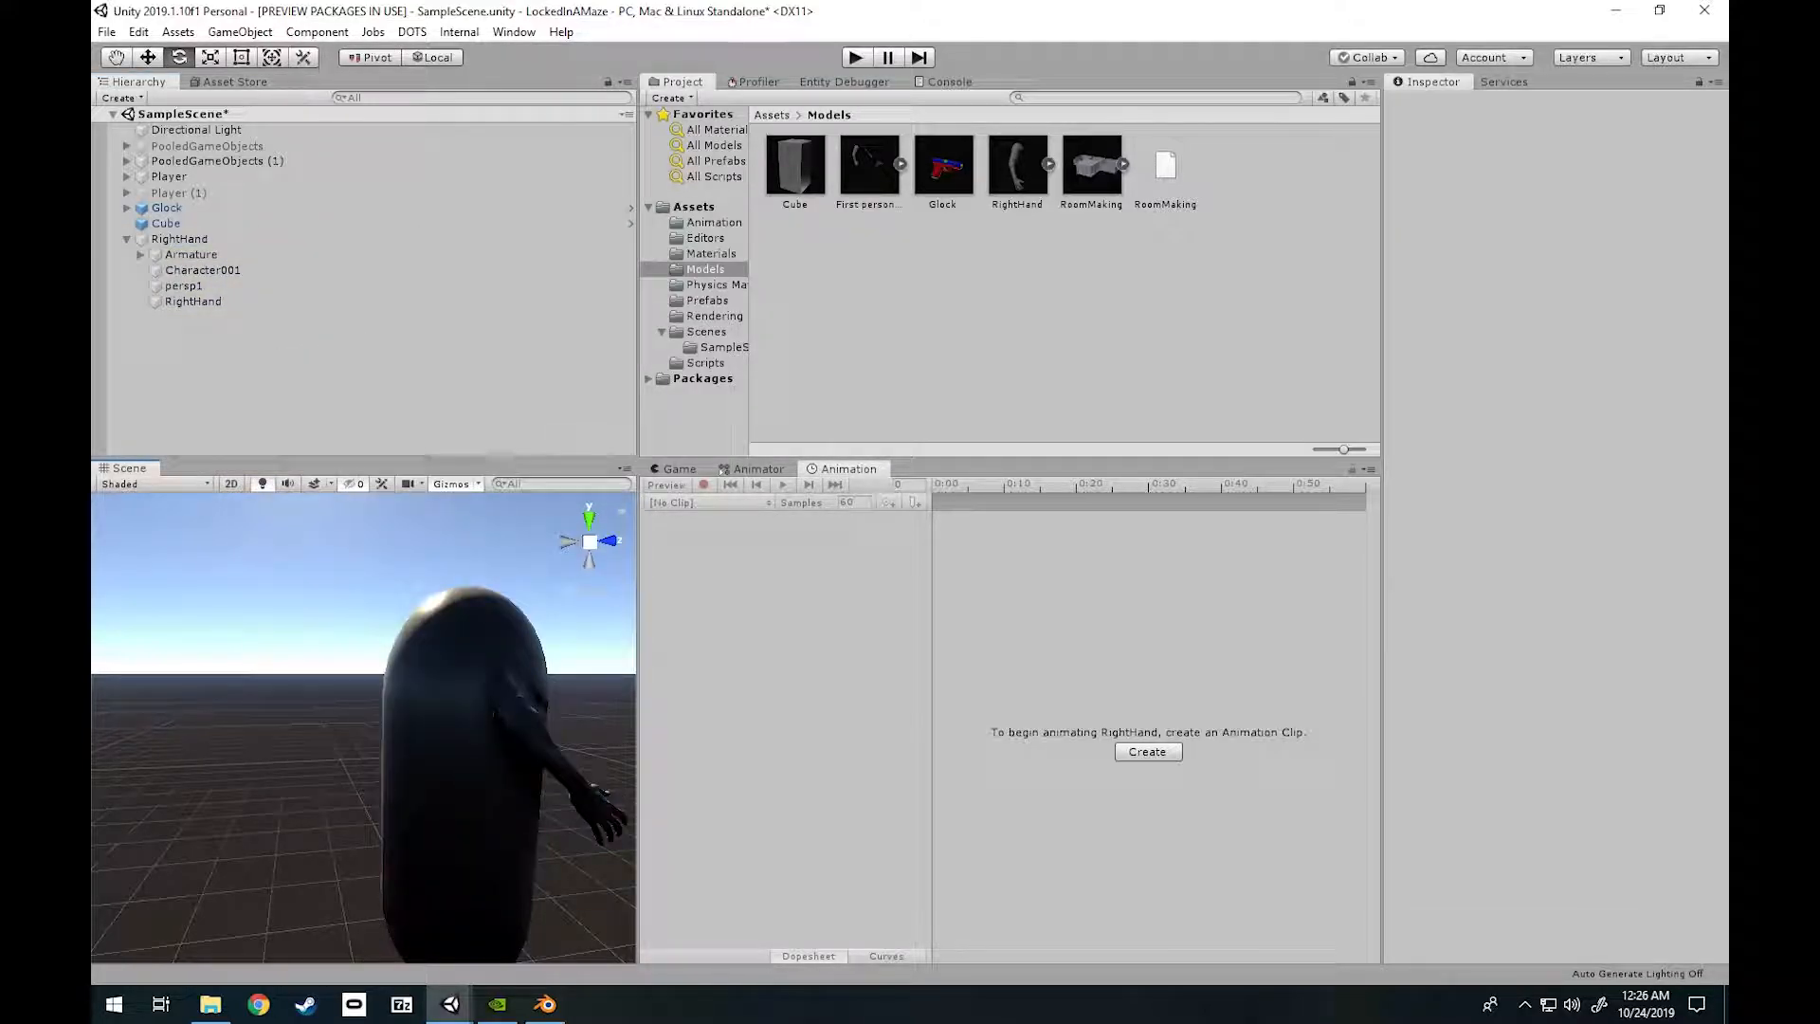
Reselect the unpacked RightHand and examine the arm on the player capsule from different distances.
right_click_drag(236, 634, 399, 680)
left_click(179, 239)
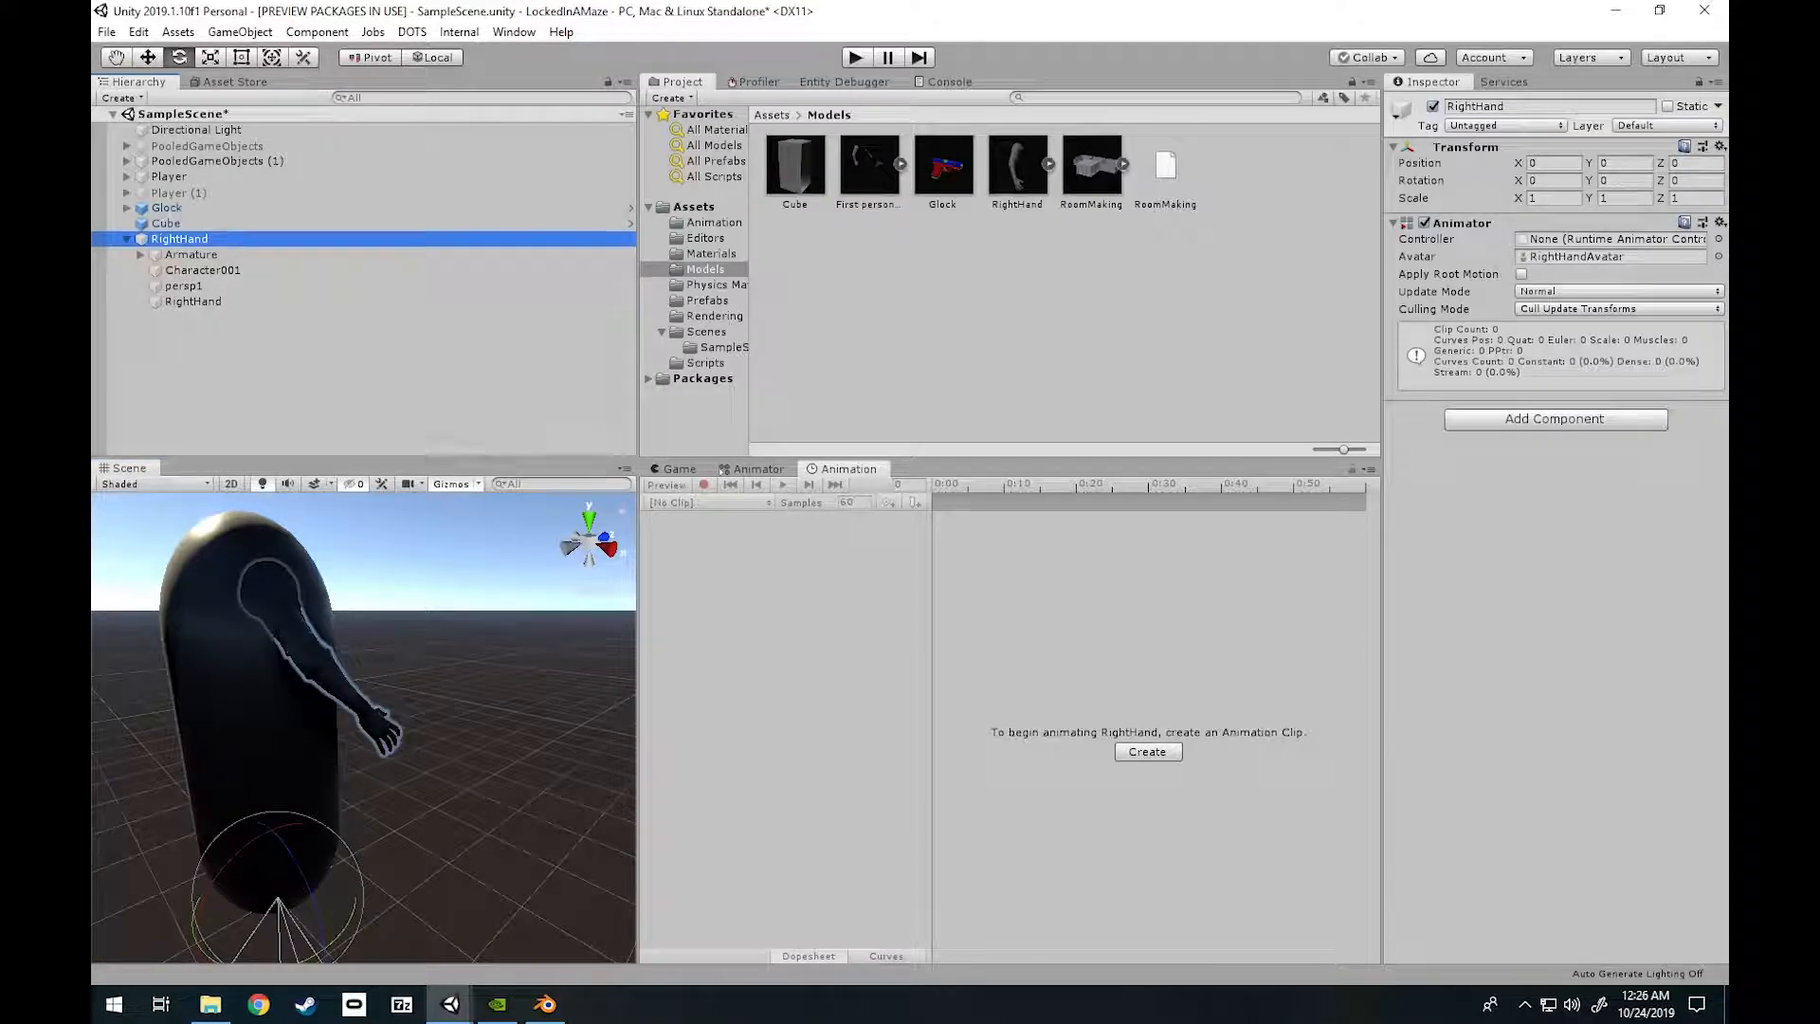
key("w")
right_click_drag(398, 680, 361, 722)
key("s")
key("w")
key("s")
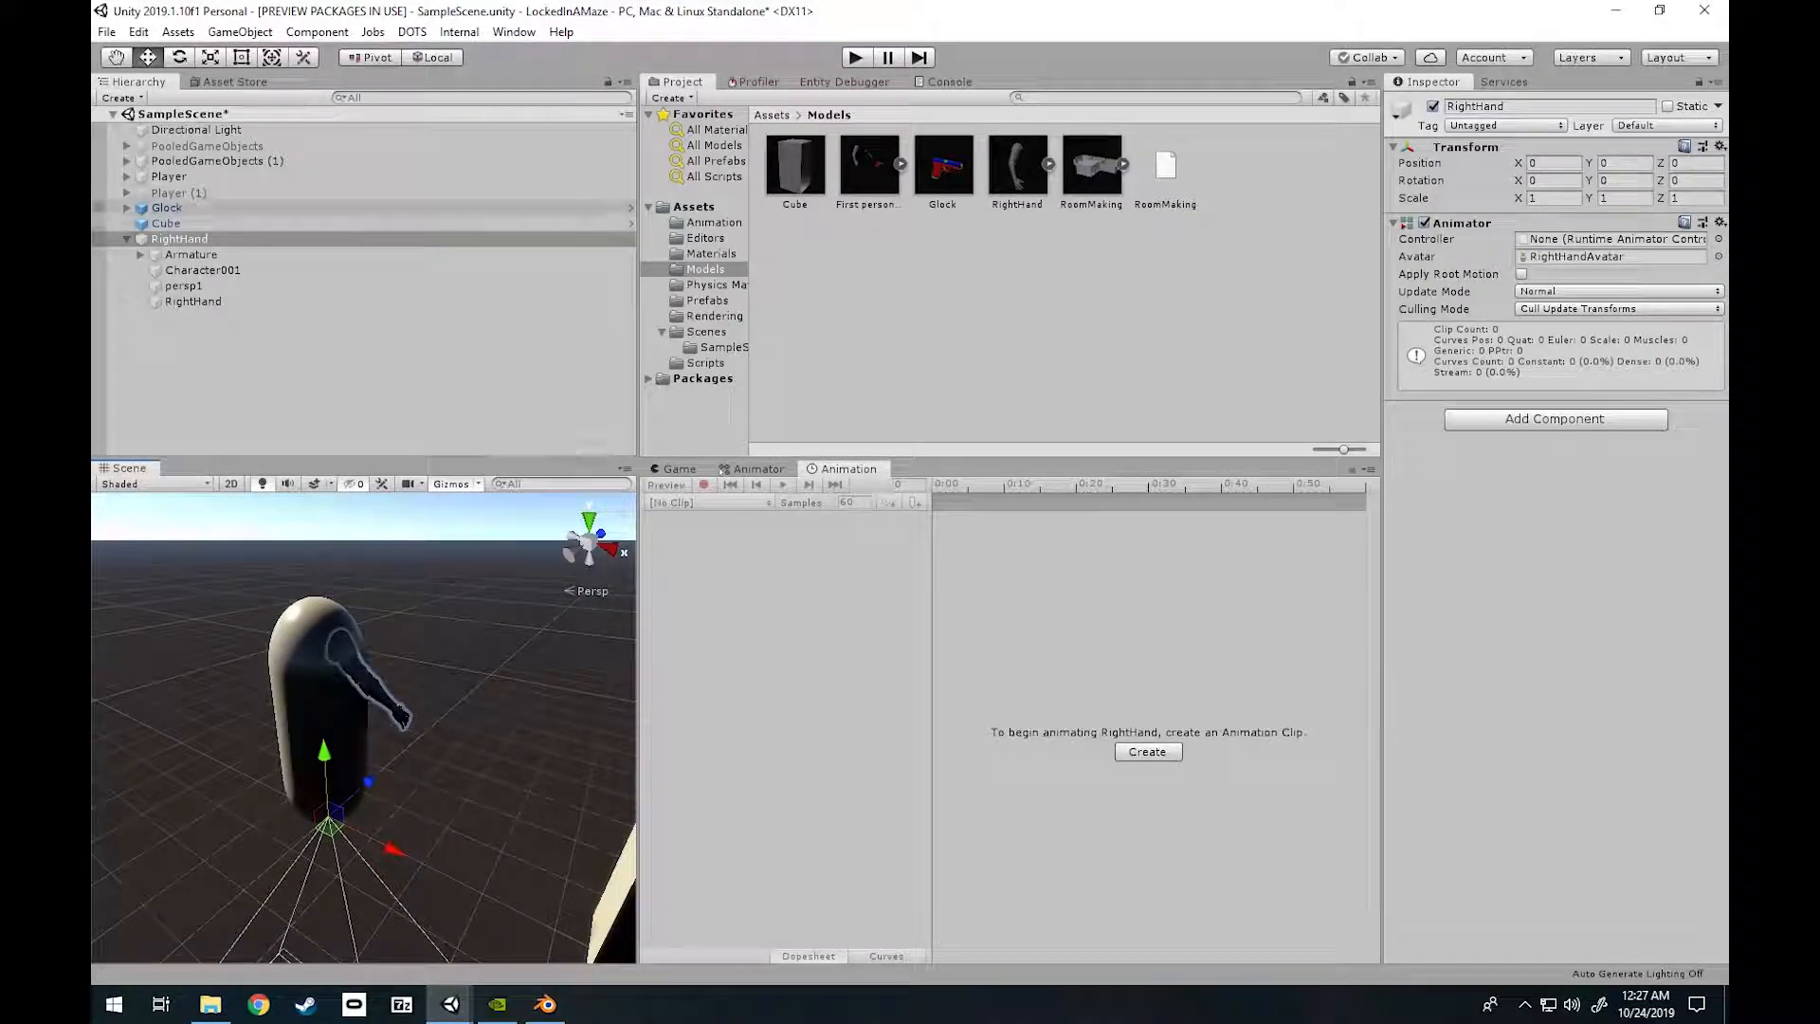
Expand Player and LocalAnimation in the hierarchy and compare the components on the Player root with those on its LocalAnimation child.
left_click(169, 176)
left_click(126, 176)
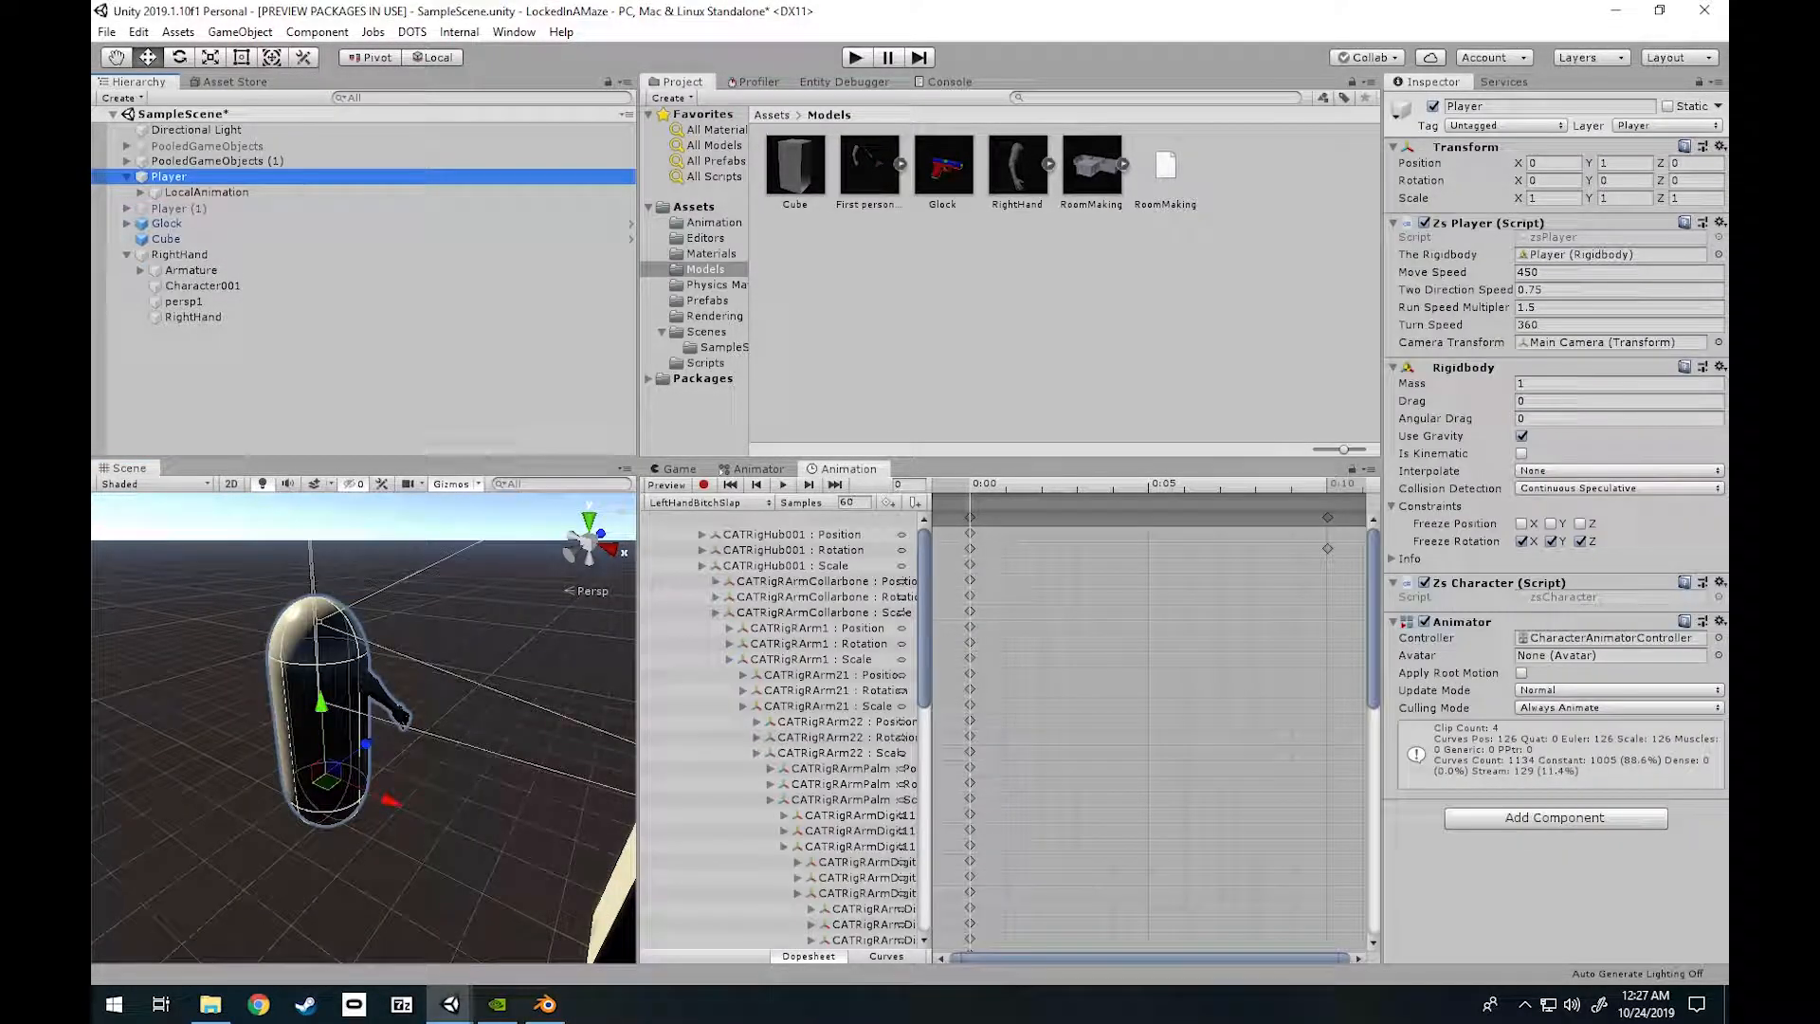
left_click(141, 192)
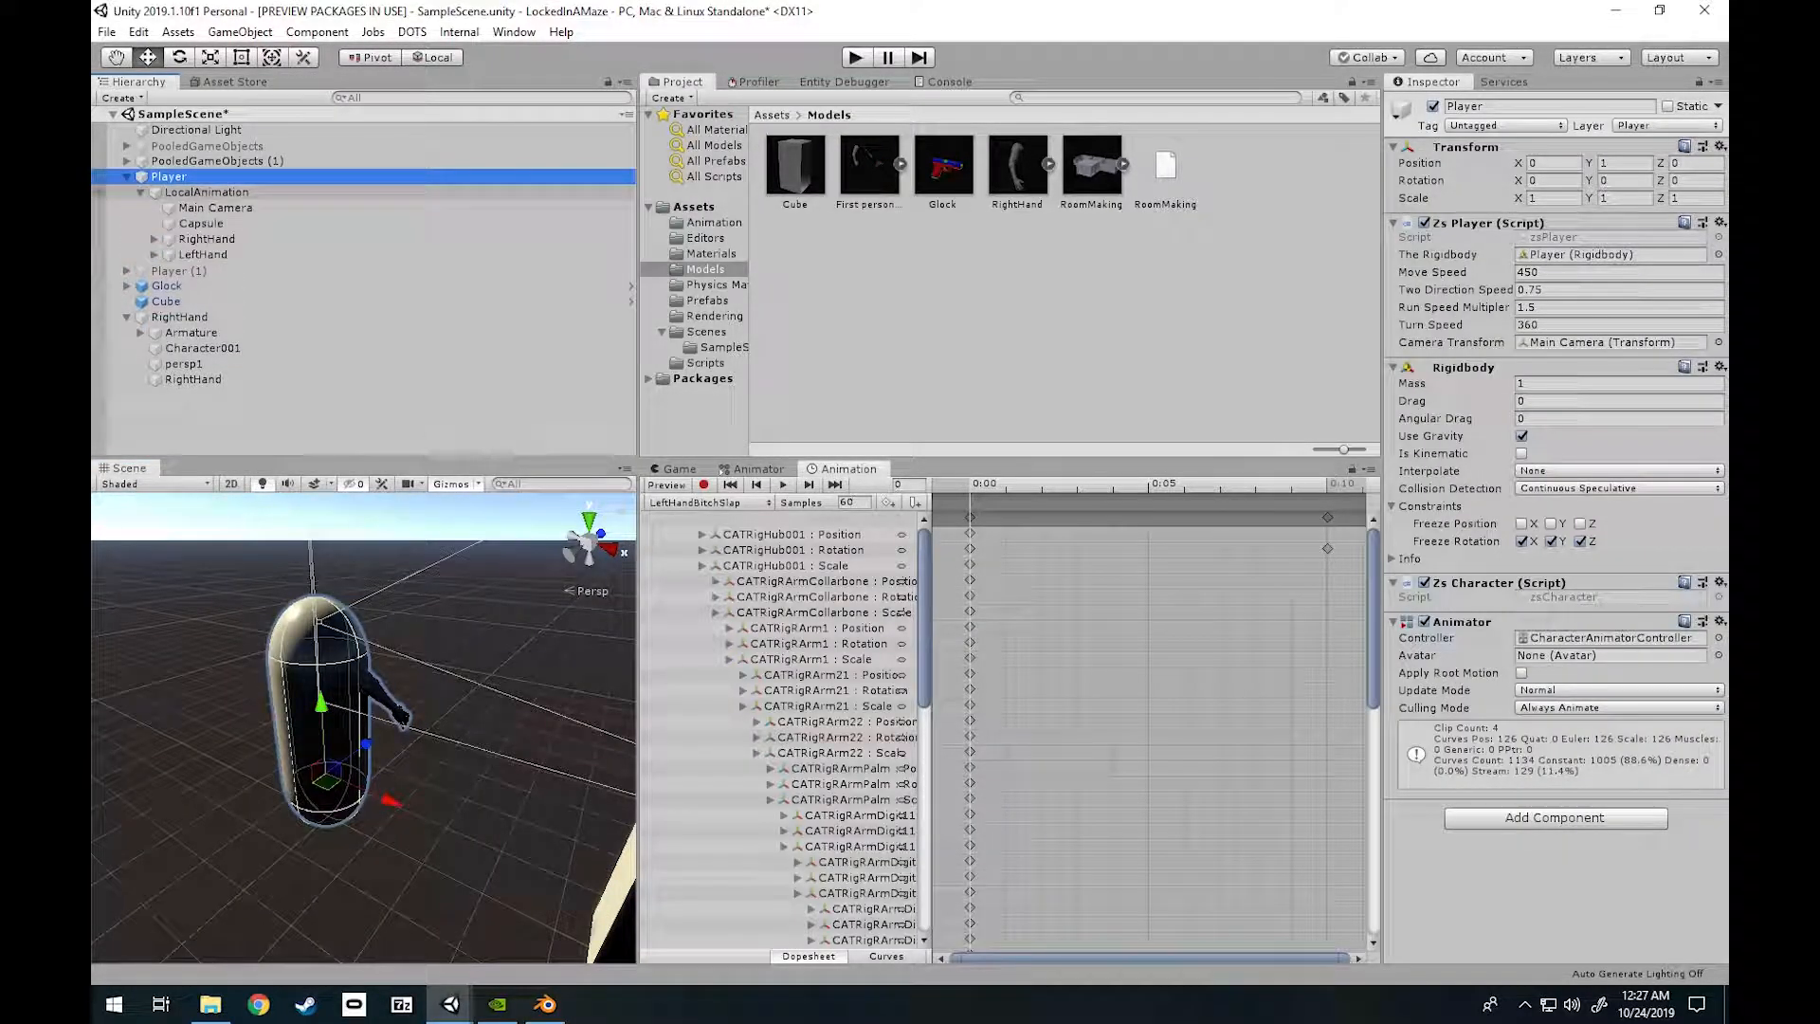
left_click(207, 191)
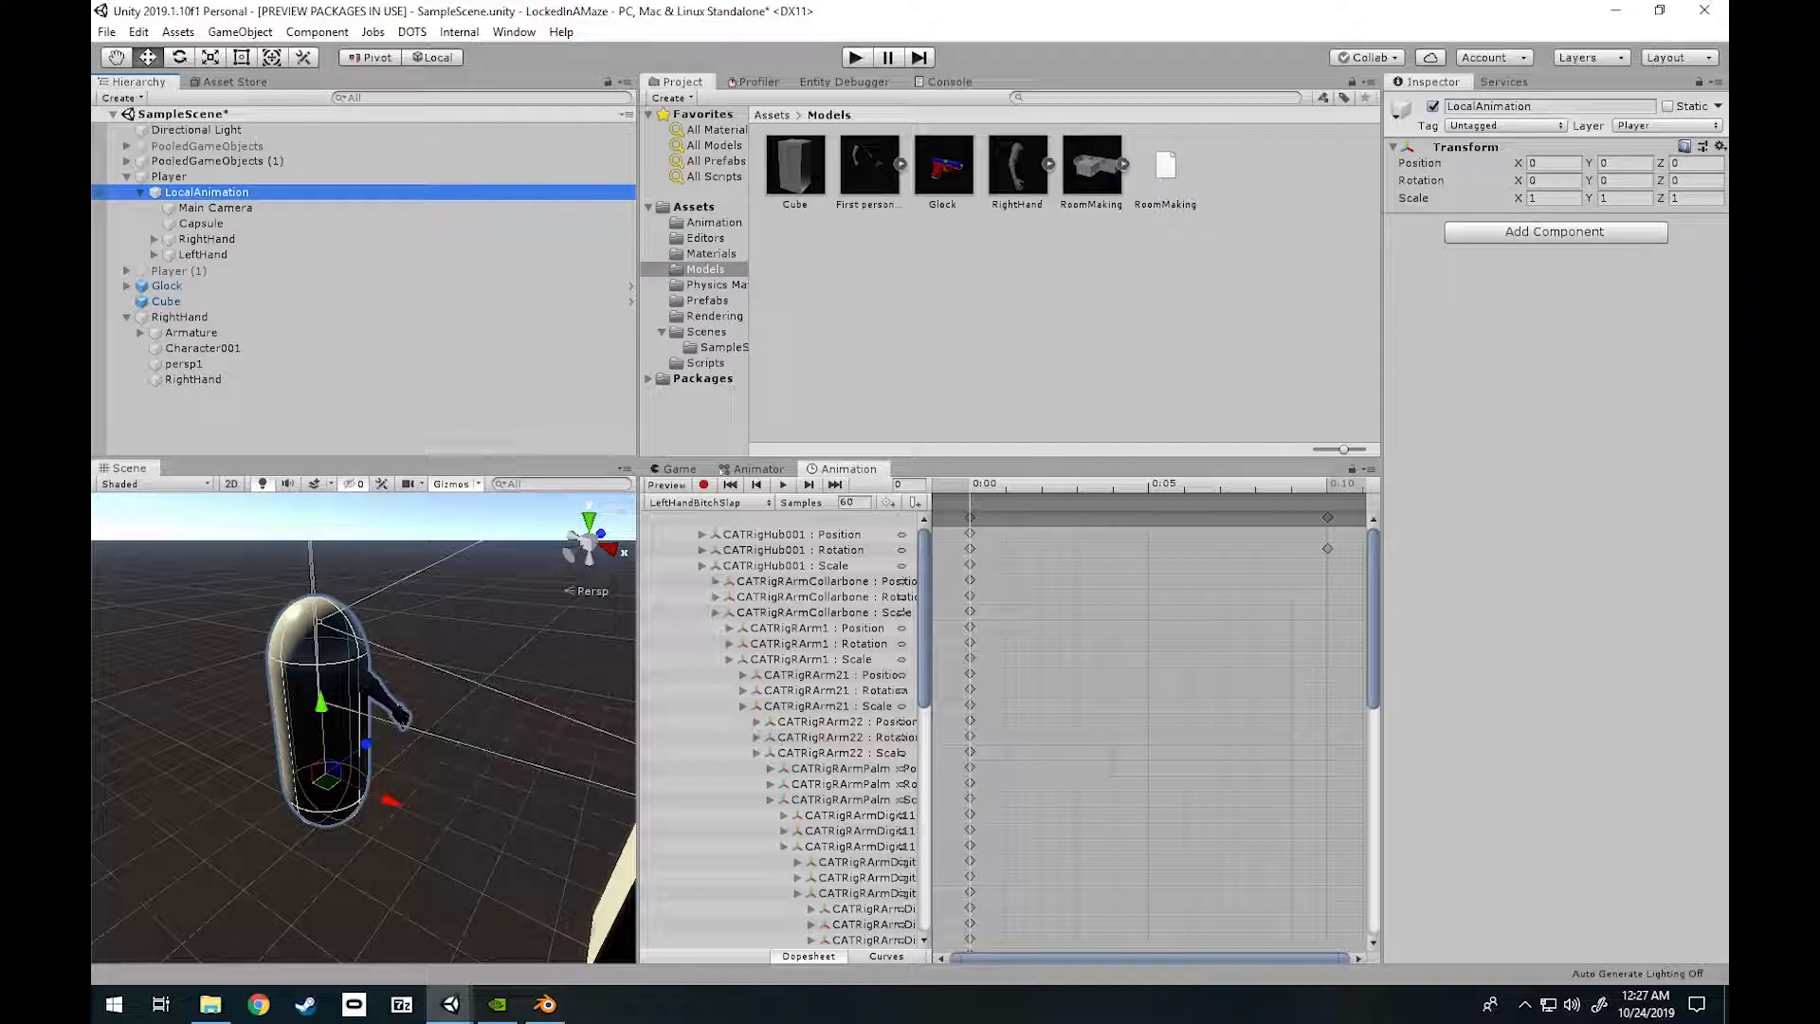
left_click(168, 177)
left_click(206, 192)
left_click(217, 160)
left_click(169, 177)
left_click(207, 192)
left_click(169, 176)
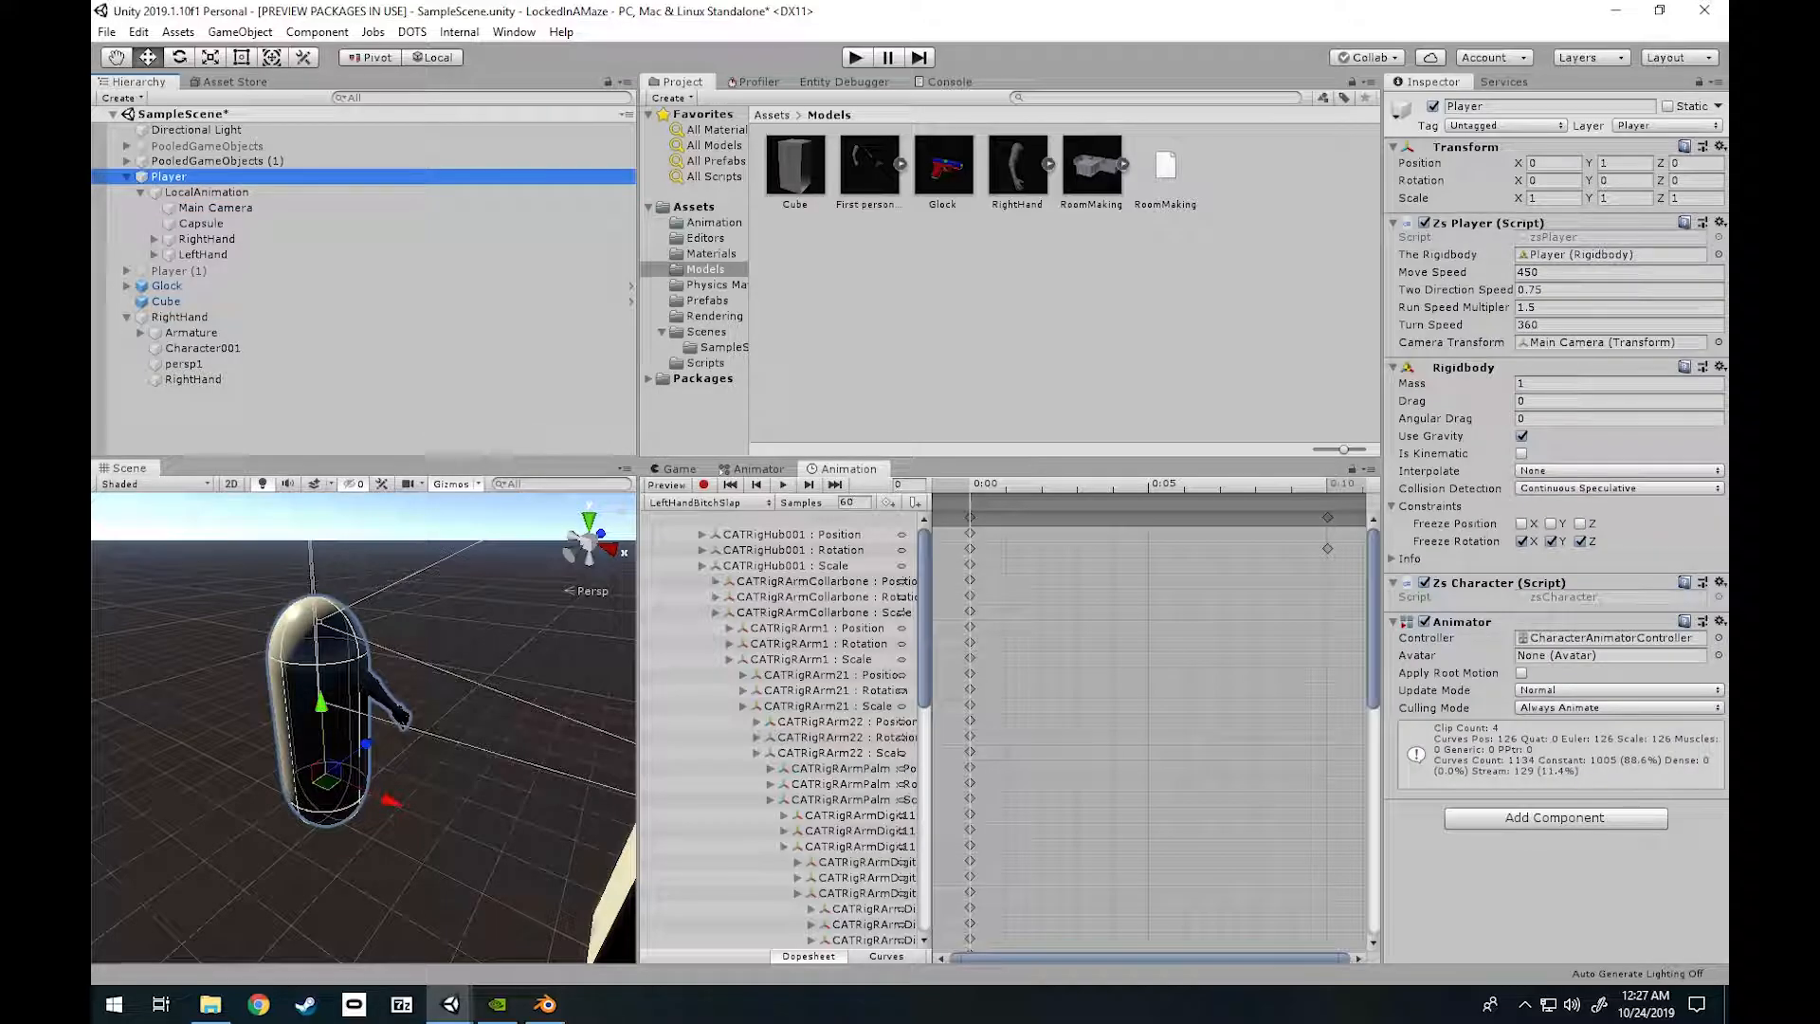
left_click(207, 191)
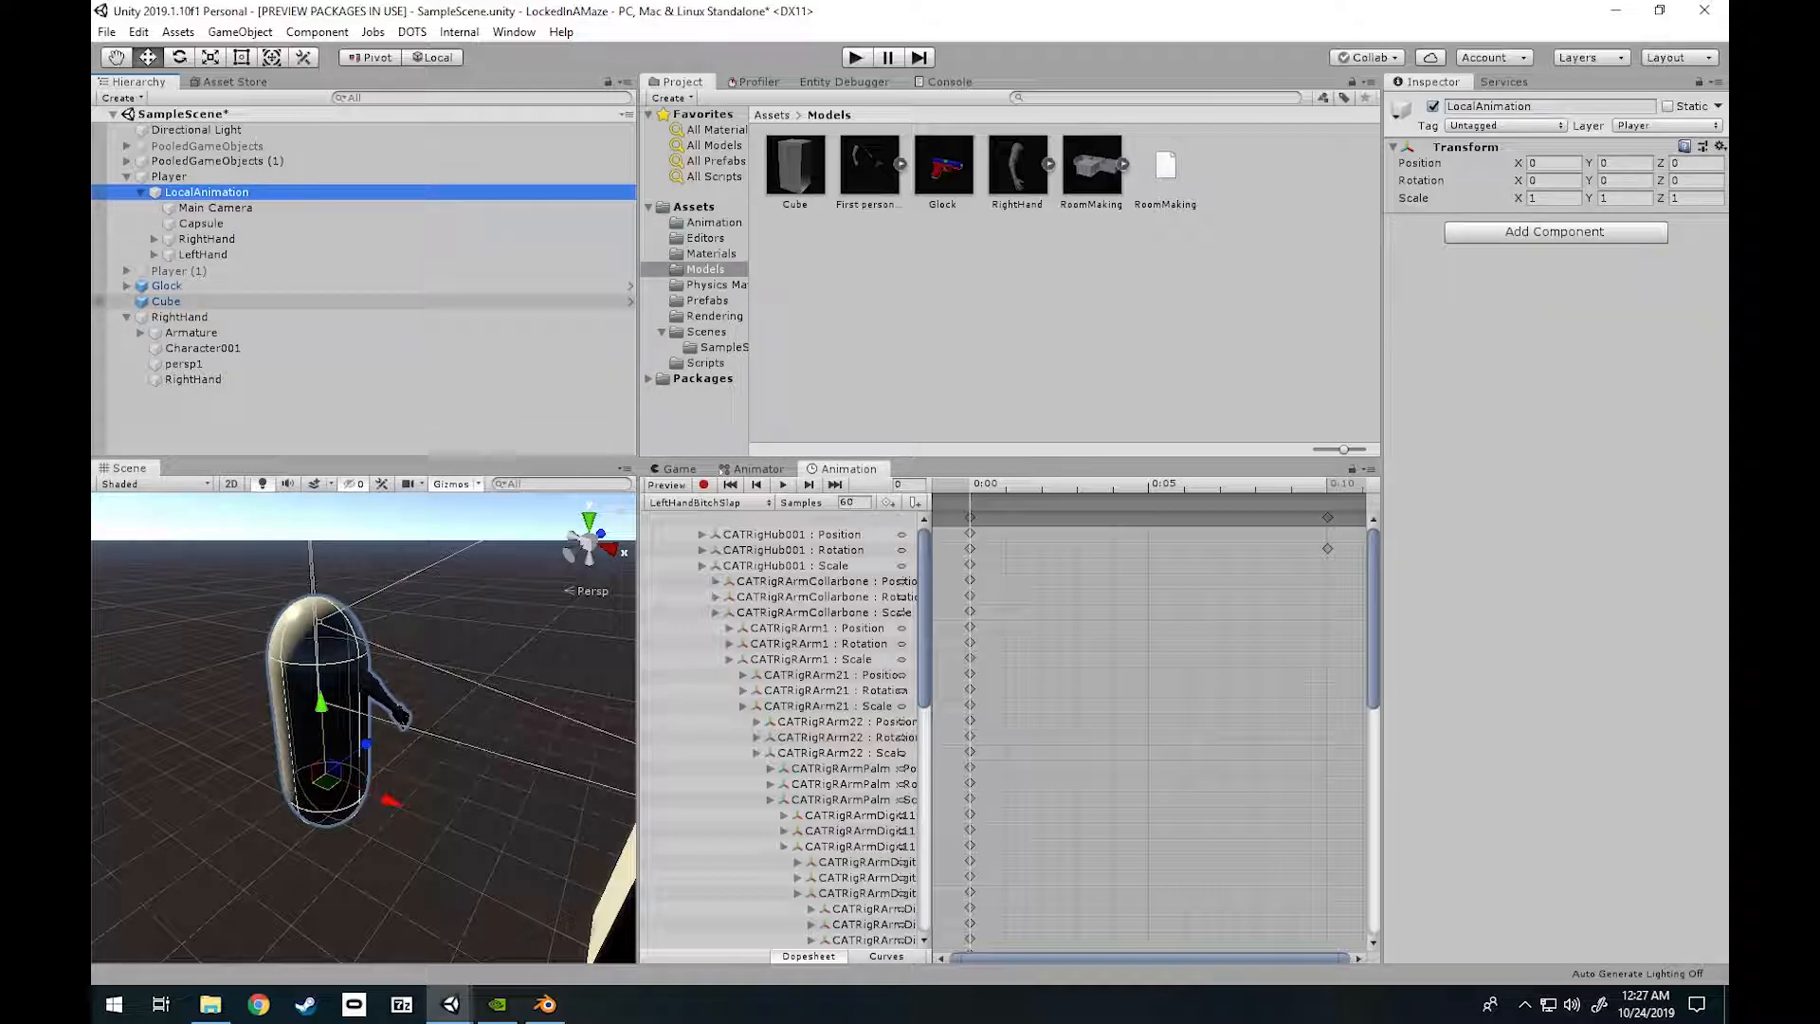
left_click(169, 176)
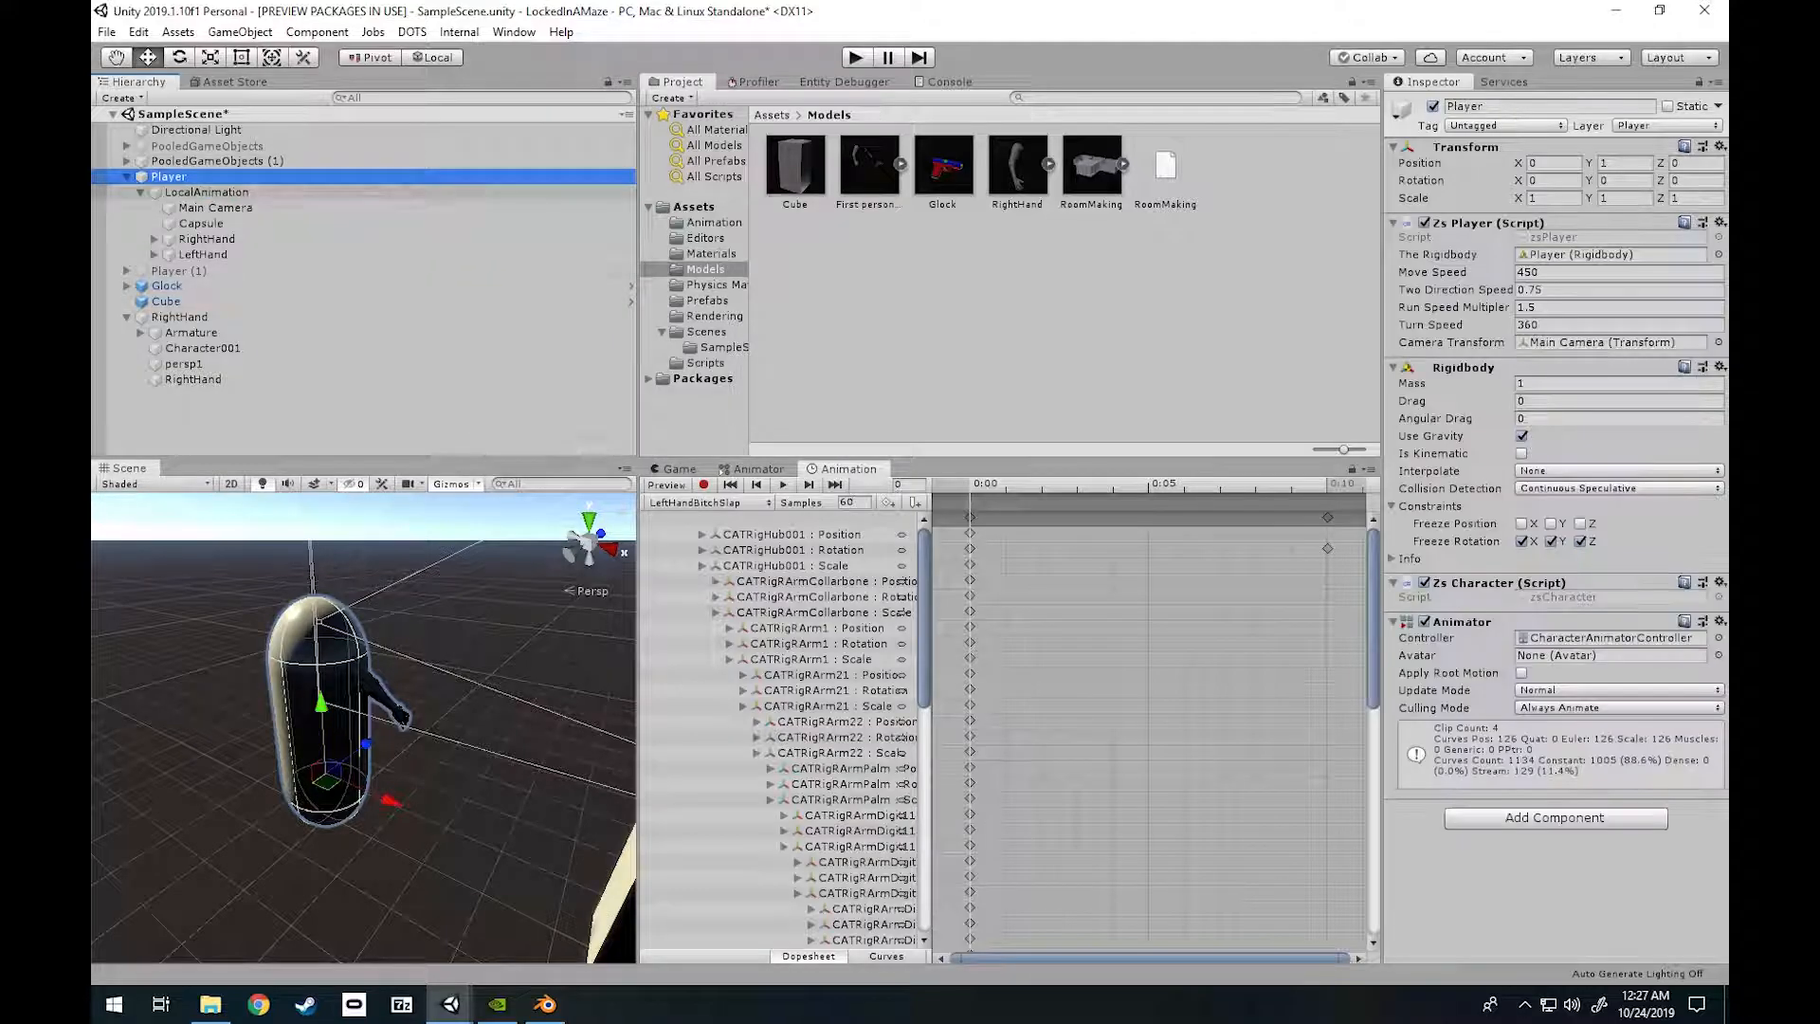
Try moving the Player along Z to 5.47, undo the move, and recheck LocalAnimation and Main Camera.
left_click_drag(368, 742, 472, 667)
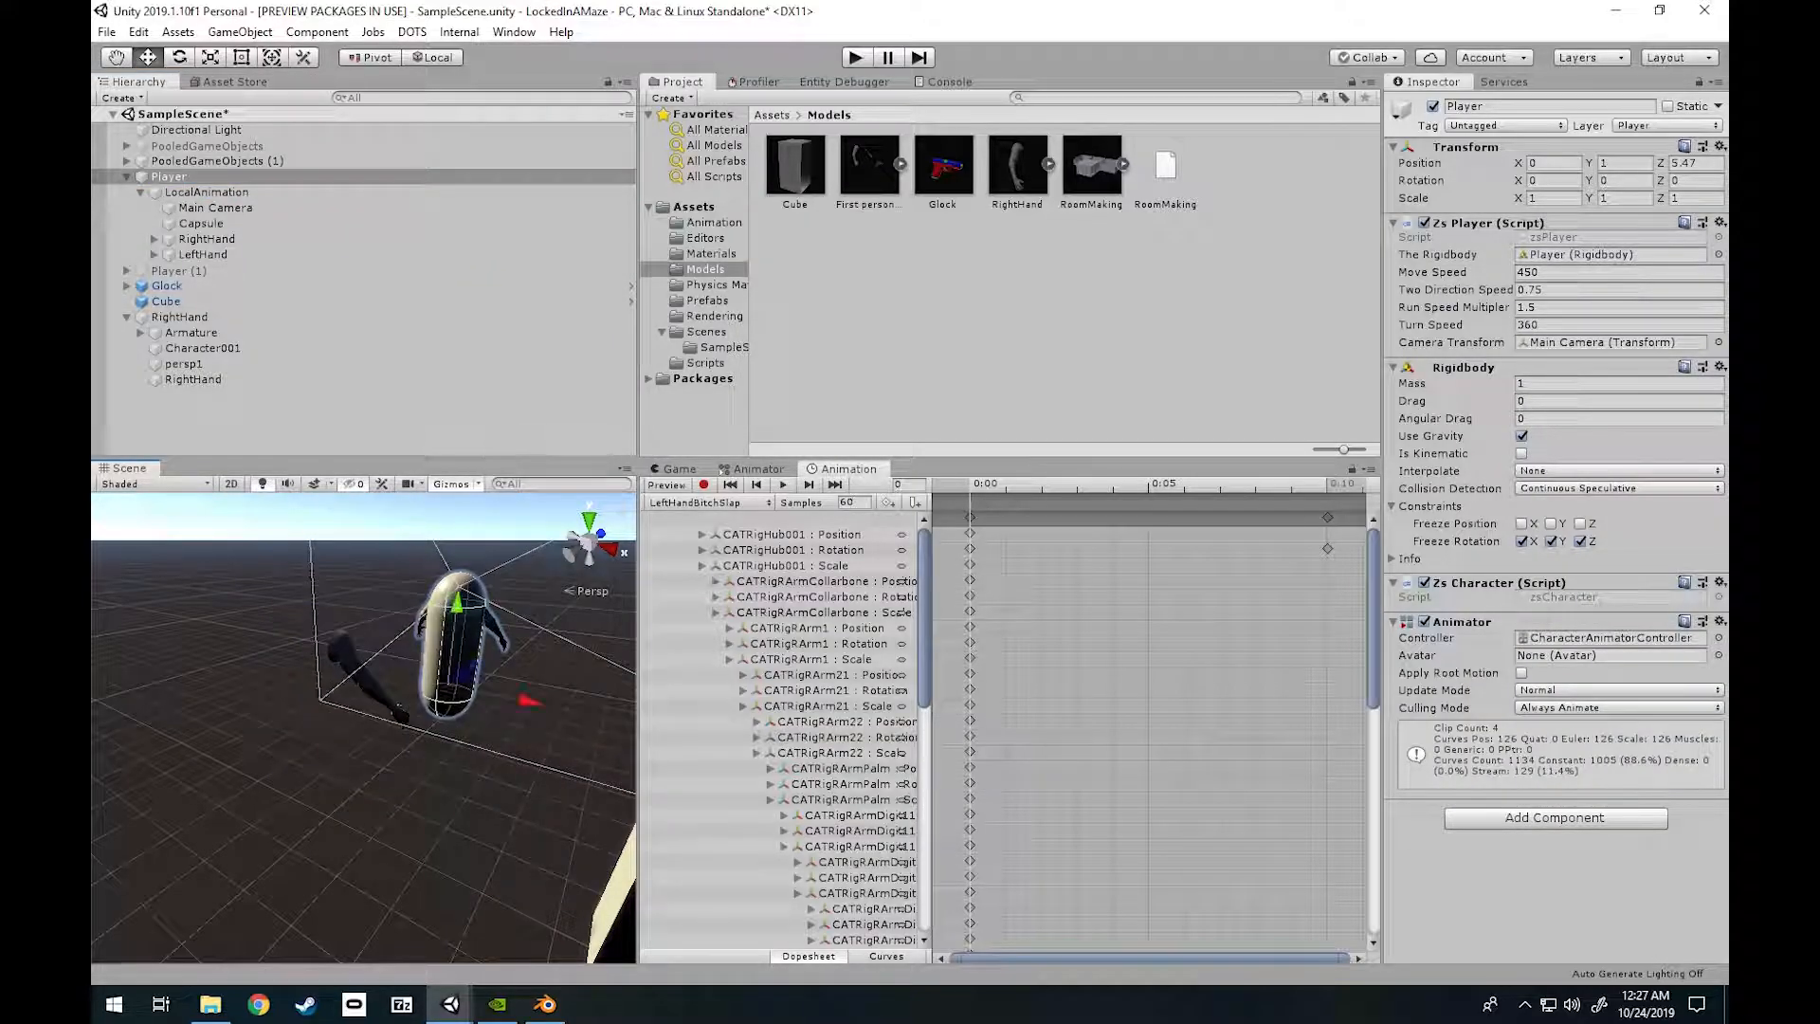
key("ctrl+z")
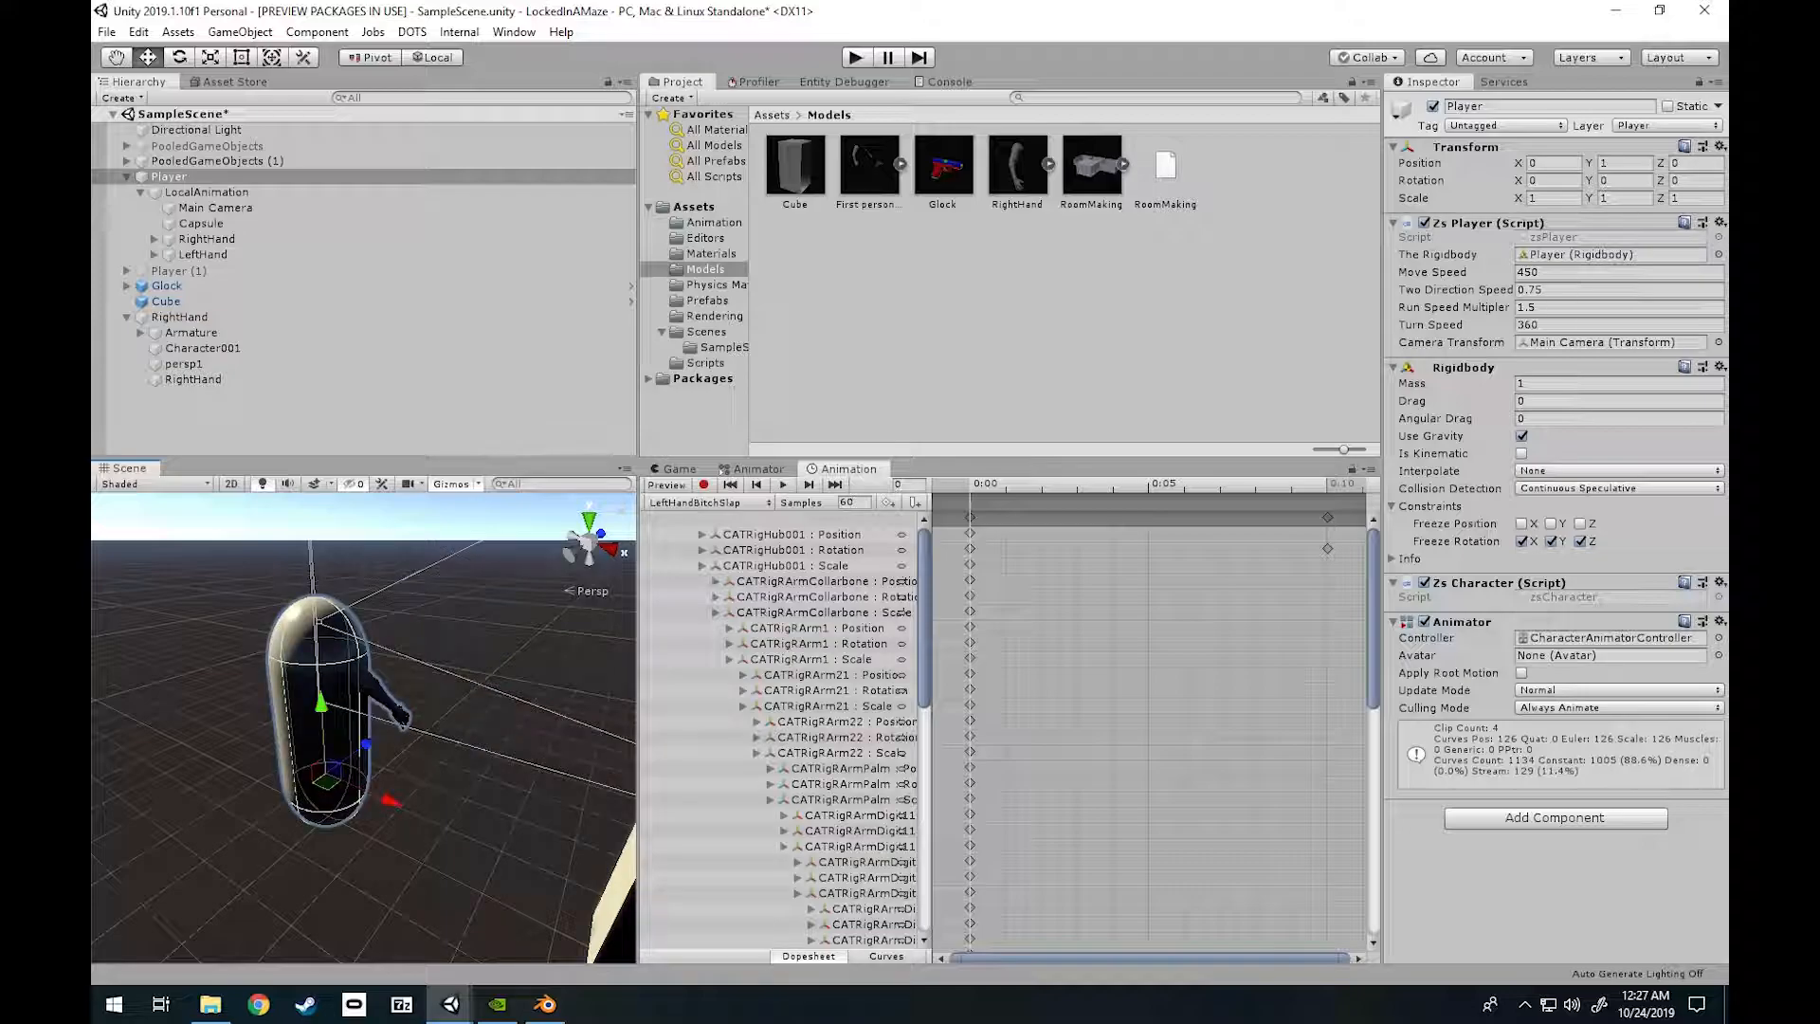
left_click(215, 207)
left_click(206, 192)
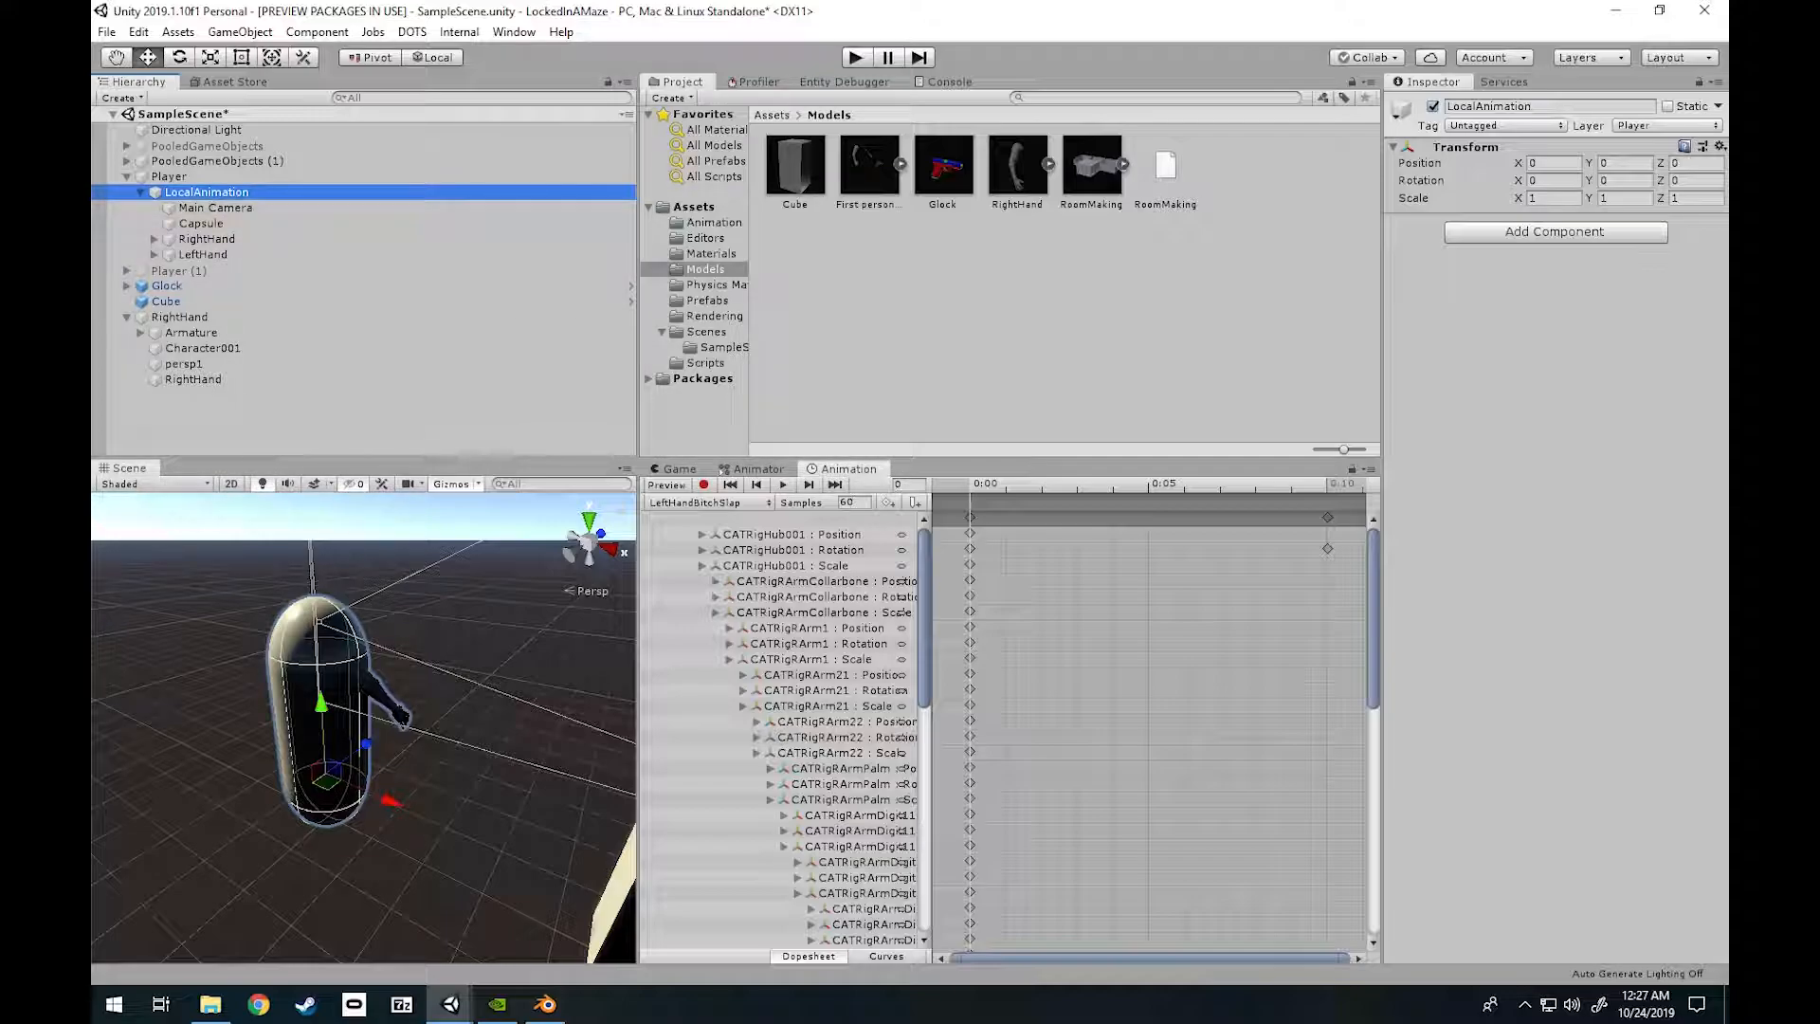
left_click(216, 207)
left_click(169, 176)
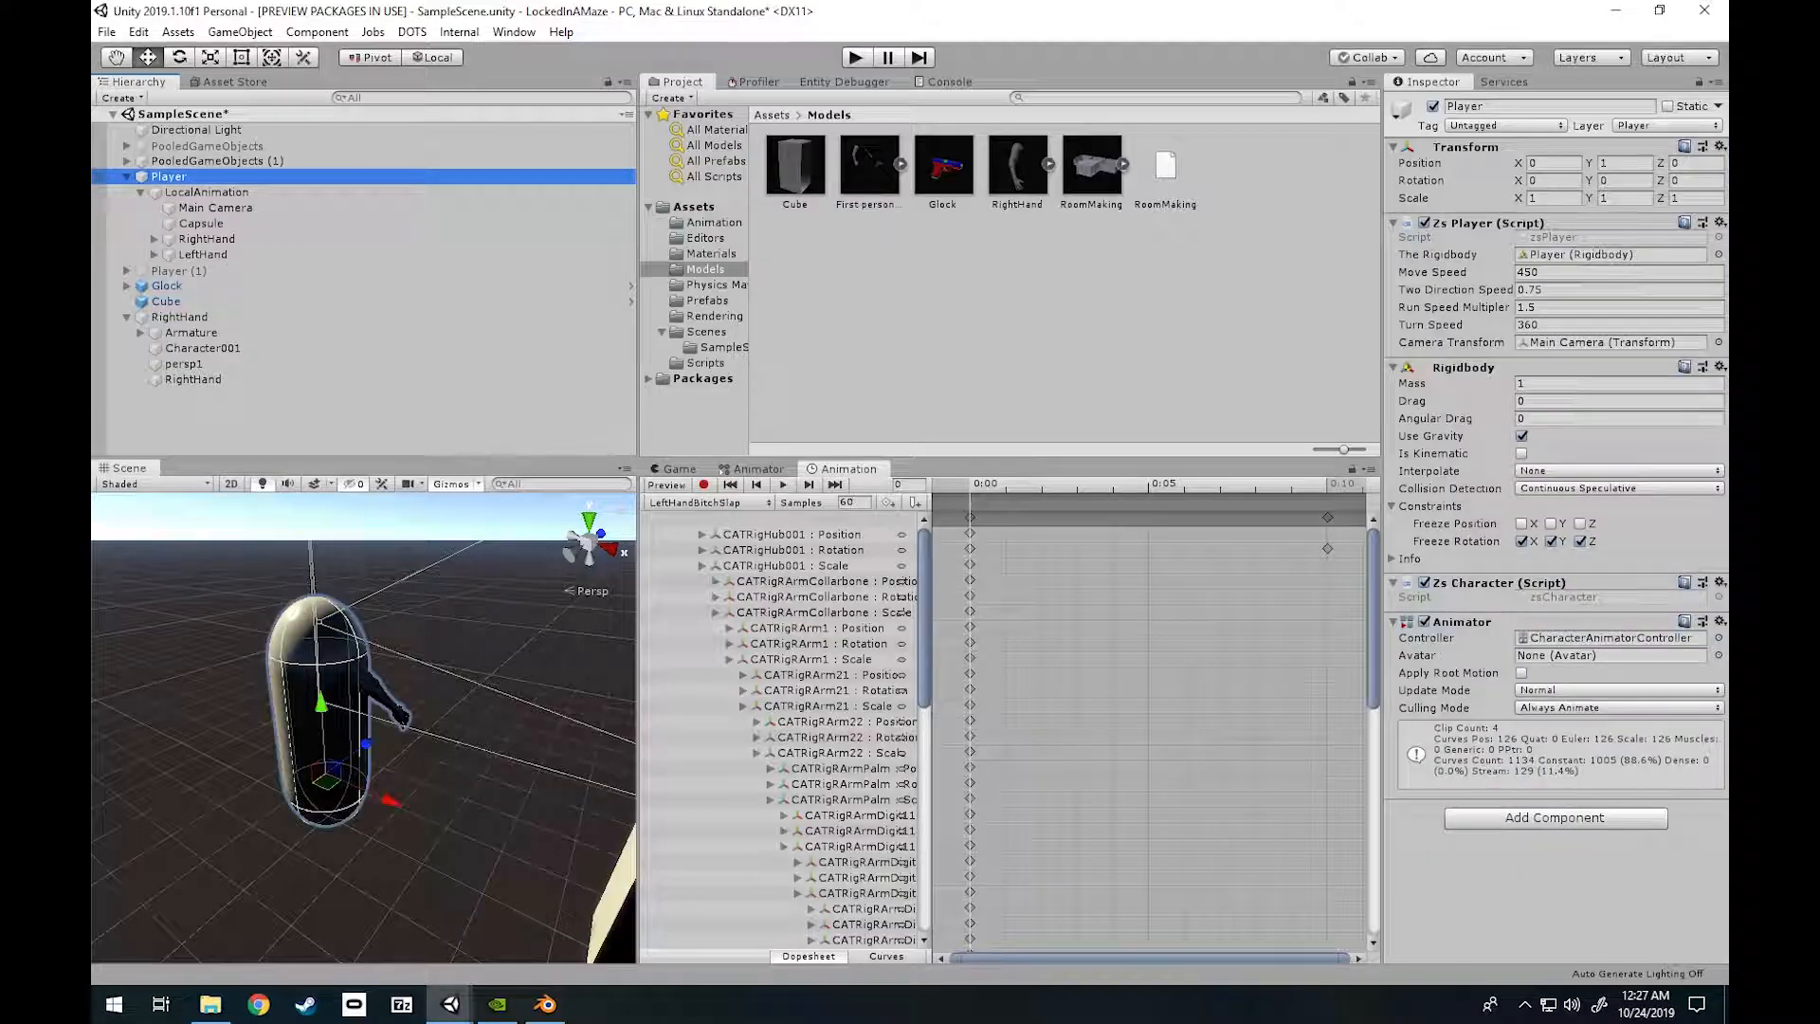
Duplicate the root-level RightHand object in SampleScene and rename the copy LeftHand.
left_click(126, 177)
left_click(179, 239)
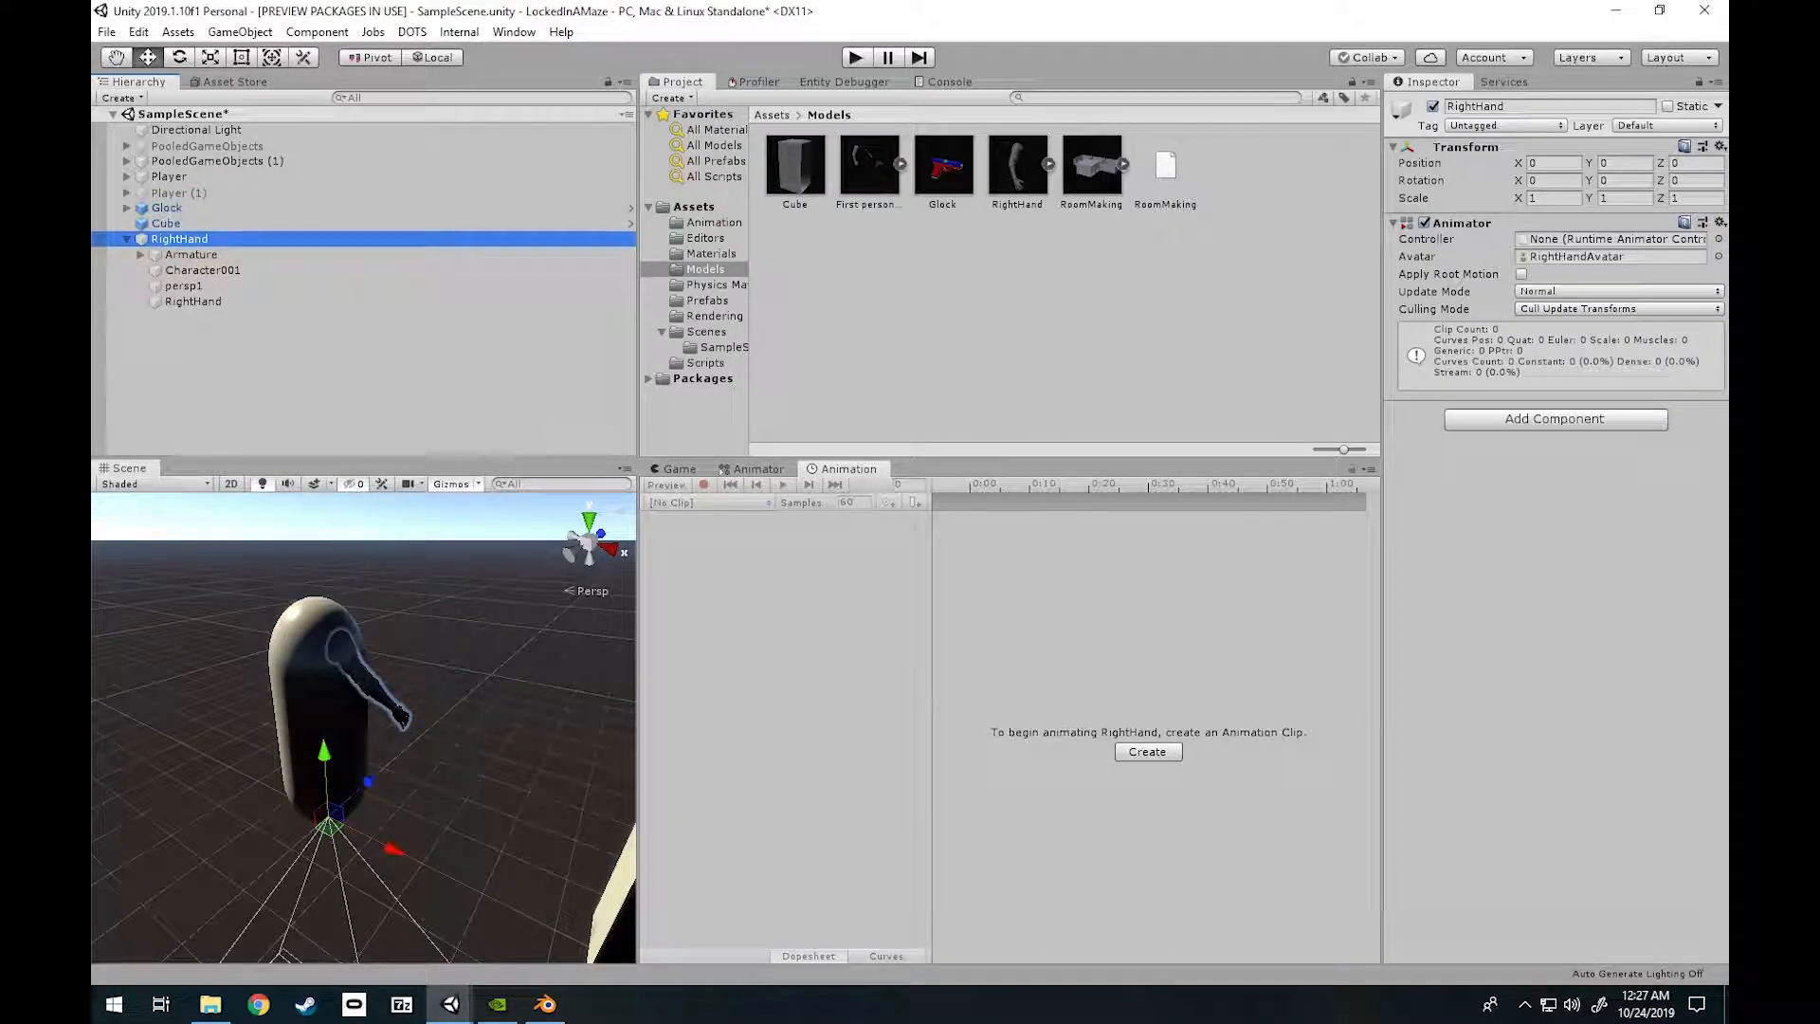
left_click(126, 239)
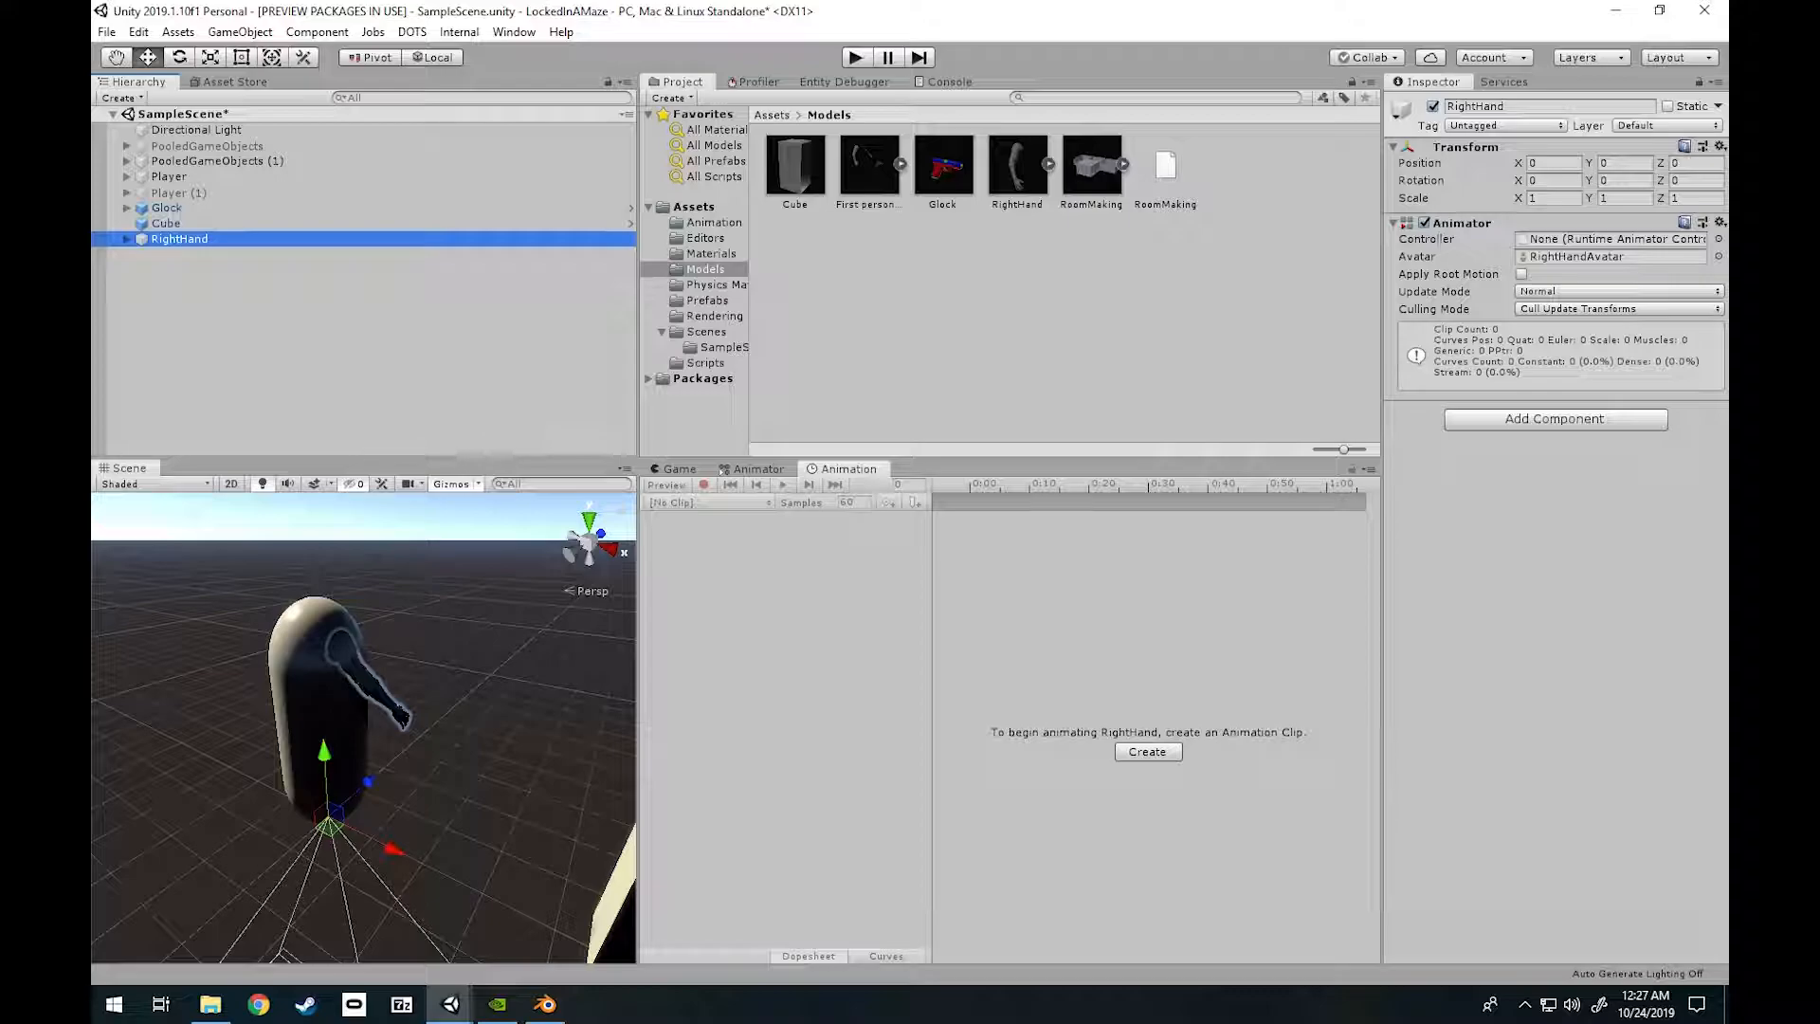
key("ctrl+d")
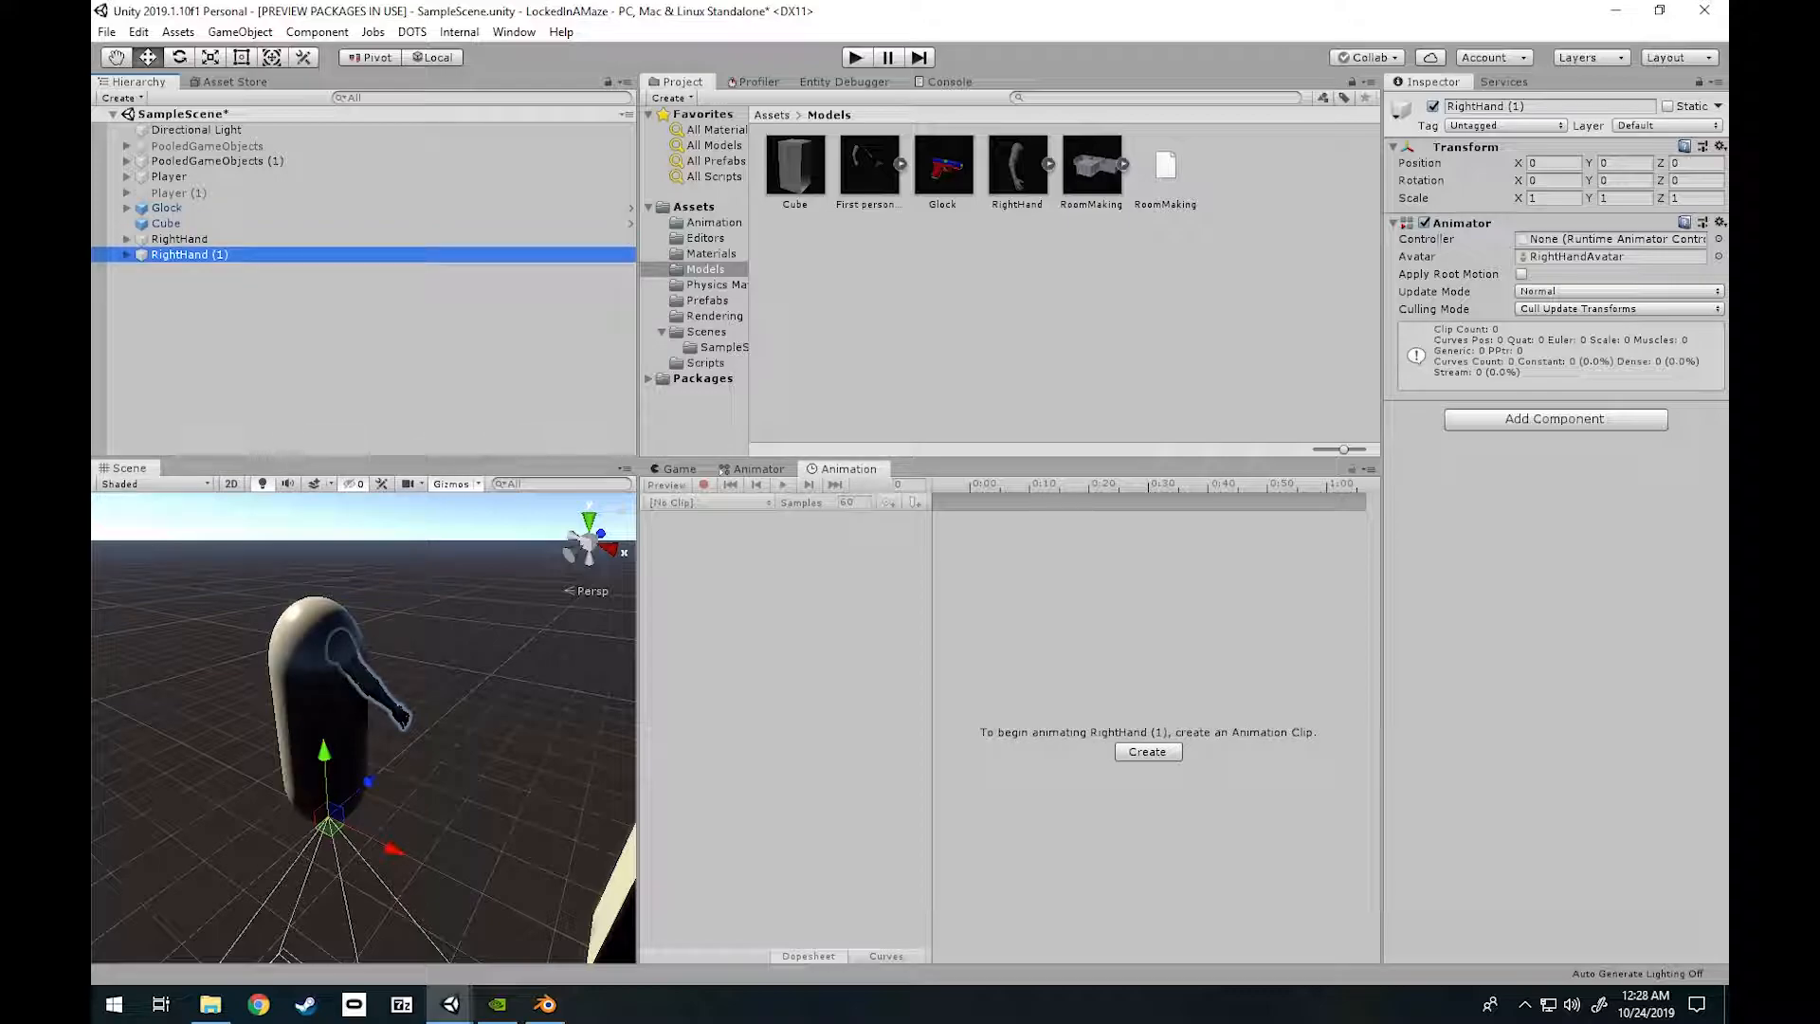
key("F2")
type("LeftHand")
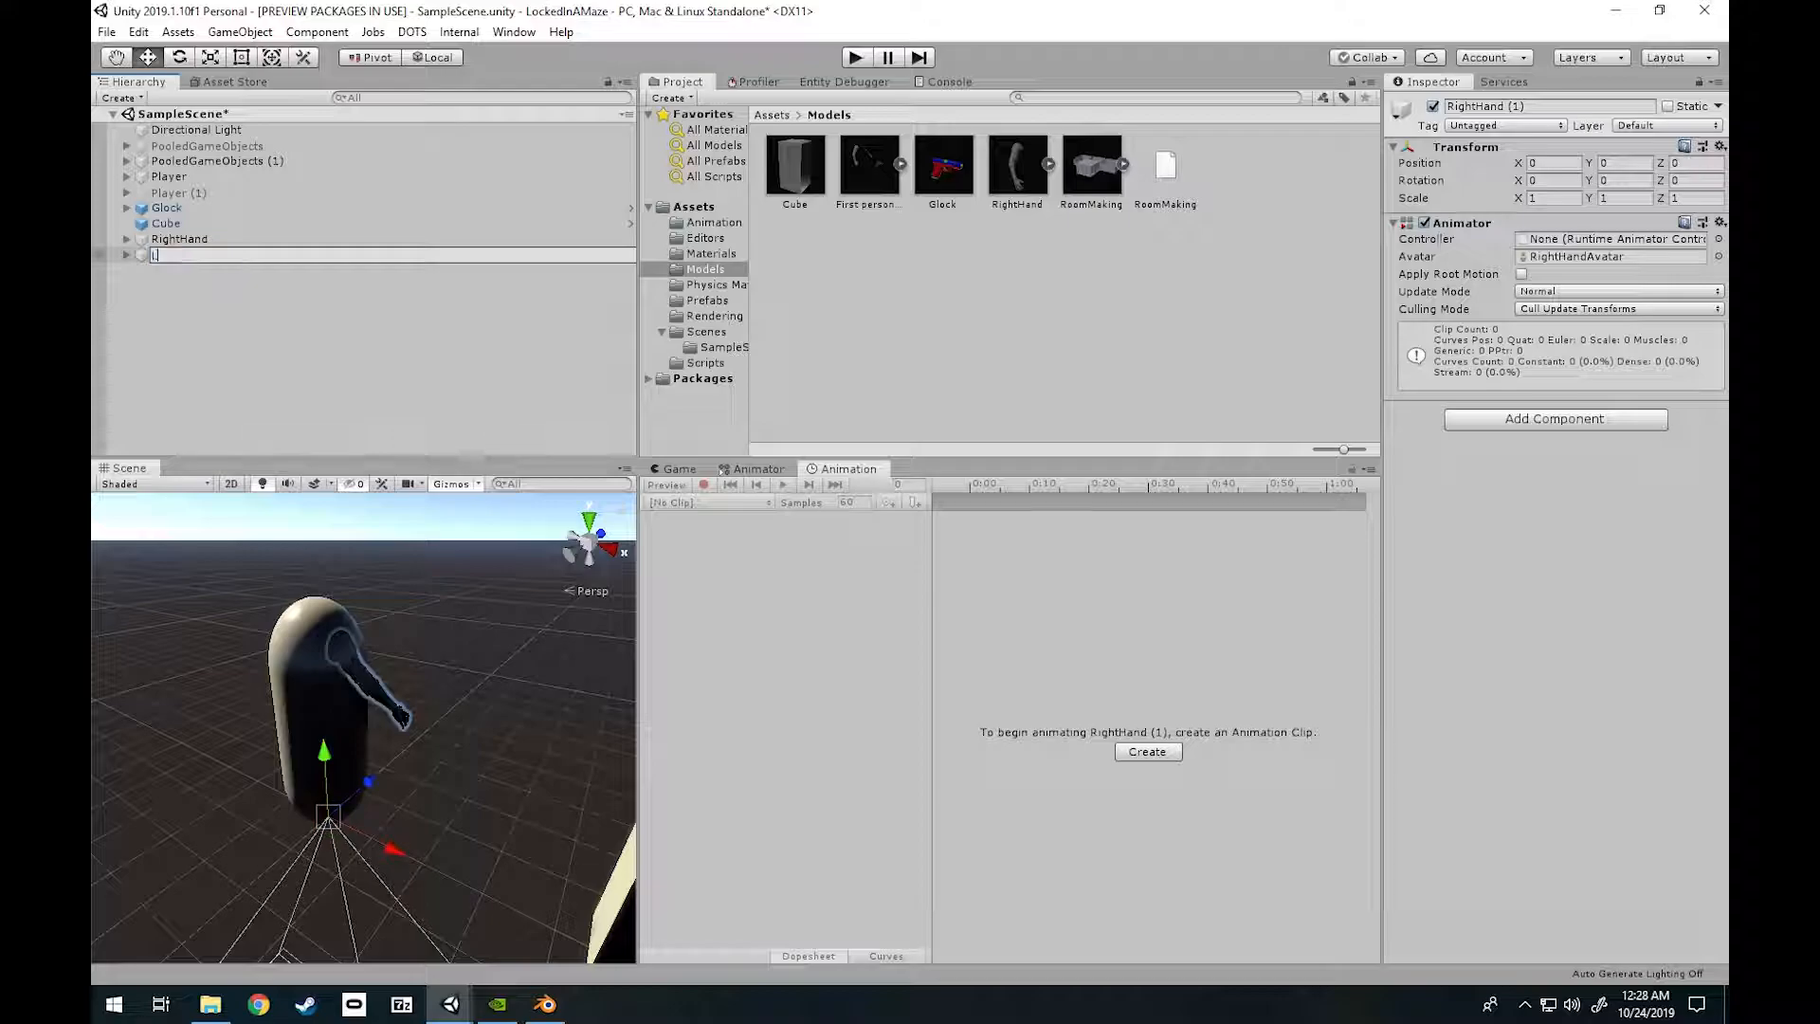
key("Return")
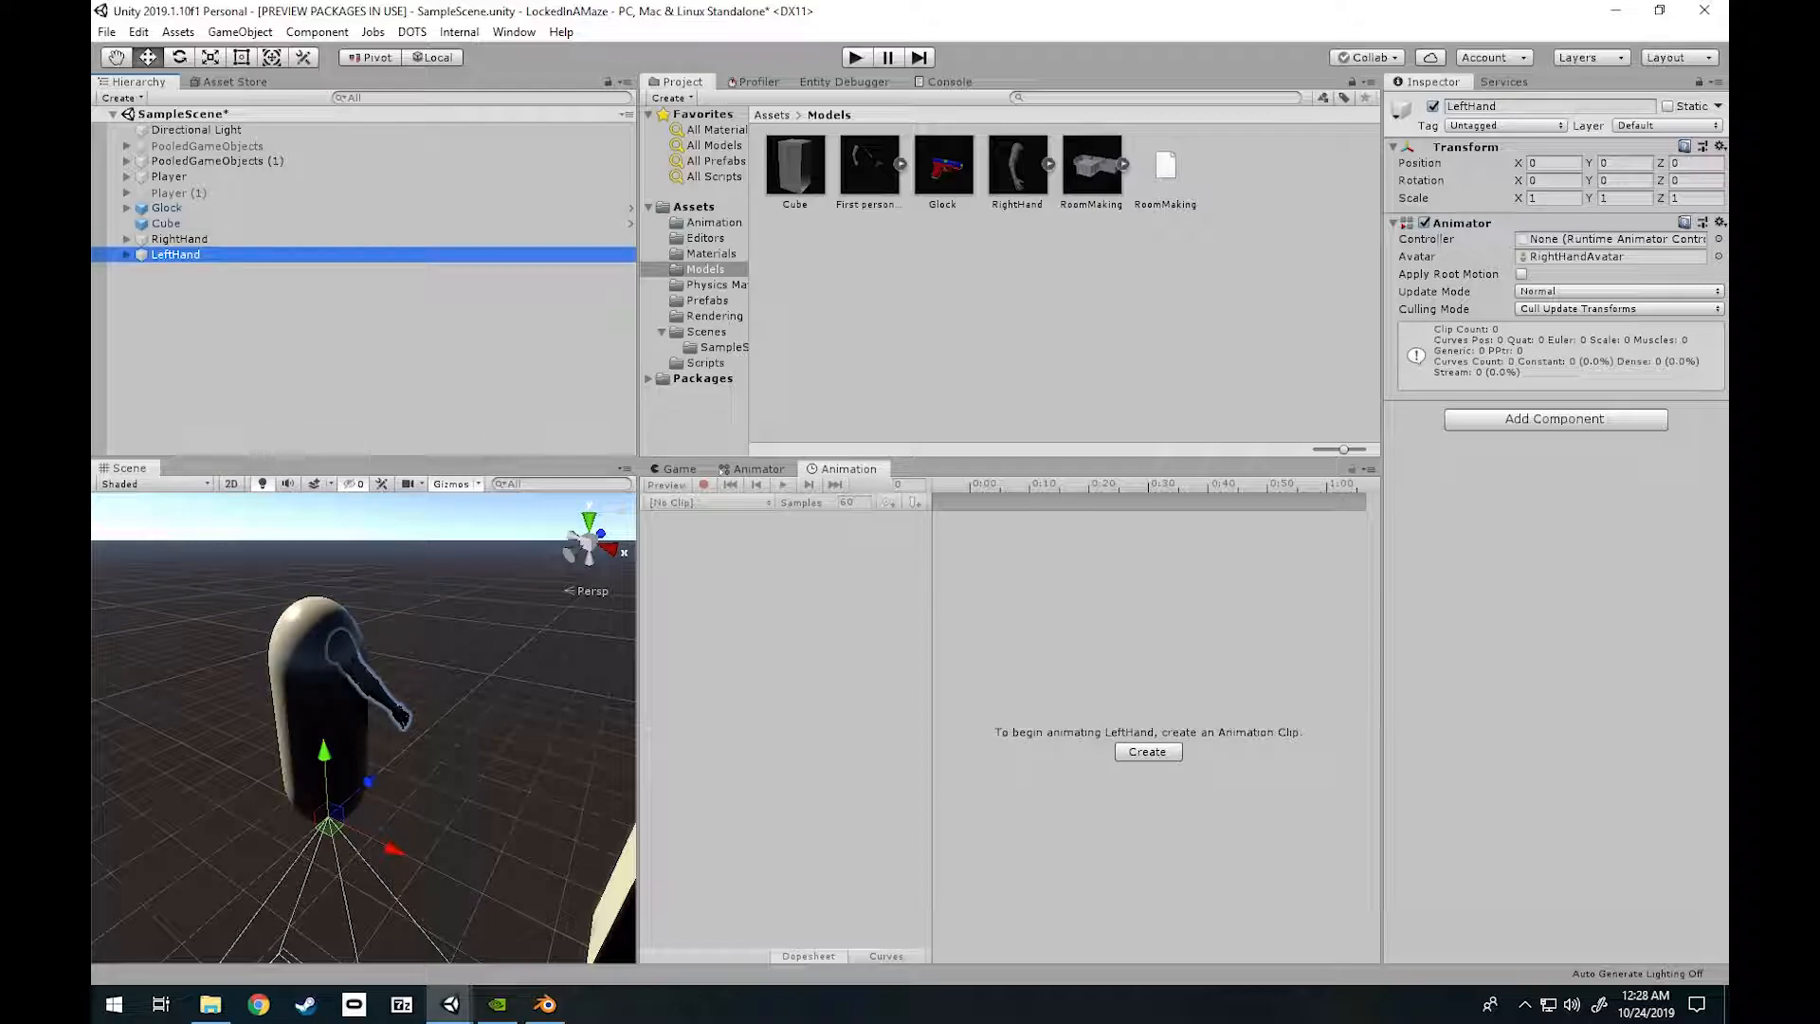
Mirror the duplicated LeftHand by setting its X scale to -1.
right_click_drag(363, 728, 512, 857)
key("w")
key("w")
key("s")
right_click_drag(416, 752, 430, 674)
left_click(1551, 197)
type("-1")
left_click_drag(363, 730, 578, 766, "alt")
scroll(363, 727, "up", 5, "alt")
left_click_drag(455, 796, 420, 900, "alt")
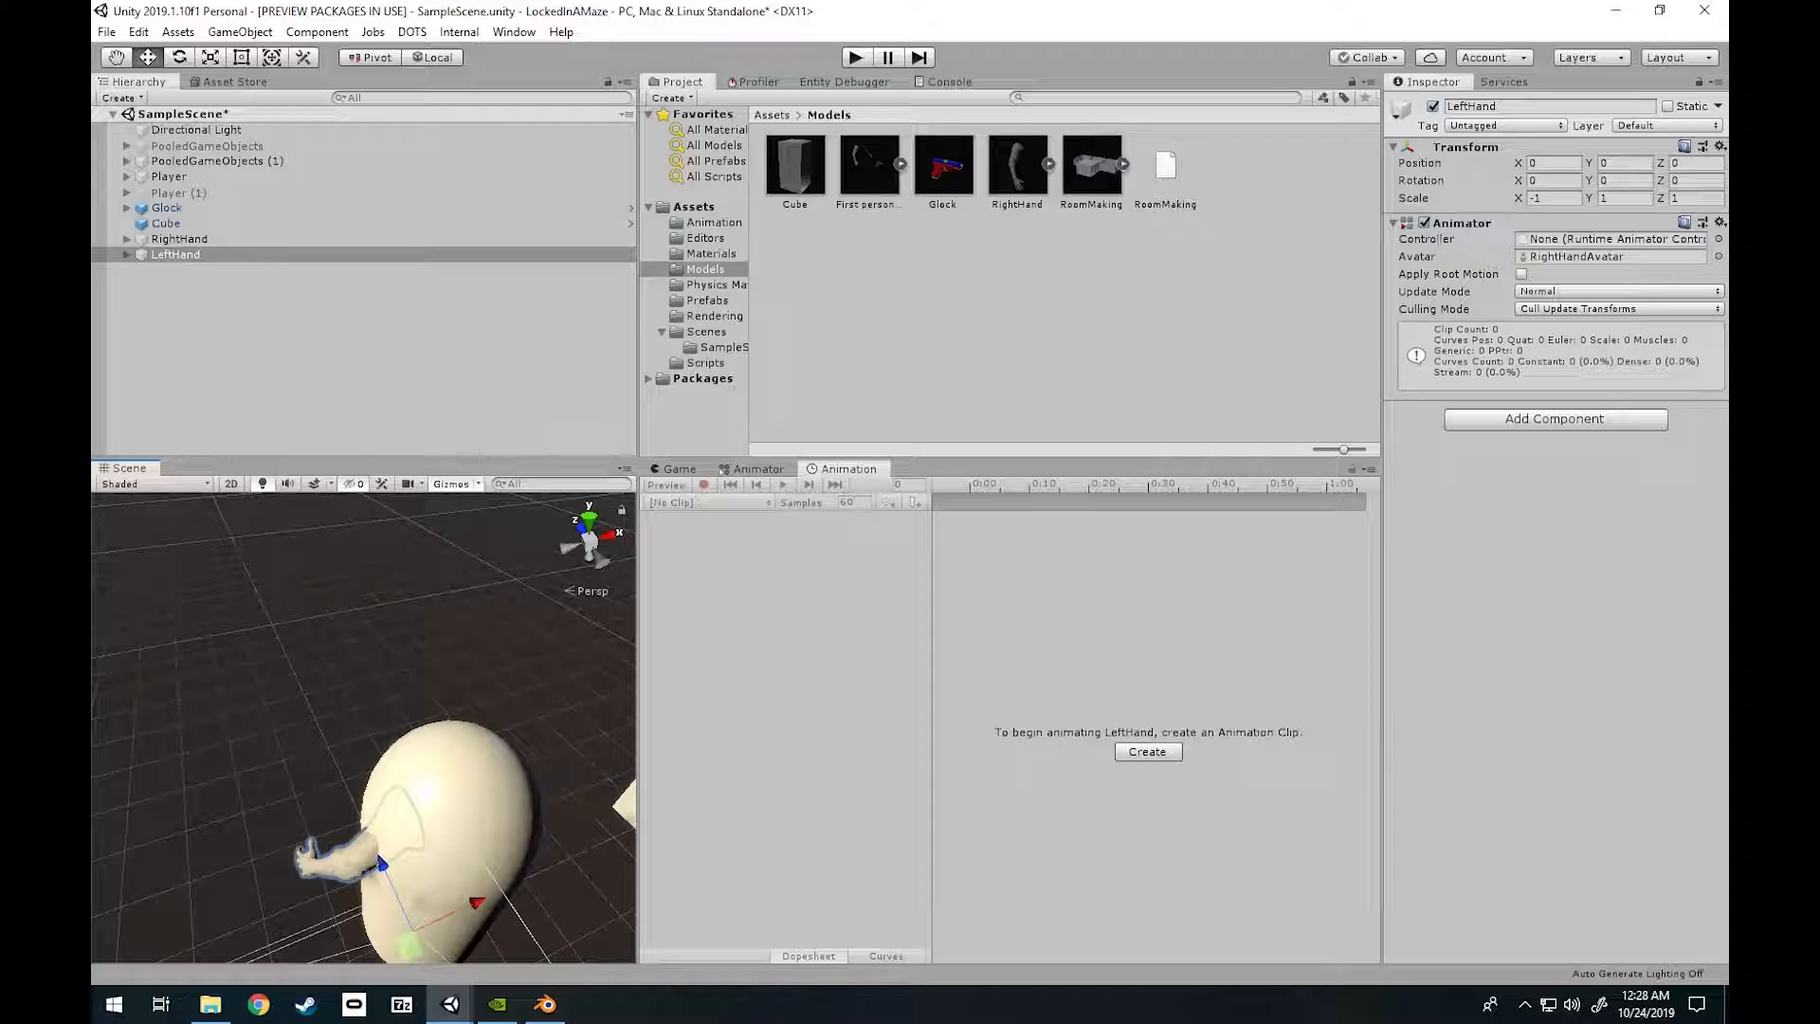
Select the Player and examine the capsule with its arms from different angles.
key("Up")
key("Up")
key("Up")
key("Up")
key("Up")
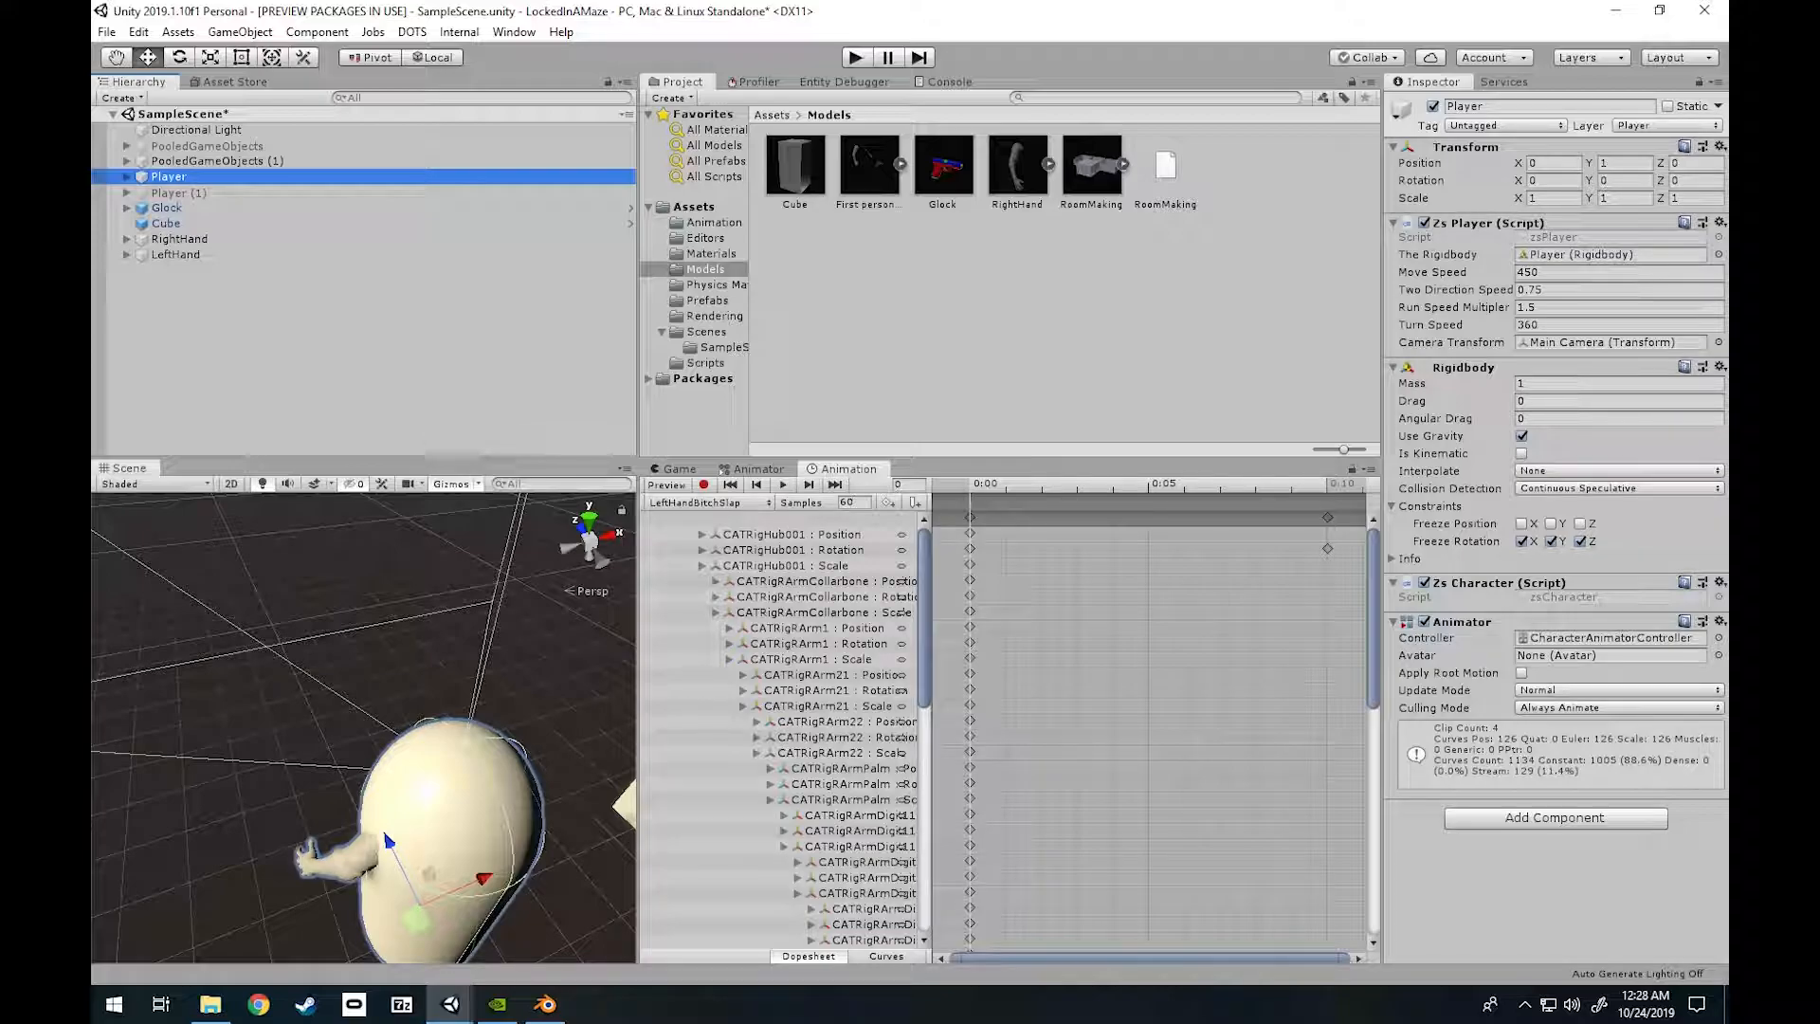
left_click_drag(363, 645, 289, 735, "alt")
right_click_drag(363, 728, 522, 801)
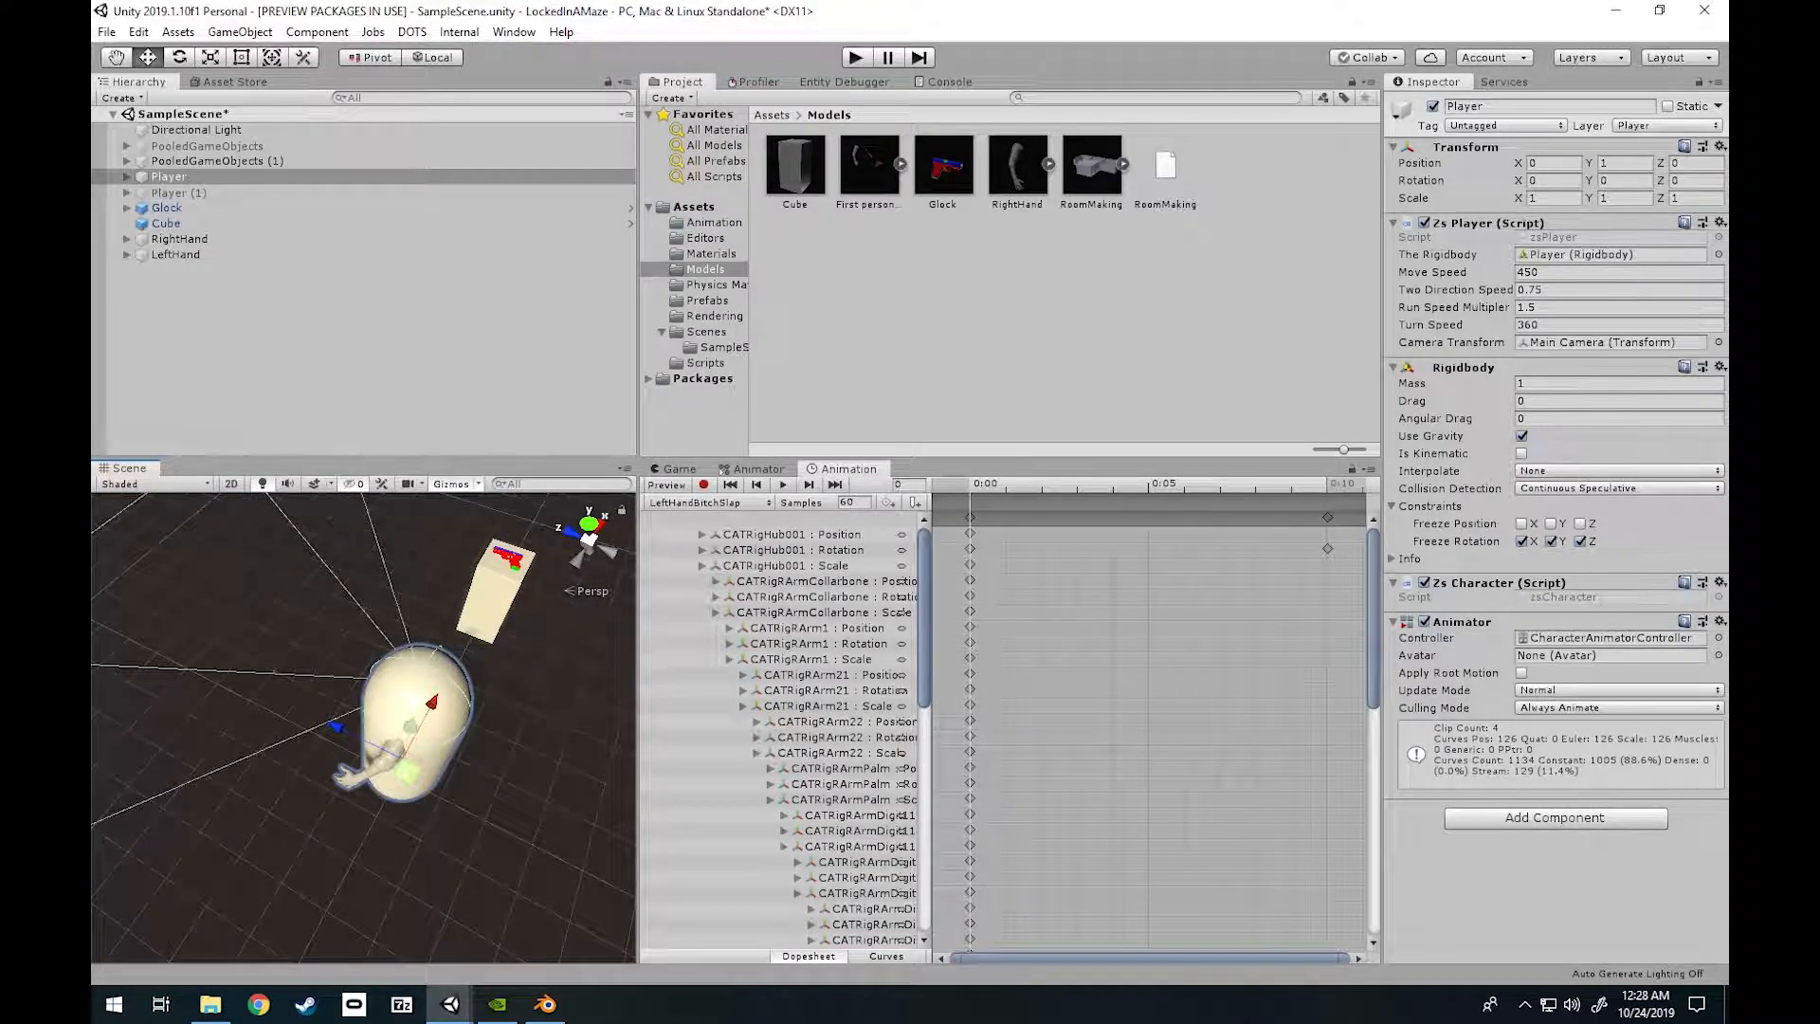
Inspect the Glock prefab asset in the Models folder and compare it with the gun and player in the scene.
left_click(363, 351)
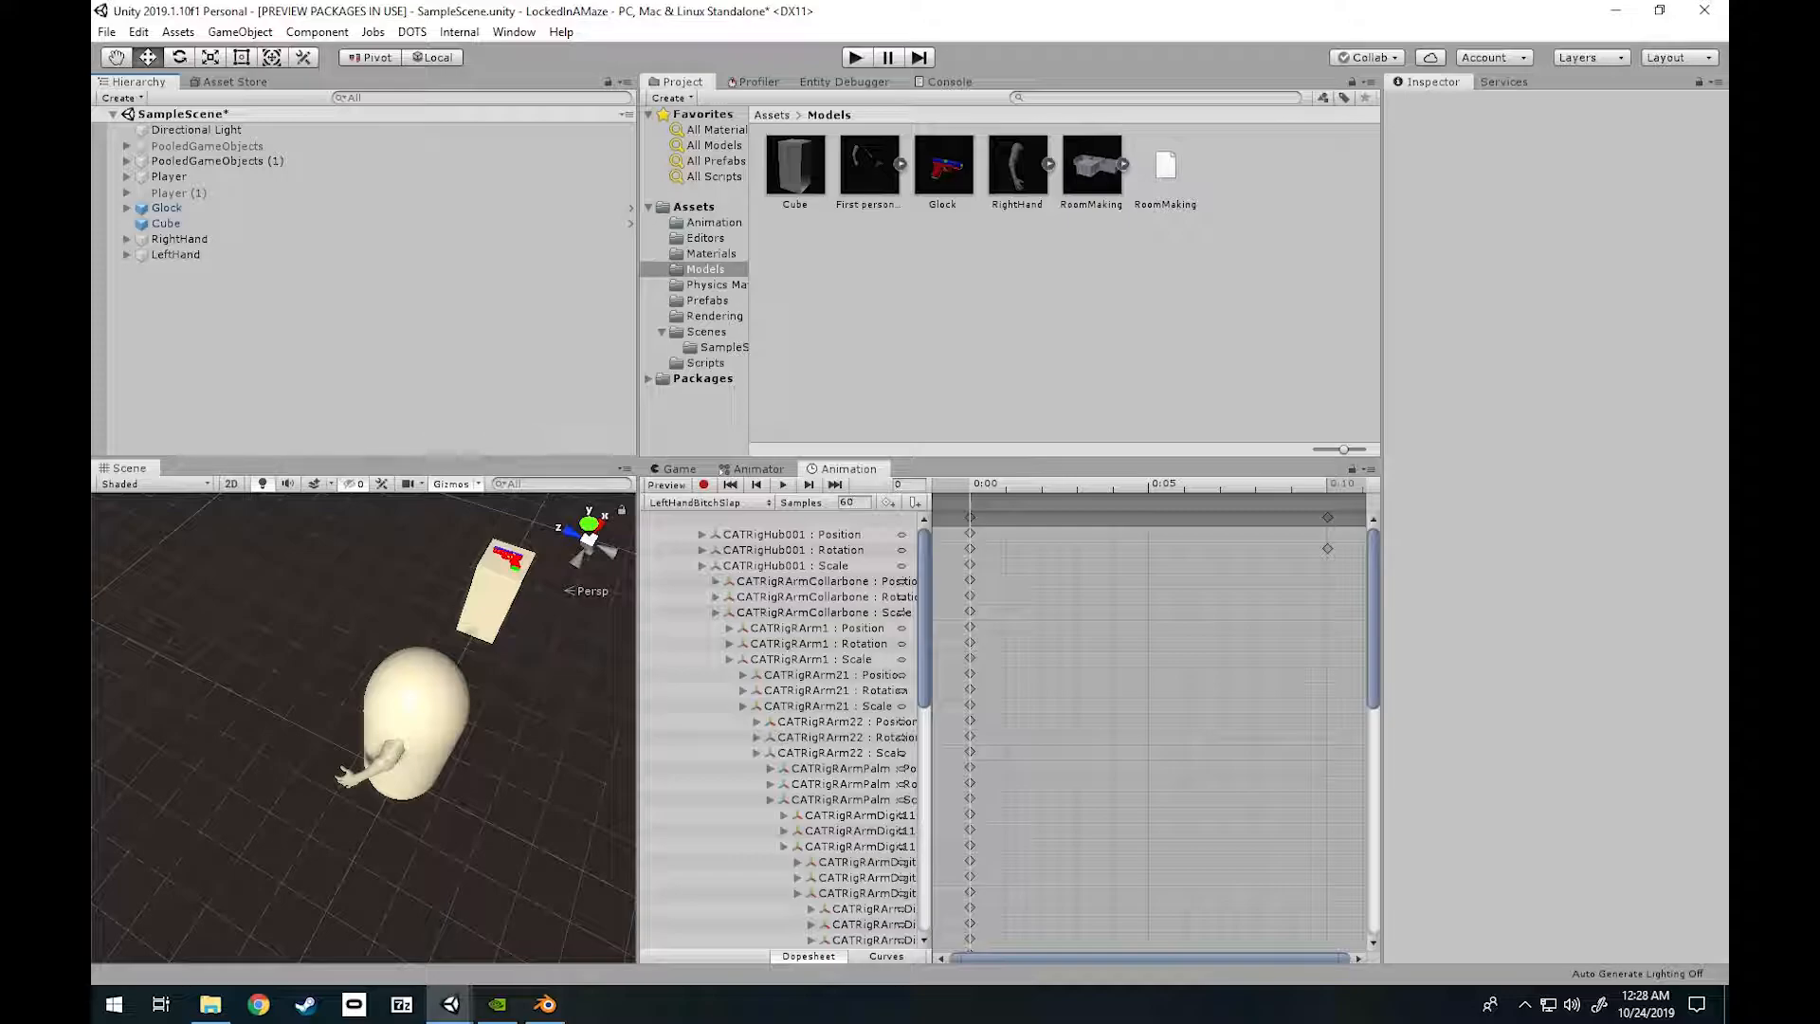
left_click(942, 166)
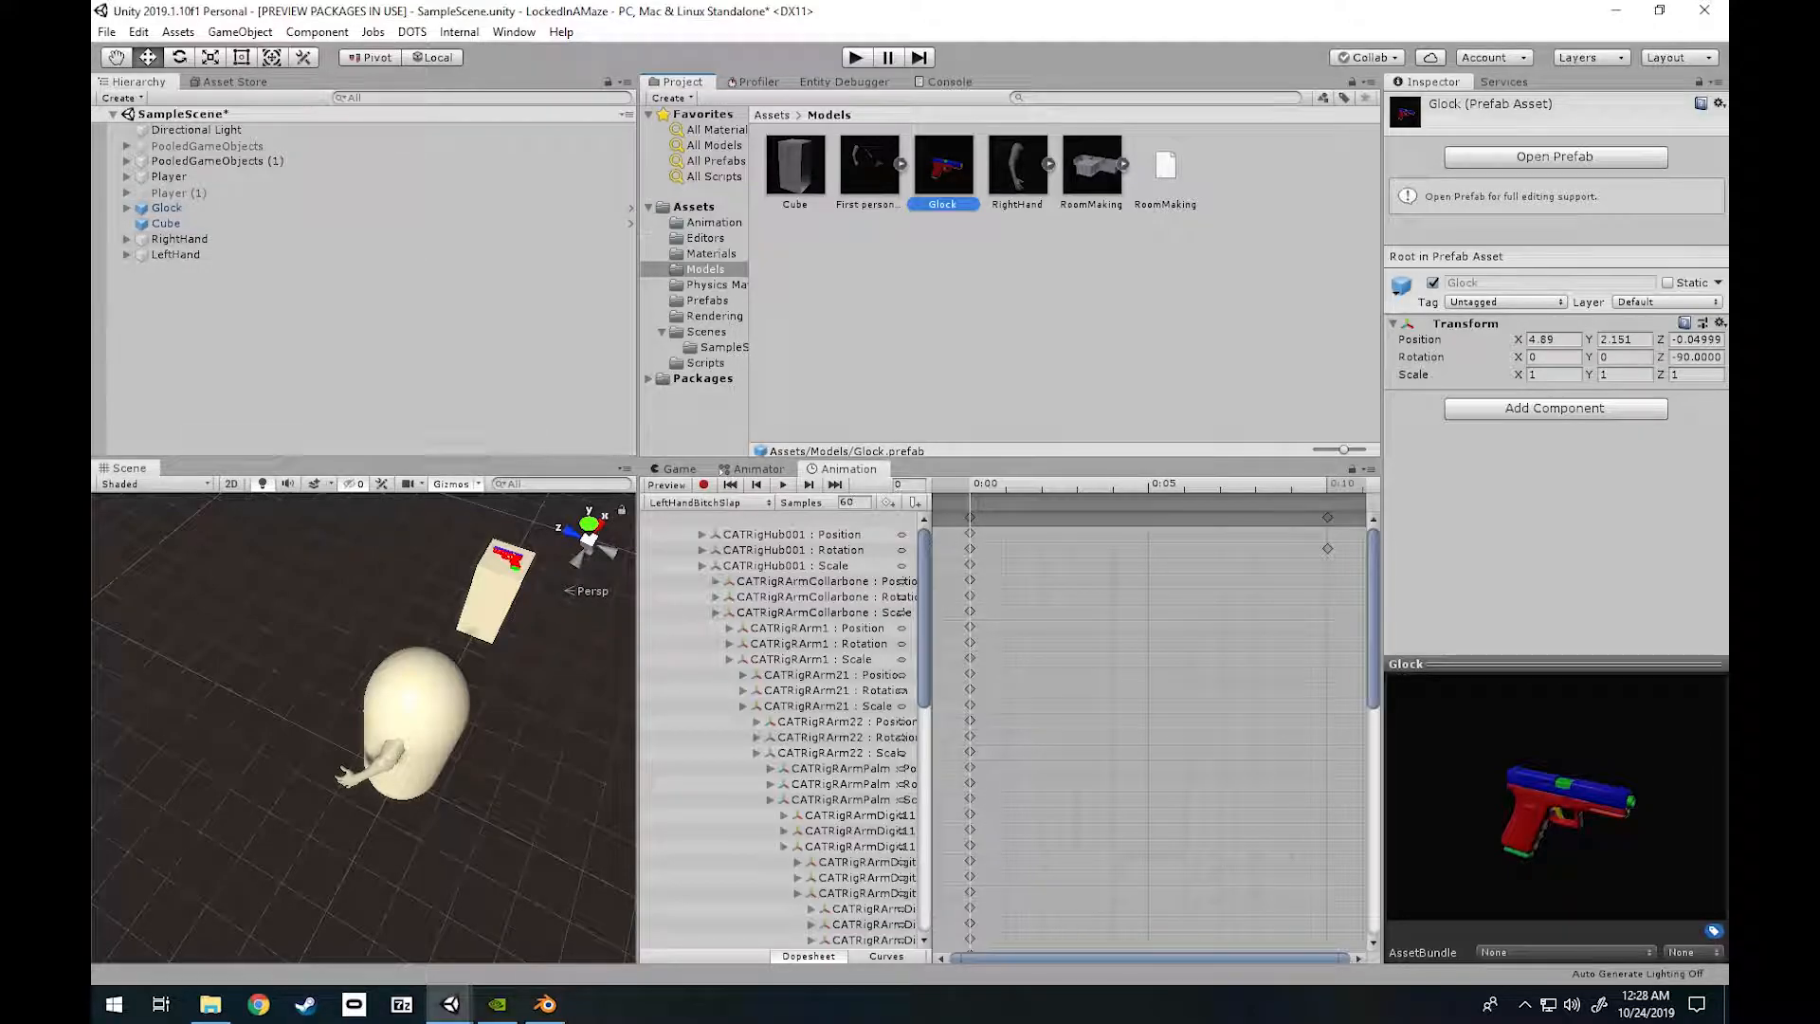
key("w")
mouse_move(363, 721)
right_mouse_down()
mouse_move(417, 843)
mouse_move(382, 717)
right_mouse_up()
key("s")
left_click(246, 303)
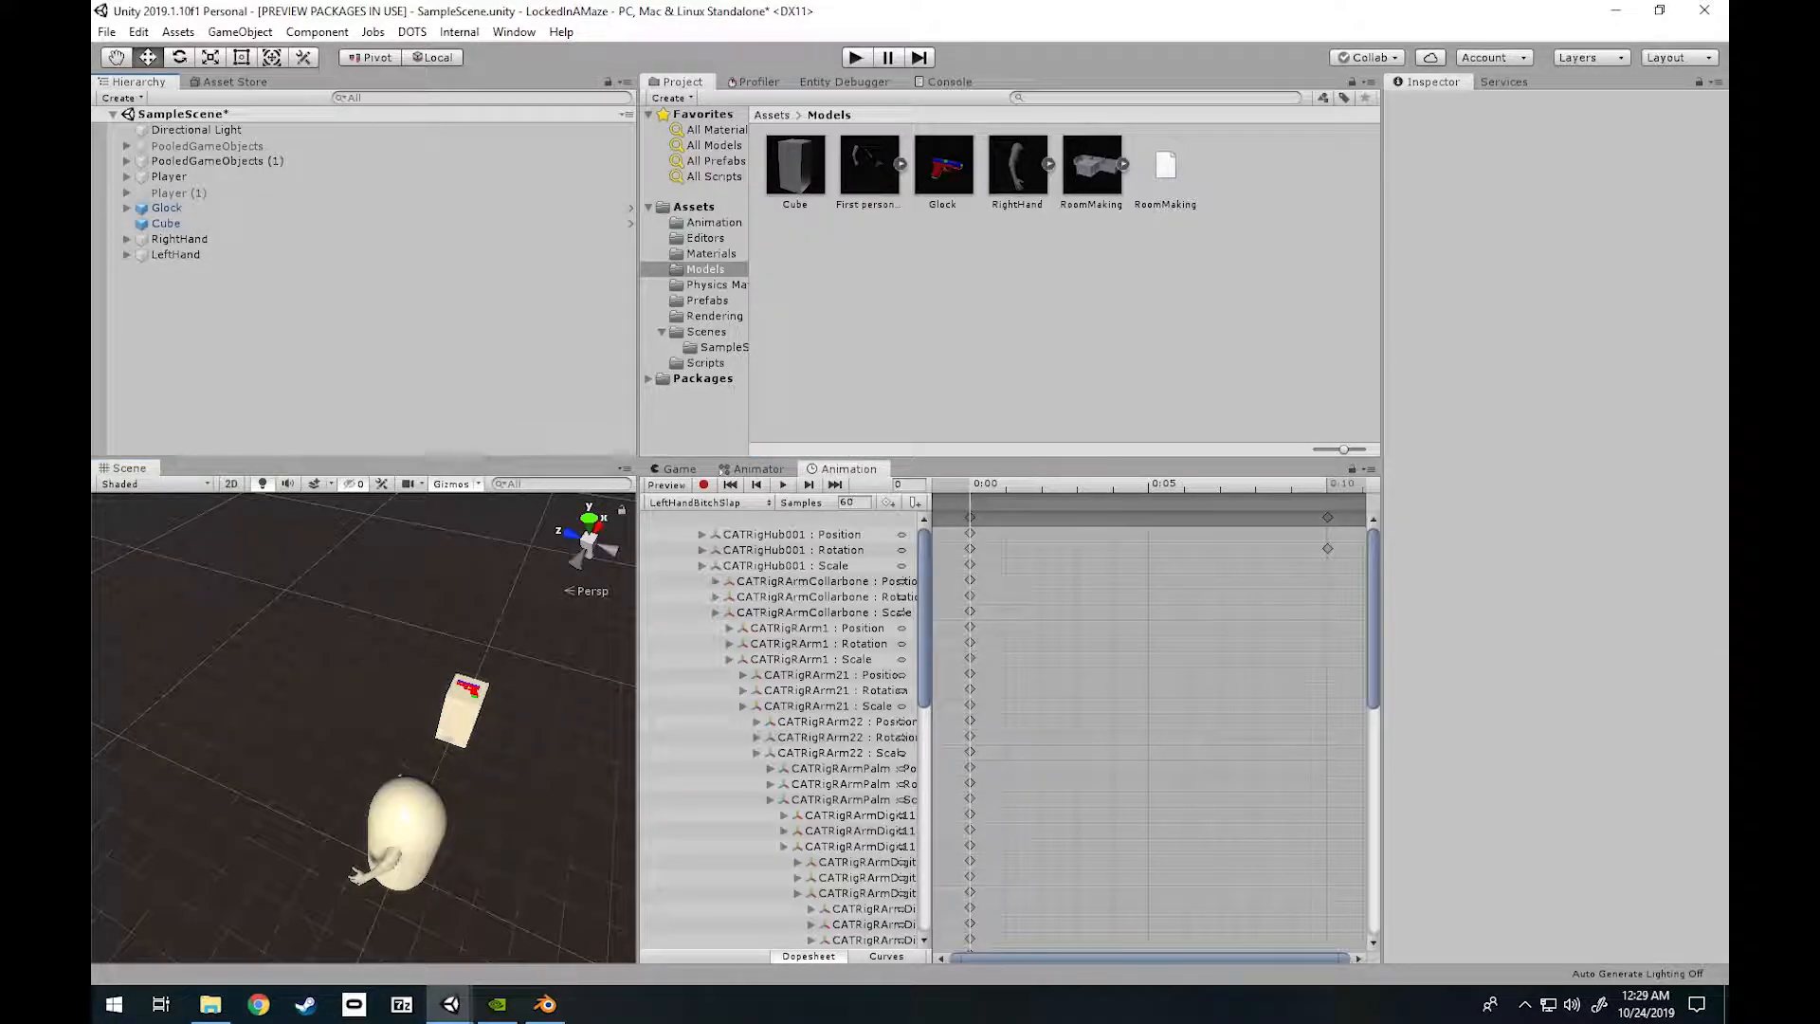
right_click_drag(398, 710, 381, 719)
Inspect the root-level LeftHand up close and its Armature bones down through CATRigHub001 and CATRigRArmCollarbone, leaving its hierarchy collapsed.
left_click(176, 254)
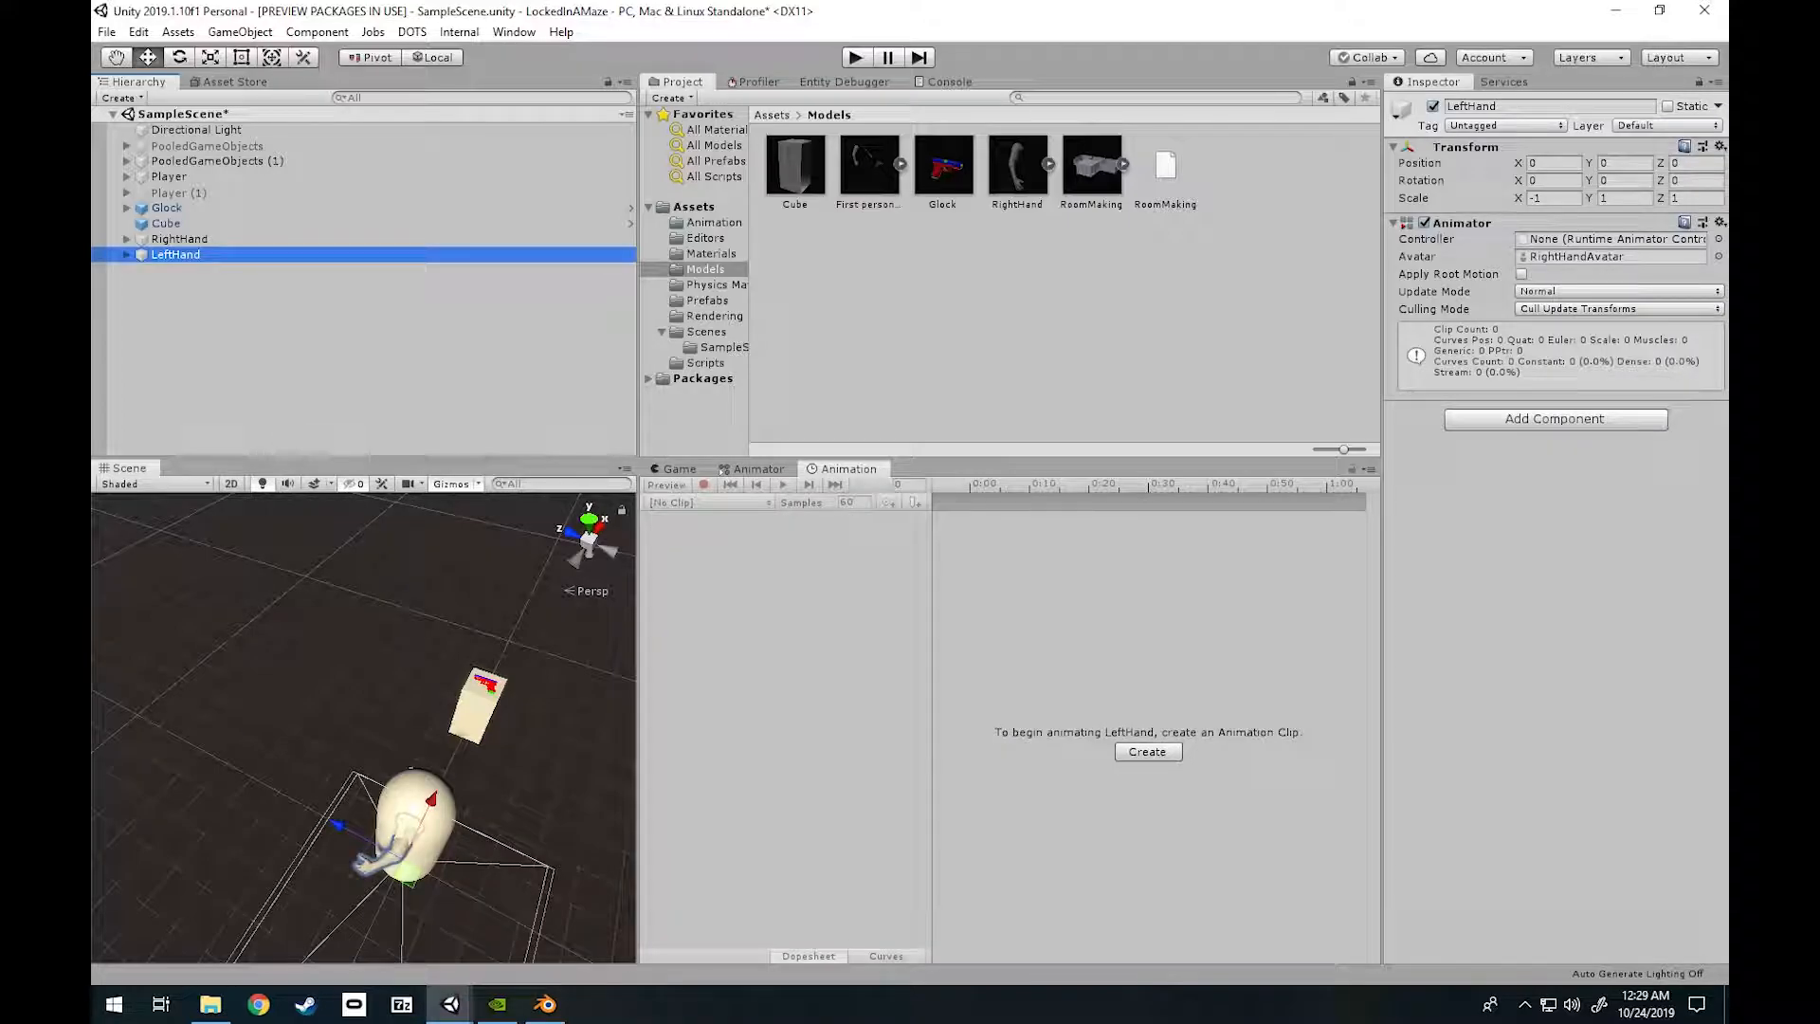
right_click_drag(398, 711, 369, 777)
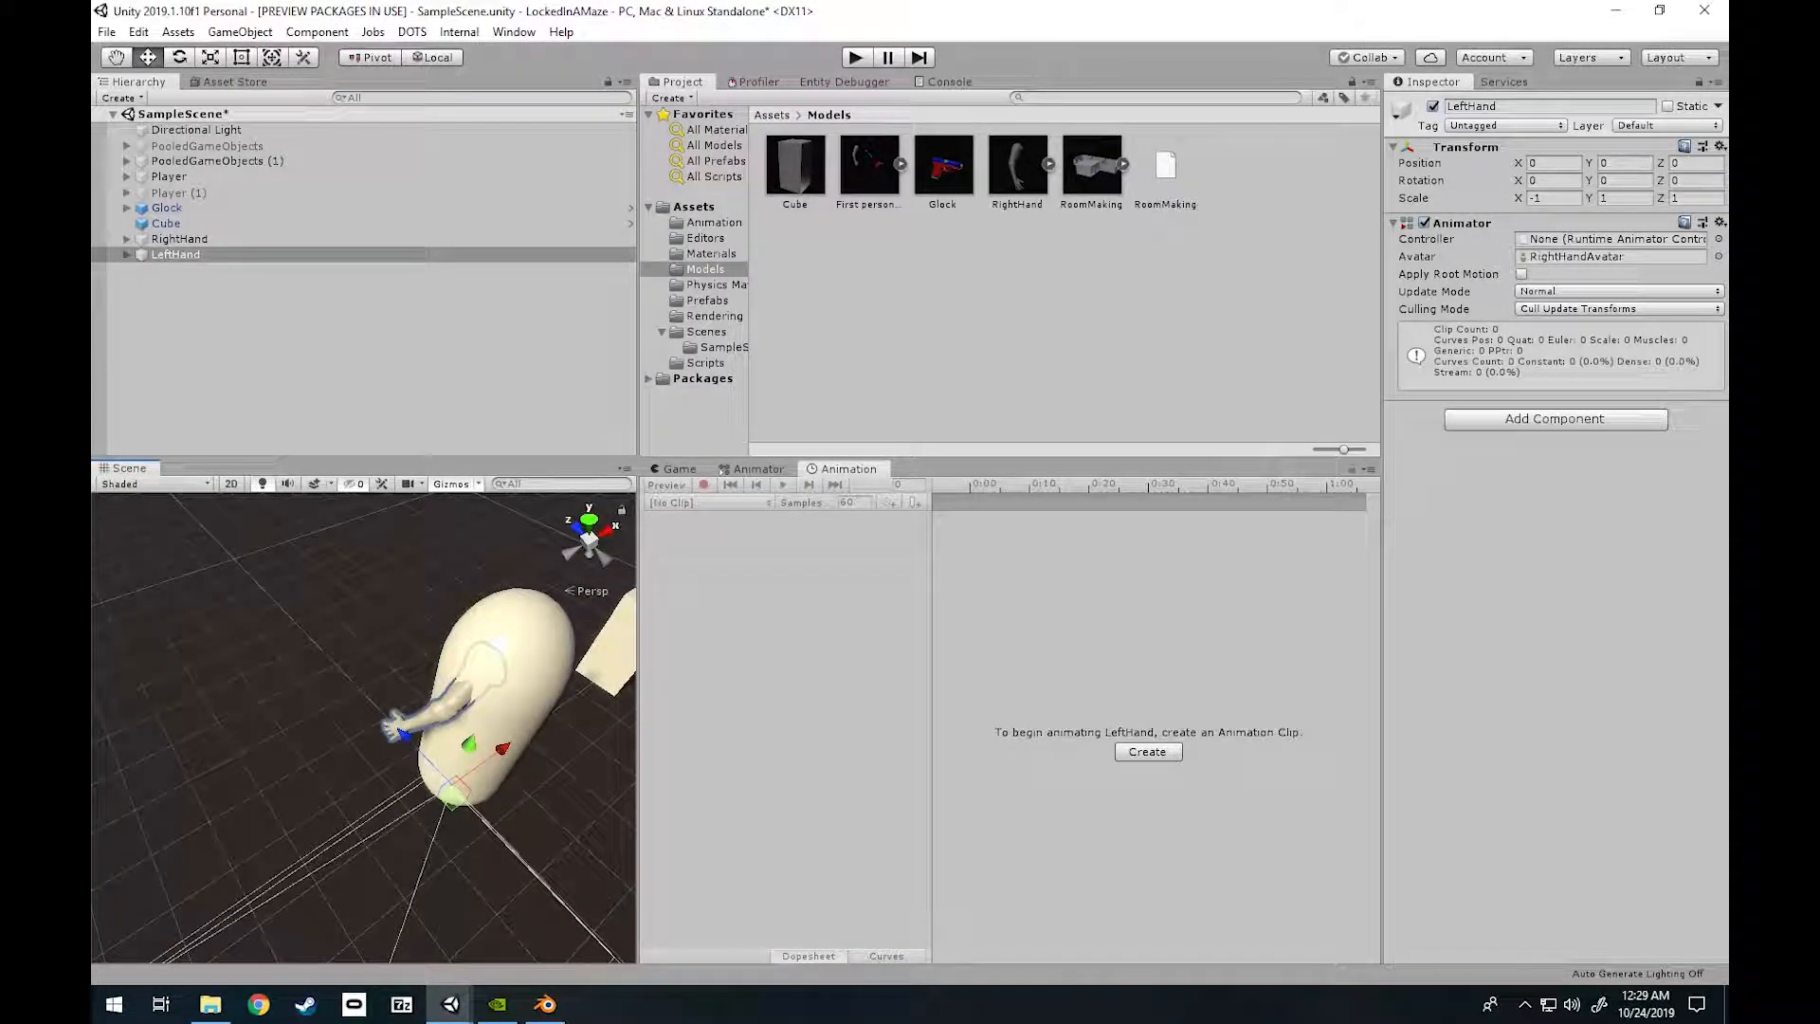
left_click(126, 254)
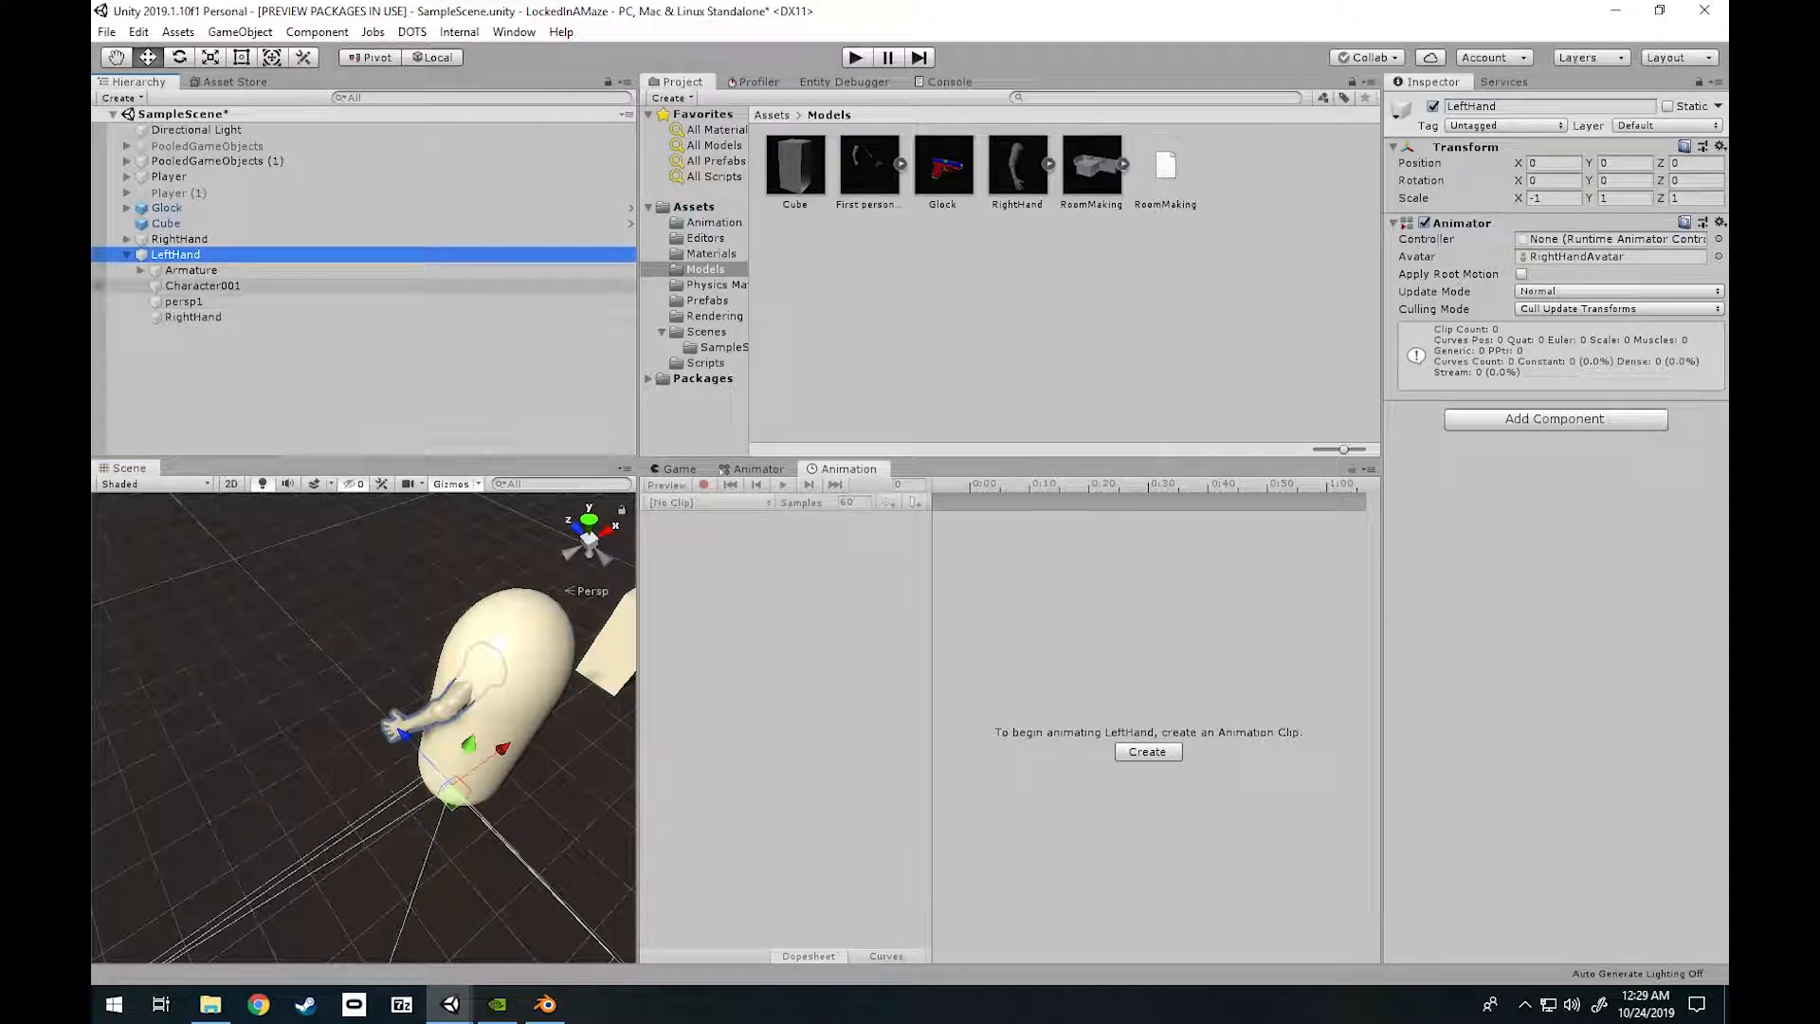
left_click(219, 285)
left_click(154, 286)
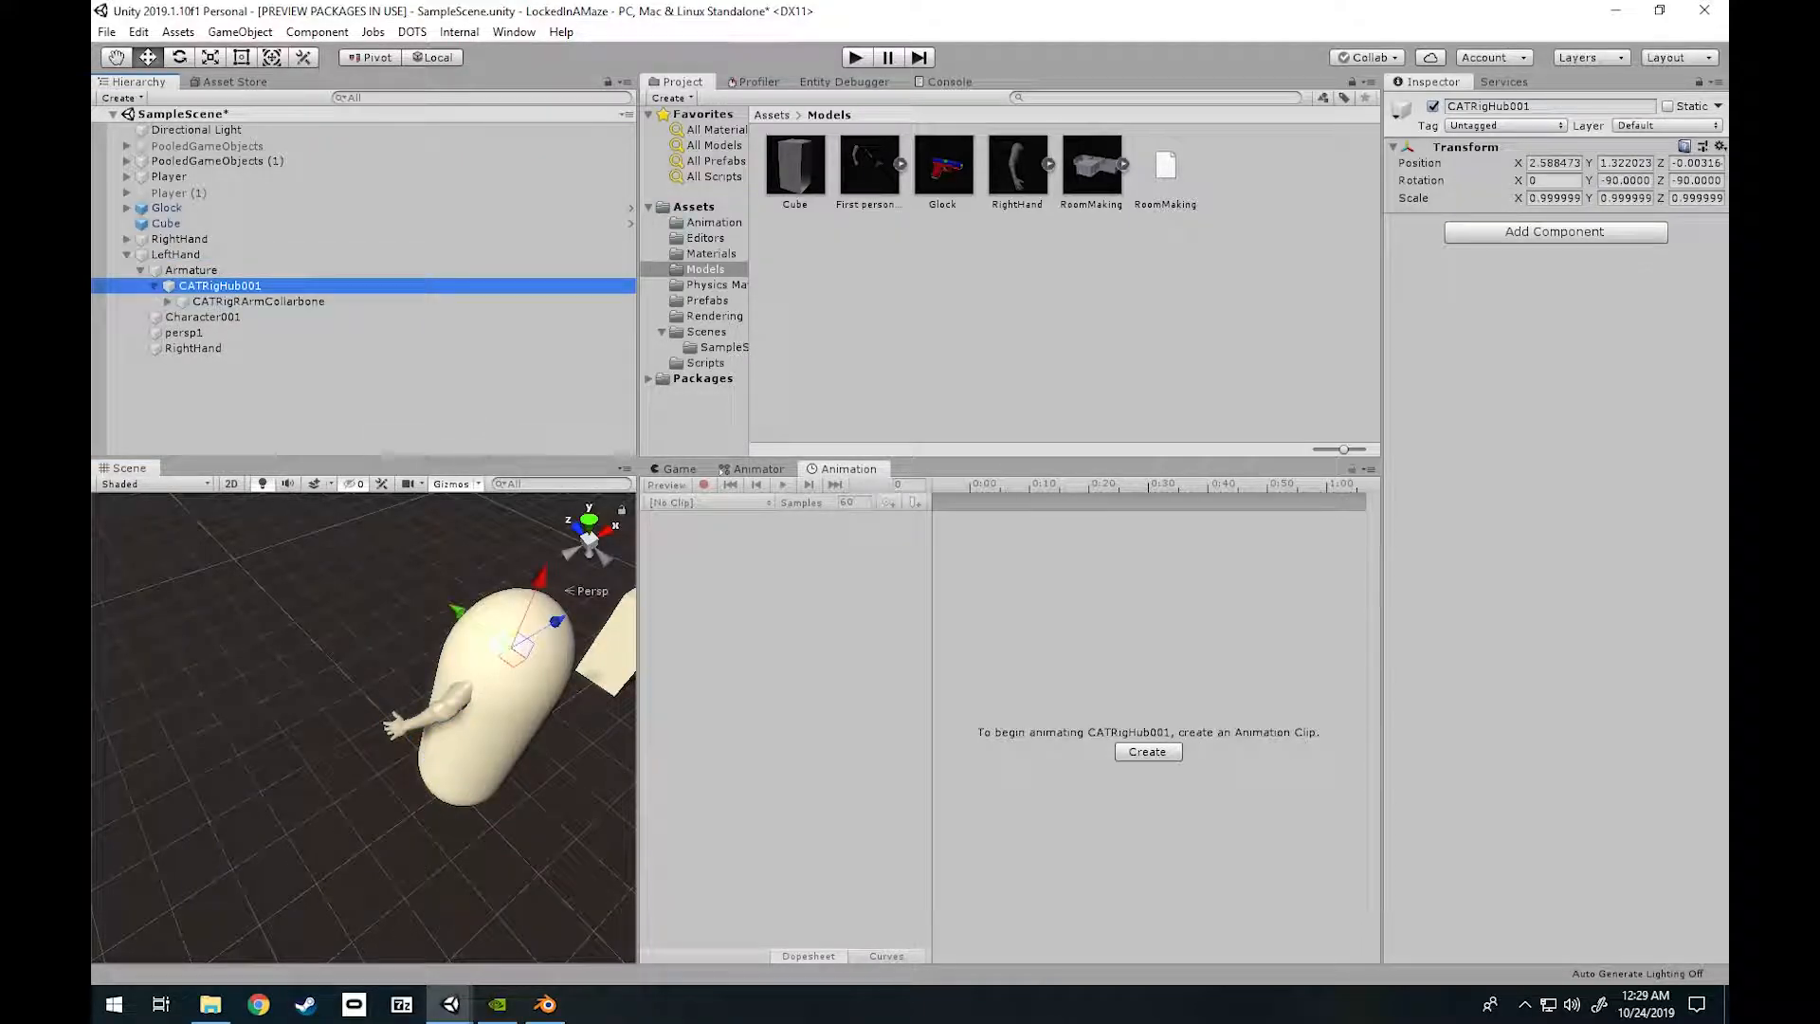
left_click(258, 301)
left_click(168, 301)
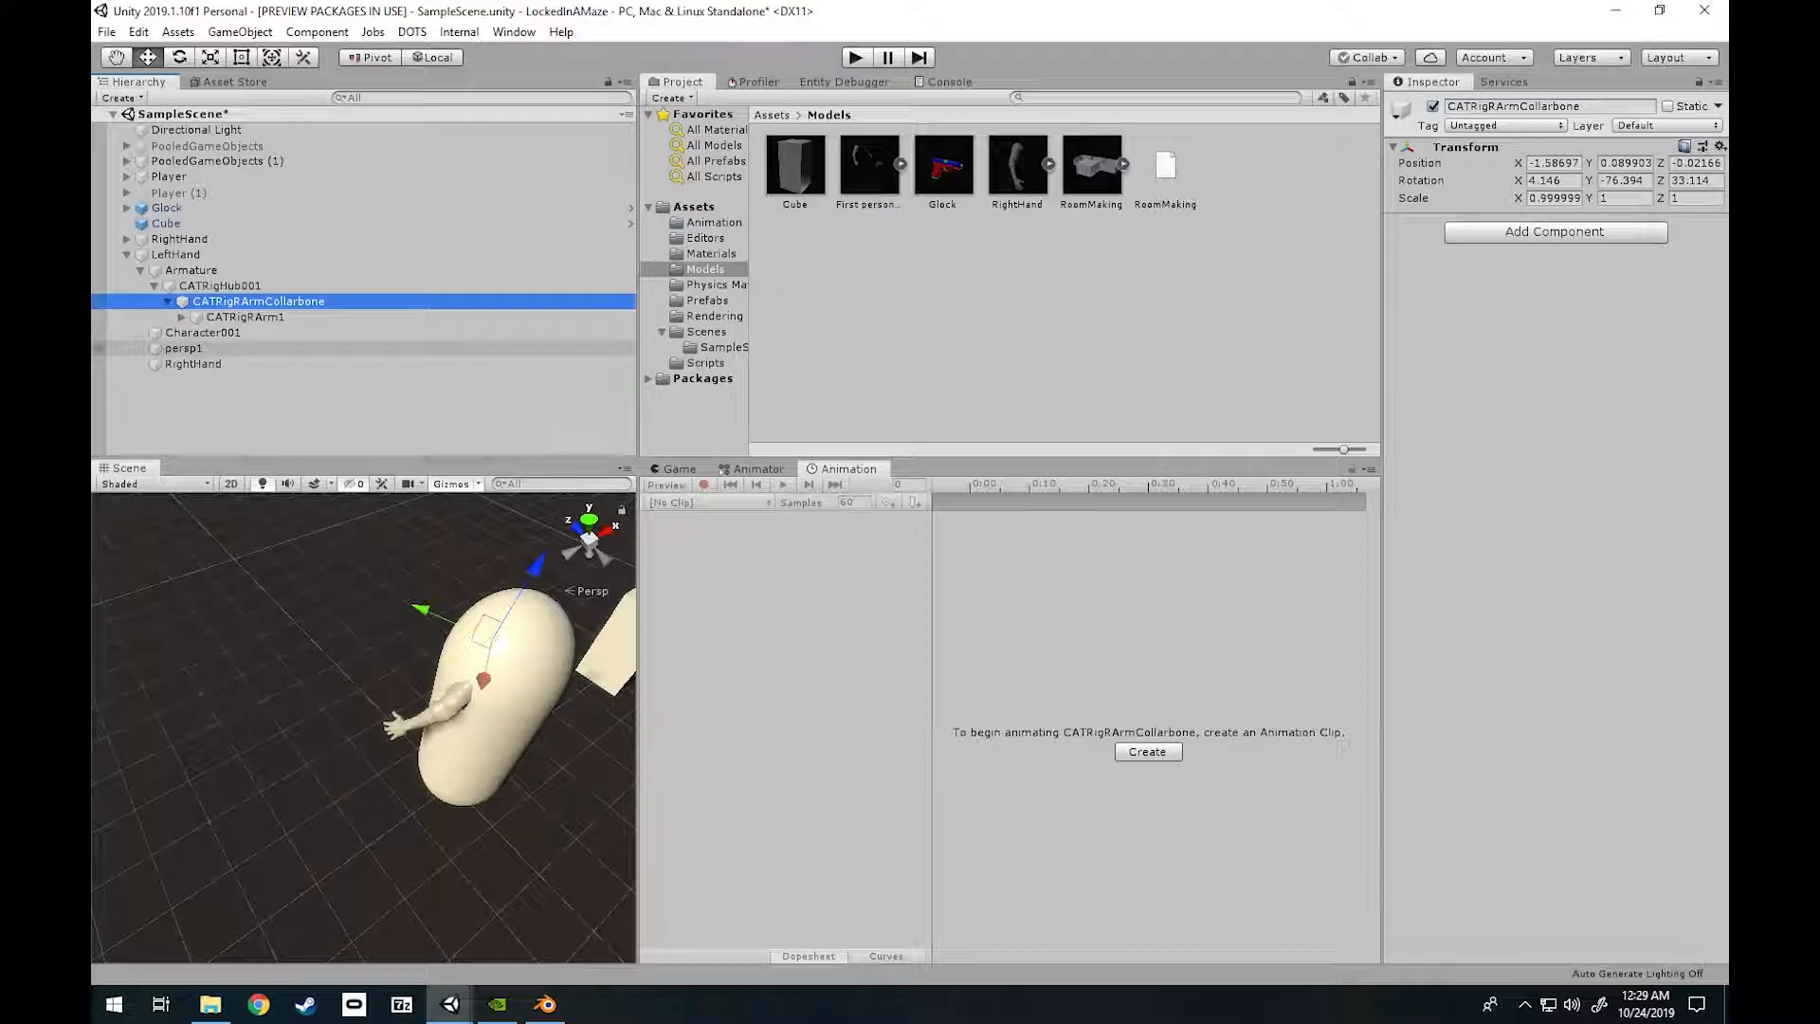
left_click(126, 254)
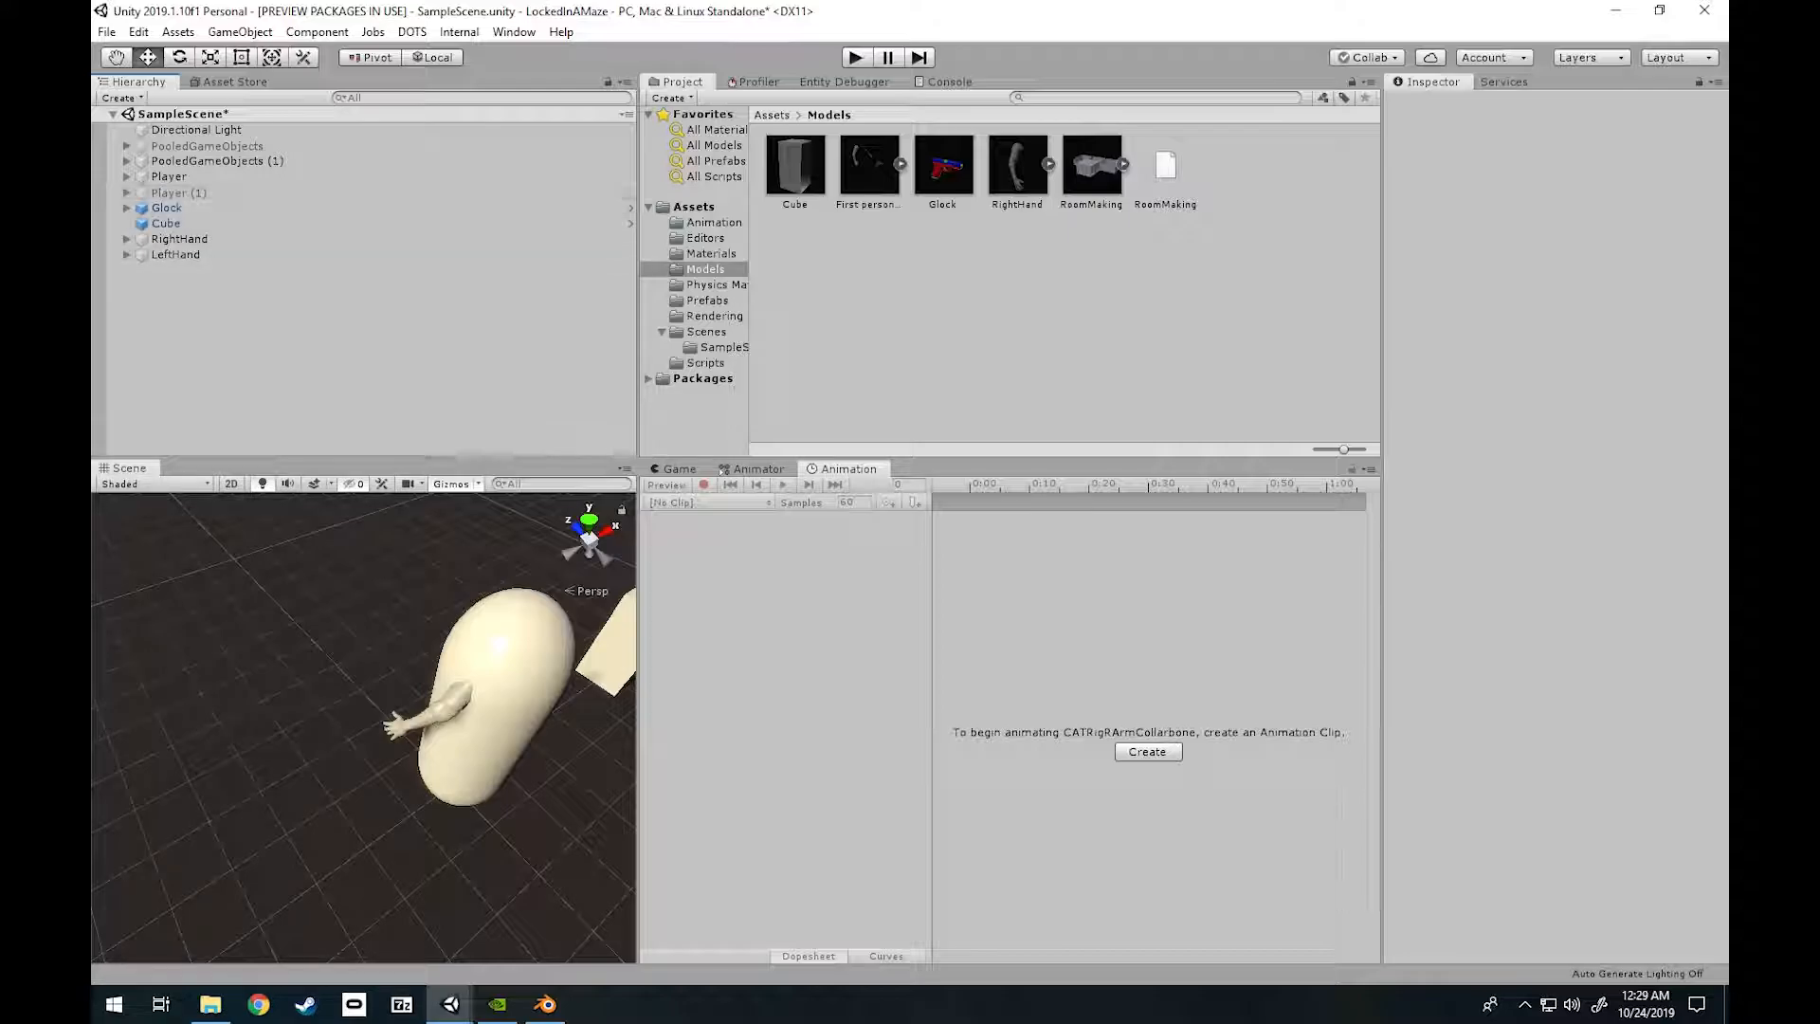
Delete the root-level LeftHand and RightHand objects from SampleScene.
left_click(175, 254)
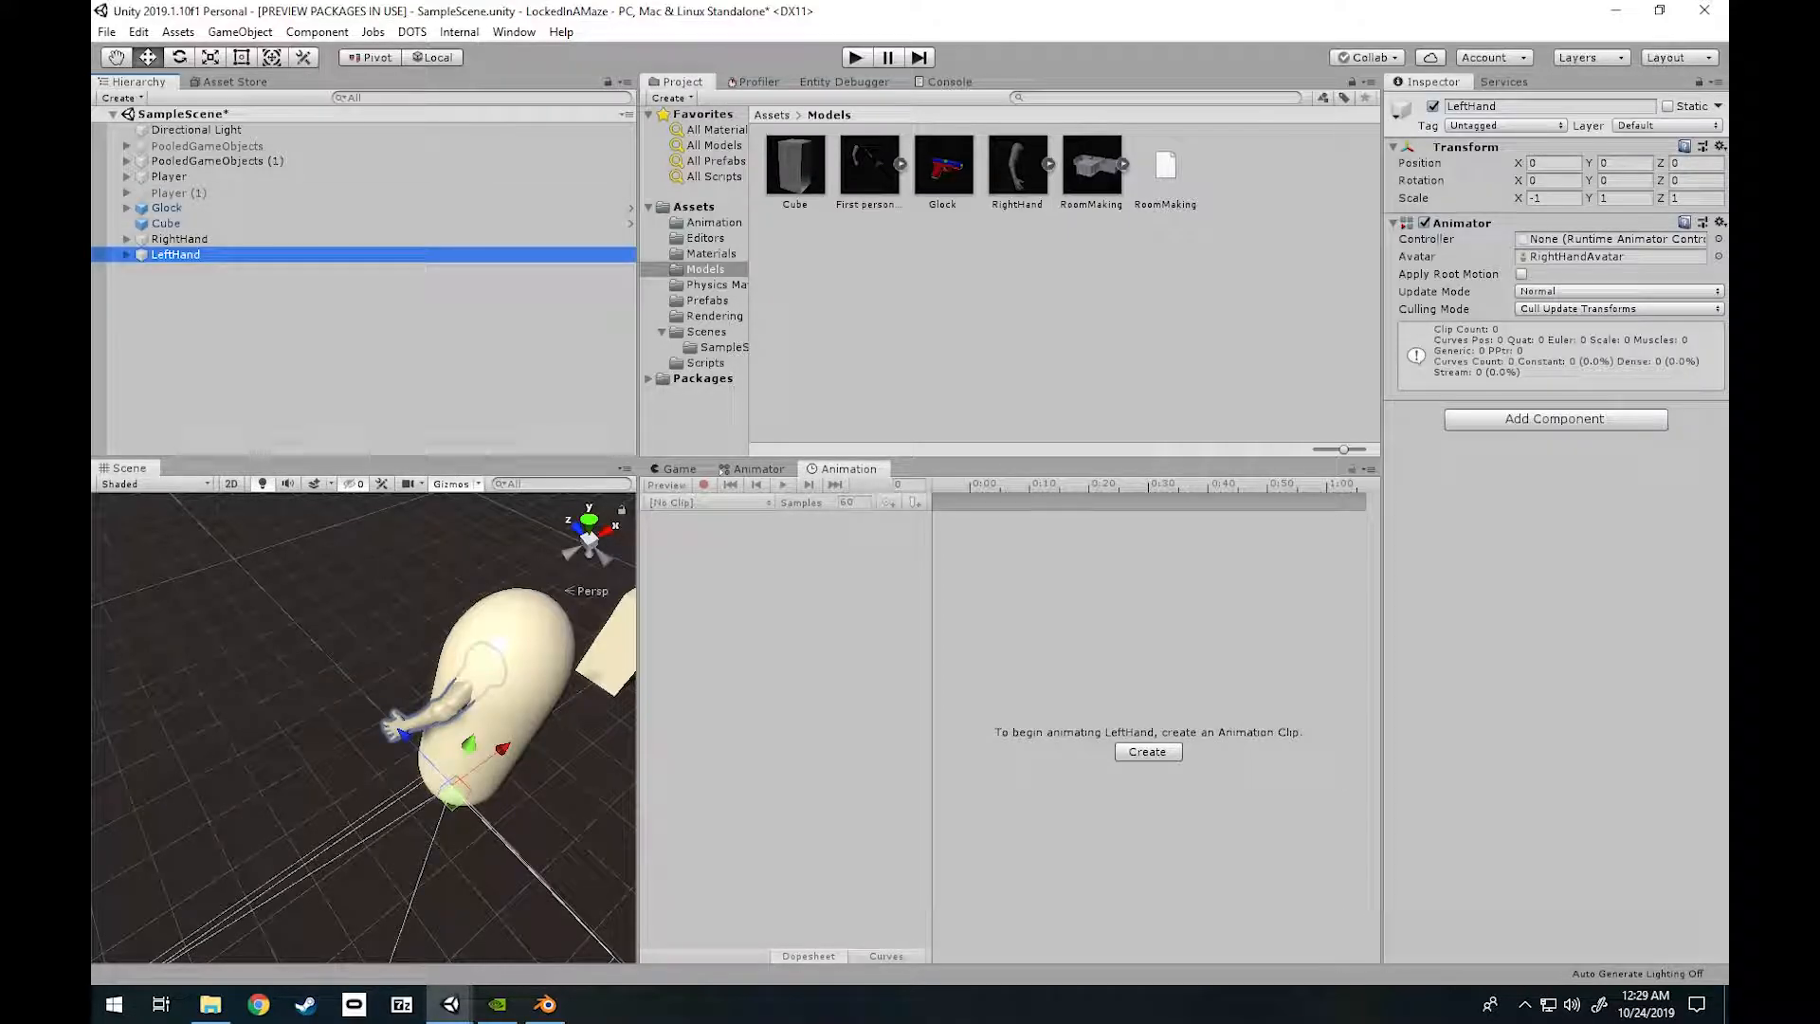
key("Delete")
left_click(180, 239)
key("Delete")
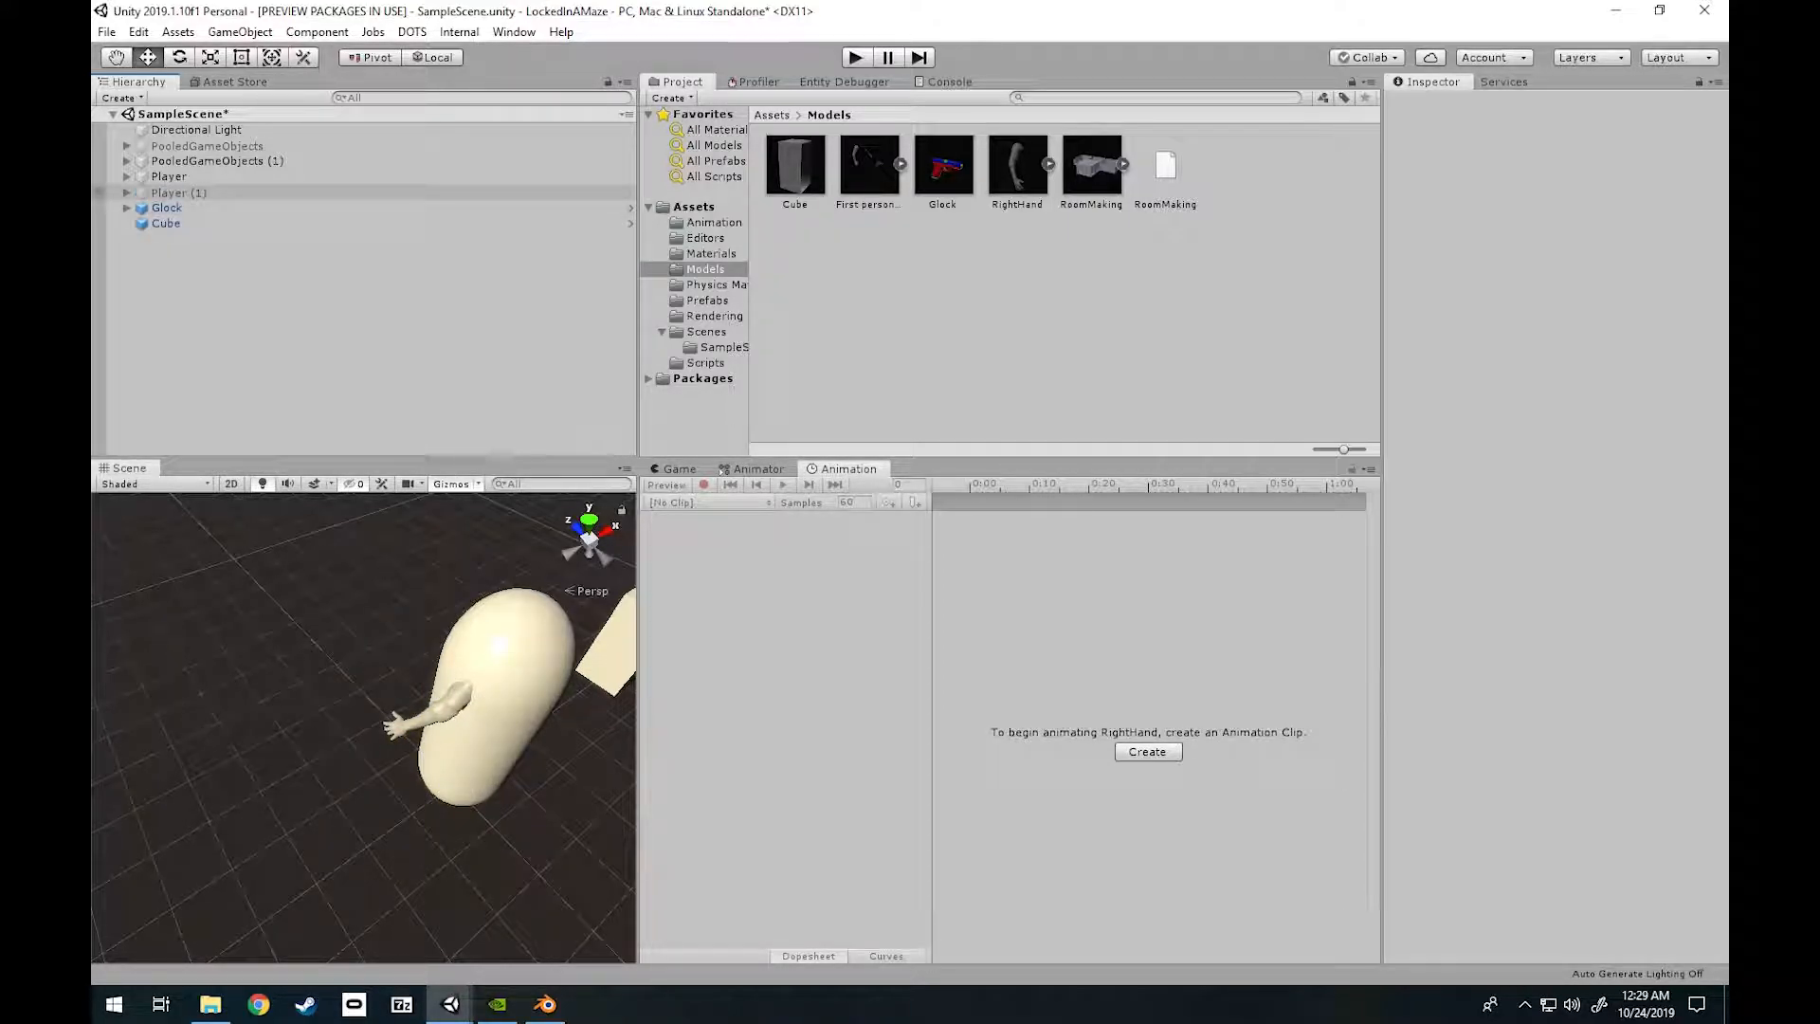
Expand Player and compare the transforms of the RightHand and LeftHand objects under LocalAnimation.
left_click(169, 177)
left_click(126, 176)
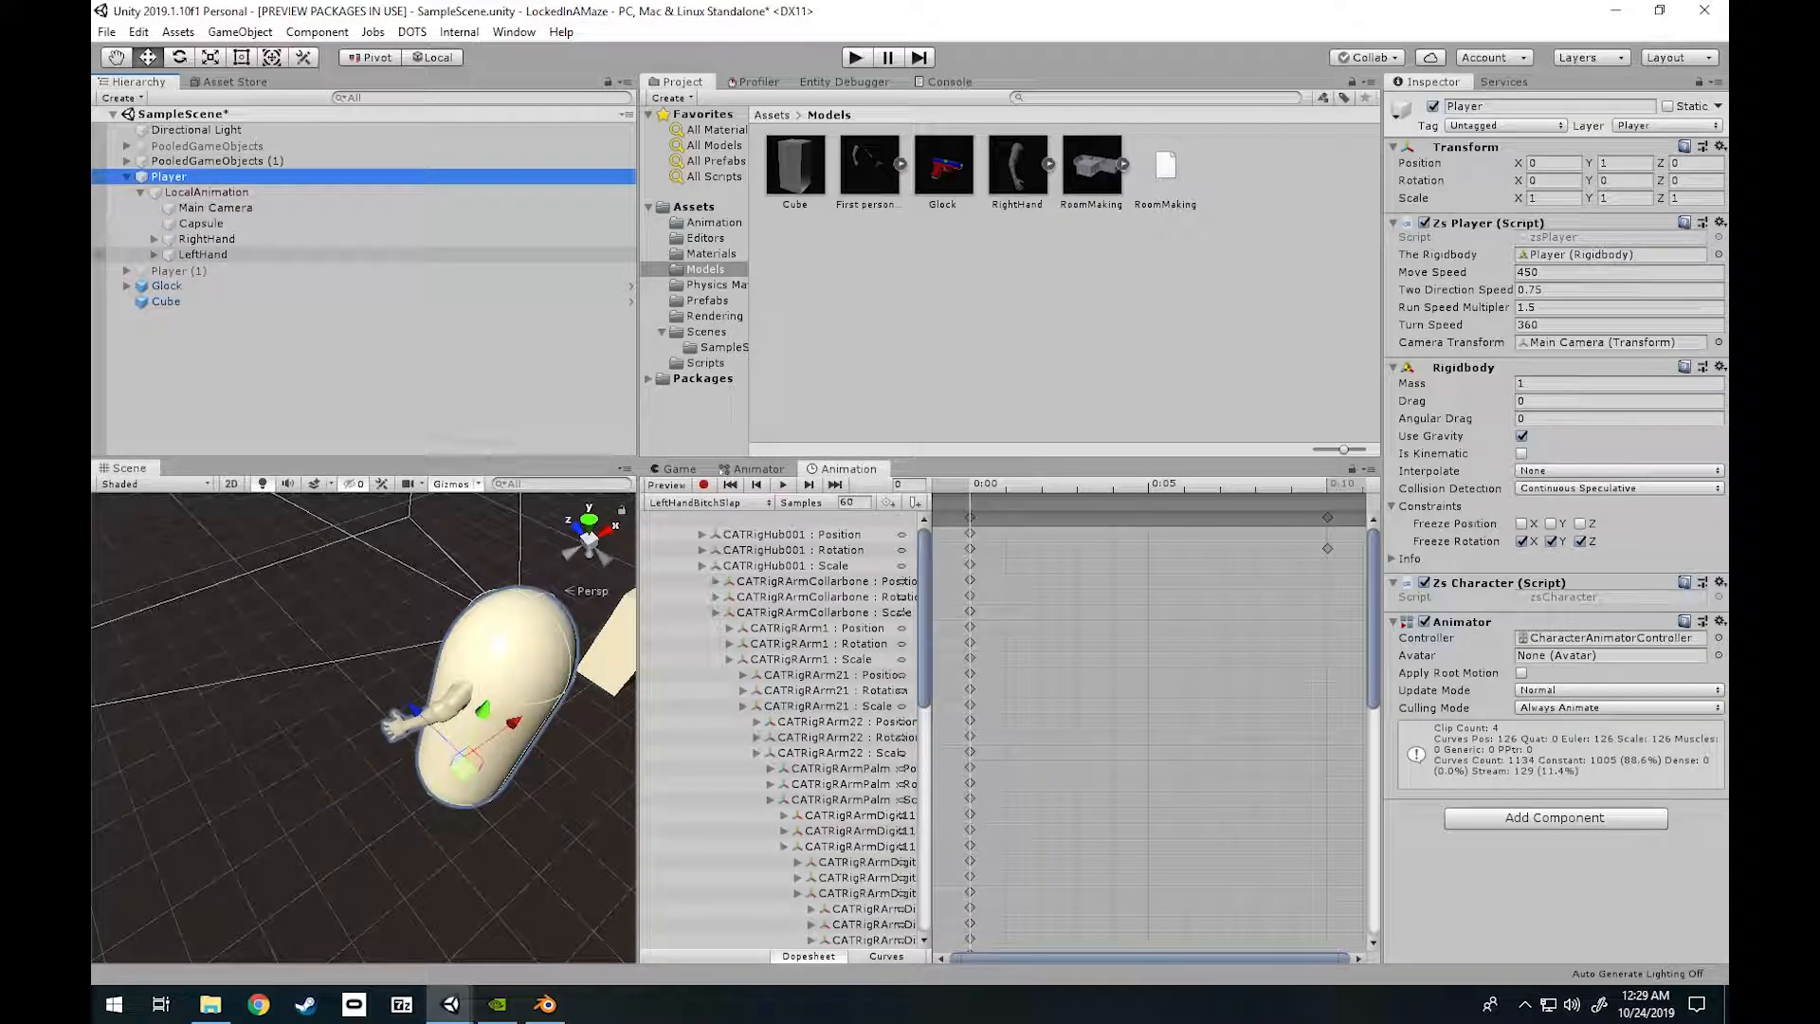
left_click(205, 239)
left_click(202, 254)
left_click(206, 239)
left_click(202, 254)
left_click(206, 239)
left_click(202, 254)
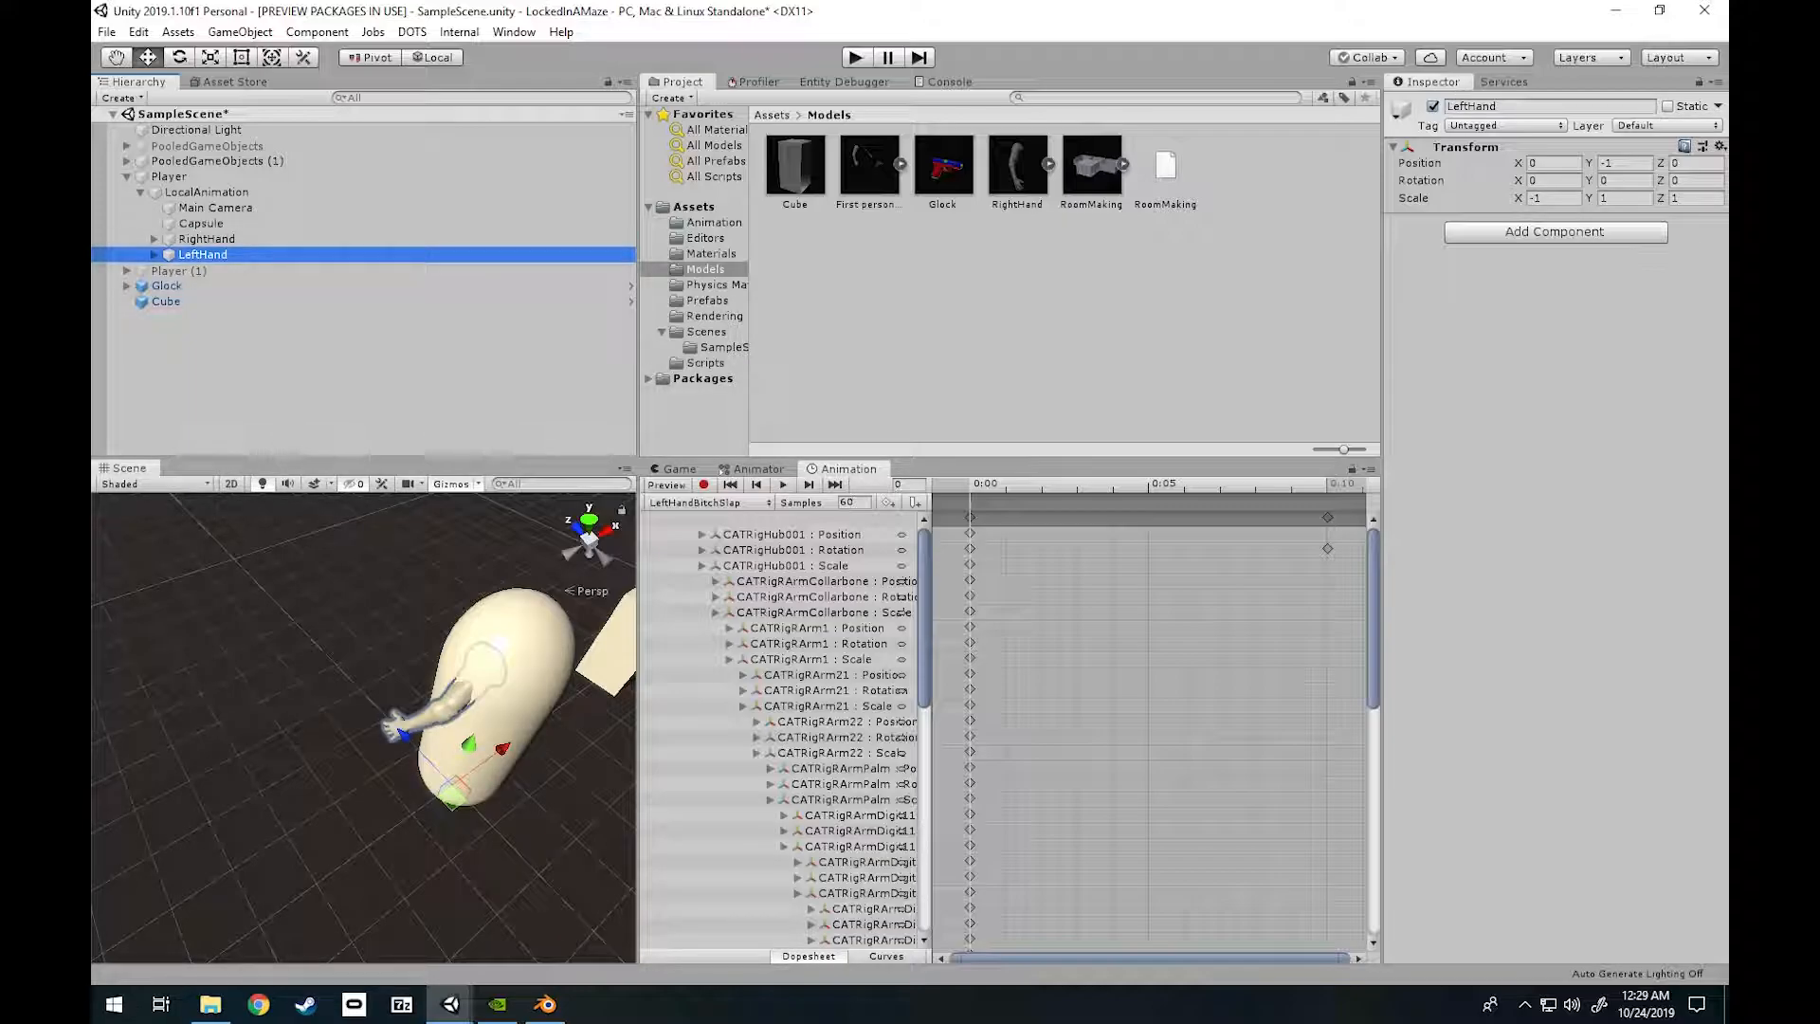
Expand the Player's RightHand and LeftHand down to each Armature's CATRigHub001 to compare their bone hierarchies.
left_click(206, 239)
left_click(154, 239)
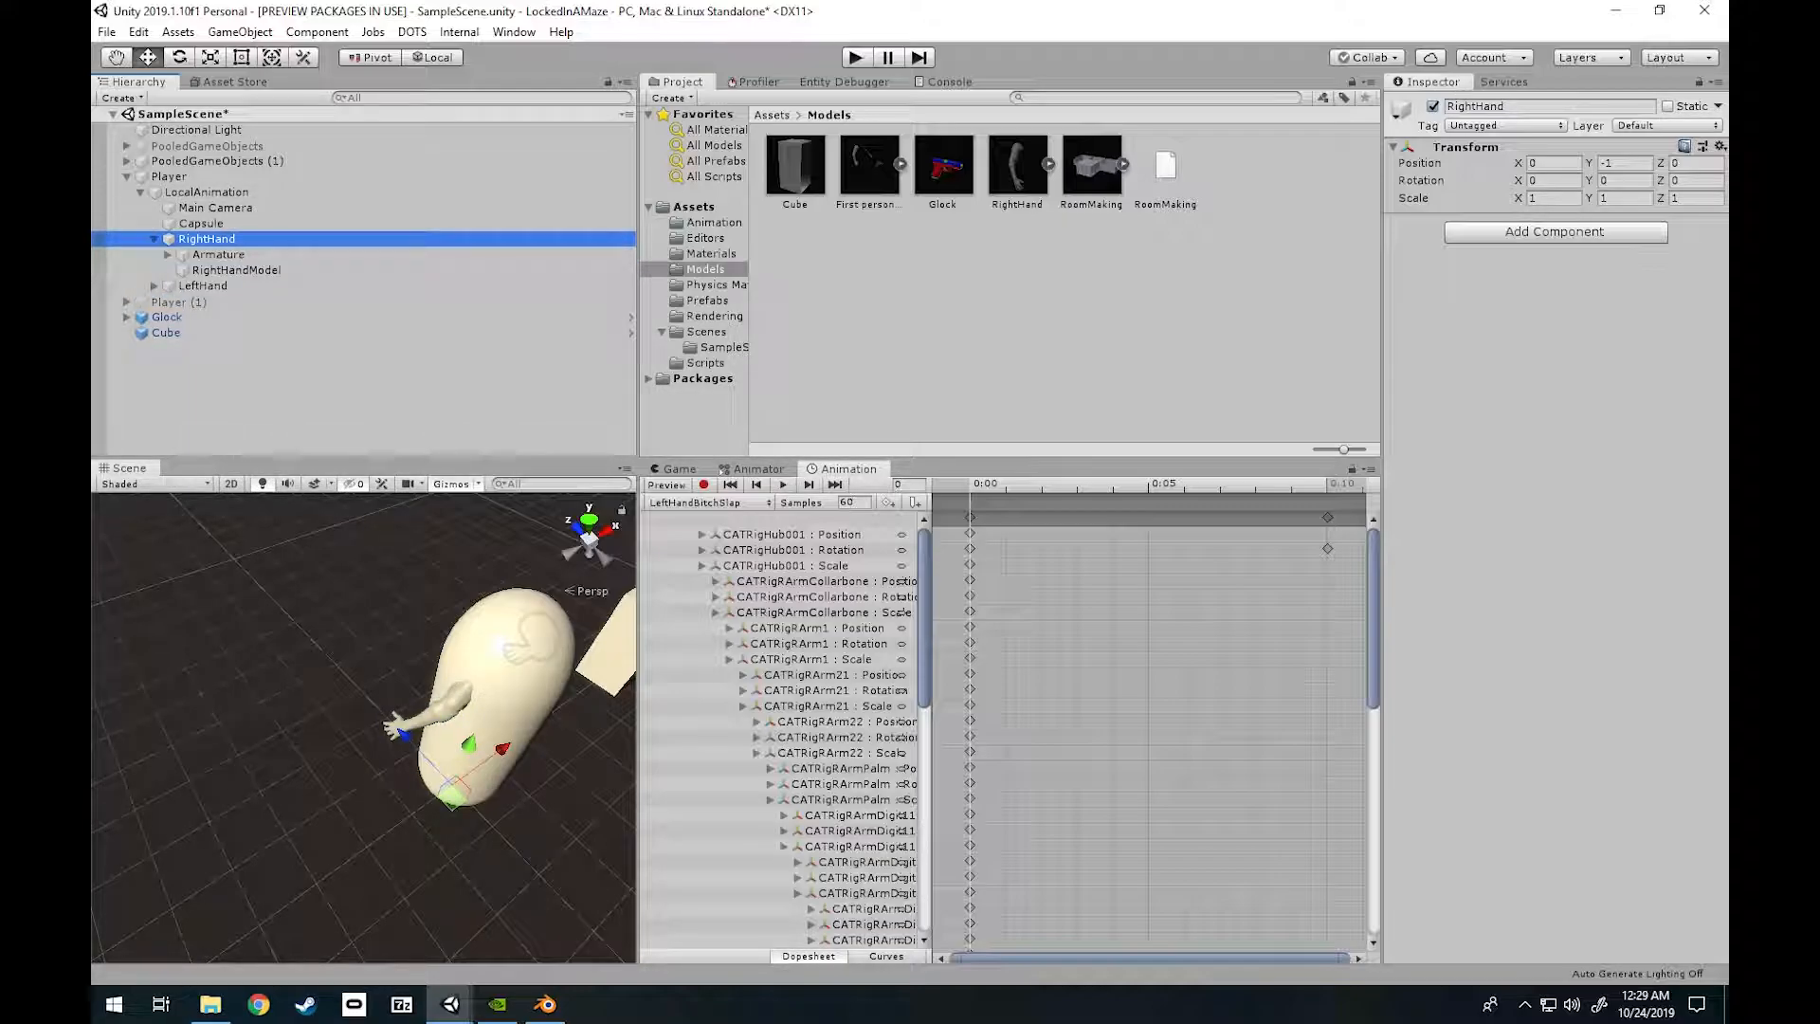
left_click(202, 286)
left_click(153, 285)
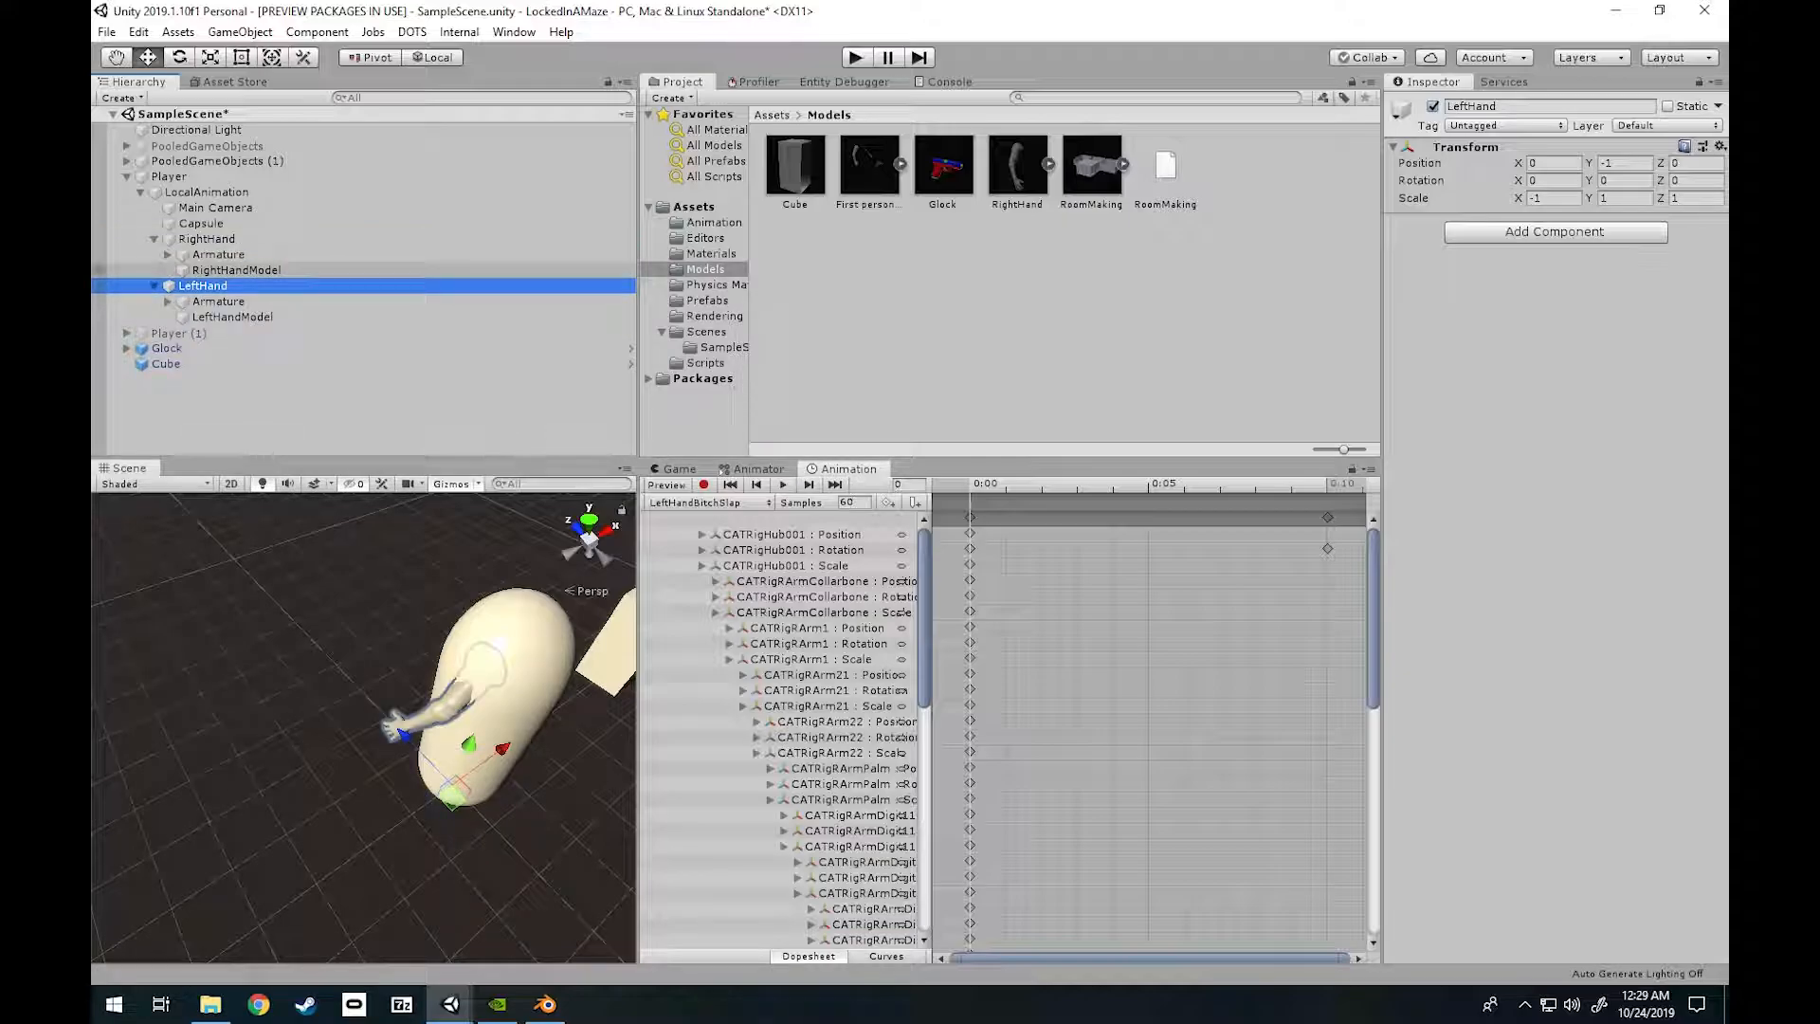
left_click(168, 254)
key("Right")
key("Right")
Reselect the Player root and show the layers and states of its CharacterAnimatorController.
key("Up")
key("Up")
key("Up")
key("Up")
key("Up")
key("Up")
key("Up")
key("Up")
key("Up")
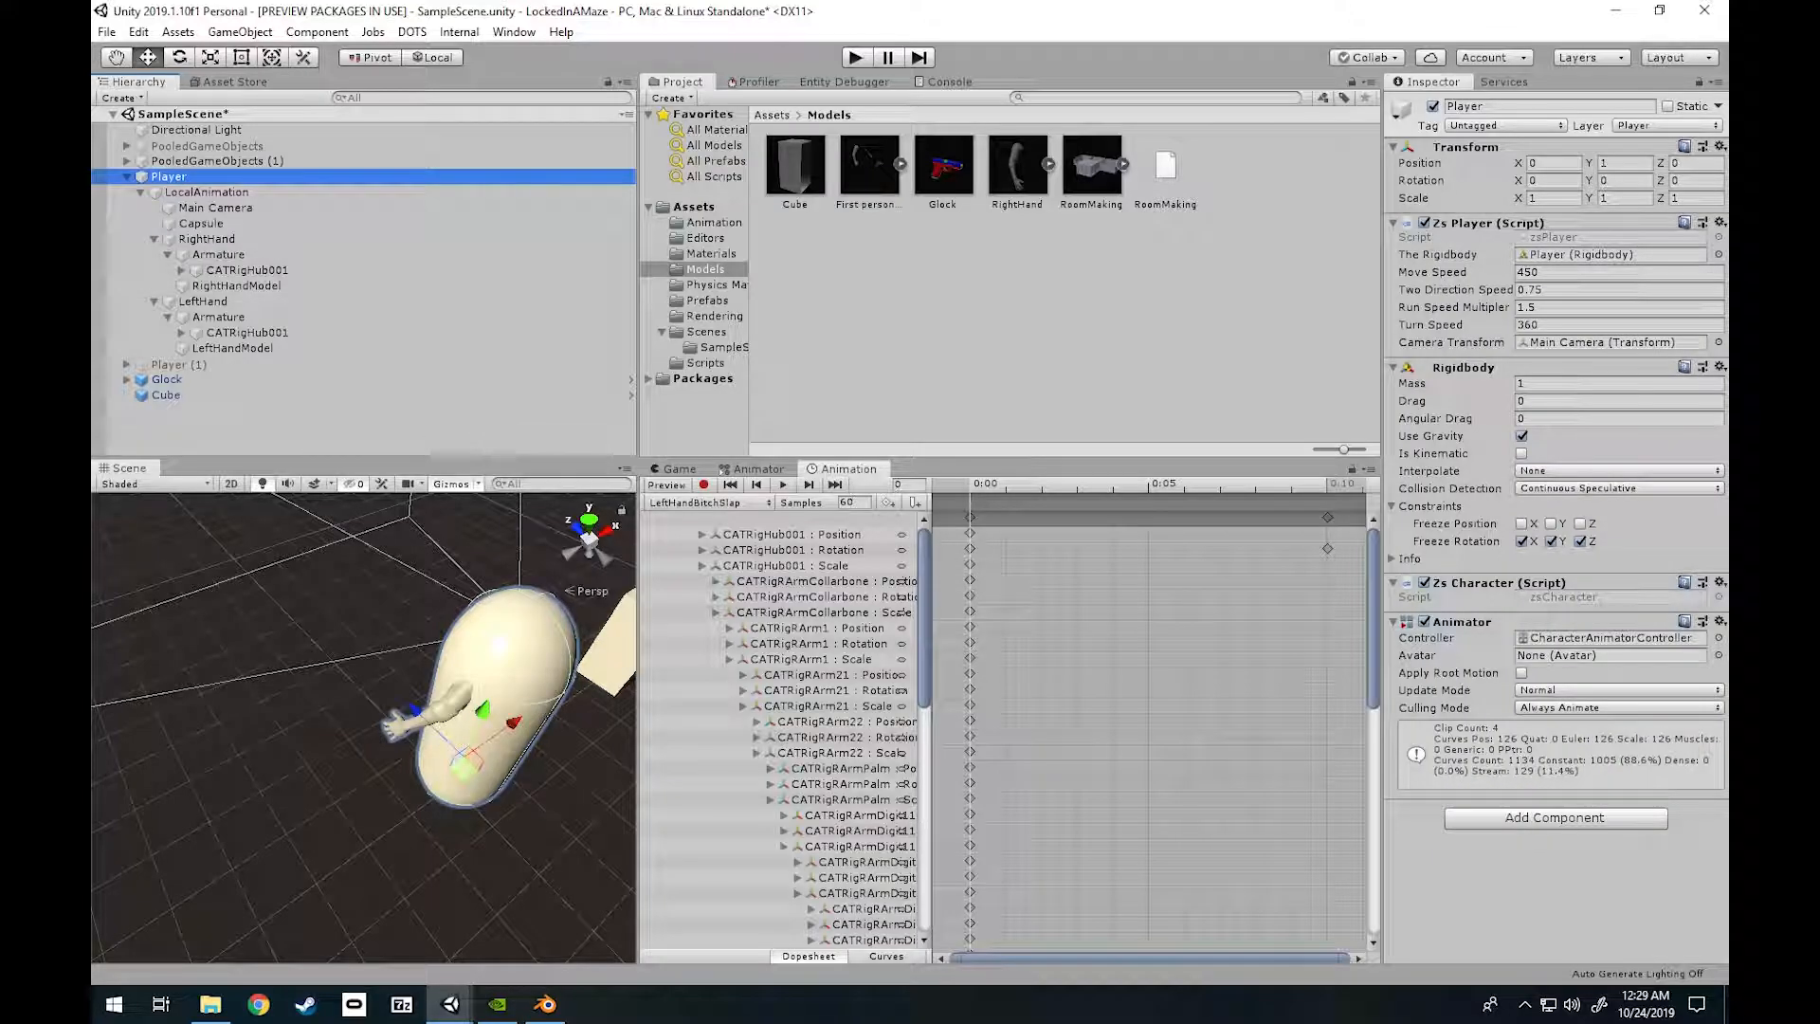
left_click(757, 468)
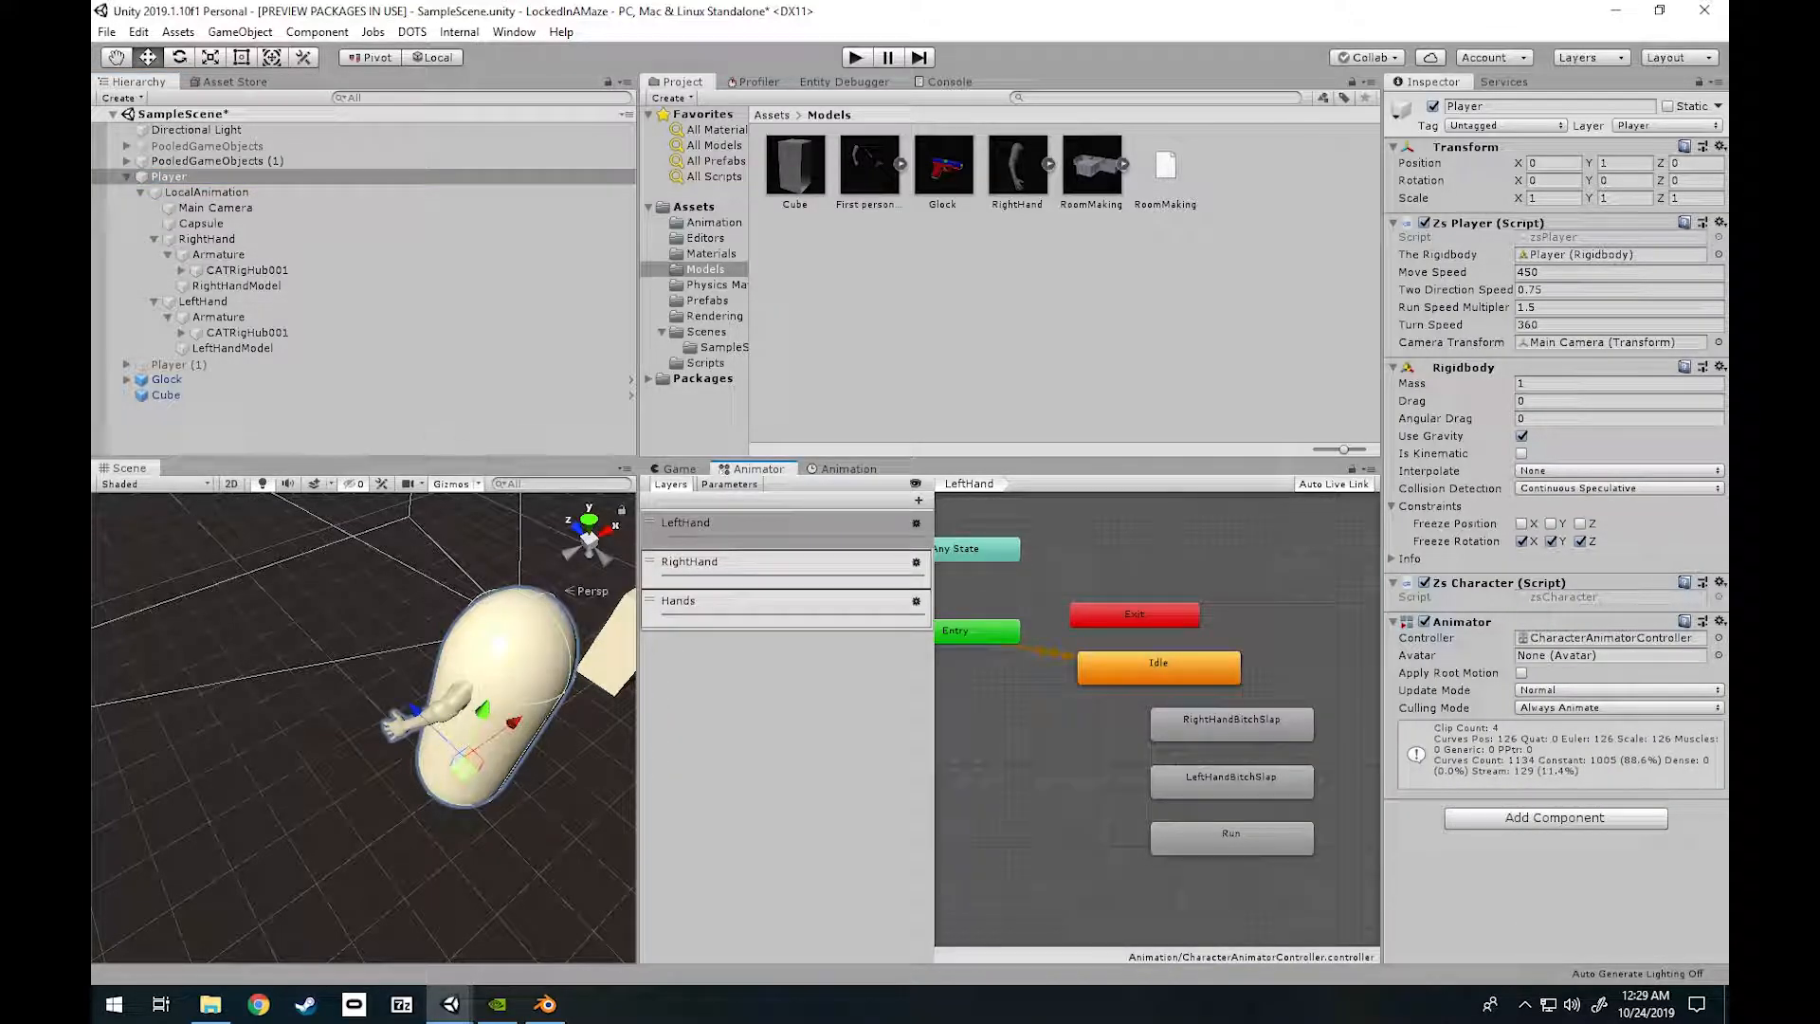
Browse the Models folder and the Animation folder in Assets, and inspect the HandsIdle clip's properties.
left_click(771, 115)
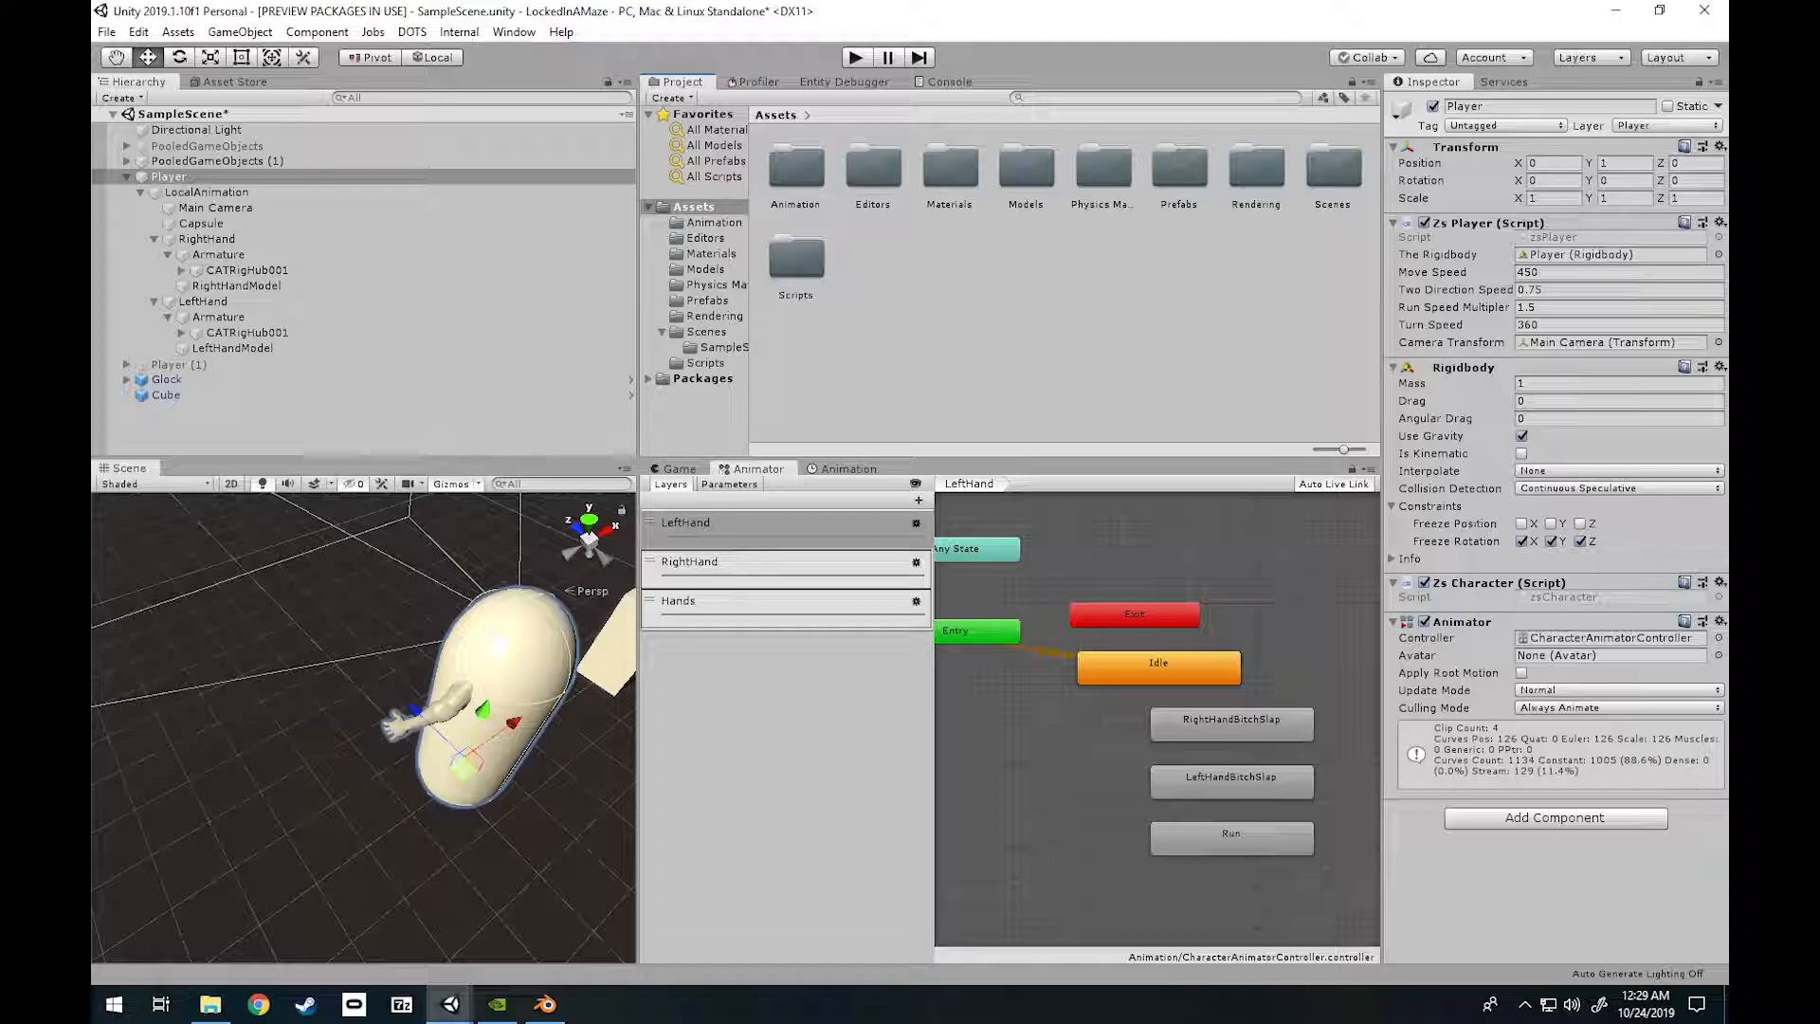
double_click(1025, 168)
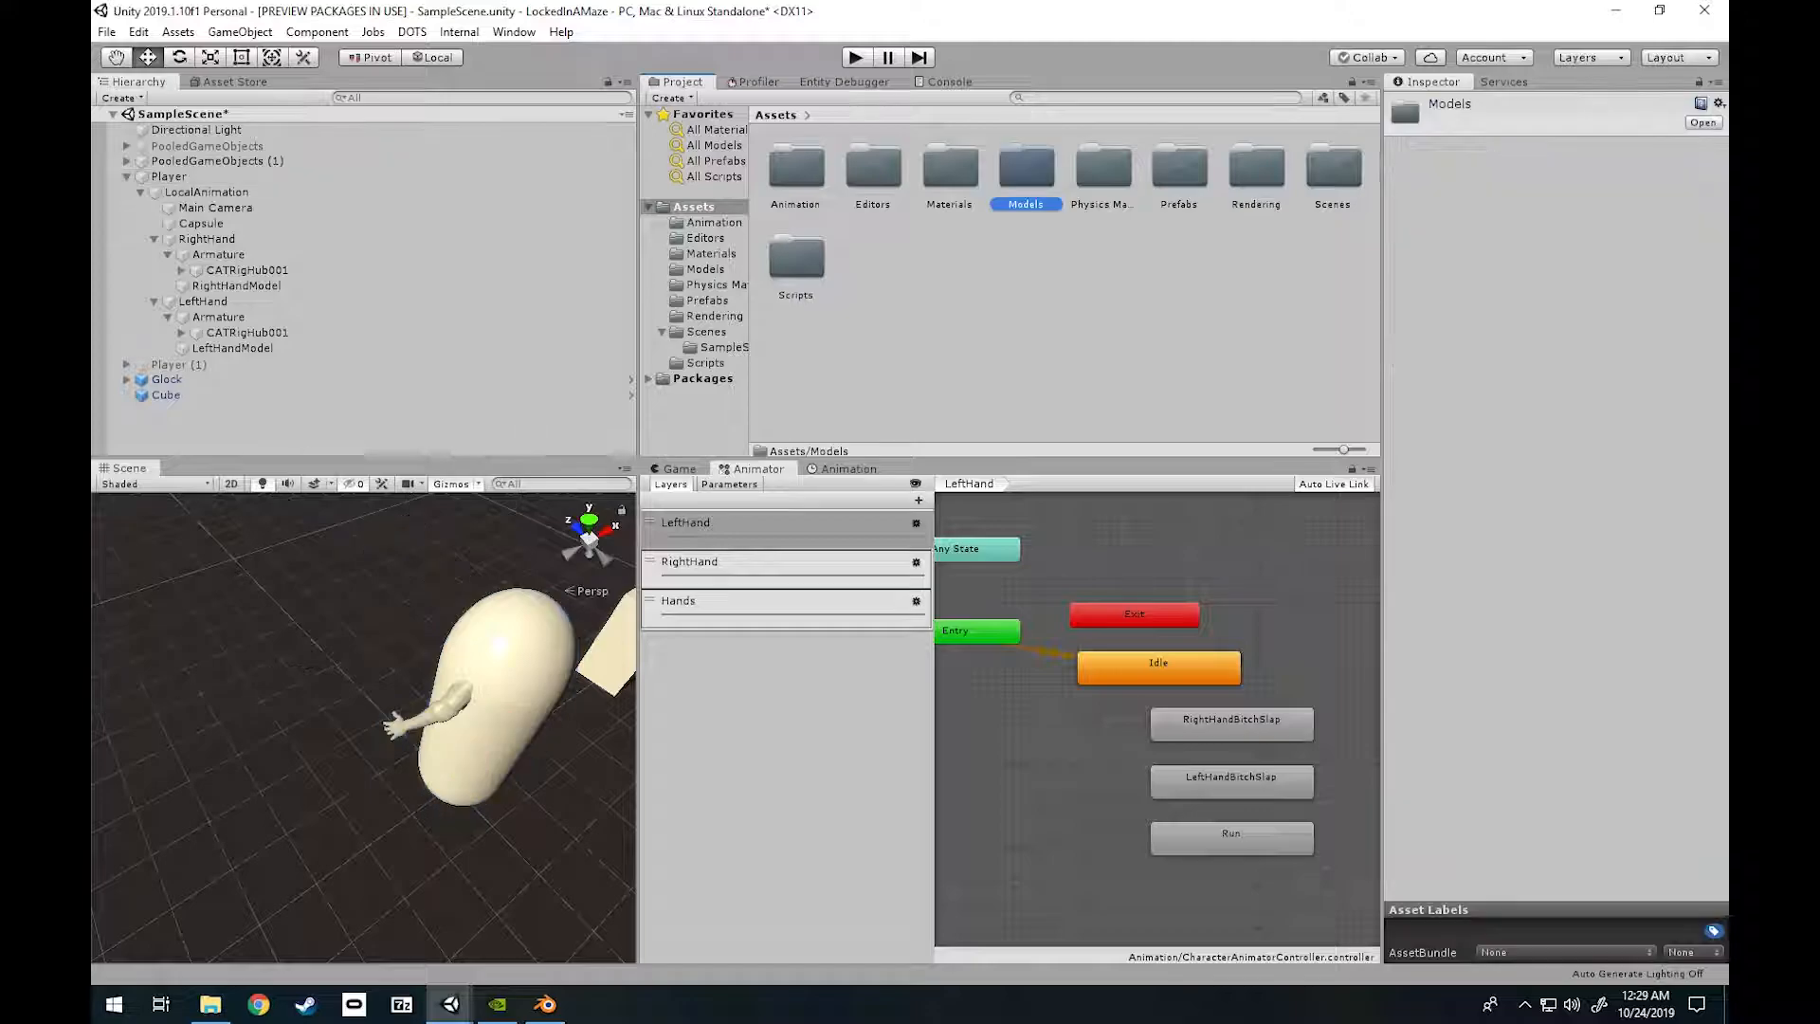
left_click(771, 115)
double_click(795, 167)
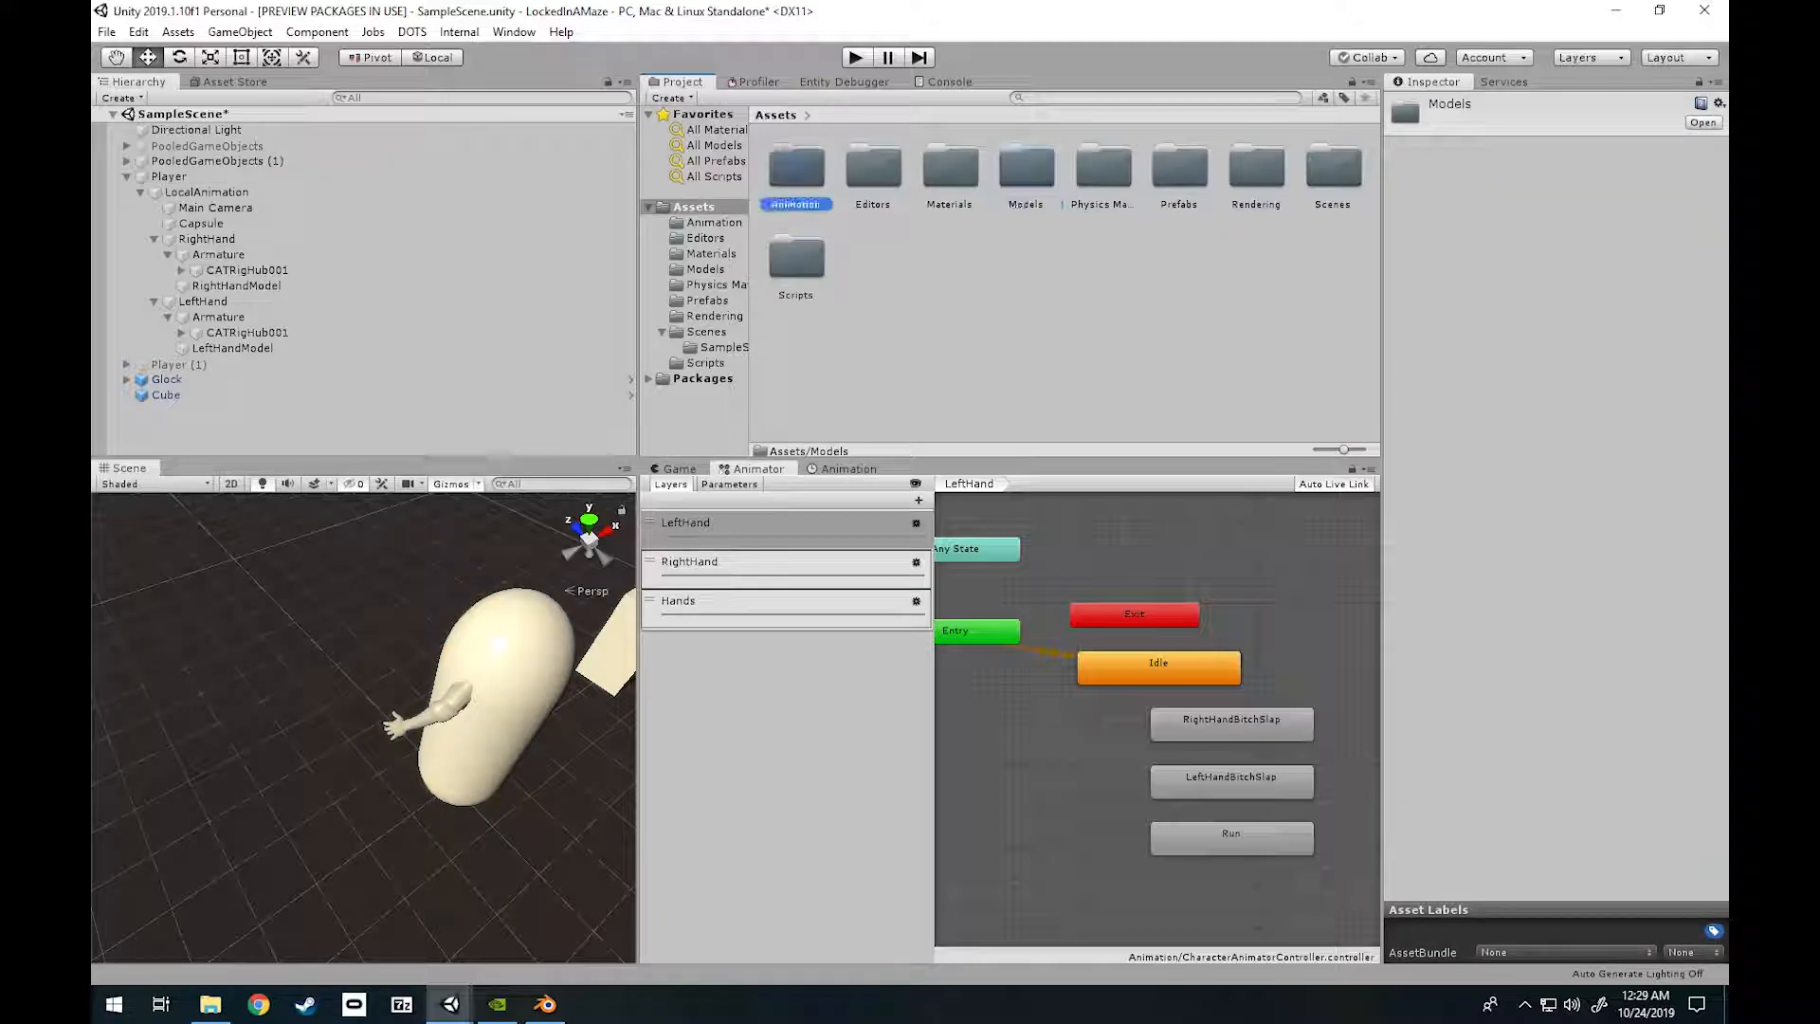
left_click(868, 169)
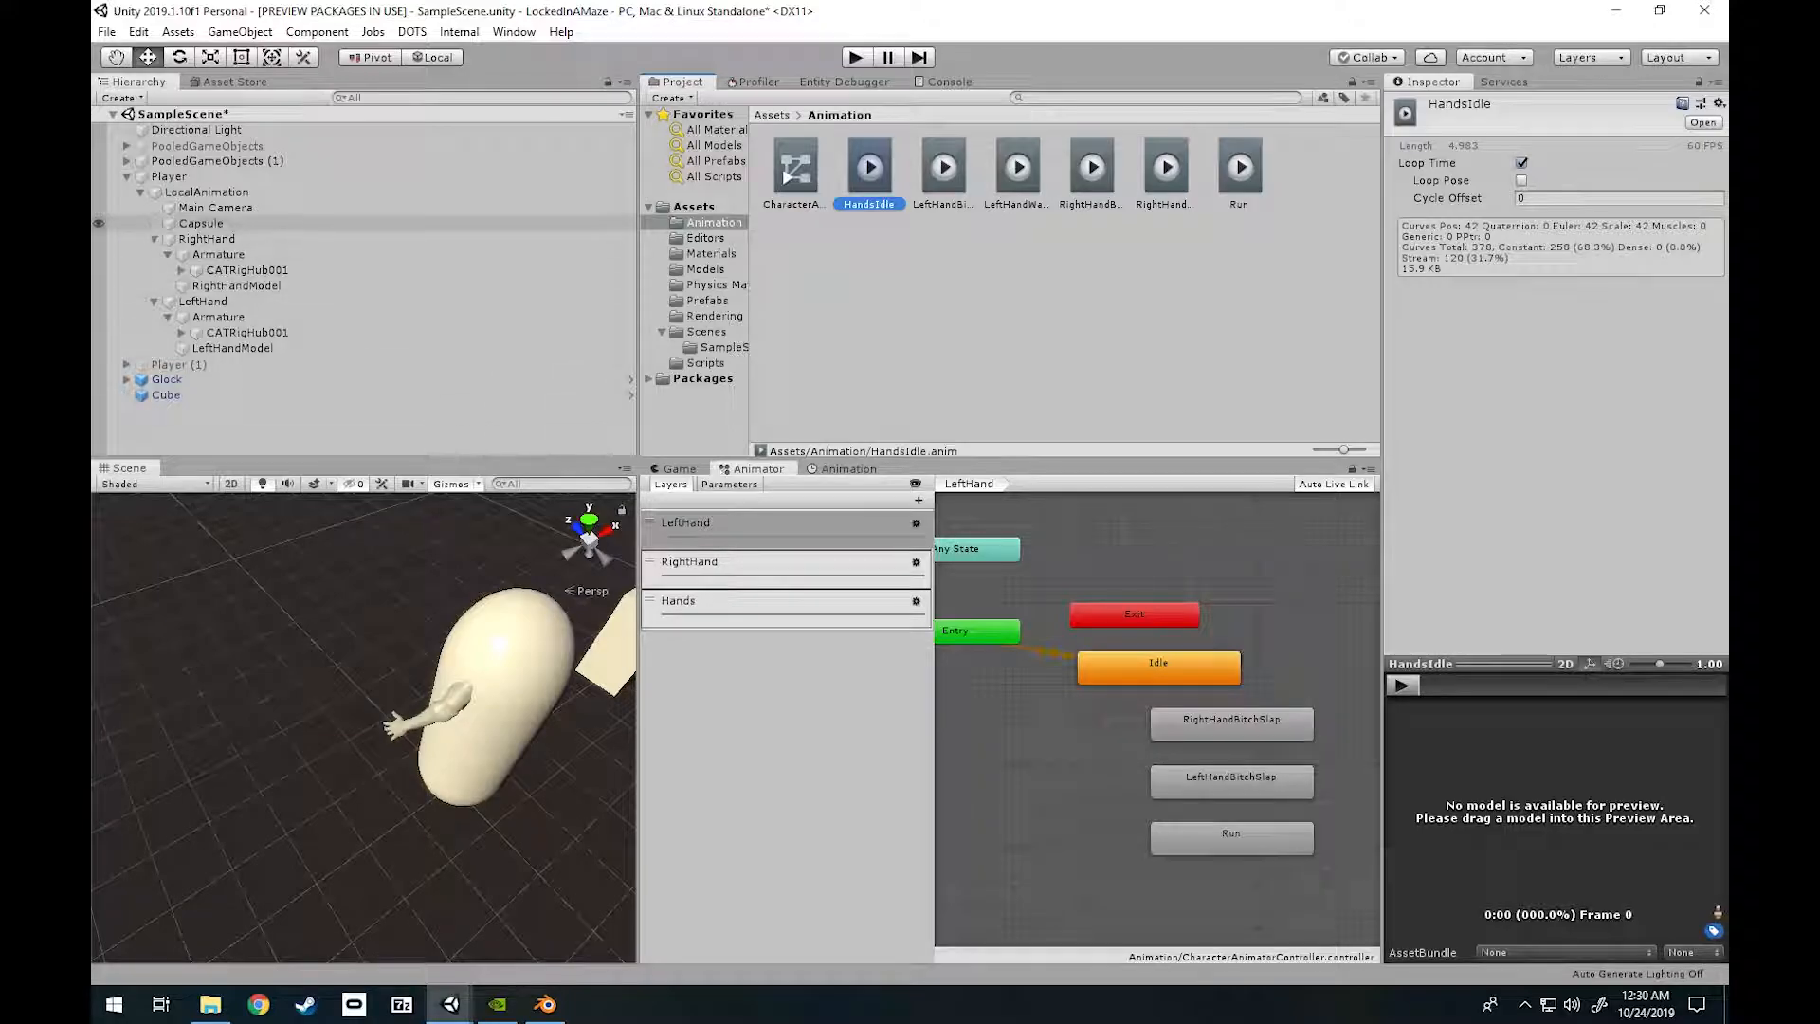
Preview the Player's HandsIdle animation clip and view both hands moving in the scene.
left_click(169, 176)
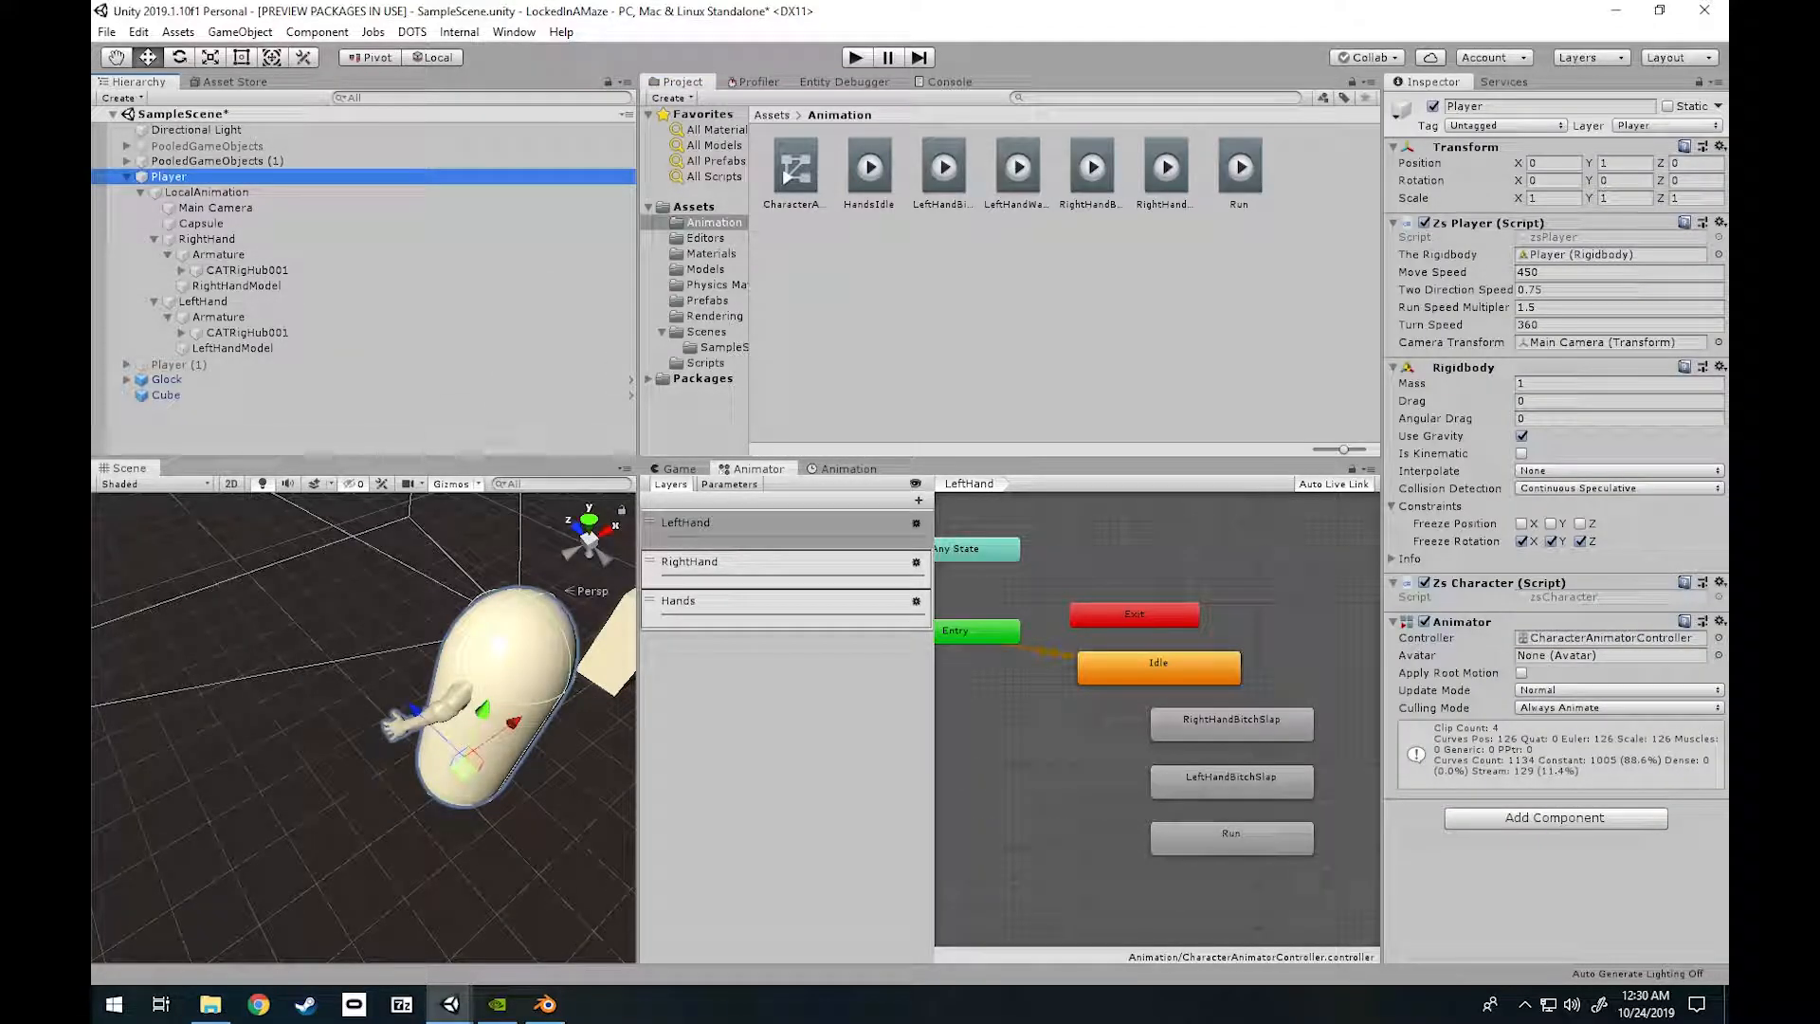
key("ctrl+6")
left_click(709, 502)
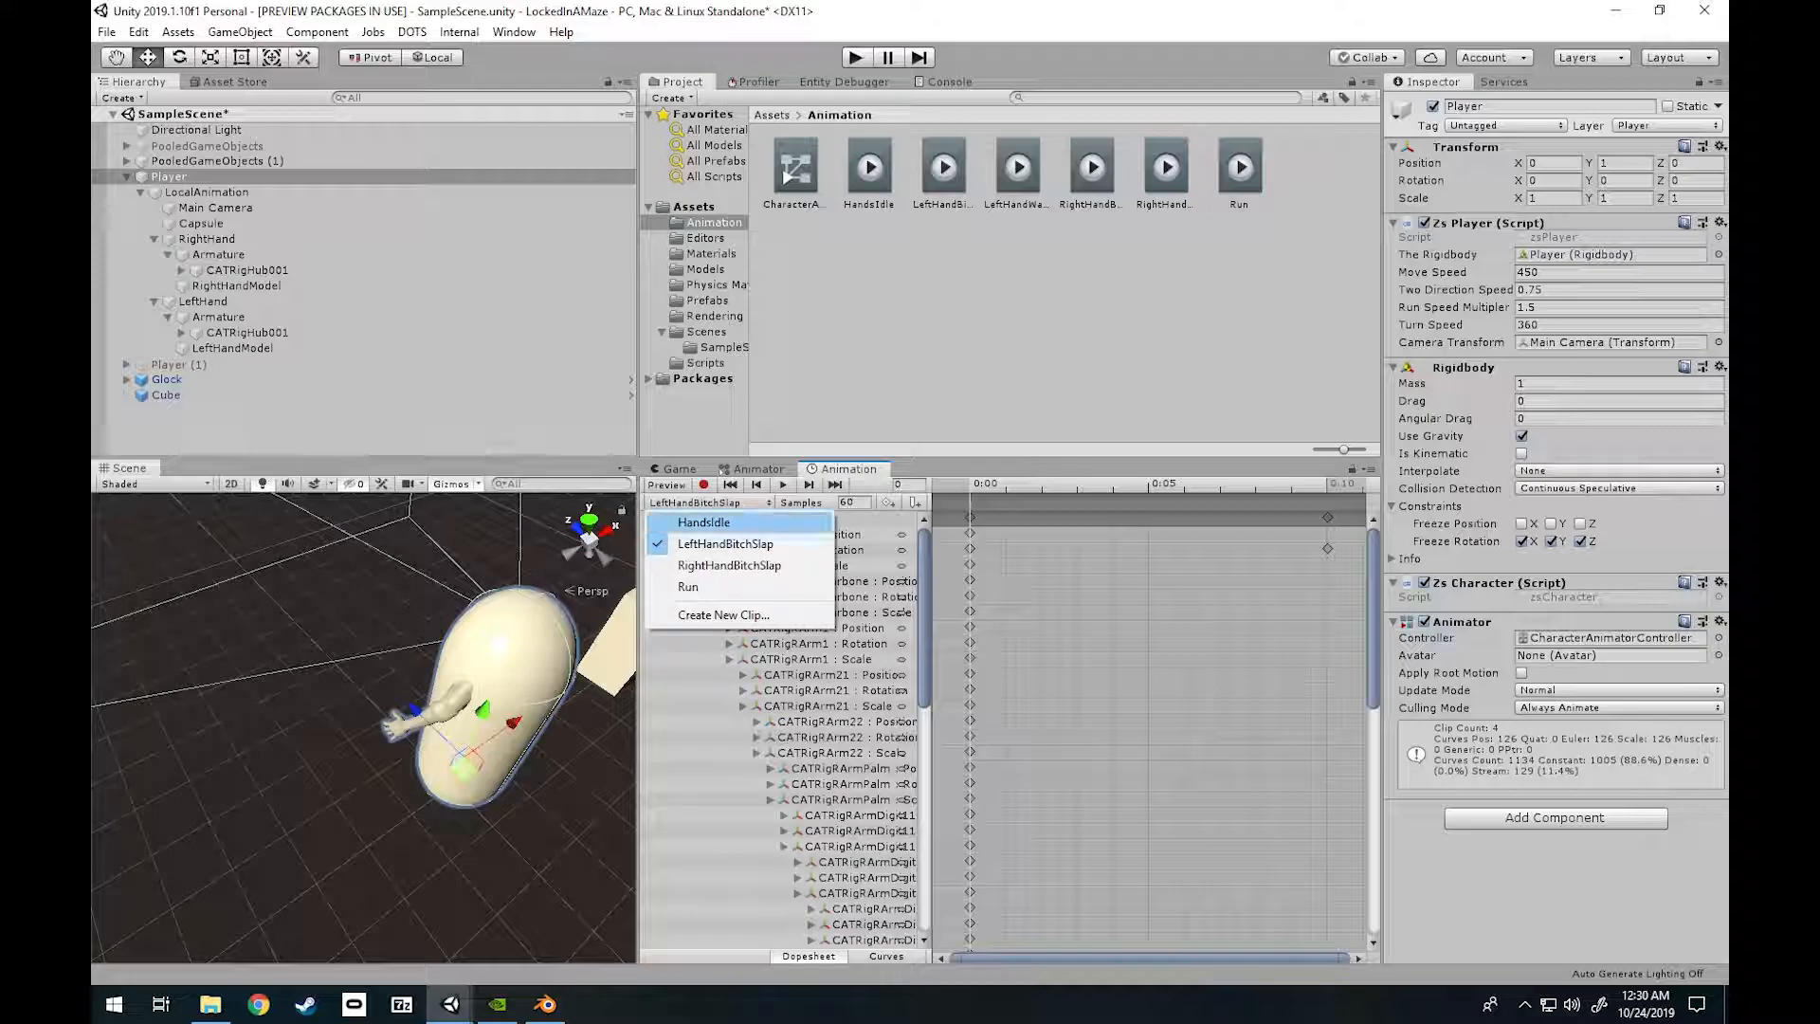
left_click(704, 522)
key("space")
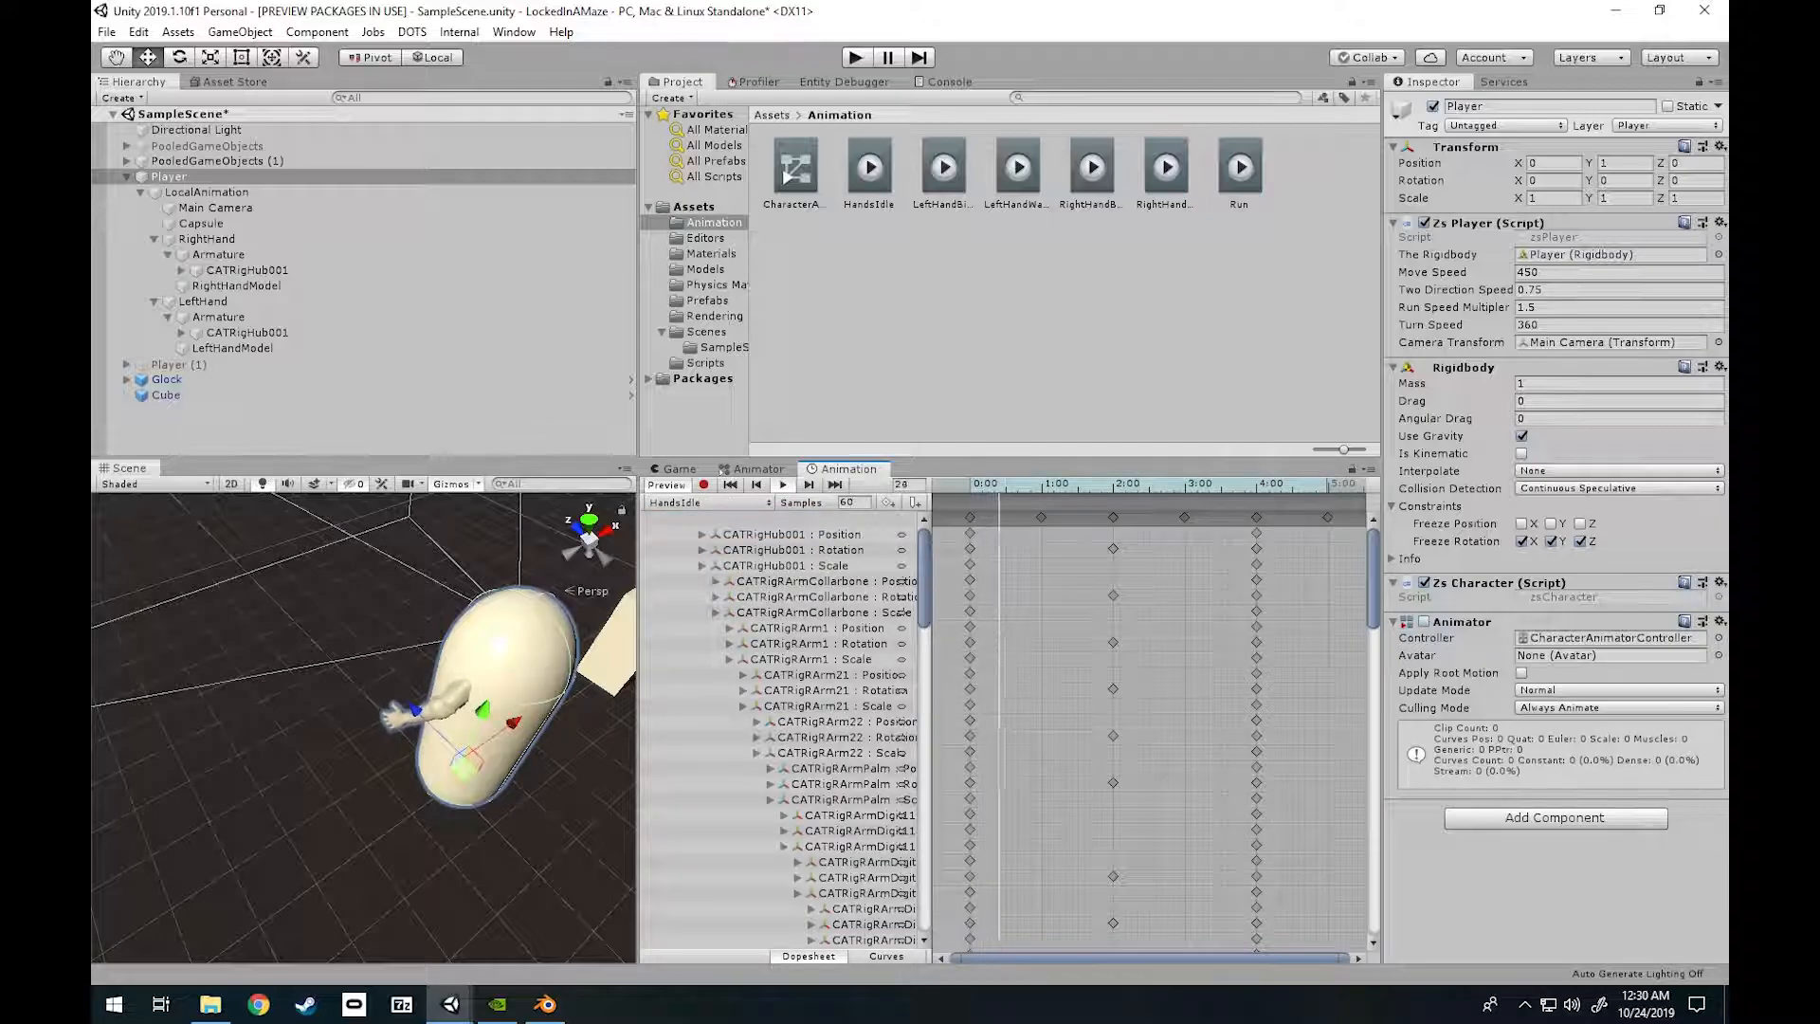
right_click_drag(364, 664, 457, 696)
scroll(1191, 666, "down", 6)
scroll(1150, 665, "down", 4)
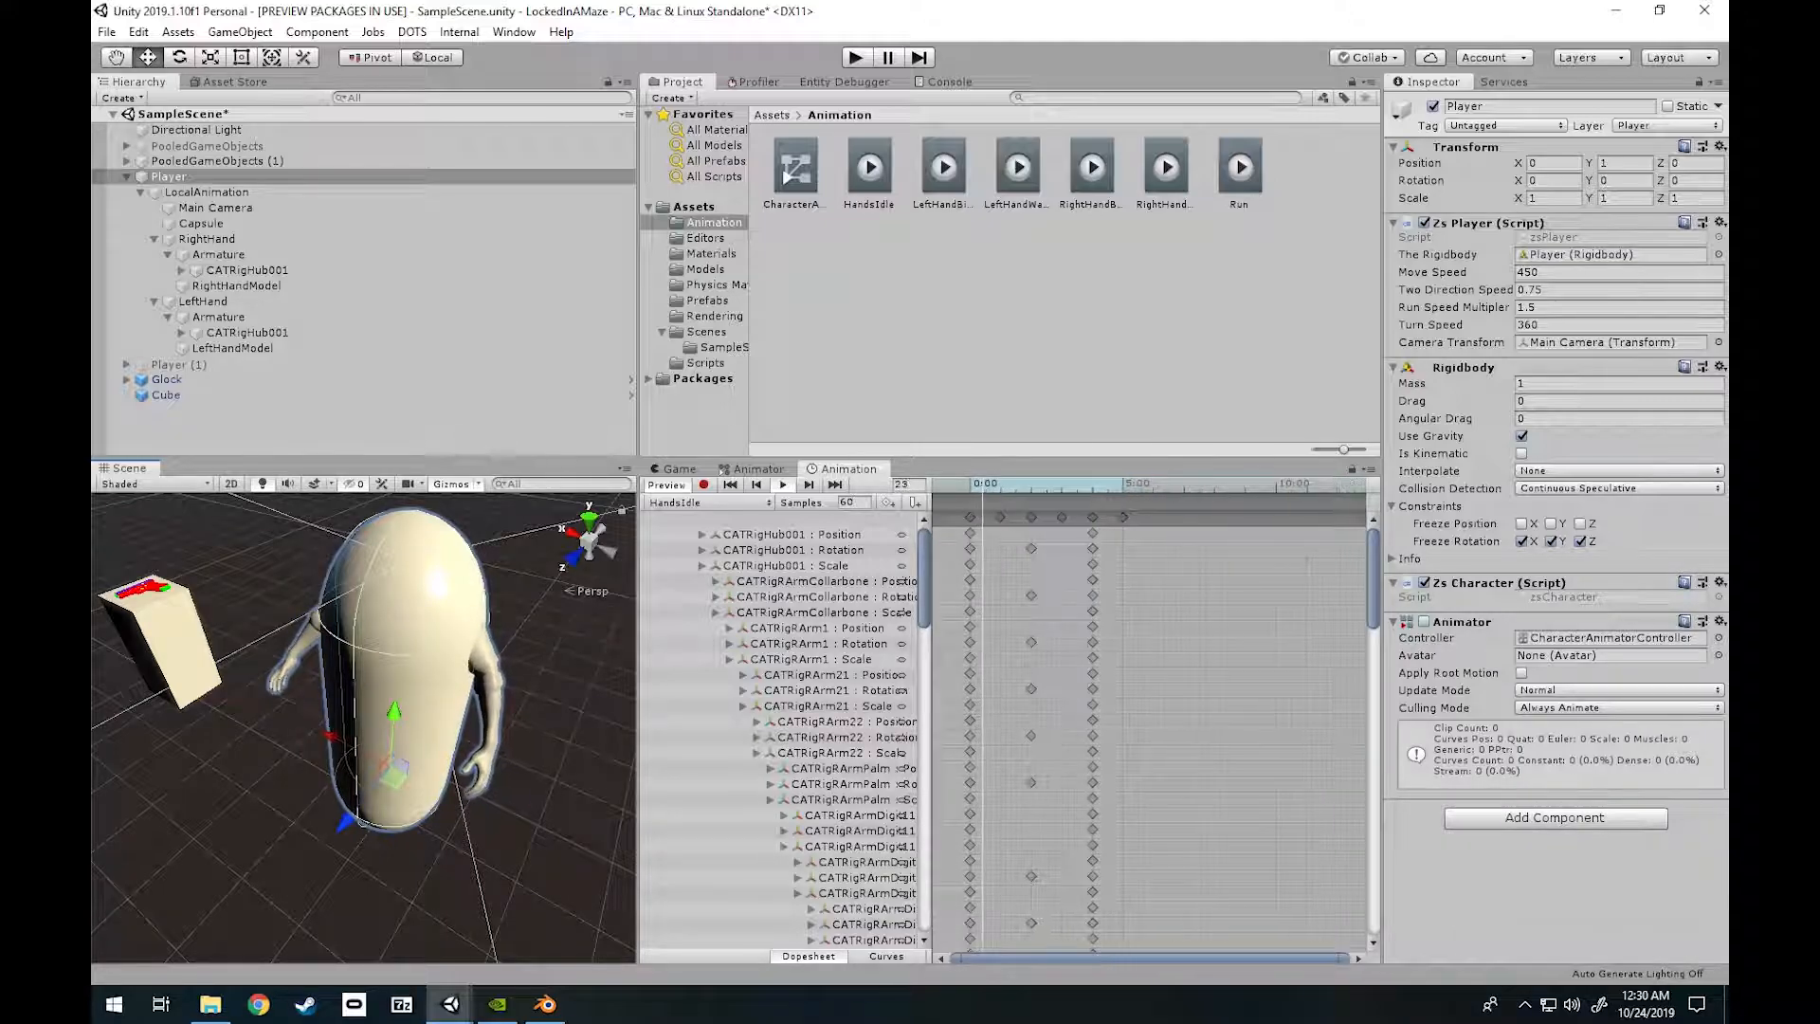
mouse_move(923, 567)
left_mouse_down()
mouse_move(922, 880)
mouse_move(921, 568)
left_mouse_up()
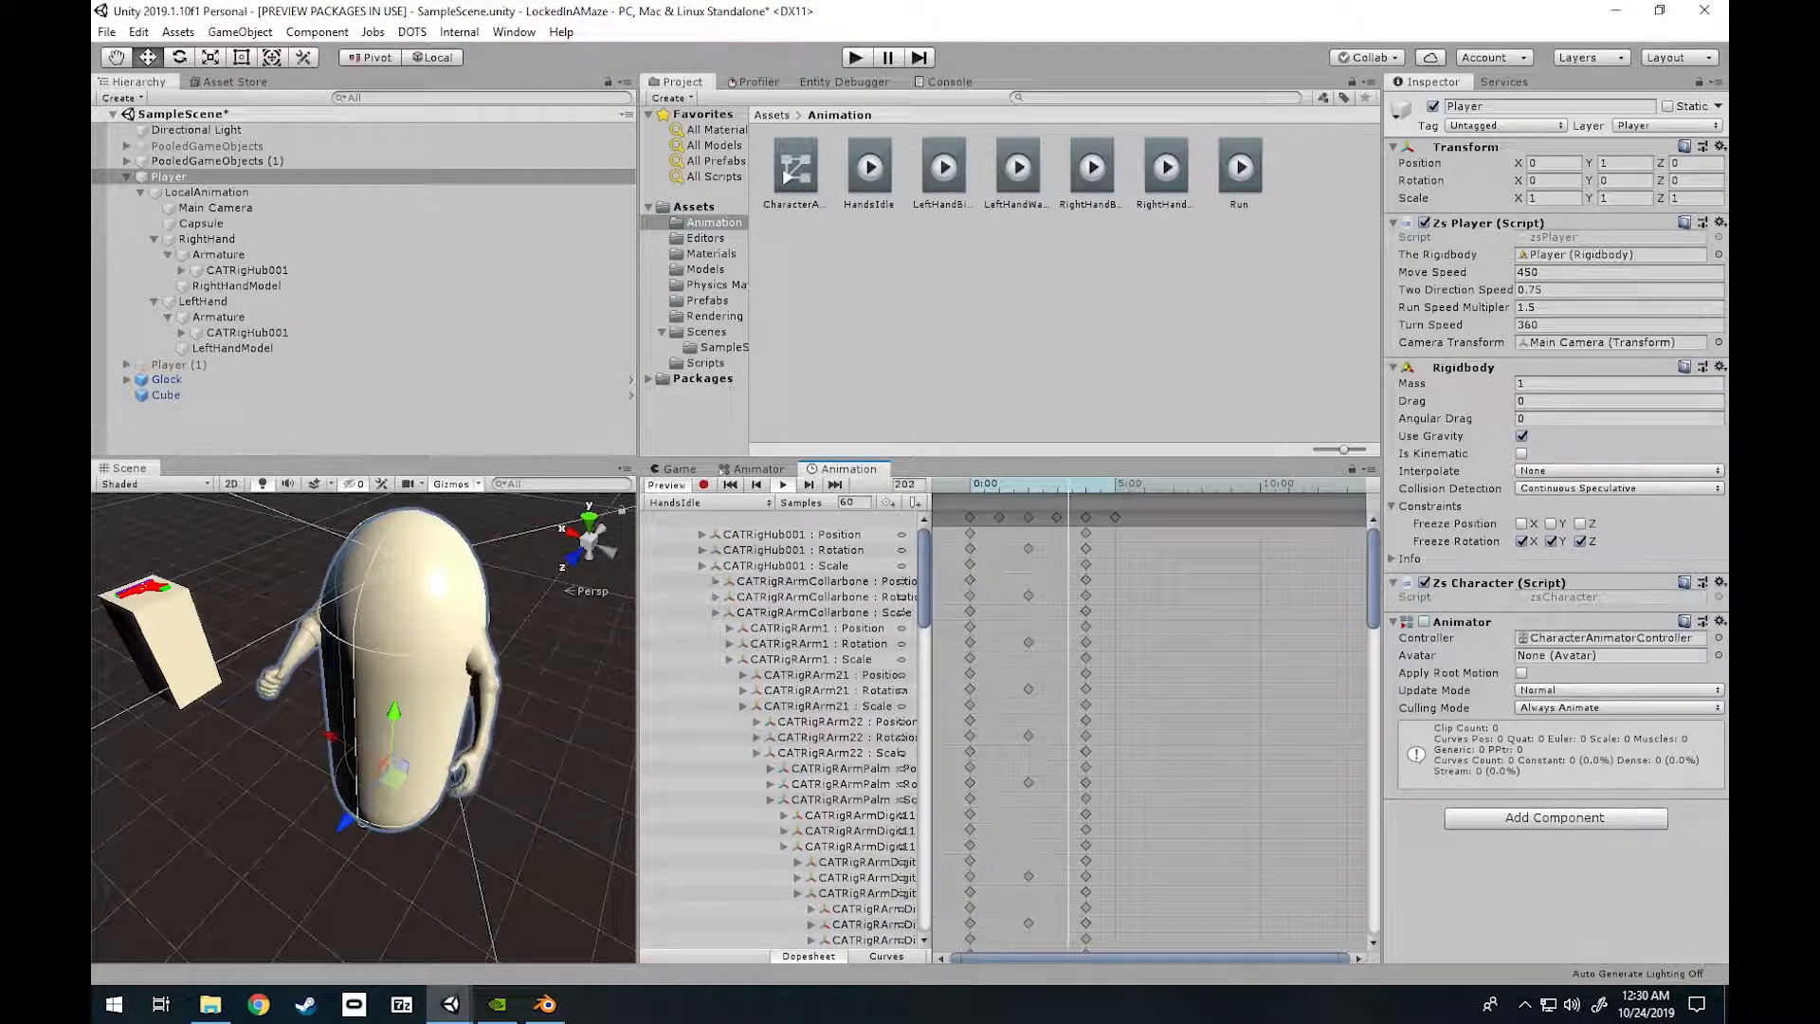
Preview the LeftHandBitchSlap and RightHandBitchSlap clips on the Player and review the animated bone properties of the right-hand clip.
left_click(668, 503)
left_click(725, 543)
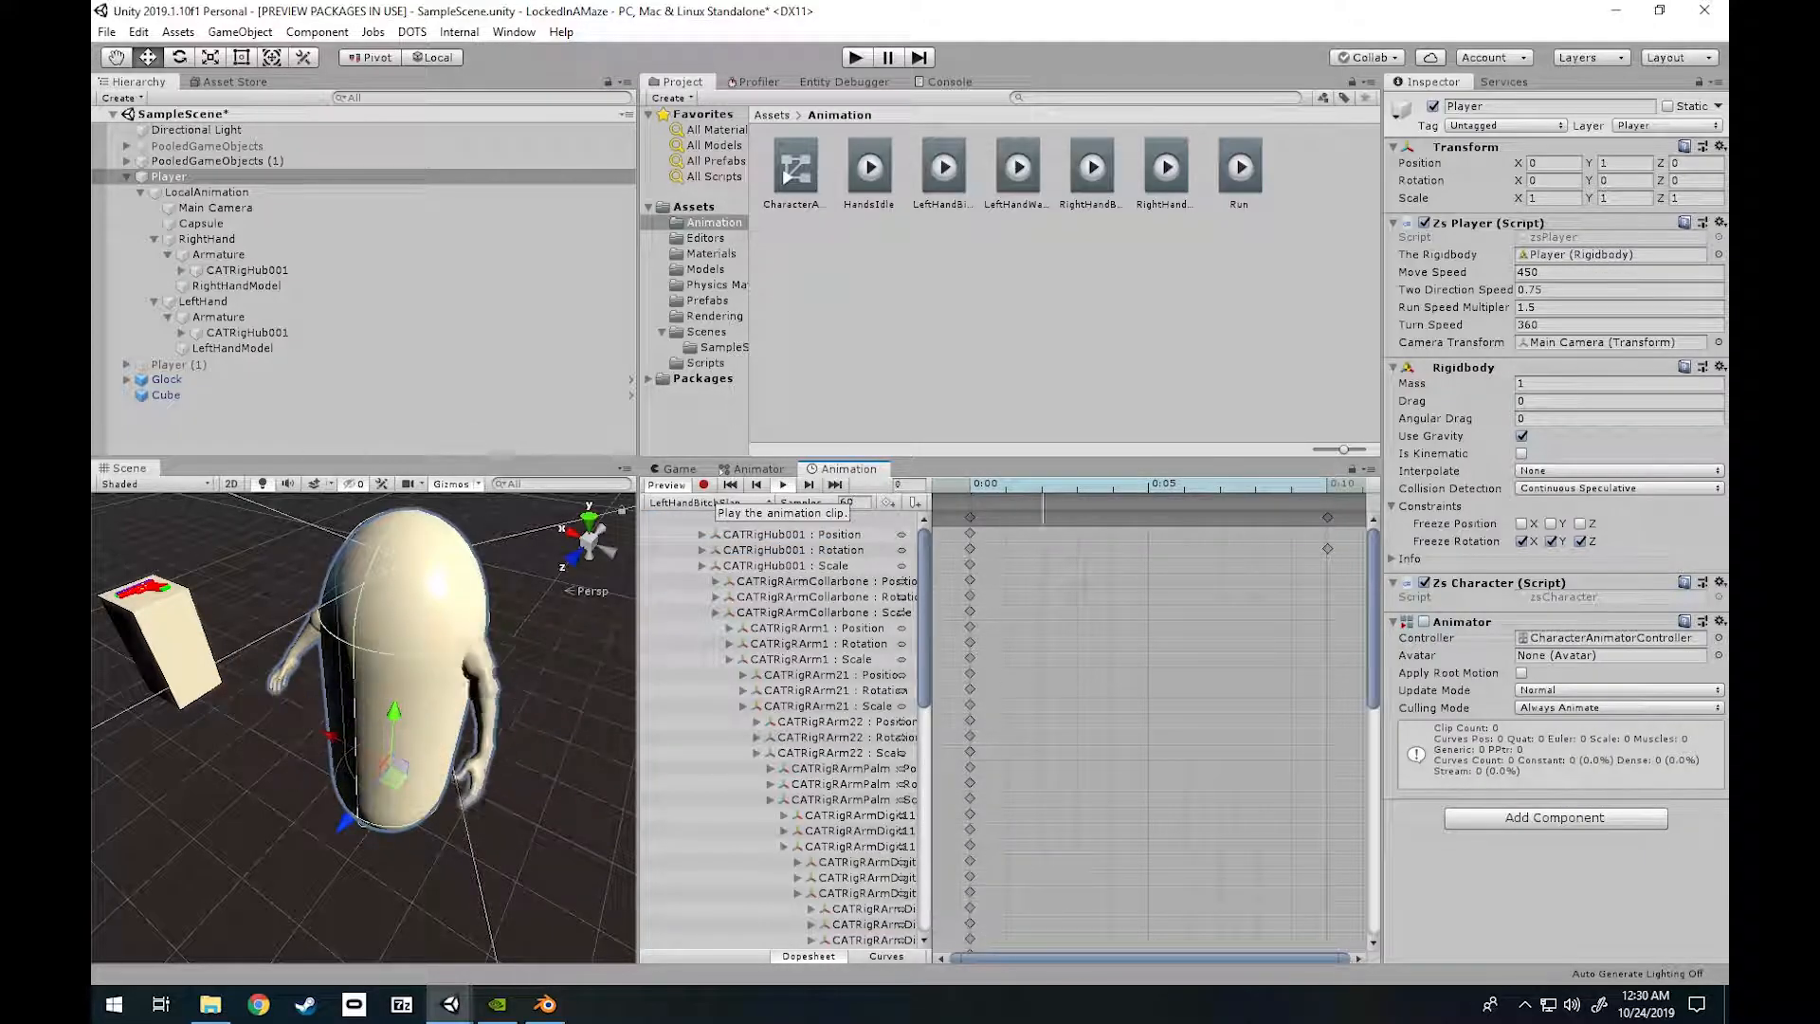
left_click(668, 502)
left_click(734, 559)
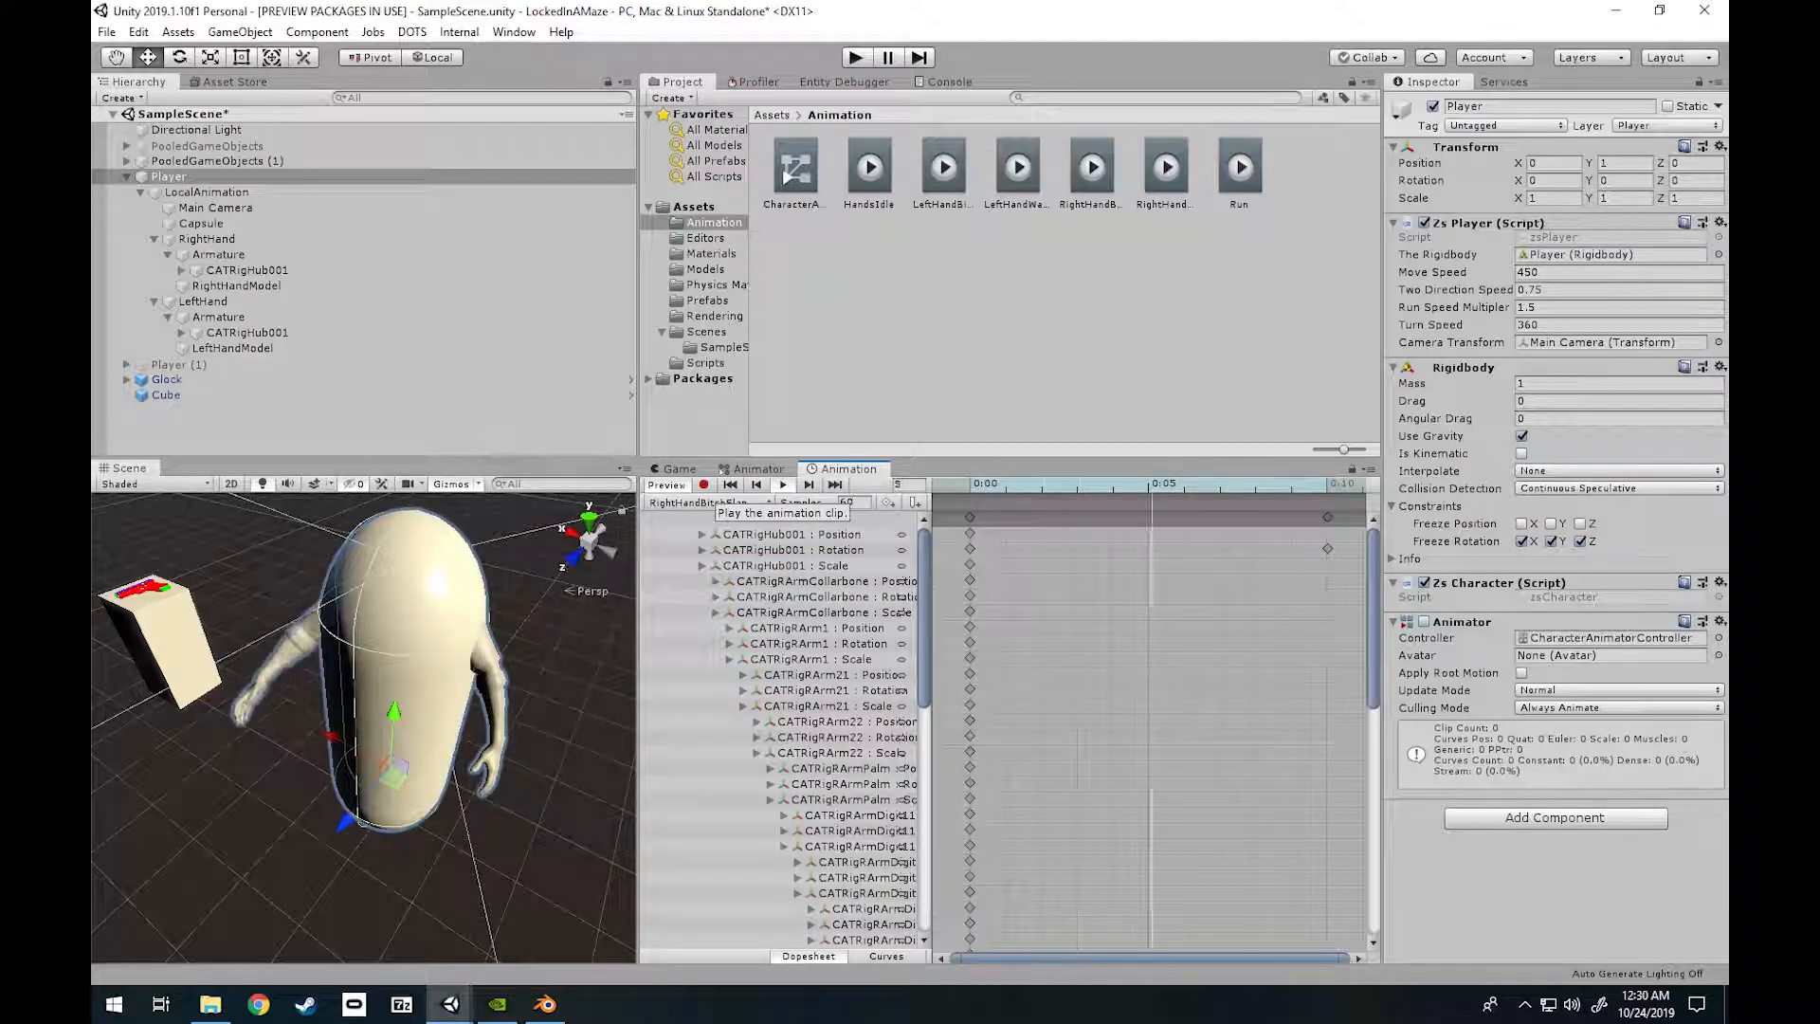
left_click_drag(313, 664, 758, 626, "alt")
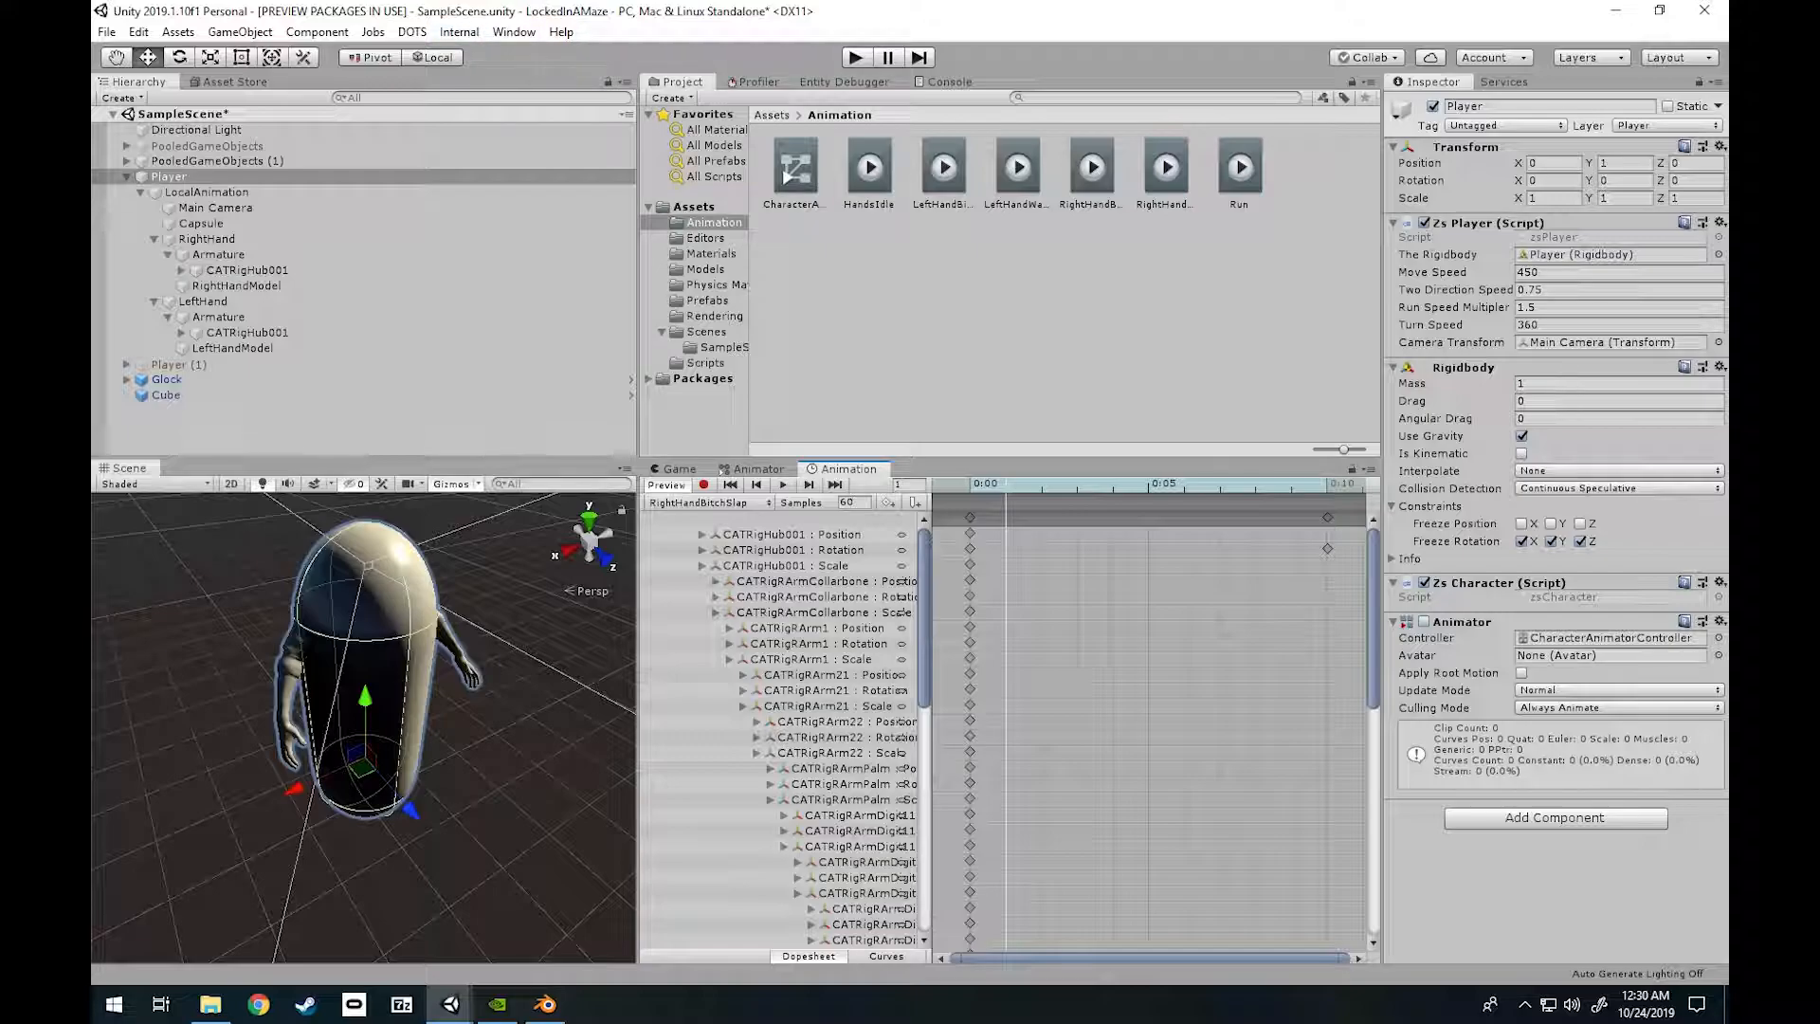
scroll(825, 730, "down", 10)
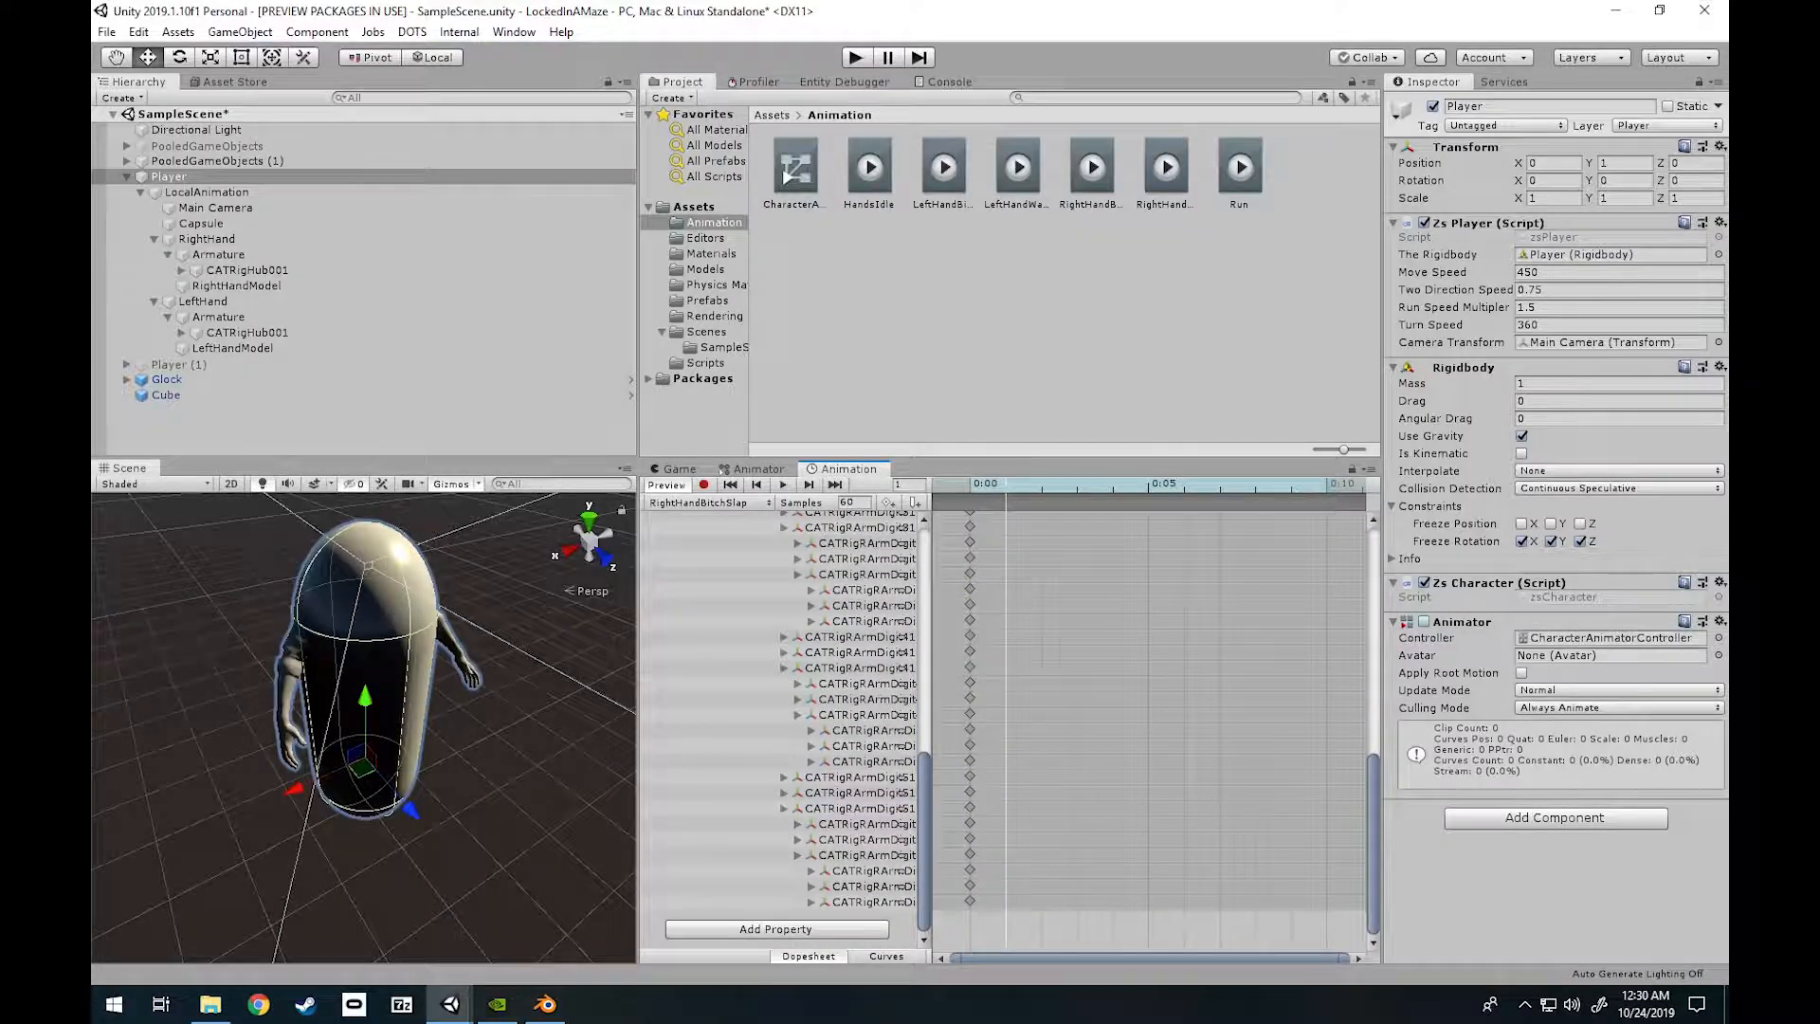
scroll(824, 730, "up", 9)
scroll(786, 730, "up", 1)
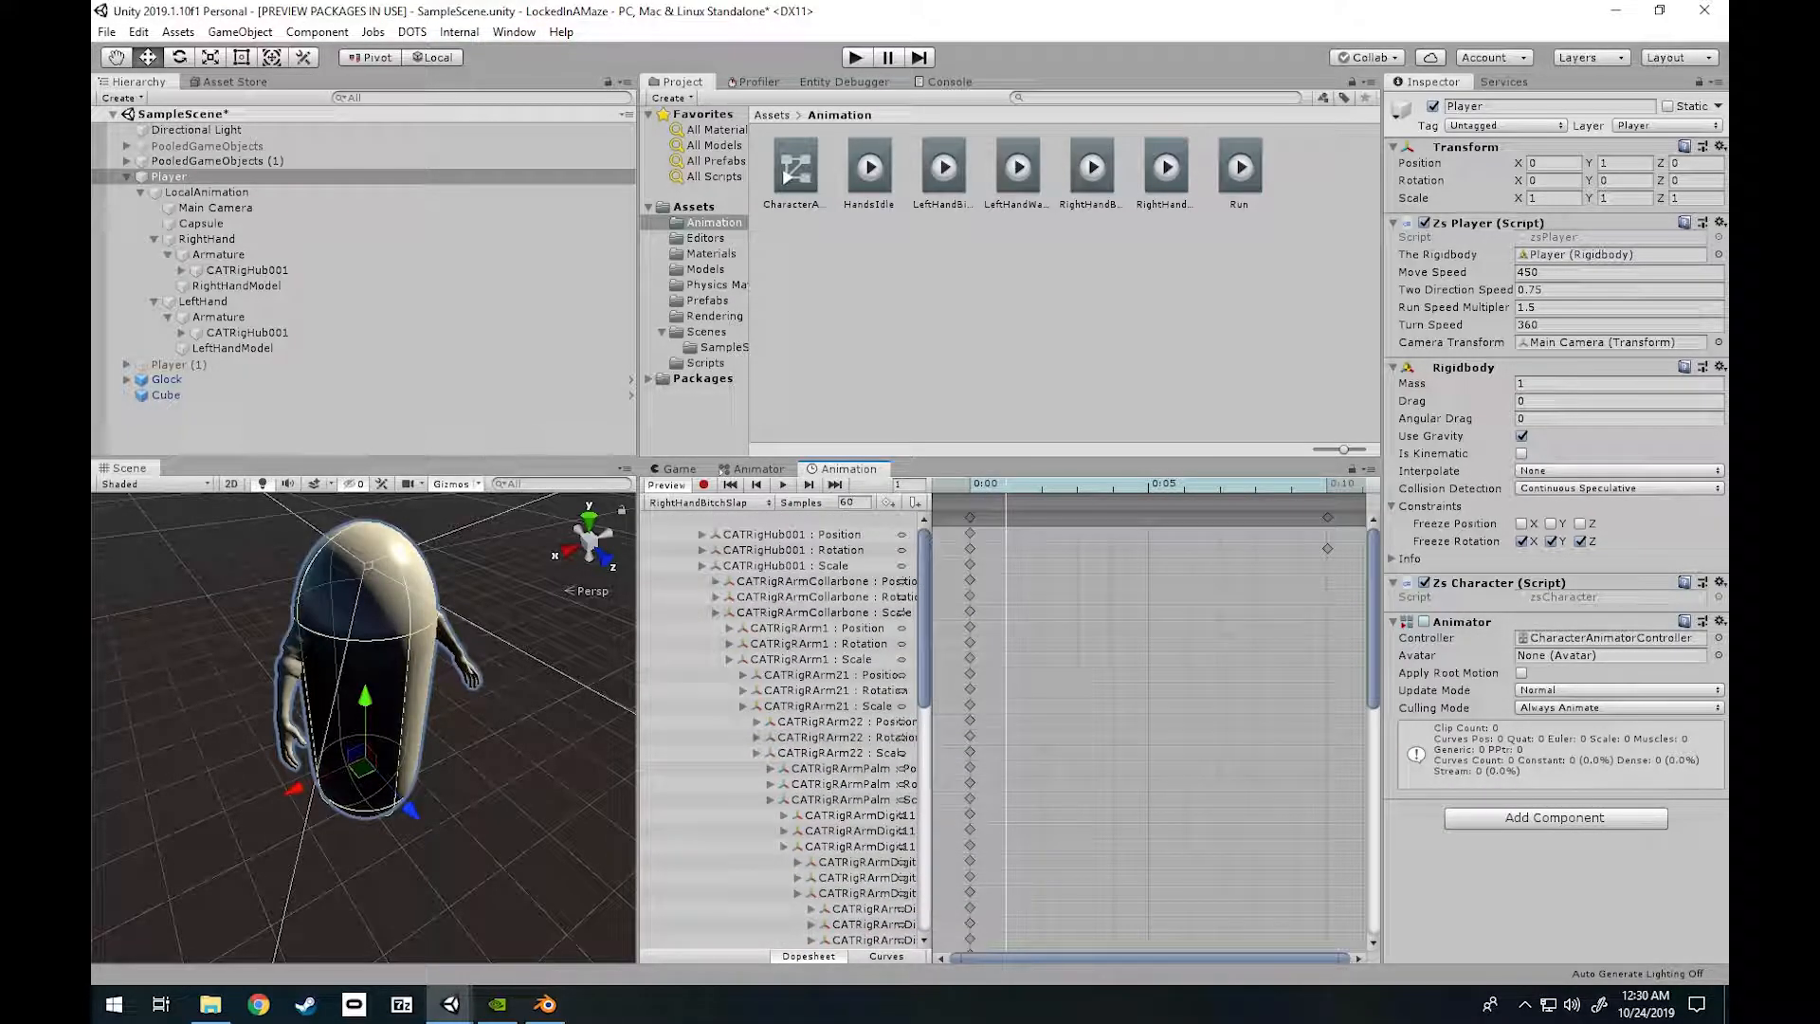
Duplicate the RightHandBitchSlap animation clip and name the copy LeftHandWhatever.
left_click(1091, 169)
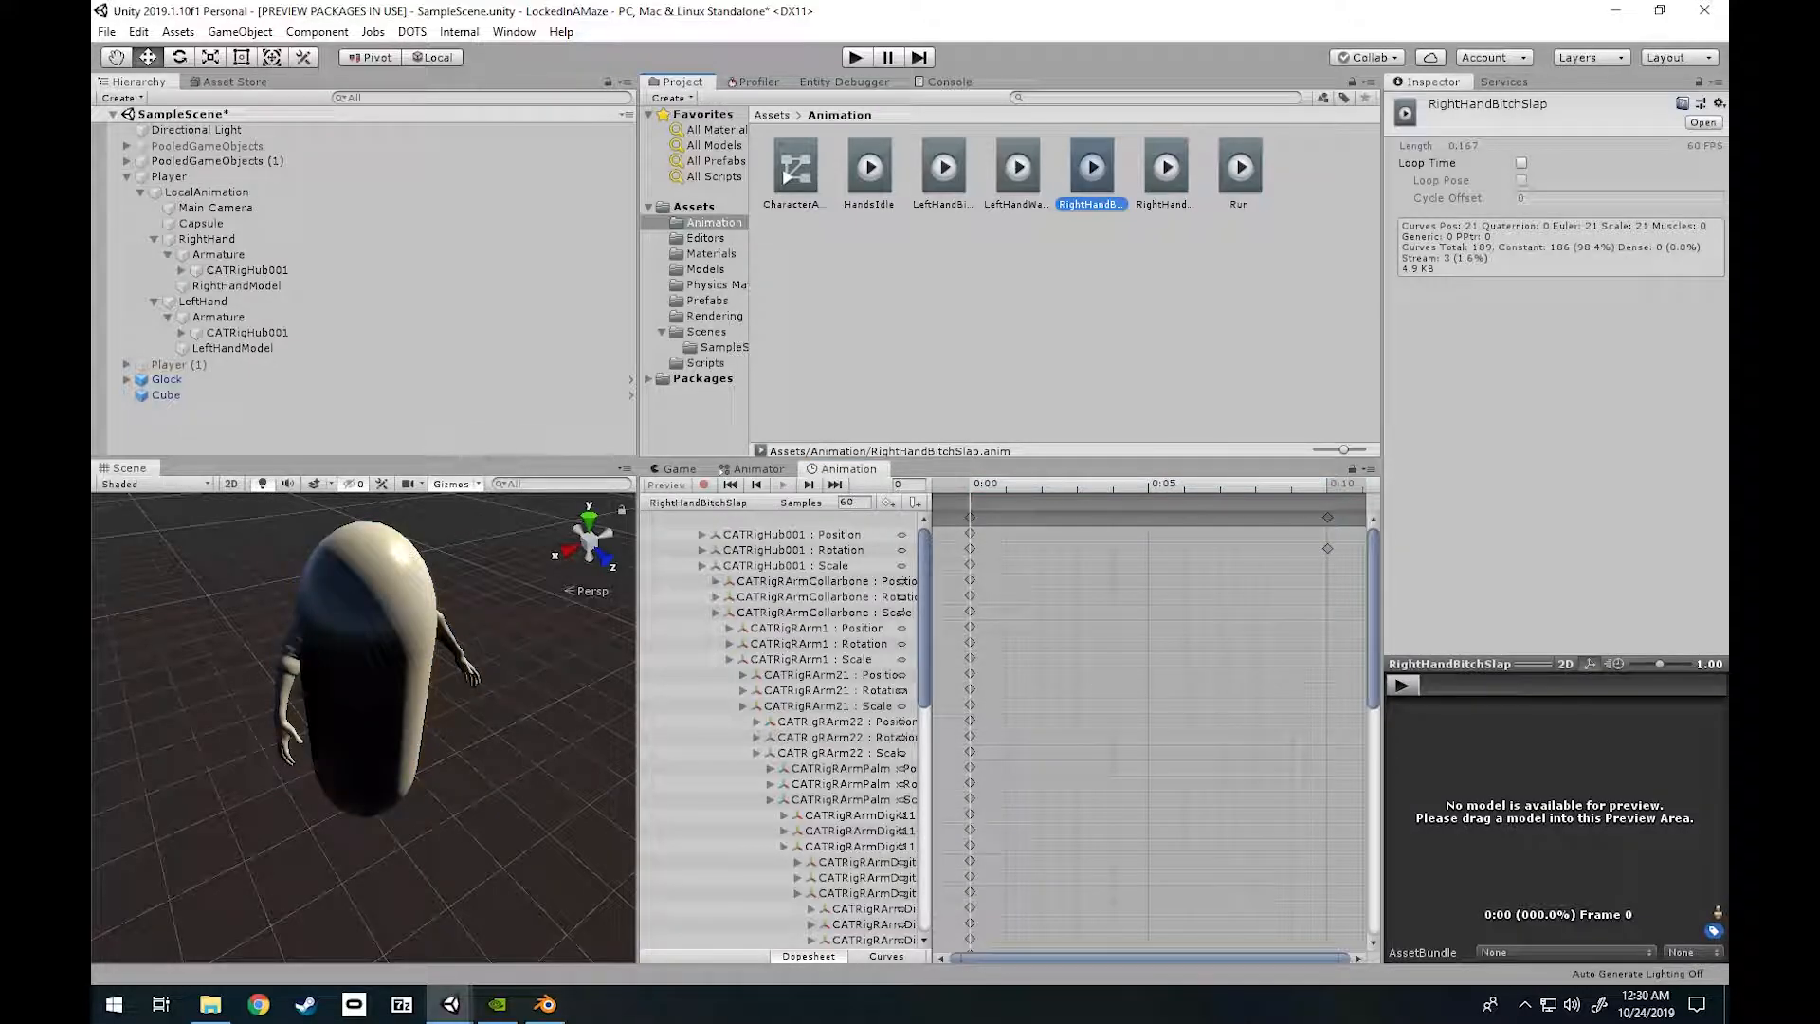
key("ctrl+d")
key("F2")
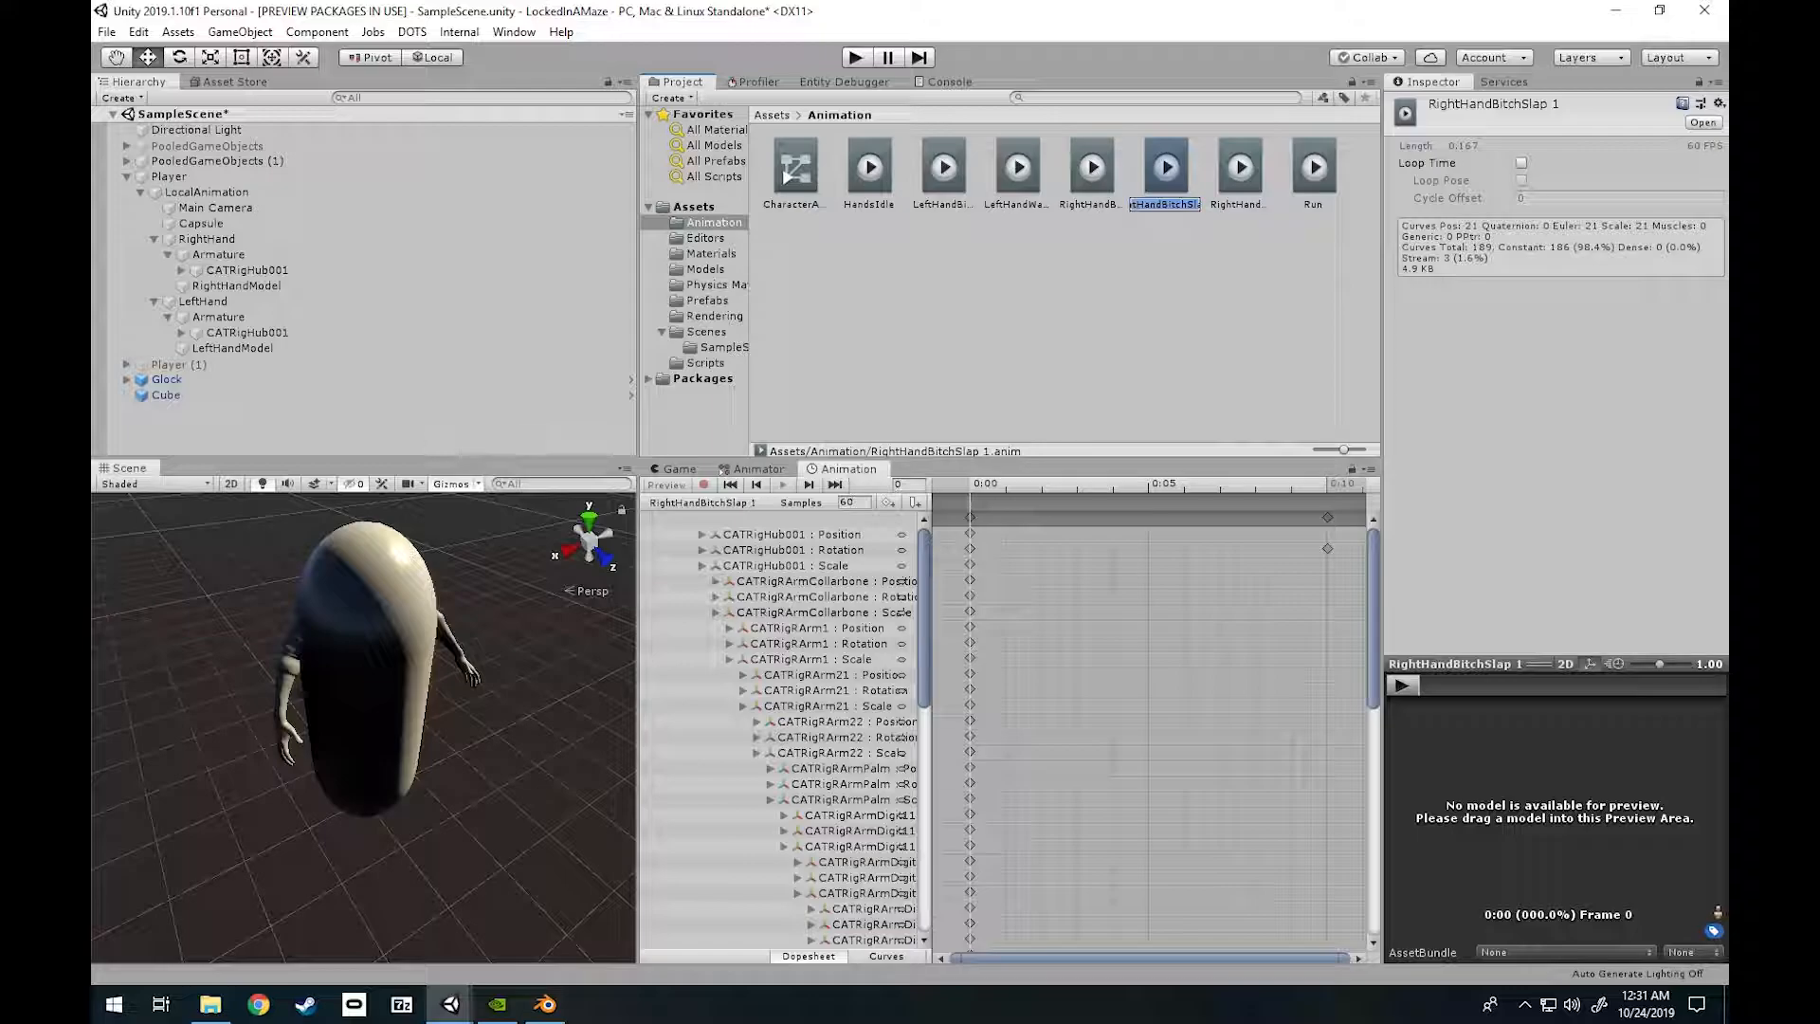
type("LeftHandWhatever")
key("Return")
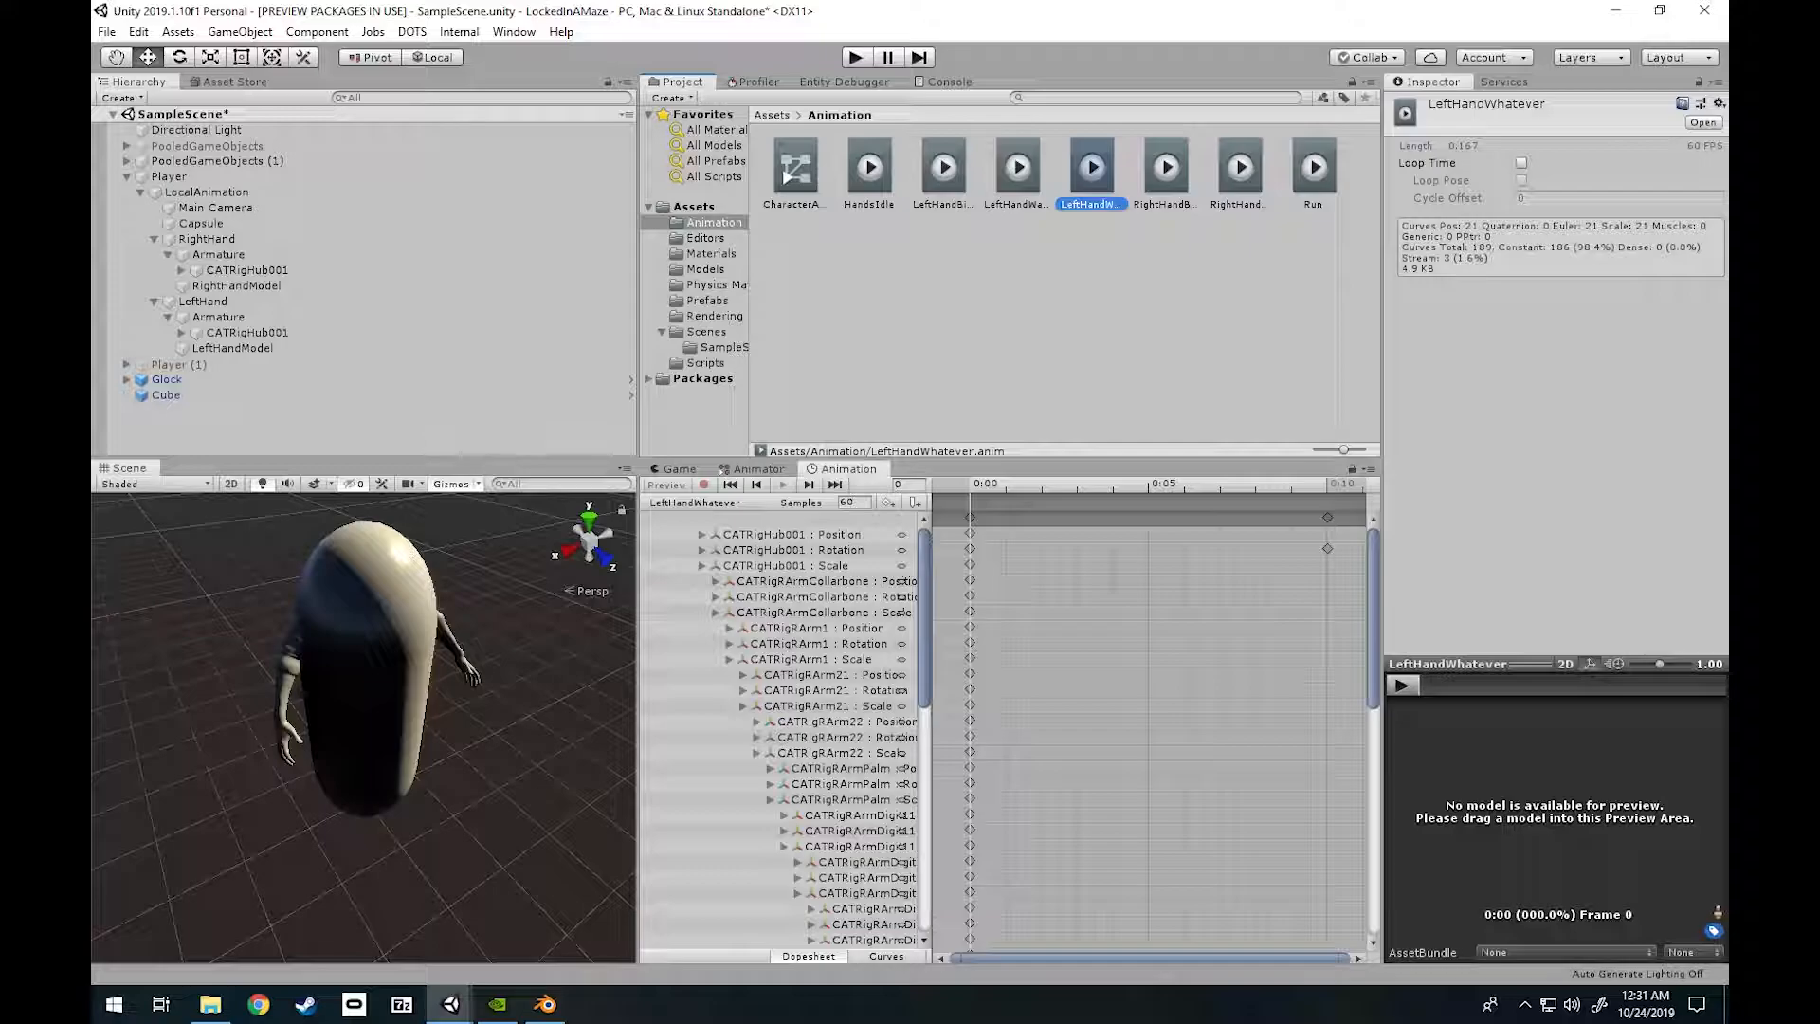
Examine the hierarchy path of LeftHandWhatever's CATRigHub001 Position property, highlighting its hand parent name.
left_click(792, 534)
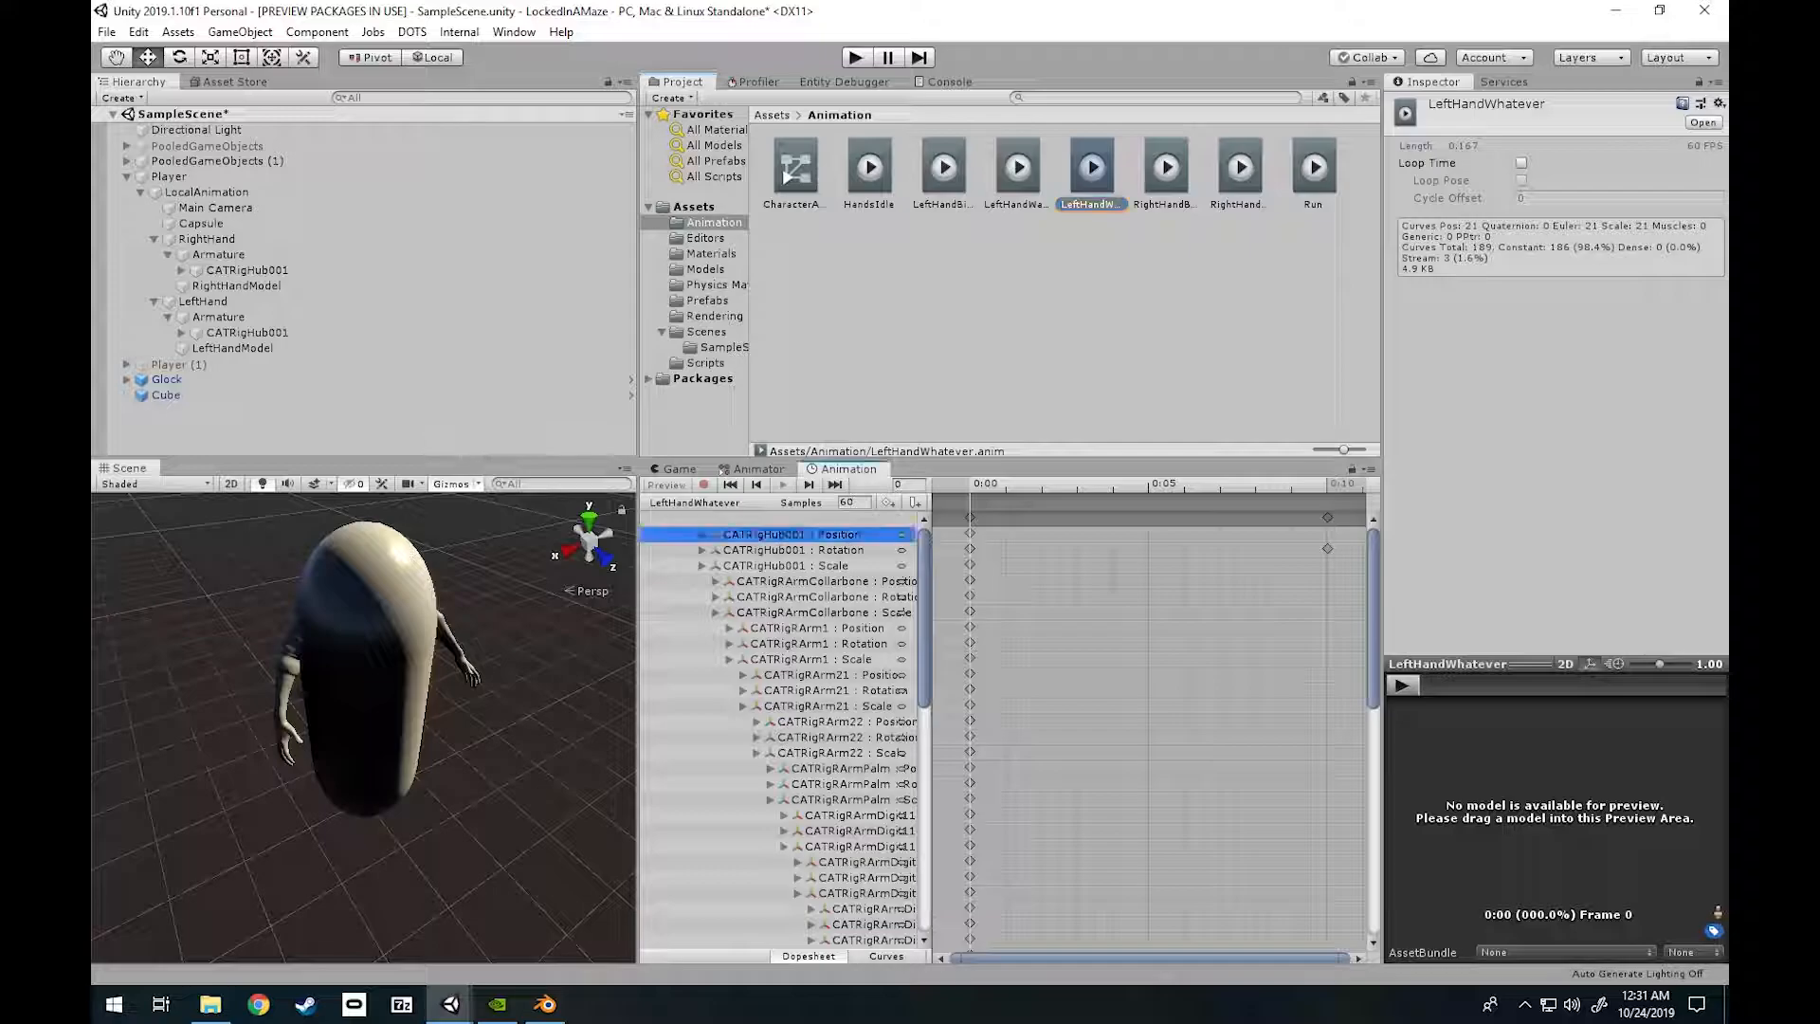
key("F2")
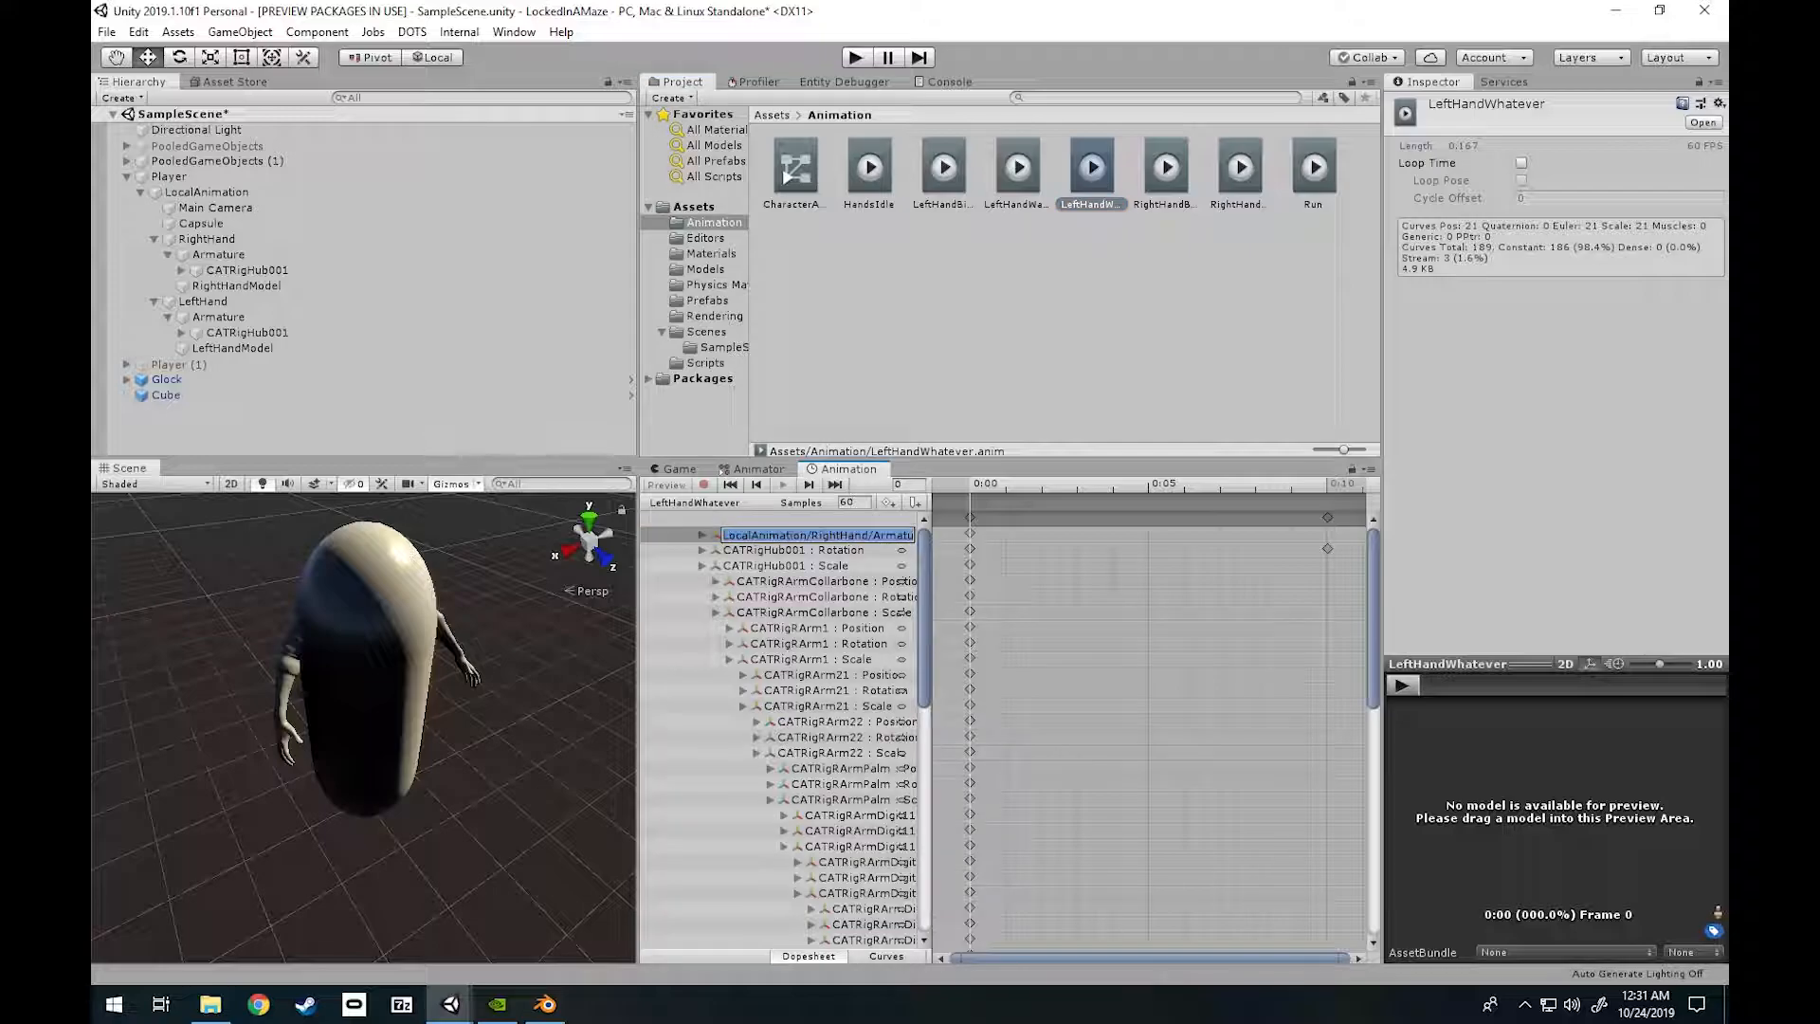
left_click_drag(811, 534, 868, 534)
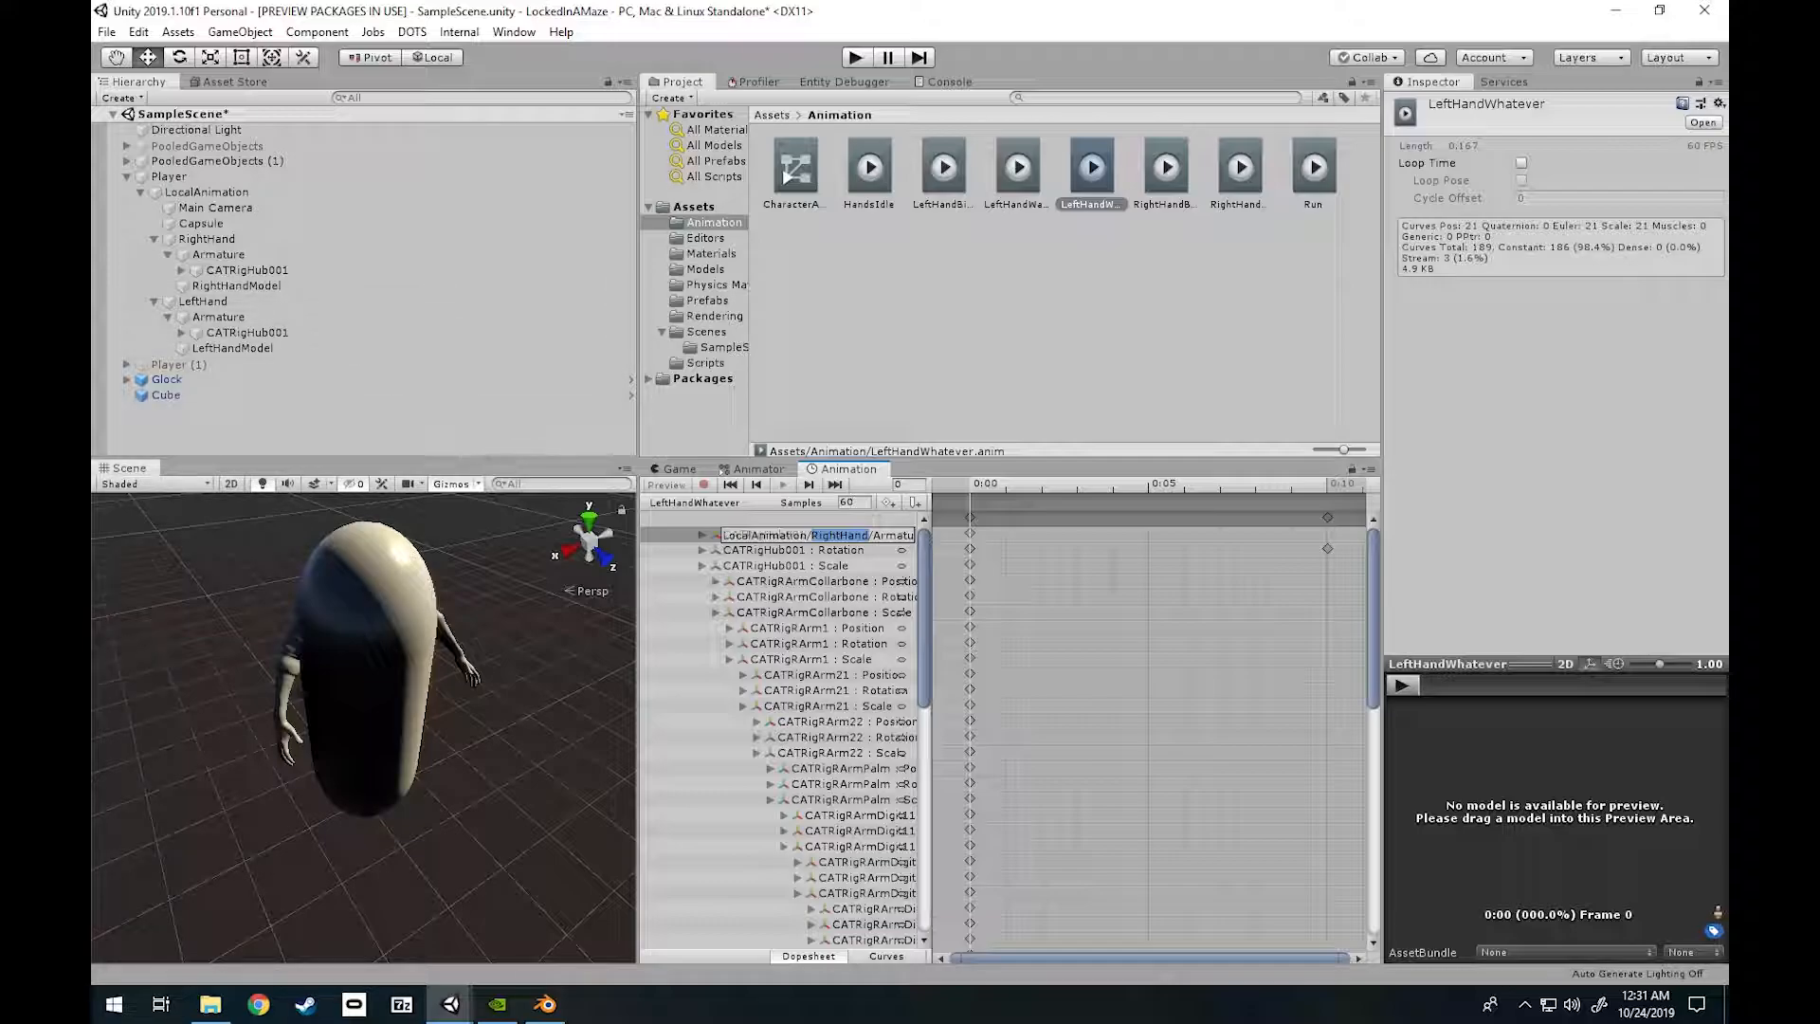
left_click(948, 332)
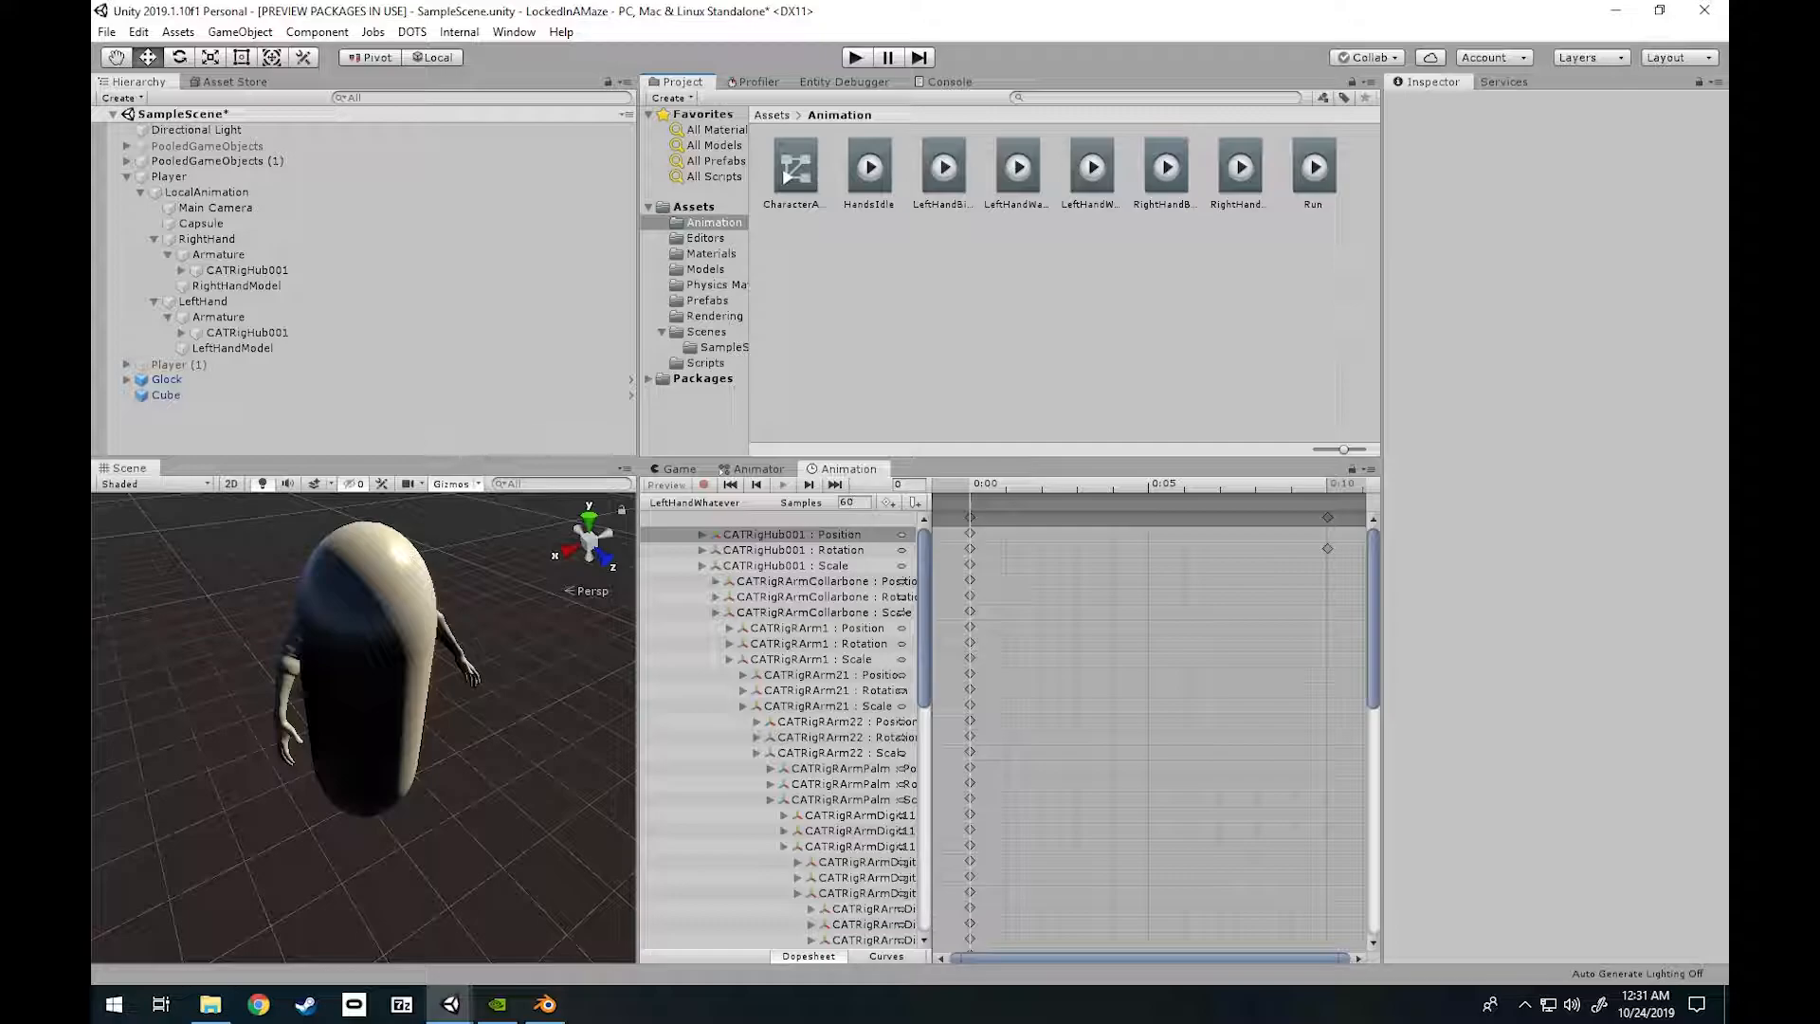
left_click(791, 534)
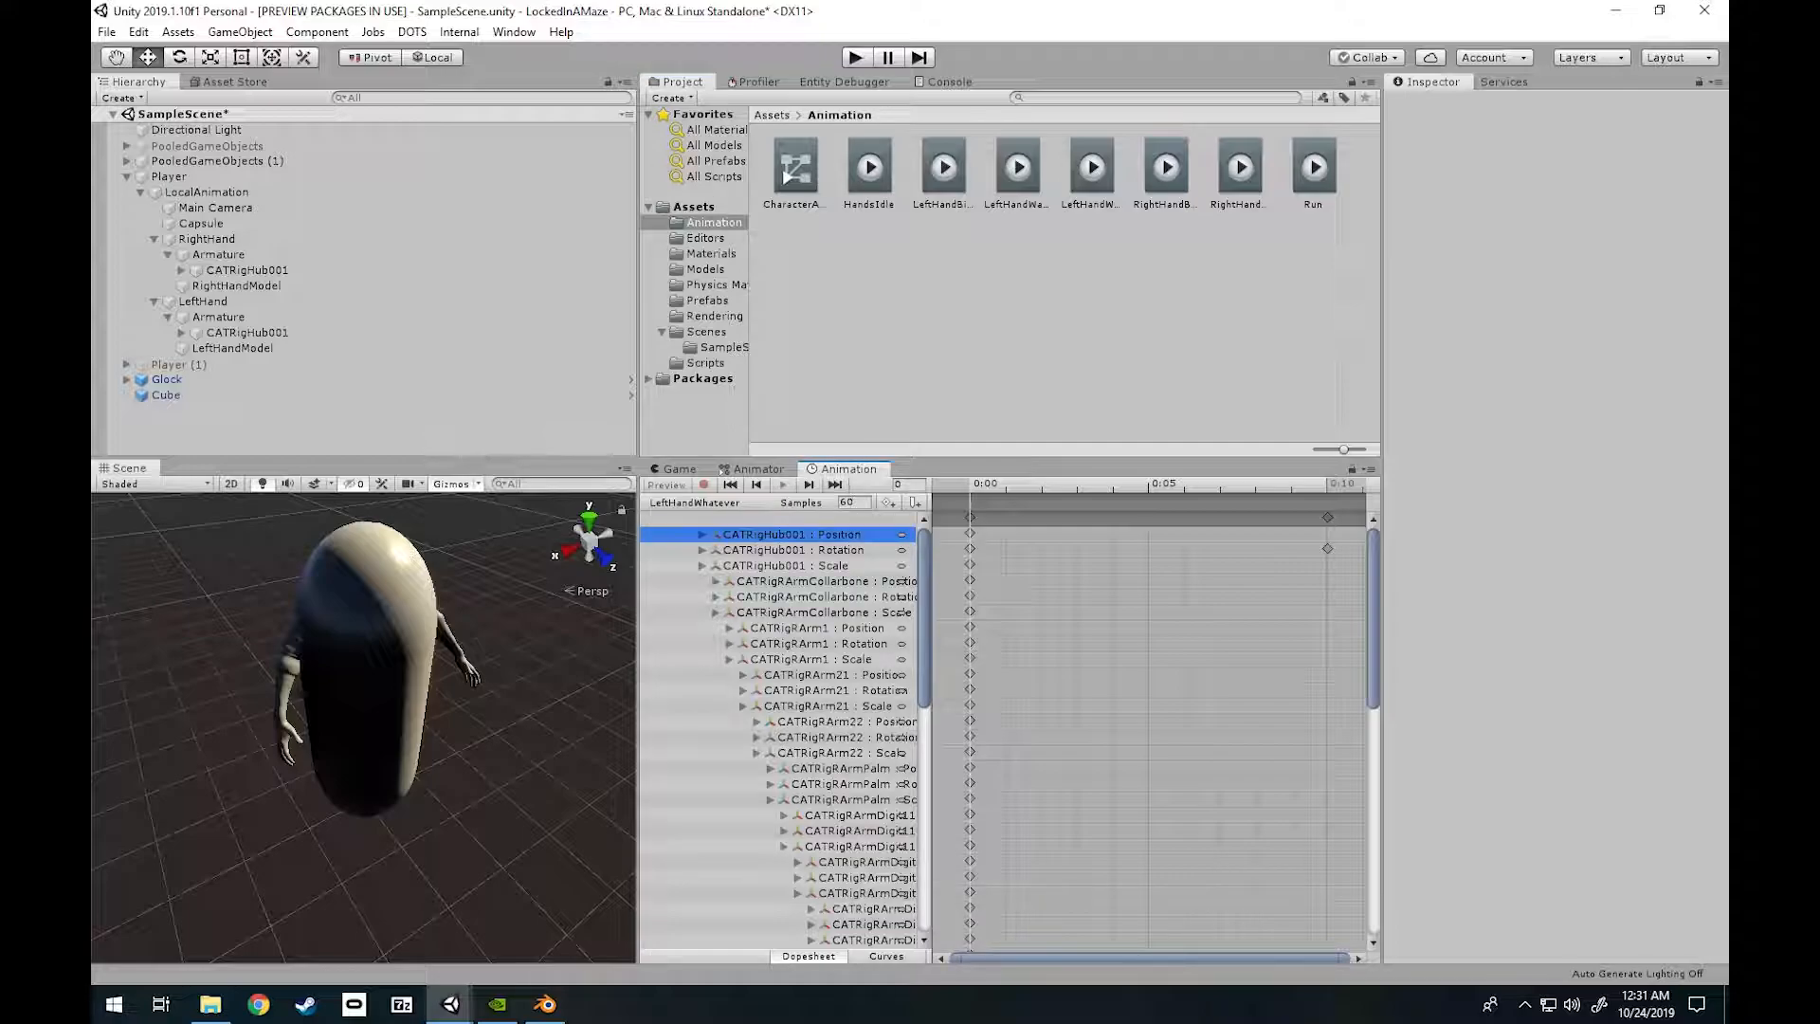
key("F2")
left_click_drag(811, 534, 849, 535)
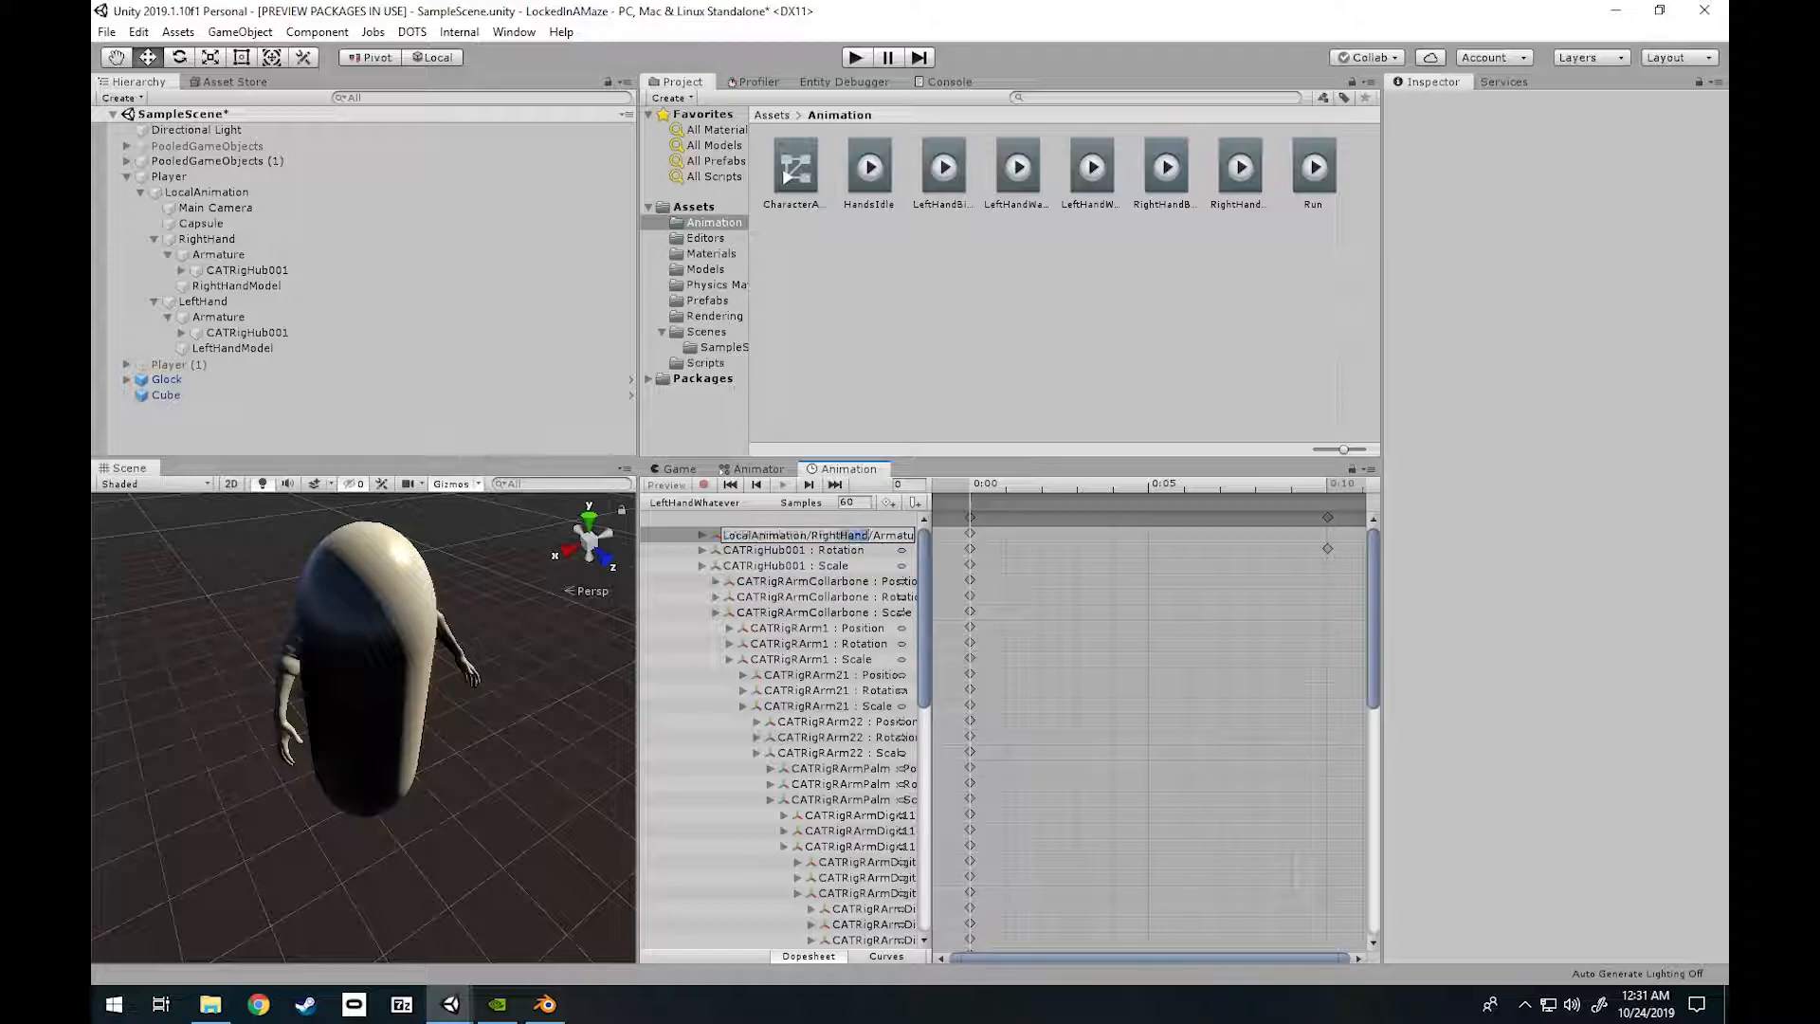
key("Escape")
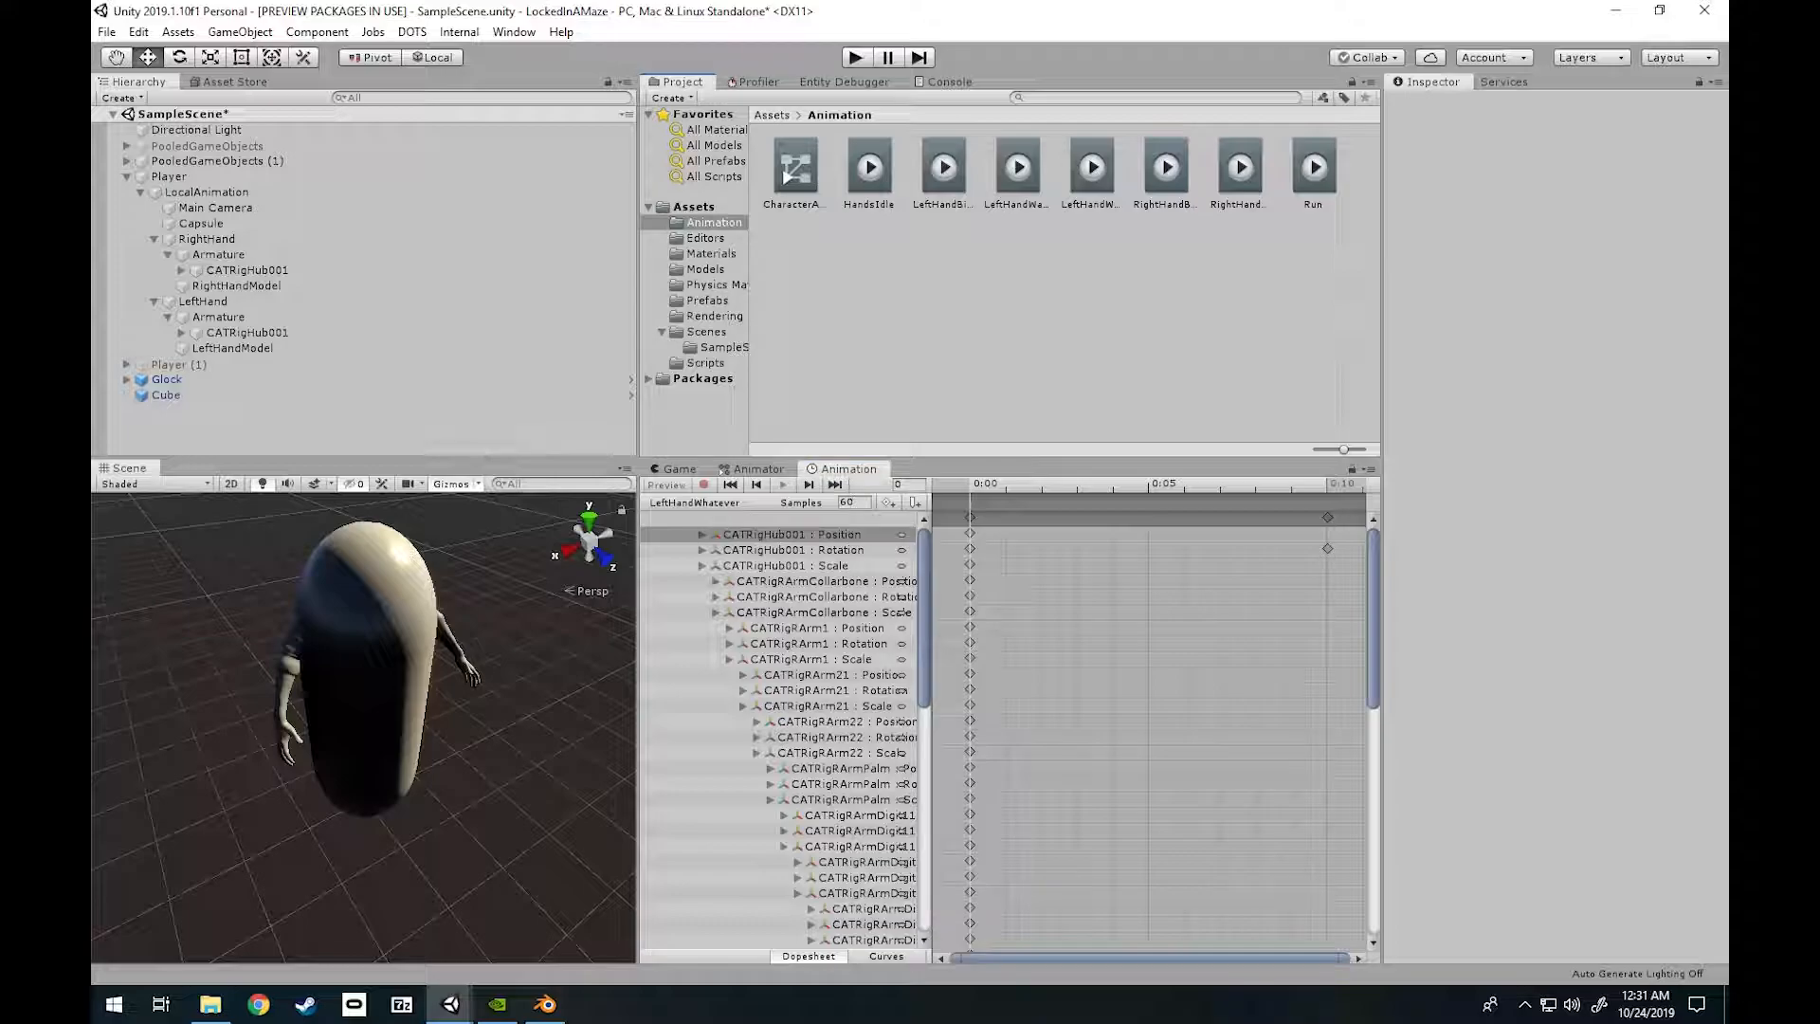
Replace the parent name RightHand with LeftHand in the LeftHandWhatever clip using the Animation Hierarchy Editor, and close that editor.
left_click(1091, 172)
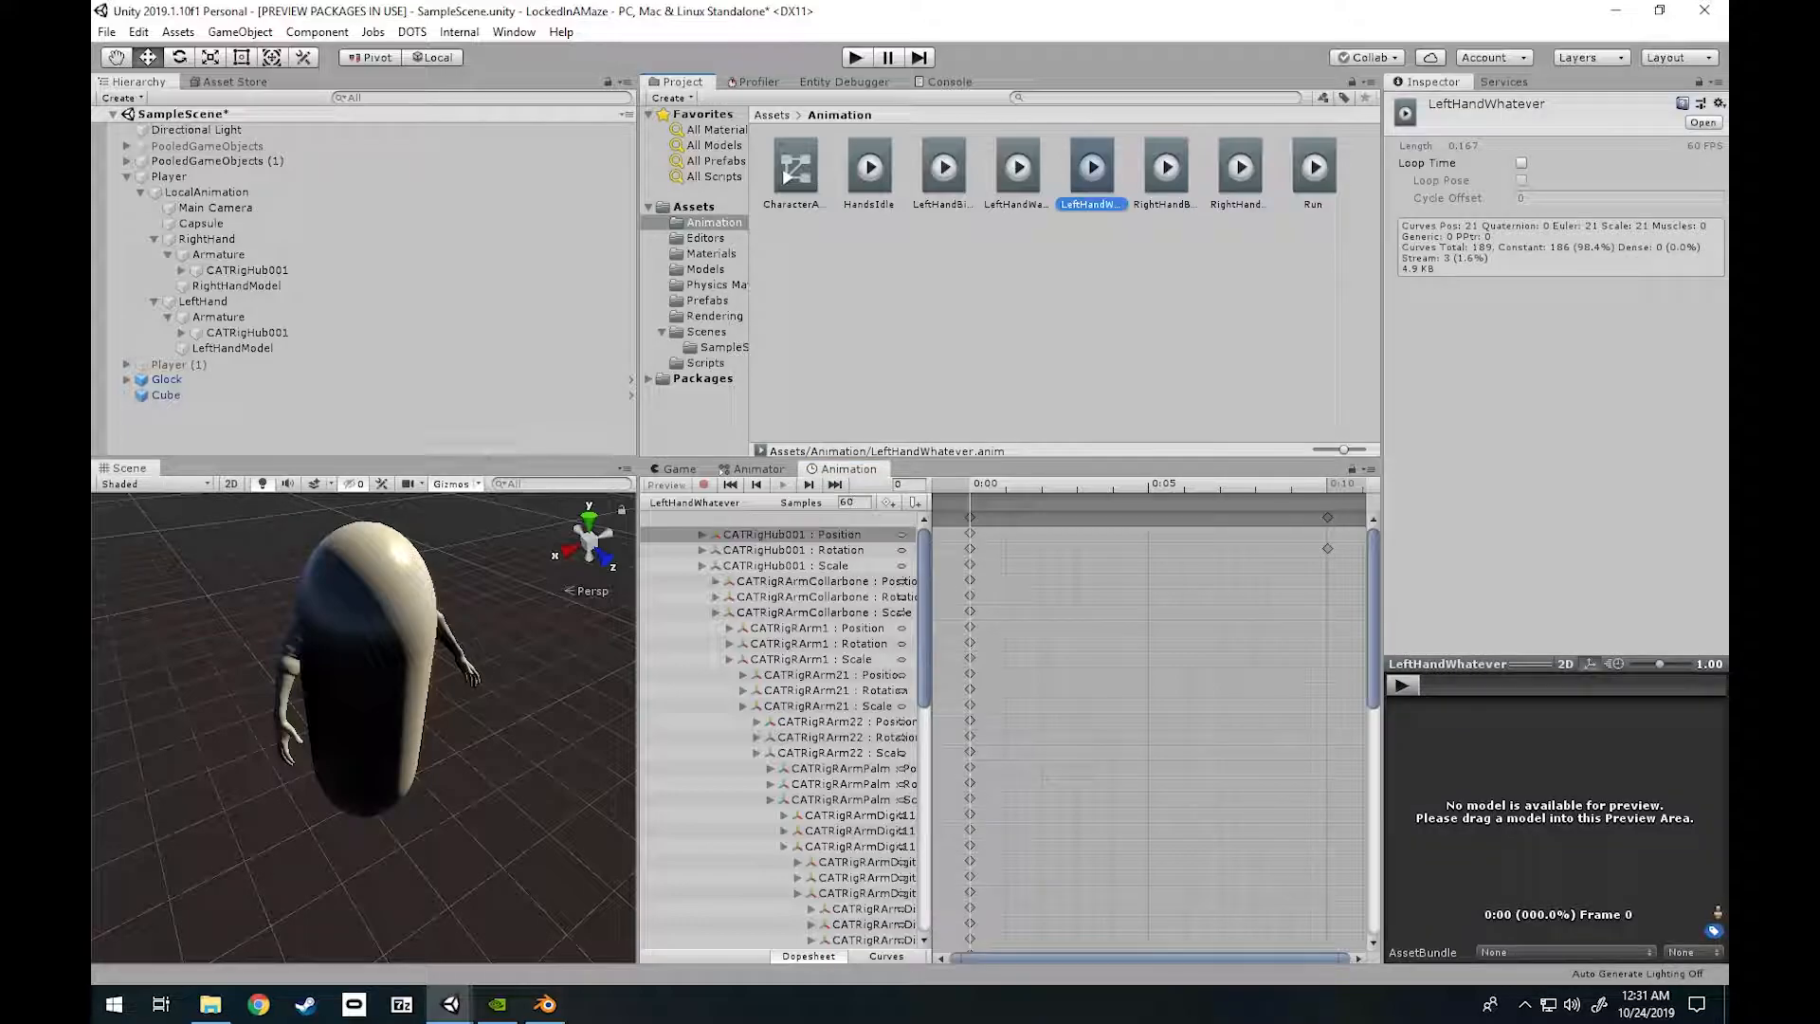
left_click(513, 31)
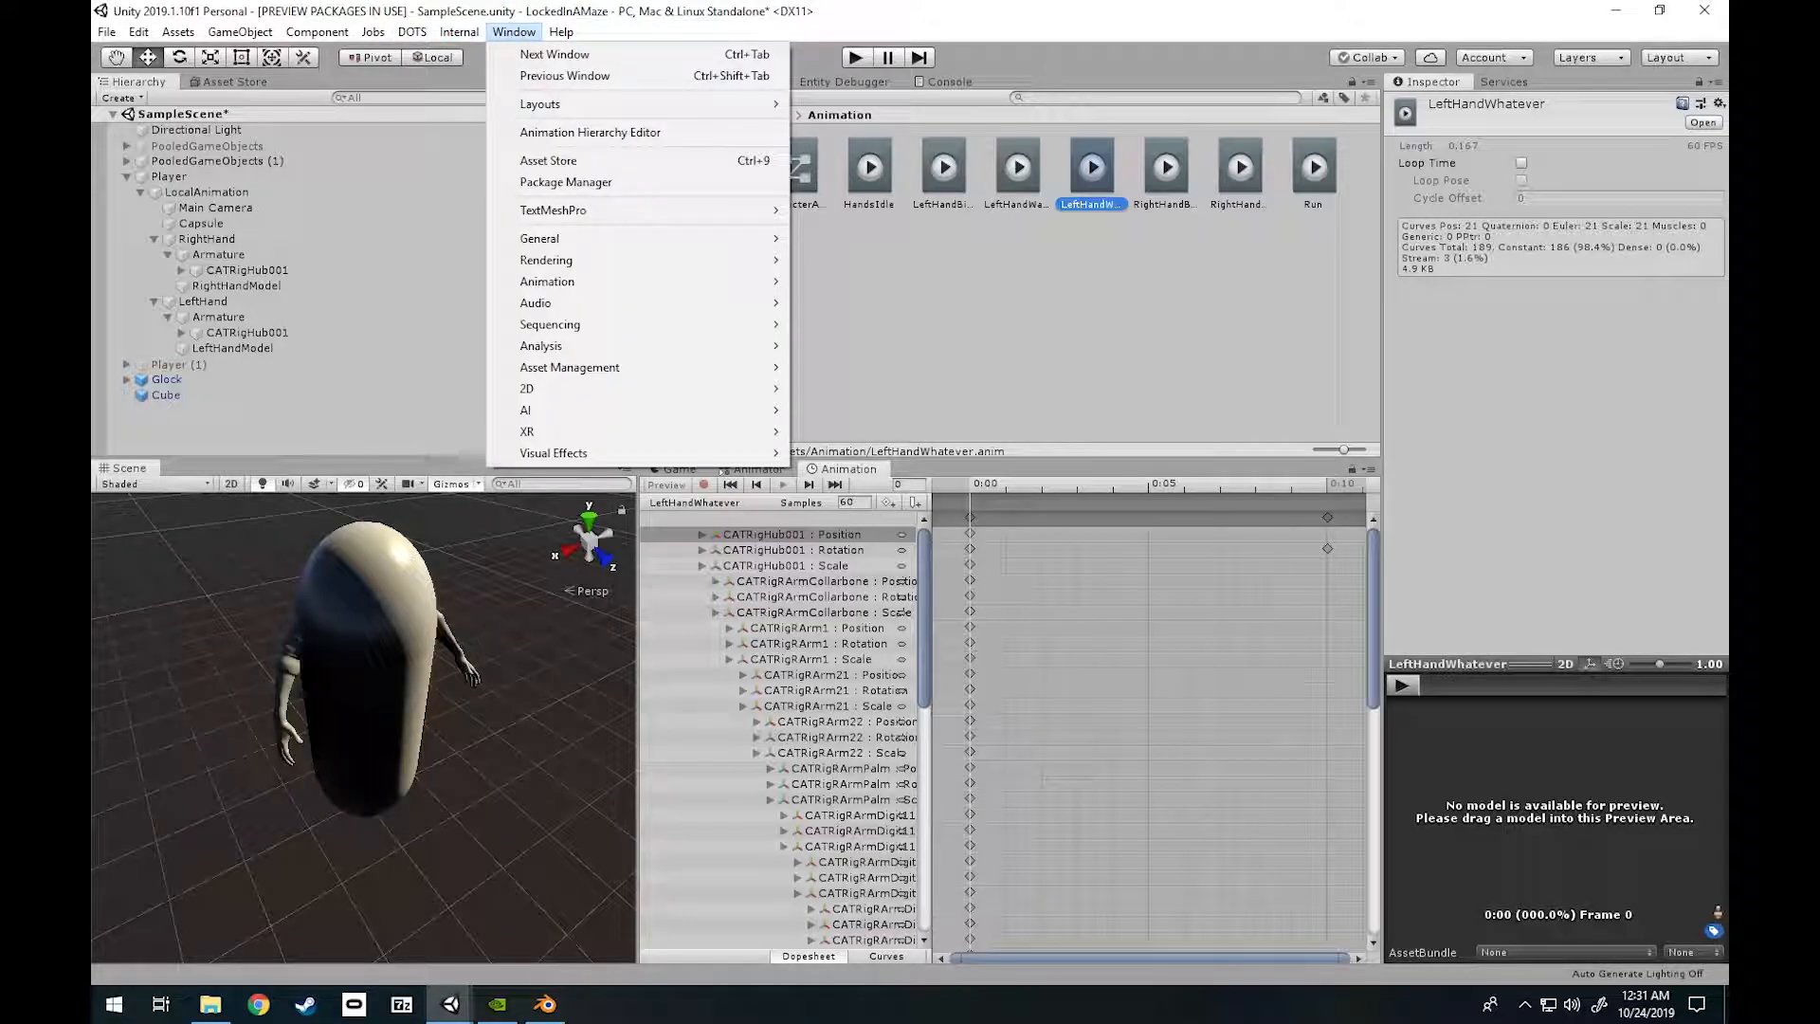
left_click(625, 133)
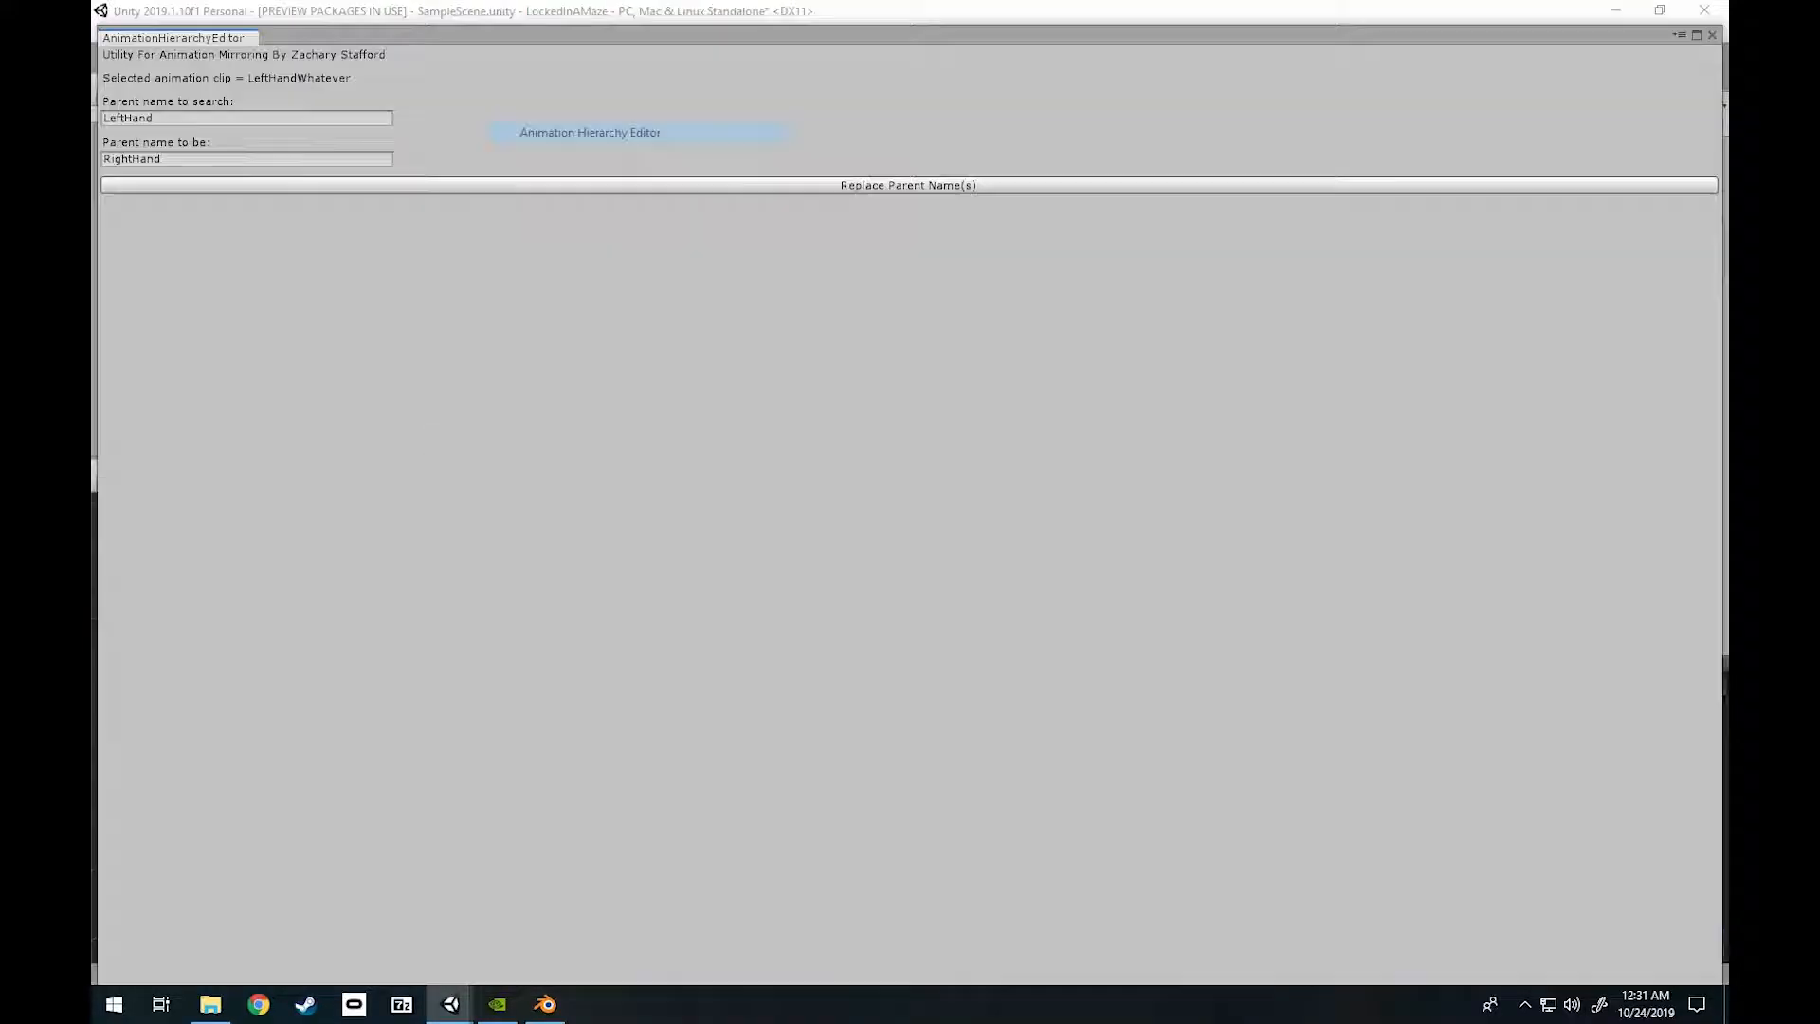
left_click_drag(474, 35, 1042, 555)
key("ctrl+a")
key("BackSpace")
type("Right")
key("Tab")
type("Left")
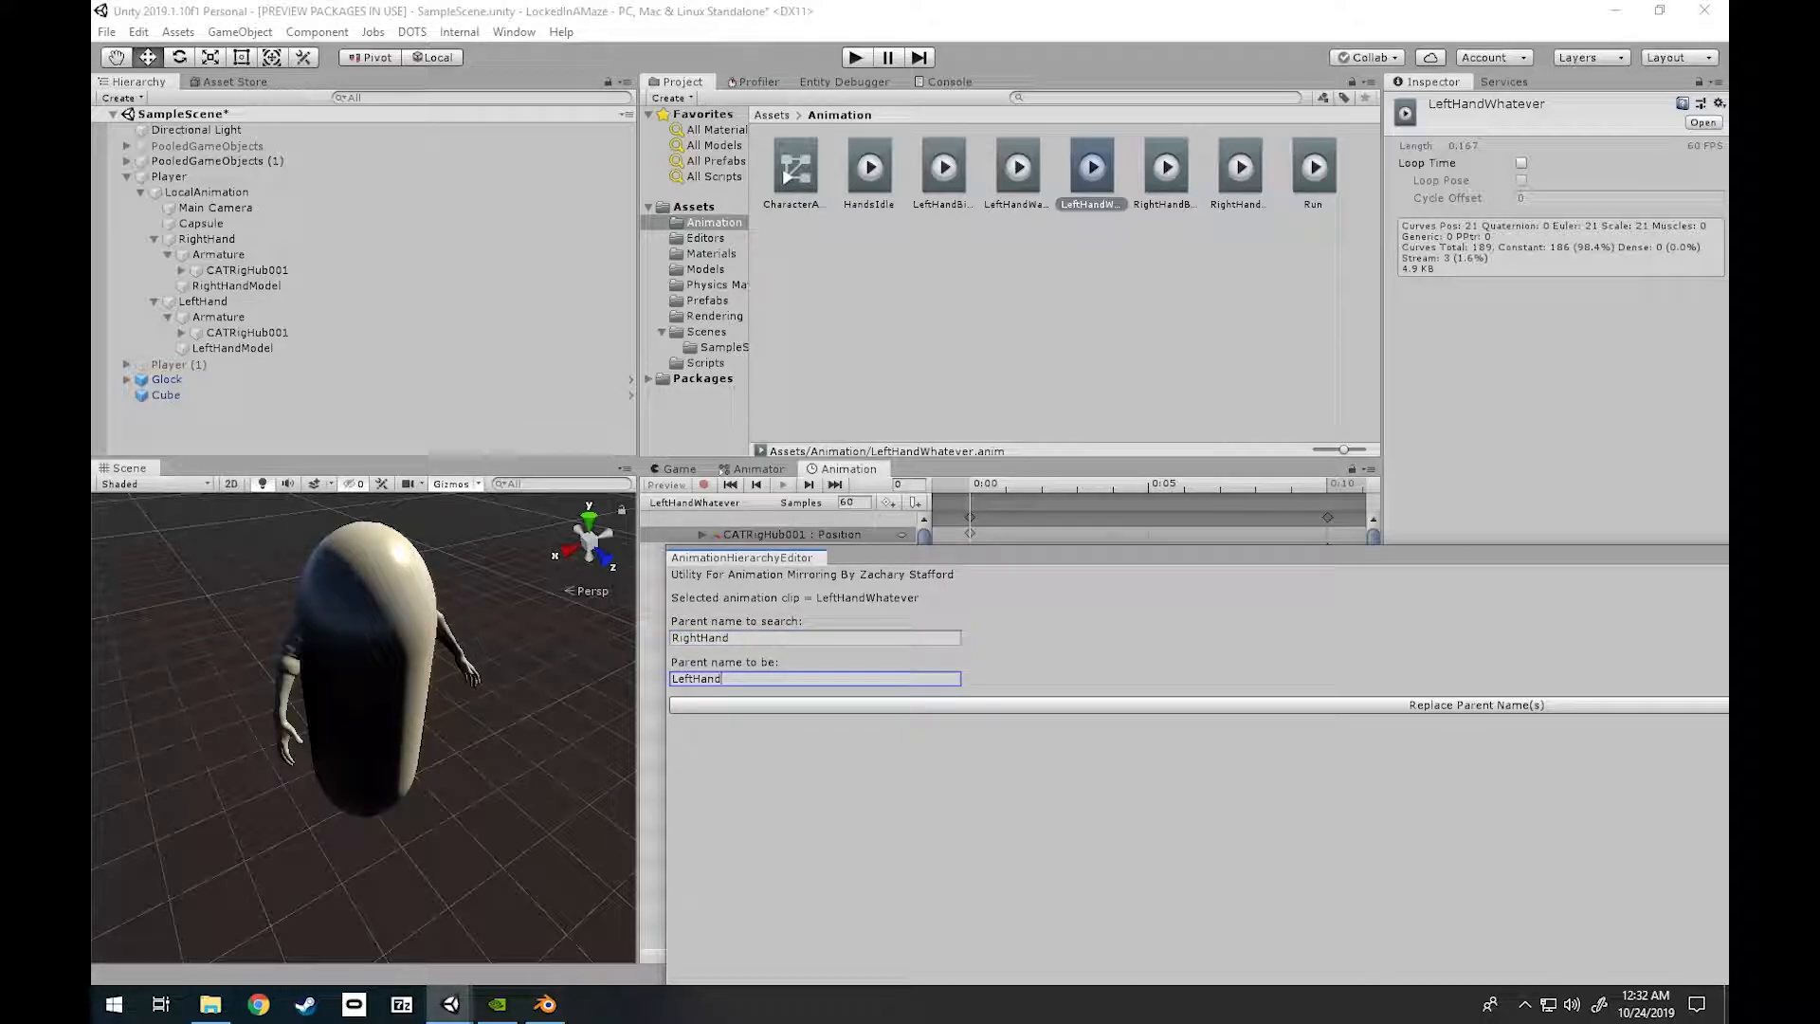
left_click_drag(1198, 556, 564, 362)
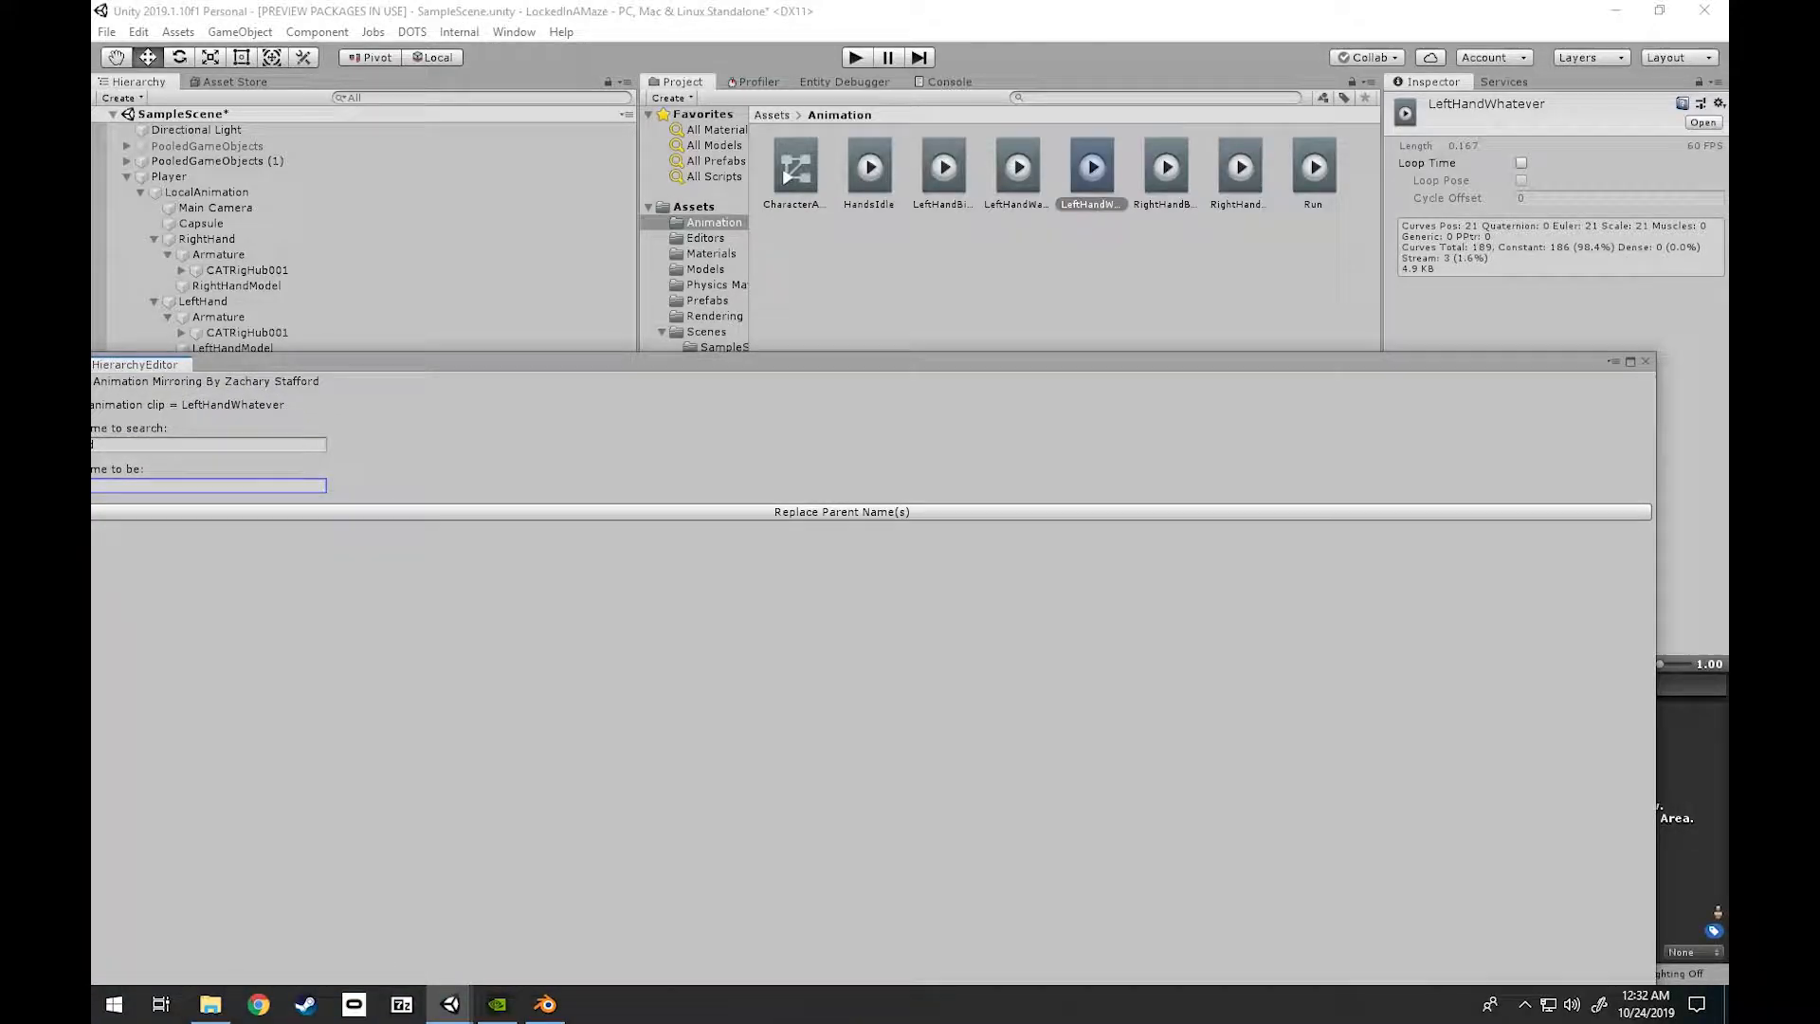
key("alt+F4")
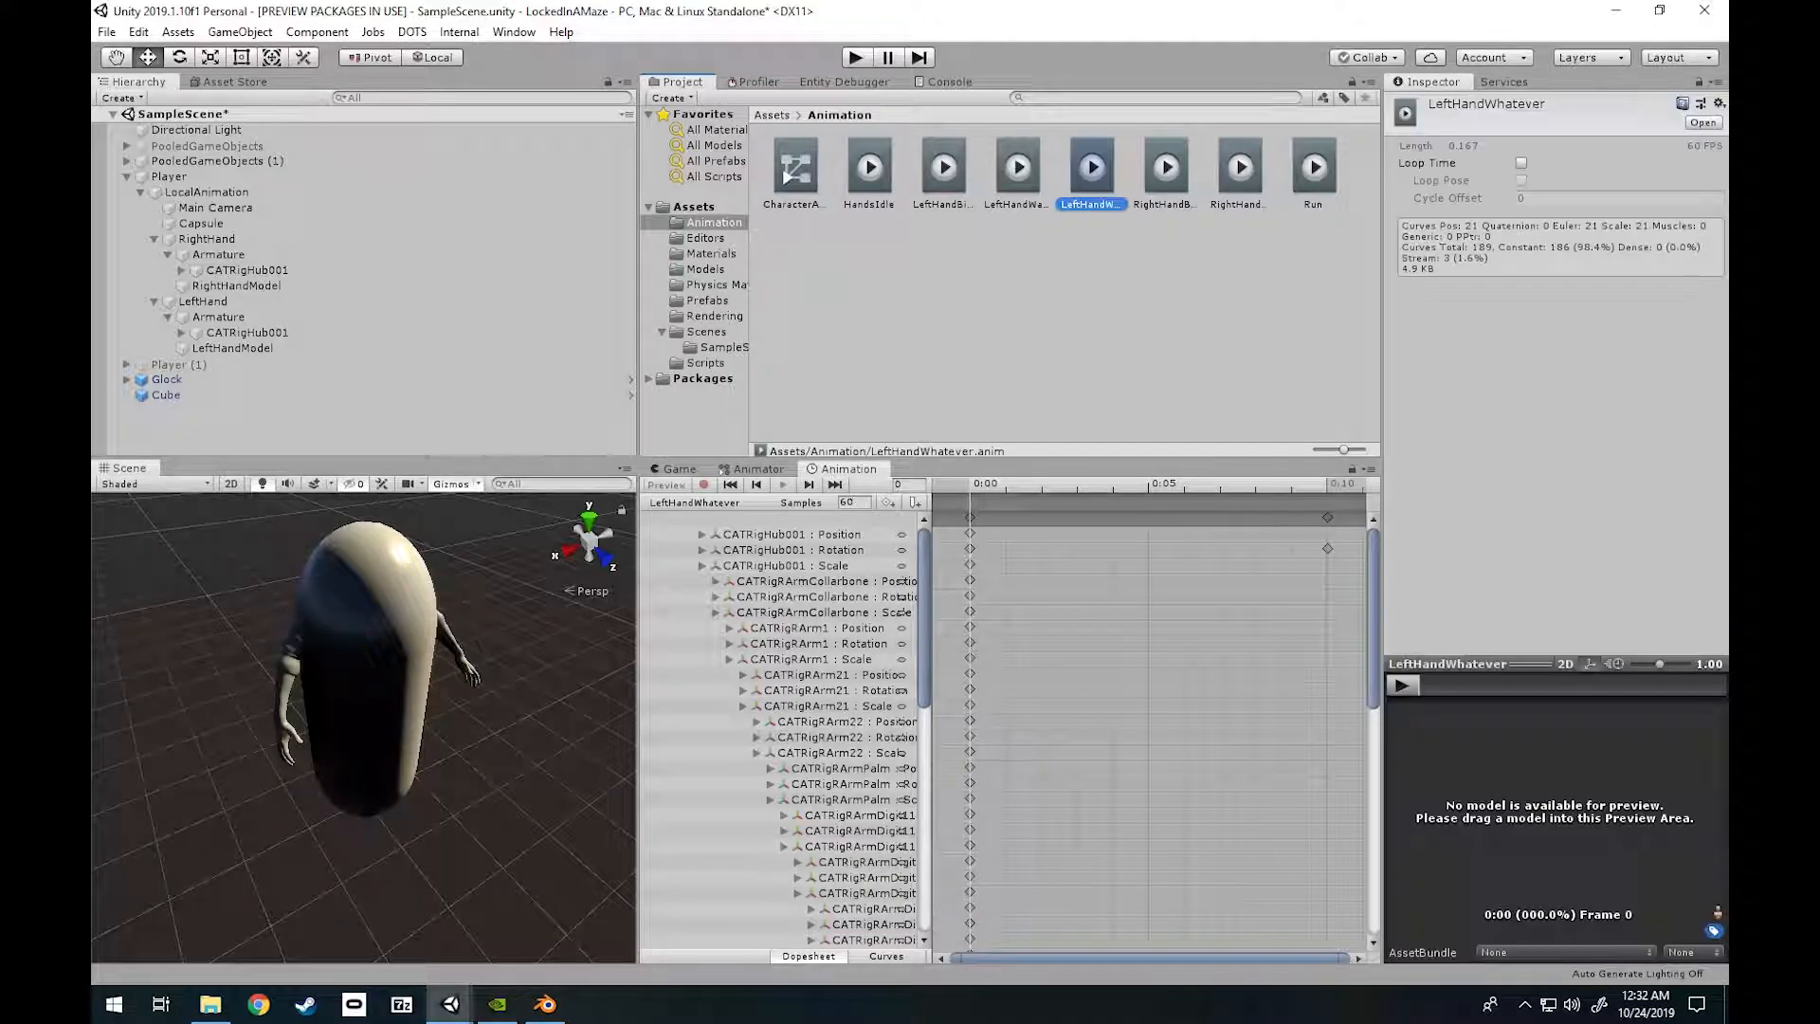
Check the CATRigHub001 Position path in LeftHandWhatever and compare the clip with RightHandBitchSlap.
left_click(790, 534)
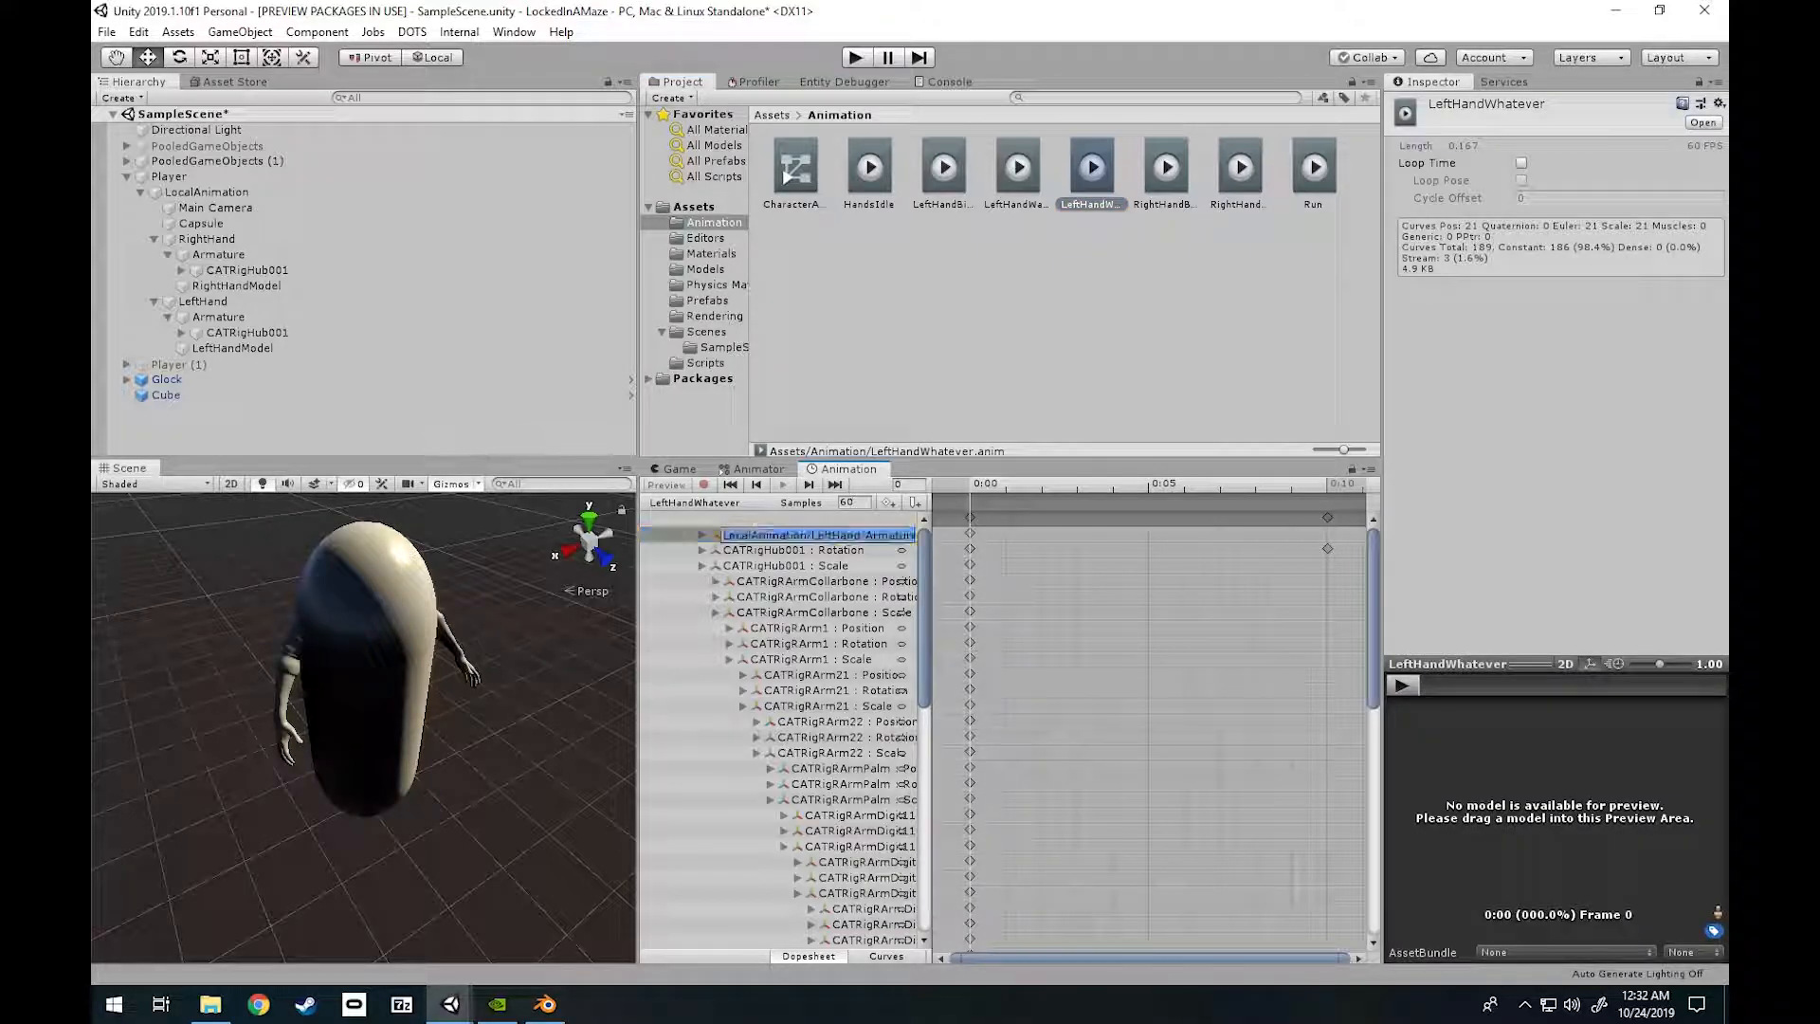
left_click(1061, 312)
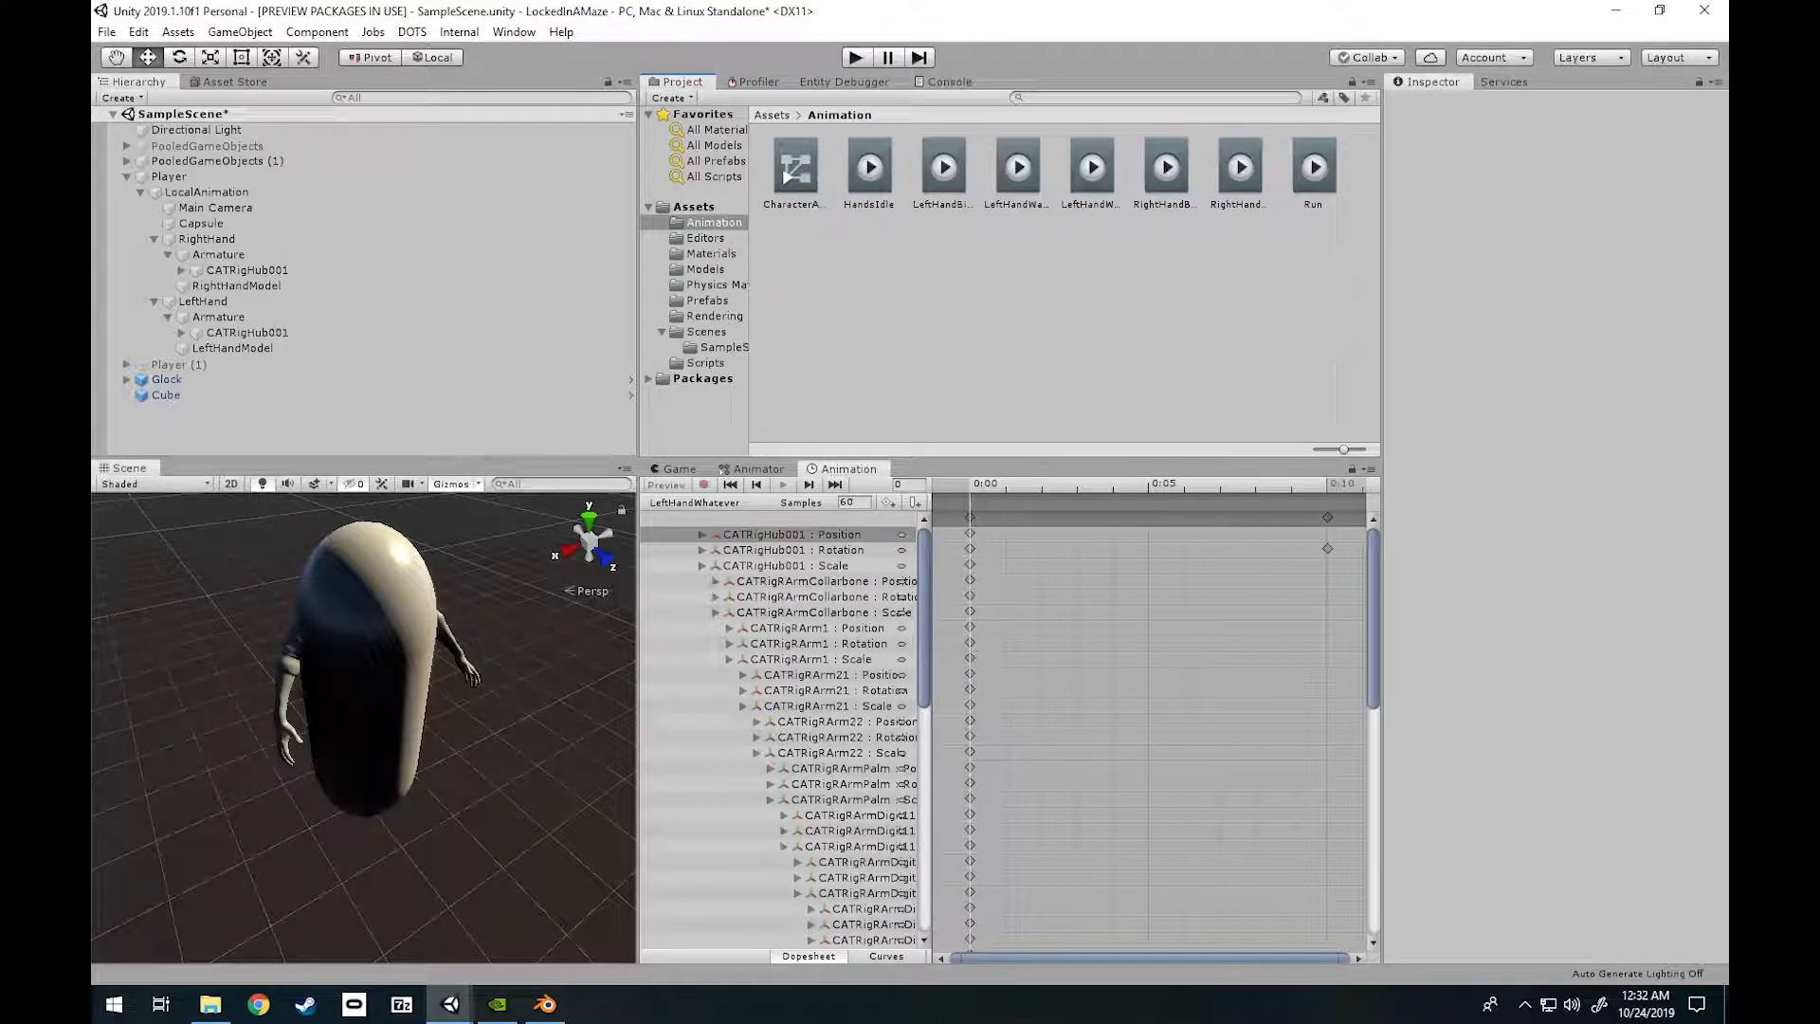
left_click(1165, 172)
left_click(1091, 172)
left_click(1165, 172)
left_click(1091, 173)
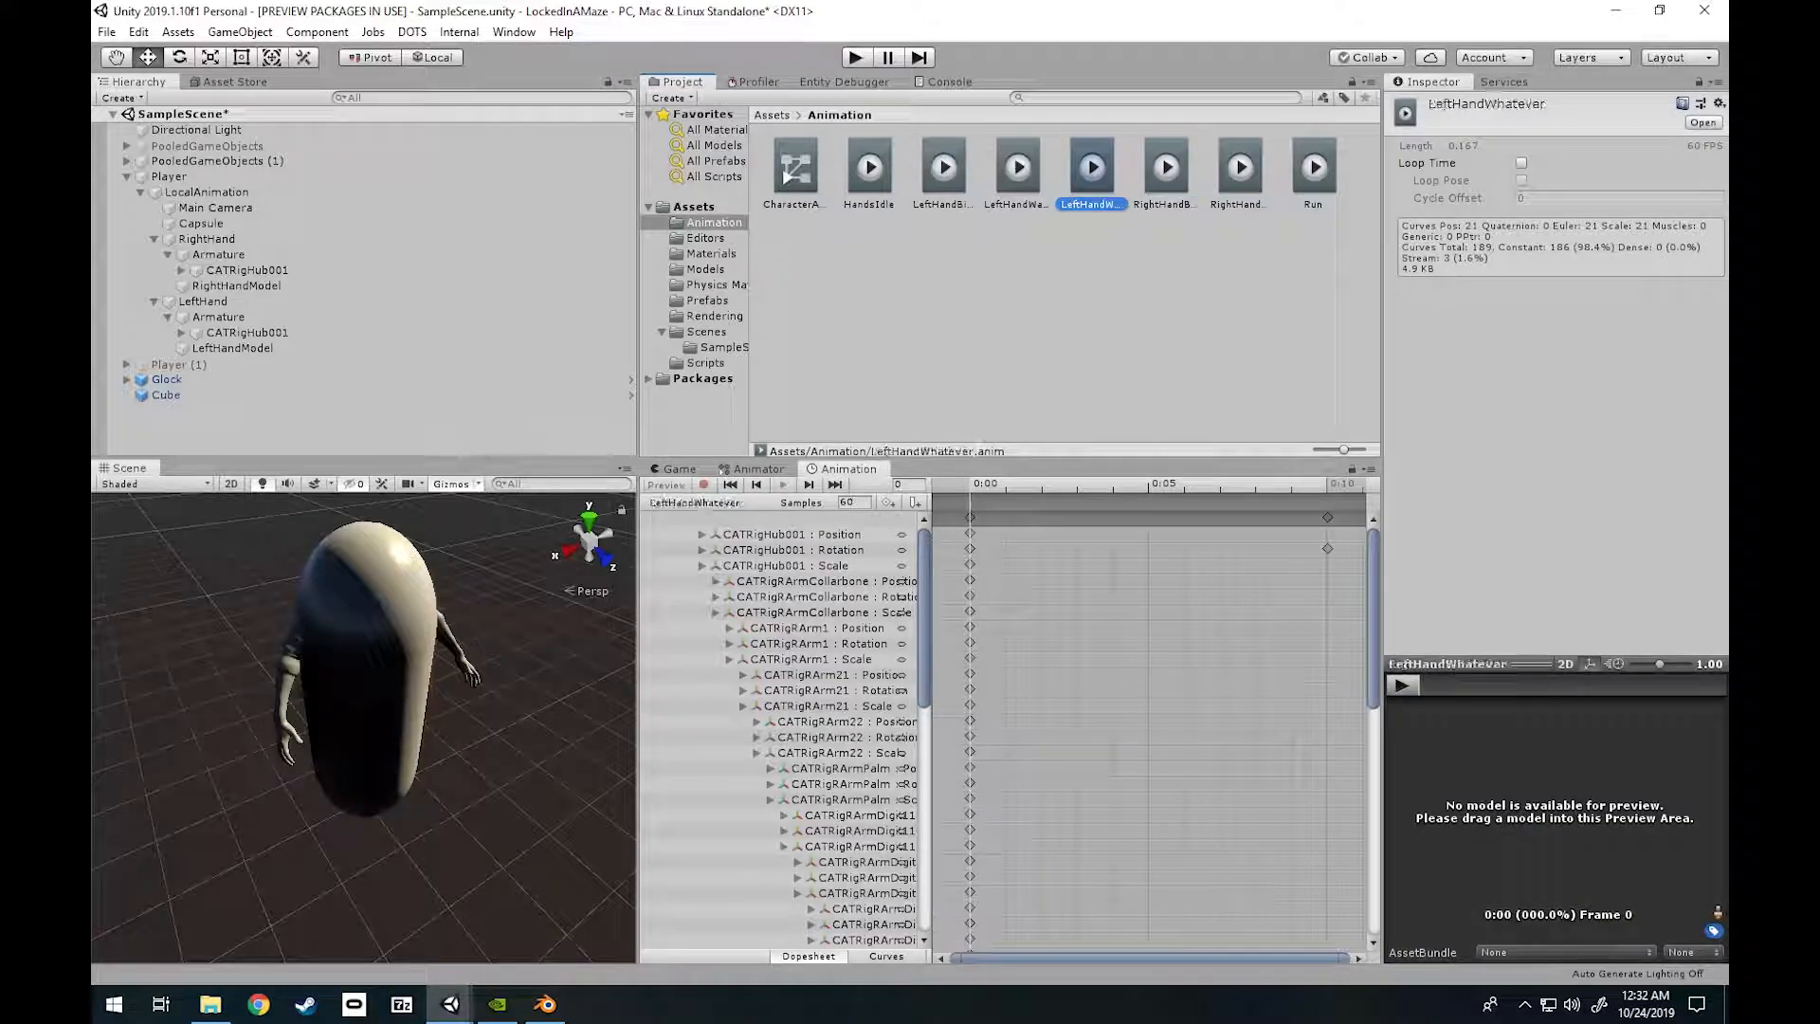
Add the LeftHandWhatever clip to the CharacterAnimatorController and reselect the Player with its animation clips shown.
left_click(757, 469)
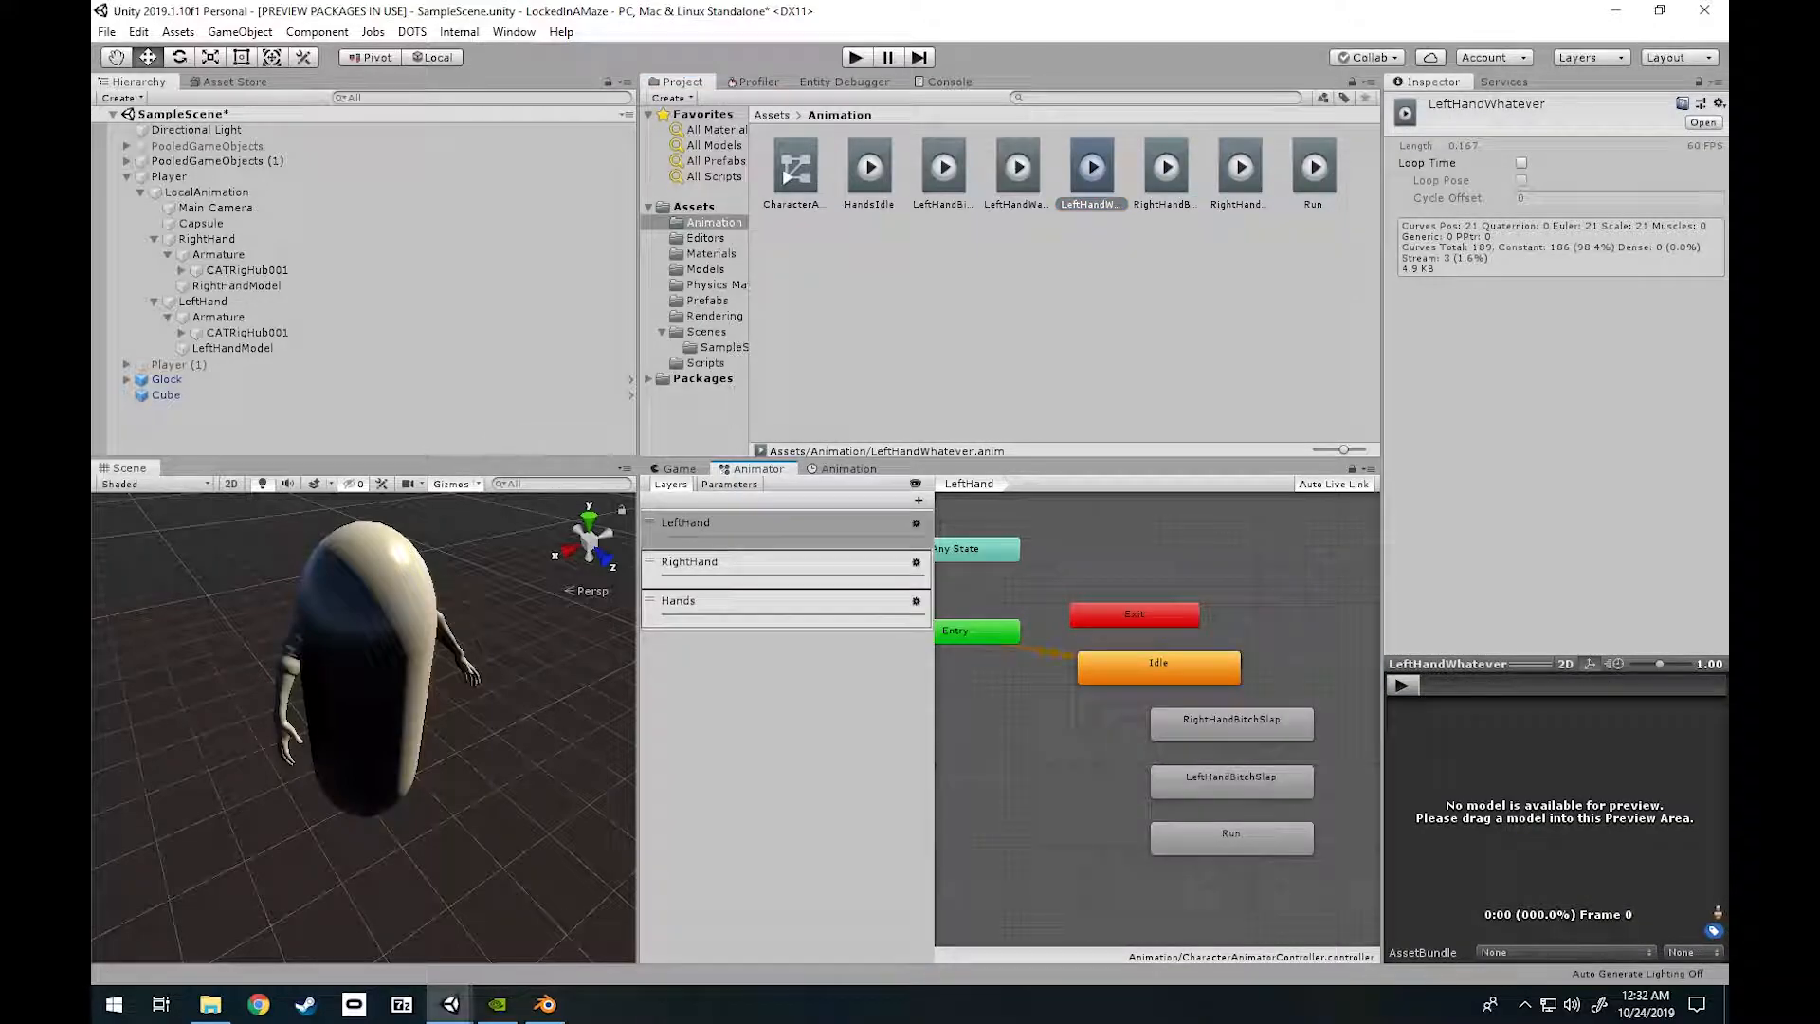
left_click(848, 468)
left_click(169, 176)
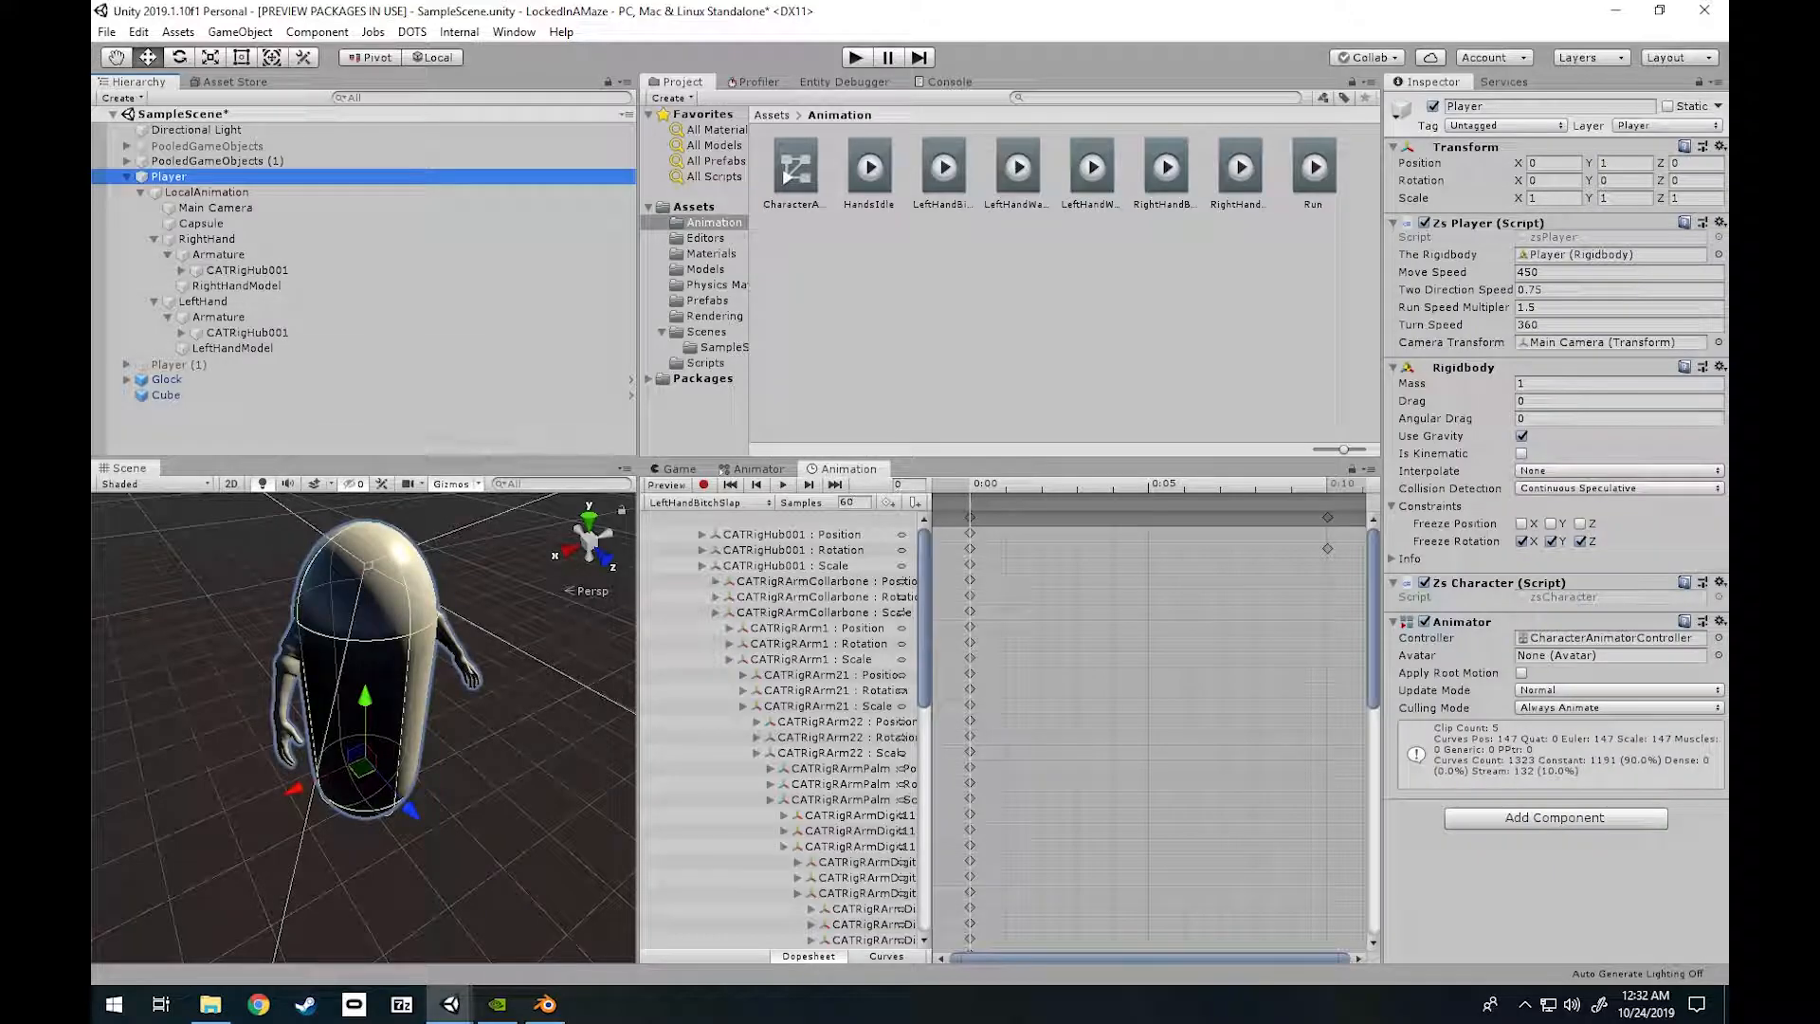
Check the hierarchy path of the CATRigHub001 Position property in the LeftHandWhatever clip.
left_click(1090, 171)
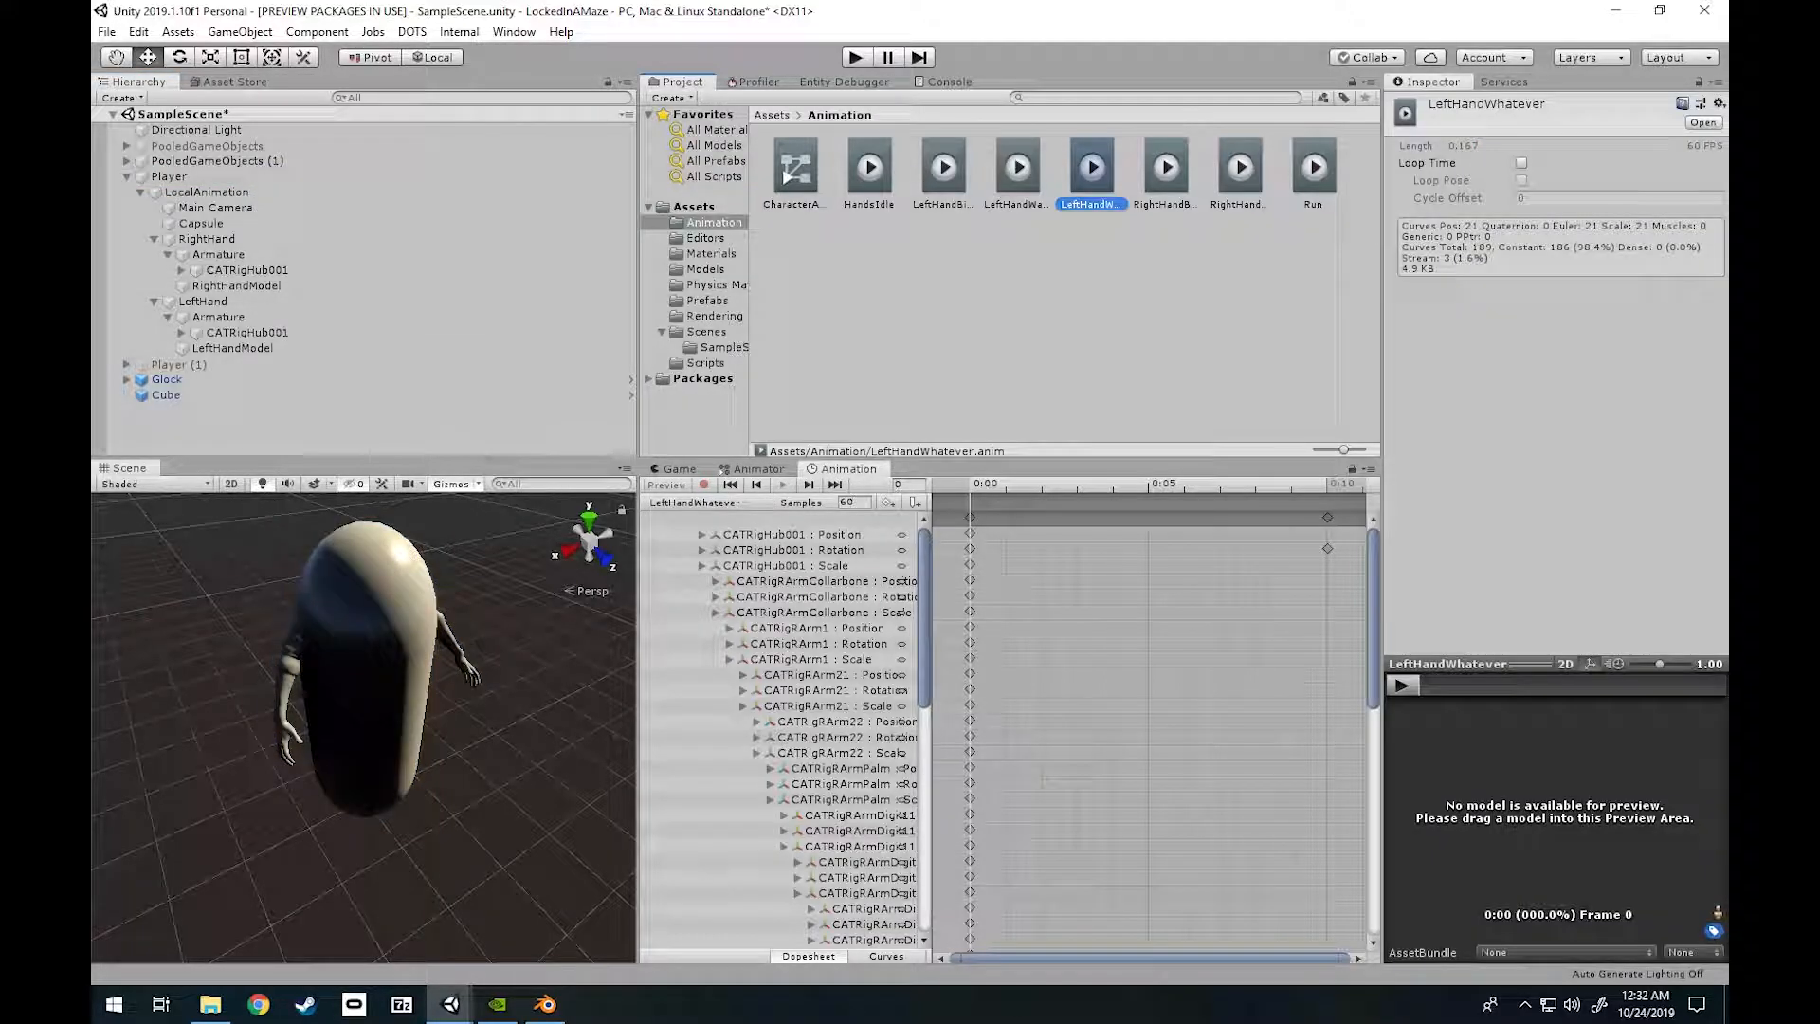
left_click(786, 534)
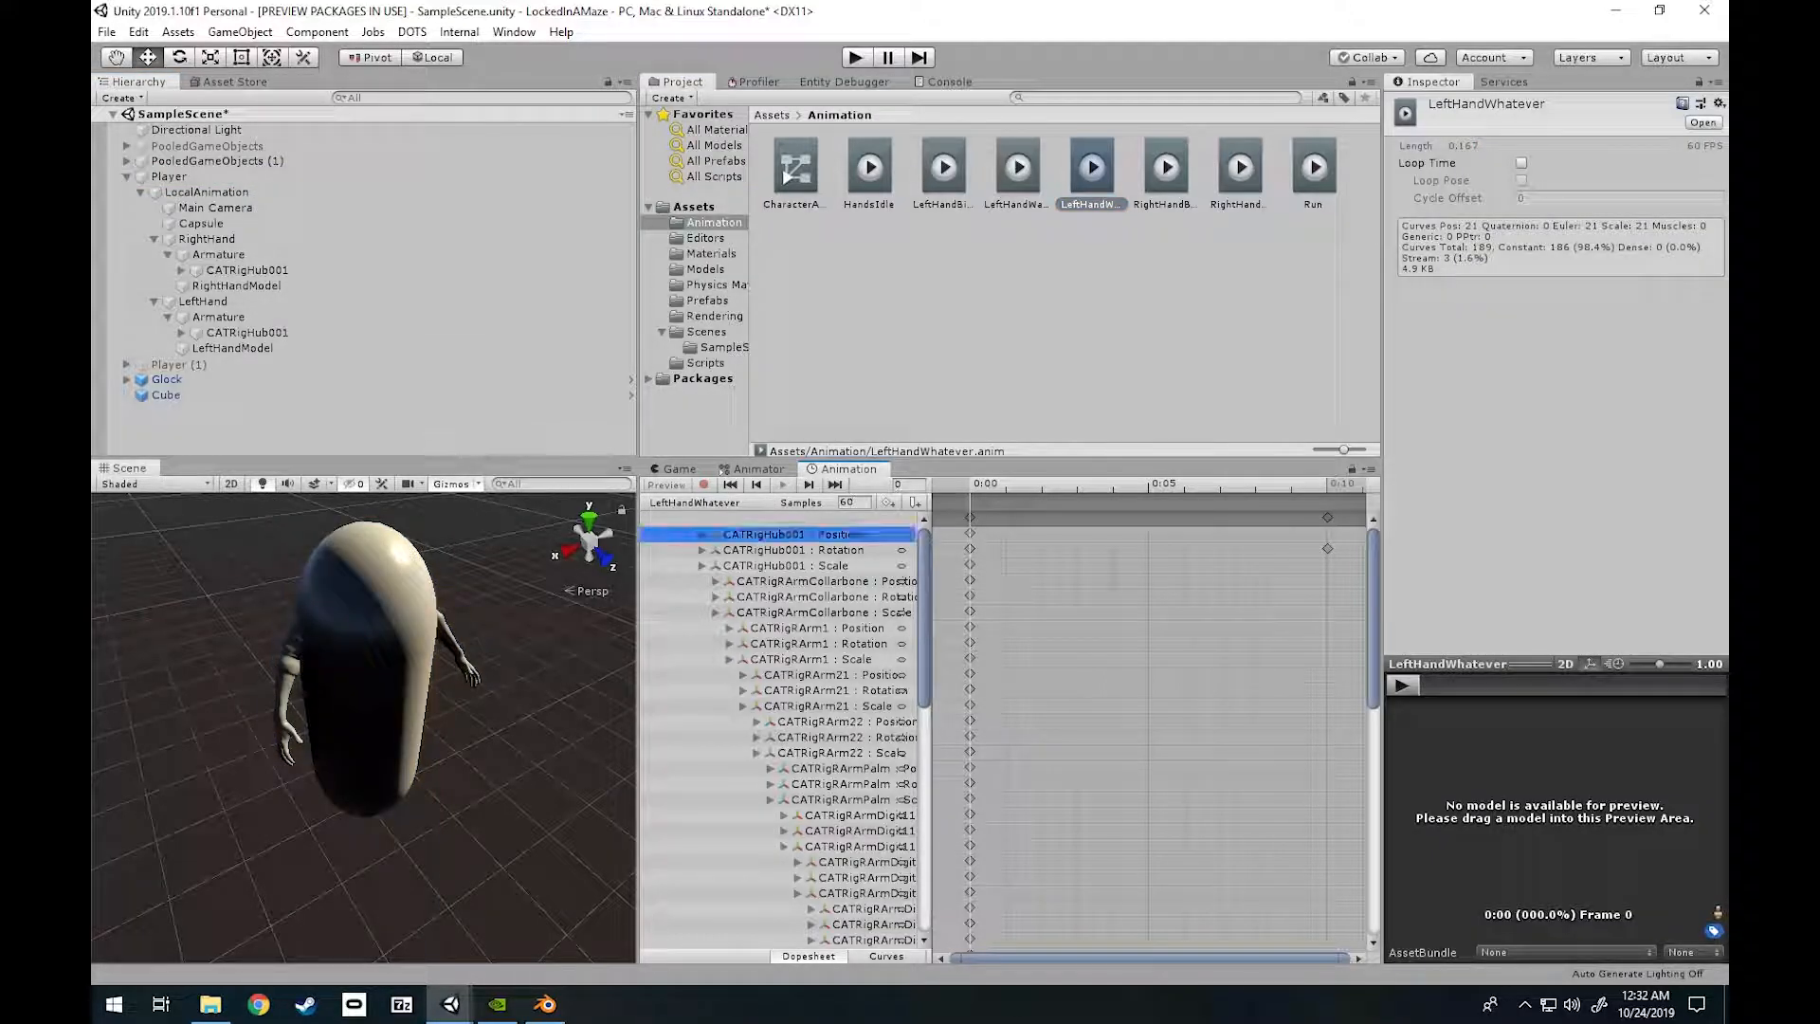
key("F2")
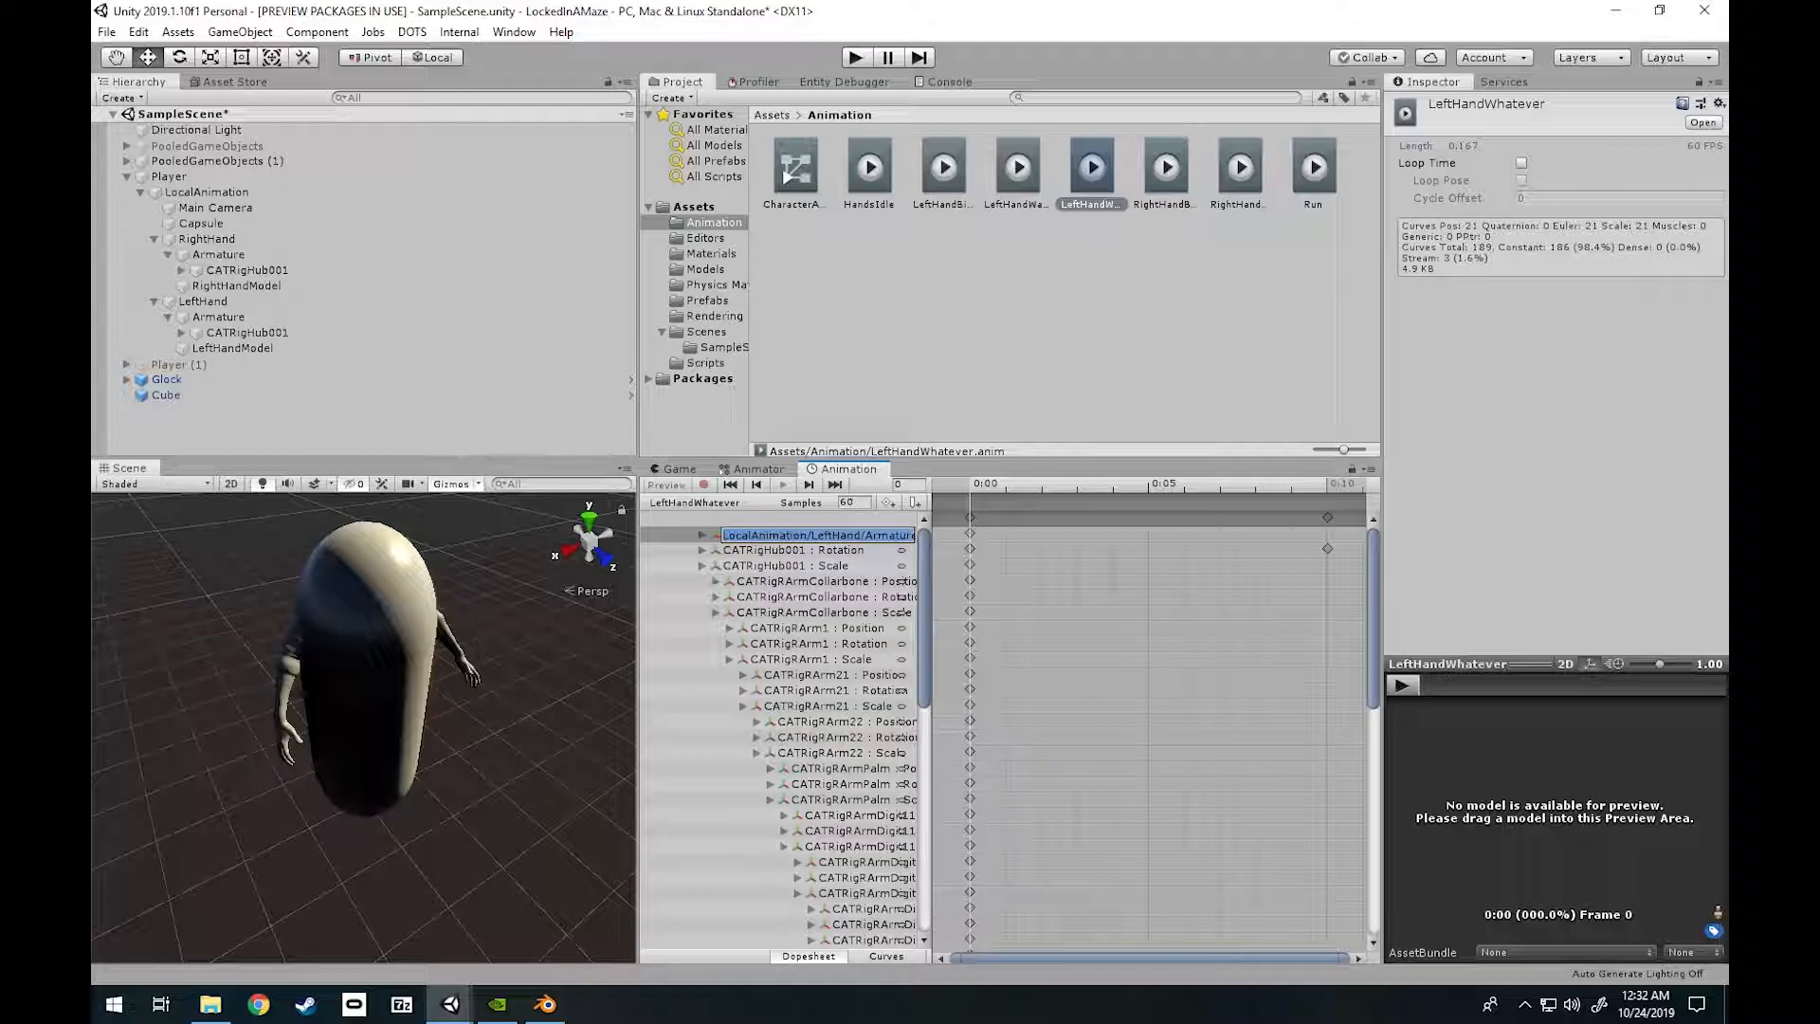
left_click(1091, 285)
Delete the LeftHandWhatever animation clip from the project's Animation folder.
left_click(1091, 171)
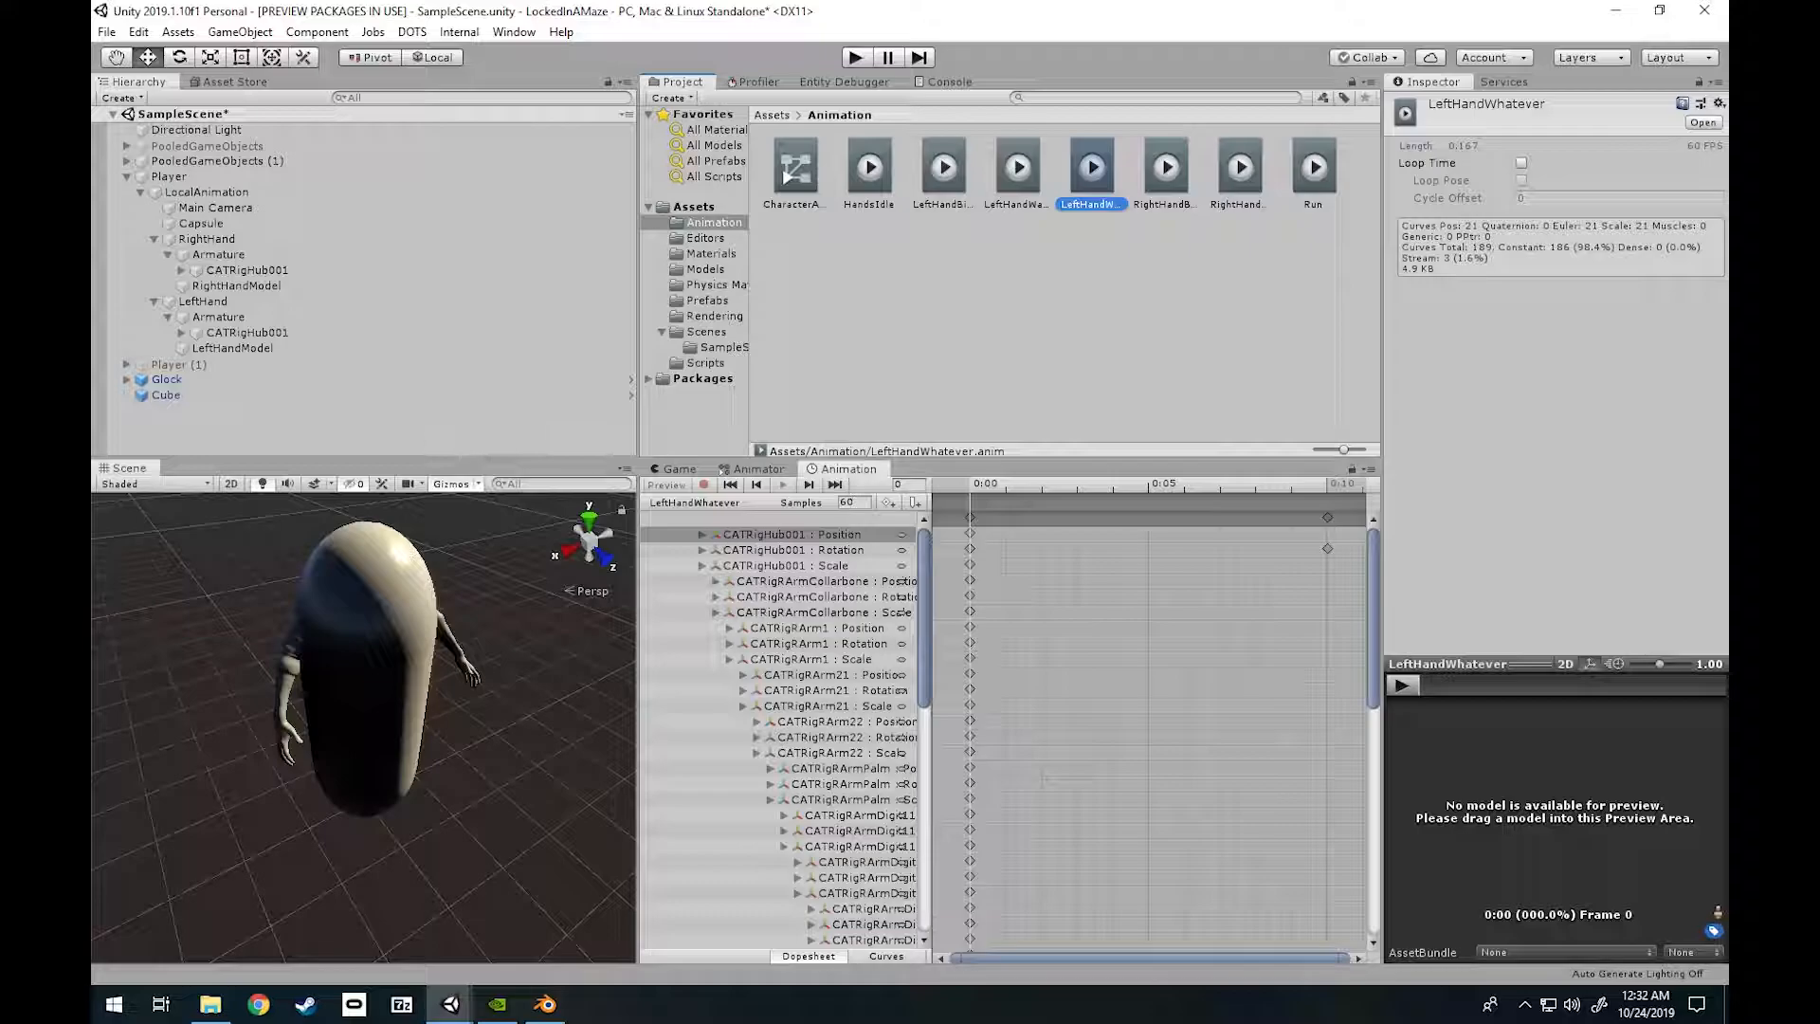
key("Delete")
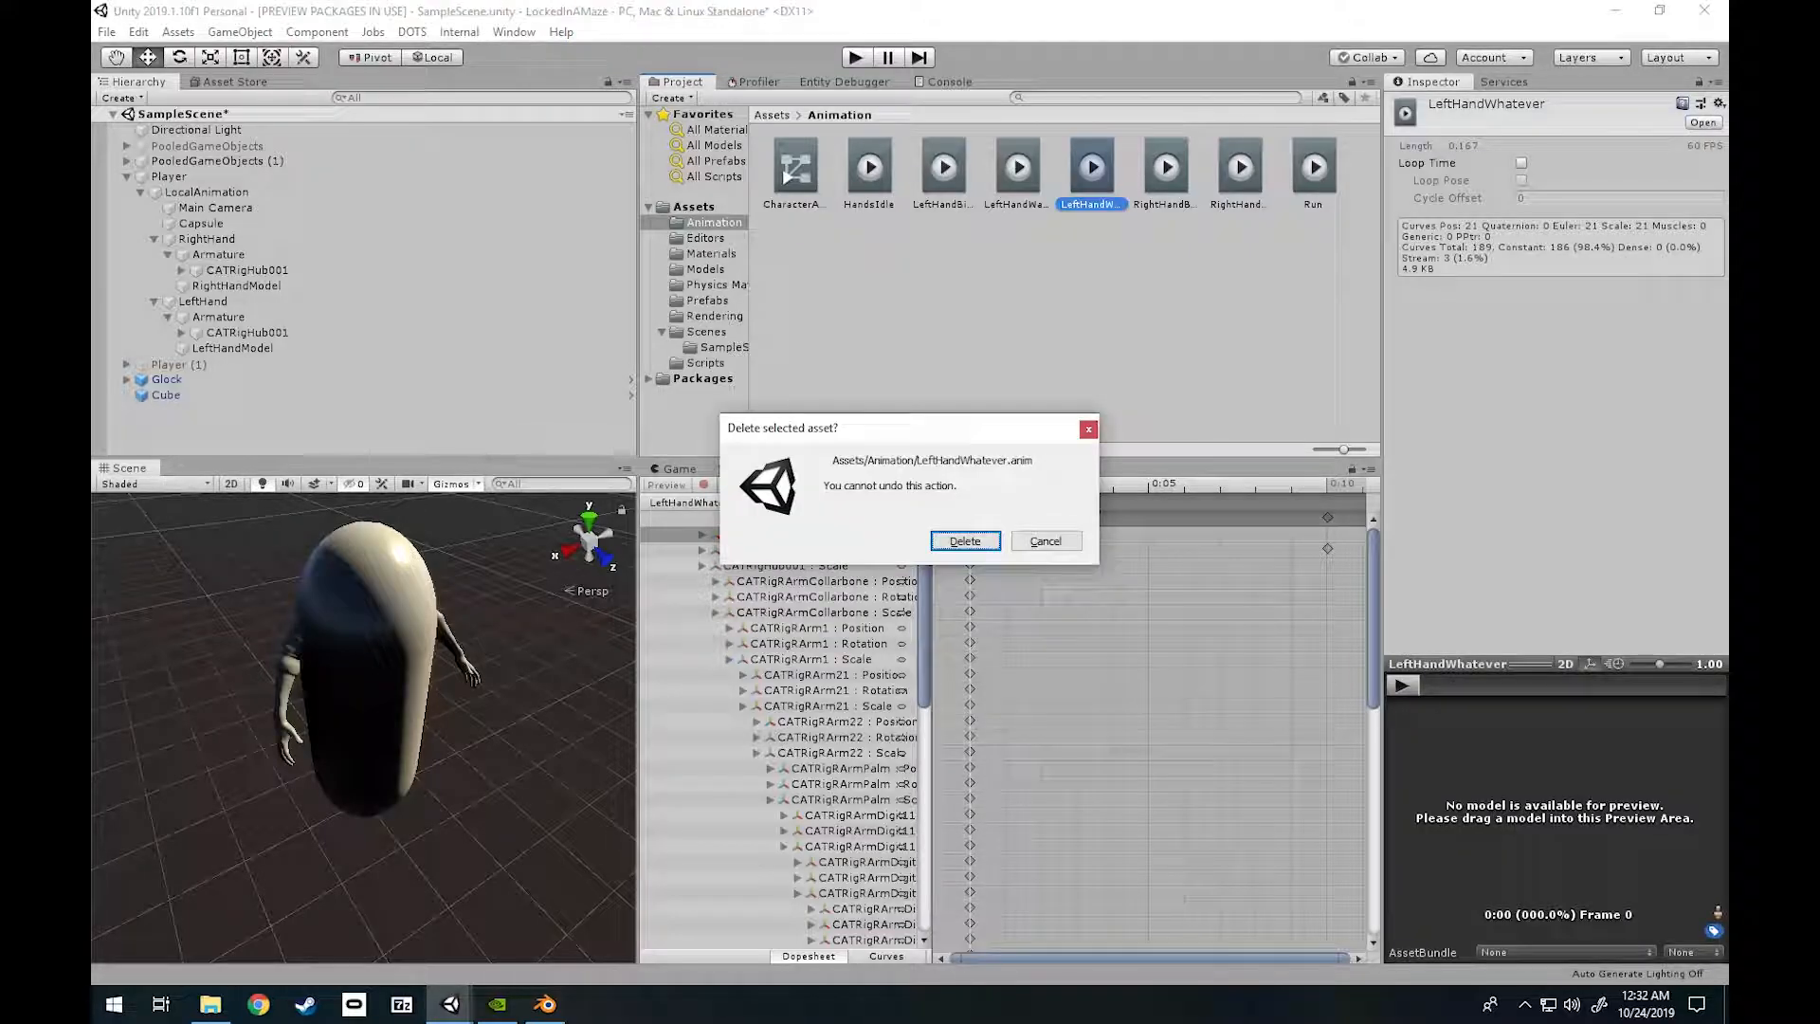
key("Return")
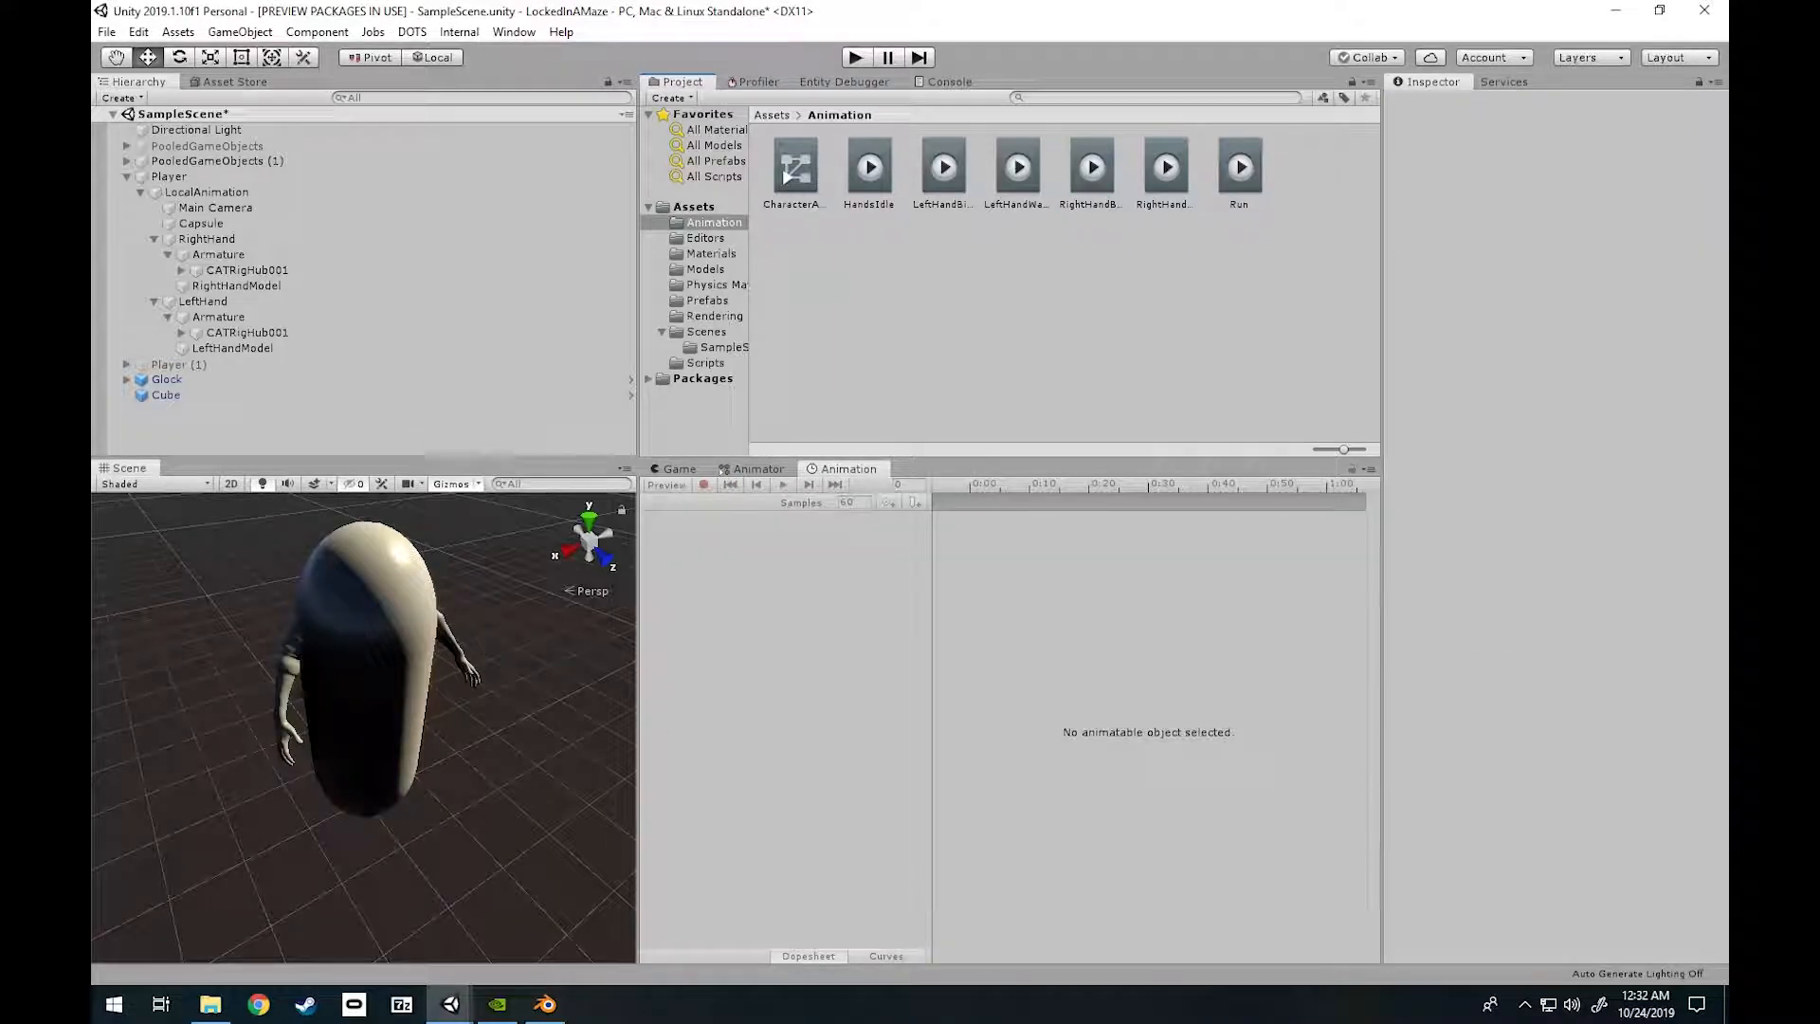
Check the LeftHandWalk clip, then play the HandsIdle clip on the Player to preview both hands moving.
left_click(1017, 173)
left_click_drag(455, 682, 189, 692, "alt")
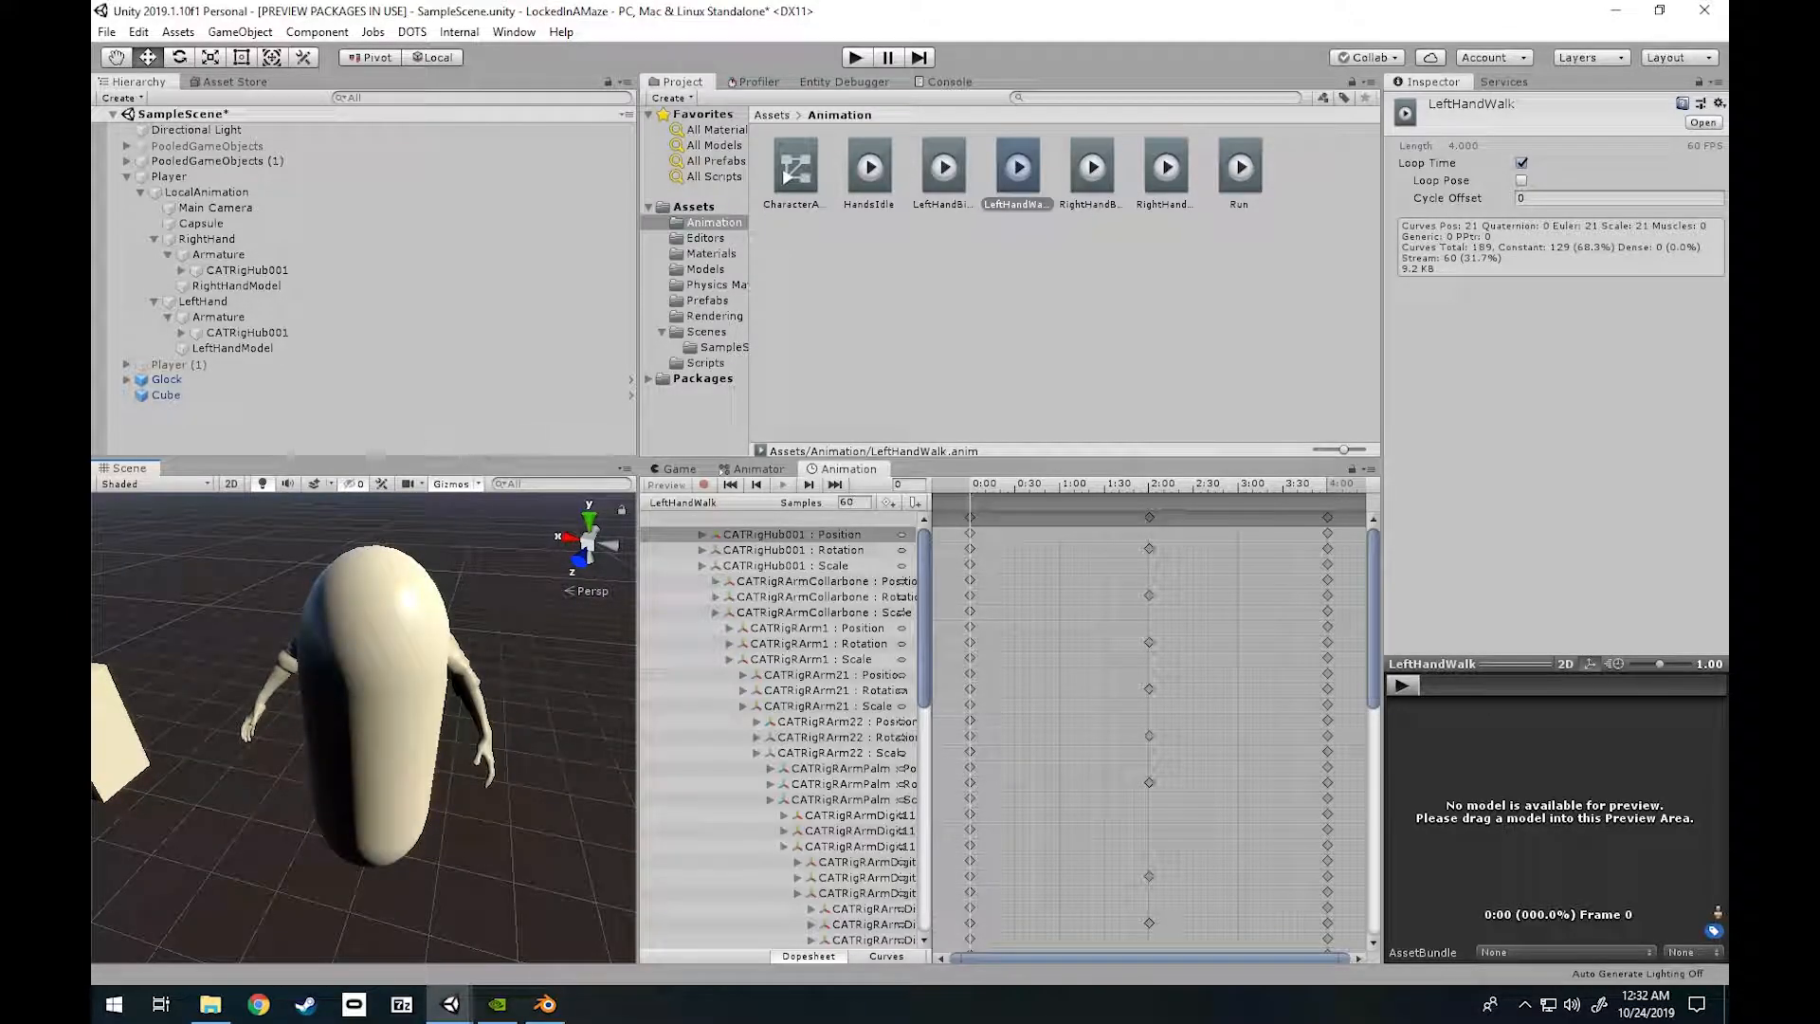
left_click(169, 176)
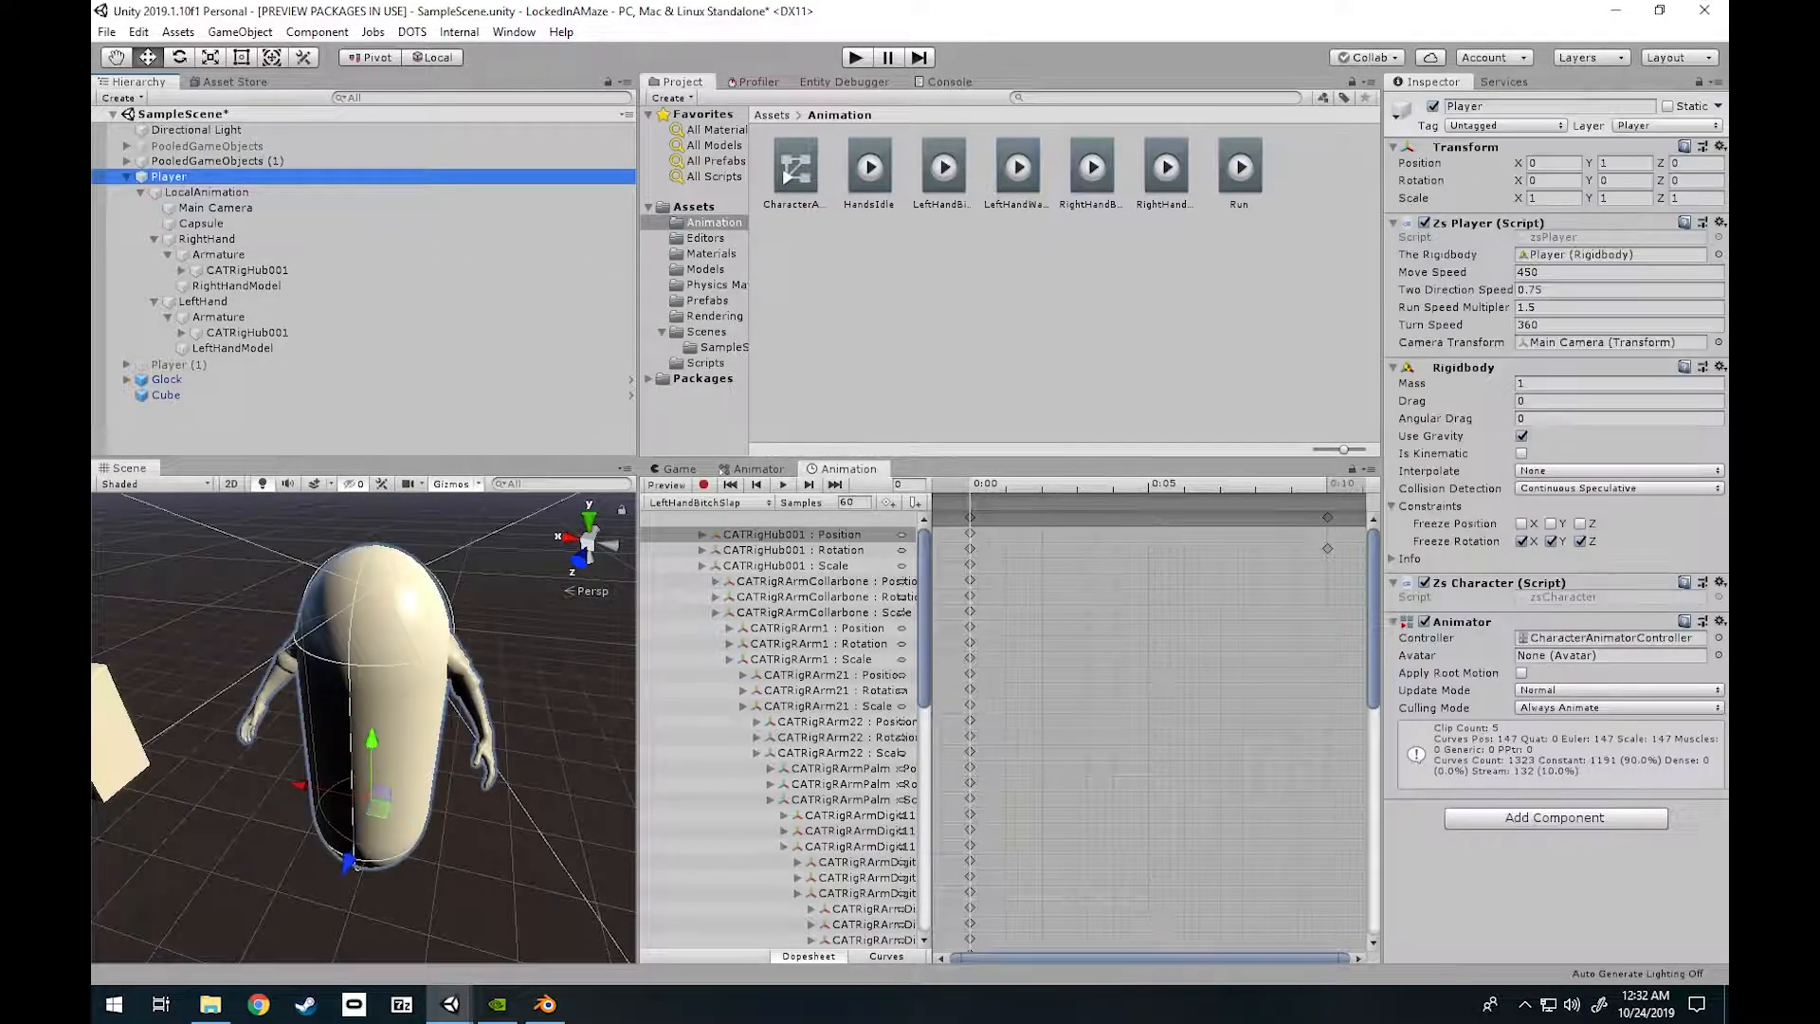
left_click(706, 502)
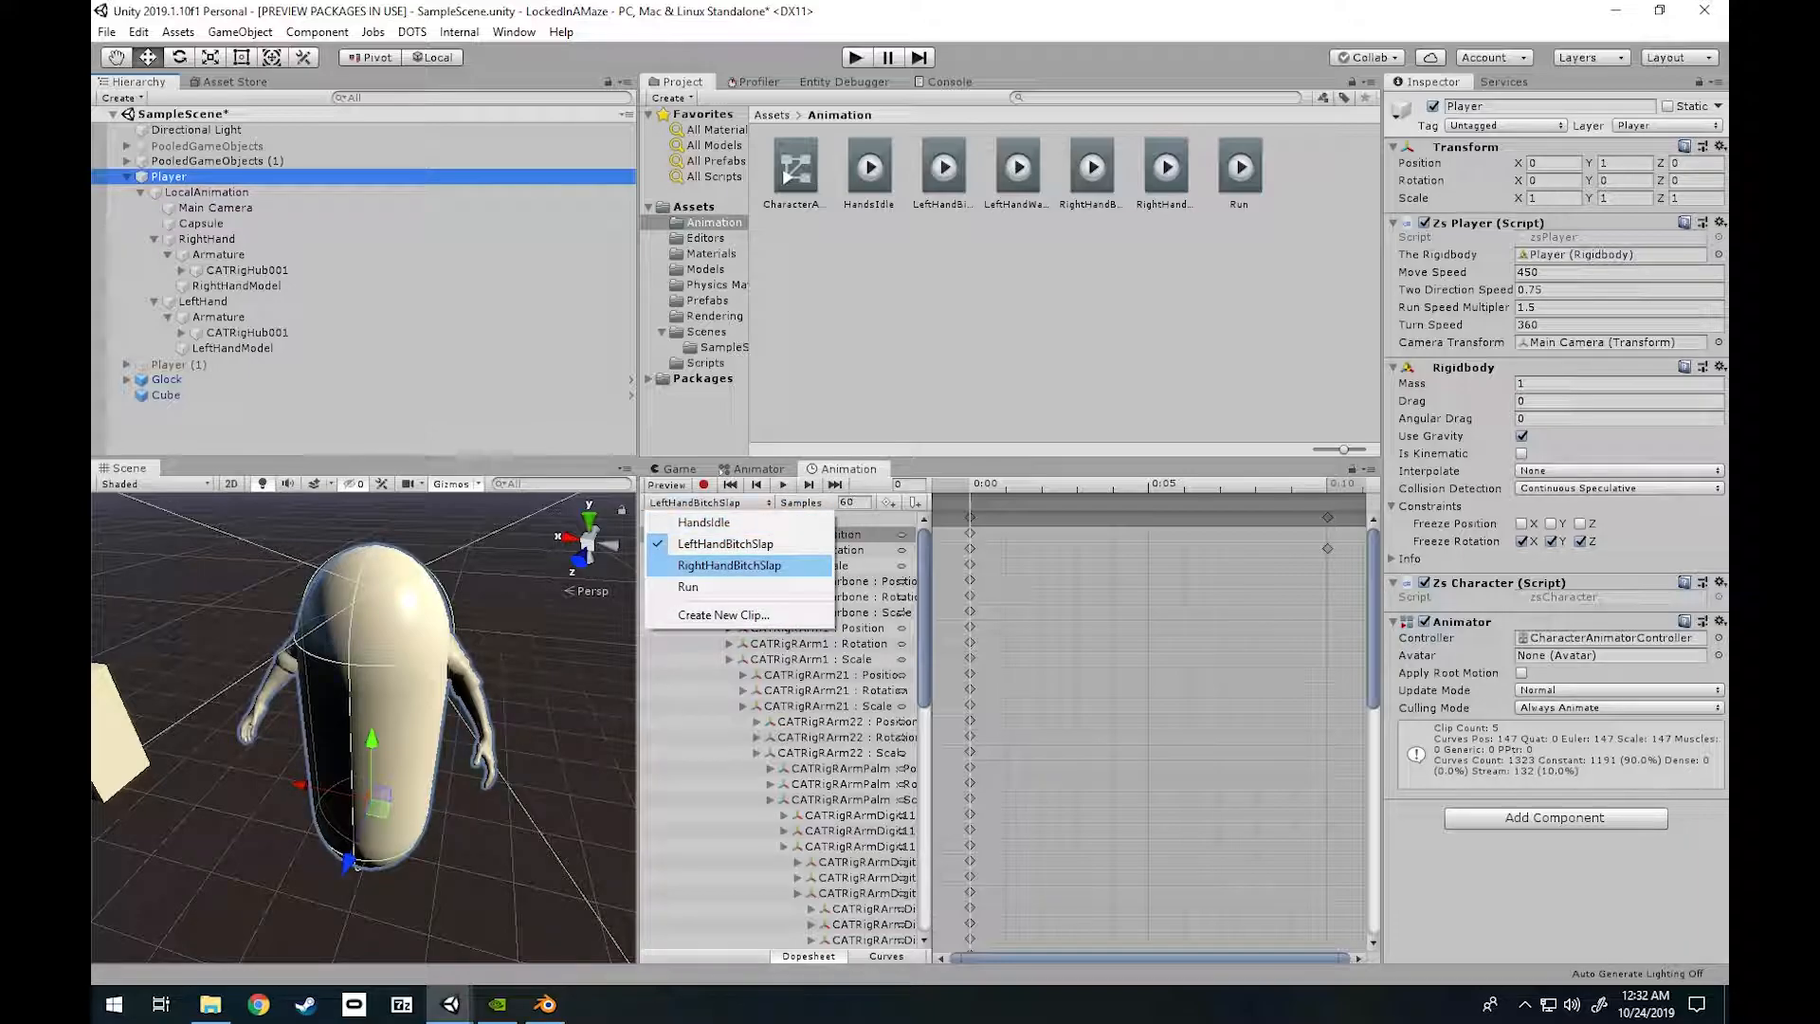
left_click(704, 523)
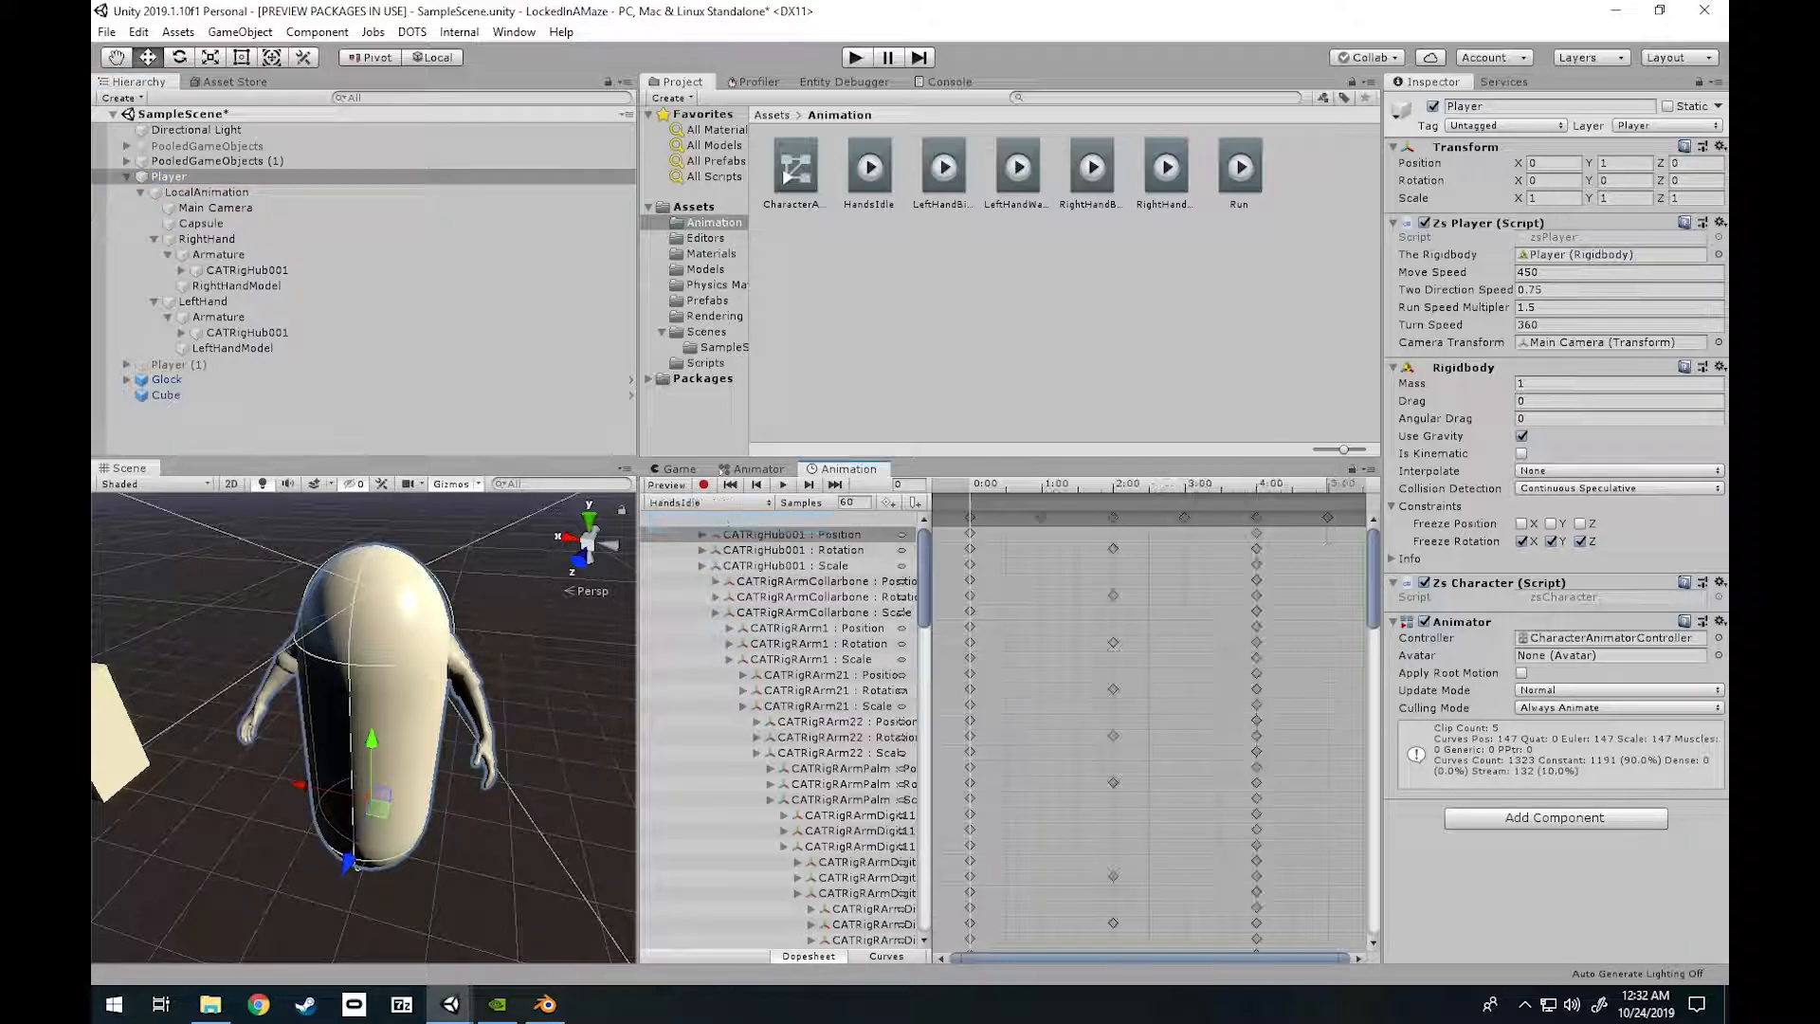
key("space")
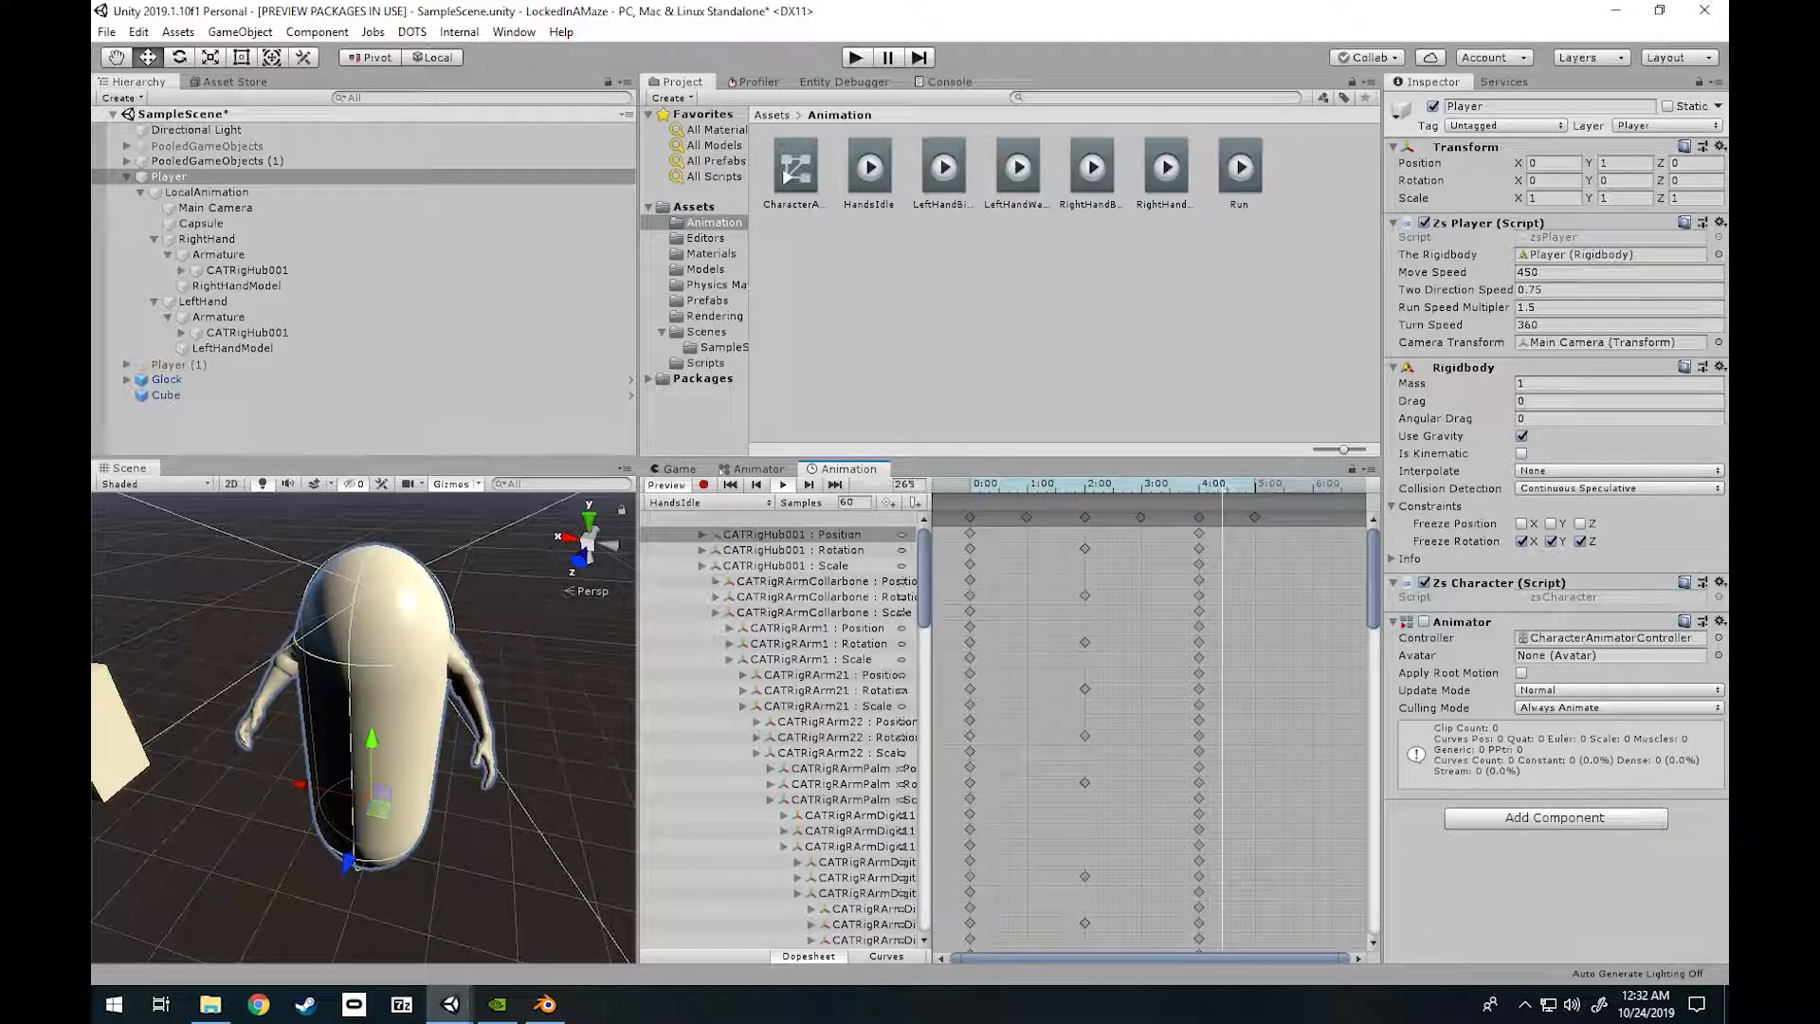
scroll(786, 730, "down", 15)
scroll(786, 730, "up", 15)
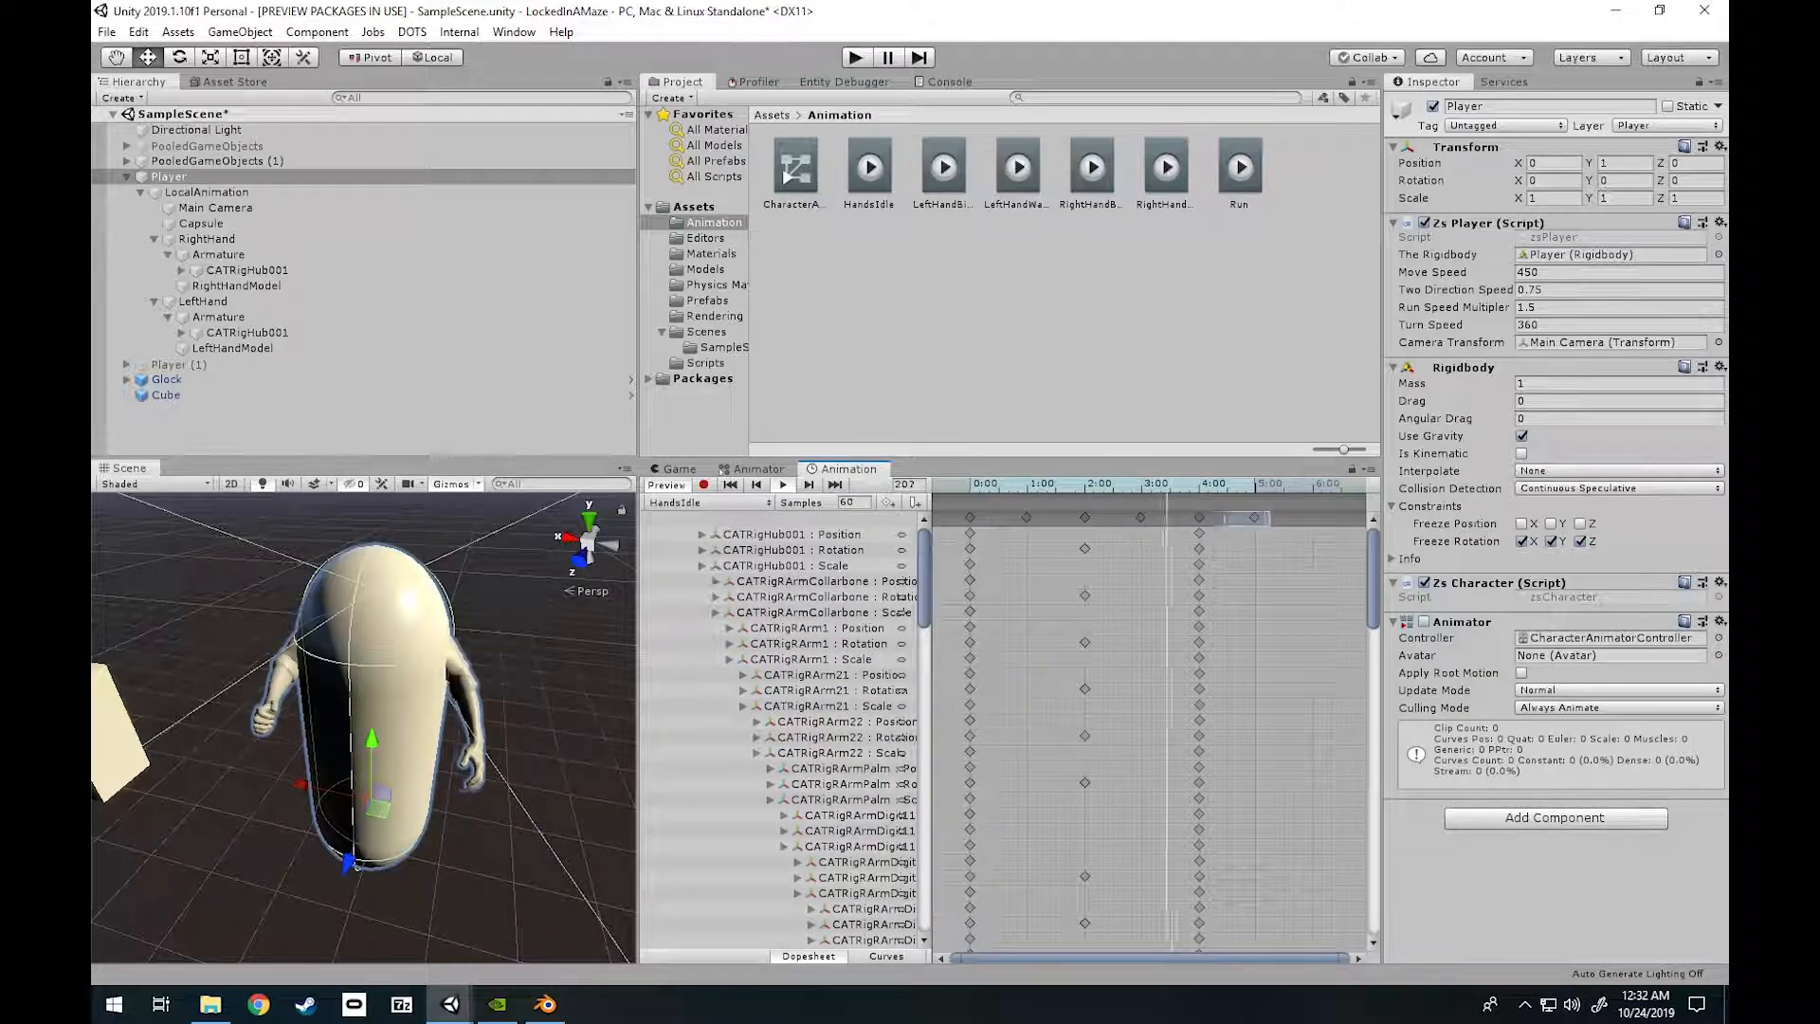
Select all HandsIdle keyframes and review the tracks of both hands down to the end of the property list.
key("ctrl+a")
scroll(1071, 730, "down", 5)
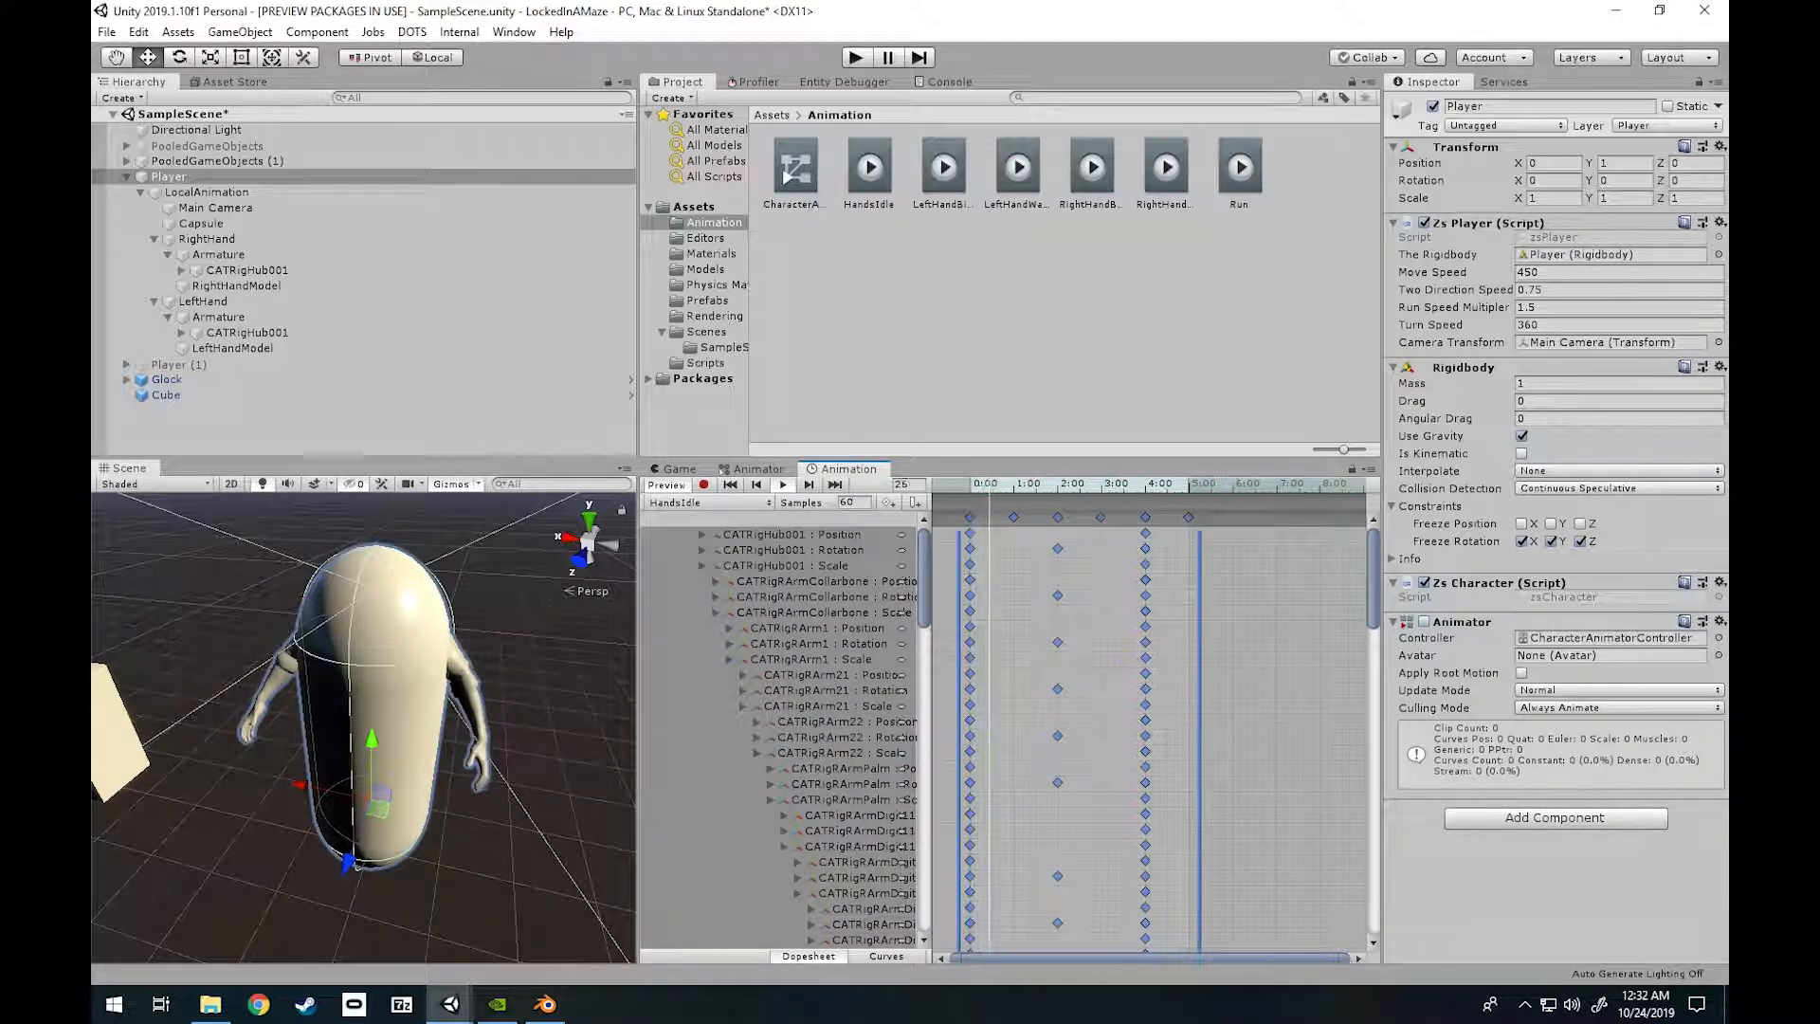
scroll(786, 842, "down", 15)
scroll(786, 730, "down", 5)
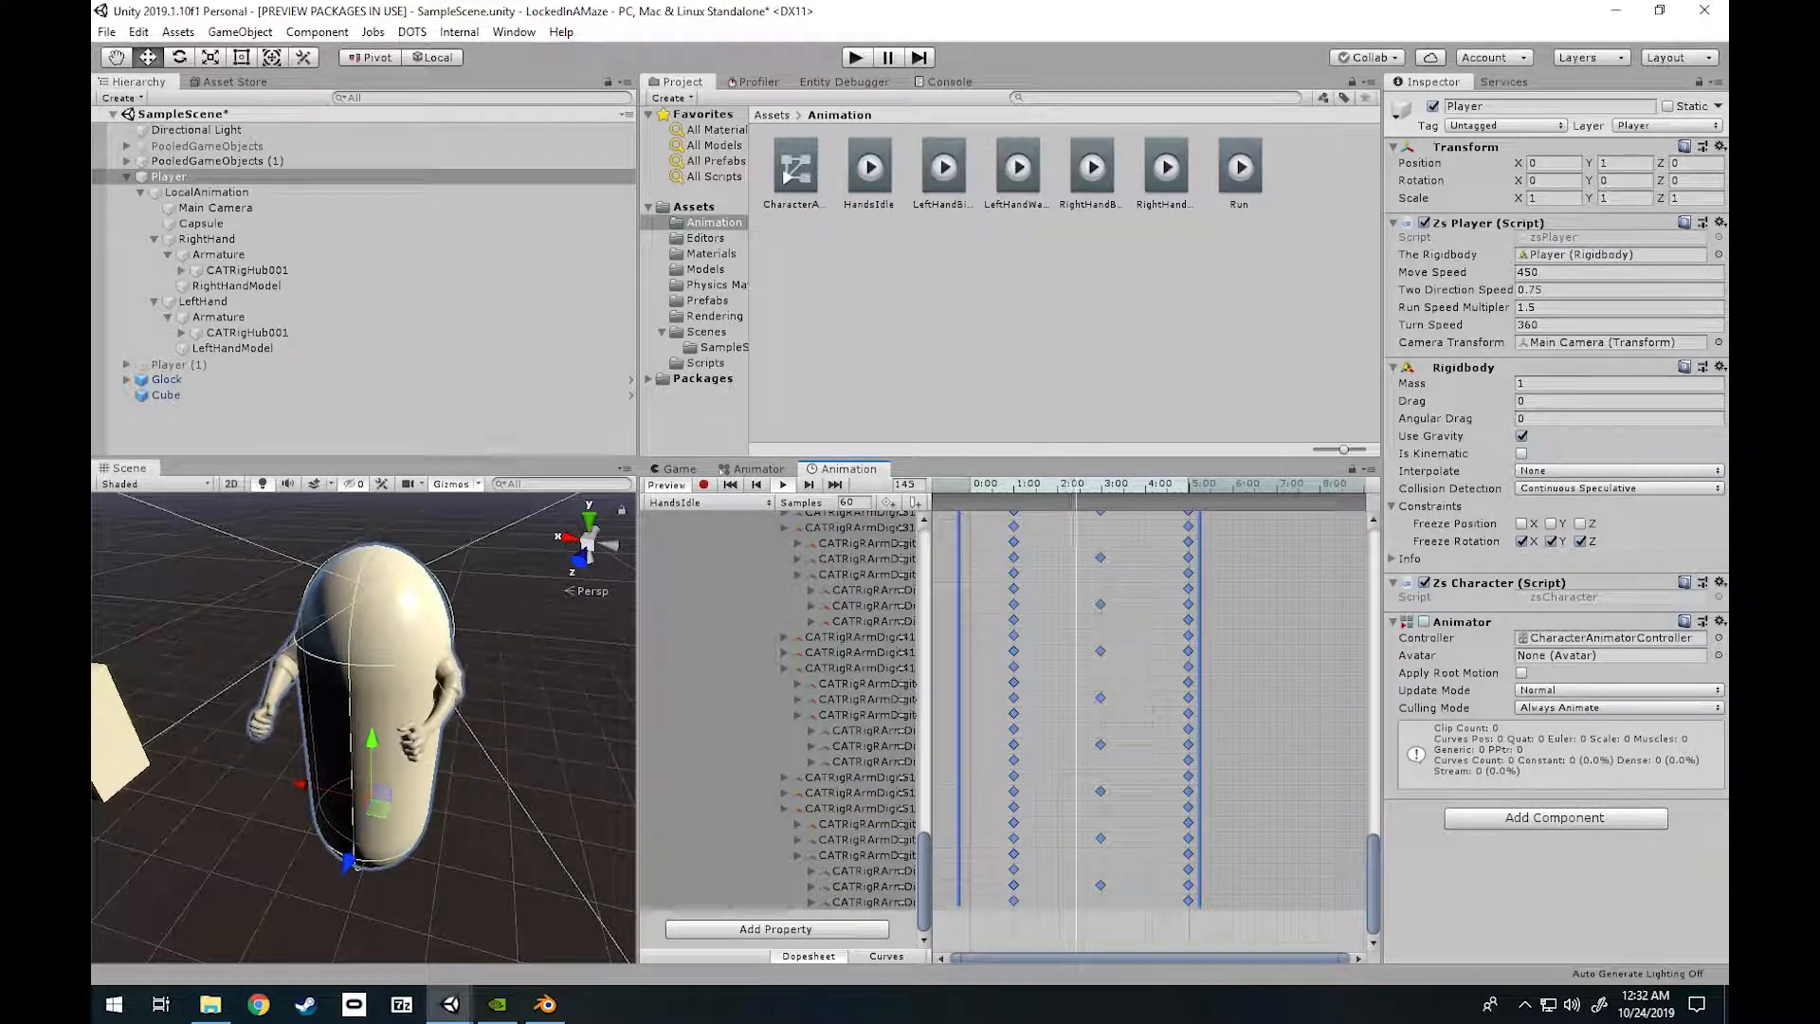
scroll(785, 729, "up", 20)
left_click(1063, 327)
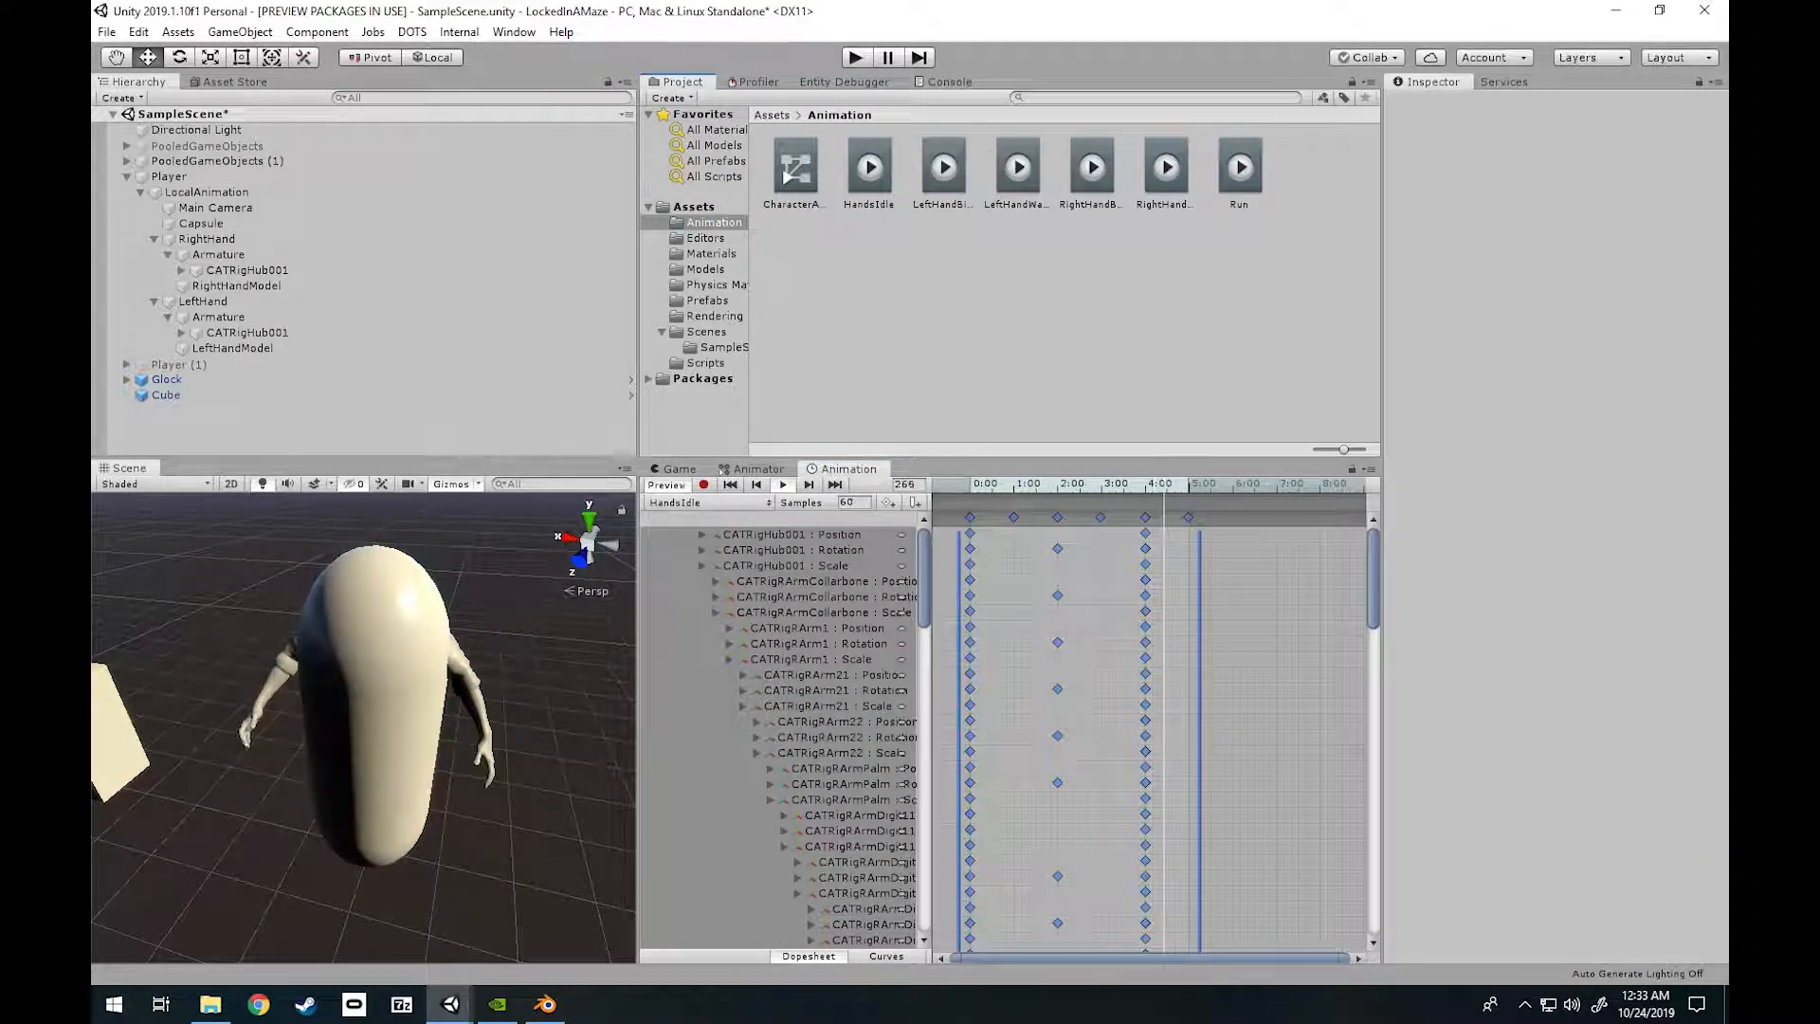
Run the scene in play mode and fly through the generated room to observe the Player's hands.
right_click_drag(363, 726, 314, 744)
key("s")
key("a")
key("a")
key("w")
key("s")
key("w")
key("a")
key("s")
key("s")
key("ctrl+p")
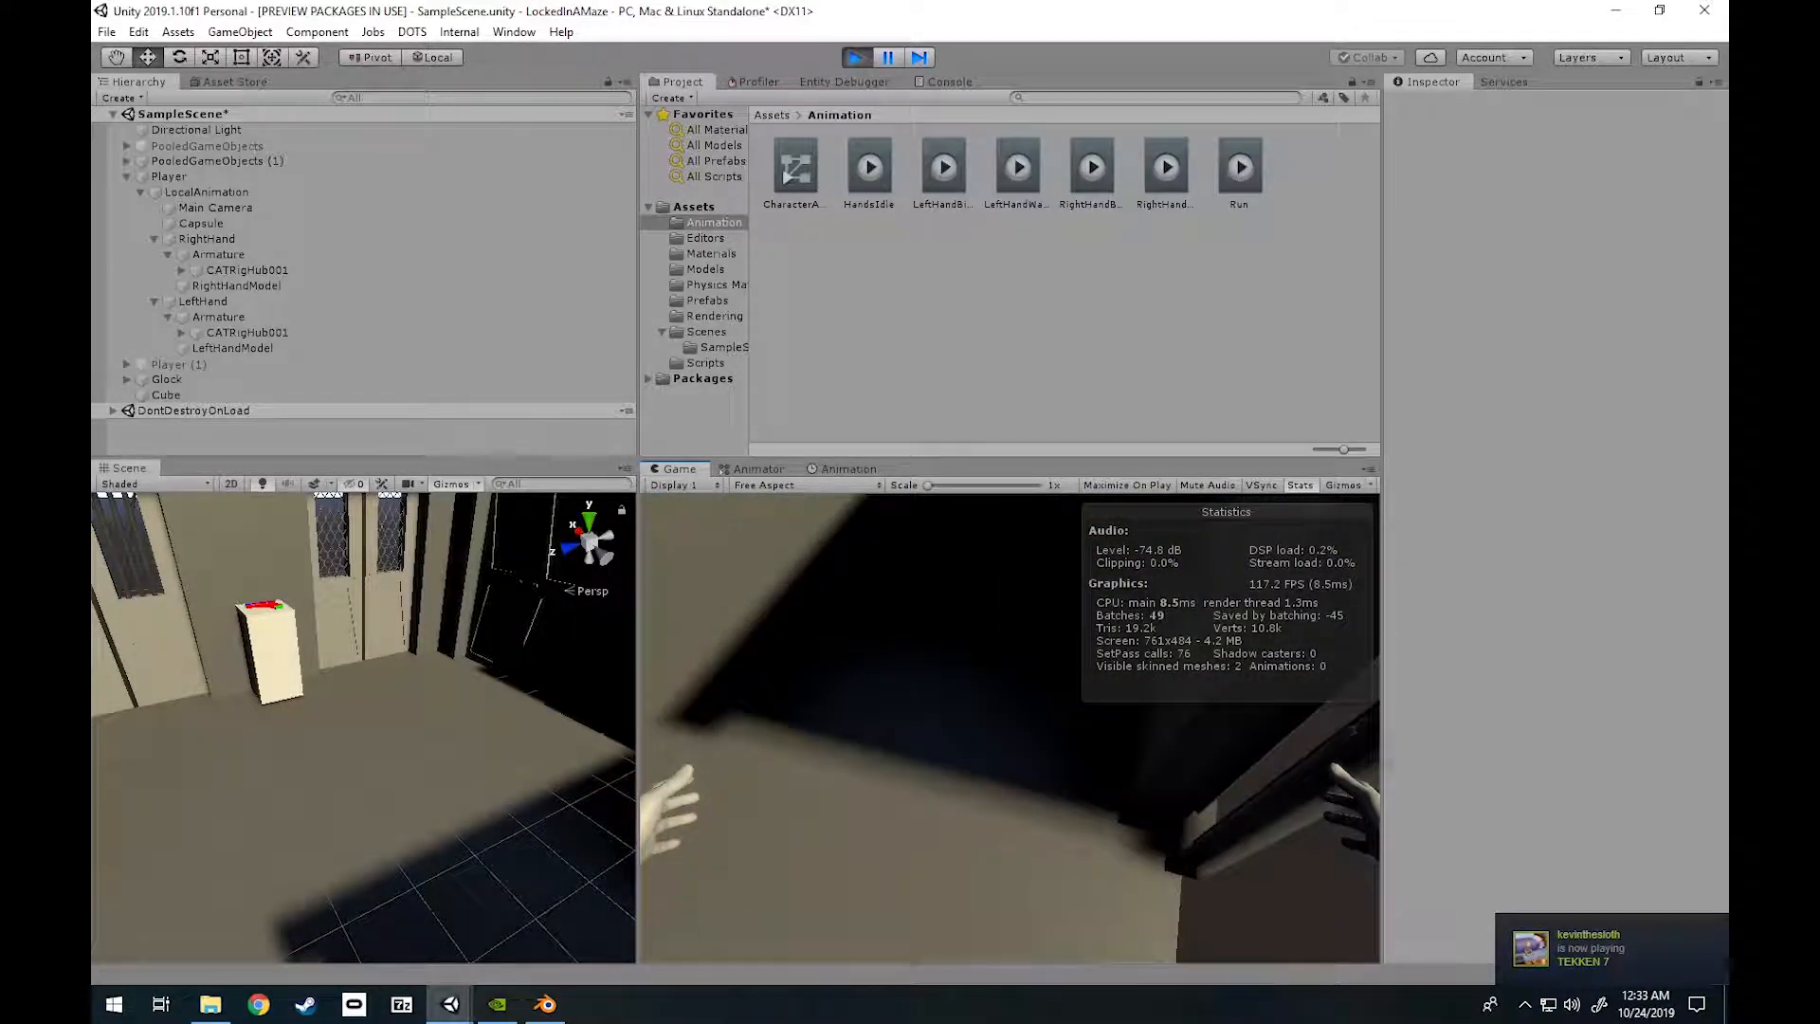
right_click_drag(363, 728, 517, 758)
key("s")
left_click(360, 706)
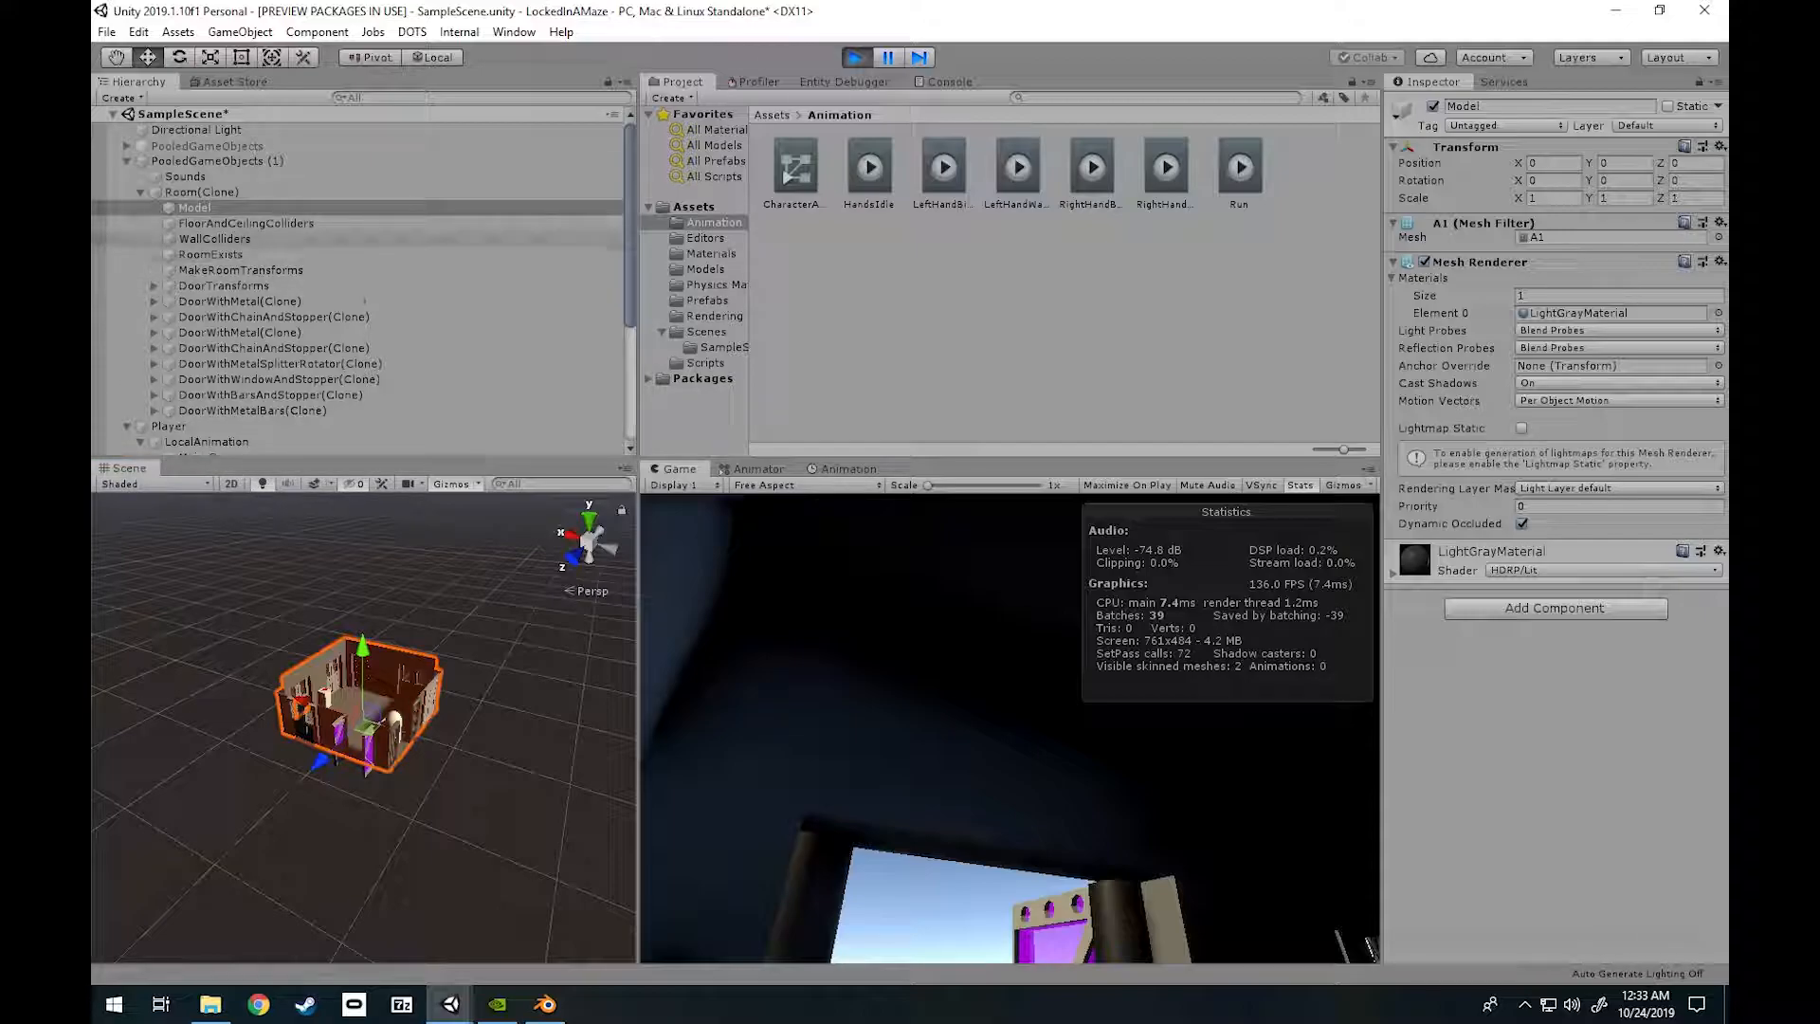
key("e")
left_click_drag(328, 702, 325, 684)
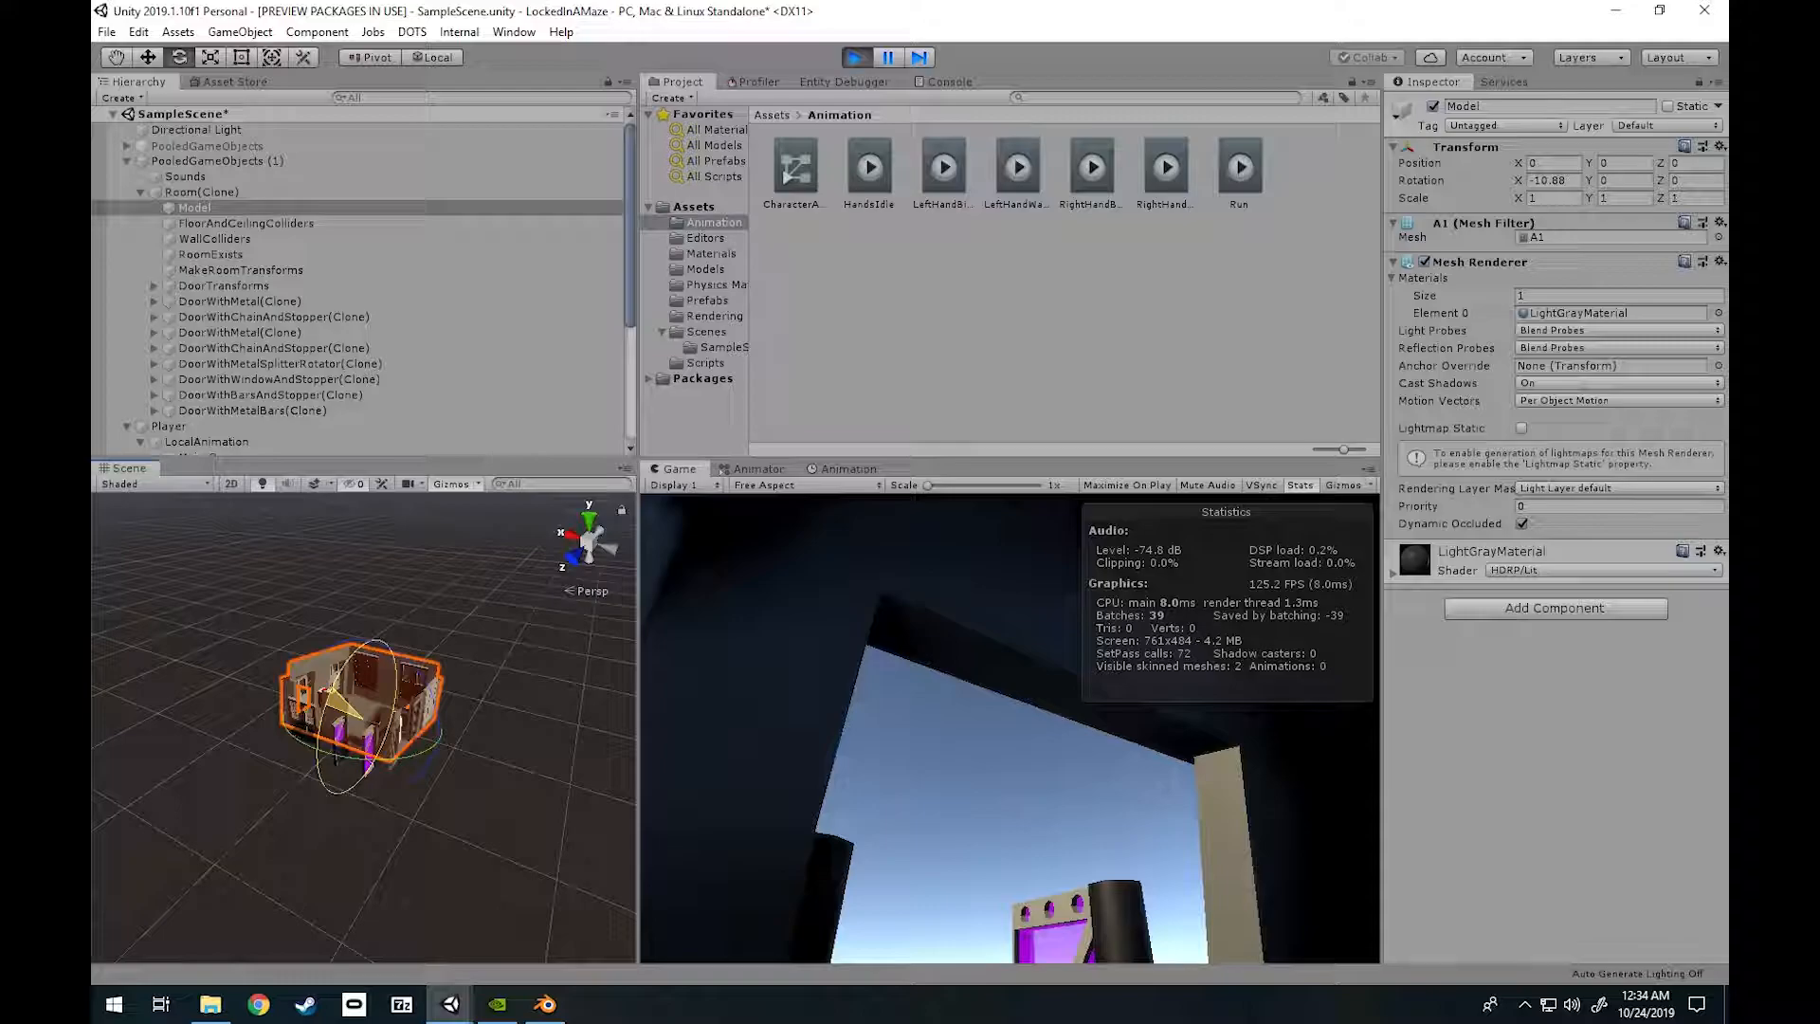
key("ctrl+z")
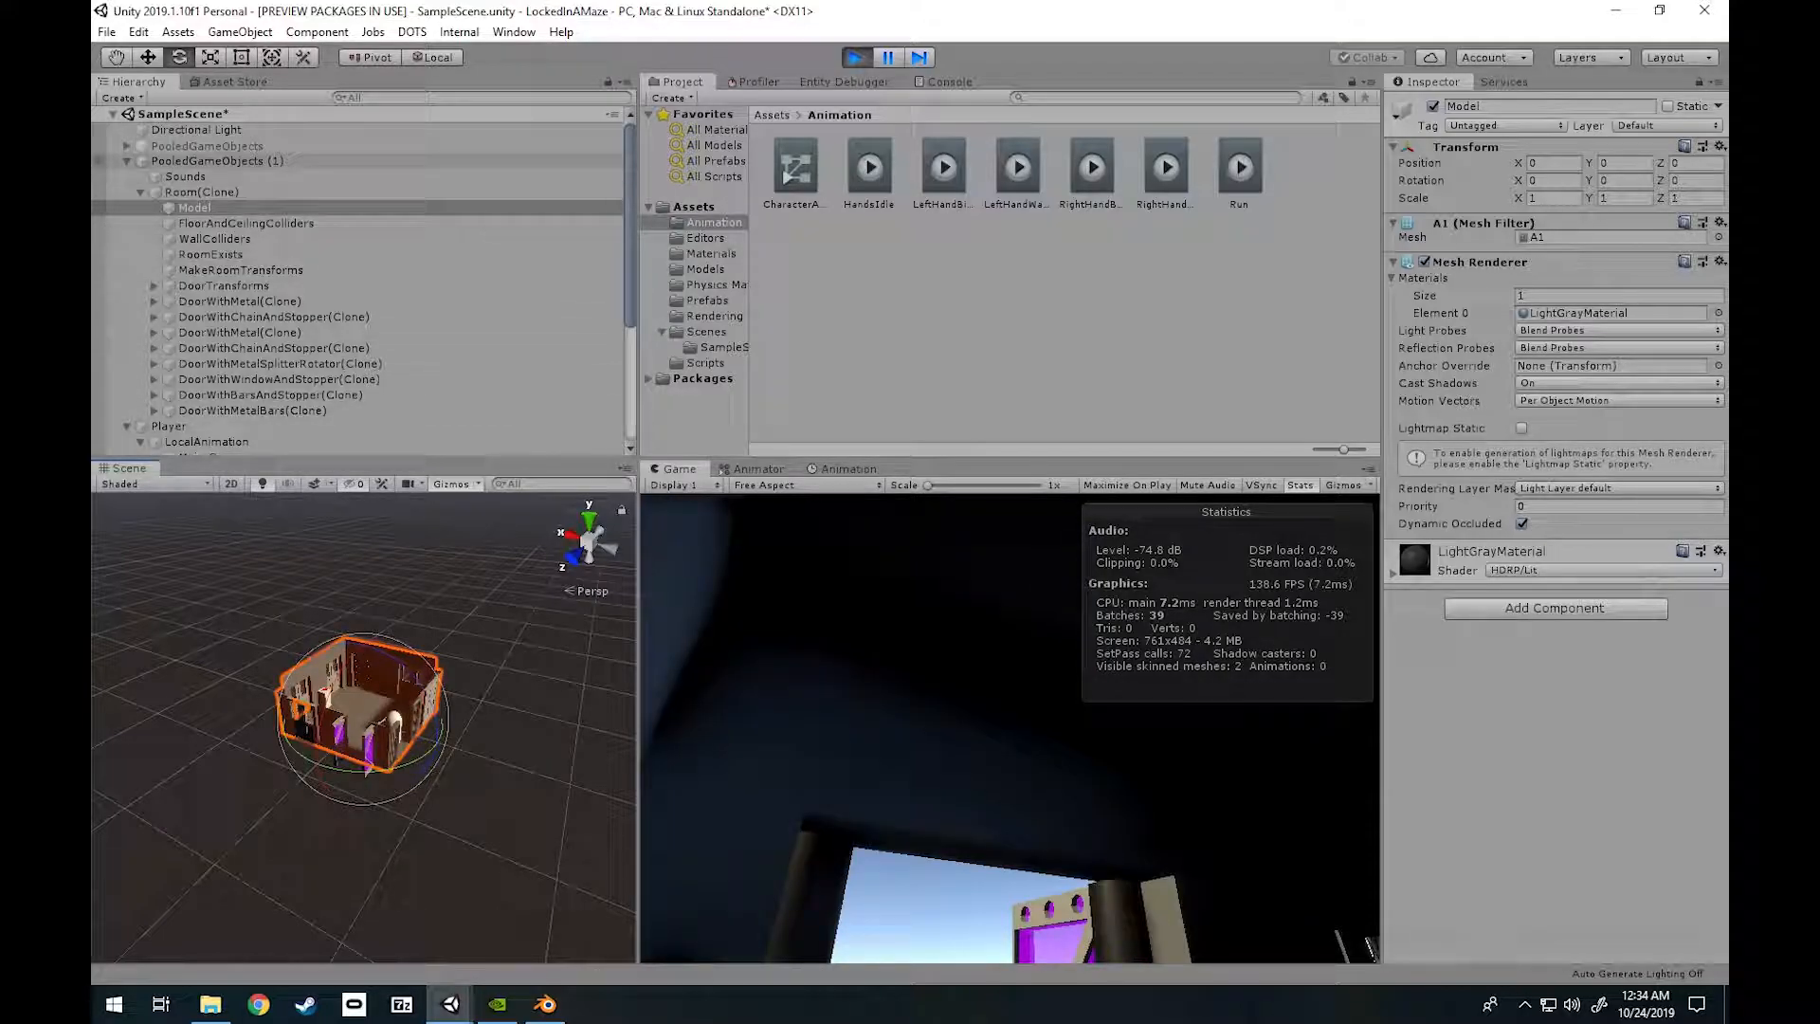
Tilt PooledGameObjects (1) to an X rotation of about -24.237 in play mode and walk the Player through the room.
left_click(216, 160)
mouse_move(336, 681)
left_mouse_down()
mouse_move(350, 656)
mouse_move(328, 699)
mouse_move(349, 658)
left_mouse_up()
left_click(893, 484)
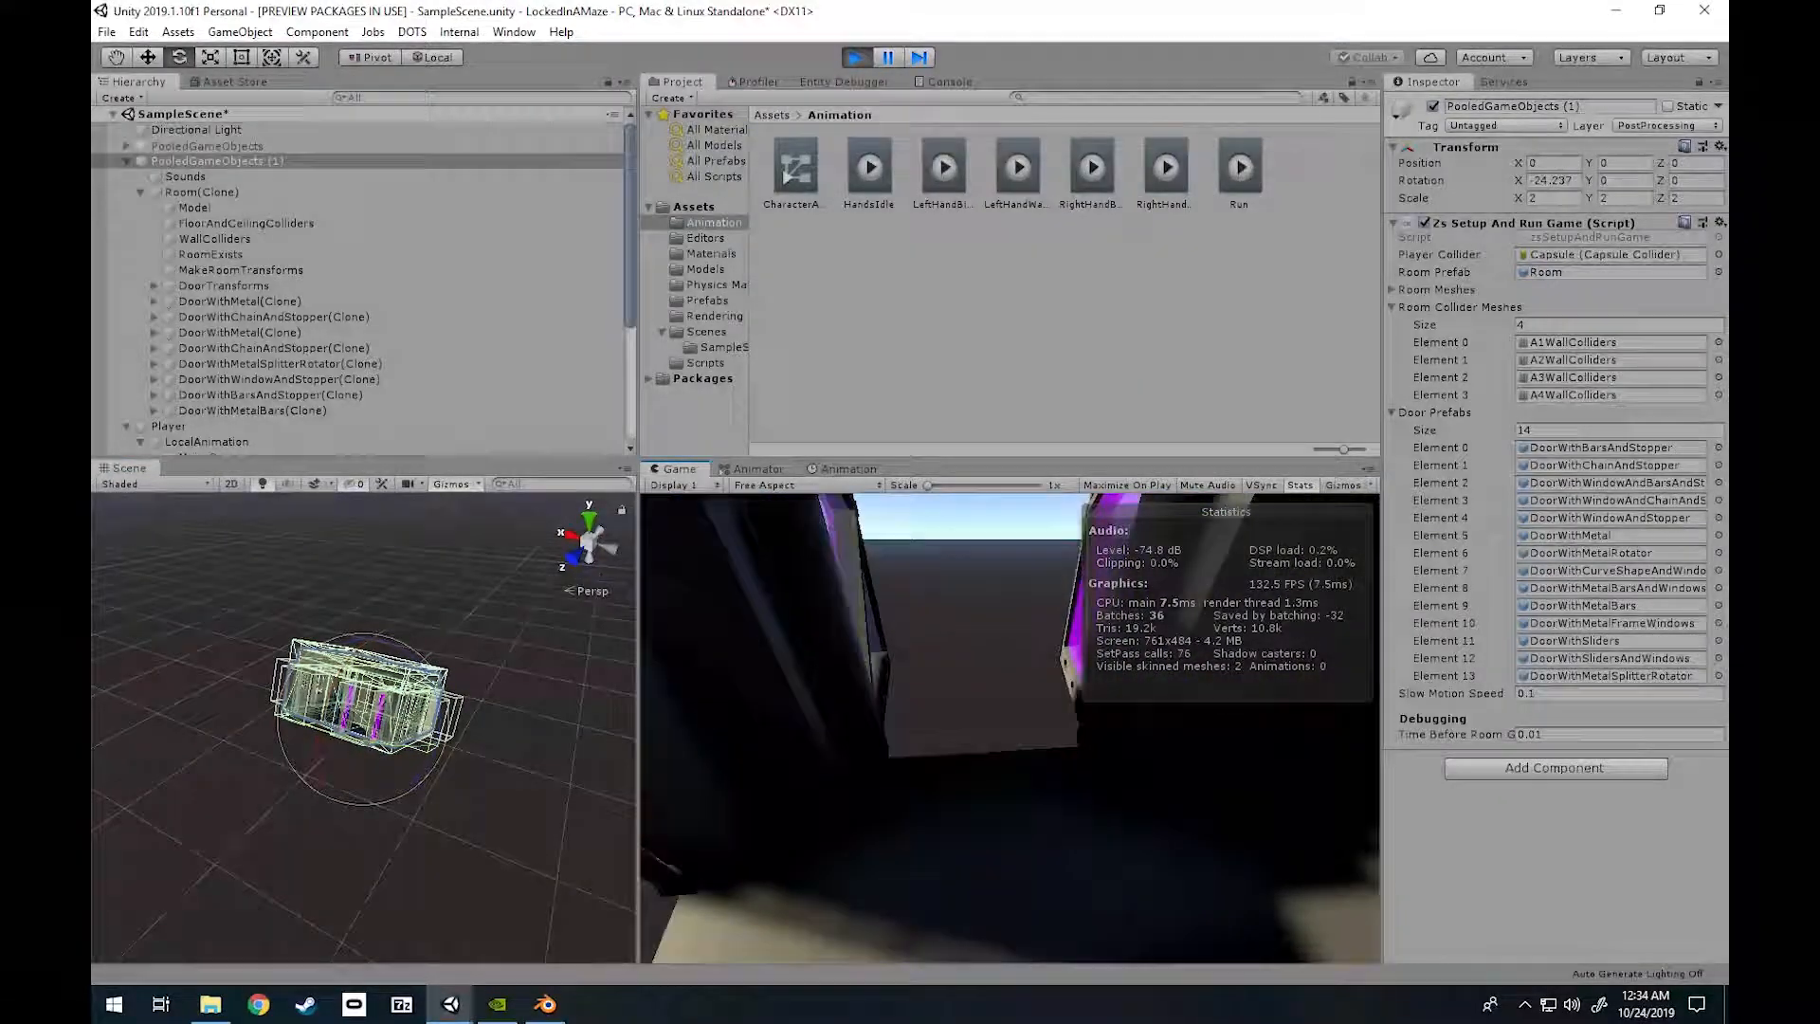
key("w")
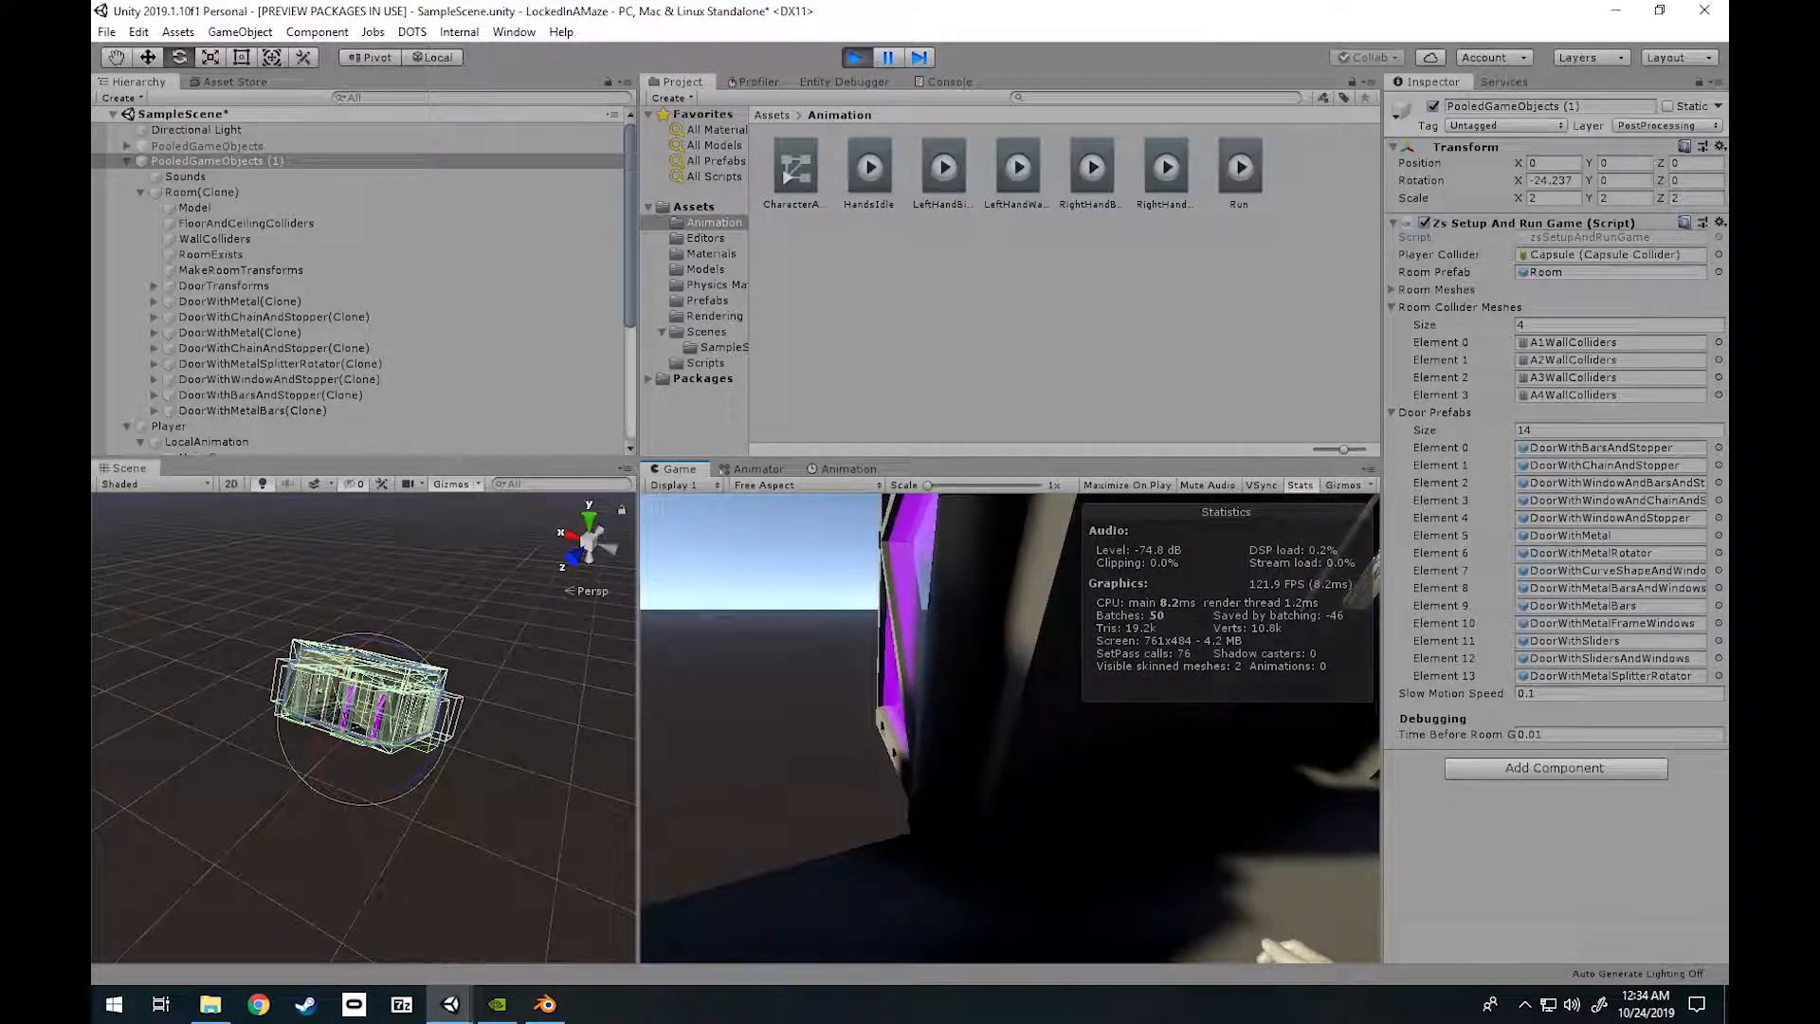
key("w")
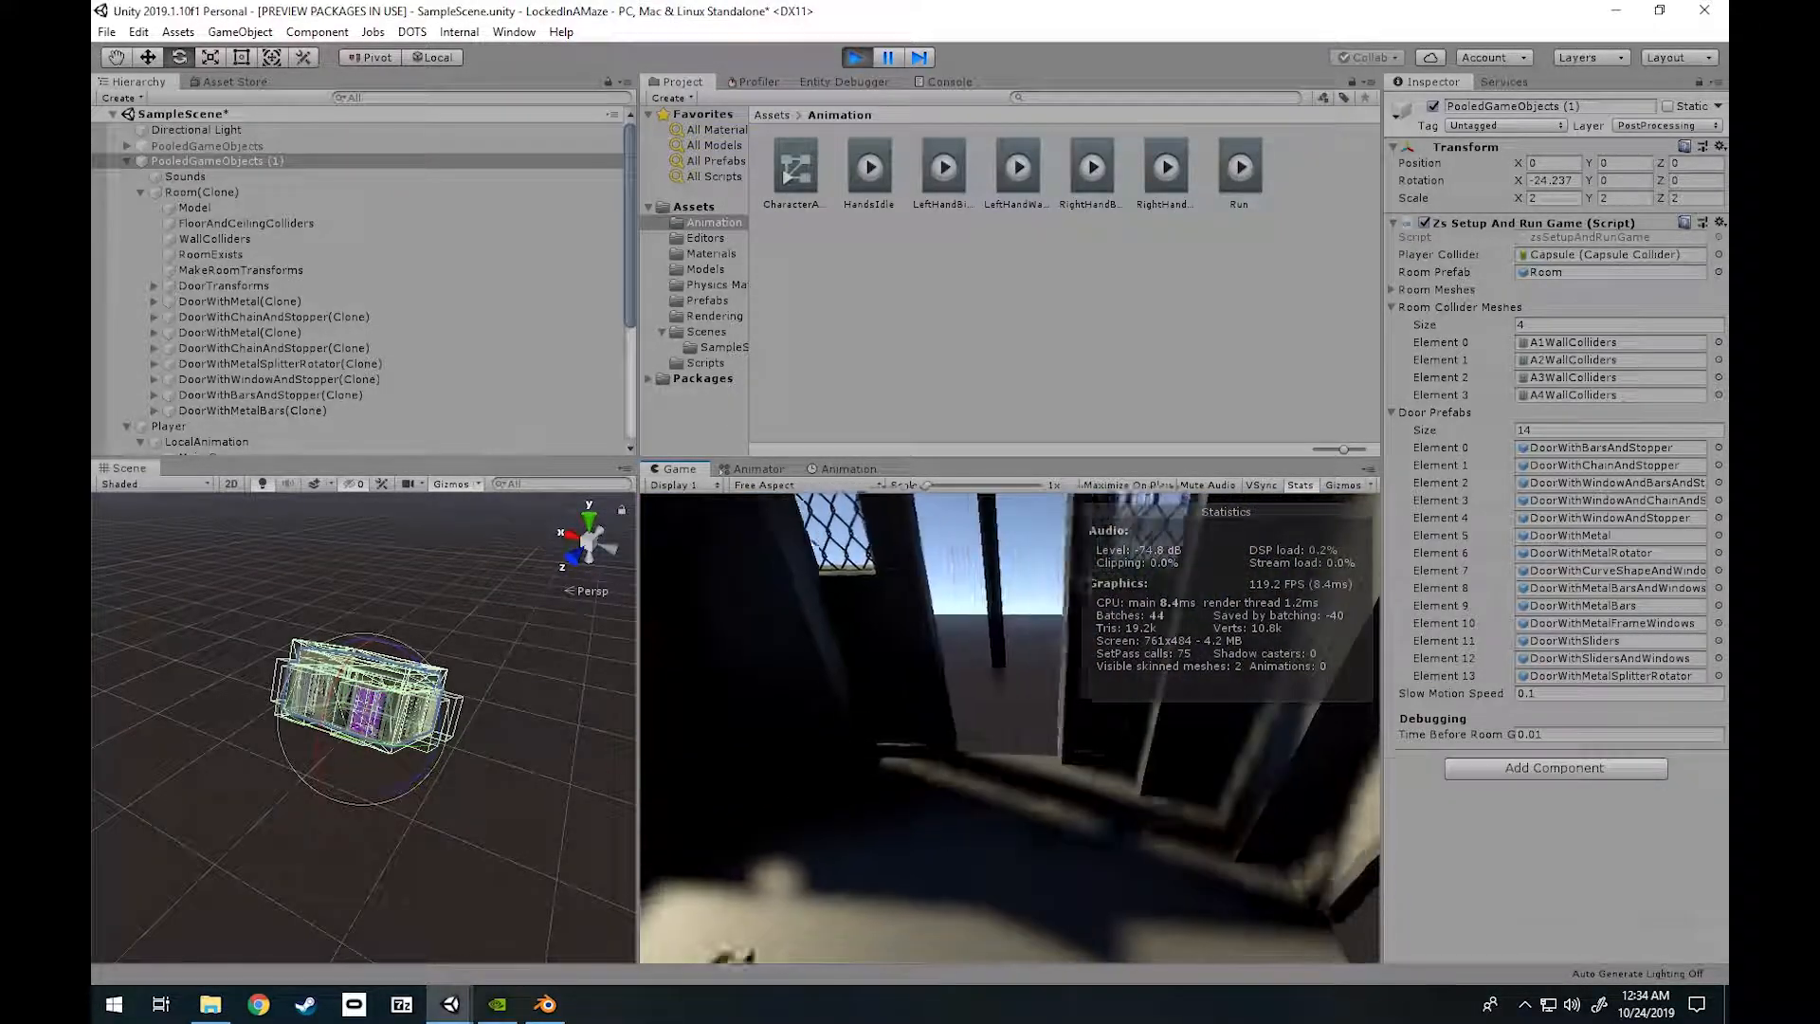
Examine the tilted room and its second DoorWithMetal(Clone) from several angles, and stop play mode.
right_click_drag(363, 759, 190, 881)
key("w")
key("w")
key("s")
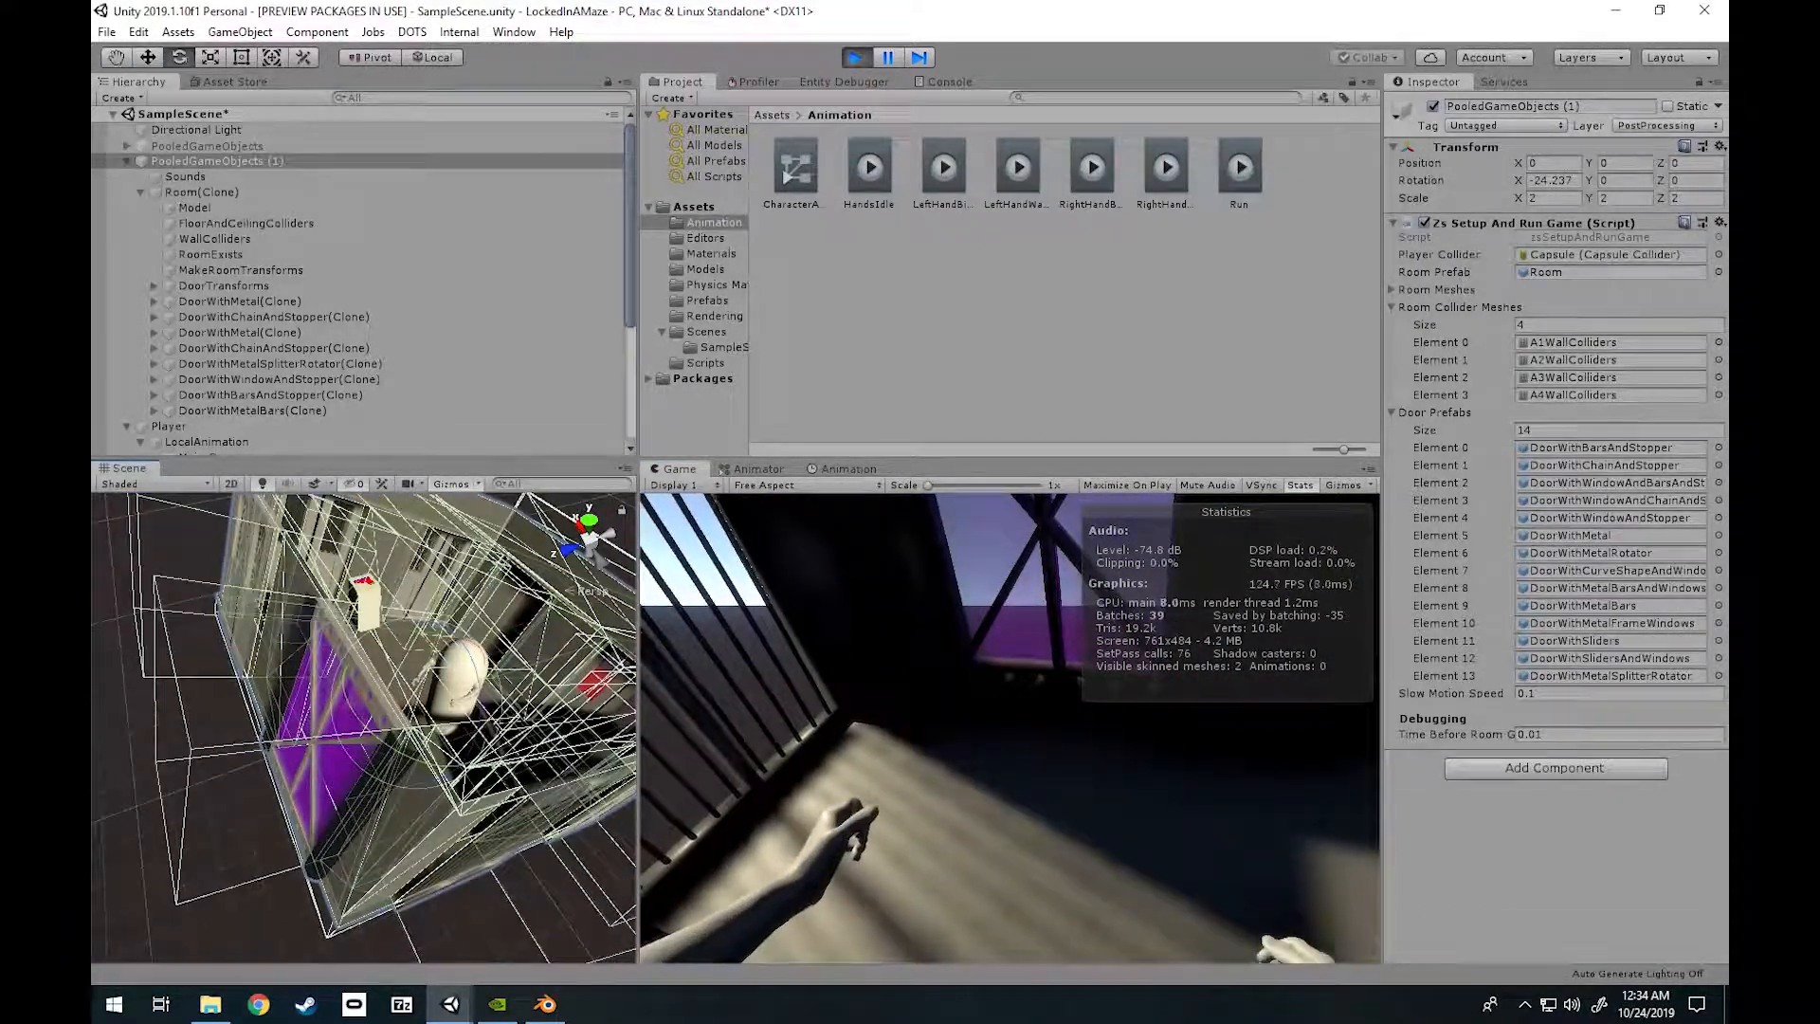
left_click(240, 332)
right_click_drag(380, 682, 403, 707)
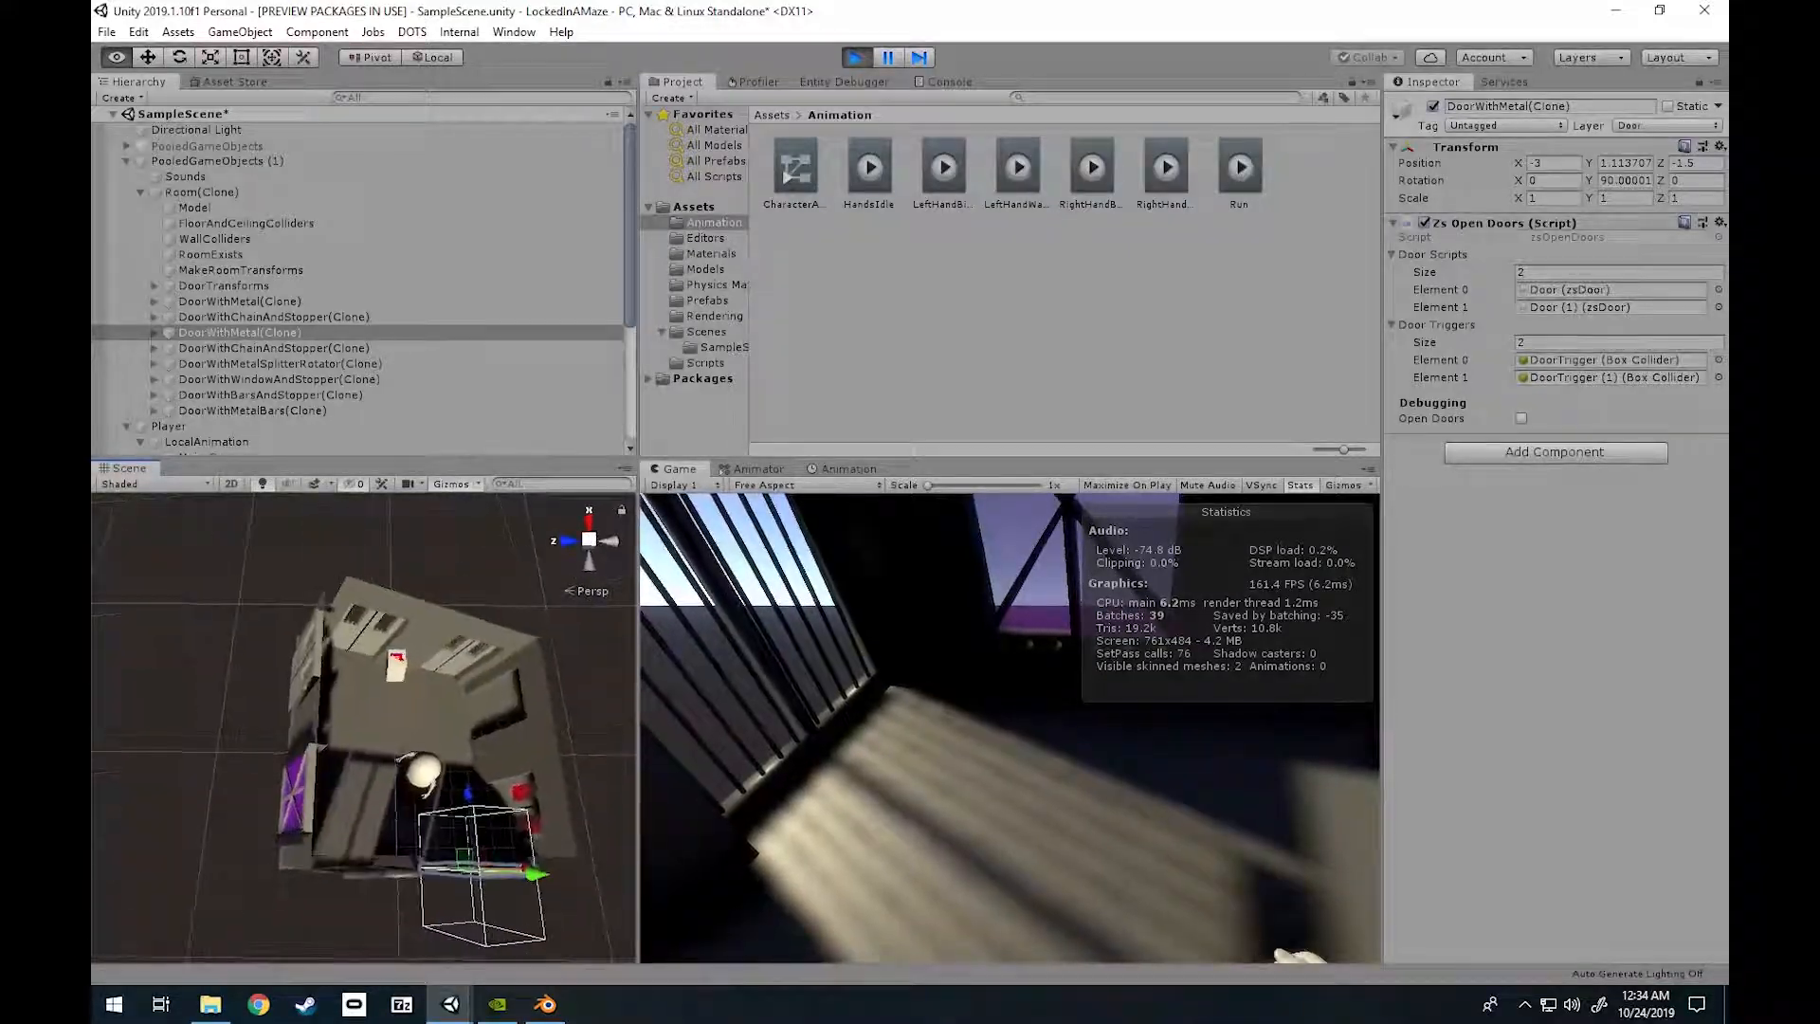
left_click_drag(408, 711, 508, 787, "alt")
scroll(508, 787, "down", 5)
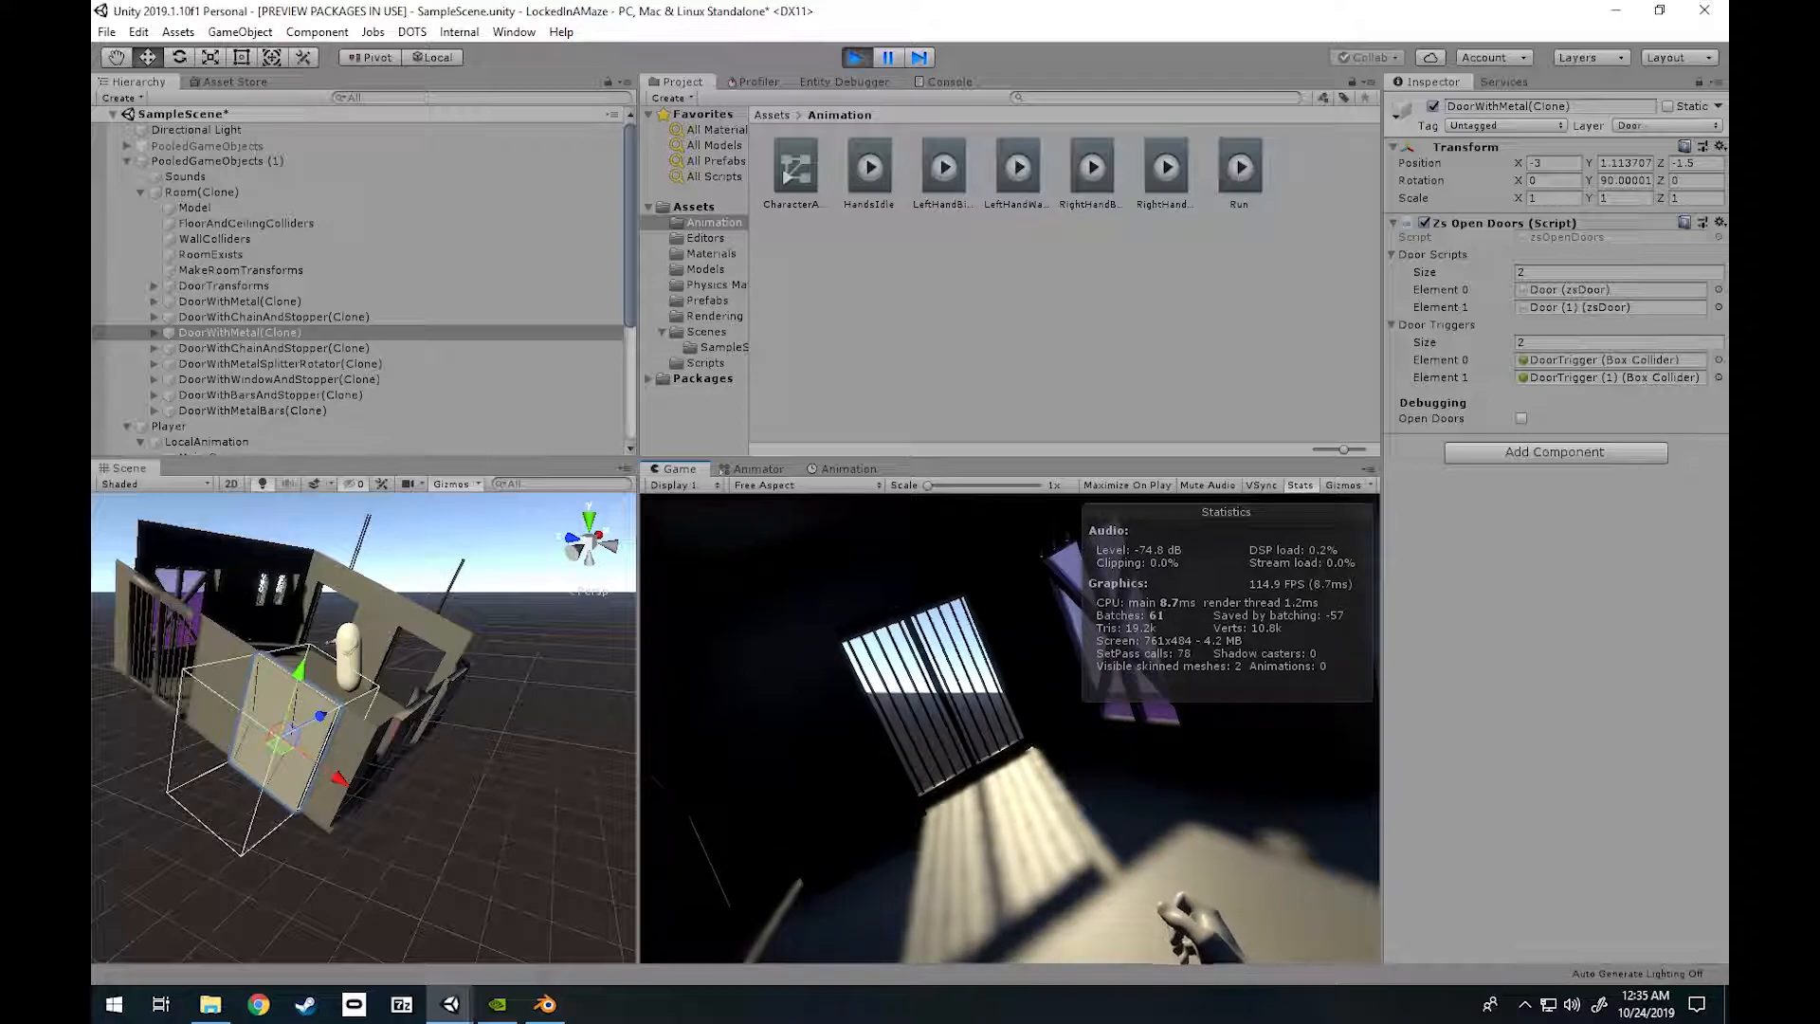
key("ctrl+p")
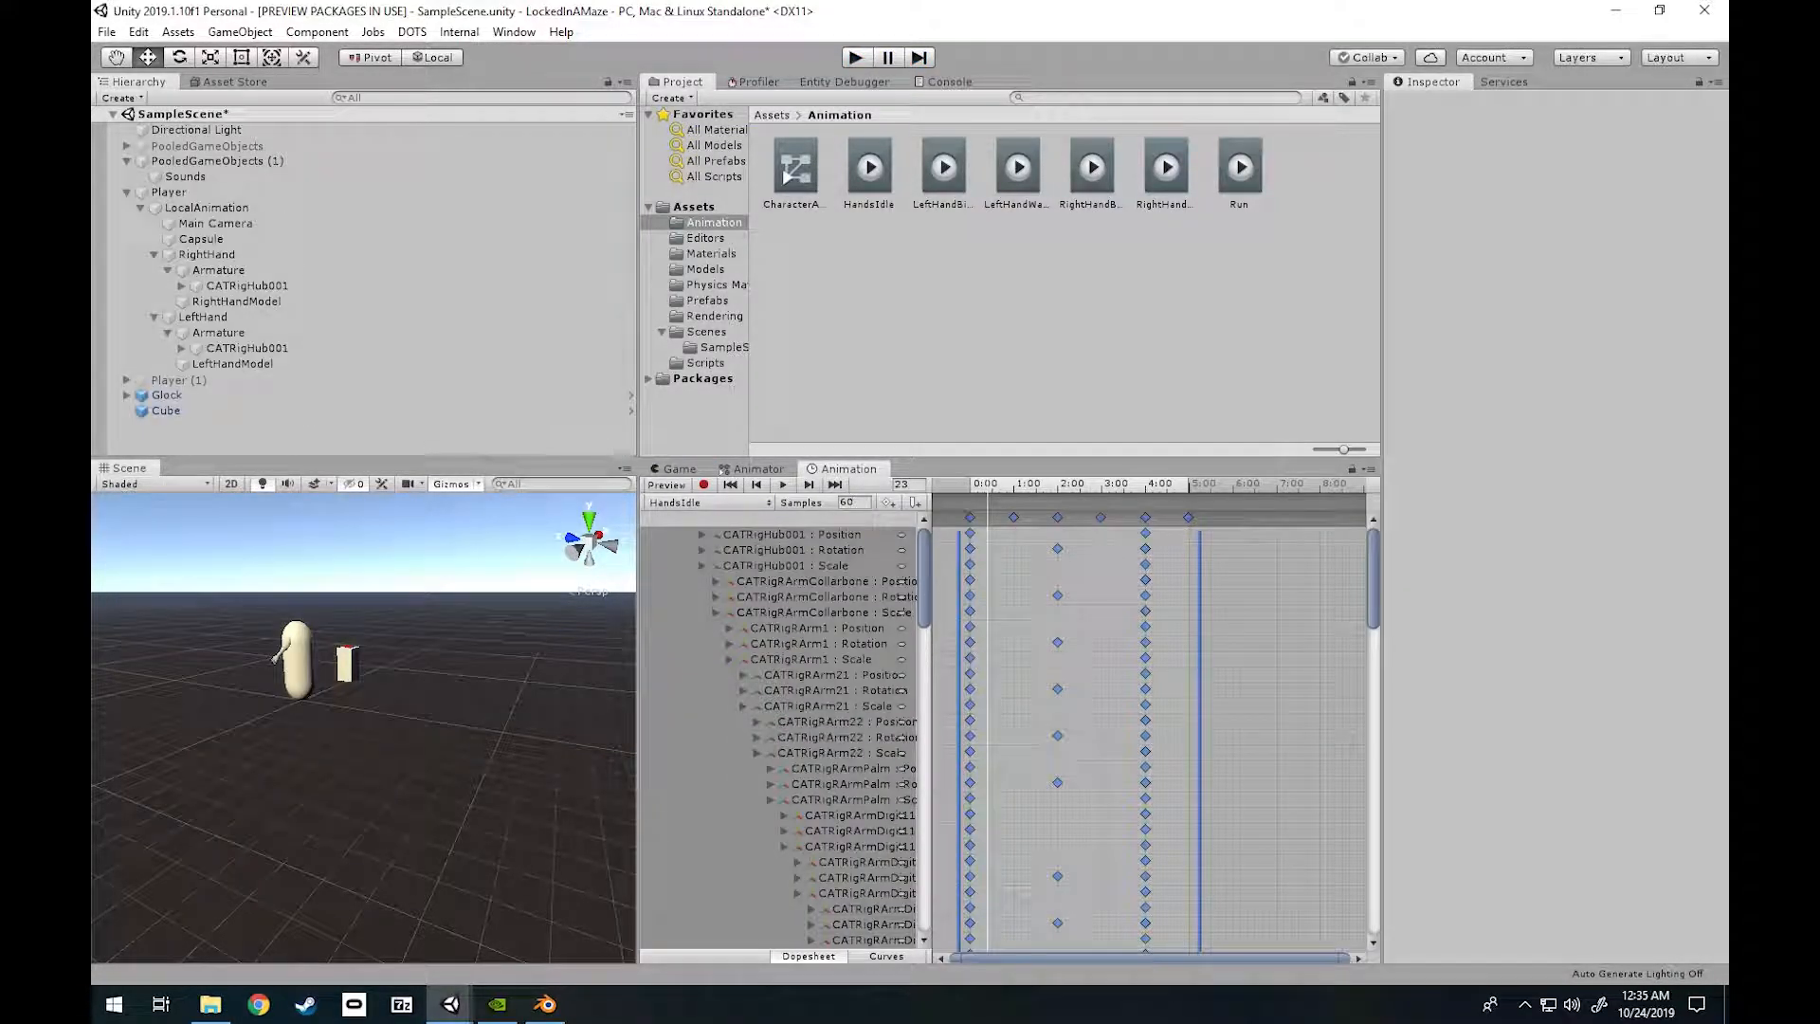
Return to the Player and review the left-hand clips, ending with LeftHandWalk, in the Animation folder.
right_click_drag(363, 727, 536, 768)
key("w")
key("s")
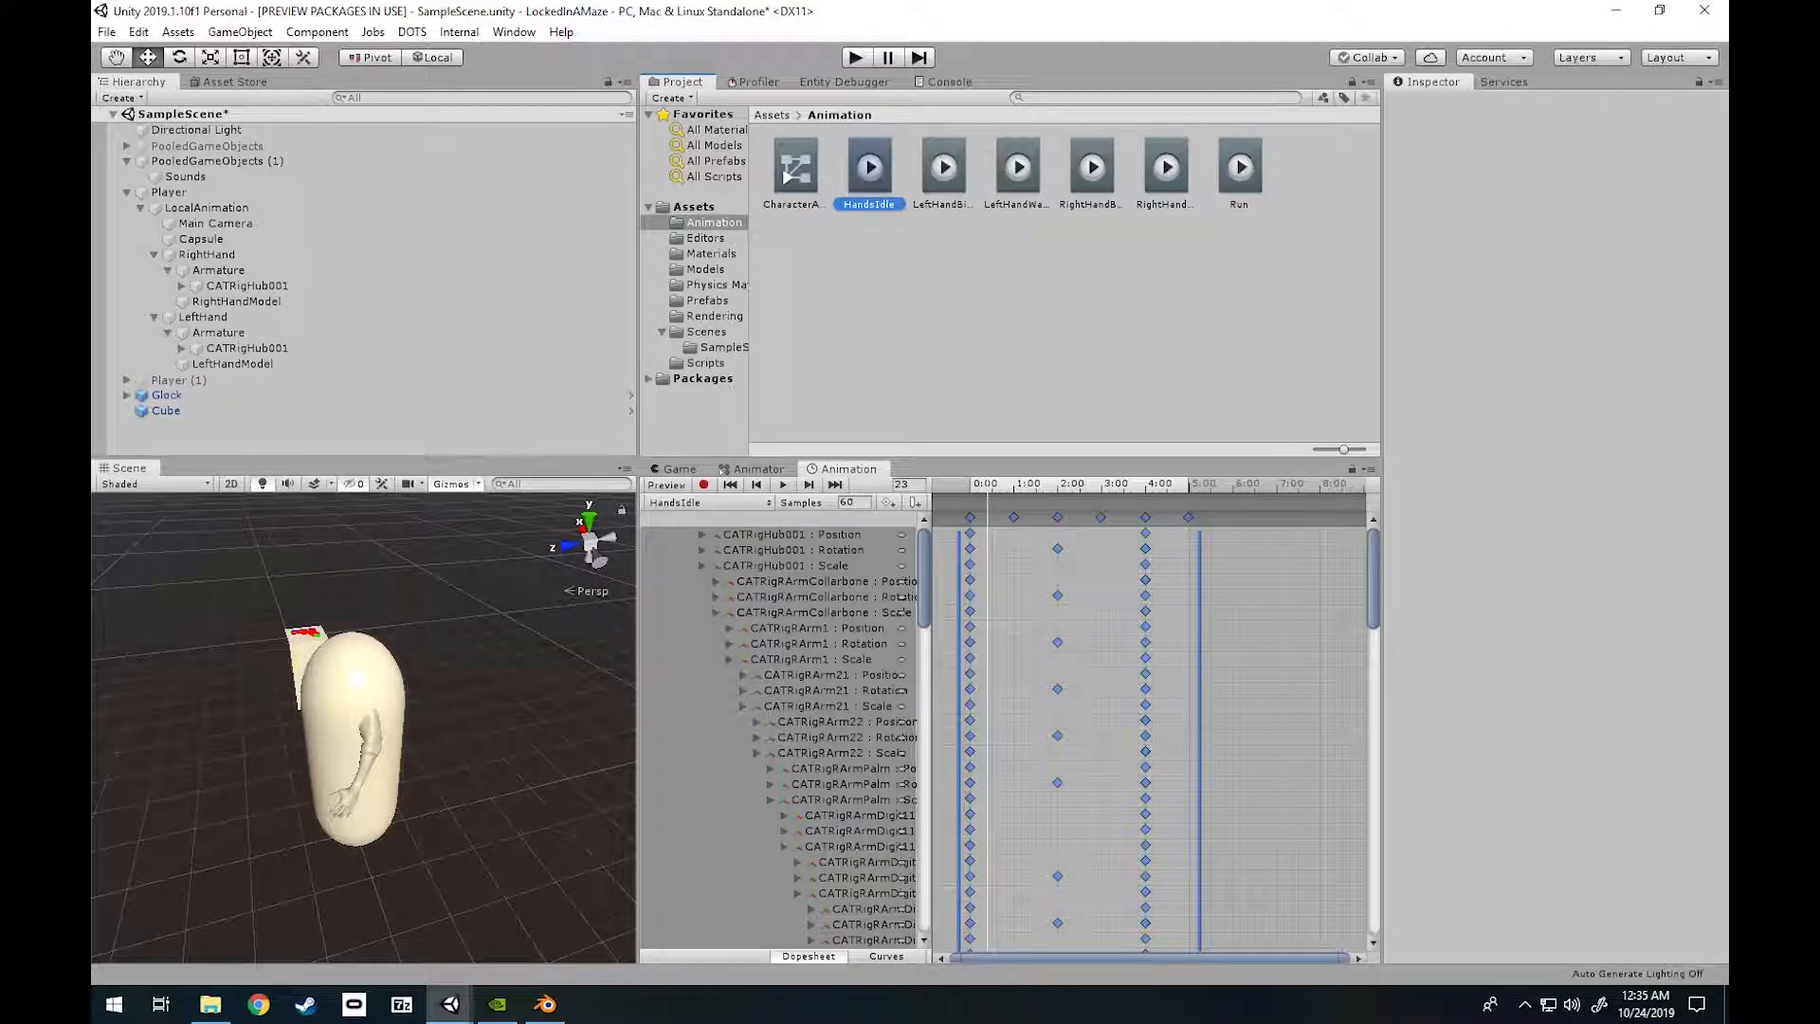
left_click(943, 167)
left_click(1017, 167)
left_click(1017, 284)
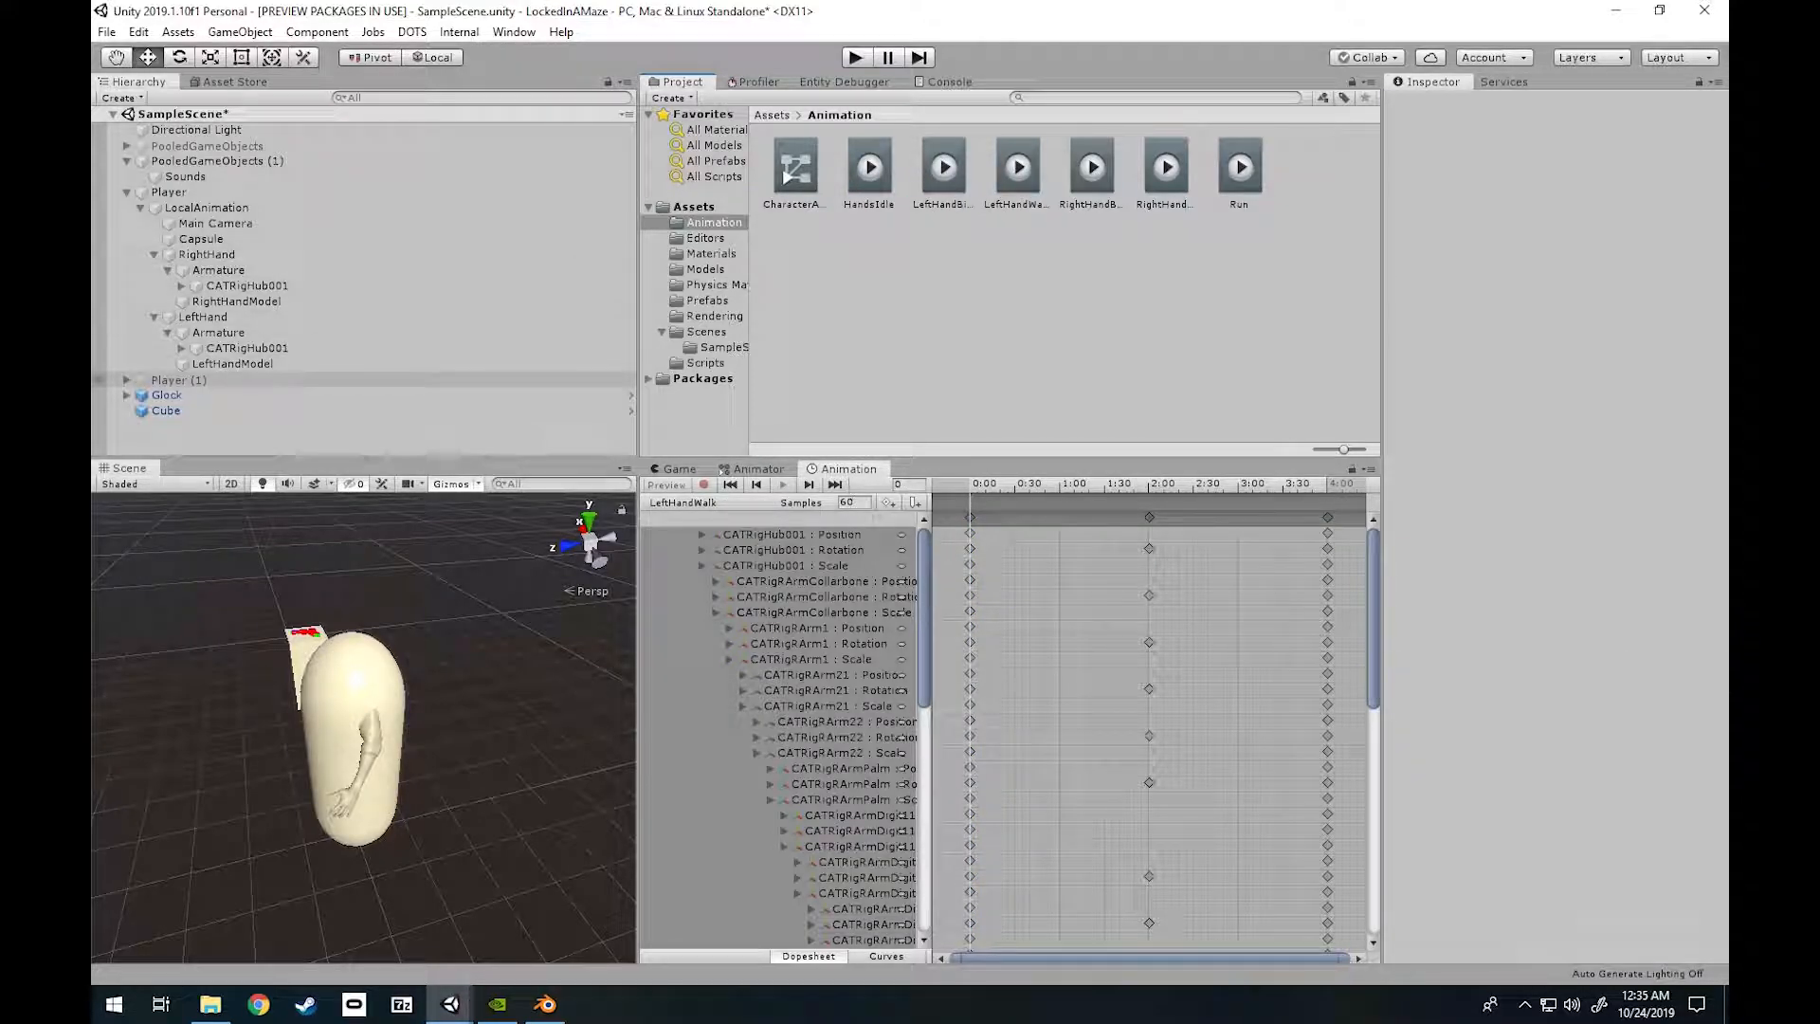
Select the Glock and examine the gun model on the cube up close.
double_click(166, 394)
right_click_drag(364, 728, 275, 727)
key("d")
key("w")
key("s")
key("a")
key("w")
key("w")
key("s")
key("s")
key("d")
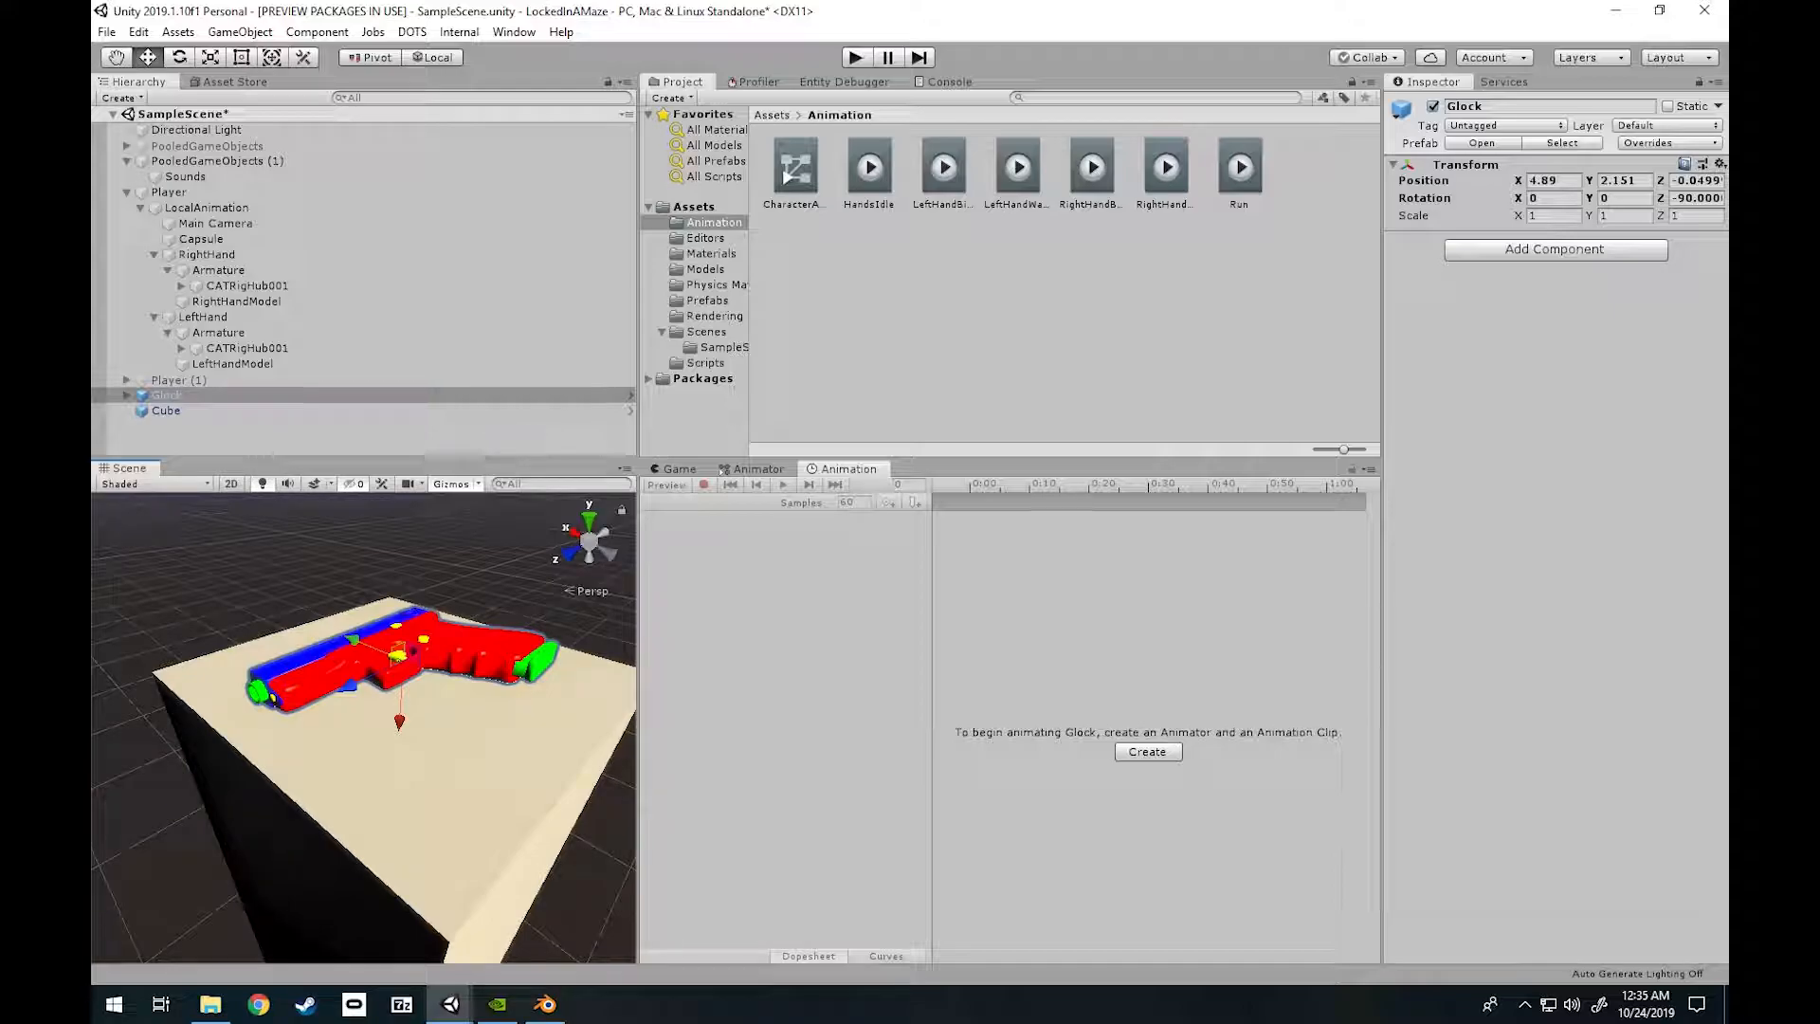
Switch to Blender and close its window.
key("alt+Tab")
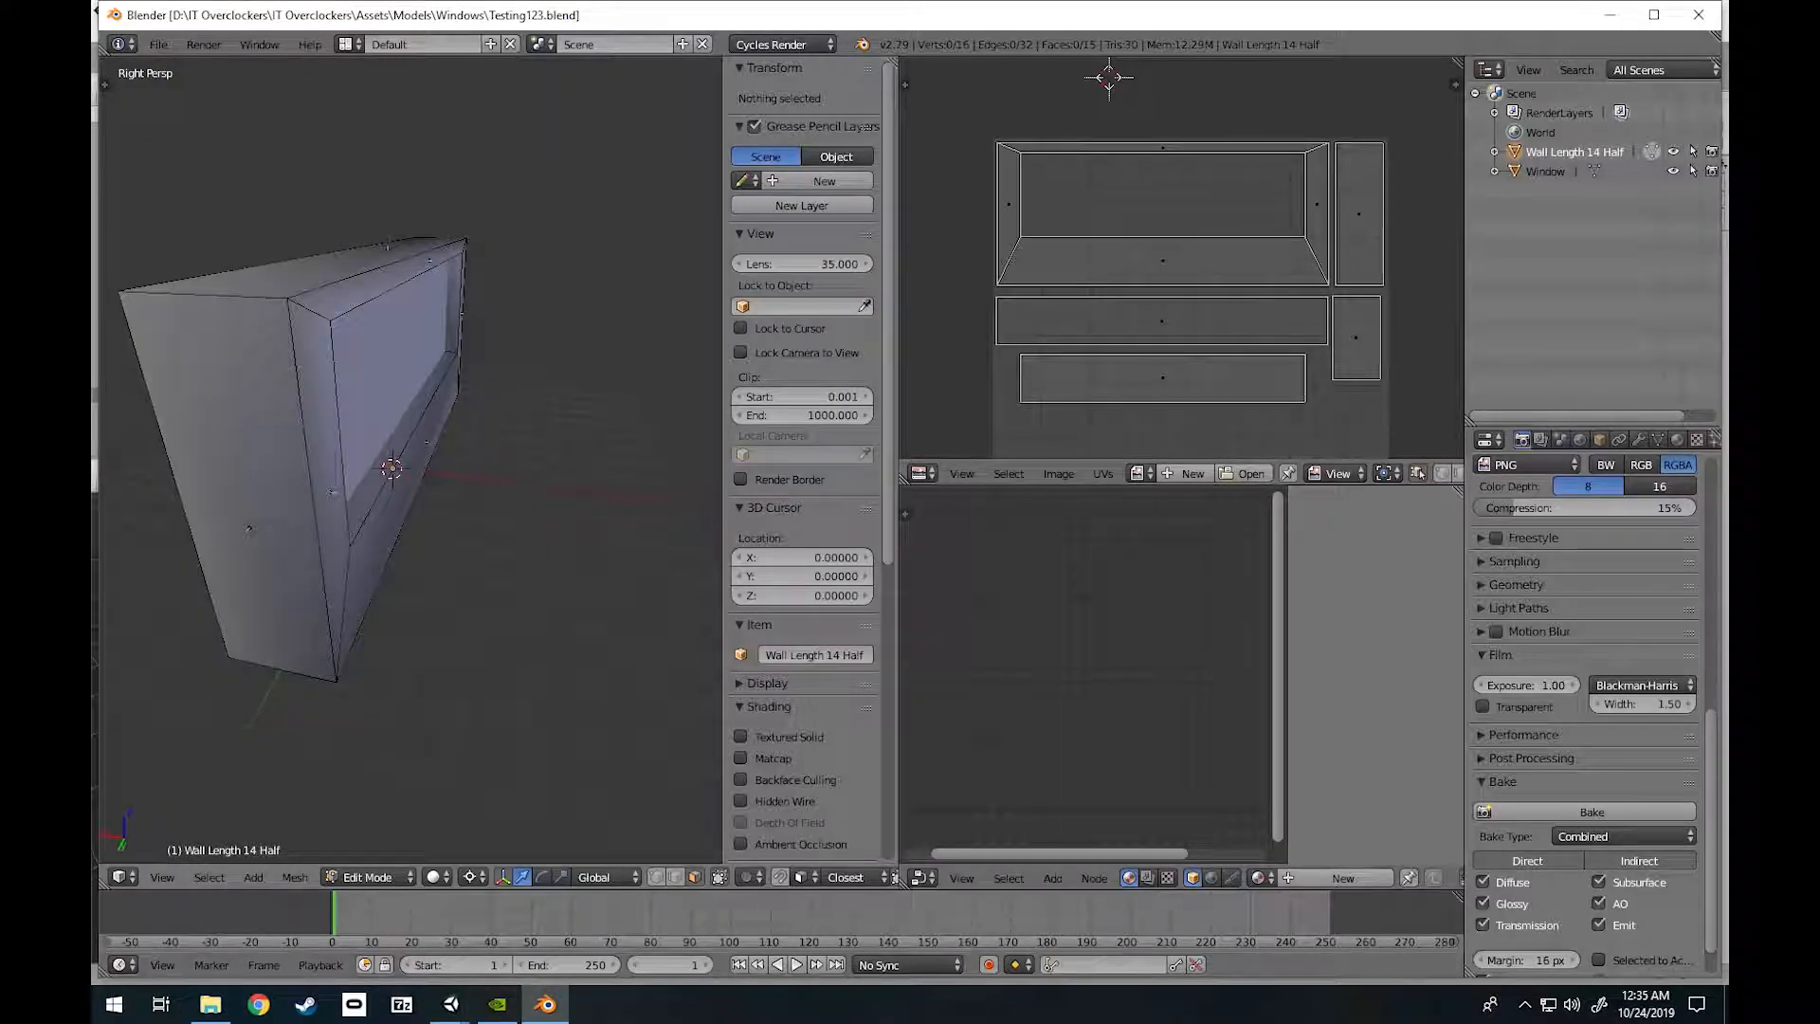
left_click(1697, 15)
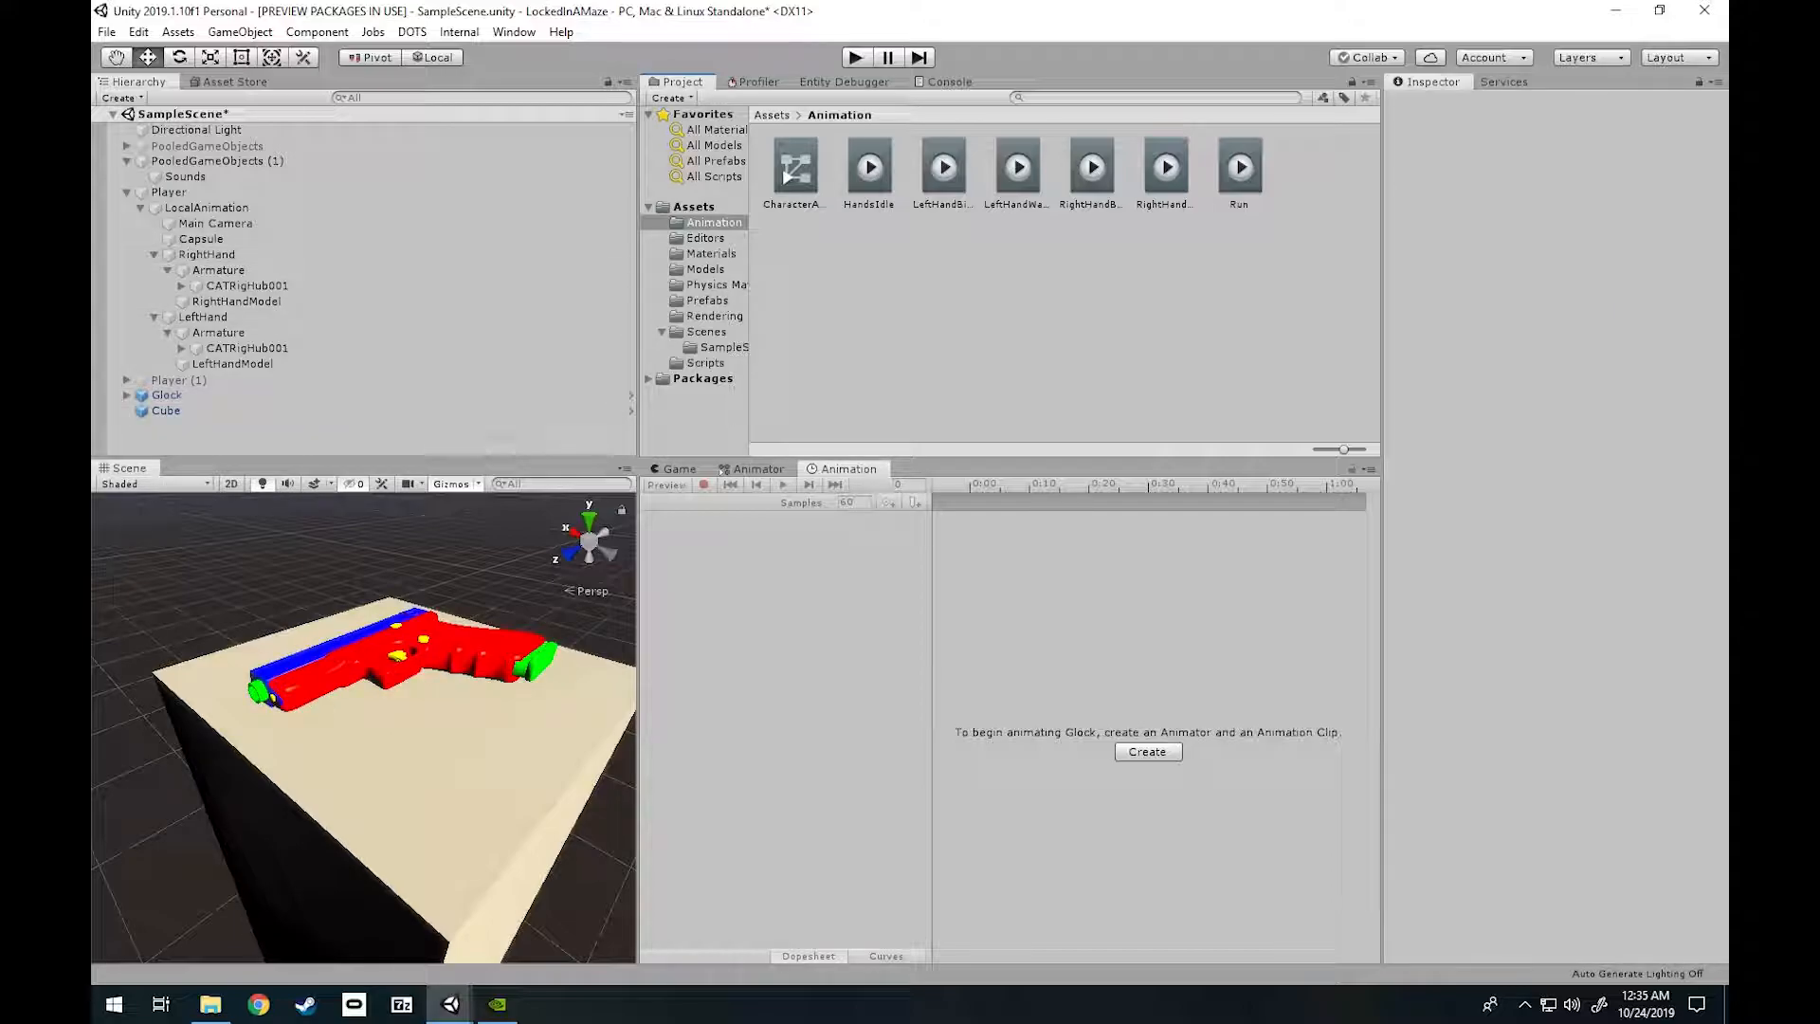
Open the Animation Hierarchy Editor to show where it is found.
left_click(512, 31)
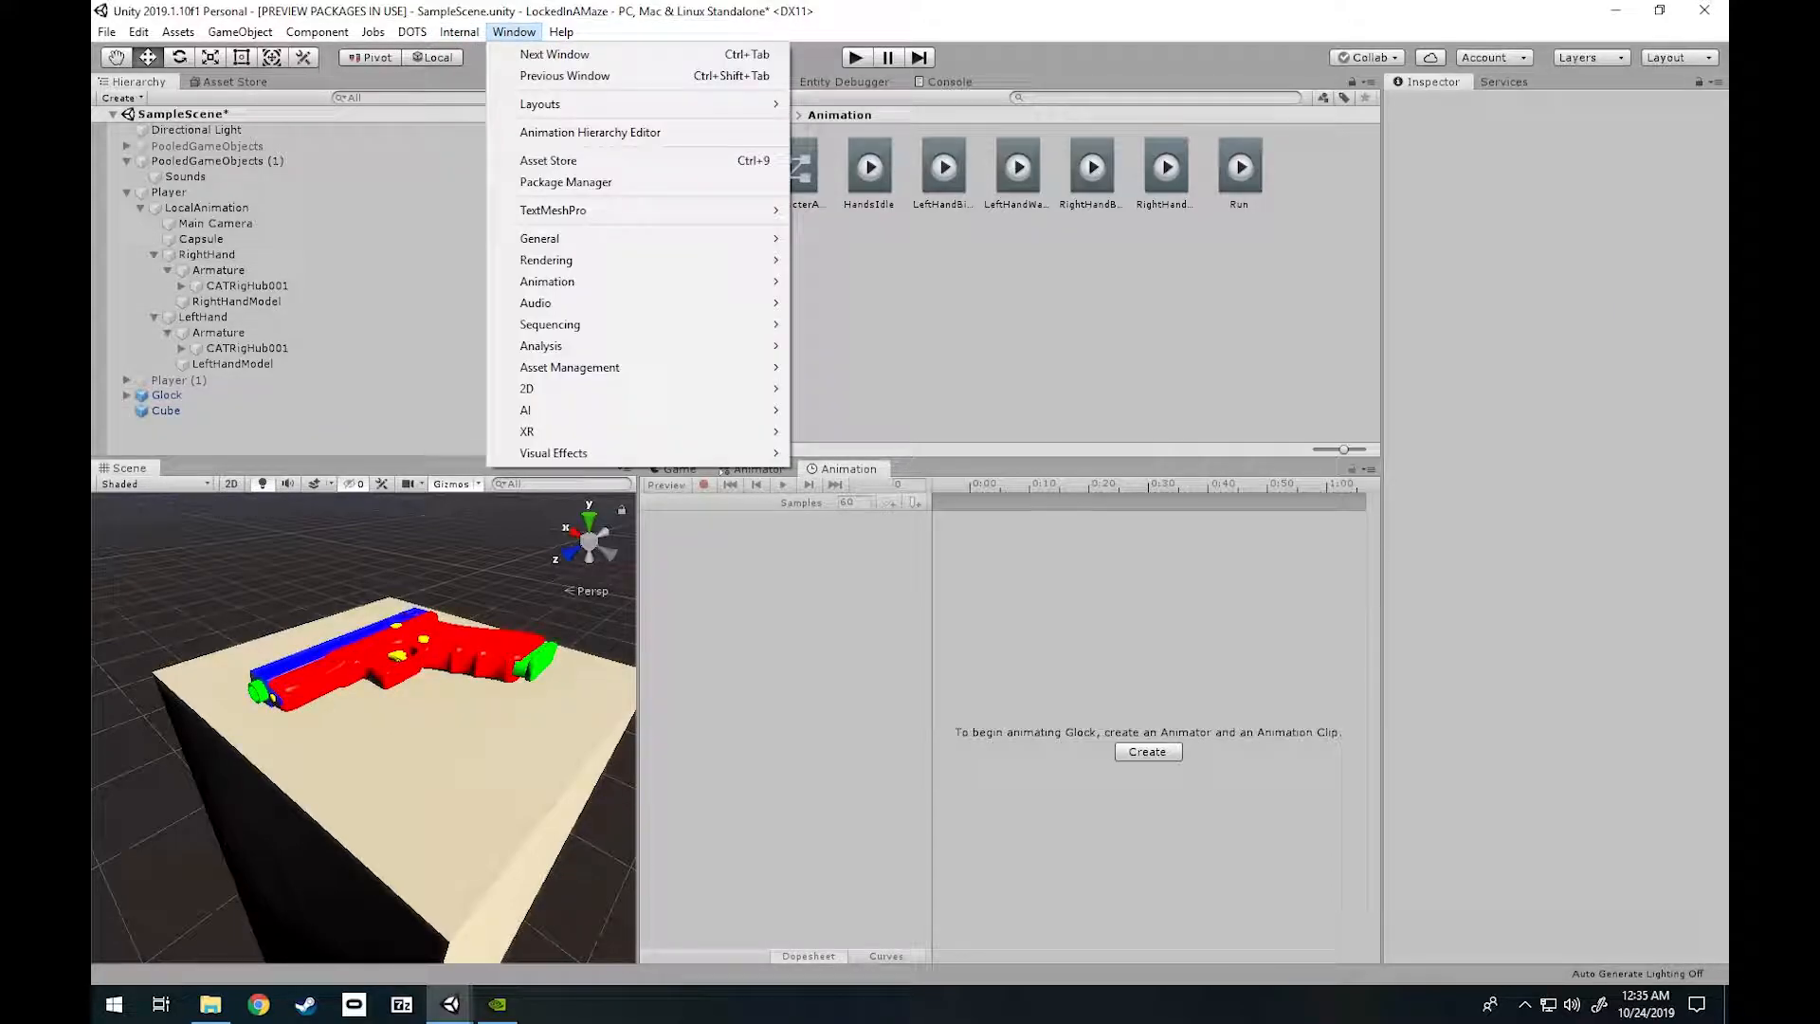
left_click(590, 132)
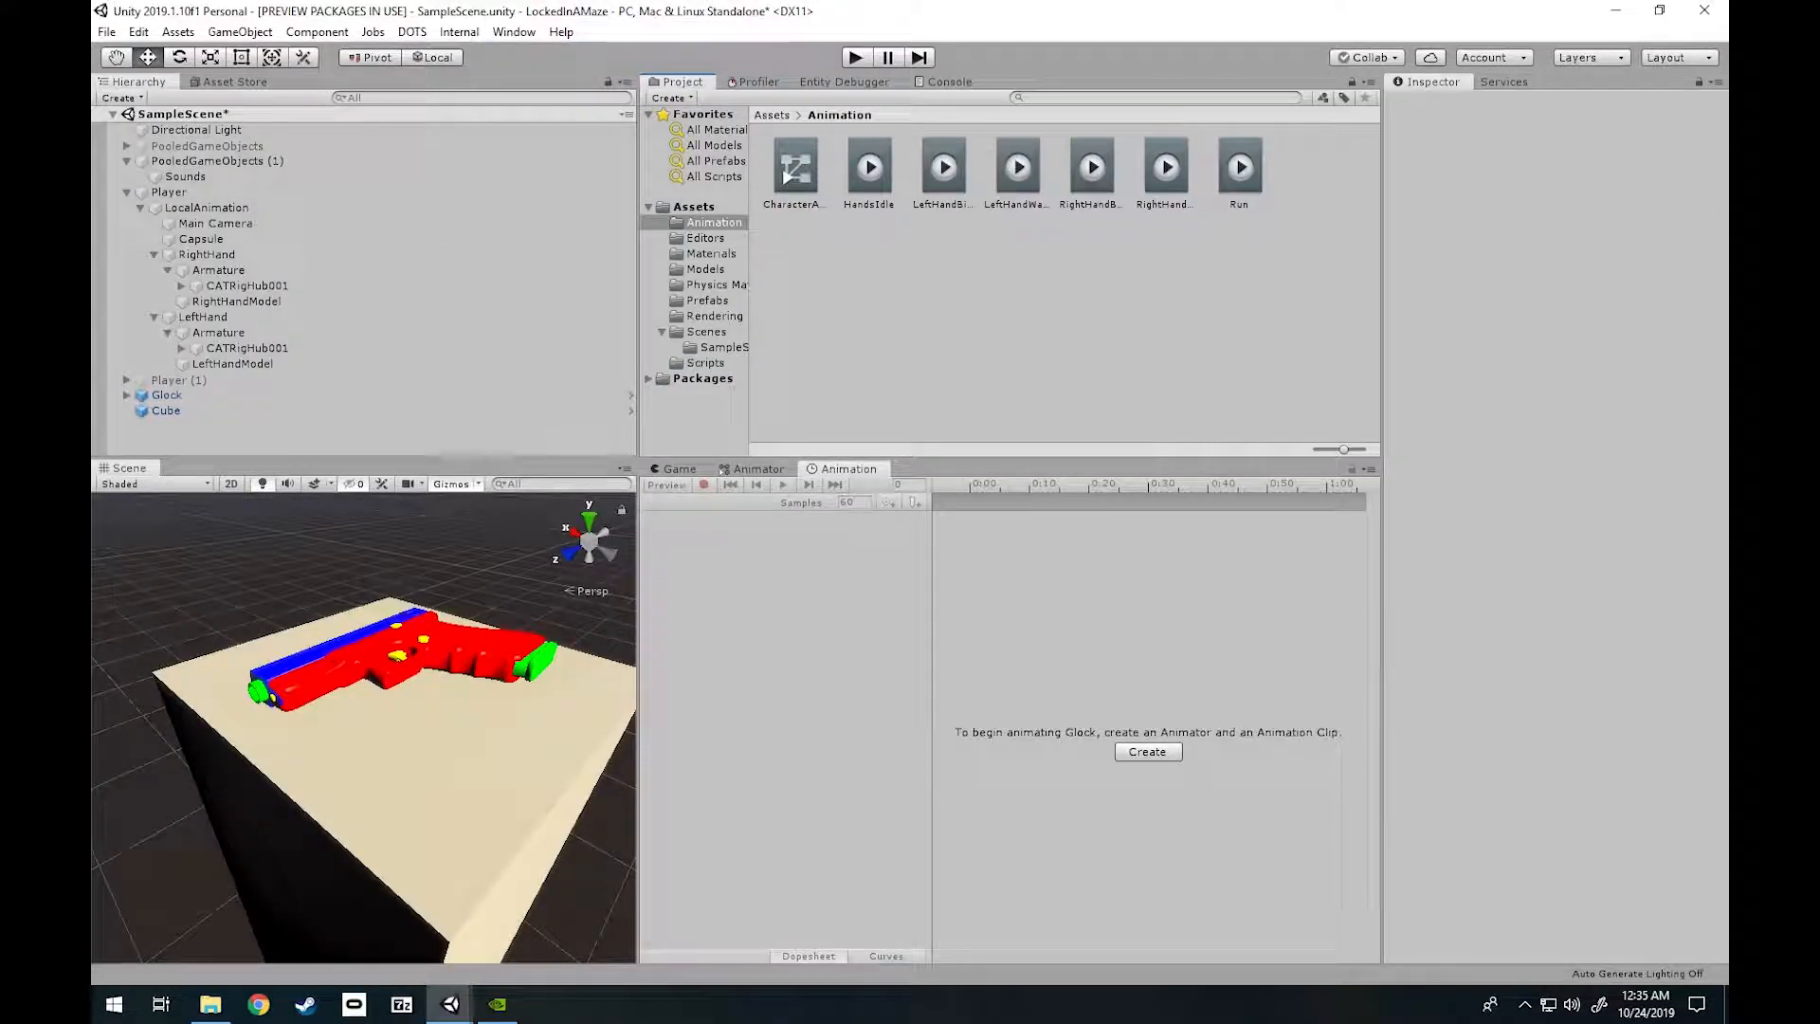
left_click(513, 31)
left_click(513, 32)
right_click_drag(363, 728, 103, 735)
key("w")
key("s")
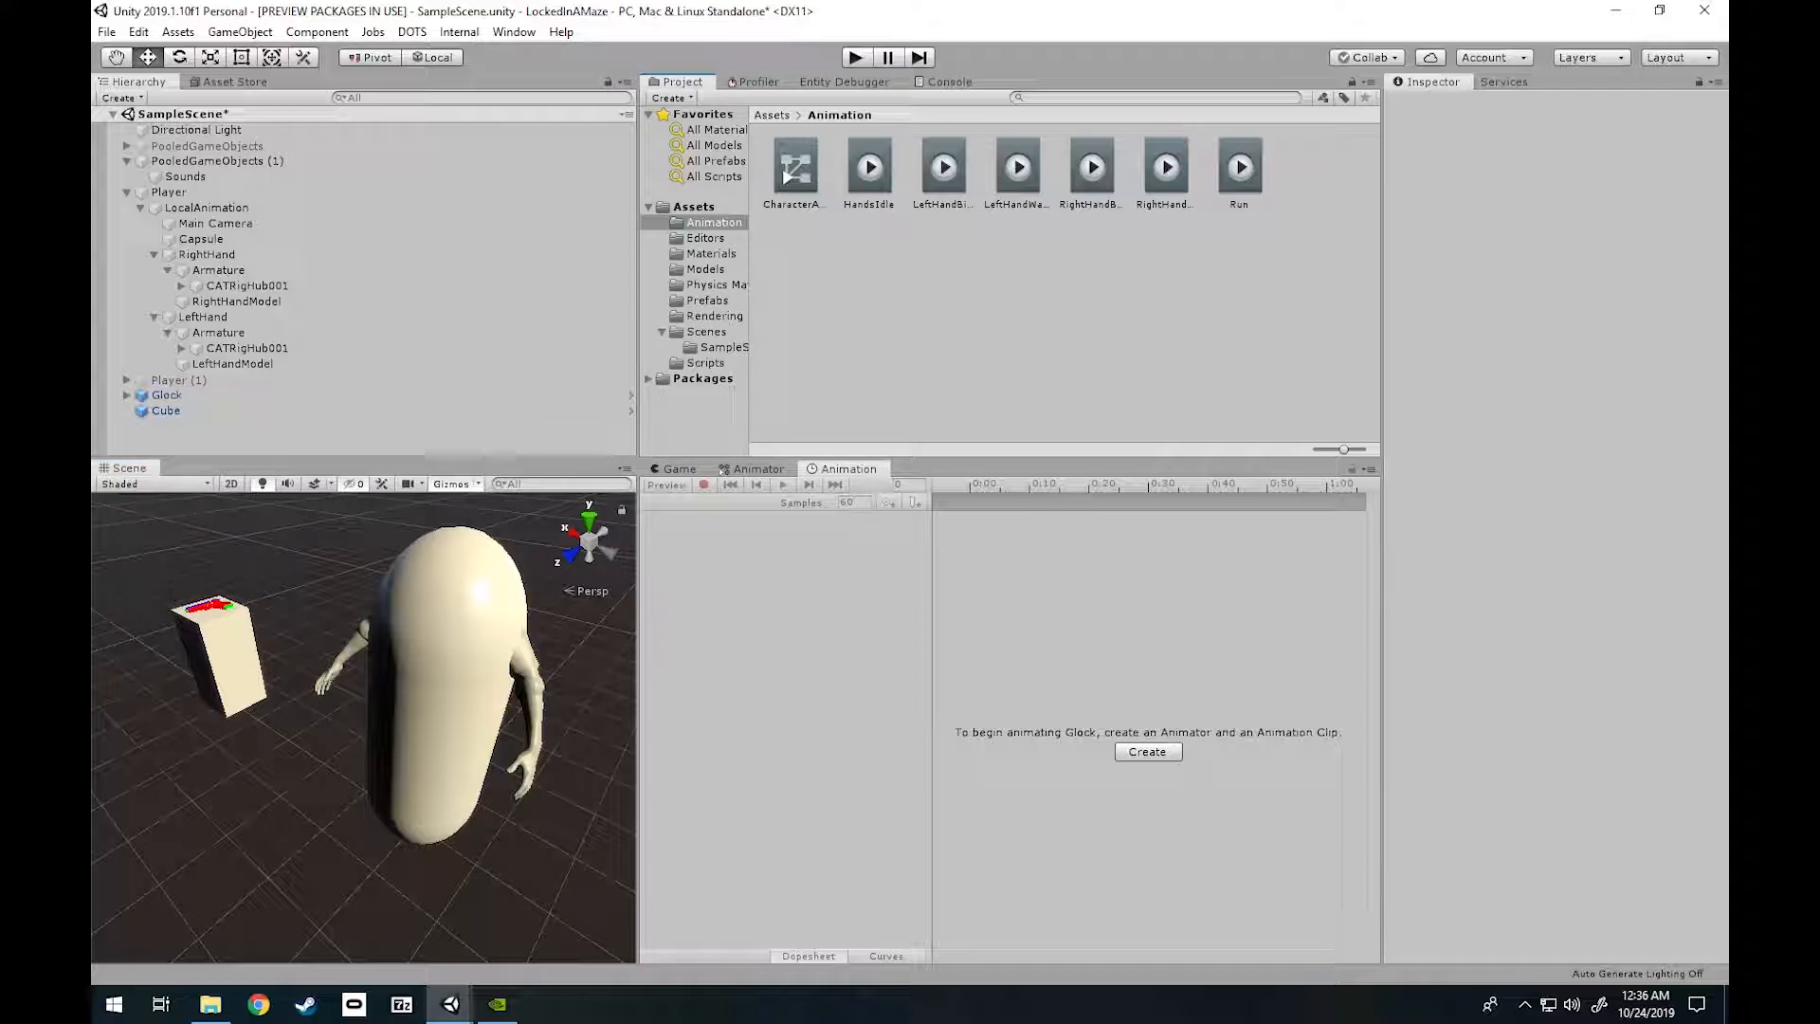
right_click_drag(363, 727, 375, 668)
right_click_drag(363, 727, 370, 726)
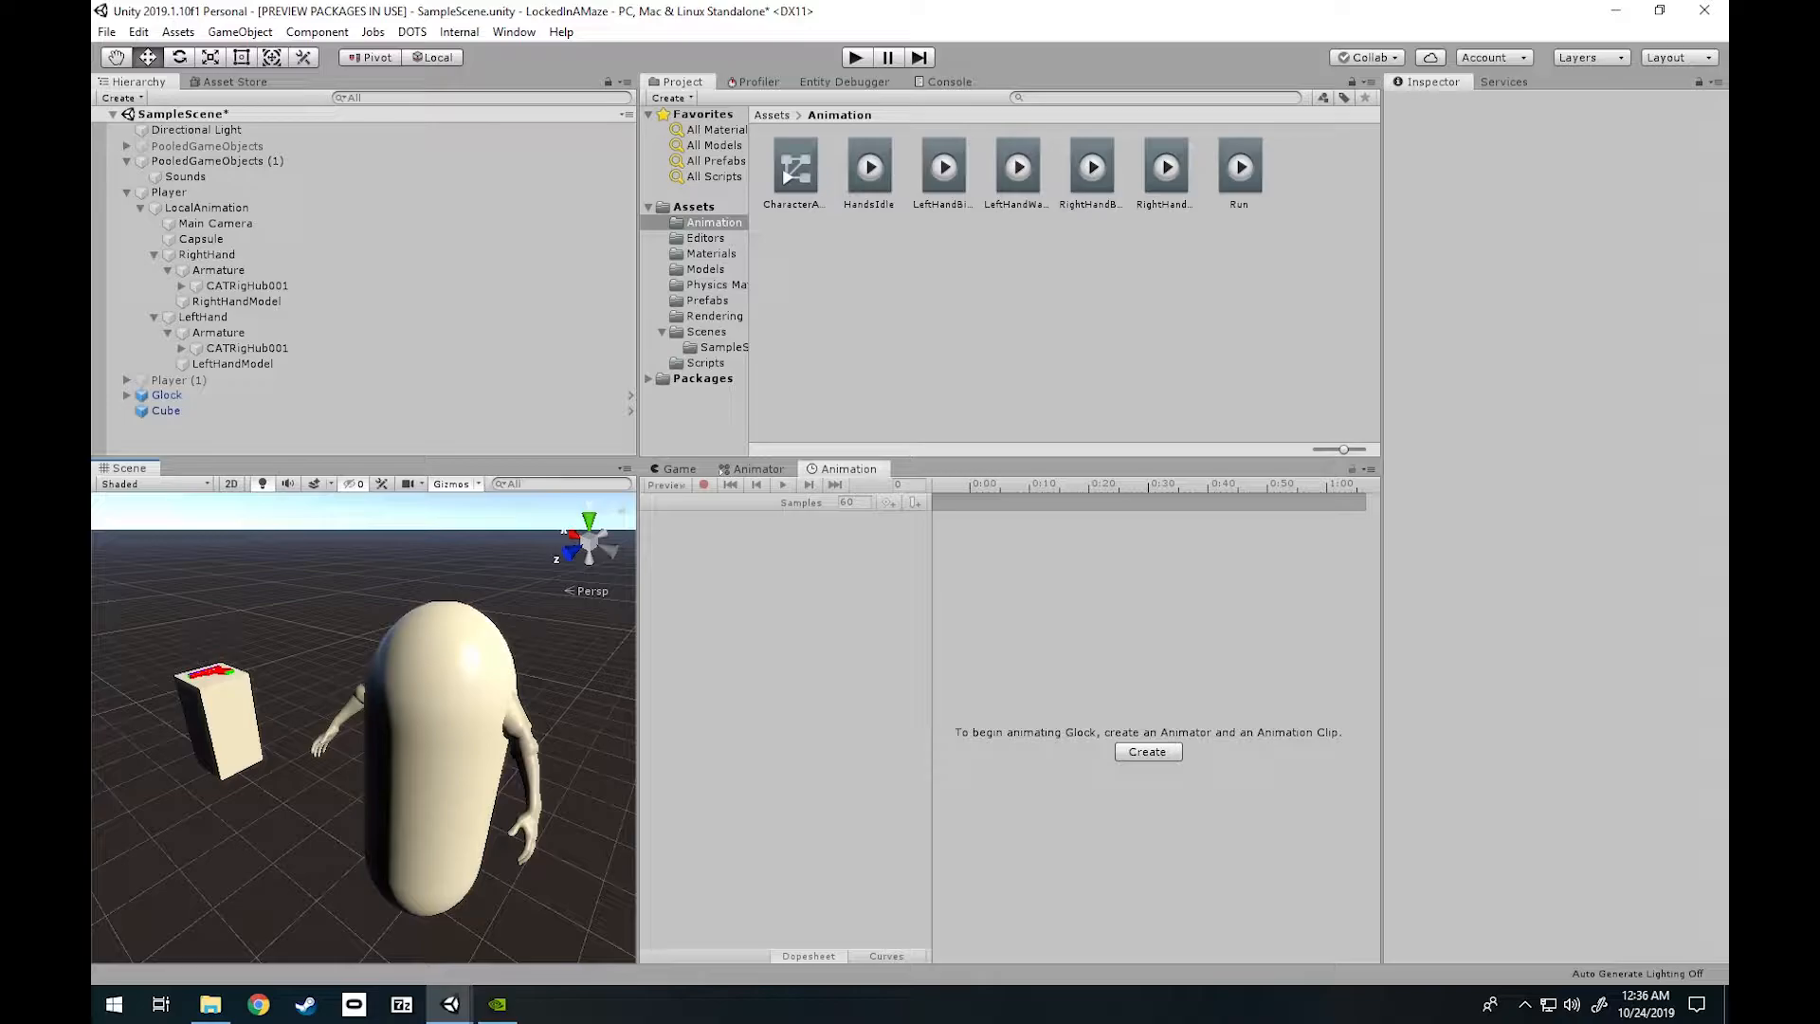
Open the Windows search.
key("super+s")
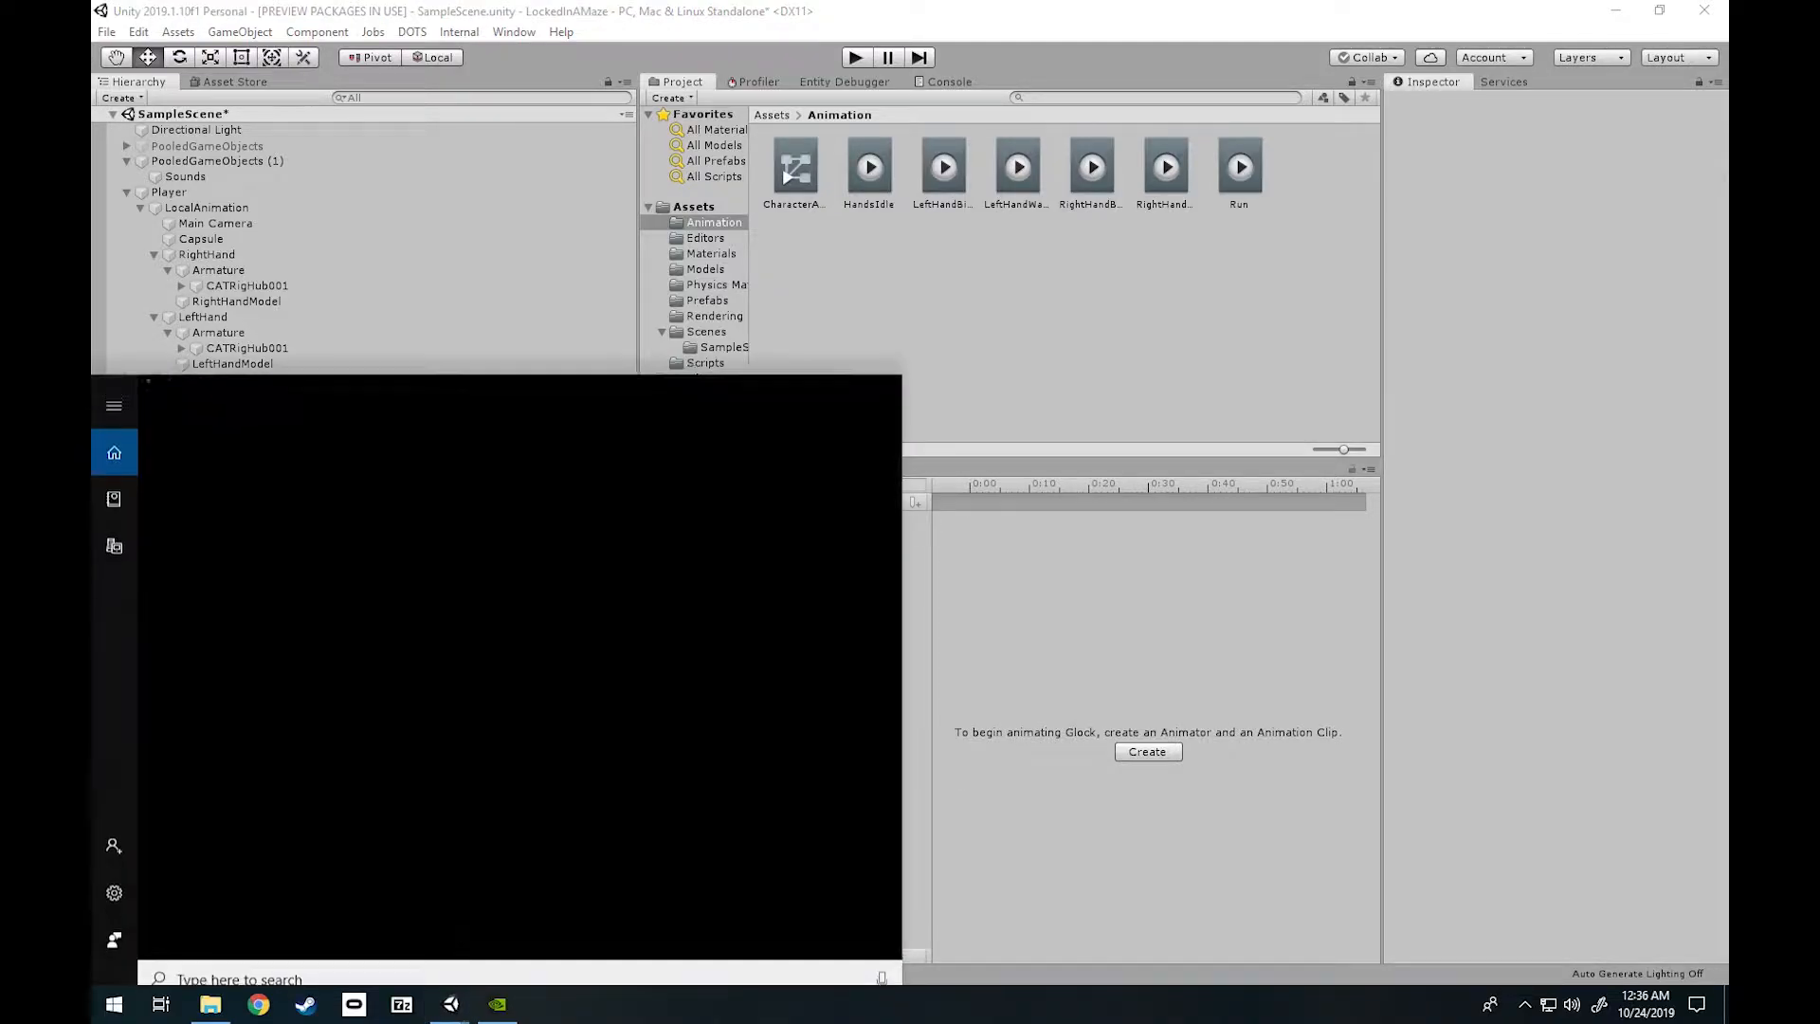